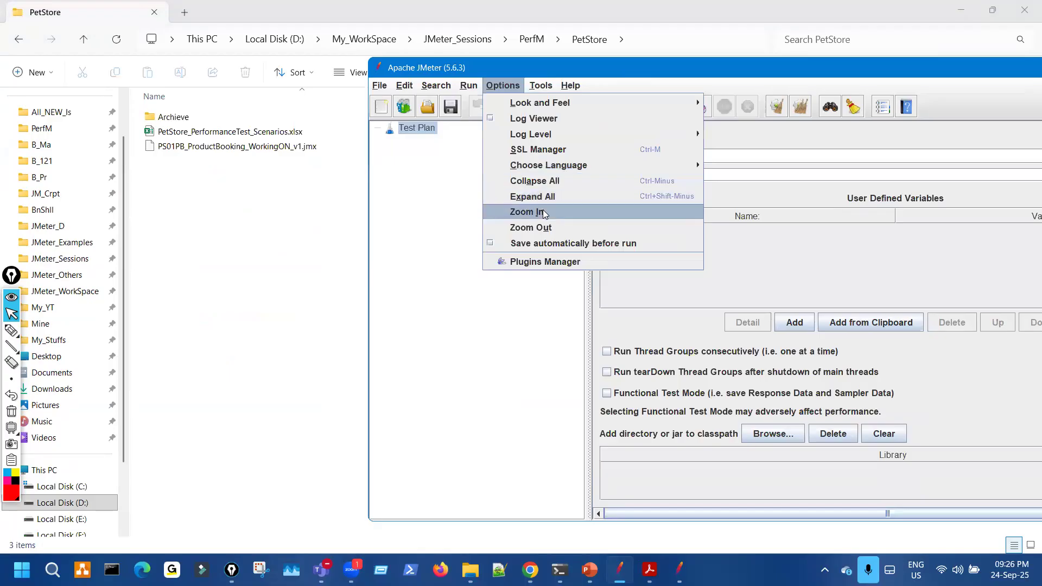
- Zoom JMeter's interface in twice and open PS01PB_ProductBooking_WorkingON_v1.jmx
left_click(504, 87)
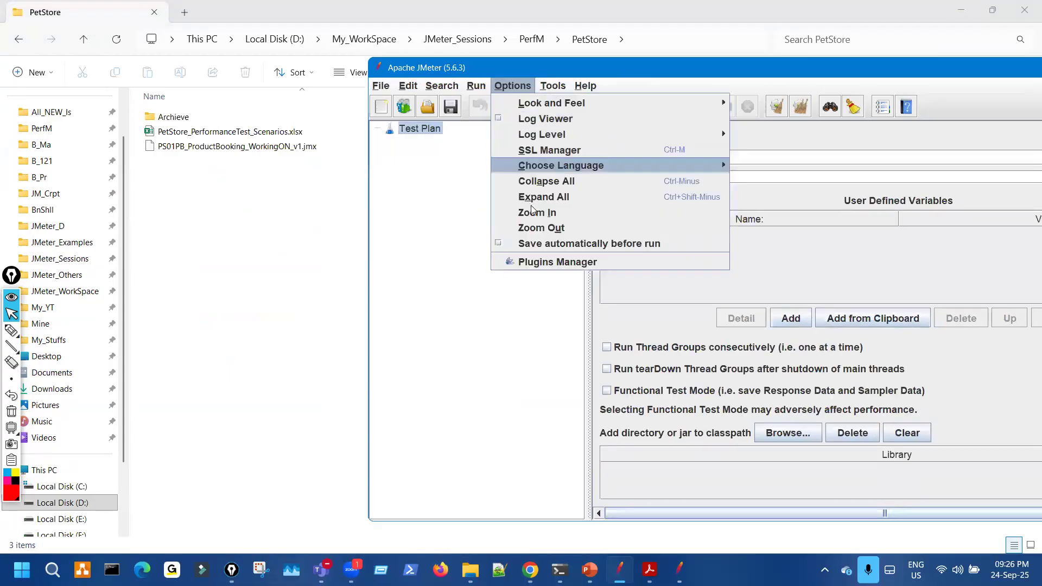
left_click(530, 211)
left_click_drag(256, 145, 565, 70)
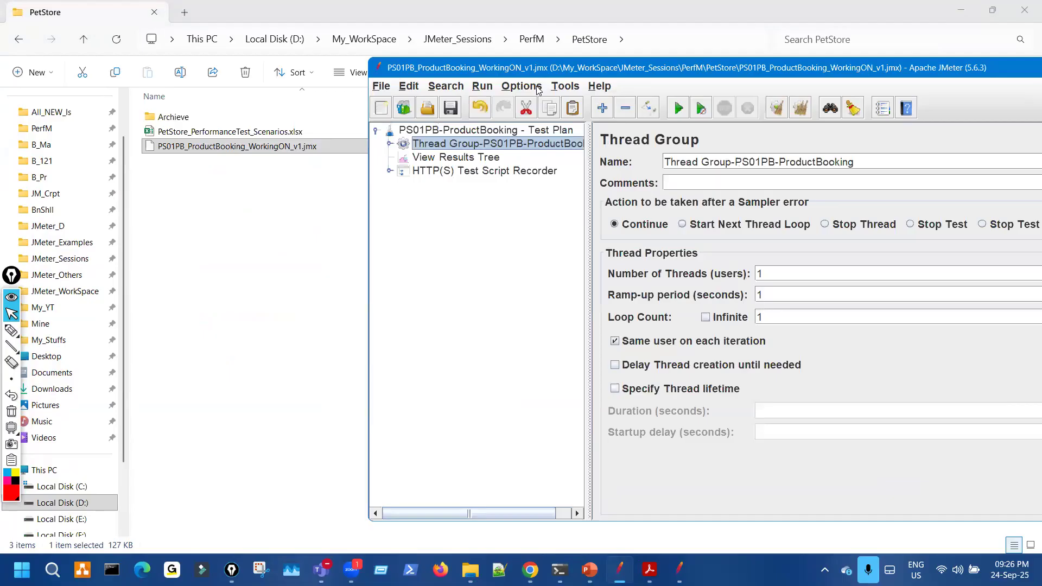
- Maximize JMeter and expand the Thread Group and Simple Controller to list the samplers
double_click(832, 69)
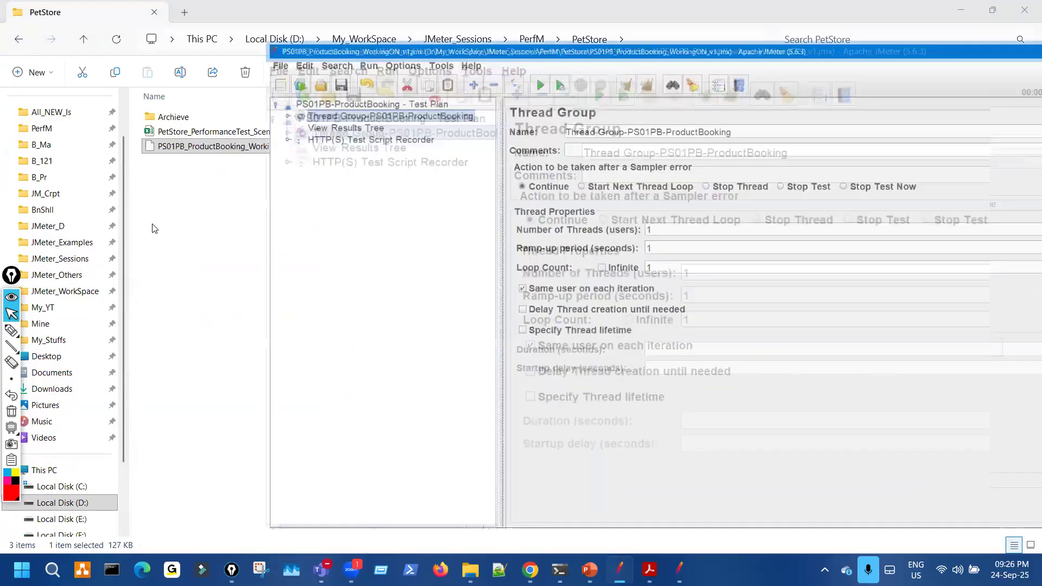
left_click(20, 286)
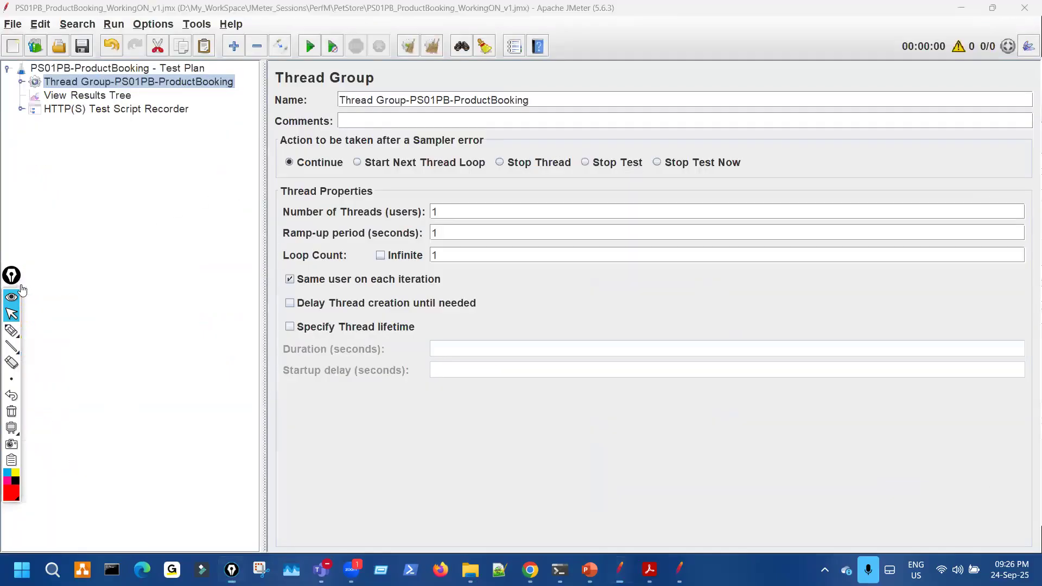
left_click(408, 215)
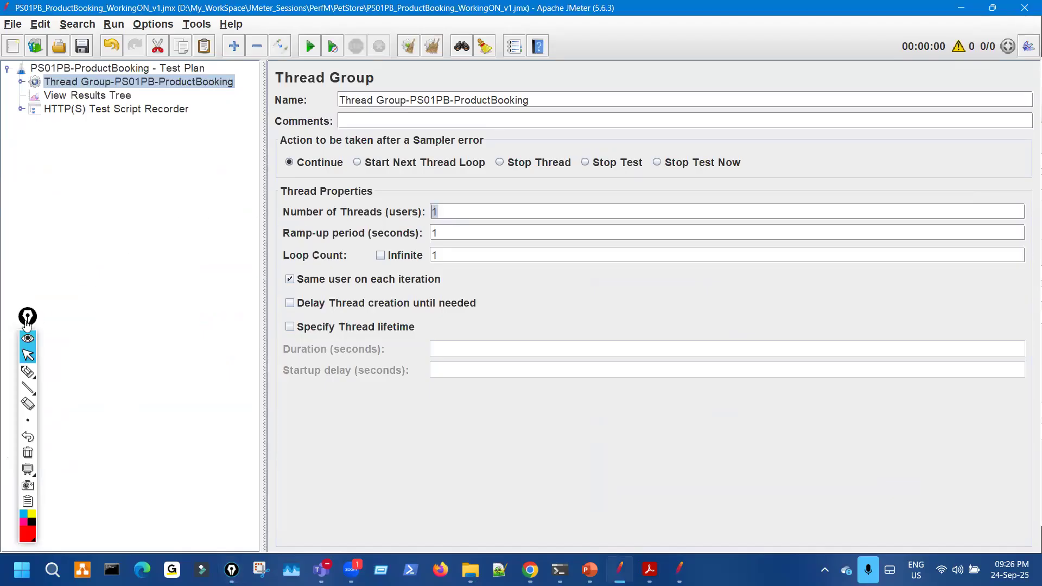
left_click_drag(25, 321, 5, 332)
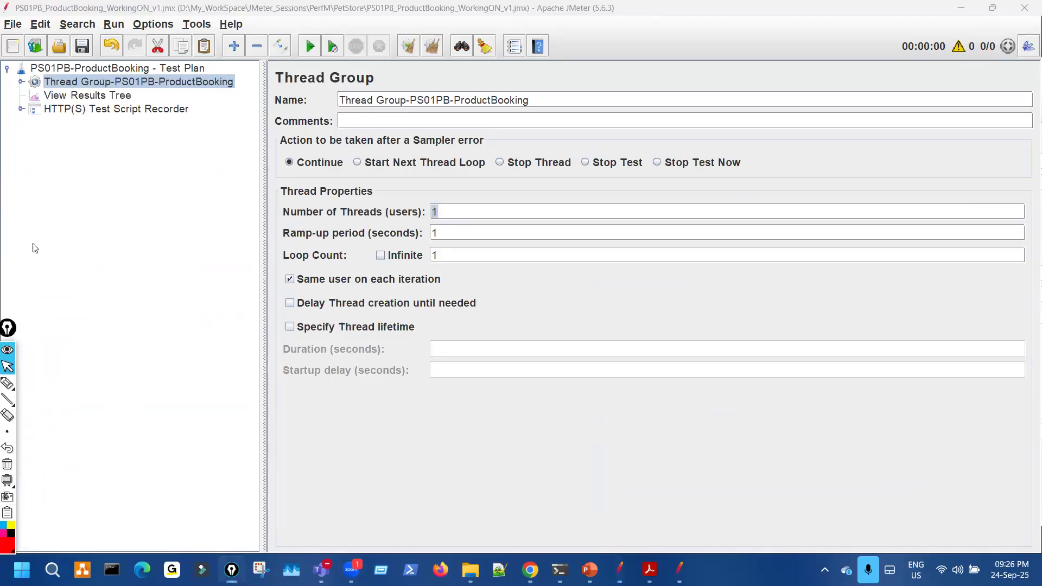
left_click(21, 82)
left_click(33, 109)
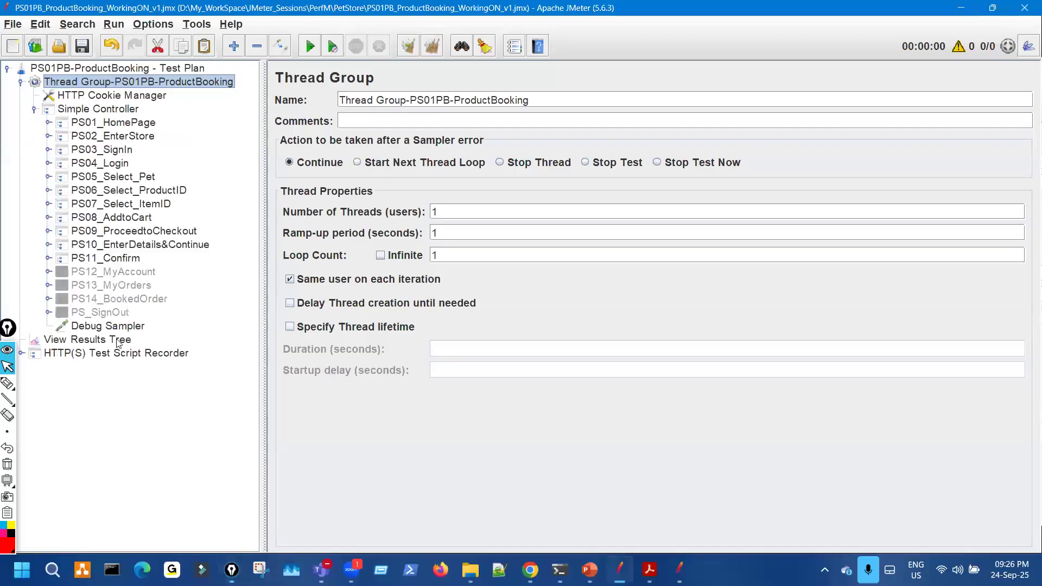
left_click(108, 340)
- Start the test run and review the PS04_Login1 request parameters
left_click(309, 54)
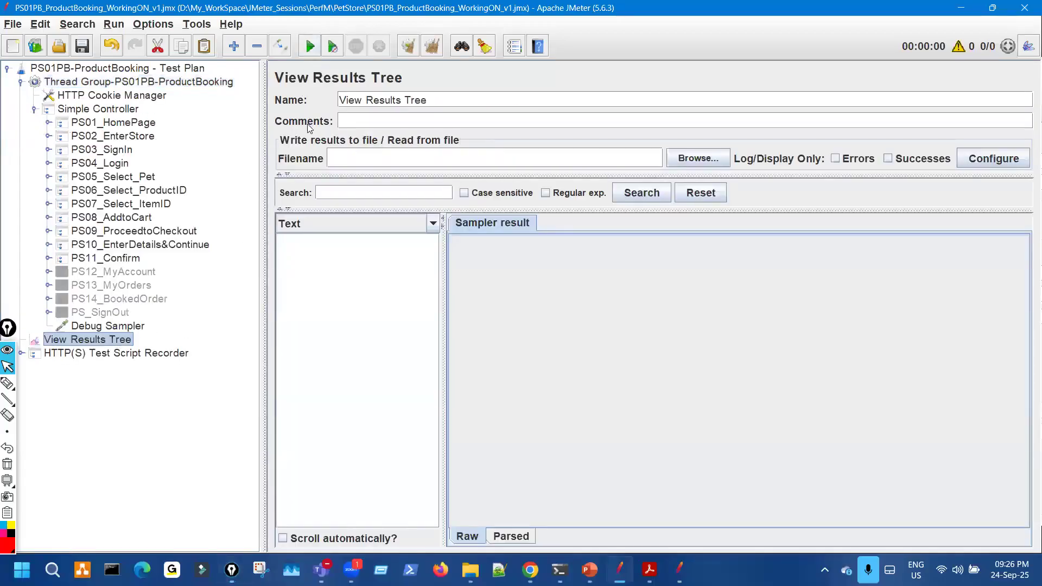
left_click(48, 163)
left_click(113, 177)
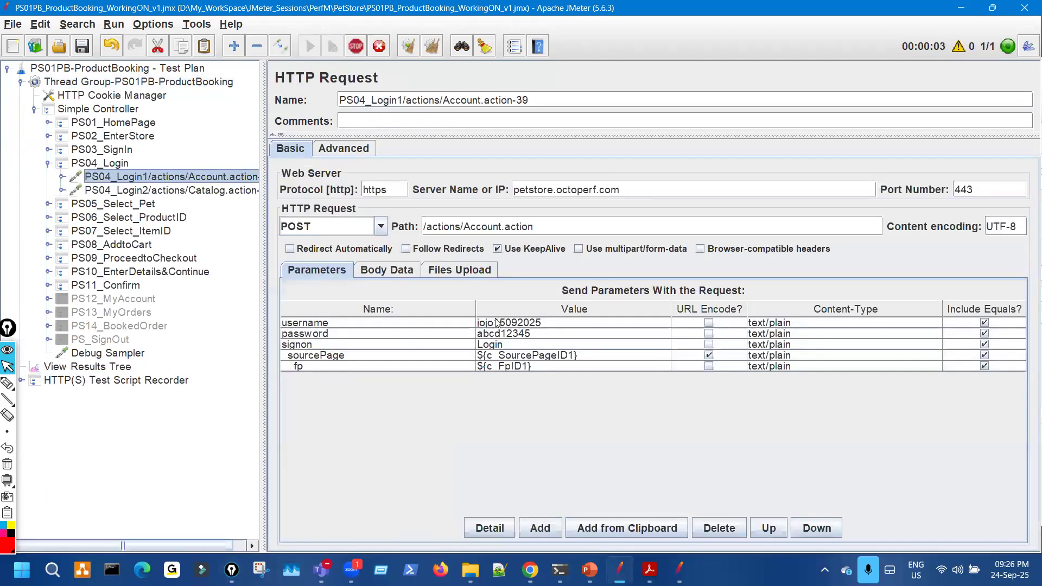
left_click(116, 368)
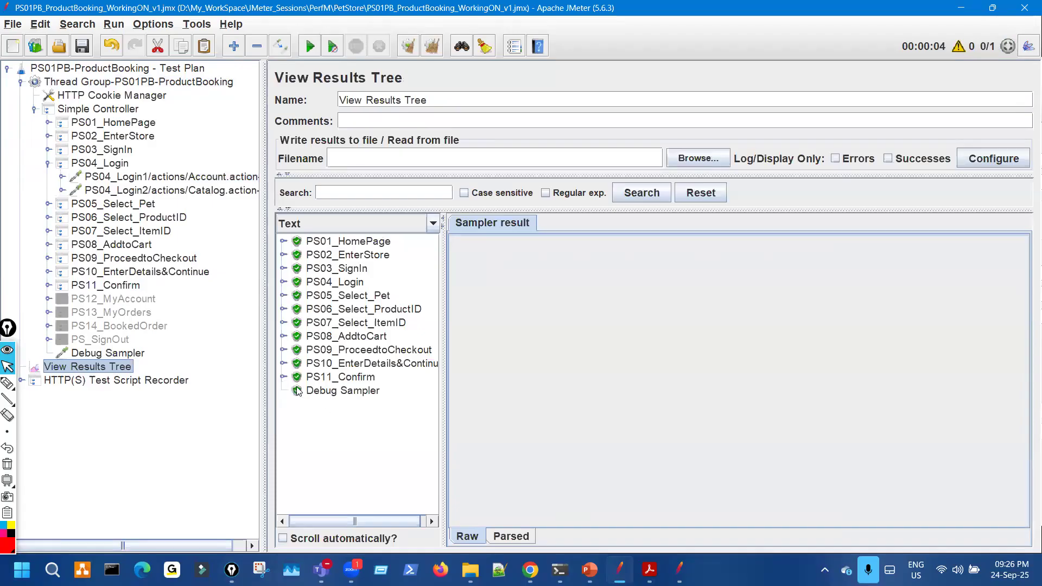
- Render the PS11_Confirm response data as HTML and highlight the order number
left_click(283, 377)
left_click(380, 393)
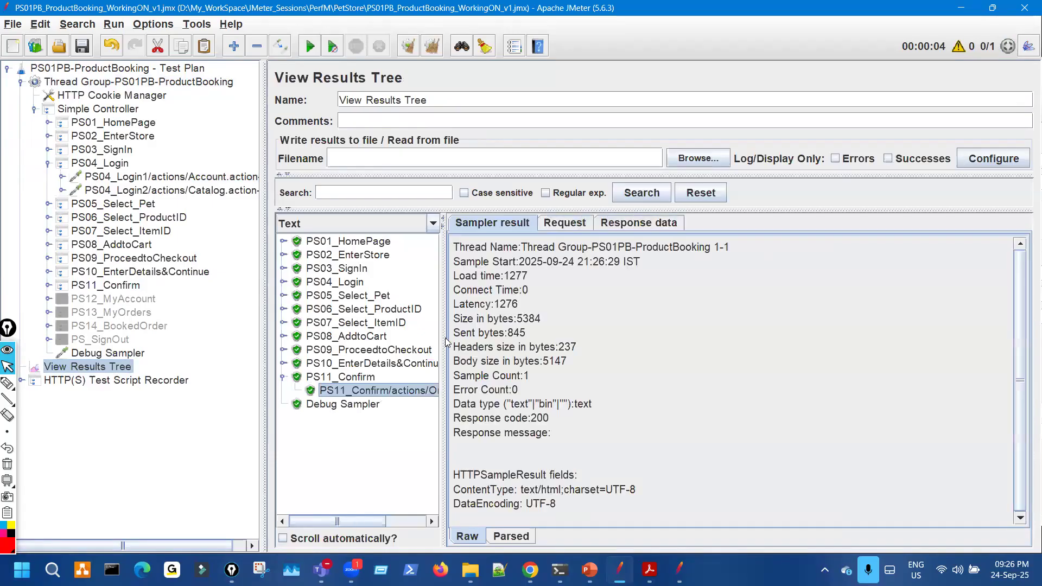
left_click(647, 225)
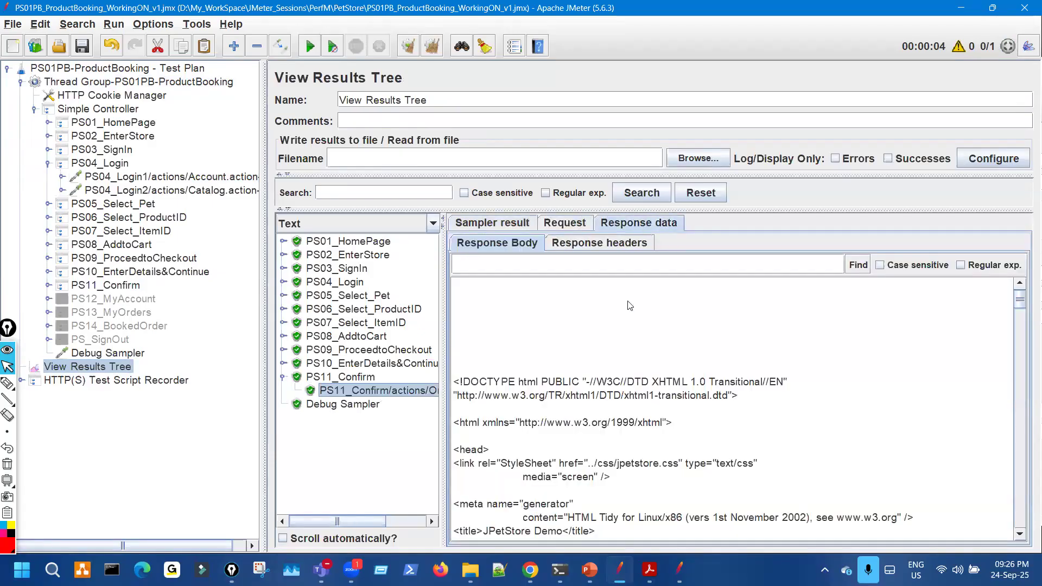
left_click(433, 223)
scroll(349, 272, "down", 2)
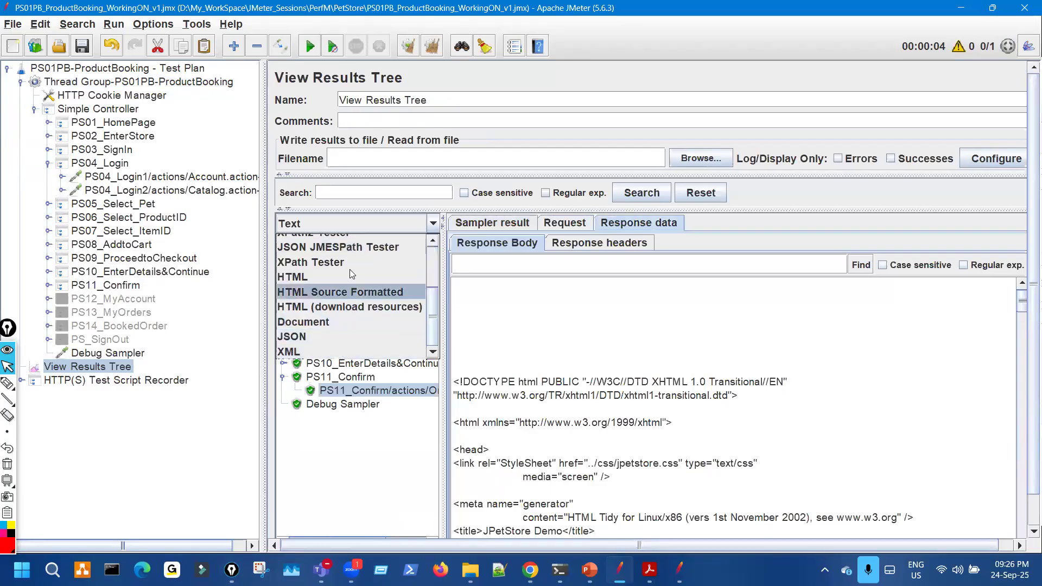
left_click(368, 278)
left_click_drag(545, 379, 581, 380)
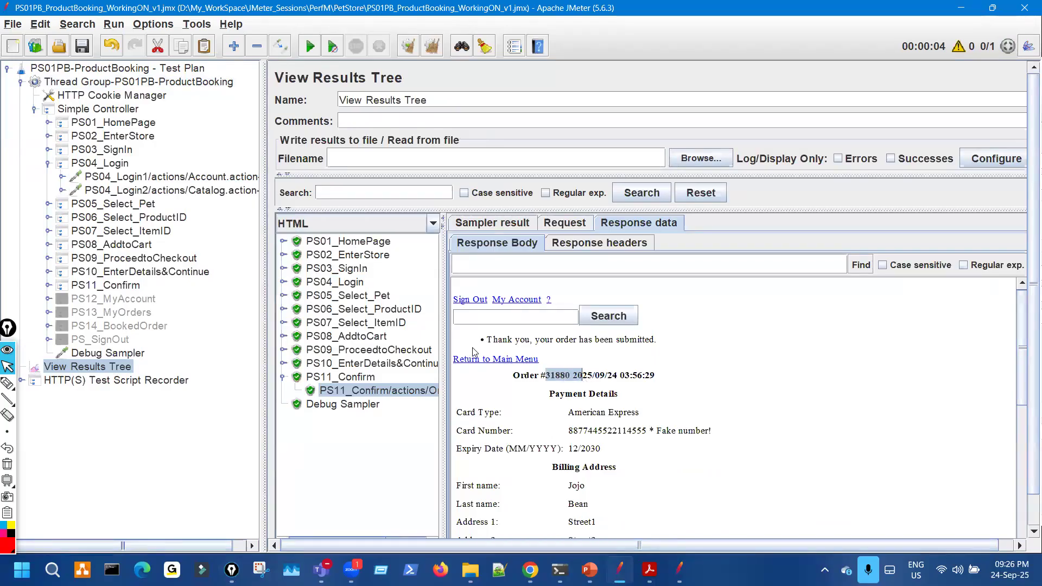
- Sign in to JPetStore with the username copied from PS04_Login1 and the test password
key("alt+Tab")
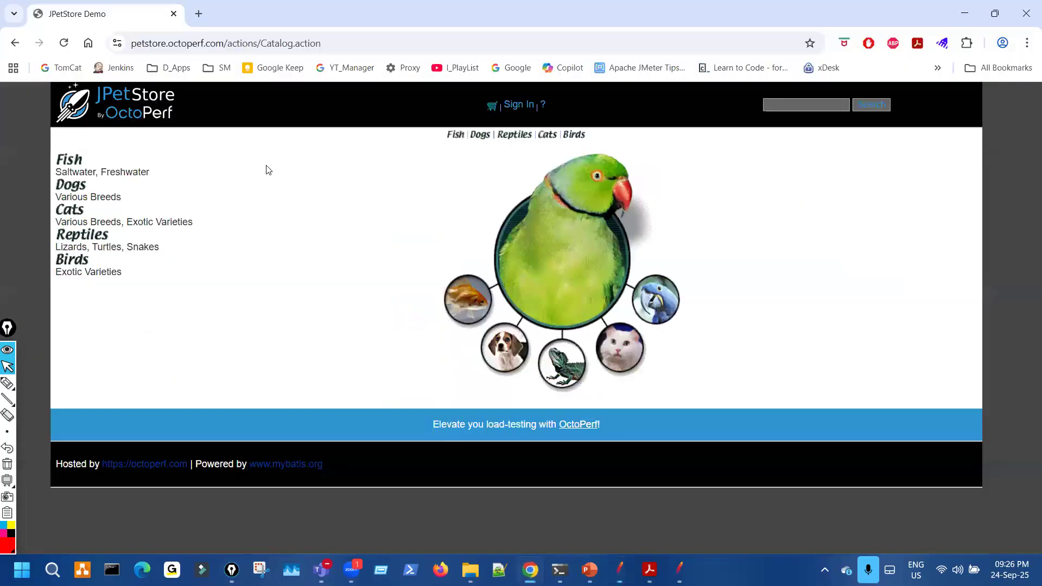
left_click(509, 108)
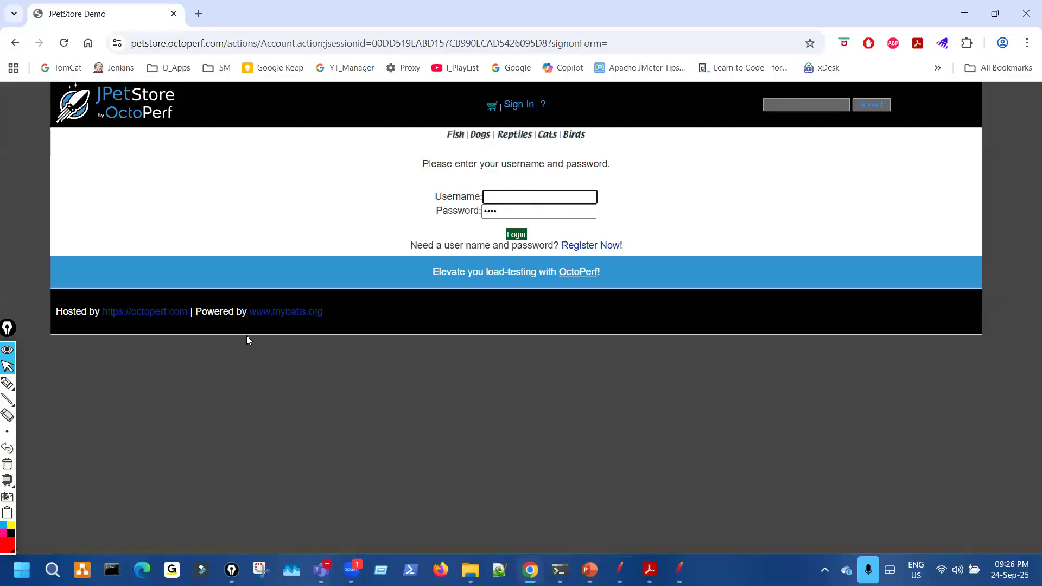
key("alt+Tab")
left_click(217, 178)
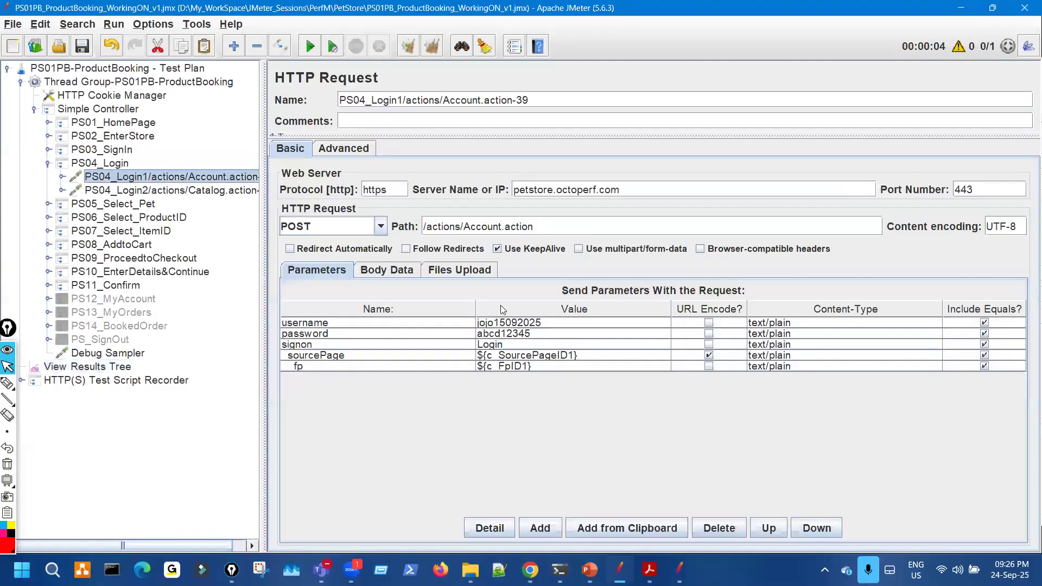
left_click(565, 325)
double_click(565, 319)
key("ctrl+a")
key("ctrl+c")
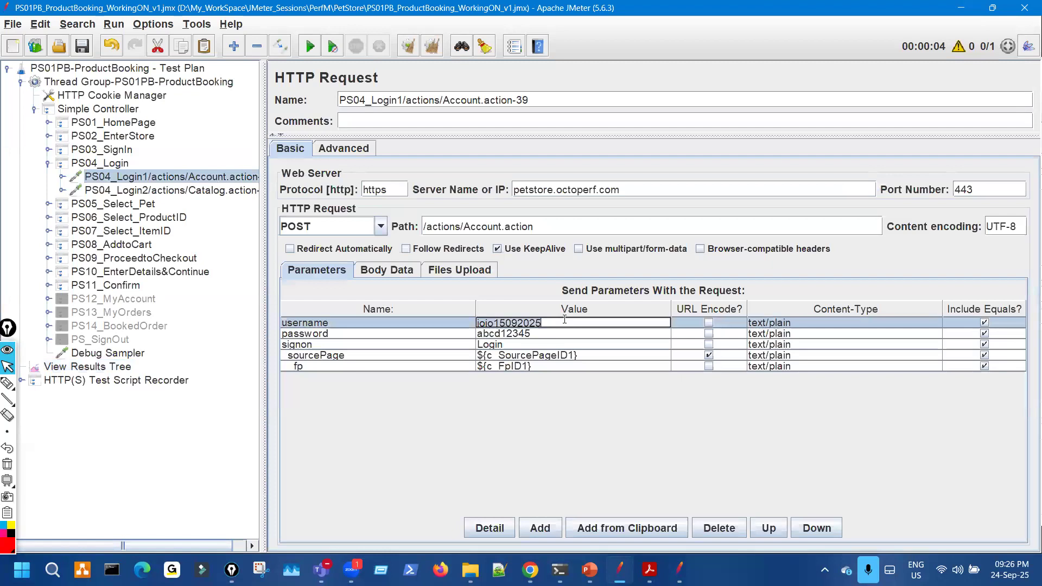
key("alt+Tab")
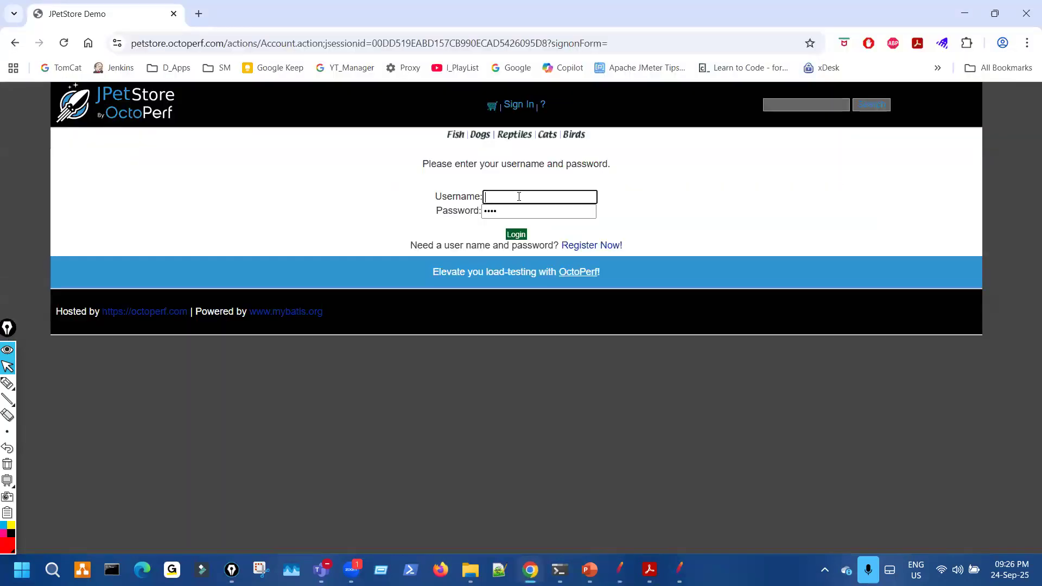
key("ctrl+v")
key("Tab")
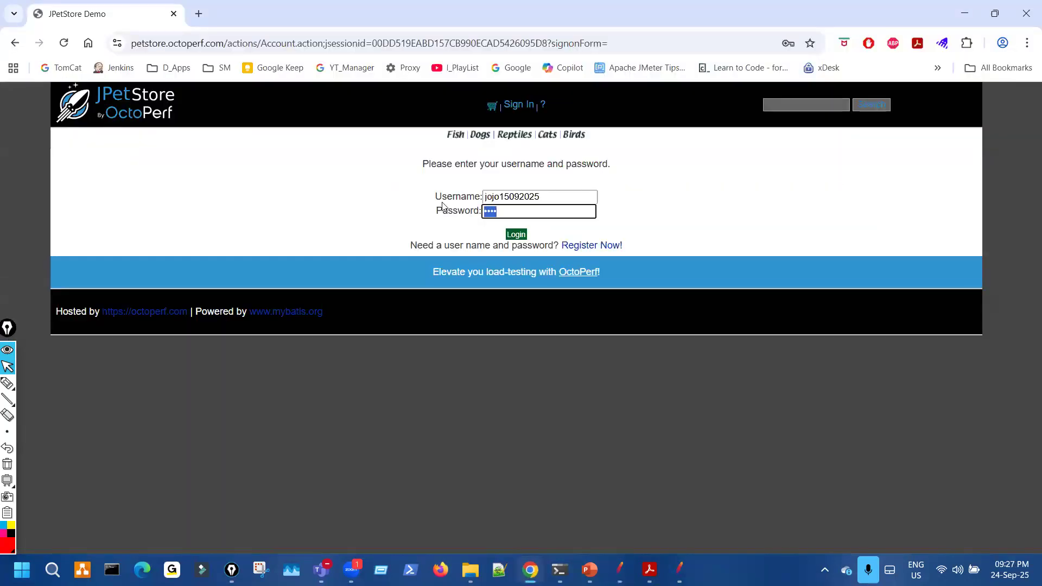
type("123456789")
key("Return")
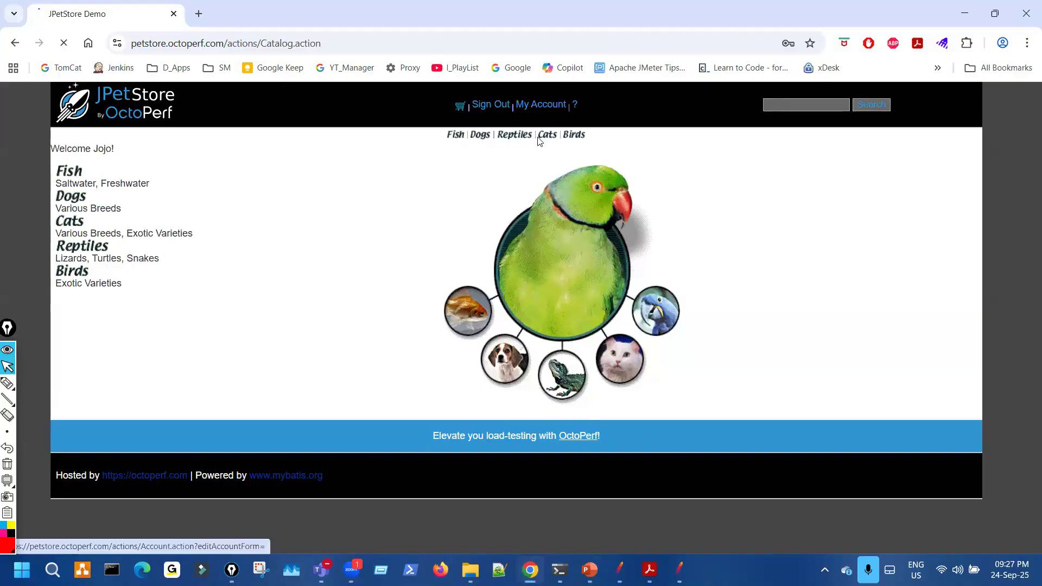
- Go to My Account > My Orders and open the new 2025/09/24 order's details
left_click(534, 183)
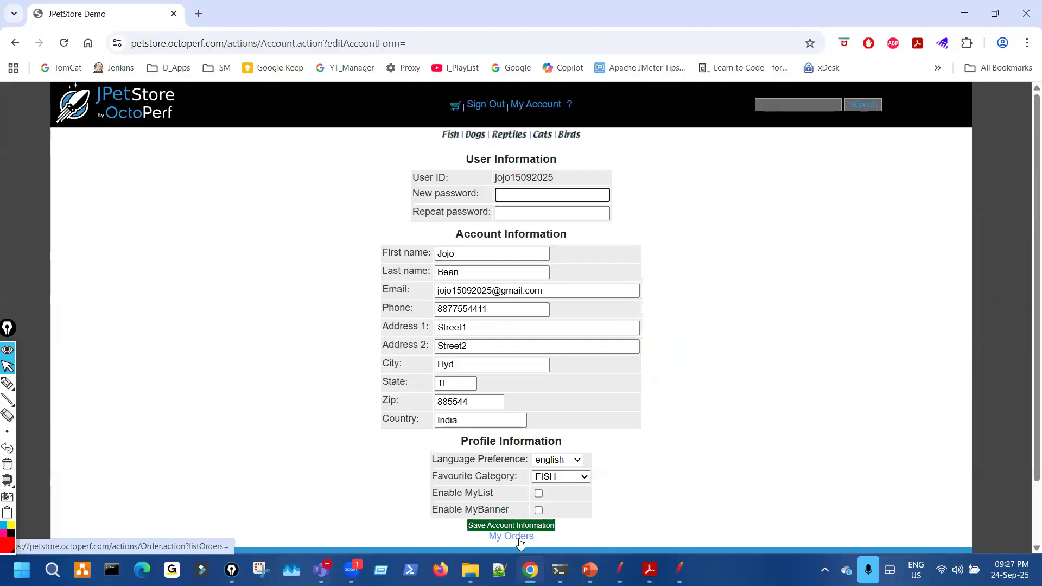
left_click(519, 538)
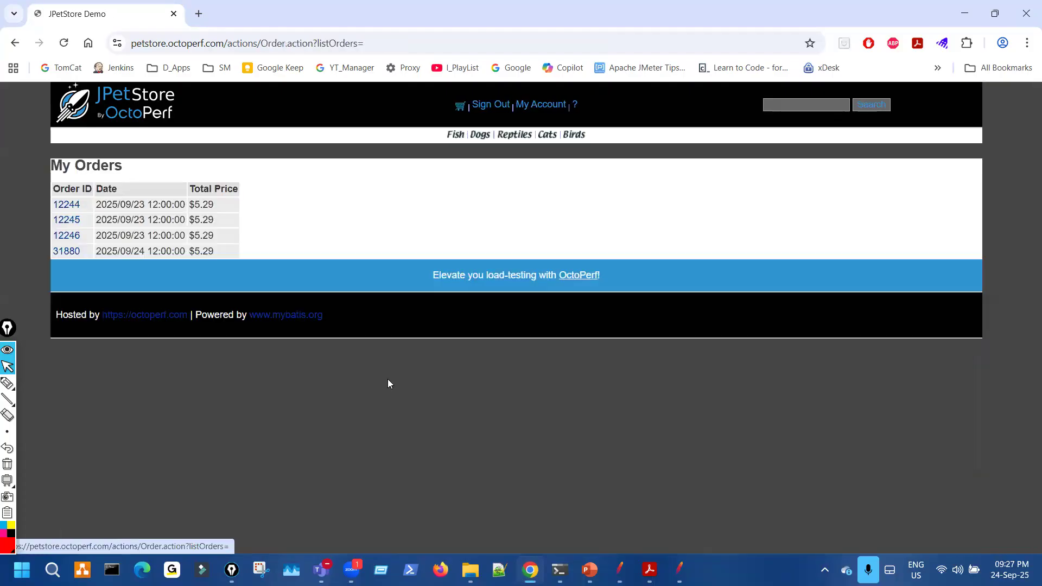
key("ctrl+shift+3")
left_click_drag(83, 256, 80, 267)
key("ctrl+shift+7")
key("ctrl+shift+1")
left_click(66, 251)
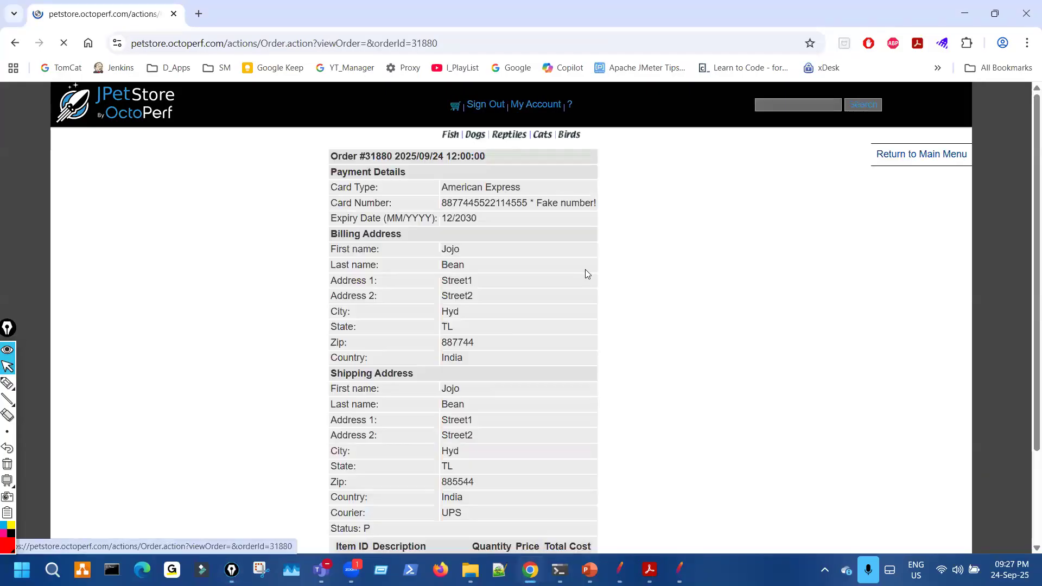
scroll(587, 288, "down", 3)
scroll(691, 380, "up", 3)
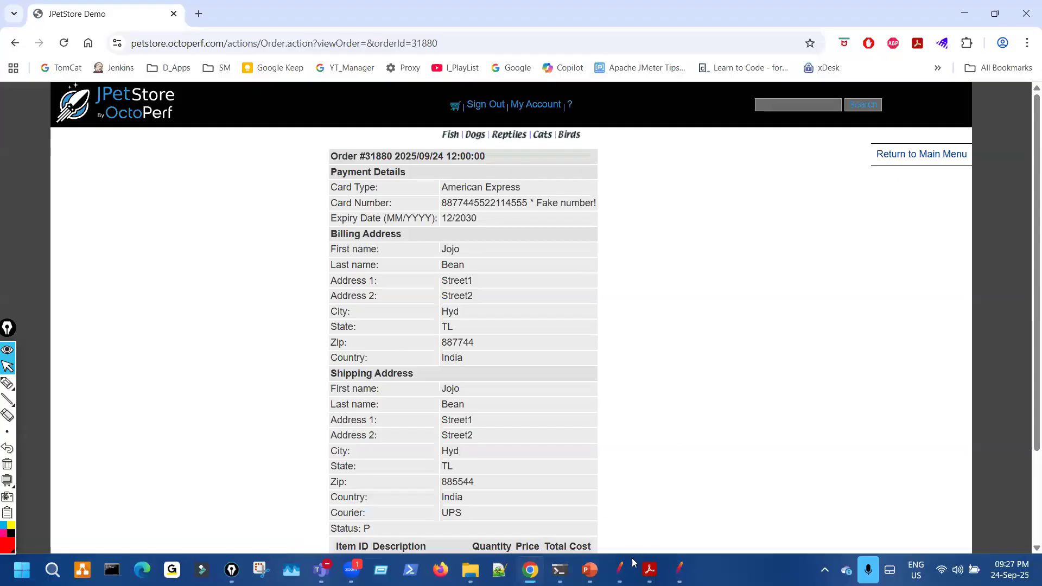
key("alt+Tab")
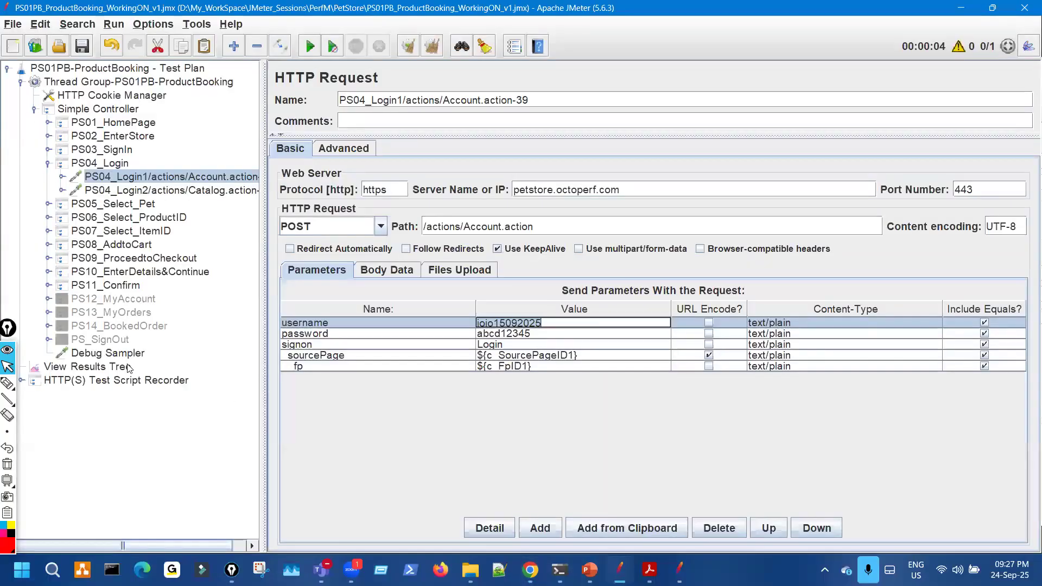
- Highlight the shipping details in the PS11_Confirm response in View Results Tree
left_click(129, 368)
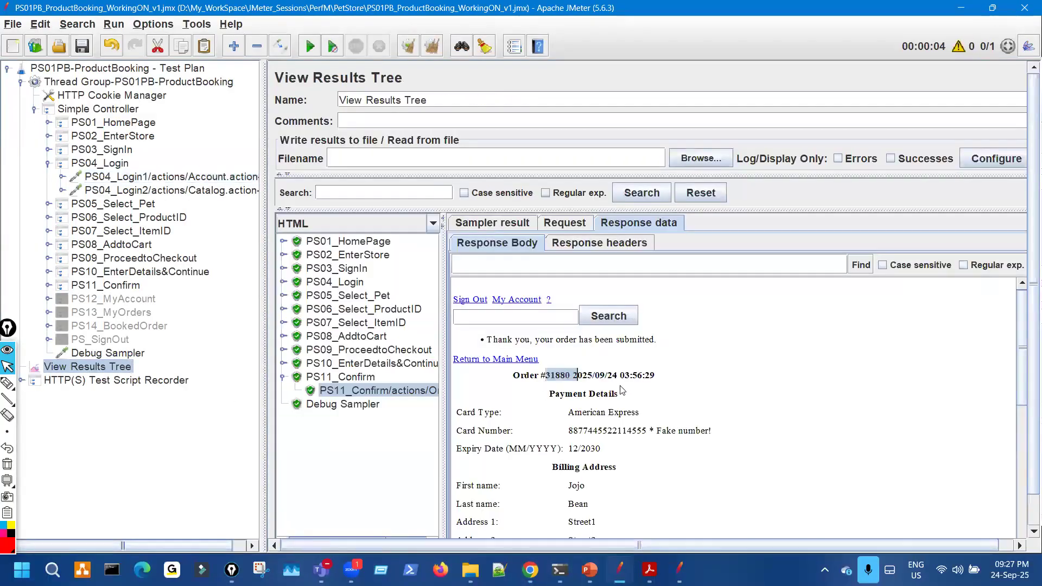
scroll(647, 405, "down", 5)
left_click_drag(723, 515, 562, 300)
left_click(630, 481)
- Compare JMeter's results with the JPetStore order page, glancing at the PowerPoint slides
left_click(525, 567)
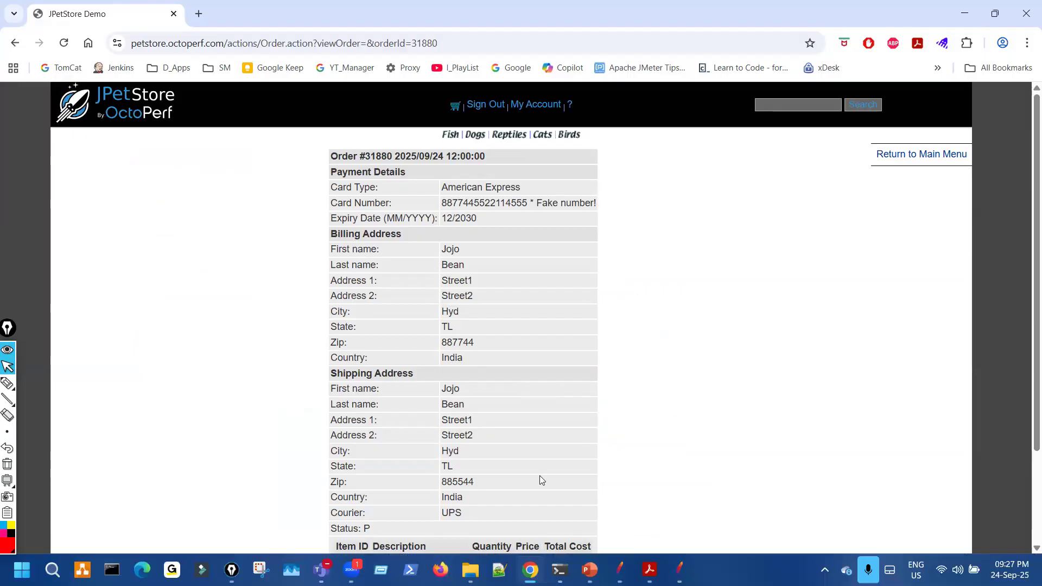
left_click(590, 570)
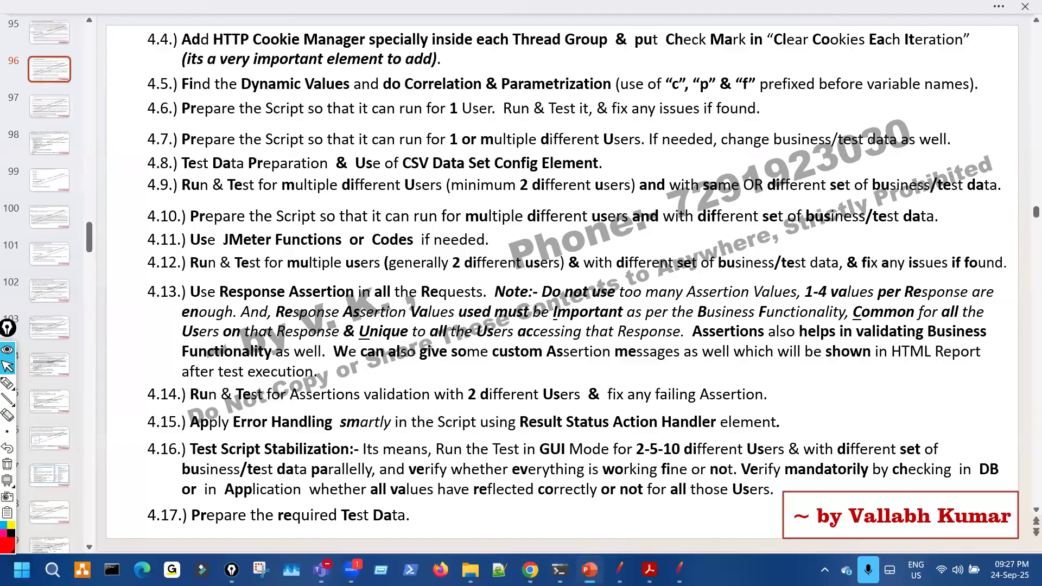
key("alt+Tab")
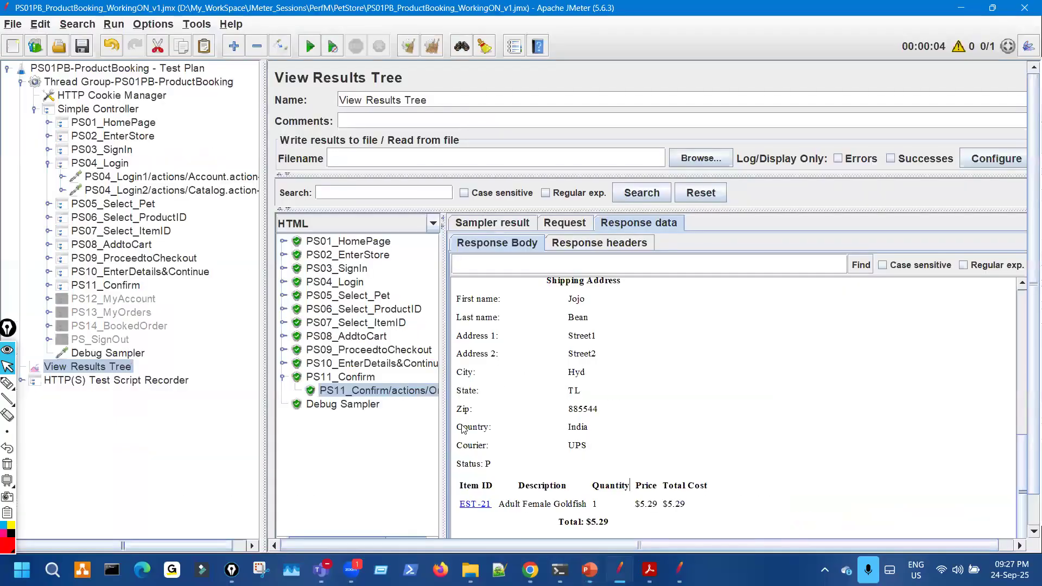
left_click_drag(540, 282, 618, 382)
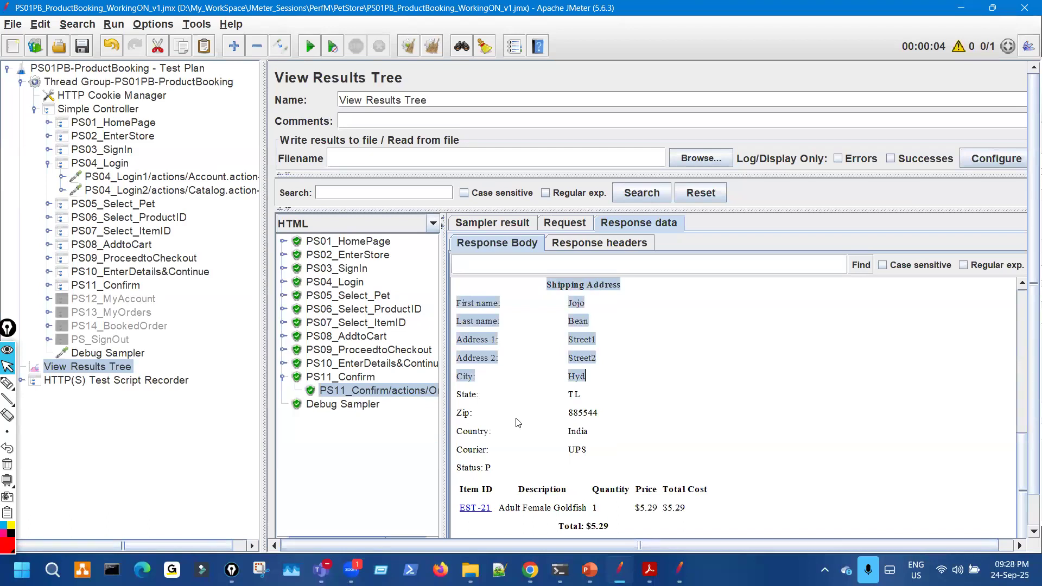
key("alt+Tab")
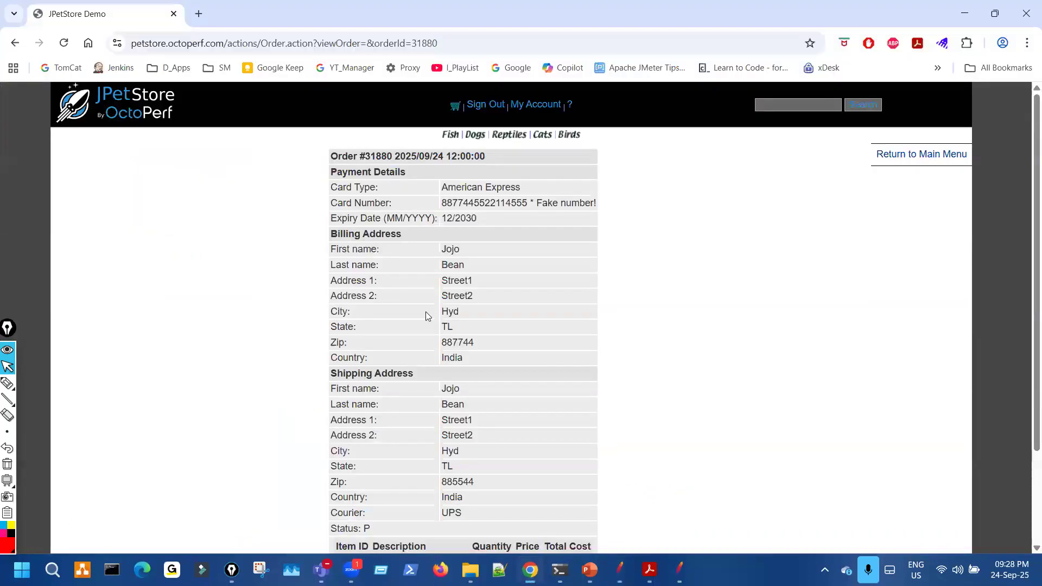
- Select the order details table in Chrome and mark it with on-screen annotations
triple_click(662, 284)
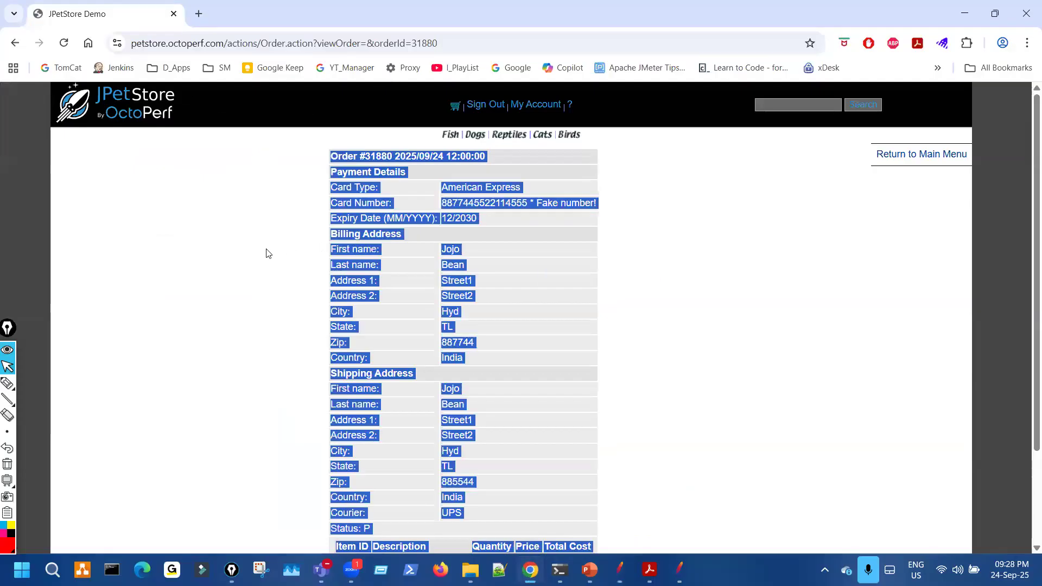
key("ctrl+shift+2")
left_click_drag(656, 311, 713, 307)
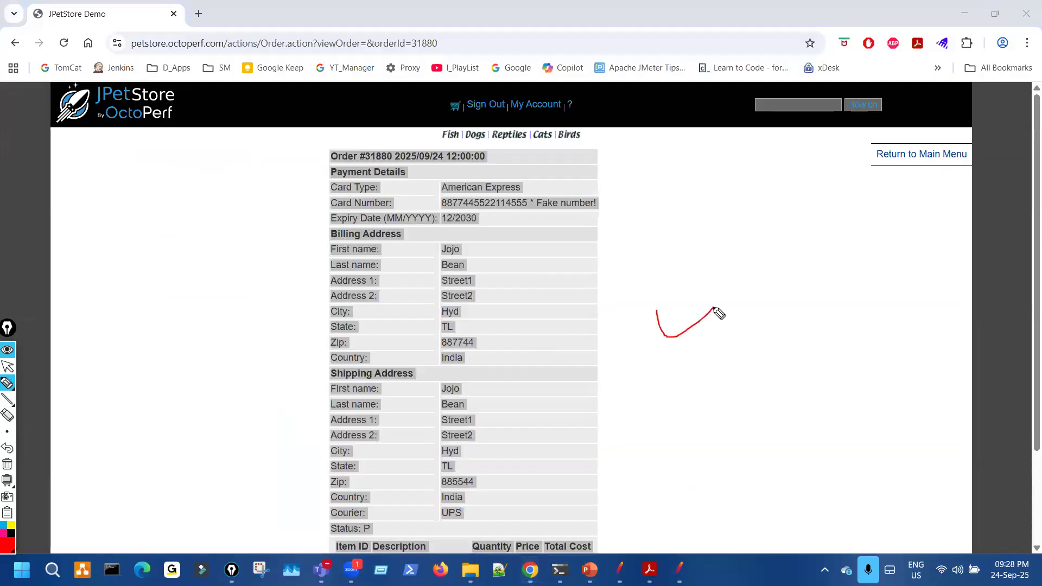
left_click_drag(248, 109, 209, 129)
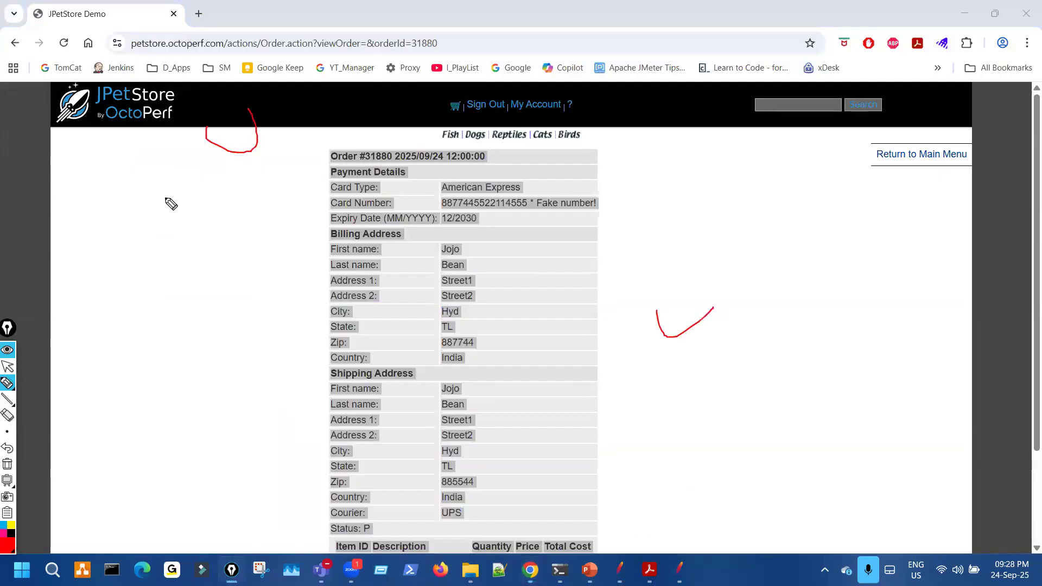
key("ctrl+shift+7")
key("ctrl+shift+2")
- Circle the confirm samplers and shipping address fields in JMeter's results
left_click(621, 567)
key("ctrl+shift+3")
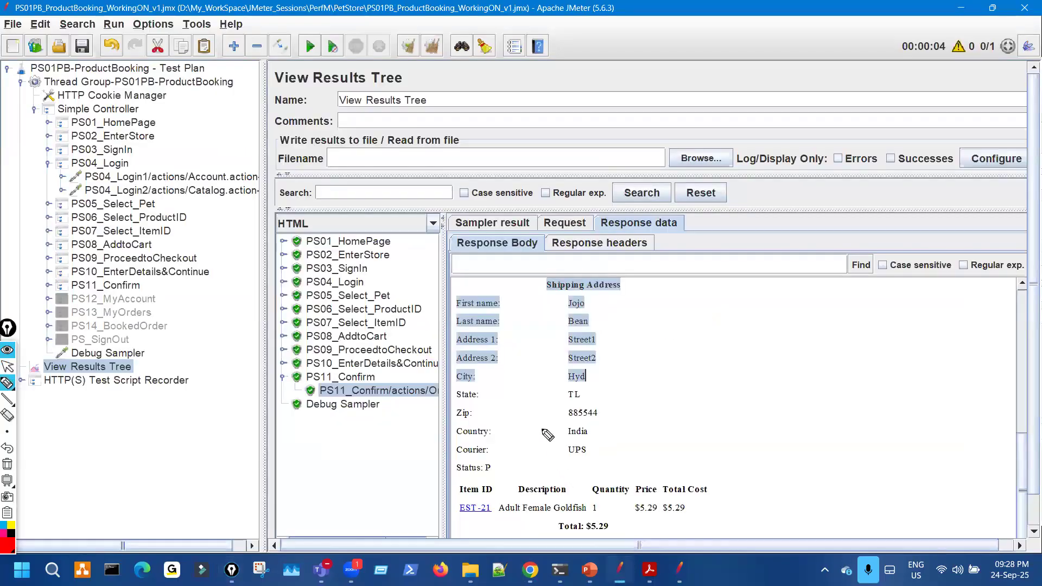
left_click_drag(416, 275, 387, 301)
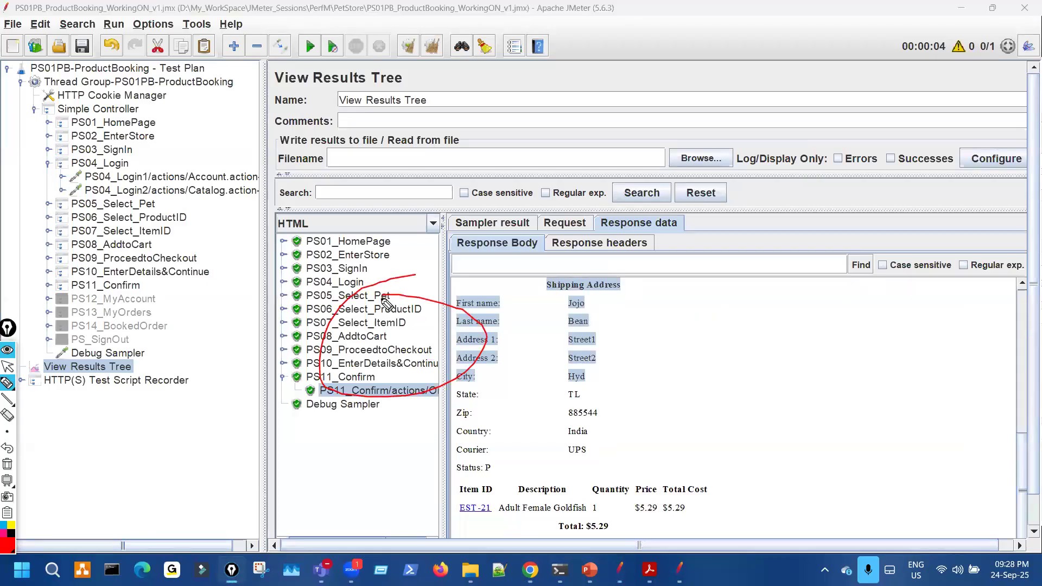
key("ctrl+shift+7")
key("ctrl+shift+2")
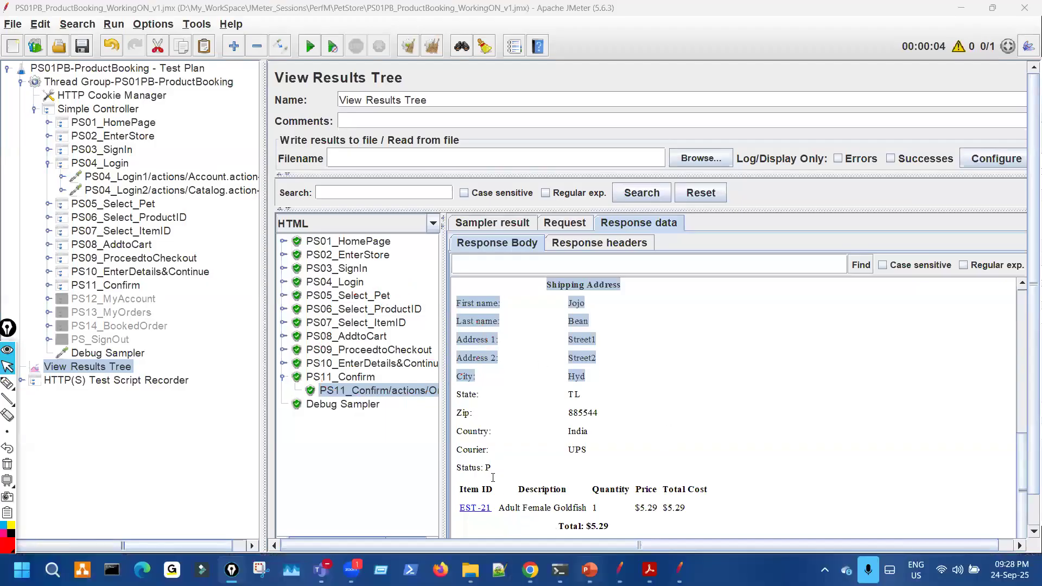
- Tick off checklist step 4.6 on the PowerPoint slide
key("alt+Tab")
key("ctrl+shift+3")
mouse_move(138, 105)
left_mouse_down()
mouse_move(190, 97)
mouse_move(266, 54)
left_mouse_up()
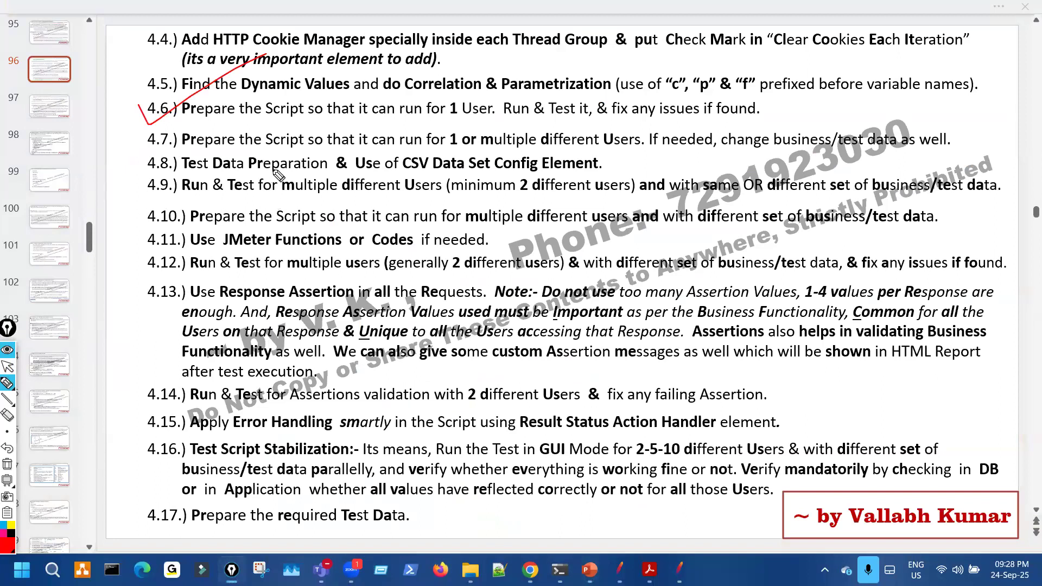
- Underline the different-users requirements in steps 4.7 and 4.9, clear the ink, and return to JMeter
left_click_drag(375, 140, 467, 159)
mouse_move(567, 135)
left_mouse_down()
mouse_move(617, 145)
mouse_move(599, 142)
left_mouse_up()
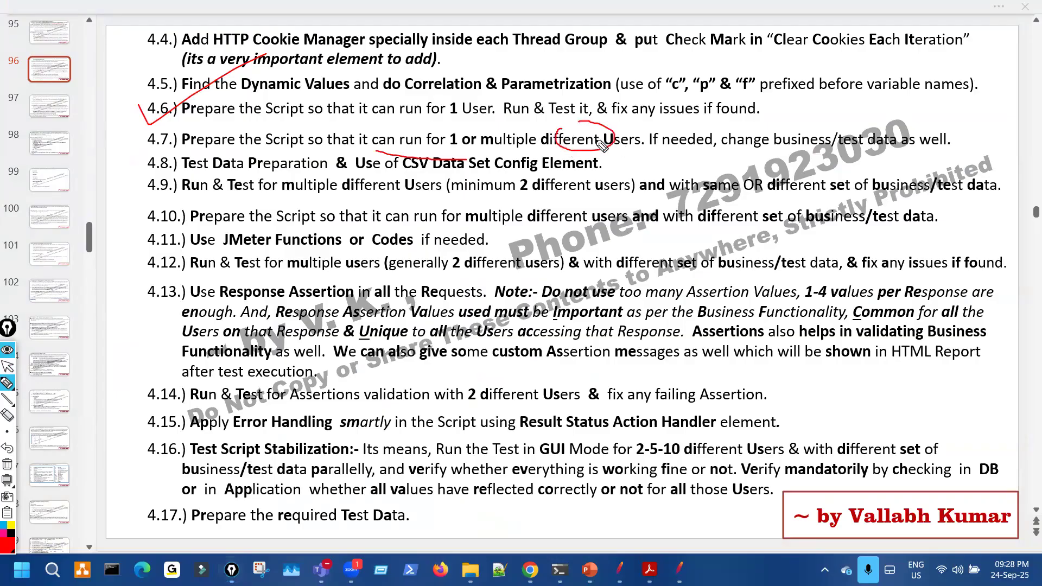
left_click_drag(686, 156, 713, 153)
left_click_drag(524, 149, 665, 147)
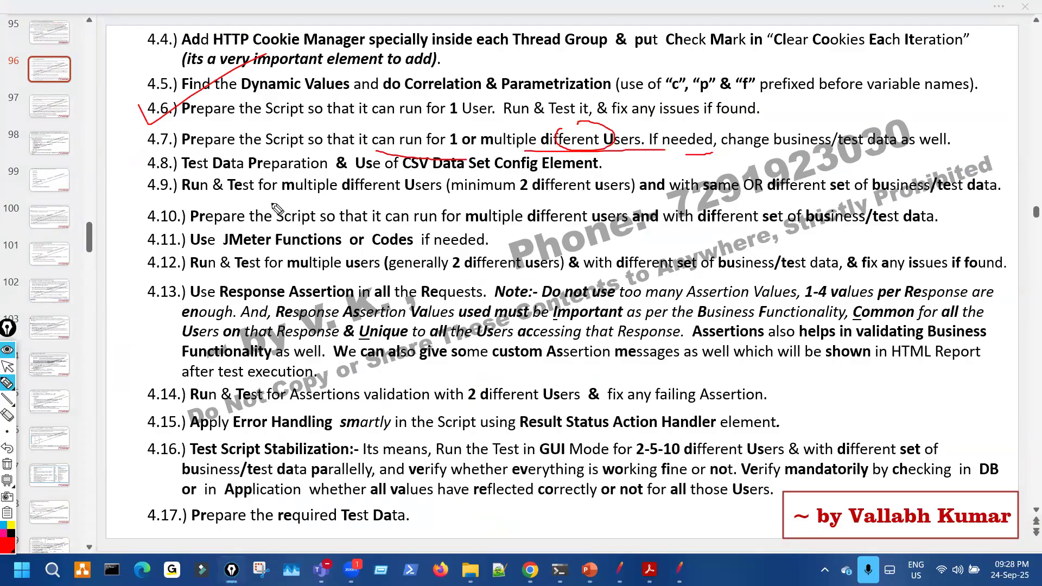
mouse_move(265, 197)
left_mouse_down()
mouse_move(526, 196)
mouse_move(532, 180)
left_mouse_up()
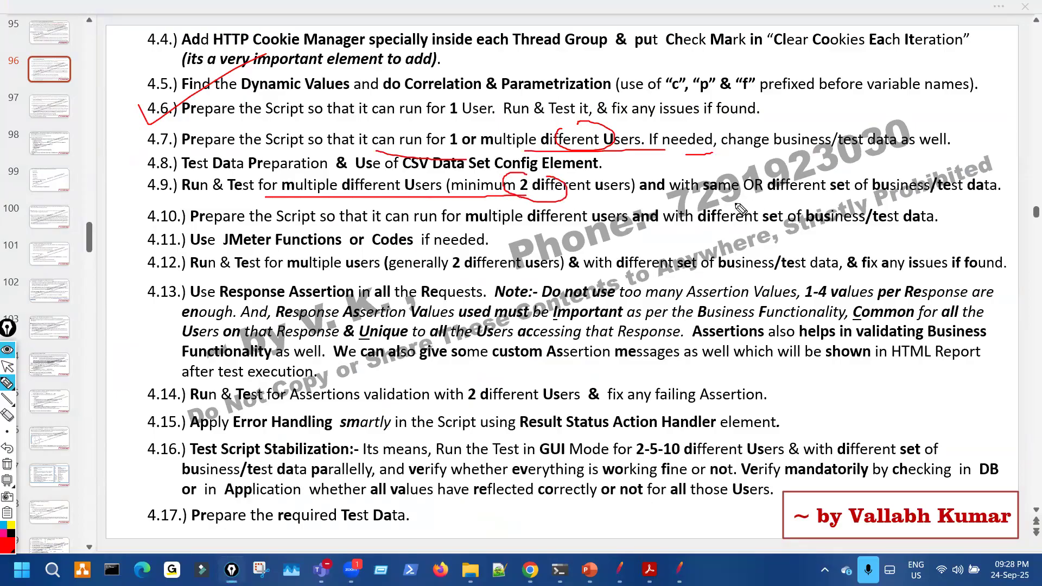
key("ctrl+shift+7")
key("ctrl+shift+2")
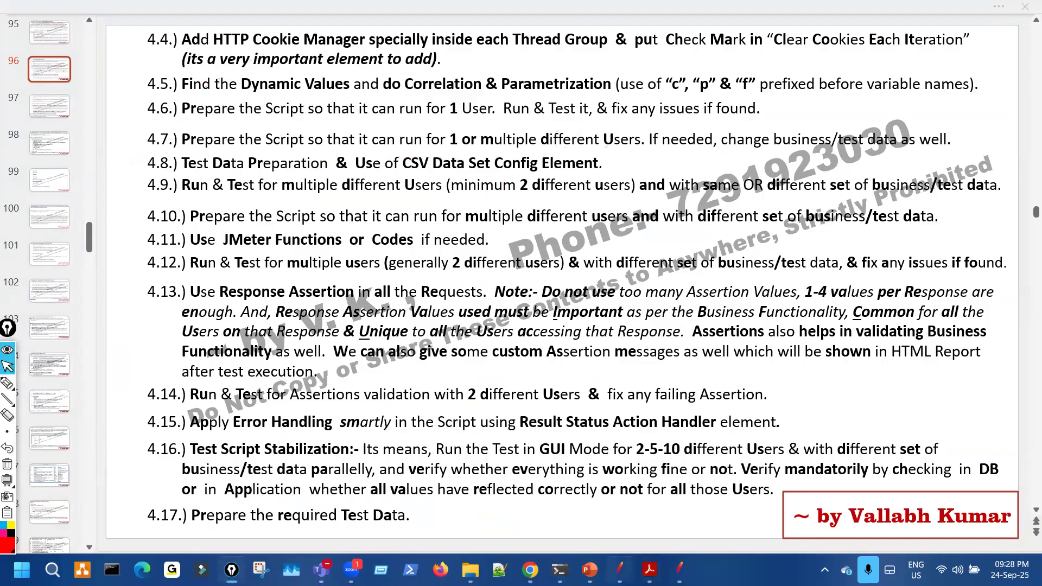
left_click(620, 569)
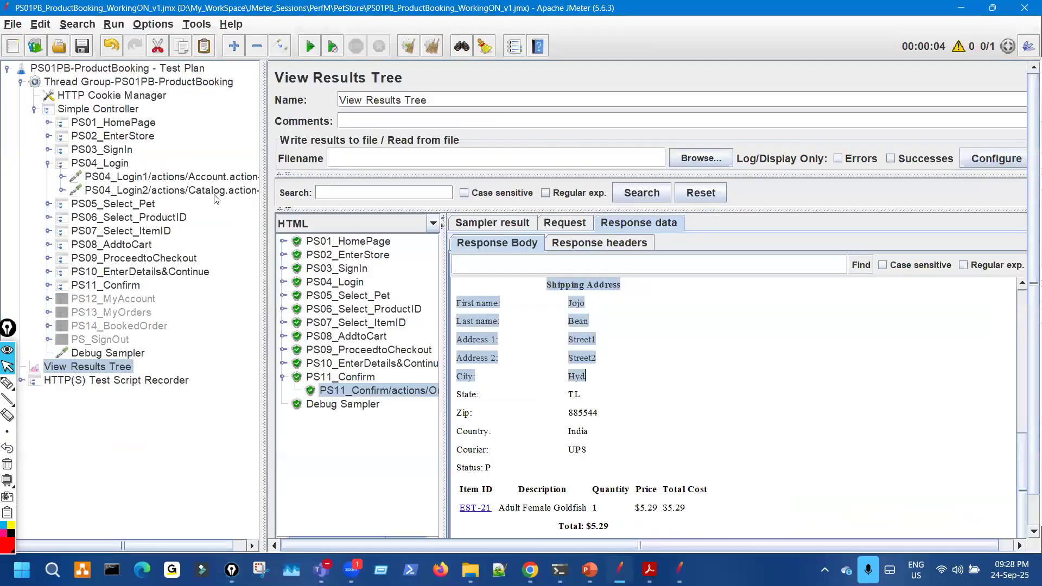
- Open PS04_Login1 and mark its hard-coded username, request path and the following samplers
left_click(215, 180)
key("ctrl+shift+3")
mouse_move(539, 313)
left_mouse_down()
mouse_move(554, 323)
mouse_move(545, 332)
left_mouse_up()
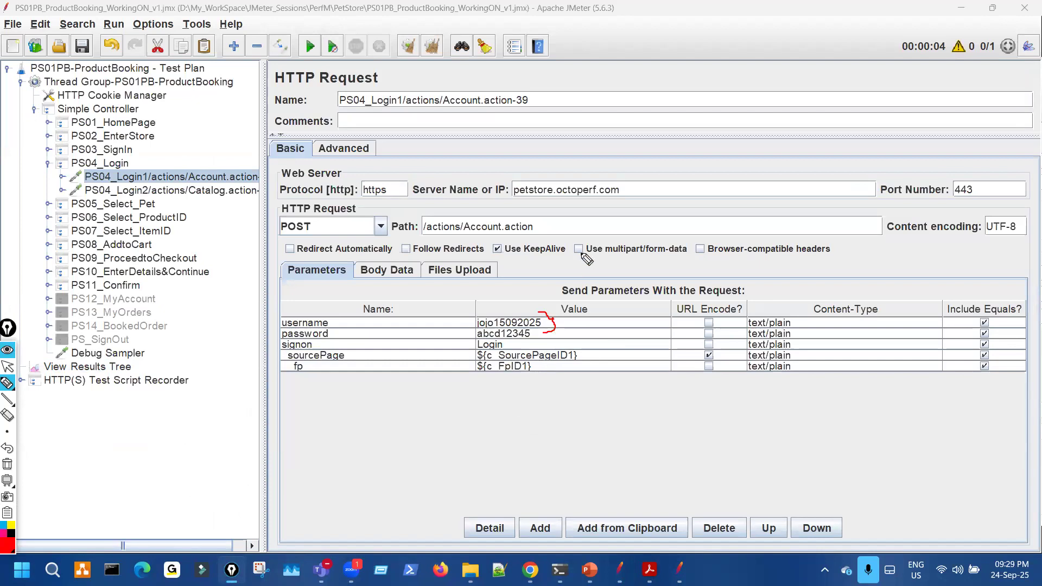
mouse_move(633, 216)
left_mouse_down()
mouse_move(645, 251)
mouse_move(651, 232)
mouse_move(700, 254)
left_mouse_up()
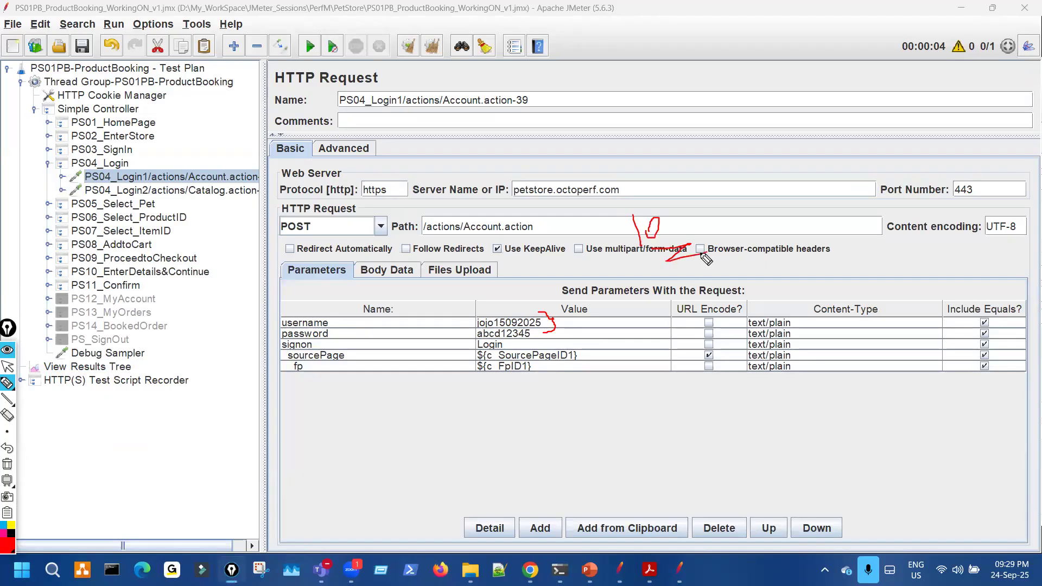
left_click_drag(187, 187, 207, 265)
key("Escape")
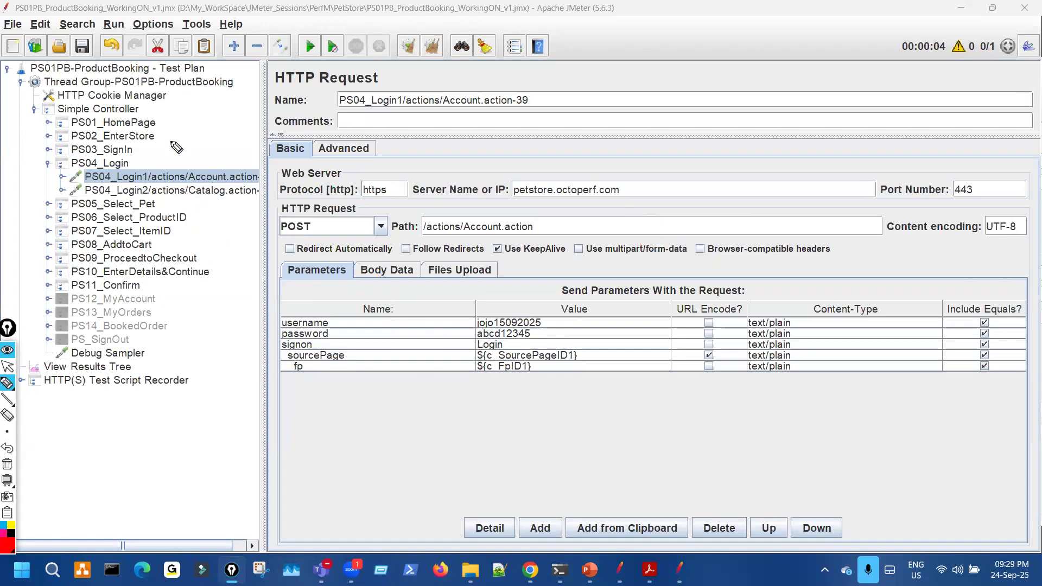
- Set the Thread Group's Number of Threads to 3
left_click(173, 84)
left_click_drag(441, 213, 424, 213)
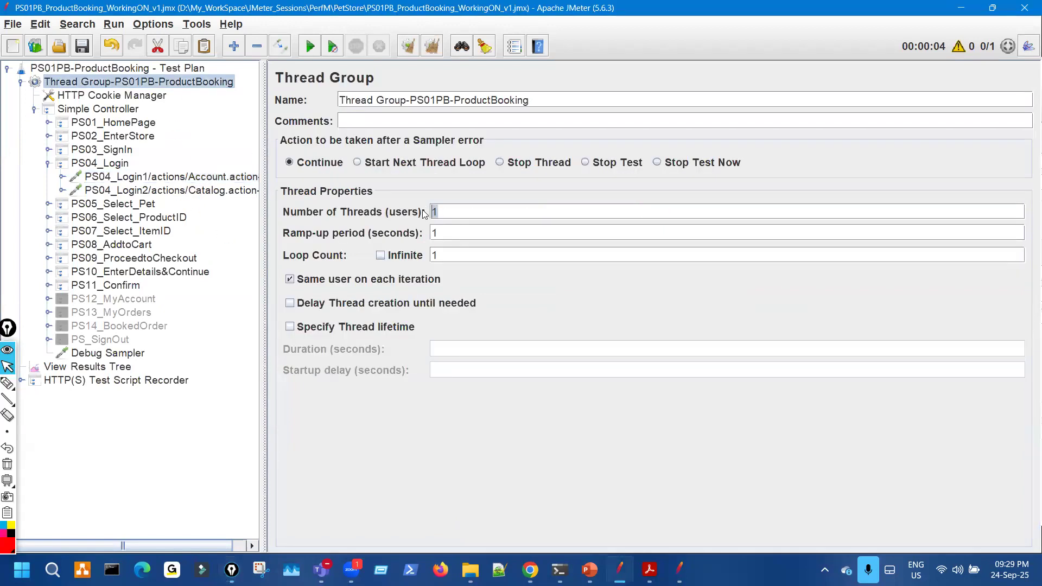
type("3")
- In View Results Tree, mark the active-thread counter, run timer and previous run's results
left_click(87, 366)
left_click(7, 383)
left_click_drag(980, 32, 993, 43)
left_click_drag(942, 104, 982, 63)
left_click_drag(975, 62, 974, 87)
mouse_move(360, 247)
left_mouse_down()
mouse_move(382, 293)
mouse_move(403, 394)
left_mouse_up()
left_click(7, 367)
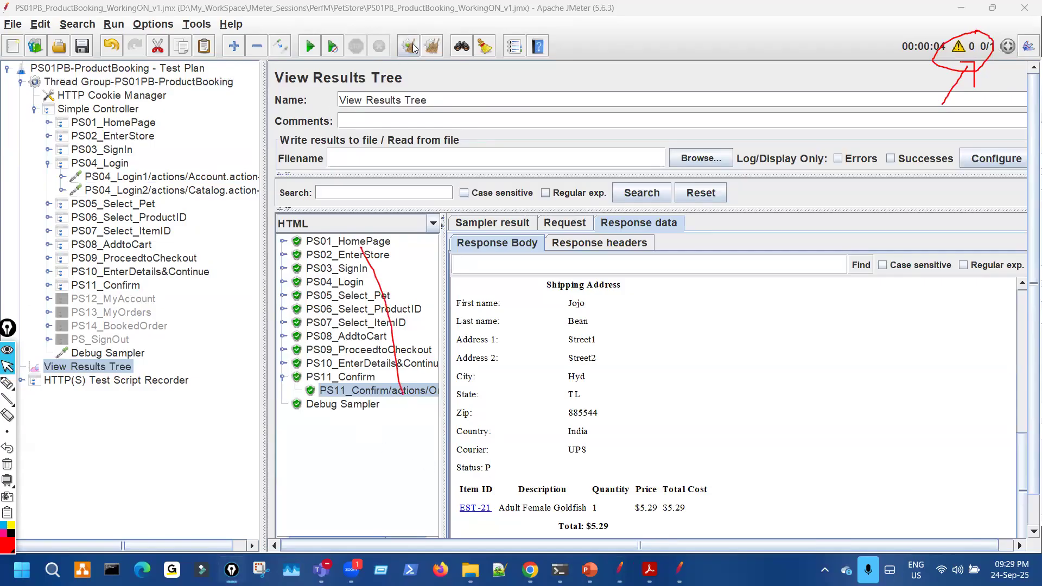
- Clear all old results and start the three-thread run, pointing out the thread counter
left_click(412, 48)
left_click(310, 47)
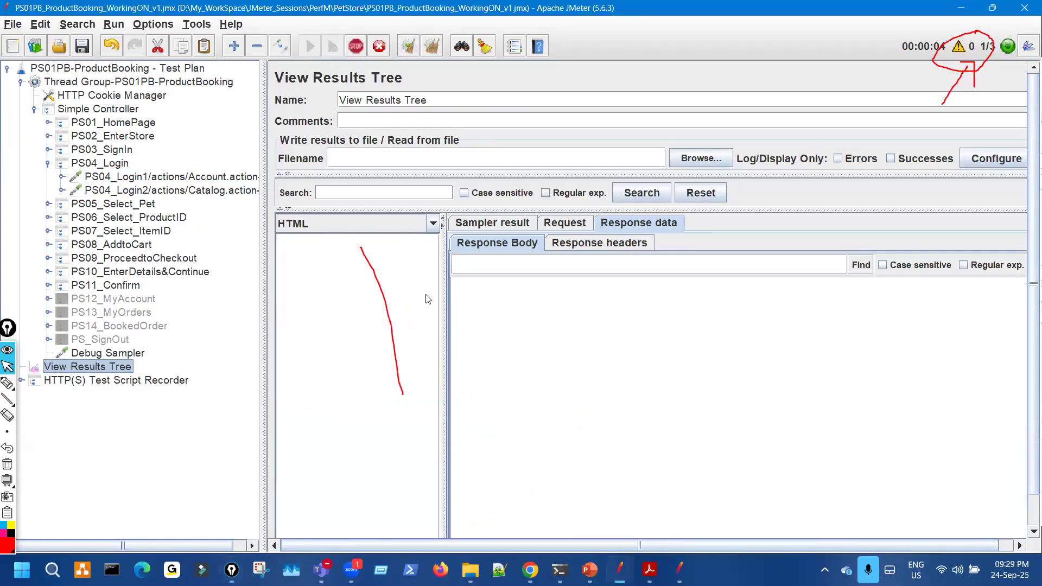
left_click_drag(445, 278, 558, 274)
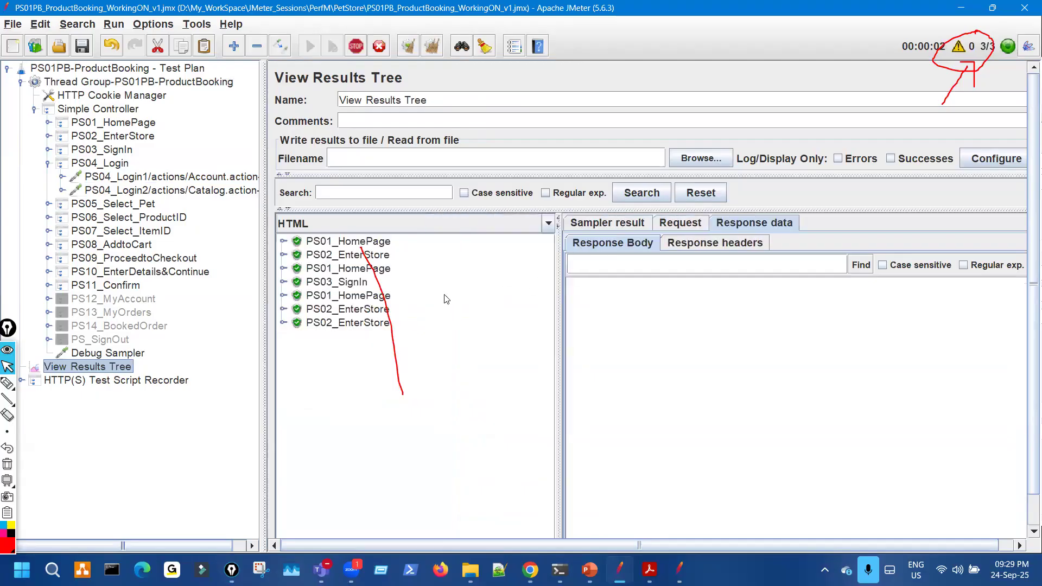
left_click_drag(410, 235, 422, 439)
key("ctrl+shift+7")
left_click_drag(980, 27, 967, 45)
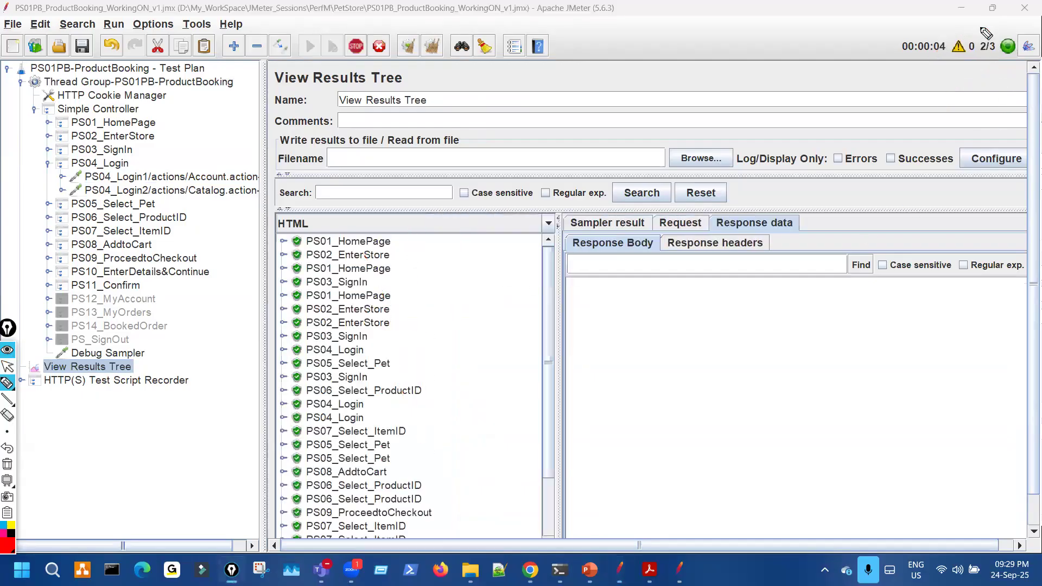
left_click_drag(925, 106, 1006, 42)
key("ctrl+shift+7")
scroll(387, 431, "down", 5)
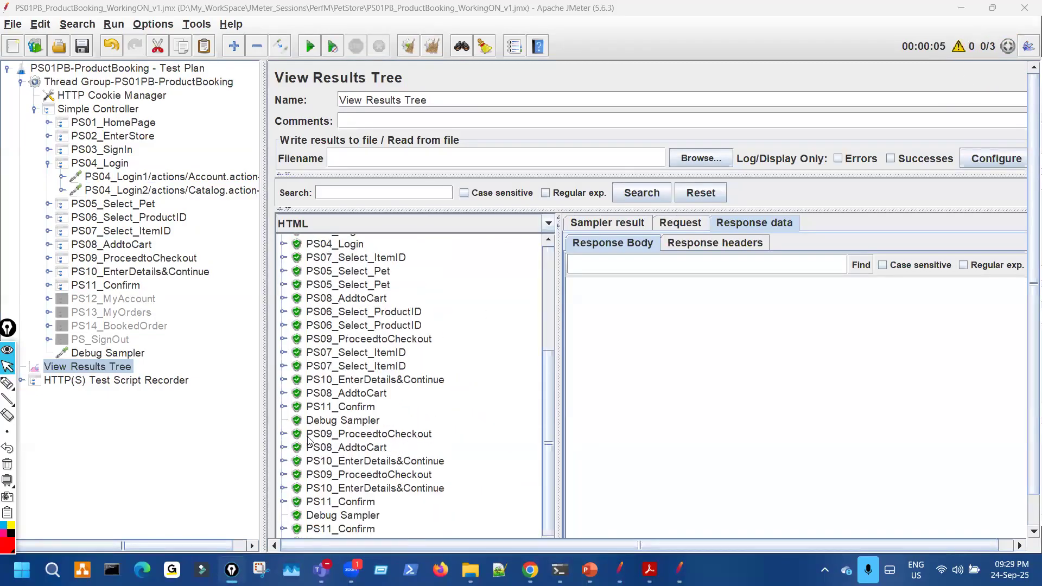
- Open each of the three PS11_Confirm responses and highlight their order numbers
left_click(283, 407)
left_click(411, 427)
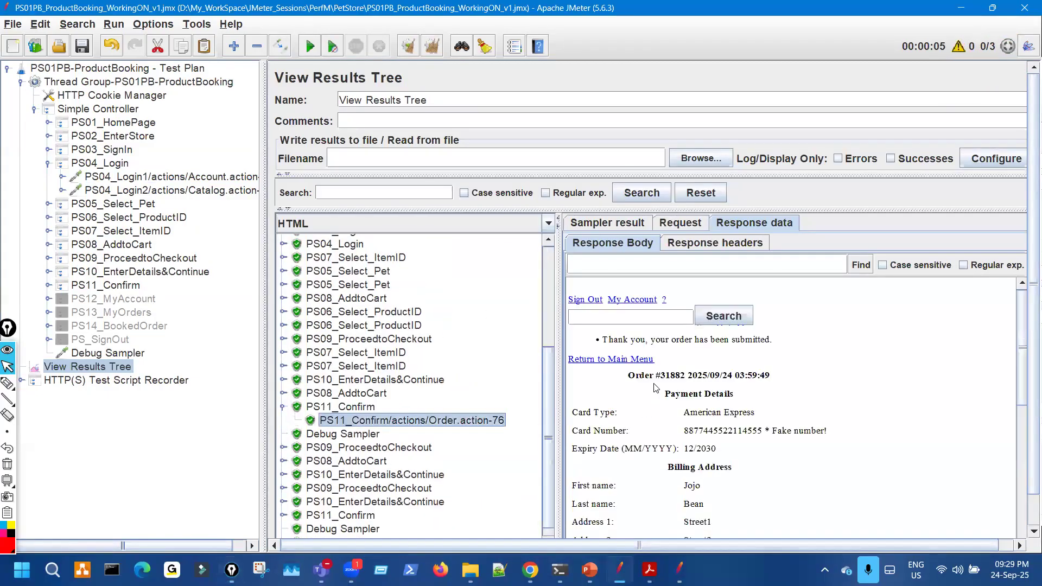
scroll(382, 474, "down", 1)
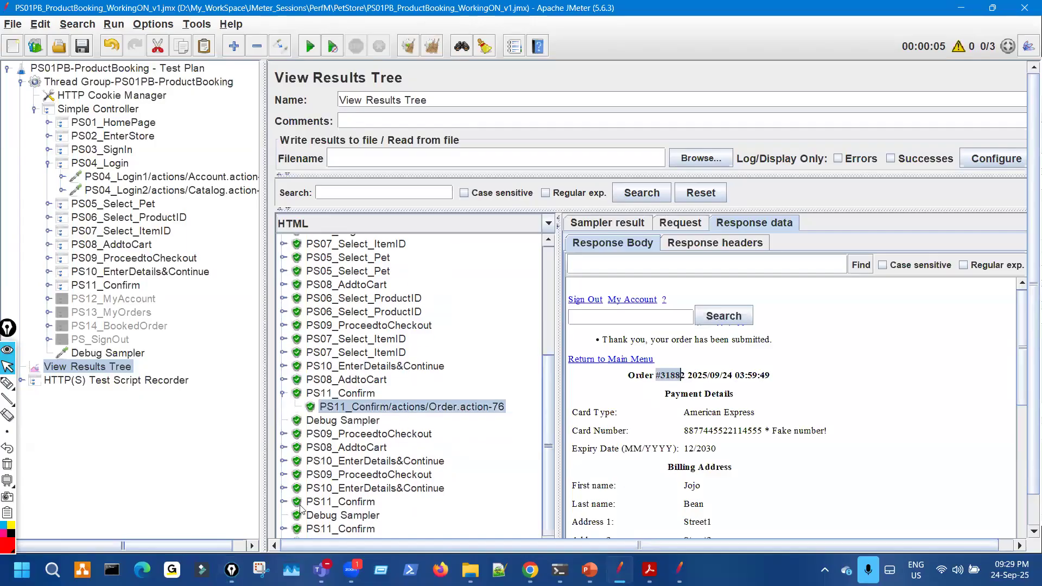
left_click(283, 502)
scroll(418, 513, "down", 1)
left_click(434, 502)
left_click_drag(662, 379, 676, 378)
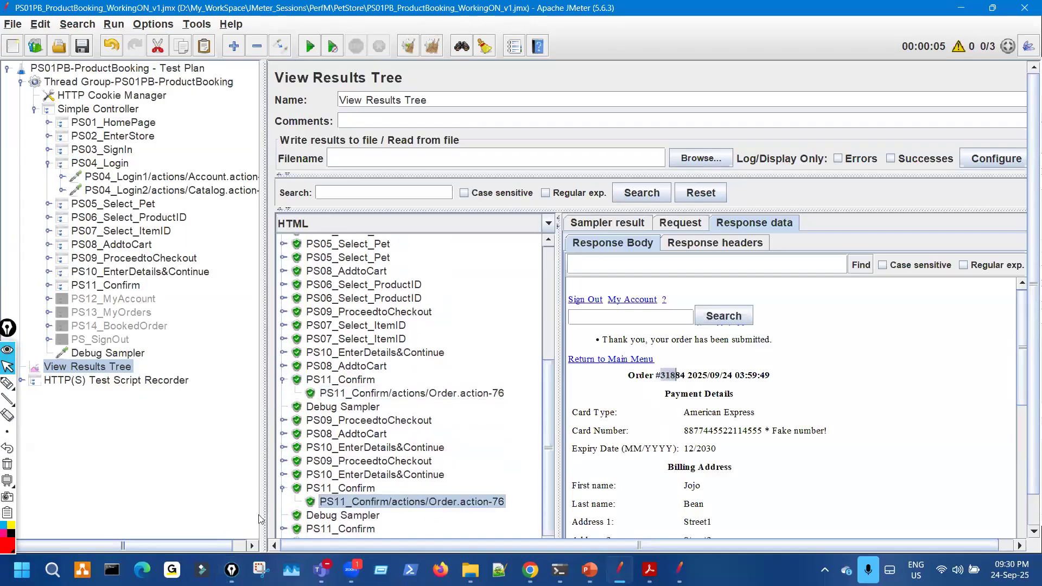
left_click(283, 528)
scroll(378, 524, "down", 1)
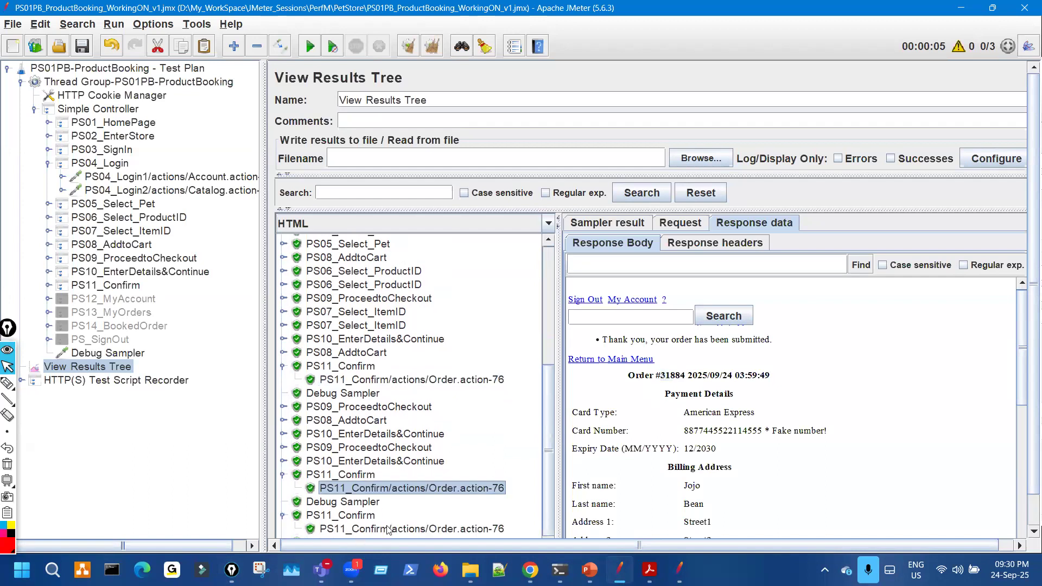
left_click(439, 528)
left_click_drag(661, 375, 693, 376)
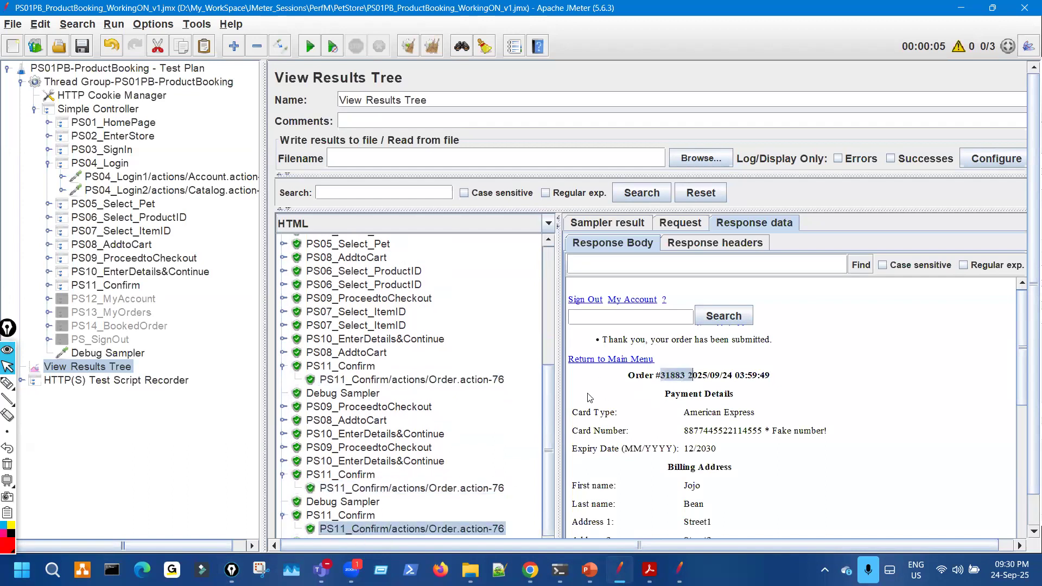
- Check PS04_Login1's username parameter, then recheck each order confirmation's order number
left_click(192, 178)
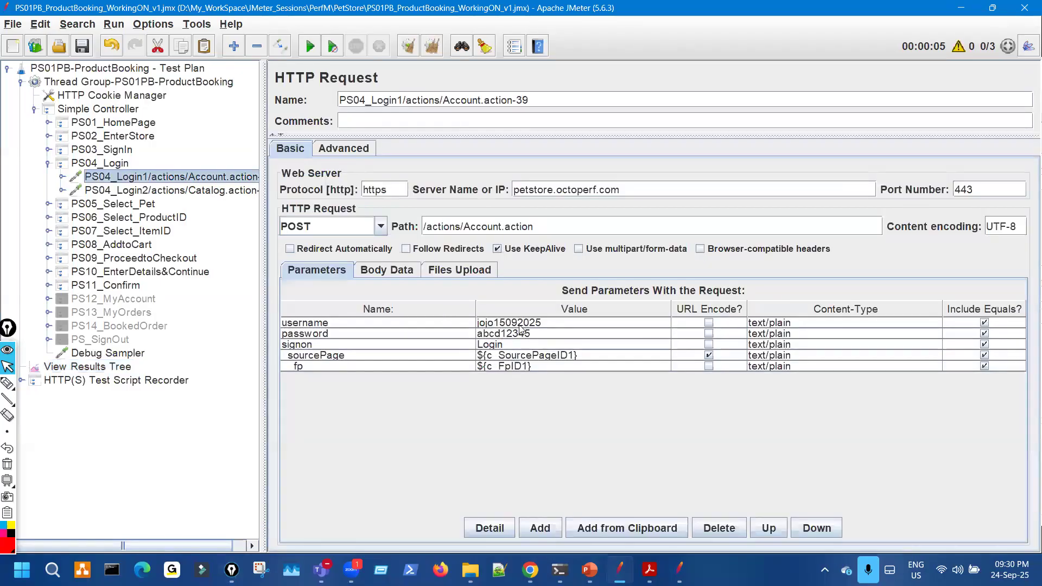
left_click(520, 324)
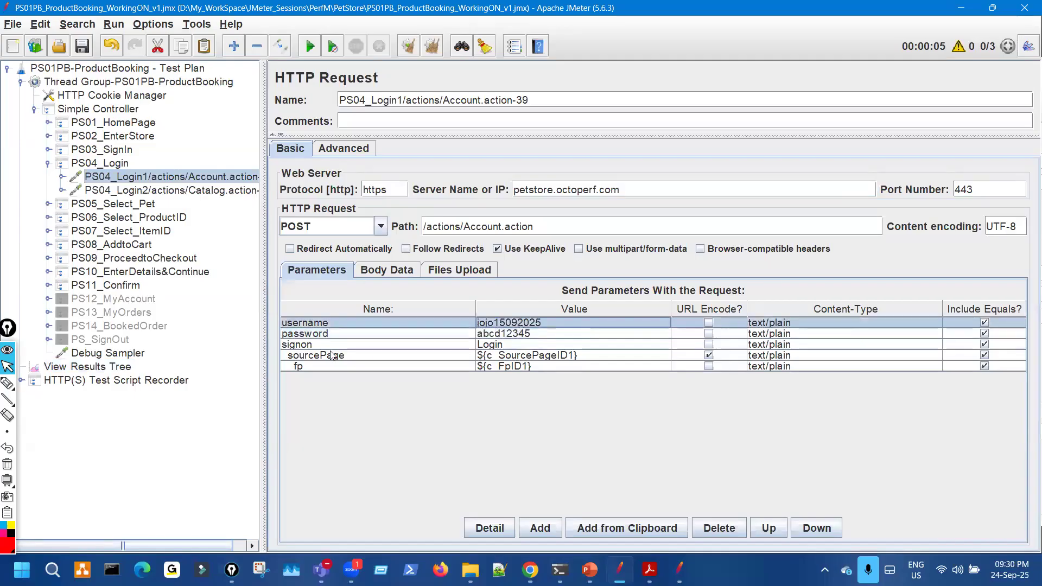
left_click(123, 367)
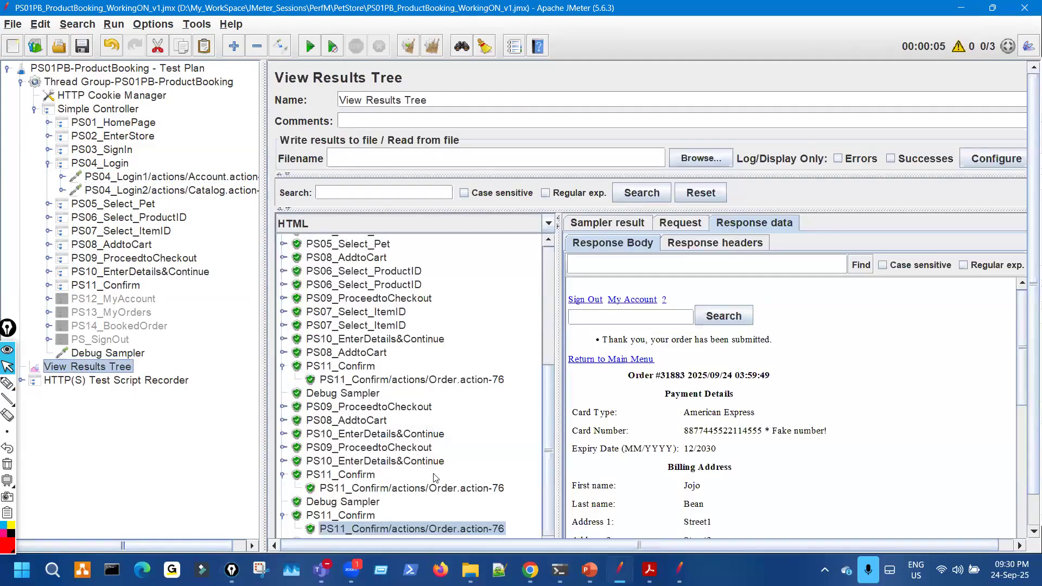
left_click(481, 382)
mouse_move(666, 376)
left_mouse_down()
mouse_move(693, 378)
mouse_move(682, 375)
left_mouse_up()
left_click(472, 488)
left_click(486, 529)
key("alt+Tab")
- Reload My Orders, tick new orders 31882 and 31883, and return to JMeter
left_click(15, 43)
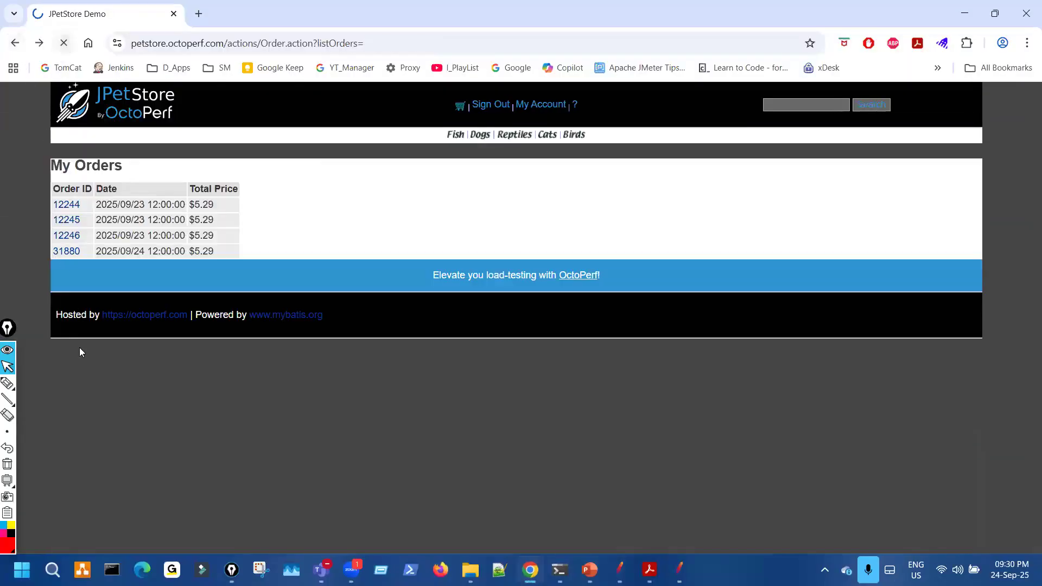
left_click(15, 385)
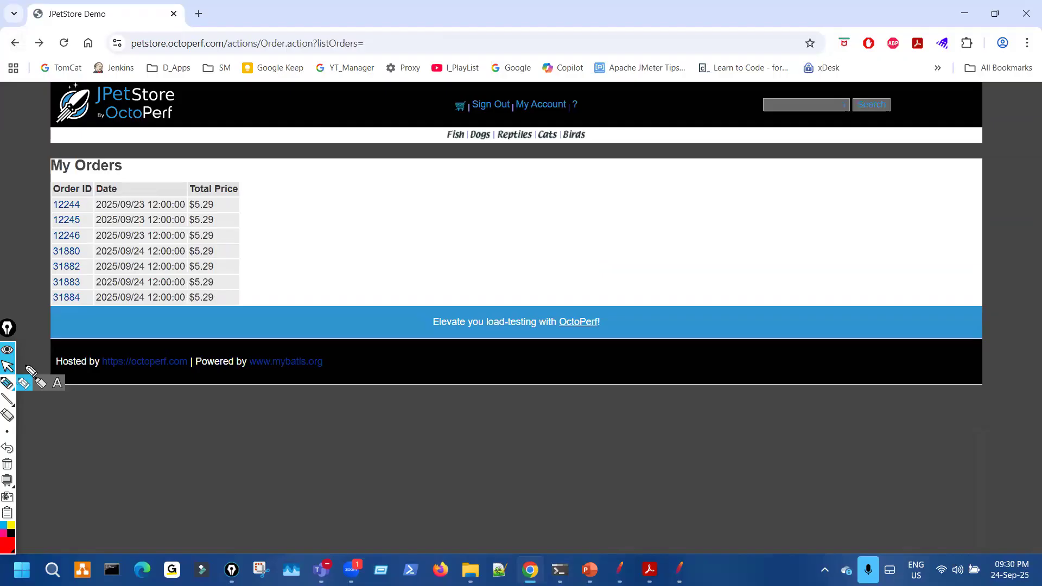
mouse_move(80, 266)
left_mouse_down()
mouse_move(124, 278)
mouse_move(79, 315)
left_mouse_up()
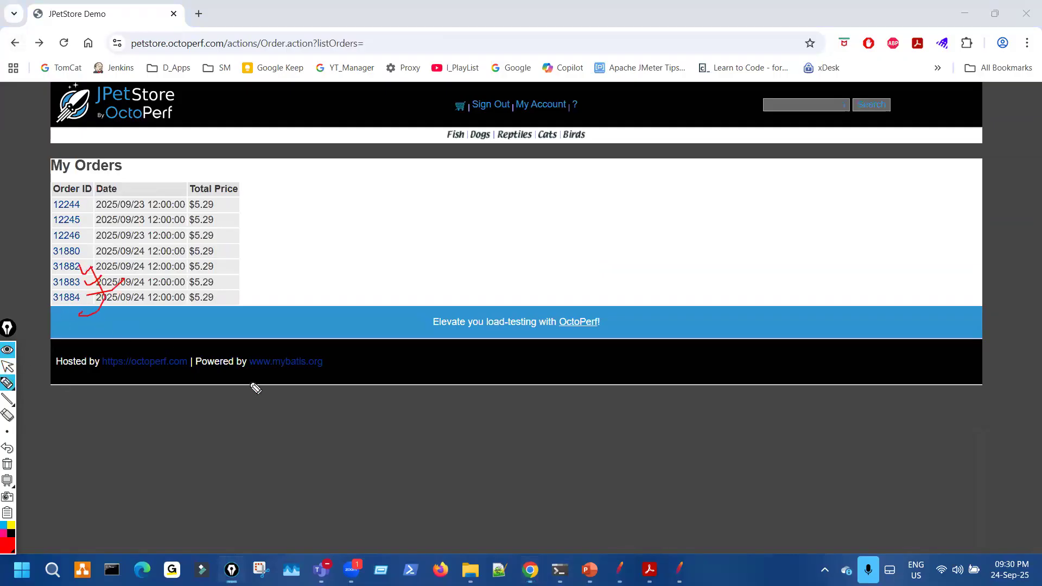
left_click(619, 569)
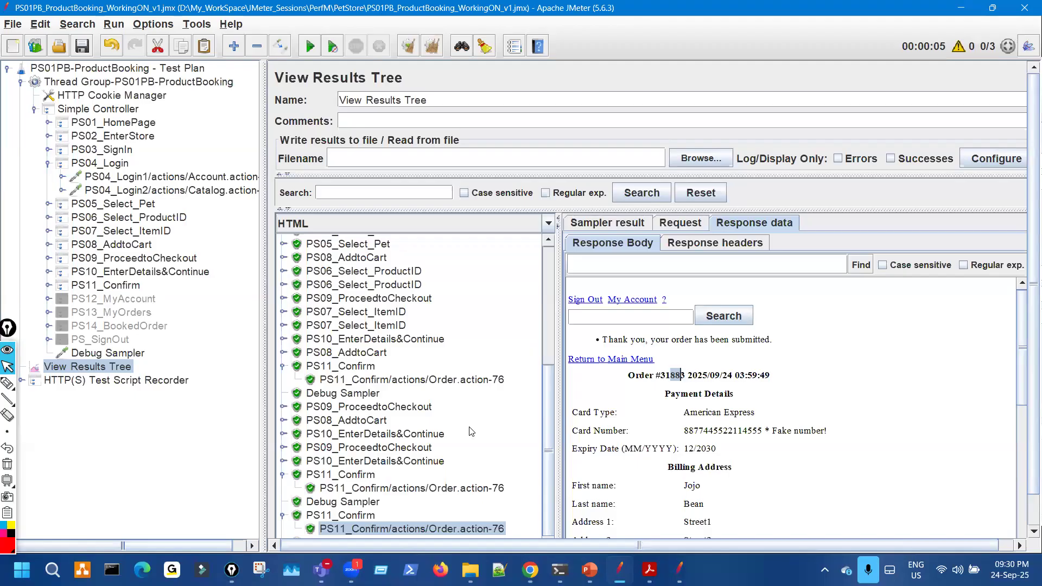
- Open the PS04_Login1 request, widen its panel, and mark the multiple-users points in slide steps 4.7 and 4.9
left_click(188, 178)
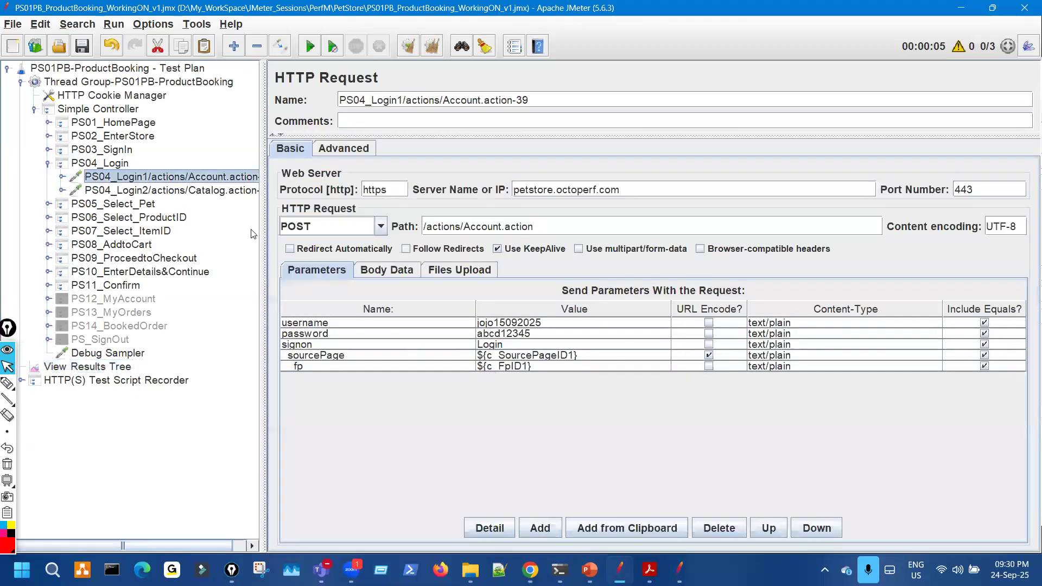
left_click_drag(265, 226, 215, 217)
mouse_move(589, 570)
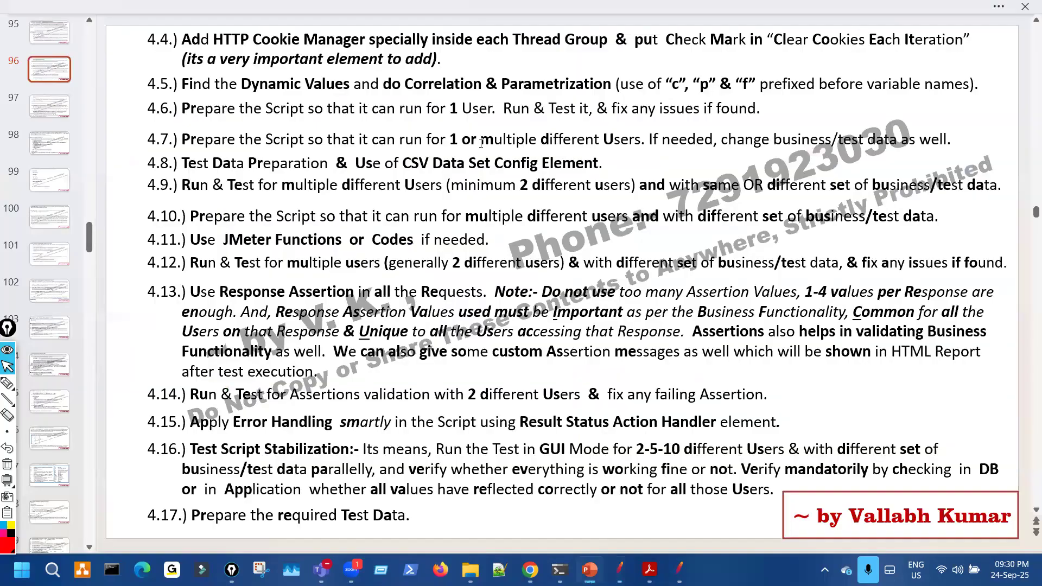
left_click_drag(482, 140, 641, 140)
left_click_drag(353, 183, 571, 187)
left_click(493, 200)
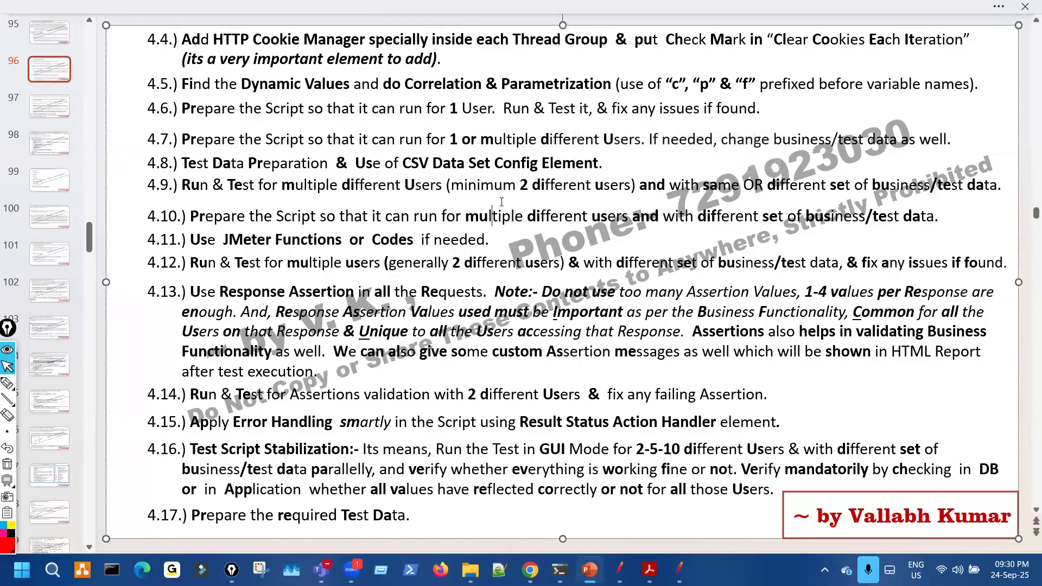
- Back in JMeter, mark the request name, server and port settings, and hard-coded username value
key("alt+Tab")
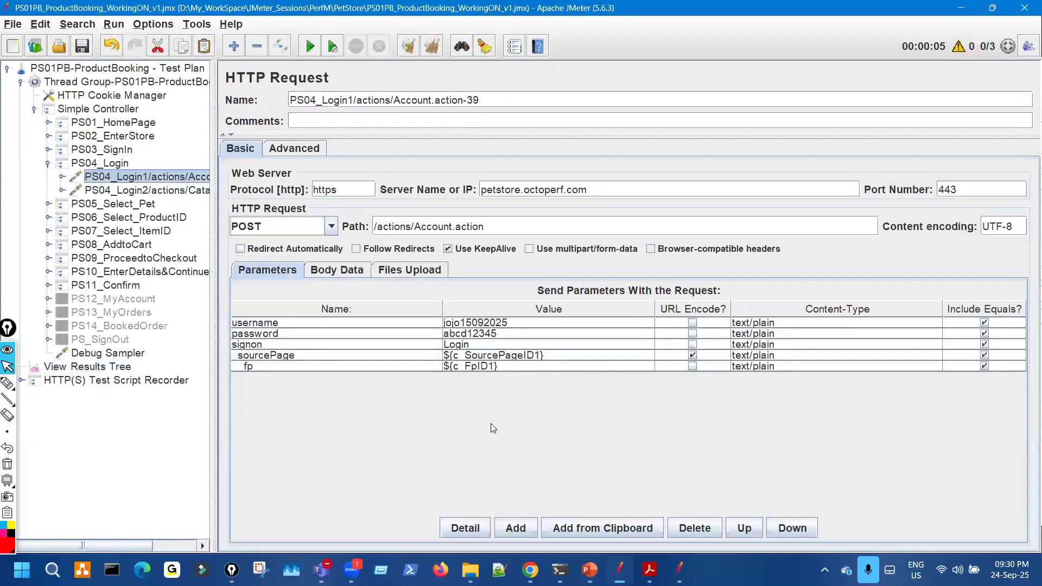
left_click(7, 382)
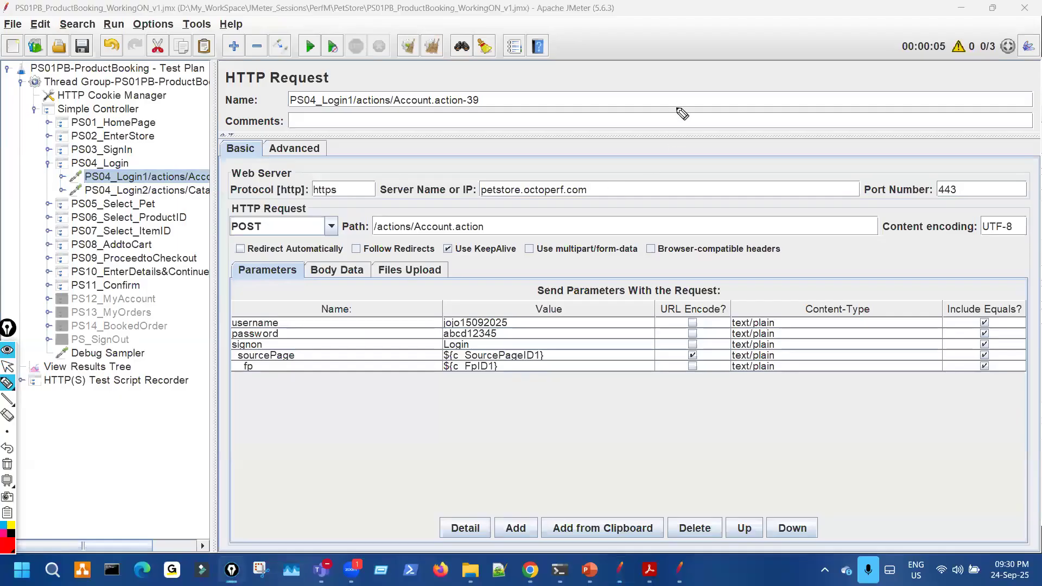
mouse_move(668, 103)
left_mouse_down()
mouse_move(679, 128)
mouse_move(705, 114)
left_mouse_up()
left_click_drag(665, 152, 711, 143)
mouse_move(782, 88)
left_mouse_down()
mouse_move(790, 101)
mouse_move(802, 80)
mouse_move(784, 126)
mouse_move(822, 142)
left_mouse_up()
mouse_move(814, 236)
left_mouse_down()
mouse_move(800, 158)
mouse_move(858, 170)
left_mouse_up()
left_click_drag(529, 282, 517, 323)
mouse_move(577, 332)
left_mouse_down()
mouse_move(520, 328)
mouse_move(552, 339)
left_mouse_up()
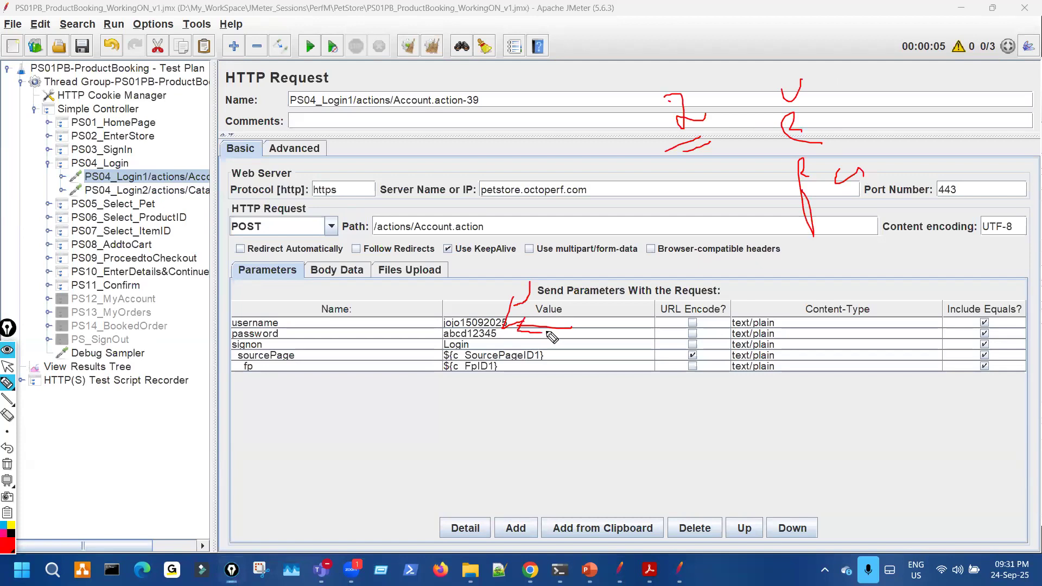
mouse_move(799, 436)
left_mouse_down()
mouse_move(837, 430)
mouse_move(818, 459)
left_mouse_up()
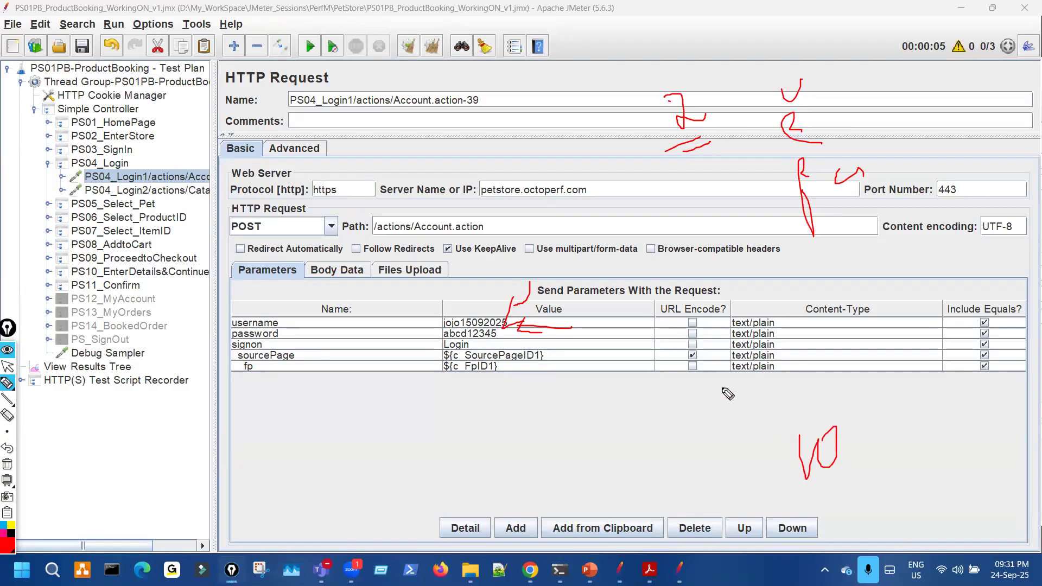
- Circle and tick the hard-coded username and password values in the Parameters table
key("ctrl+shift+7")
left_click(692, 355)
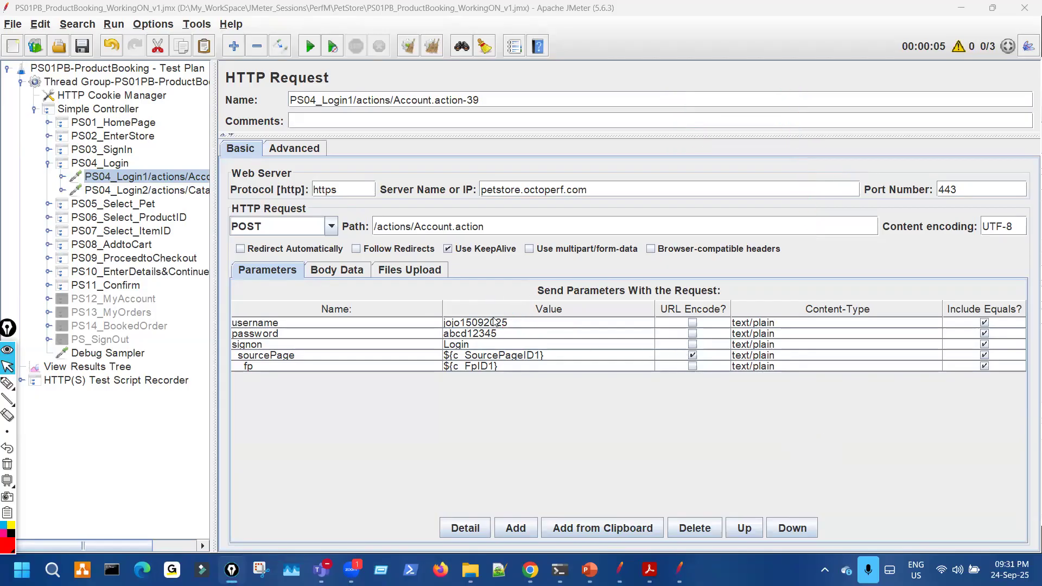
left_click(18, 382)
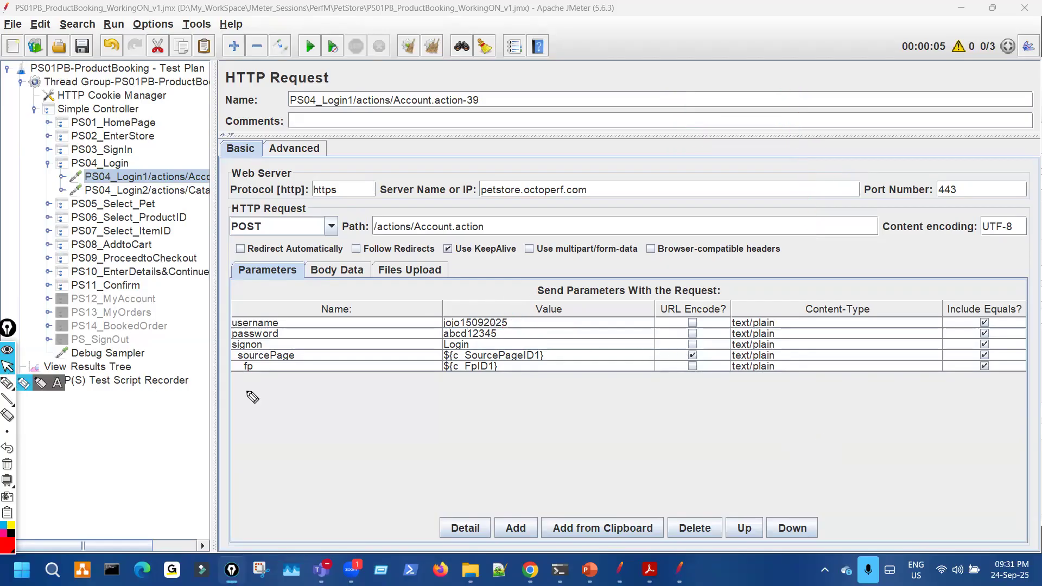
mouse_move(453, 313)
left_mouse_down()
mouse_move(436, 343)
mouse_move(515, 331)
mouse_move(464, 312)
left_mouse_up()
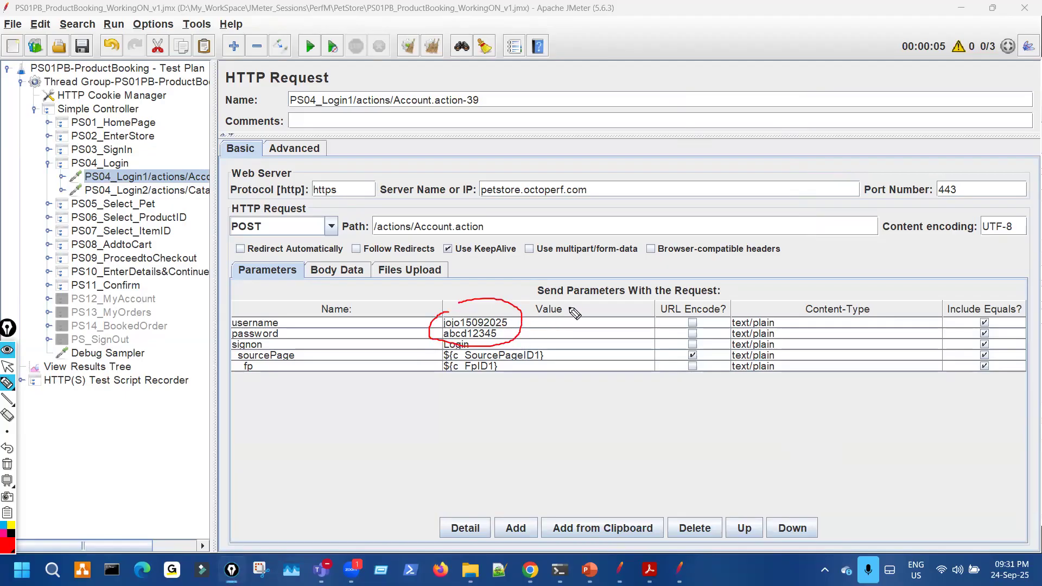
left_click_drag(624, 252, 648, 260)
left_click_drag(493, 312, 537, 324)
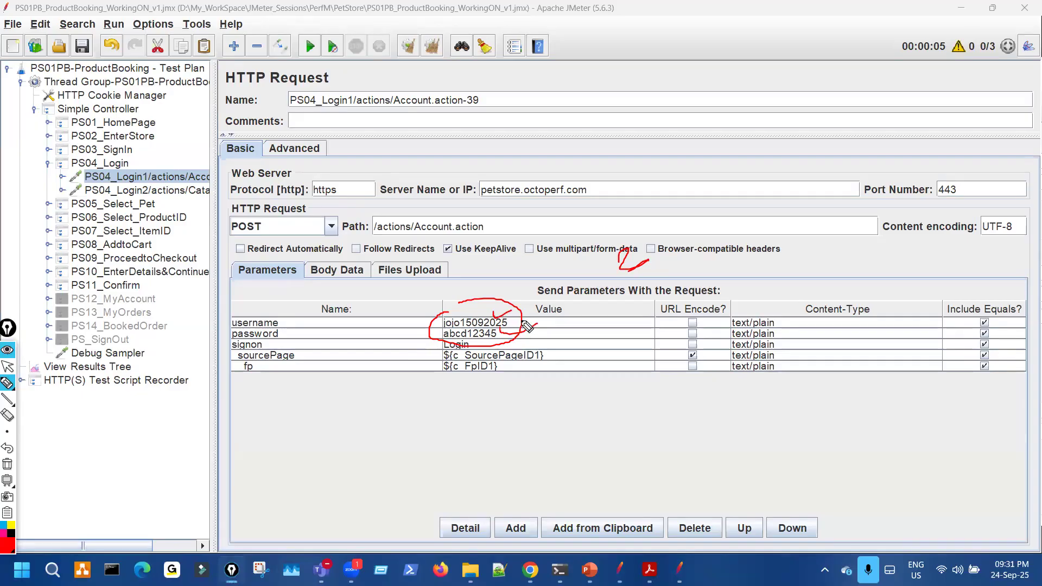
key("ctrl+shift+7")
key("ctrl+shift+2")
- Return to the checklist slide and underline step 4.8, Test Data Preparation
left_click(586, 571)
key("ctrl+shift+3")
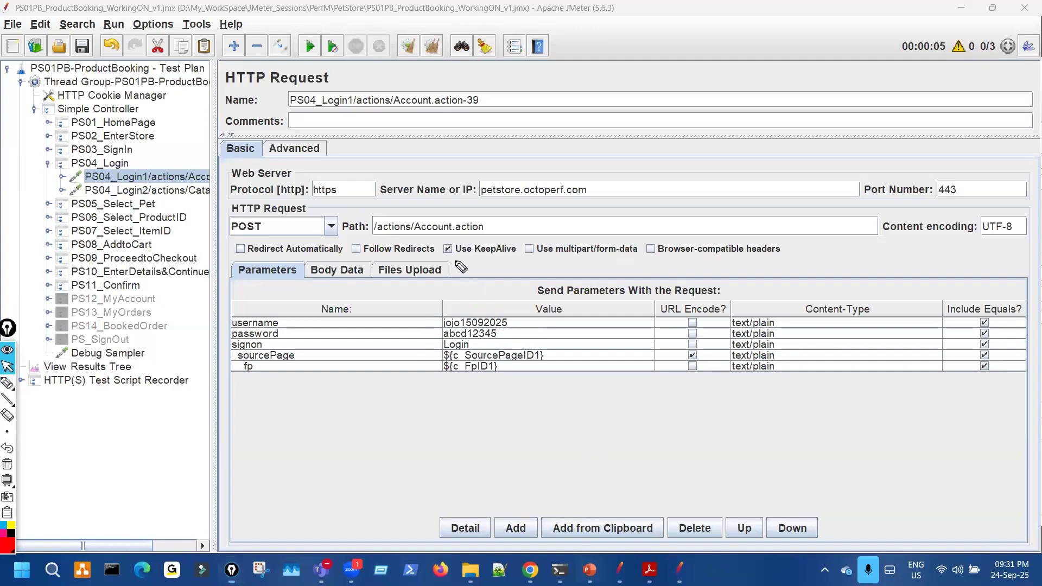
left_click_drag(232, 172, 342, 172)
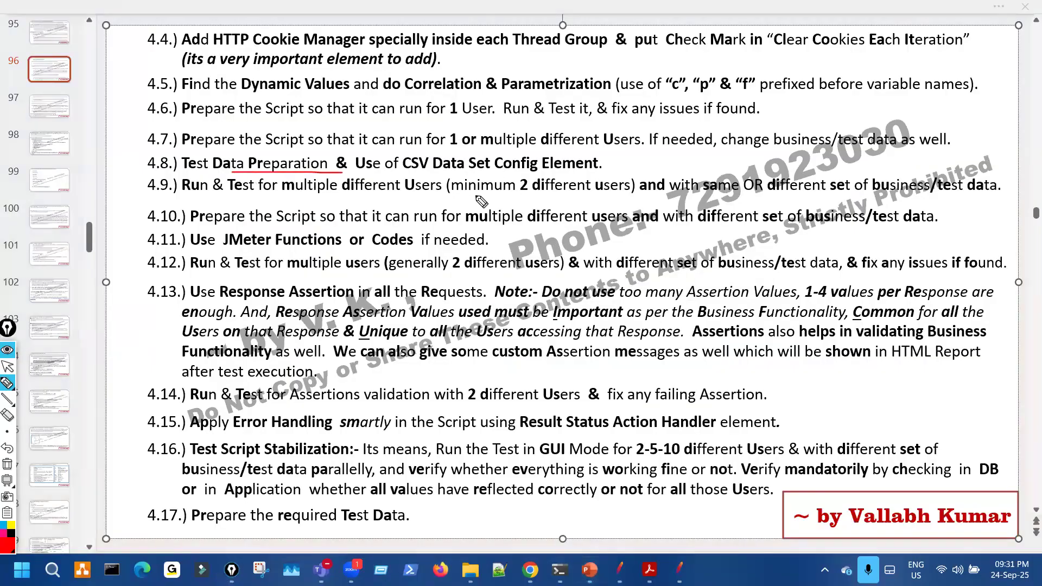
- Circle CSV Data Set Config Element in step 4.8 and scroll to the CSV Data Set Config slide
mouse_move(467, 155)
left_mouse_down()
mouse_move(414, 157)
mouse_move(539, 153)
mouse_move(494, 148)
left_mouse_up()
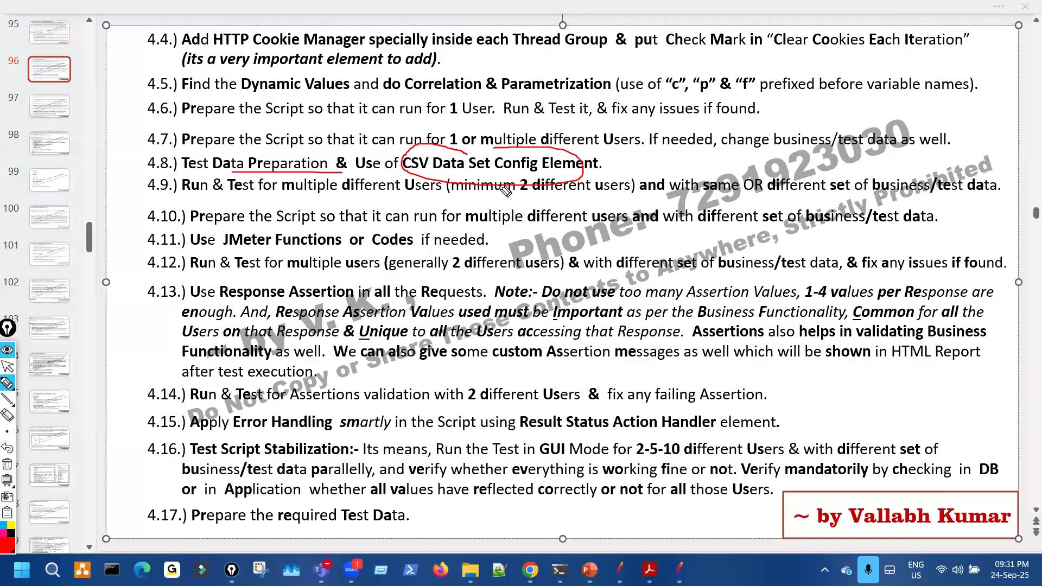
key("ctrl+shift+7")
key("ctrl+shift+2")
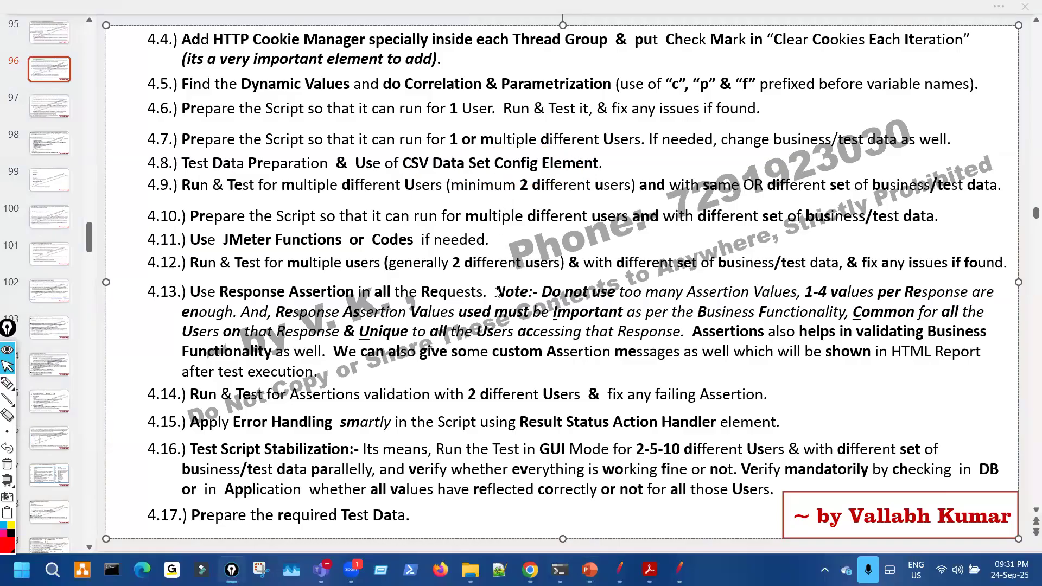
scroll(496, 291, "down", 5)
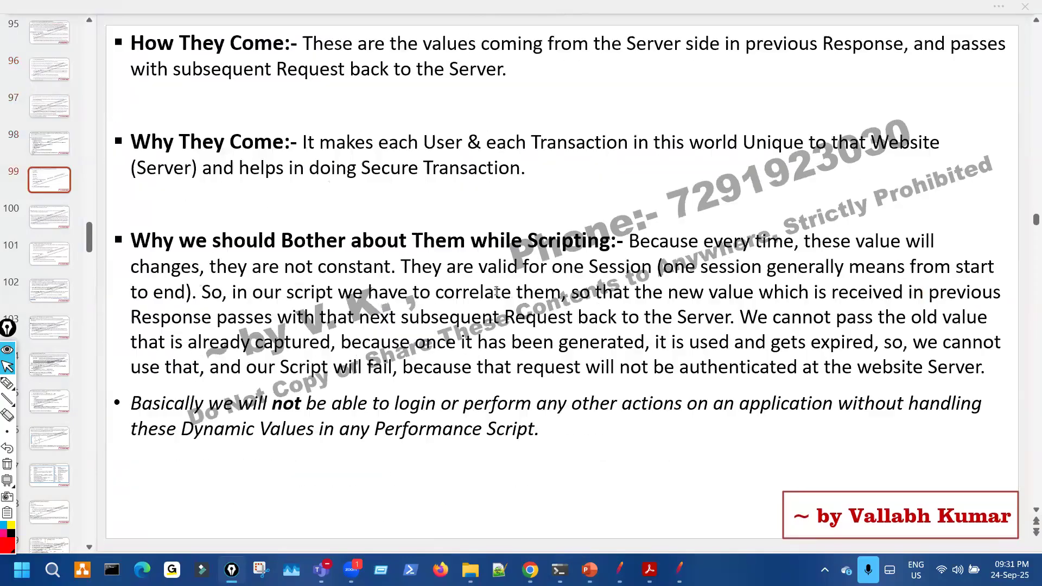
scroll(496, 291, "down", 4)
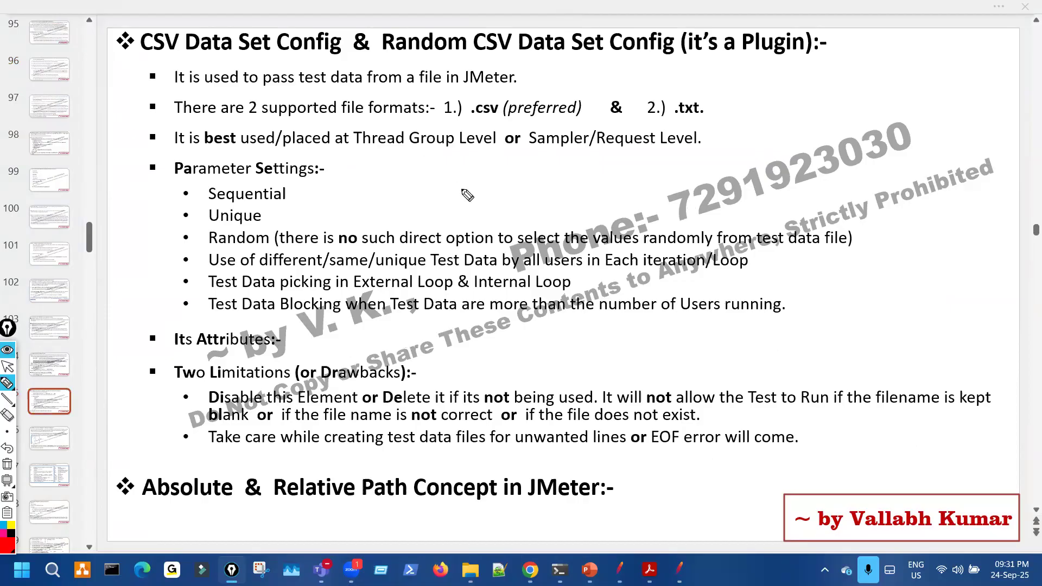
left_click(472, 197)
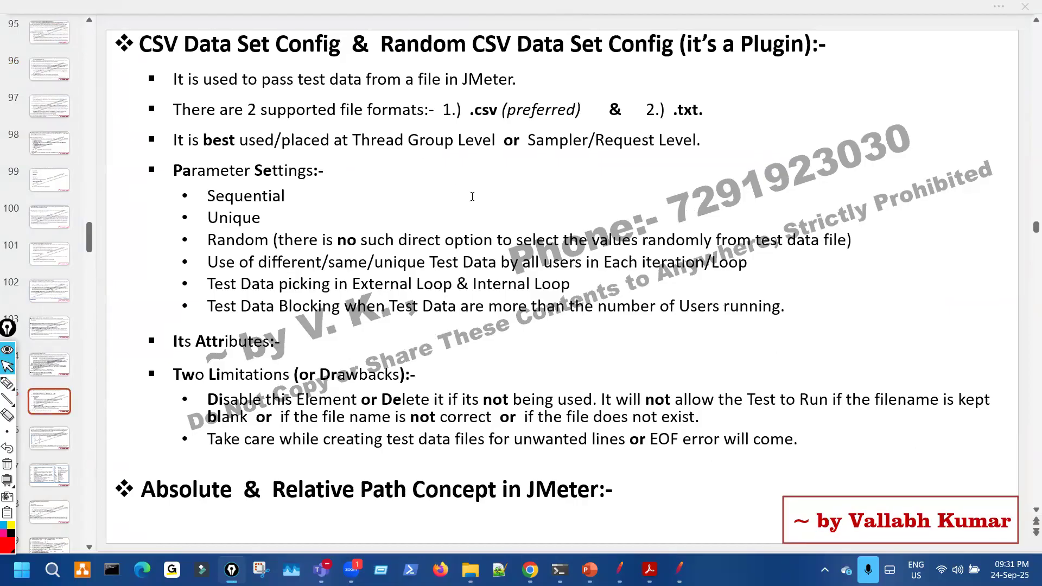
scroll(472, 196, "up", 1)
scroll(472, 196, "down", 1)
- Highlight the supported .csv and .txt file formats and the Relative path note, then show the PetStore folder
key("ctrl+shift+3")
left_click_drag(120, 72, 142, 483)
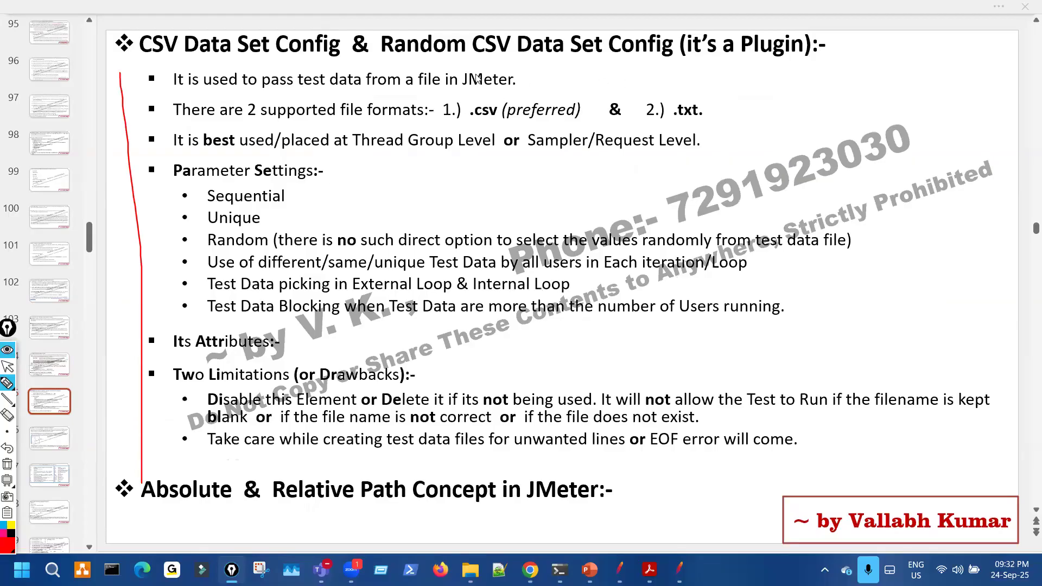
left_click_drag(301, 502, 333, 503)
left_click_drag(280, 103, 290, 102)
mouse_move(355, 119)
left_mouse_down()
mouse_move(406, 124)
mouse_move(491, 96)
left_mouse_up()
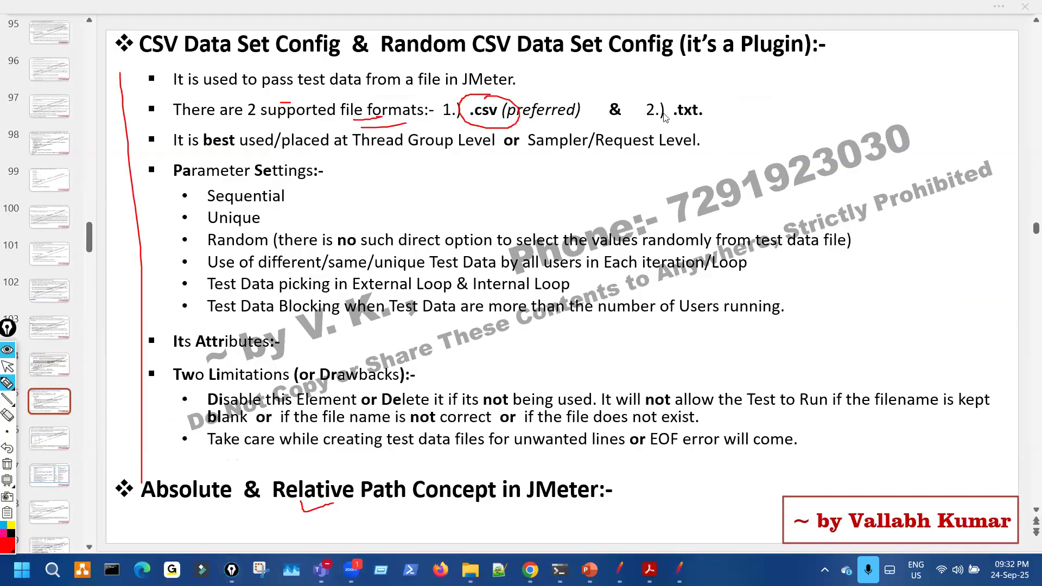
left_click_drag(664, 109, 681, 97)
mouse_move(653, 129)
left_mouse_down()
mouse_move(709, 116)
mouse_move(683, 97)
left_mouse_up()
key("ctrl+shift+7")
key("ctrl+shift+2")
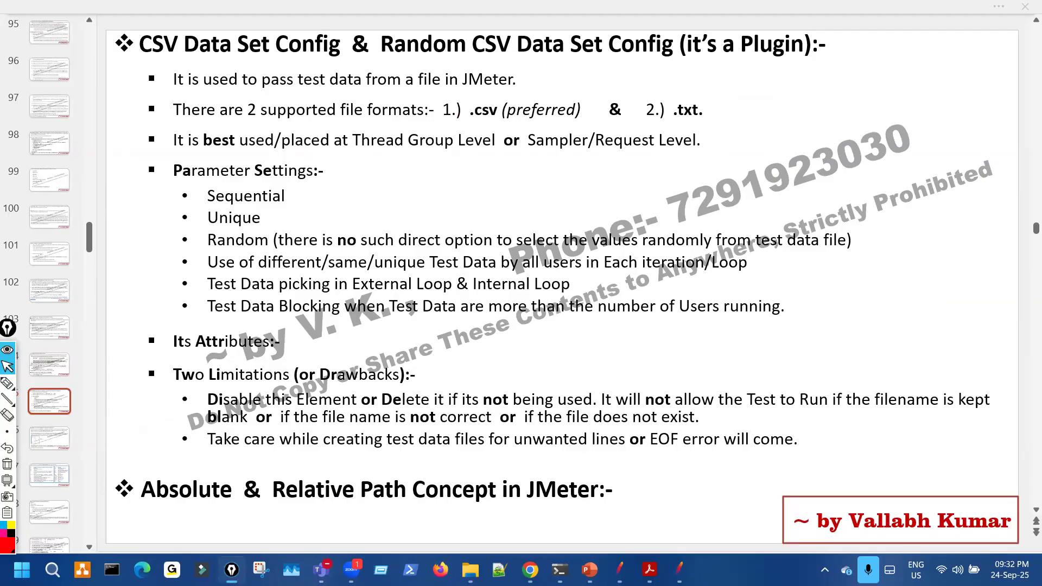
left_click(470, 570)
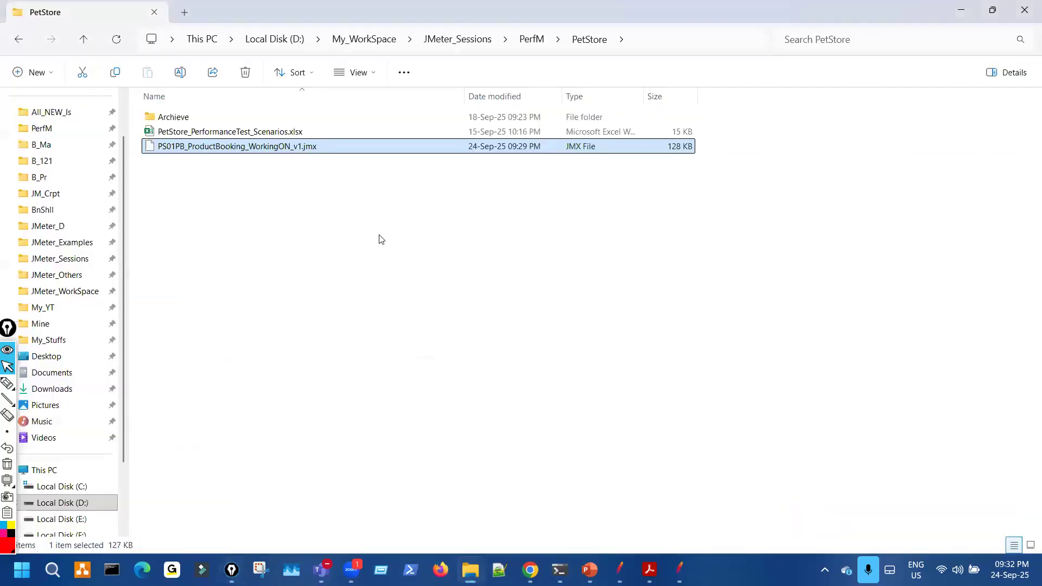
- Point out the PetStore folder name in File Explorer
left_click(279, 307)
key("ctrl+shift+3")
left_click_drag(563, 34, 614, 16)
key("ctrl+shift+7")
key("ctrl+shift+2")
- Create New Text Document.txt with the default name and open it in Notepad
right_click(271, 302)
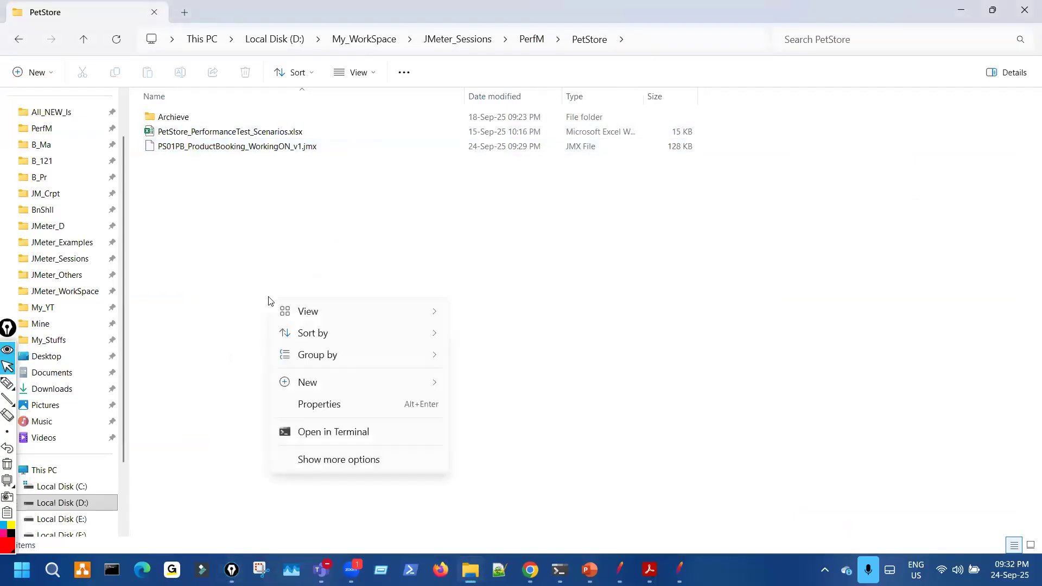
mouse_move(411, 387)
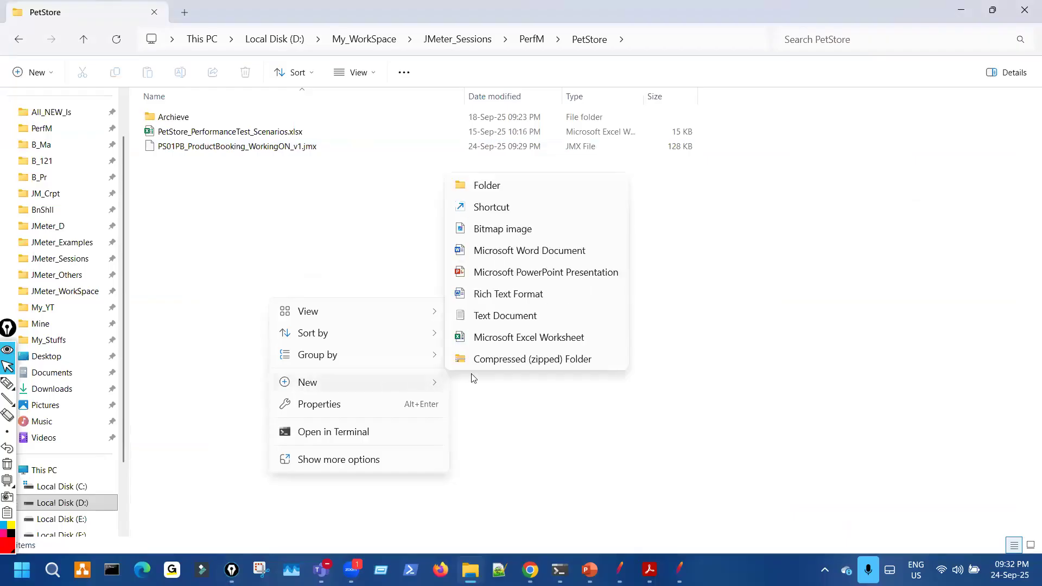
left_click(524, 322)
left_click(282, 191)
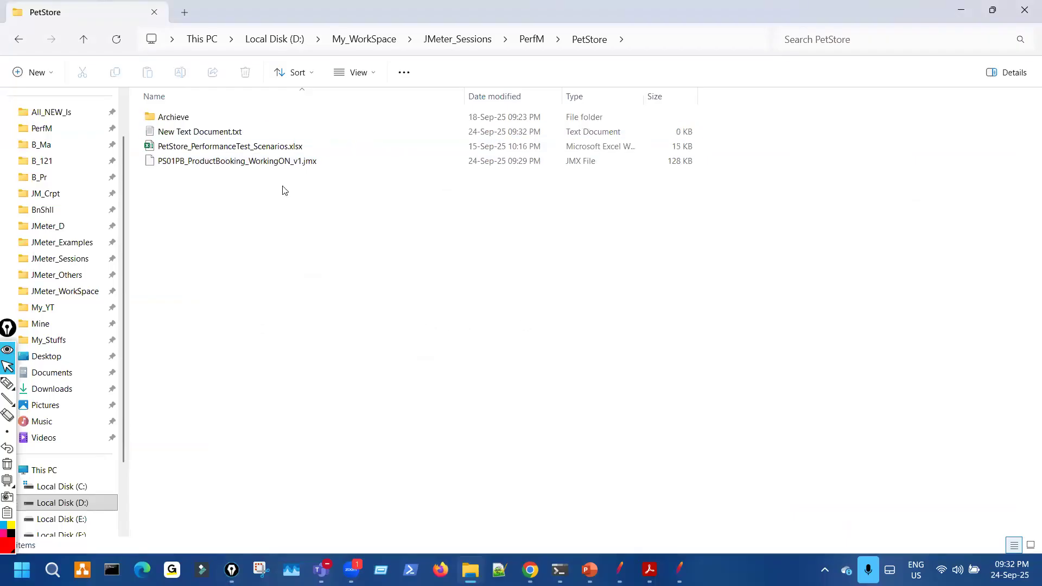
double_click(258, 133)
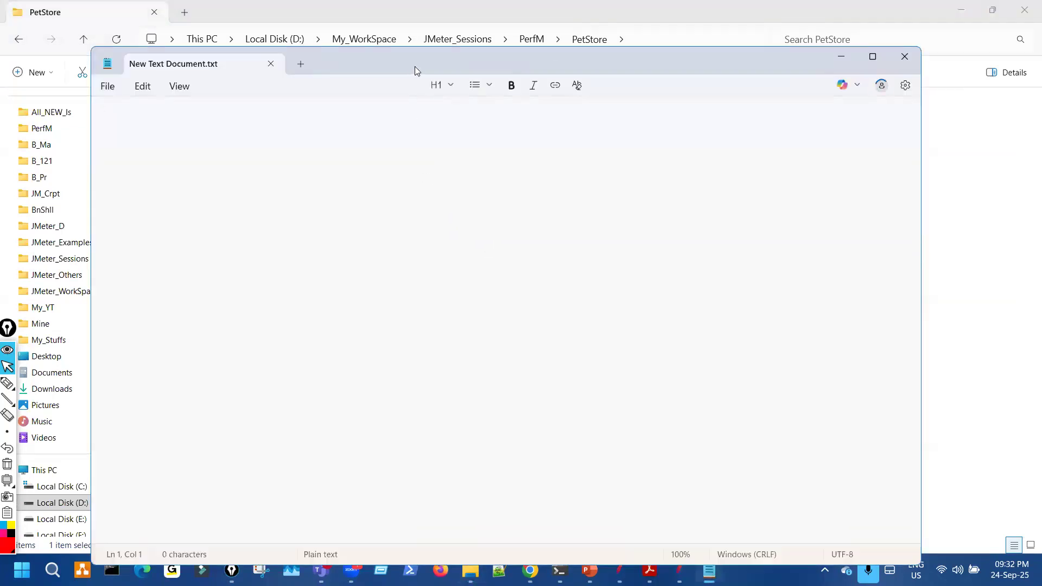
- Move Notepad aside and start Save As, entering the name PS01PB_TestData1
left_click_drag(414, 66, 554, 61)
left_click(255, 85)
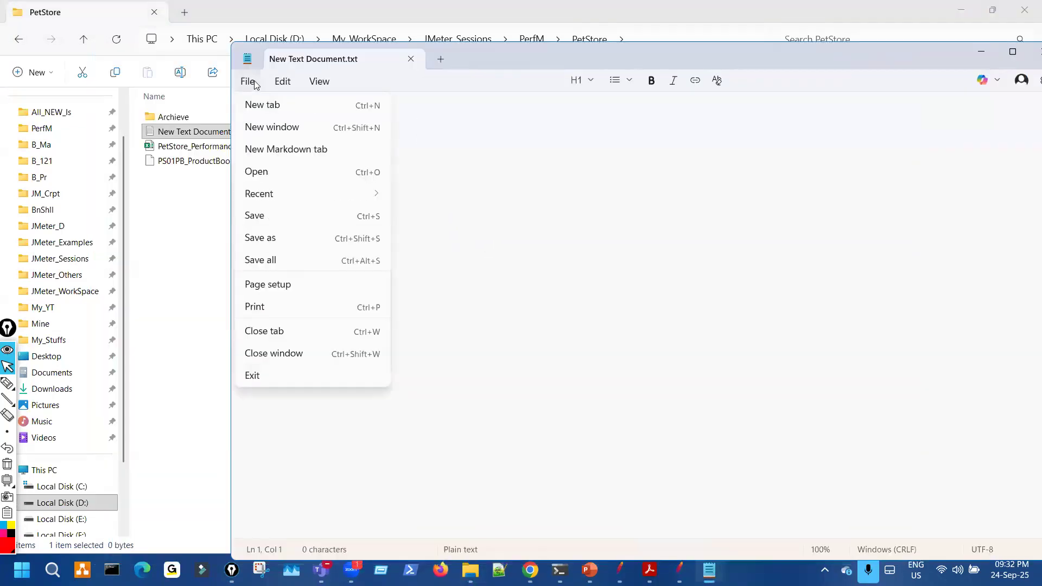
key("ctrl+shift+s")
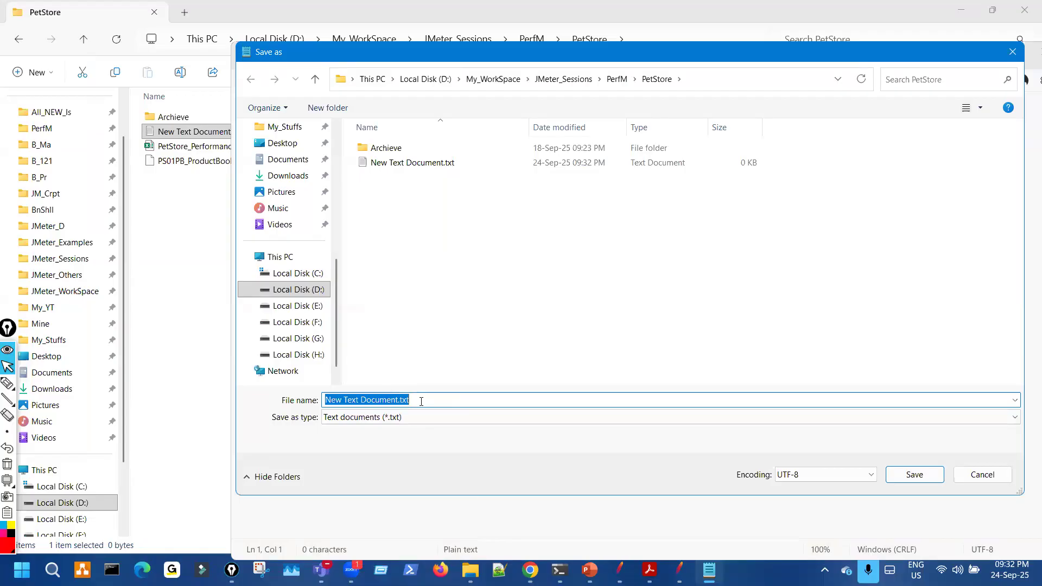
type("PS01PB")
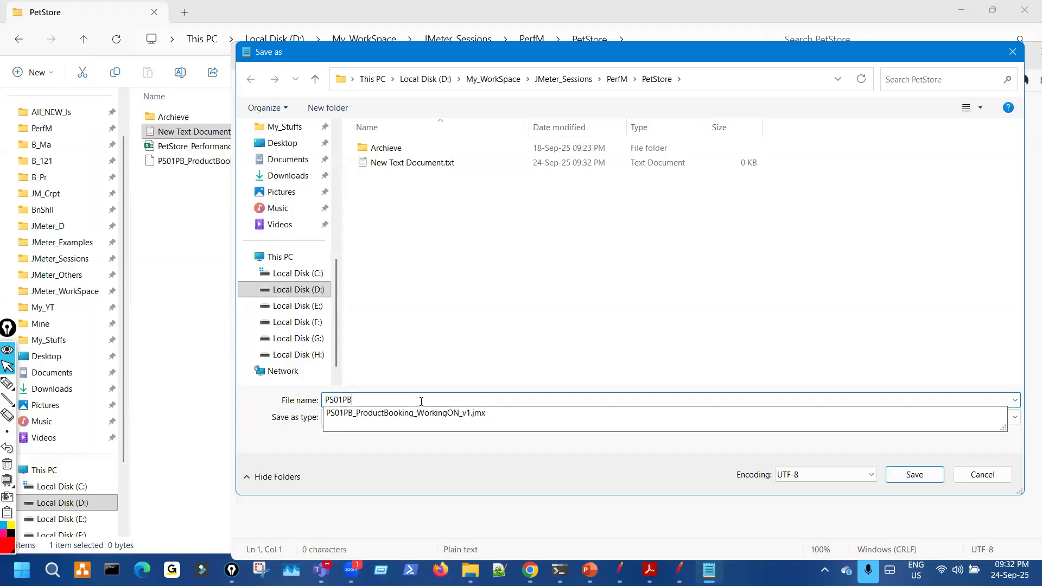
type("_TestData")
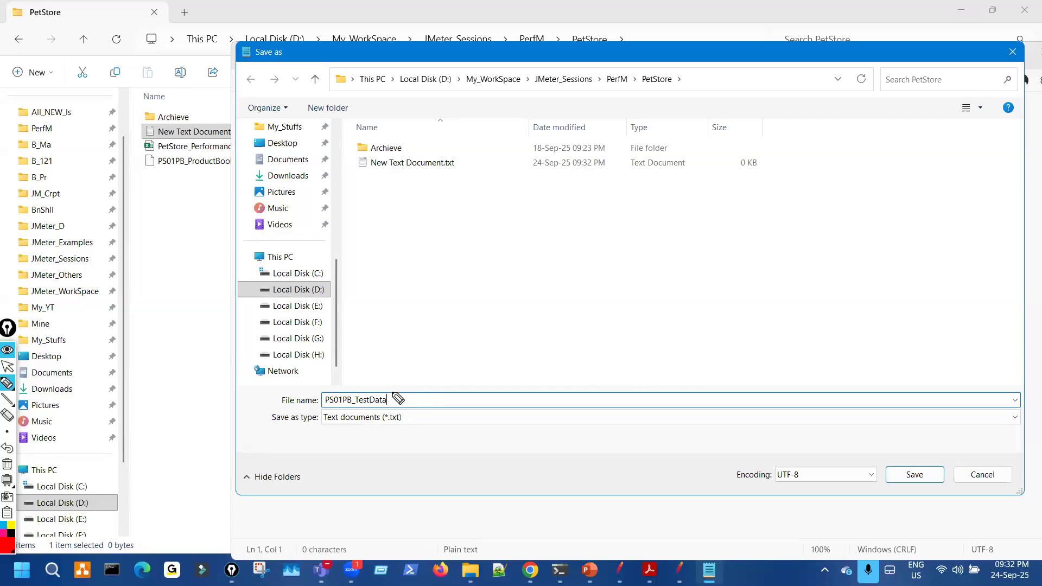
- Mark the file name and .txt type fields, then save as PS01PB_TestData1.txt in PetStore
left_click_drag(320, 405, 390, 405)
key("ctrl+shift+2")
left_click(402, 400)
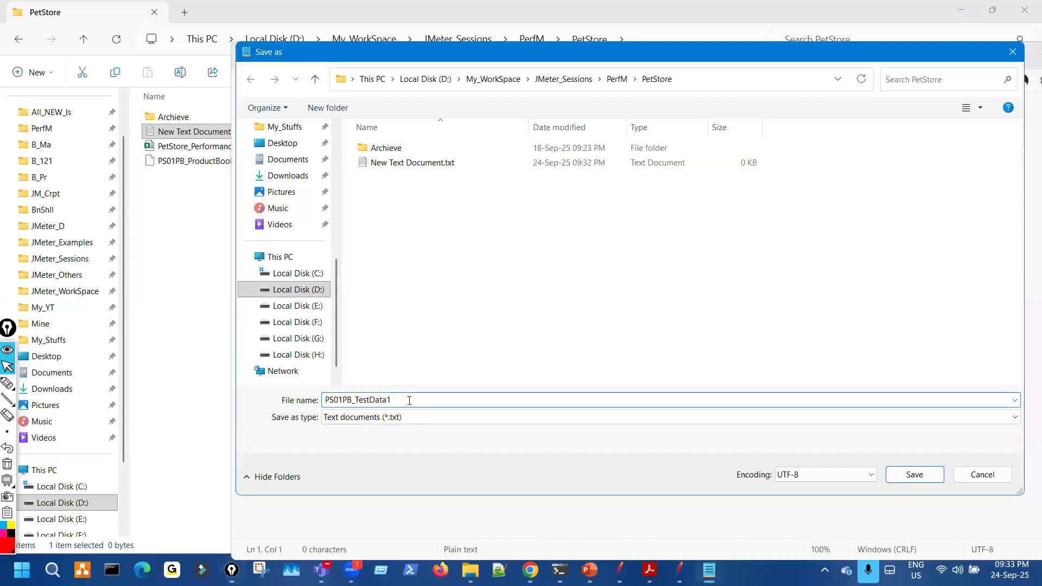
key("ctrl+shift+3")
mouse_move(388, 408)
left_mouse_down()
mouse_move(411, 424)
mouse_move(395, 406)
mouse_move(418, 393)
left_mouse_up()
left_click_drag(404, 429, 392, 433)
key("ctrl+shift+7")
key("ctrl+shift+2")
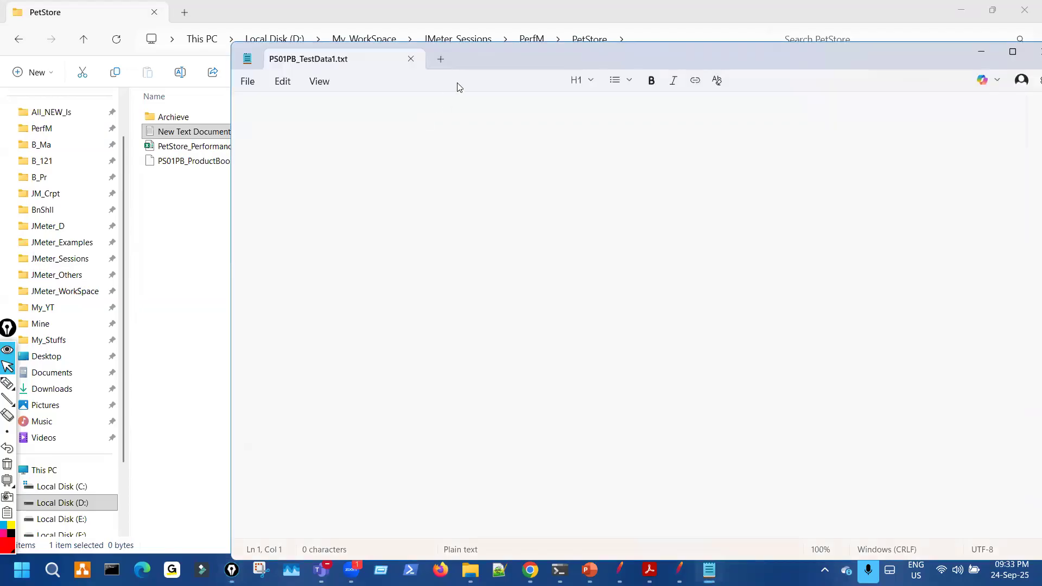
mouse_move(485, 55)
left_mouse_down()
mouse_move(608, 74)
mouse_move(637, 55)
left_mouse_up()
key("ctrl+shift+3")
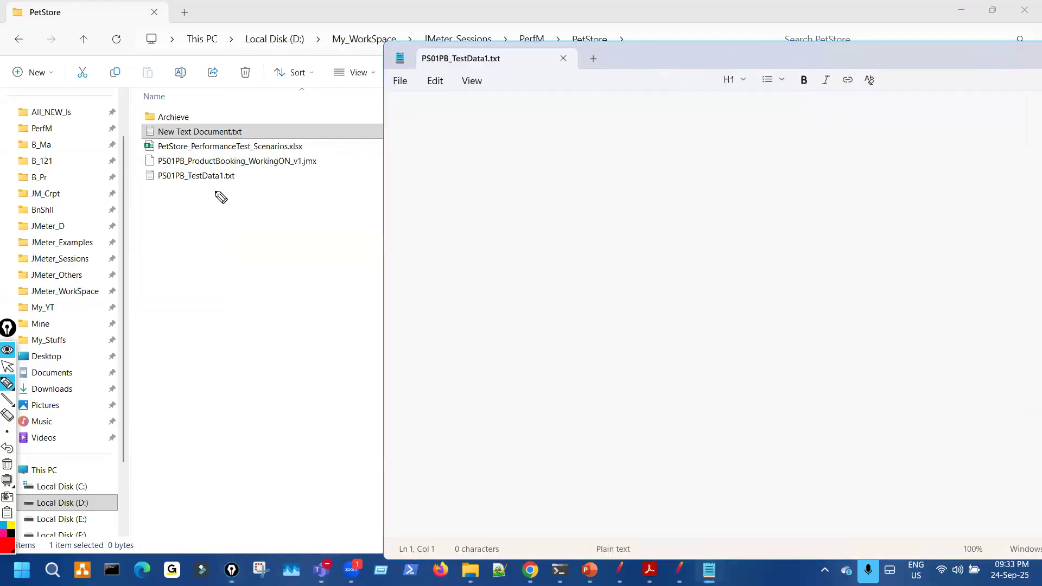
- Mark up the new empty test-data file and its place in the PetStore folder
mouse_move(224, 168)
left_mouse_down()
mouse_move(220, 183)
mouse_move(234, 170)
left_mouse_up()
left_click_drag(197, 213, 232, 186)
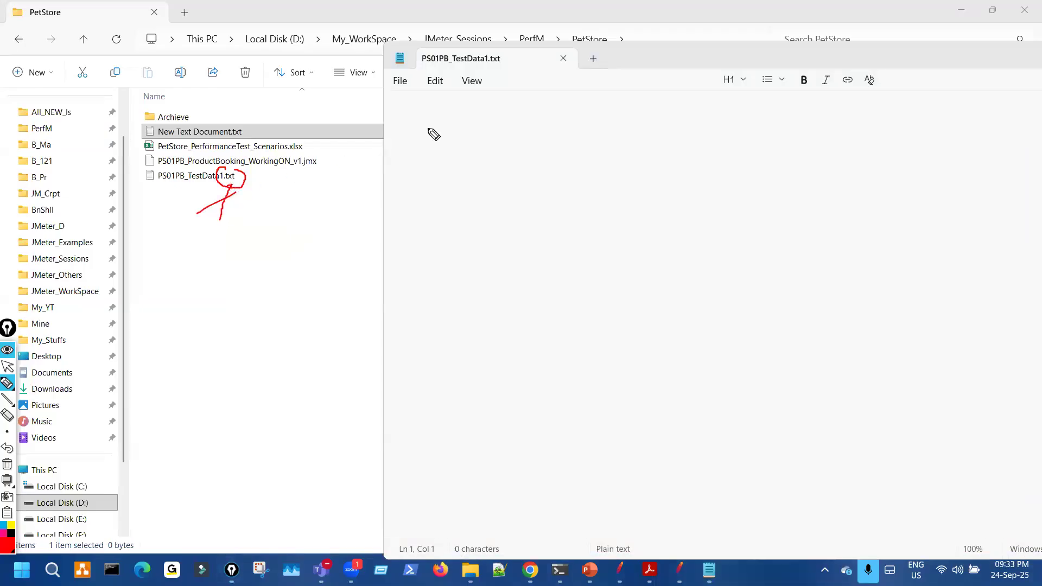
mouse_move(490, 52)
left_mouse_down()
mouse_move(501, 69)
mouse_move(491, 60)
left_mouse_up()
key("ctrl+shift+7")
key("ctrl+shift+2")
- Switch to the CSV test-data slide and mark its key points
key("alt+Tab")
key("ctrl+shift+3")
mouse_move(686, 93)
left_mouse_down()
mouse_move(671, 132)
mouse_move(693, 95)
left_mouse_up()
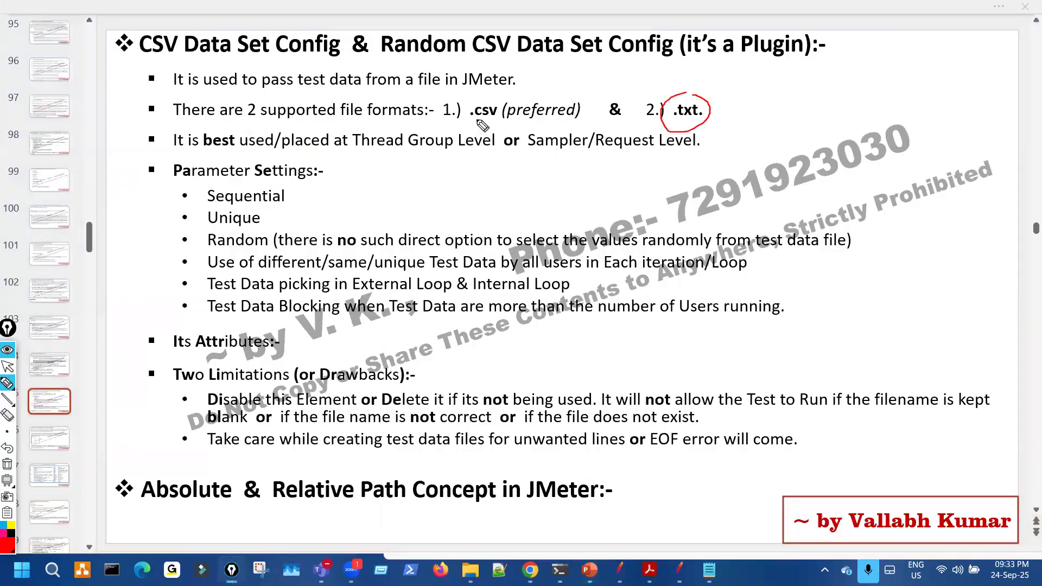
mouse_move(490, 124)
left_mouse_down()
mouse_move(495, 107)
mouse_move(465, 127)
mouse_move(493, 126)
left_mouse_up()
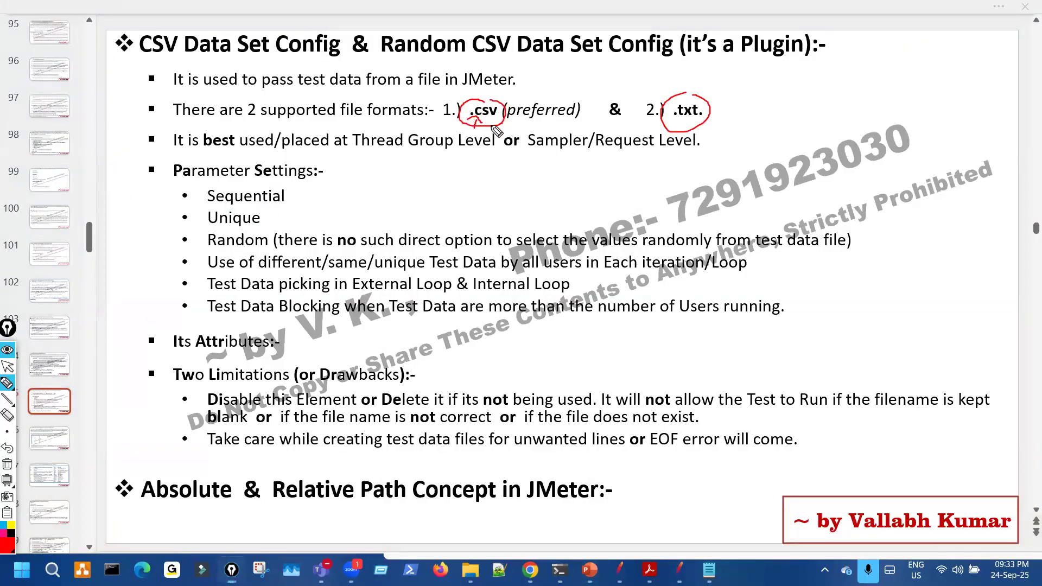
key("ctrl+shift+7")
key("ctrl+shift+2")
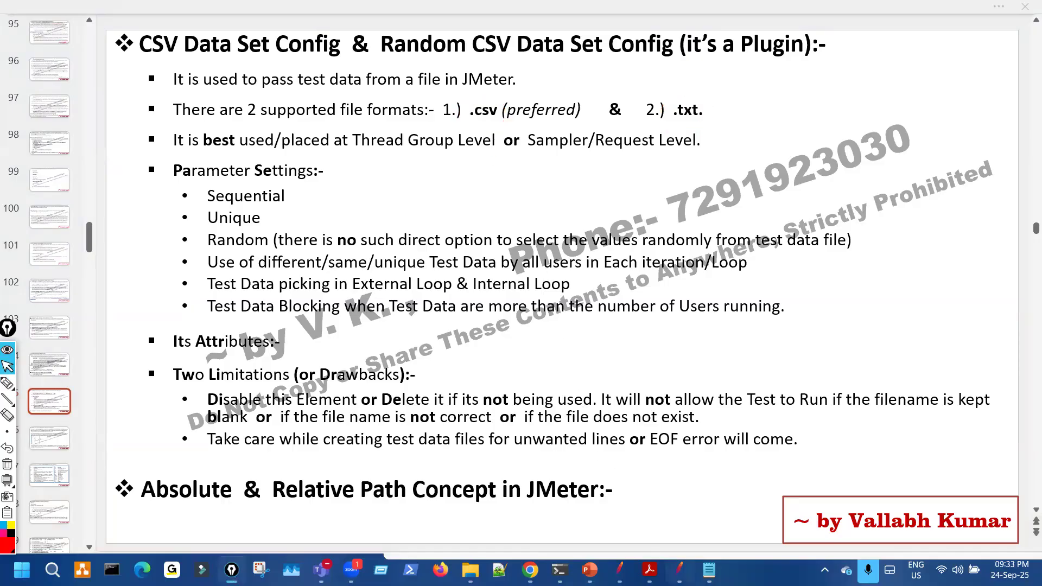
- Bring the empty PS01PB_TestData1.txt forward, then return to JMeter's PS04_Login1 parameters
left_click(708, 567)
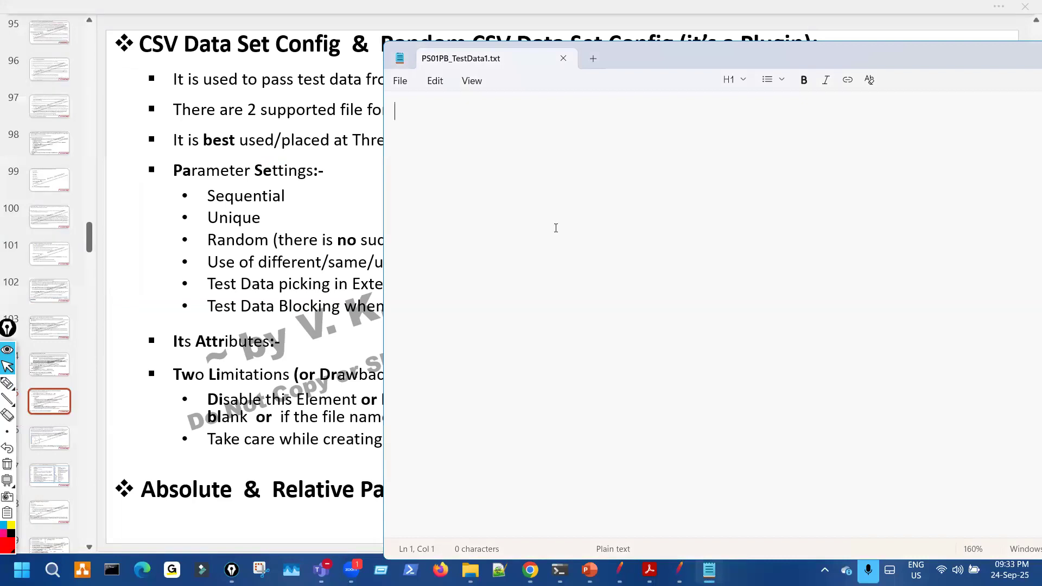
key("ctrl+shift+3")
left_click_drag(402, 110, 422, 109)
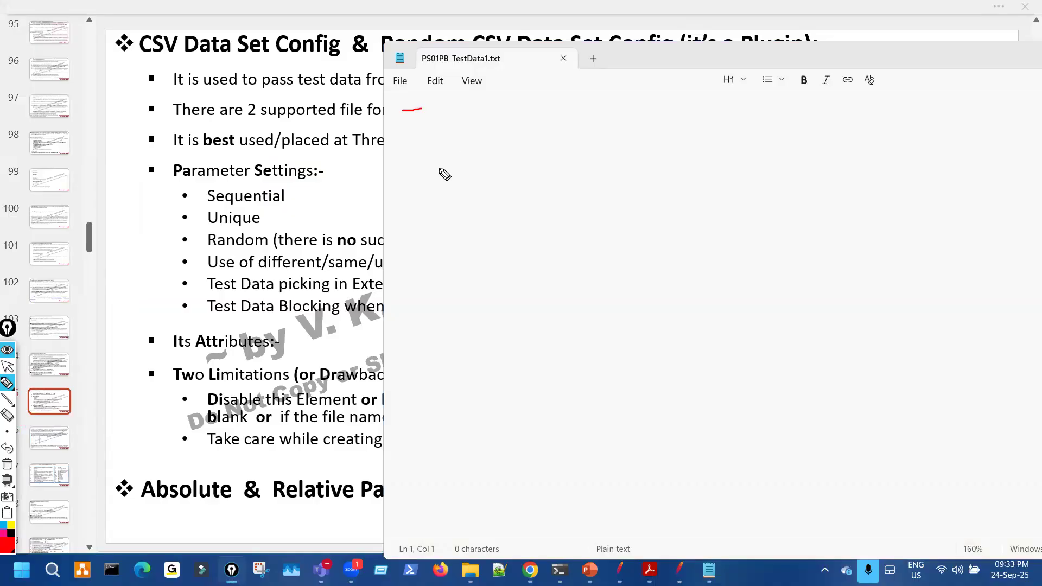
key("ctrl+shift+1")
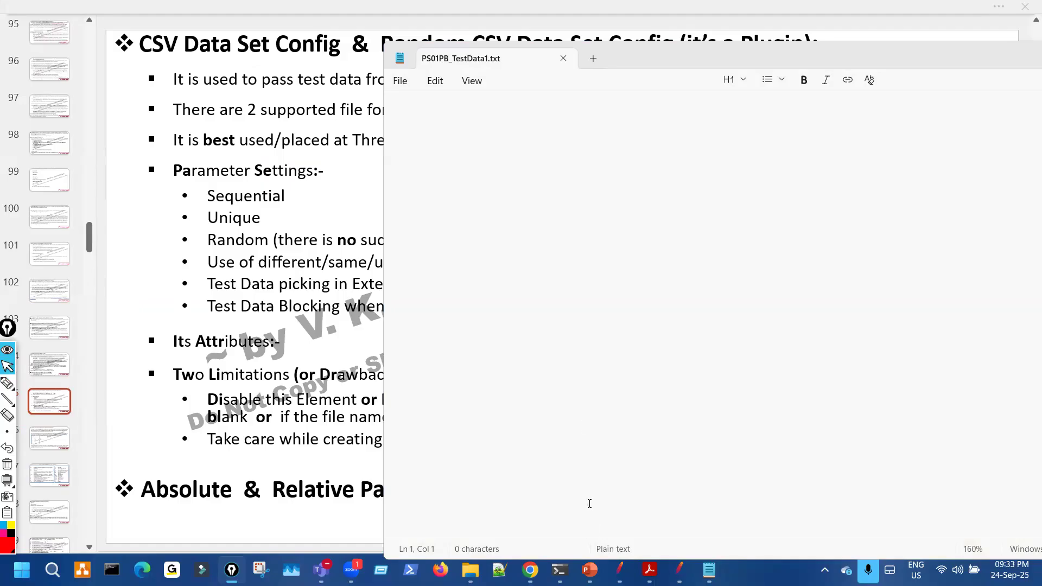
key("alt+Tab")
key("ctrl+shift+3")
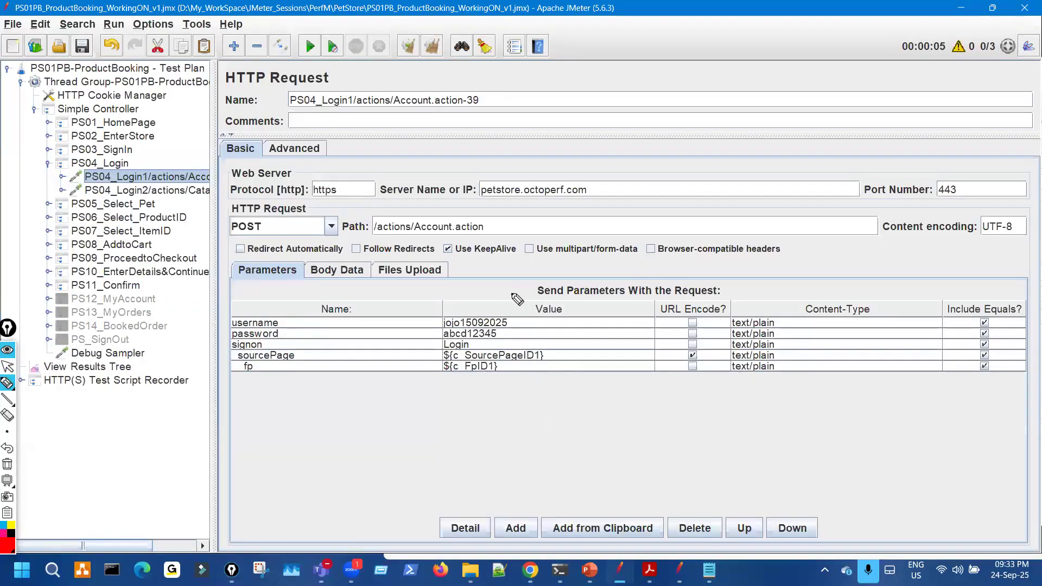
- Annotate the PS04_Login1 request parameters in JMeter, then dismiss the drawing
mouse_move(520, 284)
left_mouse_down()
mouse_move(498, 314)
mouse_move(509, 312)
left_mouse_up()
mouse_move(501, 385)
left_mouse_down()
mouse_move(479, 340)
mouse_move(496, 330)
left_mouse_up()
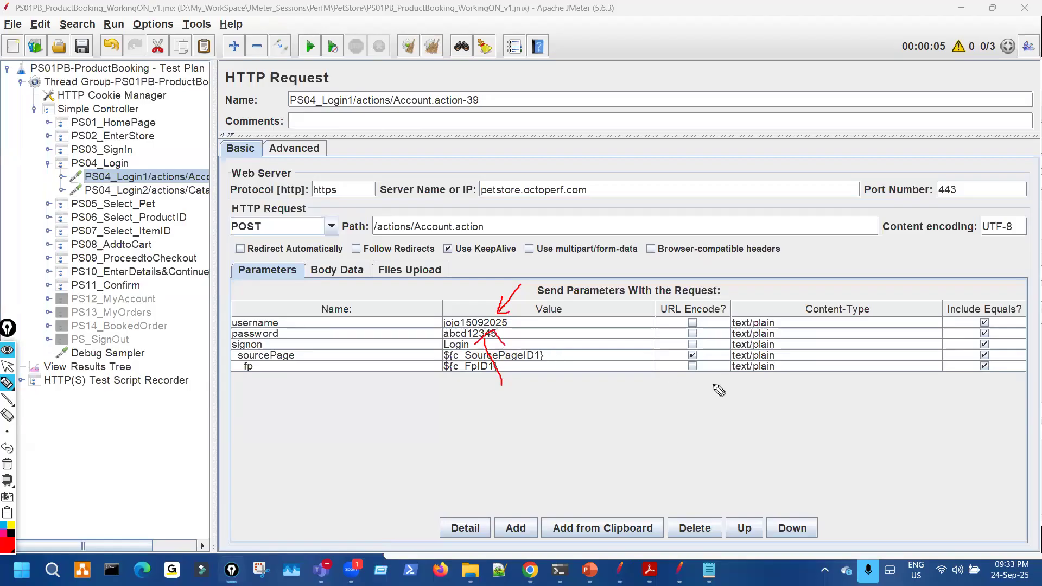
mouse_move(735, 397)
left_mouse_down()
mouse_move(745, 421)
mouse_move(779, 400)
mouse_move(776, 391)
mouse_move(751, 400)
mouse_move(760, 383)
mouse_move(776, 389)
left_mouse_up()
mouse_move(745, 481)
left_mouse_down()
mouse_move(762, 434)
mouse_move(744, 466)
left_mouse_up()
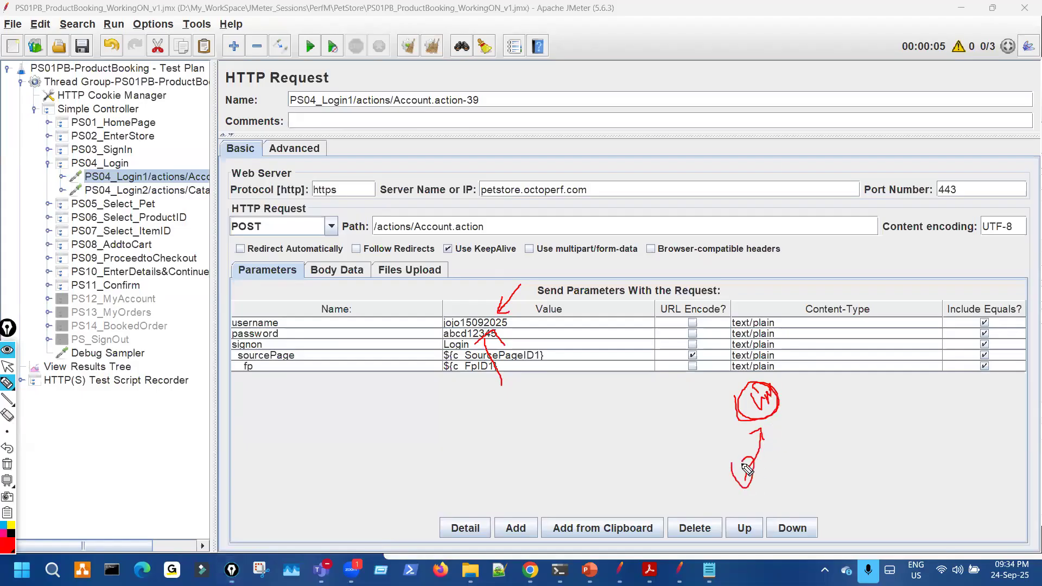
mouse_move(732, 393)
left_mouse_down()
mouse_move(589, 311)
mouse_move(530, 322)
left_mouse_up()
key("Escape")
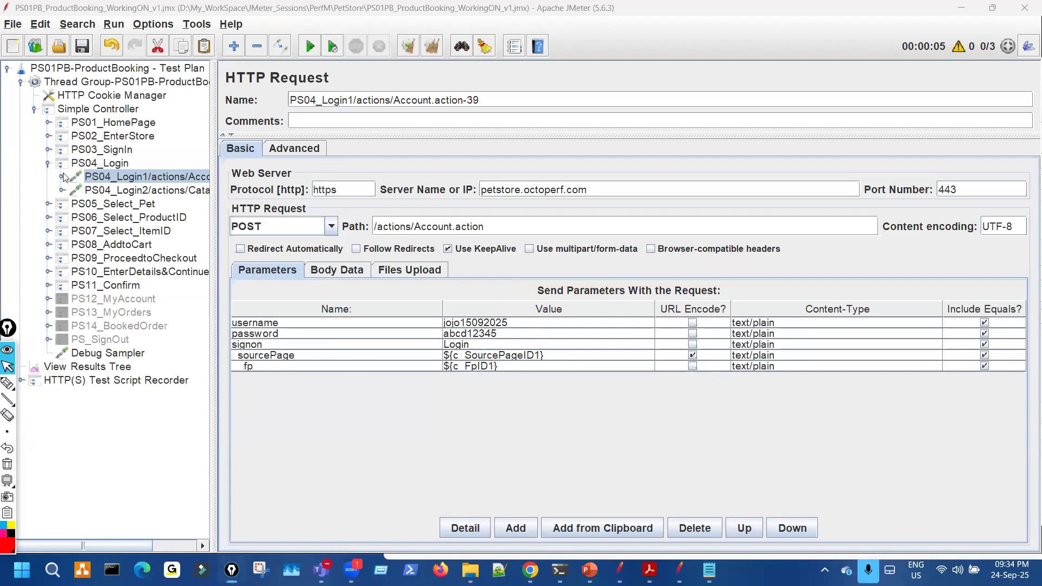
- Expand PS03_SignIn and open its c_SourcePageID1 regular expression extractor
left_click(48, 150)
left_click(62, 163)
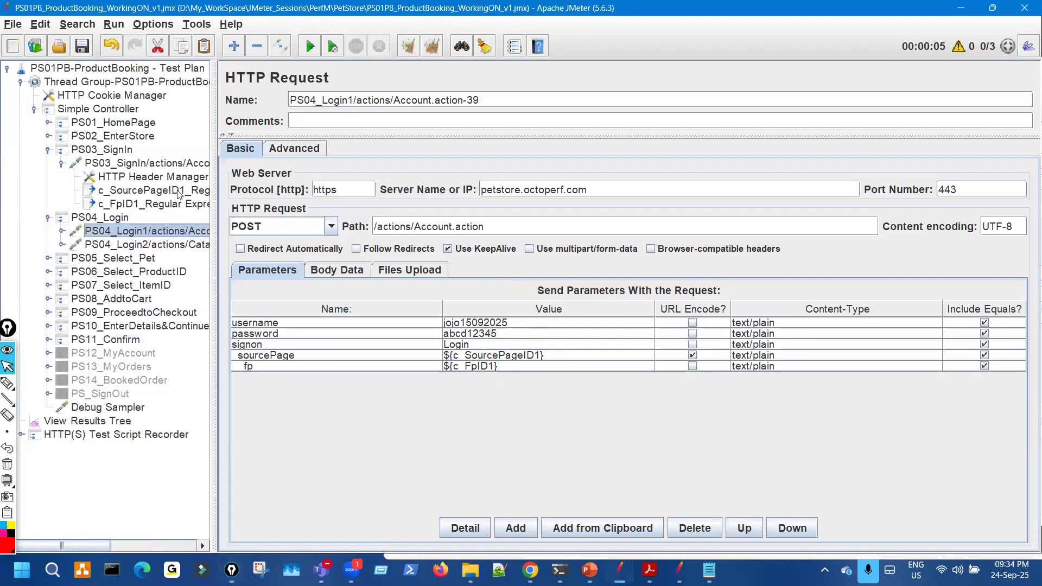
left_click(146, 189)
mouse_move(645, 239)
left_mouse_down()
mouse_move(653, 190)
mouse_move(616, 213)
left_mouse_up()
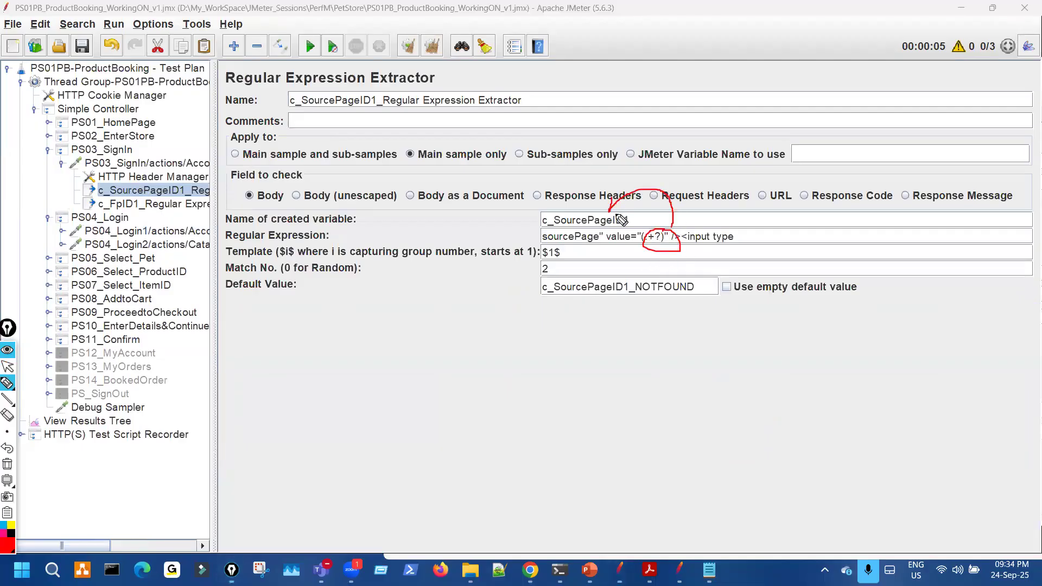
- Reselect PS04_Login1 and mark how its parameters use the extracted values
left_click(169, 233)
mouse_move(435, 366)
left_mouse_down()
mouse_move(438, 352)
mouse_move(426, 368)
left_mouse_up()
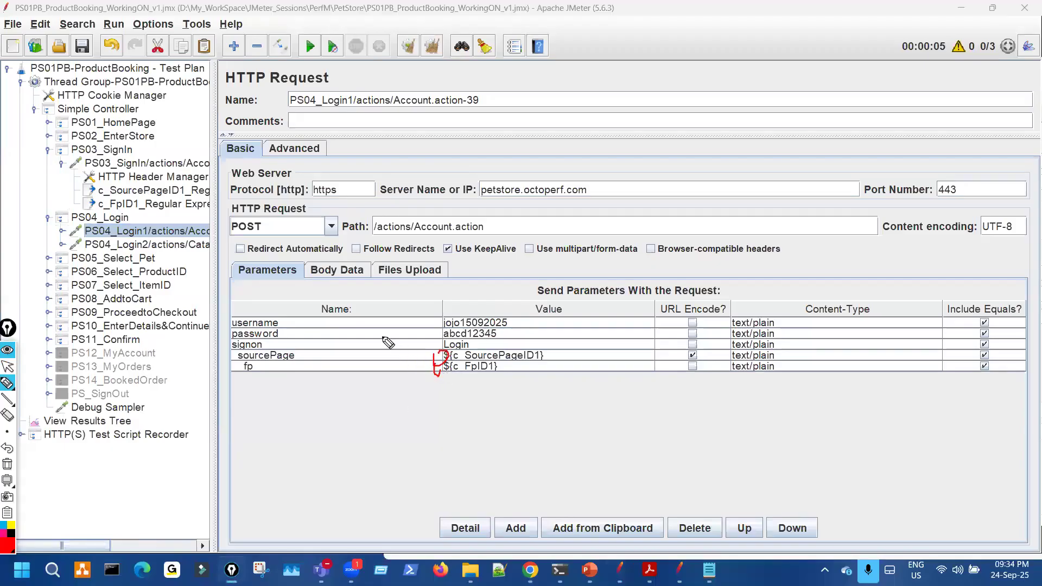
left_click_drag(180, 132, 204, 127)
left_click_drag(390, 415, 426, 370)
mouse_move(531, 359)
left_mouse_down()
mouse_move(551, 352)
mouse_move(536, 373)
left_mouse_up()
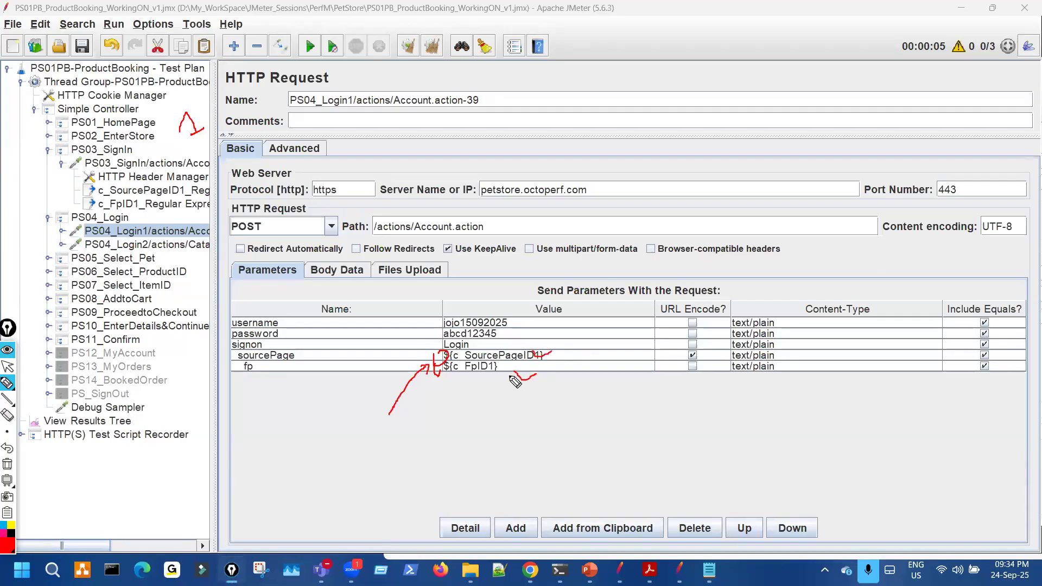
key("ctrl+shift+7")
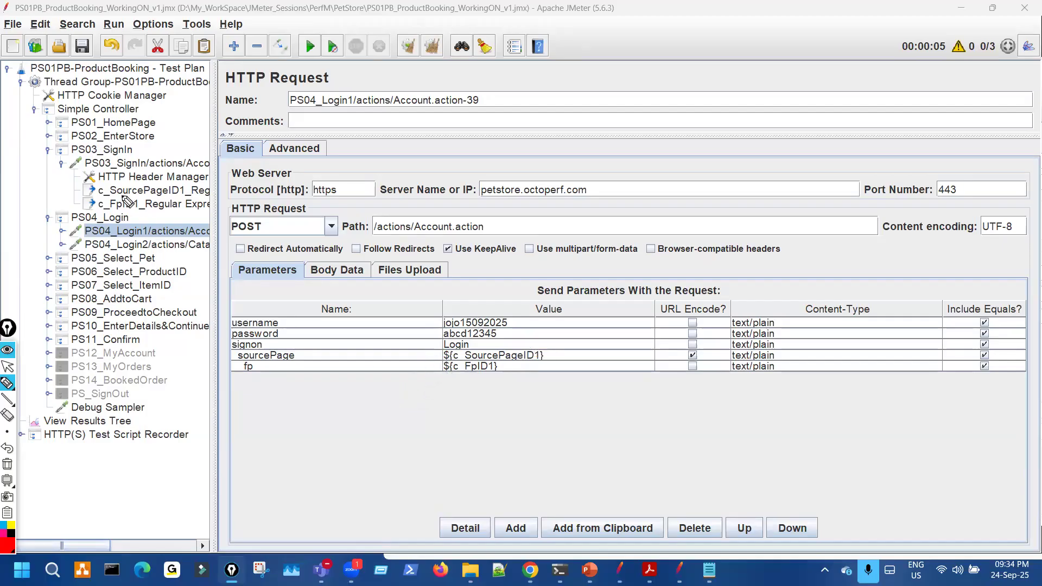
- Link the tree's extractors to the parameters, widen the request editor, and switch to JPetStore
left_click_drag(125, 187, 139, 214)
left_click_drag(171, 178, 172, 184)
left_click_drag(140, 252, 155, 240)
left_click_drag(398, 357, 459, 369)
key("ctrl+shift+7")
mouse_move(443, 309)
left_mouse_down()
mouse_move(487, 348)
mouse_move(452, 305)
mouse_move(450, 316)
left_mouse_up()
key("ctrl+shift+7")
key("ctrl+shift+2")
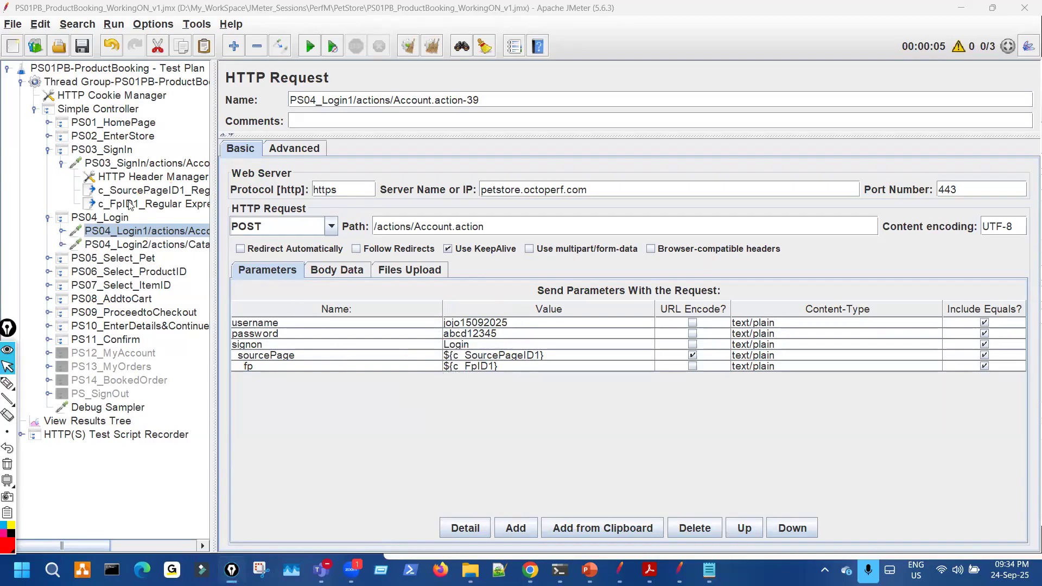
left_click_drag(215, 204, 120, 203)
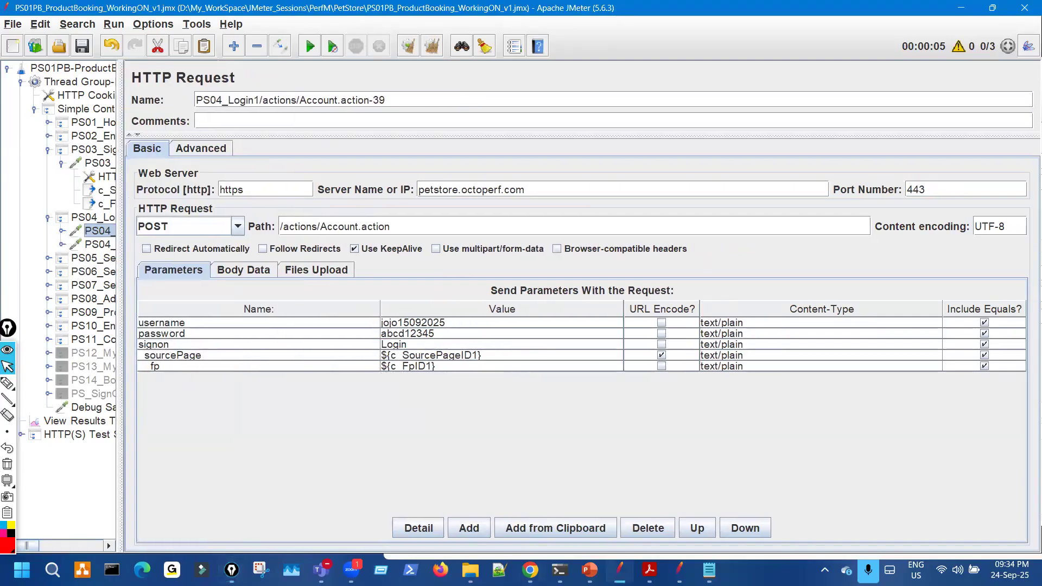
key("alt+Tab")
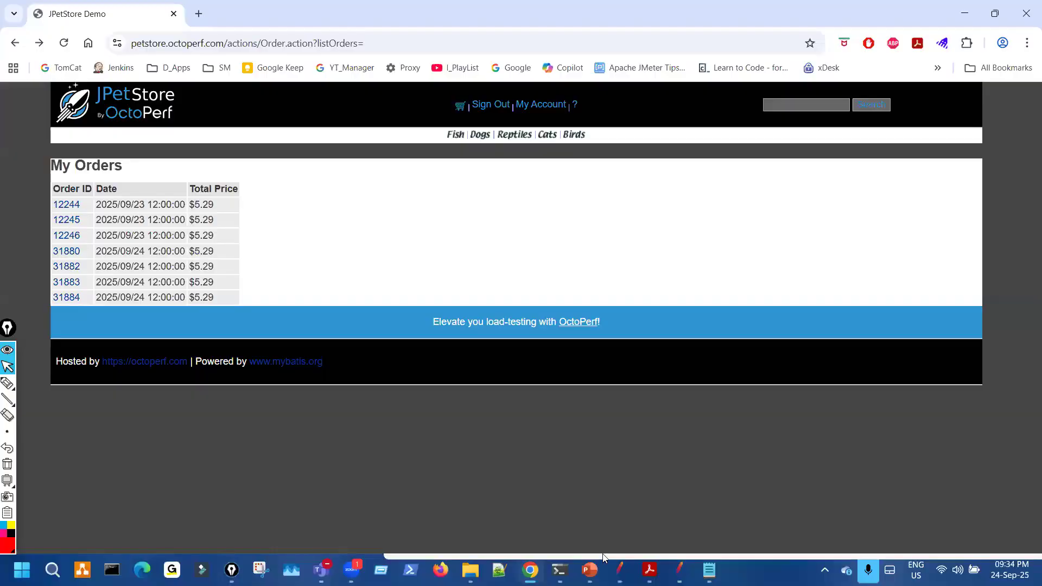
key("ctrl+shift+2")
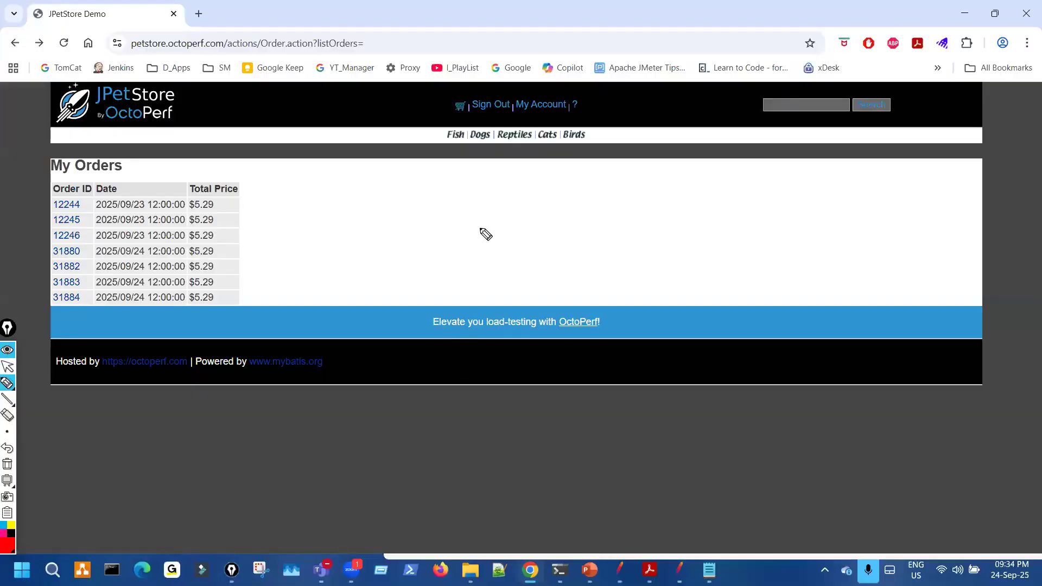
left_click_drag(505, 189, 519, 321)
mouse_move(687, 321)
left_mouse_down()
mouse_move(775, 170)
mouse_move(543, 179)
left_mouse_up()
mouse_move(634, 190)
left_mouse_down()
mouse_move(620, 223)
mouse_move(657, 196)
left_mouse_up()
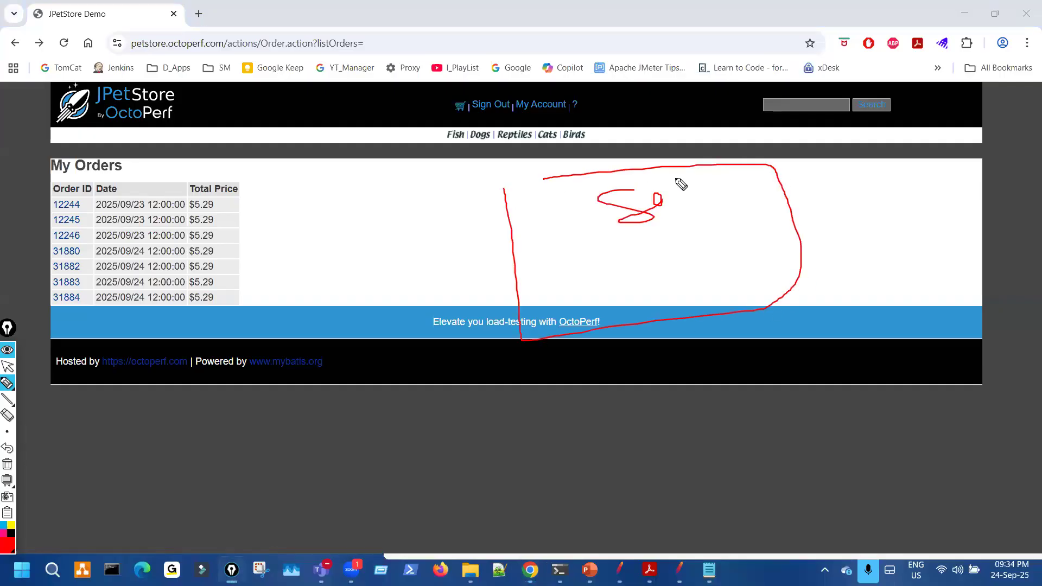
mouse_move(646, 248)
left_mouse_down()
mouse_move(575, 258)
mouse_move(583, 272)
left_mouse_up()
mouse_move(457, 257)
left_mouse_down()
mouse_move(487, 250)
mouse_move(537, 380)
left_mouse_up()
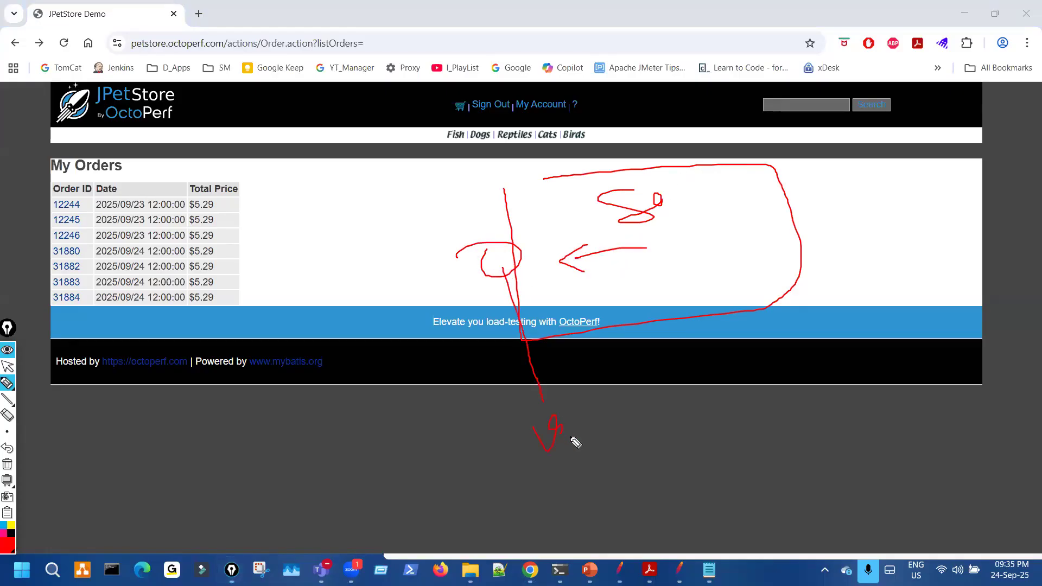
left_click_drag(661, 377, 673, 398)
left_click_drag(659, 387, 676, 380)
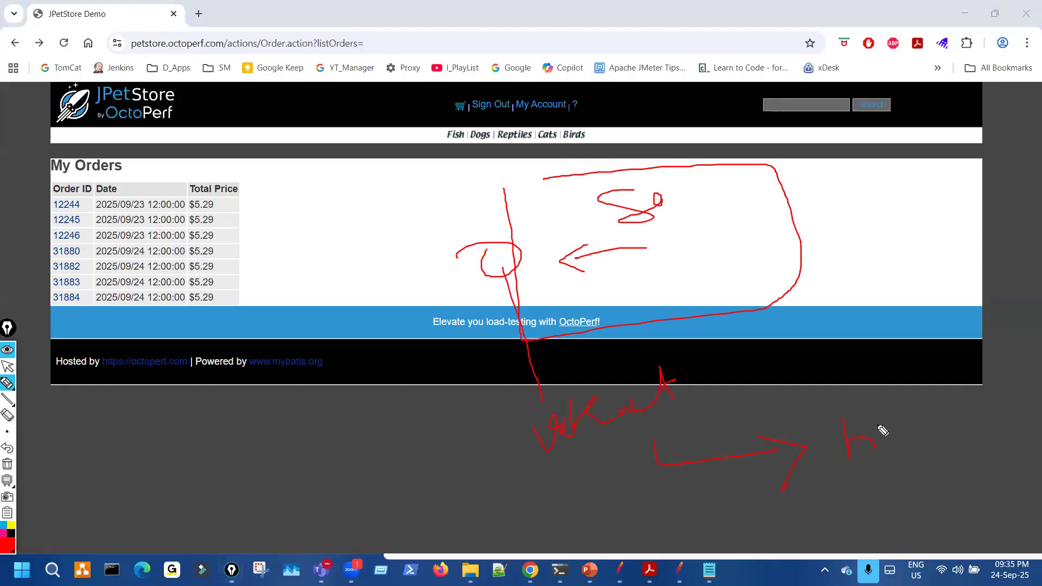
left_click_drag(536, 254, 584, 272)
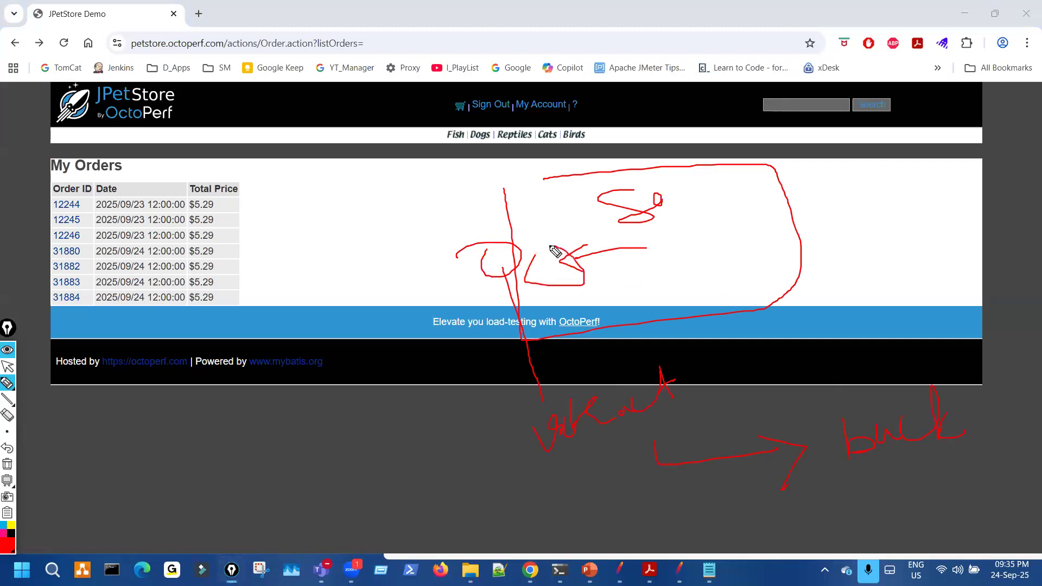
mouse_move(569, 367)
left_mouse_down()
mouse_move(624, 434)
mouse_move(595, 366)
left_mouse_up()
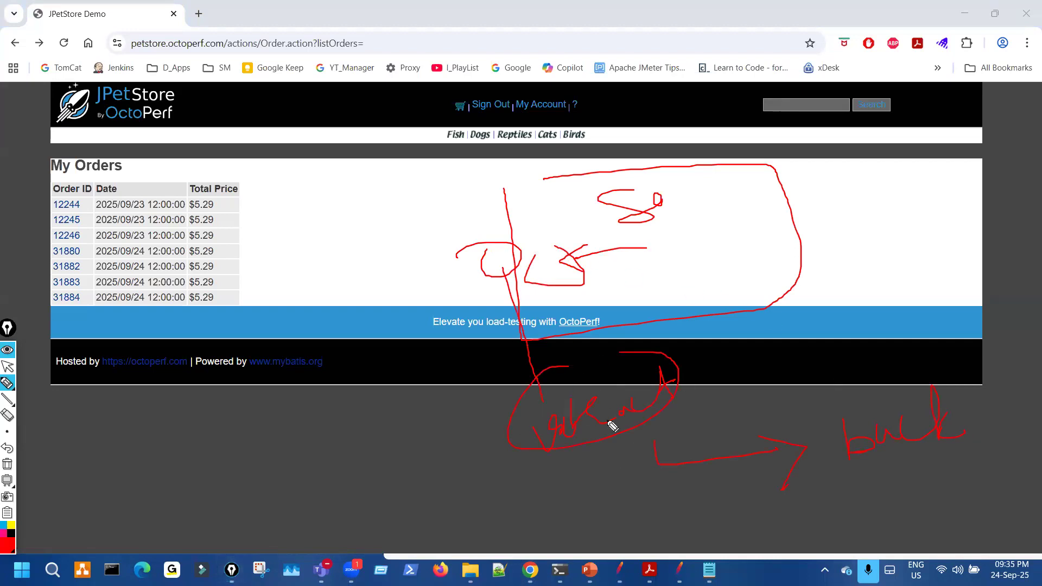
left_click_drag(610, 456, 767, 484)
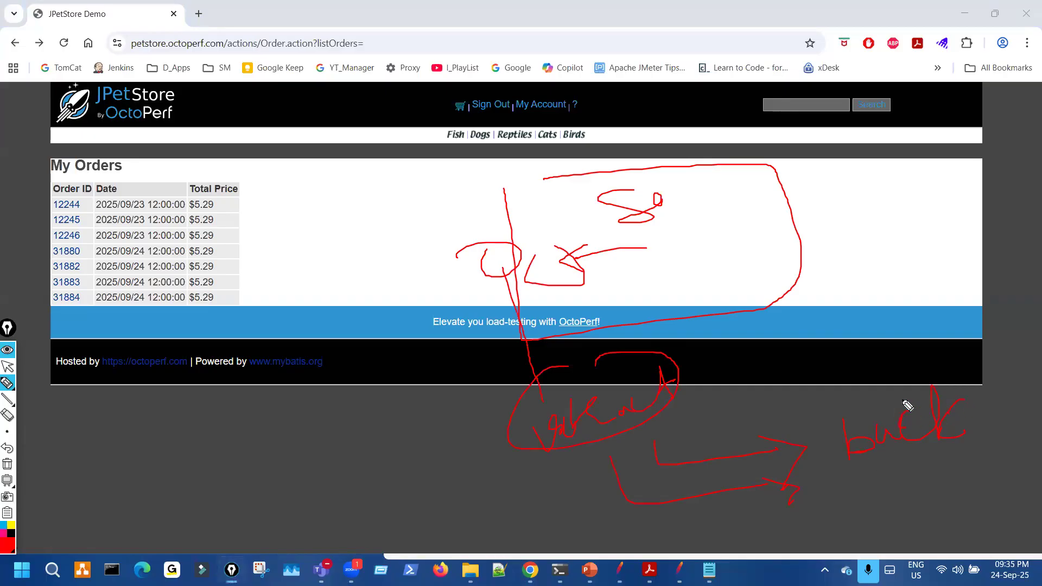
mouse_move(447, 244)
left_mouse_down()
mouse_move(552, 229)
mouse_move(529, 228)
left_mouse_up()
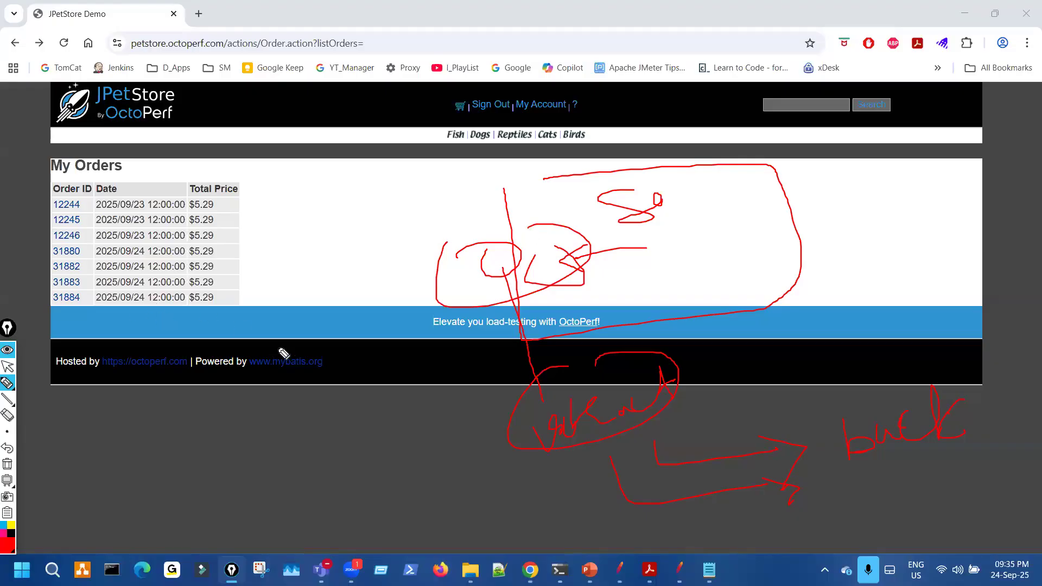
left_click_drag(206, 425, 186, 460)
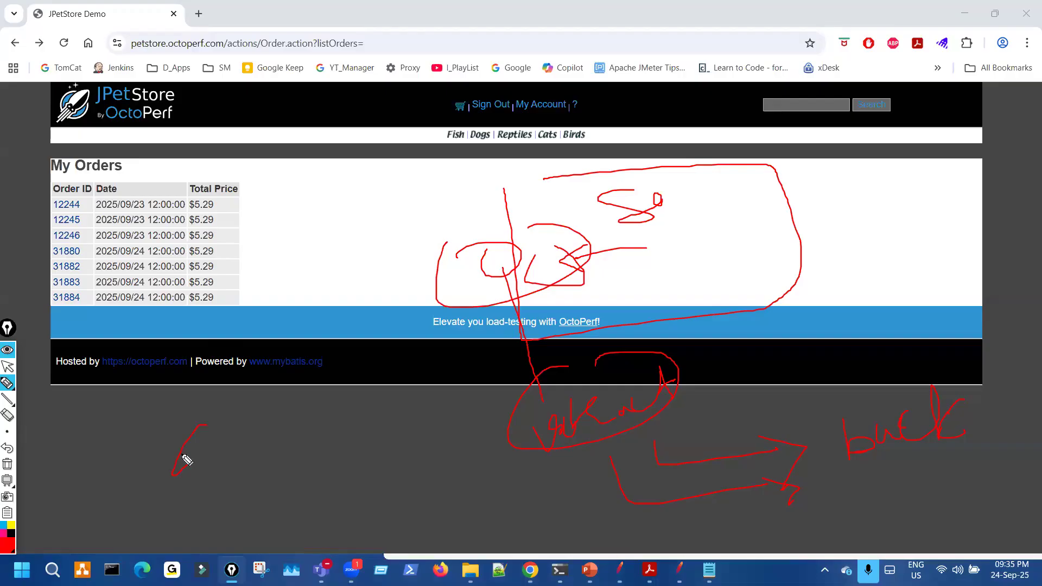
key("ctrl+shift+7")
key("XF86AudioLowerVolume")
key("ctrl+shift+2")
left_click(620, 570)
key("ctrl+shift+3")
mouse_move(411, 305)
left_mouse_down()
mouse_move(382, 313)
mouse_move(452, 339)
mouse_move(416, 310)
left_mouse_up()
left_click_drag(548, 271, 469, 306)
left_click_drag(468, 290, 471, 307)
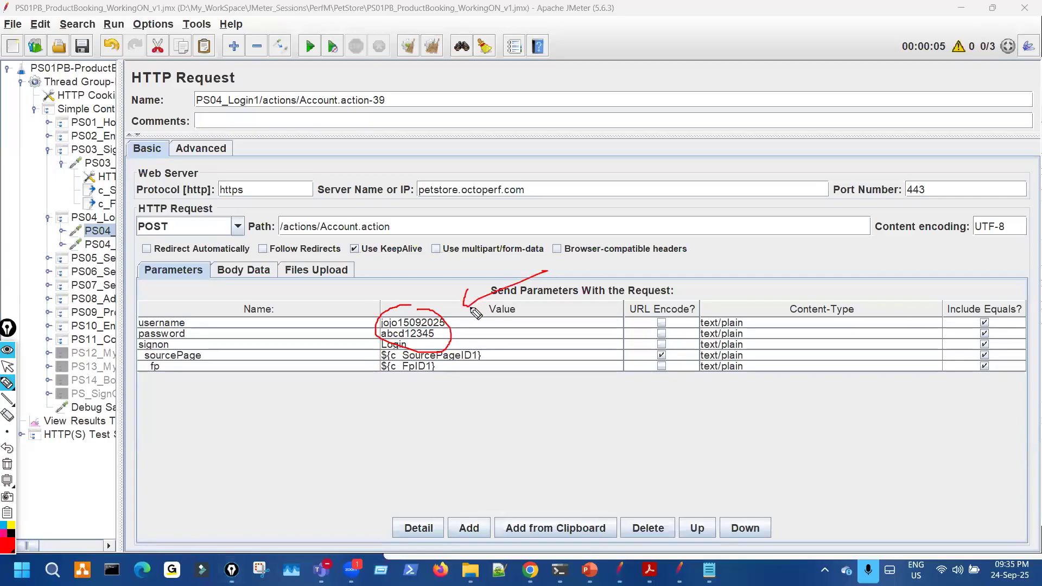
mouse_move(569, 299)
left_mouse_down()
mouse_move(565, 248)
mouse_move(597, 266)
left_mouse_up()
mouse_move(597, 222)
left_mouse_down()
mouse_move(597, 270)
mouse_move(611, 265)
left_mouse_up()
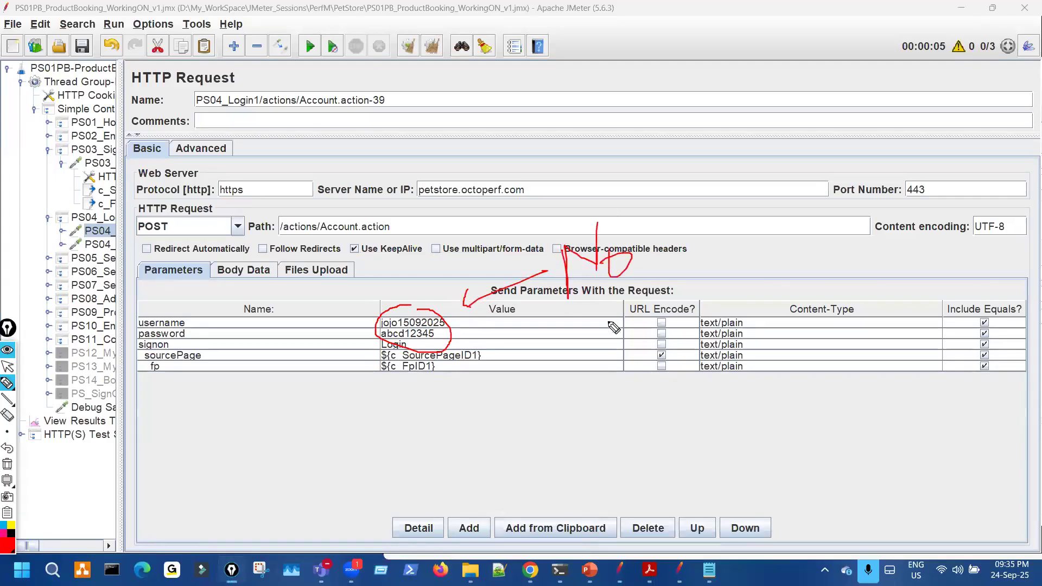
left_click_drag(543, 432, 568, 512)
left_click_drag(563, 465, 565, 467)
left_click_drag(594, 432, 695, 381)
mouse_move(690, 434)
left_mouse_down()
mouse_move(756, 399)
mouse_move(760, 414)
left_mouse_up()
mouse_move(754, 472)
left_mouse_down()
mouse_move(770, 484)
mouse_move(766, 462)
left_mouse_up()
mouse_move(798, 463)
left_mouse_down()
mouse_move(835, 429)
mouse_move(868, 491)
left_mouse_up()
left_click_drag(857, 445, 874, 429)
left_click_drag(889, 402, 940, 402)
key("ctrl+shift+7")
key("ctrl+shift+2")
left_click(530, 569)
- Sign out of JPetStore, open the sign-in form, and tick its Username field
left_click(491, 106)
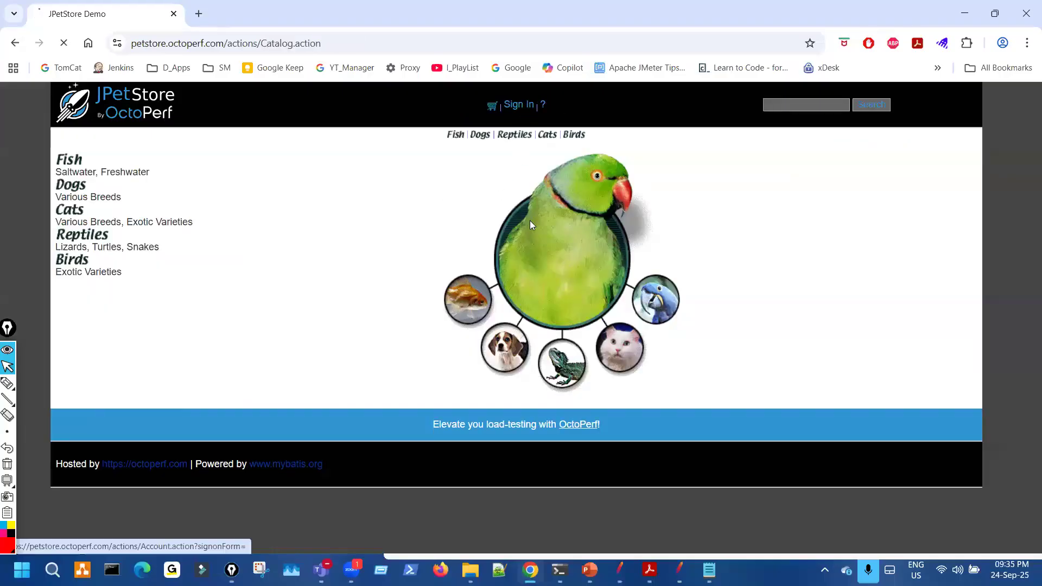
left_click(520, 104)
key("ctrl+shift+3")
mouse_move(509, 187)
left_mouse_down()
mouse_move(512, 199)
mouse_move(549, 170)
mouse_move(516, 200)
mouse_move(576, 174)
mouse_move(494, 182)
left_mouse_up()
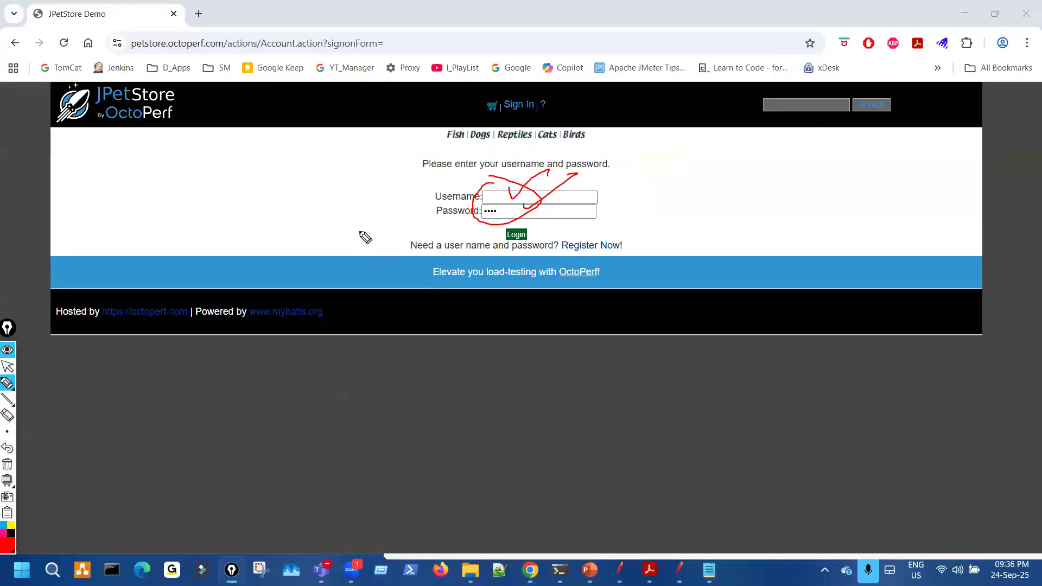
- Sketch check marks and lines around the login form's fields
left_click_drag(328, 218, 356, 227)
mouse_move(293, 214)
left_mouse_down()
mouse_move(276, 244)
mouse_move(306, 228)
left_mouse_up()
left_click_drag(405, 277, 486, 216)
left_click_drag(603, 231, 691, 219)
left_click_drag(794, 213, 788, 246)
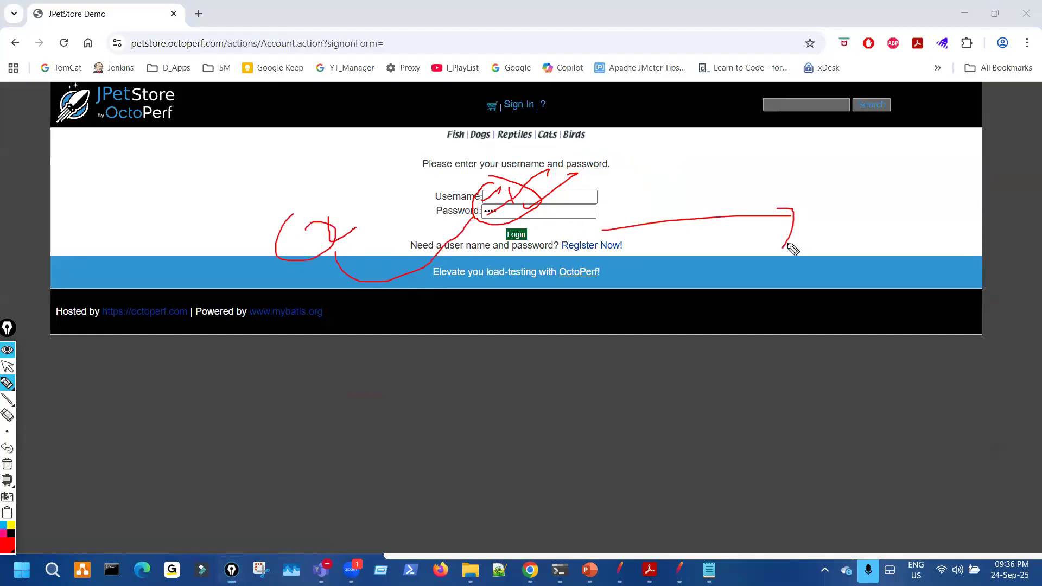
left_click_drag(466, 223, 485, 201)
key("ctrl+shift+7")
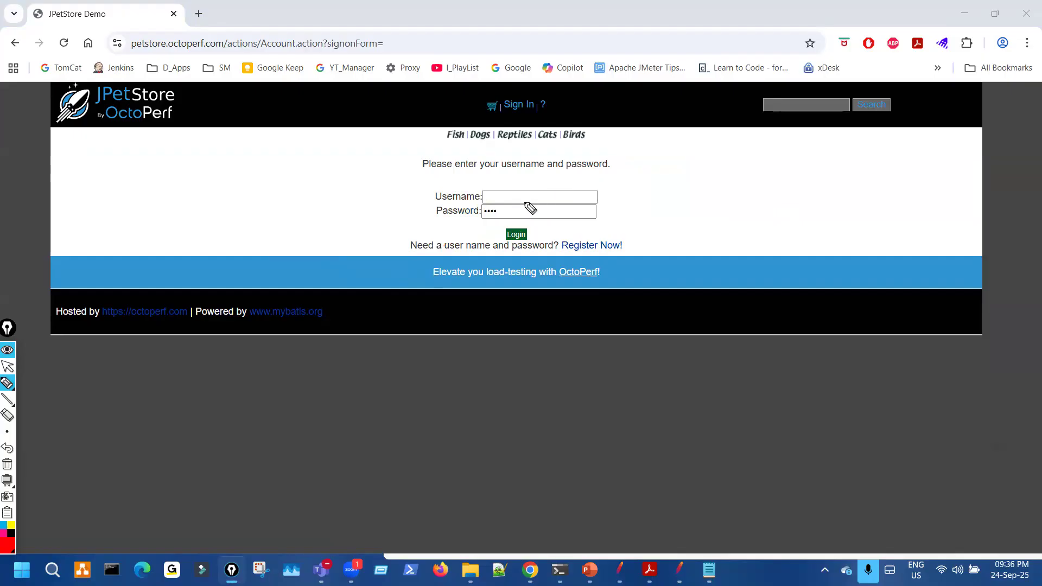
- Underline the Username and Password fields, then bring the JMeter test plan back
mouse_move(497, 196)
left_mouse_down()
mouse_move(542, 175)
mouse_move(549, 198)
left_mouse_up()
left_click_drag(514, 196, 562, 179)
left_click_drag(509, 212, 561, 215)
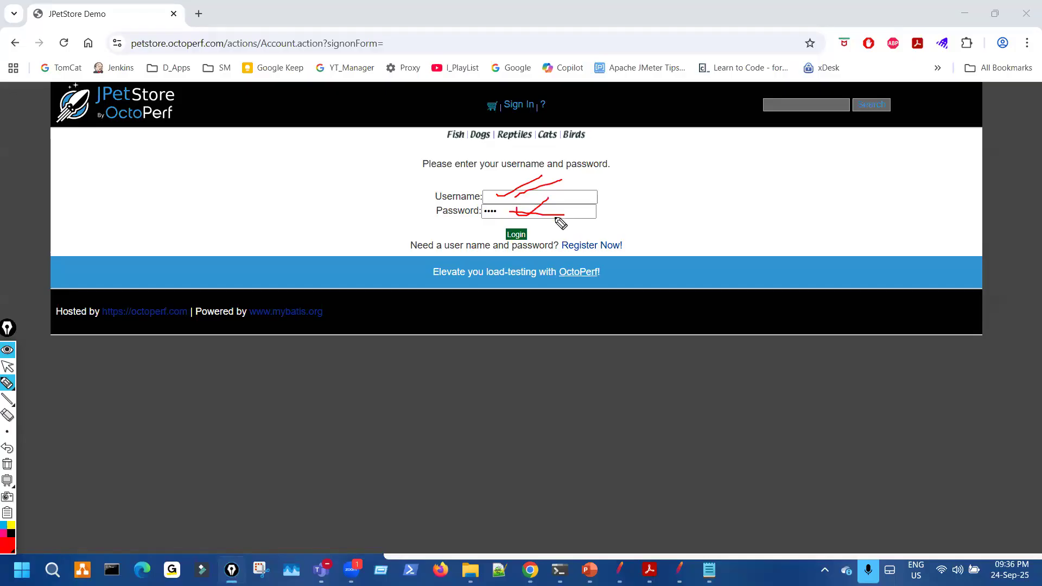
mouse_move(280, 270)
left_mouse_down()
mouse_move(402, 425)
mouse_move(344, 272)
mouse_move(296, 272)
mouse_move(329, 308)
mouse_move(384, 280)
mouse_move(381, 319)
mouse_move(400, 337)
left_mouse_up()
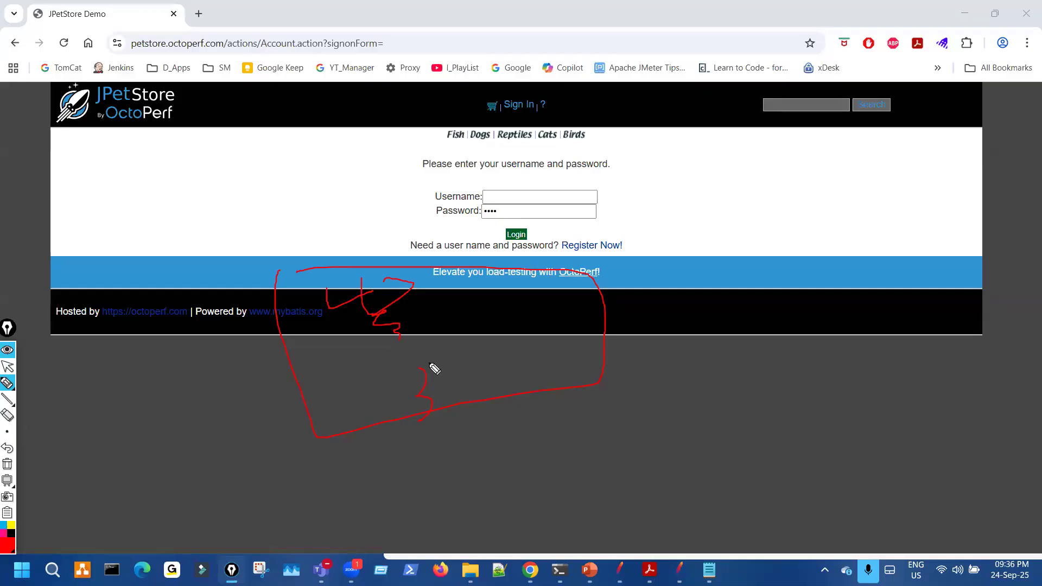
key("ctrl+shift+7")
key("ctrl+shift+1")
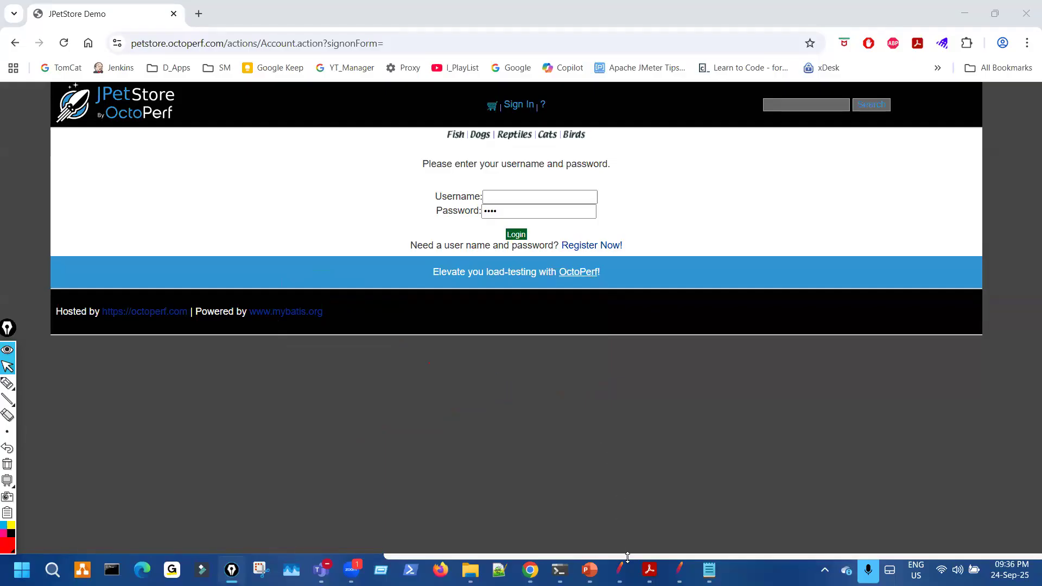
left_click(621, 472)
- Highlight the recorded username and password, then place PS01PB_TestData1.txt beside the request
key("ctrl+shift+3")
mouse_move(416, 300)
left_mouse_down()
mouse_move(382, 316)
mouse_move(408, 307)
left_mouse_up()
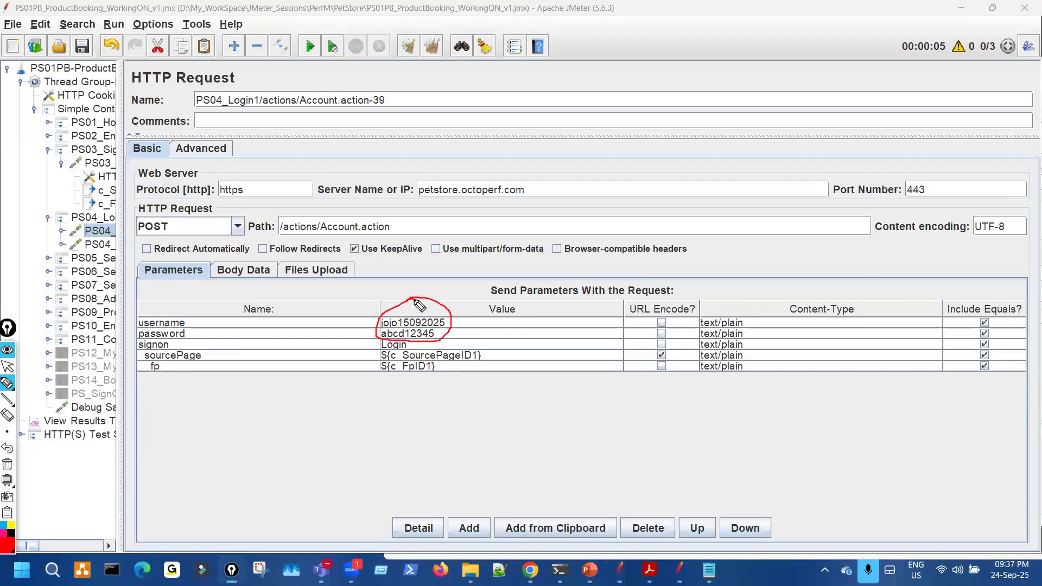
key("ctrl+shift+7")
key("ctrl+shift+2")
left_click(708, 570)
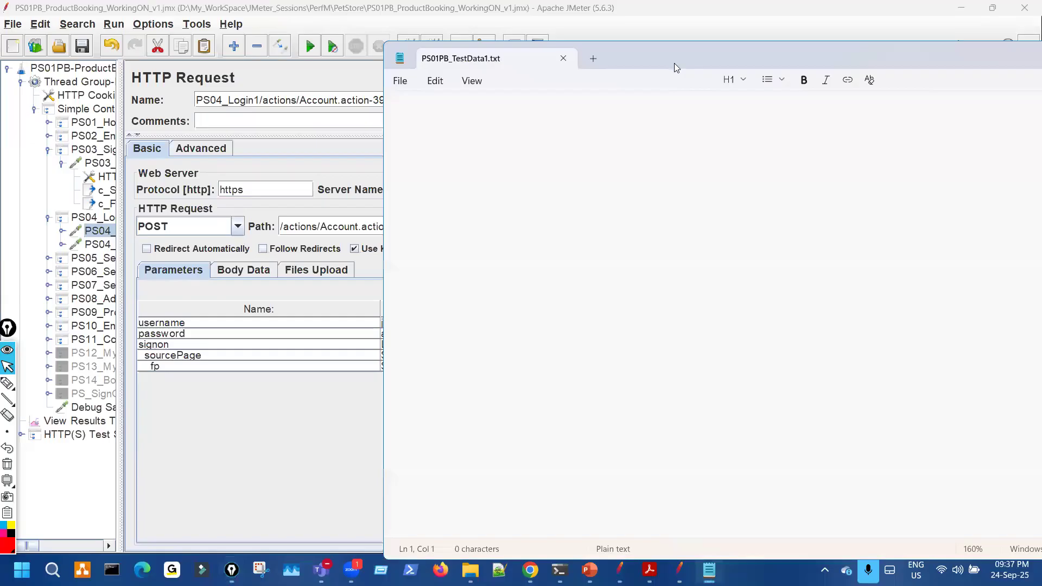
left_click_drag(674, 63, 901, 96)
- Mark the file name PS01PB_TestData1.txt, the username and password parameters, and the empty file
key("ctrl+shift+3")
mouse_move(666, 80)
left_mouse_down()
mouse_move(660, 115)
mouse_move(727, 83)
left_mouse_up()
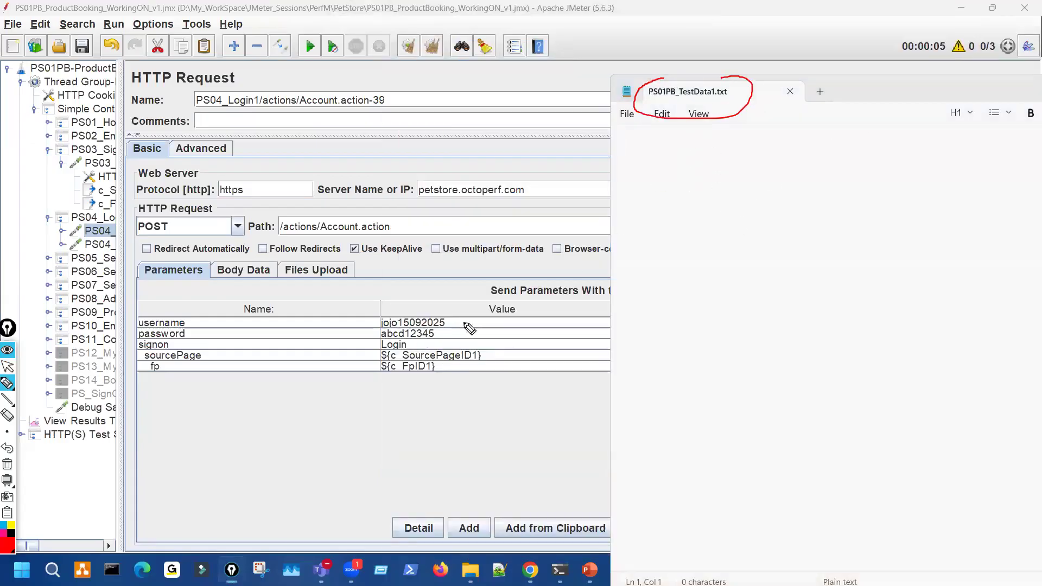
mouse_move(326, 312)
left_mouse_down()
mouse_move(356, 300)
mouse_move(361, 324)
left_mouse_up()
left_click_drag(661, 105, 729, 102)
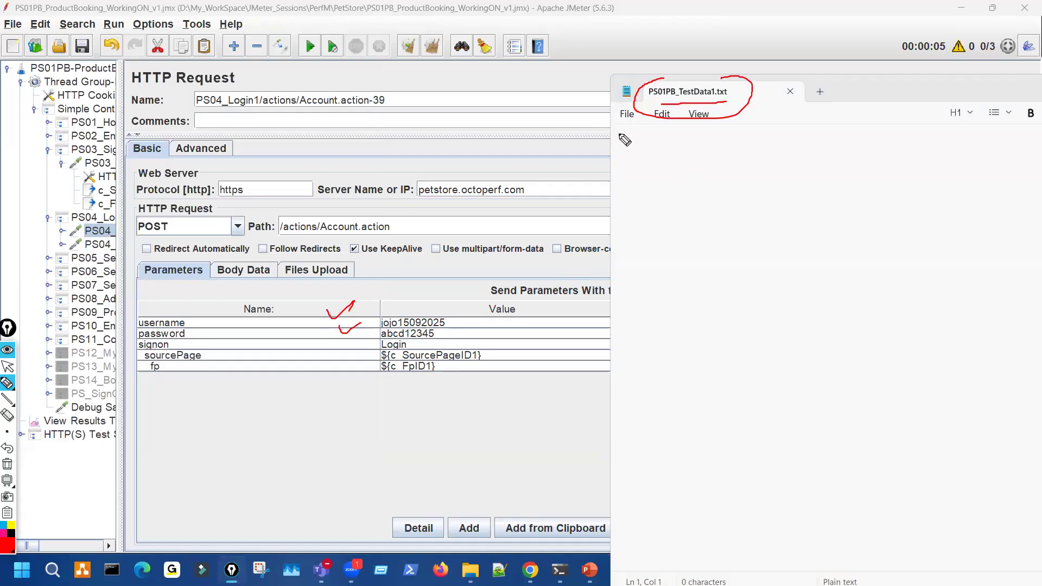
left_click_drag(622, 132, 626, 142)
key("Escape")
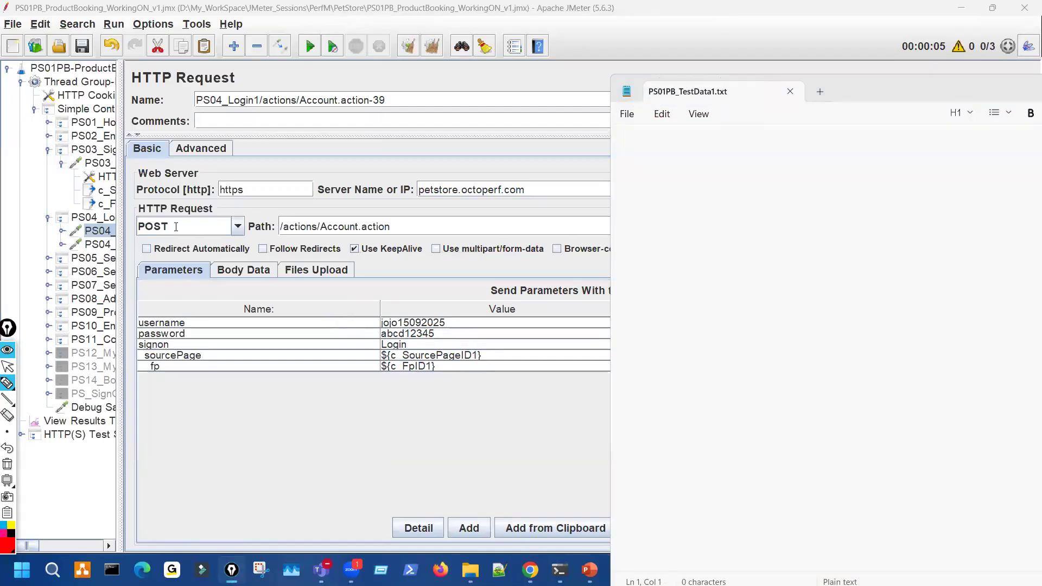
- Show the c_SourcePageID1 extractor's variable and regex, then the PS04 login request's FpID1 value
left_click(107, 190)
key("ctrl+shift+3")
mouse_move(471, 217)
left_mouse_down()
mouse_move(521, 214)
mouse_move(558, 239)
mouse_move(513, 211)
left_mouse_up()
key("Escape")
left_click(100, 231)
key("ctrl+shift+3")
left_click_drag(425, 369, 479, 346)
key("Escape")
- Sketch the planned columns in the empty test-data file linked to the recorded username, then move Notepad down
left_click(730, 567)
key("ctrl+shift+3")
left_click_drag(675, 232, 678, 246)
mouse_move(742, 256)
left_mouse_down()
mouse_move(735, 275)
mouse_move(735, 247)
left_mouse_up()
left_click_drag(677, 212, 756, 193)
mouse_move(649, 196)
left_mouse_down()
mouse_move(619, 197)
mouse_move(424, 304)
left_mouse_up()
left_click_drag(498, 305, 442, 327)
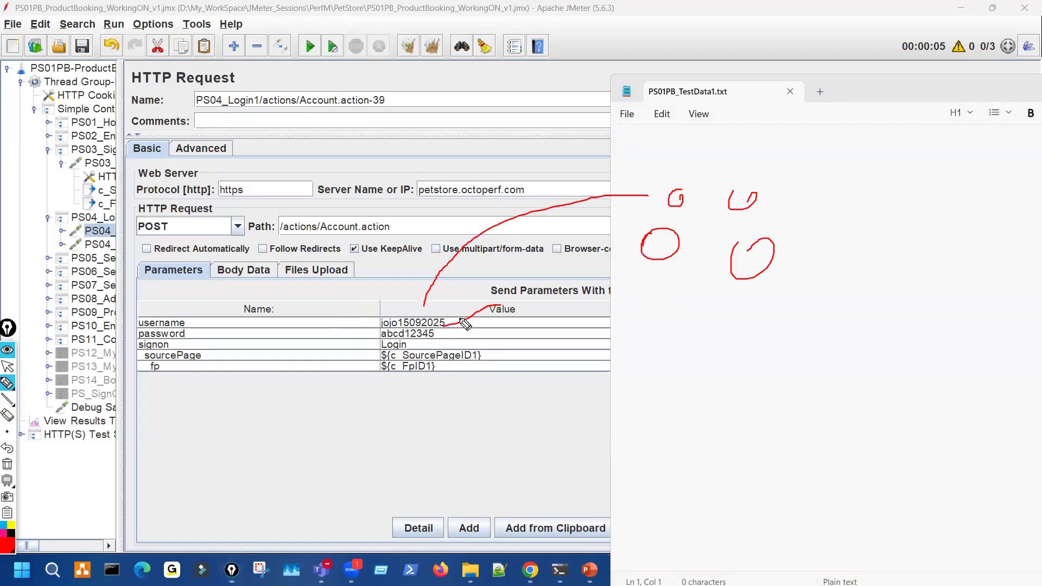
key("Escape")
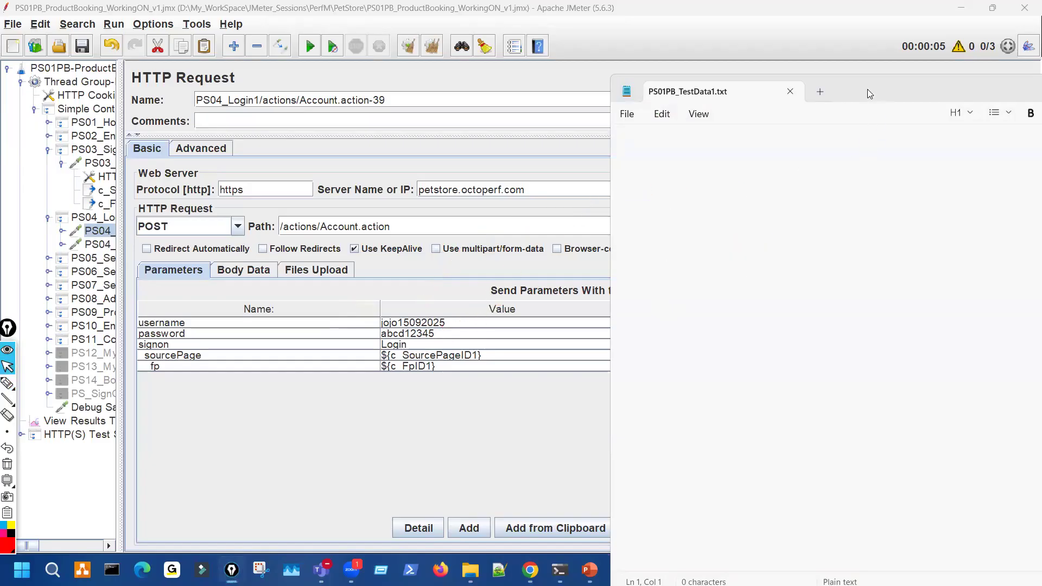
left_click_drag(868, 91, 876, 152)
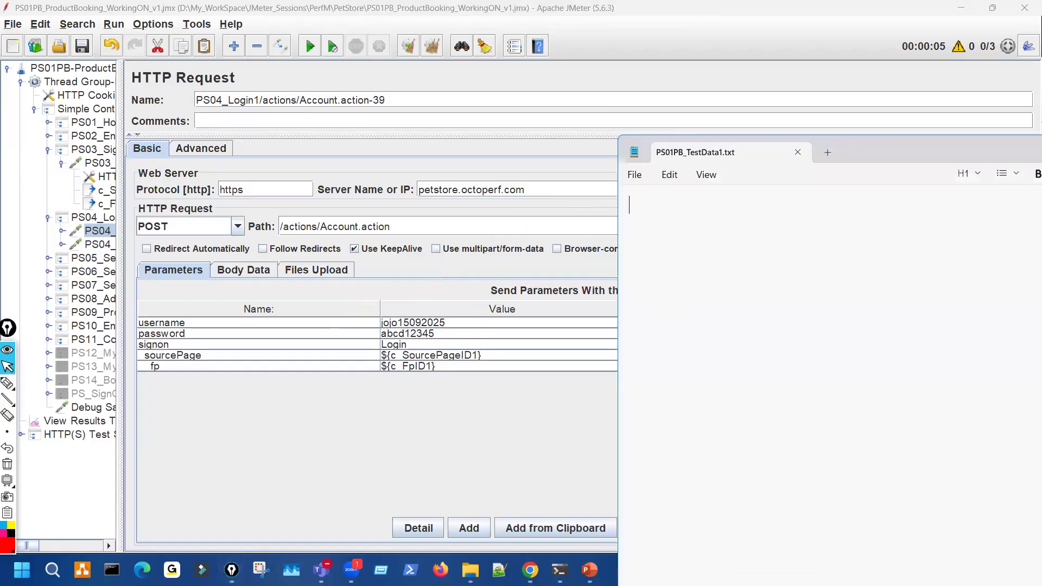
- Type the header line UserName,PassWord in the test-data file and start a new line
type("UserName,PassWord")
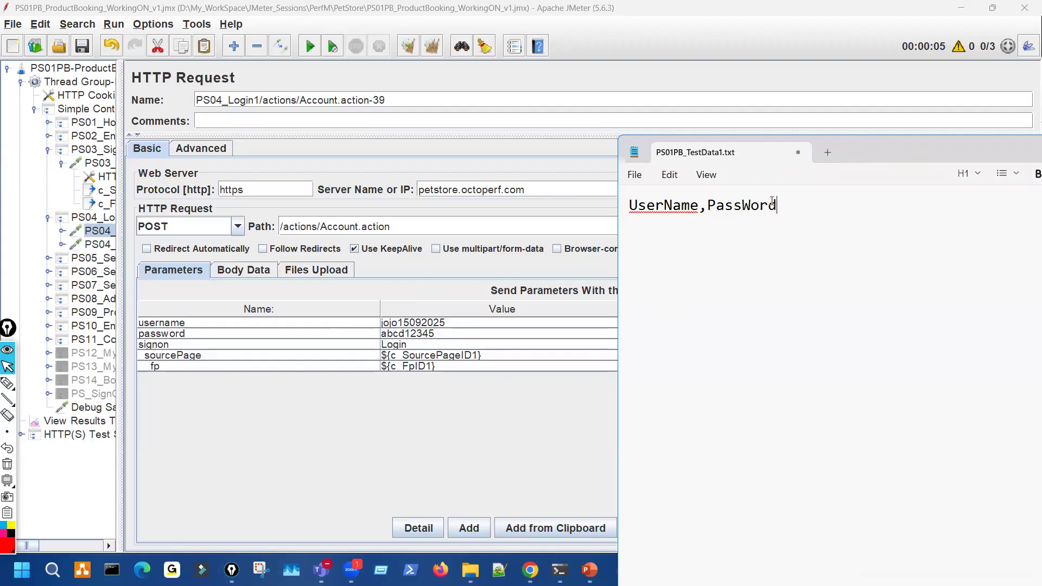
key("ctrl+shift+3")
left_click_drag(638, 216, 773, 215)
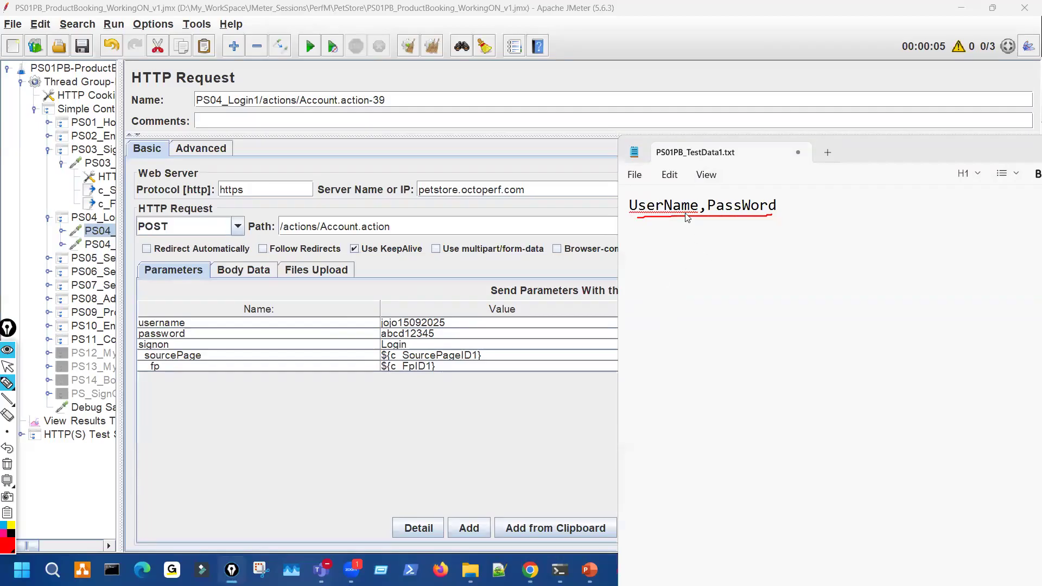
mouse_move(636, 197)
left_mouse_down()
mouse_move(632, 220)
mouse_move(658, 191)
left_mouse_up()
left_click_drag(758, 182, 698, 230)
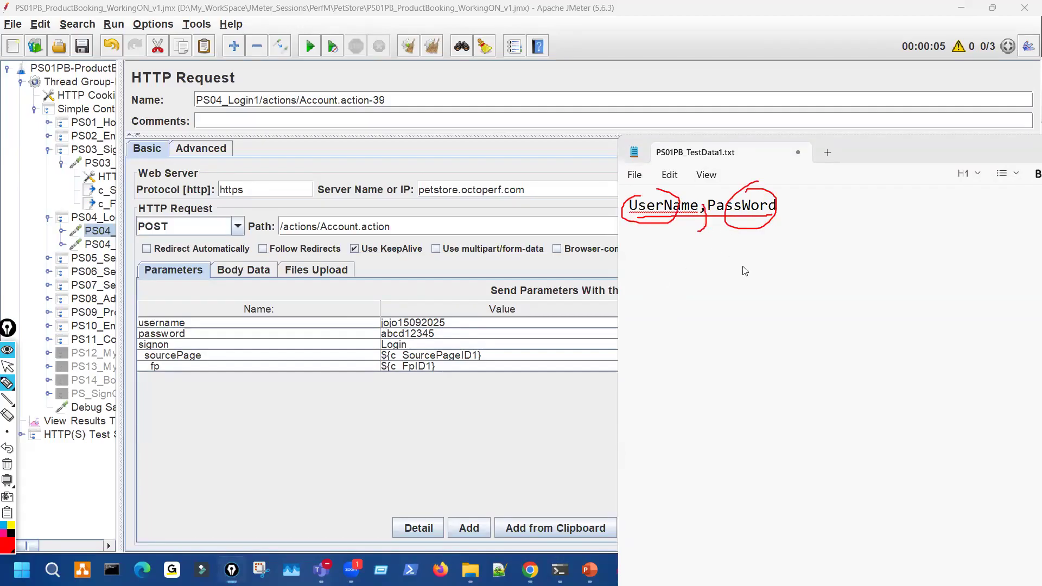
key("Escape")
left_click(797, 204)
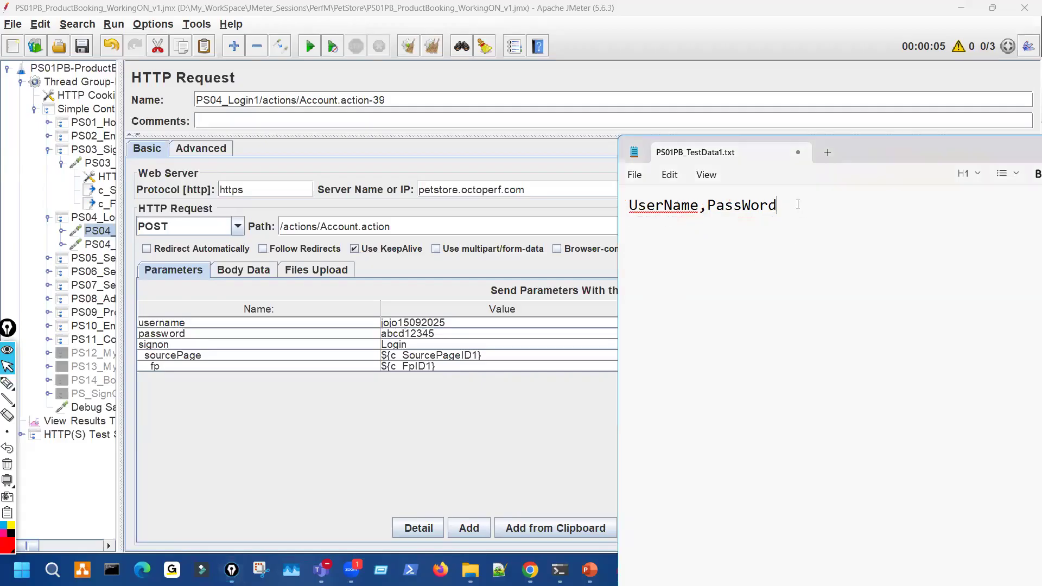
key("Return")
- Select the recorded username value in the PS04_Login1 request, then return to the test-data file
double_click(457, 323)
double_click(457, 322)
key("ctrl+c")
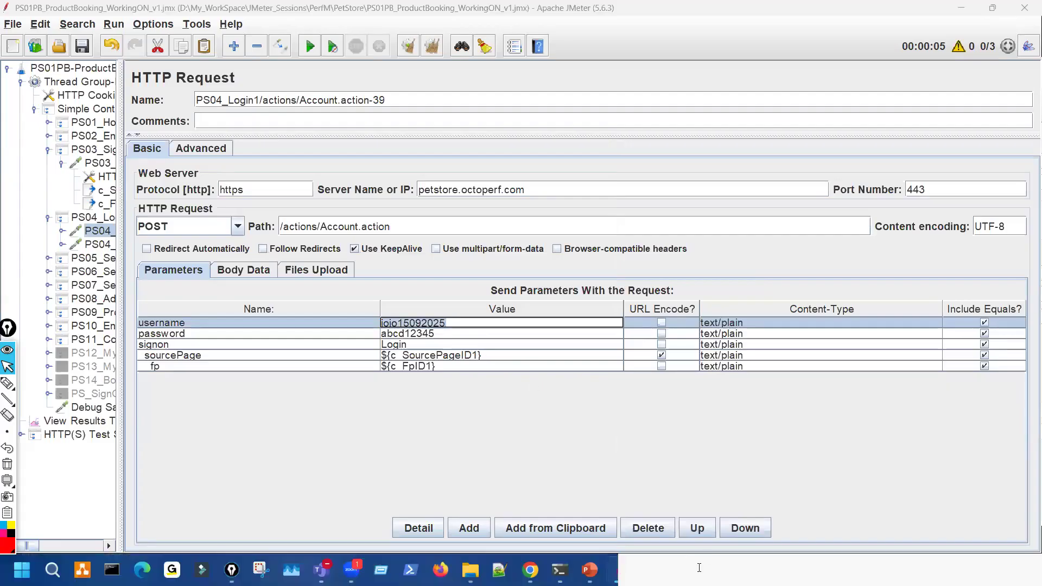
left_click(699, 567)
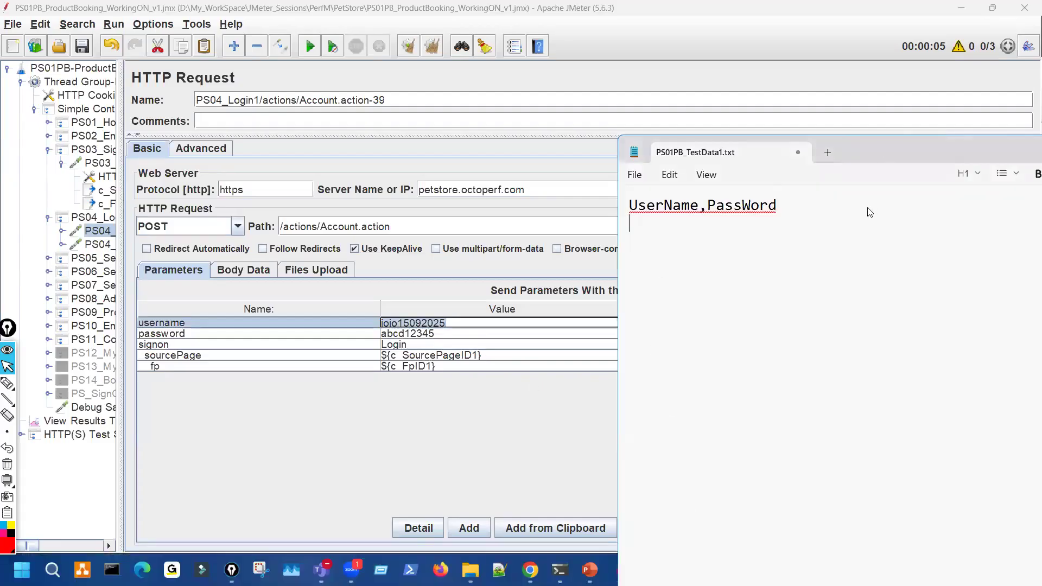
- Paste the recorded username into the data rows and save the test-data file
key("ctrl+v")
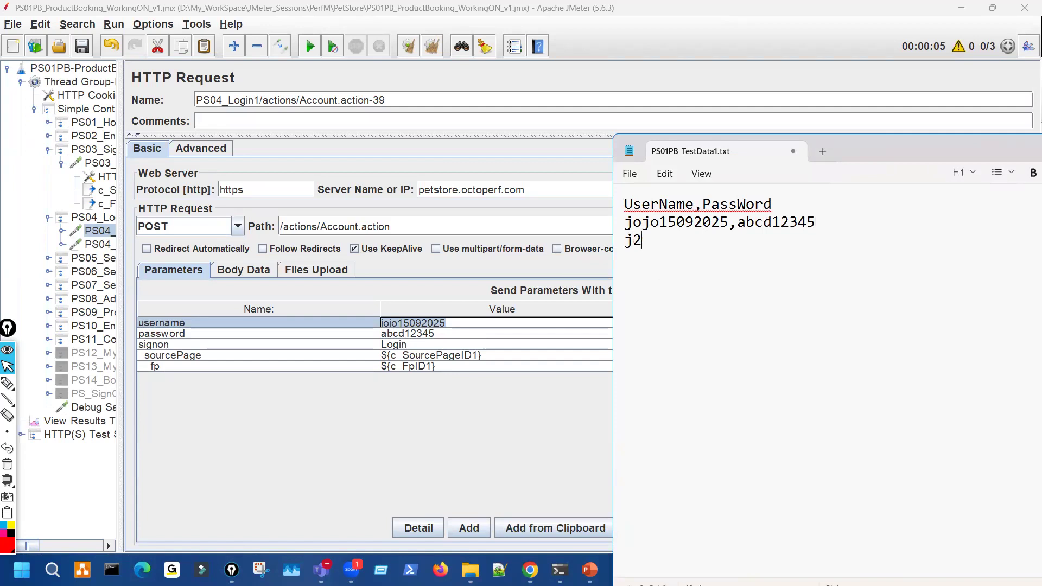
type("ee,j2ee")
key("ctrl+shift+3")
mouse_move(636, 260)
left_mouse_down()
mouse_move(646, 277)
mouse_move(637, 259)
mouse_move(678, 266)
mouse_move(643, 398)
mouse_move(662, 395)
left_mouse_up()
key("Escape")
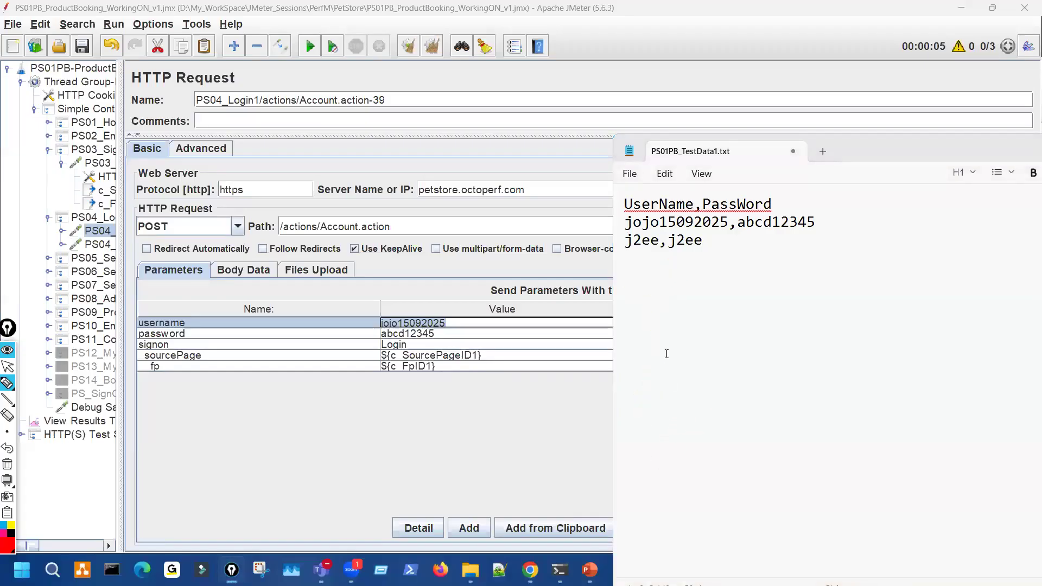
left_click(630, 173)
left_click(642, 305)
- Mark the two data rows, their usernames, passwords and the date within the username
key("ctrl+shift+3")
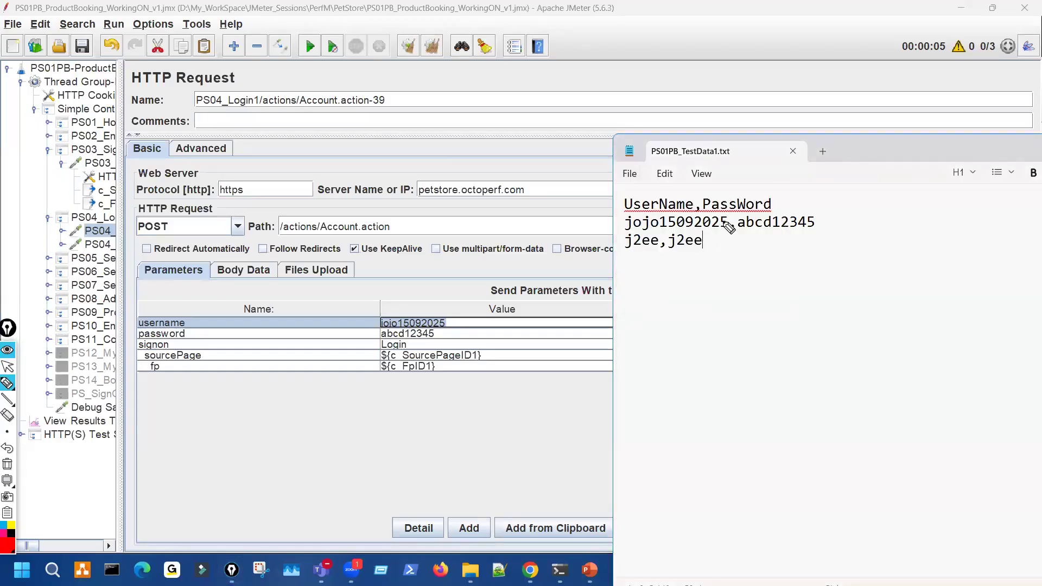
left_click_drag(719, 218, 718, 255)
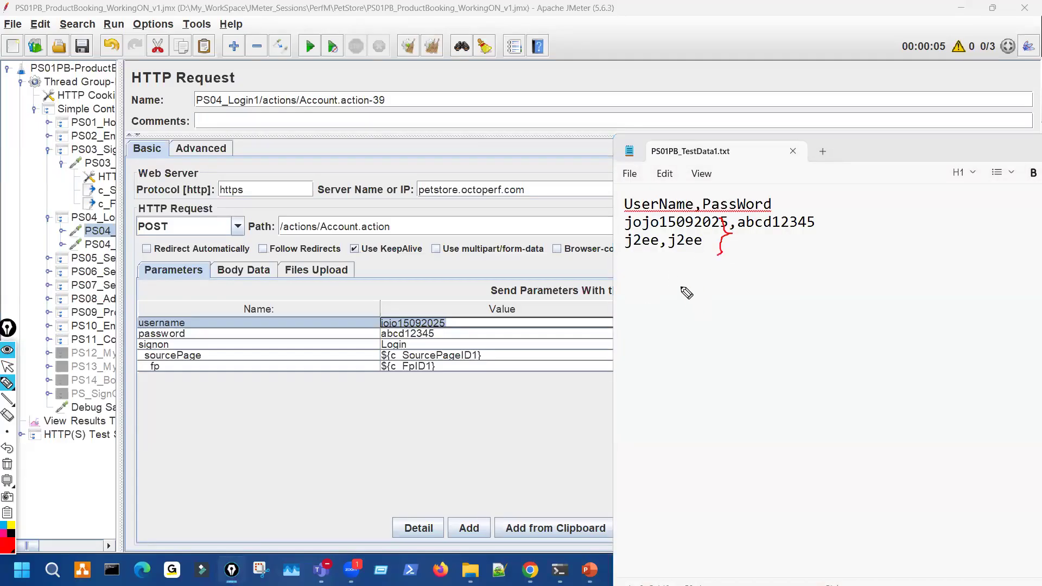
left_click_drag(399, 481, 402, 496)
mouse_move(597, 263)
left_mouse_down()
mouse_move(609, 227)
mouse_move(665, 248)
left_mouse_up()
mouse_move(705, 217)
left_mouse_down()
mouse_move(714, 230)
mouse_move(706, 218)
left_mouse_up()
left_click_drag(417, 314, 442, 320)
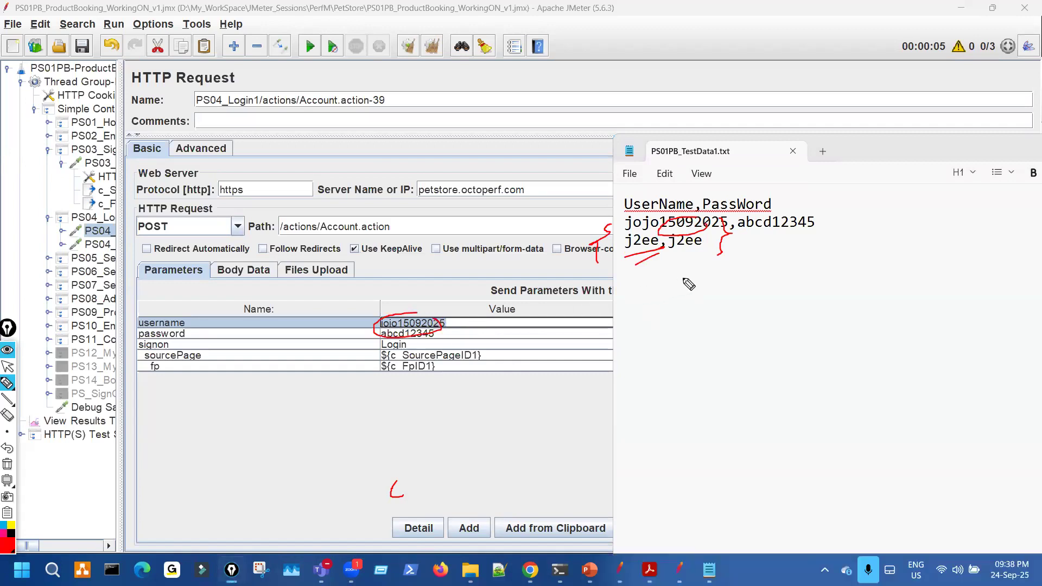
key("Escape")
key("ctrl+shift+3")
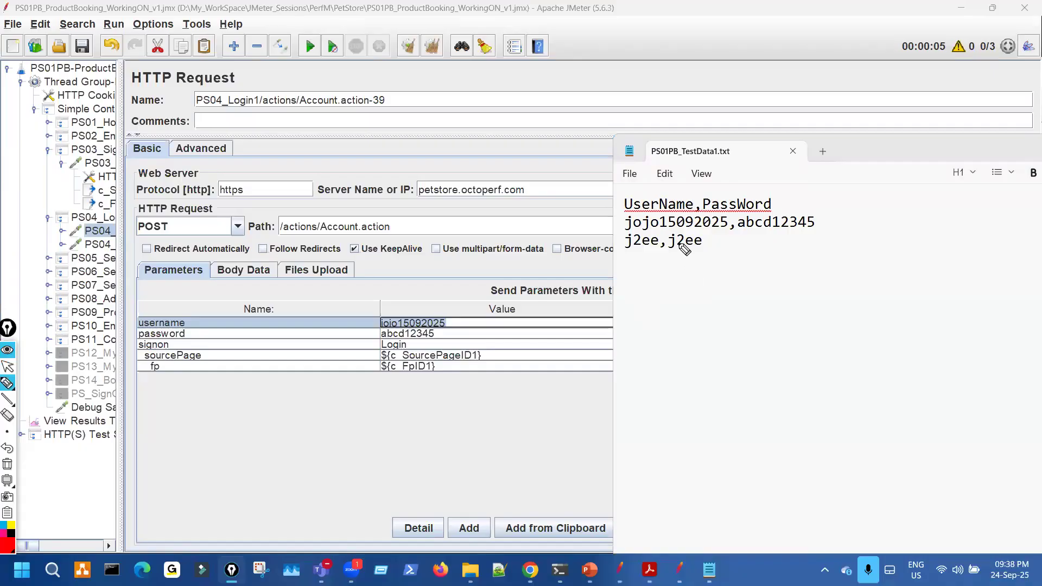
left_click_drag(639, 234, 715, 228)
left_click_drag(628, 251, 646, 248)
left_click_drag(764, 231, 814, 228)
left_click_drag(668, 254, 720, 251)
key("ctrl+shift+7")
- Point out the UserName and PassWord headers, the comma separators, and matching values in the rows
left_click_drag(632, 208, 771, 201)
left_click_drag(699, 205, 693, 216)
mouse_move(634, 196)
left_mouse_down()
mouse_move(679, 207)
mouse_move(699, 228)
mouse_move(633, 254)
mouse_move(669, 248)
left_mouse_up()
mouse_move(734, 222)
left_mouse_down()
mouse_move(725, 239)
mouse_move(712, 228)
left_mouse_up()
left_click_drag(667, 243, 658, 255)
left_click_drag(656, 246, 631, 252)
left_click_drag(654, 217, 630, 238)
mouse_move(655, 190)
left_mouse_down()
mouse_move(657, 203)
mouse_move(642, 200)
mouse_move(655, 202)
left_mouse_up()
key("ctrl+shift+7")
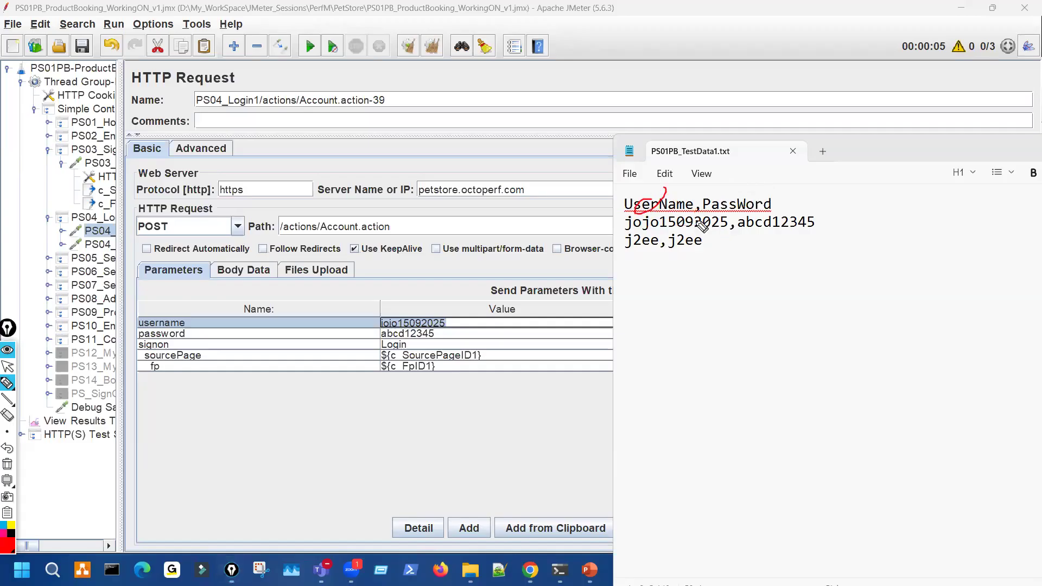
mouse_move(764, 206)
left_mouse_down()
mouse_move(707, 217)
mouse_move(814, 232)
left_mouse_up()
mouse_move(677, 251)
left_mouse_down()
mouse_move(709, 250)
mouse_move(725, 231)
mouse_move(777, 238)
left_mouse_up()
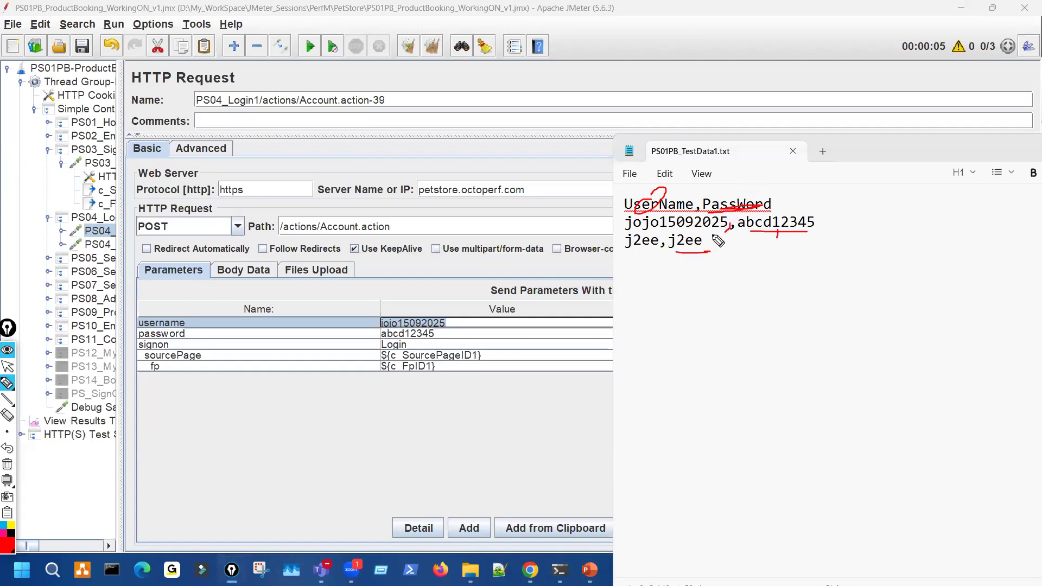
key("ctrl+shift+7")
key("ctrl+shift+2")
- Remove the stray comma, put the first data row back on its own line, and save
double_click(789, 209)
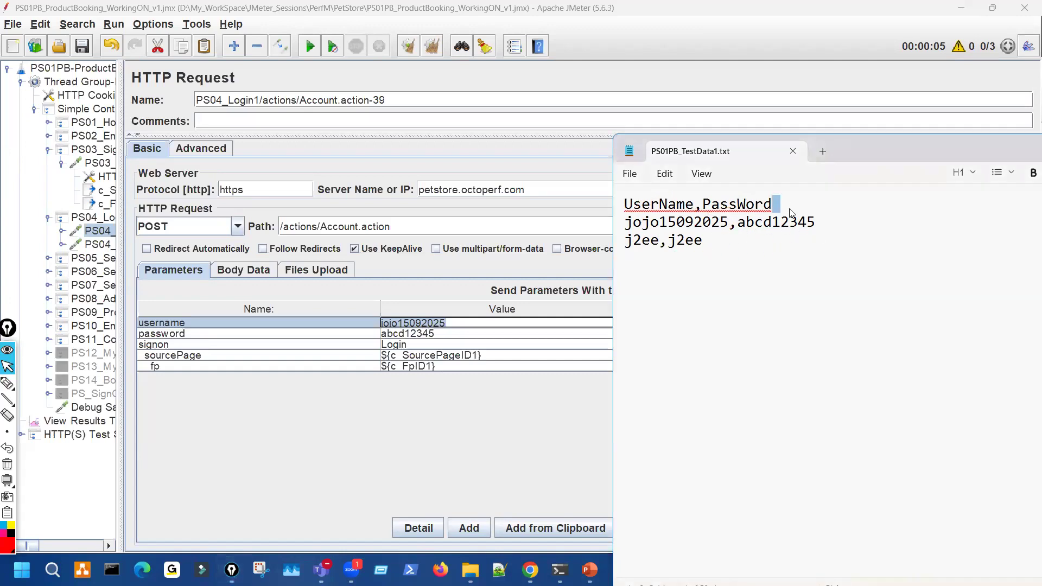
key("Right")
type(",")
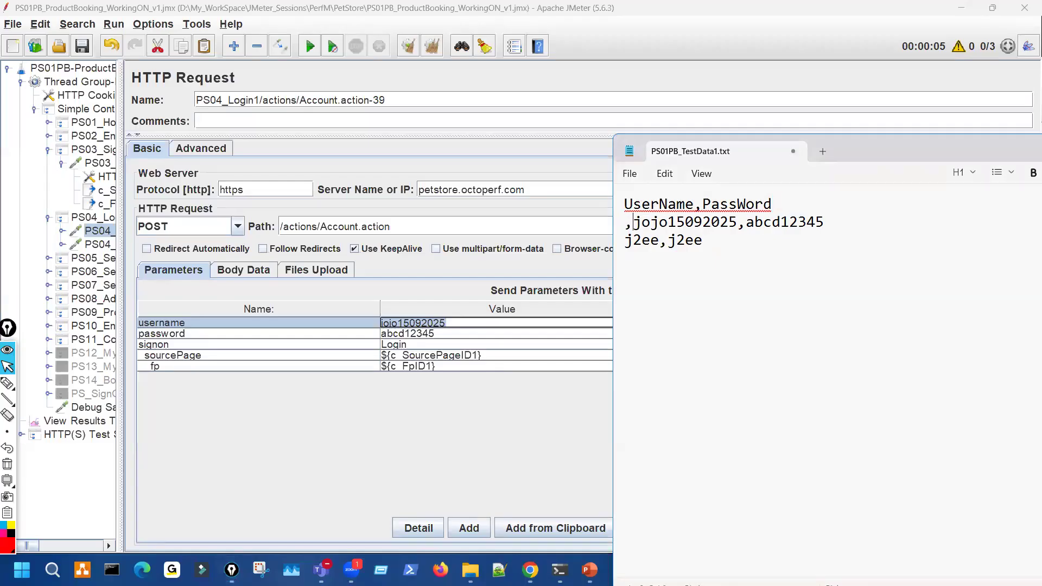
key("BackSpace")
key("BackSpace")
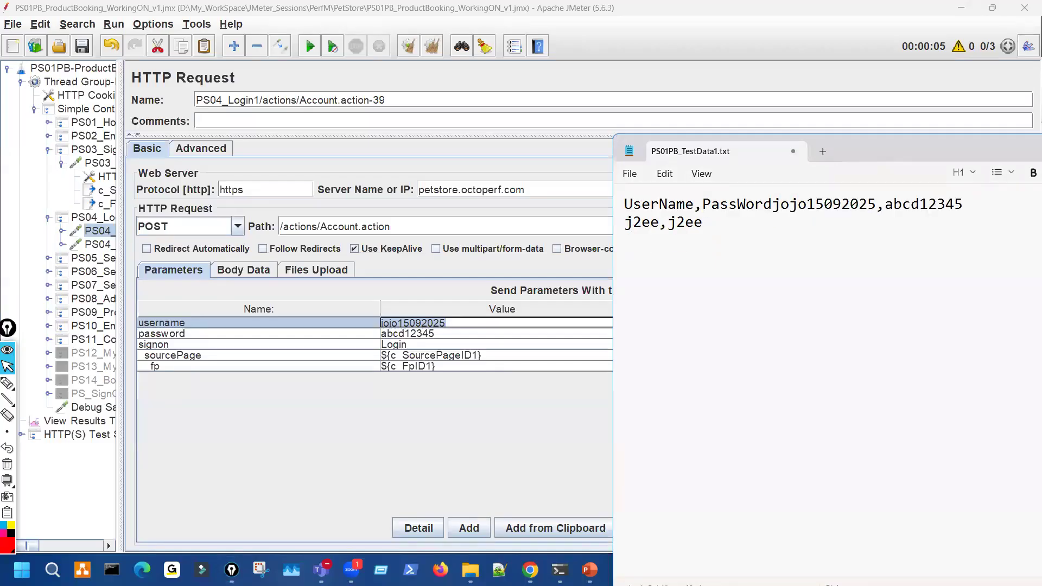
key("Return")
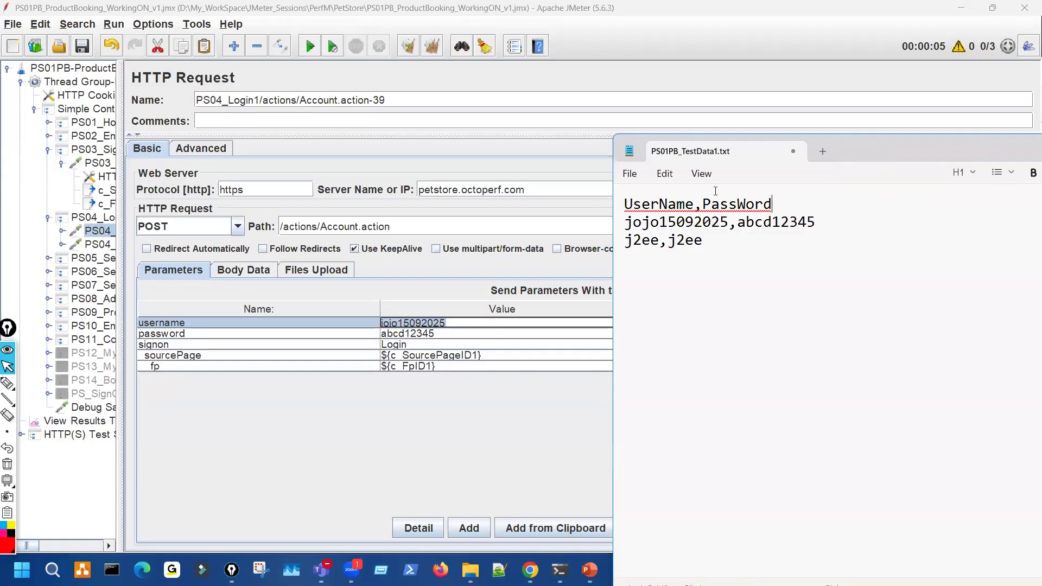
left_click(629, 173)
left_click(658, 310)
- Draw arrows linking the file's headers to the request's username and password values, with a note
key("ctrl+shift+3")
left_click_drag(731, 217, 718, 257)
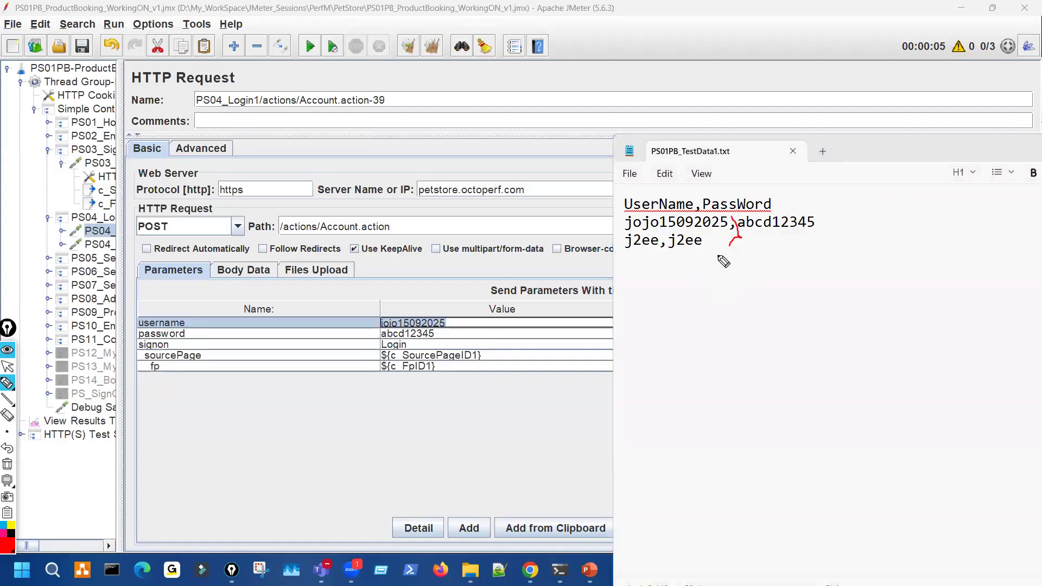
mouse_move(411, 321)
left_mouse_down()
mouse_move(428, 314)
mouse_move(446, 326)
left_mouse_up()
left_click_drag(638, 205, 466, 312)
mouse_move(740, 221)
left_mouse_down()
mouse_move(730, 197)
mouse_move(594, 277)
left_mouse_up()
left_click_drag(522, 324, 472, 332)
left_click_drag(479, 418, 468, 457)
left_click_drag(429, 429, 453, 476)
mouse_move(493, 409)
left_mouse_down()
mouse_move(536, 439)
mouse_move(616, 446)
mouse_move(611, 404)
mouse_move(647, 429)
mouse_move(635, 471)
left_mouse_up()
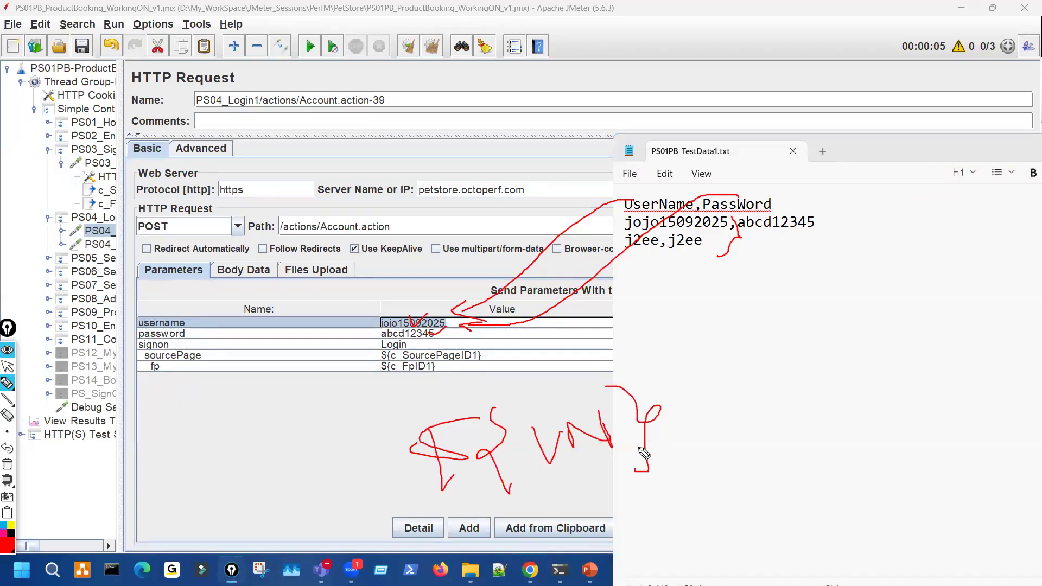
key("ctrl+shift+7")
- Change the login request's username value to ${UserName} using the copied header
key("ctrl+shift+2")
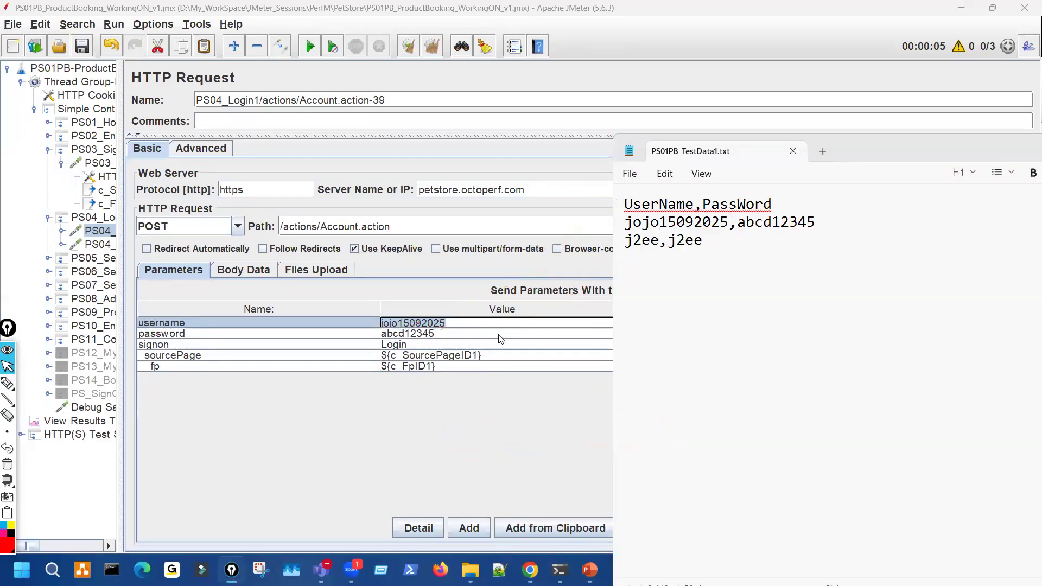
double_click(658, 206)
key("ctrl+c")
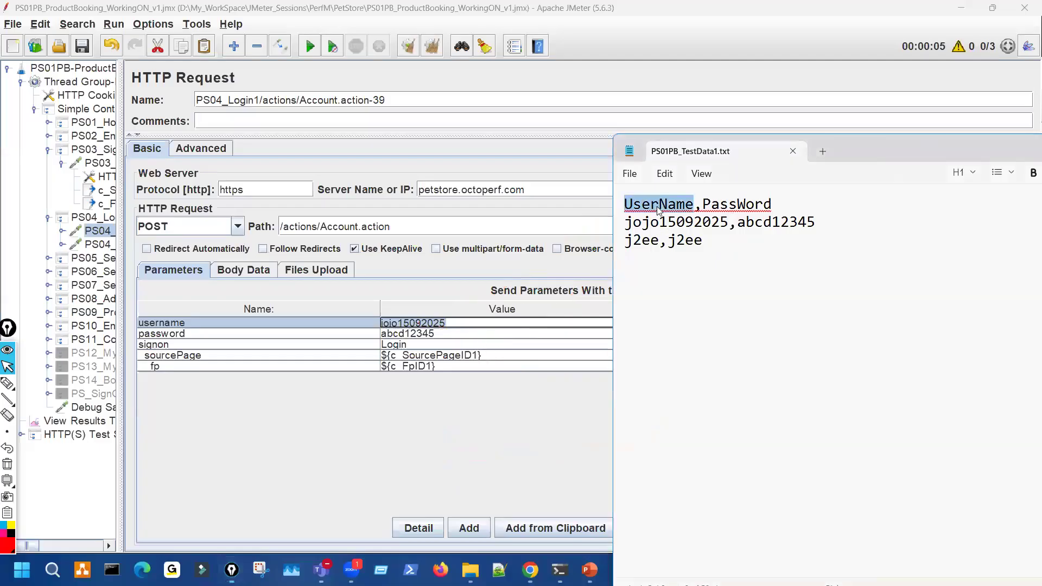
left_click(458, 321)
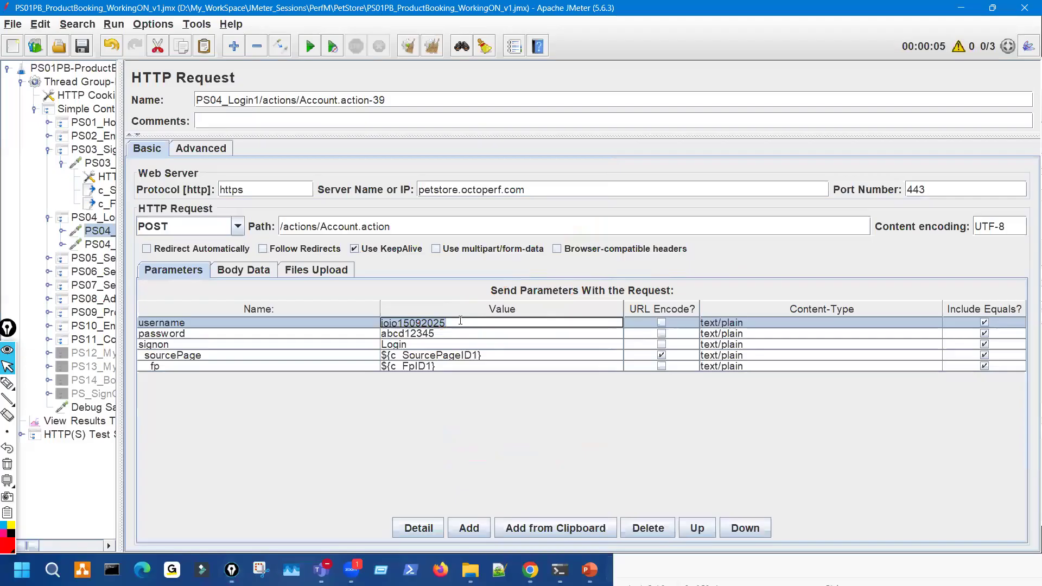
type("${")
key("ctrl+v")
type("}")
- Start replacing the password value with ${PassWord} using the copied PassWord header
key("alt+Tab")
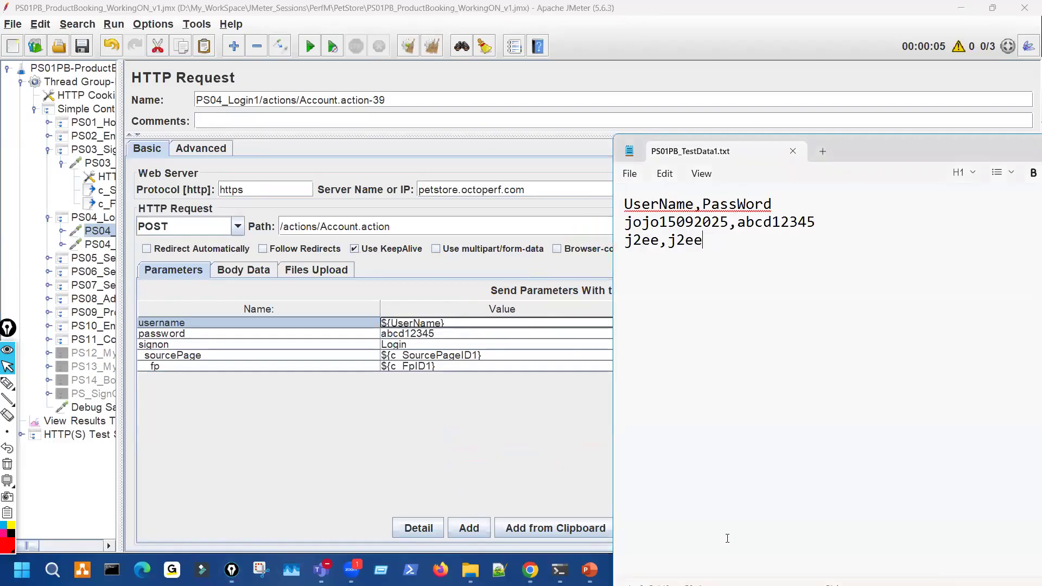
double_click(738, 203)
key("ctrl+c")
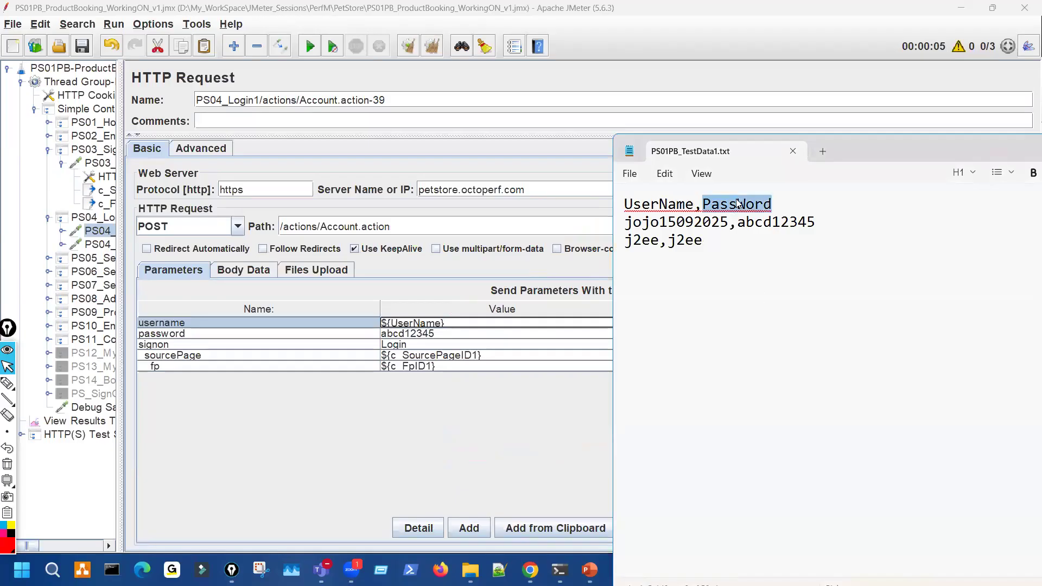
left_click(446, 332)
key("shift+Left")
key("shift+Left")
key("shift+Left")
key("shift+Left")
key("shift+Left")
key("shift+Left")
key("shift+Left")
key("shift+Left")
key("shift+Left")
type("${")
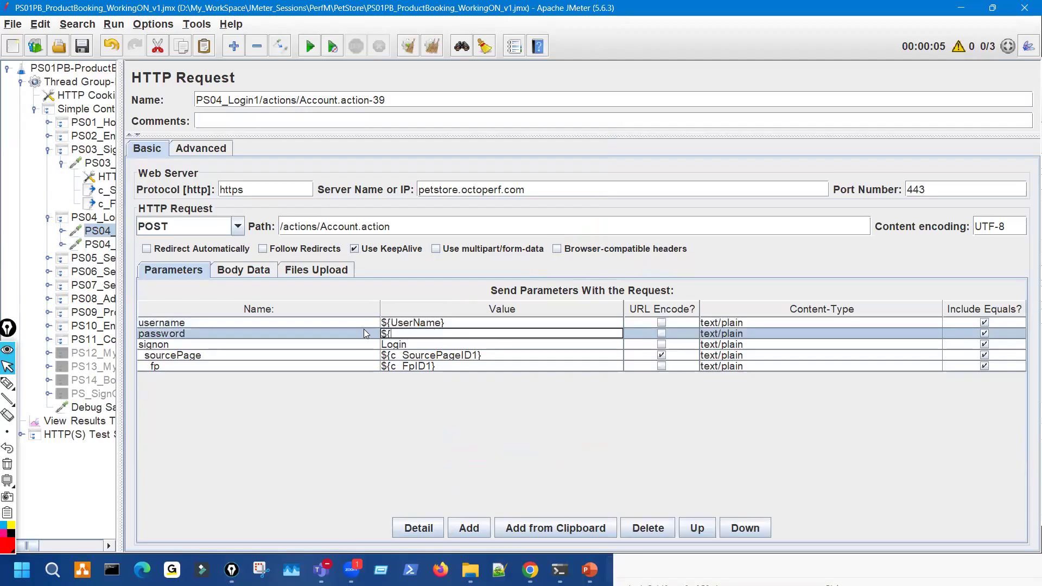
key("ctrl+v")
- Finish ${PassWord}, save the test plan, and link the new variables to the test data
type("}")
left_click(83, 46)
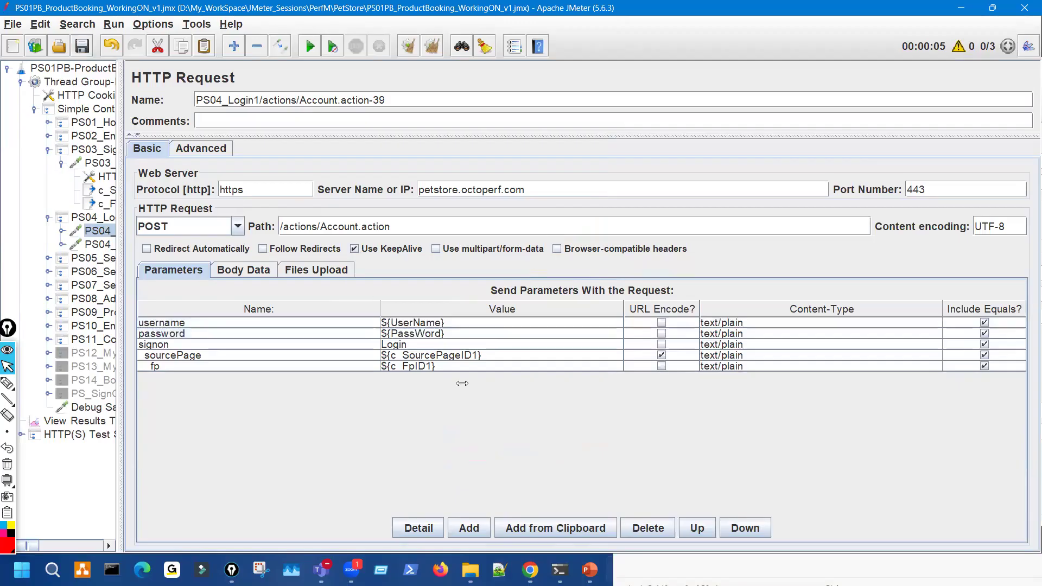
left_click(691, 558)
key("ctrl+shift+3")
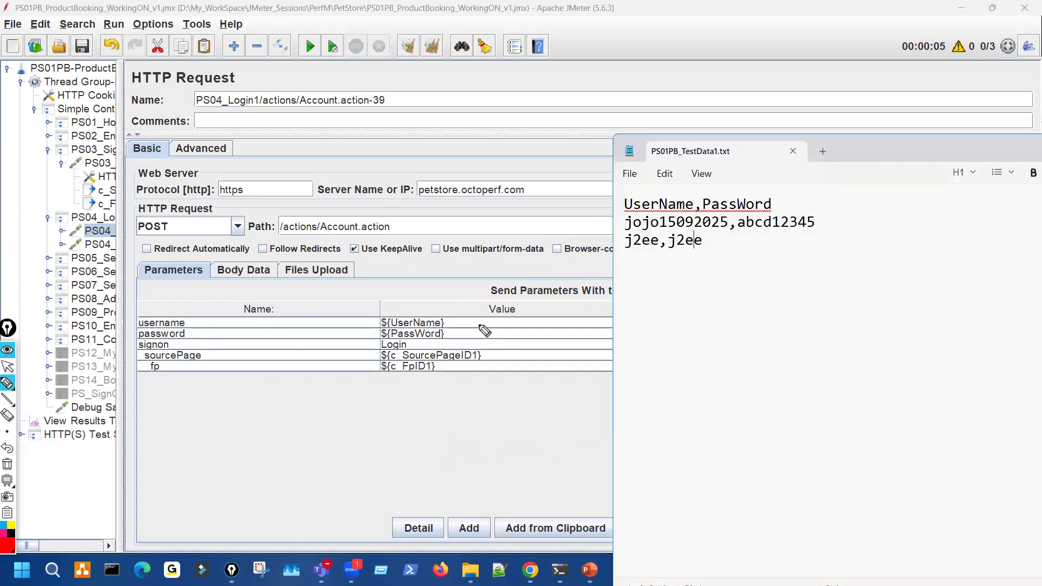
mouse_move(446, 307)
left_mouse_down()
mouse_move(478, 320)
mouse_move(455, 335)
left_mouse_up()
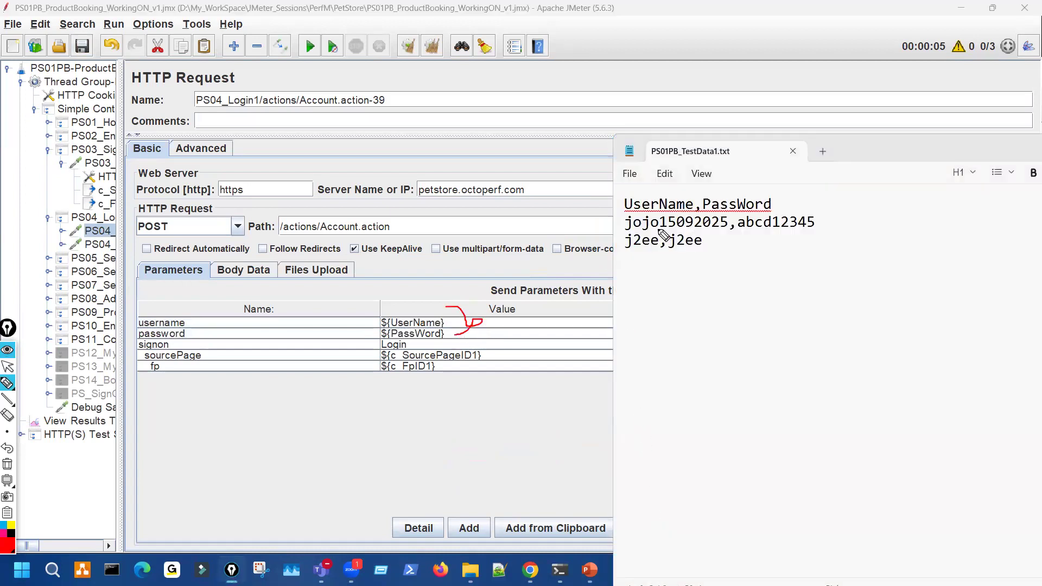
left_click_drag(617, 220, 616, 274)
left_click_drag(607, 238, 482, 325)
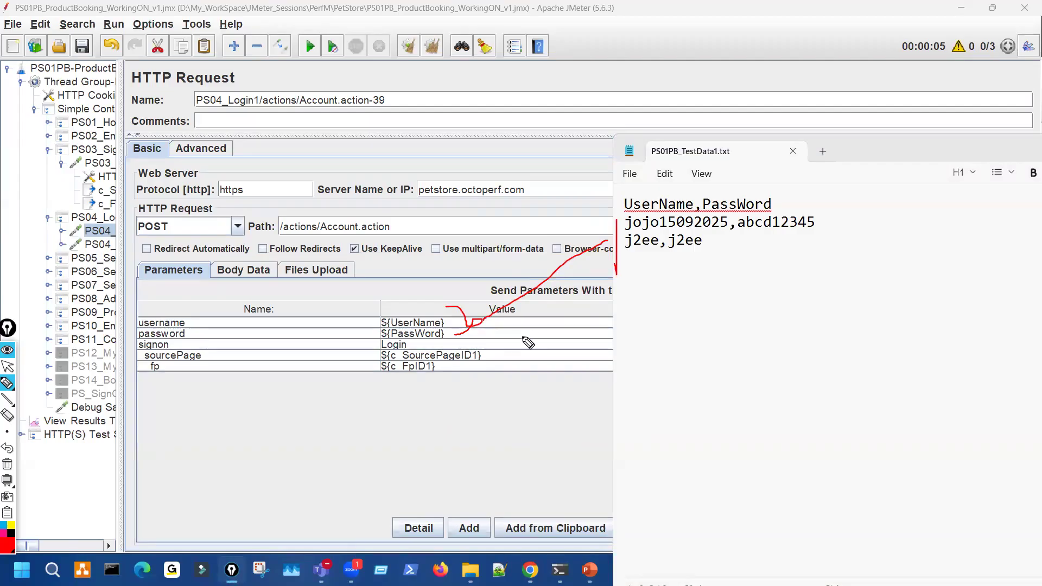
key("ctrl+shift+7")
key("ctrl+shift+2")
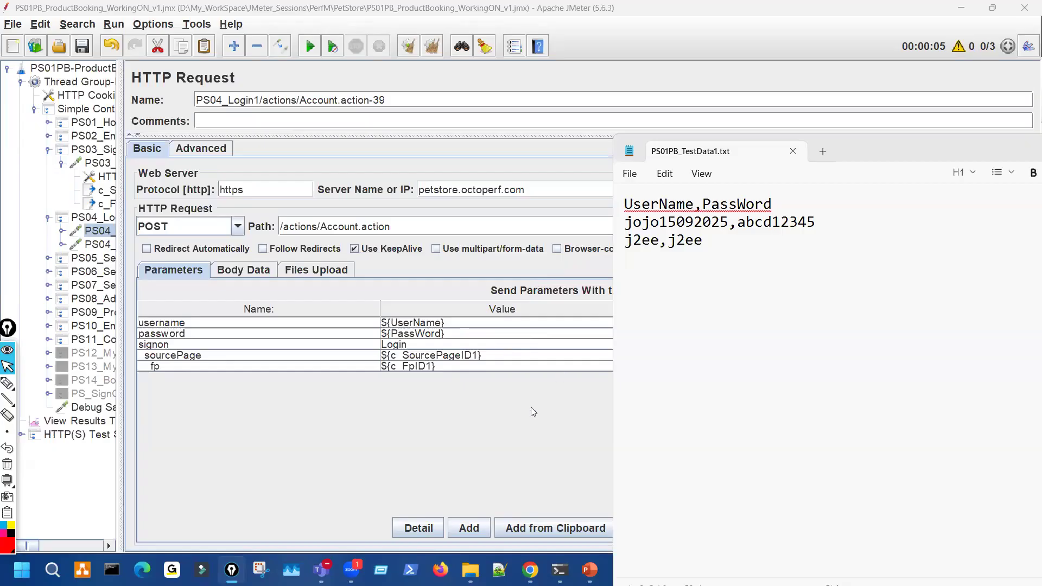
- Mark the ${UserName}/${PassWord} values, the three test-data lines, the plan's requests, and the file name
key("ctrl+shift+1")
left_click_drag(860, 200, 843, 333)
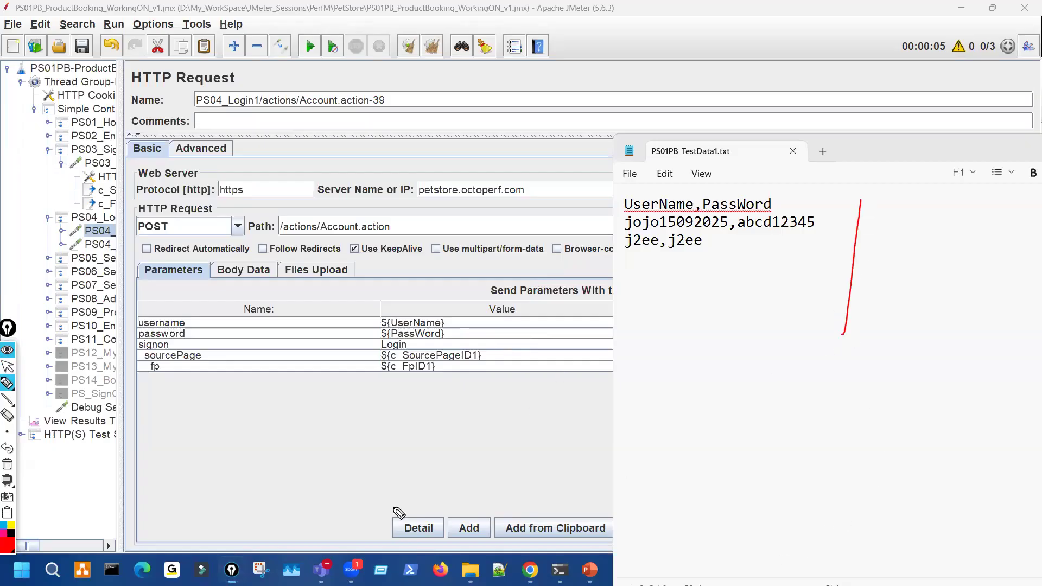
mouse_move(412, 318)
left_mouse_down()
mouse_move(380, 329)
mouse_move(415, 309)
left_mouse_up()
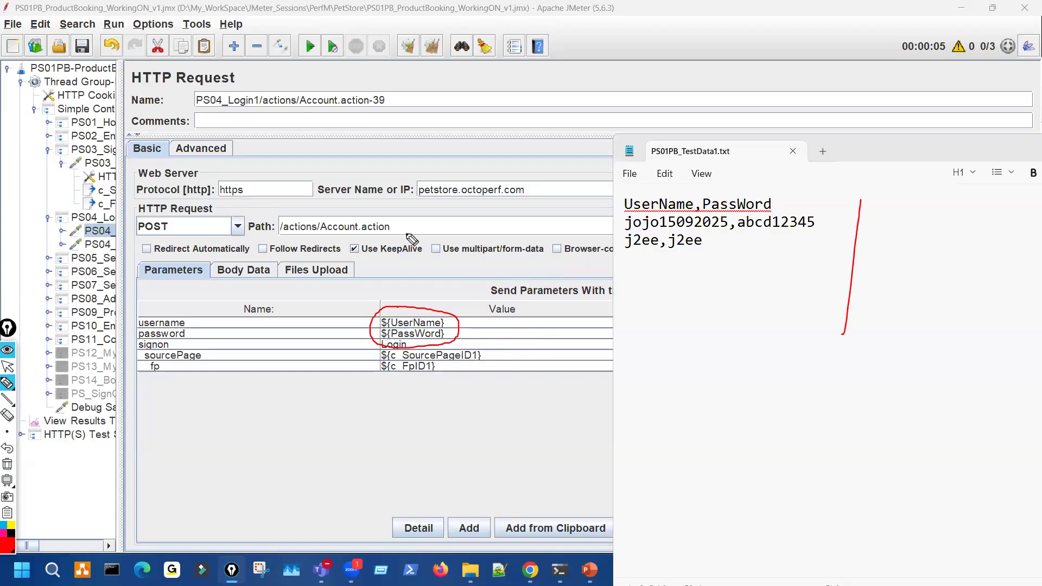
mouse_move(698, 180)
left_mouse_down()
mouse_move(765, 199)
mouse_move(638, 205)
left_mouse_up()
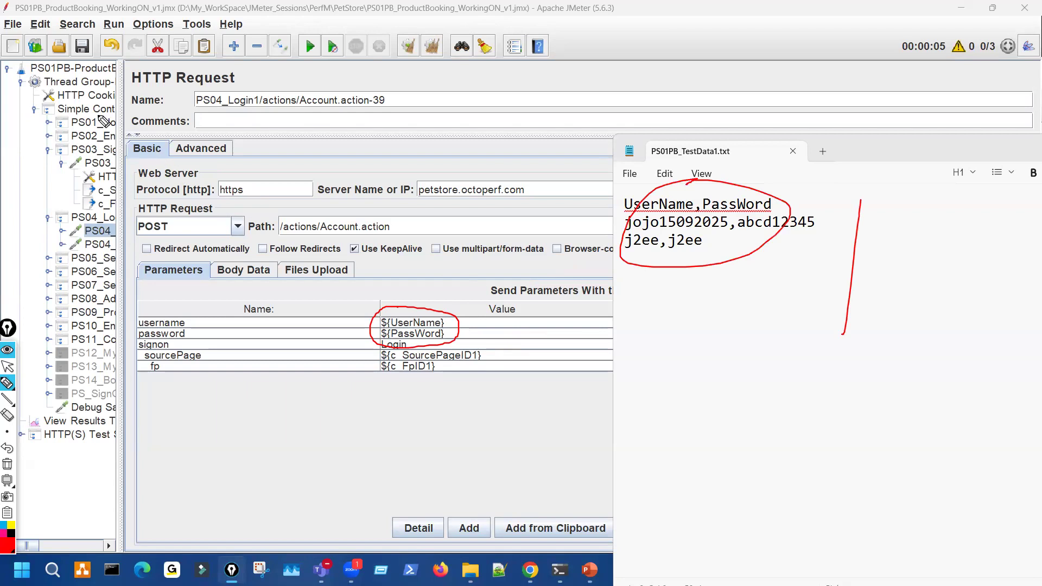
left_click_drag(85, 131, 95, 271)
left_click_drag(111, 164, 95, 271)
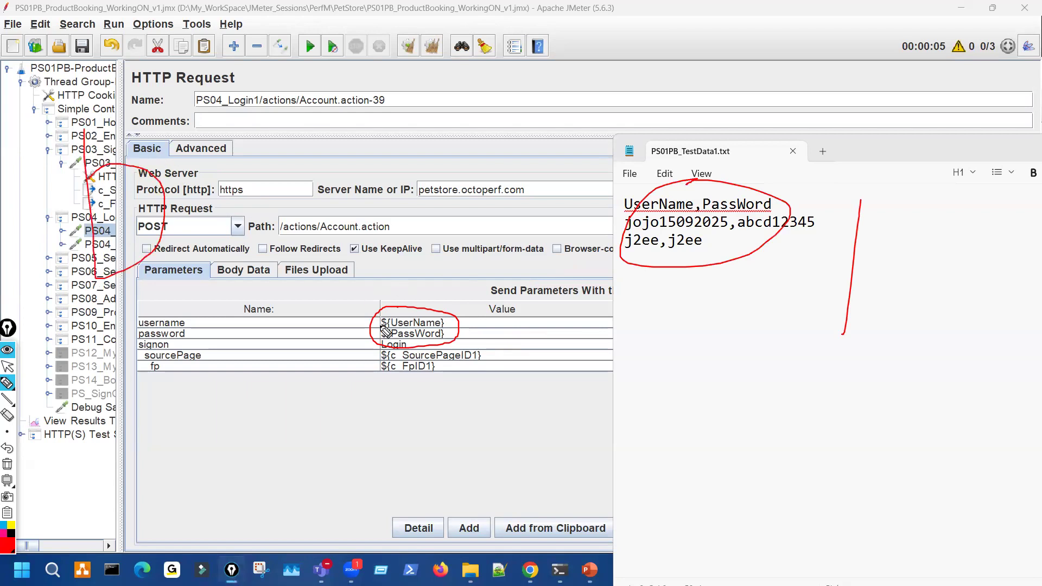
mouse_move(365, 345)
left_mouse_down()
mouse_move(389, 317)
mouse_move(407, 314)
left_mouse_up()
mouse_move(486, 307)
left_mouse_down()
mouse_move(632, 253)
mouse_move(477, 312)
mouse_move(517, 318)
left_mouse_up()
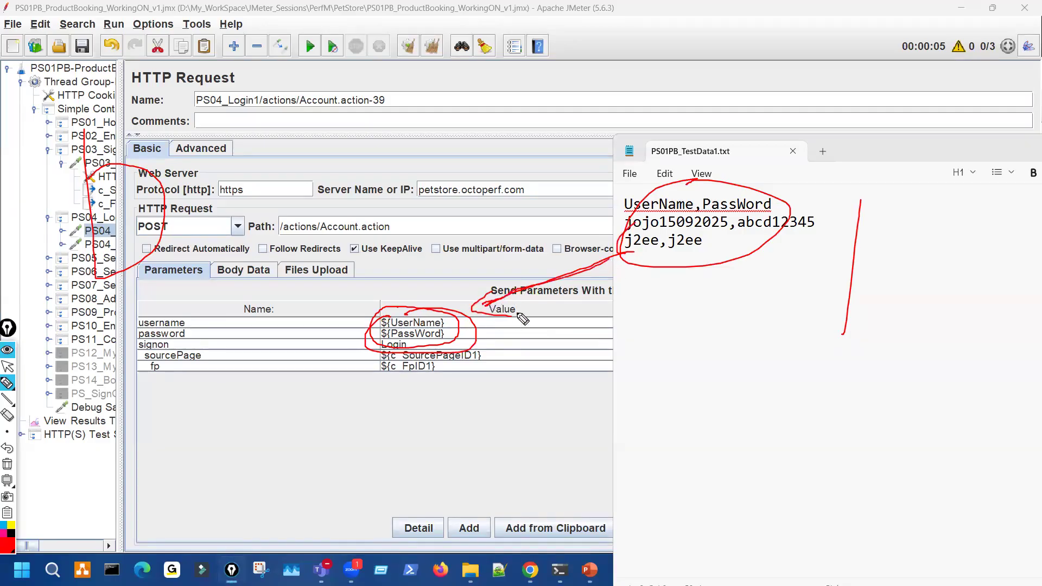
left_click_drag(694, 117, 644, 145)
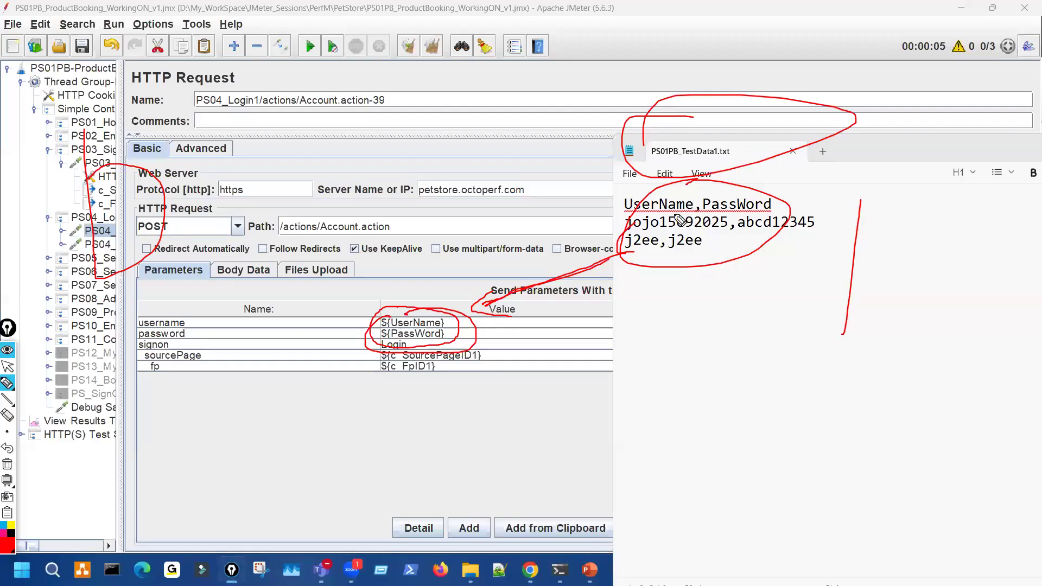
key("ctrl+shift+7")
key("ctrl+shift+2")
- Move Notepad higher and underline Config in the CSV Data Set Config slide title
left_click_drag(850, 144, 847, 75)
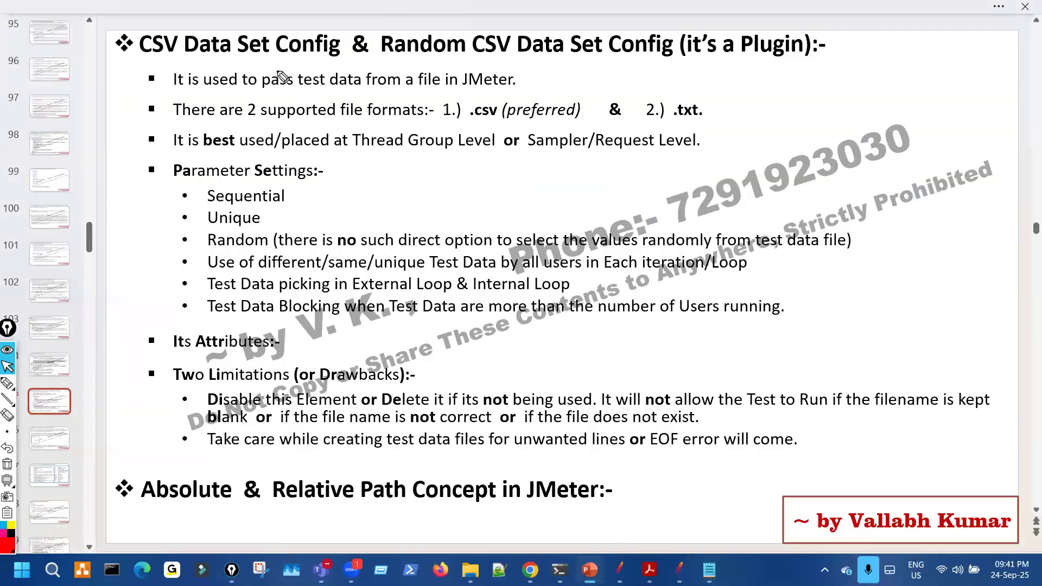
key("ctrl+shift+3")
left_click_drag(275, 69, 333, 69)
key("ctrl+shift+7")
- In JMeter, widen the tree, collapse Simple Controller, and open Thread Group's Add > Config Element menu
key("ctrl+shift+2")
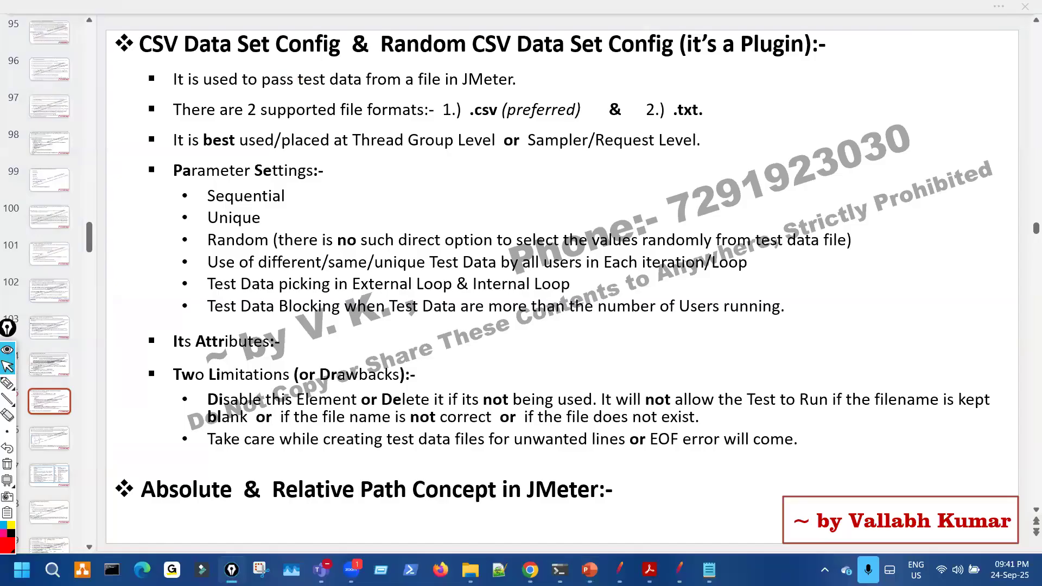
left_click(619, 570)
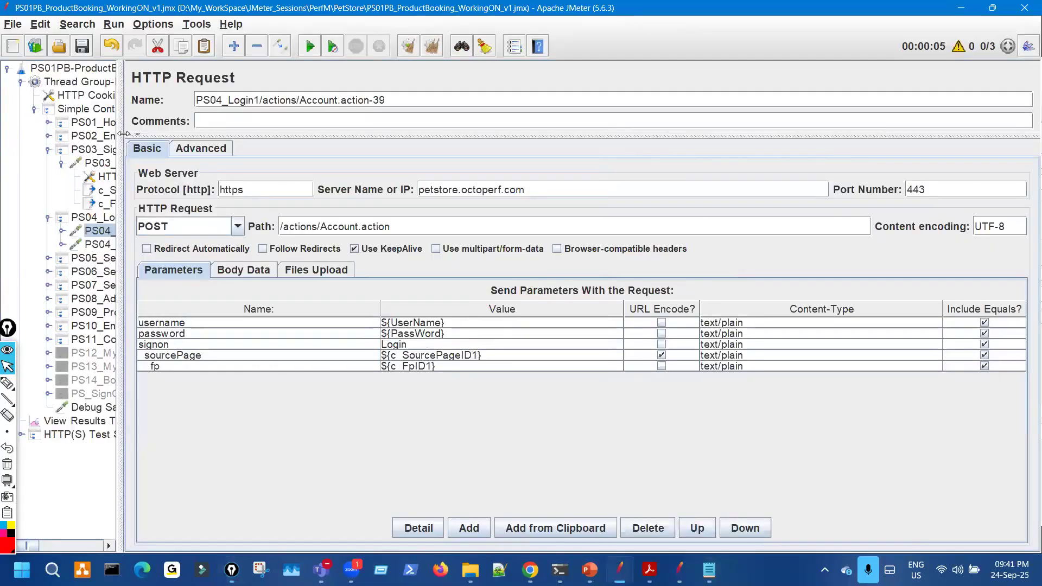
left_click_drag(123, 133, 335, 174)
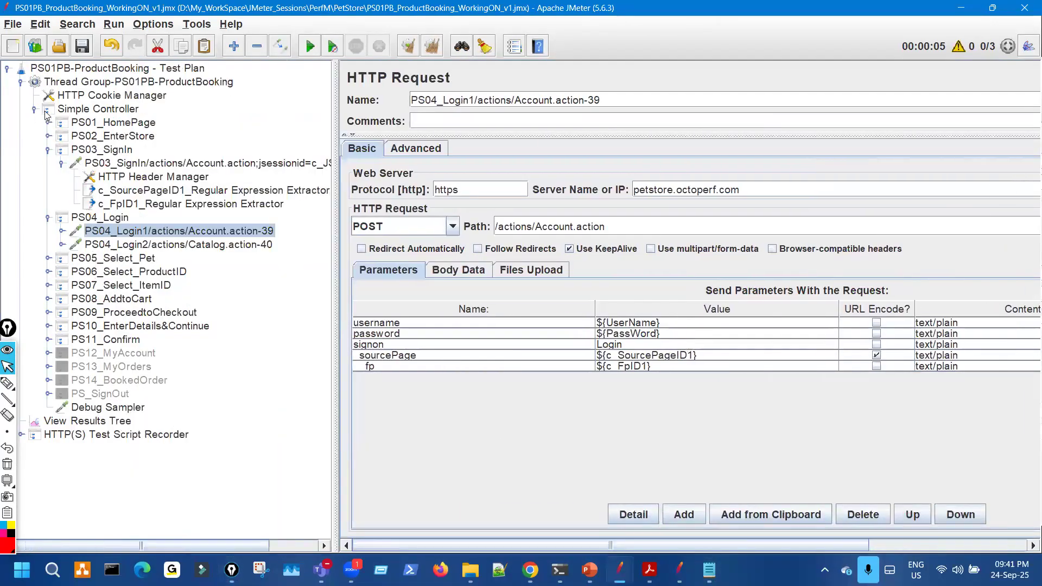
left_click(71, 110)
double_click(121, 107)
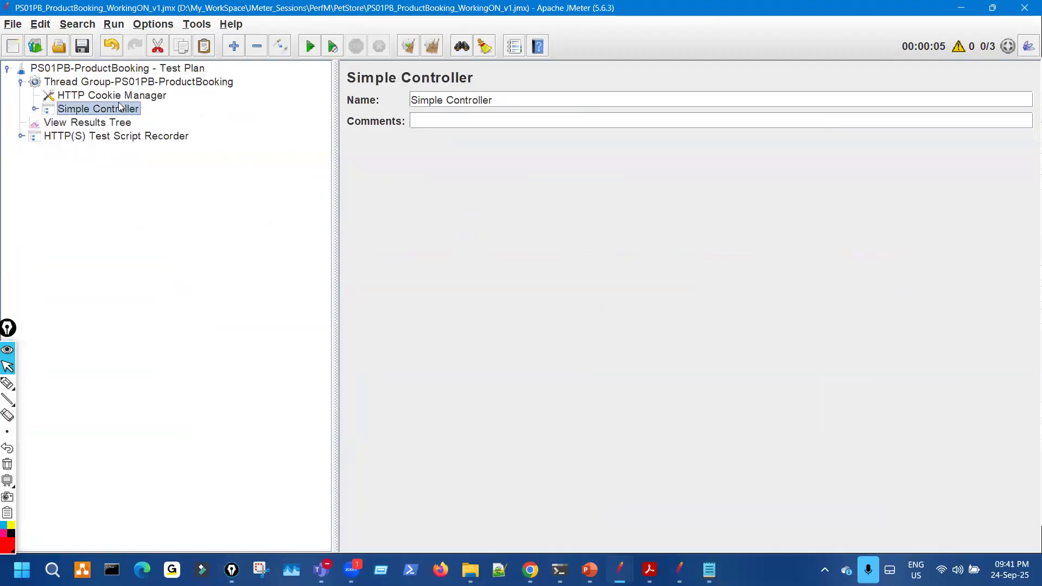
left_click(132, 83)
right_click(131, 83)
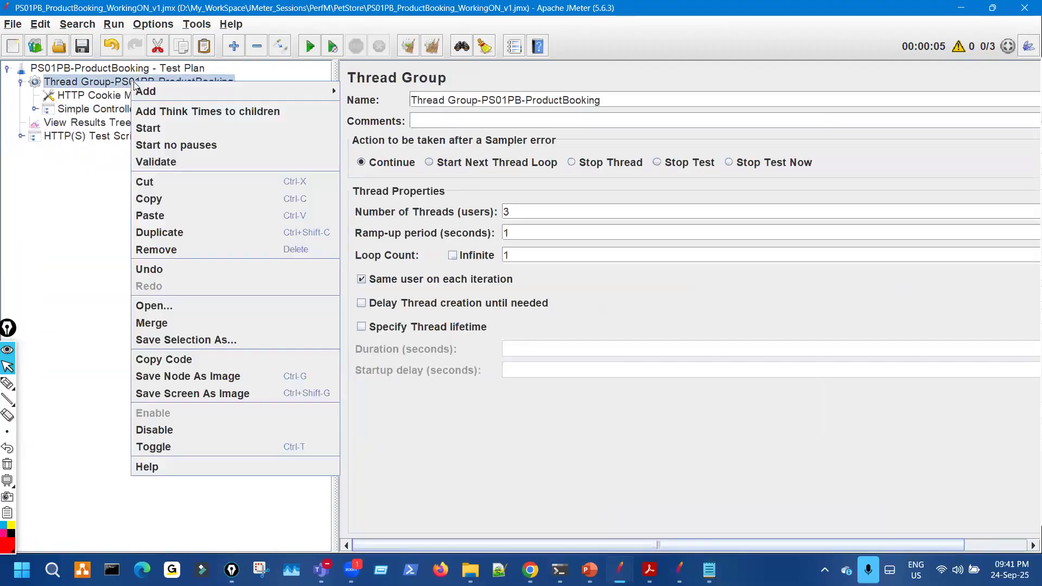
mouse_move(232, 90)
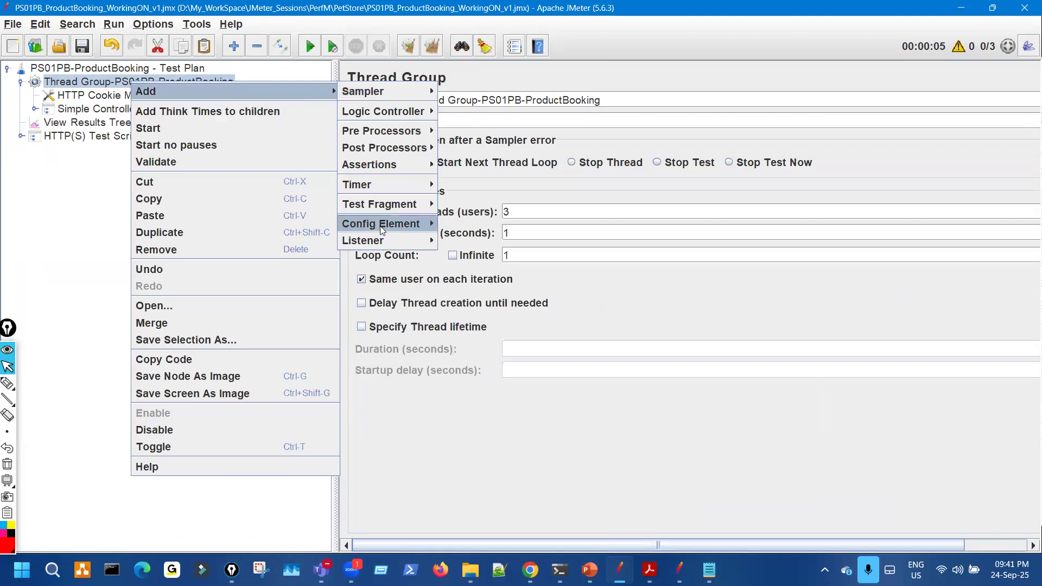
mouse_move(379, 226)
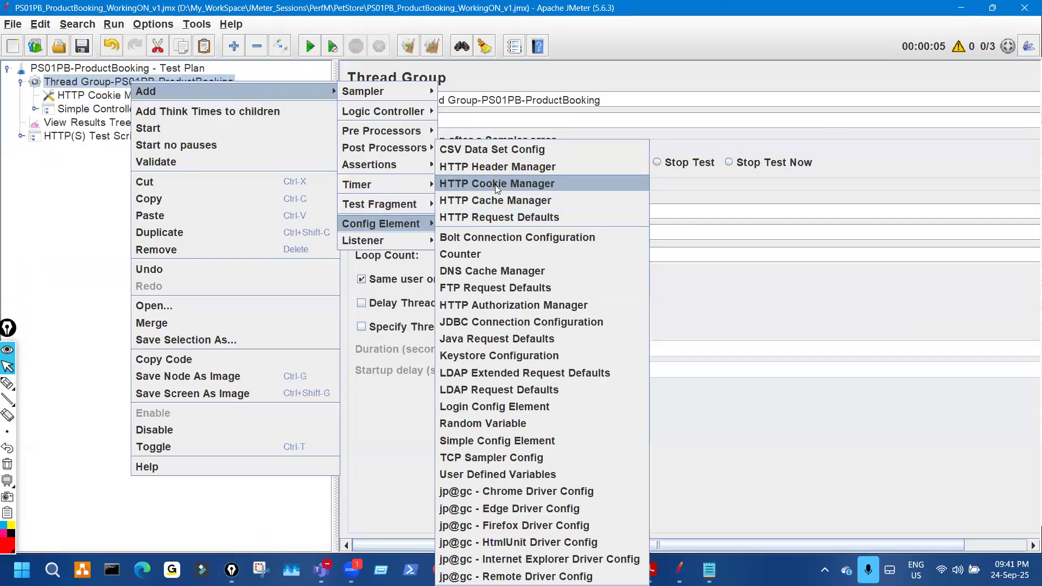
- Add a CSV Data Set Config element to the Thread Group
left_click(508, 148)
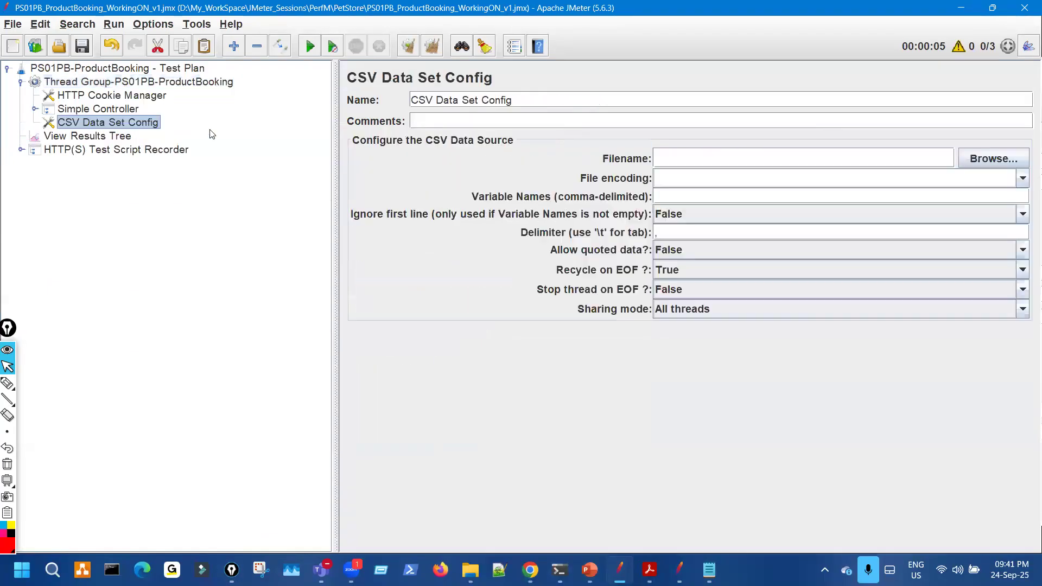
key("ctrl+shift+3")
left_click_drag(35, 118, 44, 132)
left_click_drag(151, 129, 191, 119)
key("ctrl+shift+7")
key("ctrl+shift+2")
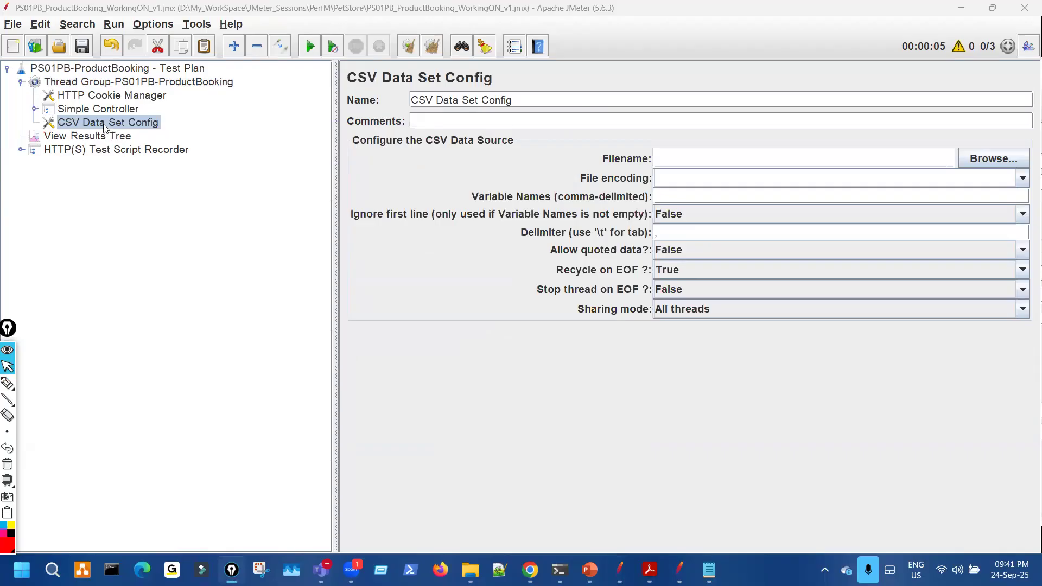
- Move the CSV Data Set Config above HTTP Cookie Manager so it is first
left_click_drag(105, 128, 115, 92)
key("ctrl+shift+3")
mouse_move(31, 94)
left_mouse_down()
mouse_move(38, 102)
mouse_move(49, 92)
left_mouse_up()
left_click_drag(67, 132, 69, 97)
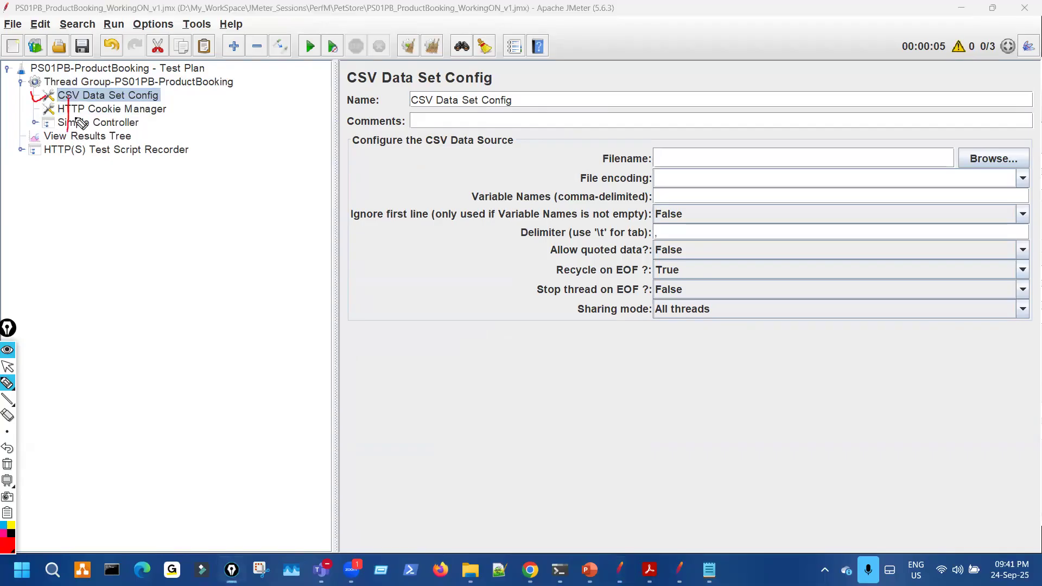
key("ctrl+shift+7")
mouse_move(46, 92)
left_mouse_down()
mouse_move(64, 92)
mouse_move(31, 88)
mouse_move(33, 99)
mouse_move(48, 99)
left_mouse_up()
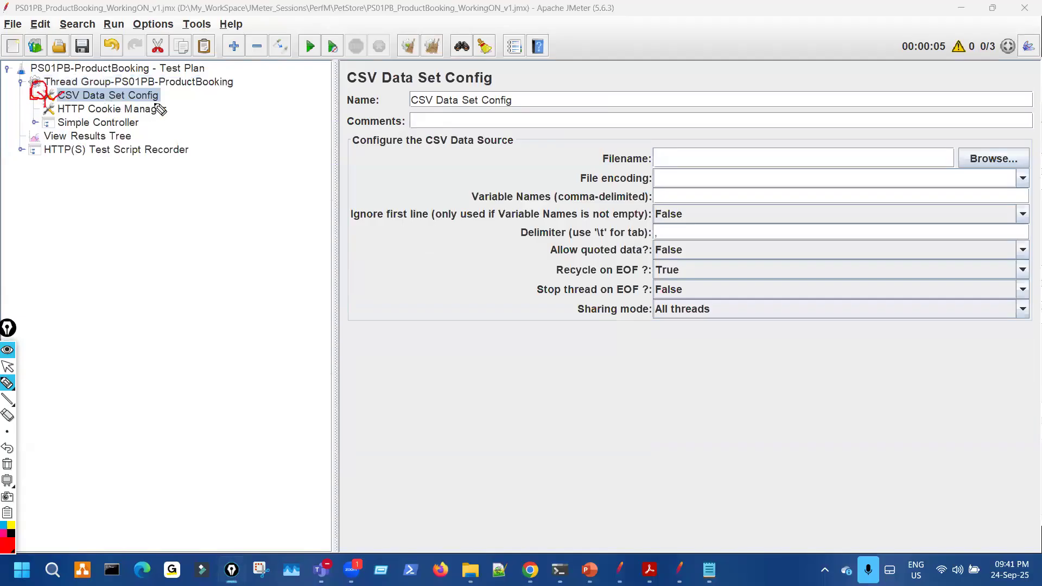
mouse_move(153, 99)
left_mouse_down()
mouse_move(174, 108)
mouse_move(197, 93)
left_mouse_up()
key("ctrl+shift+7")
key("ctrl+shift+2")
- Widen the CSV settings panel to show the Filename field, then show PS01PB_TestData1.txt in Notepad
left_click_drag(333, 125, 201, 121)
key("ctrl+shift+1")
mouse_move(575, 148)
left_mouse_down()
mouse_move(535, 154)
mouse_move(846, 162)
left_mouse_up()
mouse_move(977, 161)
left_mouse_down()
mouse_move(570, 152)
mouse_move(589, 174)
mouse_move(694, 164)
left_mouse_up()
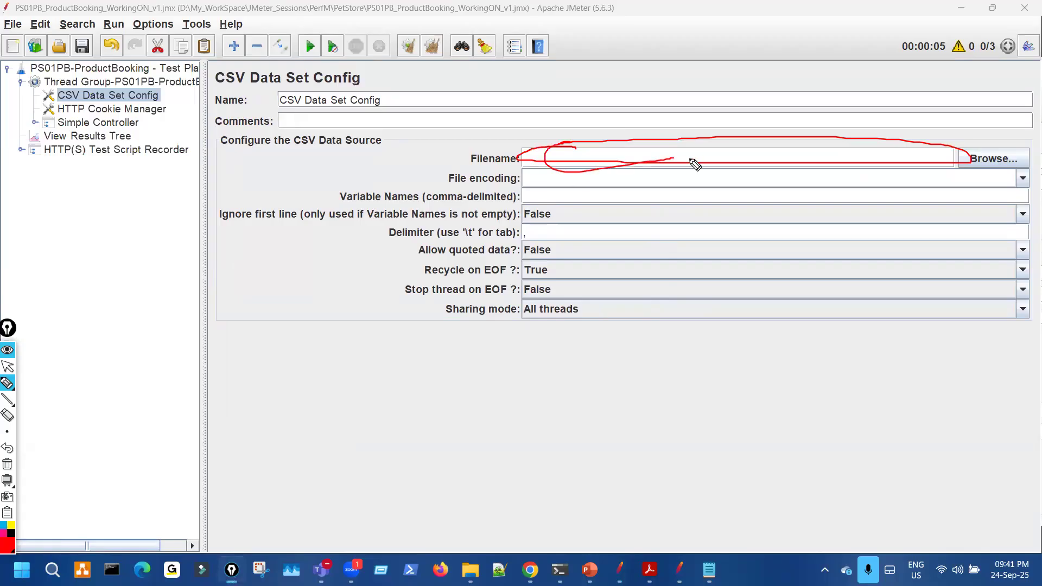
key("ctrl+shift+7")
key("ctrl+shift+2")
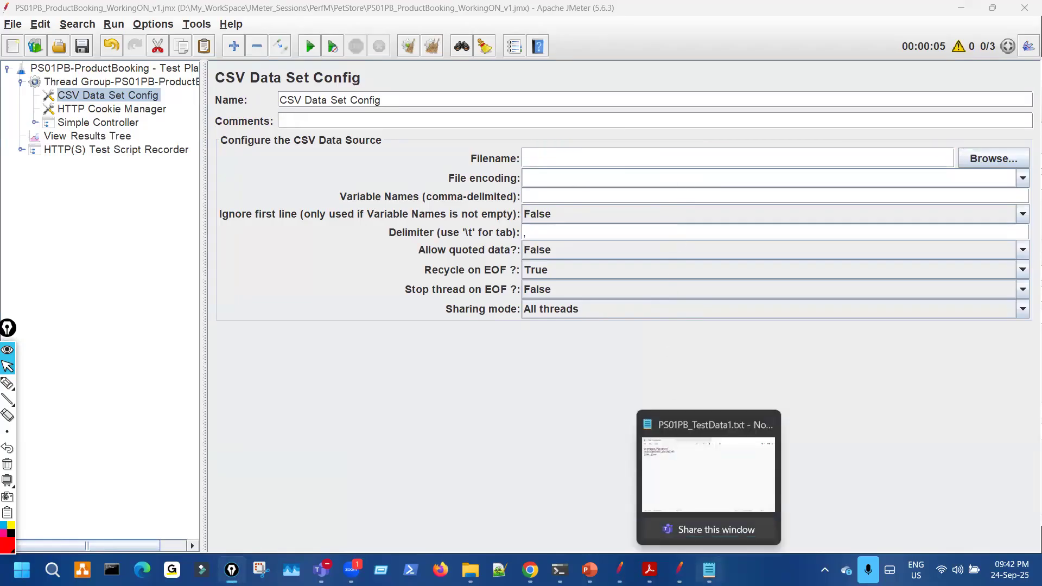
mouse_move(531, 570)
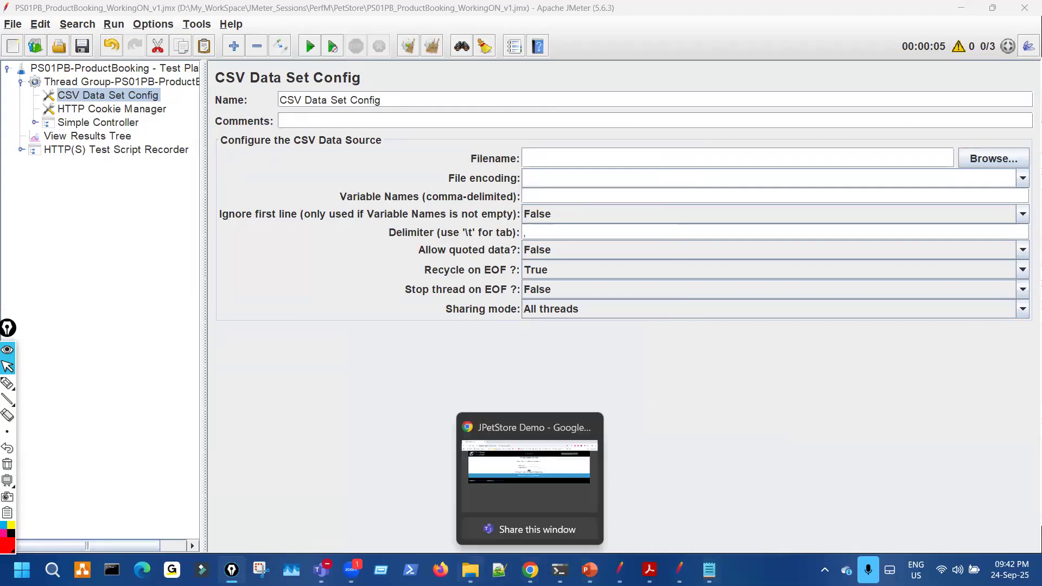
left_click(709, 571)
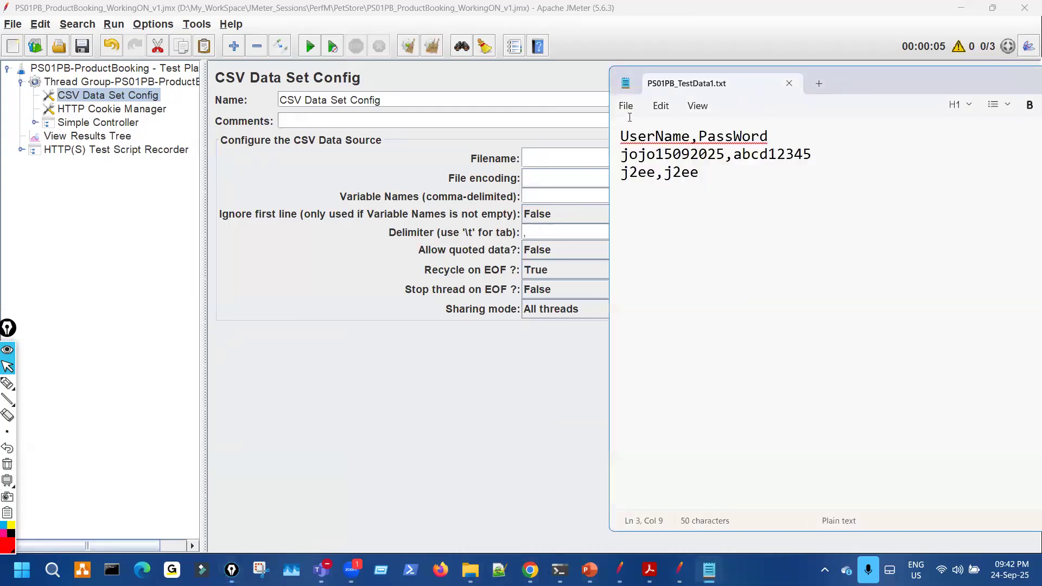
- Bring the PetStore folder forward in File Explorer, showing PS01PB_TestData1.txt
left_click(625, 106)
left_click(522, 481)
left_click(414, 437)
left_click(321, 296)
key("ctrl+shift+3")
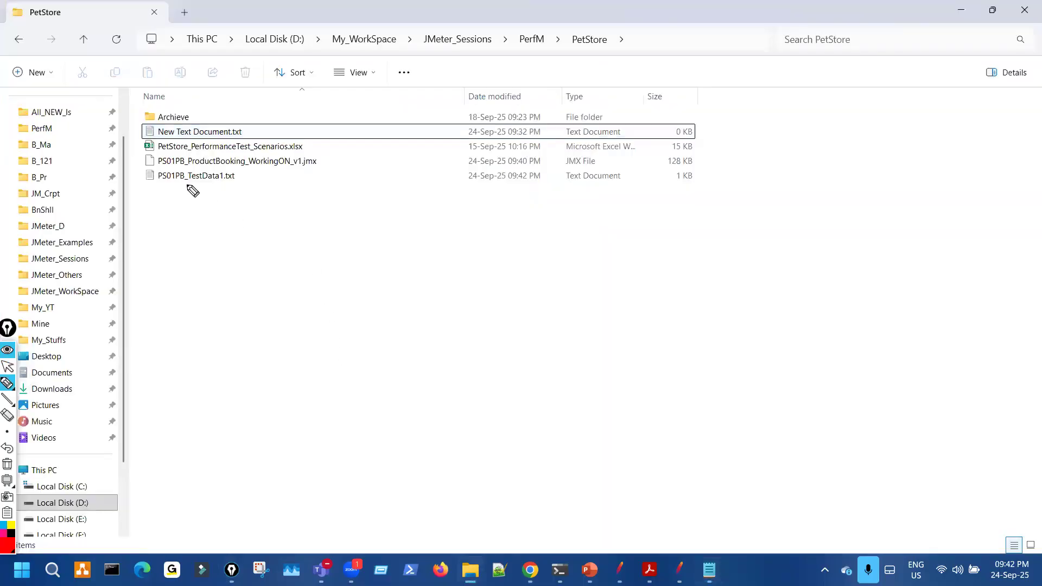
mouse_move(154, 178)
left_mouse_down()
mouse_move(247, 191)
mouse_move(190, 170)
left_mouse_up()
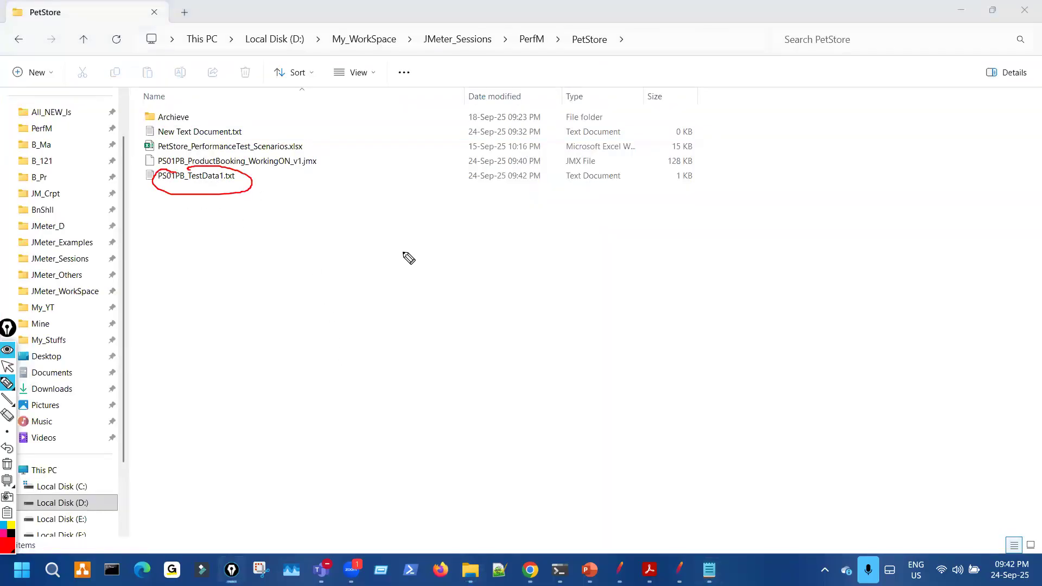
mouse_move(210, 59)
left_mouse_down()
mouse_move(655, 63)
mouse_move(185, 19)
left_mouse_up()
key("ctrl+shift+7")
key("ctrl+shift+2")
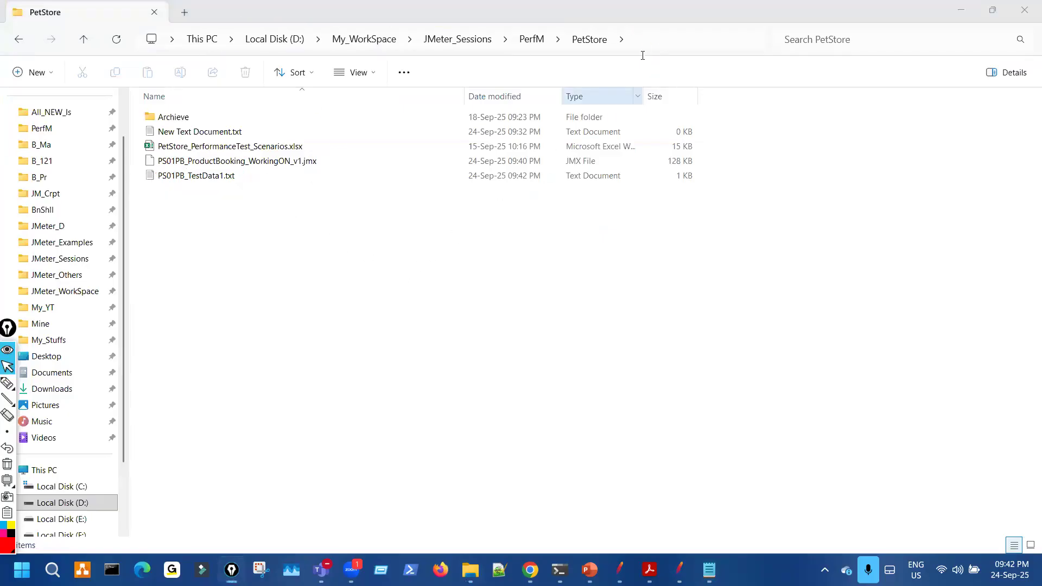
- Copy the full path of PS01PB_TestData1.txt with Copy as path and launch Notepad++
left_click(650, 42)
left_click(225, 216)
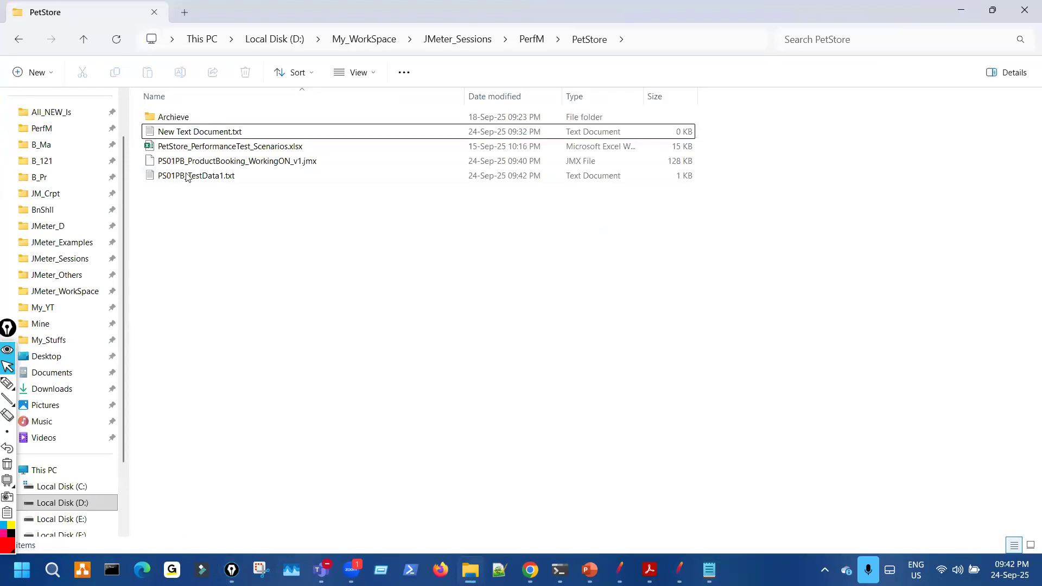
left_click(187, 176)
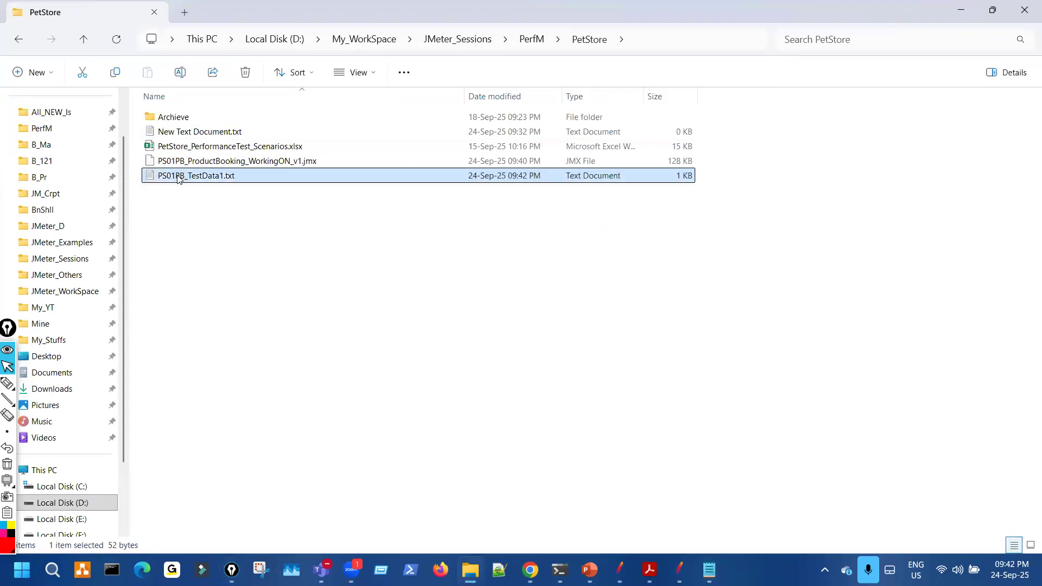
right_click(174, 183)
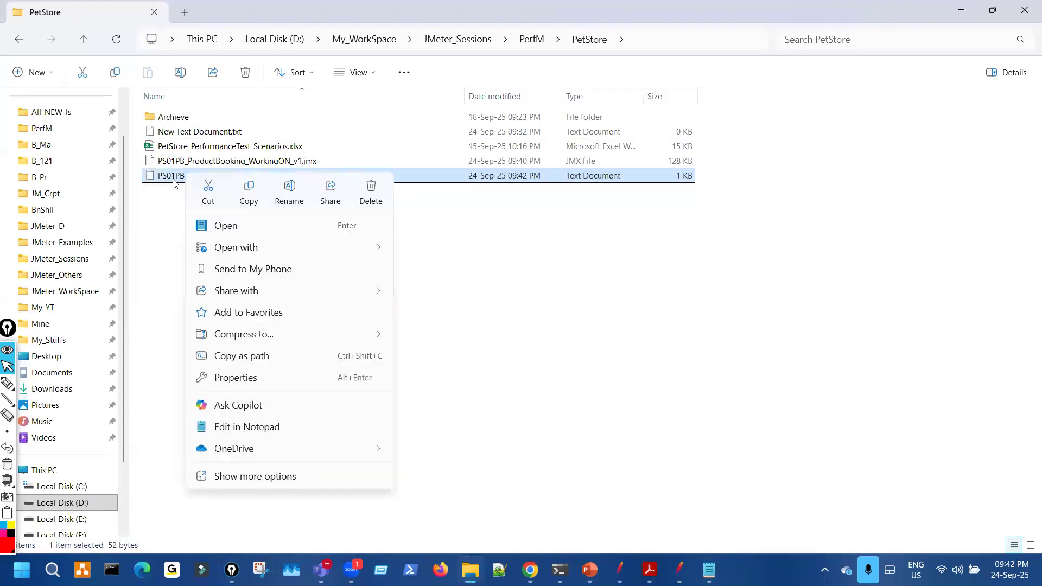
key("Escape")
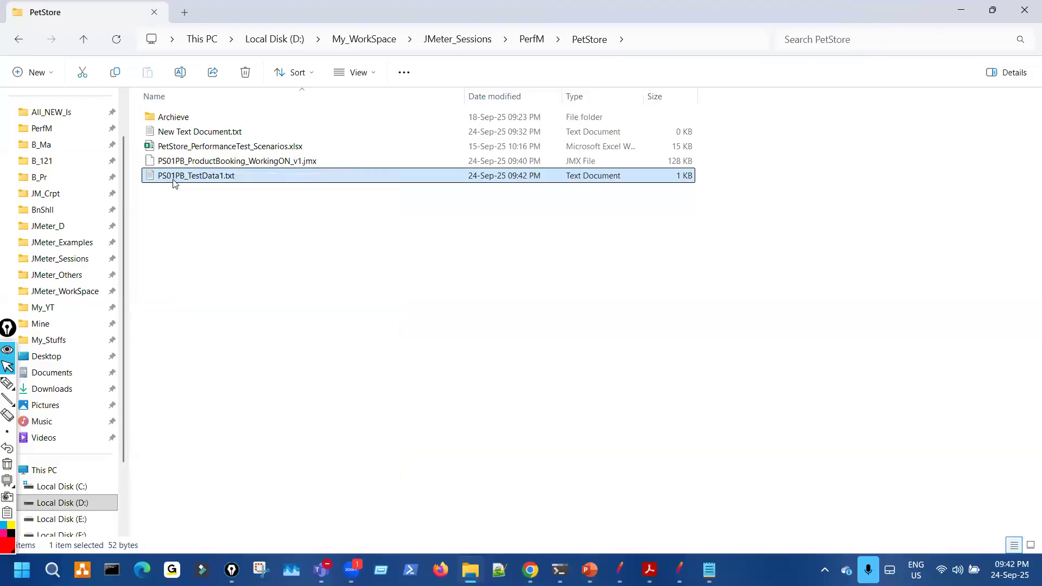
right_click(173, 183)
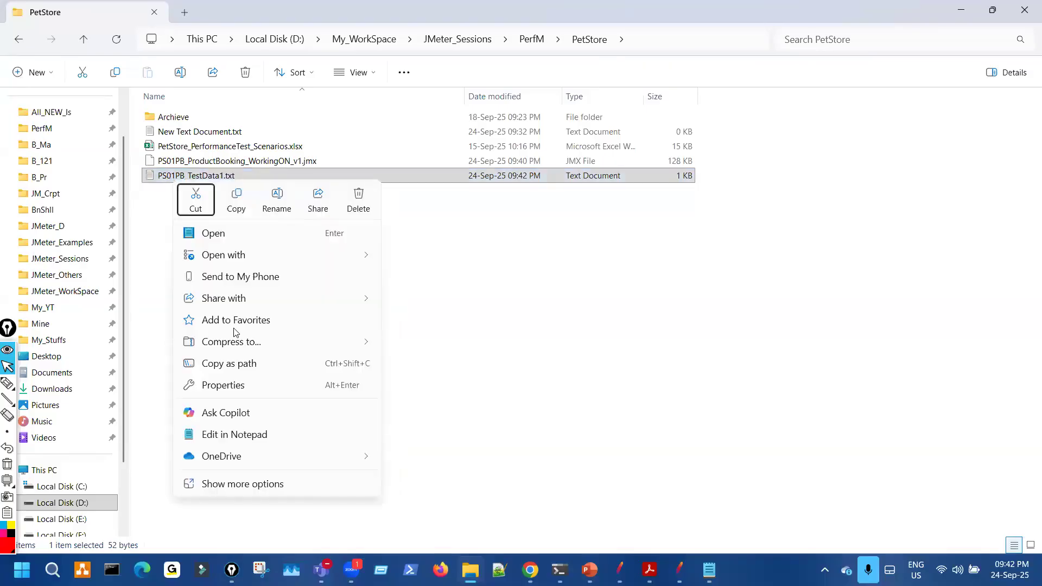
left_click(507, 331)
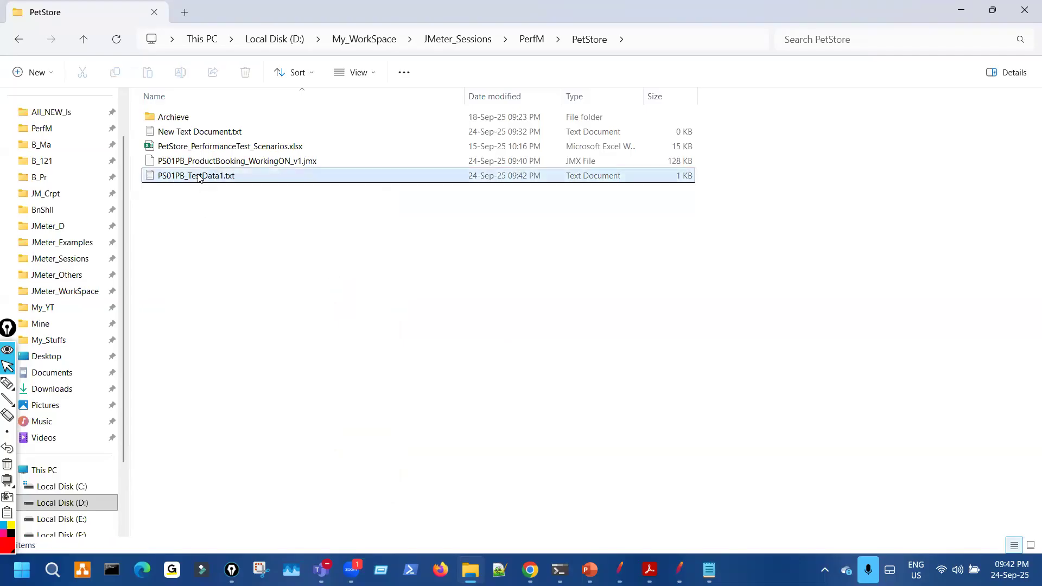
right_click(199, 178)
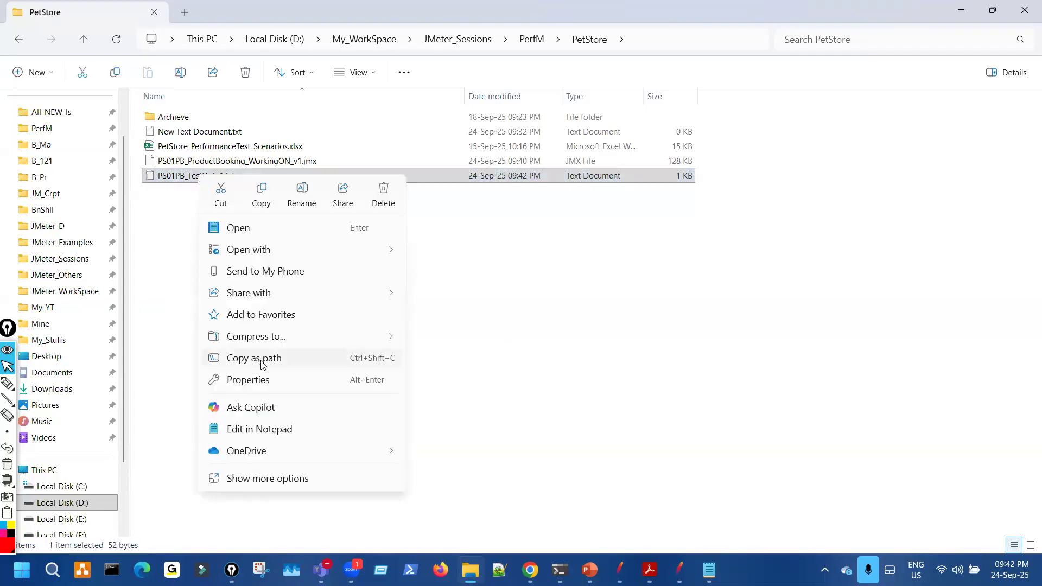
left_click(129, 253)
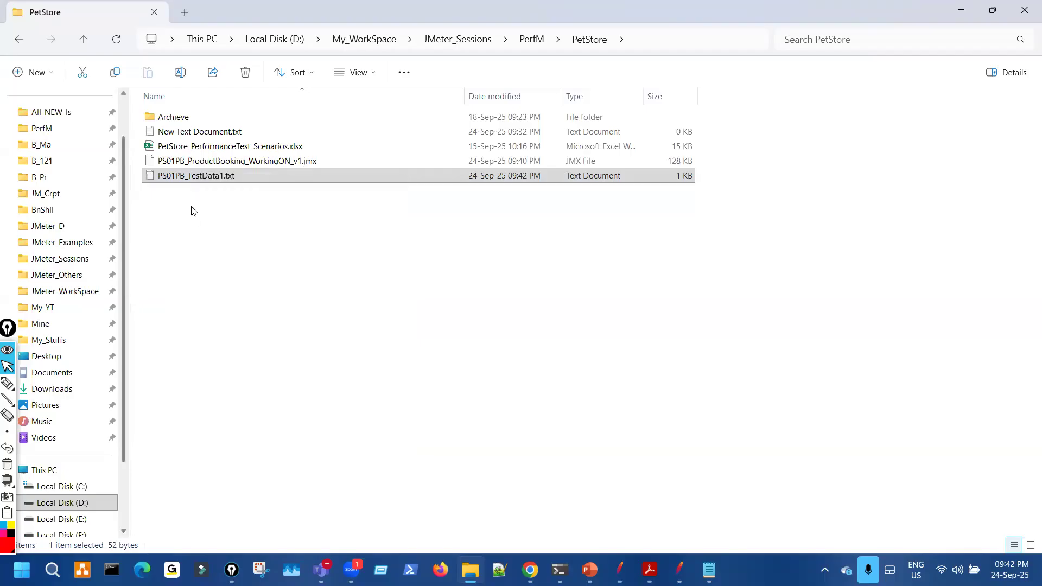
right_click(205, 179)
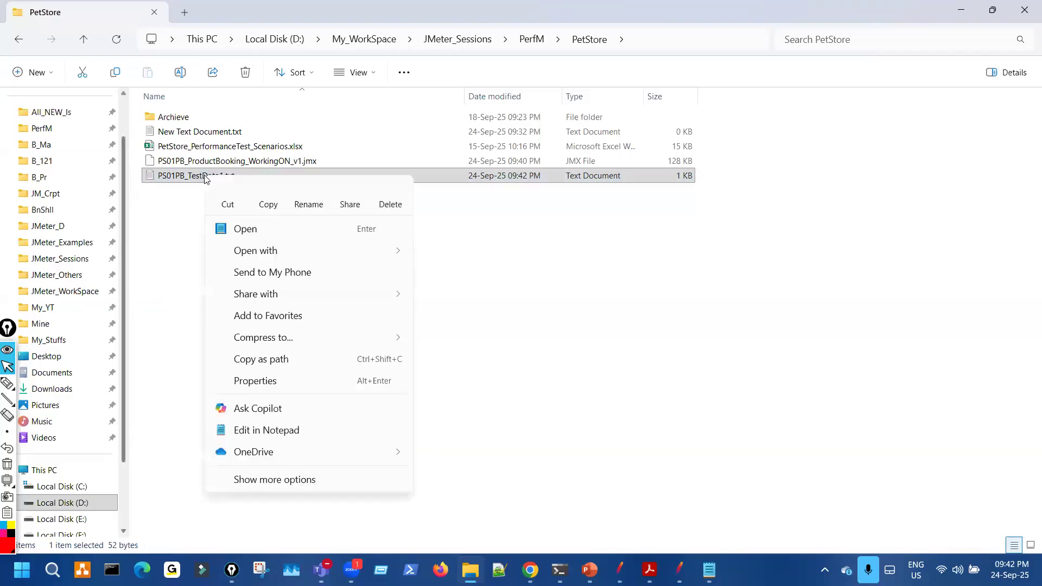
left_click(285, 361)
left_click(498, 569)
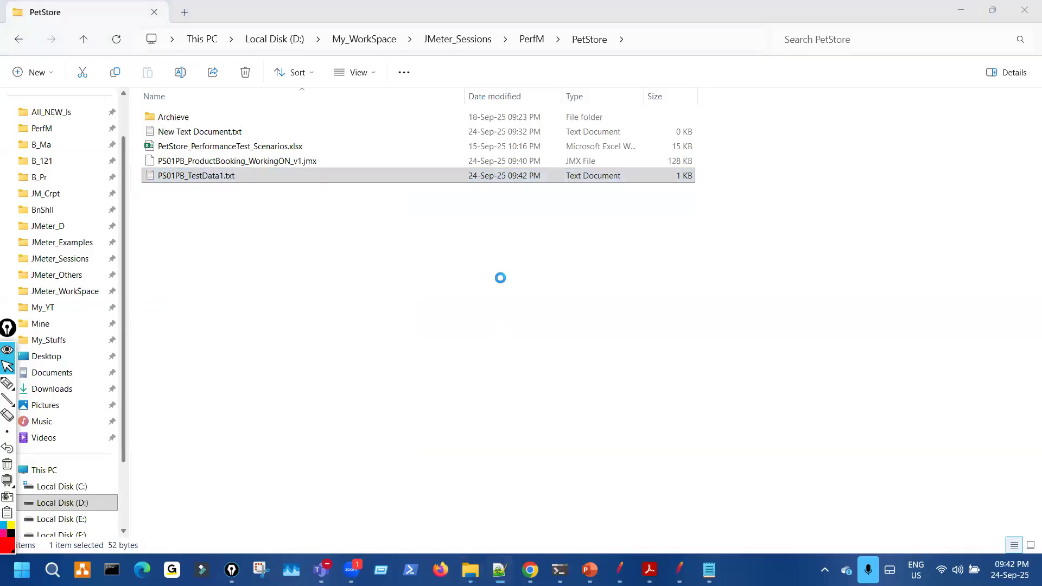
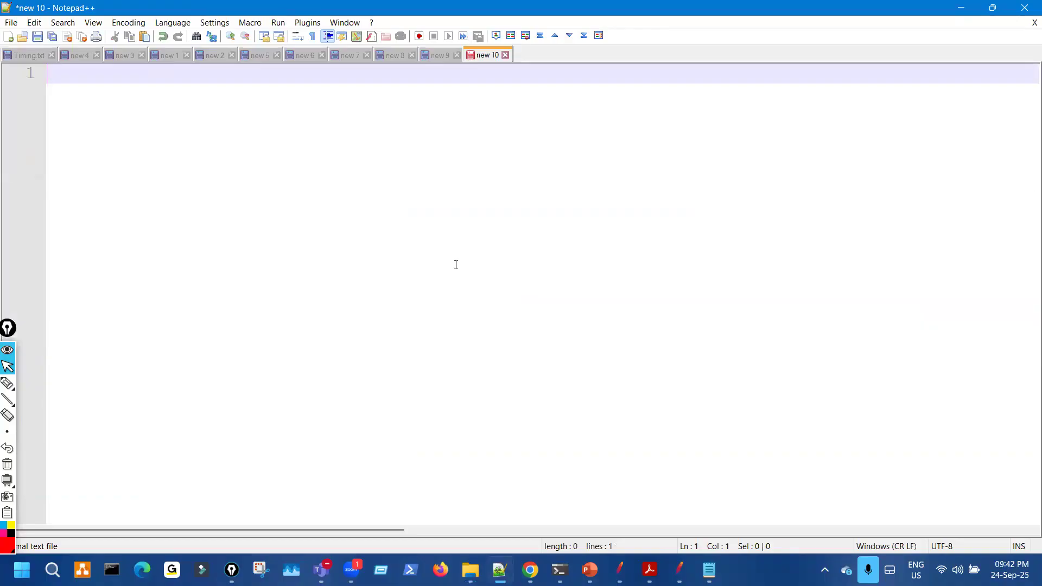
- Paste the quoted PS01PB_TestData1 file path onto a new line in Notepad++
key("Return")
key("Return")
key("Return")
type("\"D:\\My_WorkSpace\\JMeter_Sessions\\PerfM\\PetStore\\PS01PB_TestData1.txt\"")
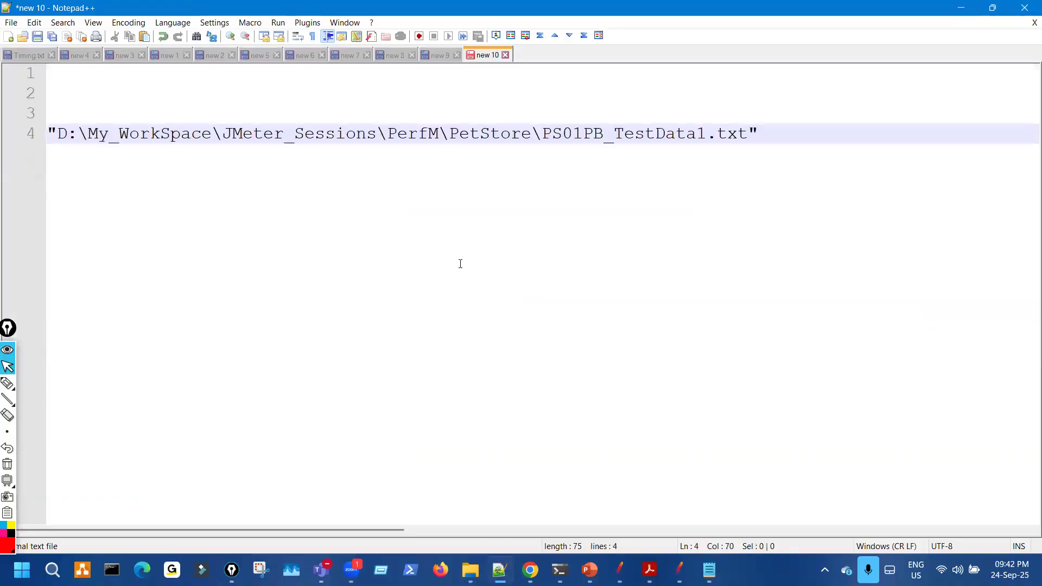
key("ctrl+shift+3")
left_click_drag(56, 156, 724, 168)
mouse_move(62, 144)
left_mouse_down()
mouse_move(419, 163)
mouse_move(542, 152)
mouse_move(539, 124)
left_mouse_up()
left_click_drag(395, 119, 71, 123)
left_click_drag(558, 147, 742, 146)
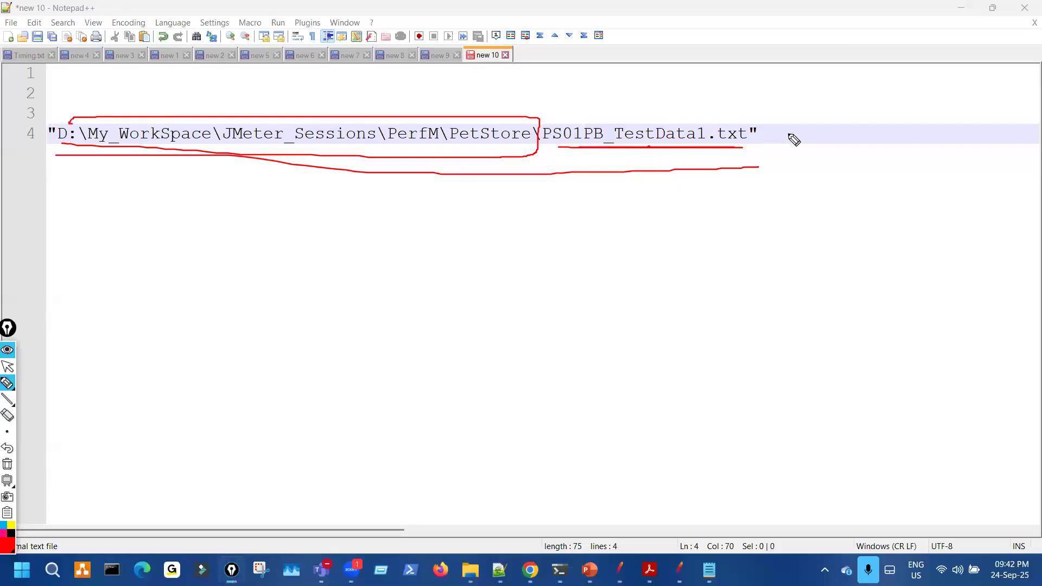
left_click_drag(748, 133, 754, 124)
mouse_move(56, 124)
left_mouse_down()
mouse_move(44, 130)
mouse_move(59, 125)
left_mouse_up()
key("Escape")
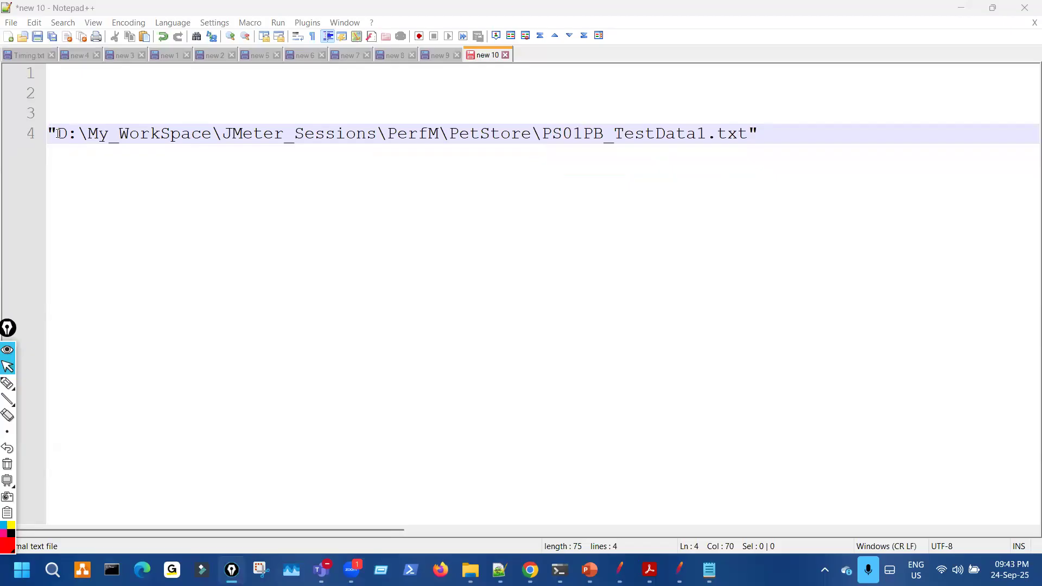
- Strip the quotes from the path, then select and copy it for JMeter
left_click(57, 143)
key("BackSpace")
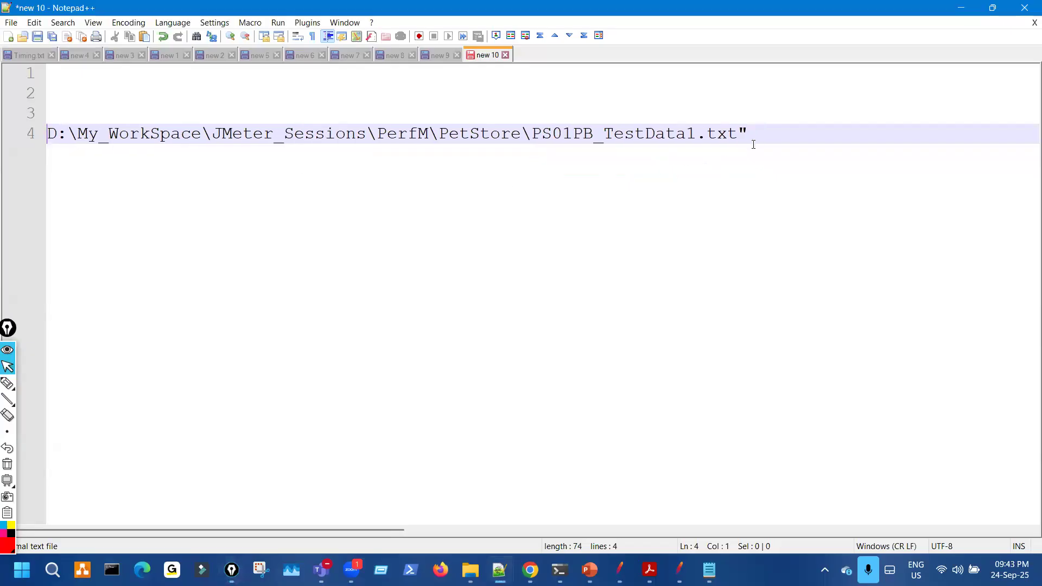
left_click(760, 128)
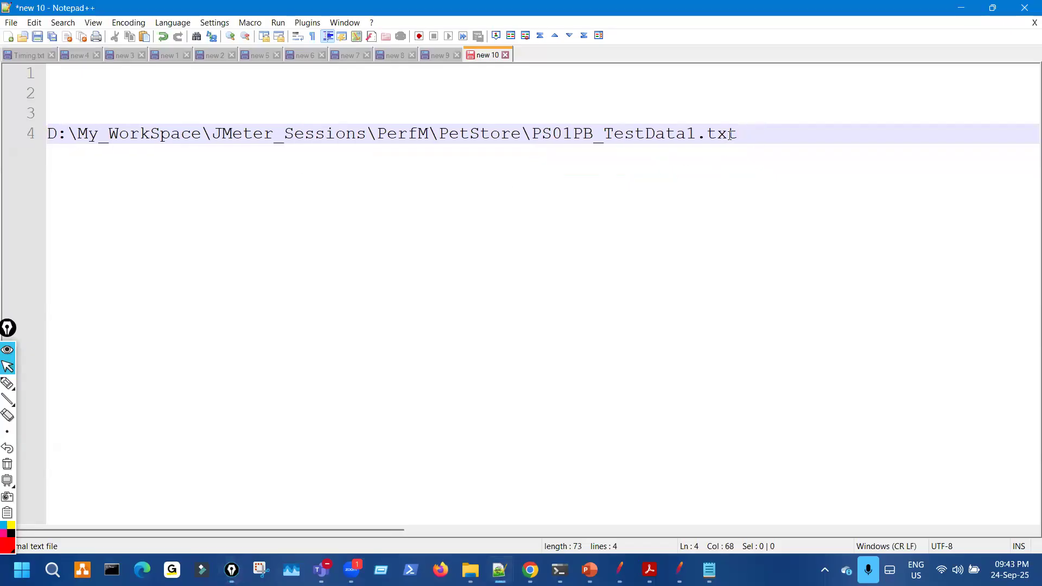
left_click_drag(50, 133, 731, 149)
key("ctrl+c")
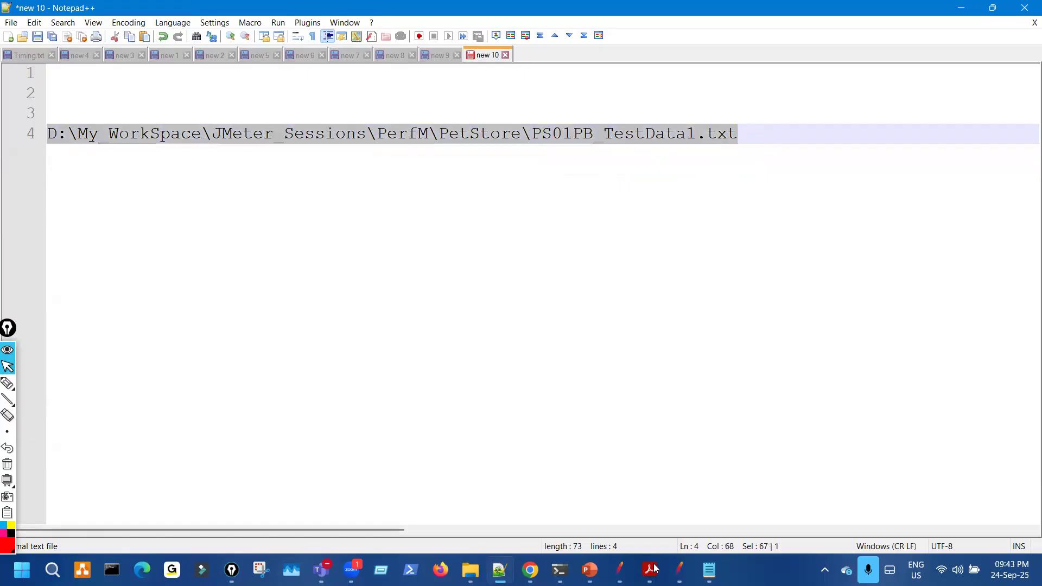
key("alt+Tab")
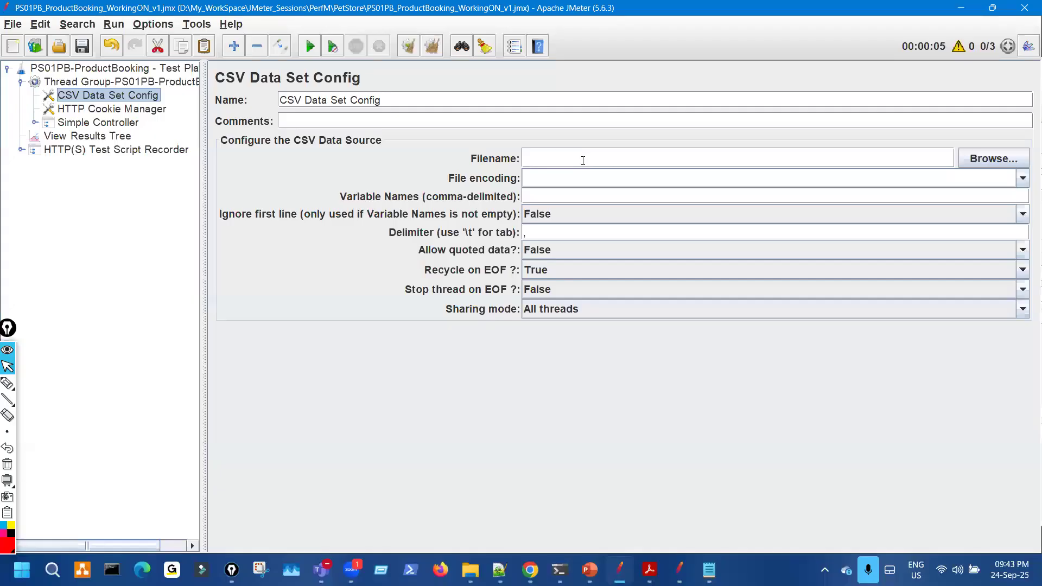
- Paste the copied PS01PB_TestData1.txt path into the CSV Data Set Config Filename field
left_click(583, 160)
key("ctrl+v")
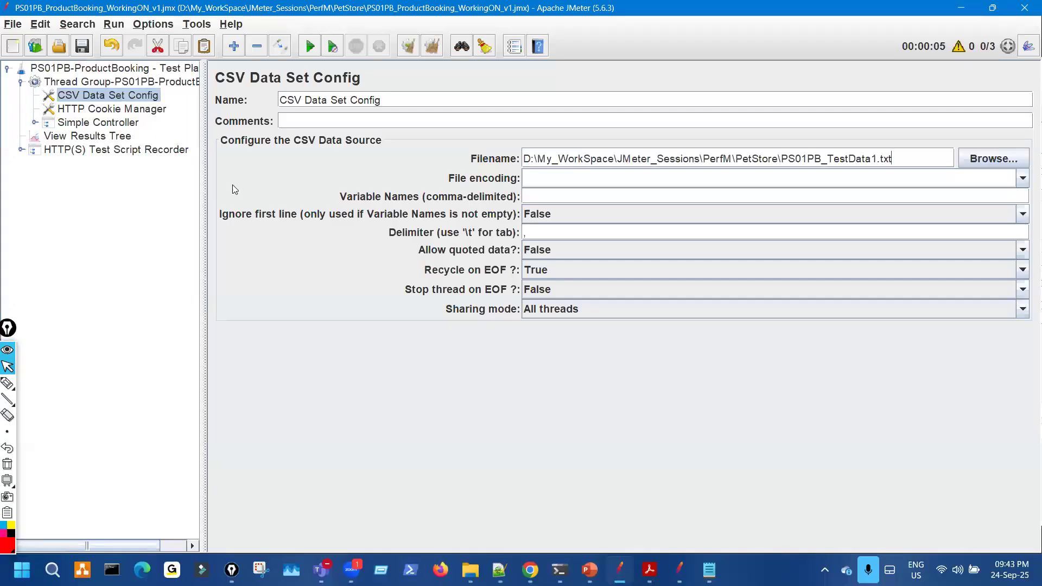
left_click_drag(204, 165, 162, 161)
key("ctrl+shift+3")
left_click_drag(491, 169, 795, 170)
left_click_drag(267, 101, 328, 93)
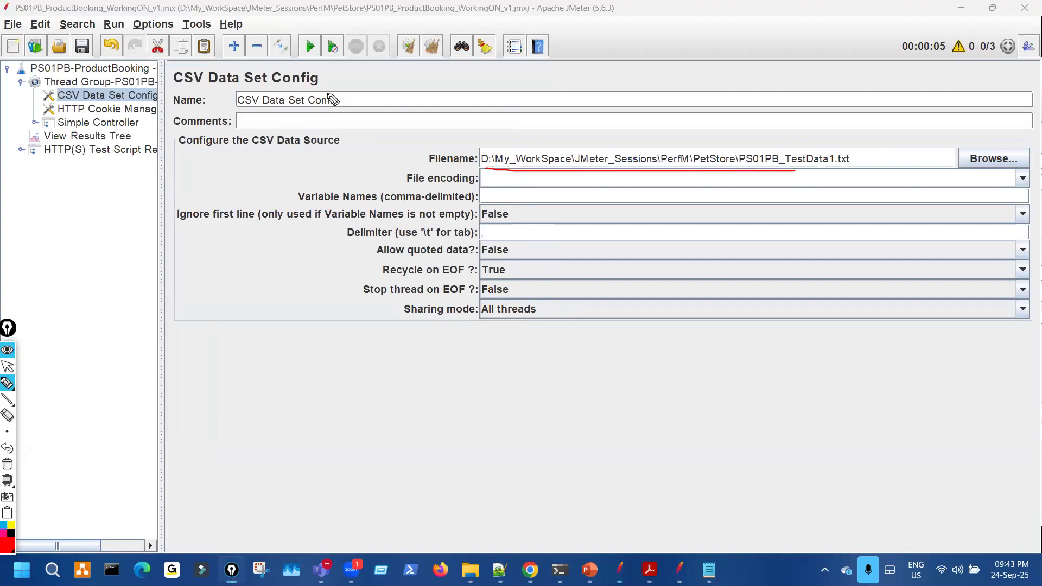
key("ctrl+shift+7")
key("ctrl+shift+2")
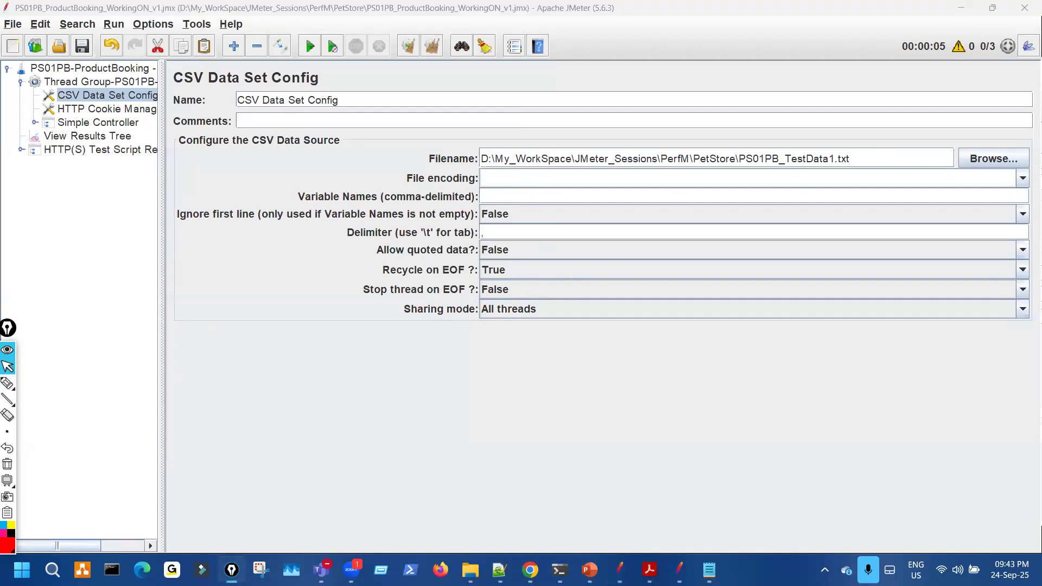
- Bring the PS01PB_TestData1.txt test data in Notepad alongside JMeter and review its rows
key("alt+Tab")
left_click_drag(882, 87, 925, 215)
key("ctrl+shift+3")
left_click_drag(803, 148, 796, 158)
left_click_drag(722, 251, 702, 252)
left_click_drag(664, 285, 668, 281)
mouse_move(703, 225)
left_mouse_down()
mouse_move(767, 210)
mouse_move(714, 198)
mouse_move(757, 144)
mouse_move(737, 162)
left_mouse_up()
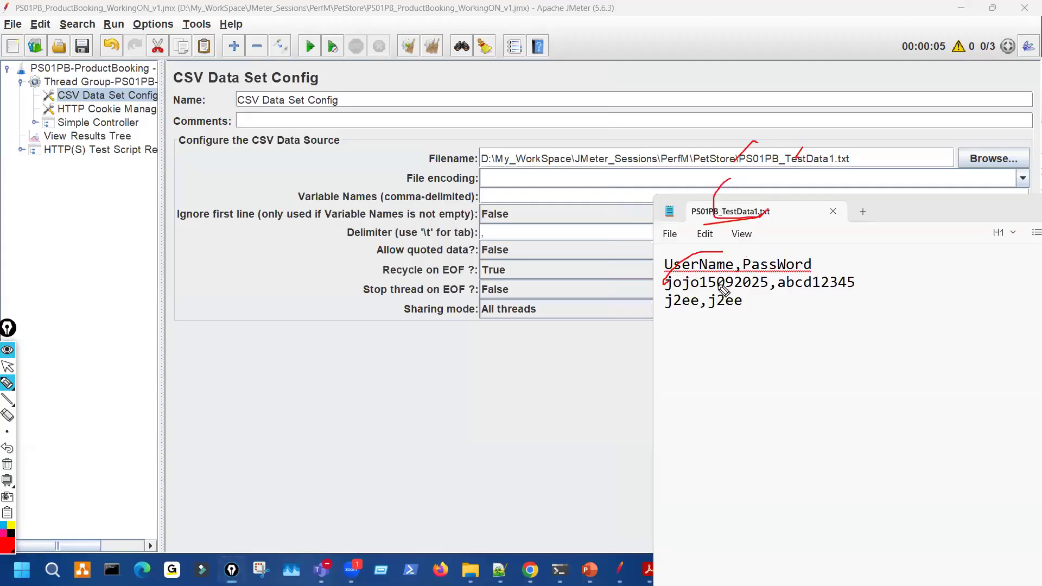
left_click_drag(716, 296, 730, 306)
left_click_drag(747, 254, 778, 248)
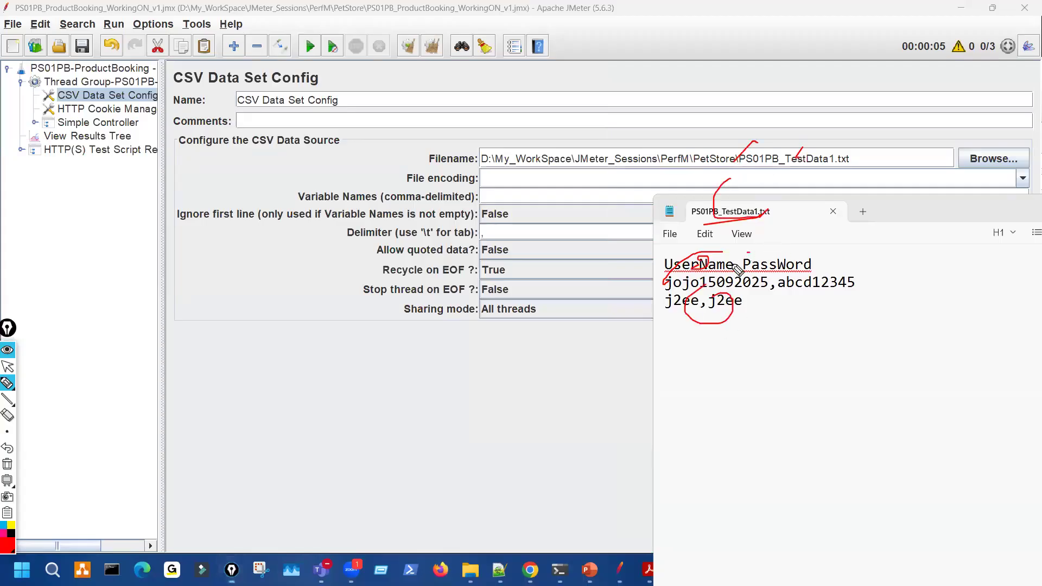
key("Escape")
- Expand the Simple Controller, collapse PS03_SignIn, and review the PS04_Login1 request settings
left_click(33, 124)
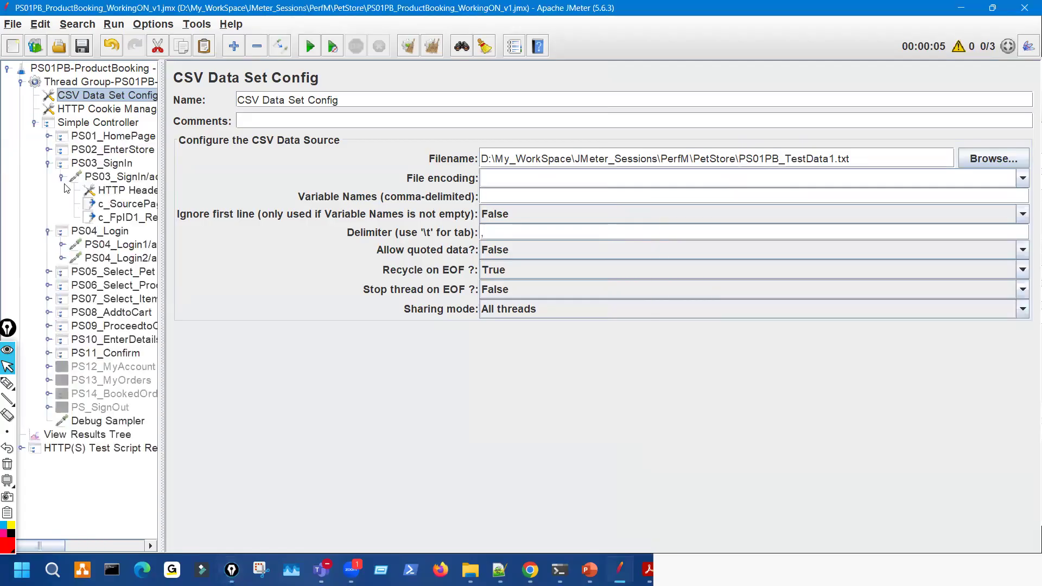
left_click(49, 164)
left_click(141, 192)
key("ctrl+shift+3")
left_click_drag(434, 329, 488, 335)
key("ctrl+shift+7")
key("ctrl+shift+1")
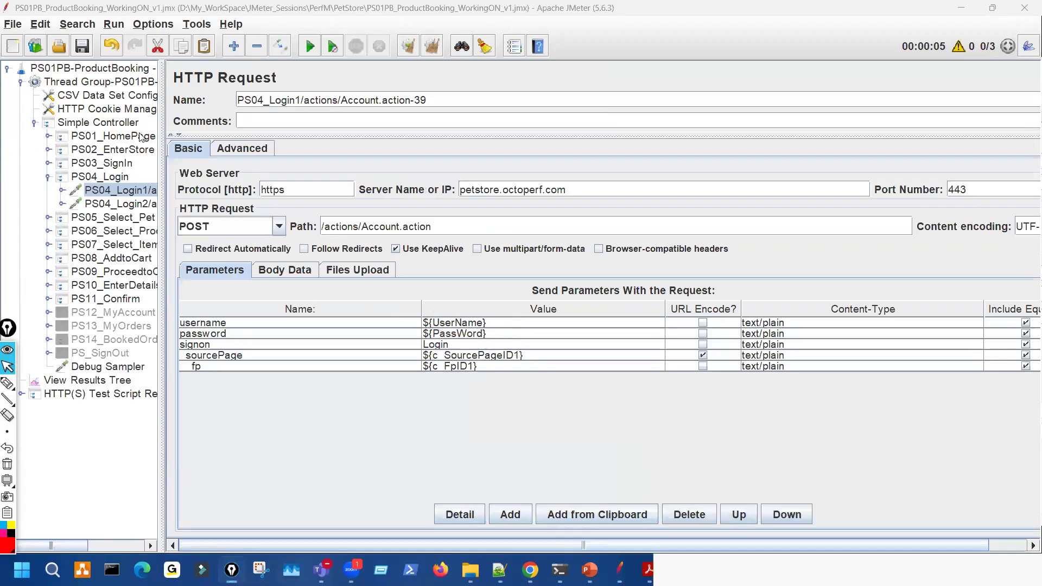
- Recheck the CSV Data Set Config against the enlarged test data window, then open View Results Tree
left_click(137, 98)
key("ctrl+shift+3")
left_click_drag(521, 208, 489, 306)
key("ctrl+shift+7")
key("ctrl+shift+1")
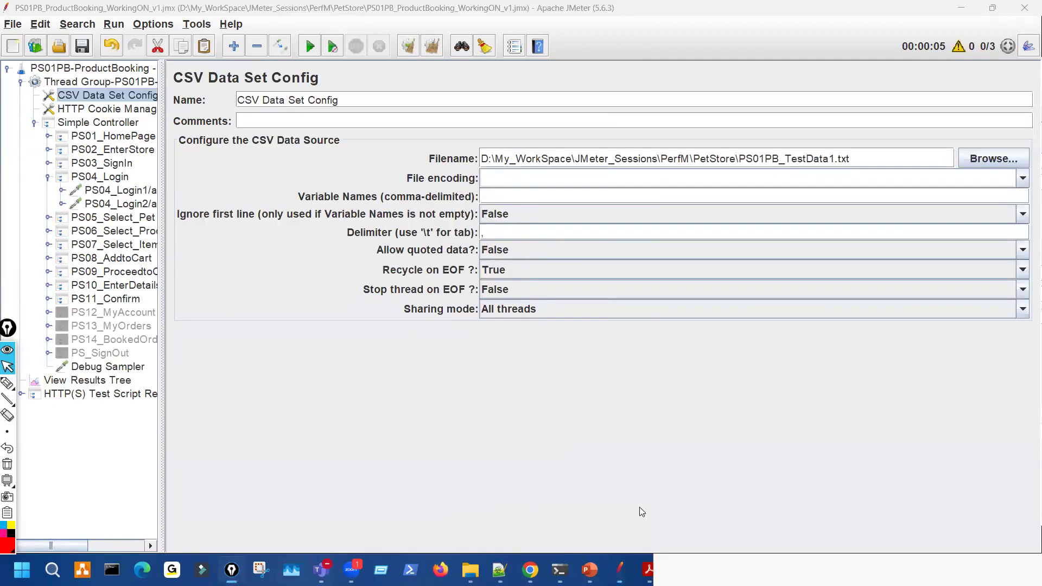
key("alt+Tab")
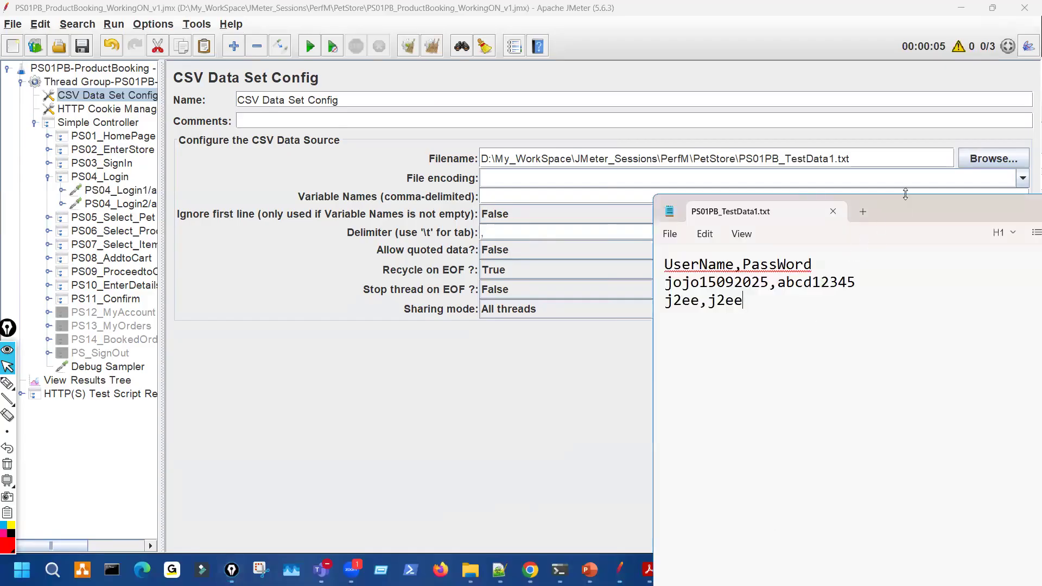
left_click_drag(905, 196, 819, 134)
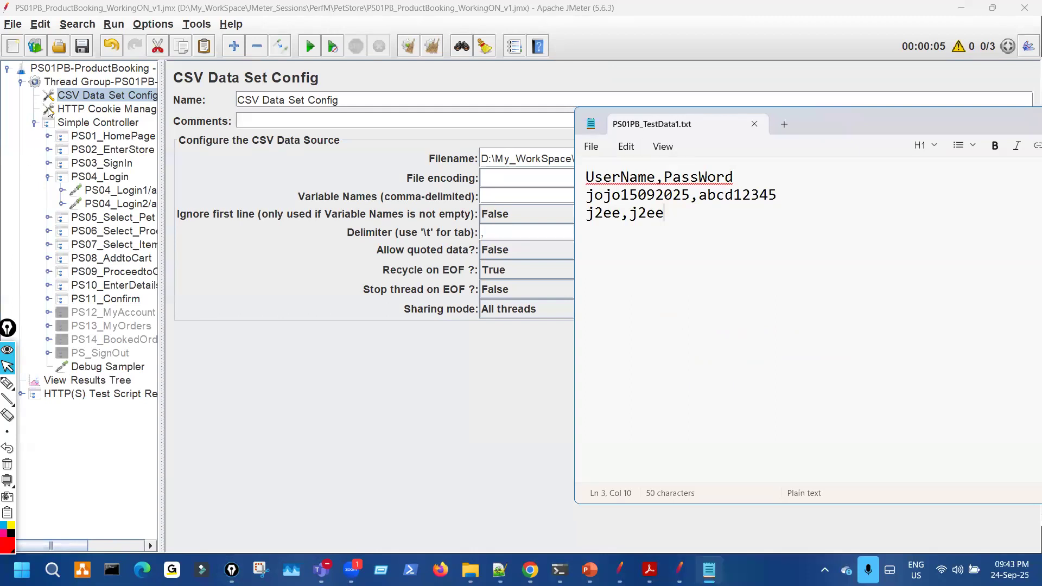
left_click(49, 437)
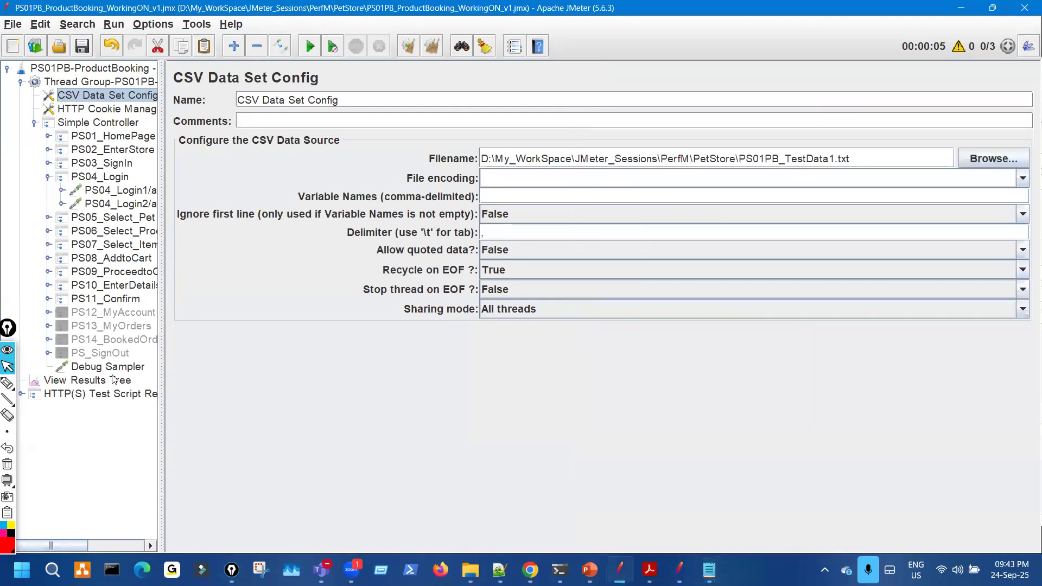
left_click(90, 381)
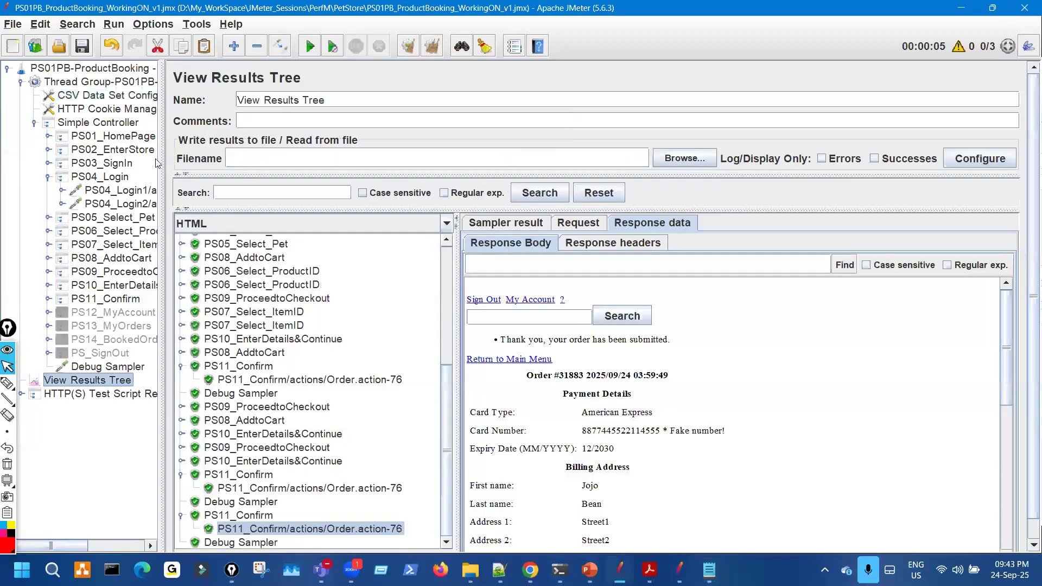
- Check the Thread Group thread count, clear old results, and start a test run
left_click(130, 83)
double_click(333, 210)
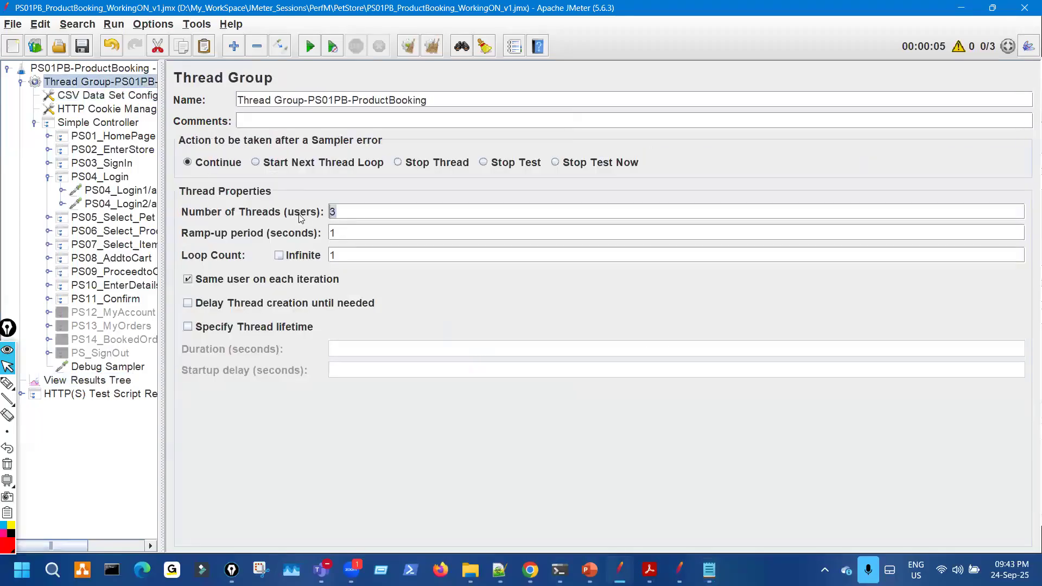
left_click(125, 380)
left_click(409, 48)
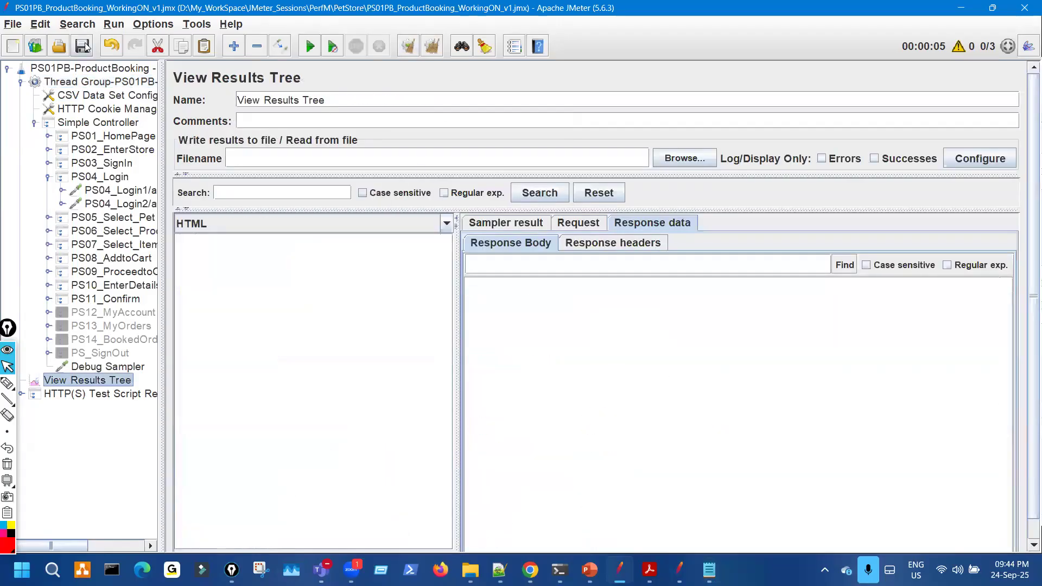
left_click(310, 46)
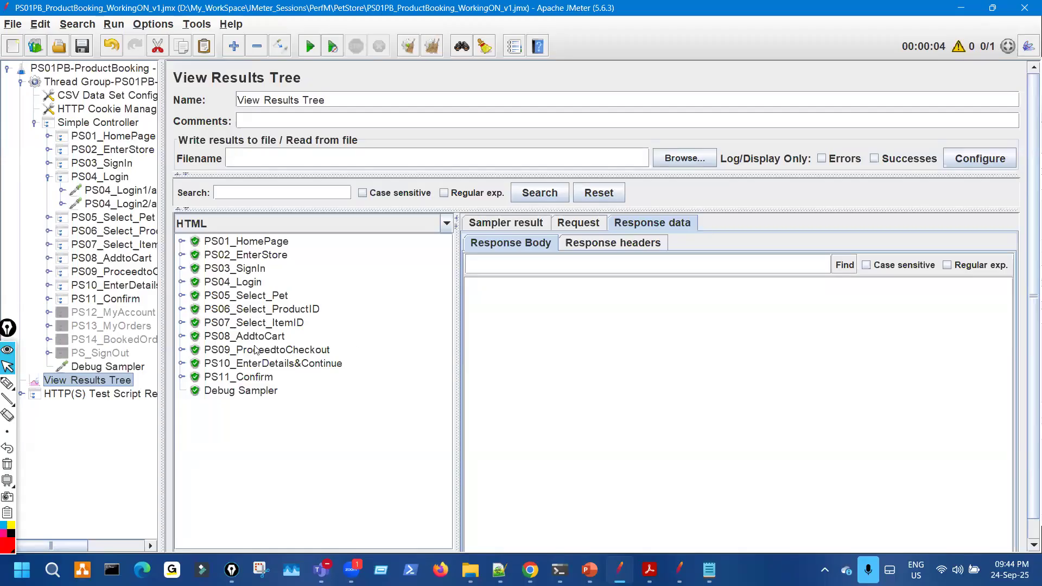
- Inspect the PS04_Login1 request's POST data, highlighting the username and password values
left_click_drag(120, 185, 118, 184)
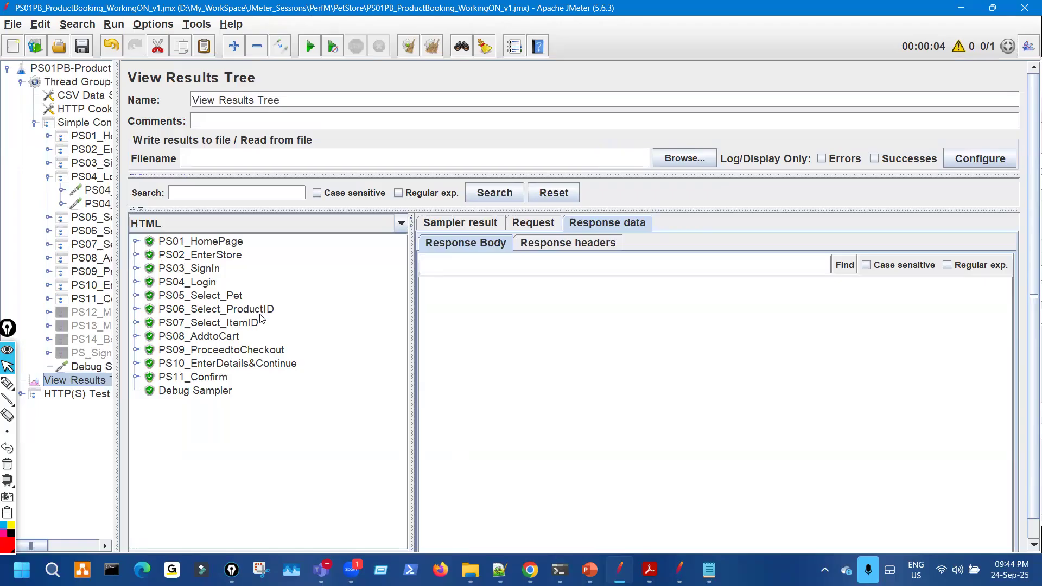
left_click(137, 282)
left_click(323, 299)
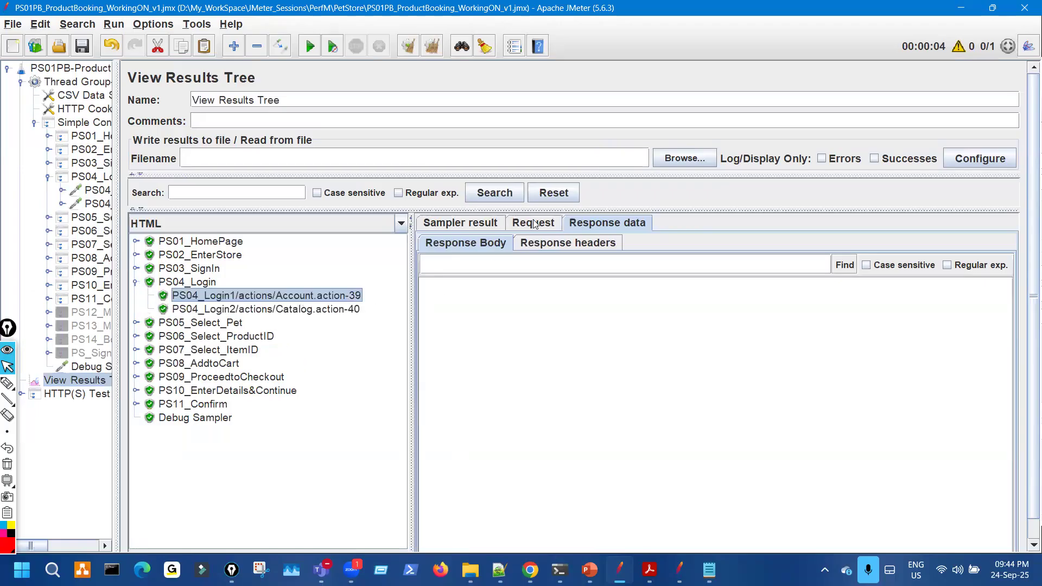
left_click(535, 224)
left_click_drag(337, 291, 337, 293)
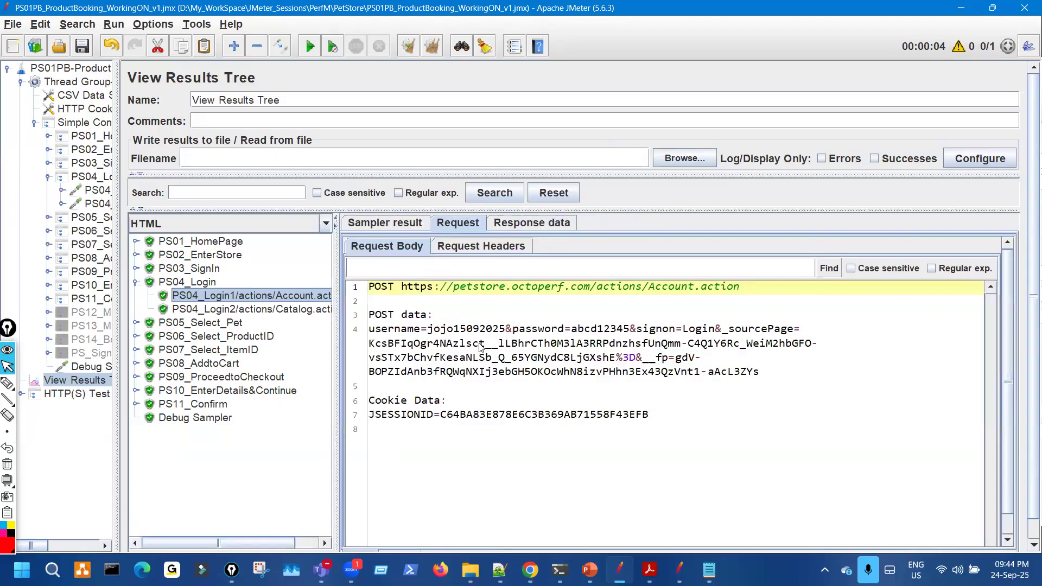
left_click_drag(436, 331, 506, 331)
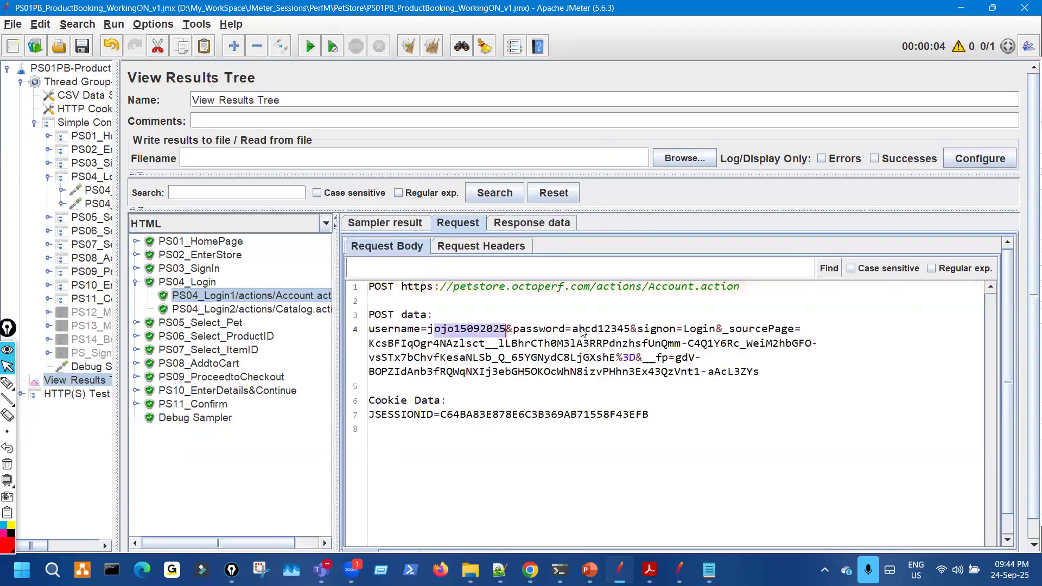
left_click_drag(573, 330, 629, 331)
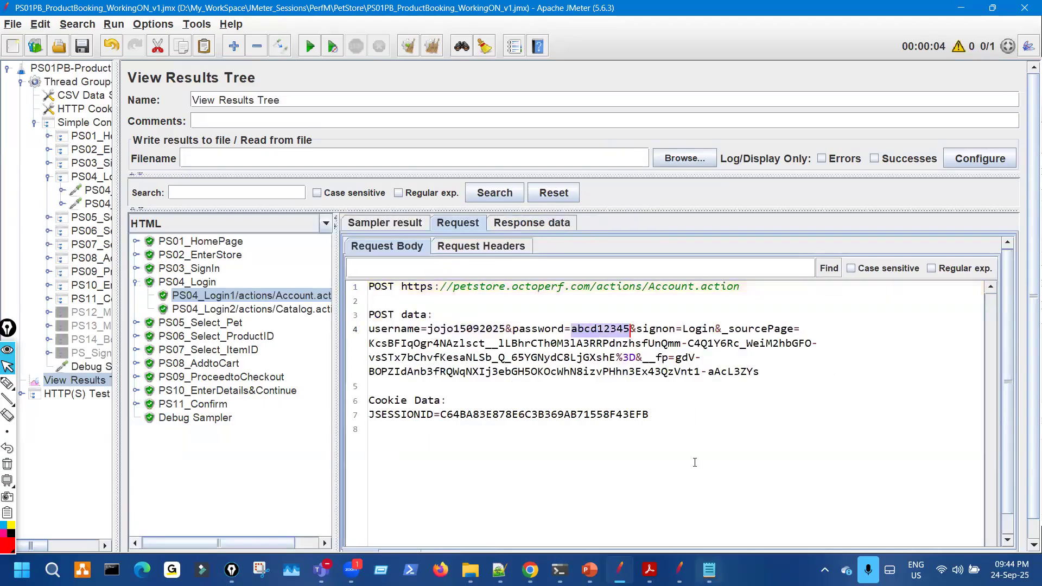
- Compare the posted credentials with the first row of the test data file
left_click(709, 570)
left_click_drag(817, 123, 950, 182)
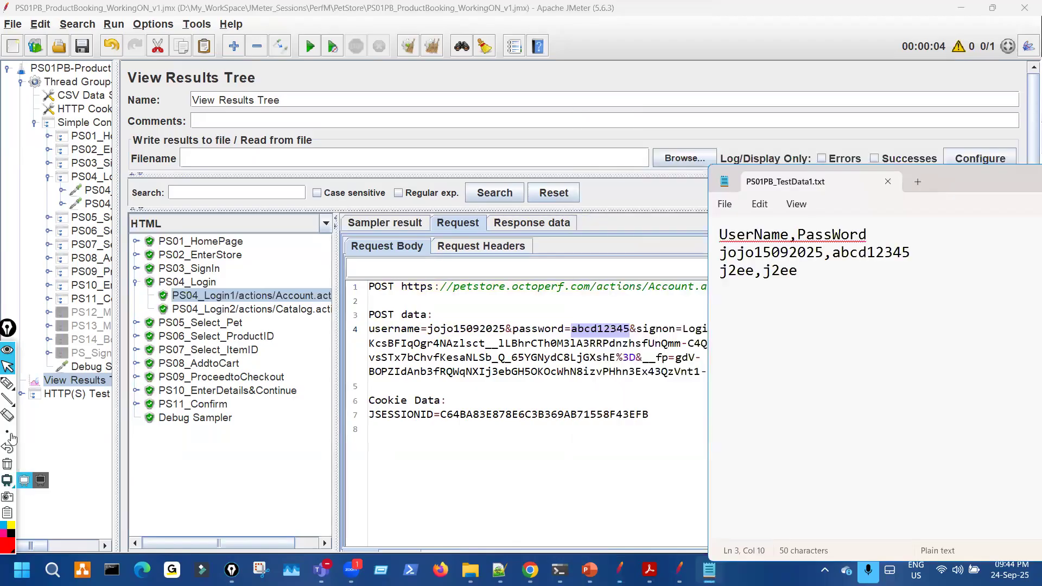
left_click_drag(446, 338, 487, 338)
left_click_drag(586, 339, 618, 334)
left_click_drag(756, 259, 854, 259)
key("ctrl+shift+7")
key("ctrl+shift+2")
- Select order number 31891 in the PS11_Confirm response
left_click(136, 405)
left_click(250, 418)
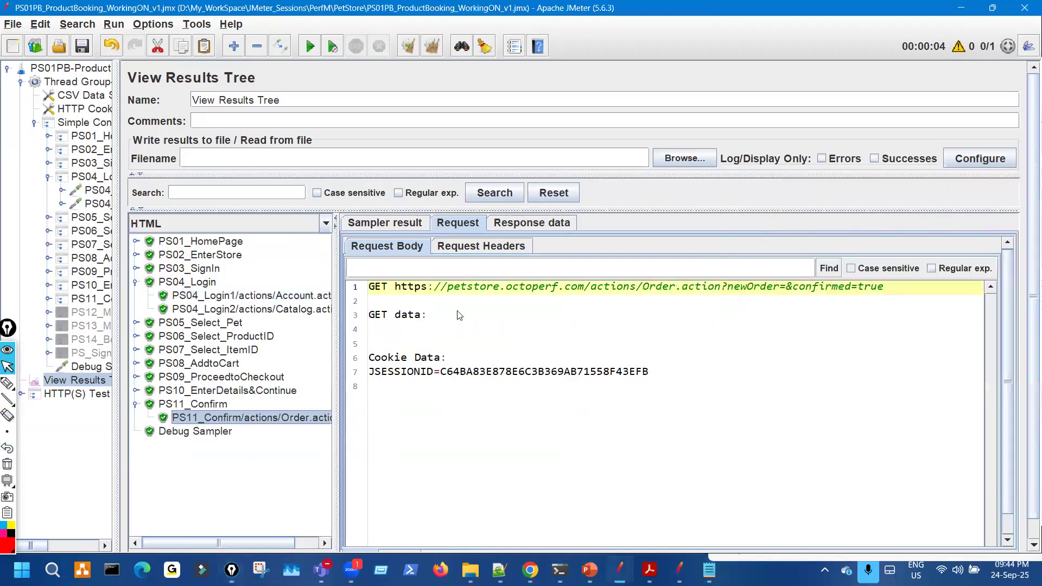
left_click(533, 224)
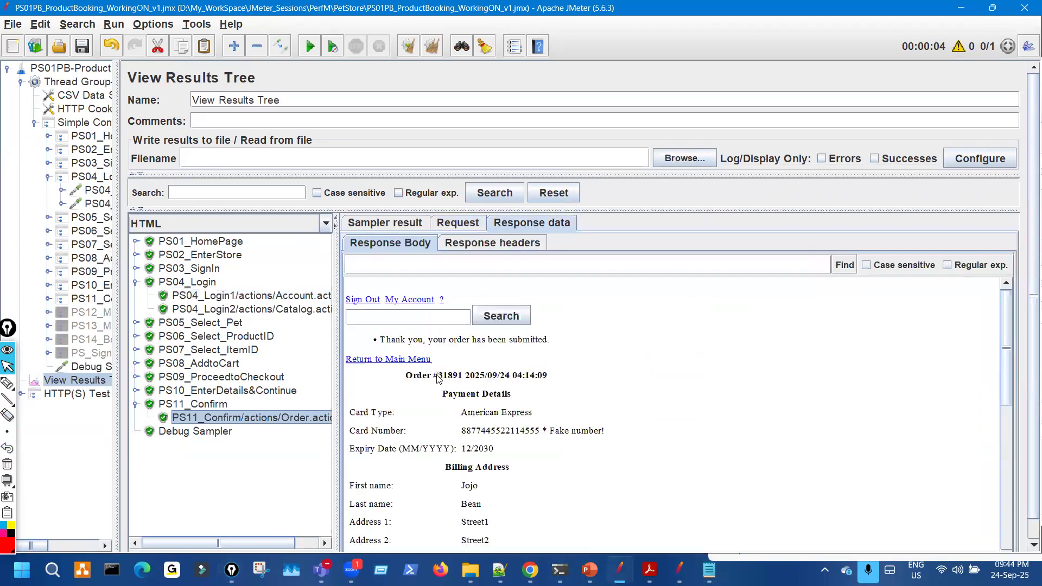
double_click(460, 378)
left_click_drag(460, 378, 464, 378)
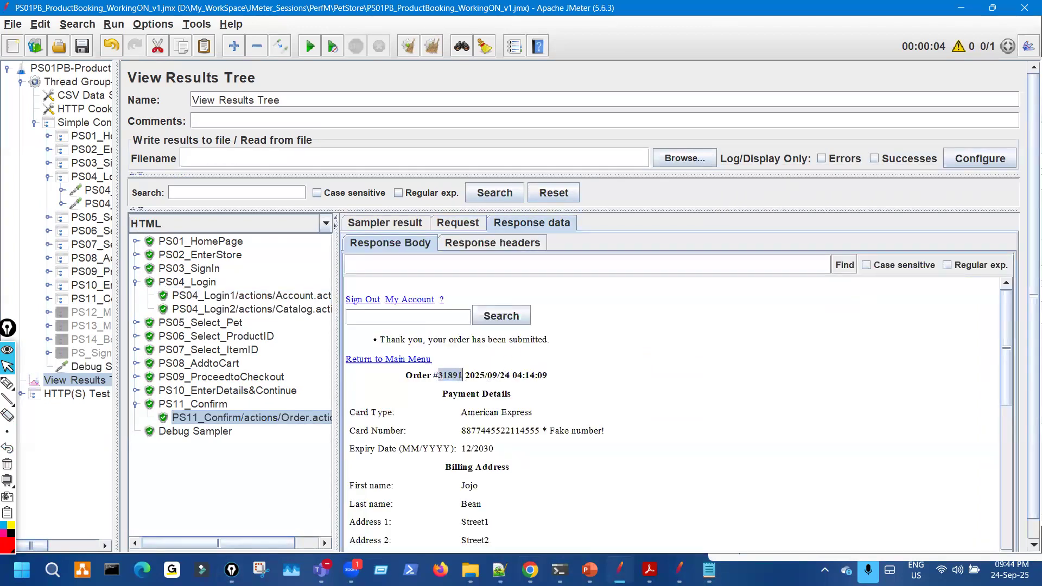
key("alt+Tab")
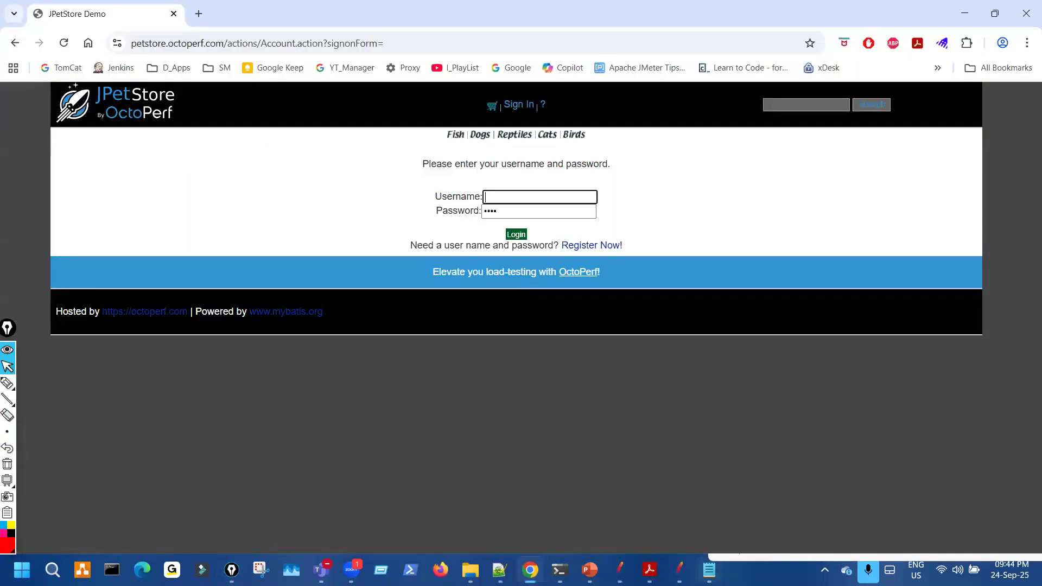
- Sign in to JPetStore with the first test user's username and password from the data file
key("alt+Tab")
left_click_drag(723, 256, 824, 258)
key("ctrl+c")
left_click(549, 198)
key("ctrl+v")
key("alt+Tab")
left_click_drag(833, 255, 915, 255)
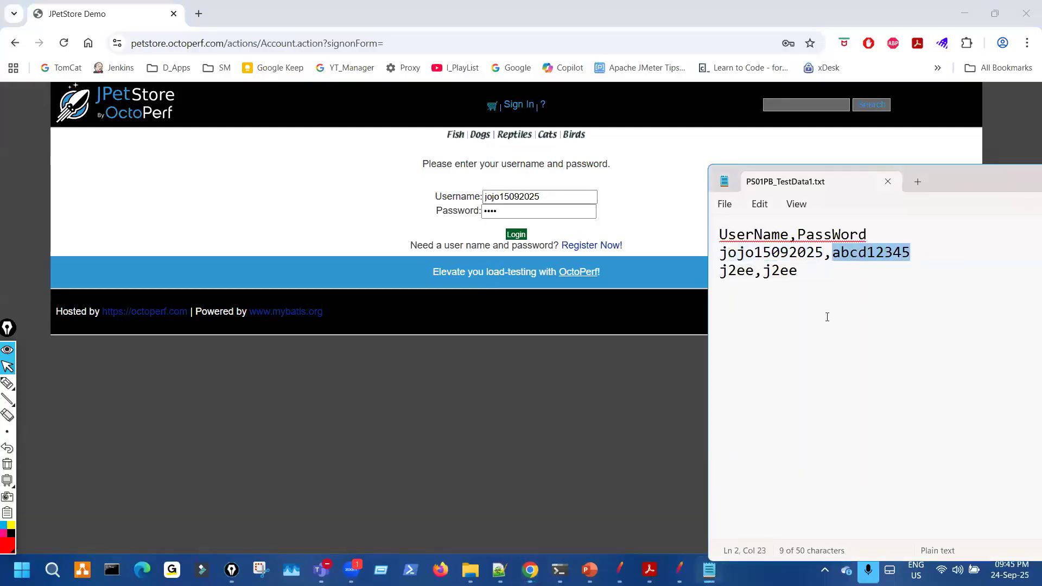
double_click(537, 212)
key("ctrl+v")
left_click(516, 235)
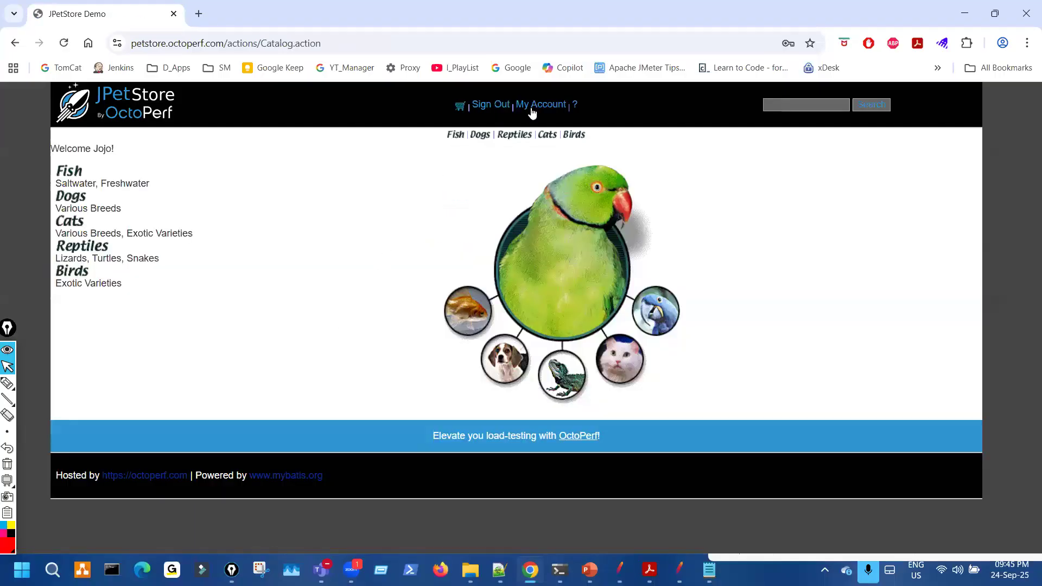
- Open the account's order list and confirm order 31891 matches JMeter's confirmation
left_click(536, 112)
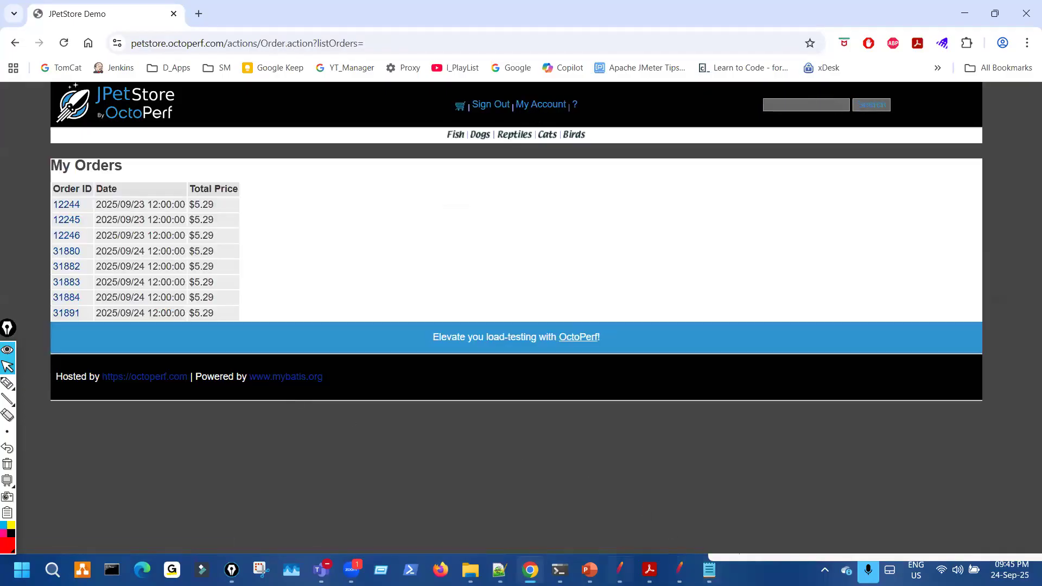
left_click(620, 568)
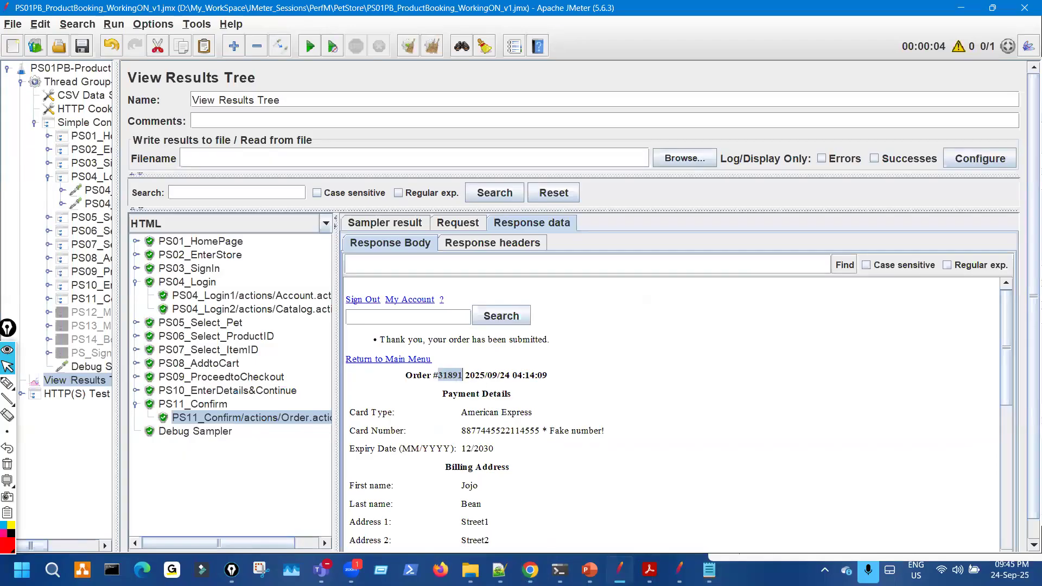
left_click(530, 569)
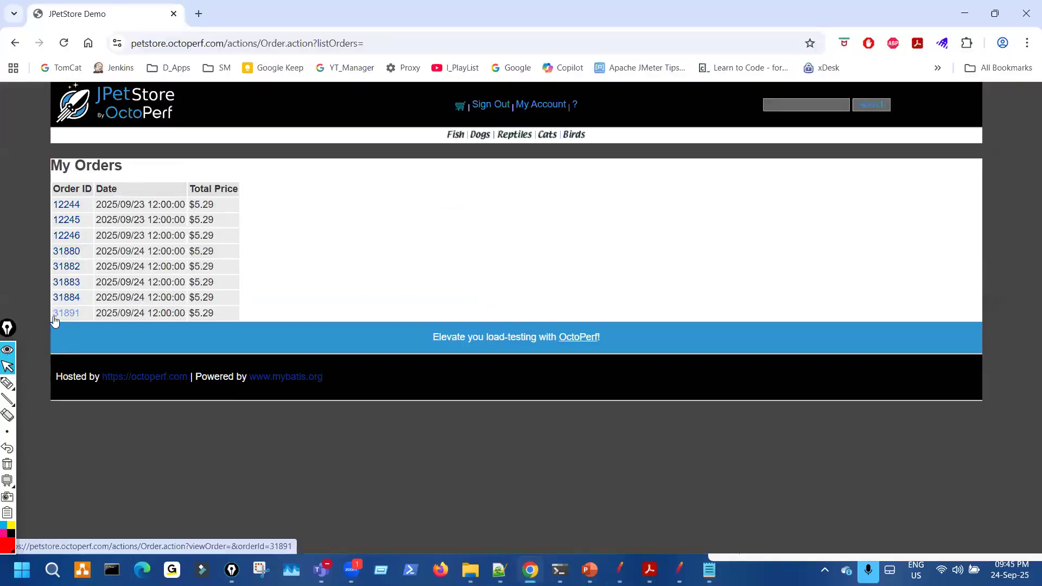
left_click_drag(51, 314, 87, 315)
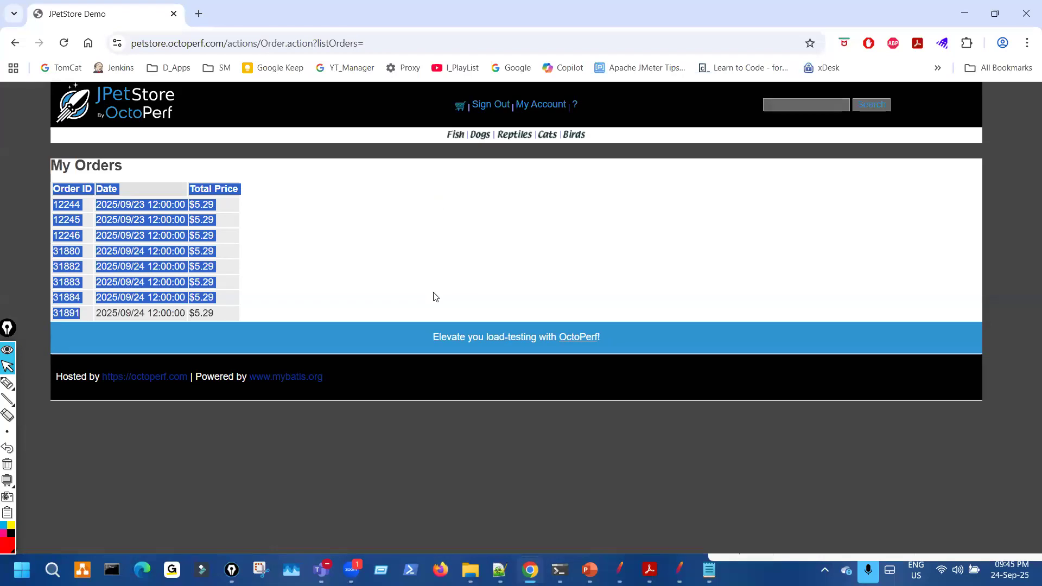
left_click(411, 280)
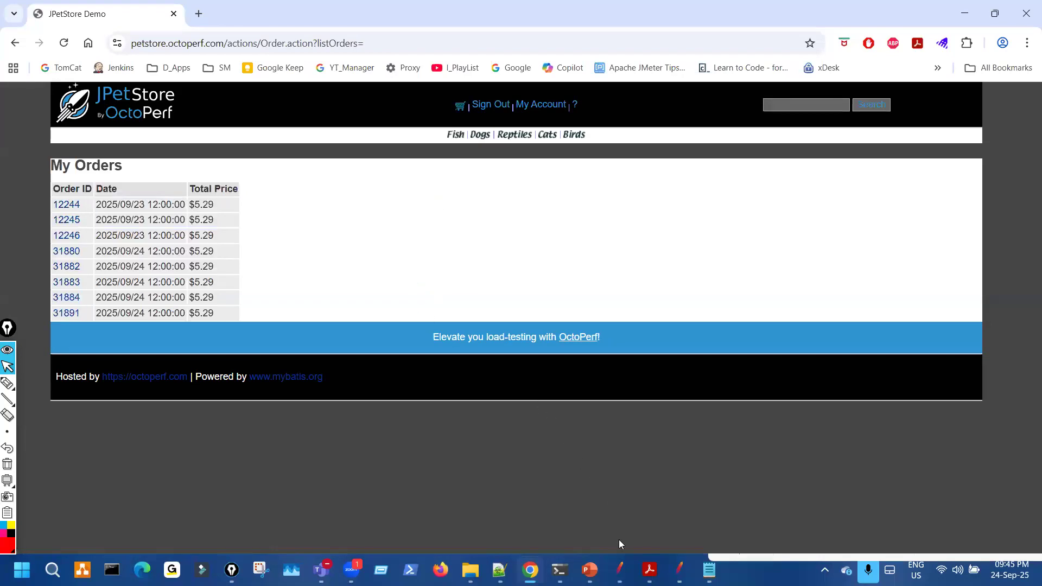
- Select the Thread Group and place the cursor in Number of Threads (users)
key("alt+Tab")
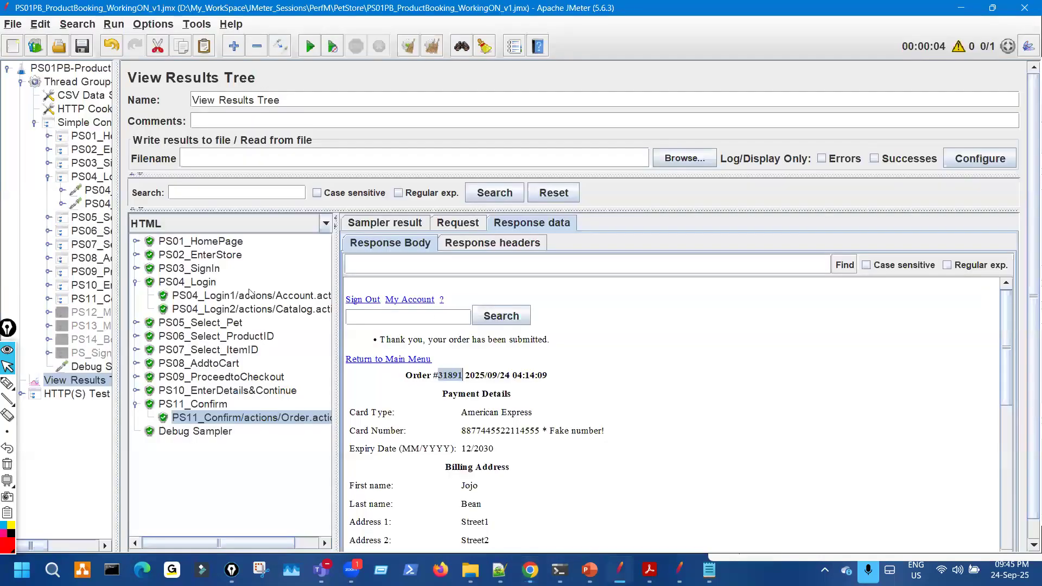
left_click(709, 568)
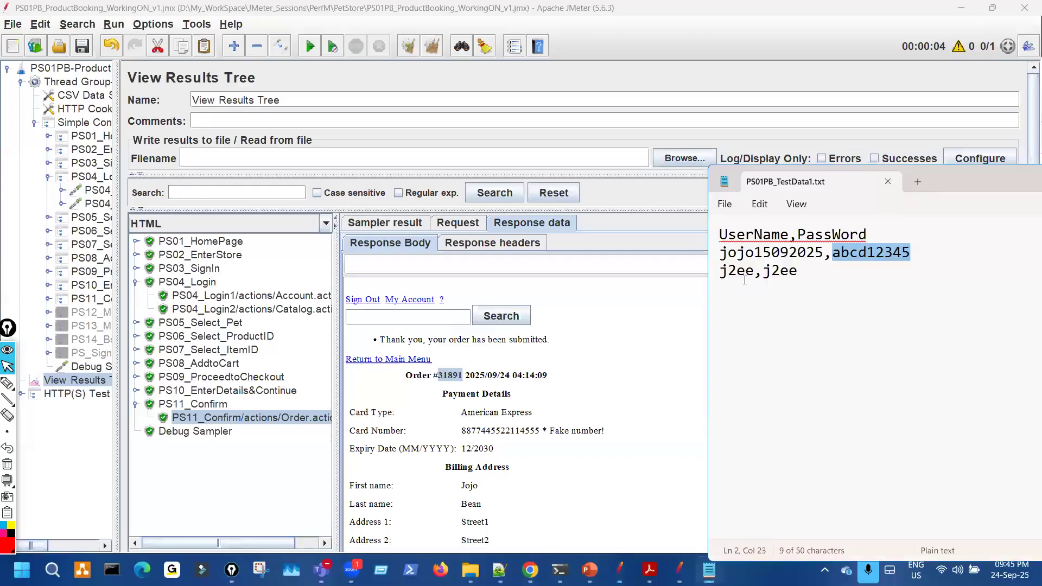
left_click(98, 84)
left_click(289, 211)
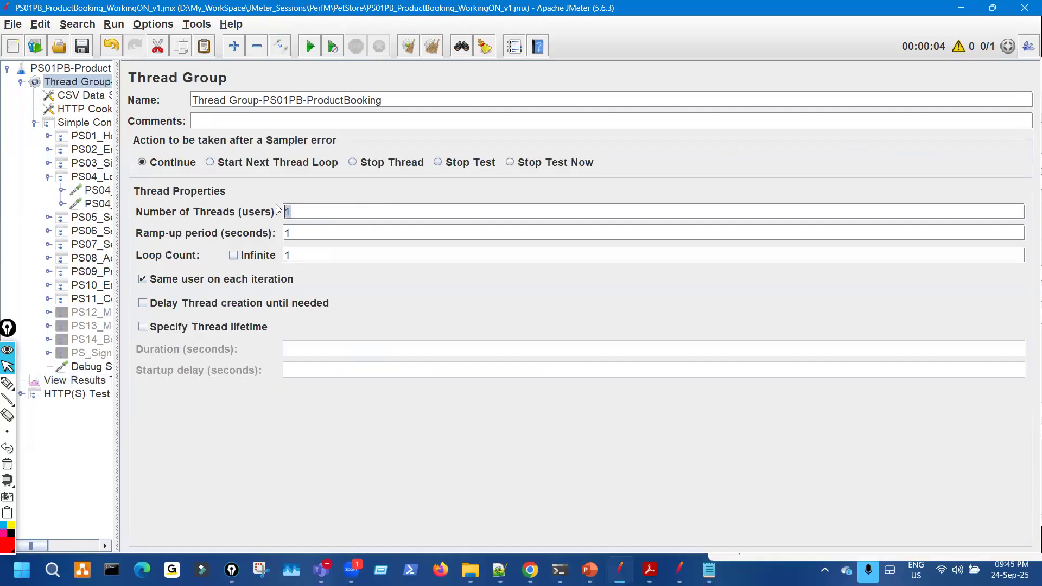
- Enter 2 threads, save the plan, and run it from a cleared View Results Tree
type("2")
left_click(76, 50)
left_click(95, 380)
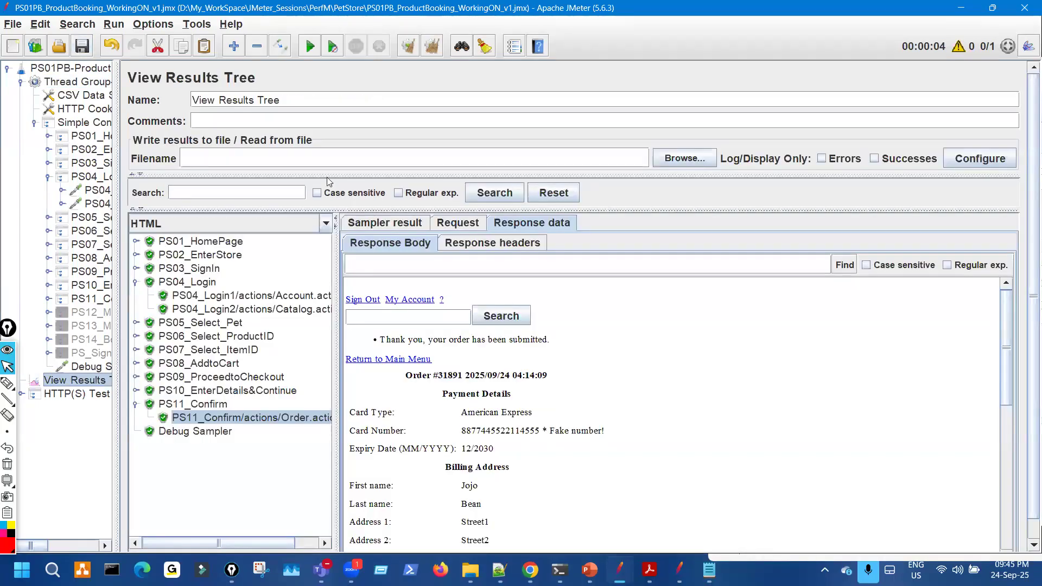
left_click(409, 47)
left_click(304, 48)
left_click_drag(333, 283, 428, 285)
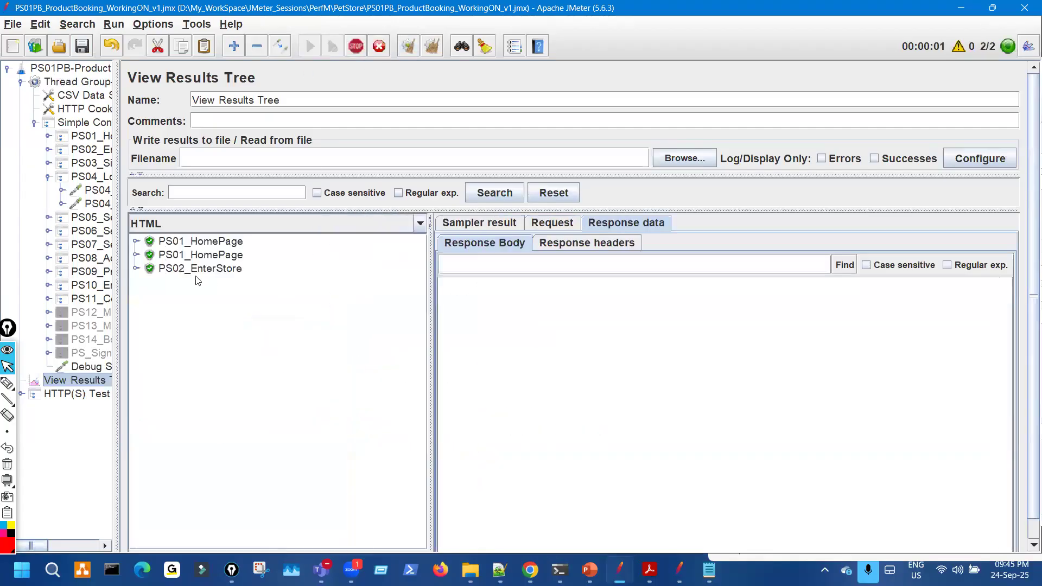
left_click_drag(117, 216, 76, 213)
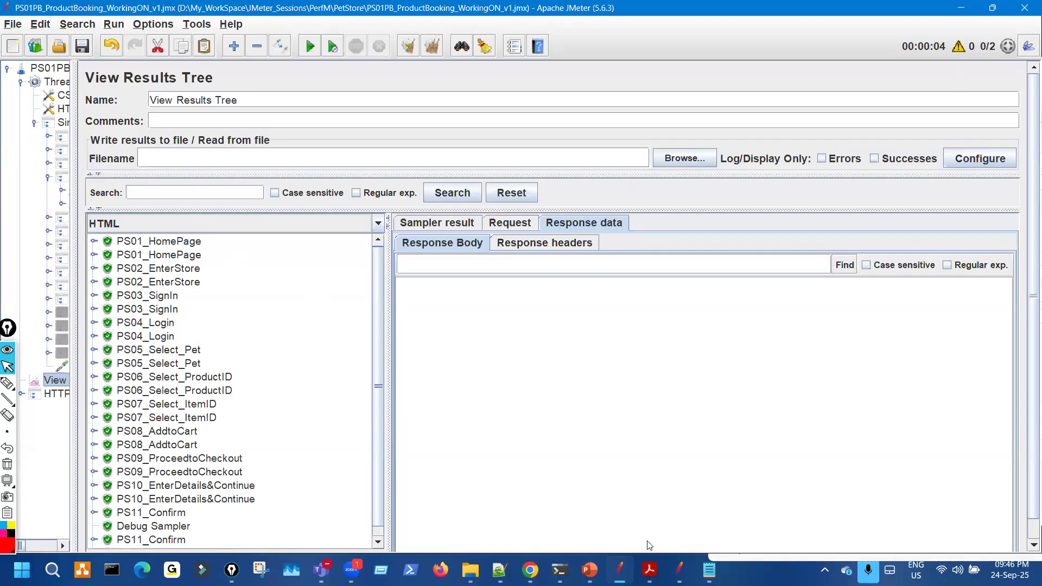
- Highlight the two user rows of usernames and passwords in the test data file
key("alt+Tab")
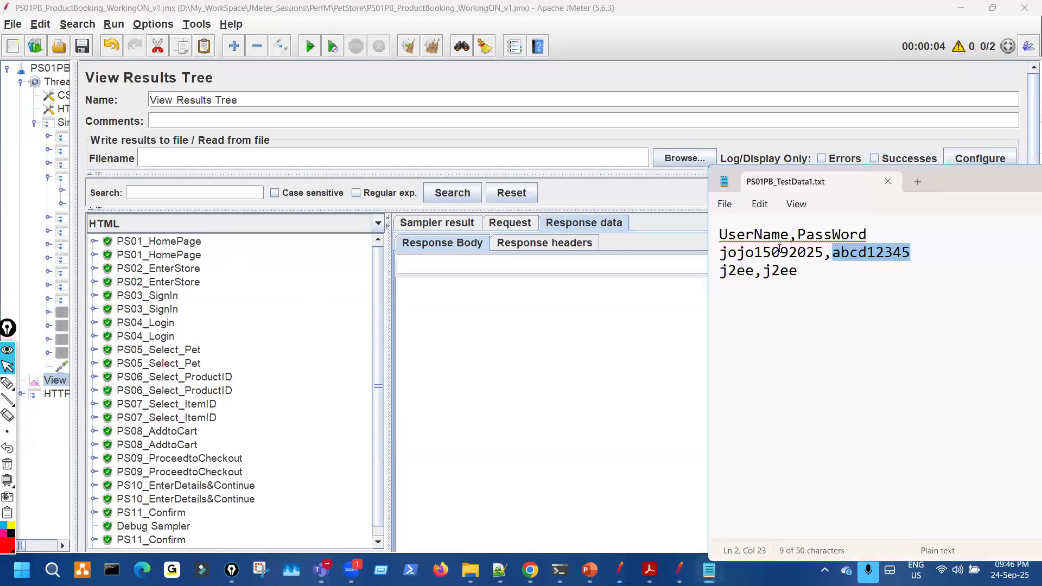
left_click(769, 258)
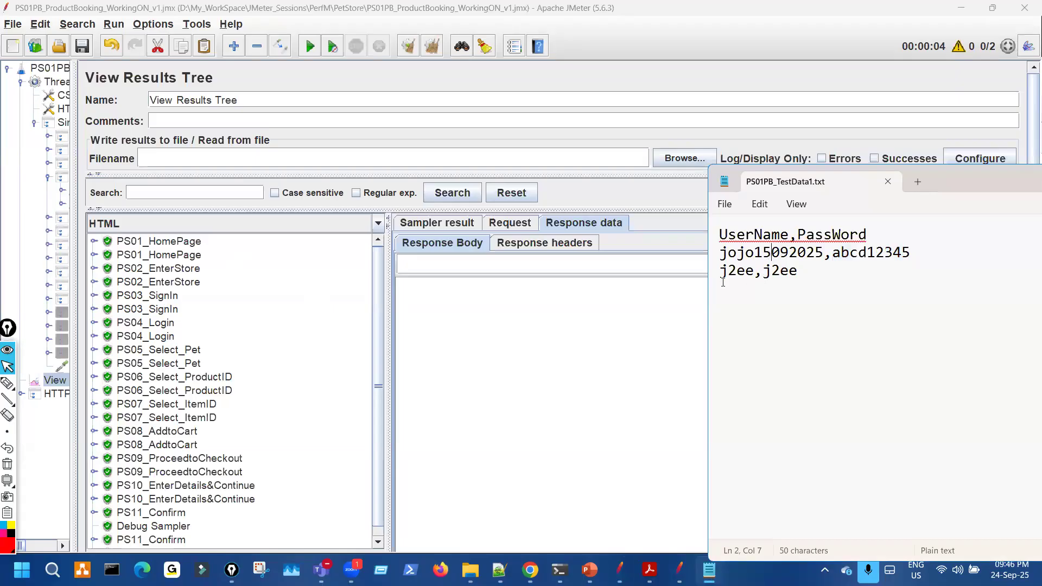
left_click(7, 384)
mouse_move(930, 219)
left_mouse_down()
mouse_move(988, 280)
mouse_move(937, 342)
left_mouse_up()
mouse_move(626, 252)
left_mouse_down()
mouse_move(719, 256)
mouse_move(701, 267)
mouse_move(917, 257)
left_mouse_up()
mouse_move(627, 286)
left_mouse_down()
mouse_move(727, 280)
mouse_move(705, 296)
mouse_move(746, 282)
mouse_move(863, 281)
left_mouse_up()
mouse_move(745, 310)
left_mouse_down()
mouse_move(741, 325)
mouse_move(737, 315)
mouse_move(807, 301)
left_mouse_up()
mouse_move(761, 345)
left_mouse_down()
mouse_move(767, 366)
mouse_move(822, 350)
left_mouse_up()
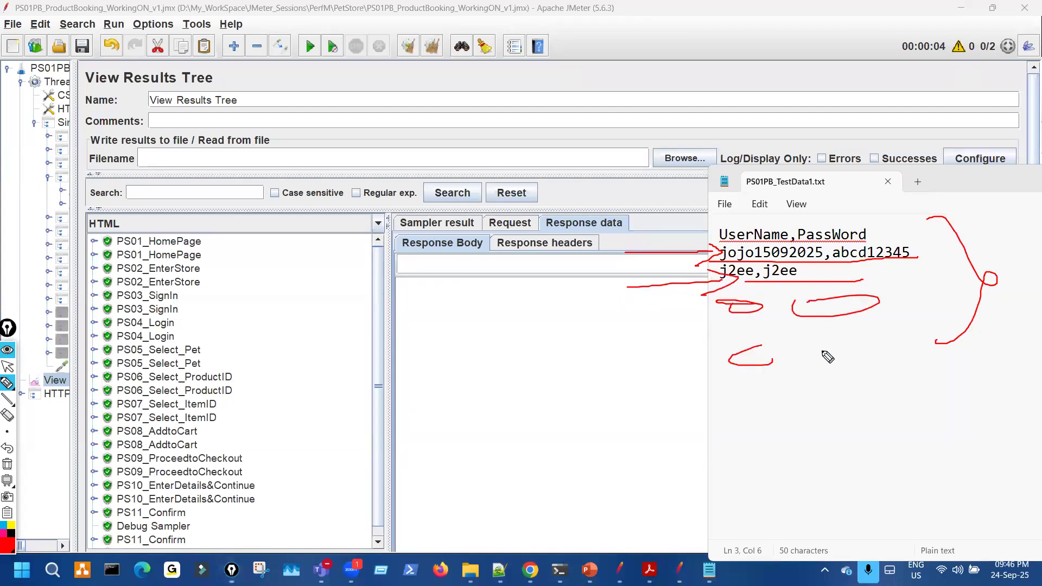
left_click_drag(615, 329, 709, 325)
left_click_drag(645, 362, 709, 369)
left_click_drag(669, 415, 745, 400)
left_click_drag(782, 407, 783, 416)
mouse_move(833, 390)
left_mouse_down()
mouse_move(836, 411)
mouse_move(857, 391)
left_mouse_up()
left_click_drag(784, 362, 784, 369)
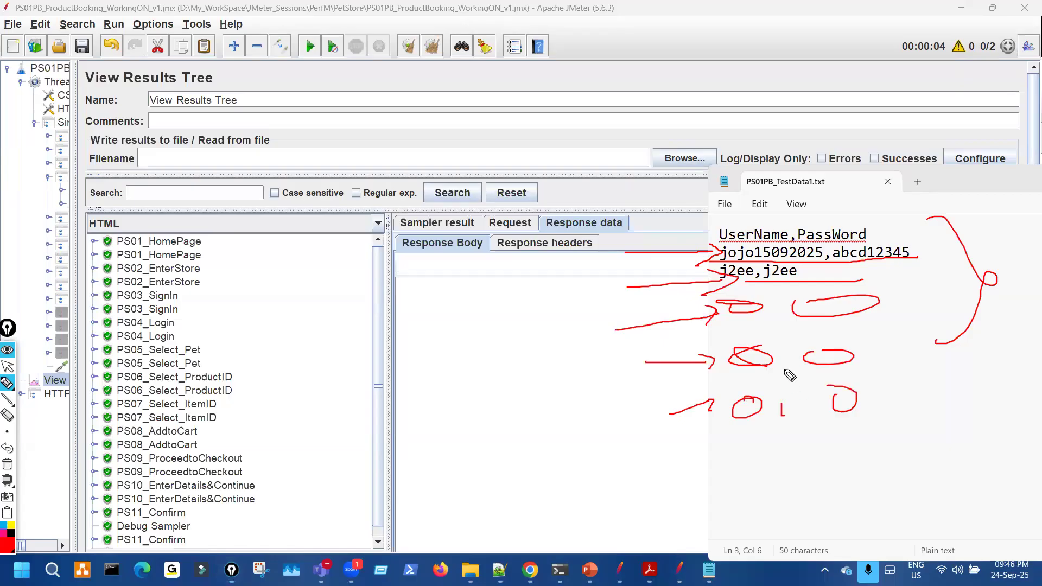
left_click_drag(780, 317, 778, 327)
right_click(271, 281)
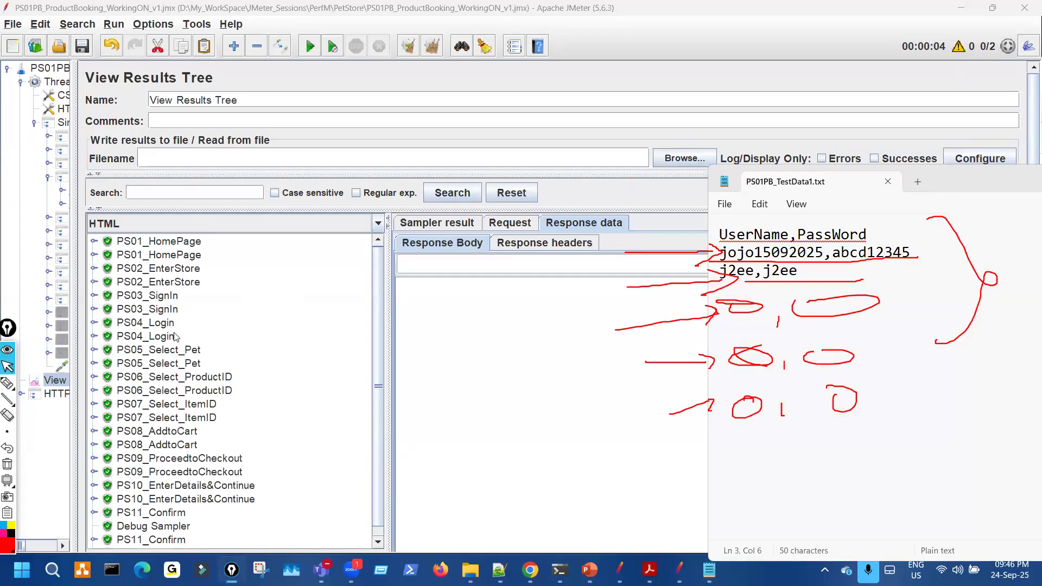
- Expand the first PS04_Login result in JMeter and view its sampler details
left_click(93, 322)
left_click(252, 333)
left_click(461, 222)
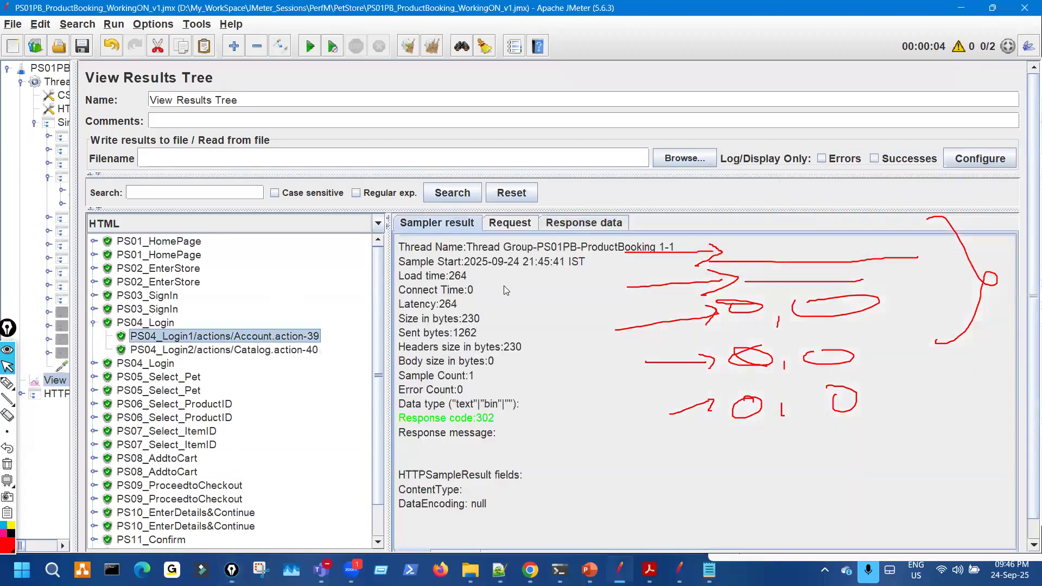
- Match the first login request's credentials to data row one, then expand the second PS04_Login result
right_click(665, 247)
left_click_drag(671, 240, 658, 253)
right_click(526, 246)
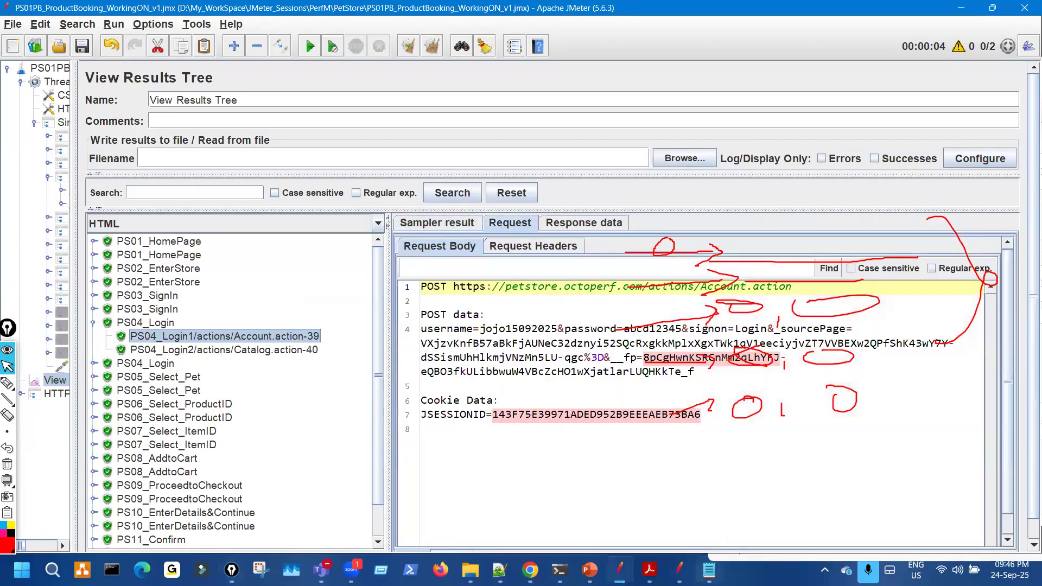
left_click(709, 570)
key("ctrl+shift+3")
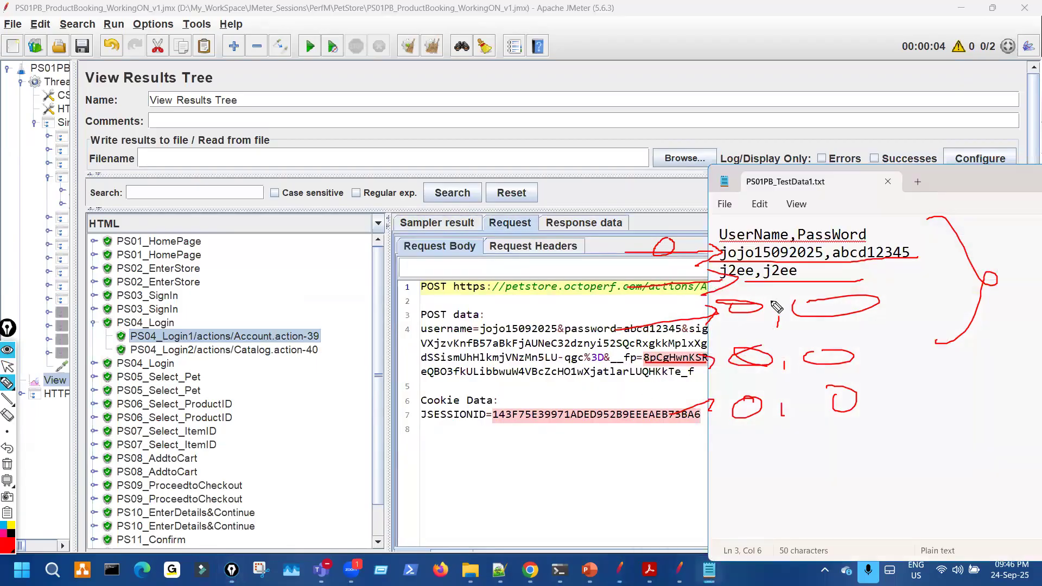
key("ctrl+shift+7")
left_click_drag(491, 336, 538, 335)
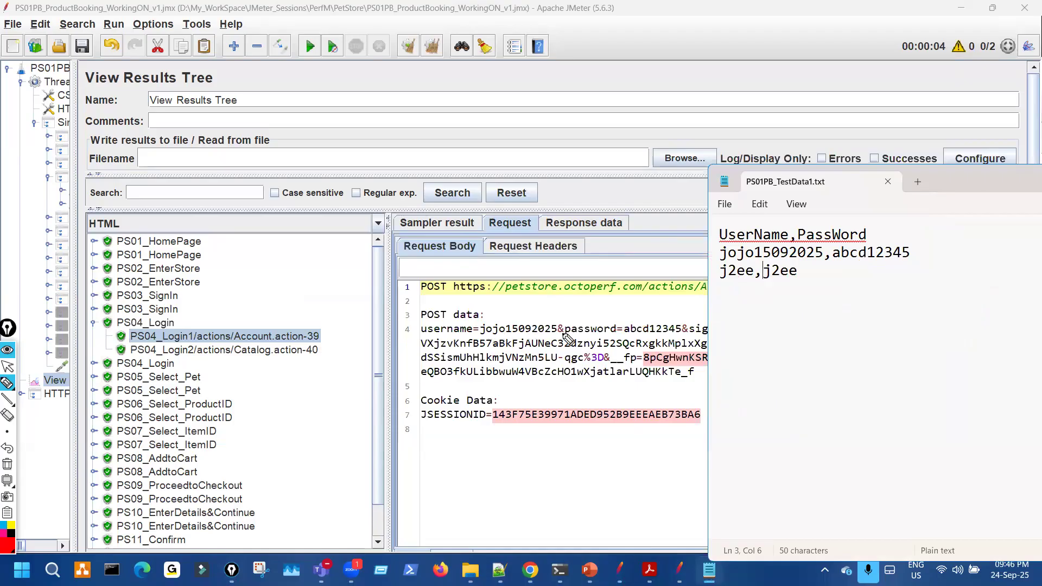
left_click_drag(713, 263, 894, 258)
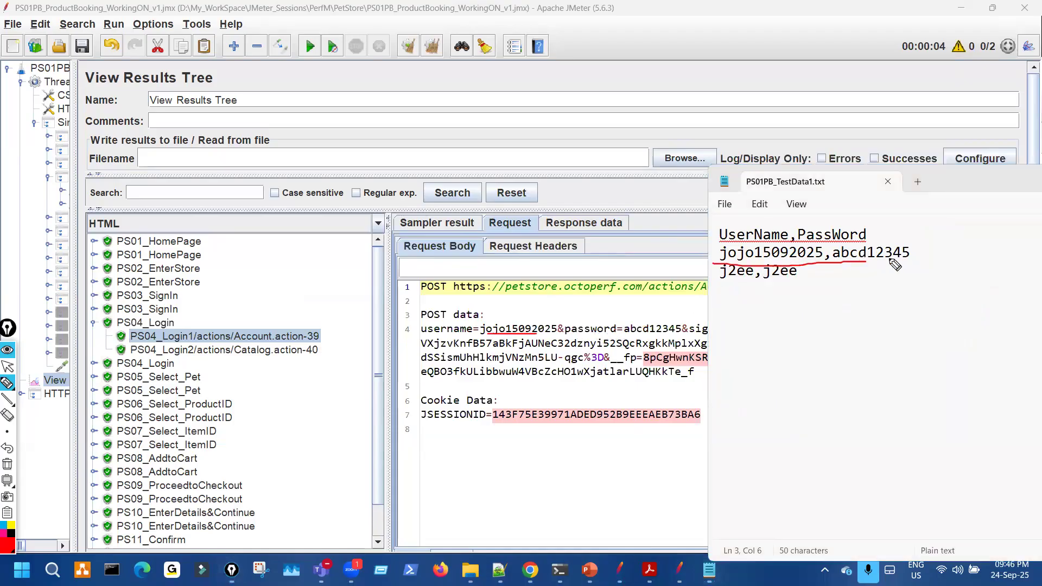
left_click_drag(658, 337, 721, 335)
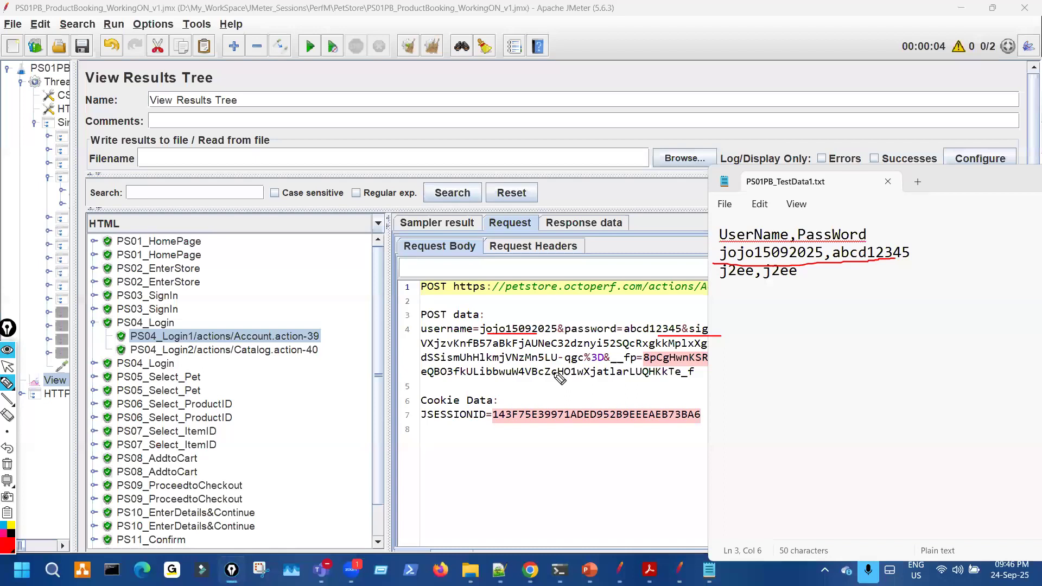
key("ctrl+shift+7")
key("ctrl+shift+1")
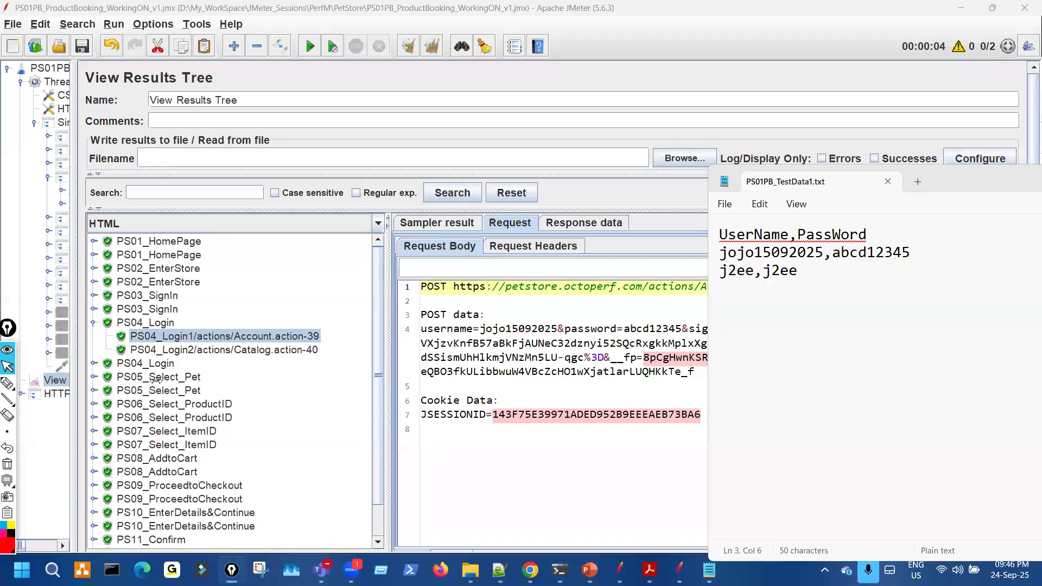
left_click(163, 377)
- Show the second thread's PS04_Login request body in View Results Tree
left_click(437, 223)
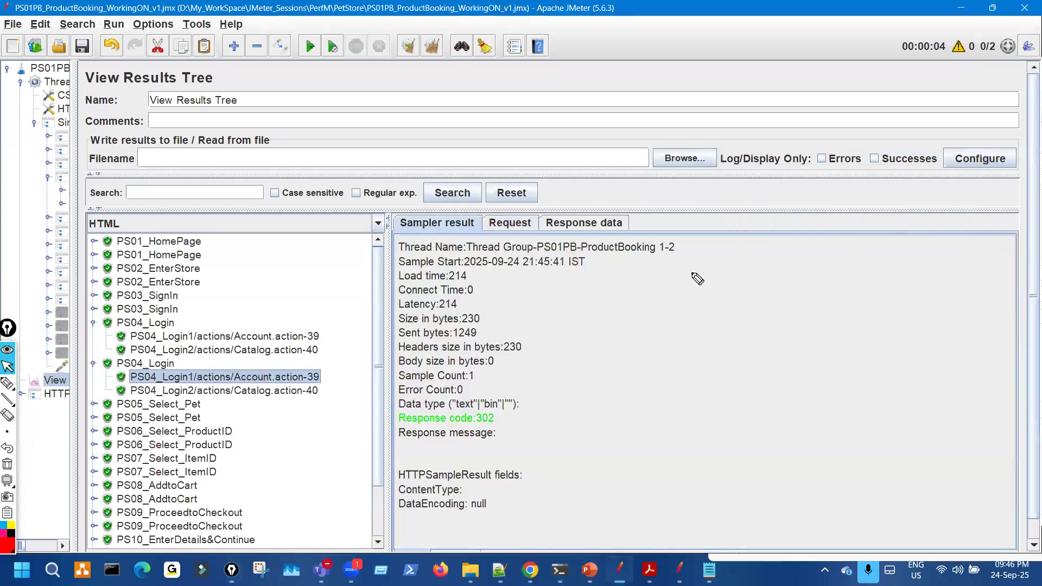
left_click_drag(685, 254, 660, 253)
key("ctrl+shift+7")
key("ctrl+shift+1")
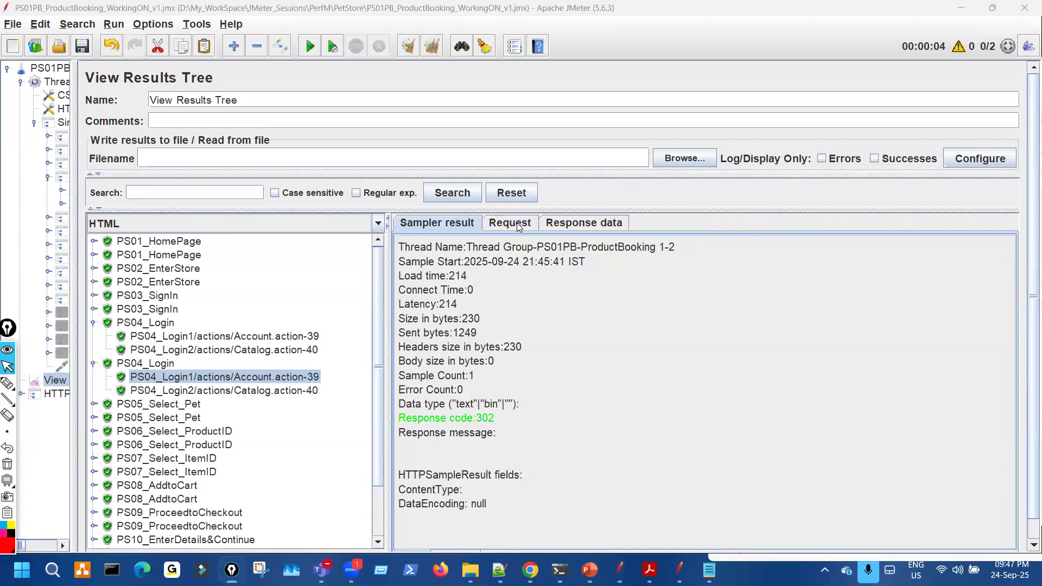
left_click(518, 225)
- Bring the PS01PB_TestData1.csv file forward and sketch marks over its credential lines
key("alt+Tab")
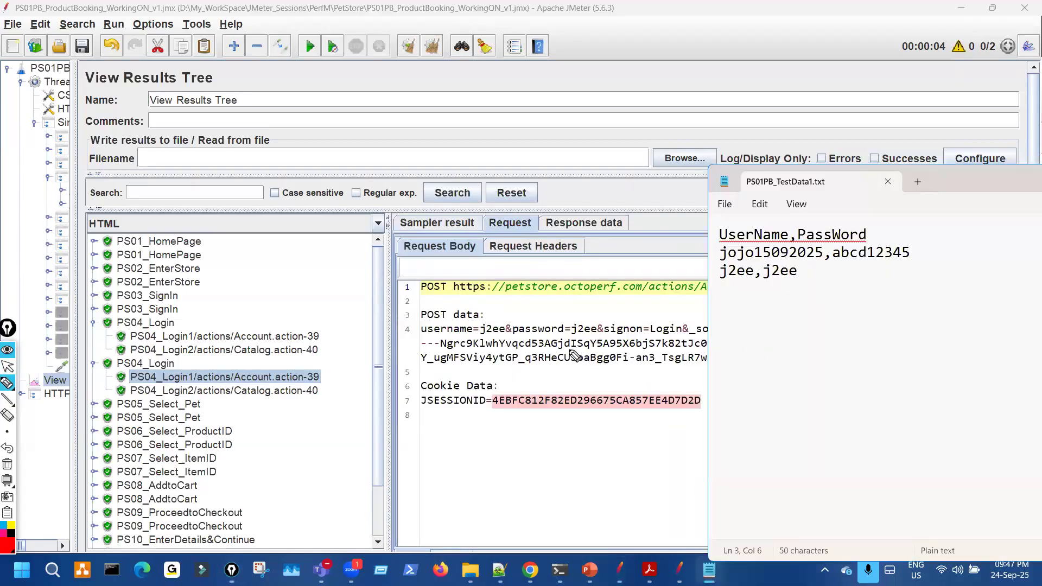
left_click_drag(486, 336, 610, 329)
mouse_move(728, 283)
left_mouse_down()
mouse_move(805, 276)
mouse_move(733, 307)
left_mouse_up()
mouse_move(769, 306)
left_mouse_down()
mouse_move(781, 324)
mouse_move(809, 307)
left_mouse_up()
mouse_move(753, 354)
left_mouse_down()
mouse_move(743, 373)
mouse_move(735, 363)
left_mouse_up()
left_click_drag(846, 342, 825, 340)
mouse_move(798, 375)
left_mouse_down()
mouse_move(796, 409)
mouse_move(771, 441)
mouse_move(829, 485)
left_mouse_up()
mouse_move(873, 415)
left_mouse_down()
mouse_move(877, 450)
mouse_move(868, 432)
left_mouse_up()
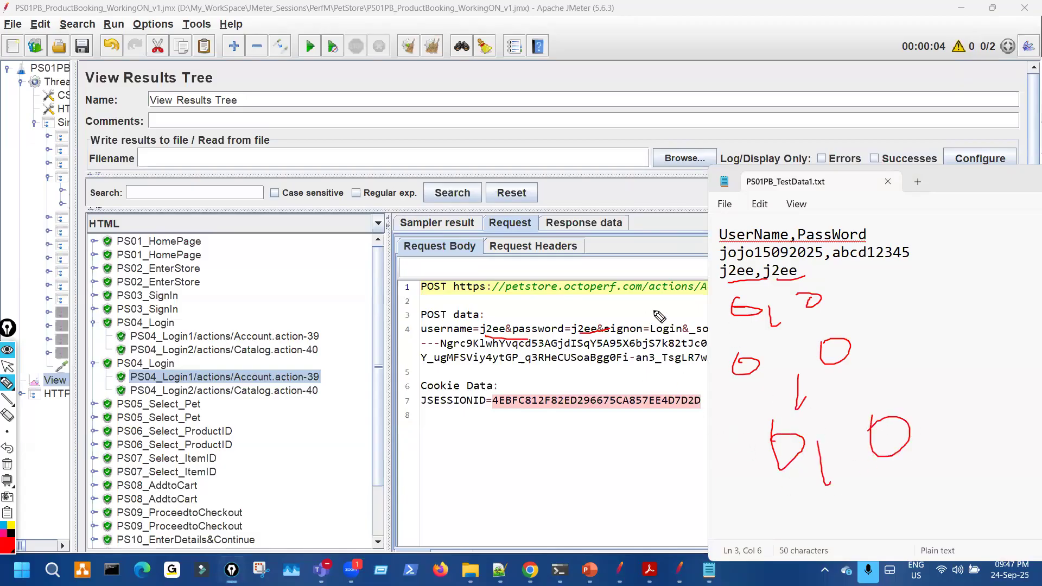
mouse_move(934, 226)
left_mouse_down()
mouse_move(950, 460)
mouse_move(932, 448)
left_mouse_up()
- Draw a 5 on screen and mark each data row of the test file
left_click_drag(486, 118, 437, 184)
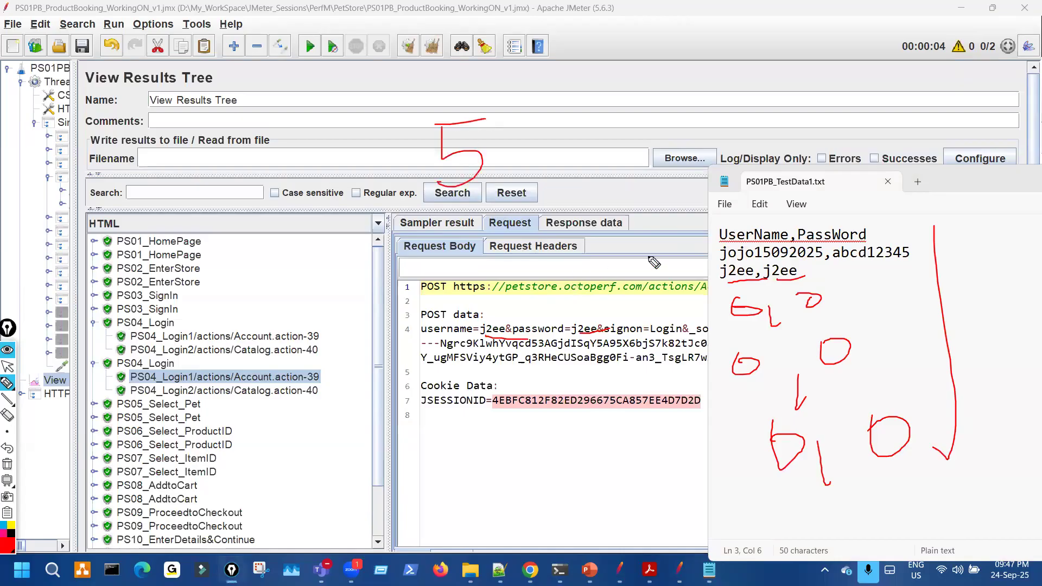
left_click_drag(644, 253, 718, 247)
left_click_drag(659, 282, 706, 278)
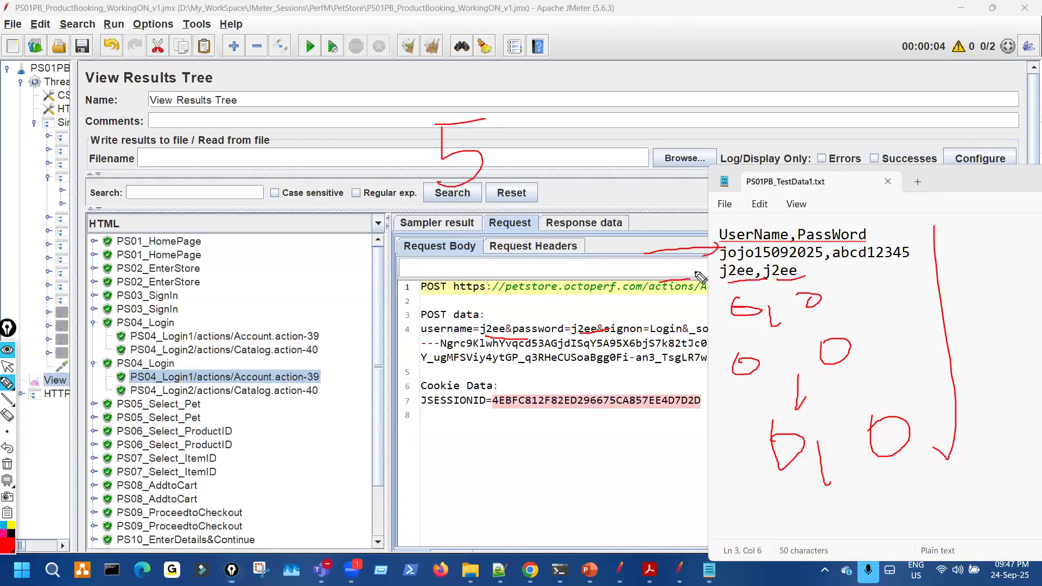
left_click_drag(665, 318, 730, 314)
mouse_move(673, 375)
left_mouse_down()
mouse_move(749, 374)
mouse_move(716, 400)
left_mouse_up()
left_click_drag(656, 443, 716, 450)
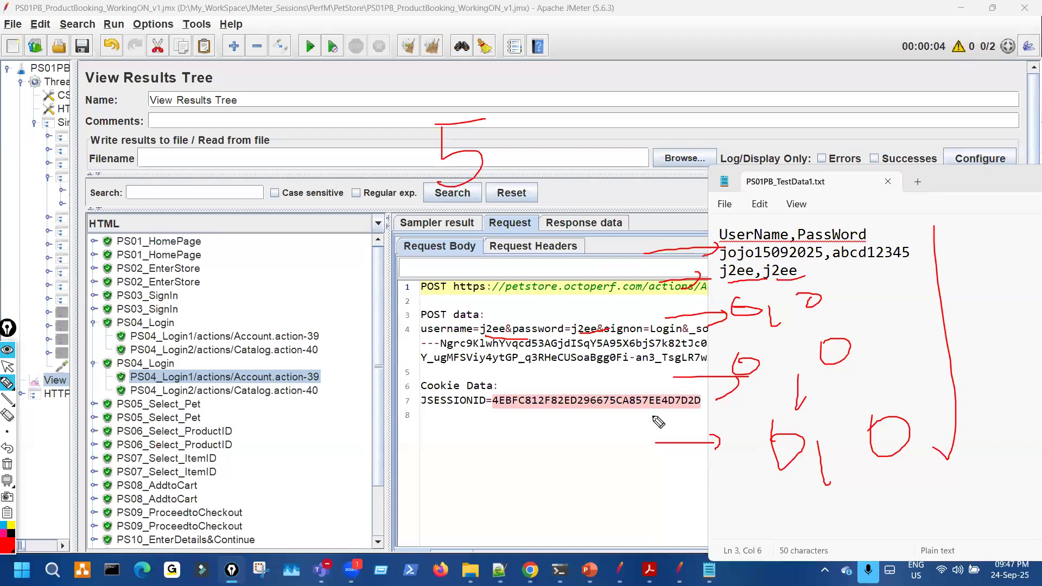
- Redo the ink to link the two data rows to the login request's password, then clear it
key("ctrl+shift+7")
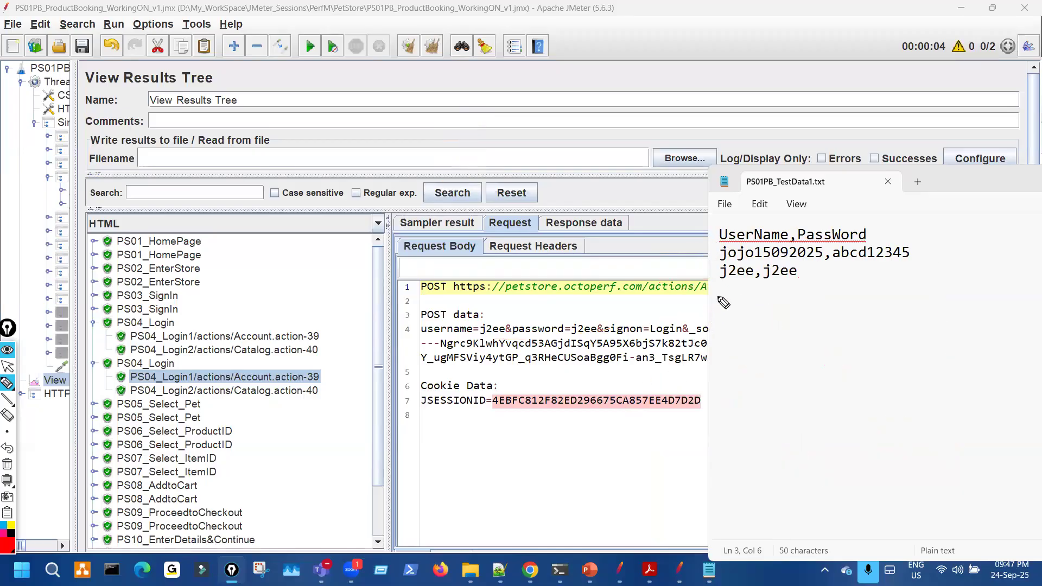
left_click_drag(714, 247, 715, 283)
left_click_drag(498, 332, 585, 334)
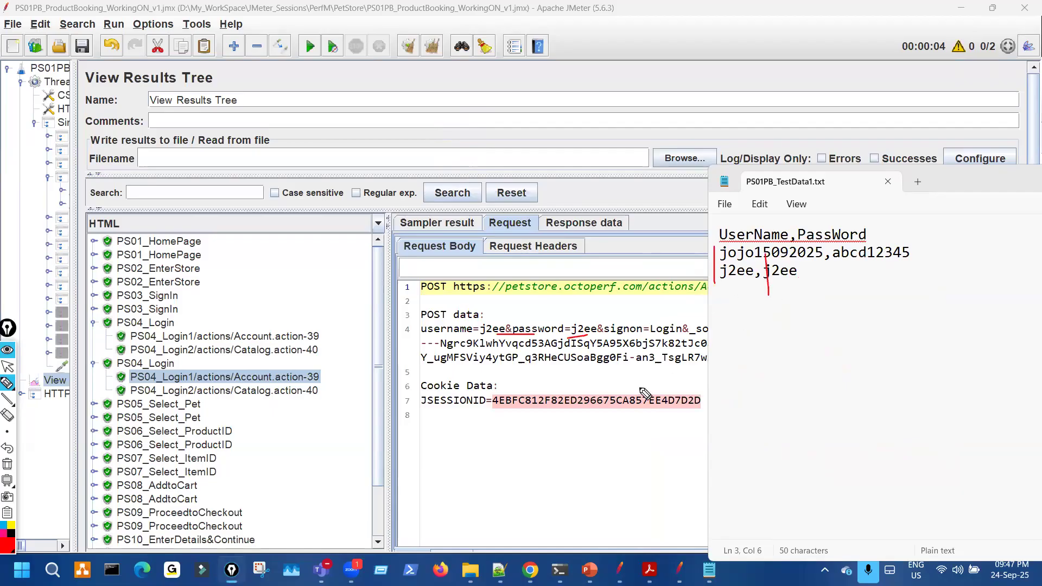
key("ctrl+shift+7")
key("ctrl+shift+2")
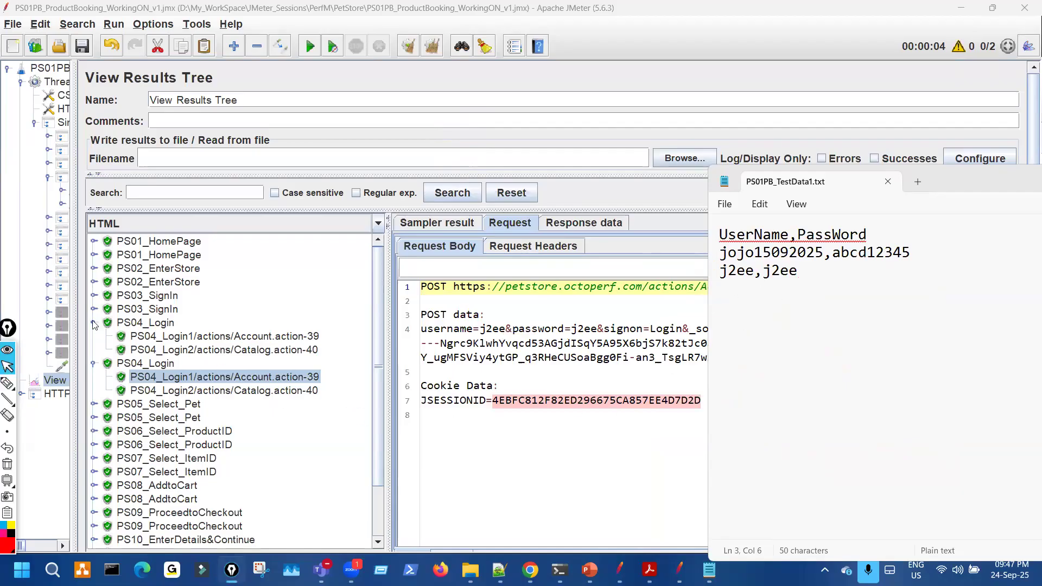
- Collapse both PS04_Login result nodes in View Results Tree
left_click(95, 325)
left_click(96, 337)
scroll(123, 374, "down", 1)
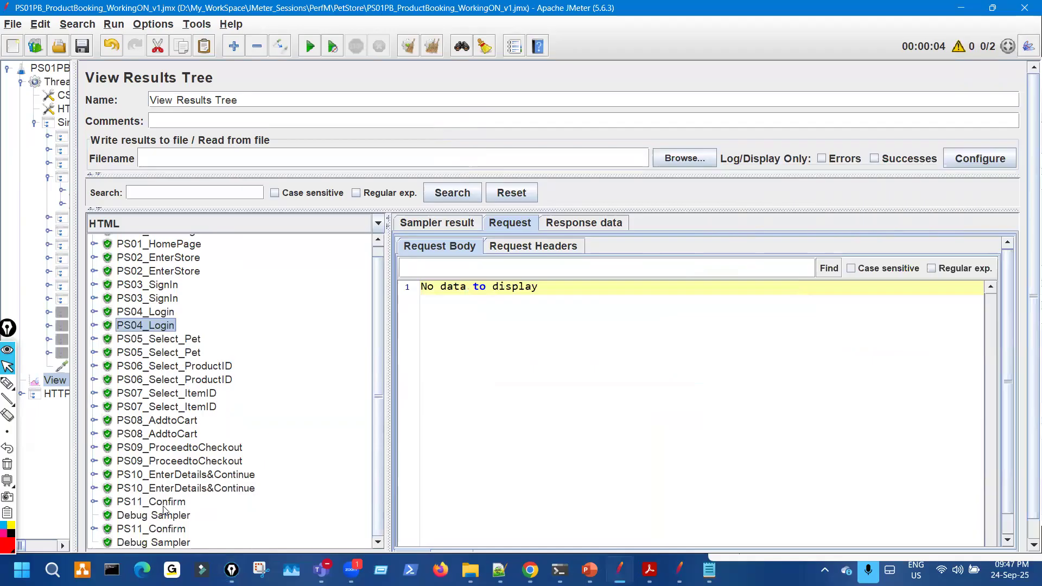
- Expand the first PS11_Confirm result, noting thread 1-2 and its response's order number
left_click(168, 503)
left_click(169, 532)
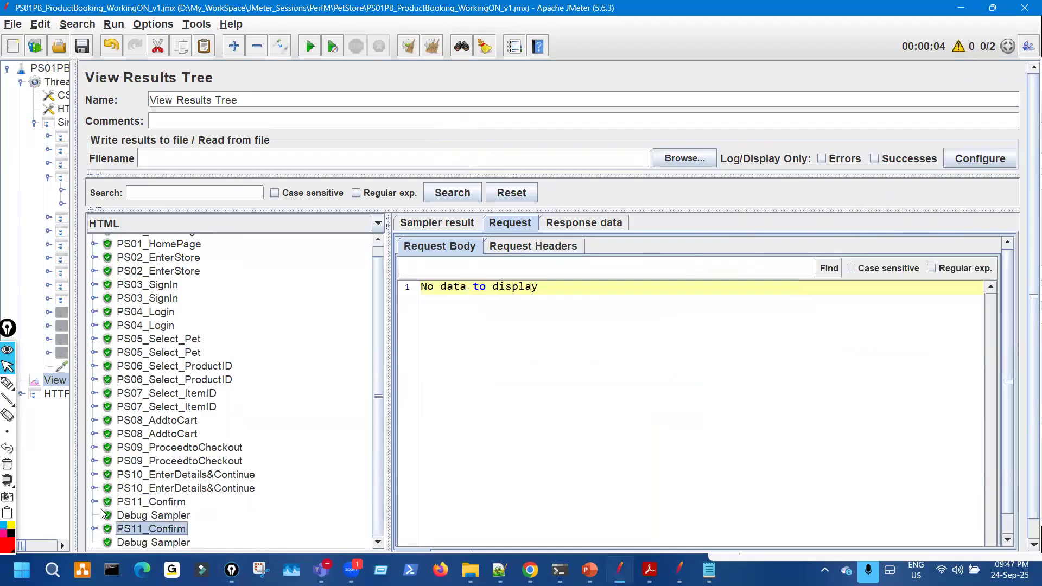
left_click(94, 501)
left_click(255, 516)
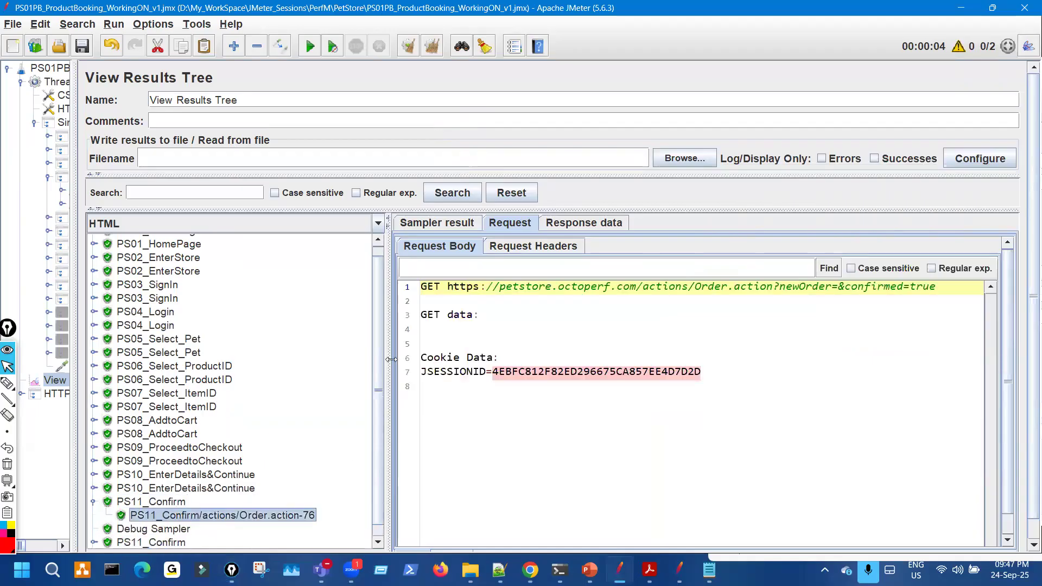
left_click(438, 224)
left_click(708, 244)
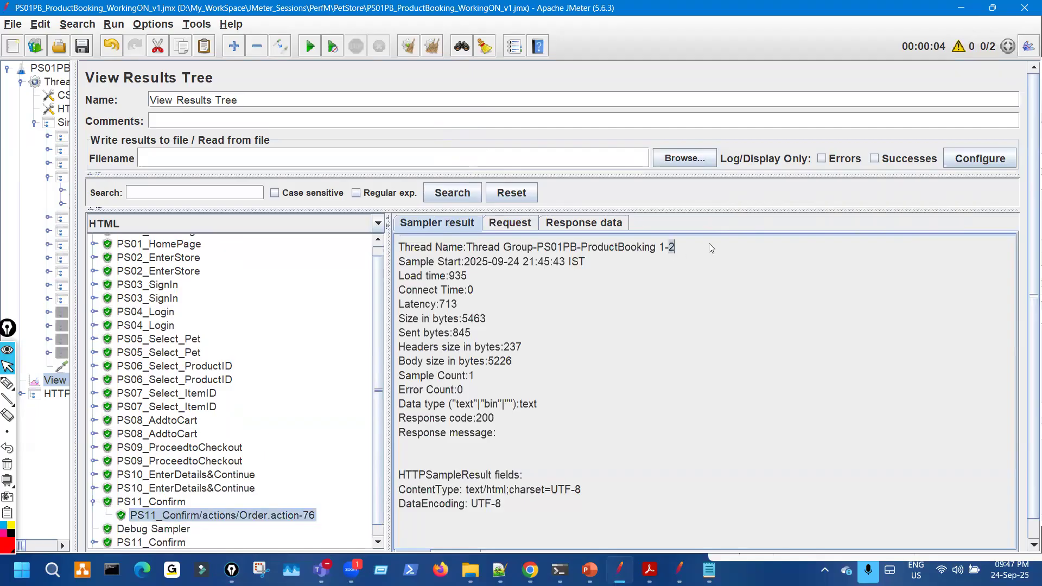
scroll(284, 393, "down", 1)
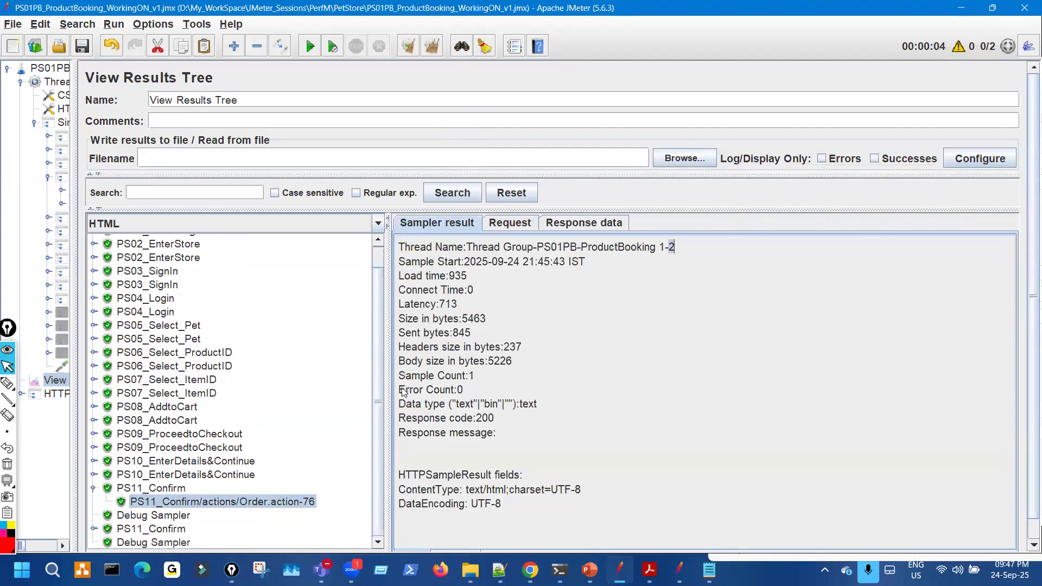
left_click(589, 223)
left_click_drag(491, 380, 538, 377)
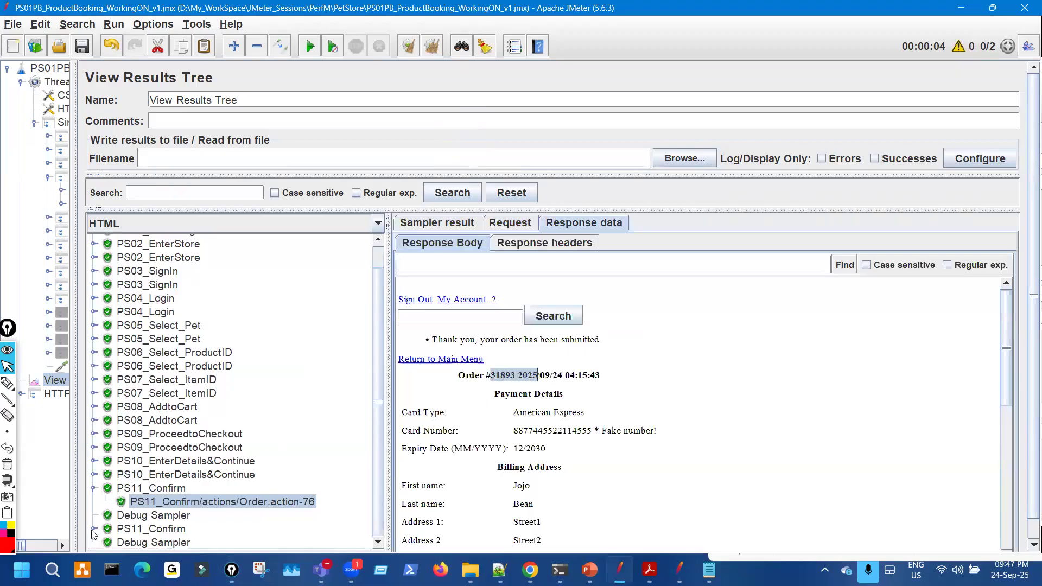
- Show the second PS11_Confirm result's thread 1-1 statistics and its new order number
left_click(210, 544)
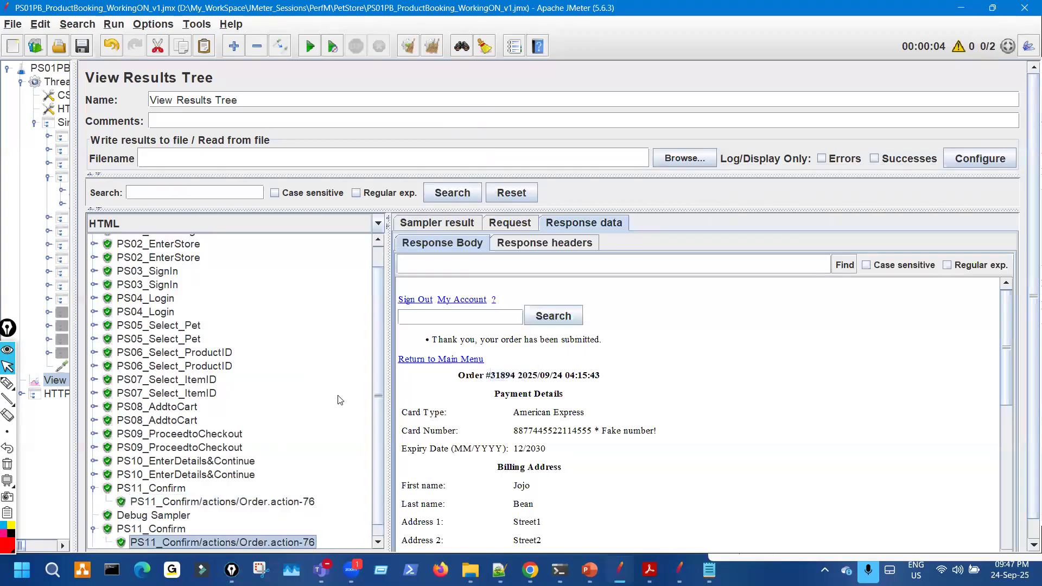
left_click(454, 226)
left_click_drag(704, 247, 670, 248)
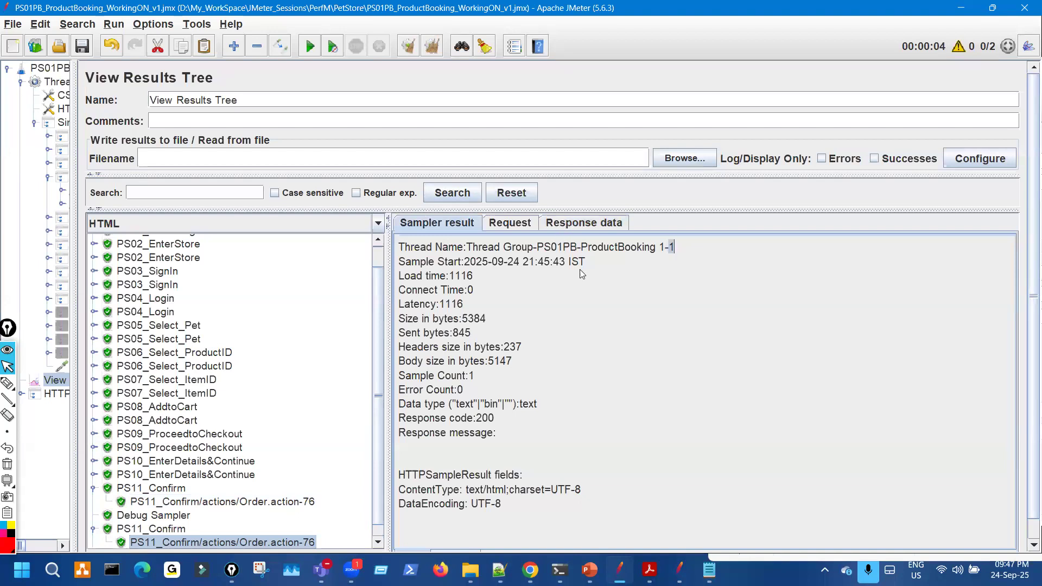
left_click(568, 224)
left_click_drag(492, 378, 518, 380)
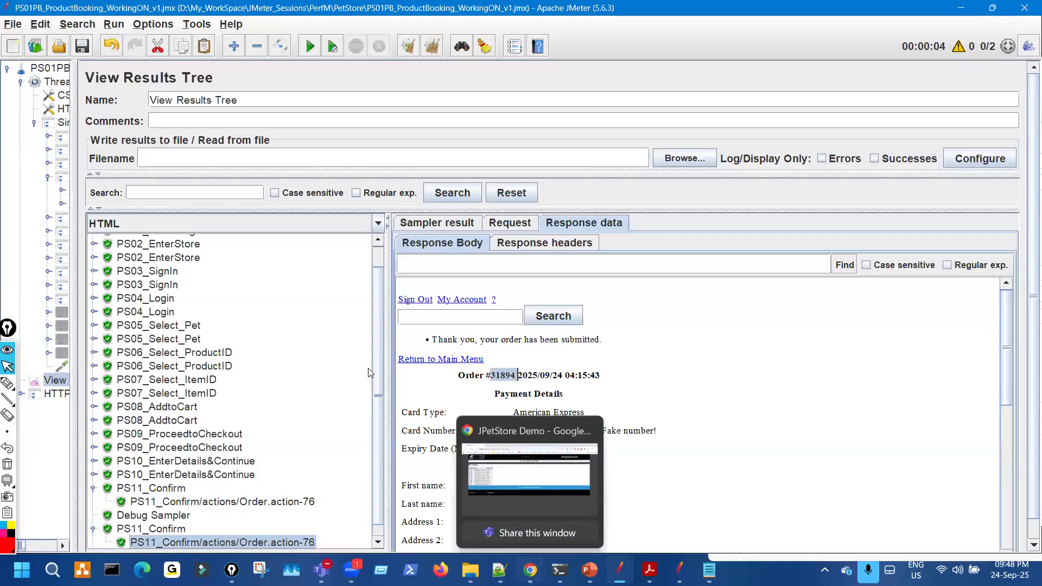
left_click(531, 570)
- Circle the Sign Out link on the JPetStore page, then clear the ink
key("ctrl+shift+3")
left_click_drag(468, 97, 496, 104)
mouse_move(461, 258)
left_mouse_down()
mouse_move(473, 274)
mouse_move(509, 273)
left_mouse_up()
key("ctrl+shift+7")
key("ctrl+shift+2")
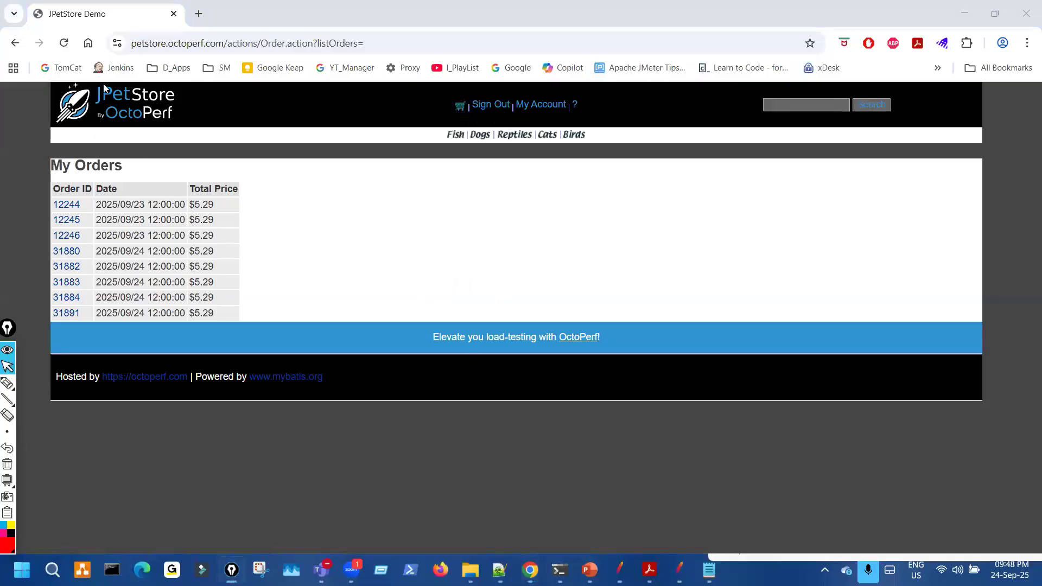
- Reload My Orders and circle the newly added order in the list
left_click(63, 43)
key("ctrl+shift+3")
mouse_move(80, 33)
left_mouse_down()
mouse_move(111, 68)
mouse_move(65, 31)
left_mouse_up()
key("ctrl+shift+7")
left_click_drag(76, 354, 68, 321)
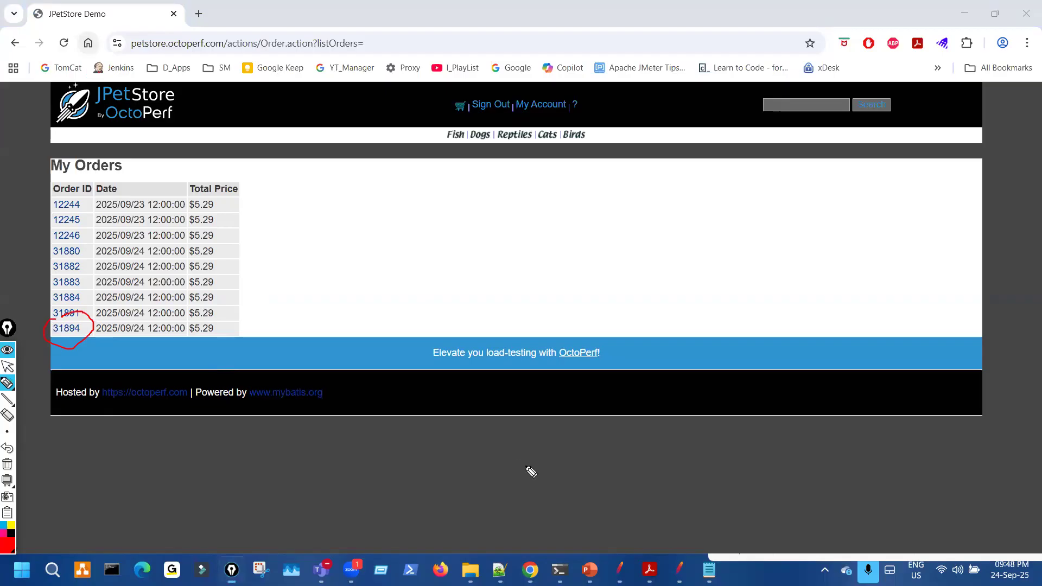
key("ctrl+shift+2")
left_click(530, 570)
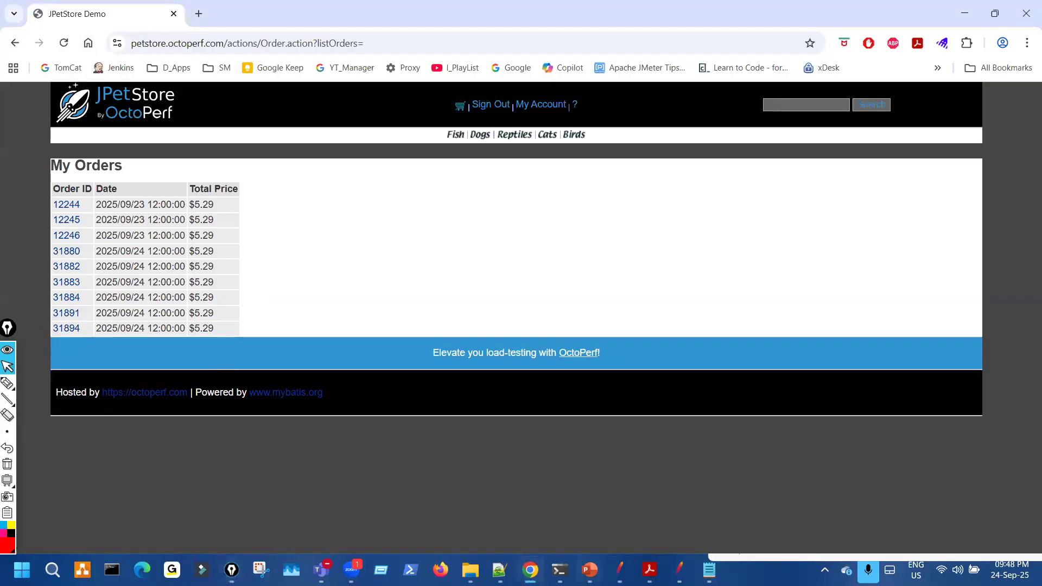
key("alt+Tab")
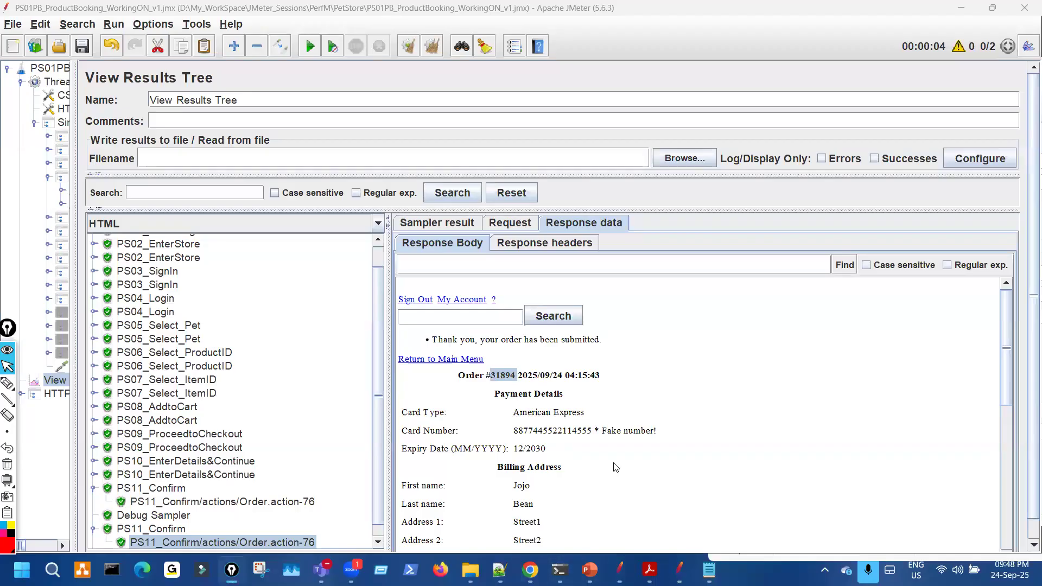
- Underline the ordered item in JMeter's confirmation response body
scroll(581, 511, "down", 10)
key("ctrl+shift+1")
left_click_drag(460, 504, 525, 496)
key("ctrl+shift+7")
key("ctrl+shift+2")
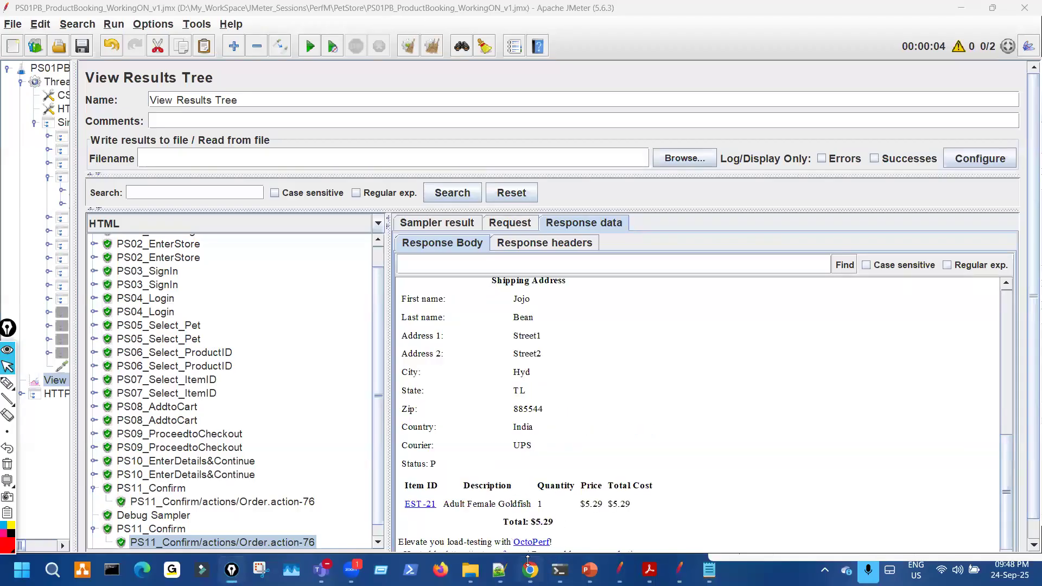
- Open the new order's details page from My Orders and mark its contents
left_click(531, 567)
left_click(64, 332)
key("ctrl+shift+1")
scroll(395, 367, "down", 3)
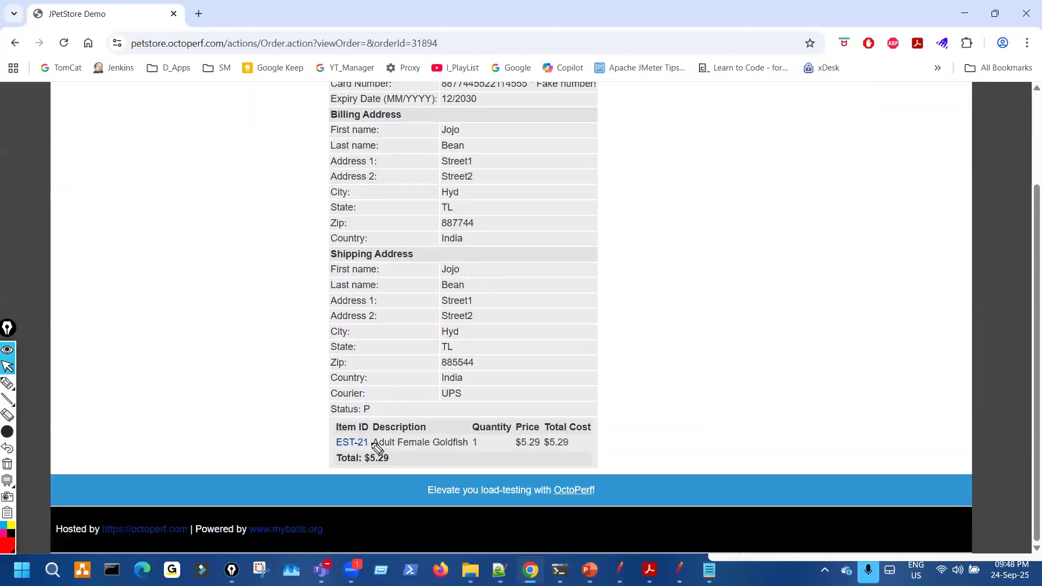
left_click_drag(332, 437, 329, 449)
key("ctrl+shift+7")
key("ctrl+shift+2")
- Circle the Adult Female Goldfish item row with a thin pen and compare against JMeter
left_click(27, 432)
key("ctrl+shift+3")
mouse_move(332, 425)
left_mouse_down()
mouse_move(498, 464)
mouse_move(332, 426)
left_mouse_up()
key("ctrl+shift+7")
key("ctrl+shift+2")
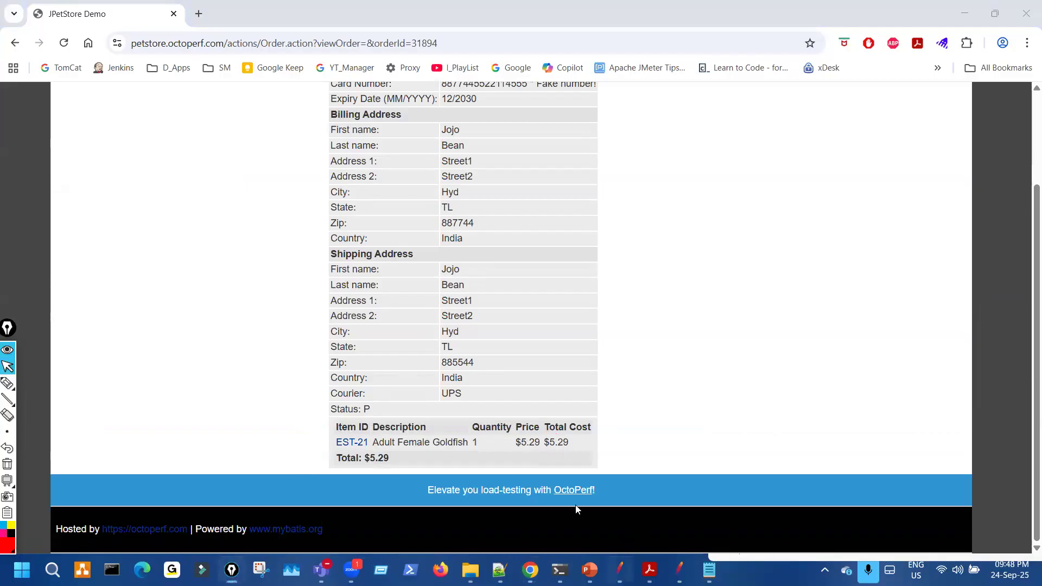
key("alt+Tab")
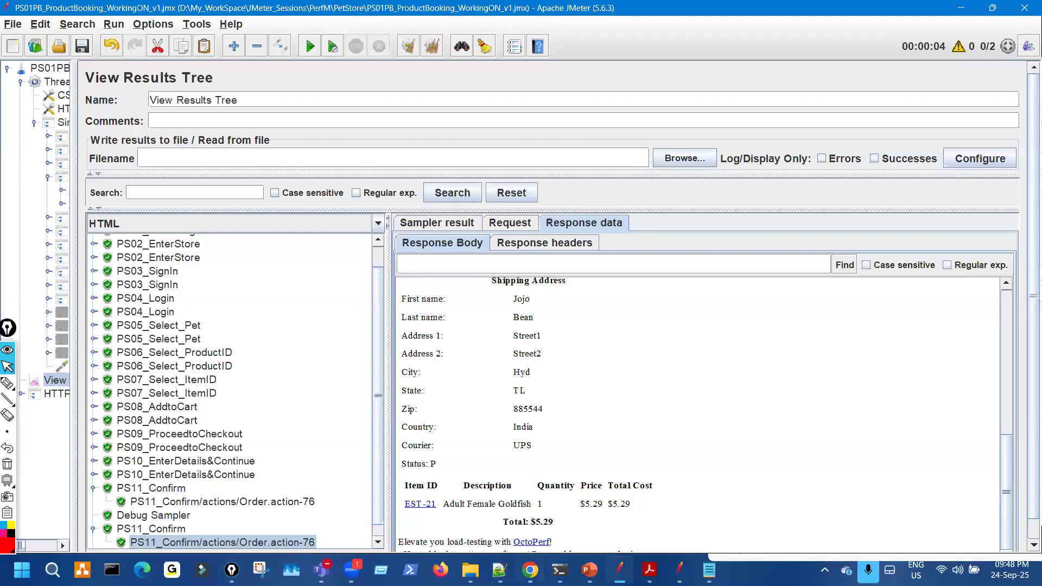
key("alt+Tab")
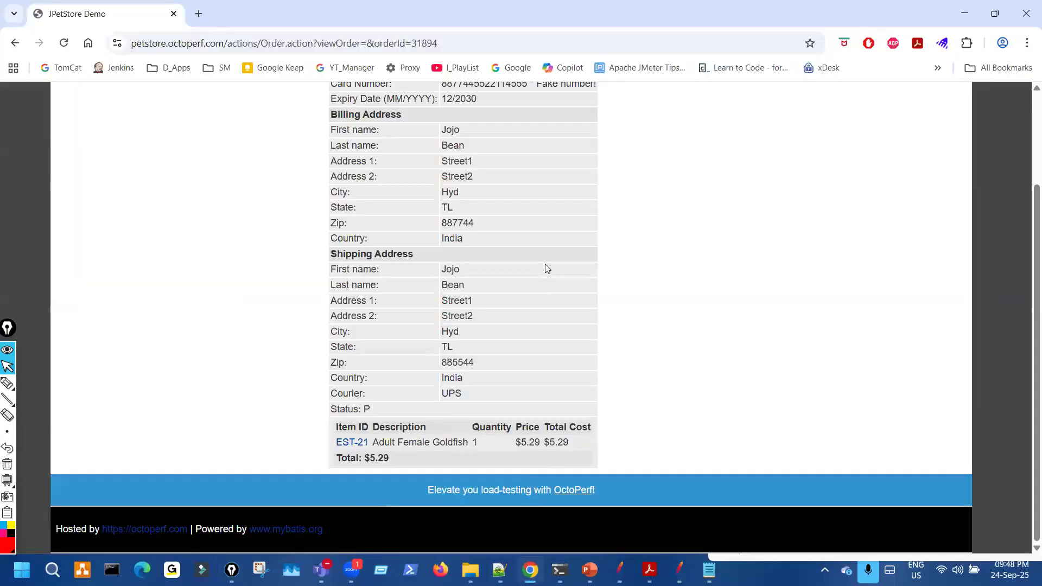
scroll(512, 135, "up", 3)
- Sign out of JPetStore and sign back in with the test data file's username and password
left_click(481, 106)
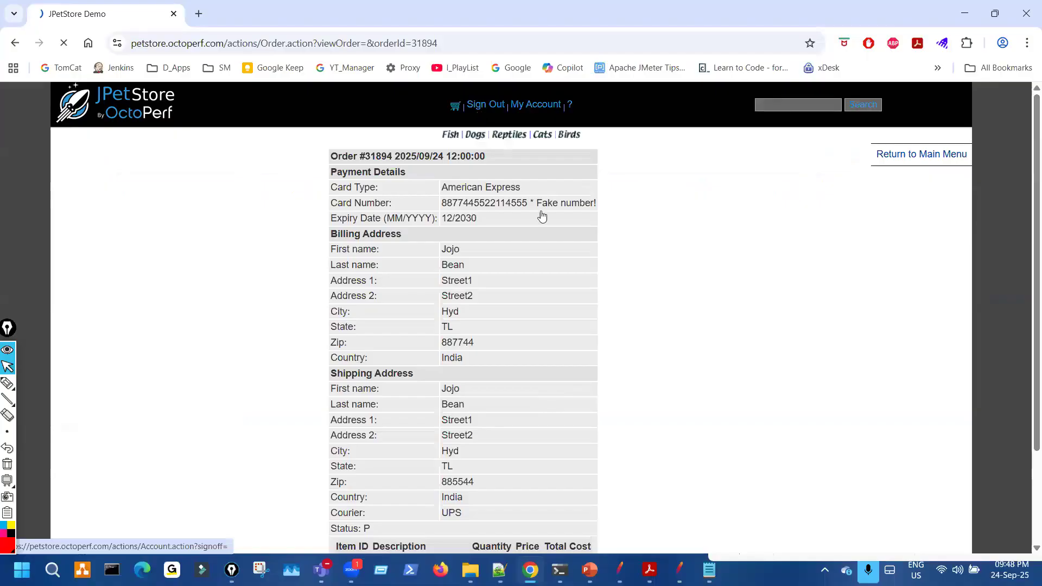
left_click(524, 106)
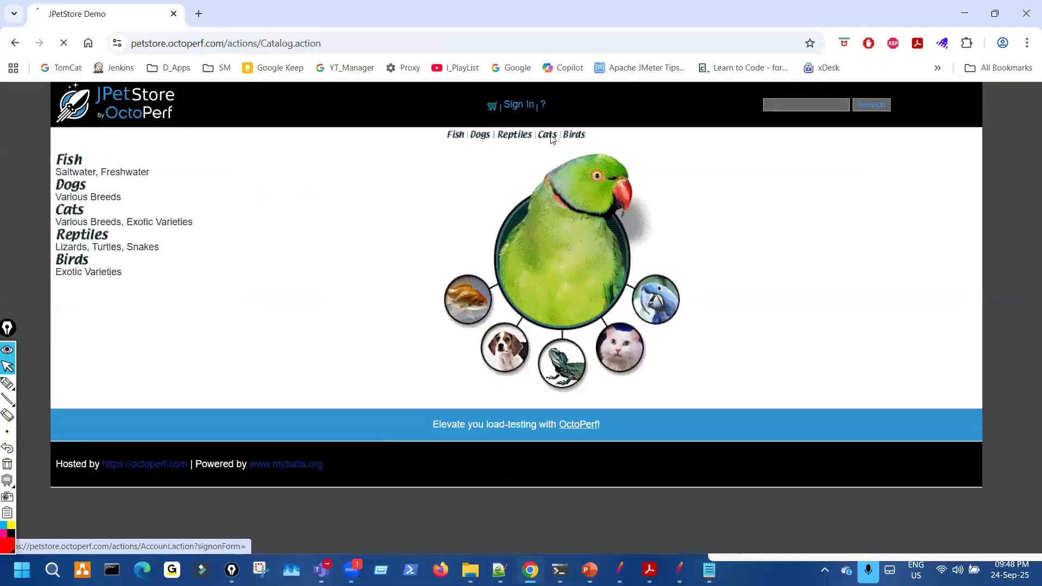
key("alt+Tab")
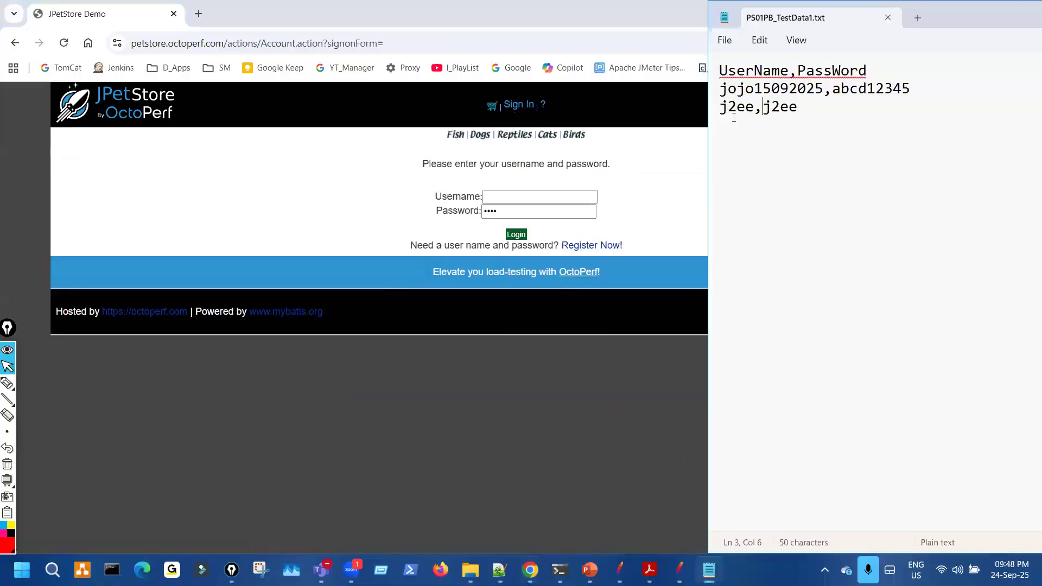
left_click(521, 196)
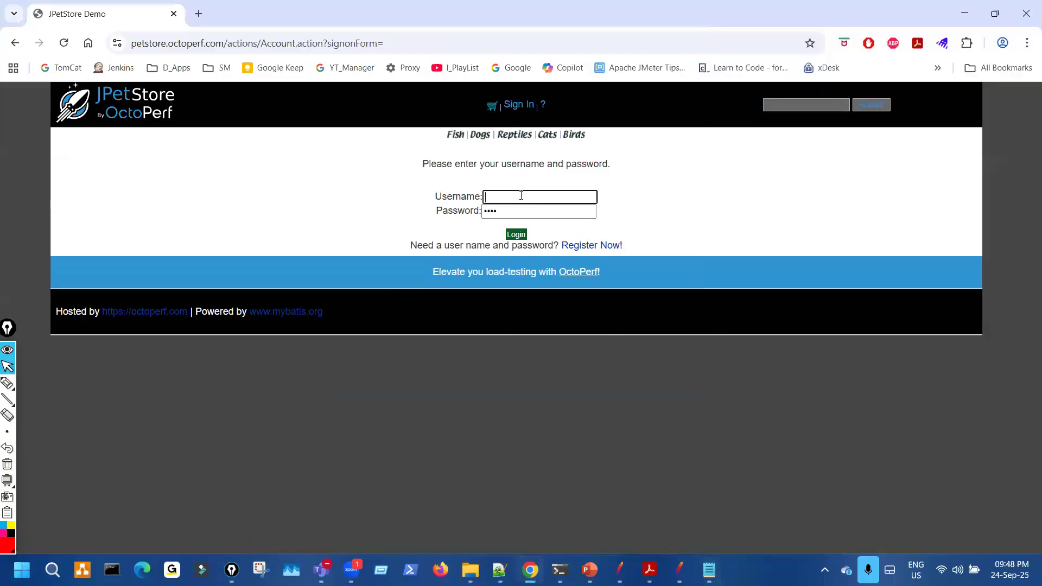
type("jee")
type("2ee")
key("Tab")
type("j2ee")
left_click(518, 234)
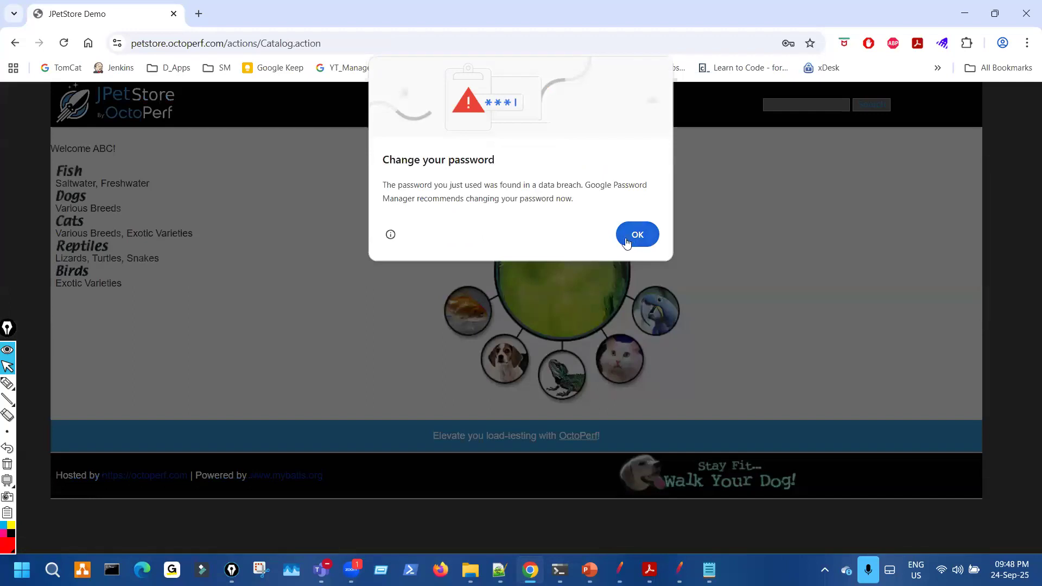
left_click(635, 233)
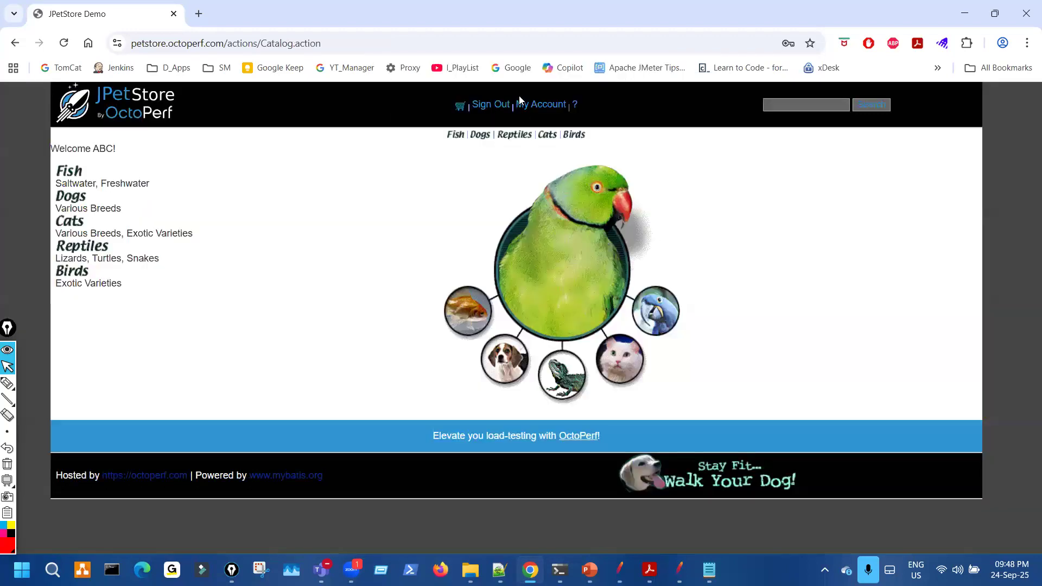
- Open My Orders from the account page and scroll to the last order, 31895 for $16.50
left_click(540, 104)
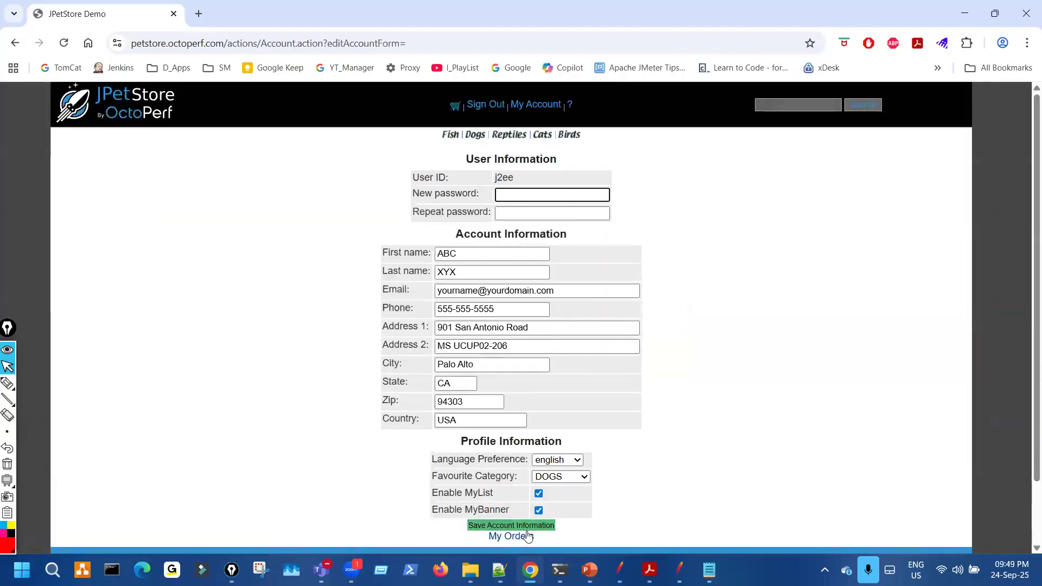
left_click(527, 536)
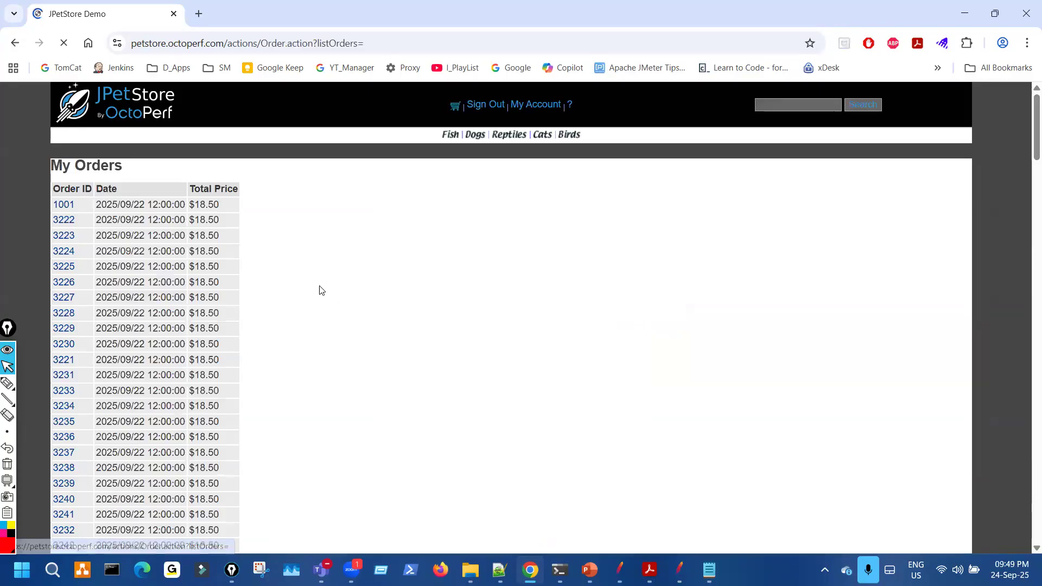
scroll(274, 349, "down", 10)
scroll(273, 349, "down", 9)
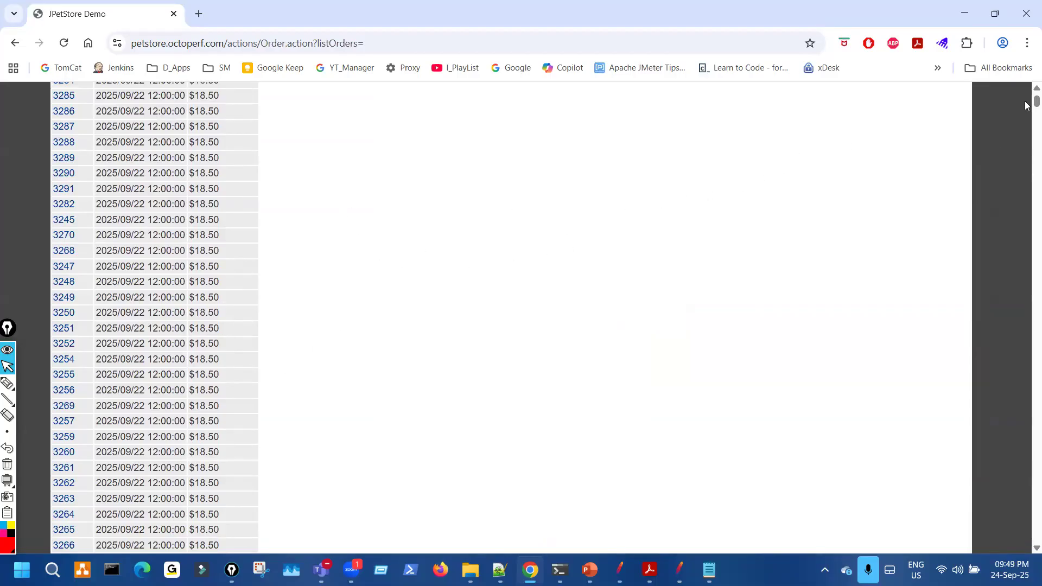
left_click_drag(1026, 91, 1008, 477)
scroll(1019, 266, "down", 10)
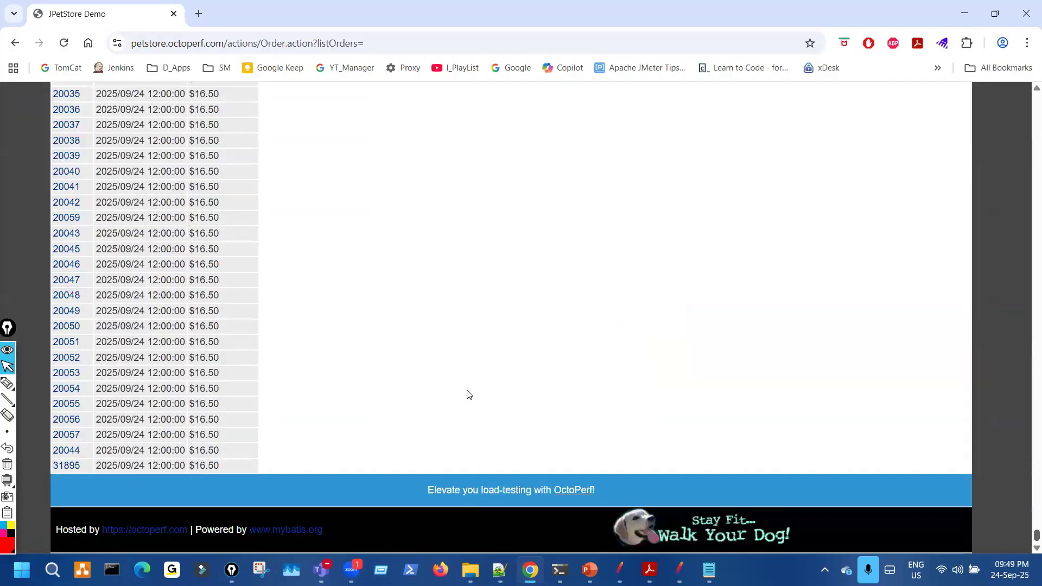
key("ctrl+shift+3")
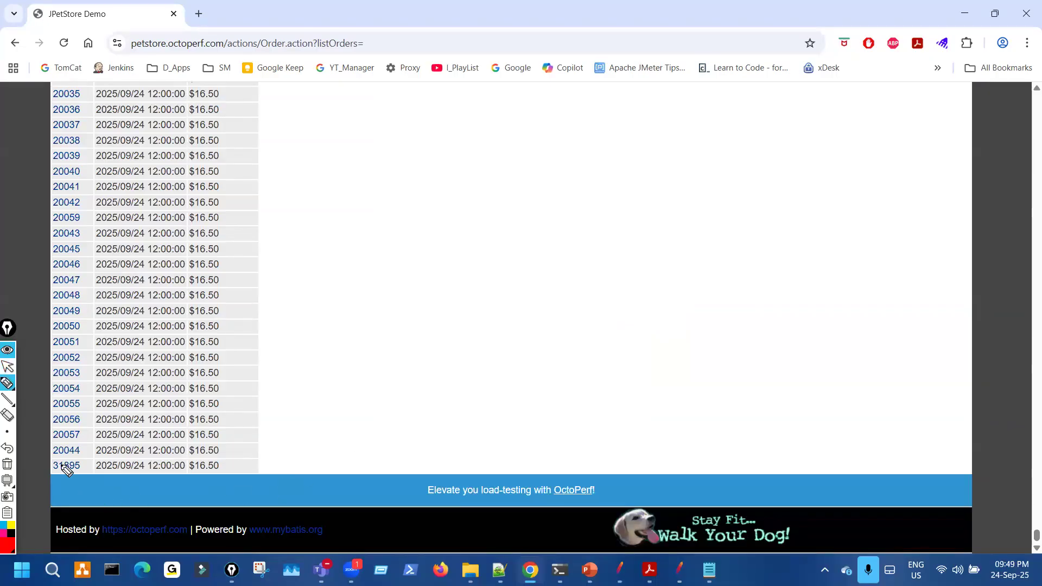
mouse_move(100, 480)
left_mouse_down()
mouse_move(56, 454)
mouse_move(100, 479)
left_mouse_up()
key("ctrl+shift+7")
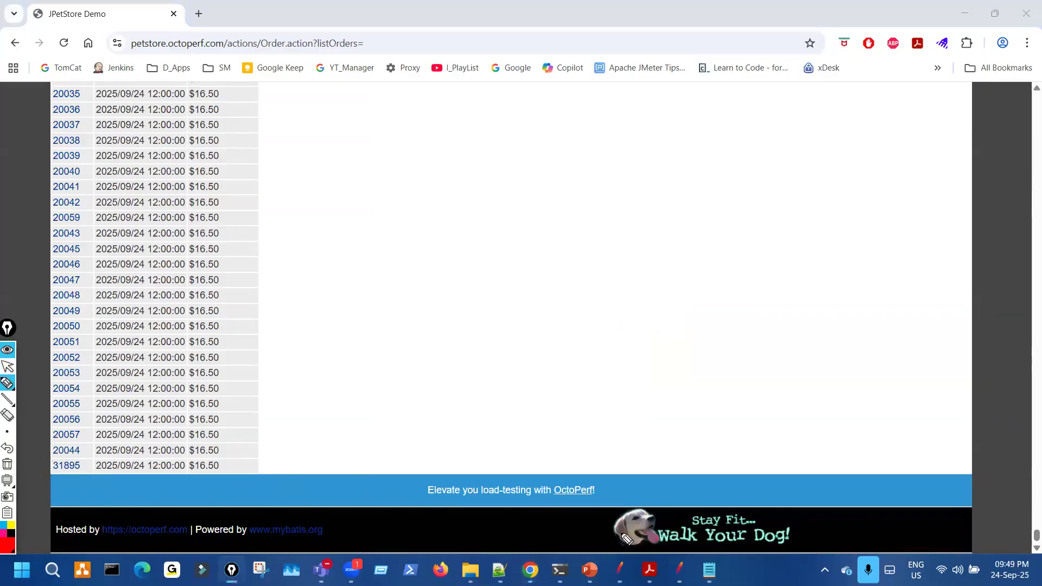
key("ctrl+shift+1")
- Show the first PS11_Confirm sample's sampler result and its order #31893 response
key("alt+Tab")
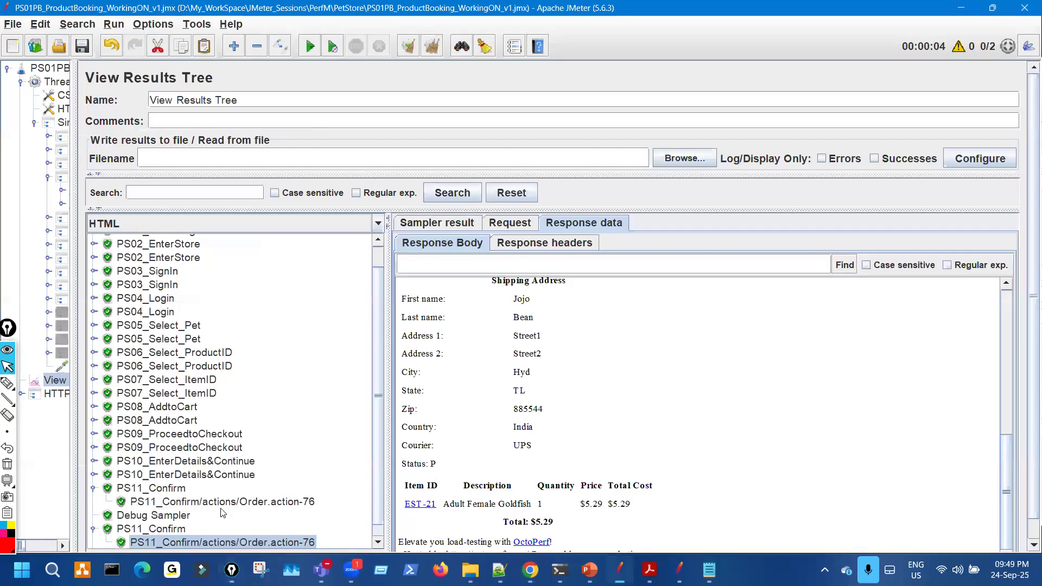
left_click(229, 502)
left_click(458, 225)
key("ctrl+shift+2")
left_click_drag(687, 255, 640, 247)
key("ctrl+shift+7")
key("ctrl+shift+1")
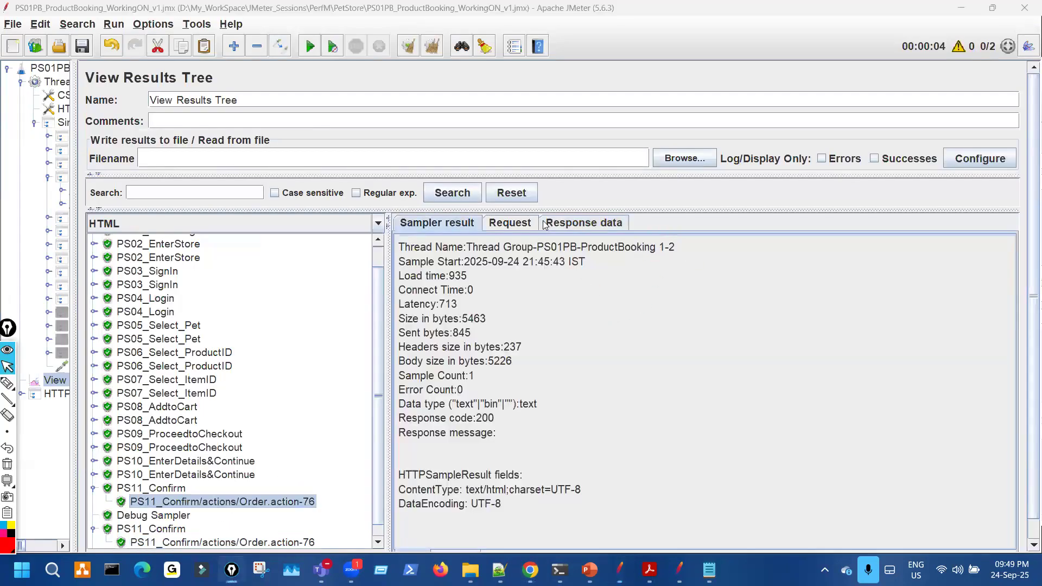
left_click(583, 223)
key("ctrl+shift+2")
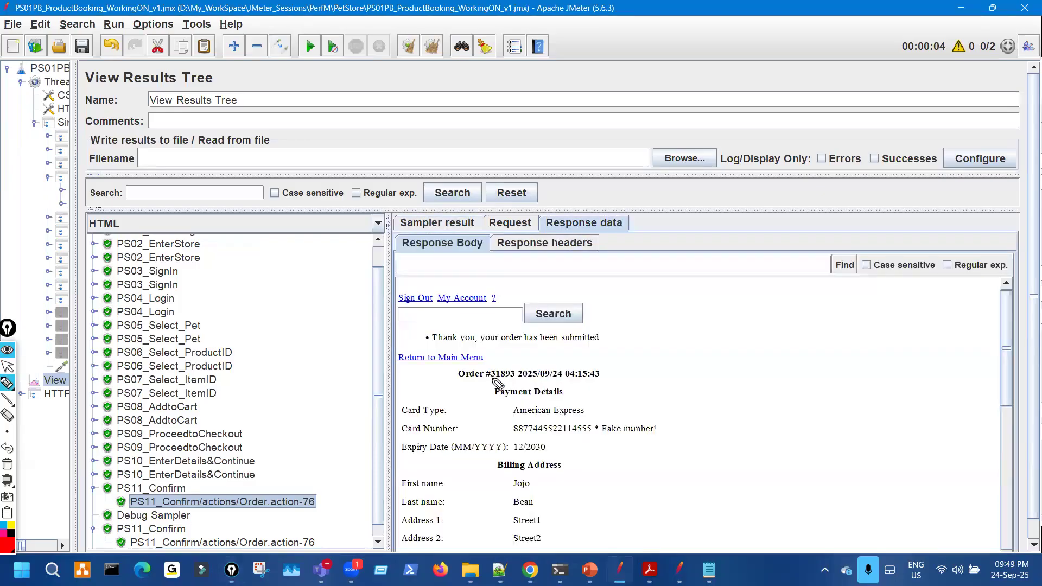
mouse_move(515, 383)
left_mouse_down()
mouse_move(519, 368)
mouse_move(488, 370)
mouse_move(487, 383)
mouse_move(508, 363)
mouse_move(498, 362)
left_mouse_up()
key("ctrl+shift+7")
key("ctrl+shift+2")
key("ctrl+shift+3")
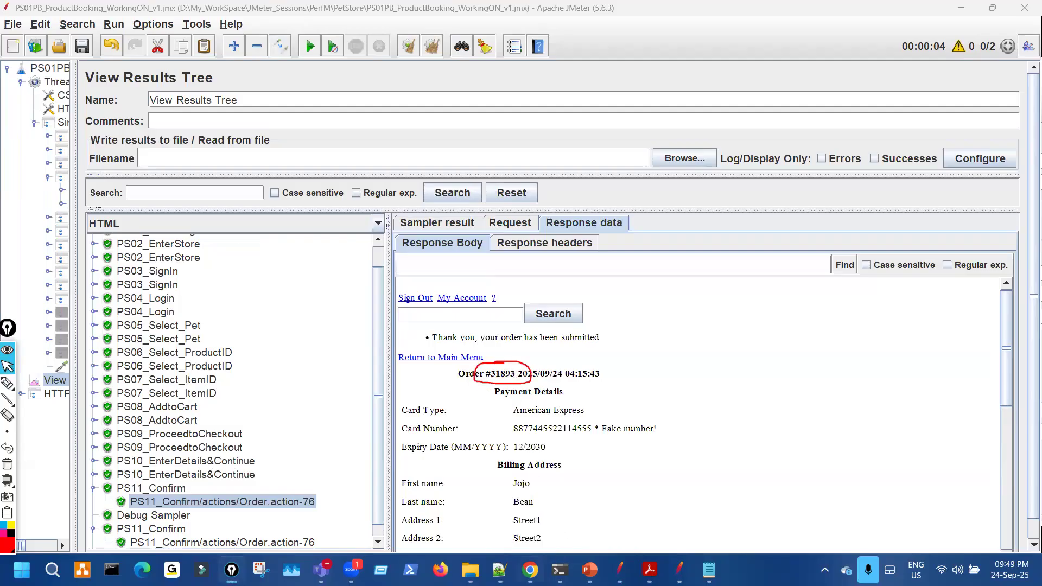
- Compare with the browser's order list, then check confirmation responses for orders #31894 and #31893
key("alt+Tab")
key("ctrl+shift+1")
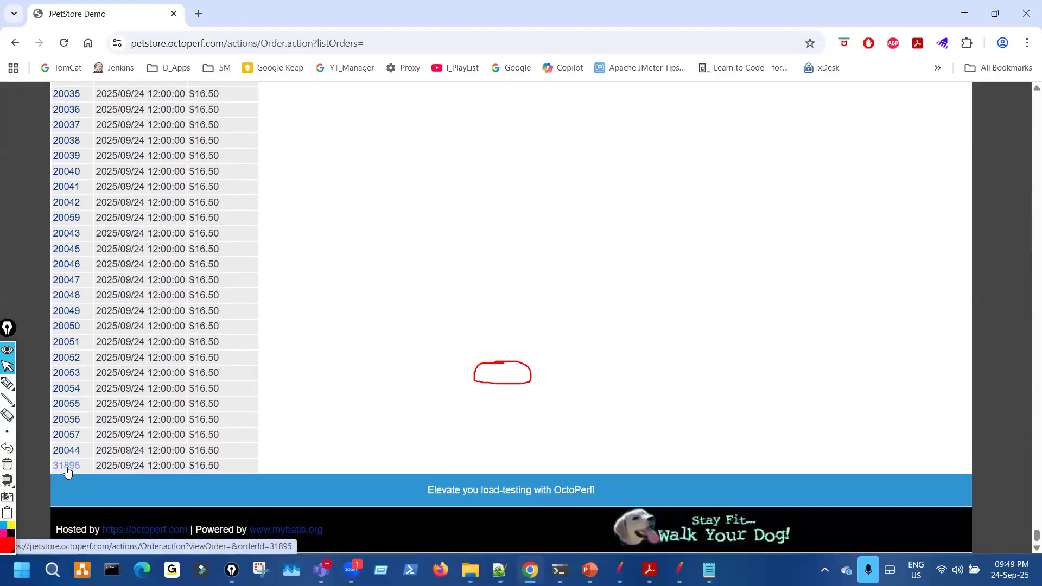
key("alt+Tab")
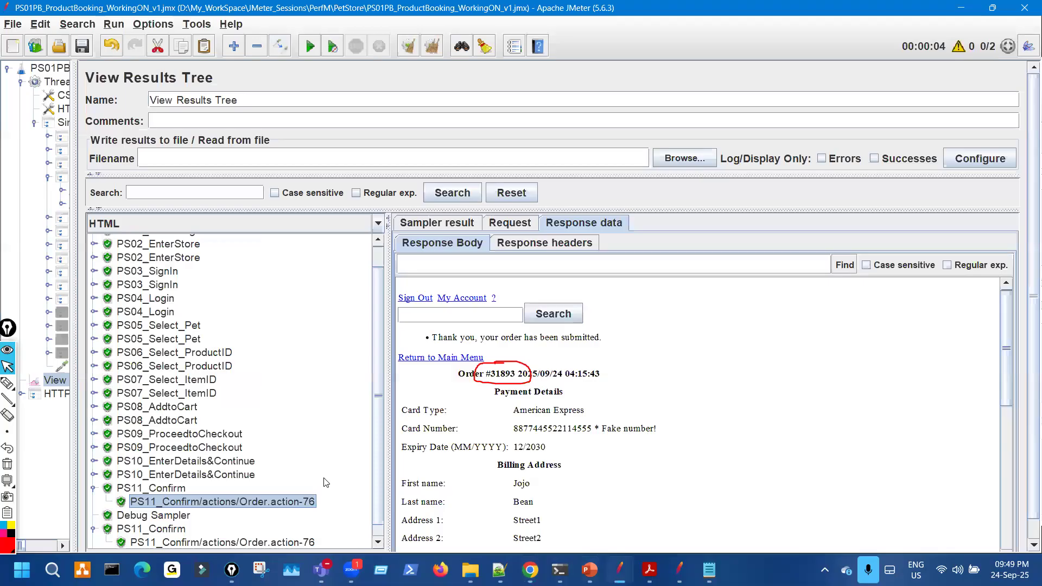
scroll(321, 505, "down", 1)
left_click(307, 529)
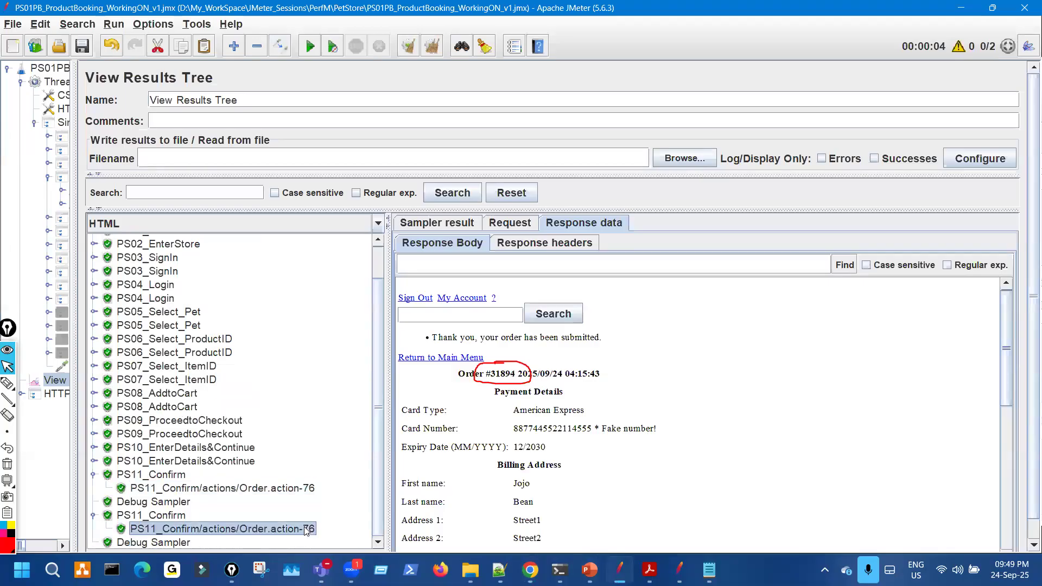
left_click(293, 488)
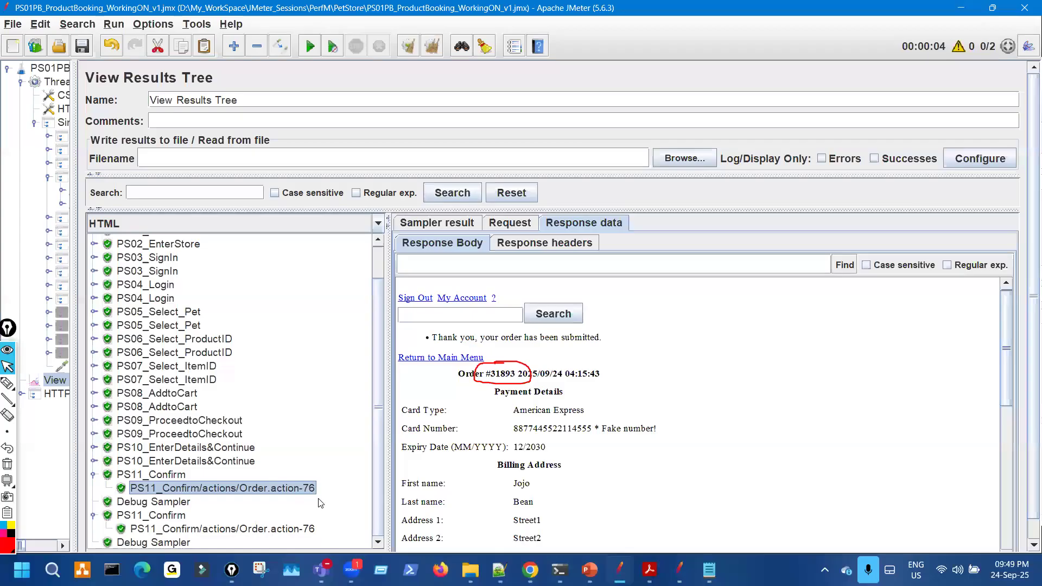
scroll(561, 489, "down", 8)
scroll(561, 489, "up", 8)
left_click(531, 570)
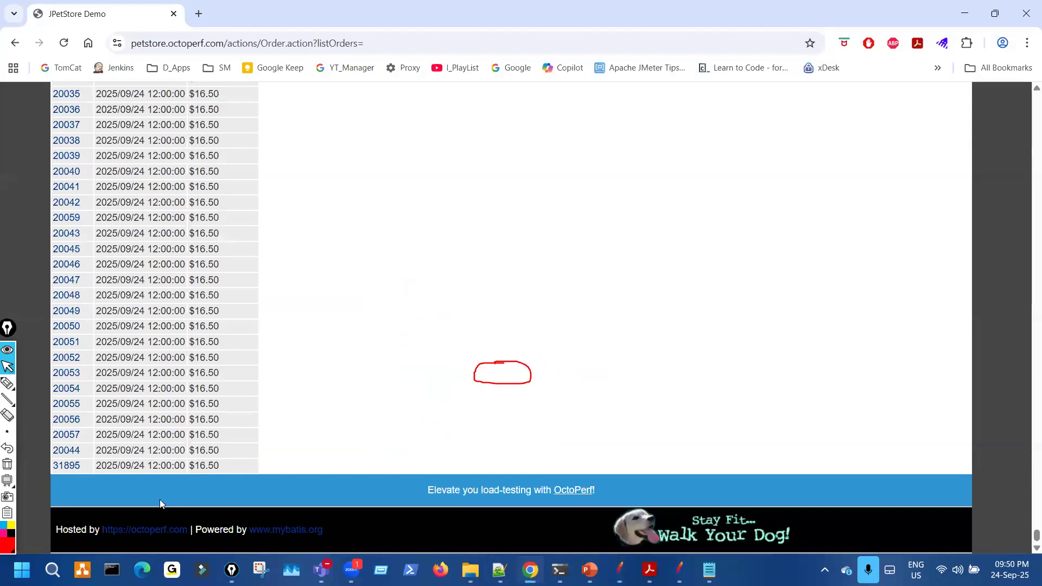
left_click(71, 467)
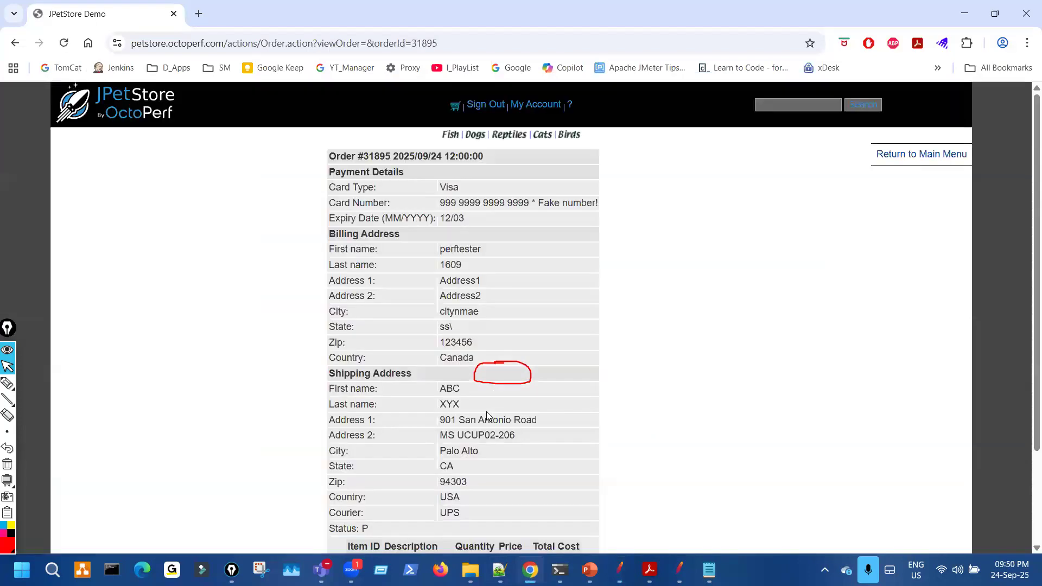
scroll(486, 416, "down", 3)
key("ctrl+shift+3")
mouse_move(393, 426)
left_mouse_down()
mouse_move(436, 442)
mouse_move(406, 432)
left_mouse_up()
key("ctrl+shift+7")
key("ctrl+shift+2")
scroll(251, 358, "up", 3)
key("ctrl+shift+3")
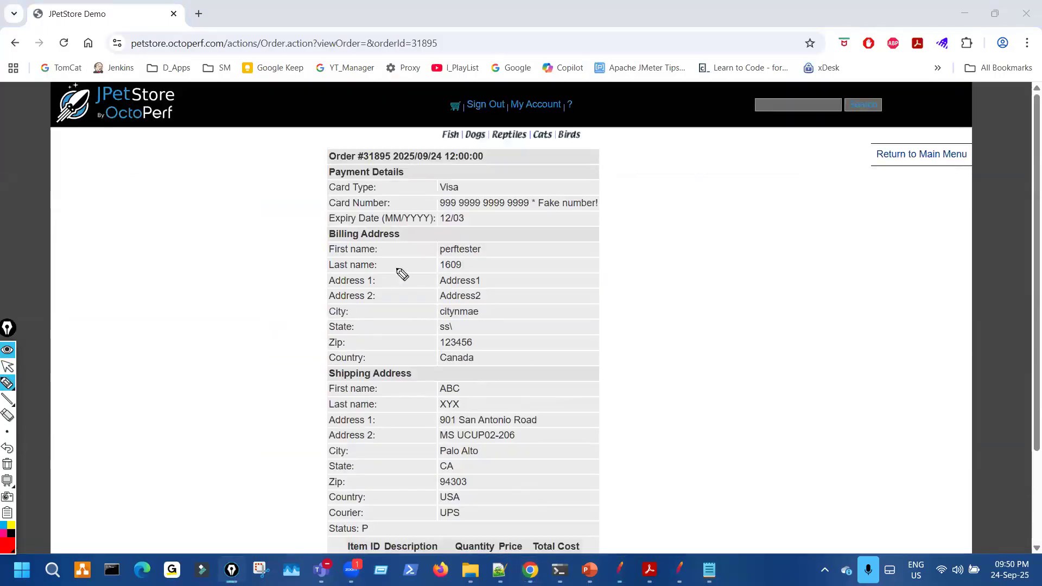
mouse_move(495, 237)
left_mouse_down()
mouse_move(516, 302)
mouse_move(500, 348)
left_mouse_up()
left_click_drag(461, 254, 493, 248)
left_click_drag(473, 284, 507, 274)
left_click_drag(508, 274, 498, 289)
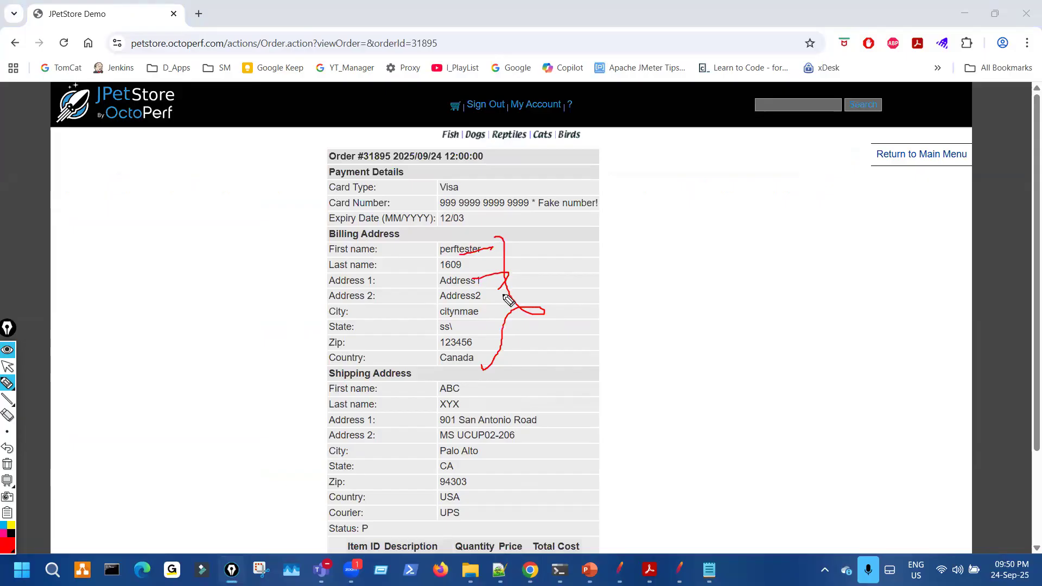
left_click_drag(518, 253, 518, 257)
left_click_drag(467, 383, 476, 453)
left_click_drag(431, 246, 488, 252)
key("ctrl+shift+7")
key("ctrl+shift+2")
scroll(498, 458, "down", 3)
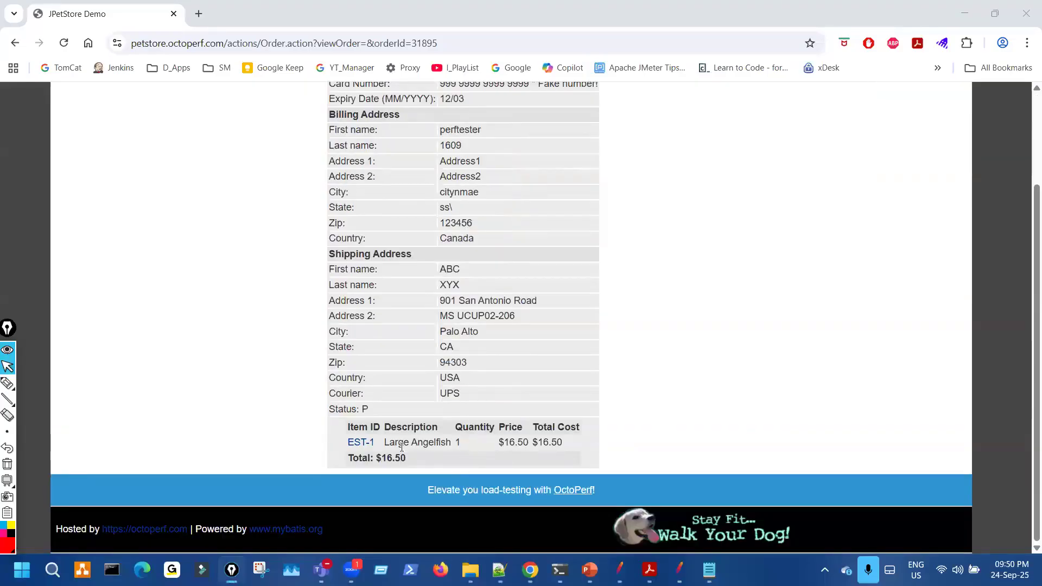
scroll(435, 259, "up", 3)
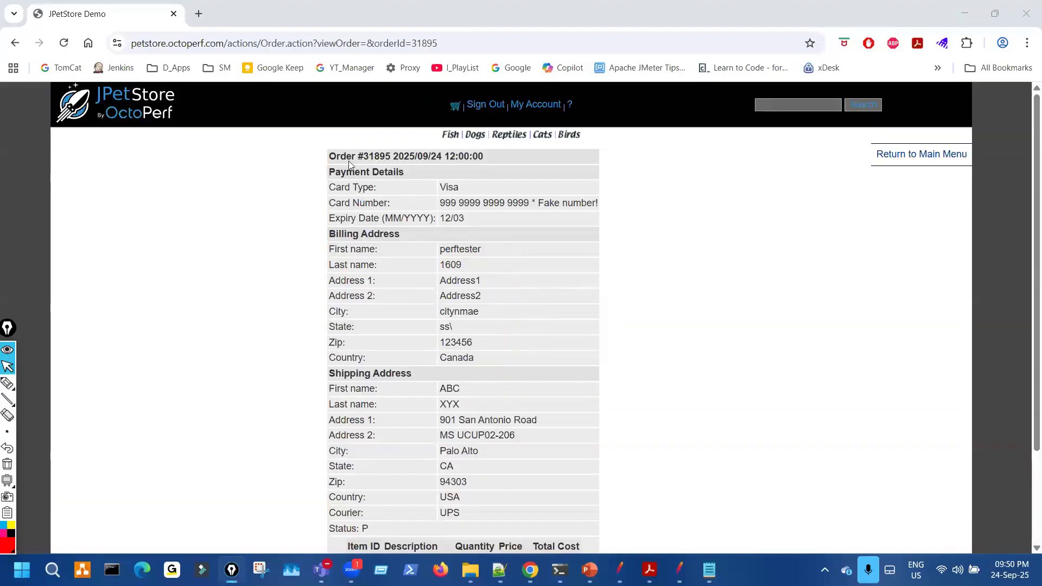
left_click_drag(384, 157, 363, 157)
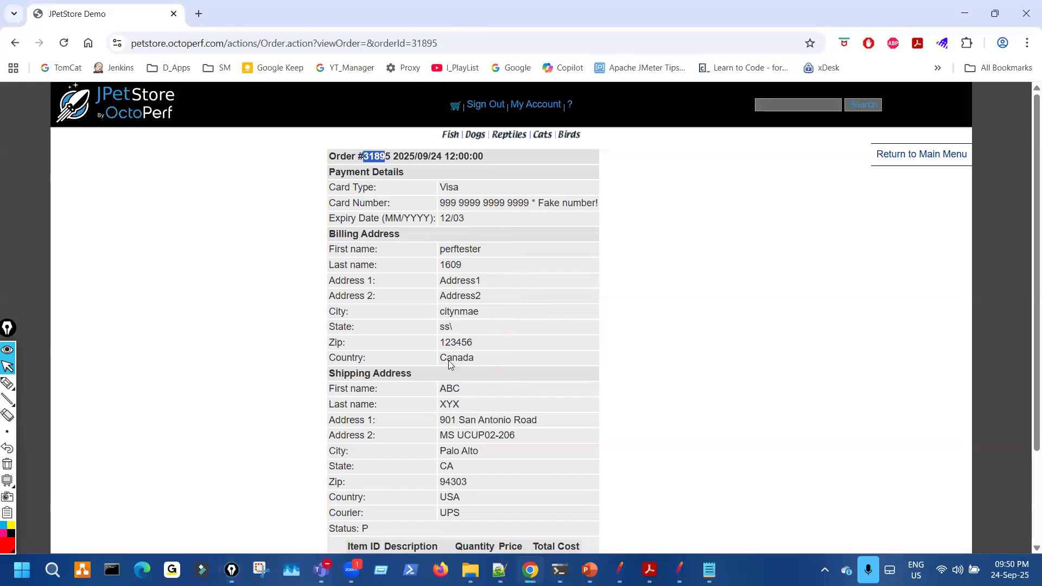
scroll(449, 363, "down", 3)
left_click(15, 43)
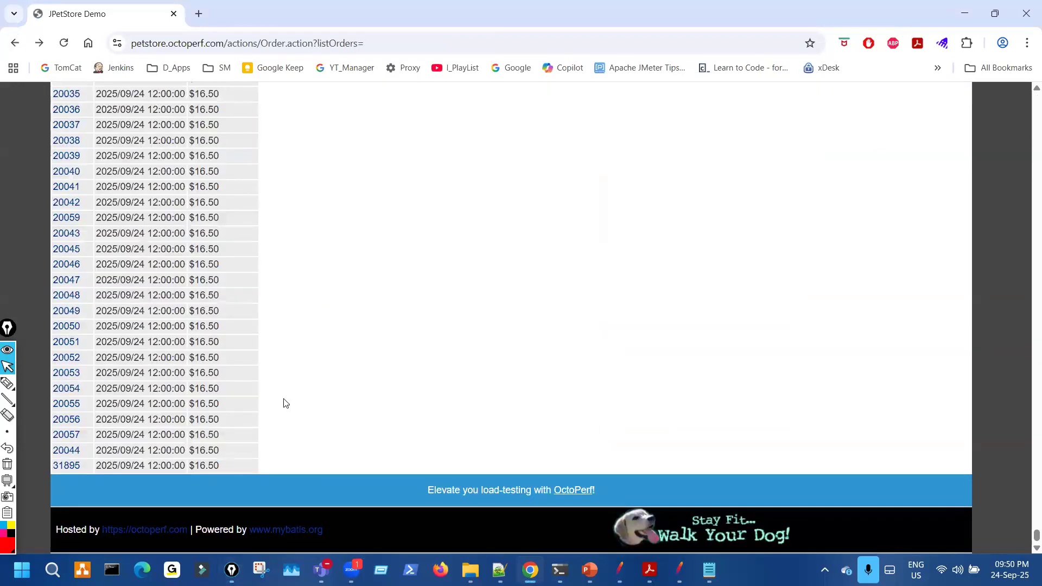
- Search the JPetStore order list for the order number read from JMeter's confirmation response
left_click(619, 570)
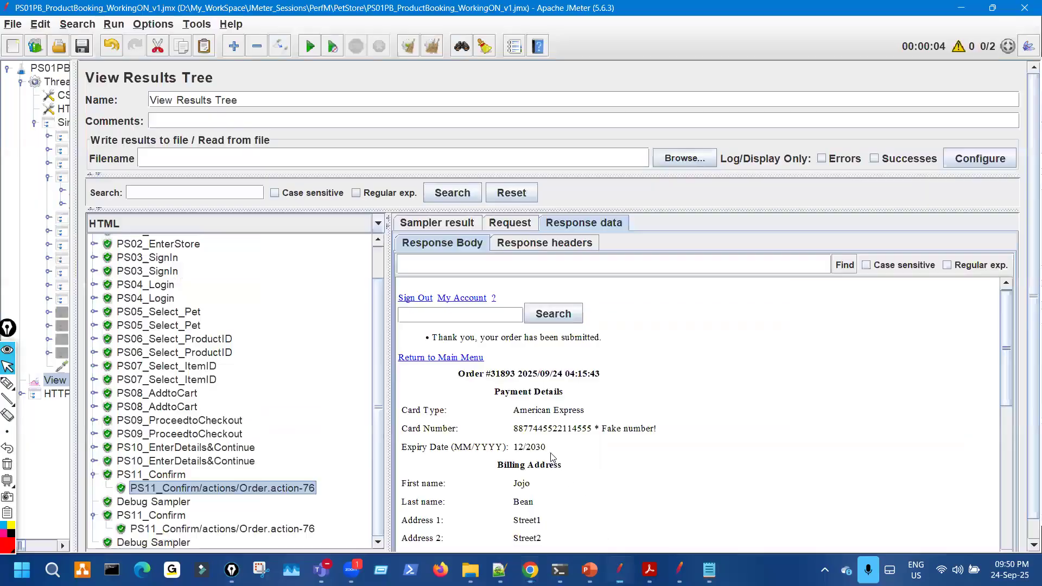
left_click_drag(527, 375, 531, 375)
key("ctrl+z")
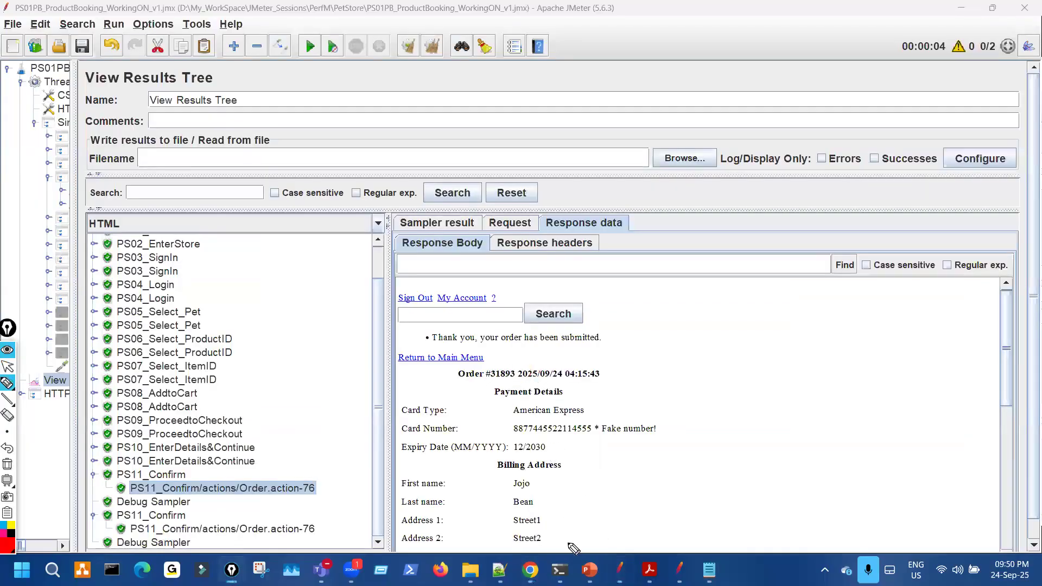
left_click(531, 570)
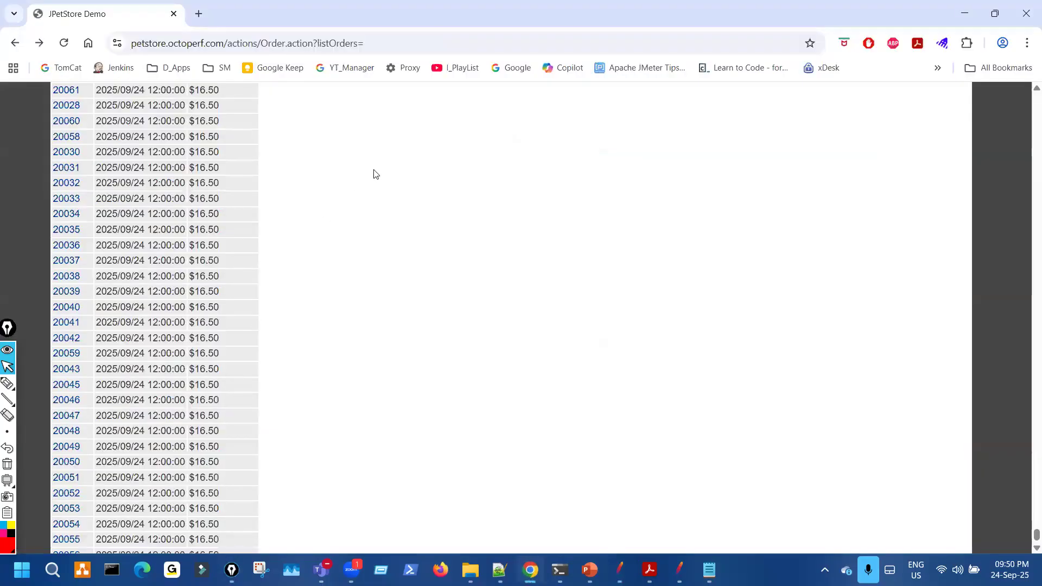
key("ctrl+f")
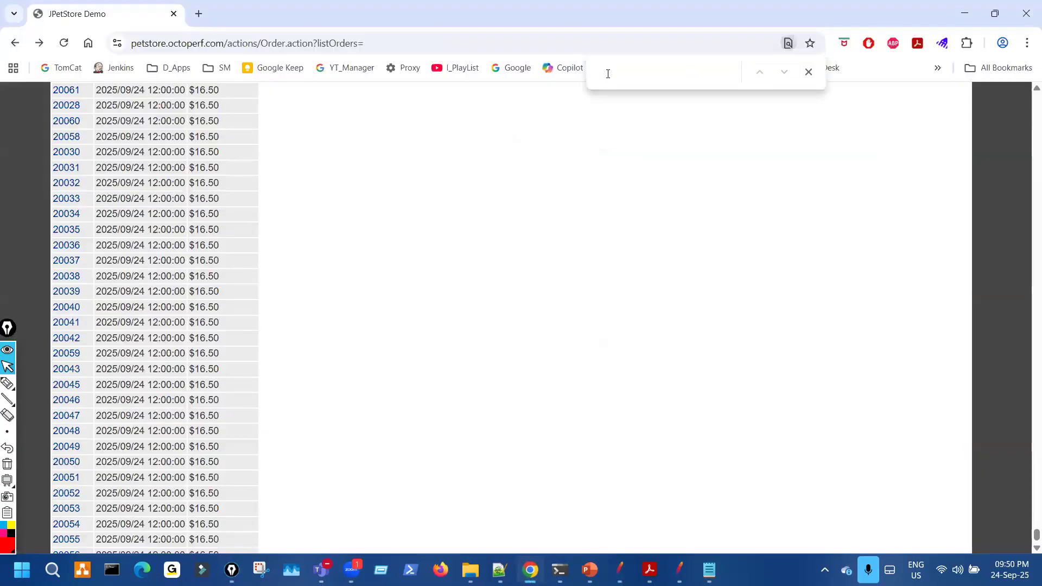
type("3")
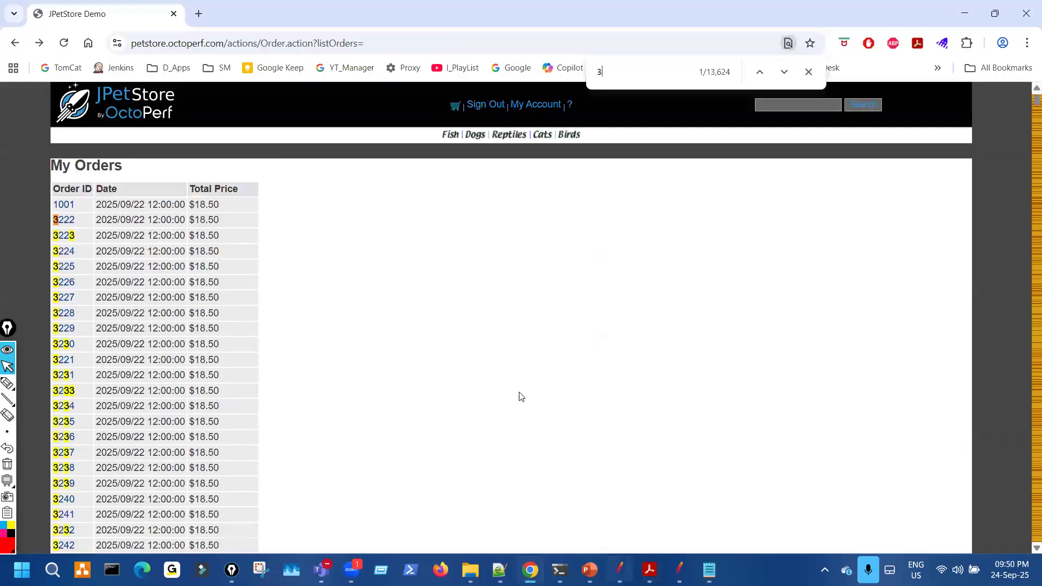
key("alt+Tab")
left_click_drag(500, 374, 514, 375)
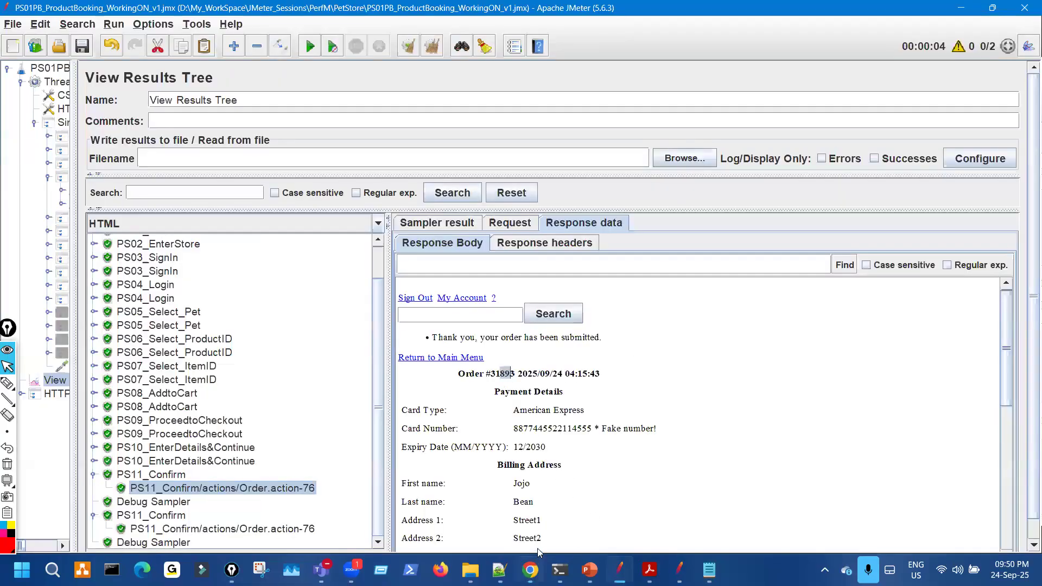
left_click(532, 570)
- Find order 31893 in the order list and open its details
type("893")
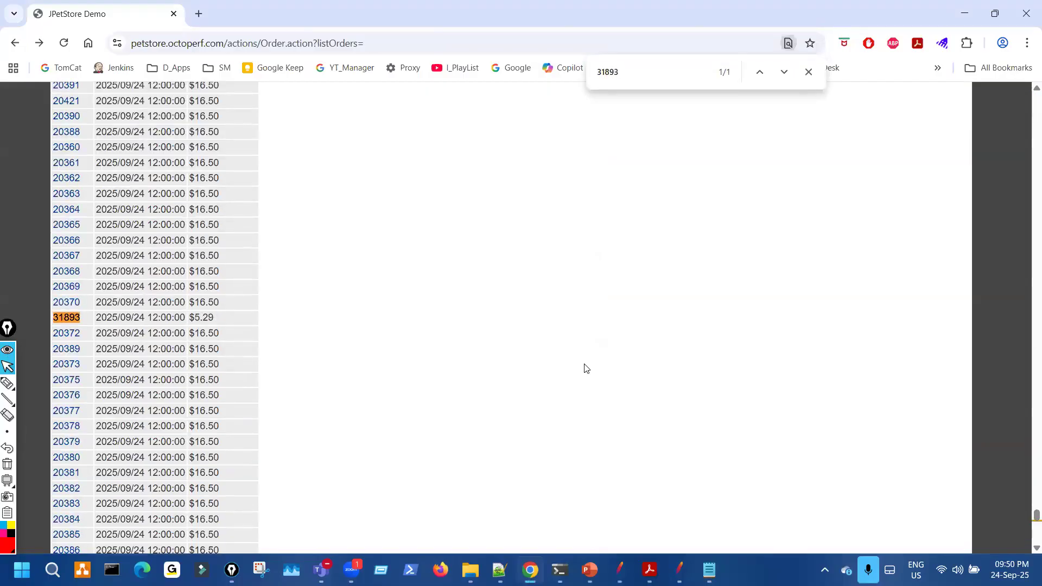
left_click(620, 570)
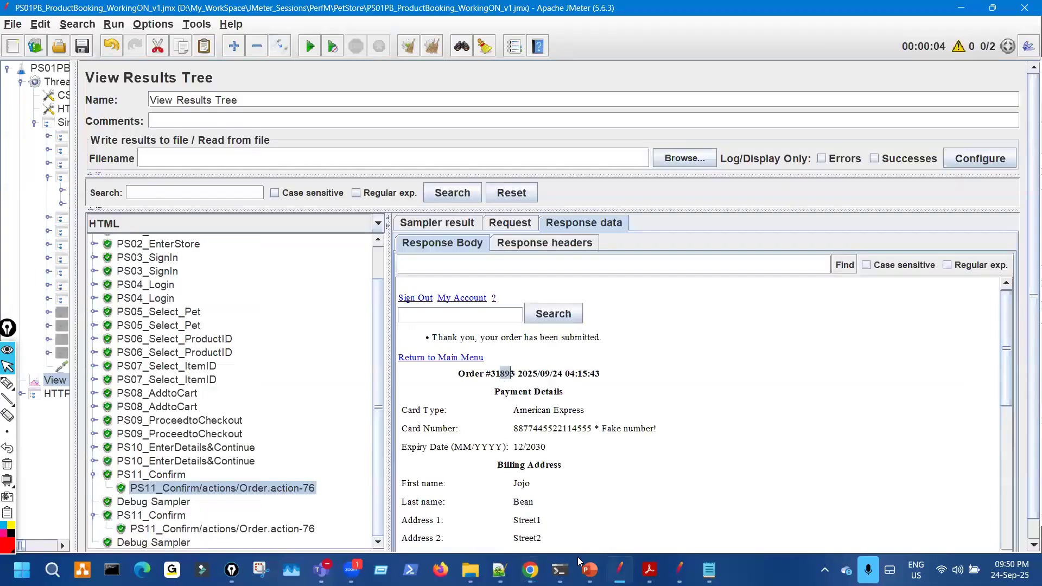
left_click(531, 570)
mouse_move(74, 309)
left_mouse_down()
mouse_move(41, 324)
mouse_move(82, 313)
mouse_move(70, 310)
left_mouse_up()
key("Escape")
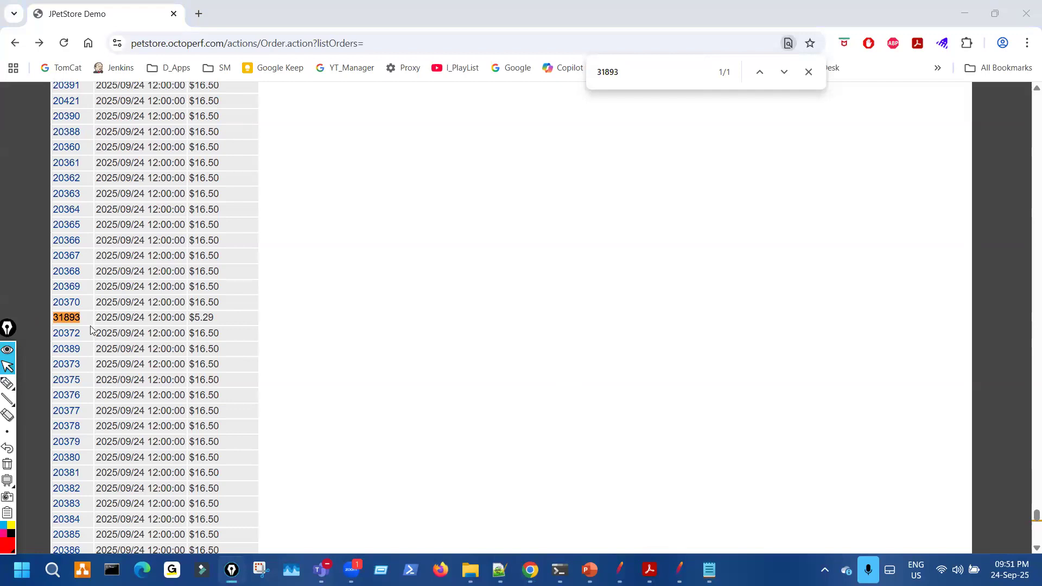
left_click(69, 321)
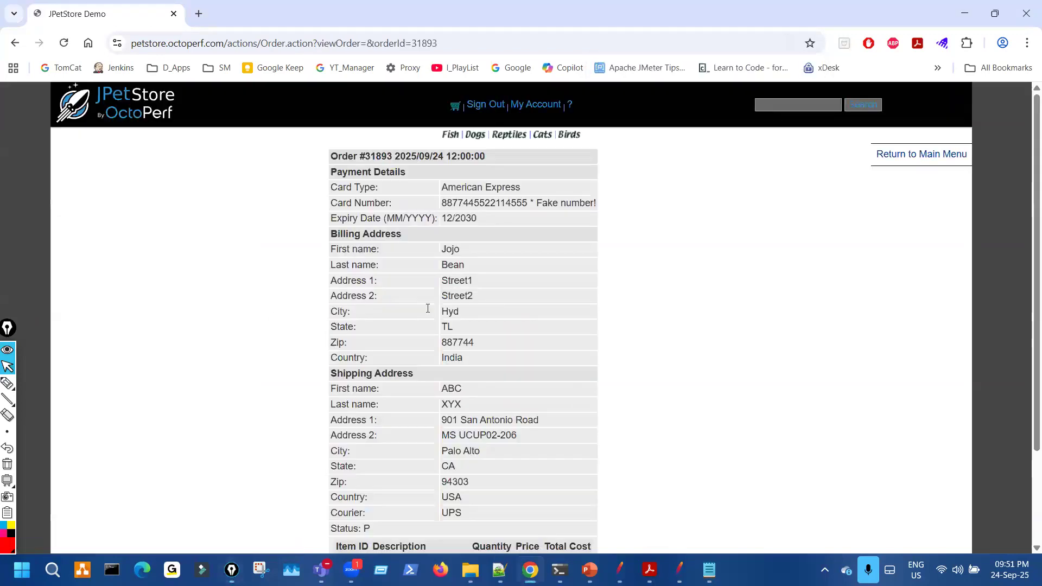
- Mark up the order 31893 details page with Epic Pen, then clear the ink
key("ctrl+shift+3")
left_click_drag(315, 194, 320, 357)
mouse_move(453, 231)
left_mouse_down()
mouse_move(465, 260)
mouse_move(481, 513)
mouse_move(450, 249)
left_mouse_up()
left_click_drag(356, 177, 445, 171)
key("ctrl+shift+7")
key("ctrl+shift+2")
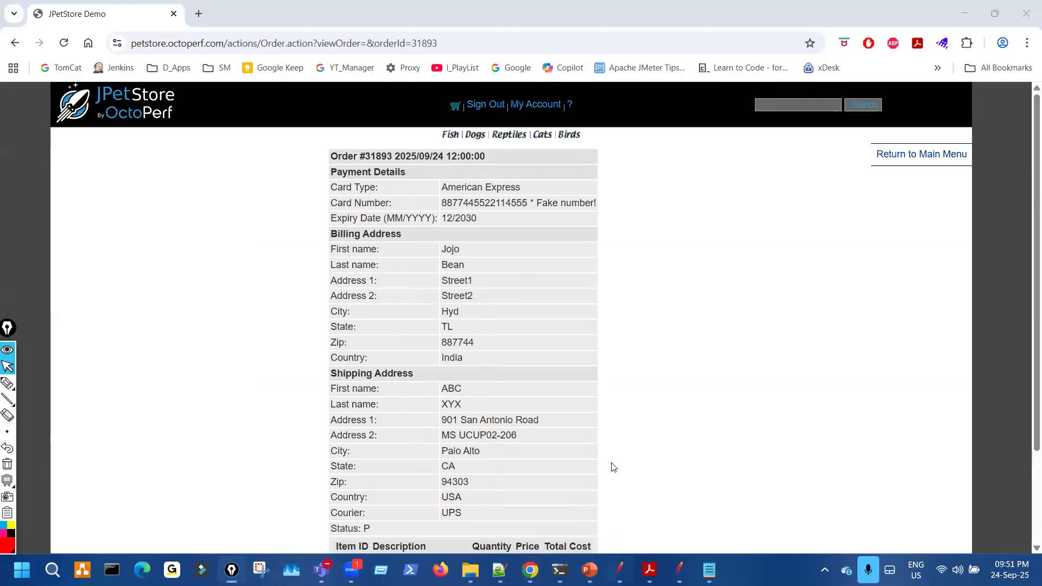
- In JMeter's captured order response, underline the order details and the Adult Female Goldfish row
key("alt+Tab")
scroll(594, 450, "up", 5)
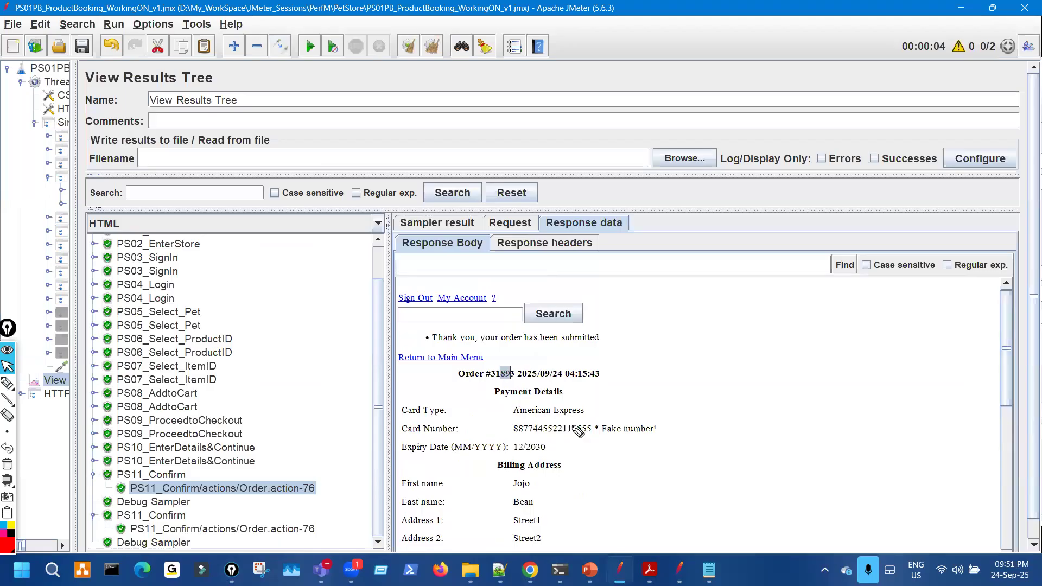
key("ctrl+shift+1")
left_click_drag(522, 417, 579, 414)
key("ctrl+shift+7")
key("ctrl+shift+2")
scroll(581, 481, "down", 6)
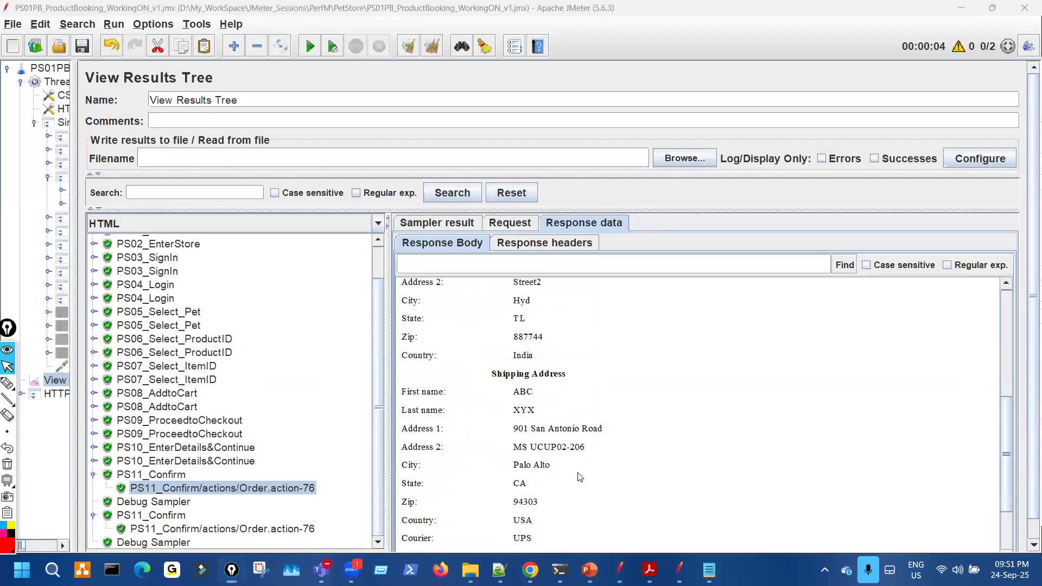
key("ctrl+shift+1")
left_click_drag(470, 520, 599, 514)
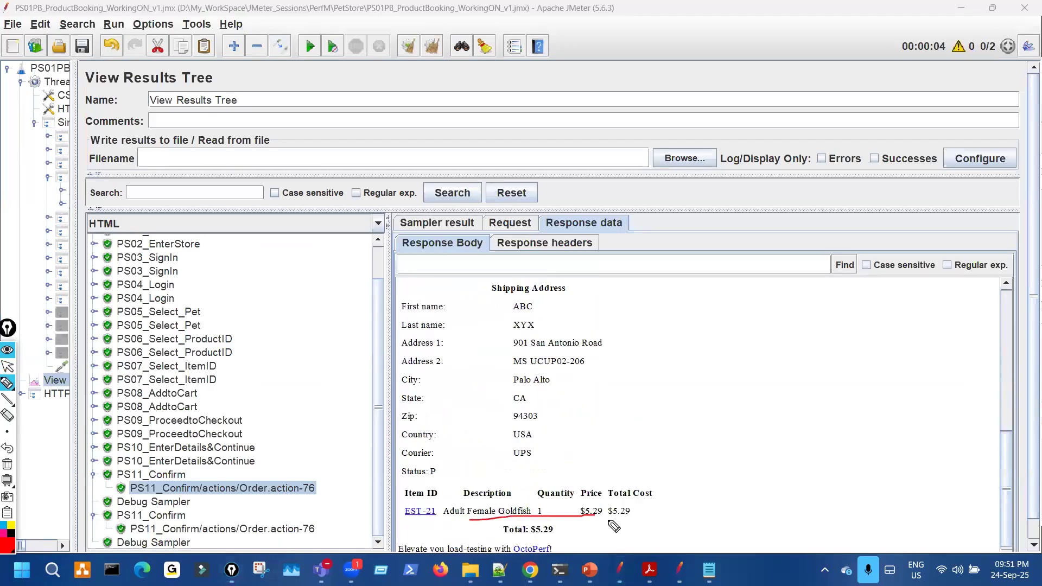
key("ctrl+shift+7")
key("ctrl+shift+2")
- On the browser order page, mark the payment and billing details and the goldfish line item
key("alt+Tab")
key("ctrl+shift+1")
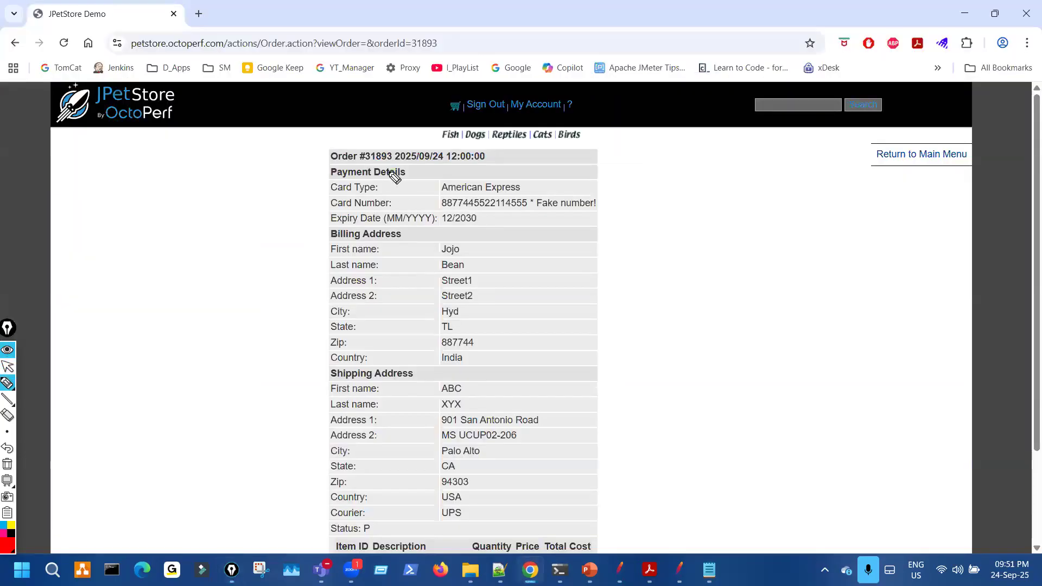
left_click_drag(435, 190, 442, 267)
key("ctrl+shift+7")
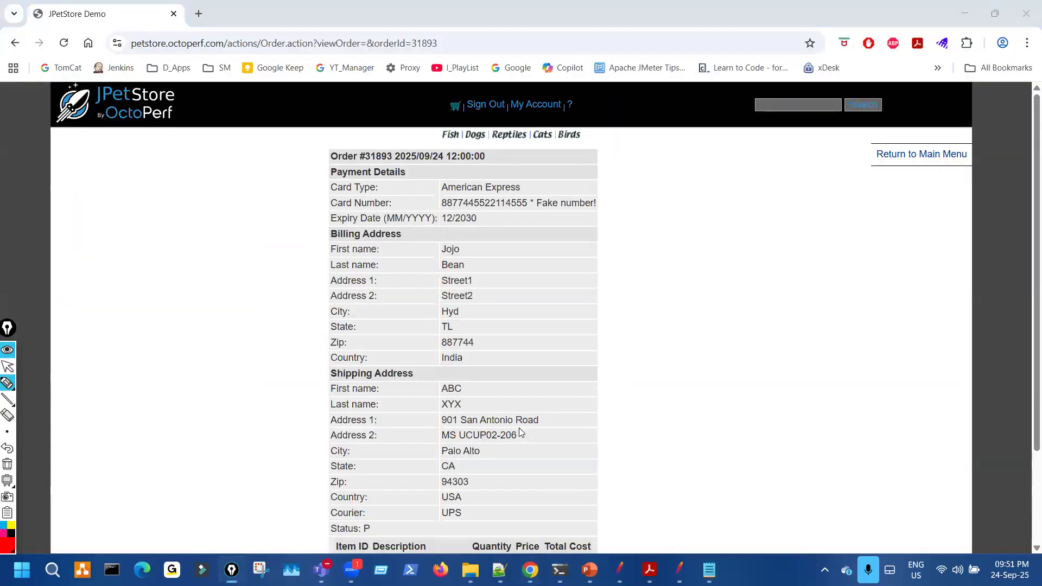
key("ctrl+shift+2")
scroll(488, 450, "down", 3)
key("ctrl+shift+1")
left_click_drag(392, 453, 565, 456)
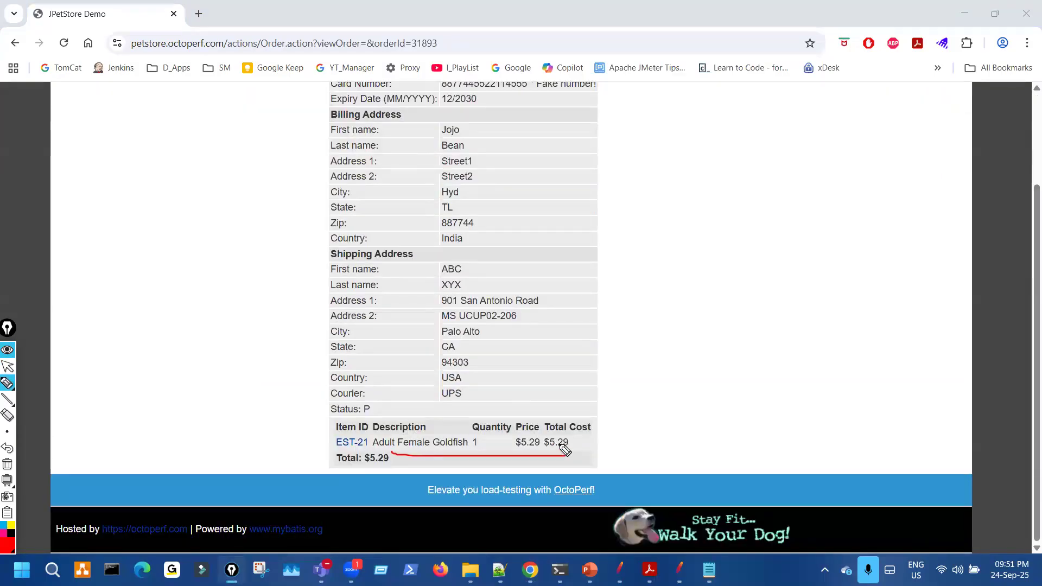
key("ctrl+shift+7")
key("ctrl+shift+2")
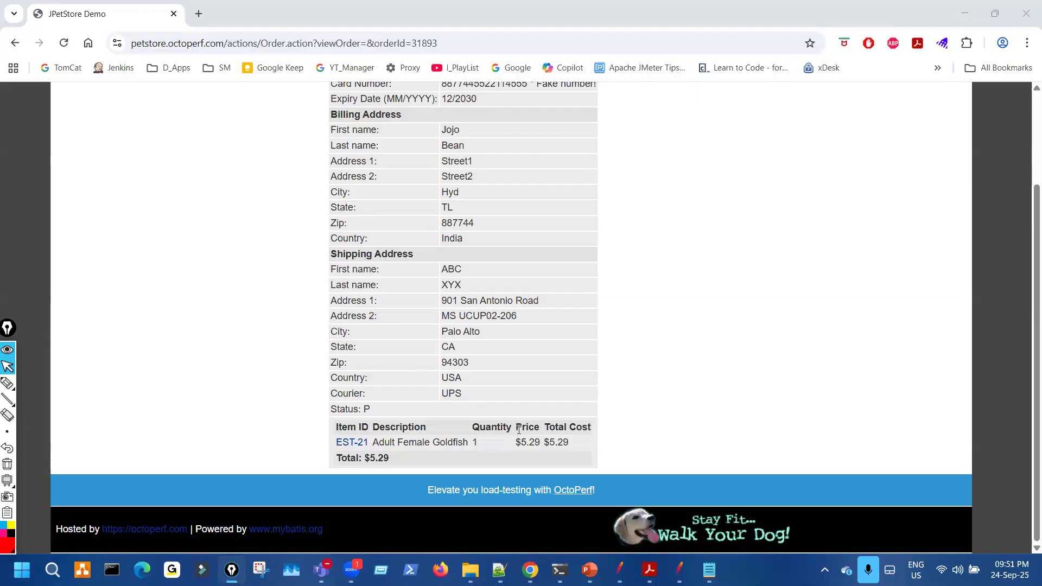
scroll(519, 430, "up", 3)
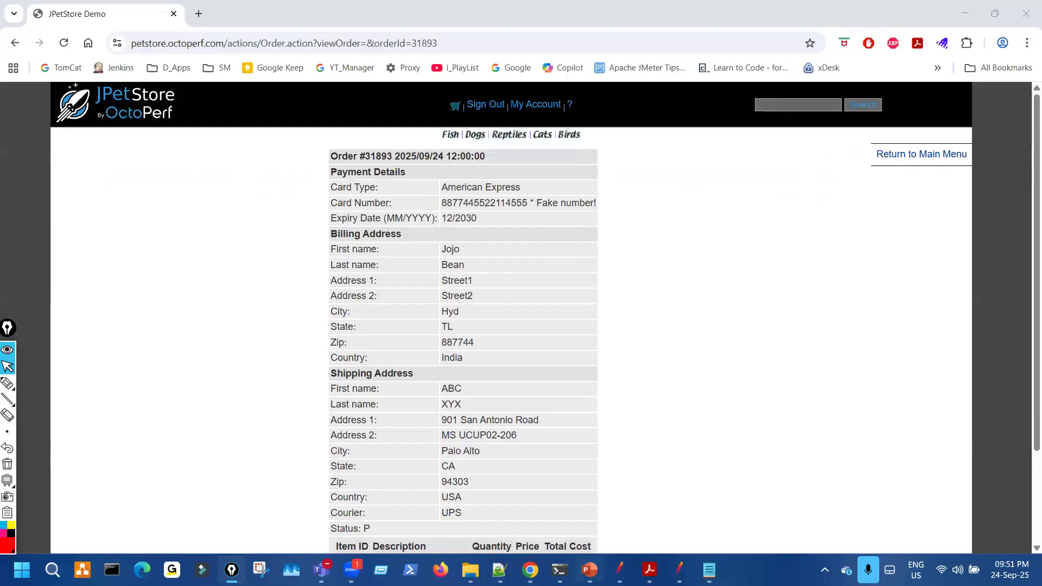
- Bring up the JMeter course PDF and scroll through its correlation topics
key("alt+Tab")
scroll(593, 401, "up", 2)
scroll(594, 401, "down", 5)
scroll(593, 393, "down", 4)
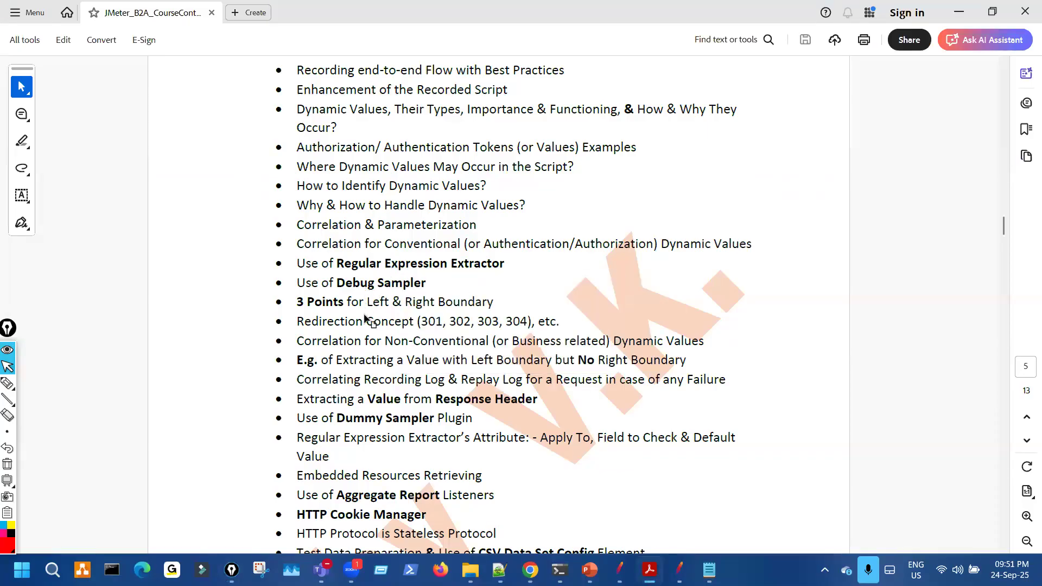
scroll(374, 327, "down", 1)
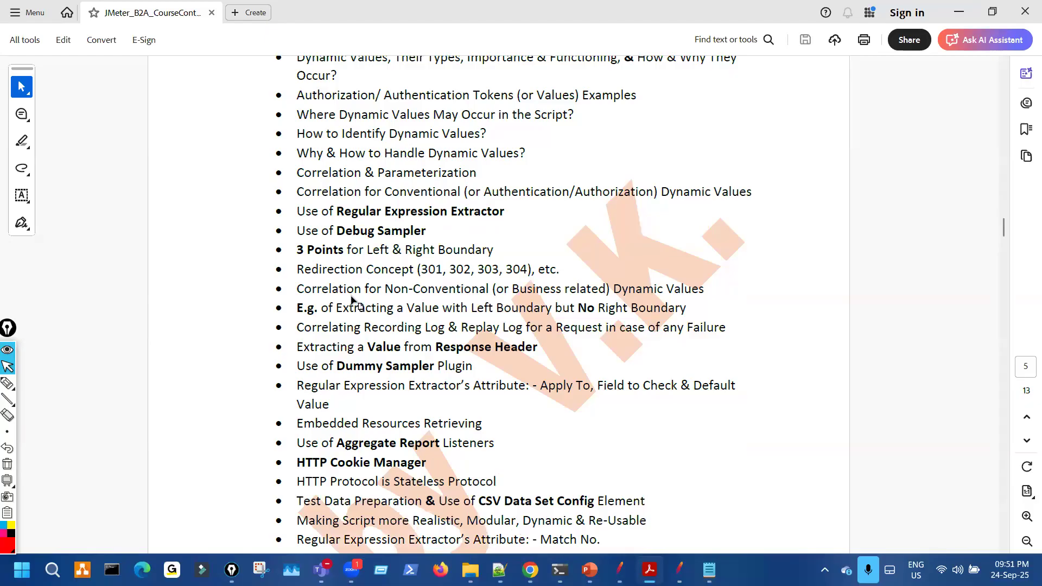
left_click_drag(358, 293, 569, 296)
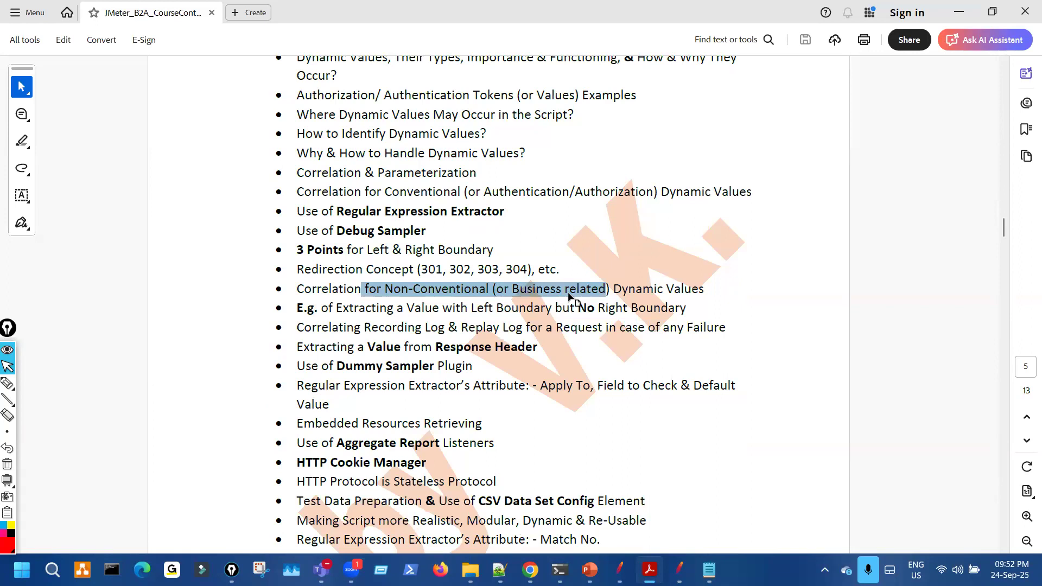
left_click_drag(569, 296, 569, 296)
left_click(529, 299)
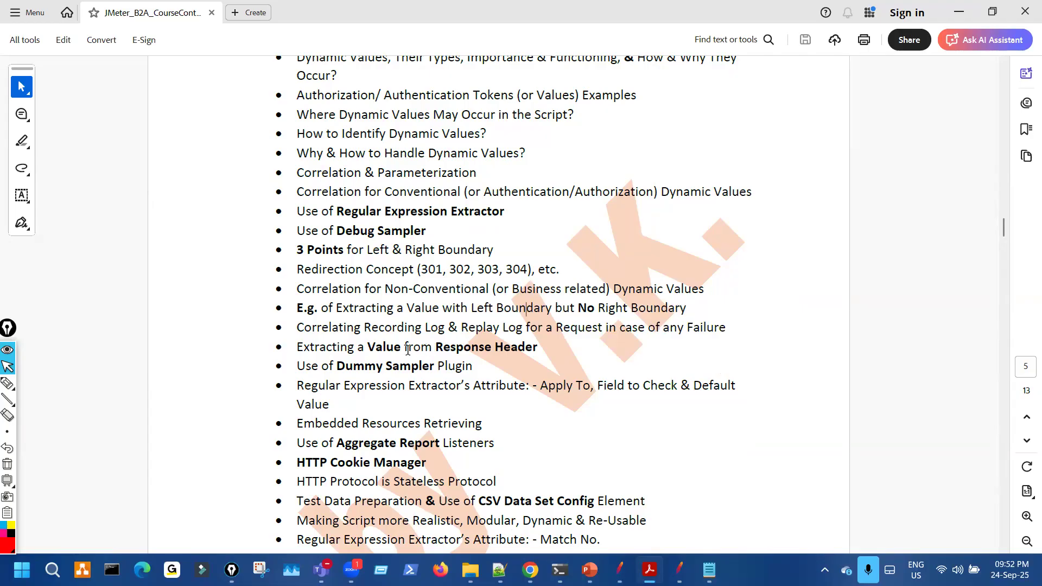
left_click_drag(362, 346, 451, 347)
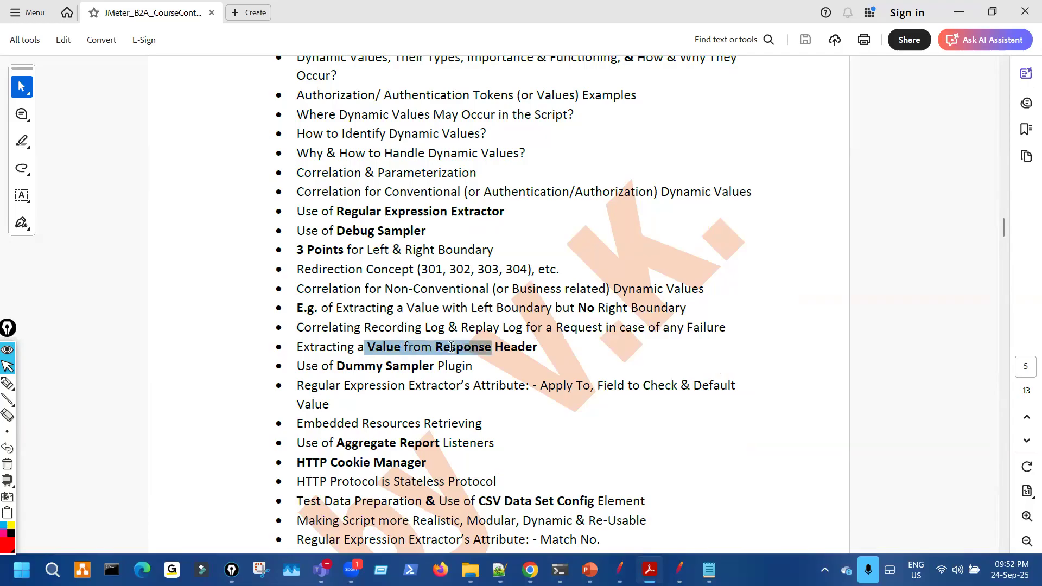
left_click(392, 377)
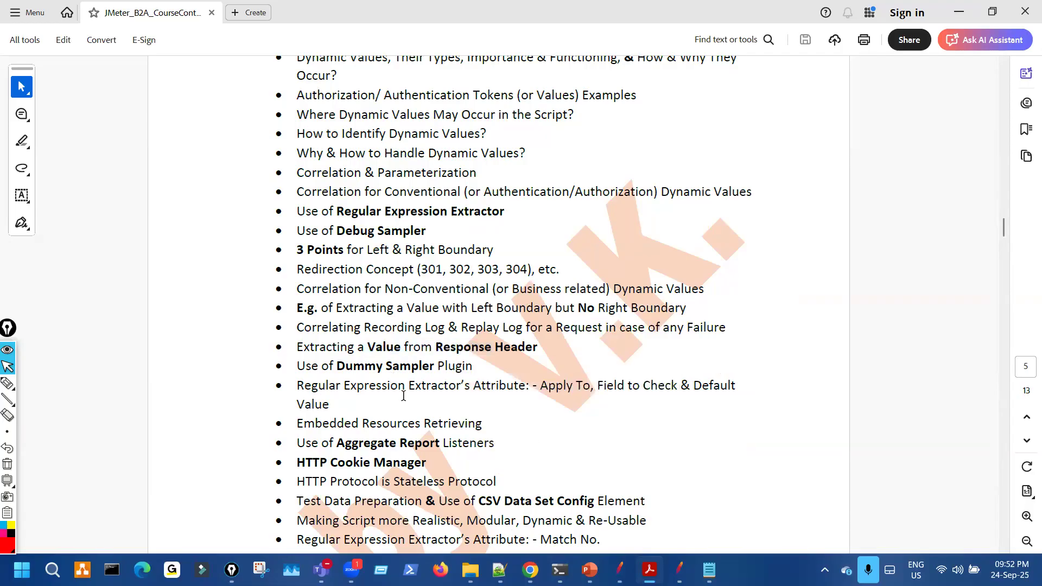
scroll(403, 396, "down", 1)
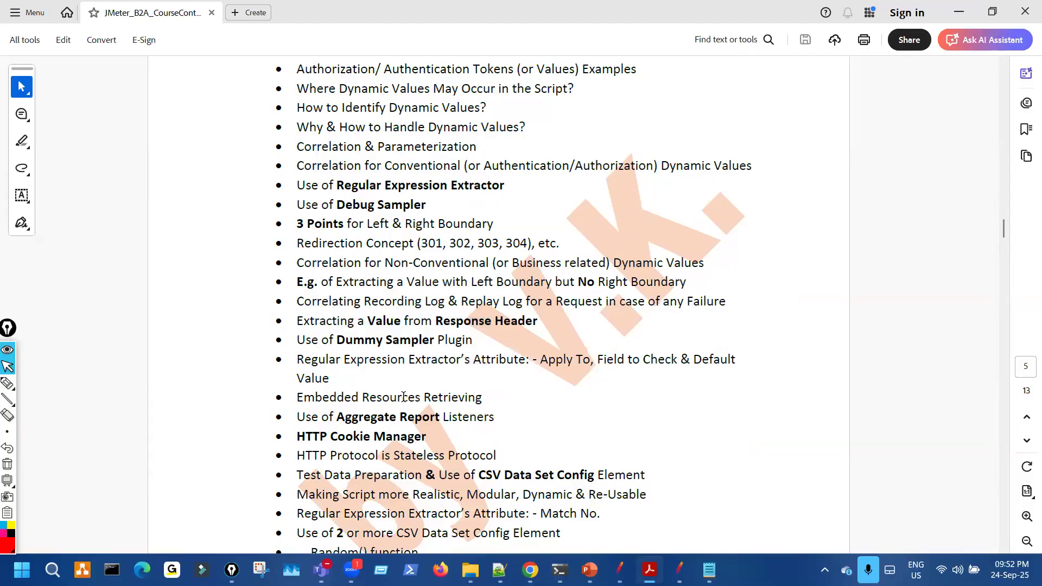
scroll(403, 397, "down", 1)
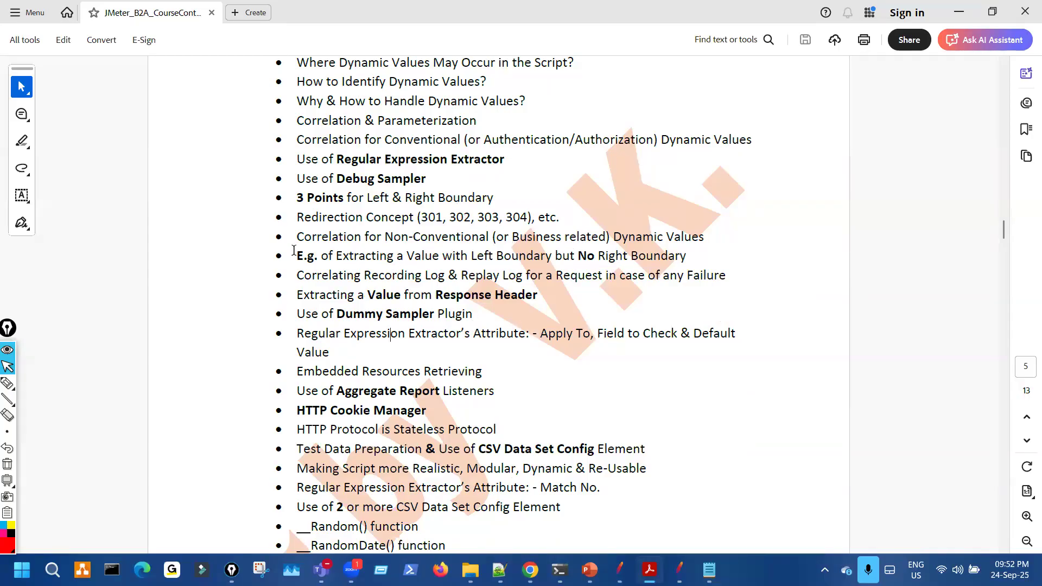
left_click(8, 383)
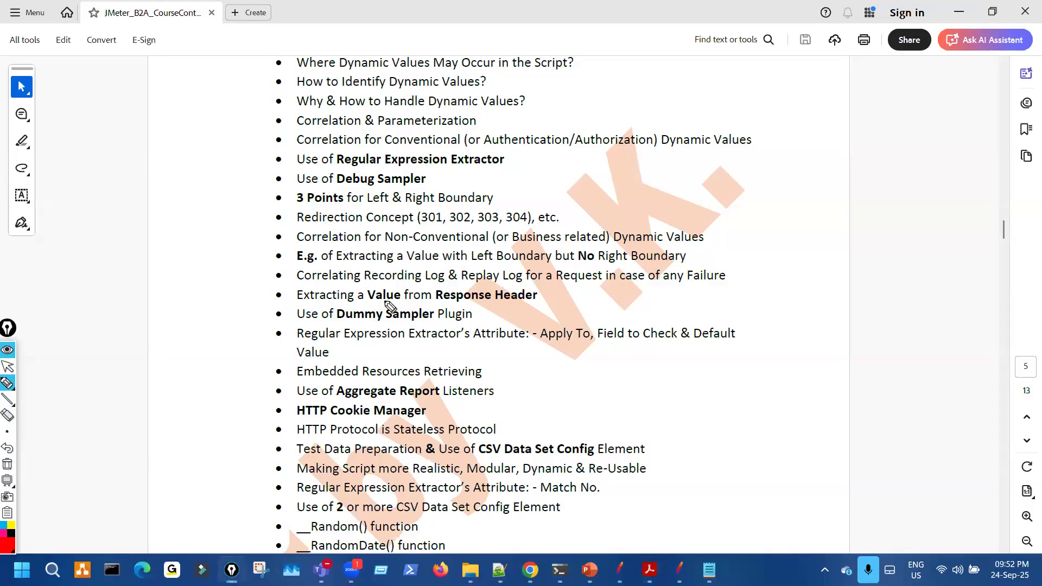
mouse_move(411, 269)
left_mouse_down()
mouse_move(438, 286)
mouse_move(358, 367)
mouse_move(400, 270)
left_mouse_up()
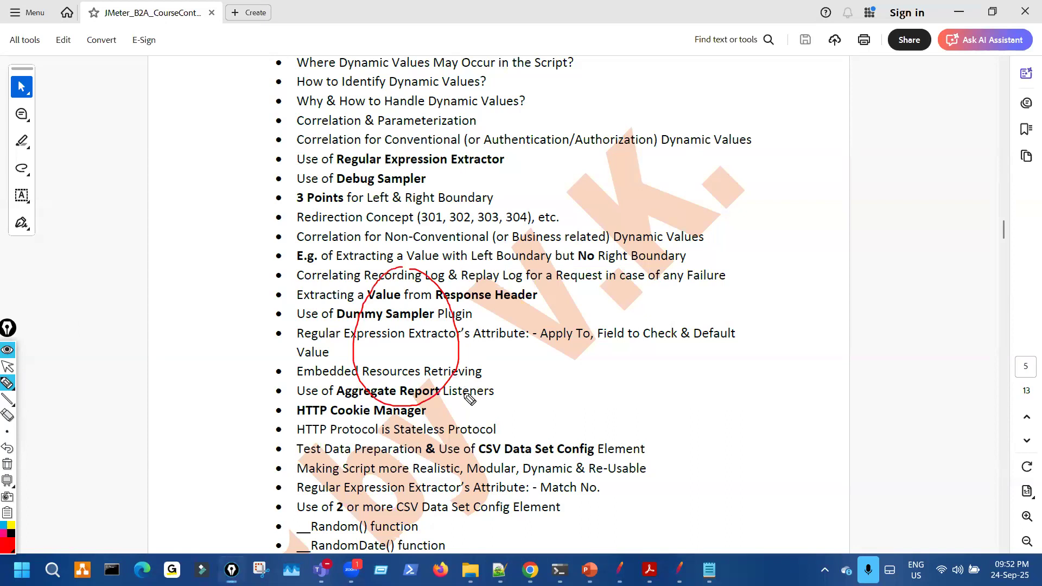
left_click_drag(435, 439, 452, 460)
left_click_drag(546, 355, 548, 389)
key("ctrl+shift+7")
key("ctrl+shift+2")
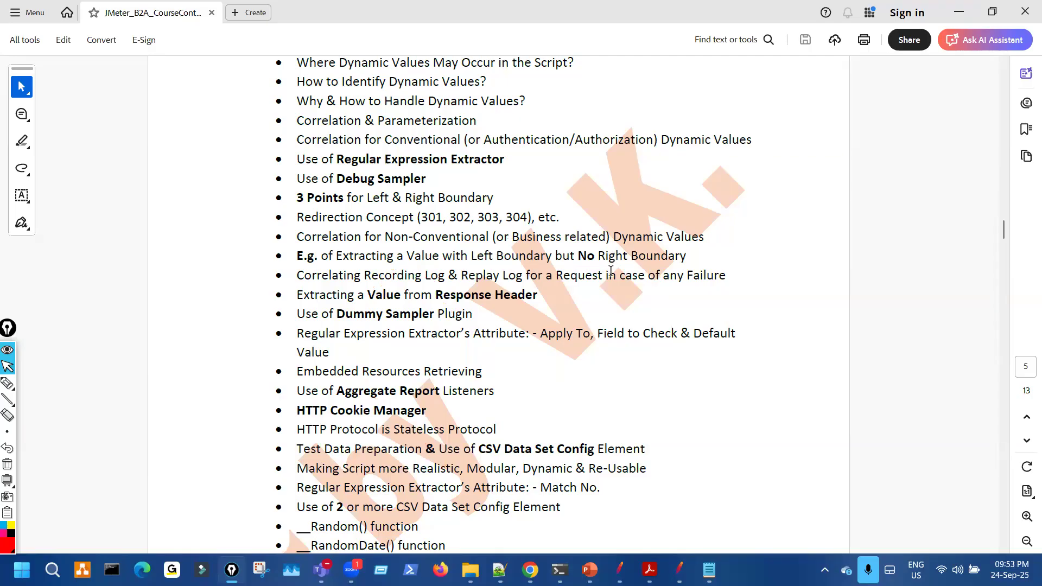
- Scroll the course PDF, highlighting the 'Preparation & Use of CSV Data Set Config' topic
scroll(560, 355, "down", 4)
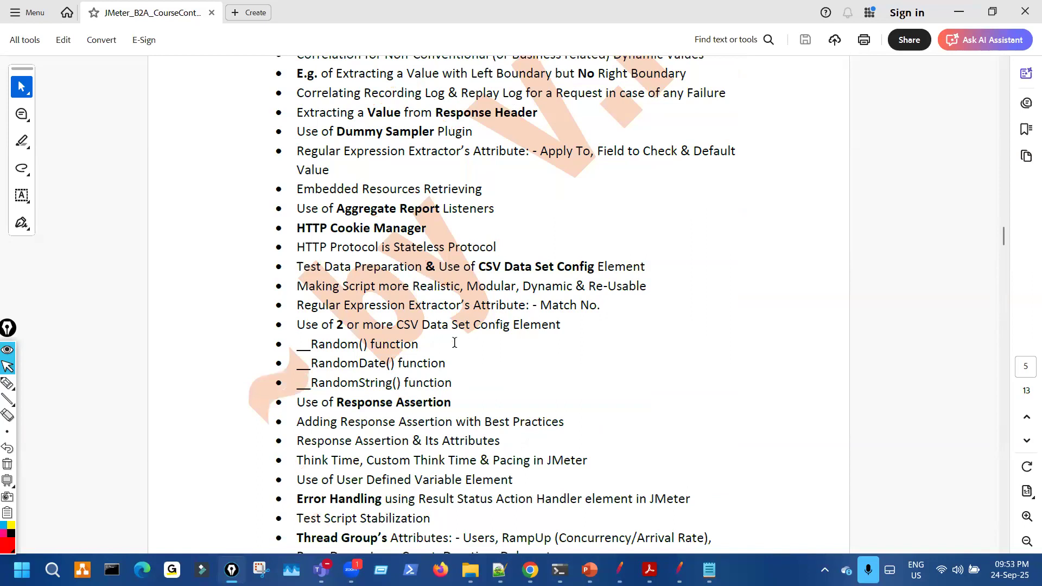
scroll(418, 308, "down", 1)
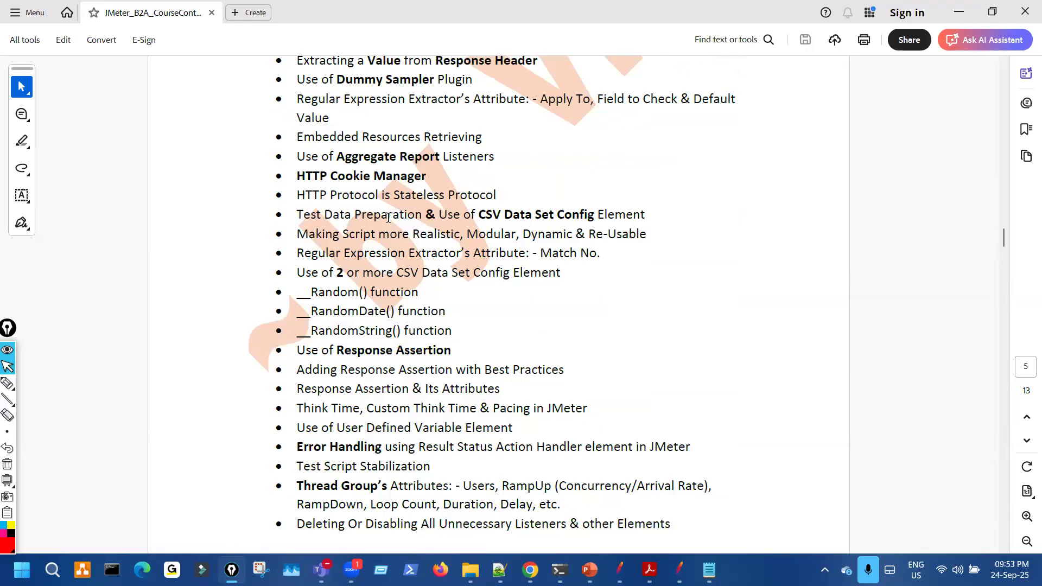
scroll(409, 214, "up", 1)
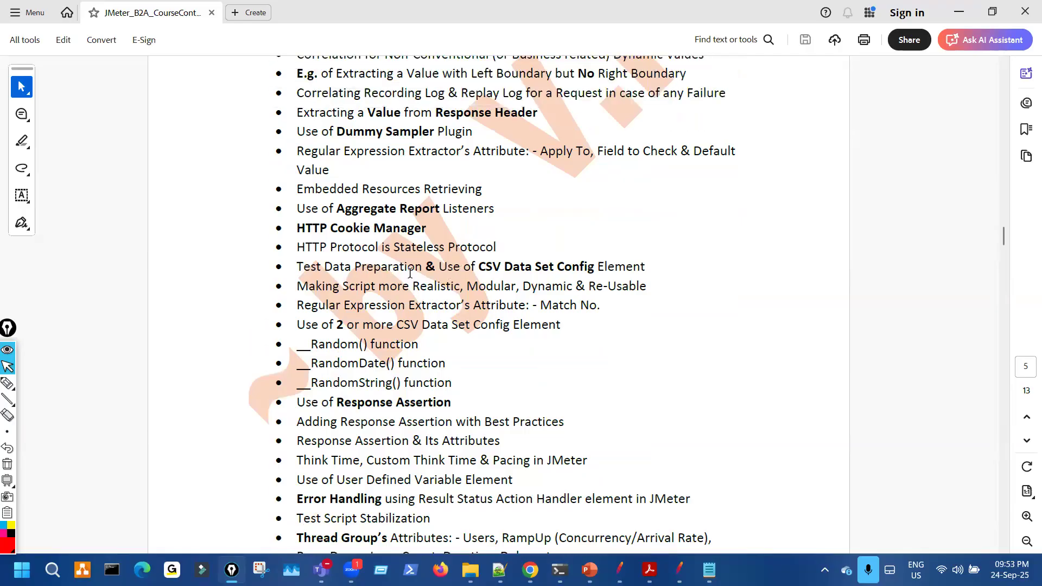
left_click_drag(355, 266, 595, 267)
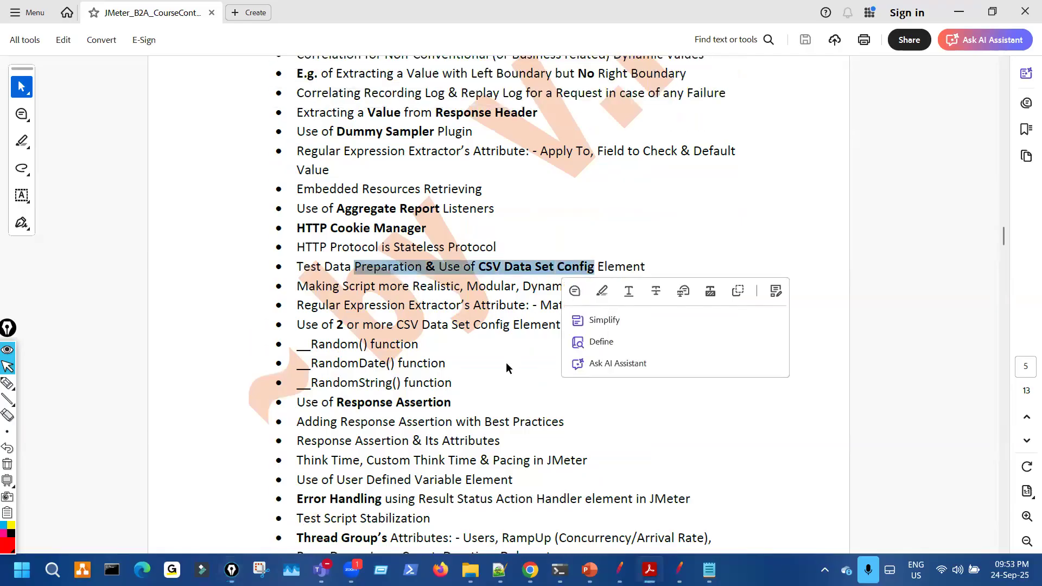
left_click(501, 366)
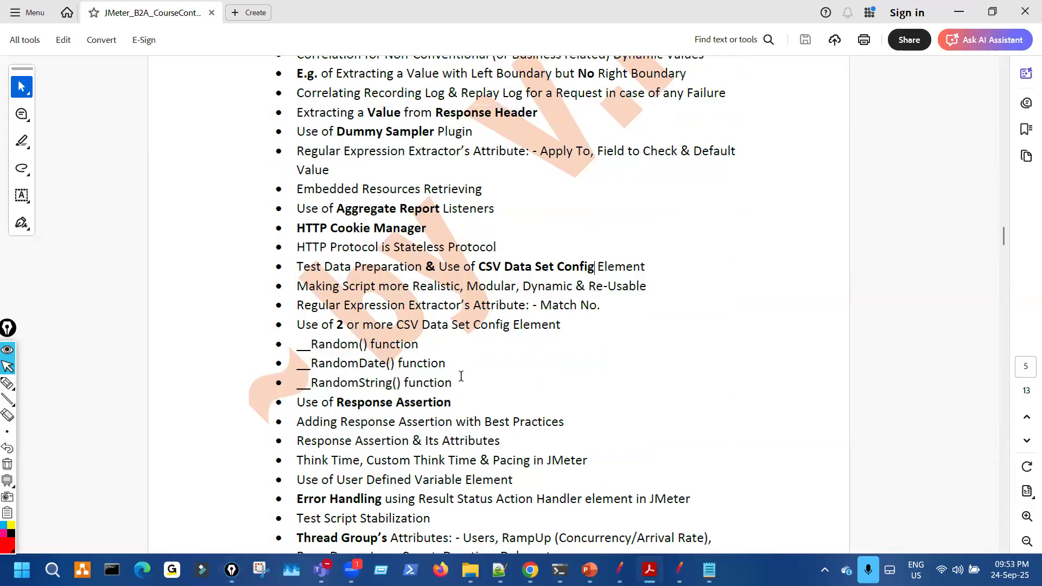
scroll(459, 399, "down", 1)
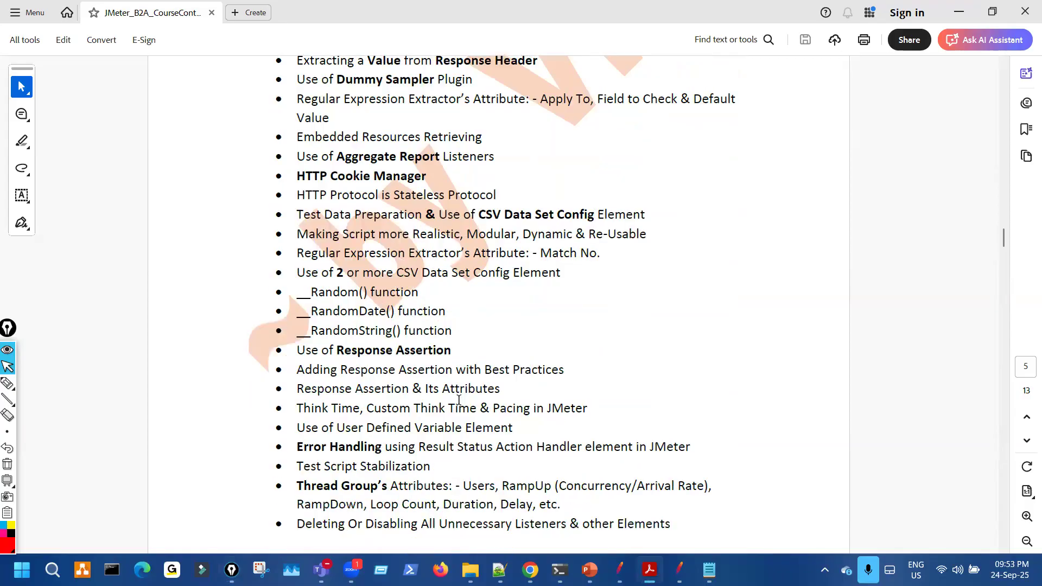
scroll(459, 400, "up", 2)
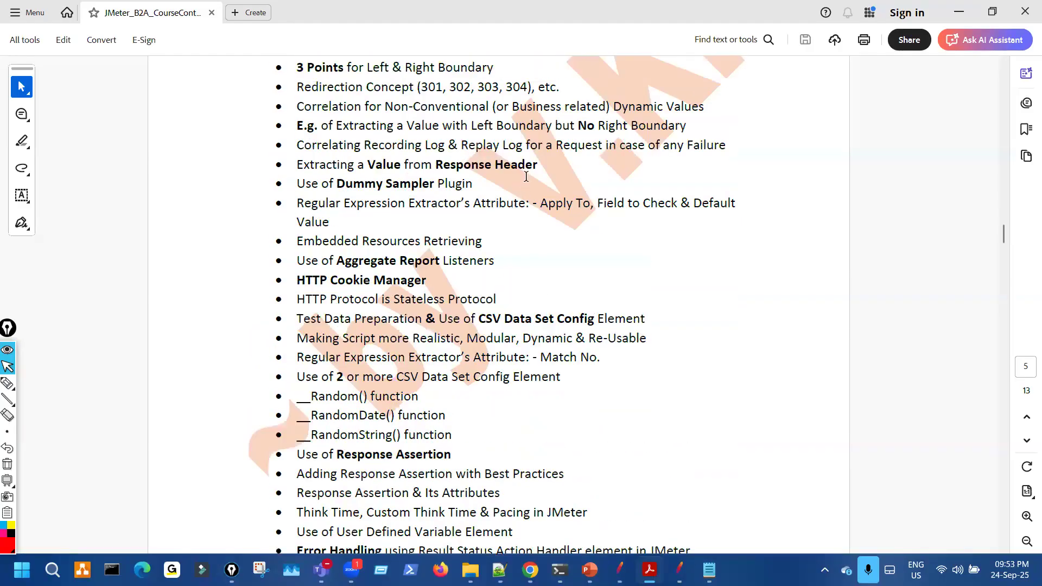
left_click_drag(515, 120, 536, 122)
left_click(494, 217)
scroll(494, 217, "up", 2)
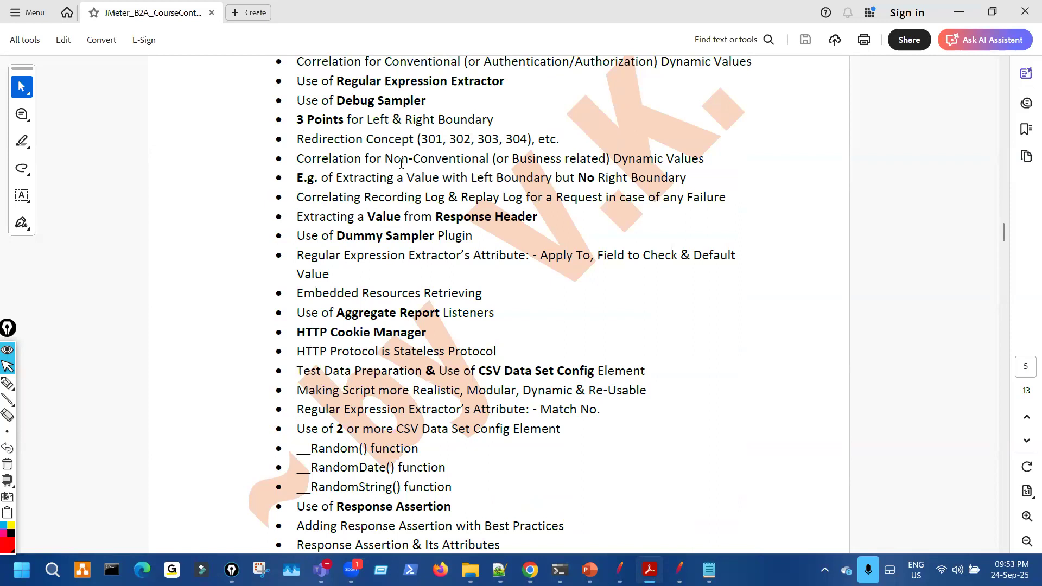
- In View Results Tree, widen the tree pane and circle the disabled PS12 to PS_SignOut steps
left_click(620, 570)
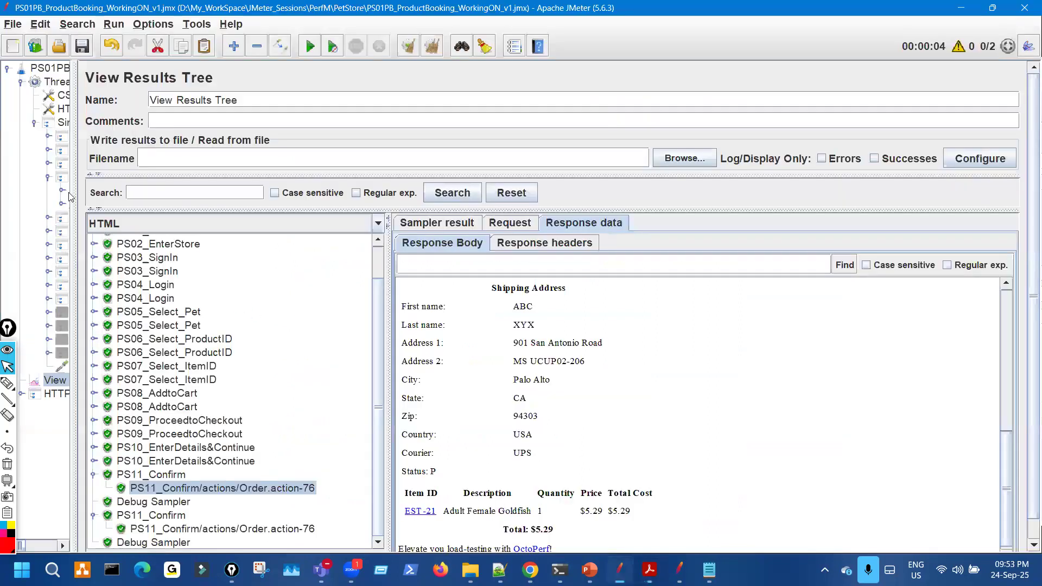
left_click_drag(74, 173, 386, 169)
left_click(9, 383)
mouse_move(124, 314)
left_mouse_down()
mouse_move(106, 339)
mouse_move(143, 341)
mouse_move(129, 319)
left_mouse_up()
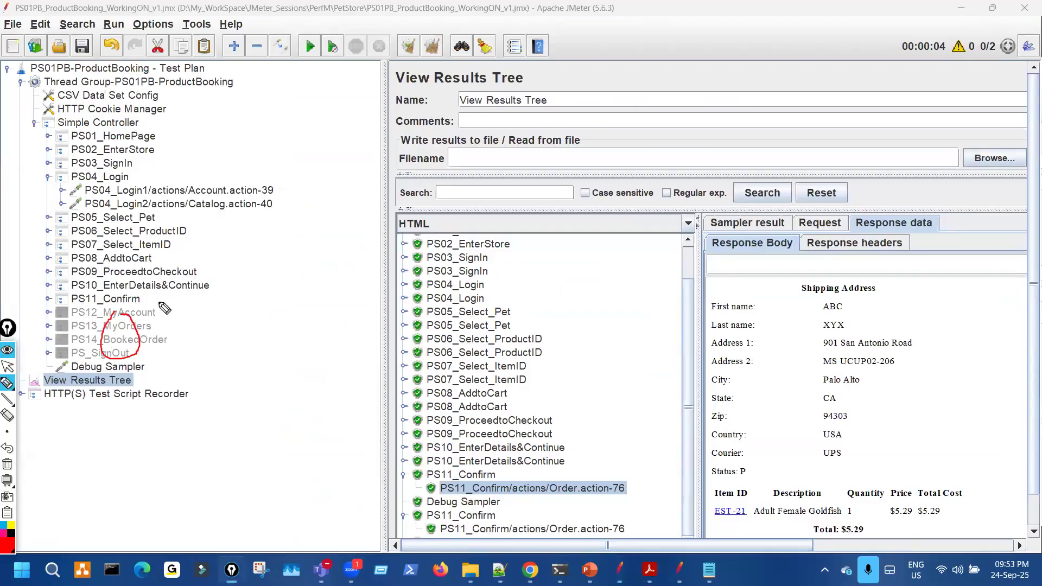
mouse_move(170, 296)
left_mouse_down()
mouse_move(174, 343)
mouse_move(202, 321)
left_mouse_up()
key("Escape")
- Readjust the results pane width, glance at the PS01PB_TestData1.txt notes, then open the course PDF
left_click_drag(384, 205, 302, 205)
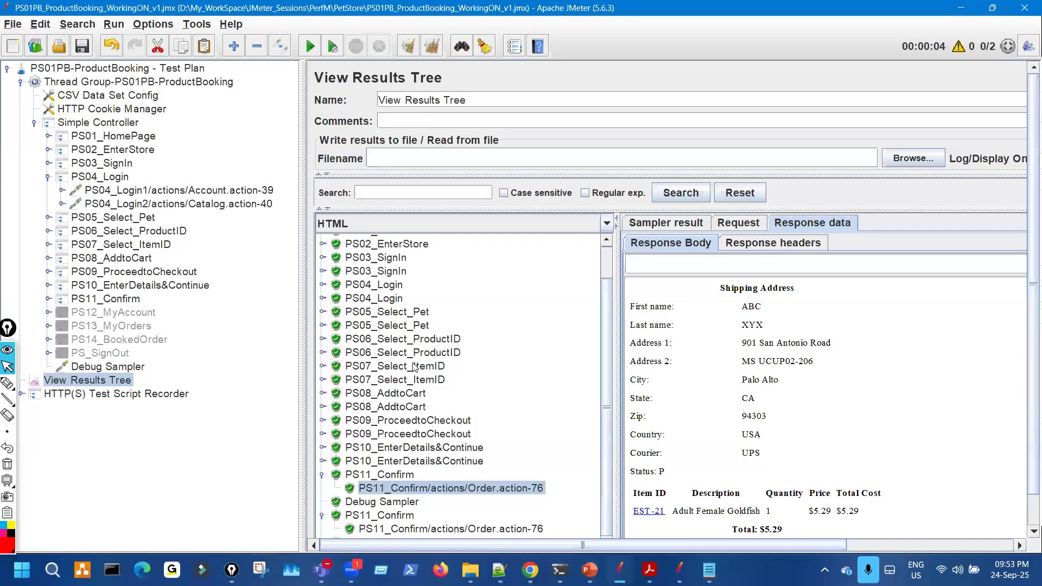
left_click_drag(303, 224, 273, 222)
left_click(706, 569)
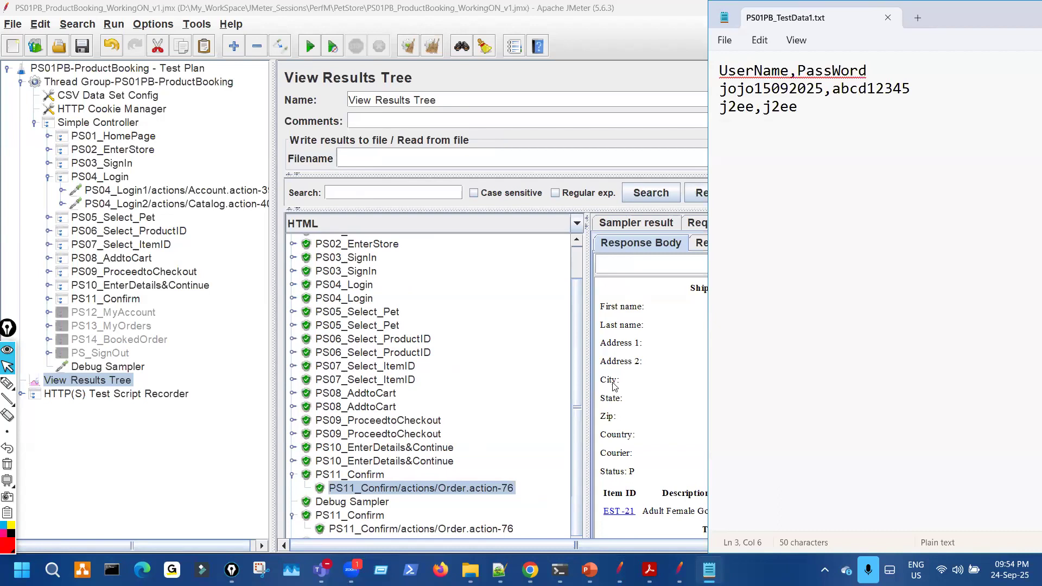
left_click(619, 569)
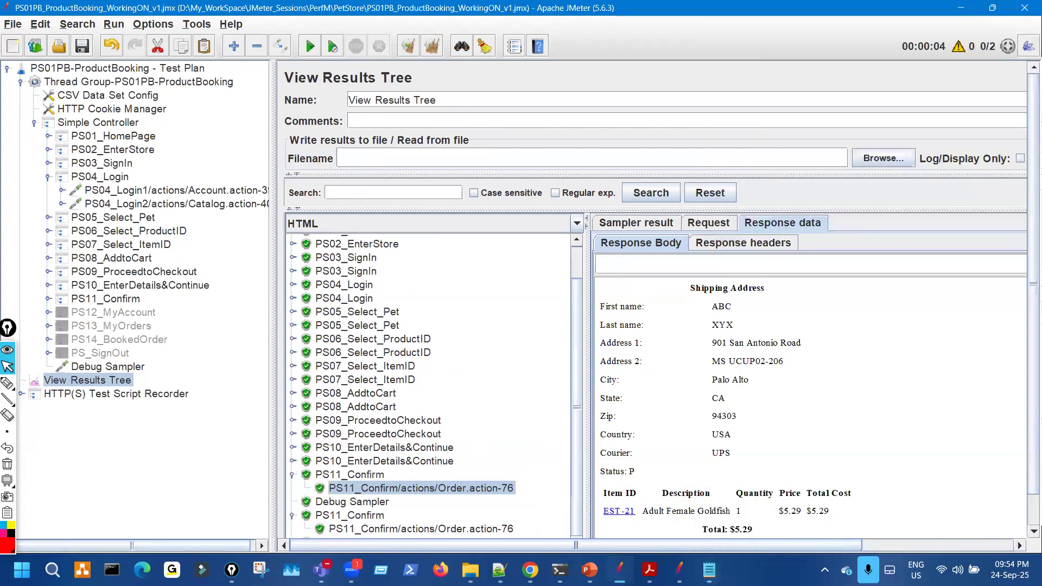
left_click(650, 570)
key("ctrl+shift+3")
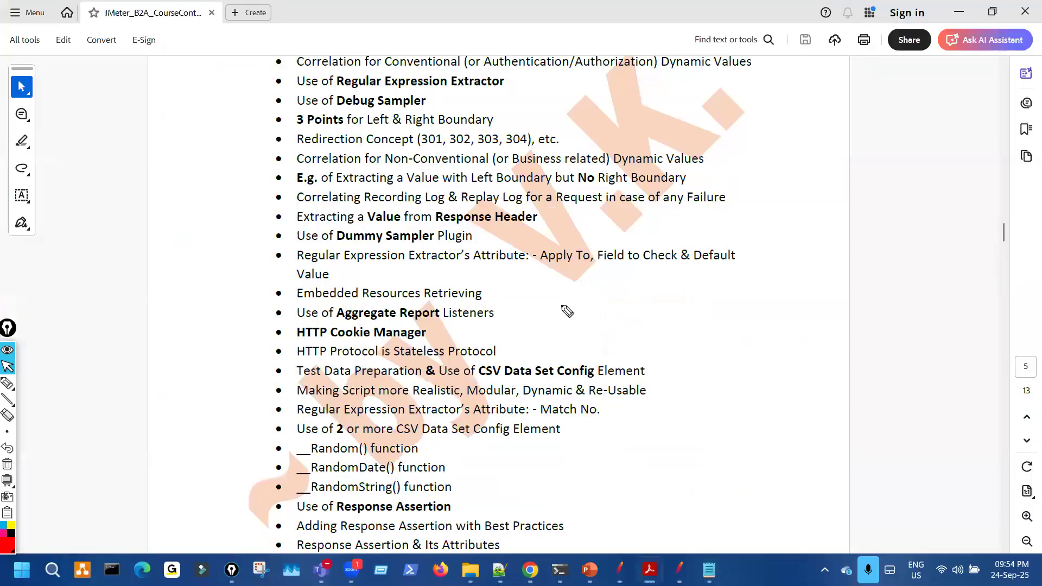
mouse_move(432, 153)
left_mouse_down()
mouse_move(437, 186)
mouse_move(434, 175)
left_mouse_up()
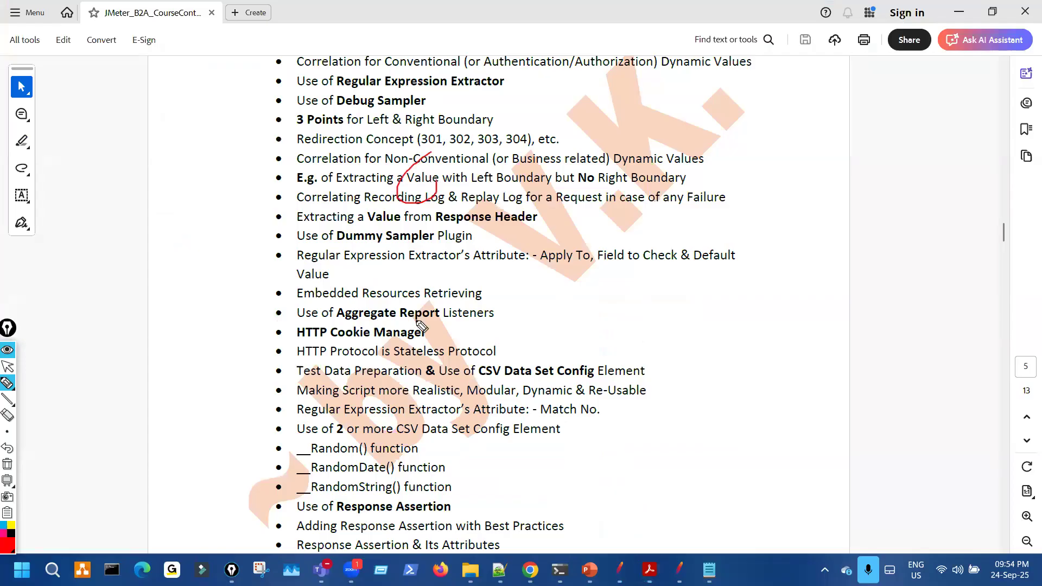
left_click_drag(443, 381, 461, 380)
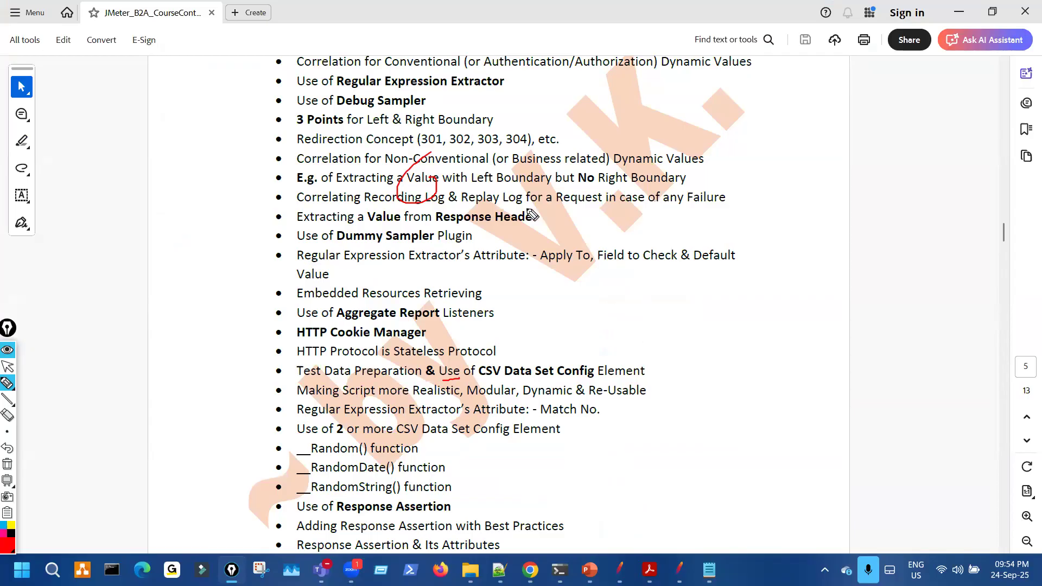
mouse_move(572, 163)
left_mouse_down()
mouse_move(515, 234)
mouse_move(522, 191)
left_mouse_up()
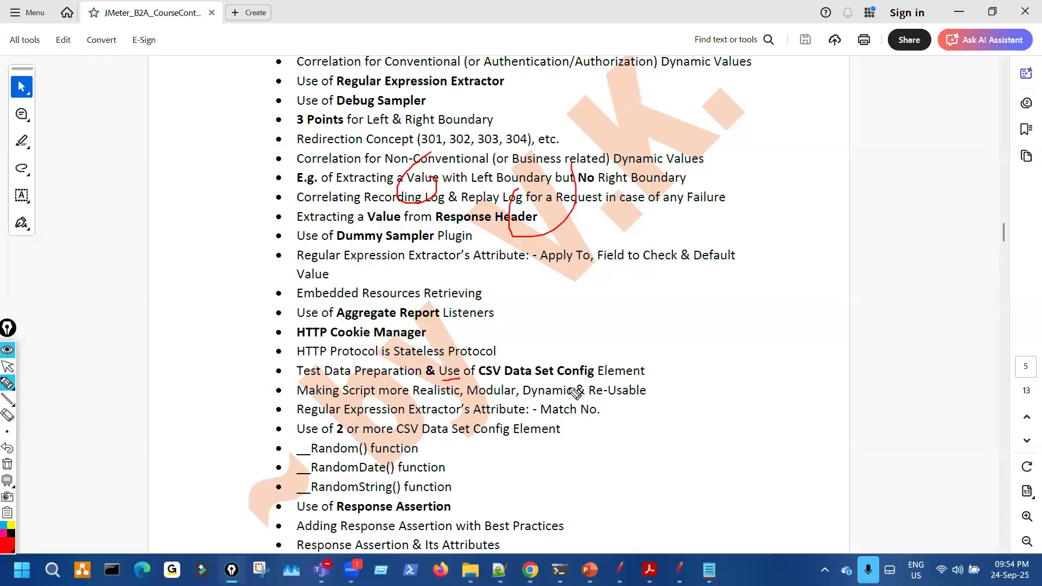
left_click_drag(464, 375, 497, 363)
key("Escape")
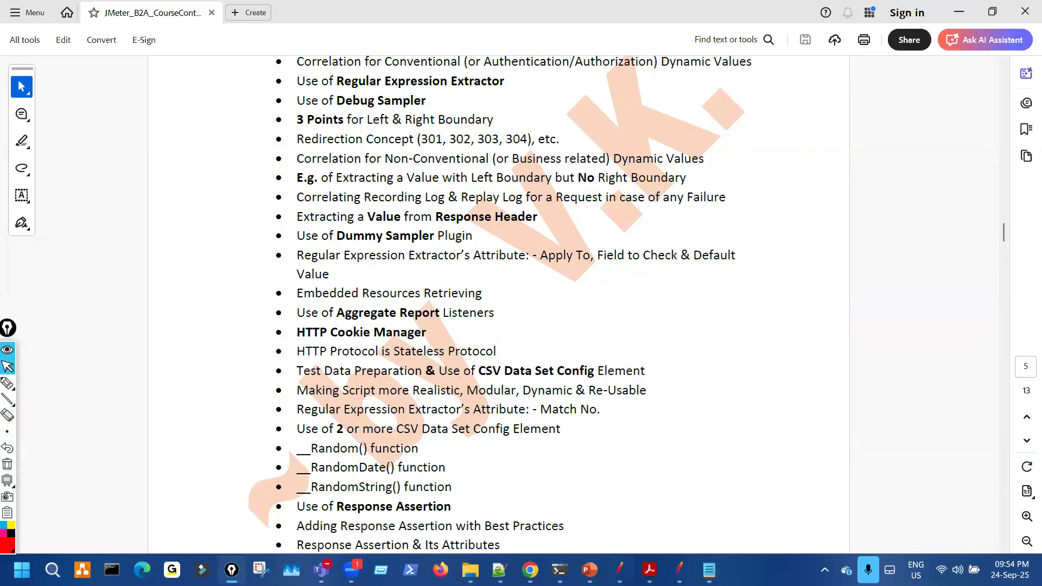
key("alt+Tab")
key("ctrl+shift+3")
mouse_move(128, 318)
left_mouse_down()
mouse_move(154, 327)
mouse_move(127, 345)
left_mouse_up()
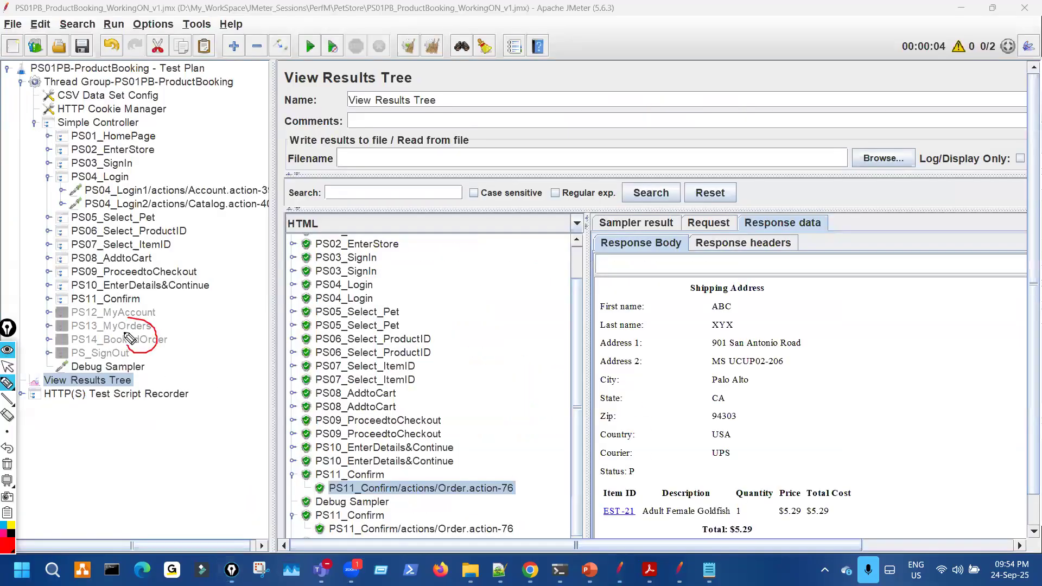
key("Escape")
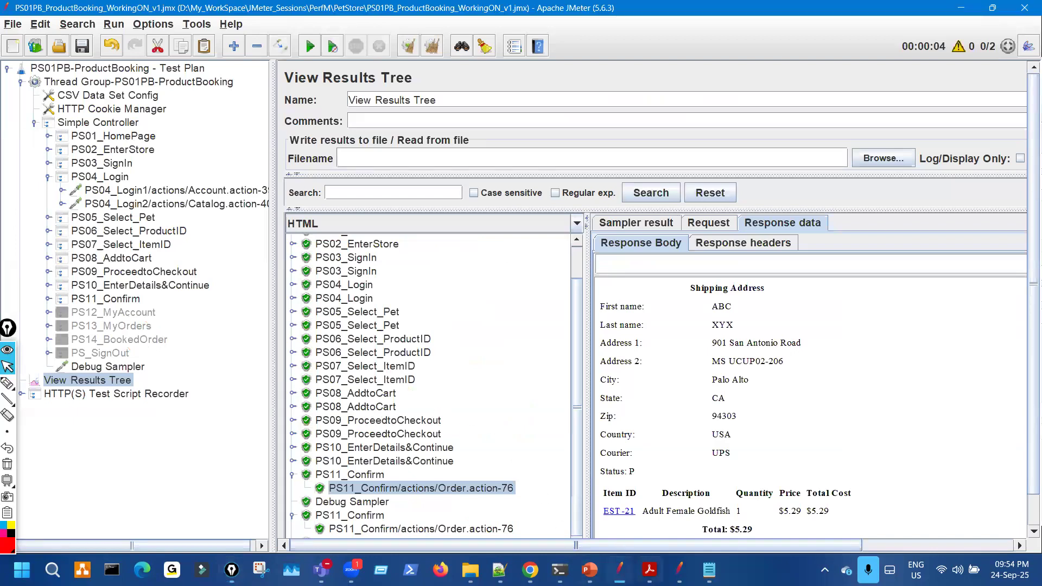
left_click(650, 570)
key("ctrl+shift+3")
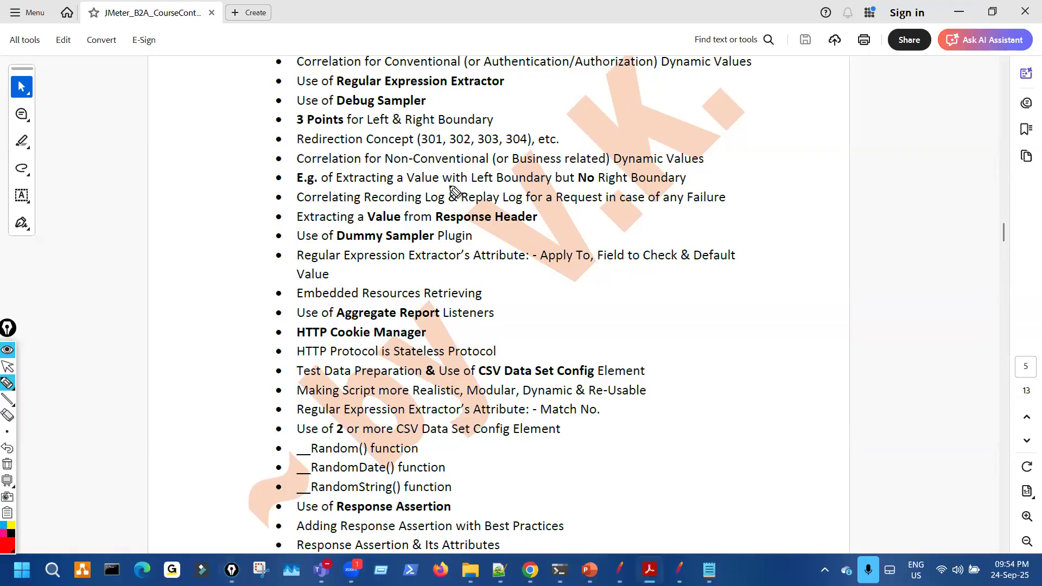
mouse_move(458, 171)
left_mouse_down()
mouse_move(477, 290)
mouse_move(522, 223)
mouse_move(504, 196)
left_mouse_up()
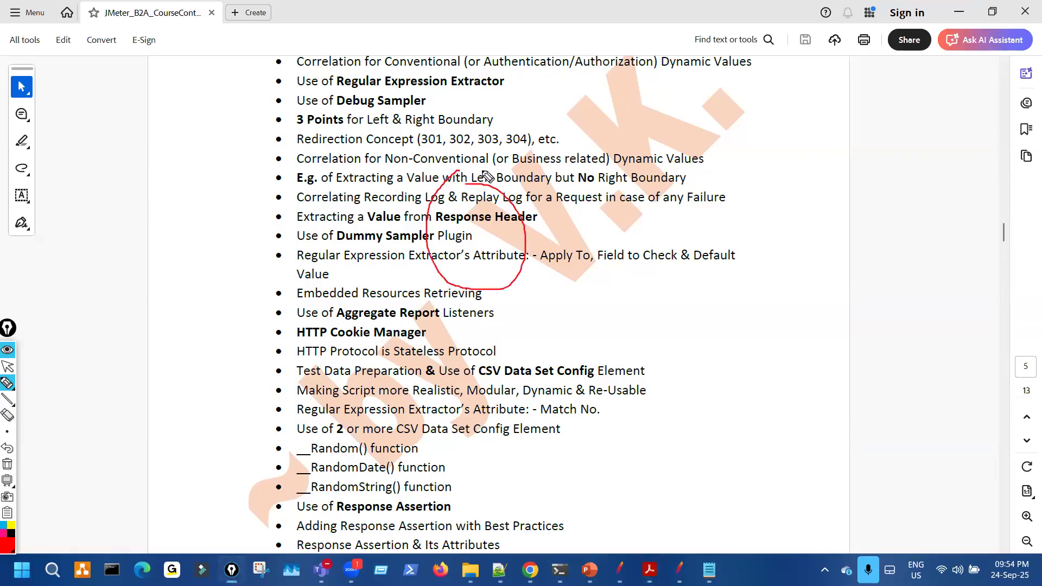
key("ctrl+shift+7")
left_click_drag(708, 156, 728, 146)
key("ctrl+shift+7")
key("ctrl+shift+2")
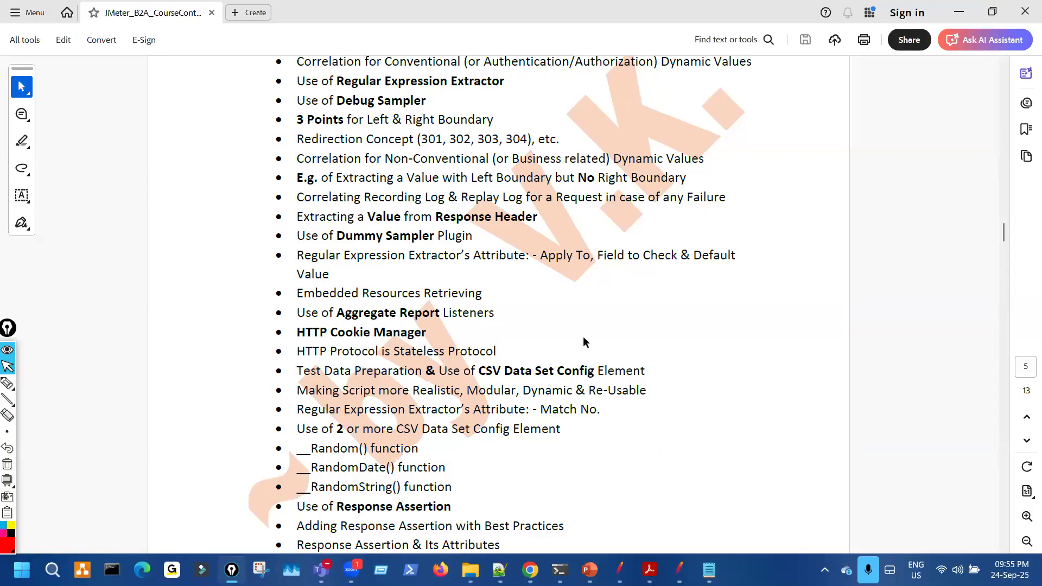
left_click_drag(463, 374, 594, 373)
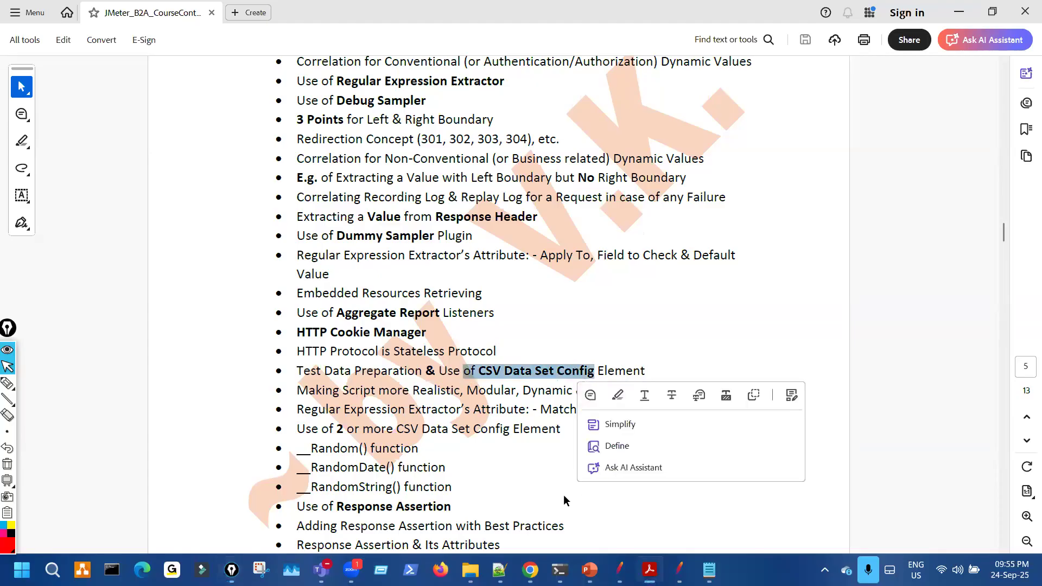
left_click(587, 565)
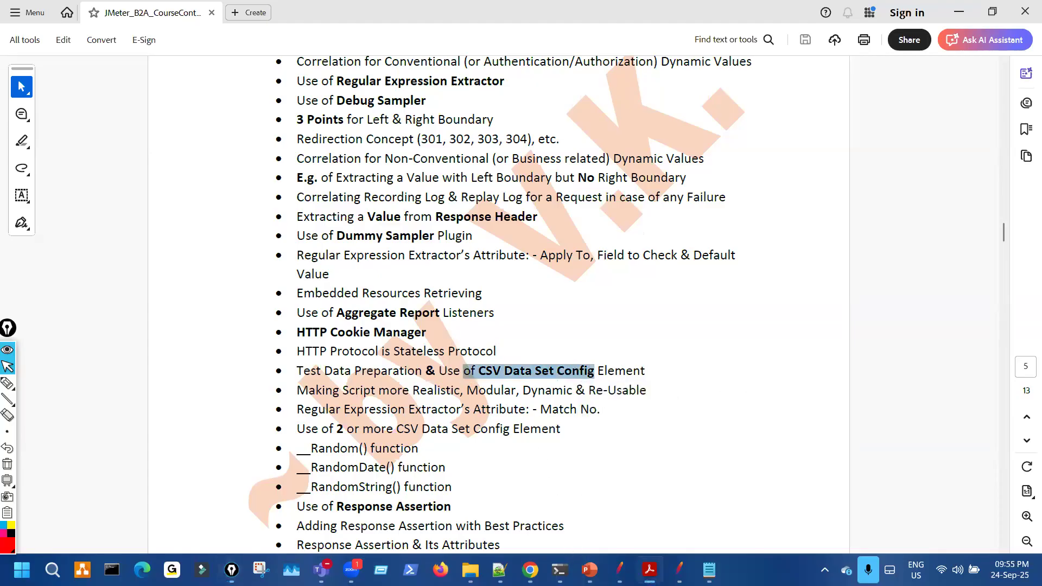
mouse_move(590, 570)
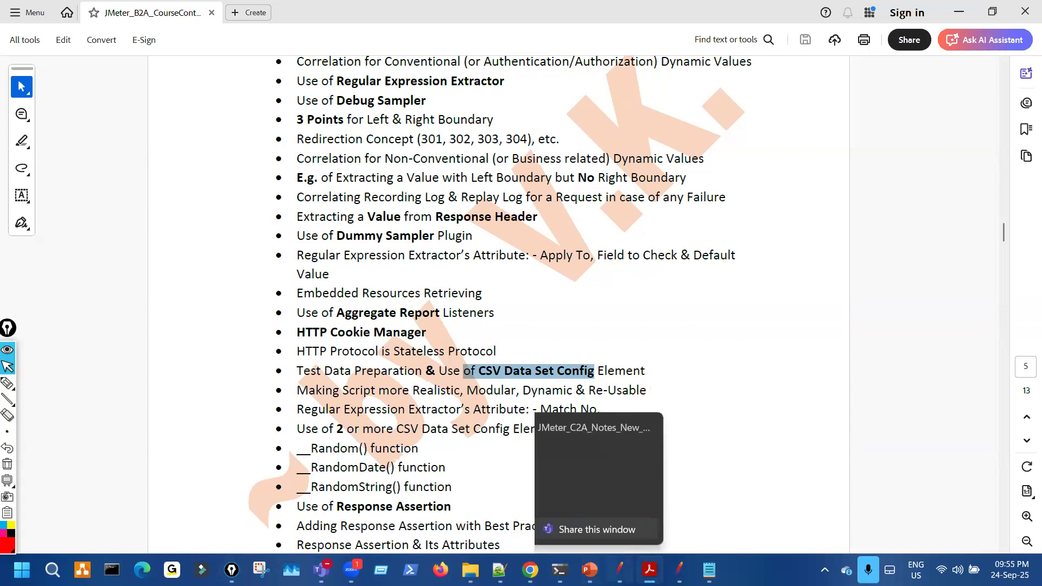
left_click(679, 570)
- On the CSV Data Set Config slide, mark the .txt format and circle the preferred .csv format
left_click(709, 569)
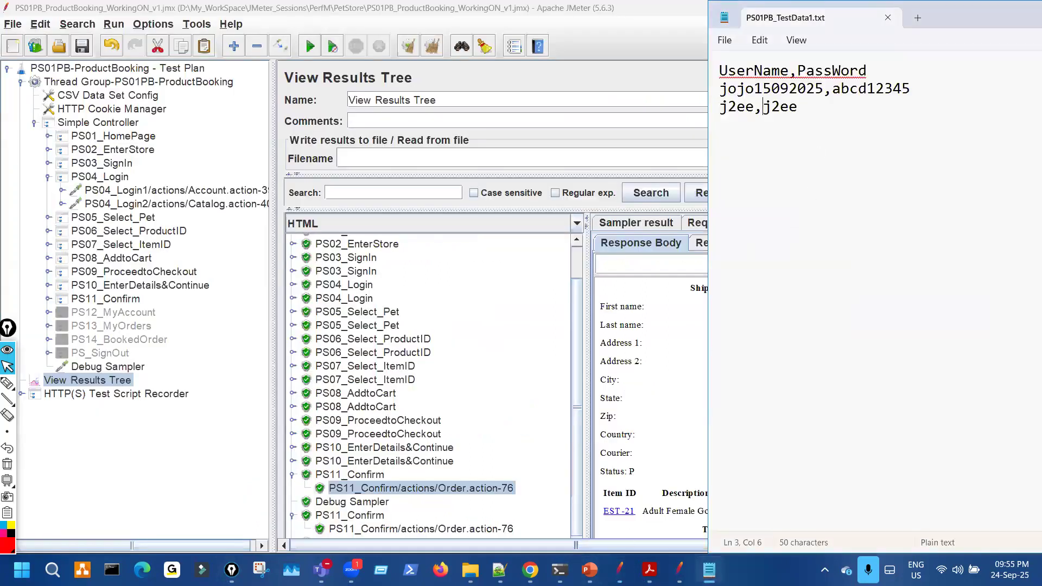
left_click(590, 570)
key("ctrl+shift+3")
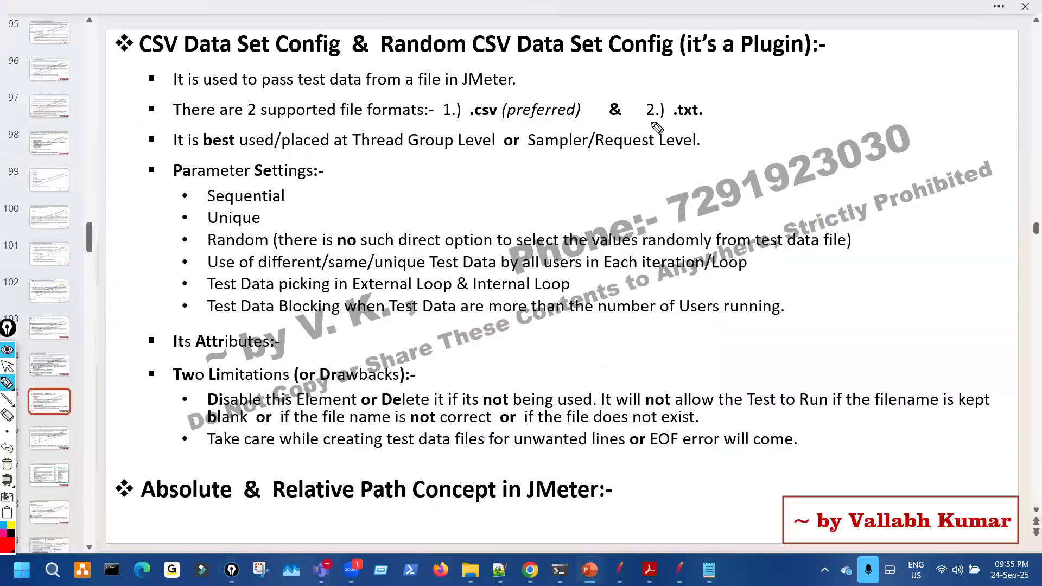
left_click_drag(670, 128, 698, 122)
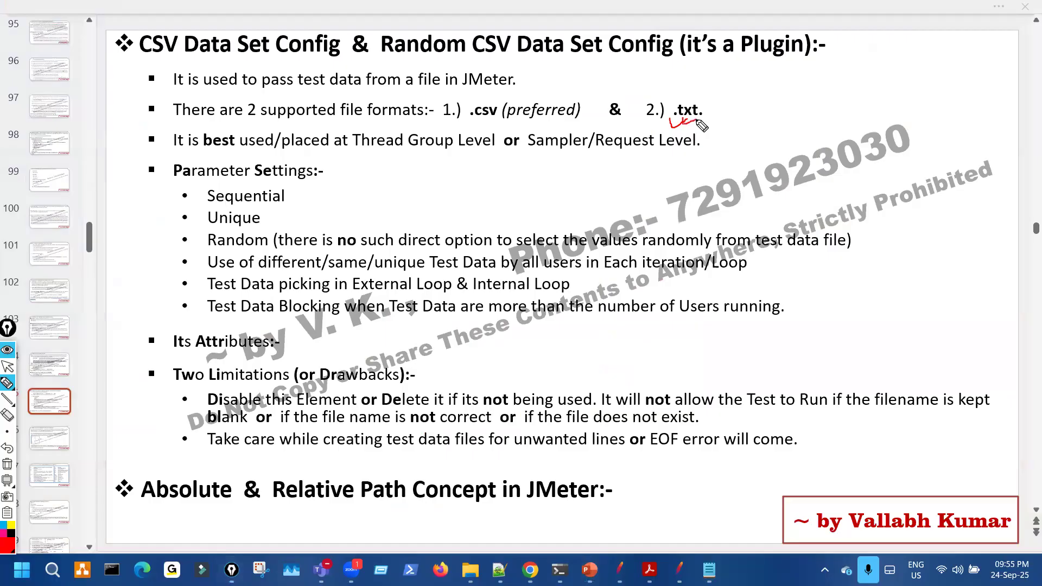
key("ctrl+shift+7")
mouse_move(473, 126)
left_mouse_down()
mouse_move(506, 117)
mouse_move(495, 112)
left_mouse_up()
key("ctrl+shift+7")
key("ctrl+shift+2")
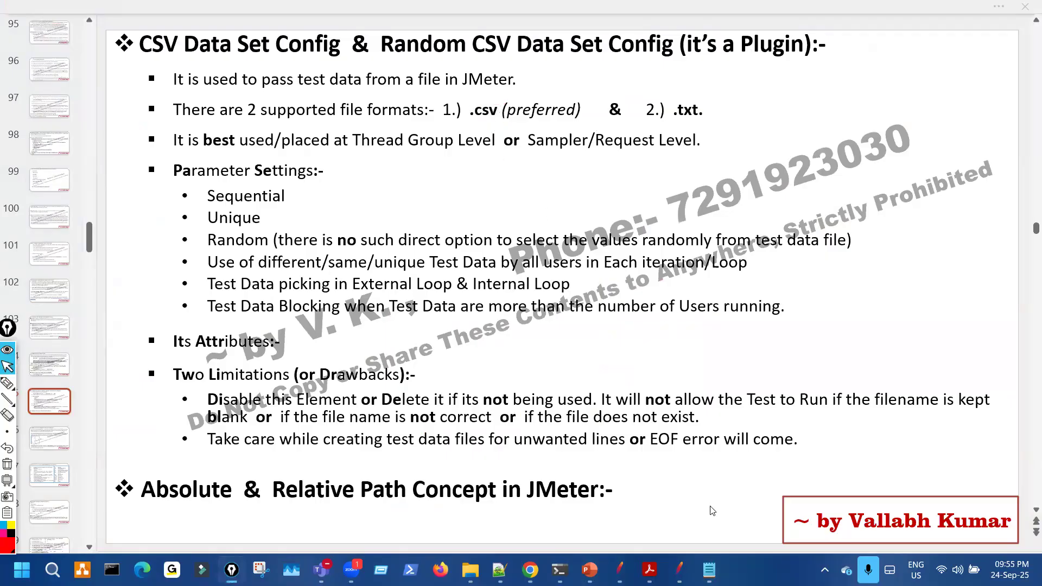
- Float the test data file over the slide and contrast its .txt extension with .csv
left_click(708, 570)
key("ctrl+shift+3")
left_click_drag(807, 74, 791, 105)
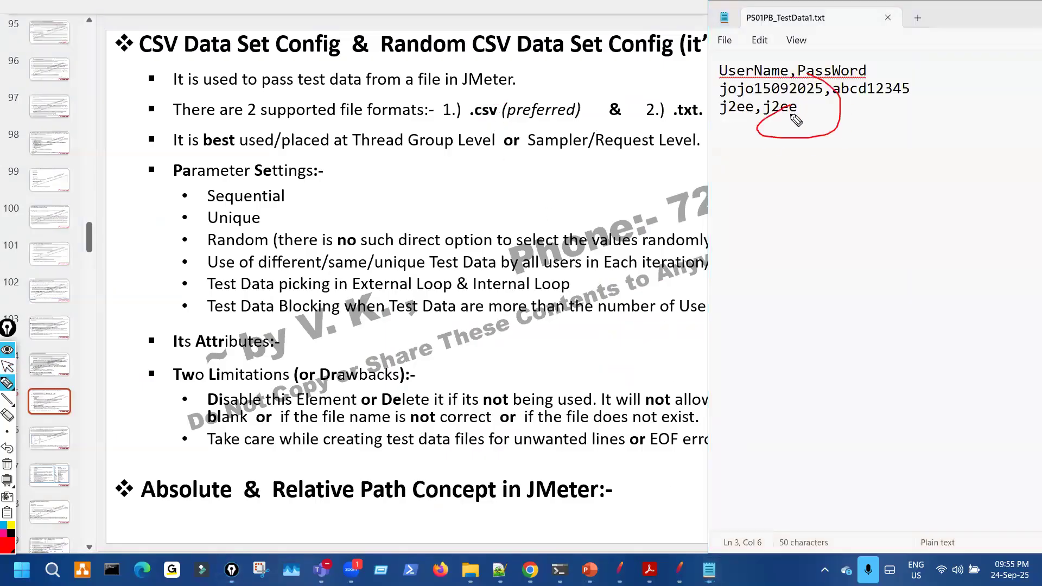
key("ctrl+shift+7")
key("ctrl+shift+2")
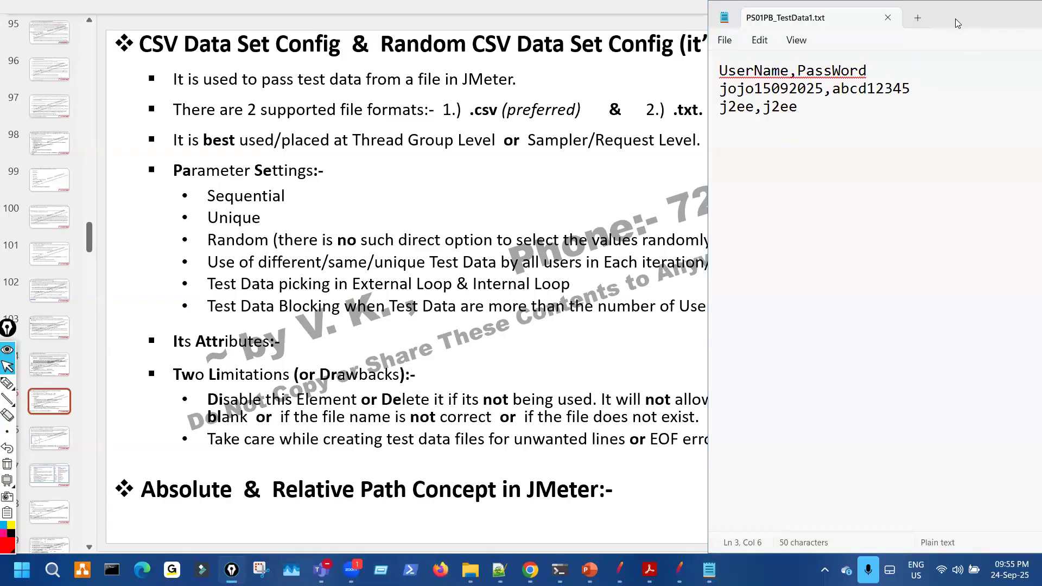
left_click_drag(958, 23, 935, 146)
key("ctrl+shift+3")
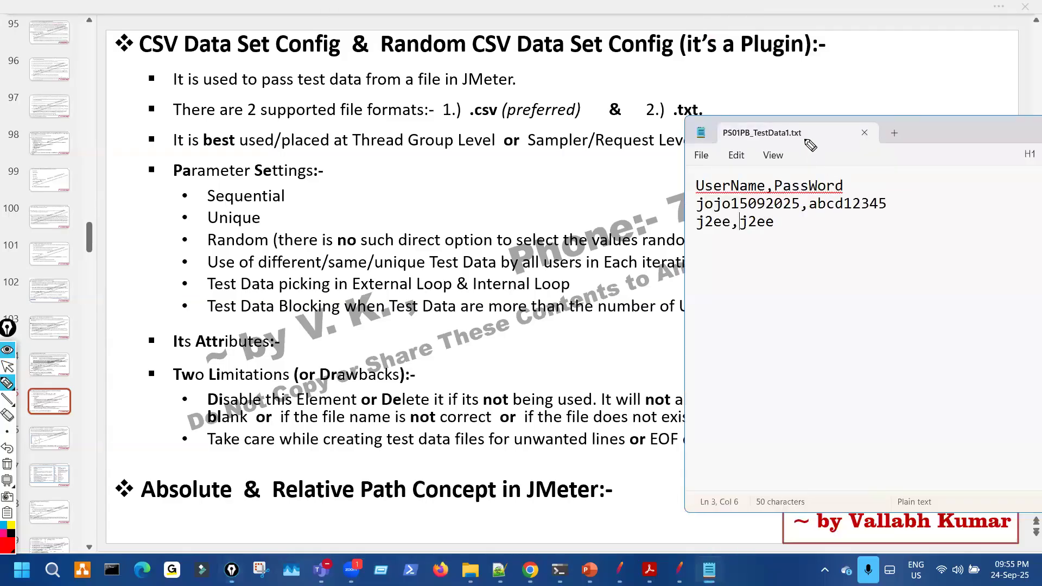
mouse_move(802, 146)
left_mouse_down()
mouse_move(801, 125)
mouse_move(797, 146)
left_mouse_up()
mouse_move(467, 108)
left_mouse_down()
mouse_move(513, 125)
mouse_move(478, 108)
left_mouse_up()
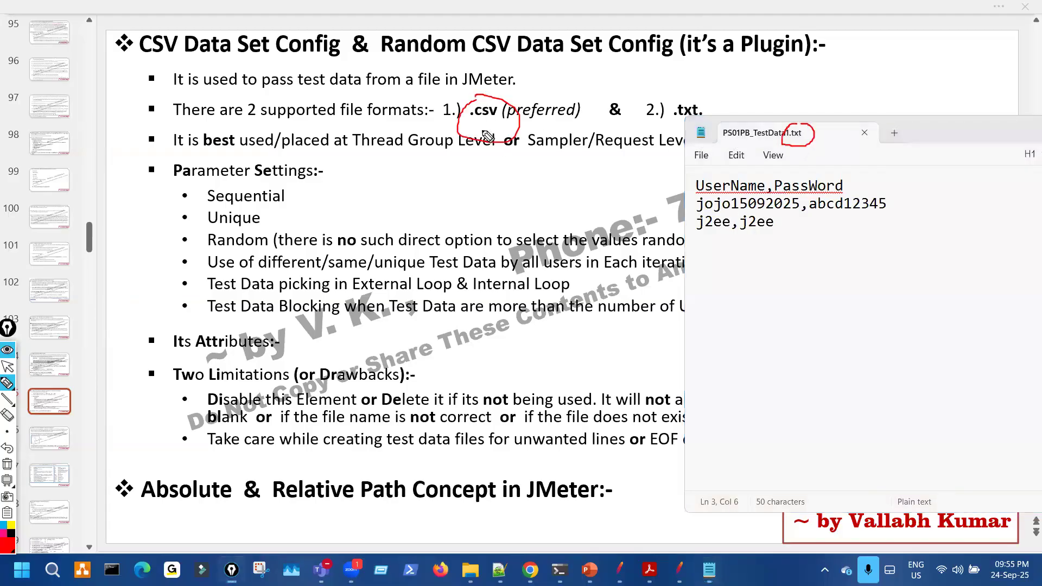
key("ctrl+shift+7")
key("ctrl+shift+2")
- Close the PS01PB_TestData1.txt file and bring up the PetStore folder in File Explorer
left_click(930, 132)
left_click_drag(931, 131, 598, 111)
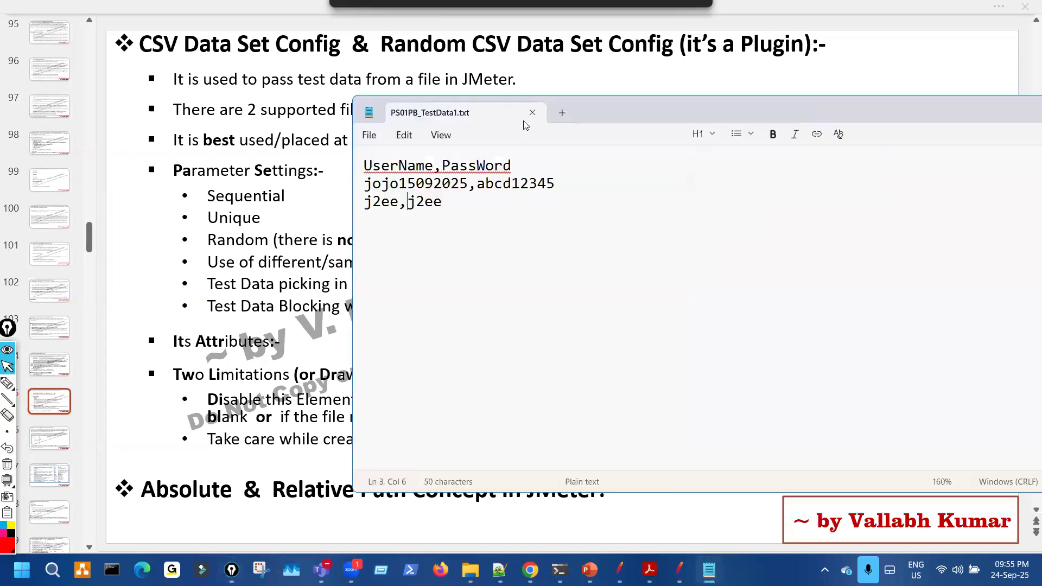
left_click(535, 113)
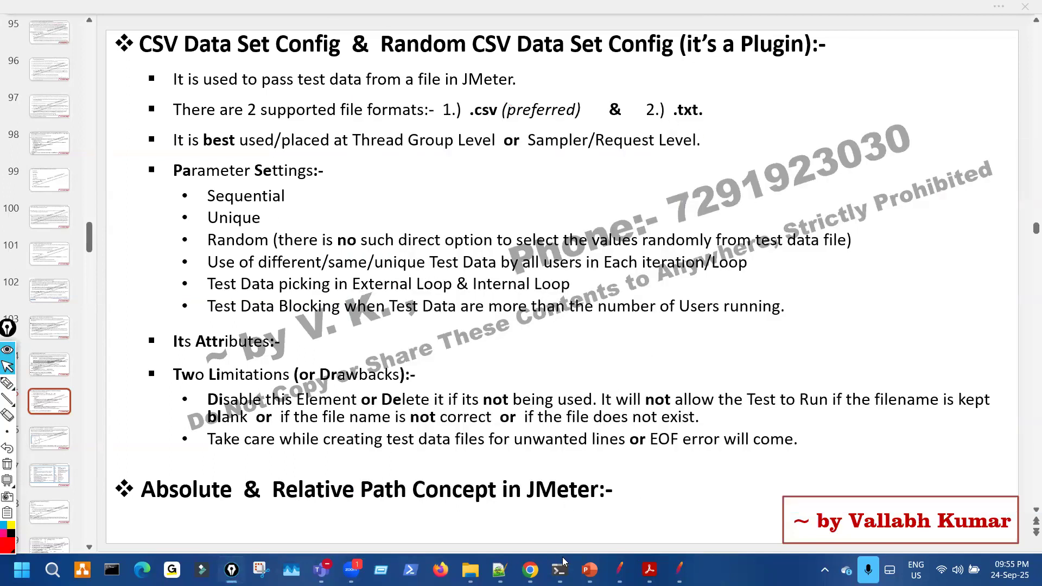
left_click(470, 570)
left_click(329, 260)
- Circle the PetStore folder name in File Explorer, then clear the ink
left_click_drag(611, 45, 613, 42)
key("ctrl+shift+7")
left_click(377, 266)
key("ctrl+shift+2")
- Create New Text Document (2).txt in PetStore and open it in Notepad
right_click(240, 279)
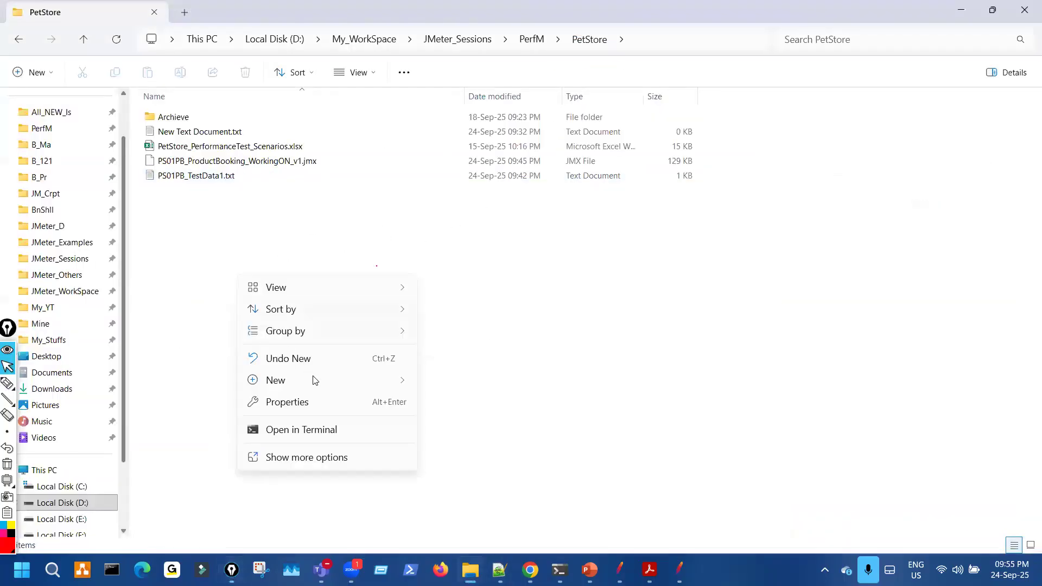
mouse_move(395, 379)
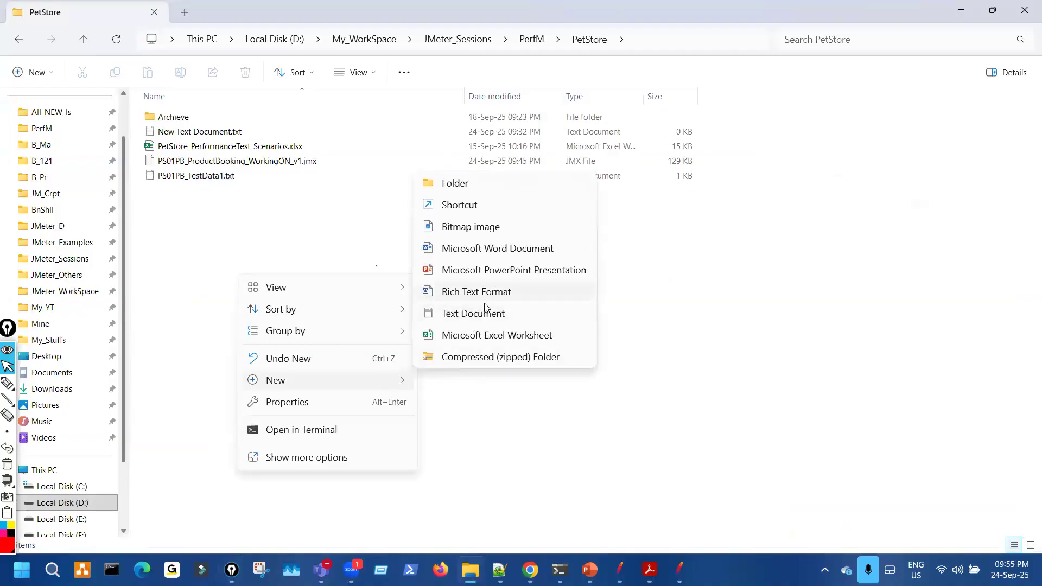
left_click(484, 322)
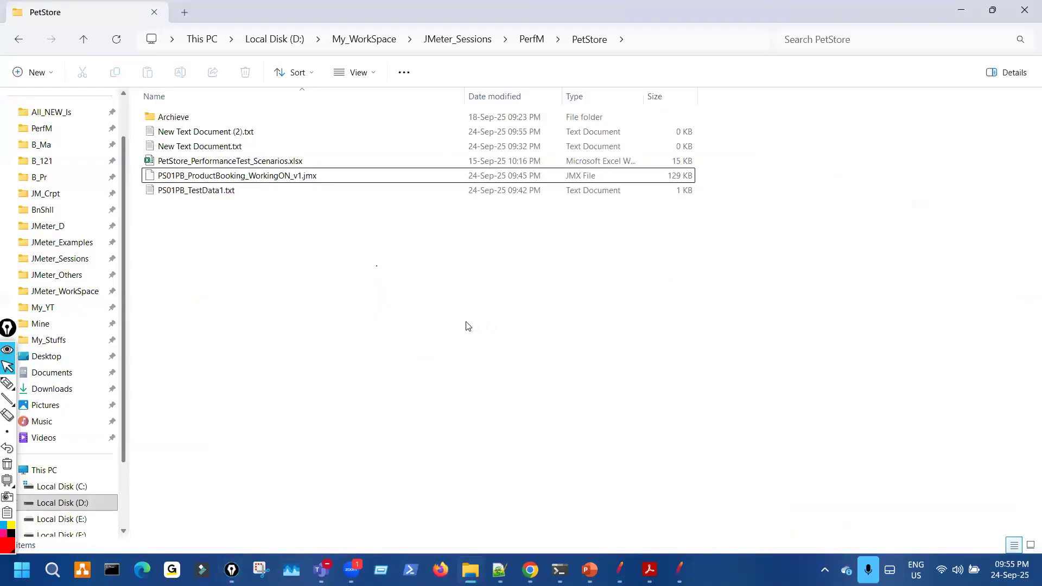
key("Return")
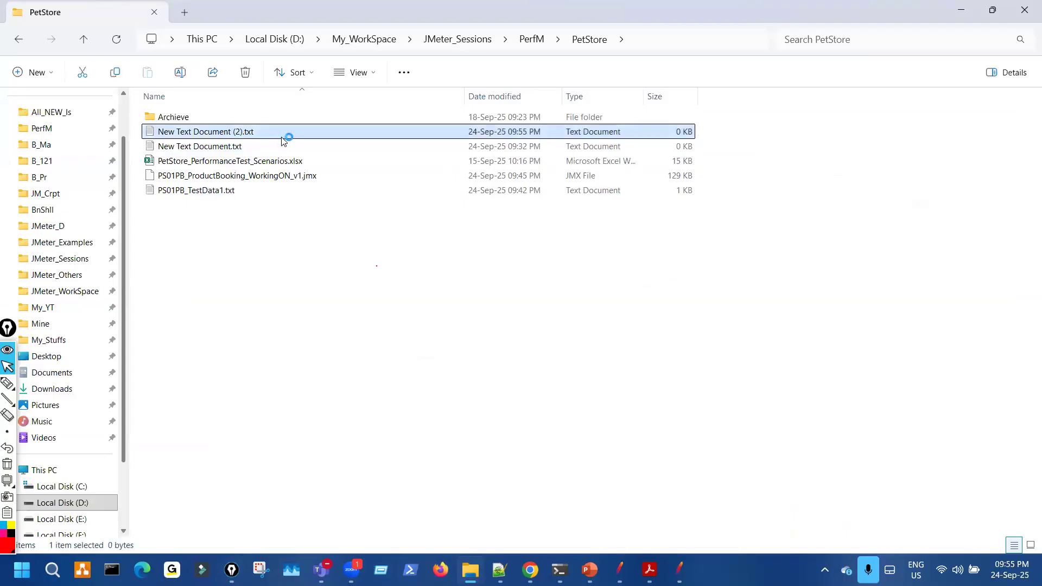
key("Return")
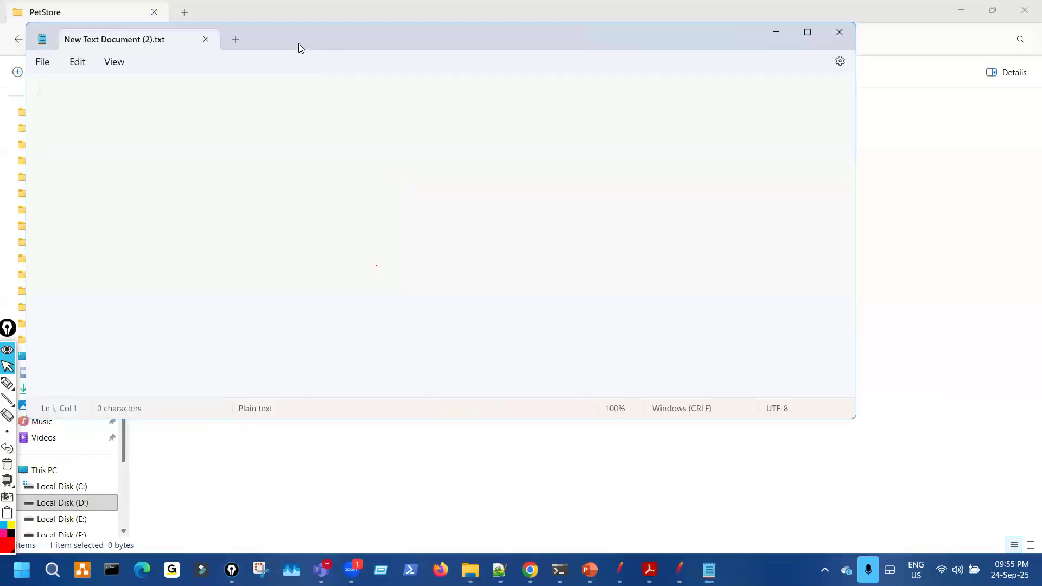
- In Notepad's Save As dialog, enter the file name PS01PB_TestData1.csv
left_click(258, 93)
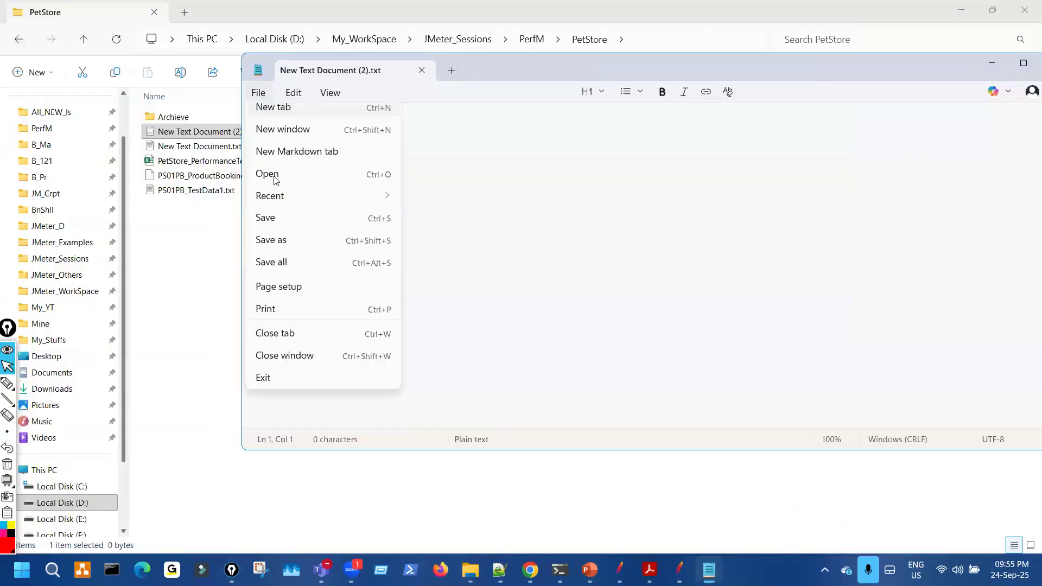
left_click(293, 250)
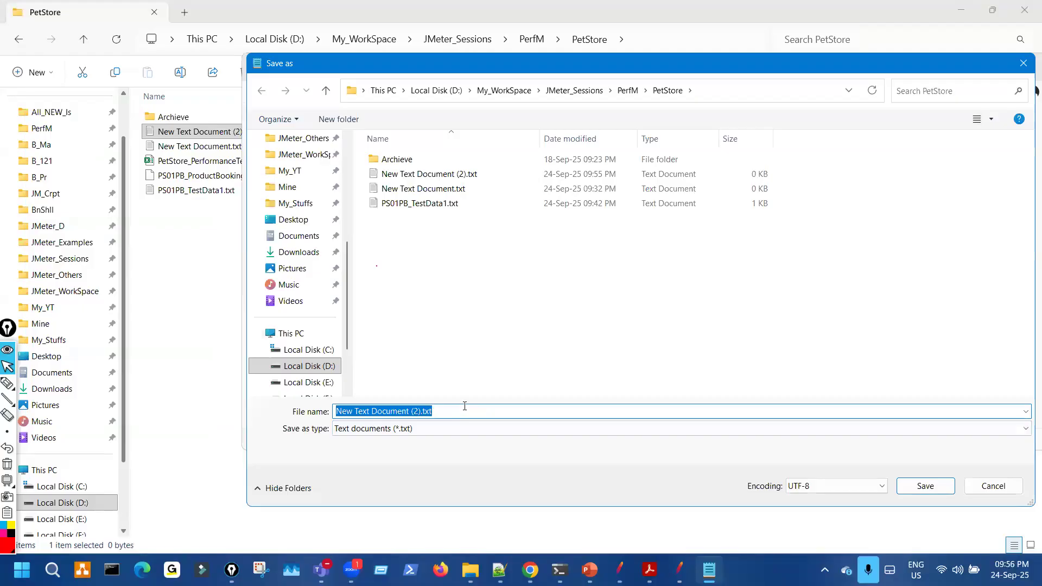
type("PS01PB")
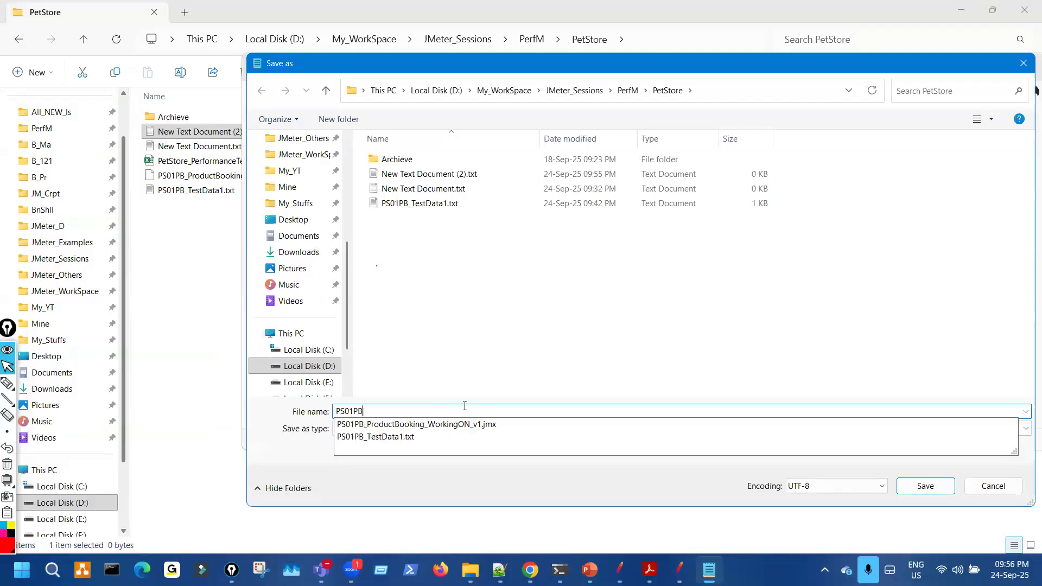
type("_TestData1")
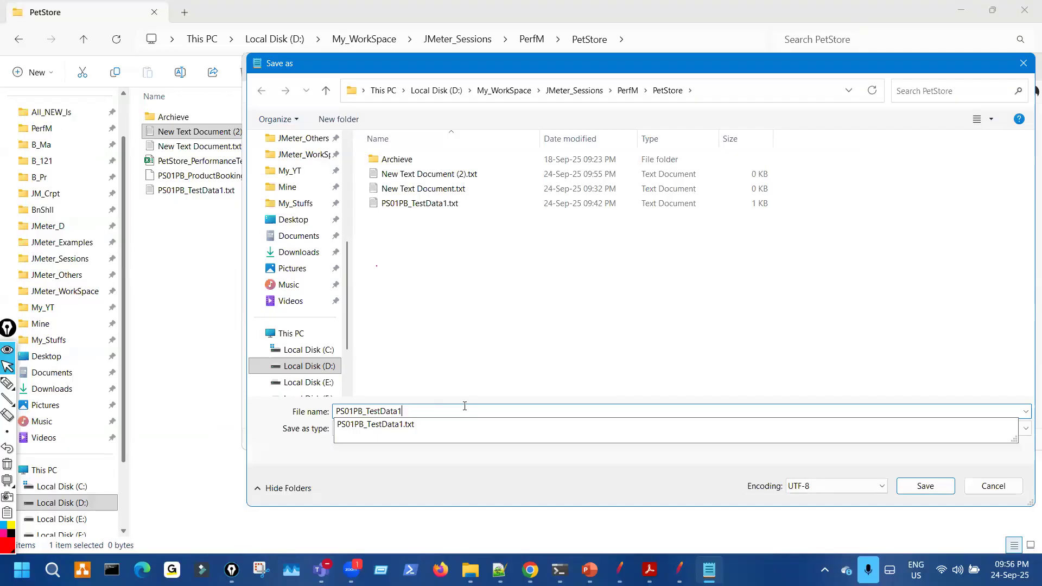
key("Escape")
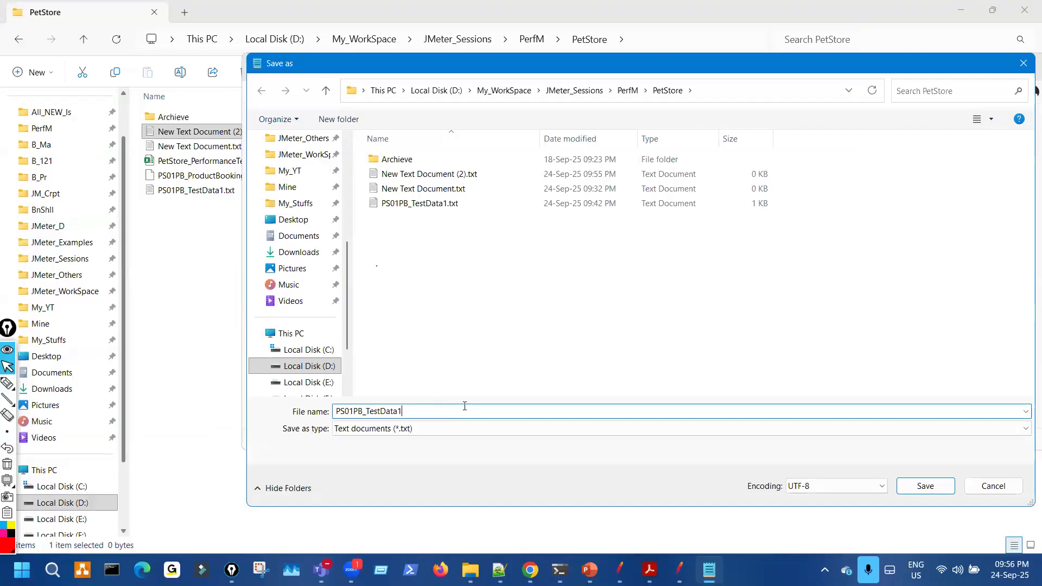
type(".csv")
key("ctrl+shift+3")
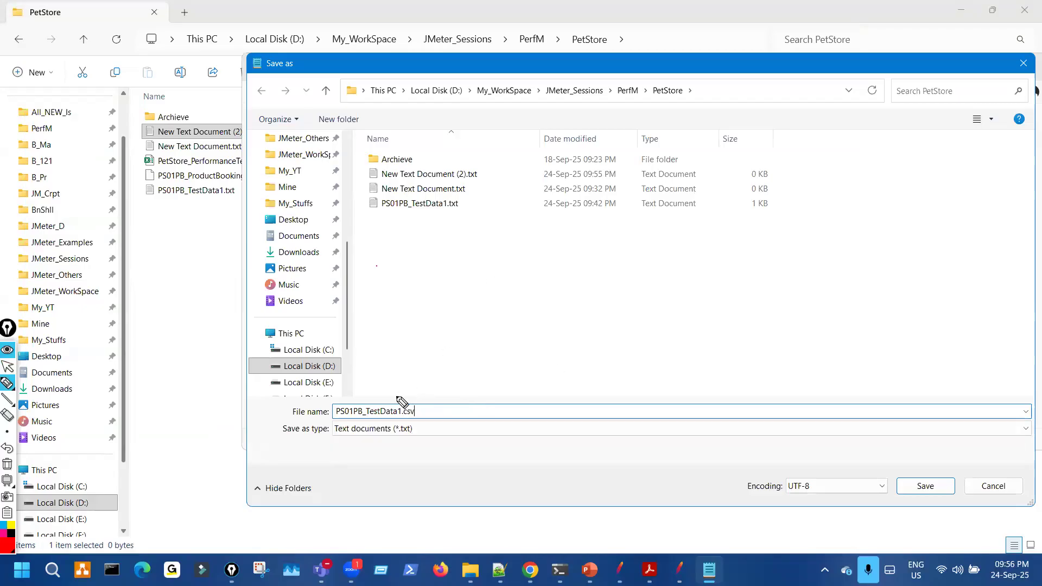
mouse_move(335, 417)
left_mouse_down()
mouse_move(422, 425)
mouse_move(410, 411)
mouse_move(422, 415)
mouse_move(463, 374)
left_mouse_up()
left_click_drag(423, 405, 460, 401)
key("ctrl+shift+7")
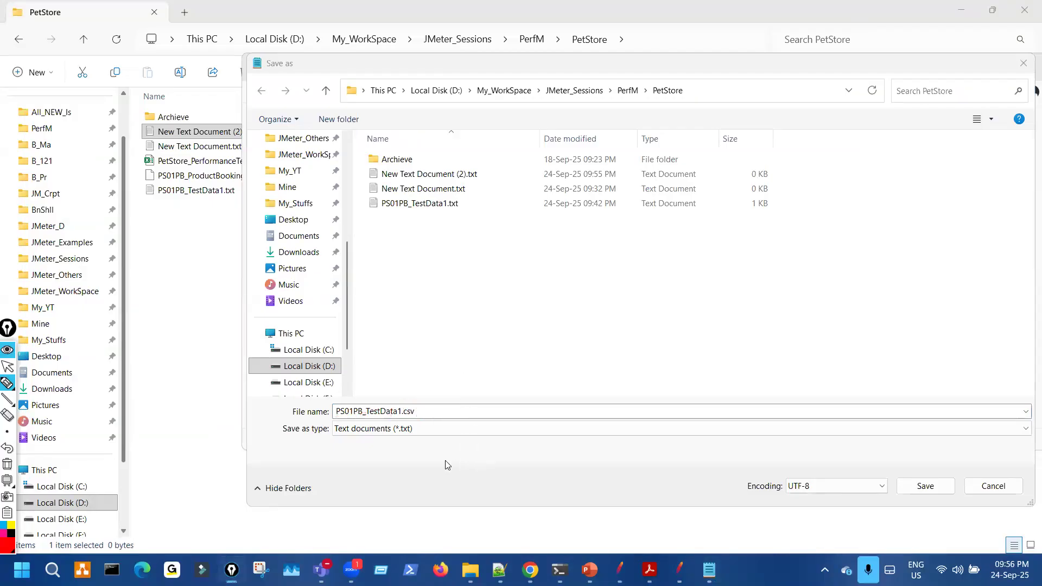
key("ctrl+shift+2")
- Set Save as type to All files (*.*) and save PS01PB_TestData1.csv
left_click(424, 429)
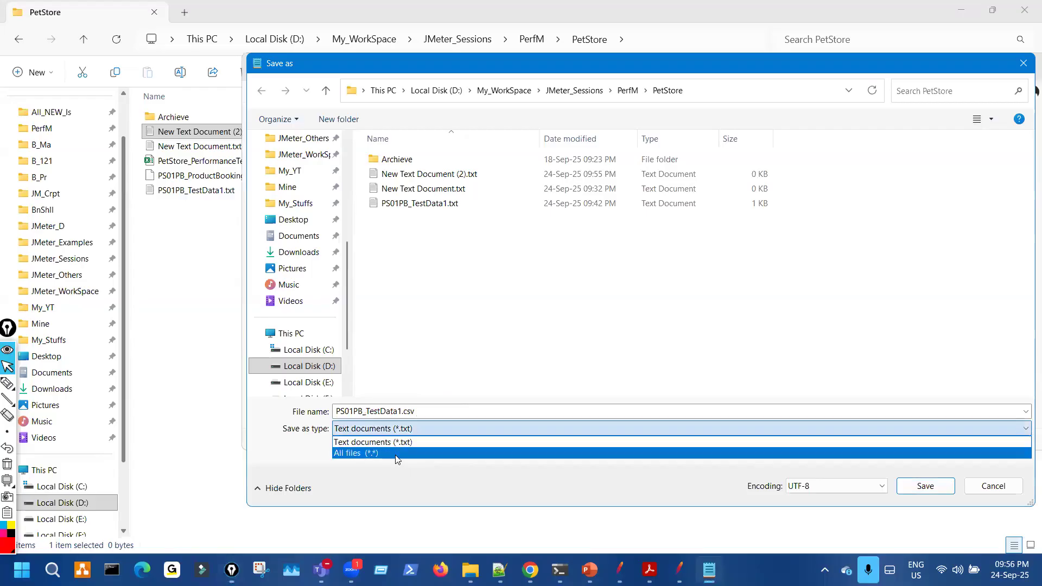
left_click(397, 454)
key("ctrl+shift+1")
mouse_move(303, 433)
left_mouse_down()
mouse_move(333, 444)
mouse_move(363, 434)
left_mouse_up()
key("ctrl+shift+2")
left_click(395, 432)
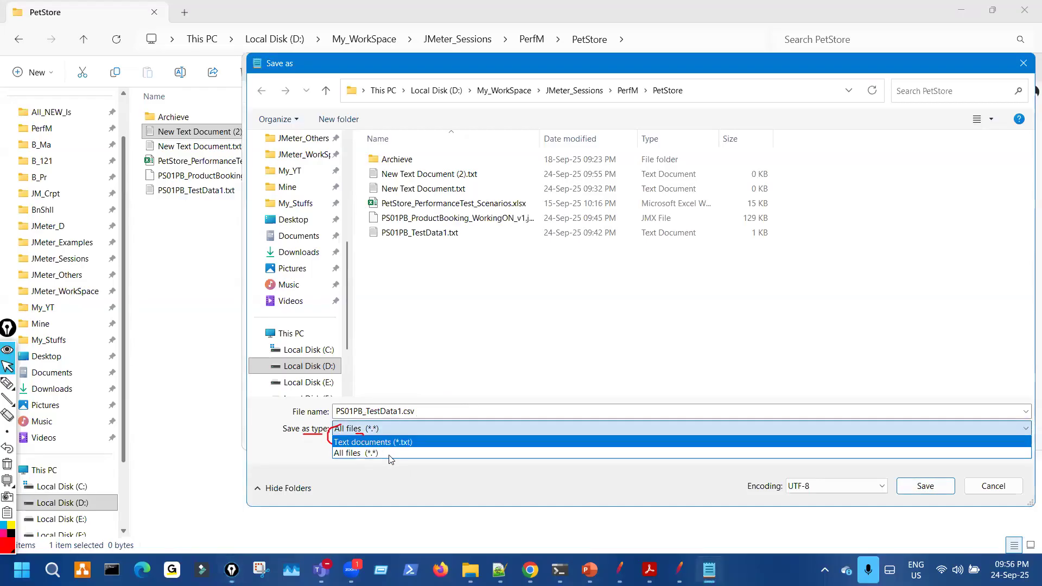
left_click(391, 456)
left_click(925, 486)
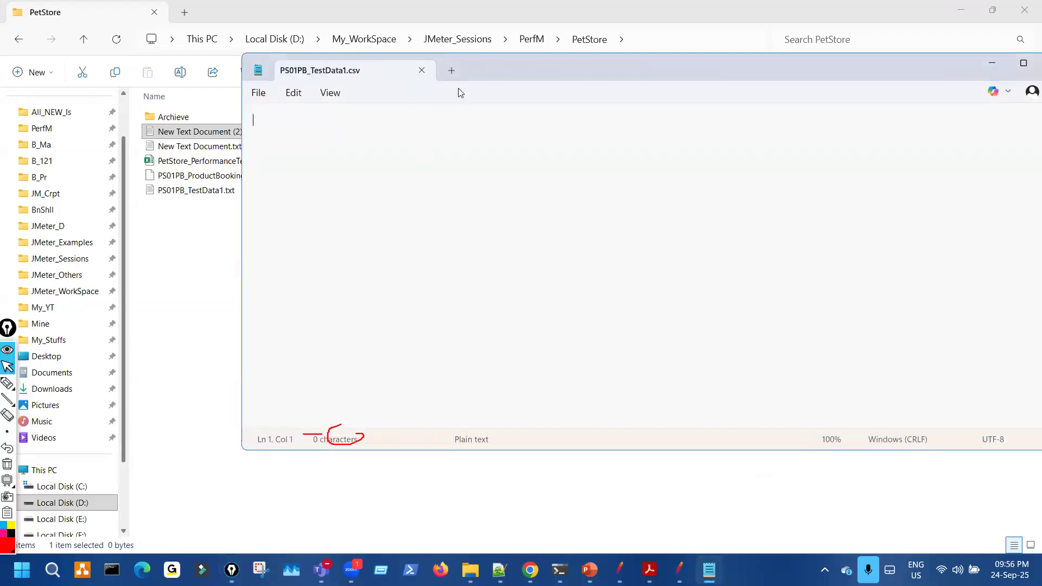
- Move the Notepad window aside to reveal the PetStore folder's file list
left_click_drag(491, 69, 634, 95)
key("ctrl+shift+3")
mouse_move(471, 84)
left_mouse_down()
mouse_move(537, 104)
mouse_move(477, 88)
left_mouse_up()
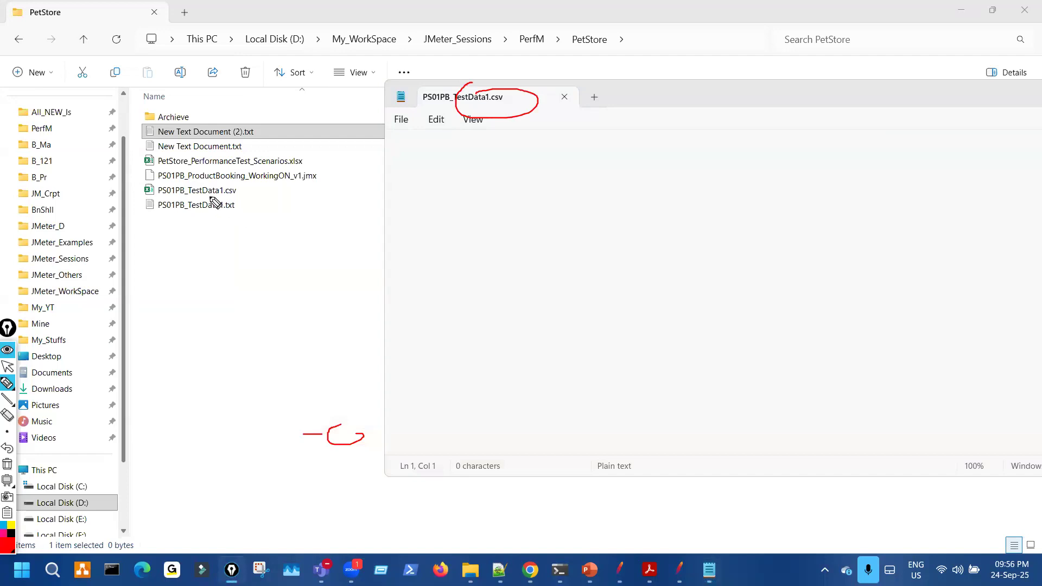
left_click_drag(249, 190, 146, 188)
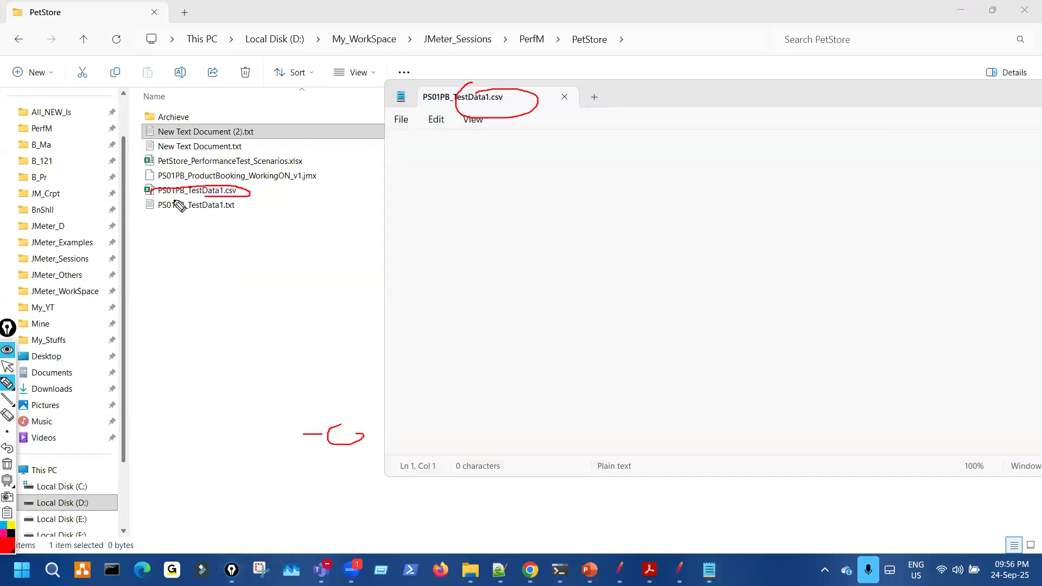
key("ctrl+shift+7")
key("ctrl+shift+2")
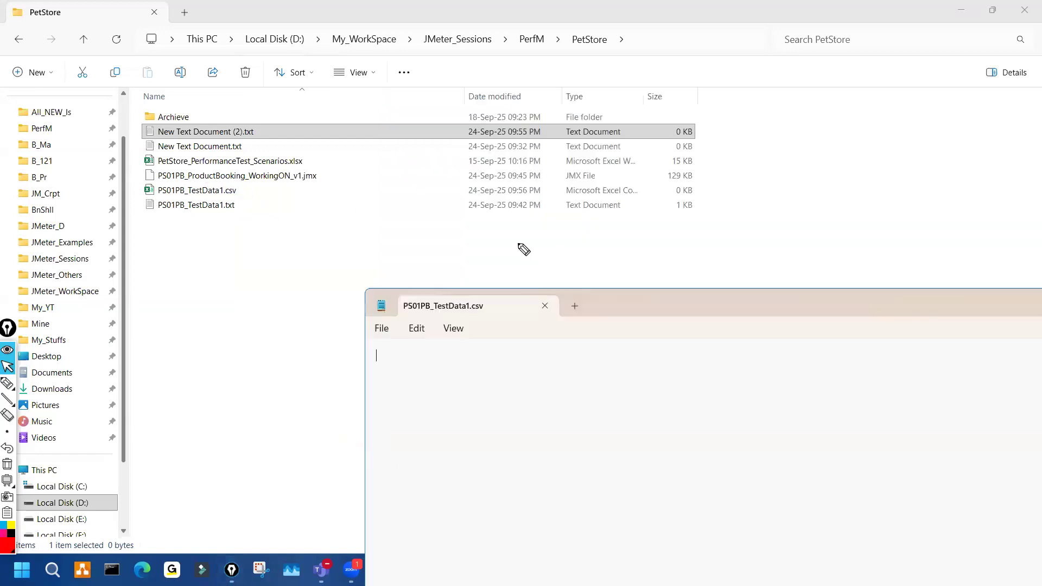
key("ctrl+shift+2")
- Widen the Type column so PS01PB_TestData1.csv reads Microsoft Excel Comma Separated Values File
left_click_drag(644, 94, 765, 93)
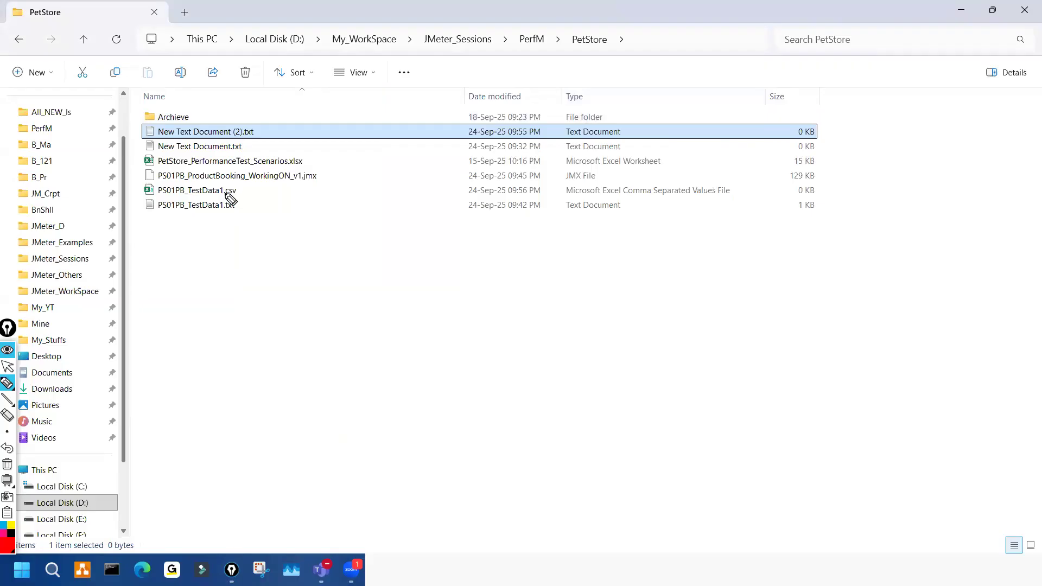
left_click_drag(220, 194, 722, 196)
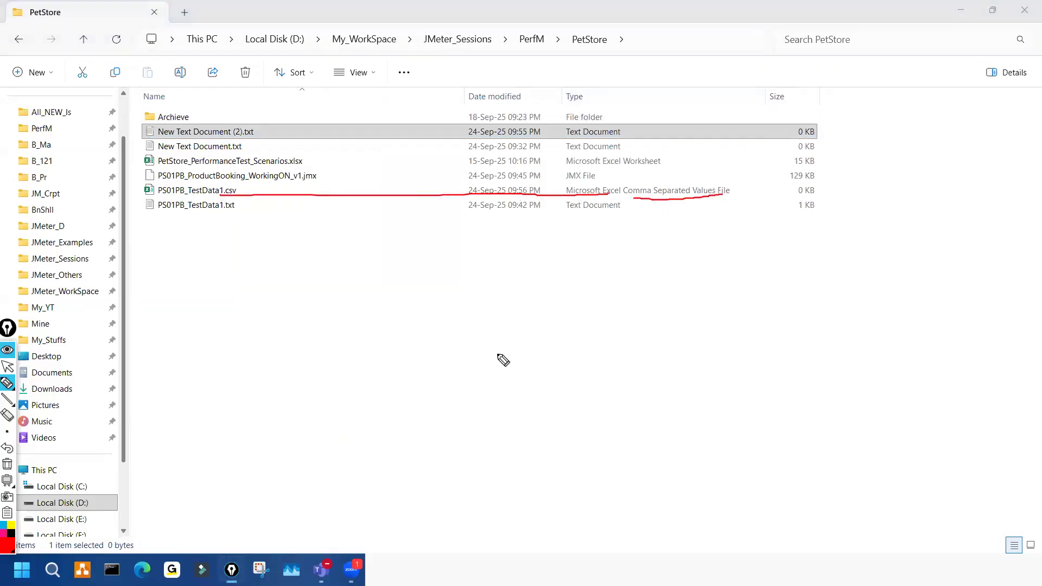
left_click_drag(396, 325, 427, 372)
mouse_move(471, 312)
left_mouse_down()
mouse_move(472, 368)
mouse_move(457, 364)
left_mouse_up()
left_click_drag(564, 294, 515, 301)
mouse_move(443, 417)
left_mouse_down()
mouse_move(558, 387)
mouse_move(487, 415)
left_mouse_up()
left_click_drag(366, 305, 438, 267)
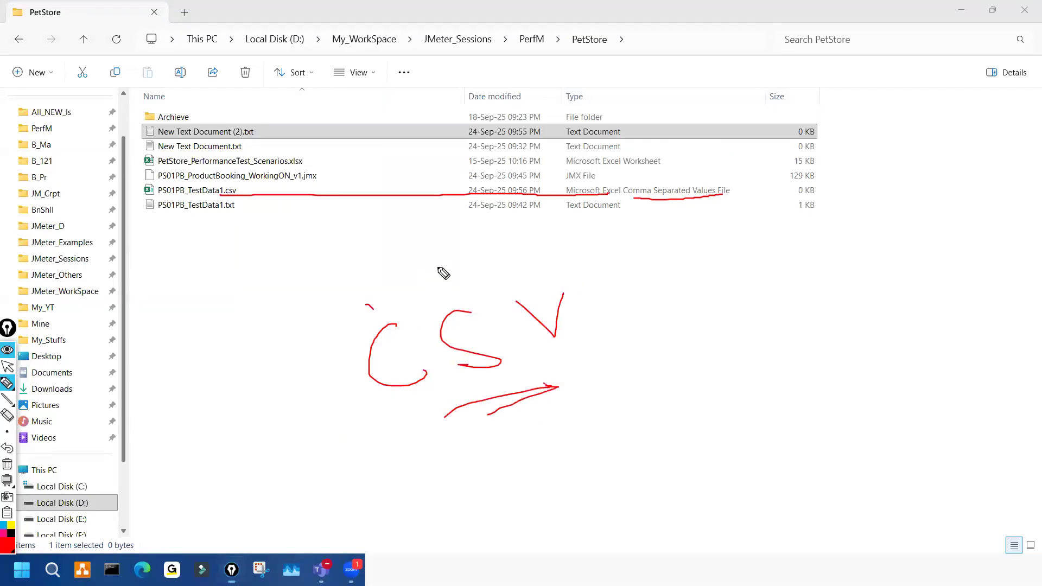
mouse_move(622, 187)
left_mouse_down()
mouse_move(637, 200)
mouse_move(640, 183)
left_mouse_up()
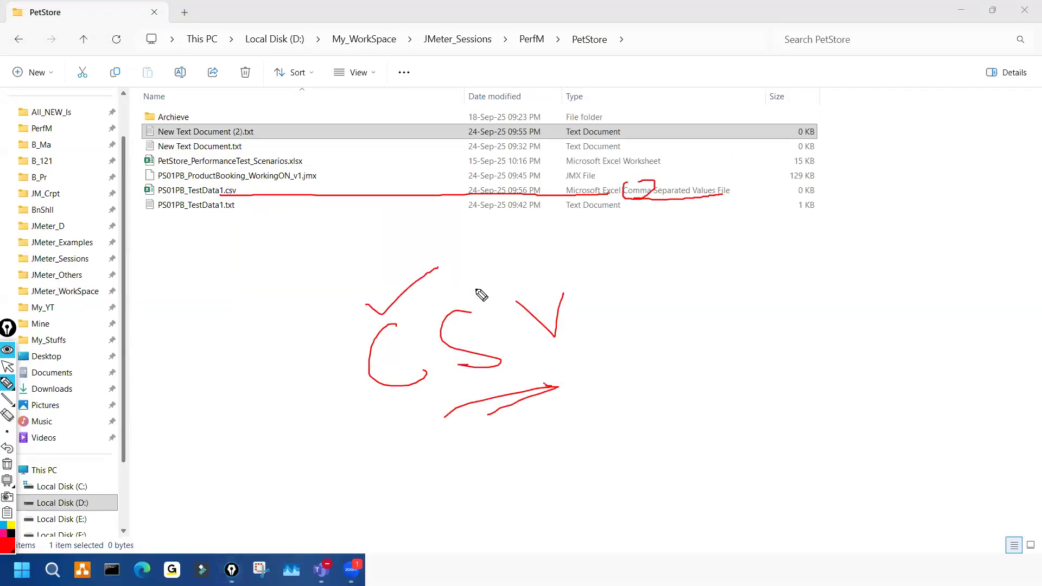
left_click_drag(477, 287, 531, 259)
left_click_drag(663, 181, 682, 182)
left_click_drag(564, 270, 569, 284)
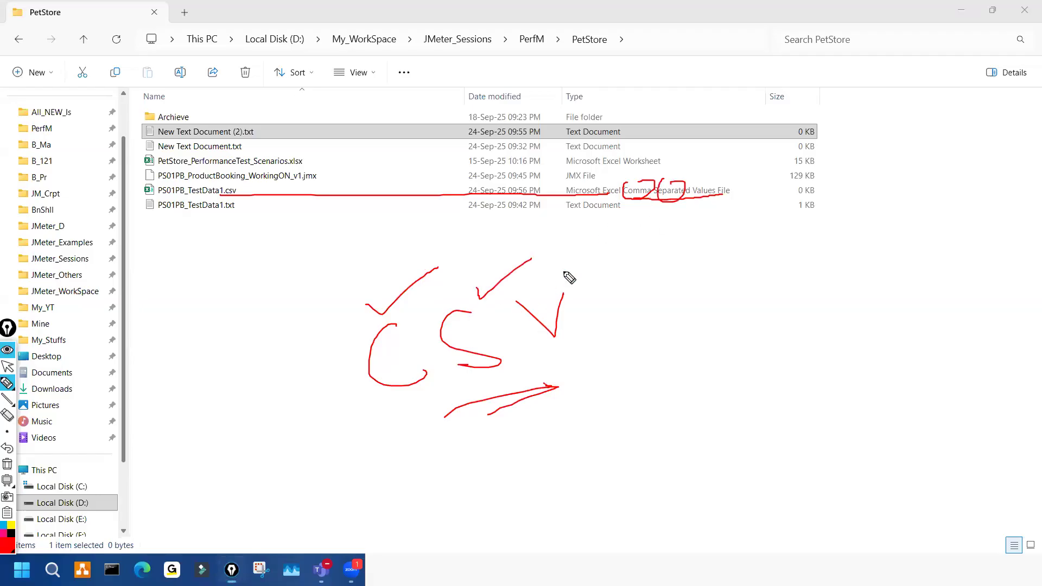
mouse_move(707, 180)
left_mouse_down()
mouse_move(694, 206)
mouse_move(717, 185)
left_mouse_up()
left_click_drag(589, 356, 613, 348)
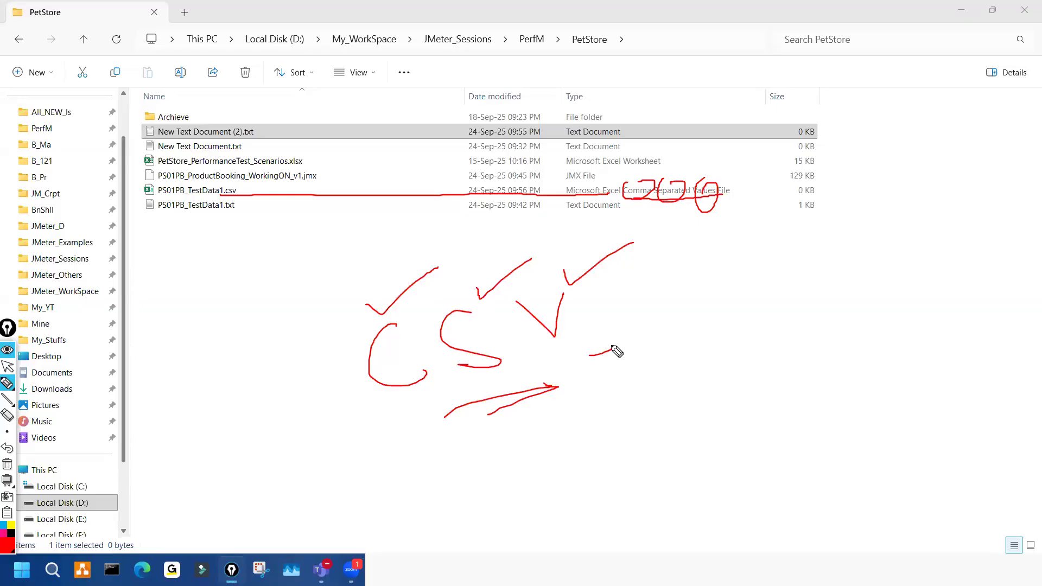
key("ctrl+shift+7")
key("ctrl+shift+2")
- Bring the PS01PB_TestData1.csv Notepad window forward and move it up into view
left_click(651, 569)
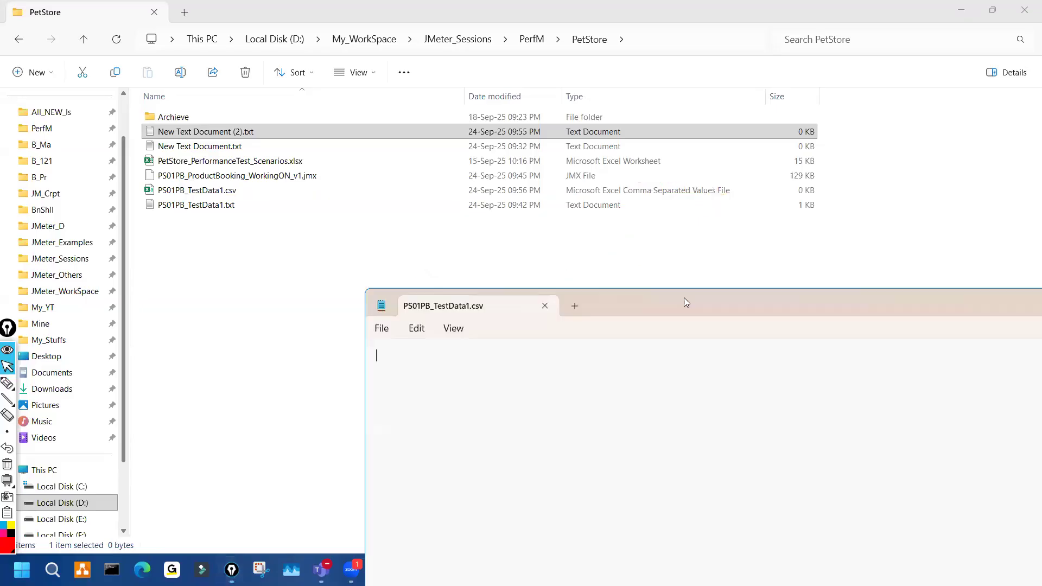
left_click_drag(688, 300, 766, 142)
key("ctrl+shift+1")
left_click_drag(525, 238, 497, 280)
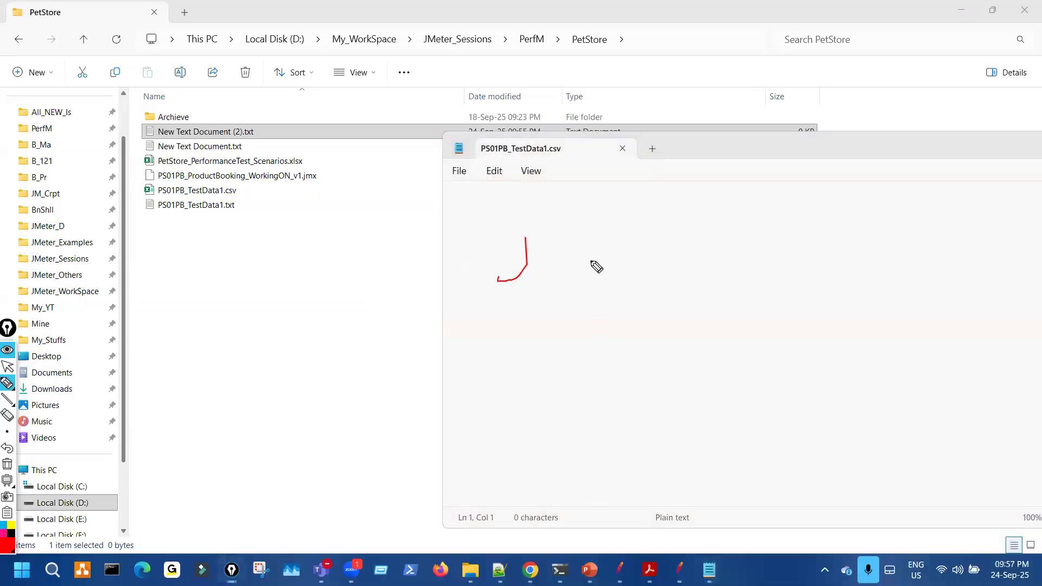
key("ctrl+shift+7")
key("ctrl+shift+2")
- Shift the Notepad window lower to uncover the PetStore file list
left_click(702, 153)
left_click_drag(703, 152, 677, 210)
key("ctrl+shift+3")
mouse_move(220, 196)
left_mouse_down()
mouse_move(264, 209)
mouse_move(220, 192)
left_mouse_up()
left_click_drag(220, 314, 196, 346)
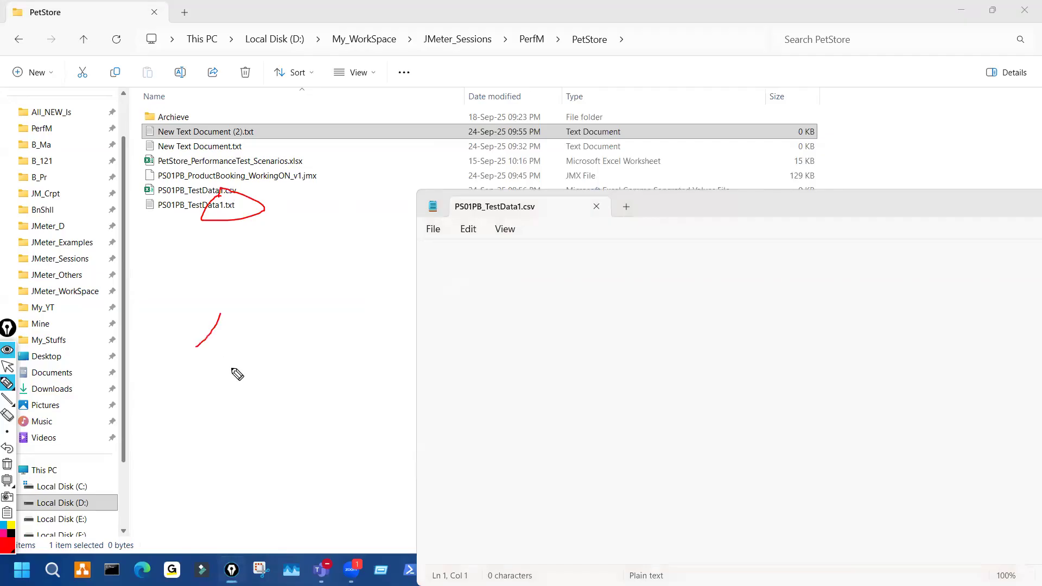
mouse_move(313, 212)
left_mouse_down()
mouse_move(219, 195)
mouse_move(313, 213)
left_mouse_up()
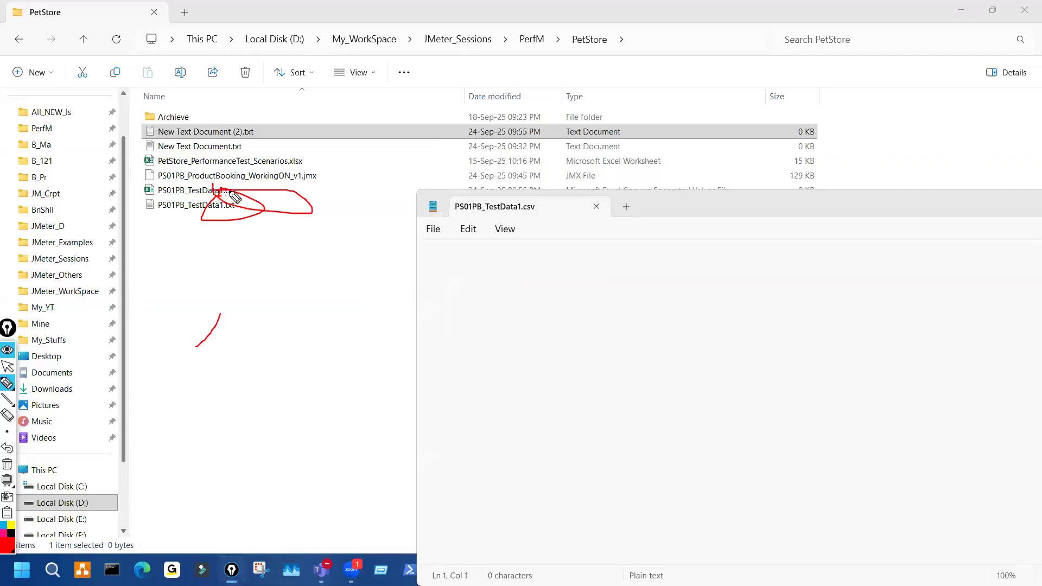
key("ctrl+shift+7")
key("ctrl+shift+2")
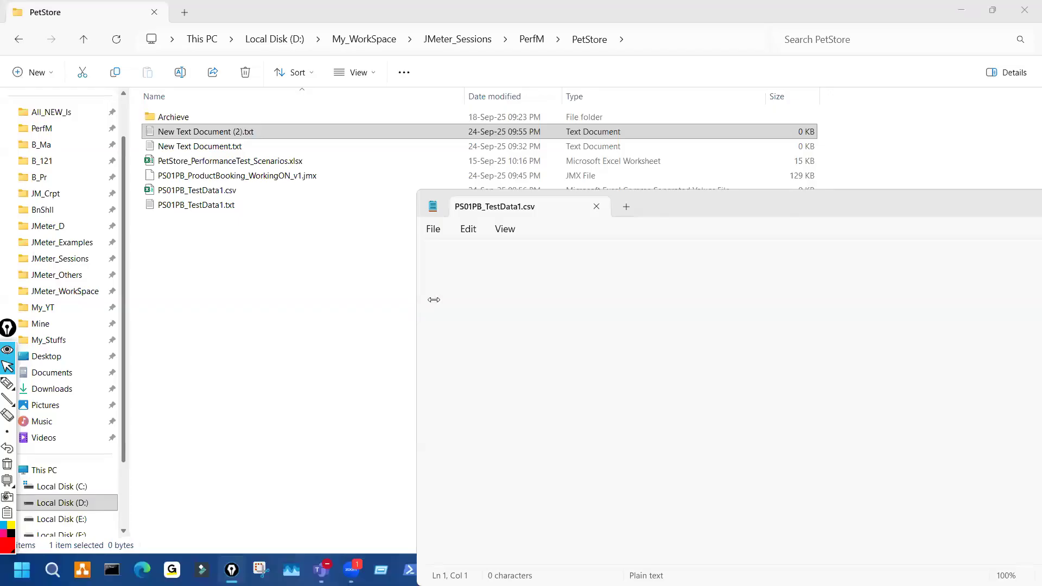
- Narrow Notepad, place it below the file list, and put the cursor at the file's top
left_click_drag(433, 299, 558, 299)
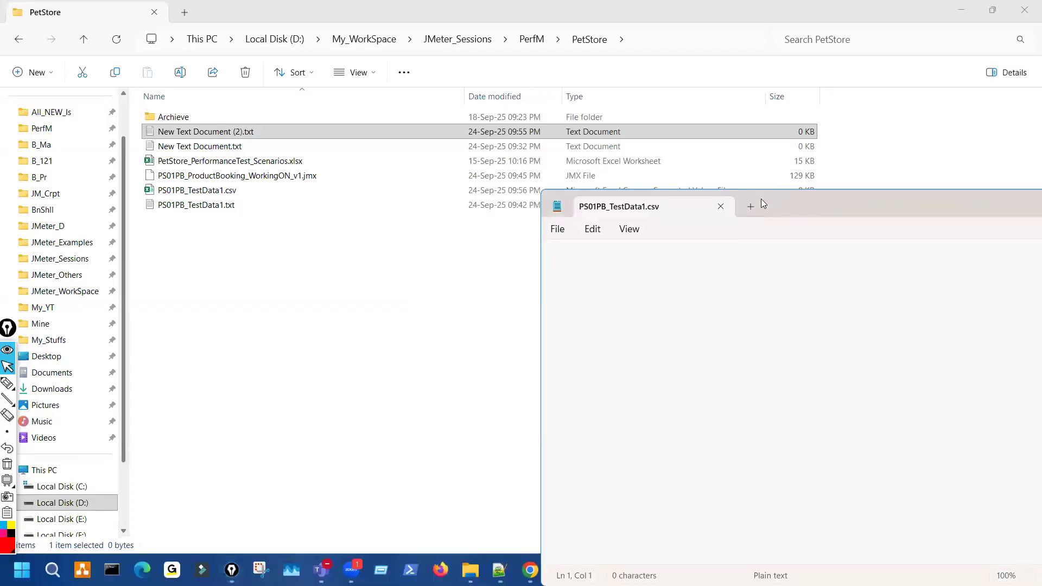
left_click_drag(761, 204, 663, 236)
key("ctrl+shift+3")
left_click_drag(538, 241, 545, 243)
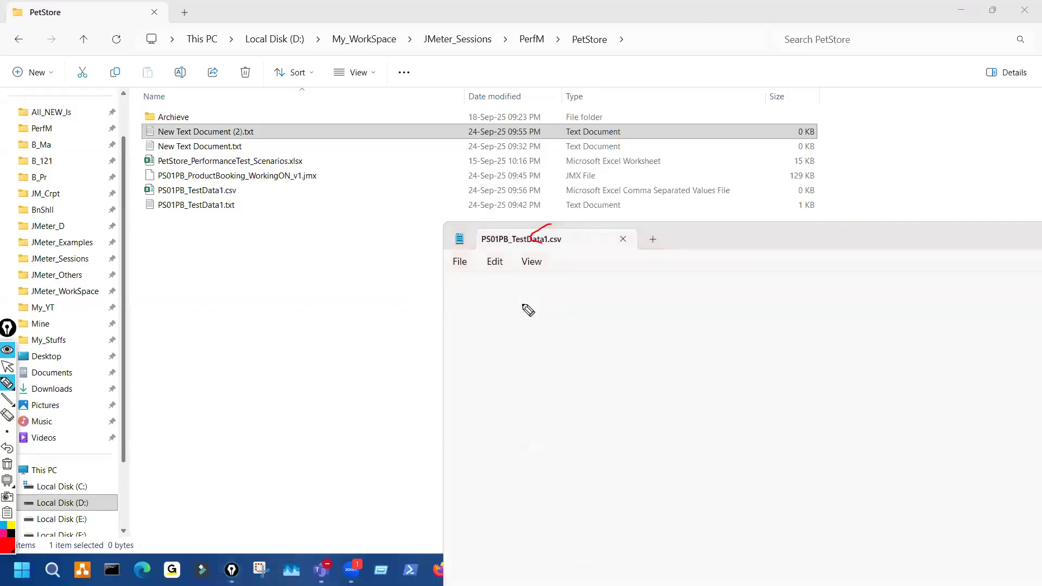
left_click_drag(448, 283, 507, 280)
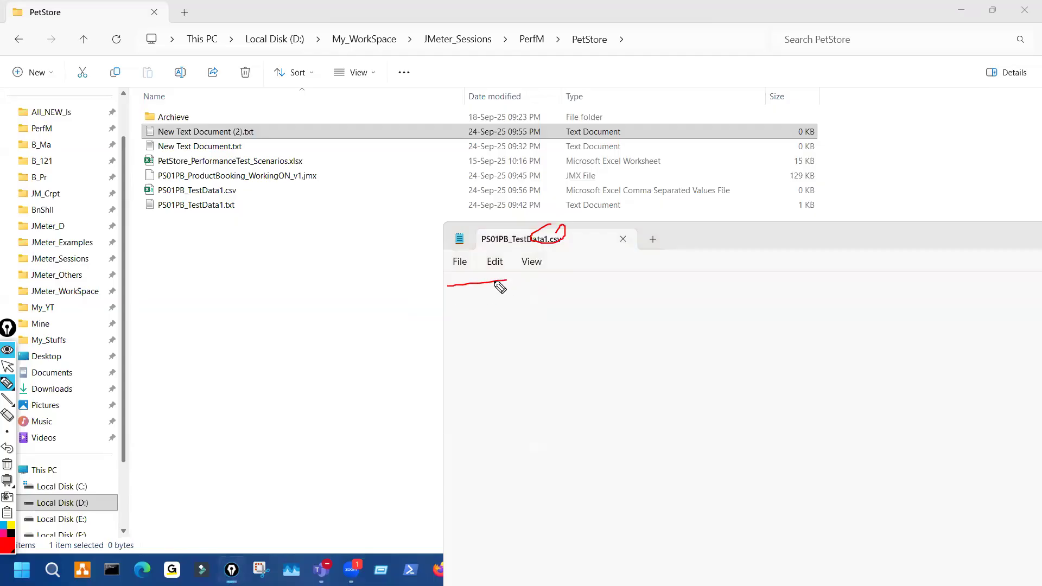
key("ctrl+shift+7")
key("ctrl+shift+2")
left_click(475, 283)
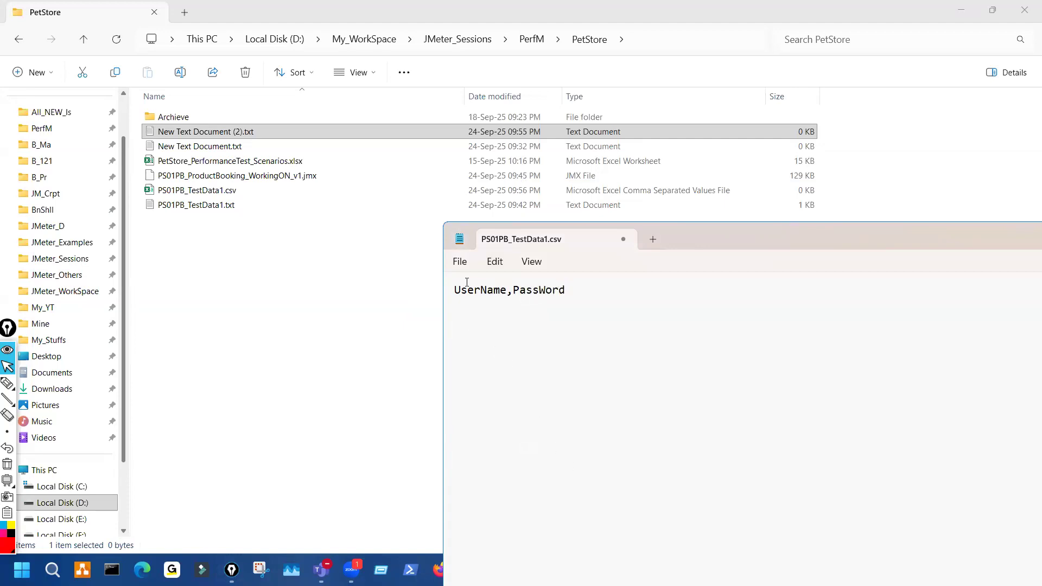
- Save the UserName,PassWord header line as PS01PB_TestData1.csv and close Notepad
left_click(460, 262)
left_click(477, 383)
left_click_drag(808, 245, 497, 220)
left_click(822, 205)
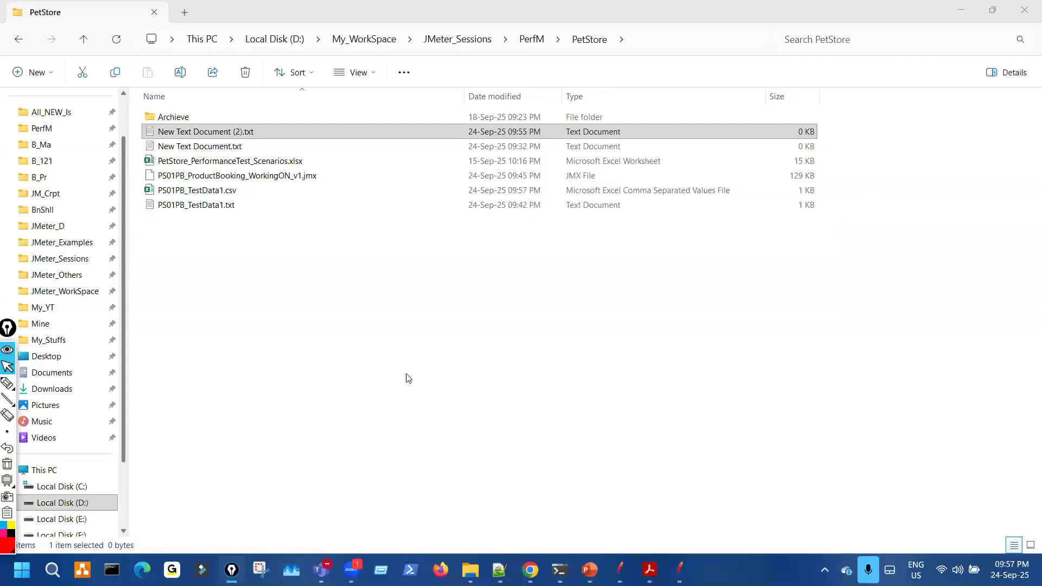
- Select PS01PB_TestData1.csv in the PetStore folder and open it in Excel
left_click(281, 299)
left_click(225, 193)
key("ctrl+shift+p")
mouse_move(203, 202)
left_mouse_down()
mouse_move(199, 180)
mouse_move(187, 185)
mouse_move(224, 196)
left_mouse_up()
key("ctrl+shift+7")
key("ctrl+shift+7")
key("ctrl+shift+2")
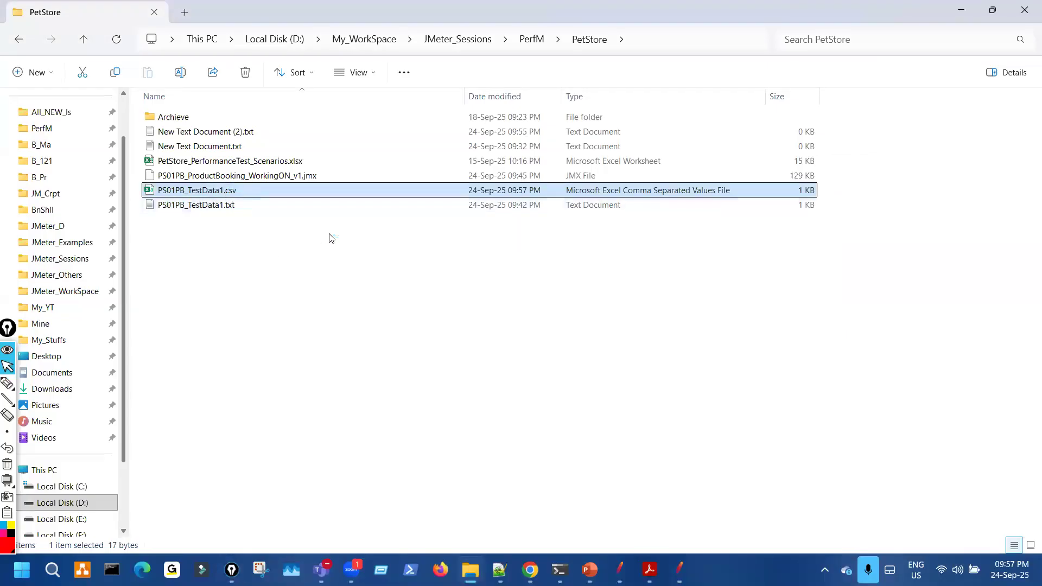
key("Return")
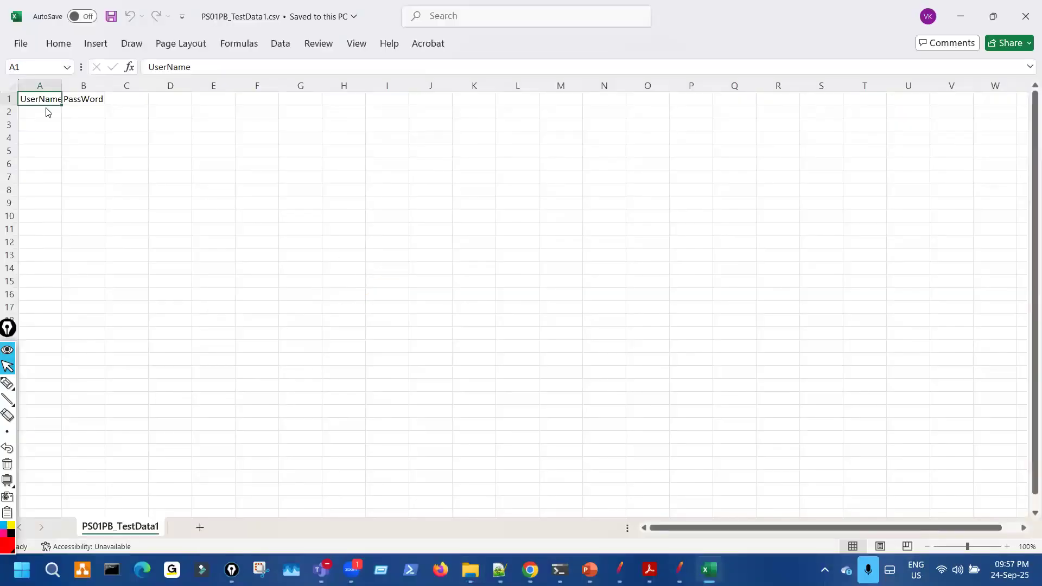
- Zoom the sheet to 180% and underline the UserName and PassWord headers in red
left_click(1005, 545)
left_click(1006, 546)
left_click(1005, 545)
left_click(1005, 545)
left_click(1005, 545)
left_click(1005, 546)
left_click(1005, 545)
left_click(1005, 545)
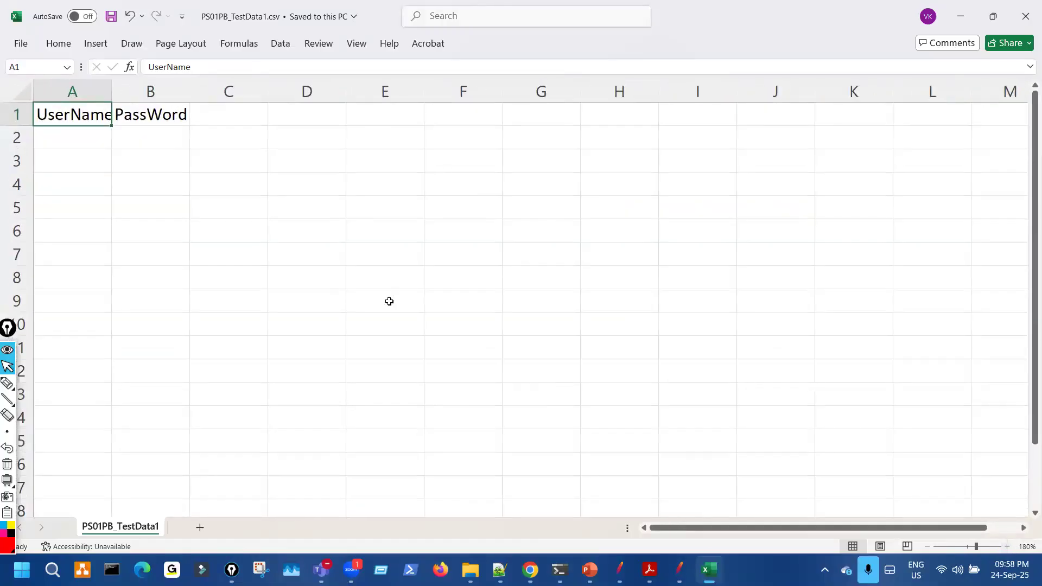
left_click(6, 385)
left_click_drag(50, 125, 69, 125)
left_click_drag(137, 125, 161, 125)
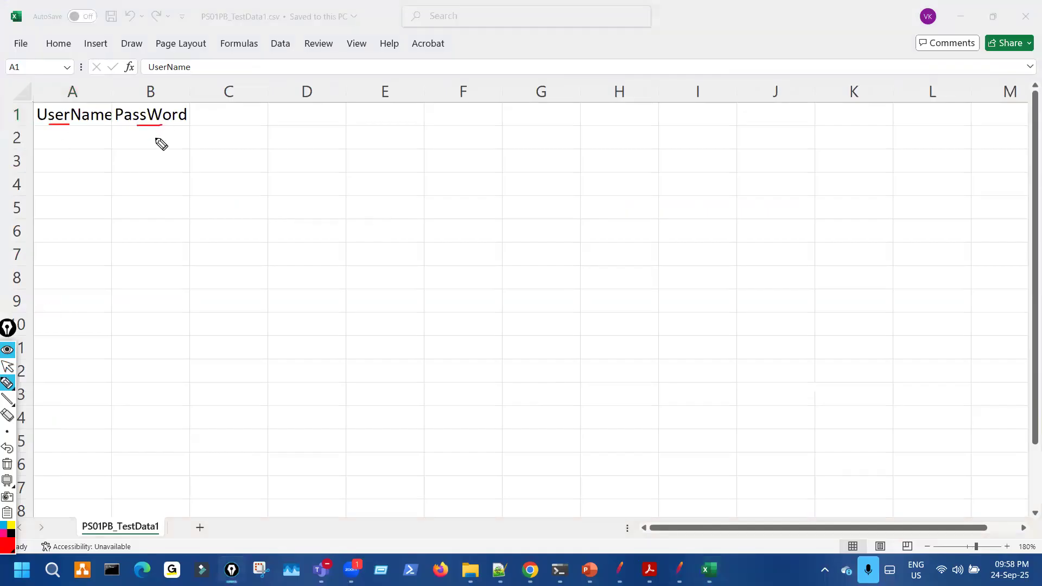
key("ctrl+shift+7")
key("ctrl+shift+2")
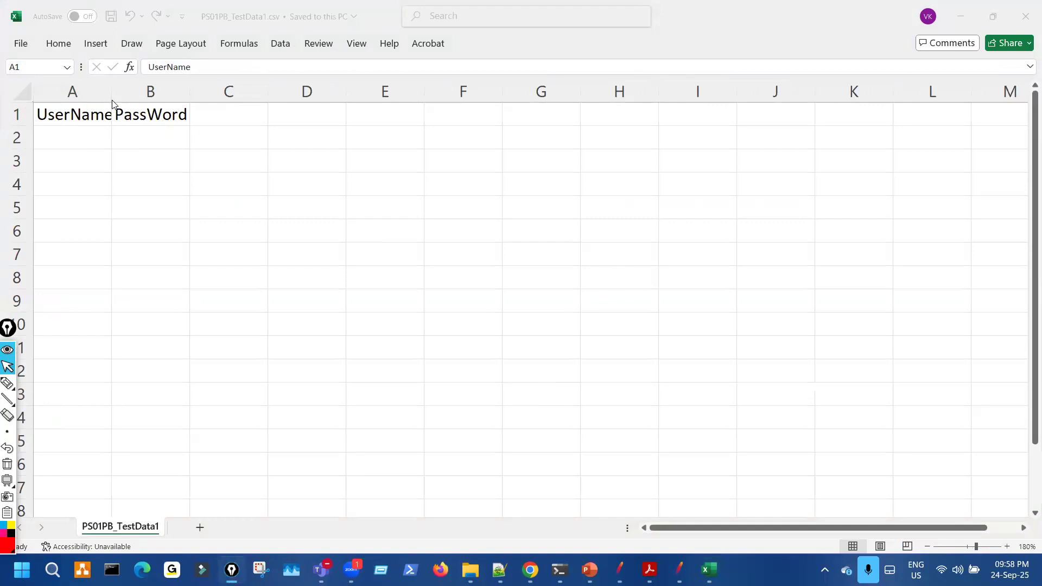
- Autofit column A so the full UserName header shows, underlining it in red ink
left_click(110, 93)
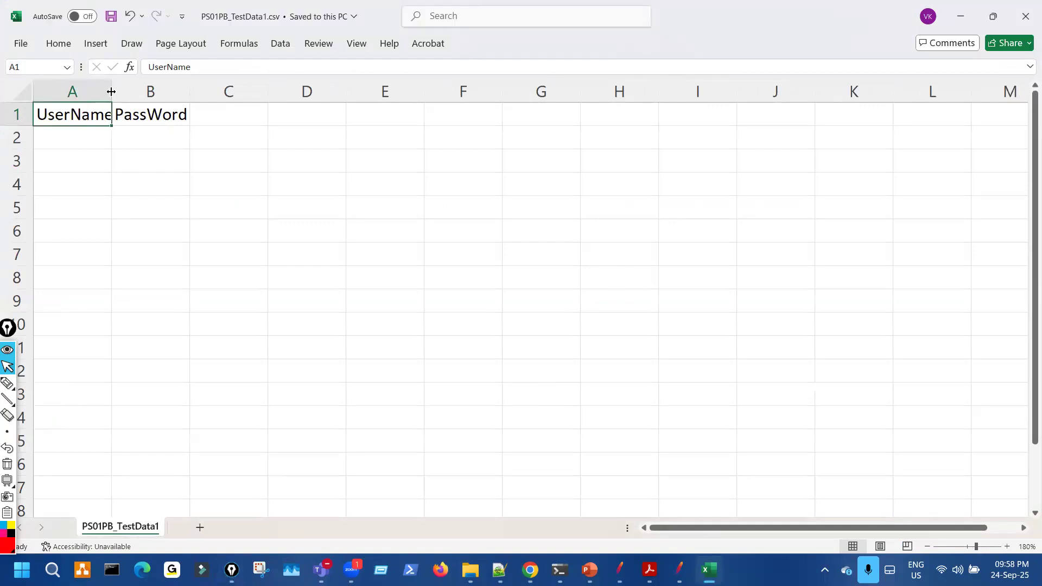
double_click(111, 92)
key("ctrl+shift+2")
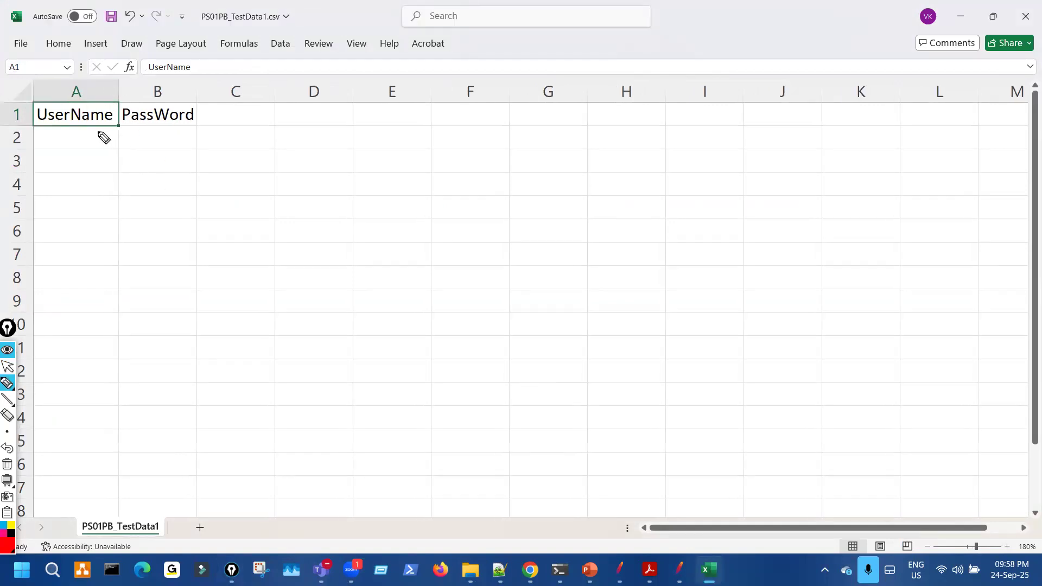
left_click_drag(98, 131, 120, 129)
left_click_drag(235, 271, 278, 216)
left_click_drag(370, 281, 383, 314)
left_click_drag(415, 278, 454, 326)
left_click_drag(561, 257, 505, 272)
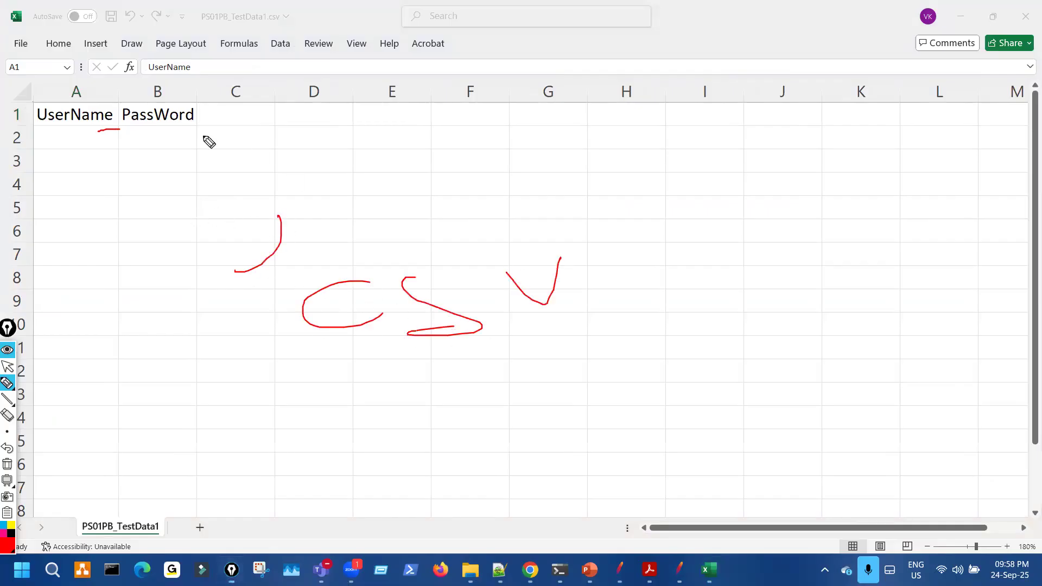
left_click_drag(99, 131, 134, 128)
- Mark columns A and B with red strokes, clear the ink, and switch to JMeter
left_click_drag(243, 13, 307, 27)
mouse_move(320, 94)
left_mouse_down()
mouse_move(423, 198)
mouse_move(410, 196)
mouse_move(436, 173)
left_mouse_up()
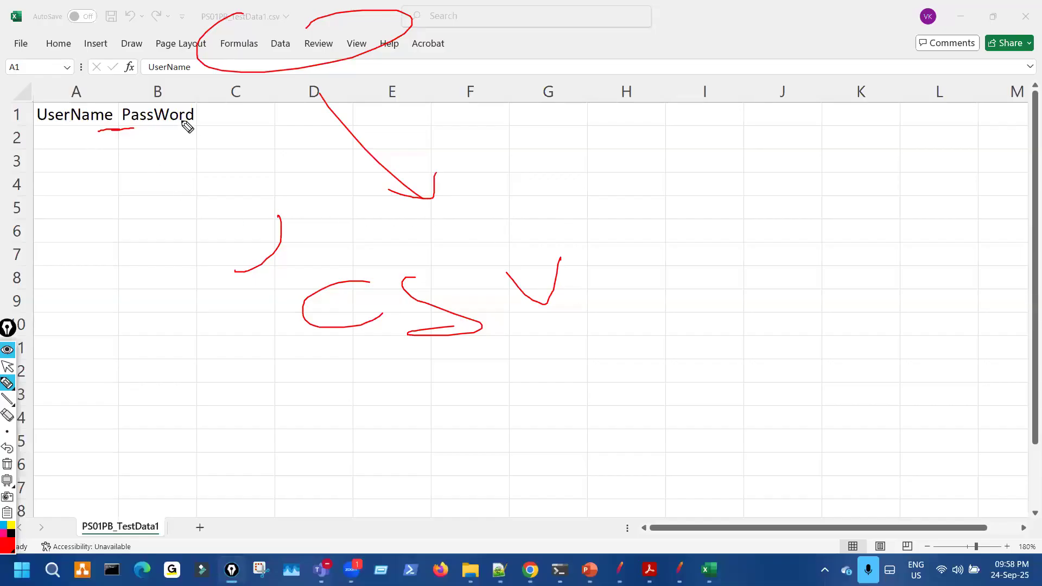
mouse_move(1, 111)
left_mouse_down()
mouse_move(52, 111)
mouse_move(65, 141)
mouse_move(63, 220)
mouse_move(85, 93)
left_mouse_up()
left_click_drag(166, 78, 164, 248)
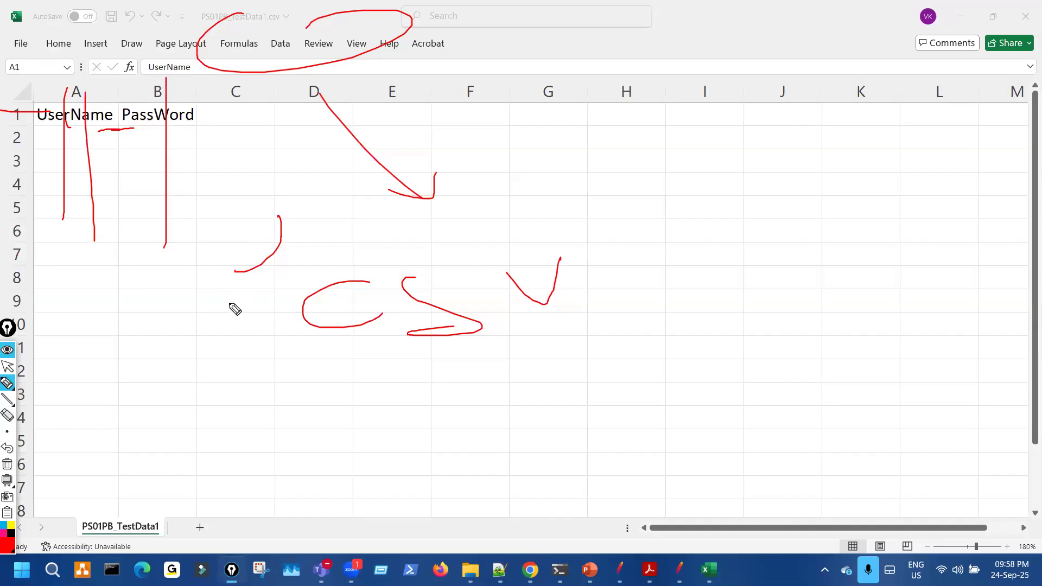
key("ctrl+shift+7")
left_click_drag(70, 156, 67, 242)
left_click_drag(150, 175, 147, 272)
mouse_move(68, 132)
left_mouse_down()
mouse_move(77, 347)
mouse_move(56, 489)
left_mouse_up()
left_click_drag(165, 129, 148, 453)
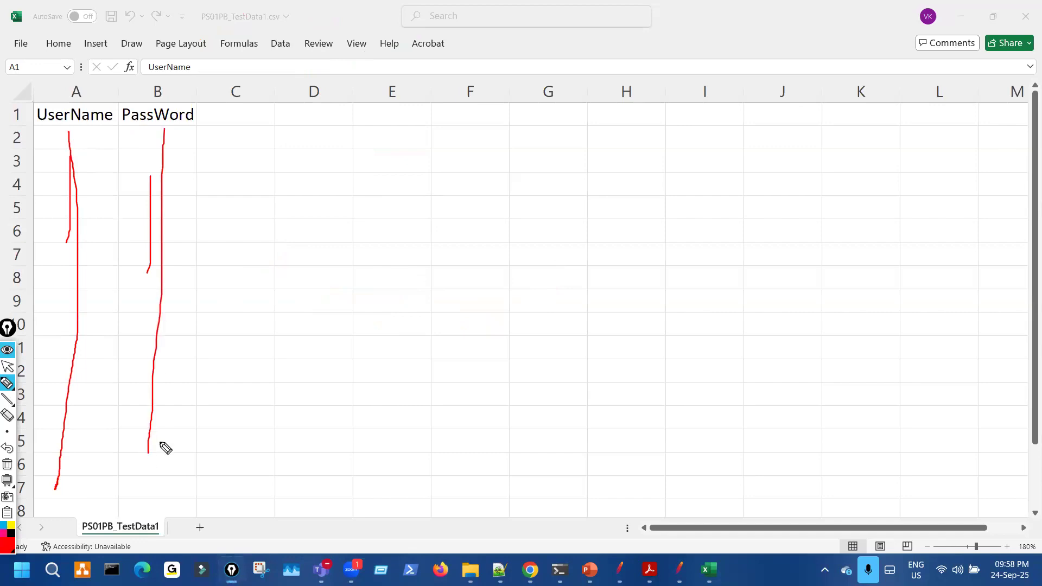
key("ctrl+shift+7")
key("ctrl+shift+2")
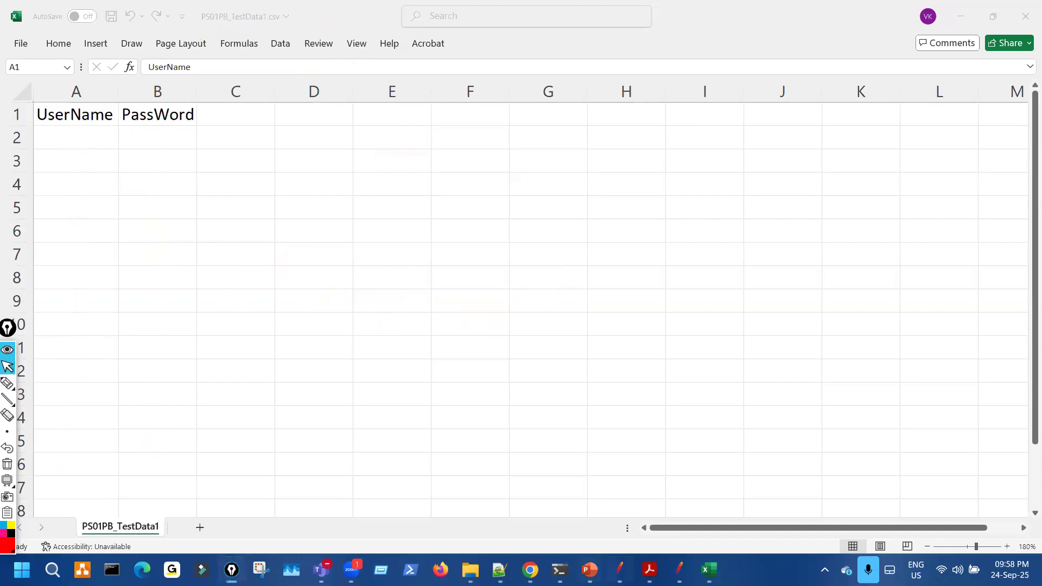
key("alt+Tab")
- Open PS01PB_TestData1.txt and copy the stored username from it
left_click(161, 193)
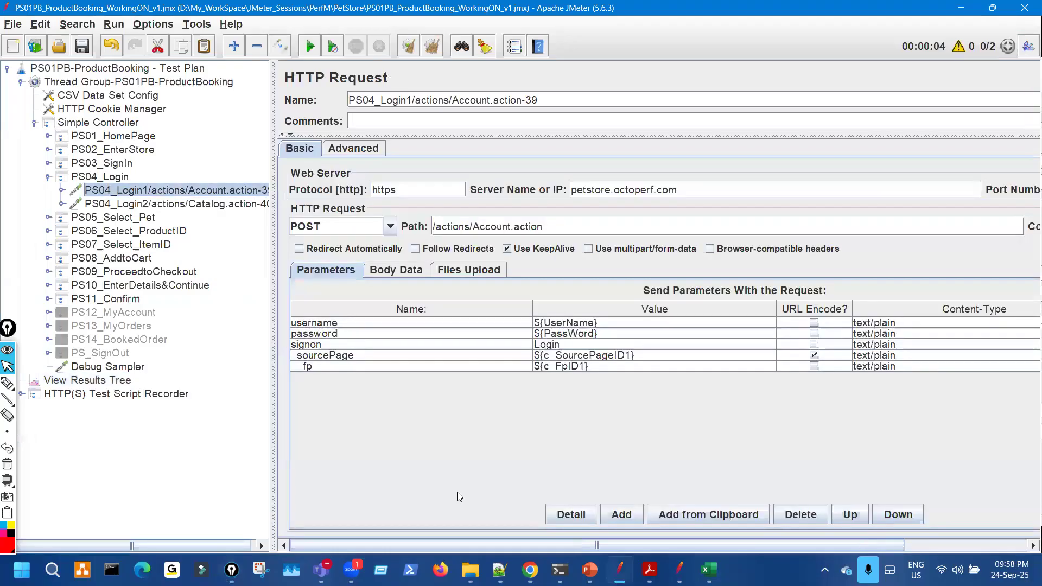
key("alt+Tab")
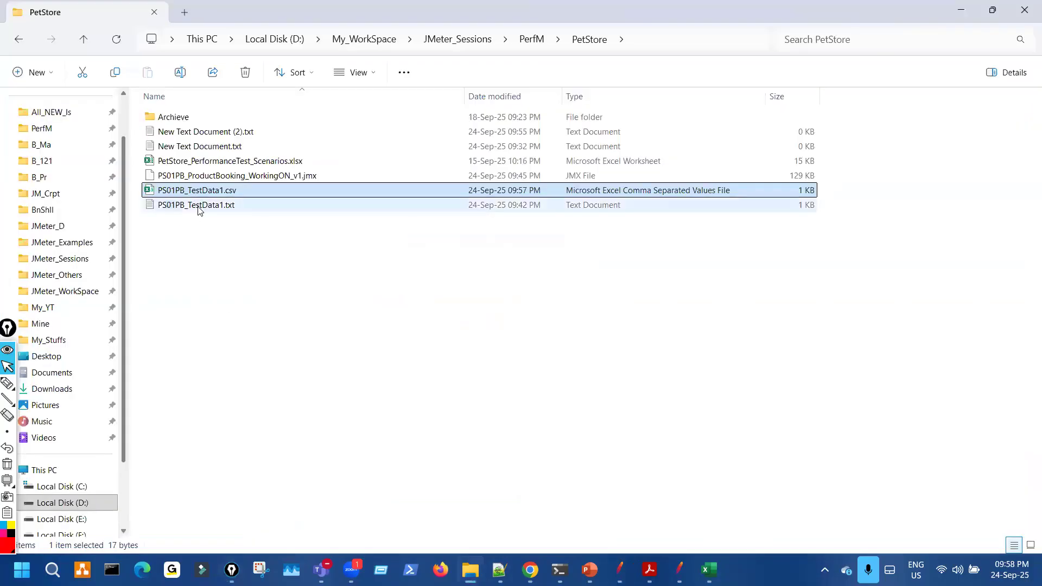
left_click(220, 205)
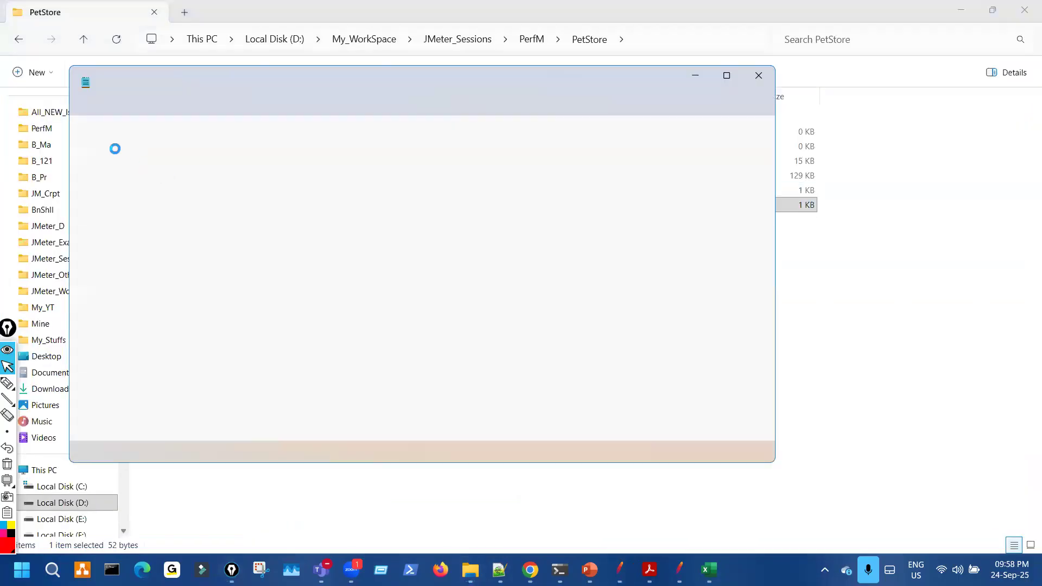
left_click_drag(84, 145, 146, 143)
left_click(695, 80)
- Paste the username into cell A2 and autofit column A
key("alt+Tab")
double_click(87, 137)
type("jojo15092025")
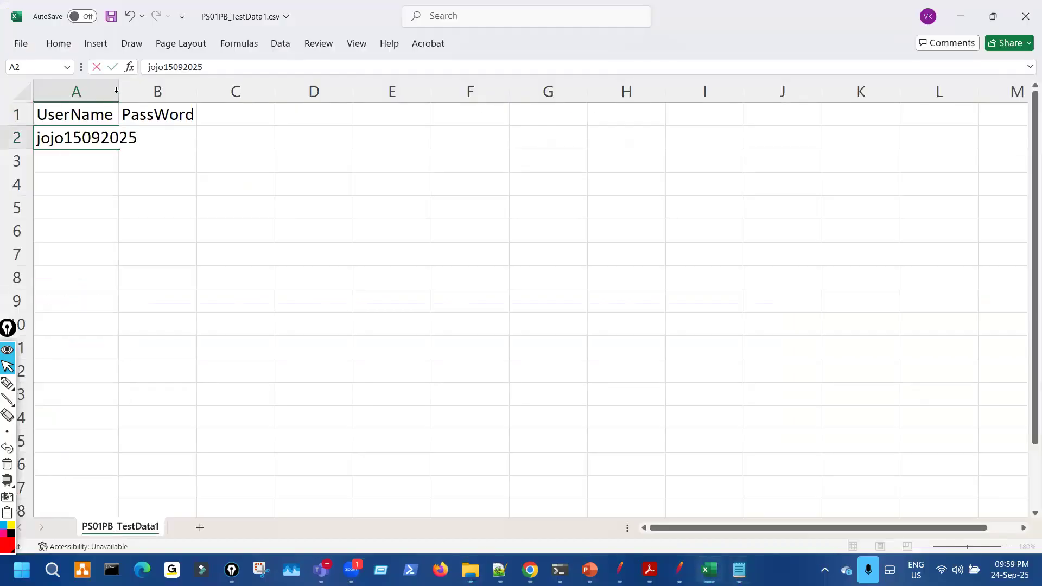
left_click(152, 164)
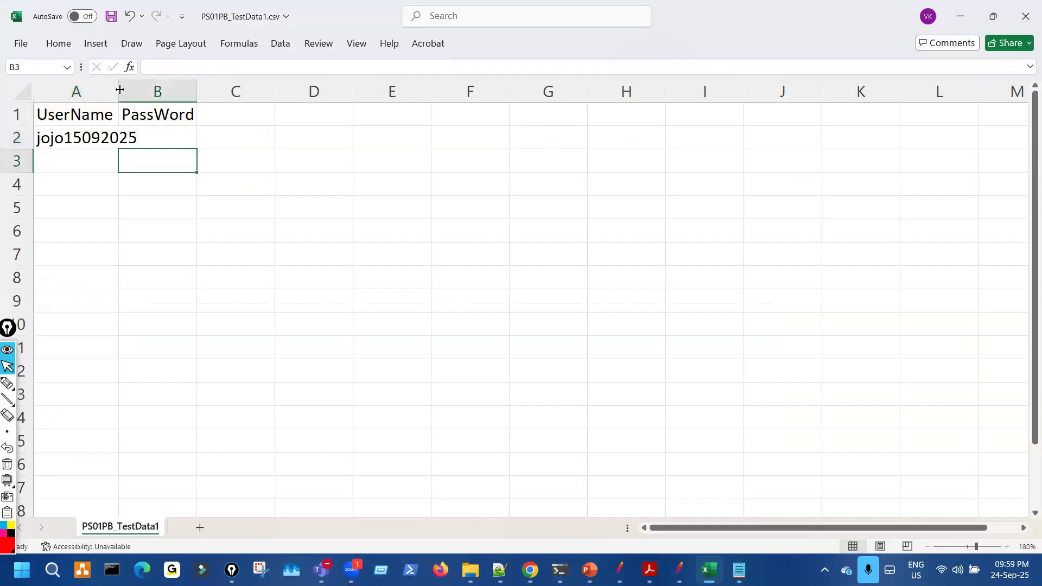
double_click(118, 92)
- Enter abcd1234 in B2, autofit column B, and add j32ee / j2ee in row 3
double_click(184, 139)
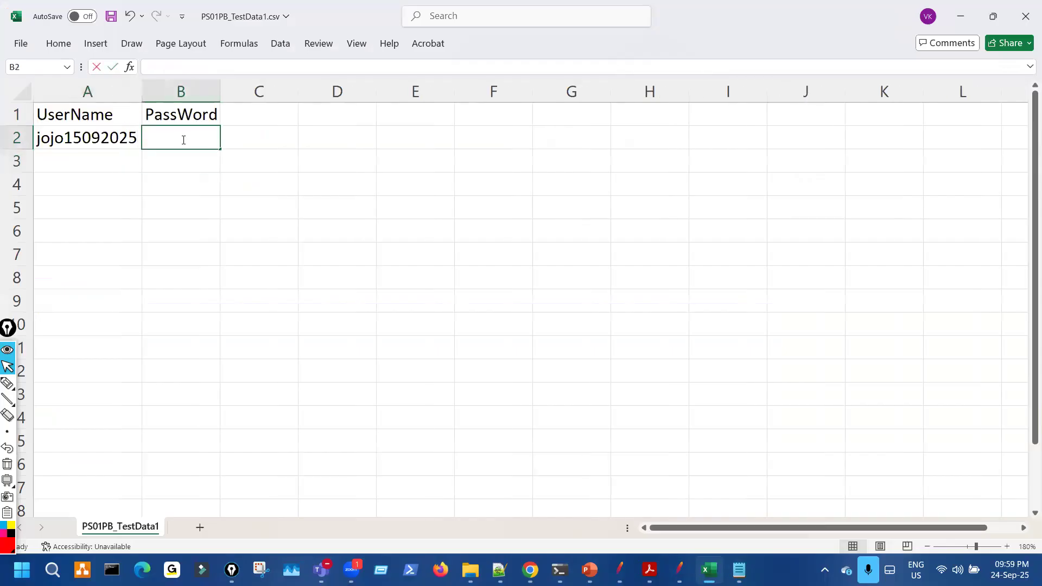
type("abcd12345")
left_click(277, 162)
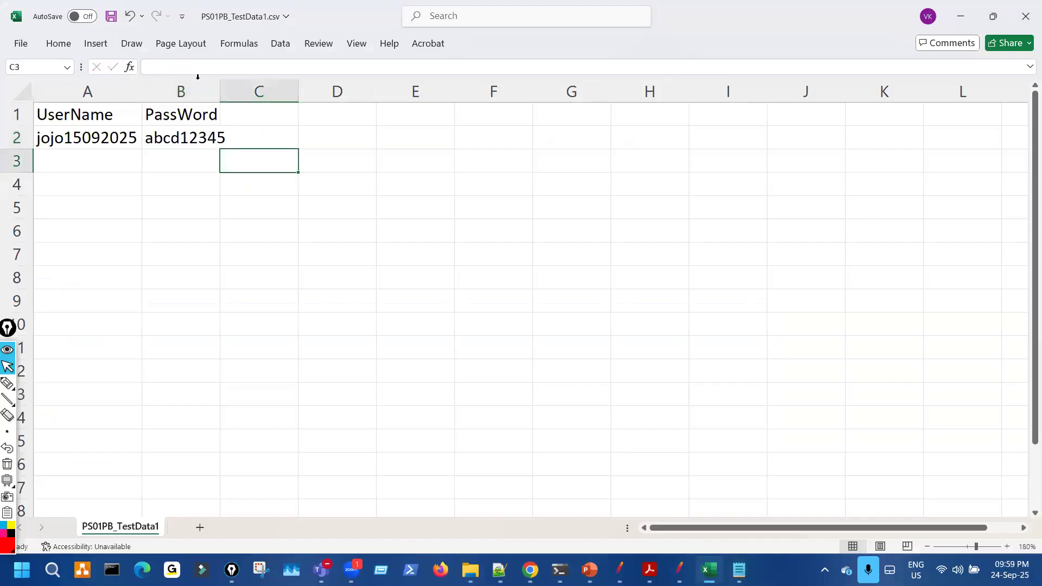
double_click(220, 92)
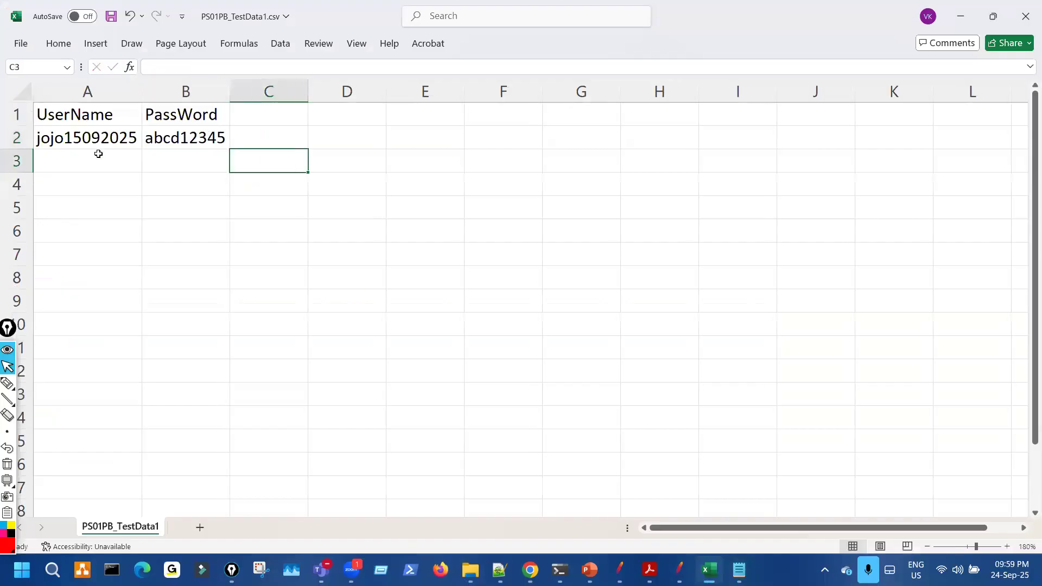
double_click(99, 155)
type("j3")
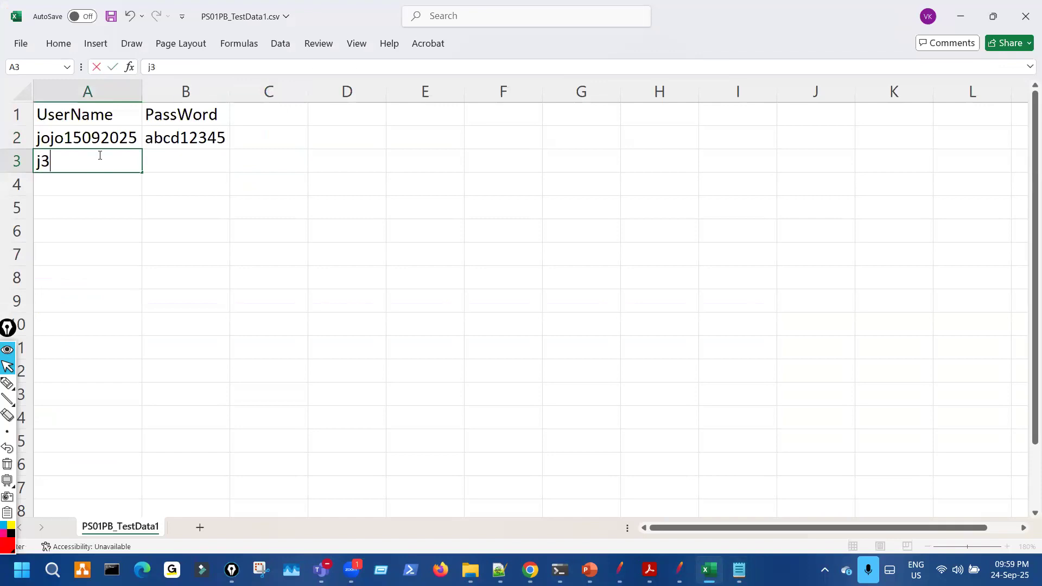
type("2ee")
key("Tab")
type("j2ee")
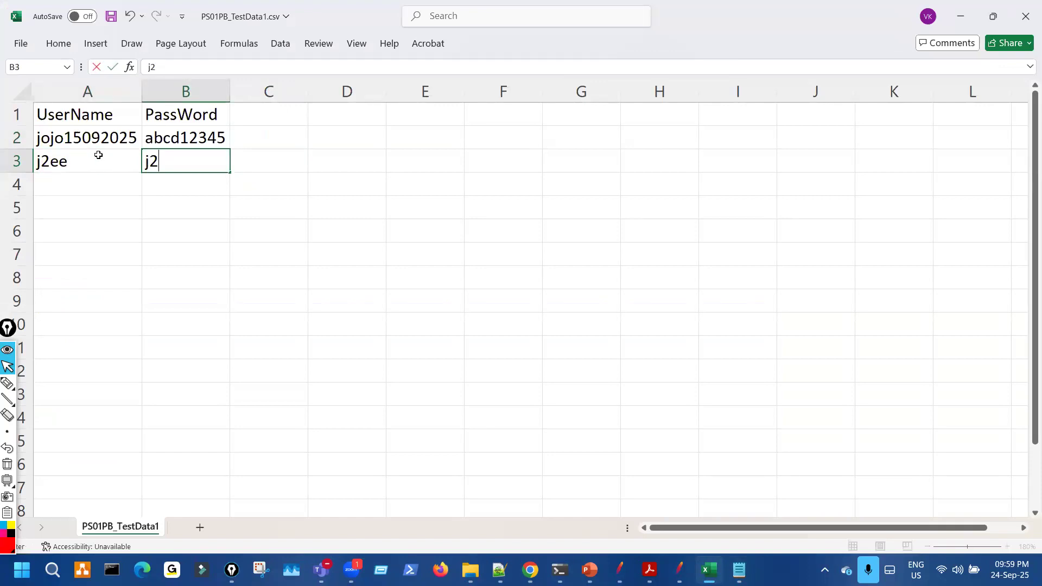
left_click_drag(178, 221, 161, 215)
- Mark the filled columns and empty rows in red ink, clear it, and save the CSV
key("ctrl+shift+3")
left_click_drag(186, 189, 184, 369)
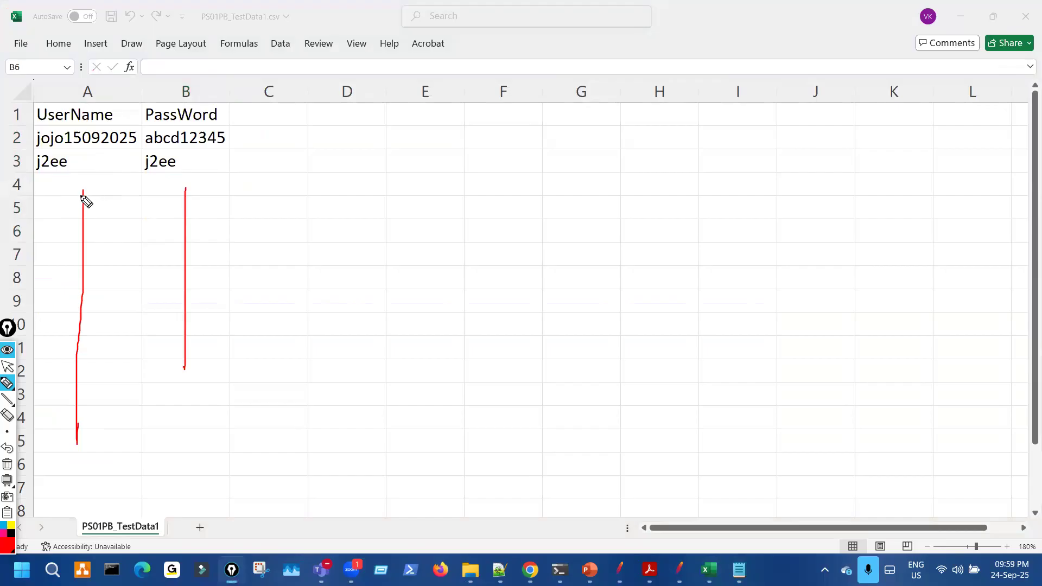
left_click_drag(75, 180, 56, 183)
left_click_drag(162, 172, 158, 179)
left_click_drag(74, 200, 83, 221)
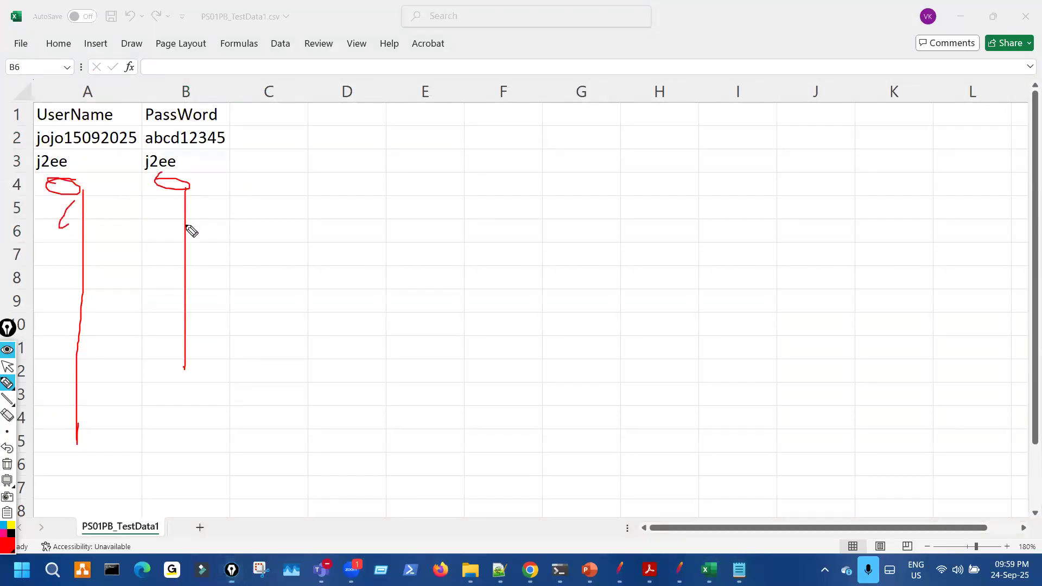
left_click_drag(158, 211, 186, 214)
left_click_drag(75, 259, 90, 269)
left_click_drag(178, 264, 188, 411)
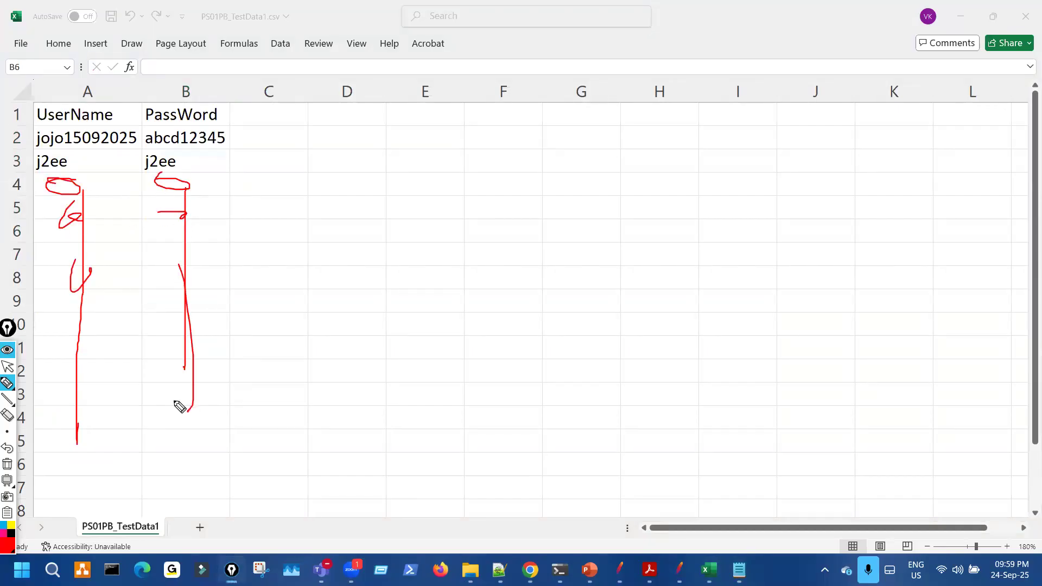
left_click_drag(74, 437, 66, 458)
left_click_drag(137, 394, 149, 455)
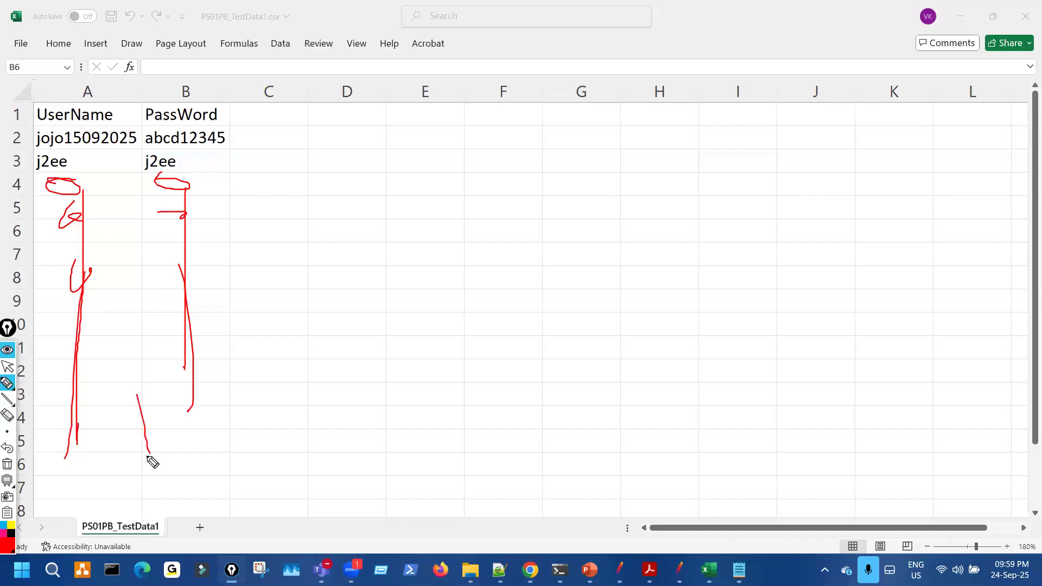
key("Escape")
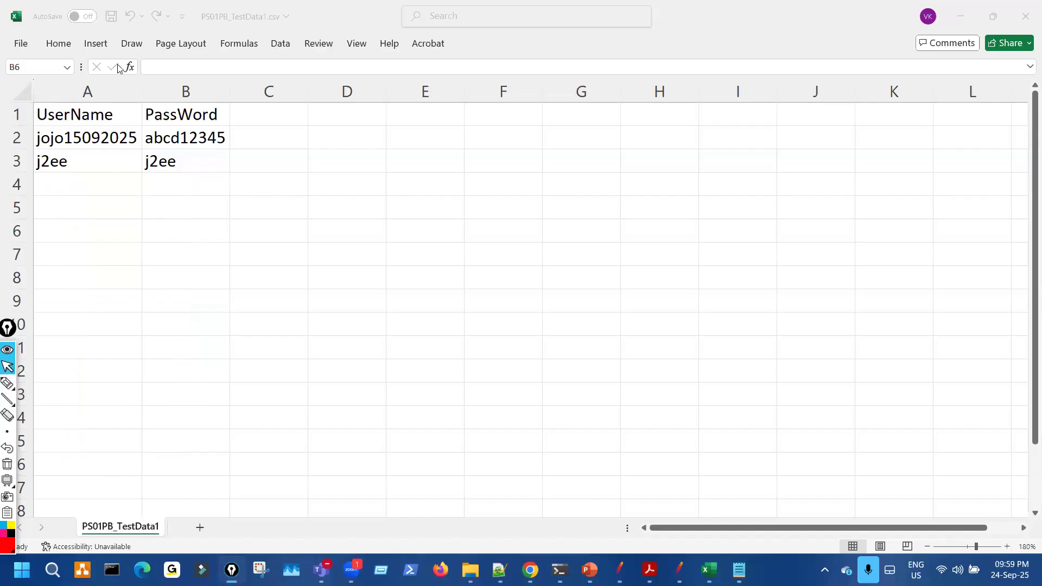
left_click(111, 21)
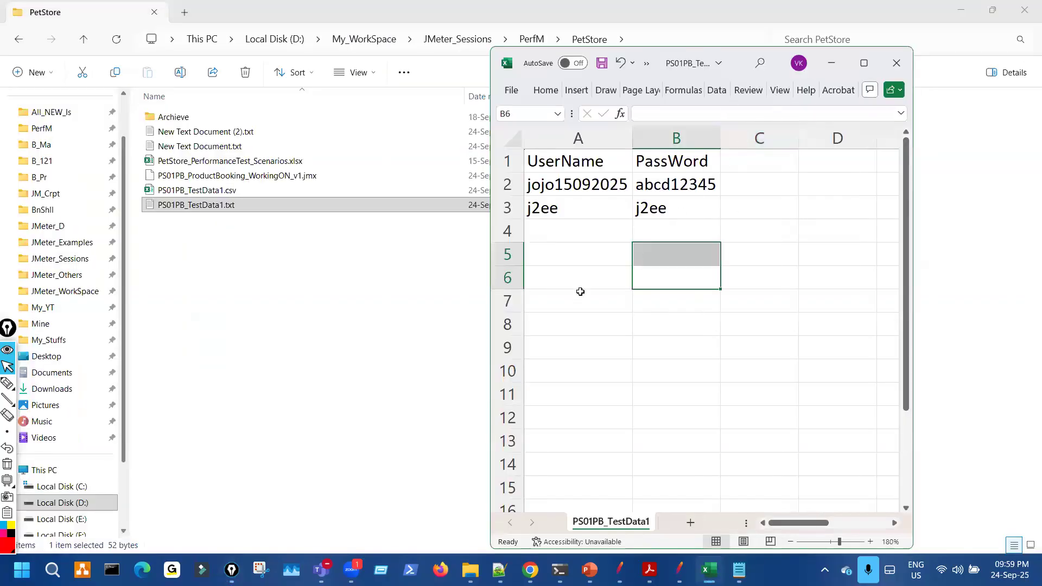
- Open PS01PB_TestData1.csv with Show more options > Edit in Notepad
key("ctrl+shift+3")
left_click_drag(225, 185, 258, 197)
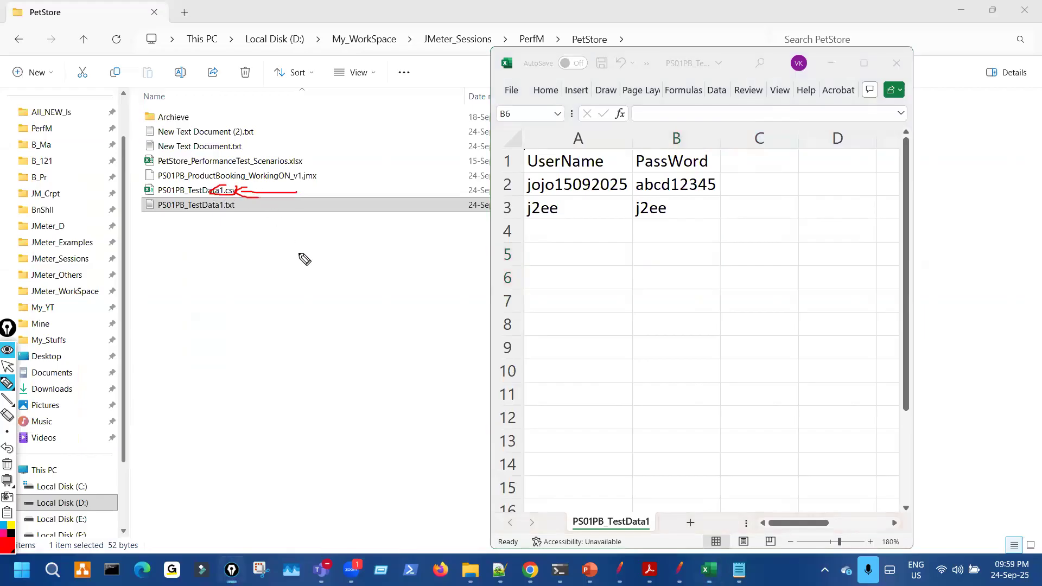
key("ctrl+shift+1")
left_click(209, 187)
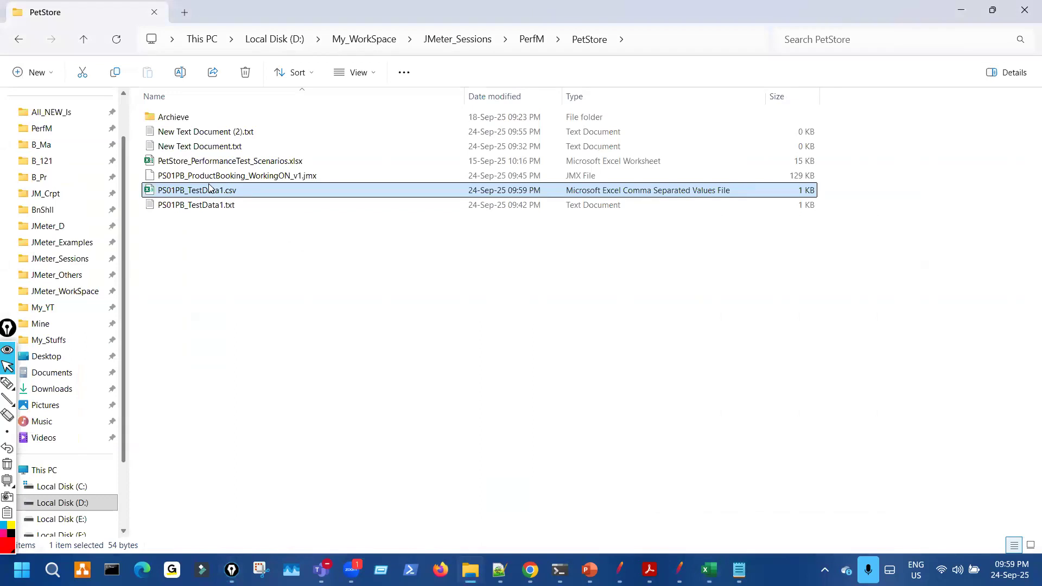
right_click(210, 187)
mouse_move(382, 266)
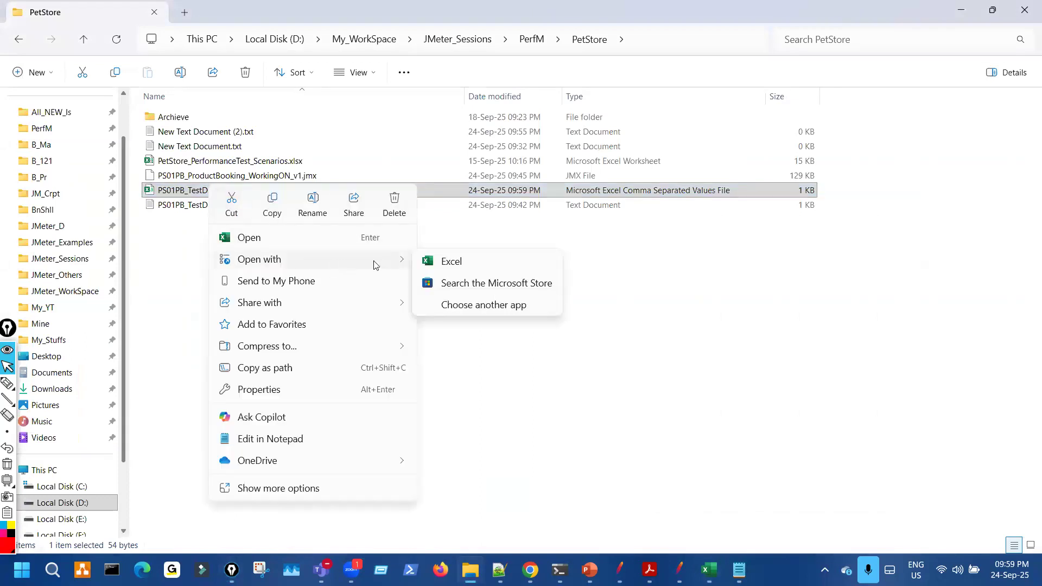
left_click(280, 491)
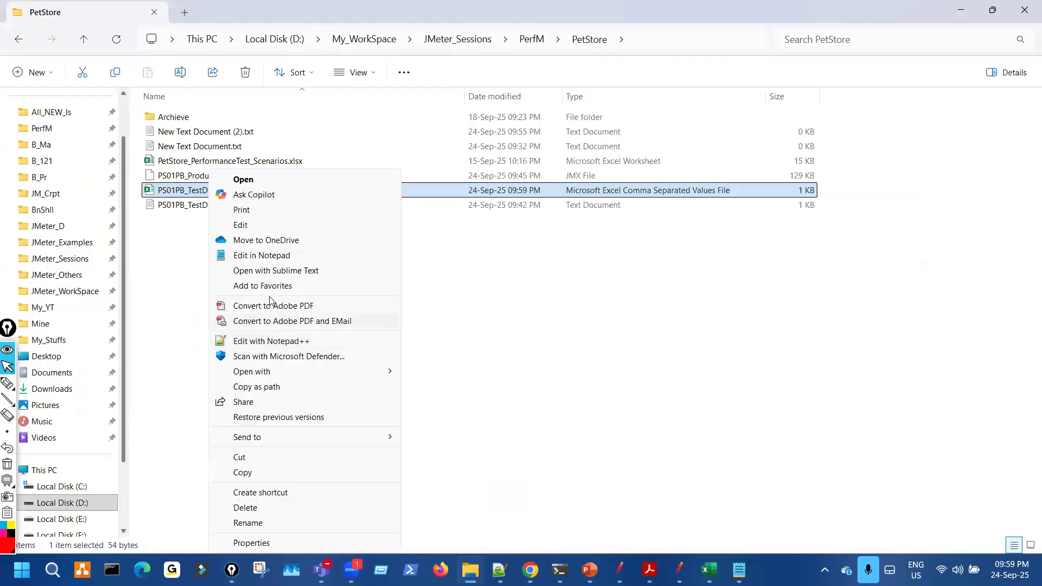
left_click(273, 255)
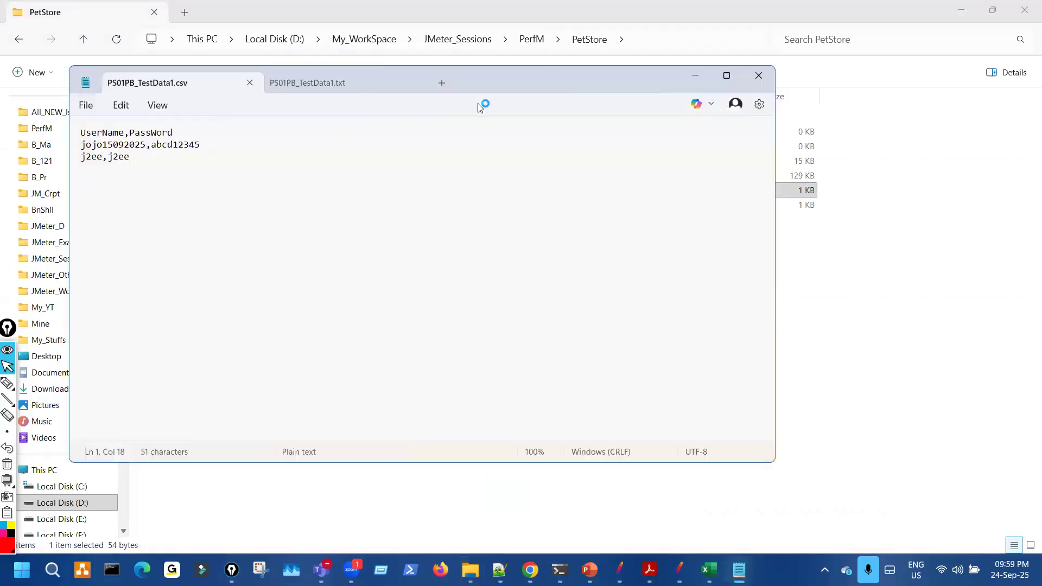
- Scroll to the top of the csv text in Notepad
key("ctrl+shift+3")
mouse_move(154, 89)
left_mouse_down()
mouse_move(189, 86)
mouse_move(154, 86)
left_mouse_up()
key("ctrl+shift+7")
key("ctrl+shift+2")
scroll(315, 270, "up", 8)
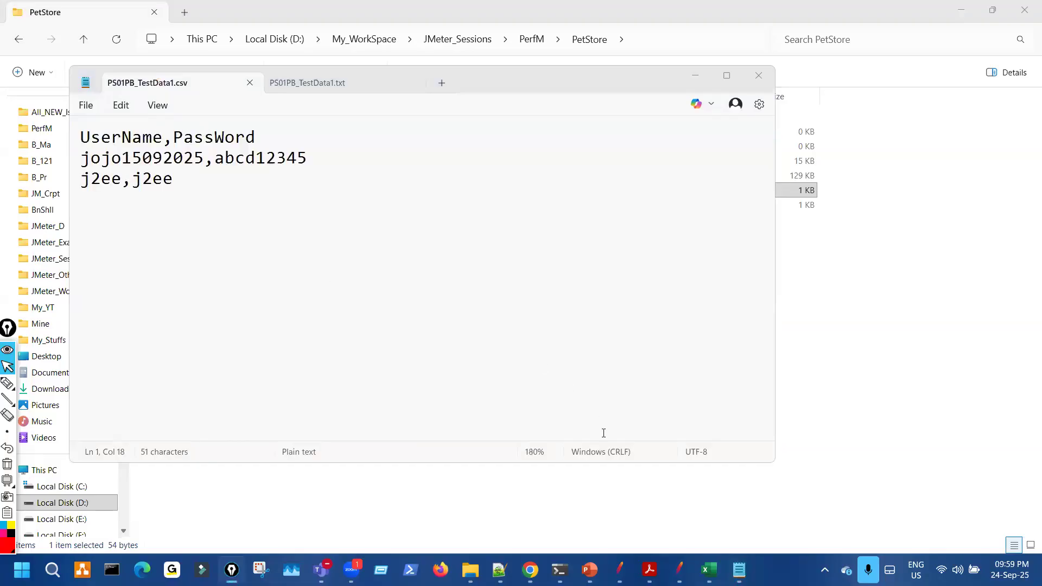
- Bring the Excel sheet forward and mark its data rows in red ink
left_click(706, 567)
key("ctrl+shift+3")
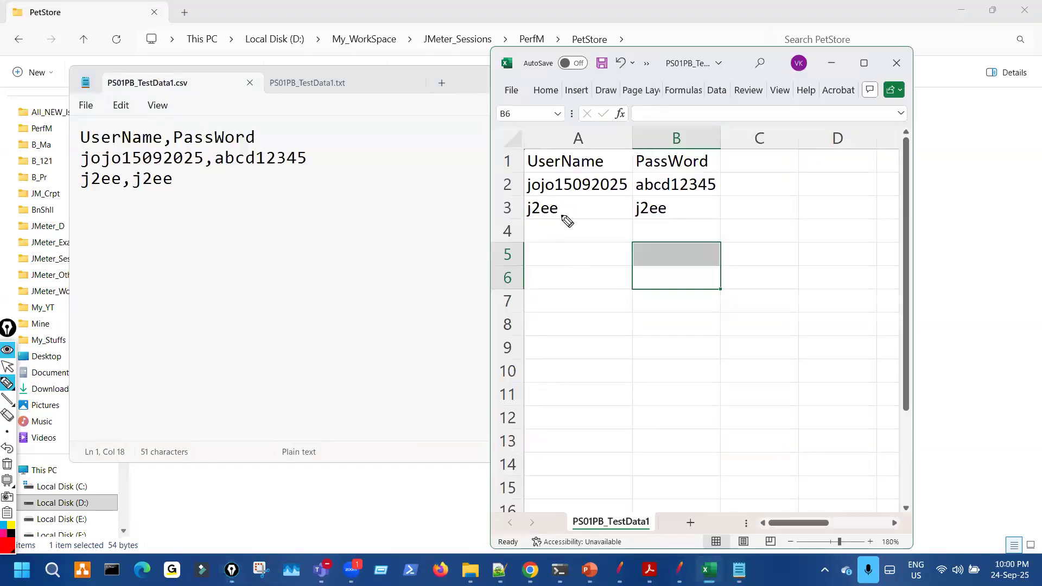
left_click_drag(622, 157, 623, 203)
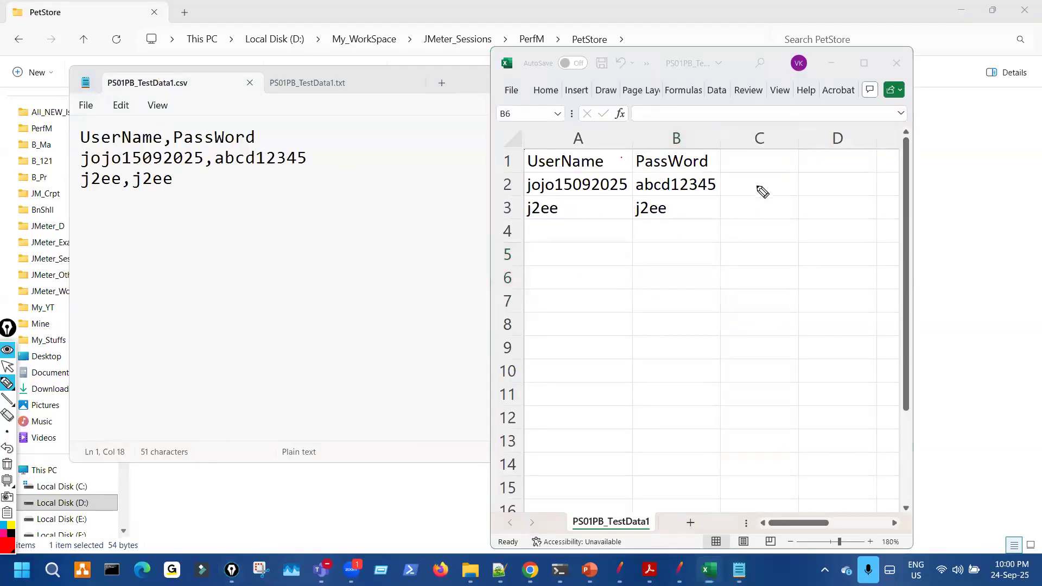
left_click_drag(758, 202, 759, 215)
left_click_drag(631, 250, 625, 356)
left_click_drag(509, 189, 293, 216)
mouse_move(169, 64)
left_mouse_down()
mouse_move(139, 99)
mouse_move(180, 69)
left_mouse_up()
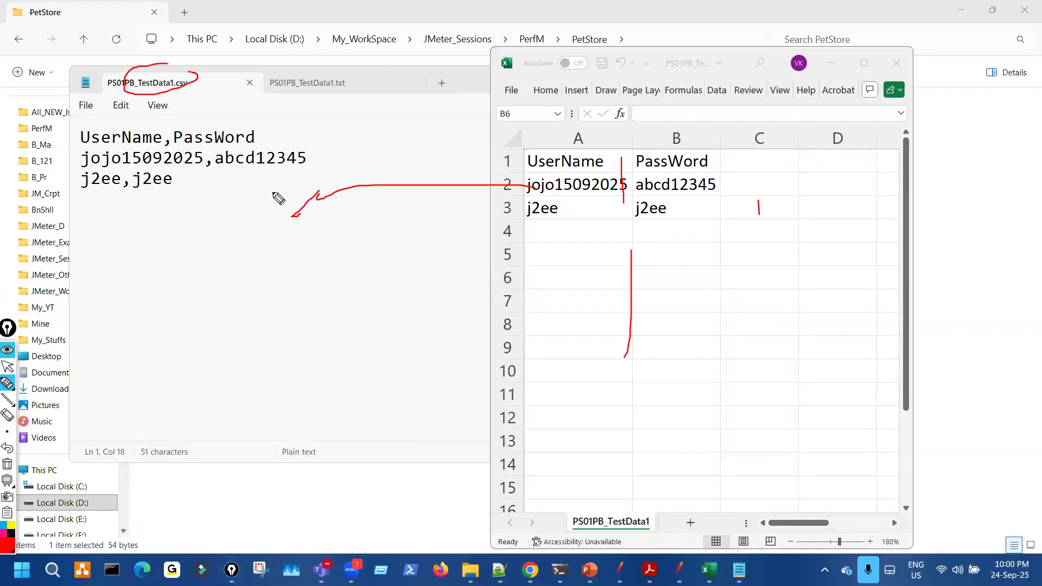
left_click_drag(213, 160, 203, 180)
left_click_drag(177, 140, 168, 159)
left_click_drag(135, 191, 129, 202)
- Compare the PS01PB_TestData1.txt tab with the .csv tab in Notepad
left_click(320, 88)
mouse_move(337, 70)
left_mouse_down()
mouse_move(317, 72)
mouse_move(348, 93)
left_mouse_up()
key("ctrl+shift+7")
left_click_drag(184, 79, 196, 92)
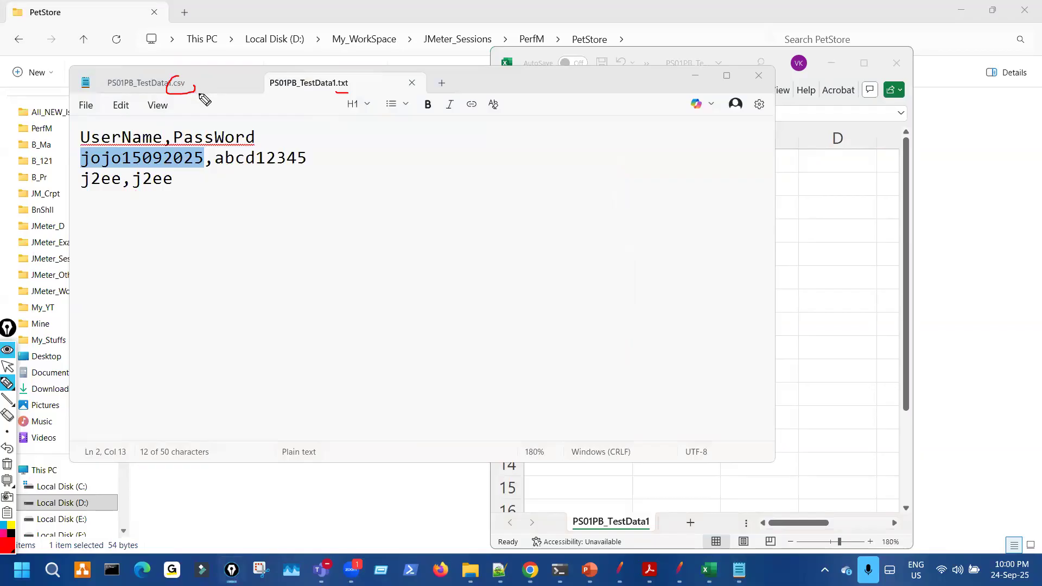
key("ctrl+shift+7")
key("ctrl+shift+2")
key("ctrl+Tab")
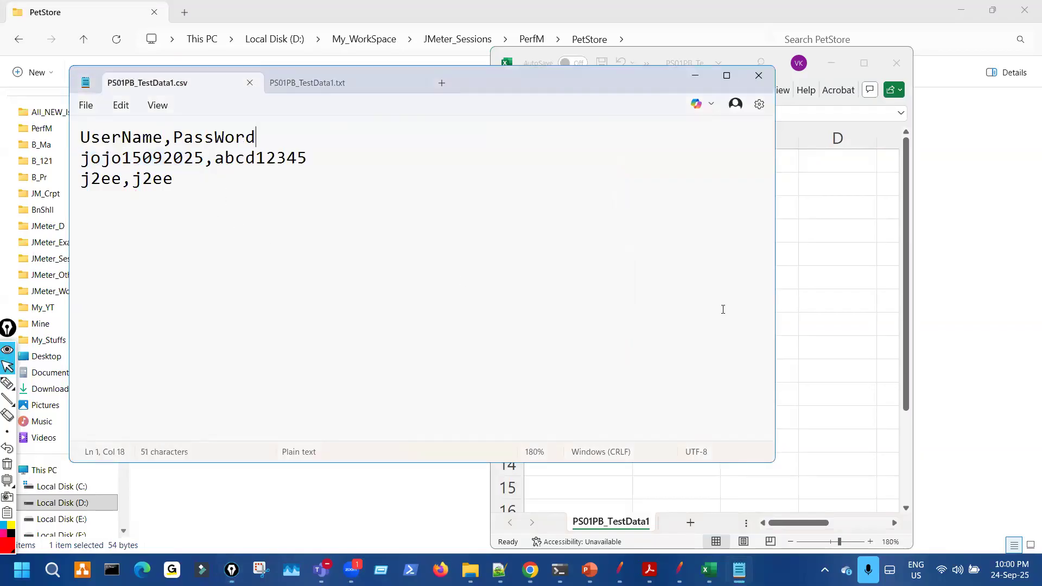
- Bring Excel back and annotate the username/password rows against the Notepad text
key("alt+Tab")
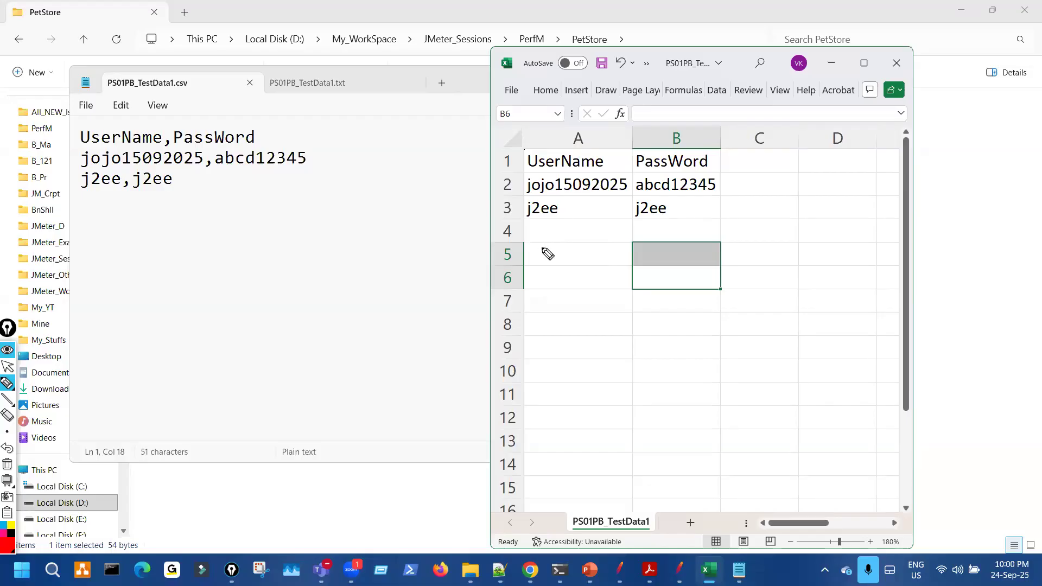
left_click_drag(132, 120, 179, 209)
left_click_drag(570, 264, 668, 257)
mouse_move(183, 128)
left_mouse_down()
mouse_move(207, 206)
mouse_move(140, 136)
left_mouse_up()
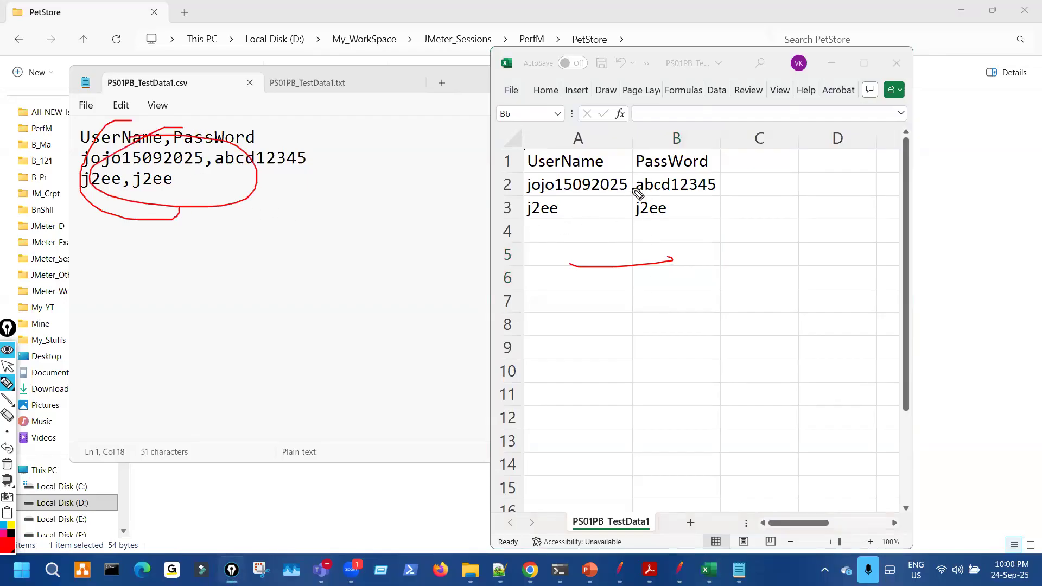
left_click_drag(631, 187, 622, 211)
left_click_drag(617, 341, 613, 386)
mouse_move(660, 354)
left_mouse_down()
mouse_move(656, 405)
mouse_move(711, 352)
left_mouse_up()
left_click_drag(570, 418, 608, 413)
left_click_drag(567, 428, 677, 419)
mouse_move(645, 433)
left_mouse_down()
mouse_move(682, 426)
mouse_move(738, 384)
left_mouse_up()
left_click_drag(716, 401, 746, 384)
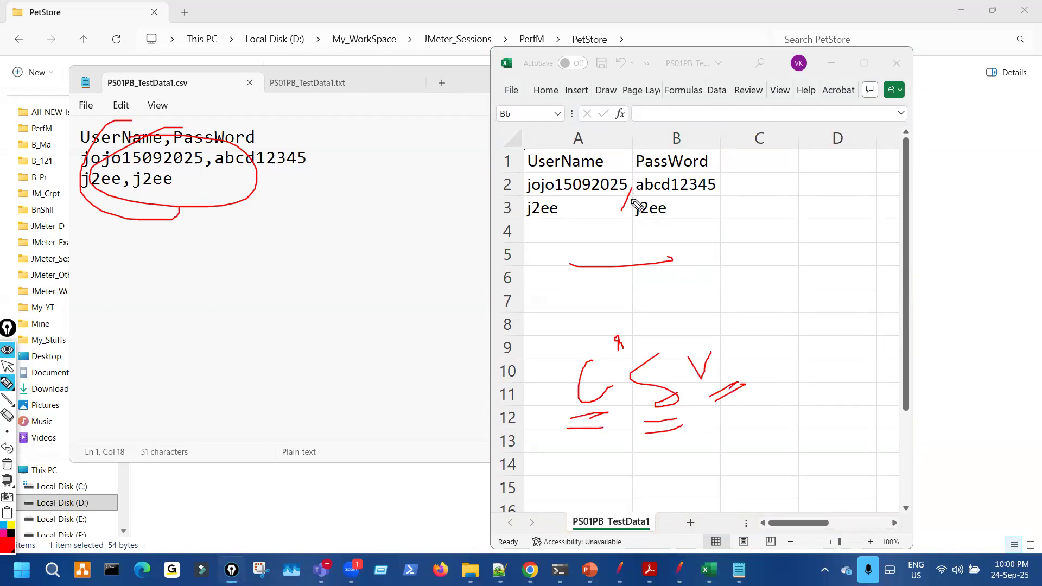
mouse_move(166, 150)
left_mouse_down()
mouse_move(161, 164)
mouse_move(200, 185)
left_mouse_up()
key("ctrl+shift+7")
left_click_drag(545, 251, 565, 368)
left_click_drag(655, 278, 666, 381)
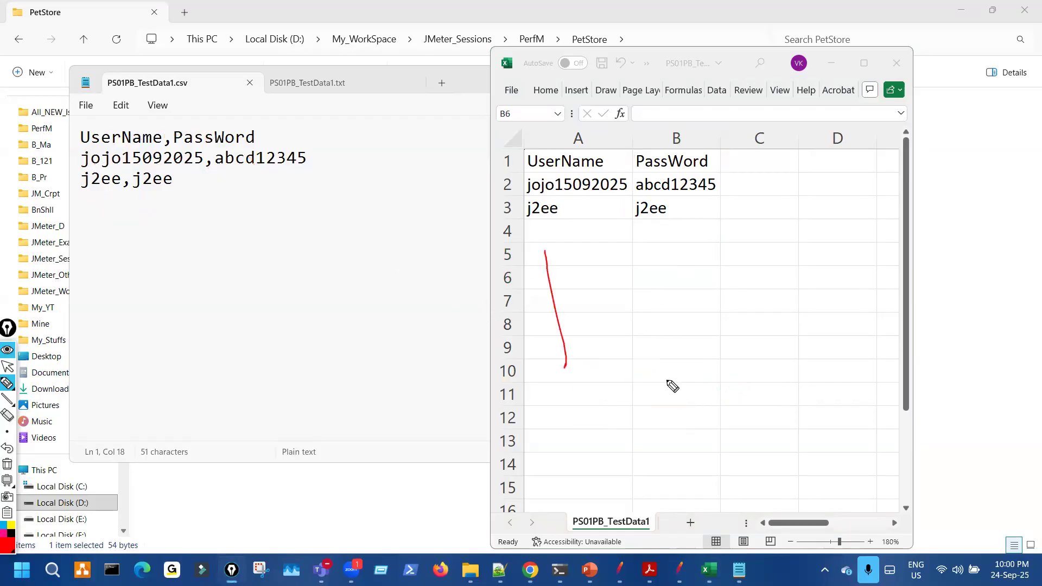
left_click_drag(279, 235, 270, 285)
left_click_drag(165, 232, 162, 267)
left_click_drag(186, 305, 186, 345)
key("ctrl+shift+7")
- Close both the .csv and .txt files in Notepad
key("ctrl+shift+1")
left_click(250, 84)
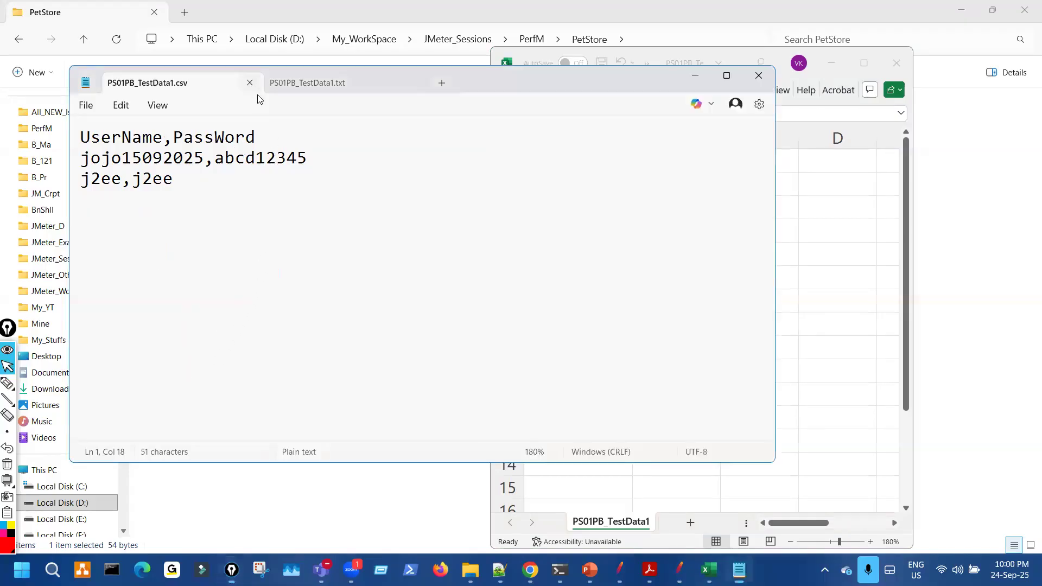
left_click(250, 84)
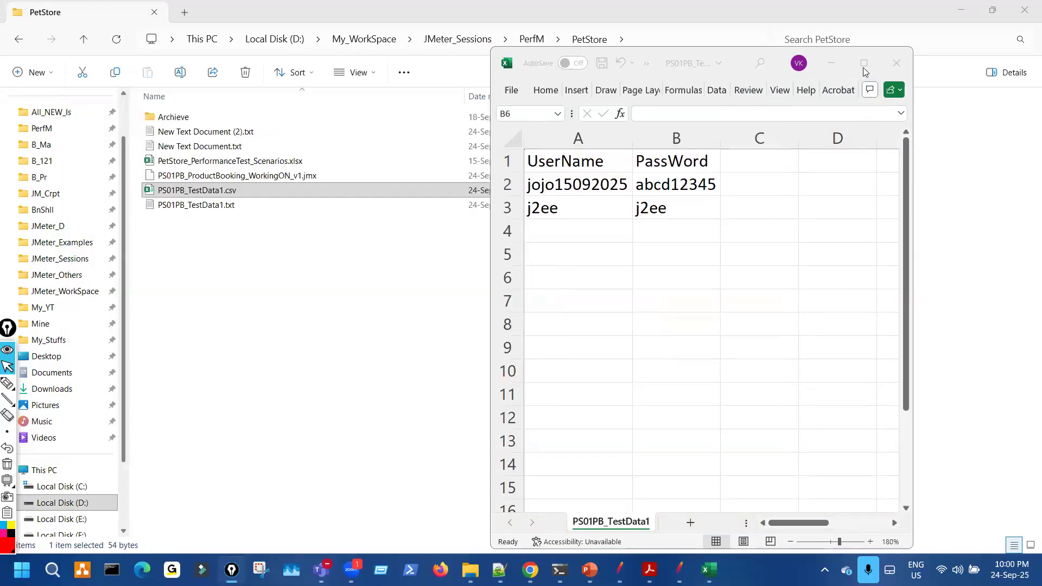
- Use Copy as path on PS01PB_TestData1.csv, then bring the JMeter test plan back
key("ctrl+shift+3")
left_click_drag(646, 113, 619, 226)
key("ctrl+shift+7")
mouse_move(225, 179)
left_mouse_down()
mouse_move(214, 212)
mouse_move(253, 198)
left_mouse_up()
key("ctrl+shift+7")
key("ctrl+shift+2")
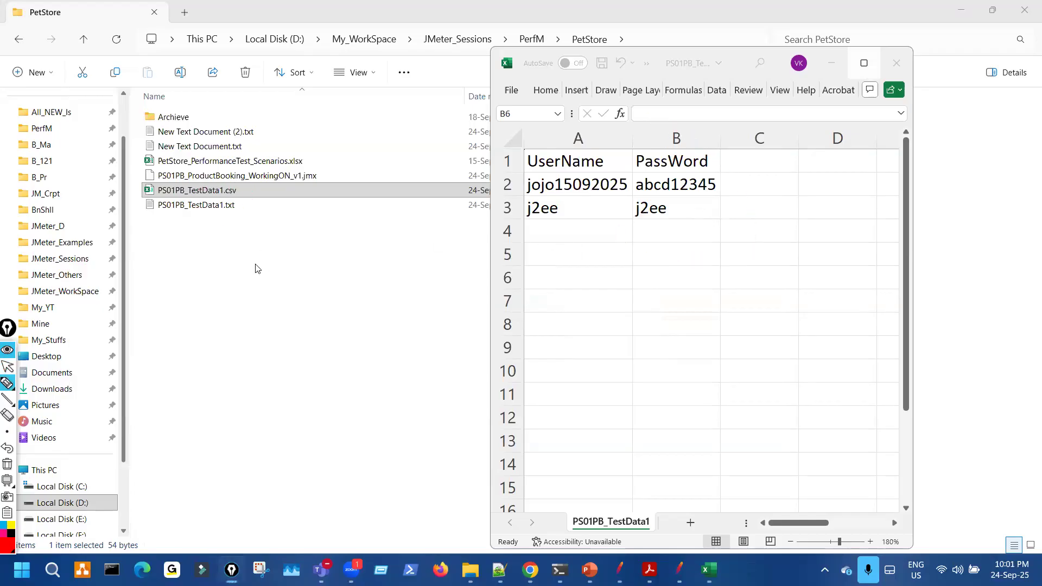
left_click(228, 228)
right_click(211, 195)
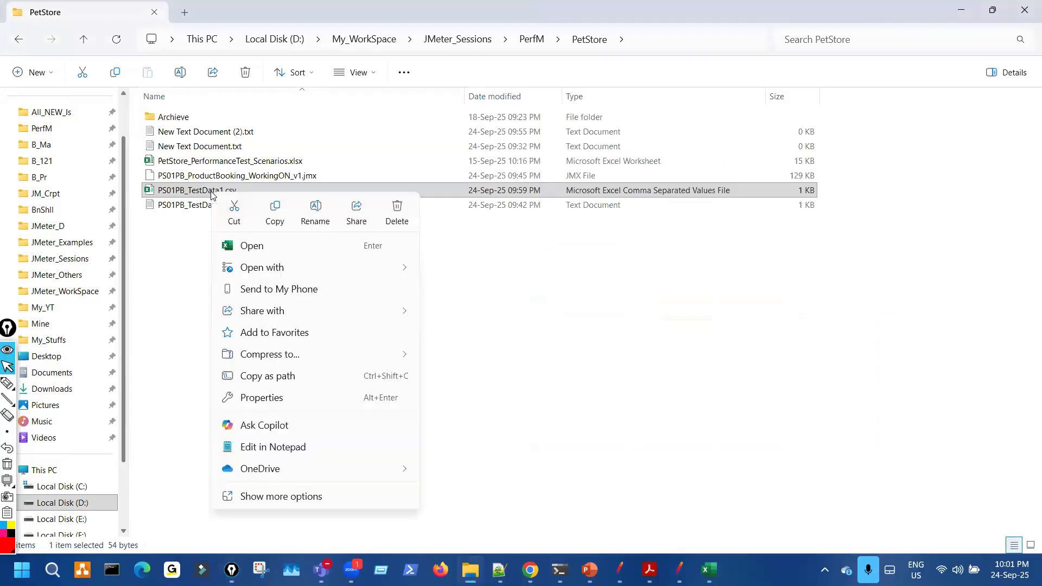
left_click(261, 376)
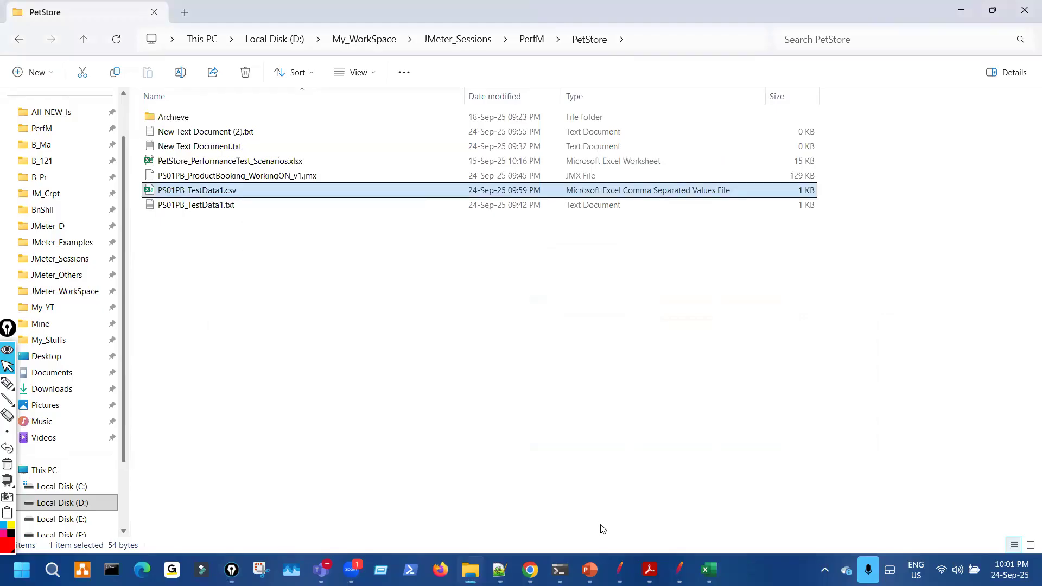
left_click(619, 568)
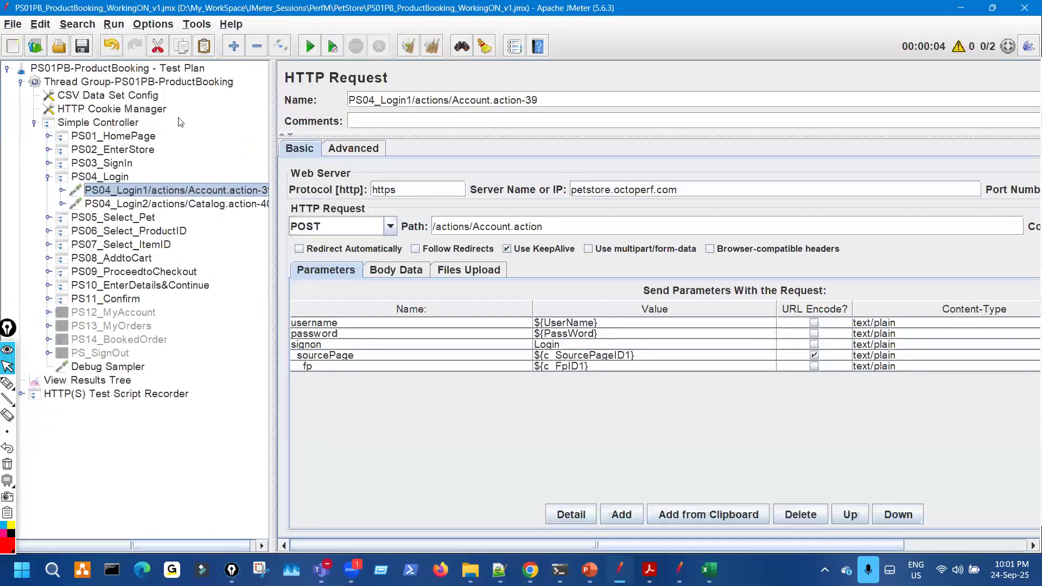
- Replace the CSV Data Set Config Filename with the PetStore PS01PB_TestData1.csv path and strip its quotes
left_click(108, 95)
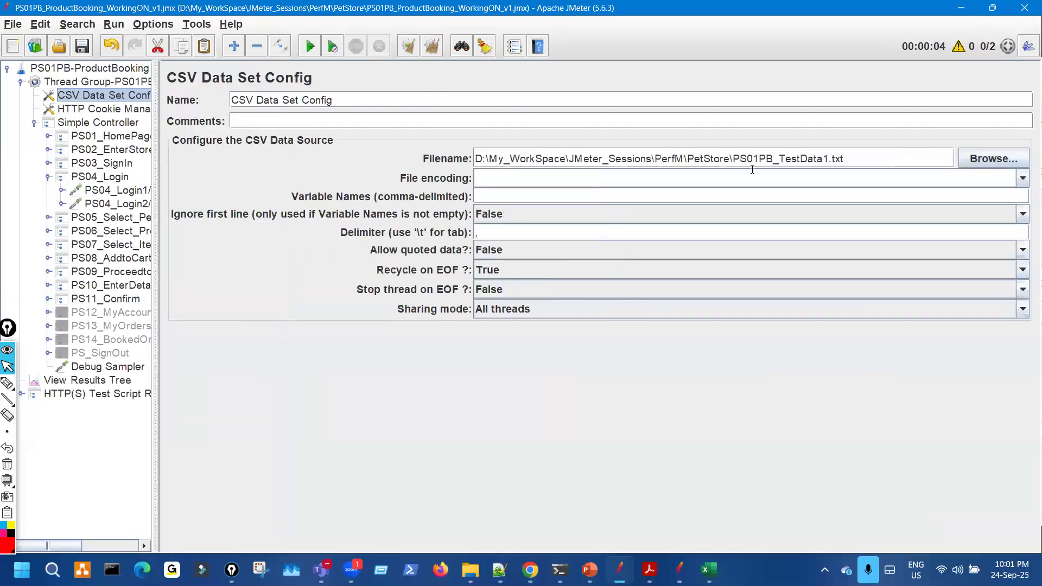
left_click_drag(853, 159, 420, 134)
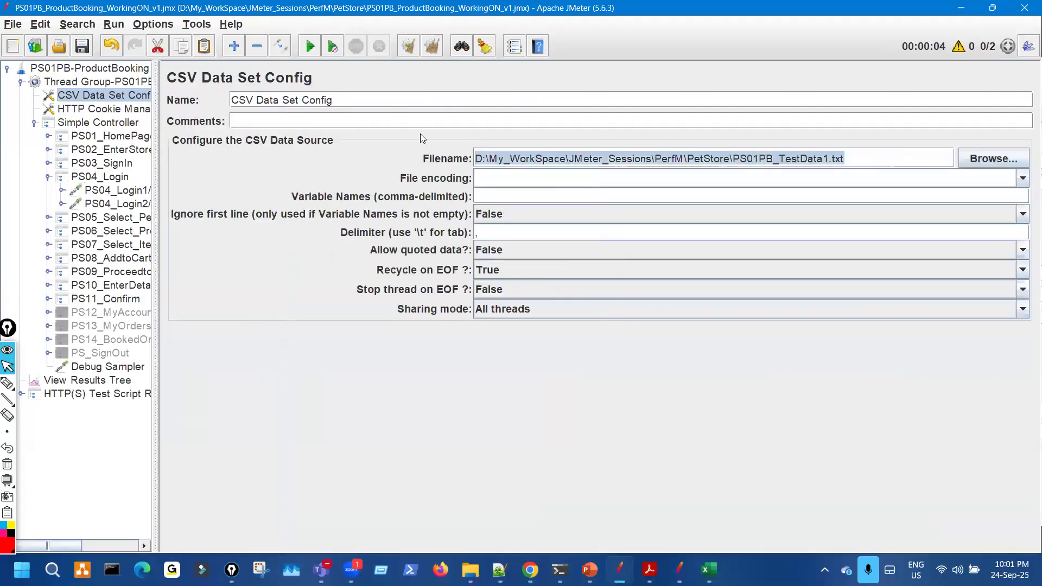
type("\"D:\\My_WorkSpace\\JMeter_Sessions\\PerfM\\PetStore\\PS01PB_TestData1.csv\"")
key("ctrl+shift+3")
mouse_move(839, 167)
left_mouse_down()
mouse_move(857, 169)
mouse_move(852, 148)
left_mouse_up()
left_click_drag(482, 163, 483, 164)
key("ctrl+shift+2")
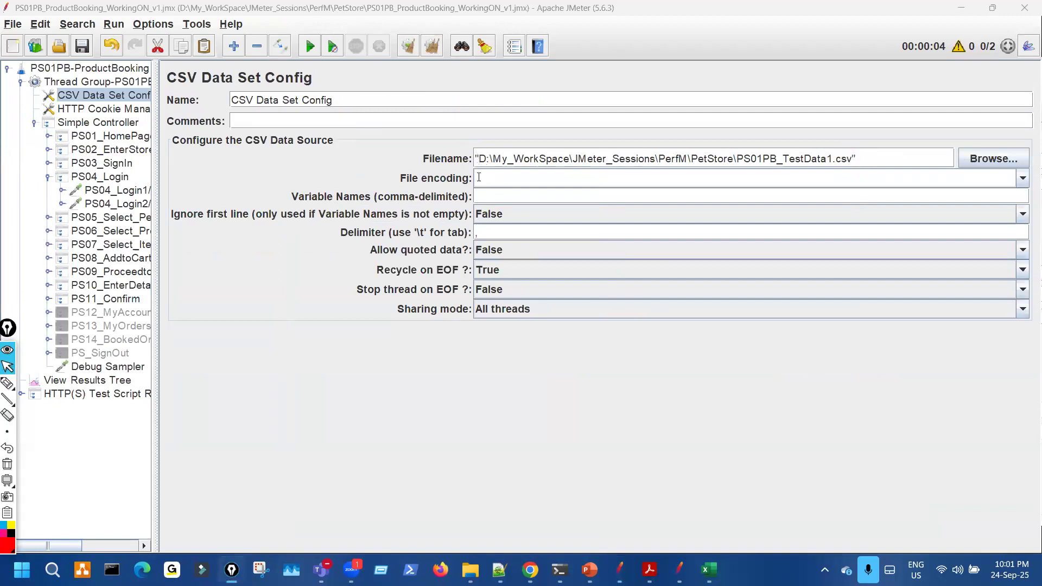
left_click(478, 160)
key("BackSpace")
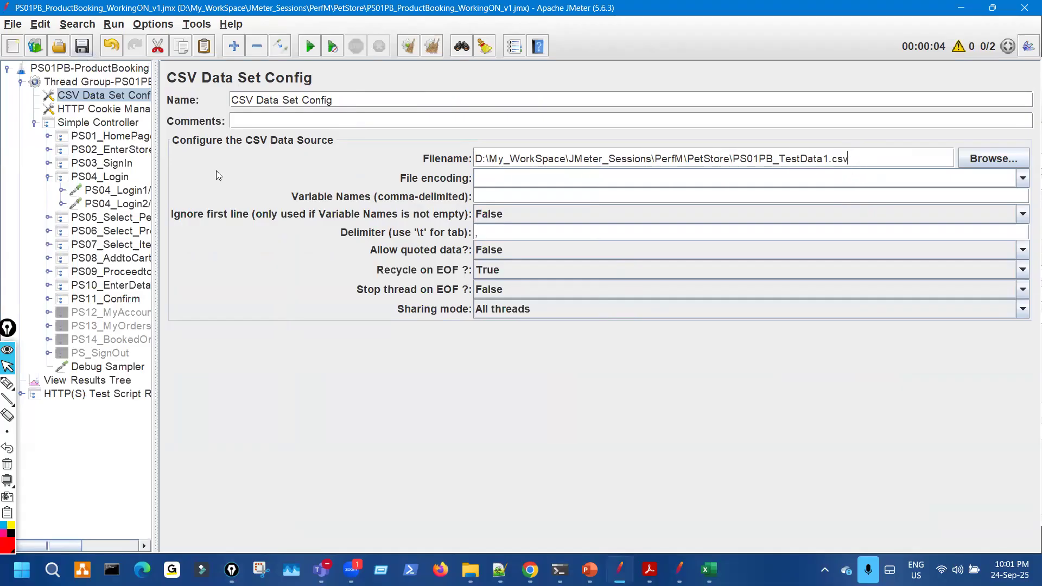
- Clear the previous results in View Results Tree and rerun the test with Ctrl+R
left_click(95, 381)
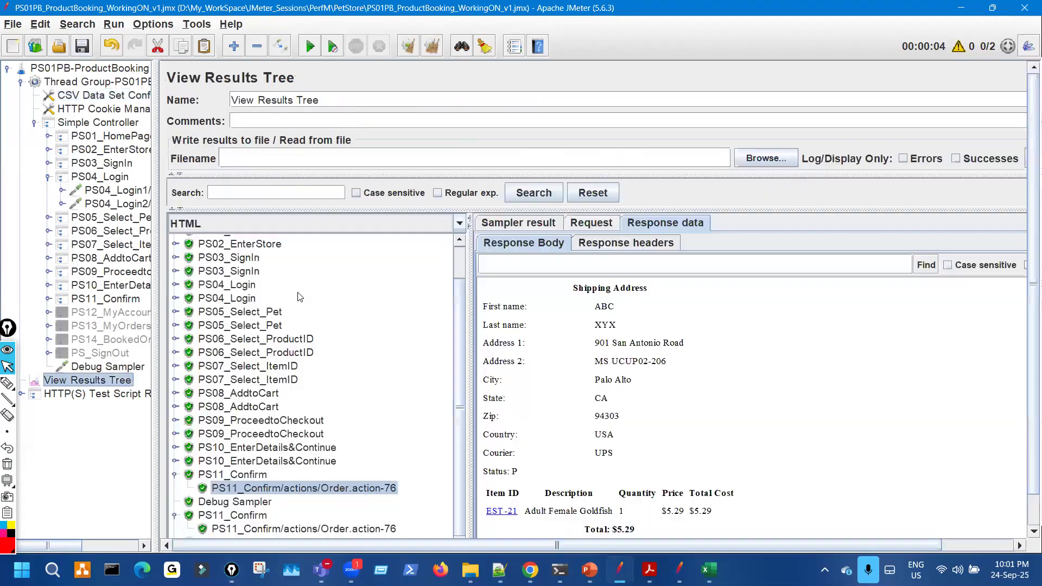
left_click(407, 49)
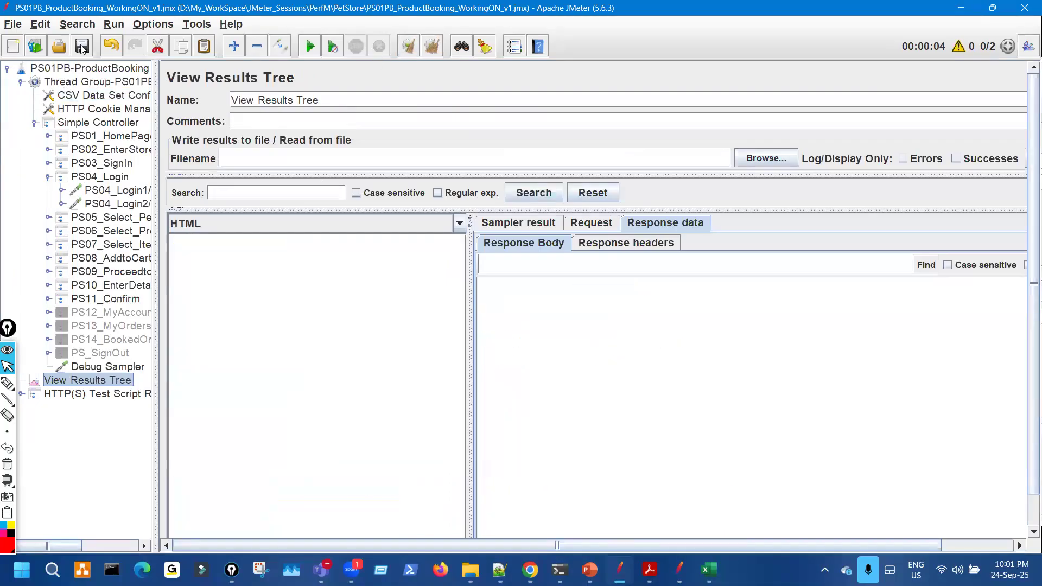
key("ctrl+r")
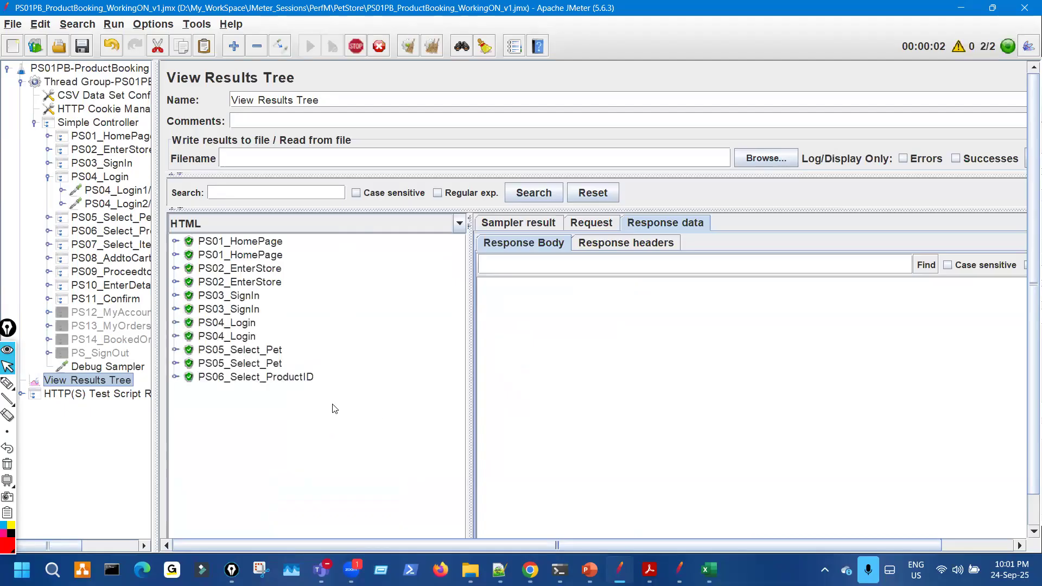
- Check PS04_Login1's request for the posted username and password, then compare with the Excel test data
left_click(176, 322)
left_click(326, 337)
left_click(591, 223)
left_click_drag(562, 329, 646, 328)
double_click(709, 329)
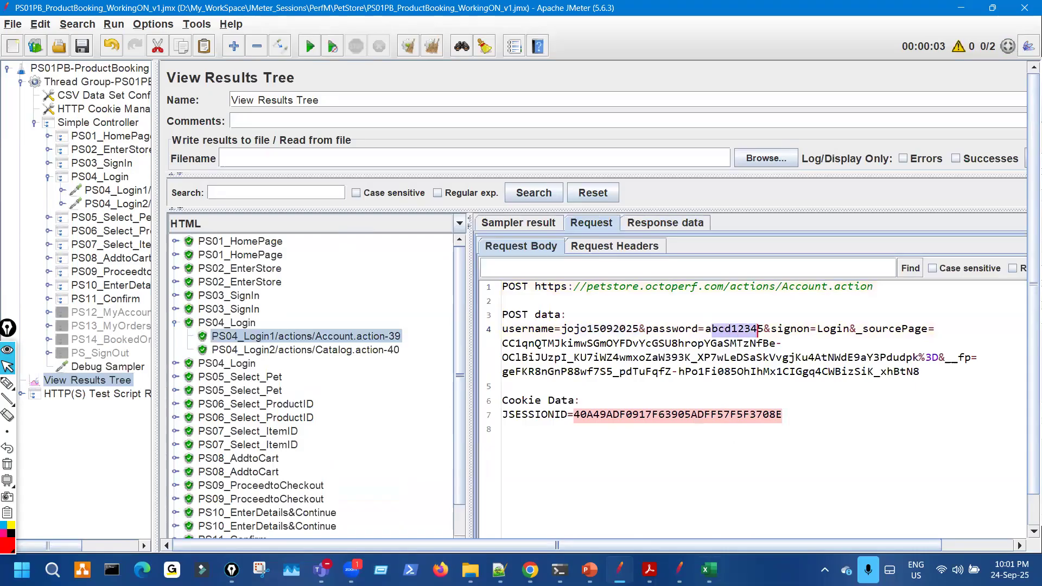
left_click(708, 570)
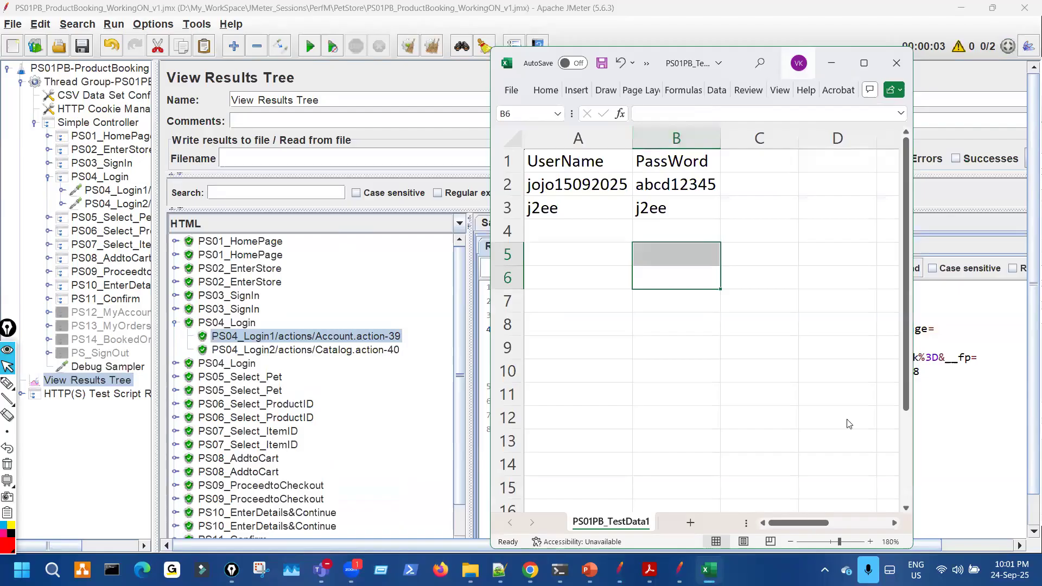
- Move the Excel window aside and annotate the first login's posted credentials against the sheet
left_click_drag(762, 71, 846, 419)
key("ctrl+shift+3")
left_click_drag(591, 324, 617, 324)
left_click_drag(732, 332, 767, 321)
mouse_move(545, 532)
left_mouse_down()
mouse_move(602, 534)
mouse_move(594, 525)
left_mouse_up()
left_click_drag(687, 540, 806, 541)
key("ctrl+shift+1")
left_click(542, 225)
key("ctrl+shift+5")
- Expand the second PS04_Login transaction and select its Login1 sample from thread 1-2
left_click(217, 365)
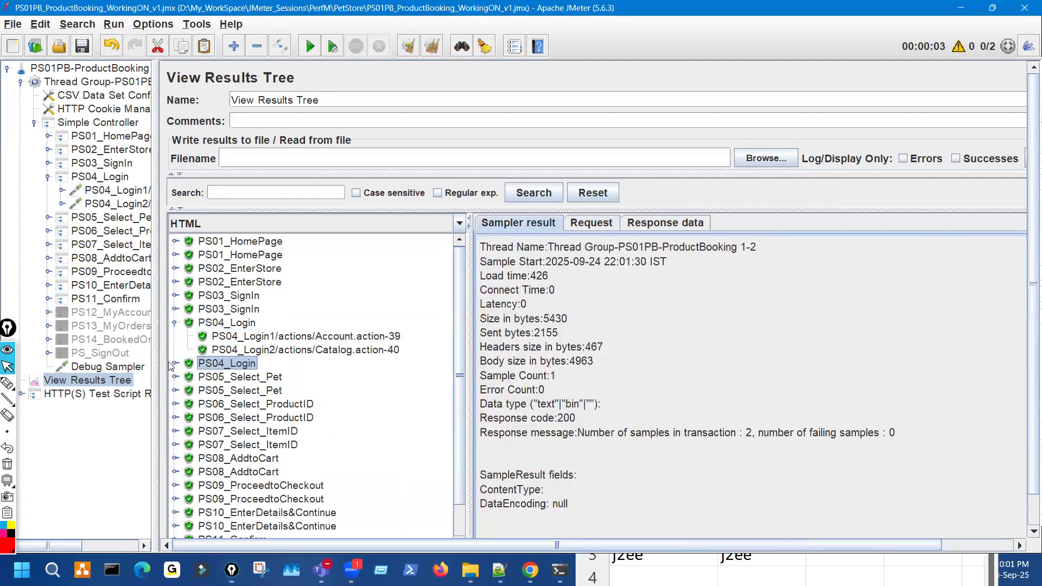
left_click(176, 364)
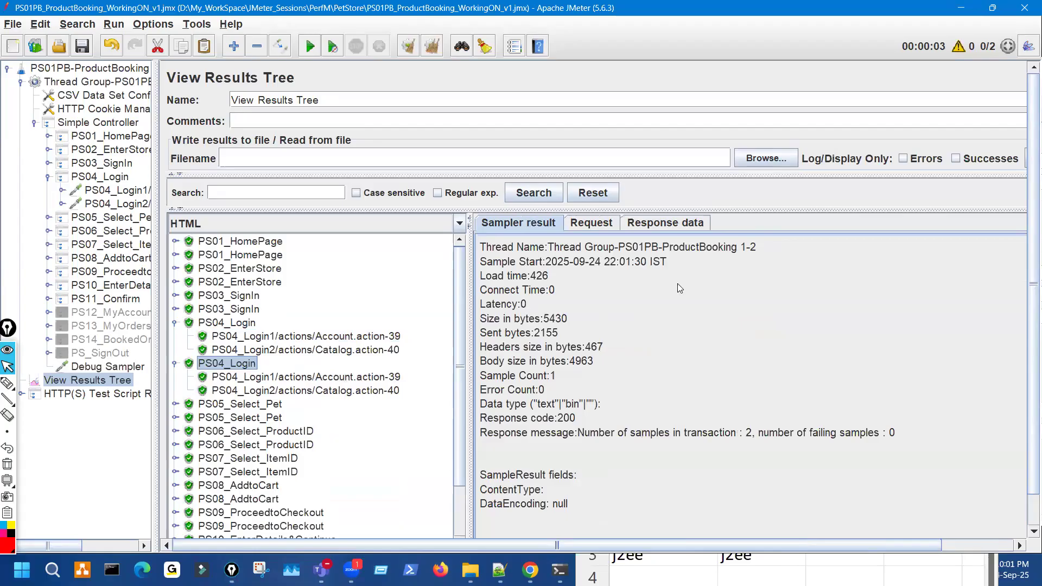
key("Down")
key("ctrl+shift+3")
left_click_drag(737, 254, 742, 258)
key("ctrl+shift+7")
key("ctrl+shift+2")
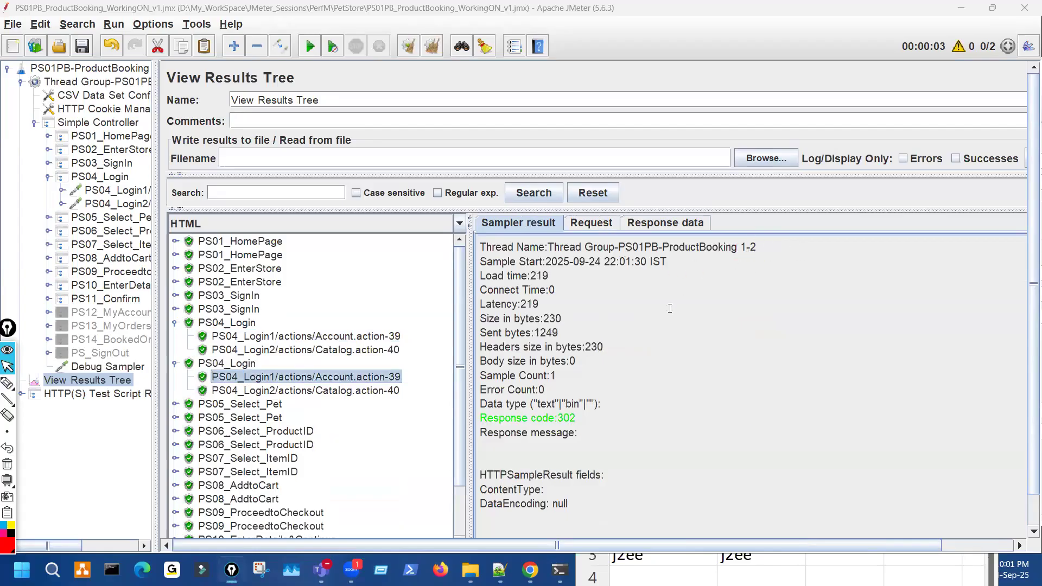
- Compare the second login's posted username and password with the spreadsheet's second credentials row
left_click(591, 222)
left_click(805, 556)
key("ctrl+shift+3")
left_click_drag(632, 570, 725, 567)
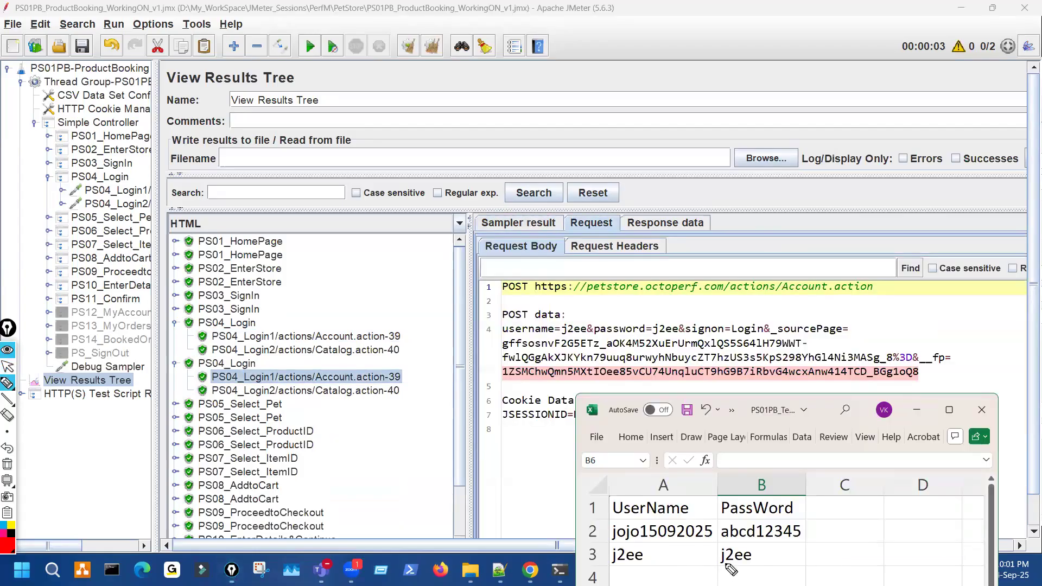
mouse_move(544, 318)
left_mouse_down()
mouse_move(545, 337)
mouse_move(606, 336)
left_mouse_up()
left_click_drag(678, 308, 674, 317)
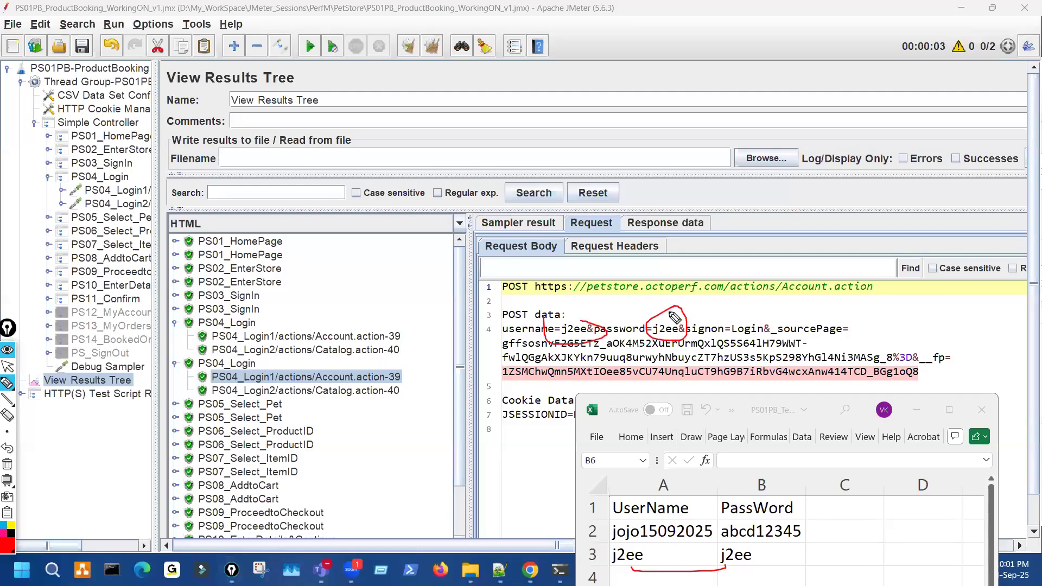
key("ctrl+shift+7")
key("ctrl+shift+2")
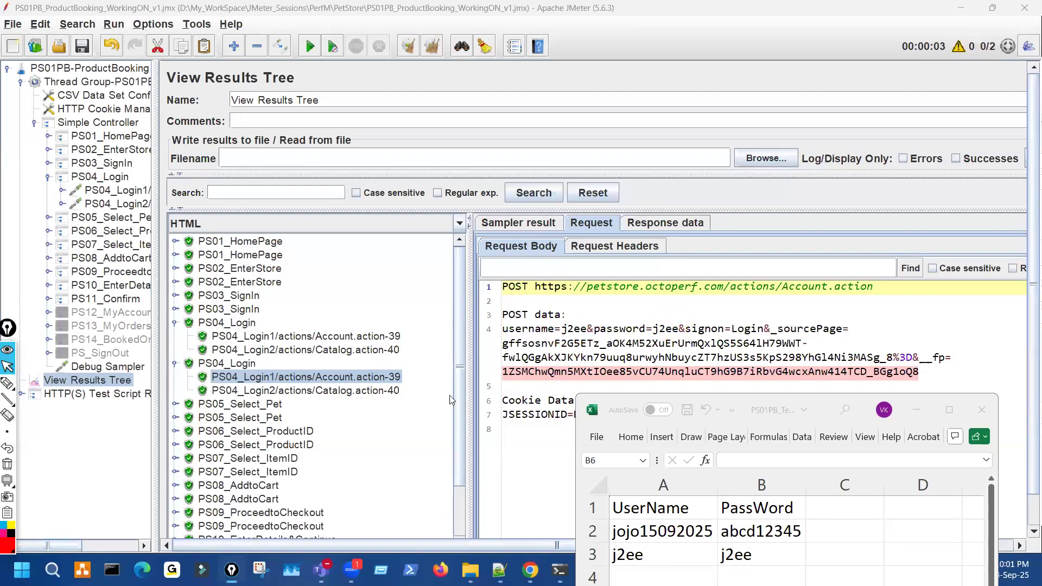
- Show the first iteration's Catalog response and underline the first user's welcome message
left_click(305, 350)
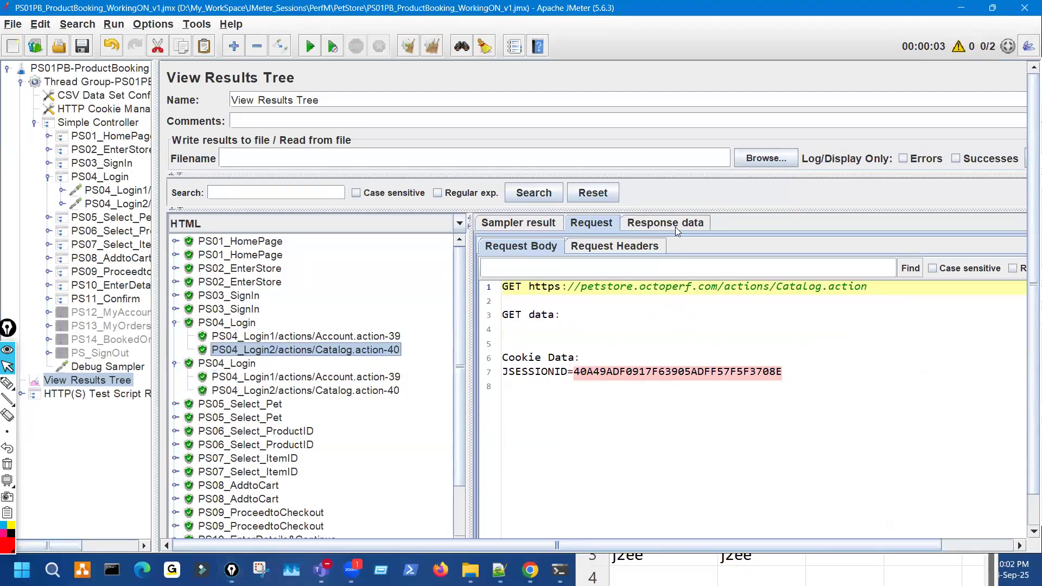
left_click(673, 223)
key("ctrl+shift+3")
left_click_drag(502, 340, 568, 341)
key("ctrl+shift+7")
key("ctrl+shift+2")
- Show the second iteration's Catalog response, then reposition the spreadsheet window up and right
left_click(375, 390)
key("ctrl+shift+3")
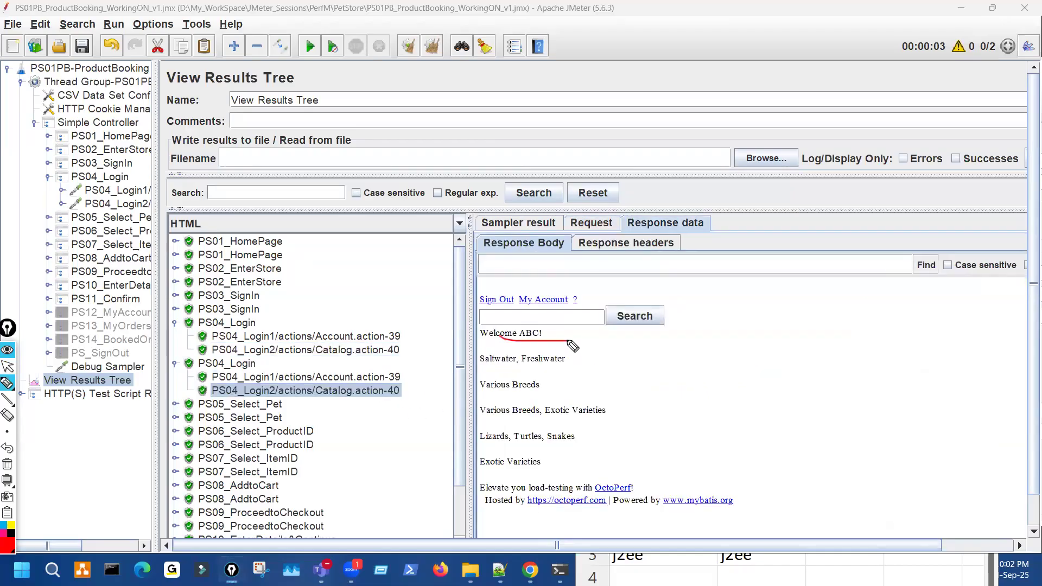
key("ctrl+shift+7")
key("ctrl+shift+2")
left_click(776, 569)
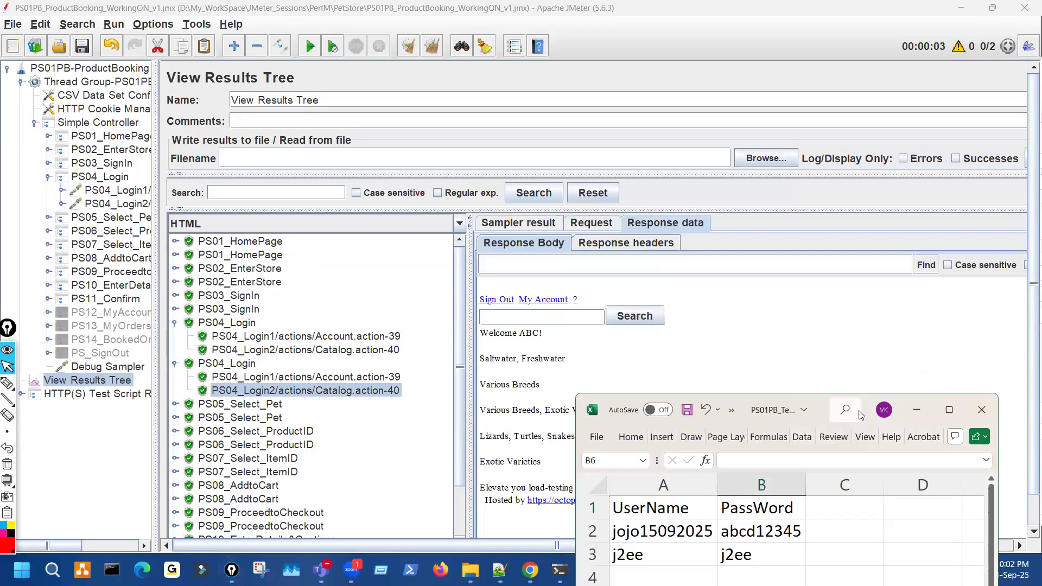
left_click_drag(860, 410, 948, 172)
- Annotate spreadsheet rows 6 to 10 for extra users and the test plan's thread group
key("ctrl+shift+3")
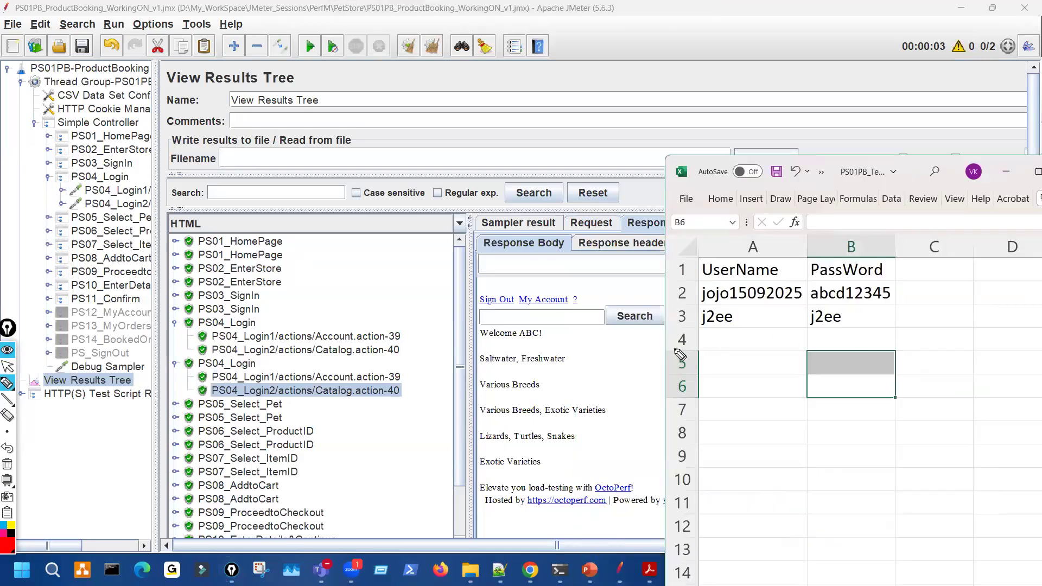
mouse_move(675, 350)
left_mouse_down()
mouse_move(719, 349)
mouse_move(724, 388)
left_mouse_up()
left_click_drag(681, 443, 740, 440)
left_click_drag(769, 481, 691, 490)
left_click_drag(707, 372, 723, 491)
left_click_drag(111, 82, 137, 142)
mouse_move(175, 107)
left_mouse_down()
mouse_move(166, 131)
mouse_move(194, 97)
left_mouse_up()
key("ctrl+shift+7")
- Mark the two credential rows, clear the ink, and return the JMeter window to the front
left_click_drag(649, 286, 646, 404)
mouse_move(624, 298)
left_mouse_down()
mouse_move(674, 317)
mouse_move(641, 323)
mouse_move(676, 339)
mouse_move(692, 365)
mouse_move(650, 405)
mouse_move(696, 413)
left_mouse_up()
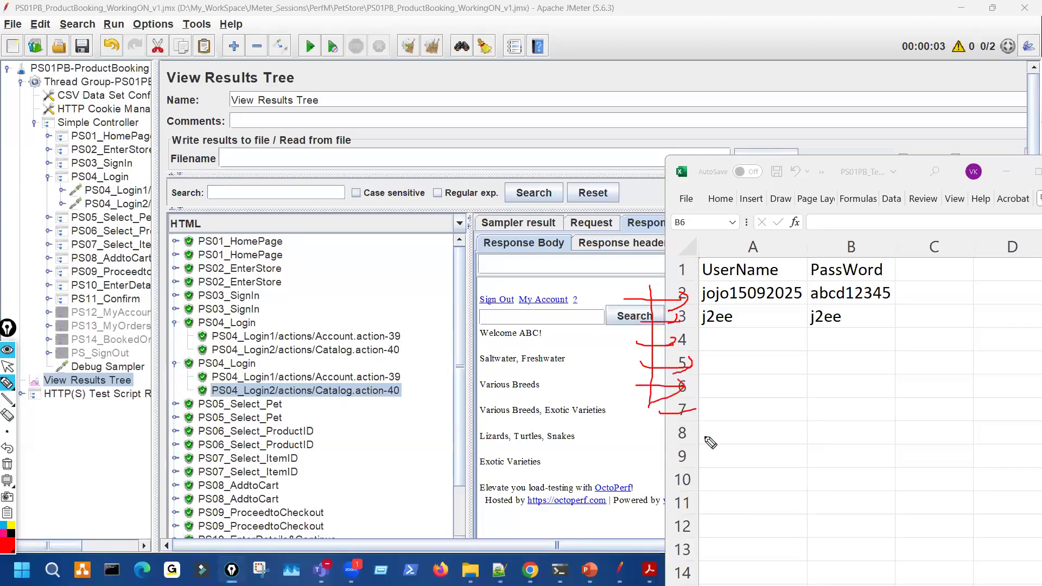
key("ctrl+shift+7")
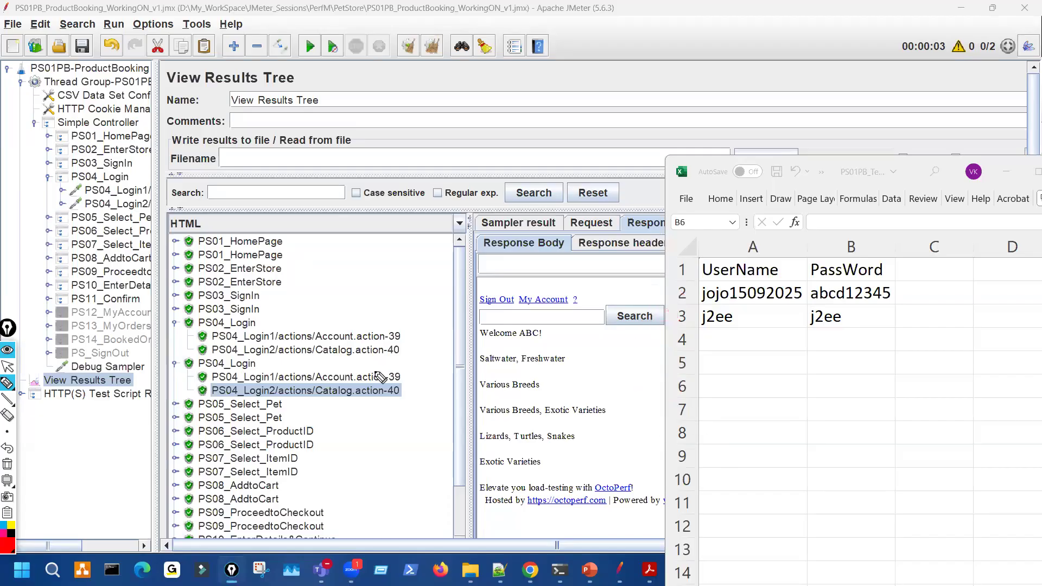
key("ctrl+shift+1")
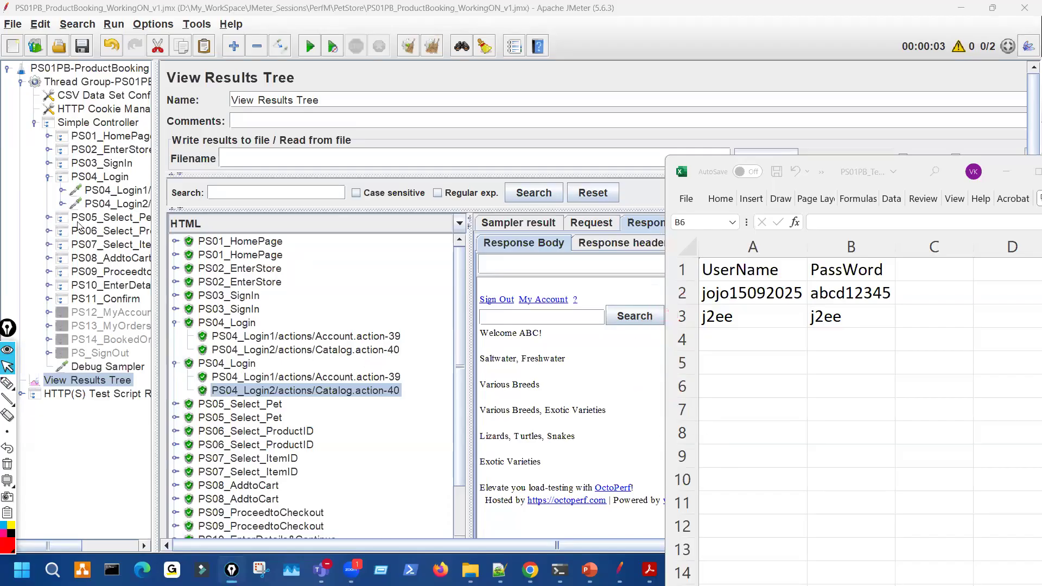
left_click(49, 179)
left_click(48, 179)
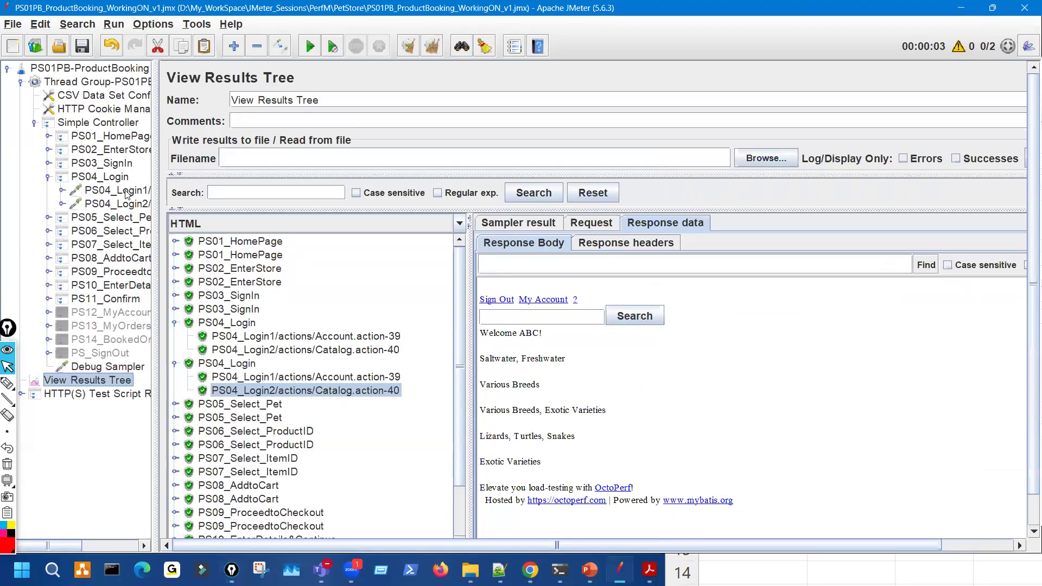
left_click(117, 190)
key("ctrl+shift+2")
mouse_move(463, 350)
left_mouse_down()
mouse_move(435, 302)
mouse_move(479, 342)
left_mouse_up()
left_click_drag(549, 273, 601, 264)
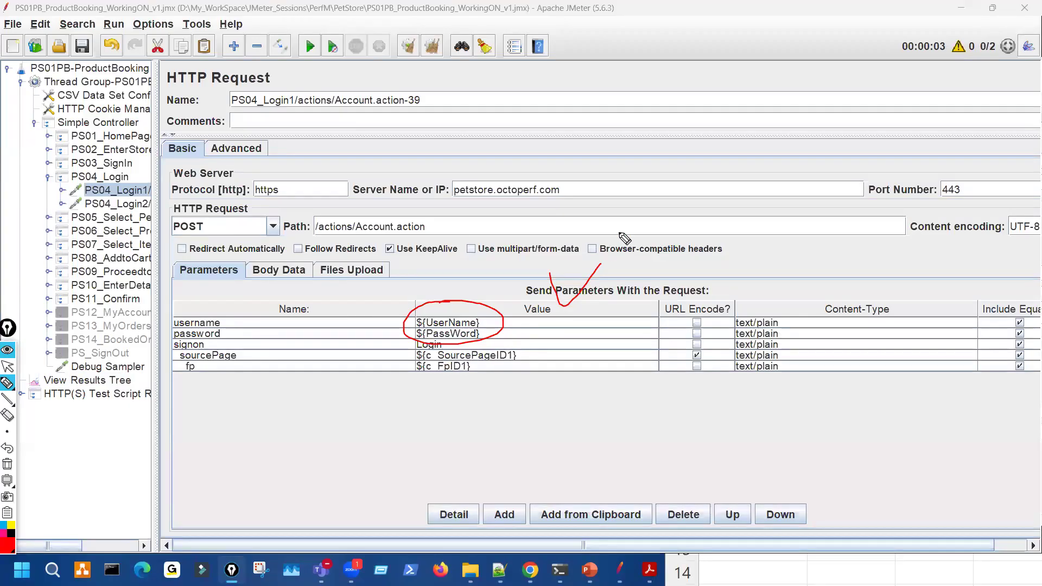
key("Escape")
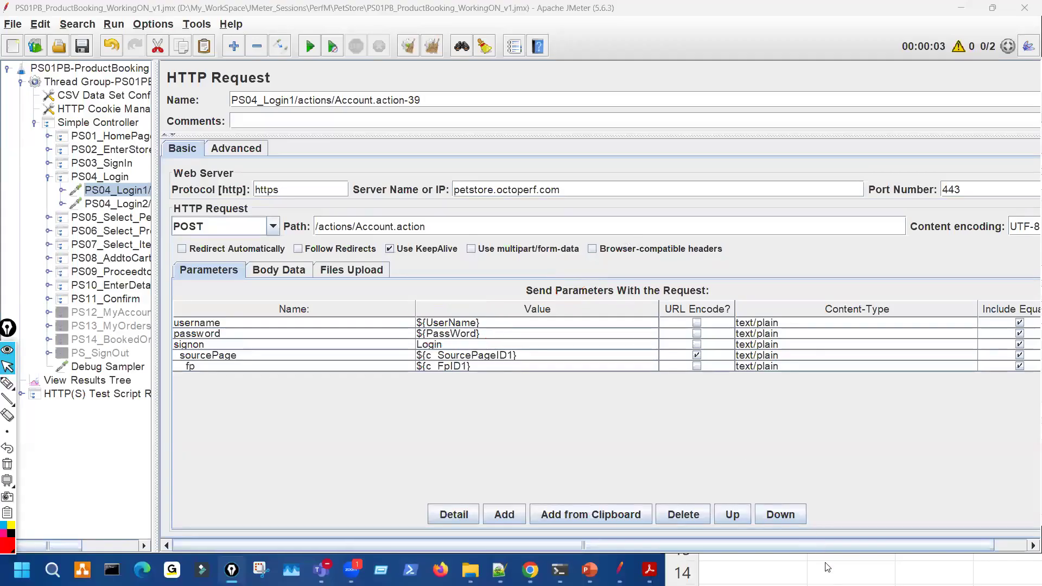
left_click(825, 565)
key("ctrl+shift+3")
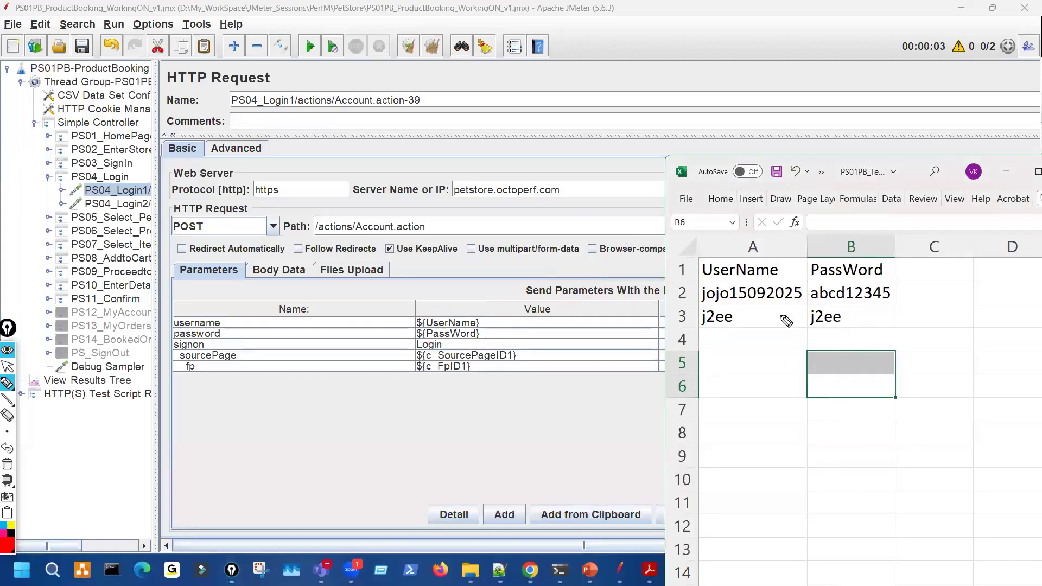
left_click_drag(744, 399, 764, 417)
left_click_drag(796, 374, 787, 428)
left_click_drag(873, 325, 840, 370)
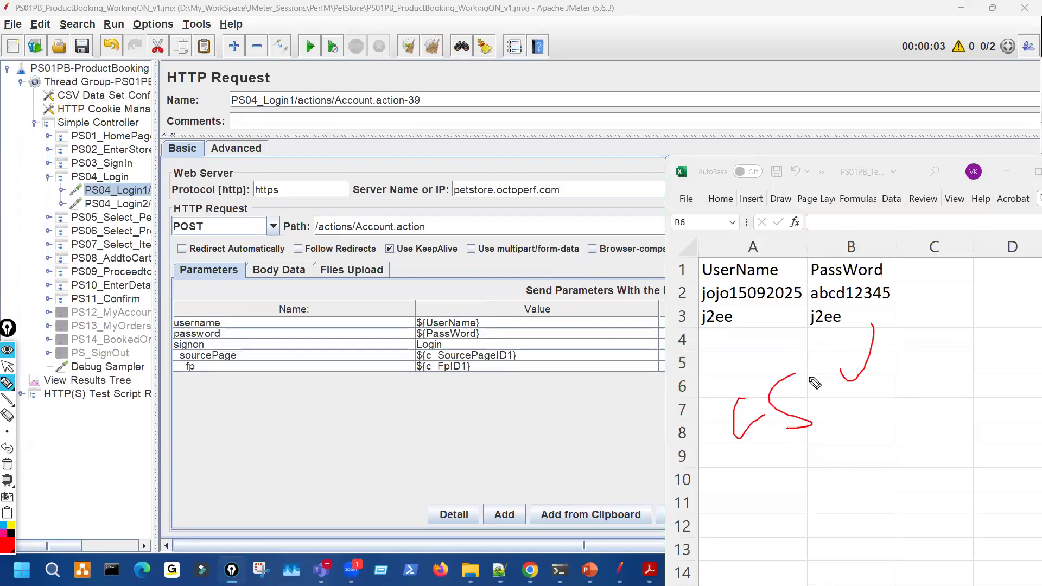
key("ctrl+shift+7")
left_click_drag(414, 322, 486, 300)
left_click_drag(676, 274, 611, 270)
key("ctrl+shift+7")
key("ctrl+shift+2")
left_click(130, 109)
left_click(129, 96)
key("ctrl+shift+3")
left_click_drag(752, 171, 791, 166)
key("ctrl+shift+7")
key("ctrl+shift+2")
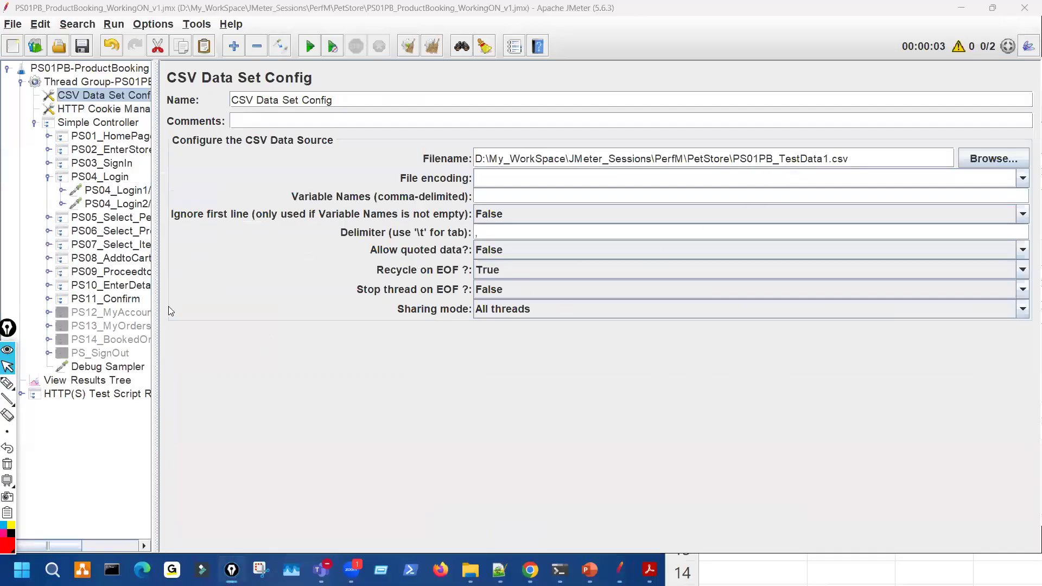
left_click(138, 189)
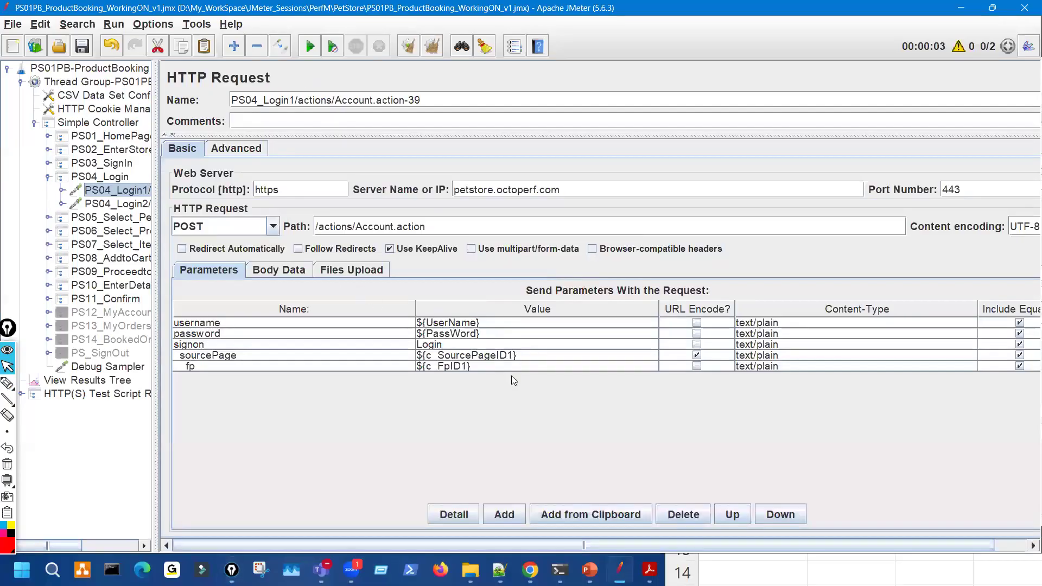
left_click(131, 382)
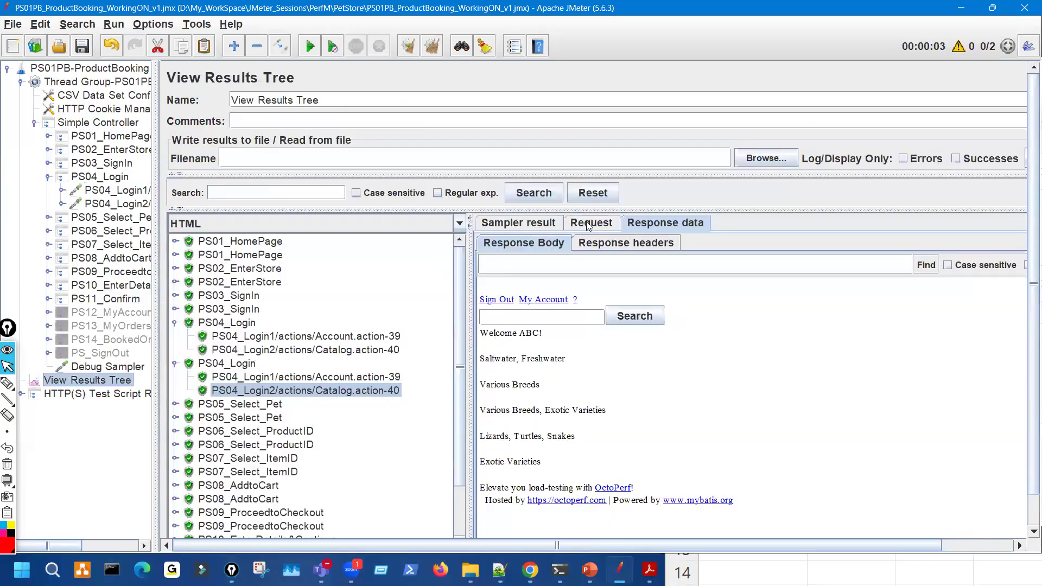
- Highlight the posted username and password in both iterations' login requests, rows -39 and -40
left_click(588, 224)
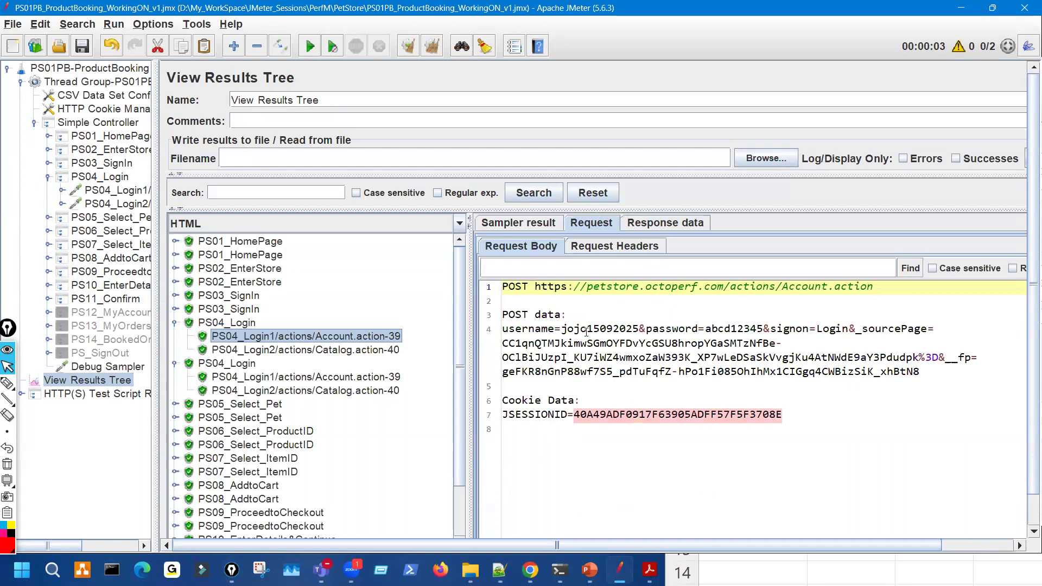
left_click_drag(586, 331, 608, 321)
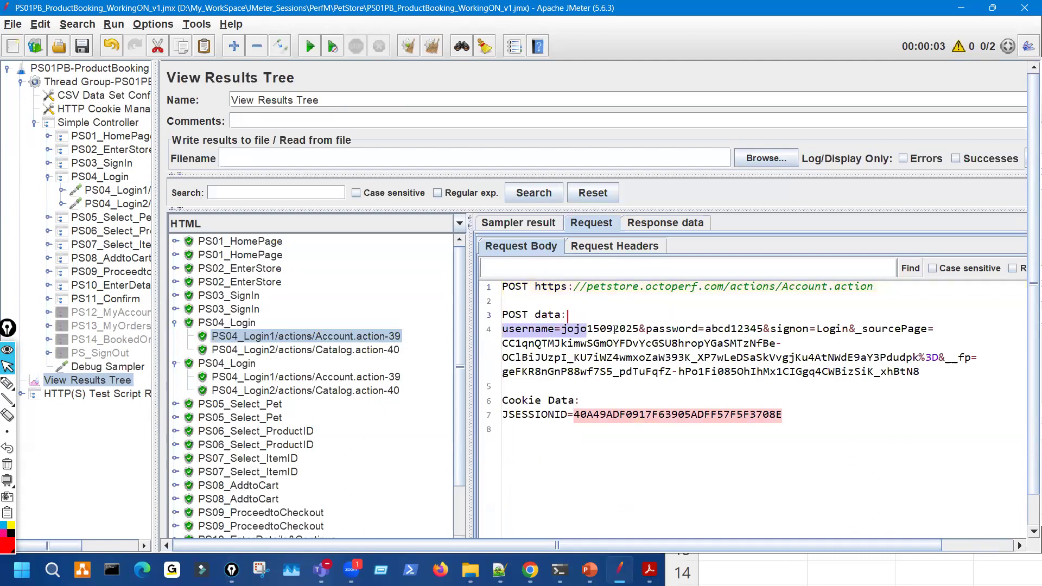
left_click(376, 376)
left_click_drag(704, 329, 626, 329)
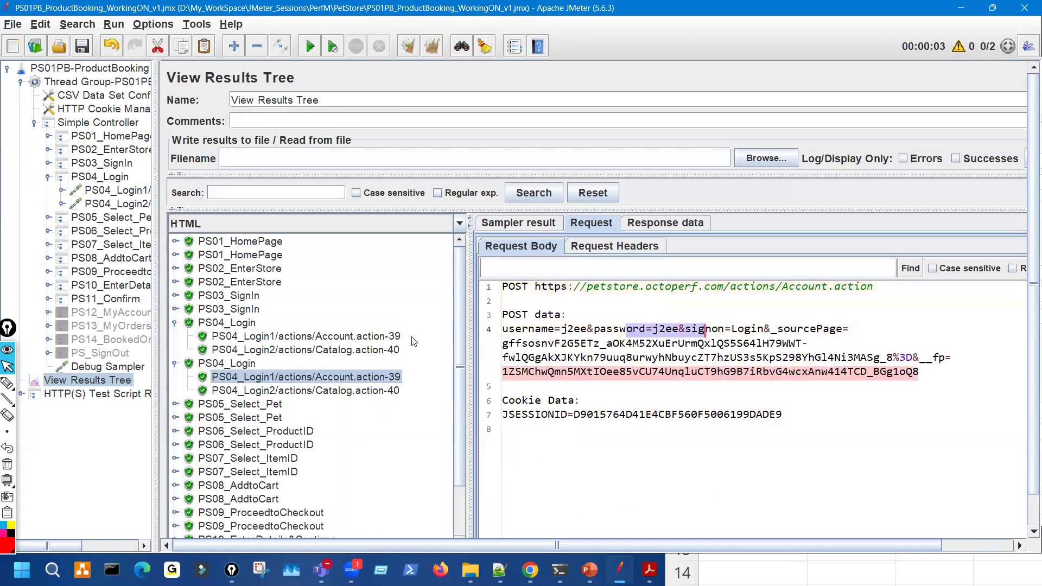
key("ctrl+shift+3")
left_click_drag(354, 352, 395, 336)
key("ctrl+shift+7")
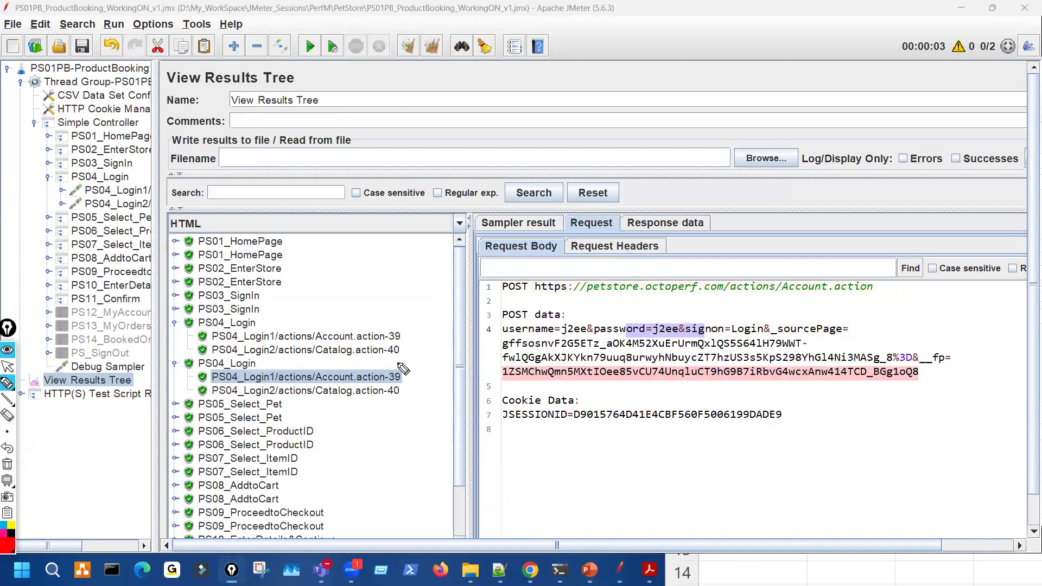
- Scroll the results tree and mark the two login requests and the Debug Sampler result
scroll(383, 366, "down", 2)
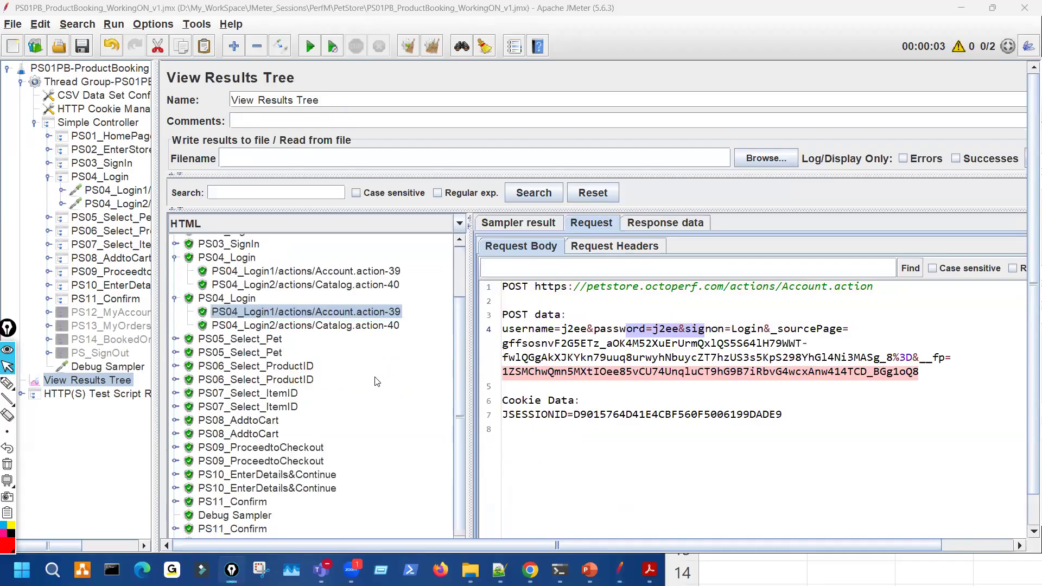
key("ctrl+shift+3")
left_click_drag(398, 313, 435, 305)
mouse_move(250, 518)
left_mouse_down()
mouse_move(257, 531)
mouse_move(286, 515)
left_mouse_up()
key("ctrl+shift+7")
key("ctrl+shift+2")
scroll(307, 501, "up", 2)
scroll(307, 500, "down", 2)
- Select the Debug Sampler and view its sampler result, noting thread number 1-2
left_click(458, 479)
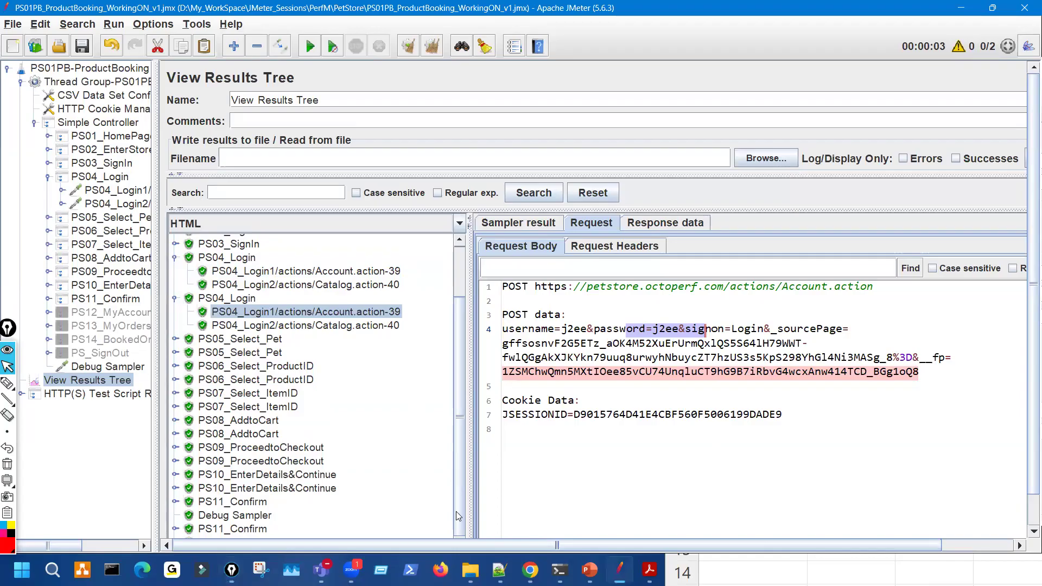
scroll(499, 522, "down", 2)
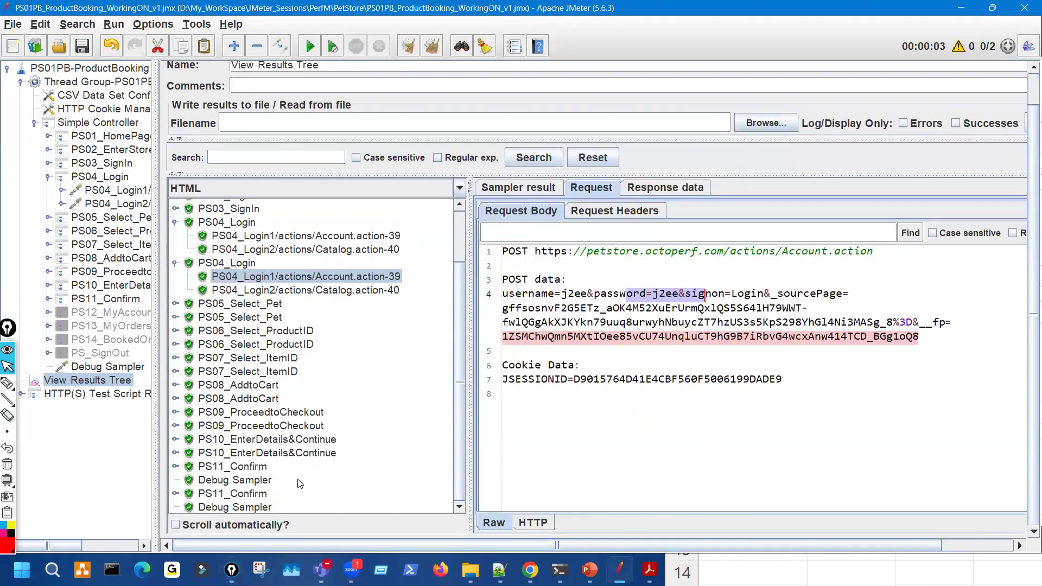
left_click(260, 482)
left_click(523, 190)
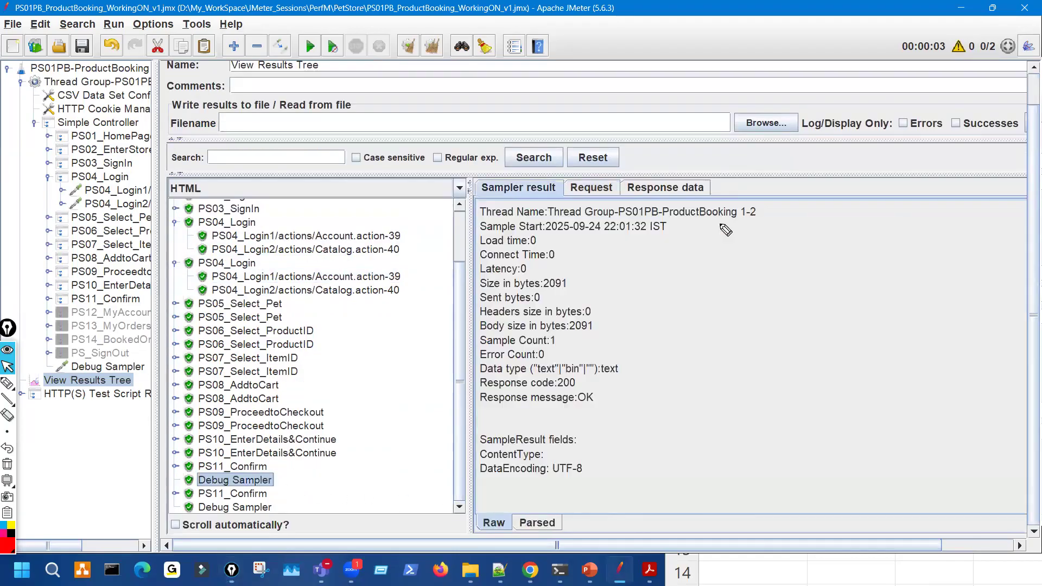
left_click_drag(739, 215, 751, 207)
key("ctrl+shift+7")
key("ctrl+shift+2")
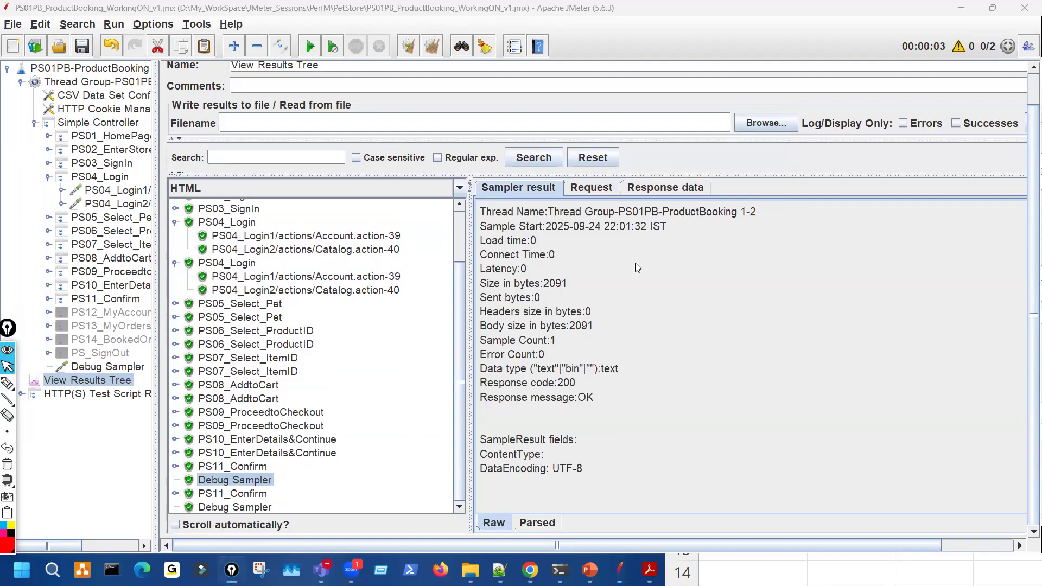
- Show the Debug Sampler's variables in Response data rendered as Text
left_click(665, 187)
left_click(459, 189)
scroll(325, 217, "up", 2)
left_click(318, 207)
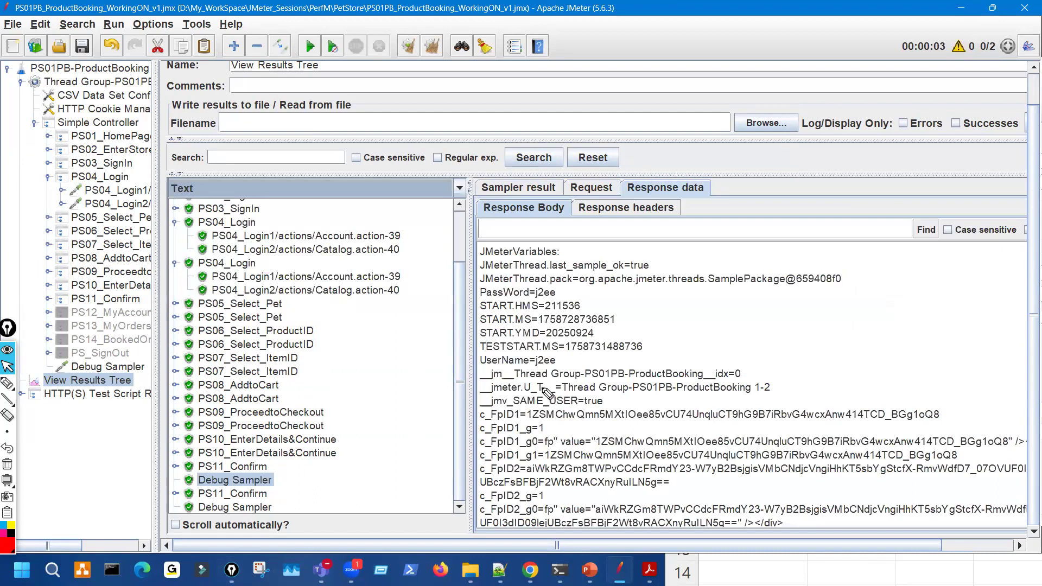
key("ctrl+shift+3")
left_click_drag(537, 378, 537, 491)
key("ctrl+shift+7")
key("ctrl+shift+2")
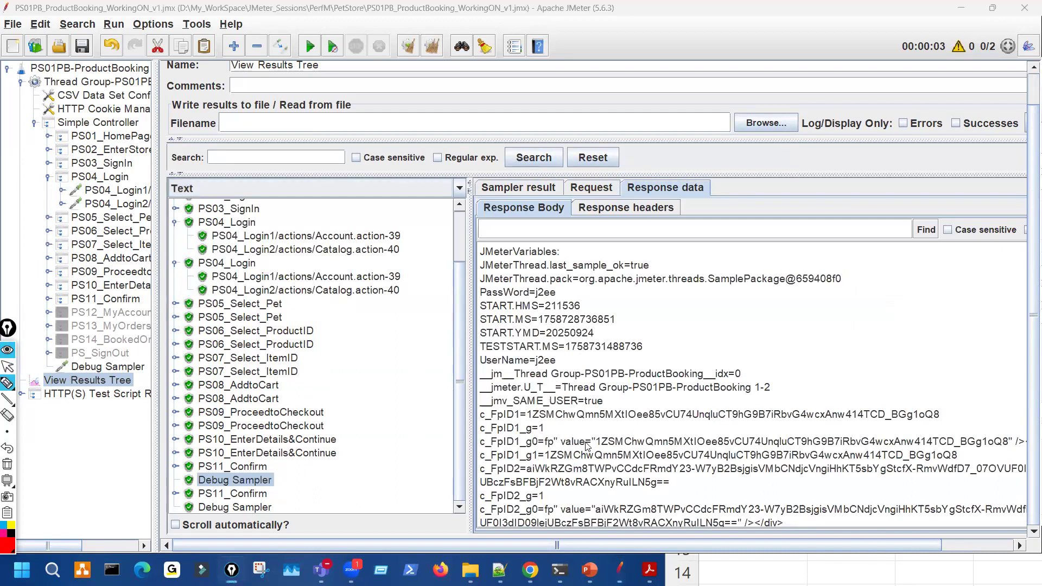
- Scroll through the variable list to c_SourcePageID2 and widen the response data area
scroll(586, 445, "down", 5)
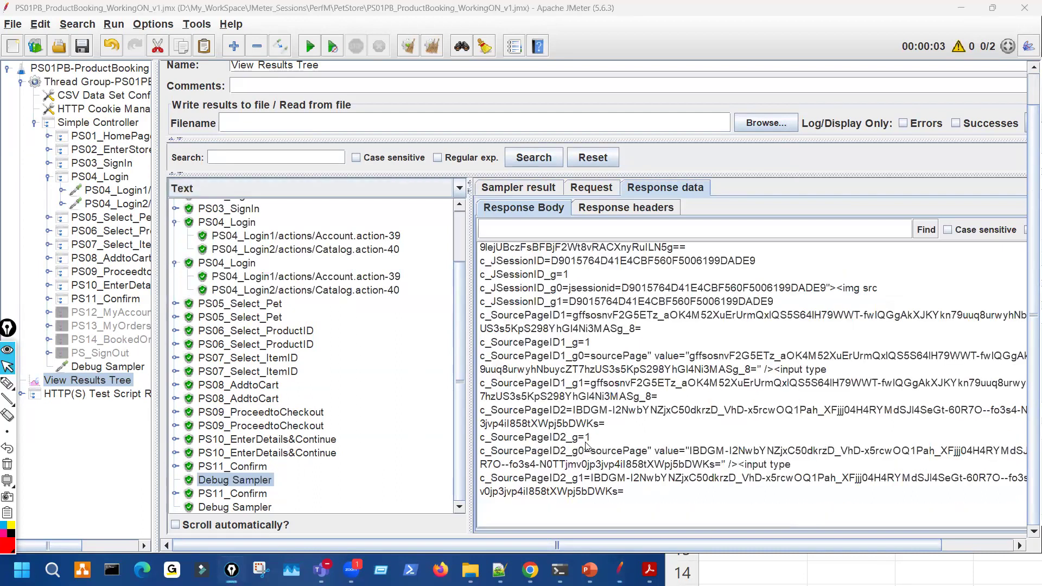
scroll(586, 446, "up", 5)
scroll(575, 423, "down", 2)
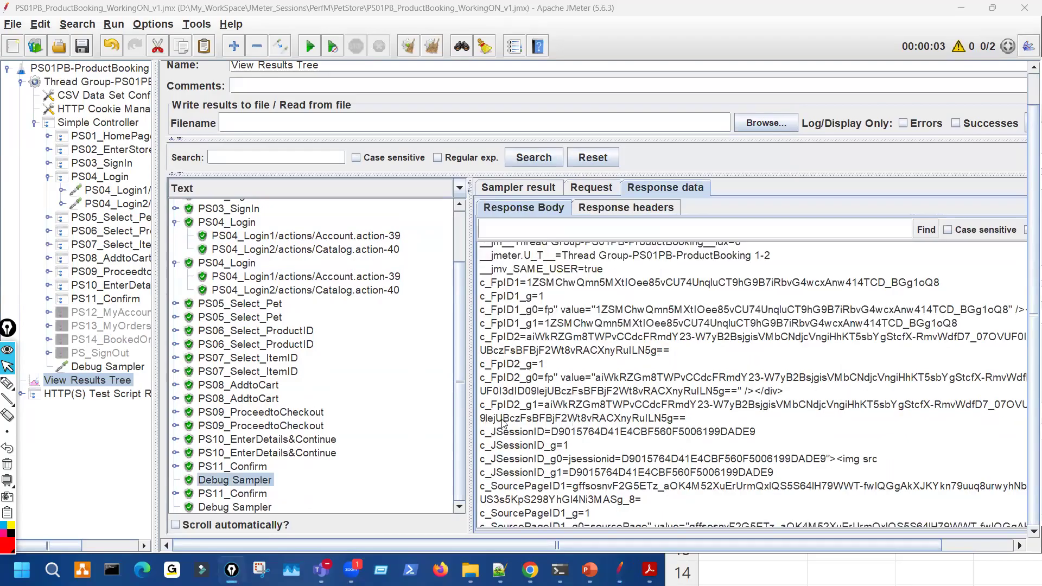
scroll(523, 462, "down", 4)
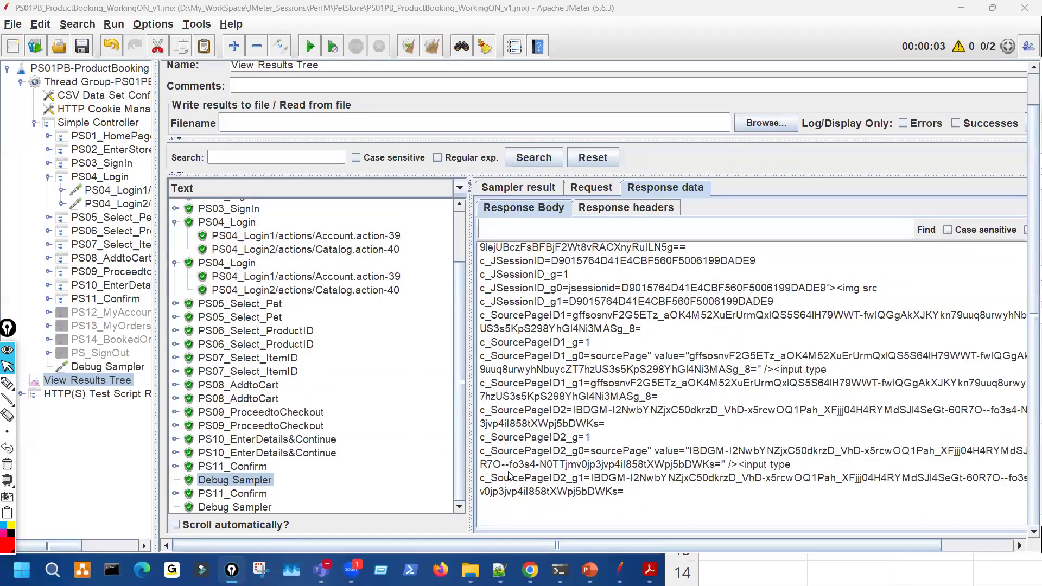
left_click_drag(509, 476, 513, 462)
left_click_drag(470, 277, 361, 262)
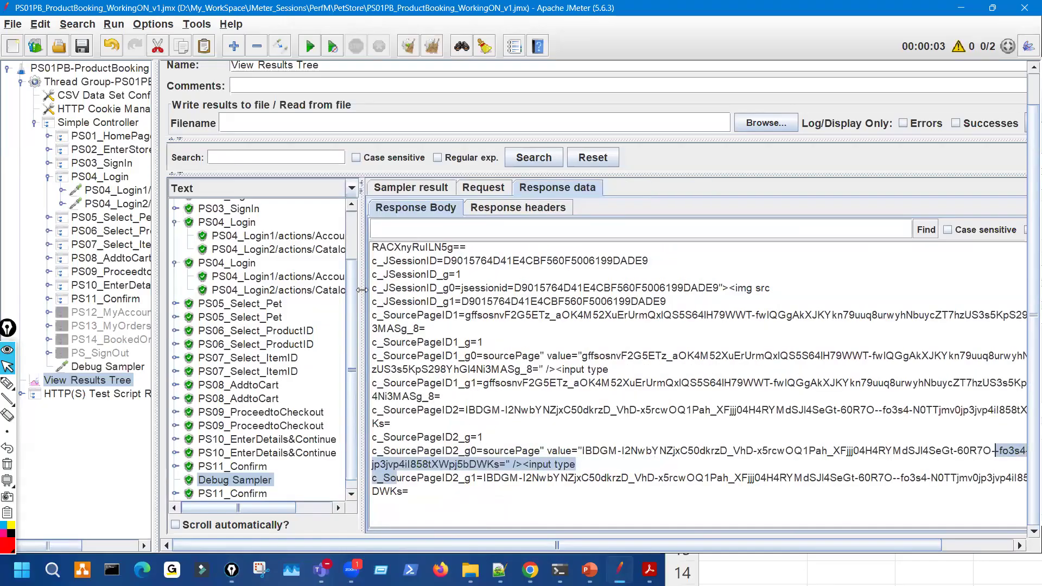
- Search the response for 'UserName' and mark the UserName and PassWord values
left_click(407, 237)
type("UserName")
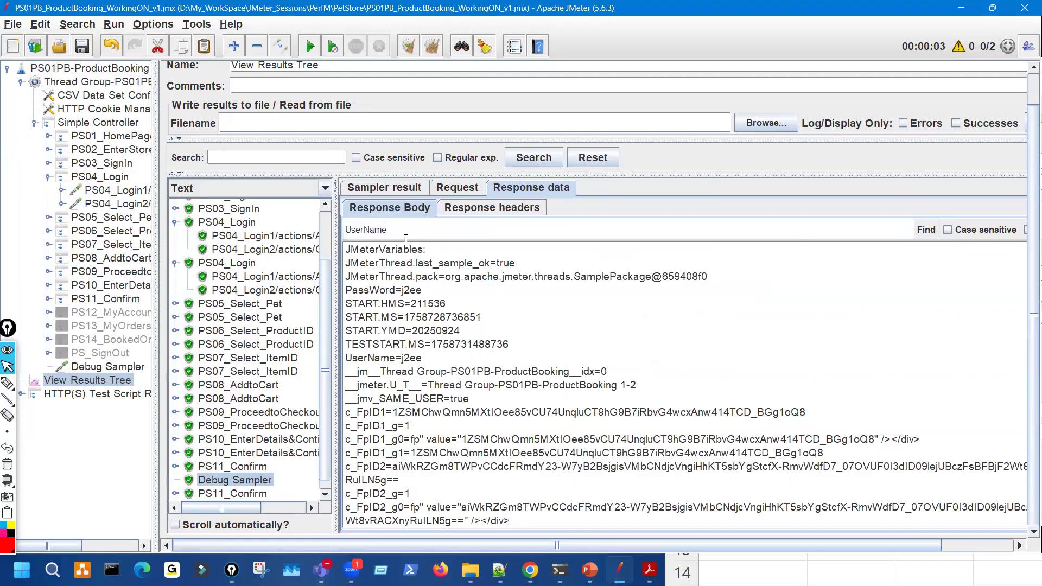
key("Return")
key("ctrl+shift+3")
left_click_drag(341, 361, 421, 358)
key("Escape")
key("ctrl+shift+3")
mouse_move(351, 296)
left_mouse_down()
mouse_move(385, 294)
mouse_move(410, 272)
mouse_move(404, 293)
left_mouse_up()
key("Escape")
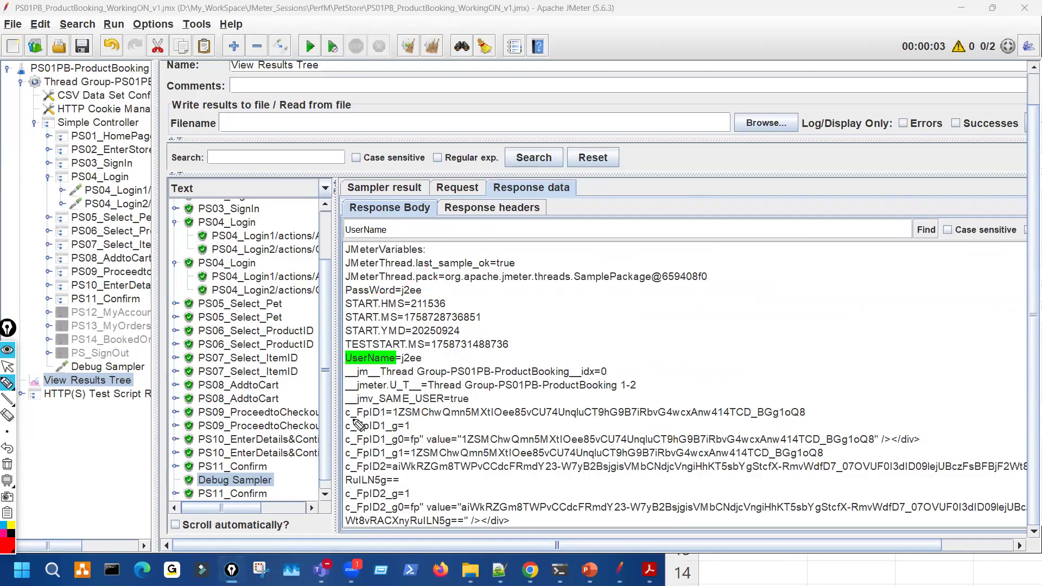
- Show the last Debug Sampler's variables and circle its UserName and PassWord values
scroll(228, 494, "down", 1)
left_click(234, 495)
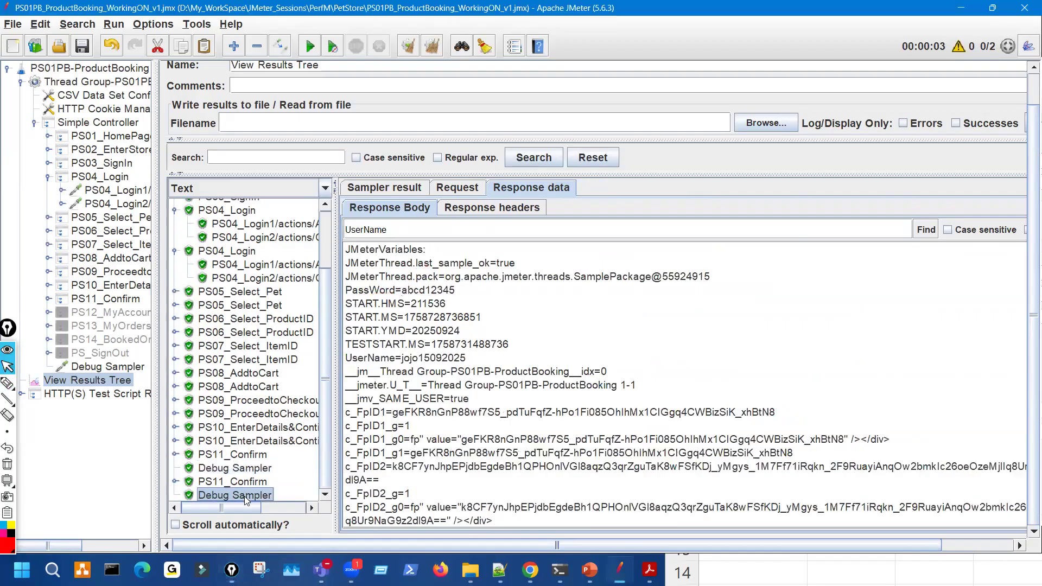
left_click(408, 188)
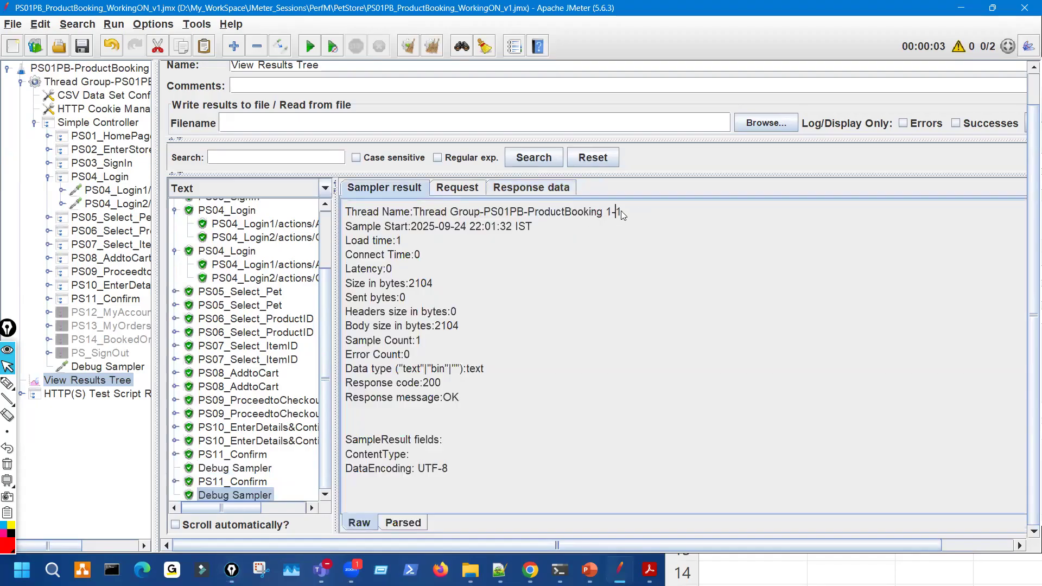
left_click(529, 187)
key("ctrl+shift+h")
left_click_drag(380, 362, 426, 350)
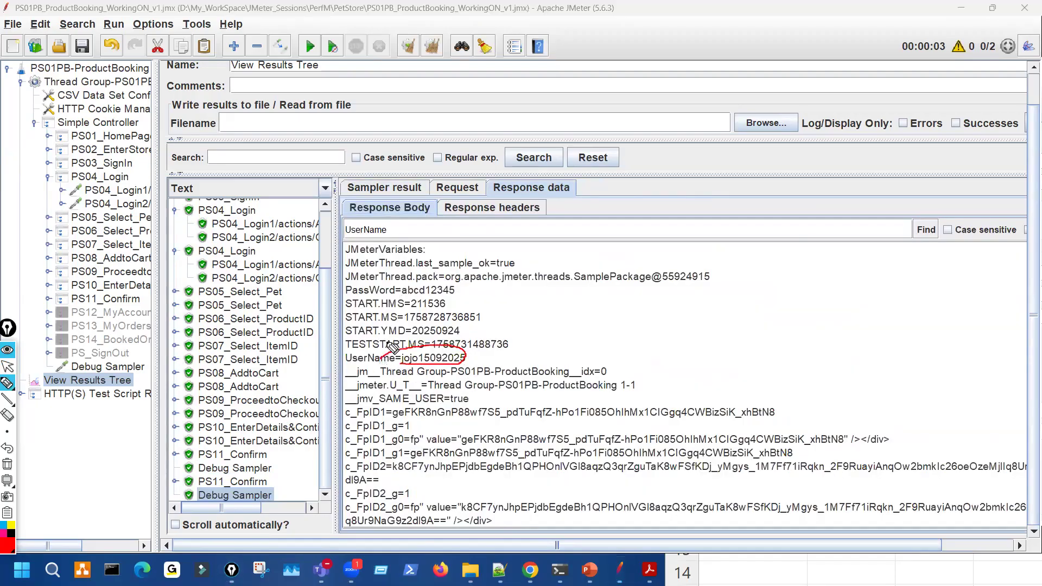
left_click_drag(386, 297, 428, 293)
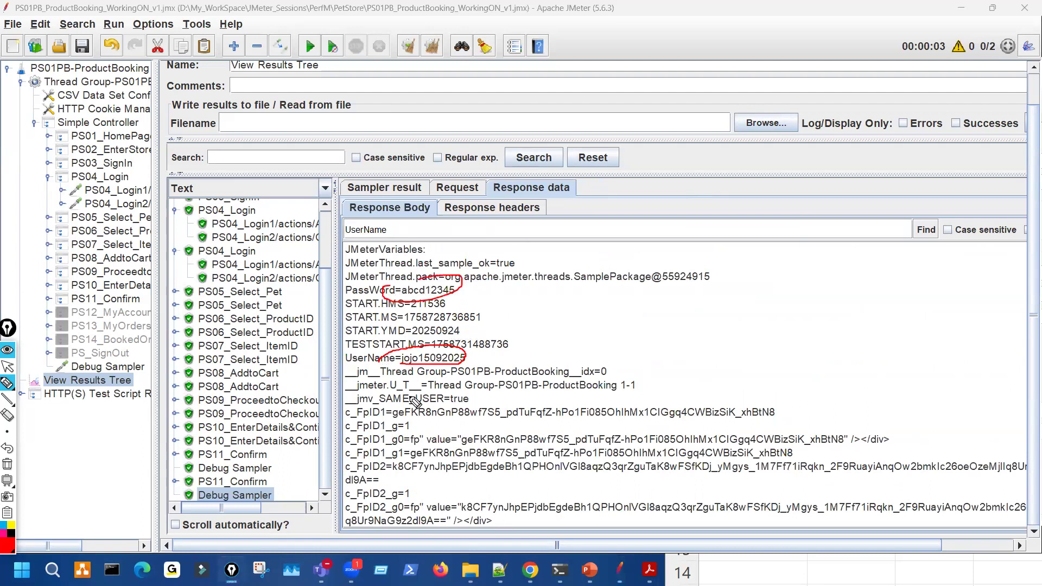
left_click_drag(261, 502, 299, 486)
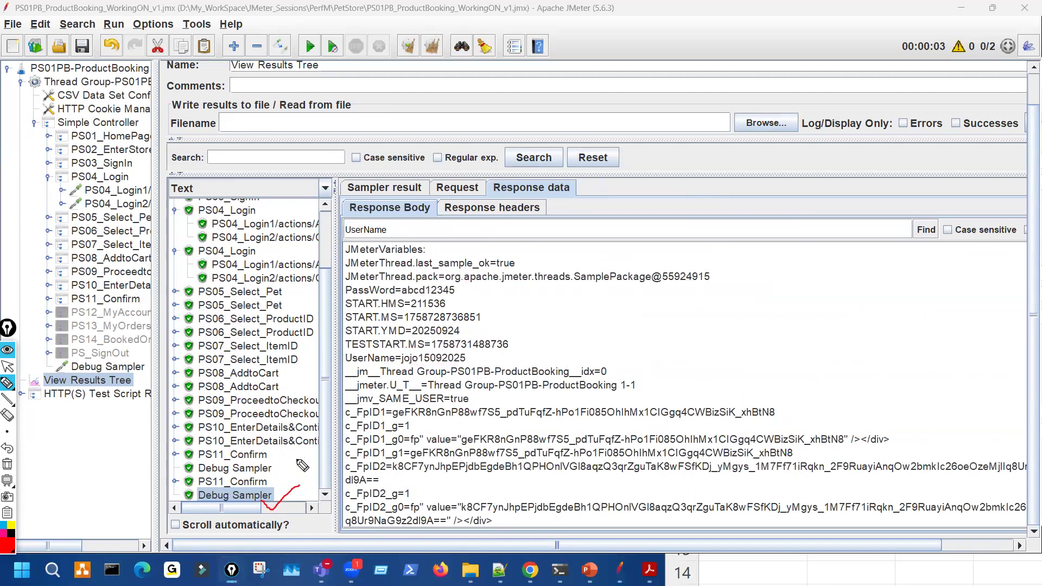
key("ctrl+shift+1")
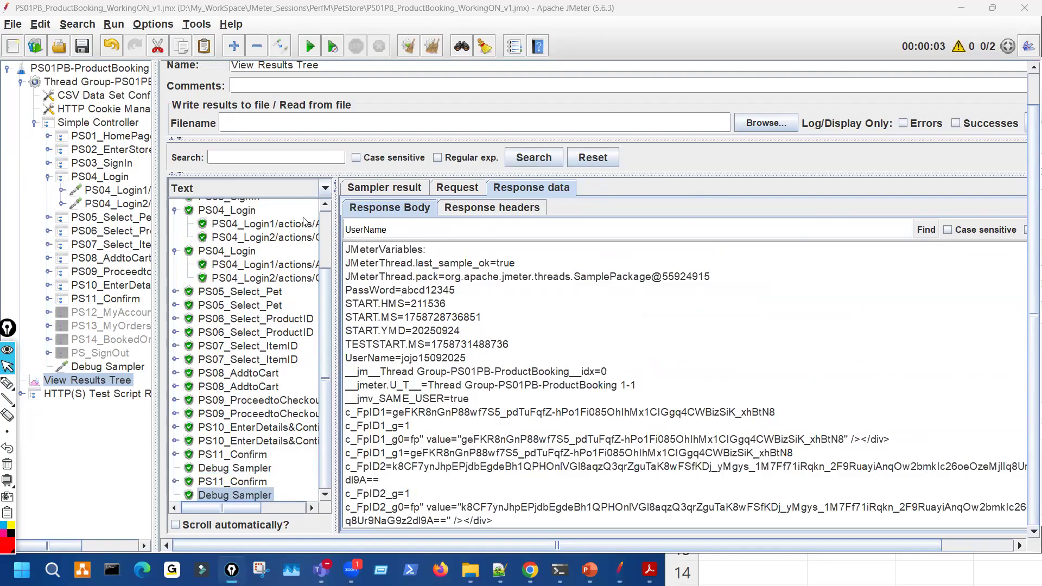
- Display PS04_Login1's request POST data and mark the _sourcePage value
left_click(307, 225)
left_click(461, 187)
key("ctrl+shift+2")
left_click_drag(462, 313, 589, 316)
key("ctrl+shift+2")
key("ctrl+shift+1")
- Tick the last two Debug Sampler rows and sketch numbers in the empty request area
key("ctrl+shift+2")
left_click_drag(245, 473, 271, 466)
mouse_move(262, 502)
left_mouse_down()
mouse_move(278, 492)
mouse_move(270, 468)
left_mouse_up()
left_click_drag(465, 413, 482, 436)
left_click_drag(511, 399, 521, 412)
mouse_move(549, 456)
left_mouse_down()
mouse_move(571, 465)
mouse_move(627, 429)
left_mouse_up()
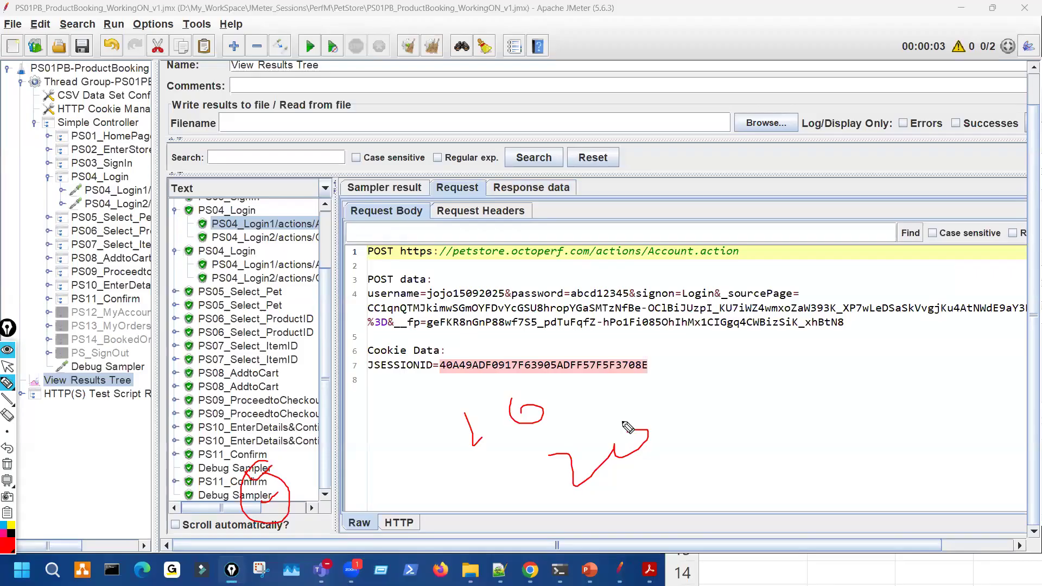
- Select the last Debug Sampler and widen the results tree so the full sampler names show
key("Escape")
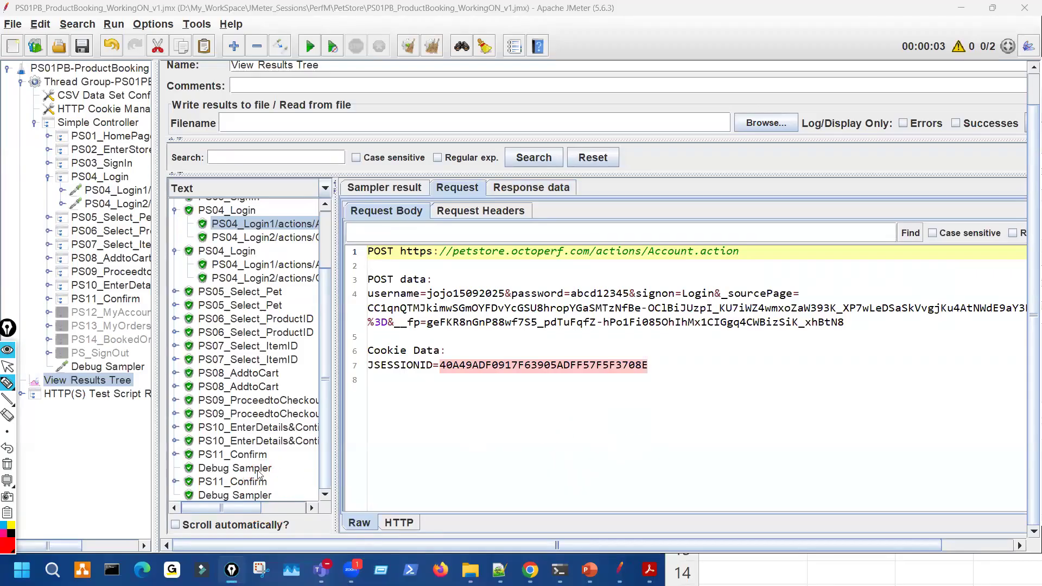
left_click(258, 469)
key("Down")
key("Down")
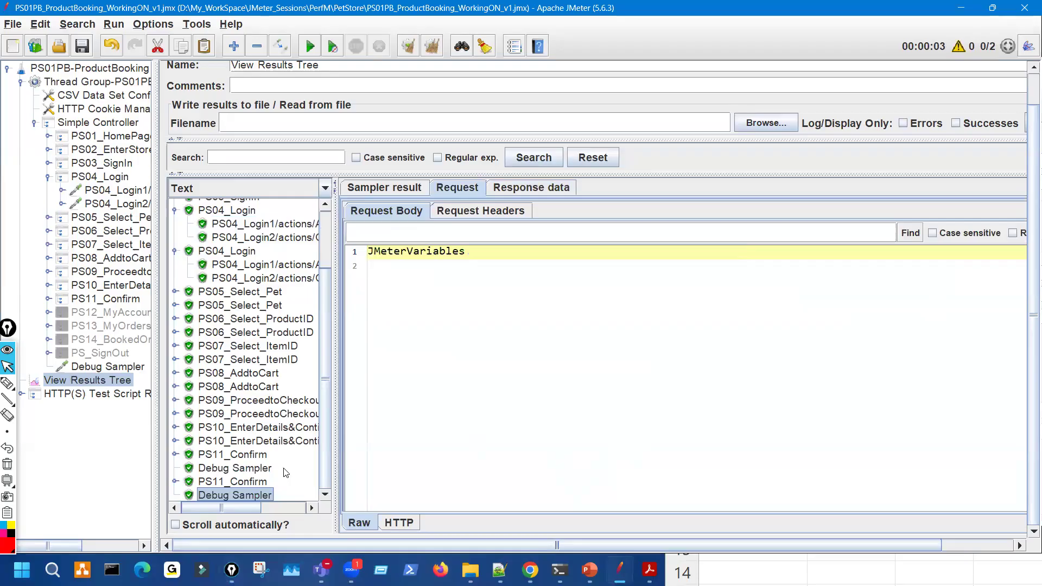
mouse_move(283, 257)
left_mouse_down()
mouse_move(258, 390)
mouse_move(270, 255)
mouse_move(298, 271)
left_mouse_up()
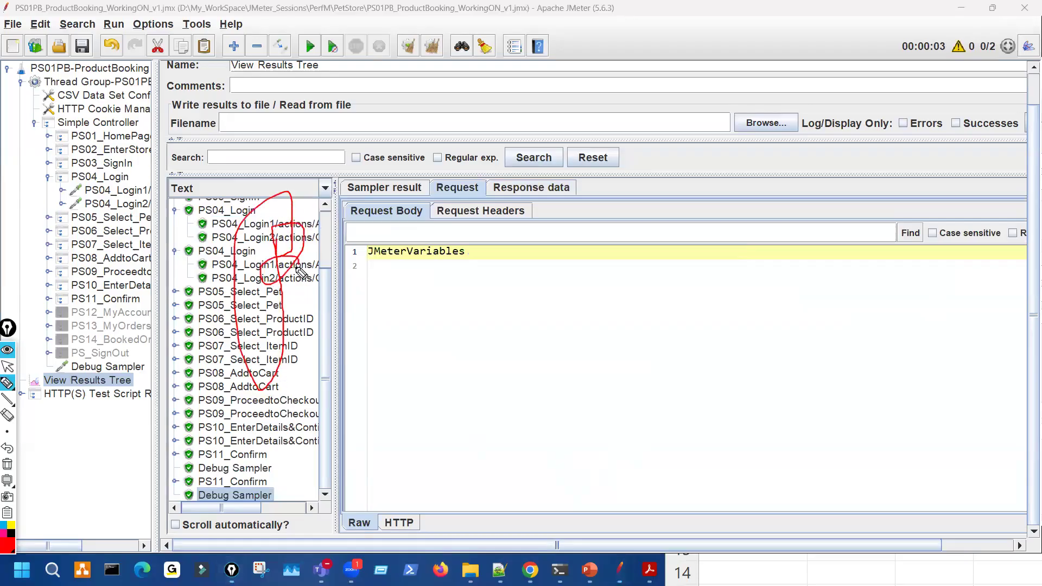
key("ctrl+shift+7")
key("ctrl+shift+2")
left_click_drag(335, 276, 512, 313)
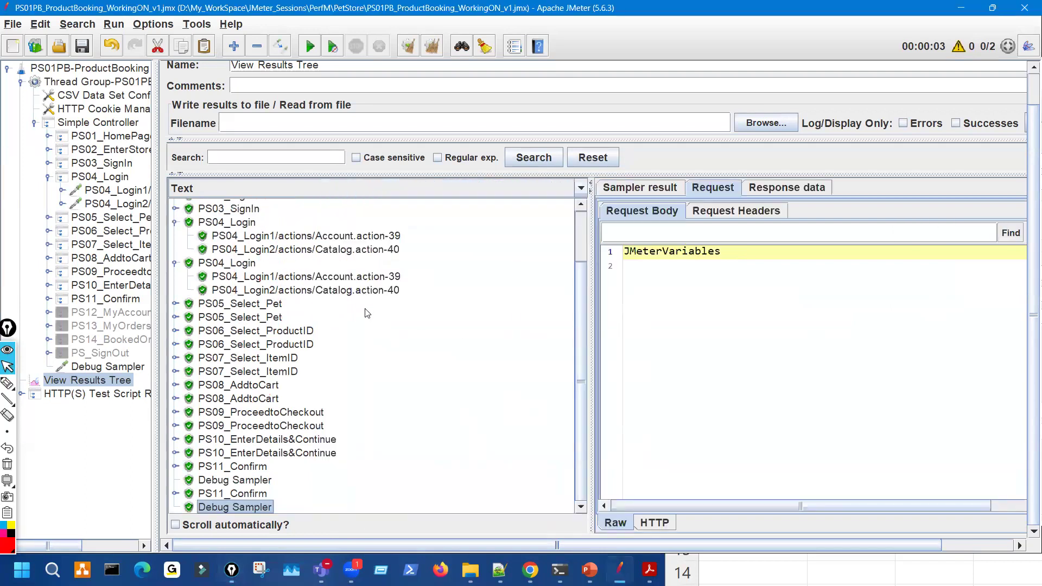
scroll(367, 313, "up", 2)
- Tick the PS04_Login1 Account.action, PS06 and PS07 result rows with on-screen marks, then clear them
key("ctrl+shift+3")
left_click_drag(291, 297, 324, 285)
left_click_drag(340, 343, 389, 326)
left_click_drag(385, 416, 415, 405)
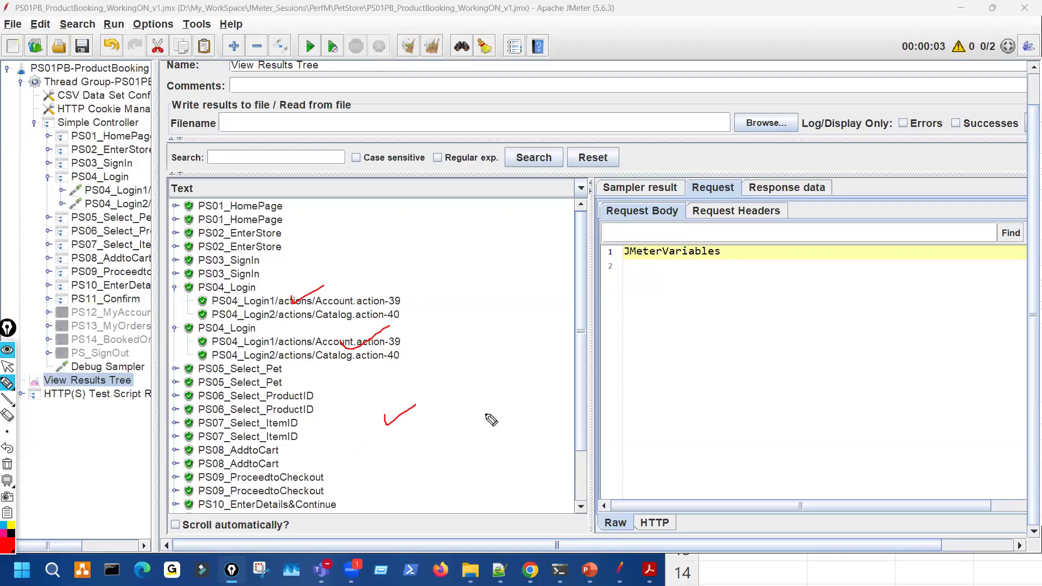
key("Escape")
scroll(274, 460, "down", 3)
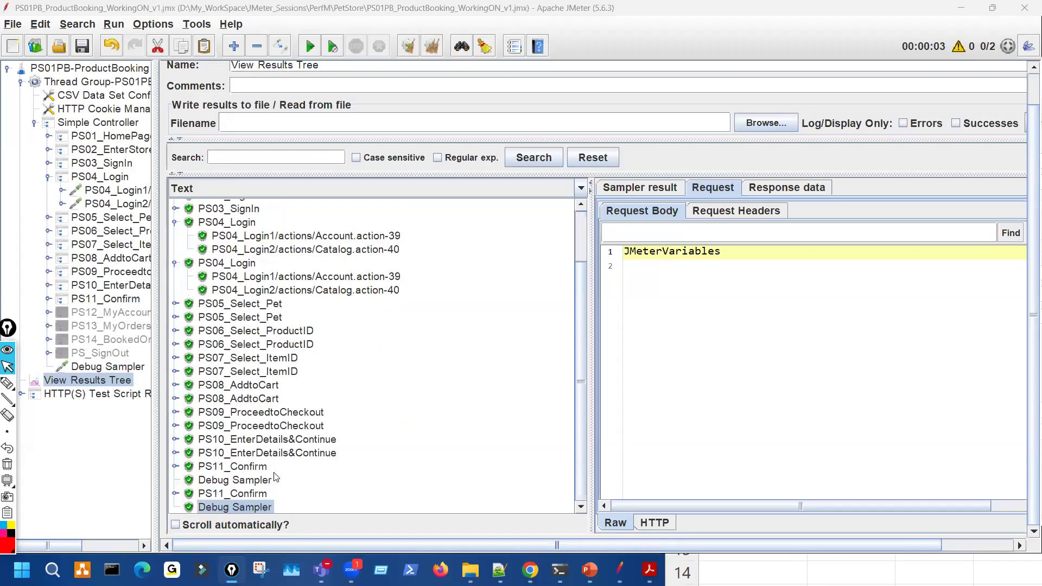
- Annotate the PS04 to PS09 result rows with loops and lines, then clear the drawings
left_click(7, 383)
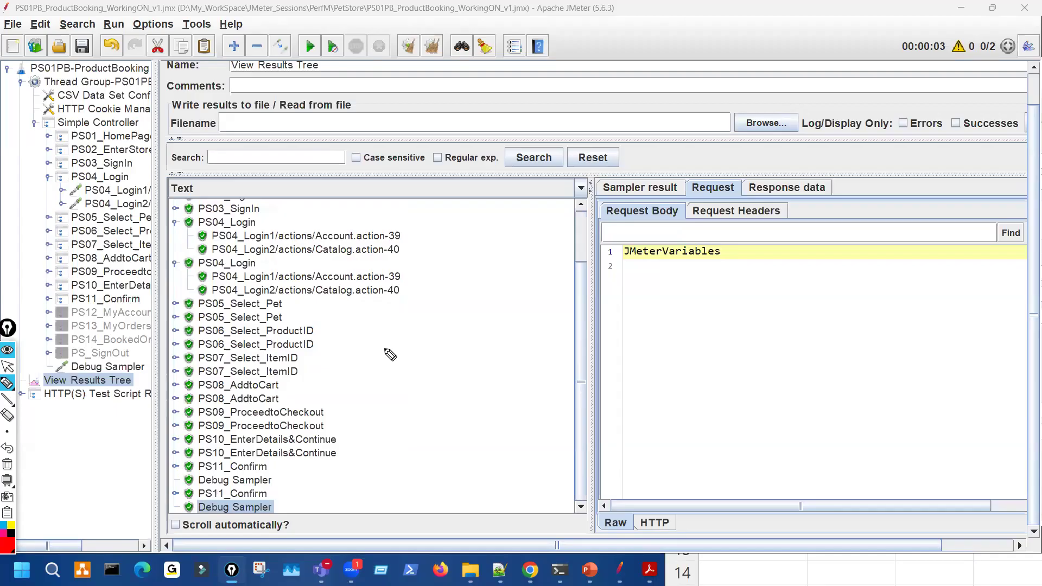
left_click_drag(278, 269, 309, 312)
left_click_drag(435, 320, 521, 331)
mouse_move(531, 406)
left_mouse_down()
mouse_move(548, 400)
mouse_move(570, 421)
mouse_move(548, 433)
mouse_move(552, 402)
mouse_move(483, 253)
mouse_move(508, 401)
mouse_move(613, 449)
left_mouse_up()
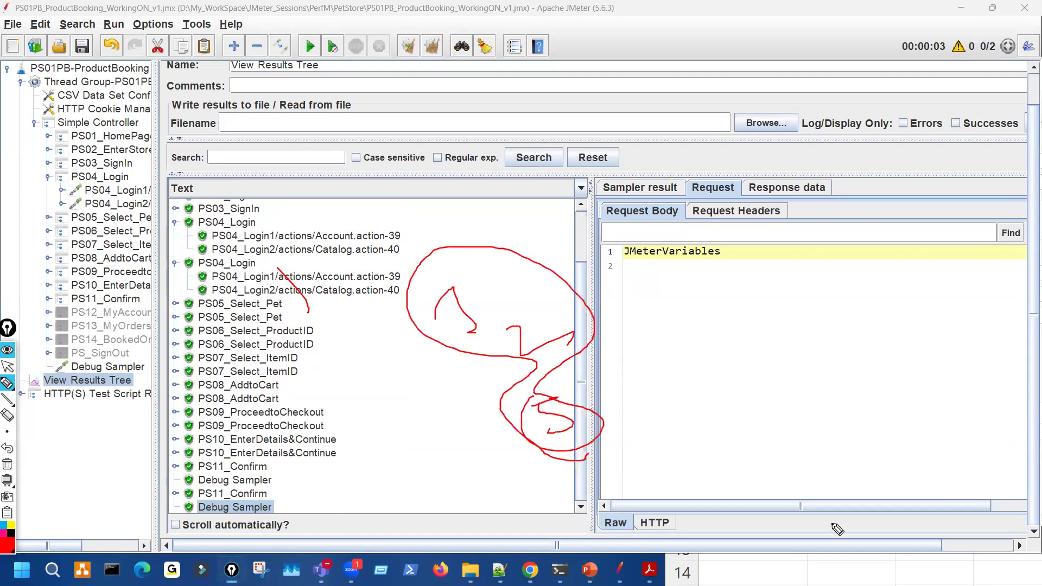
mouse_move(836, 546)
left_mouse_down()
mouse_move(814, 578)
mouse_move(825, 545)
left_mouse_up()
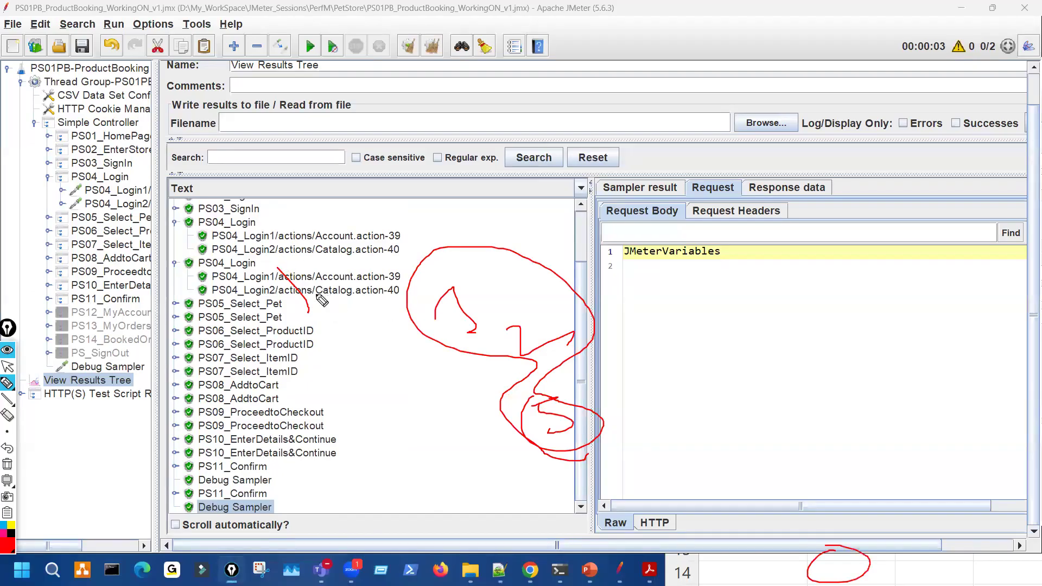
left_click_drag(285, 314, 297, 395)
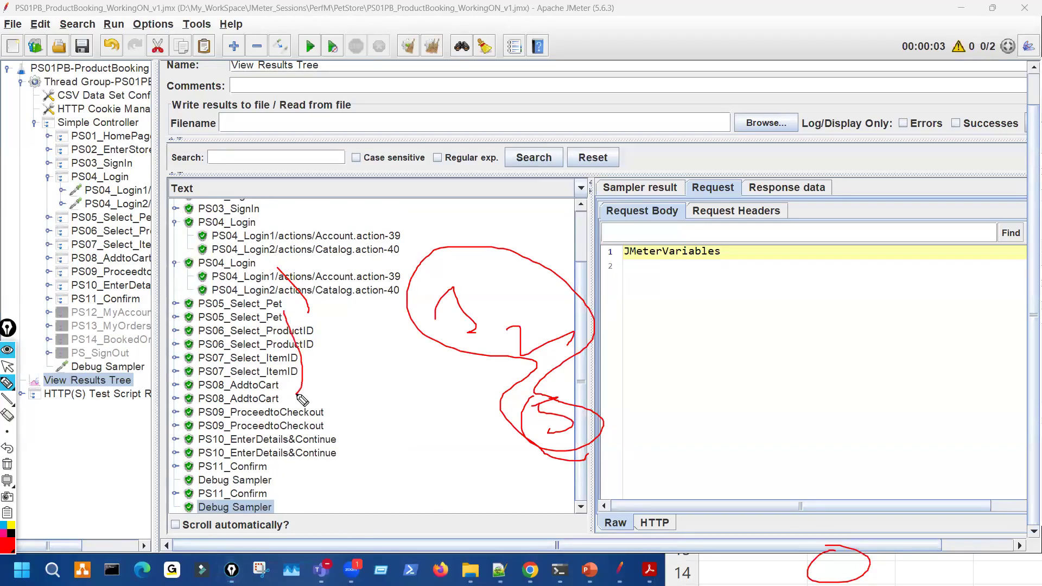
left_click_drag(280, 272, 284, 259)
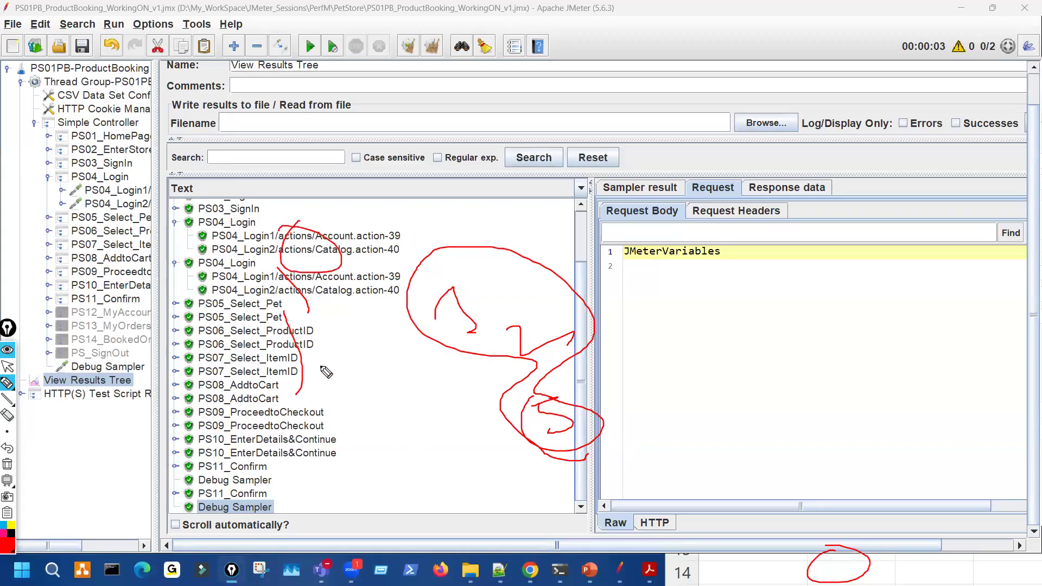
mouse_move(281, 257)
left_mouse_down()
mouse_move(316, 444)
mouse_move(285, 336)
left_mouse_up()
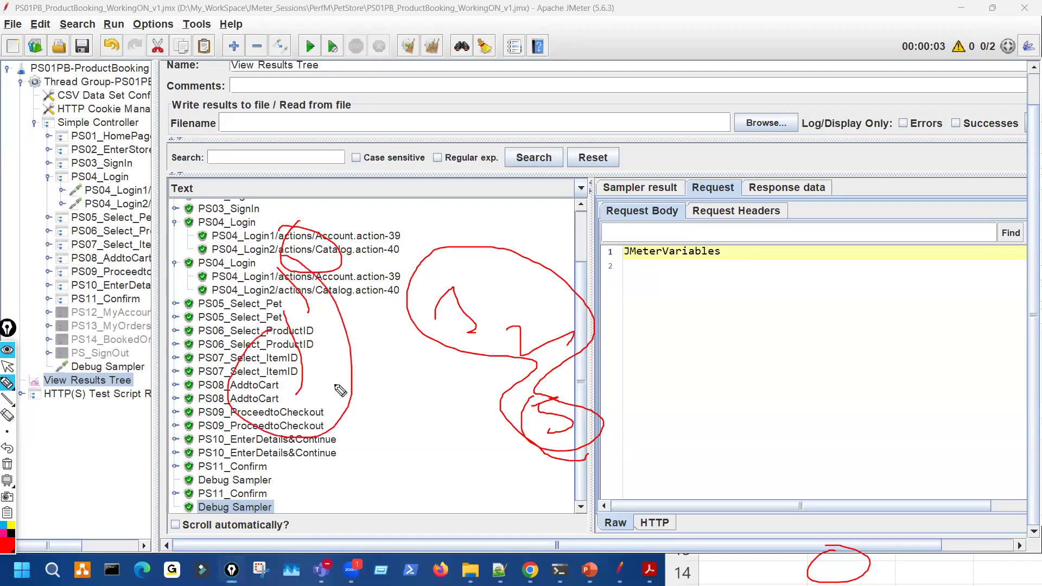
left_click_drag(325, 413, 497, 474)
left_click_drag(521, 534, 523, 557)
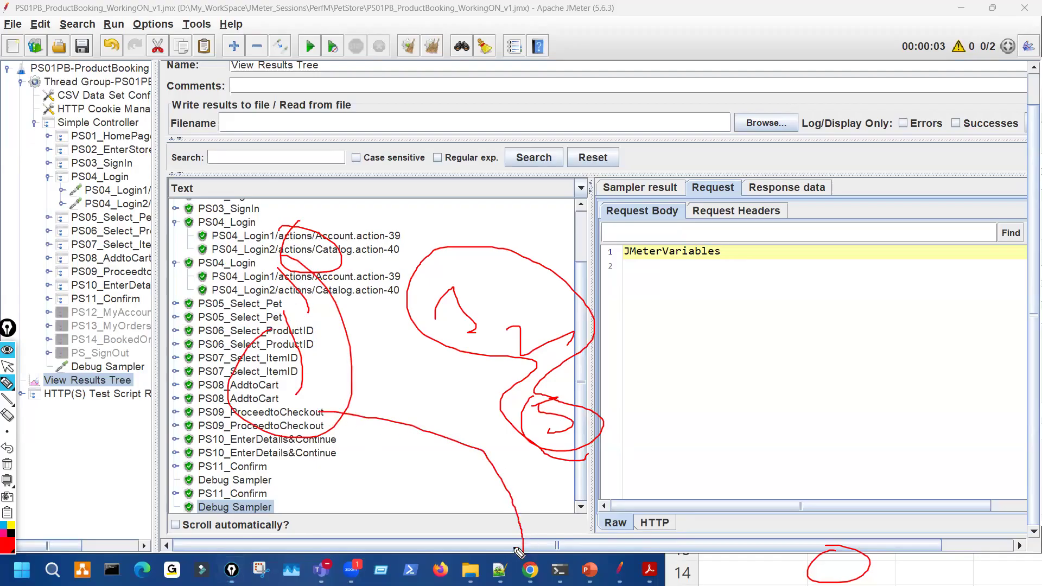
key("ctrl+shift+7")
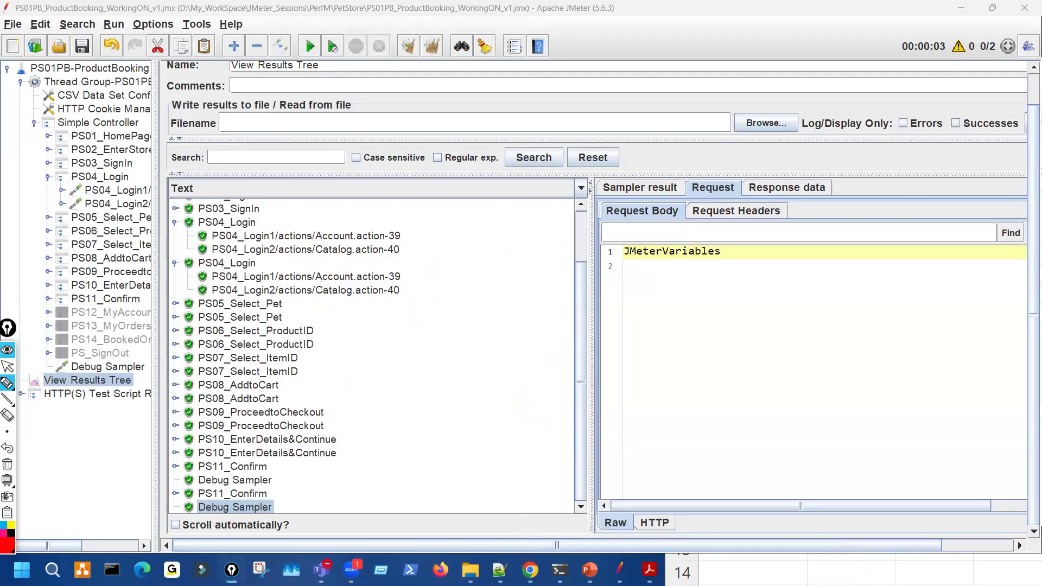
- Switch to the JPetStore order page and mark its heading, billing address and order table
key("alt+Tab")
left_click_drag(261, 159, 323, 127)
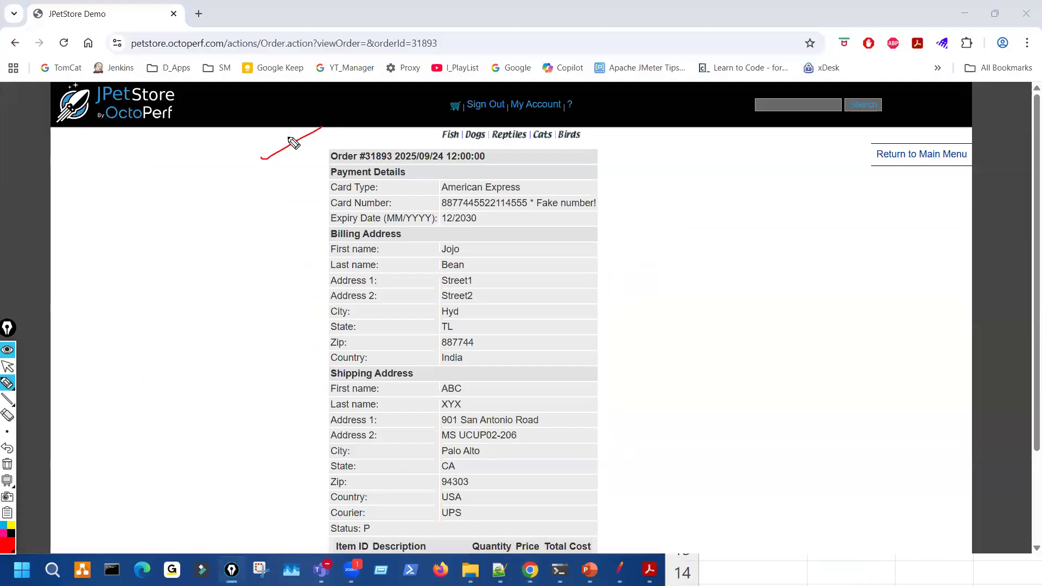
left_click_drag(317, 236, 362, 356)
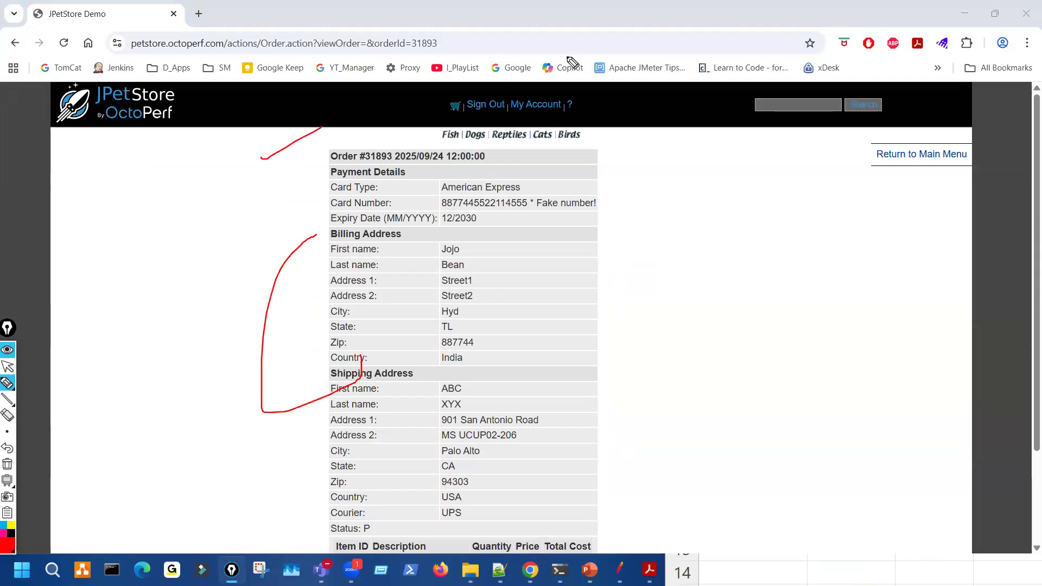
left_click_drag(652, 263, 666, 314)
left_click_drag(678, 264, 727, 259)
left_click_drag(738, 318, 740, 350)
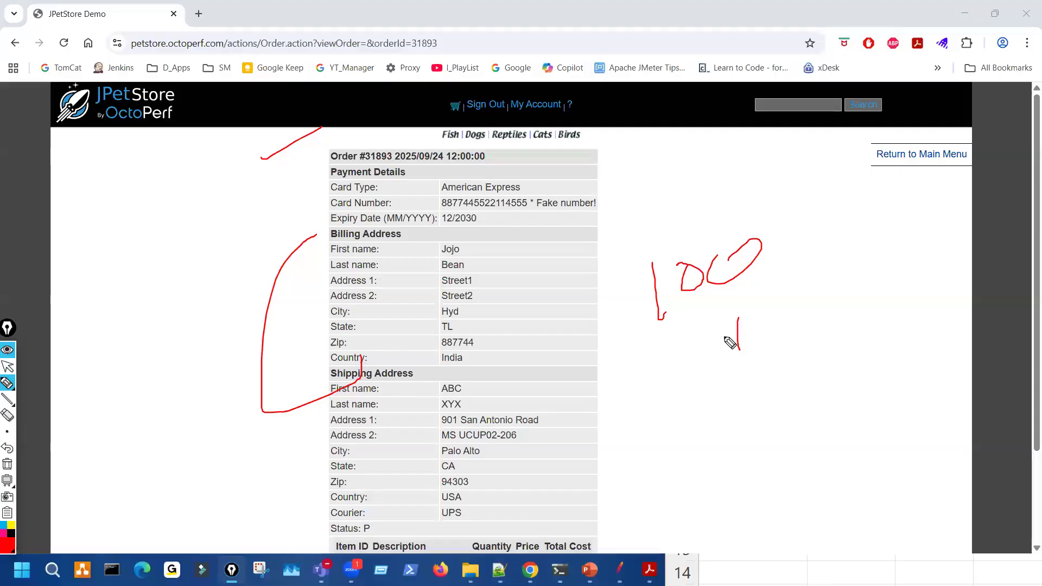
- Clear the annotations and bring the credentials Excel workbook to the front
key("ctrl+shift+7")
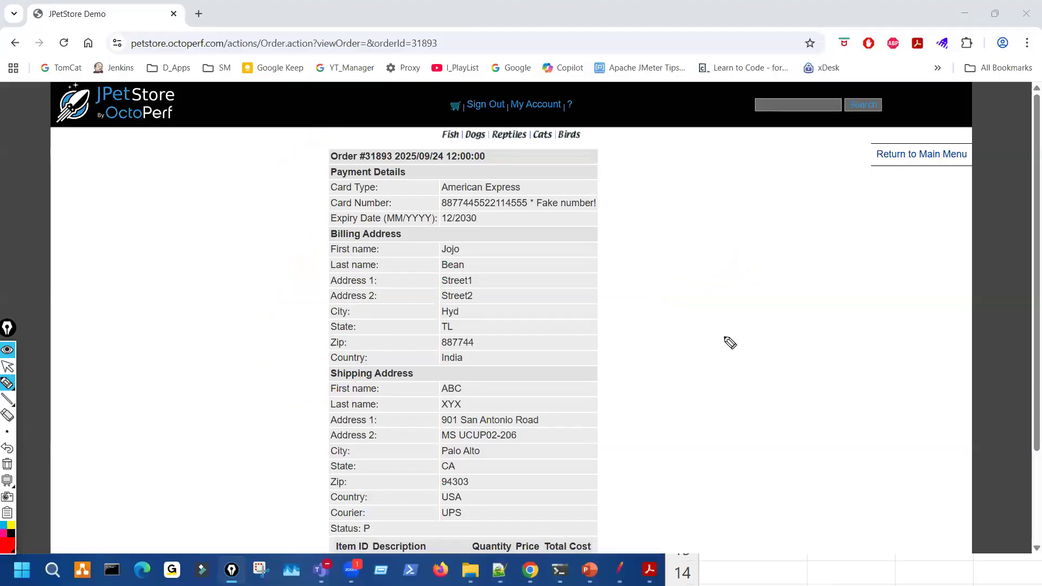
key("ctrl+shift+2")
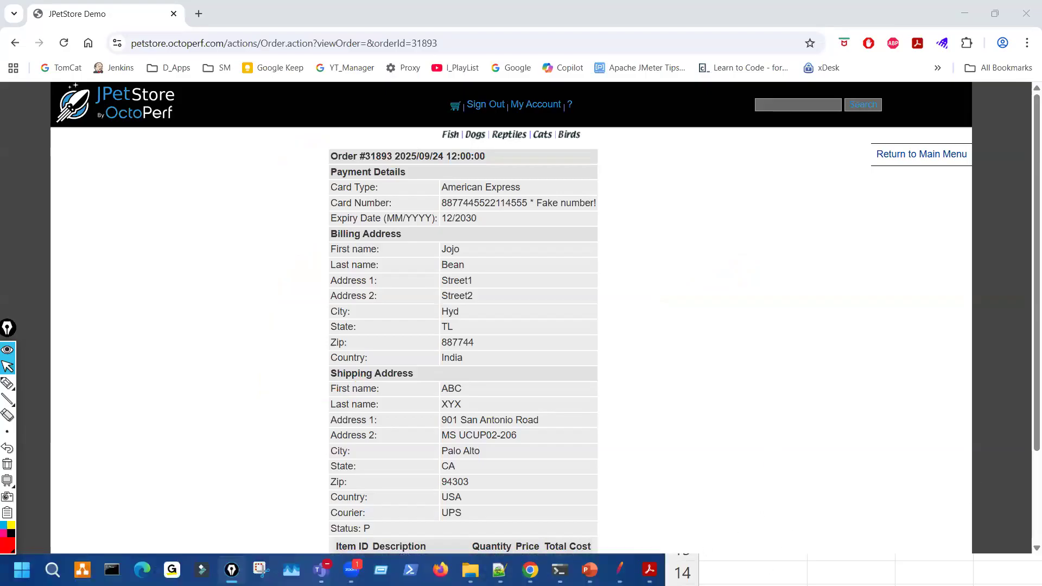
left_click(917, 555)
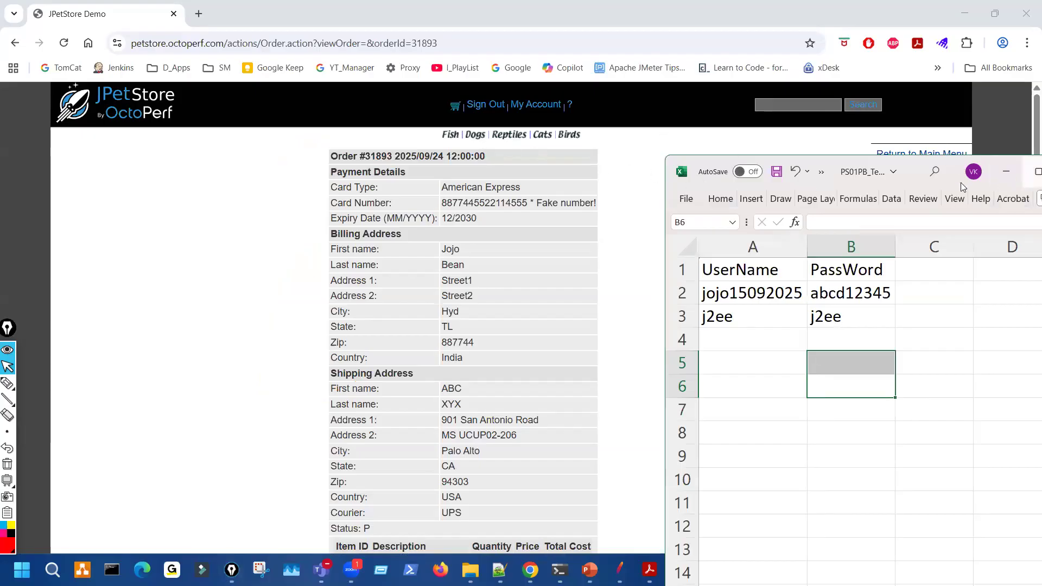
- Maximize the Excel test data sheet and bring the CSV Data Set Config PowerPoint slide forward
left_click(1038, 172)
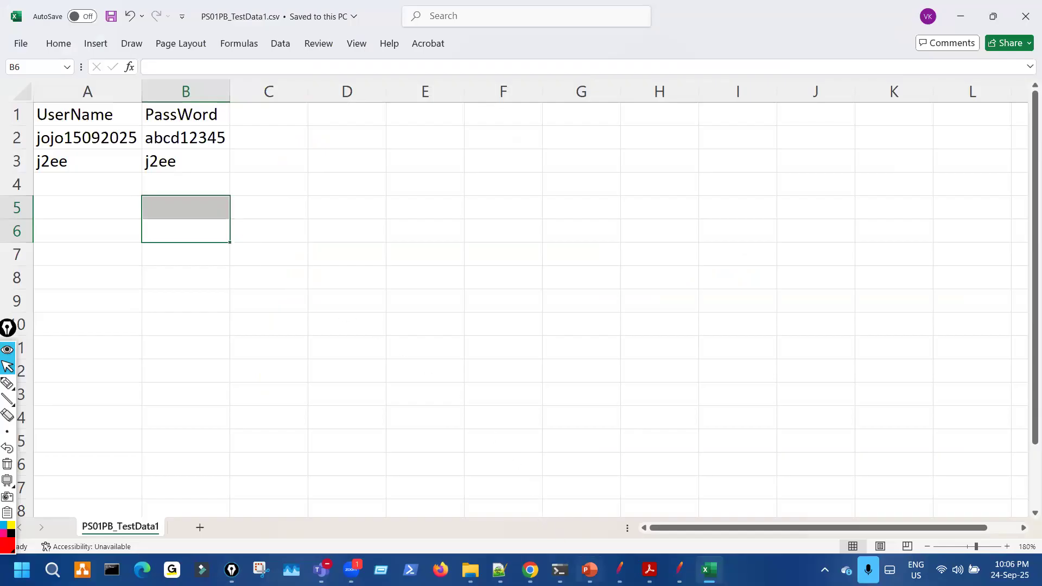
mouse_move(589, 568)
left_click(572, 523)
- Underline the Absolute & Relative Path heading on the slide, then erase the mark
key("ctrl+shift+3")
left_click_drag(430, 513, 523, 503)
key("ctrl+shift+7")
key("ctrl+shift+1")
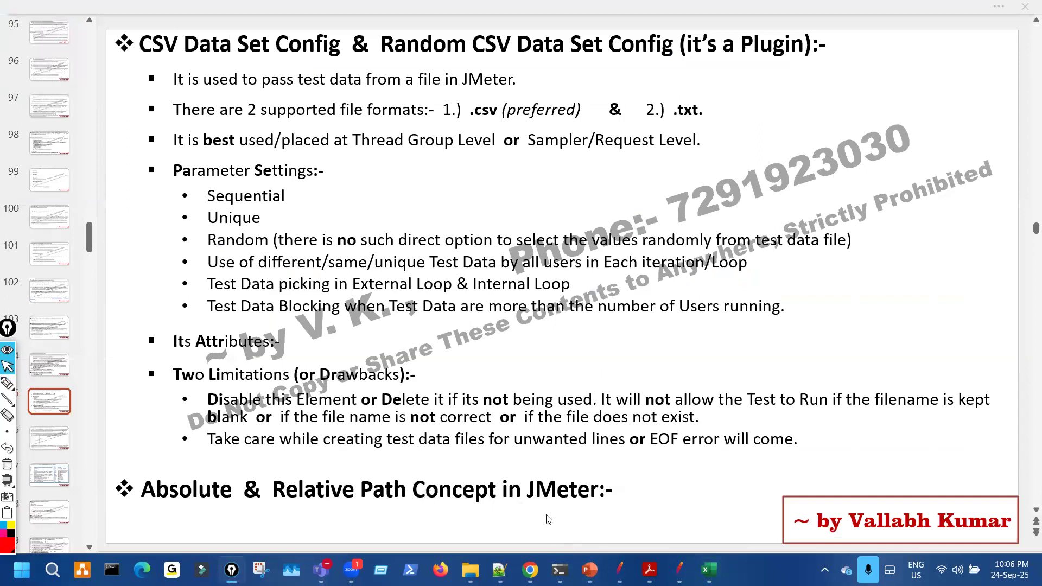
mouse_move(586, 570)
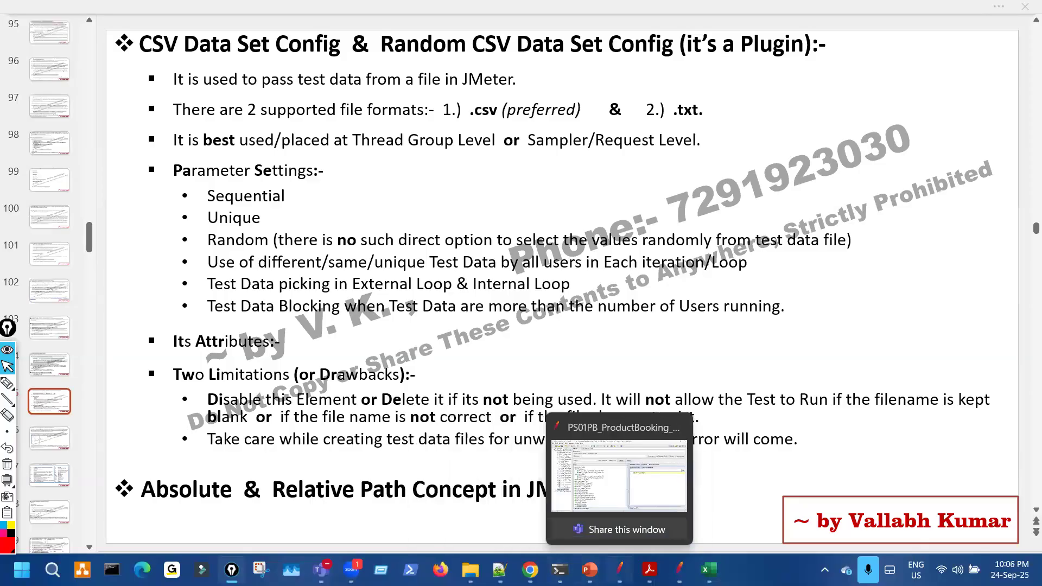
- Scroll through the CSV Data Set Config topics in the course content PDF, then close Acrobat
left_click(648, 569)
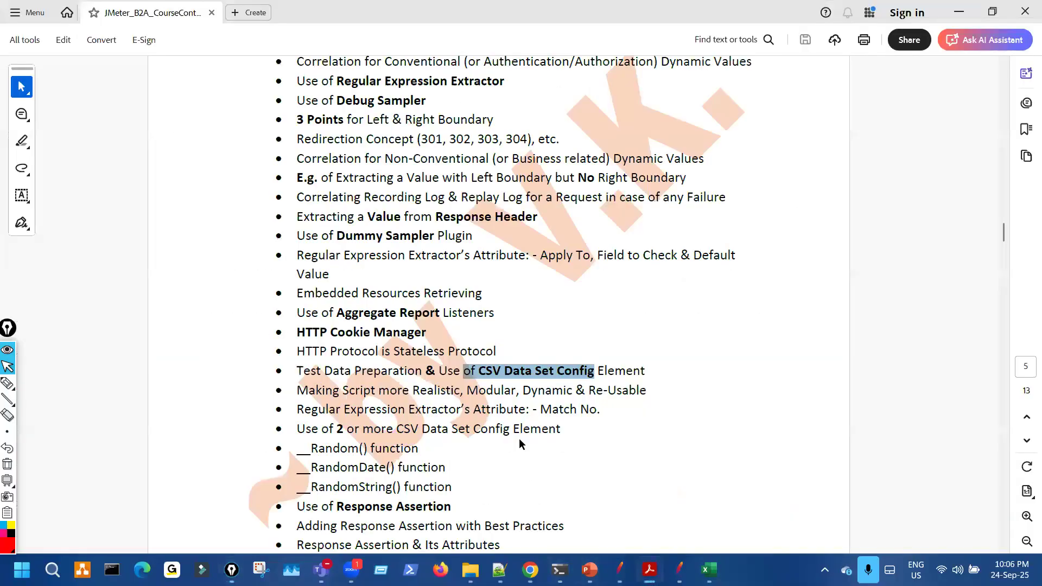
scroll(520, 440, "down", 1)
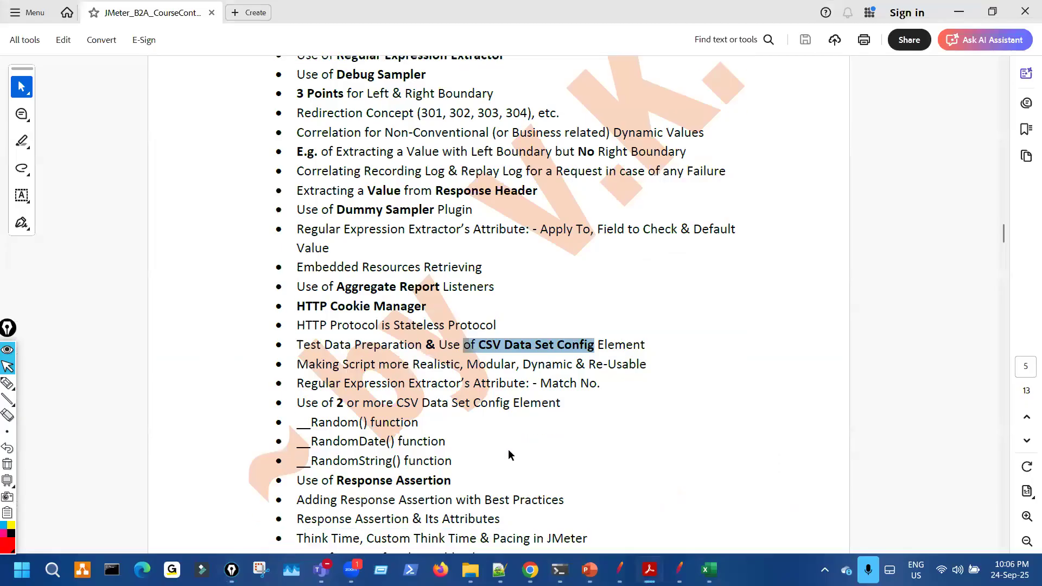
scroll(508, 448, "down", 7)
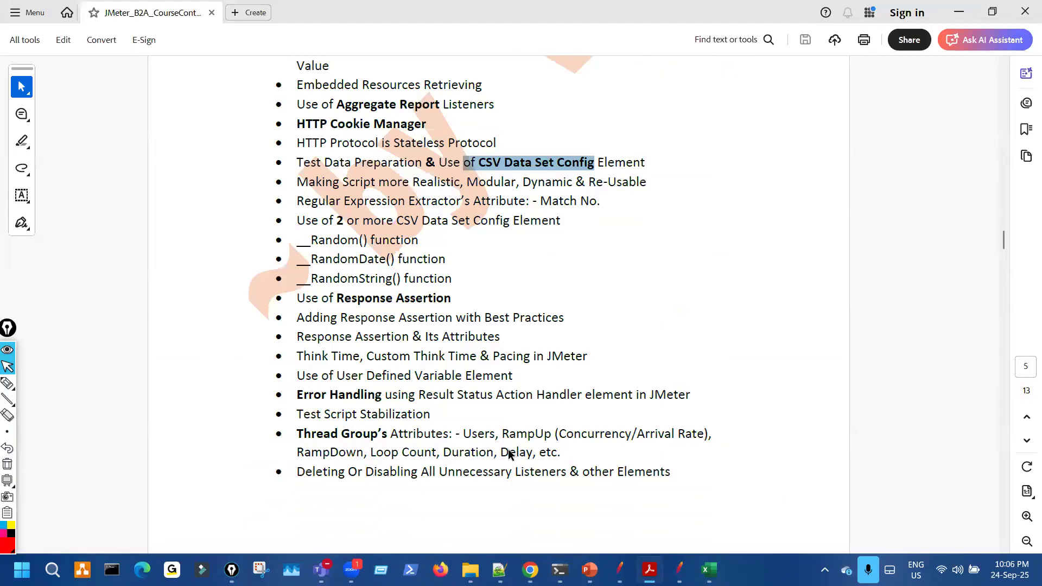
scroll(508, 449, "down", 11)
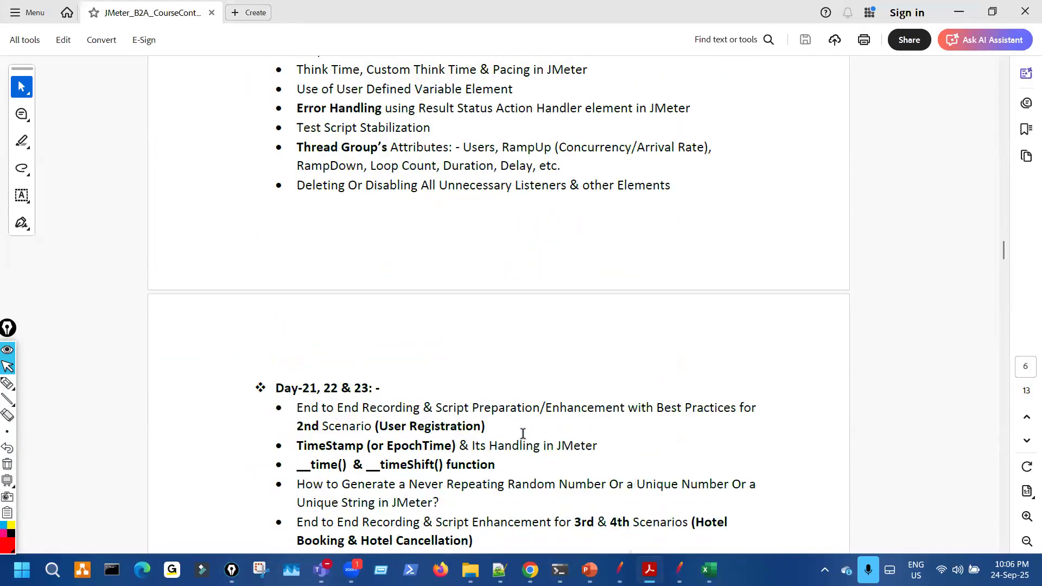
scroll(521, 432, "up", 5)
left_click(1024, 12)
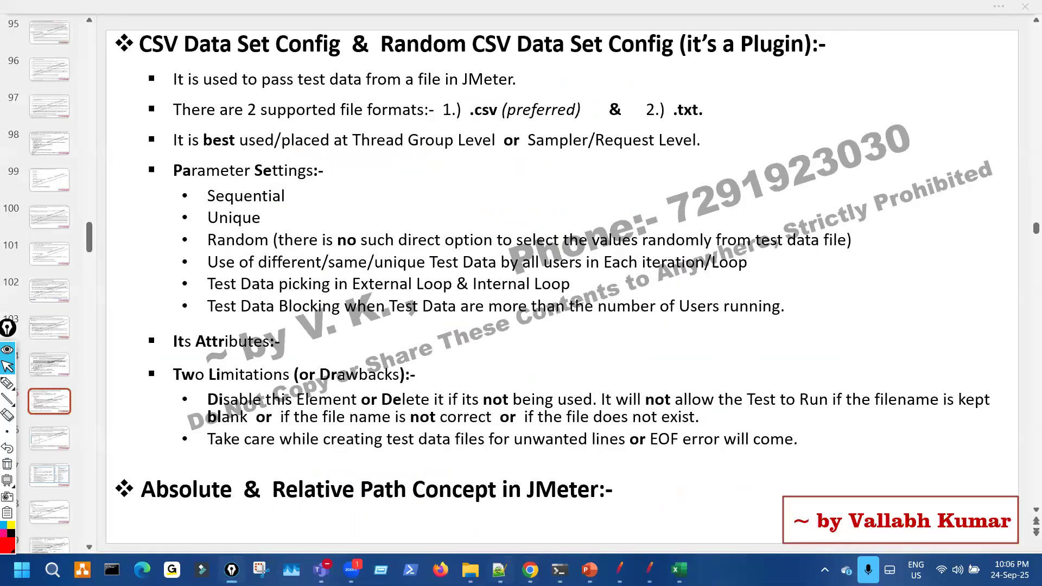
mouse_move(470, 569)
left_click(485, 521)
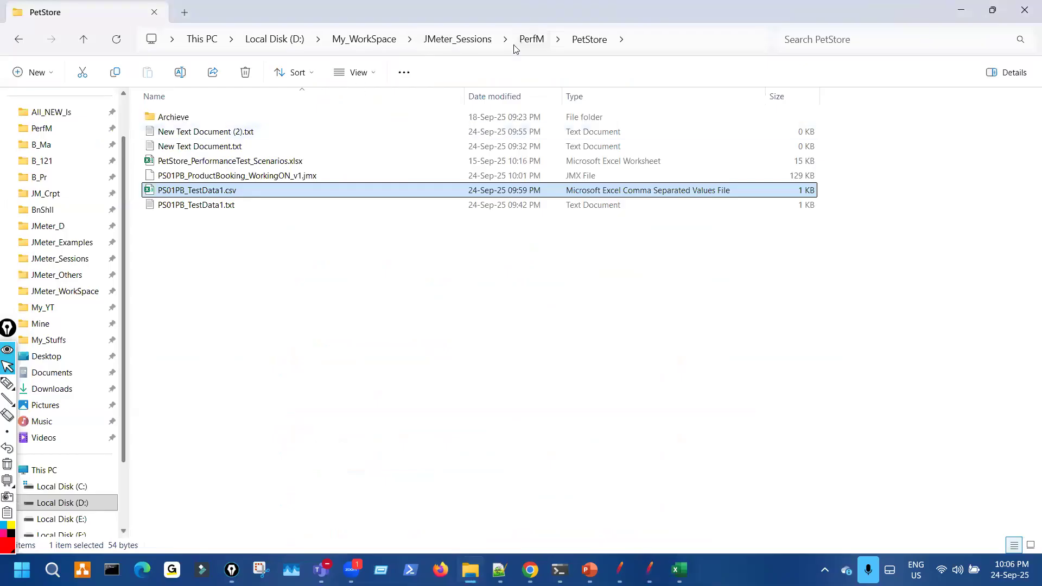
key("alt+Up")
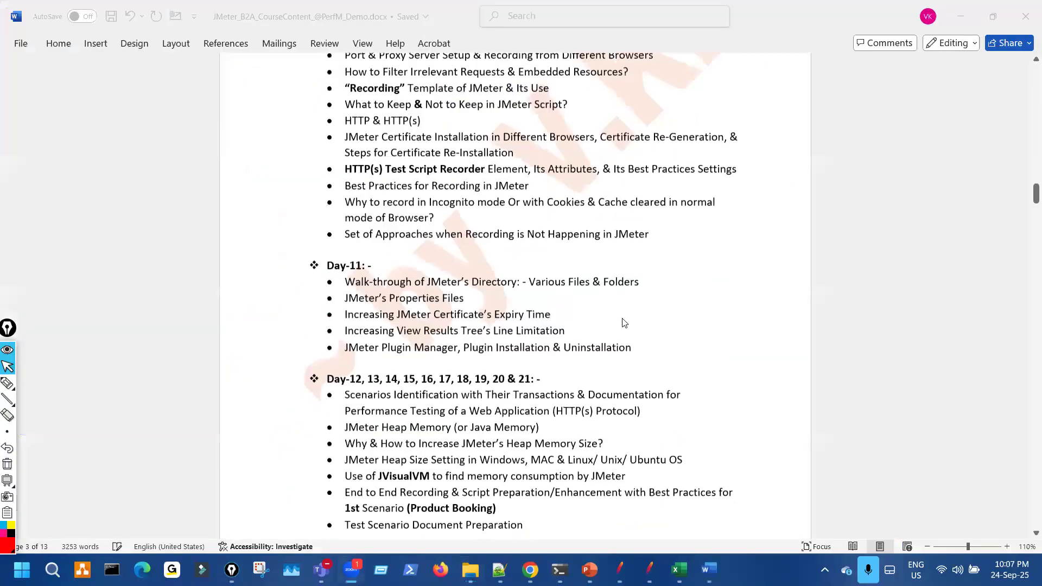
scroll(607, 382, "down", 3)
scroll(607, 381, "down", 1)
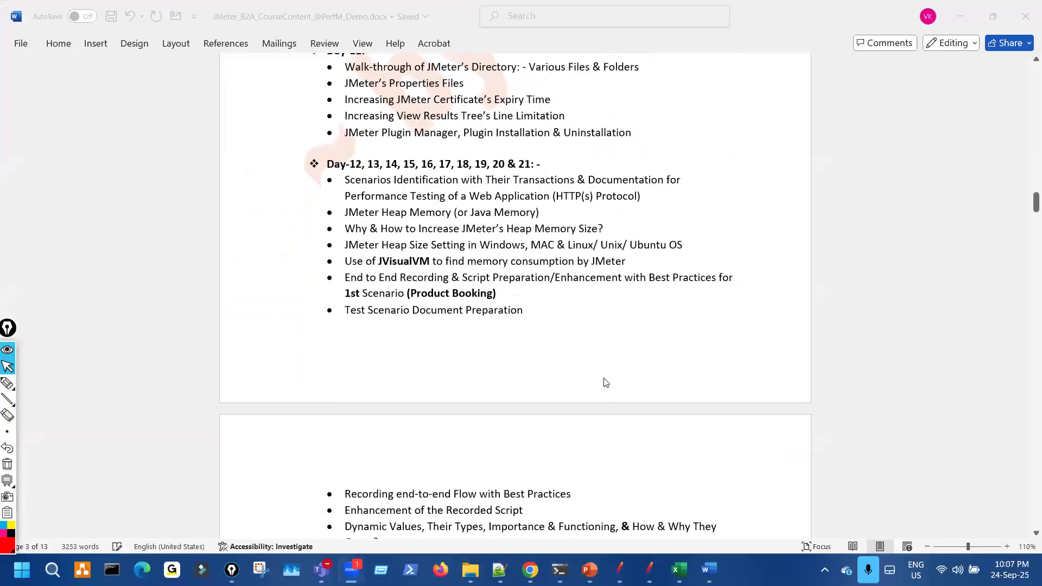
- Zoom the outline to 120% and scroll down to the correlation and Debug Sampler topics
left_click(1009, 545)
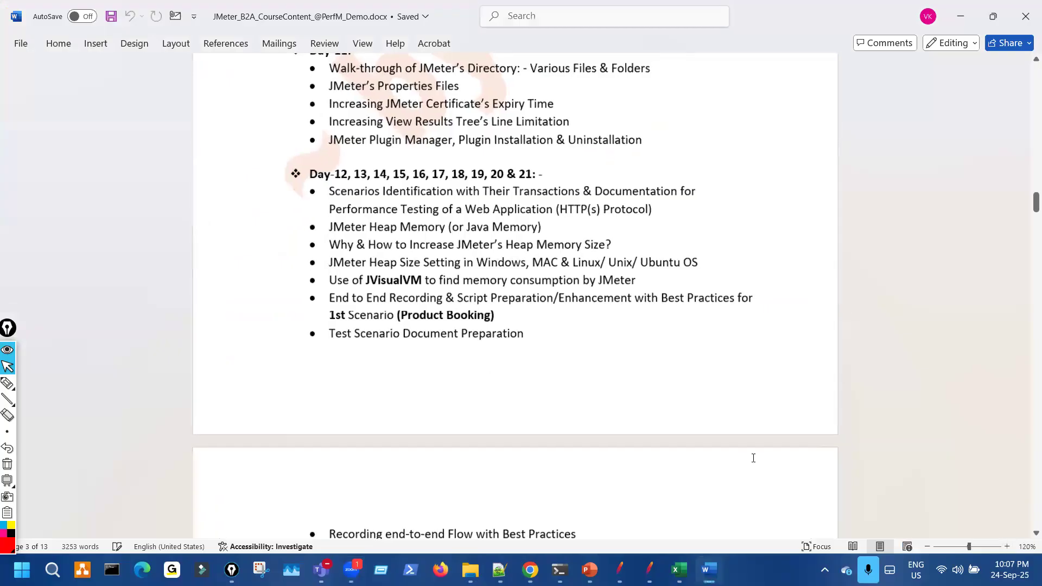
scroll(731, 460, "down", 10)
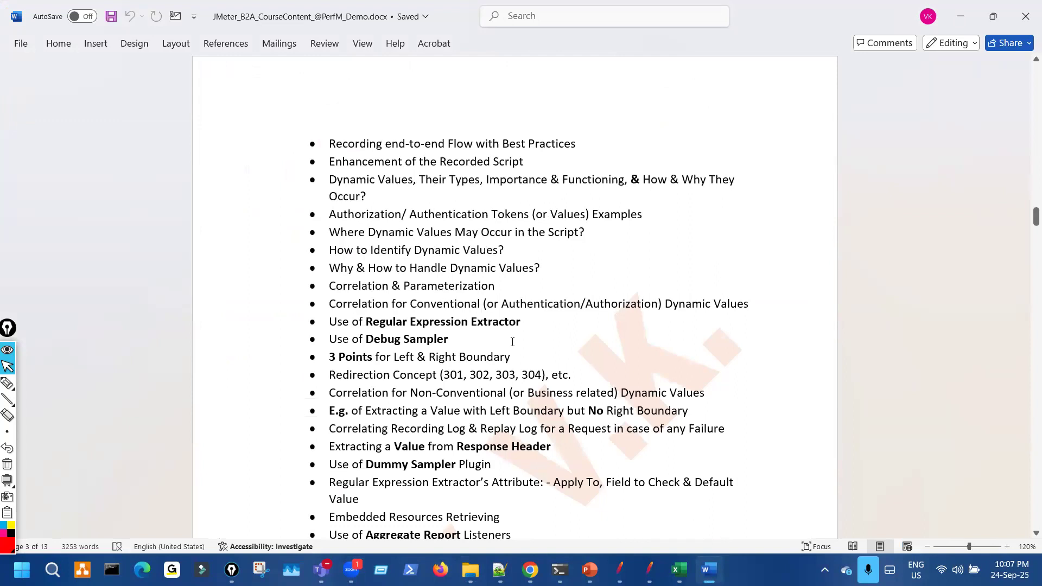
scroll(512, 341, "down", 1)
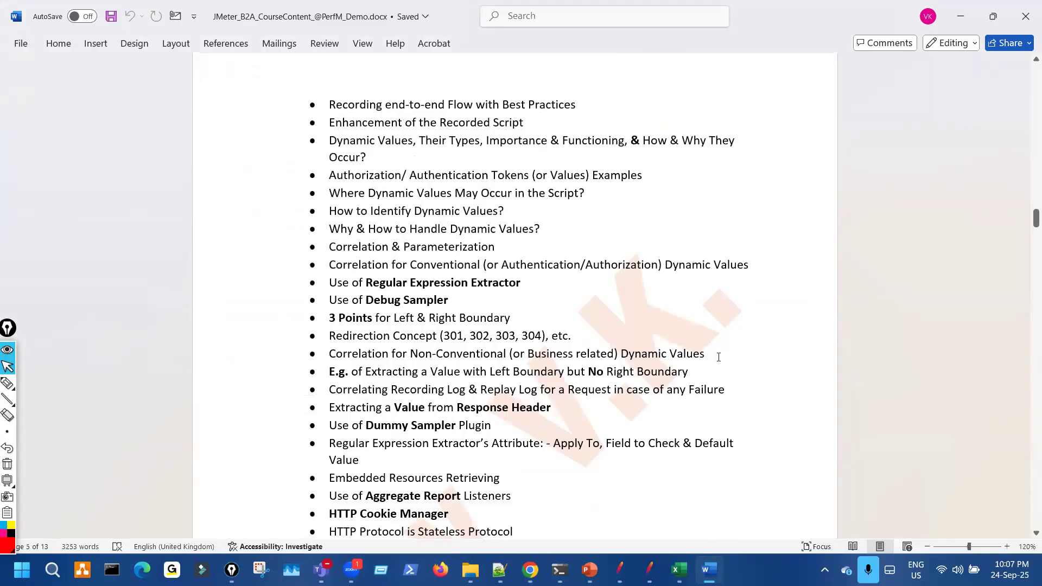
- Append ', E.g.- Order ID' to the Non-Conventional Dynamic Values bullet
type(", E.g.")
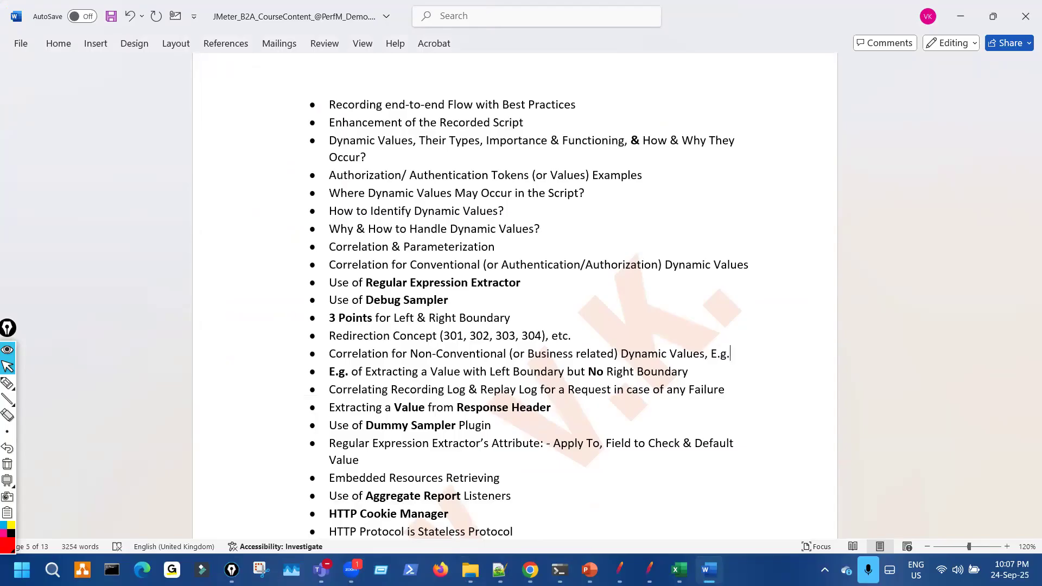
type("- Order")
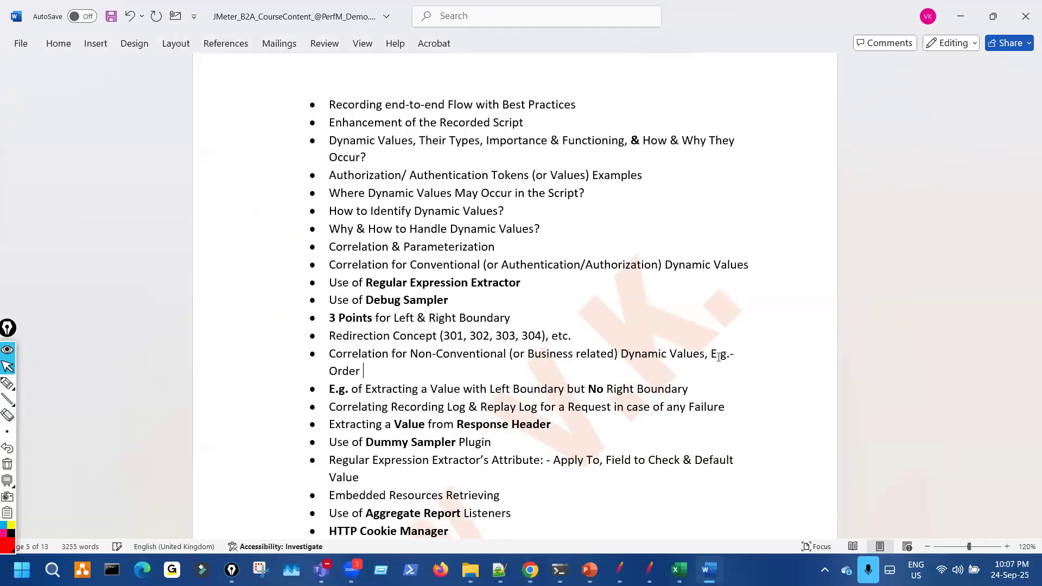
type(" Id")
key("BackSpace")
type("D")
scroll(502, 383, "down", 2)
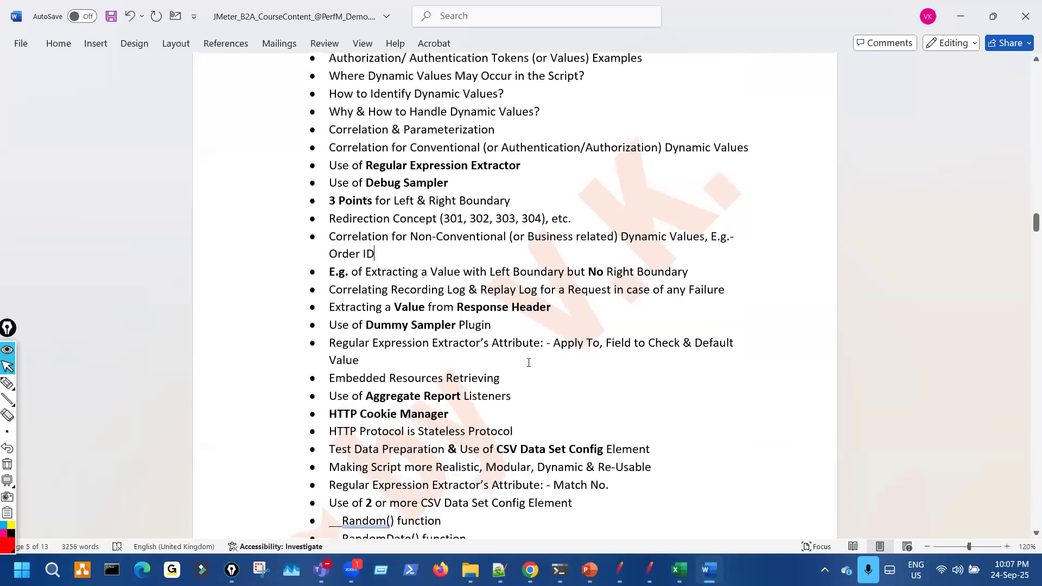
scroll(529, 362, "down", 3)
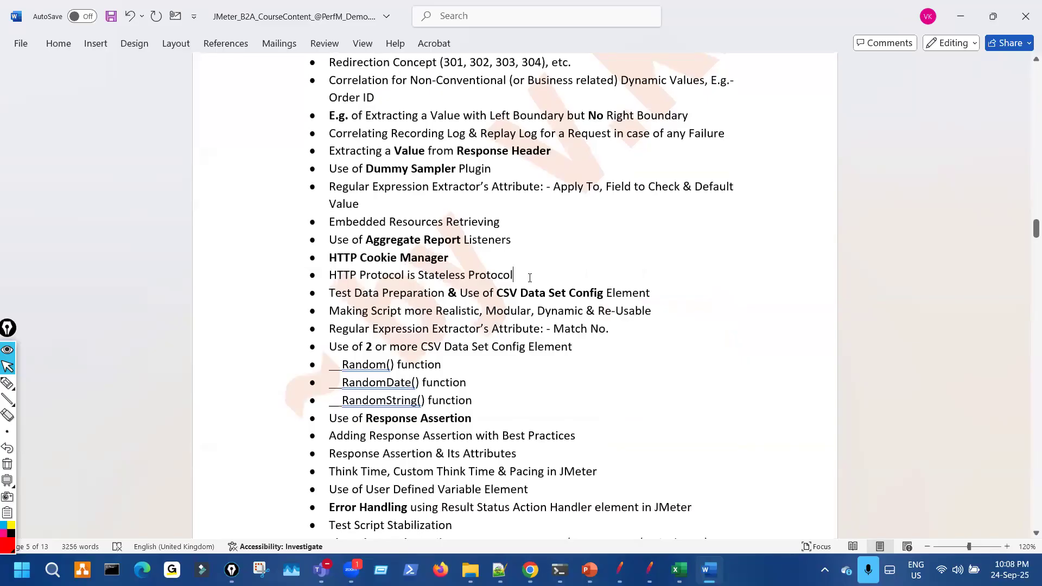
key("Return")
- Type a 'Running for multiple Users' bullet below HTTP Protocol is Stateless Protocol
type("Running for multipke")
key("BackSpace")
key("BackSpace")
type("le Users")
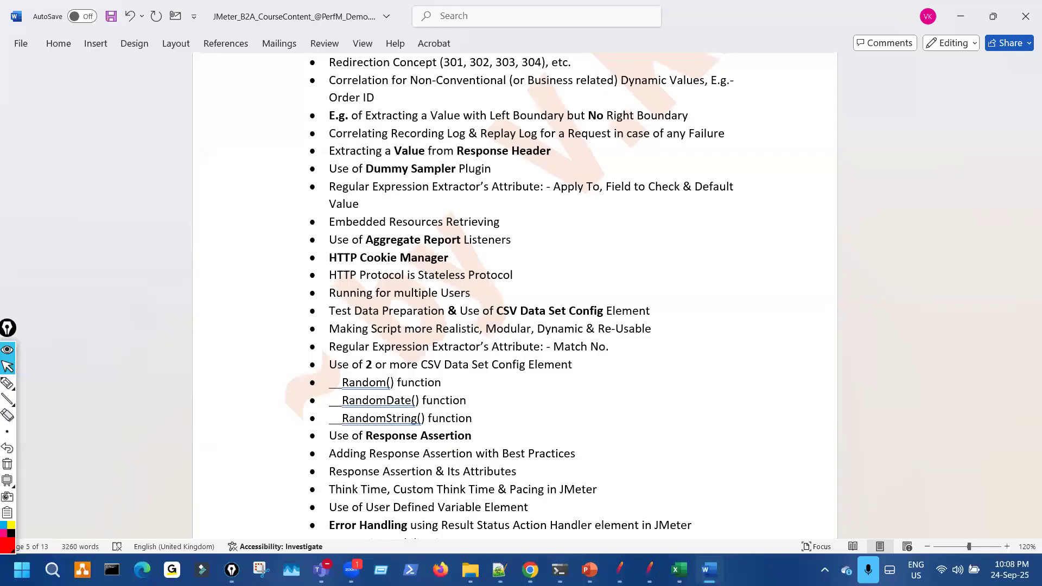
scroll(540, 400, "down", 3)
scroll(540, 400, "down", 12)
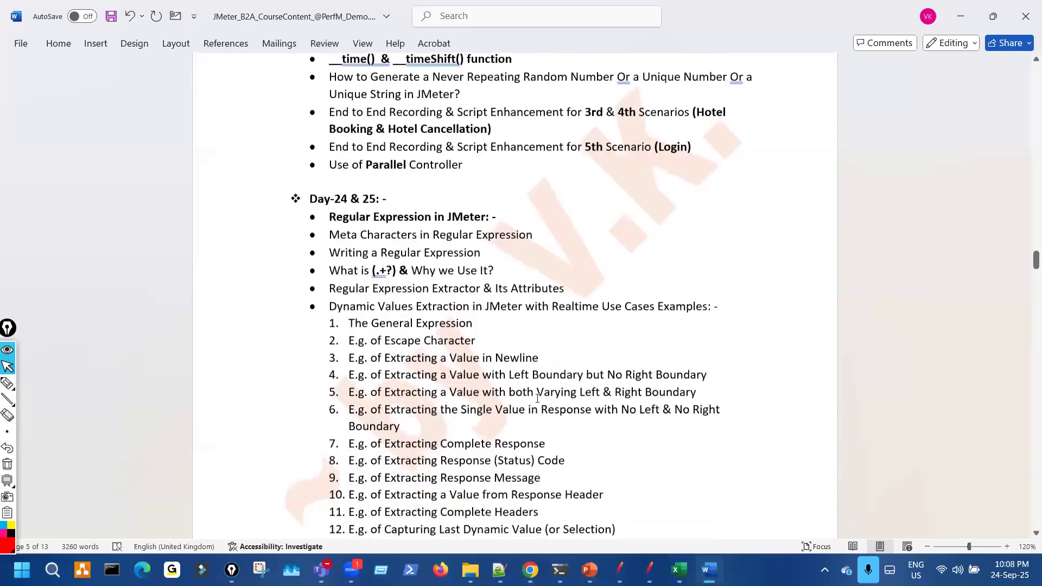
scroll(537, 398, "up", 1)
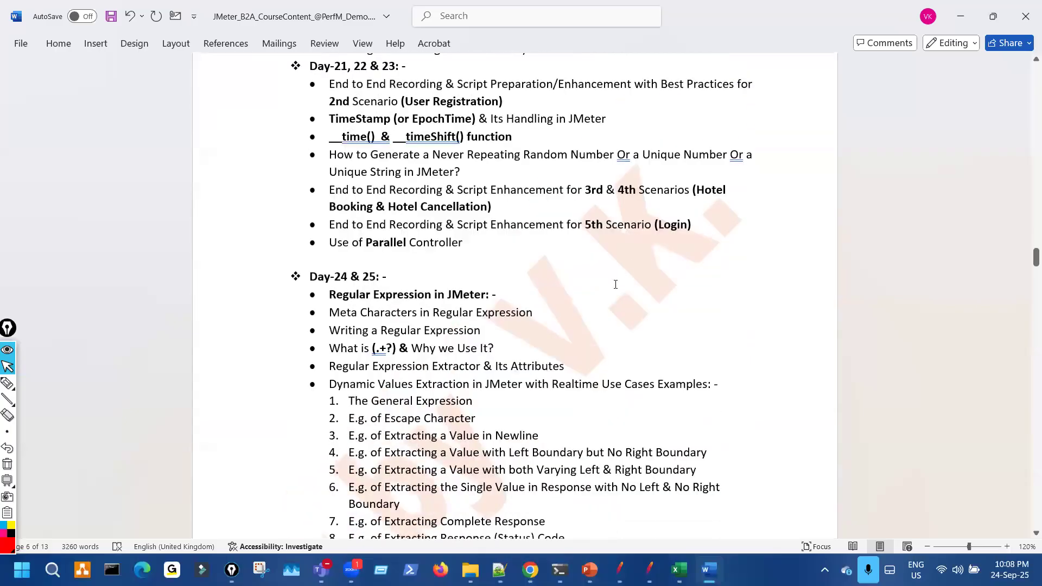
key("ctrl+f")
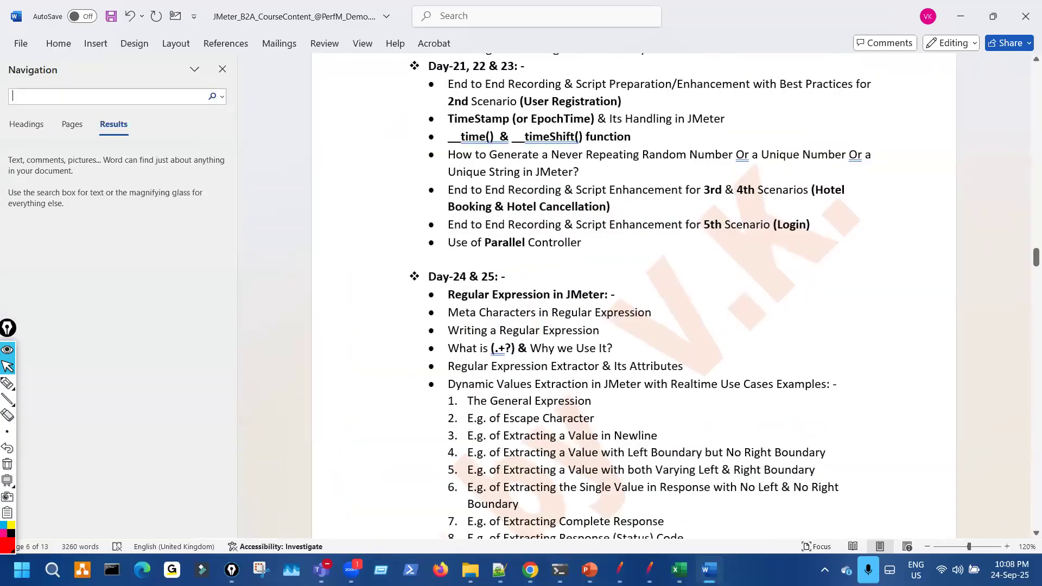
- Search 'abso' and remove the CSV Data Set Config and Absolute path bullets from Day-24 & 25
type("abso")
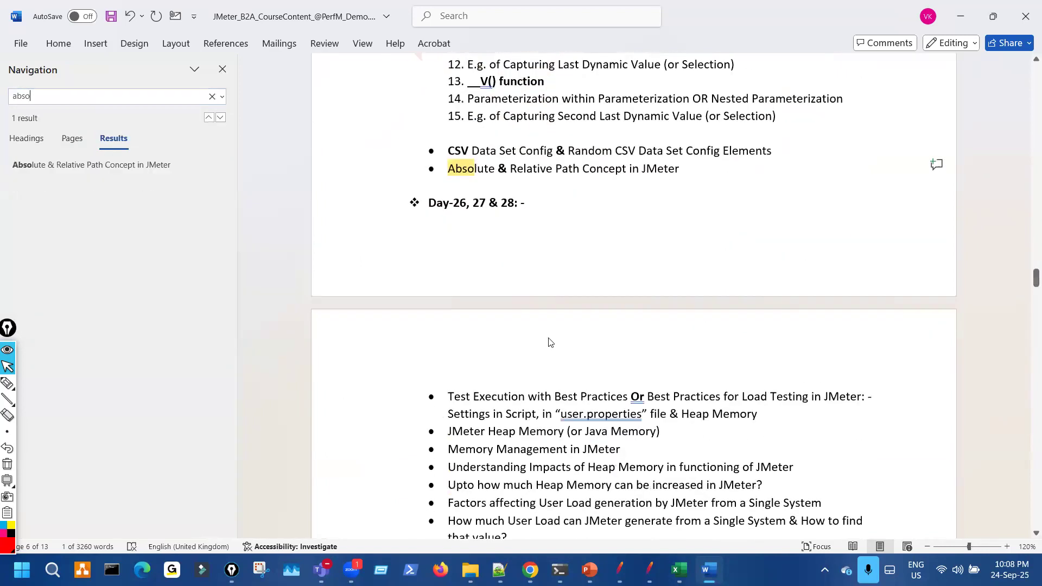
left_click(607, 188)
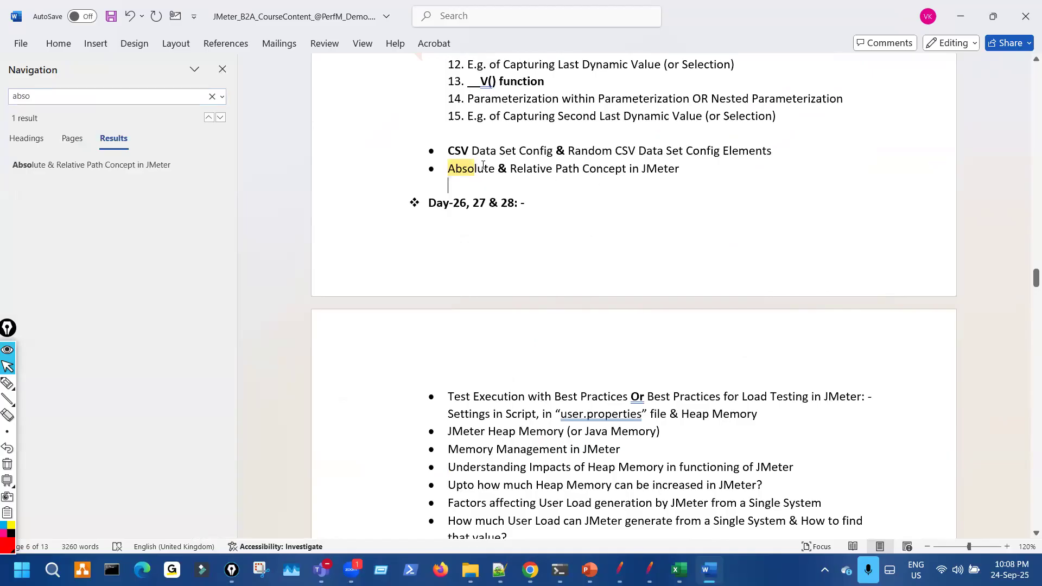
left_click_drag(451, 151, 682, 174)
key("ctrl+c")
key("Delete")
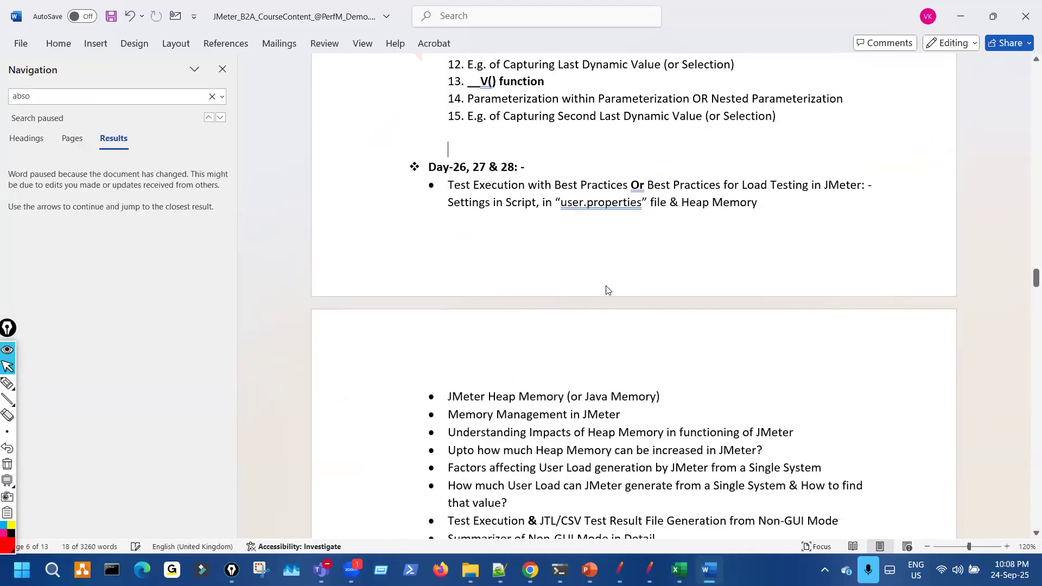
key("BackSpace")
key("BackSpace")
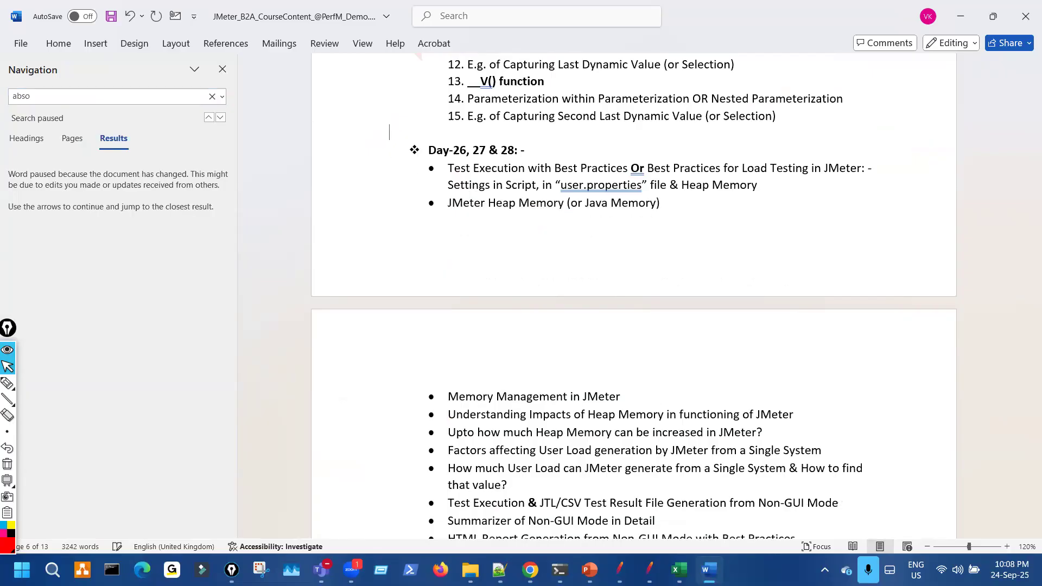
- Paste the two bullets after Test Data Preparation and delete the leftover empty line
scroll(647, 308, "up", 4)
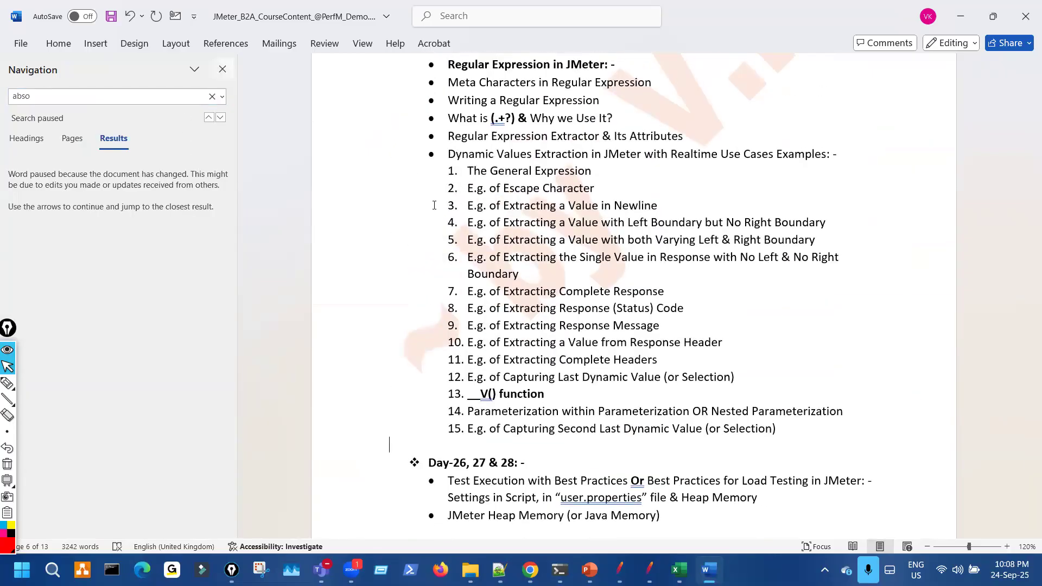
left_click(222, 69)
scroll(443, 222, "up", 10)
scroll(443, 221, "up", 10)
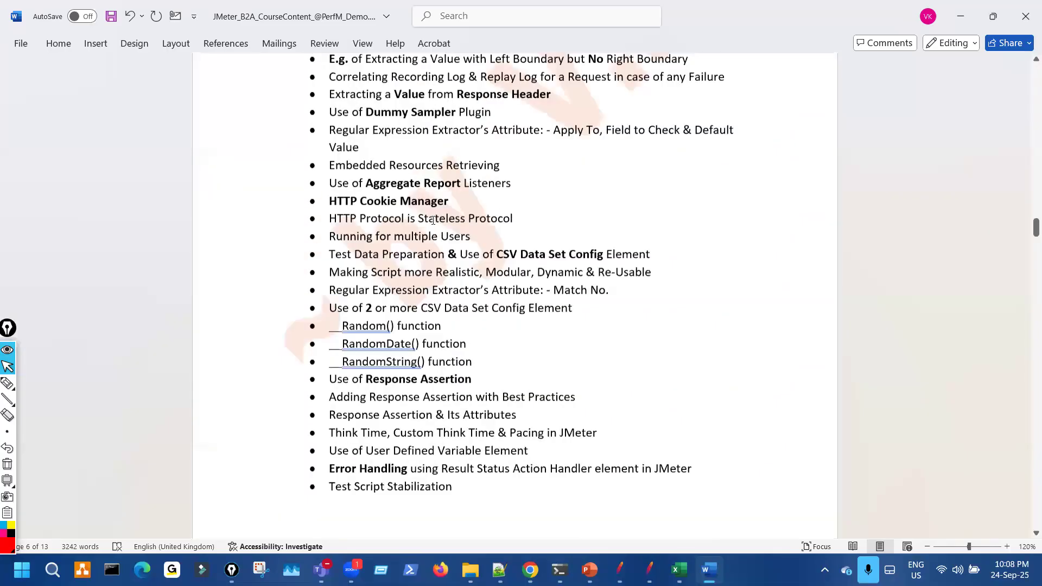
scroll(434, 219, "down", 5)
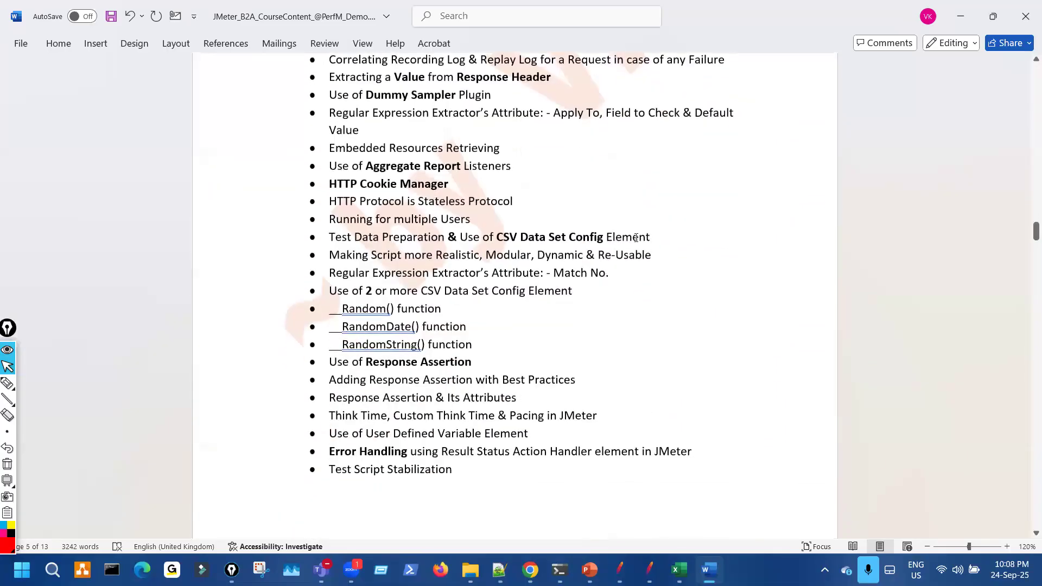
left_click(699, 246)
key("Return")
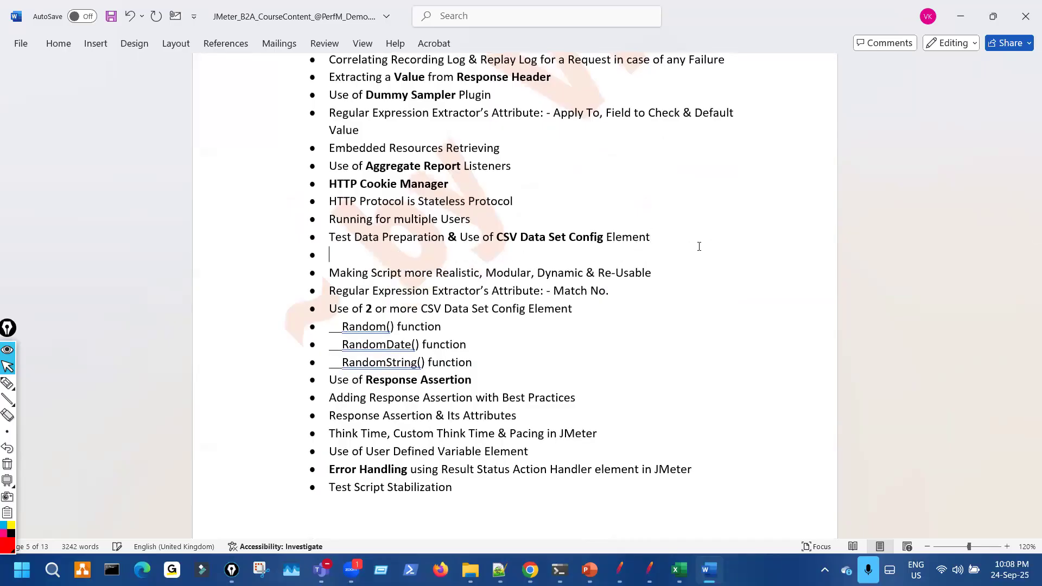
key("ctrl+v")
key("BackSpace")
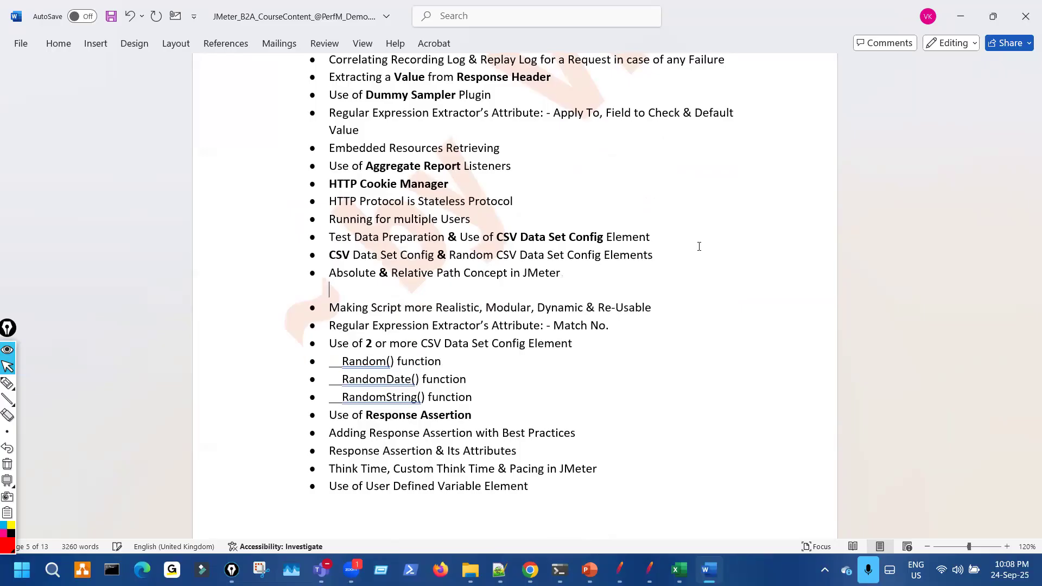
key("BackSpace")
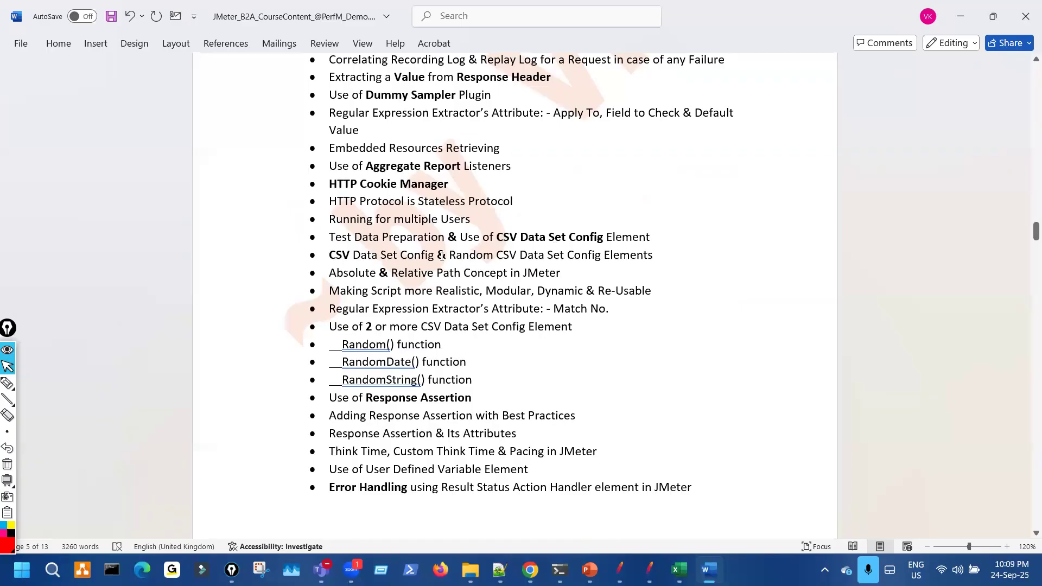
left_click_drag(442, 256, 601, 256)
key("ctrl+c")
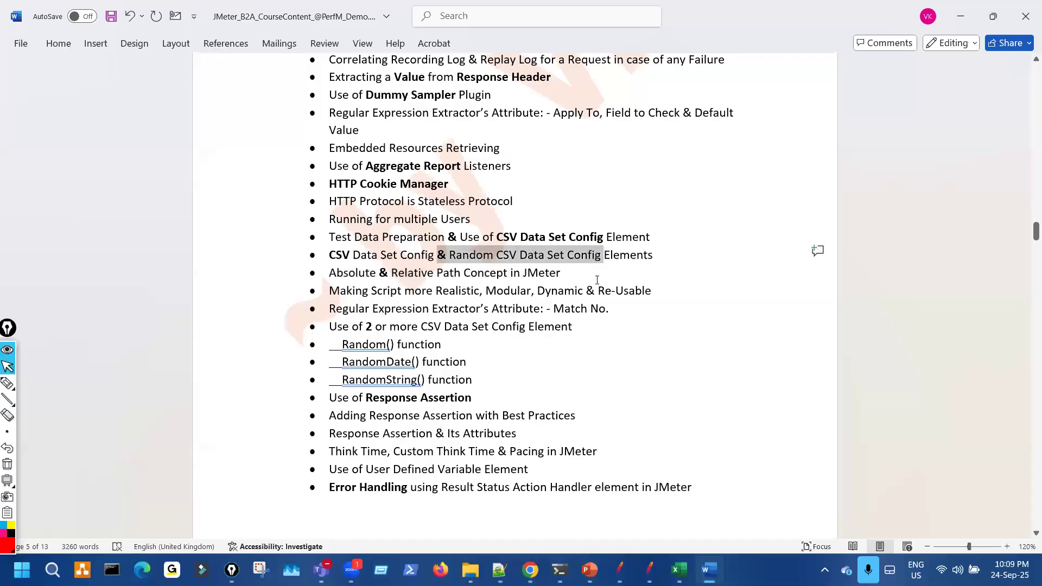
- Paste '& Random CSV Data Set Configs' into the upper bullet, delete the duplicate line, and save
key("Up")
key("ctrl+v")
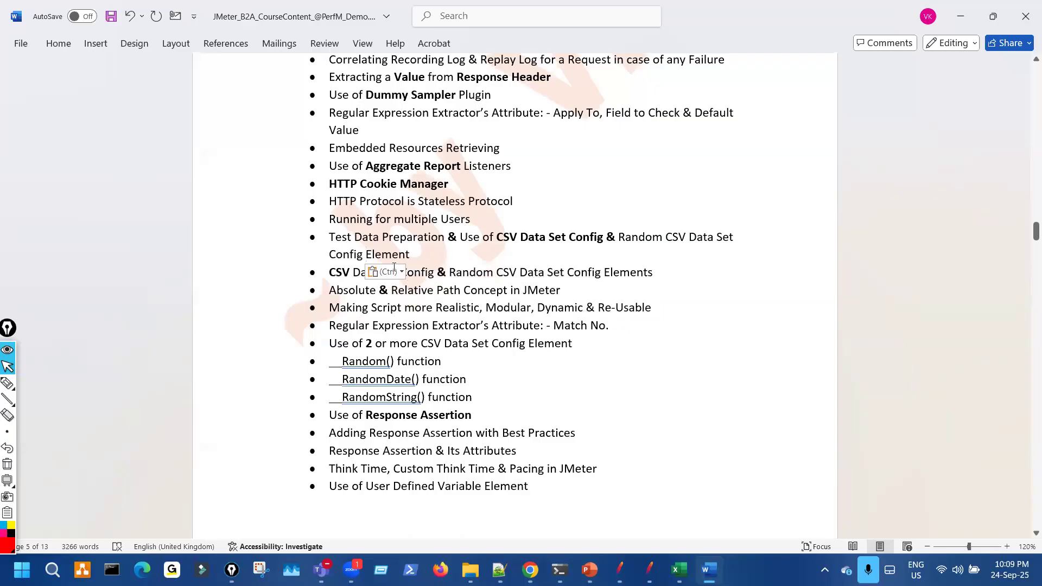
type("s")
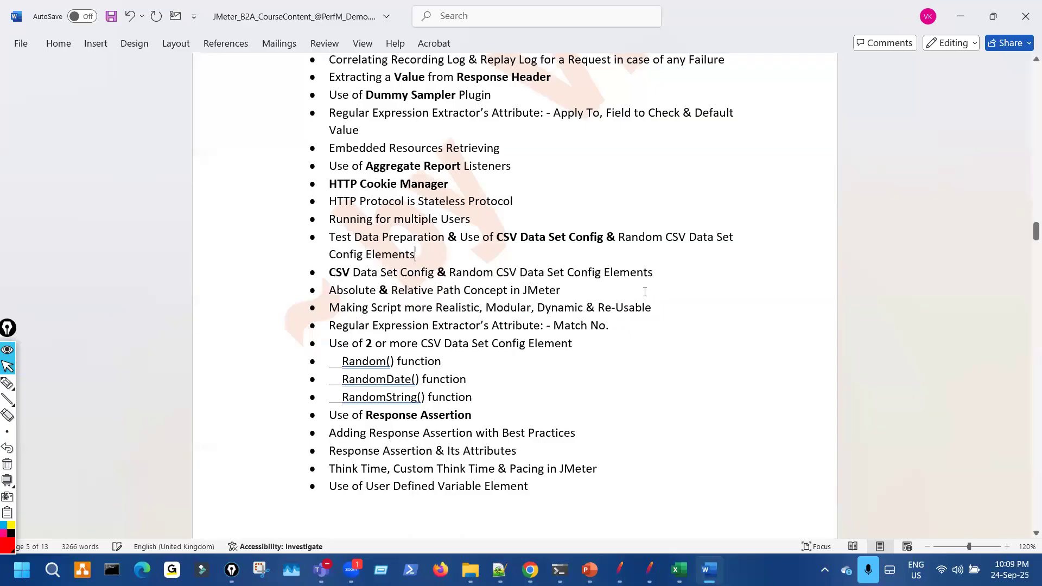
left_click_drag(668, 277, 675, 272)
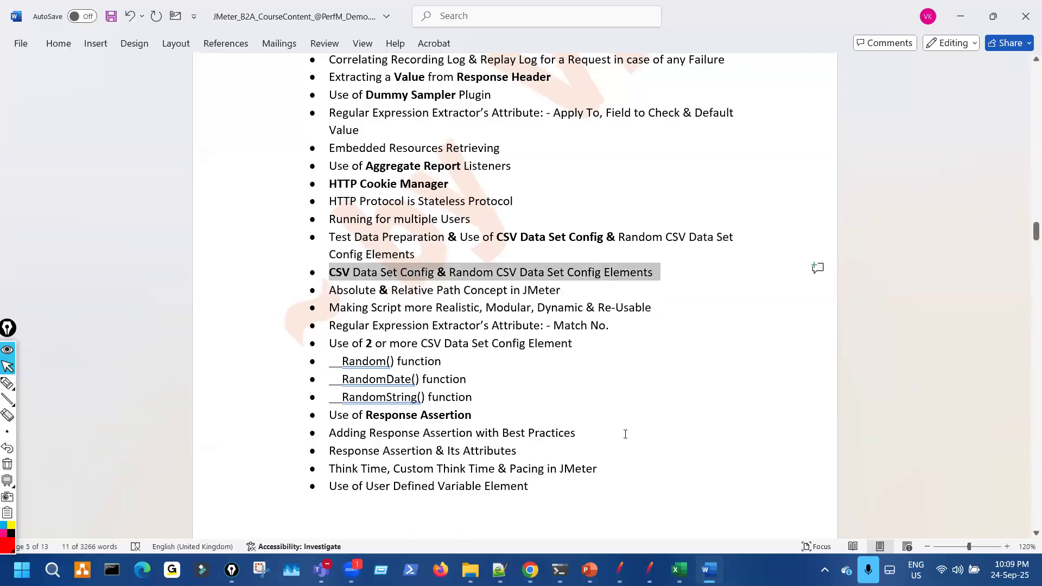
key("Delete")
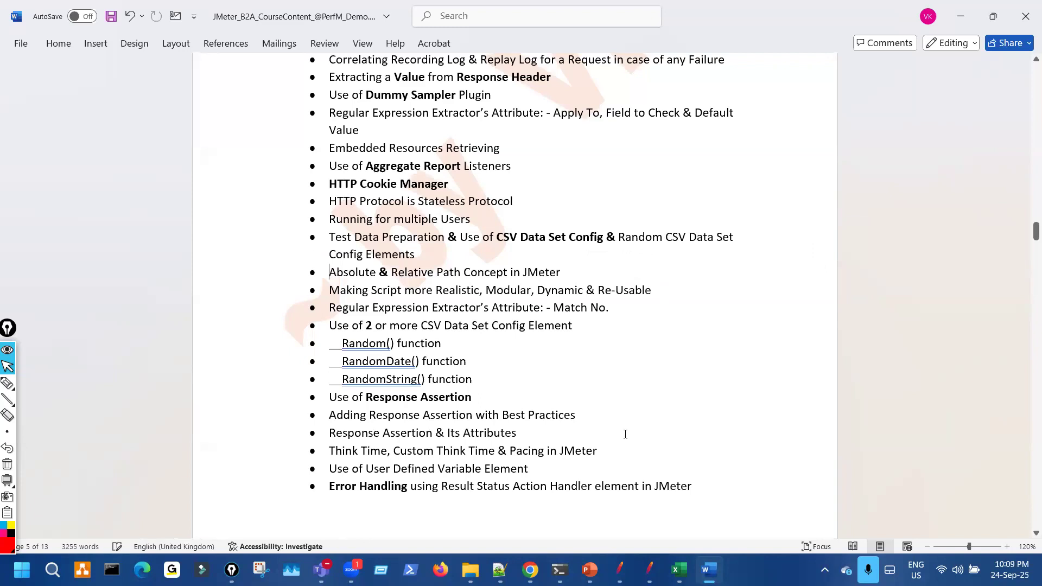
key("ctrl+z")
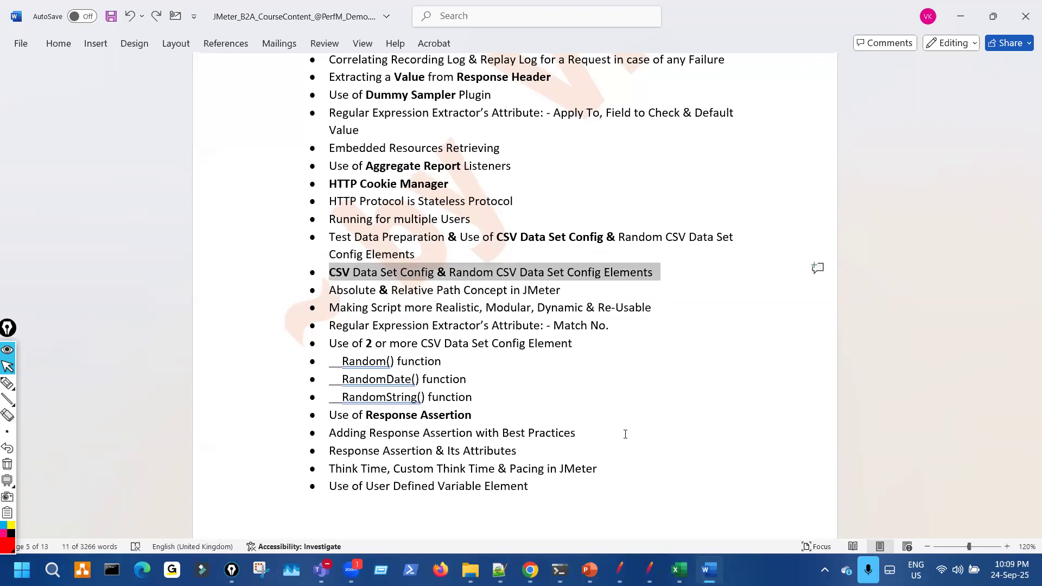
key("Delete")
left_click(607, 240)
key("Right")
key("Right")
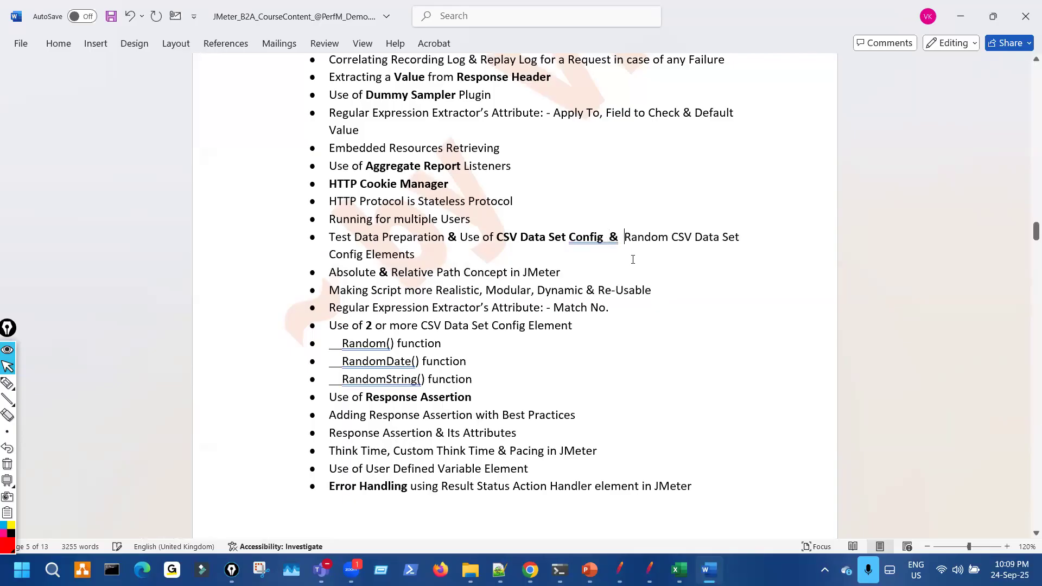
key("ctrl+s")
key("Down")
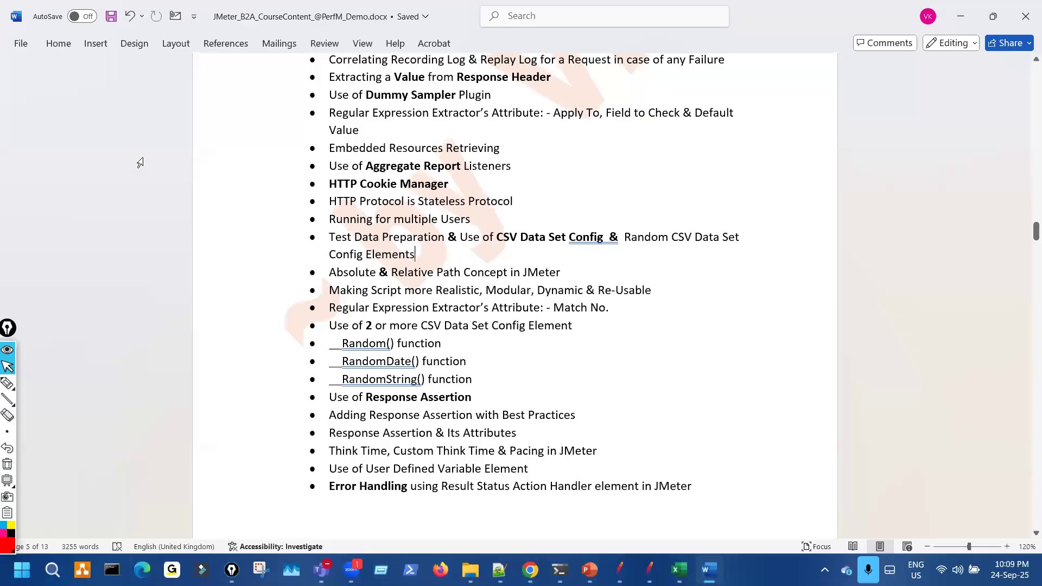
- Reword the bullet to 'Running/Executing Test for Multiple Different Users' and save the outline
left_click(370, 219)
type("/")
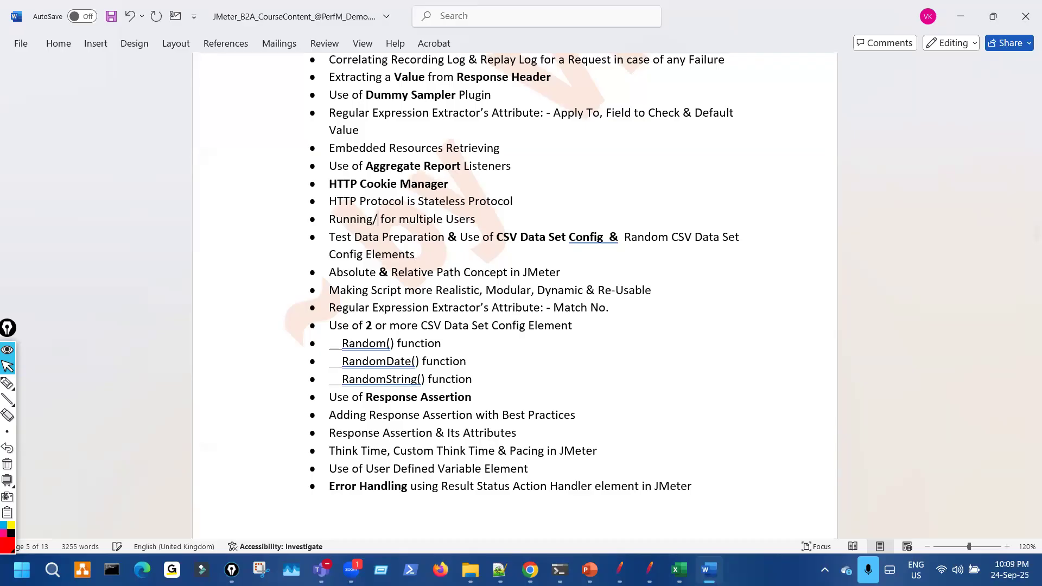
type("Executing")
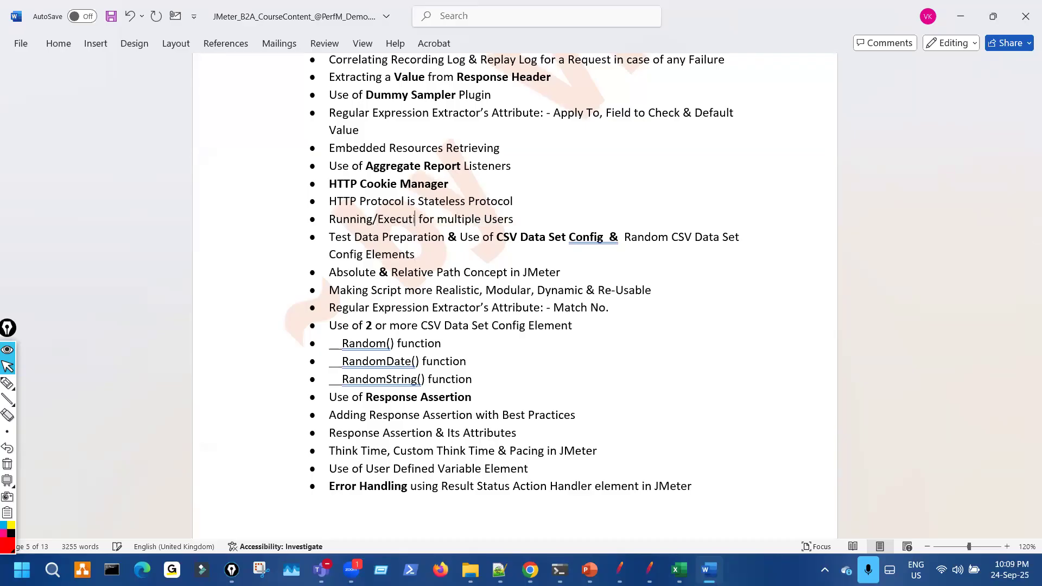
type(" Test")
key("Right")
key("Right")
key("Delete")
type("M")
key("Down")
key("Down")
key("Down")
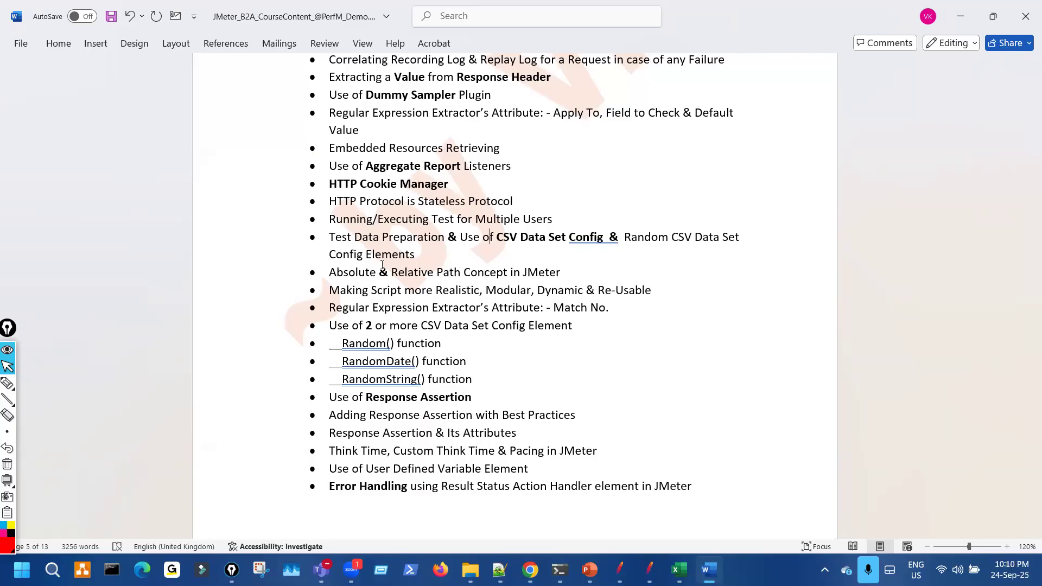
key("Up")
key("Up")
left_click(522, 219)
type("Different")
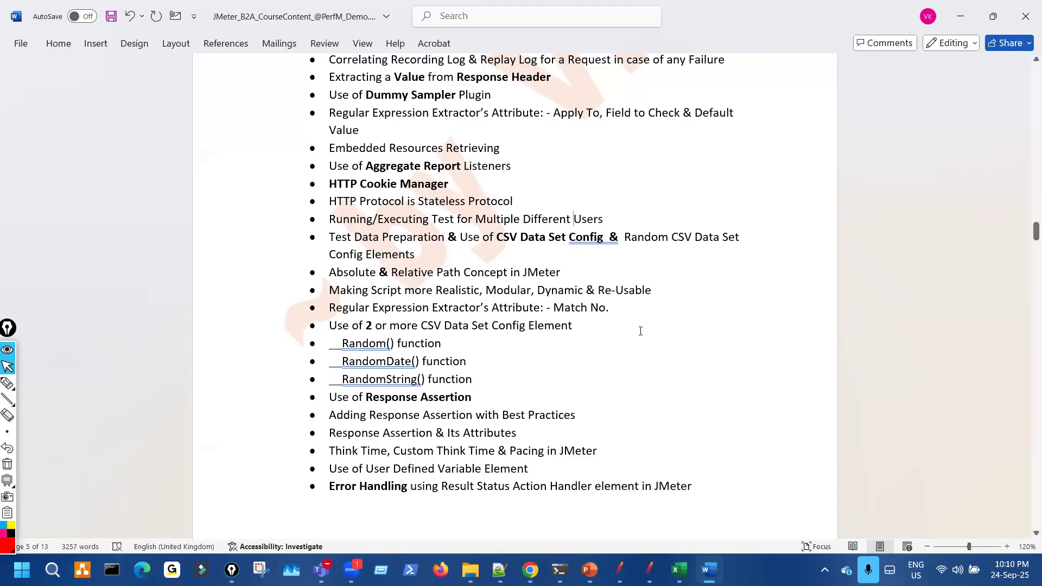
key("ctrl+s")
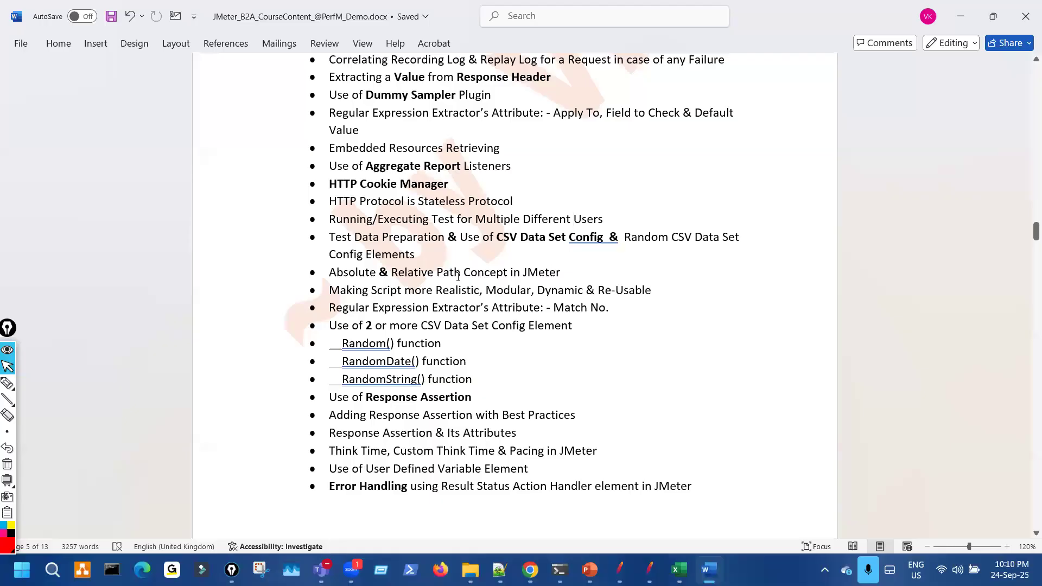
- Select 'Path Concept' in the path bullet and compare it with the PowerPoint slide heading
left_click_drag(458, 276, 511, 274)
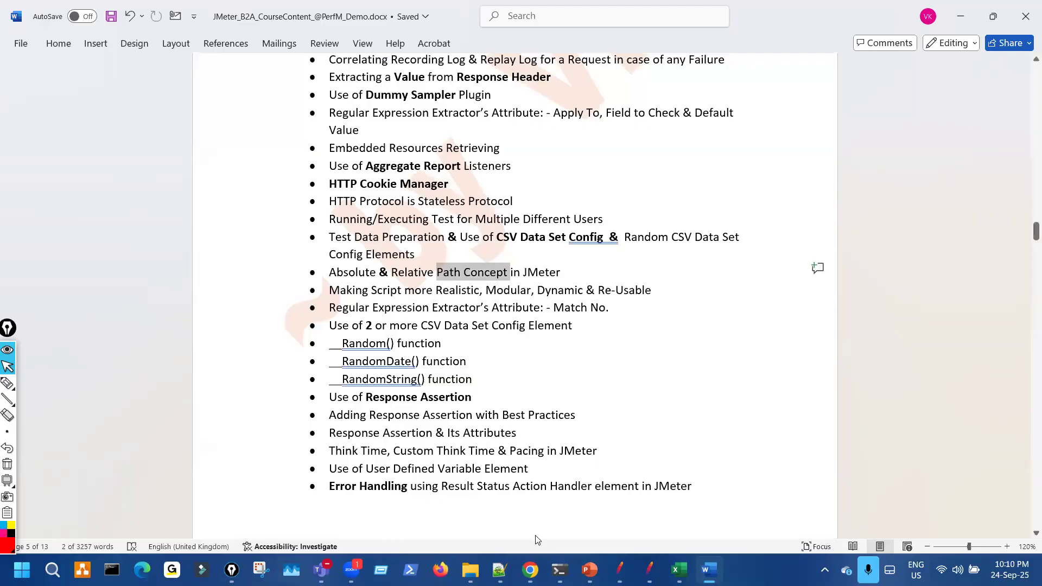
key("alt+Tab")
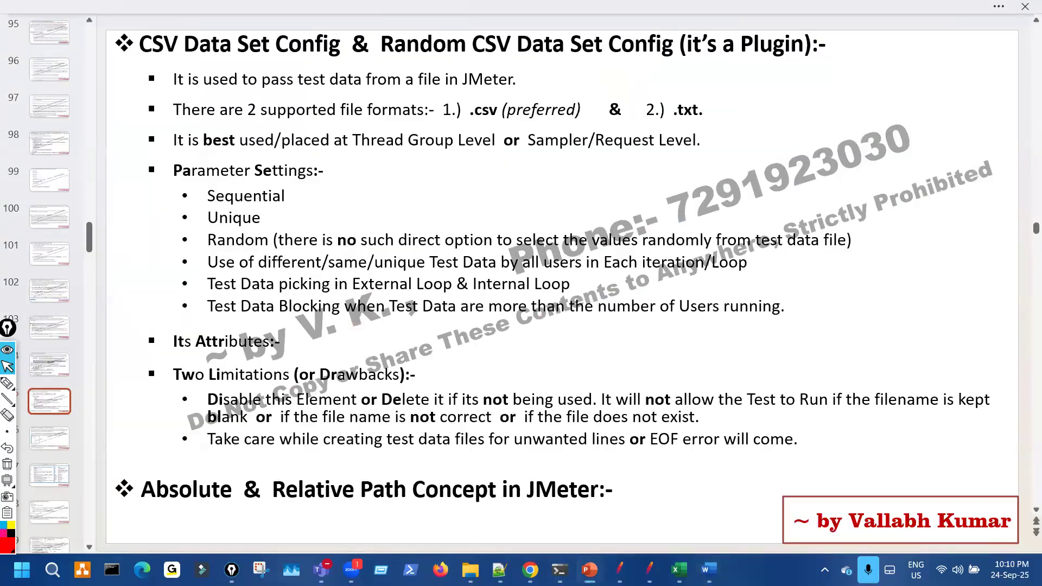
mouse_move(589, 569)
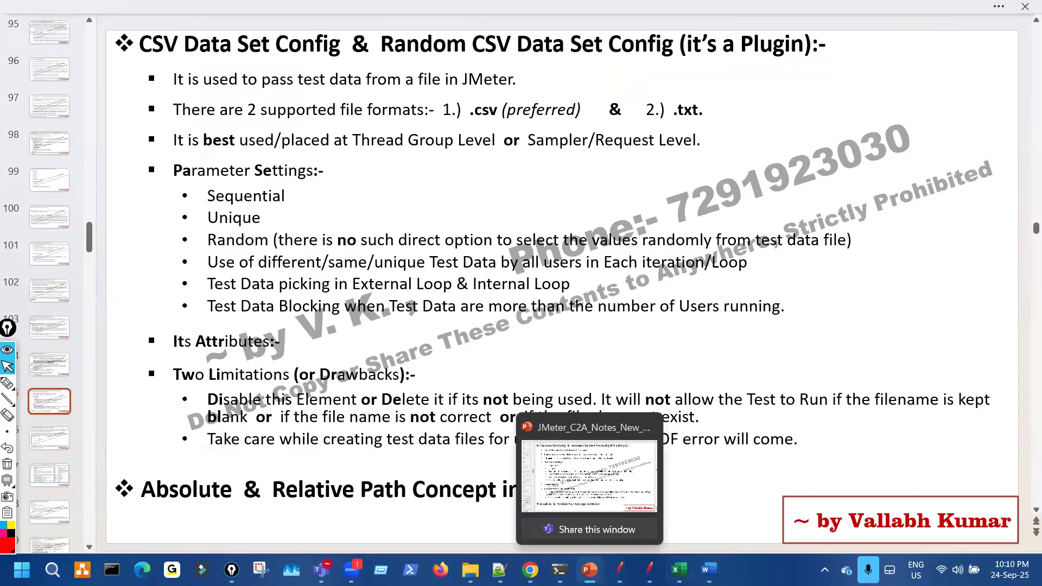
key("alt+Tab")
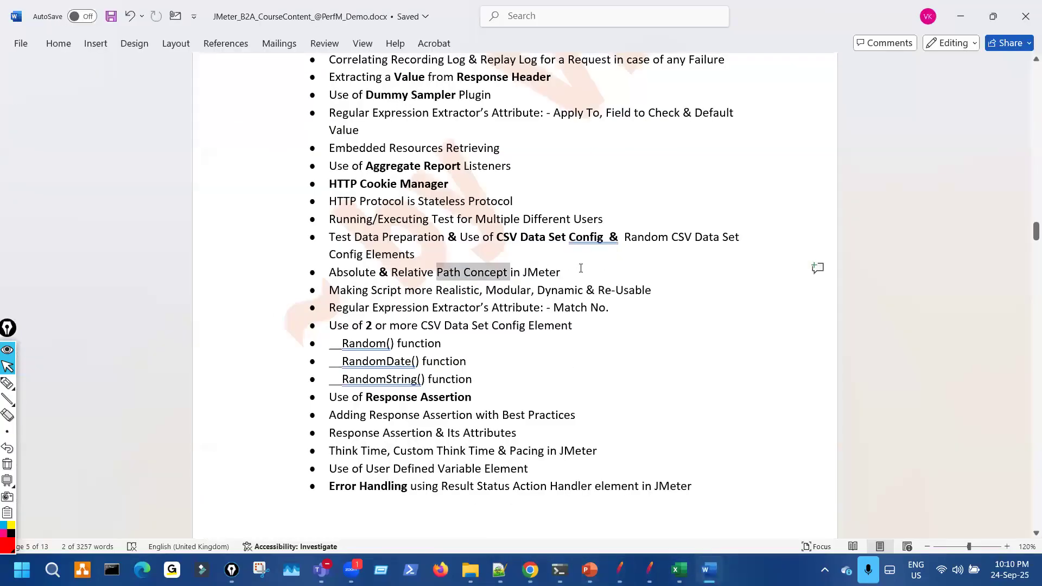
- Append '(or in Programming/IT world)' to the end of the path bullet and save
left_click(581, 270)
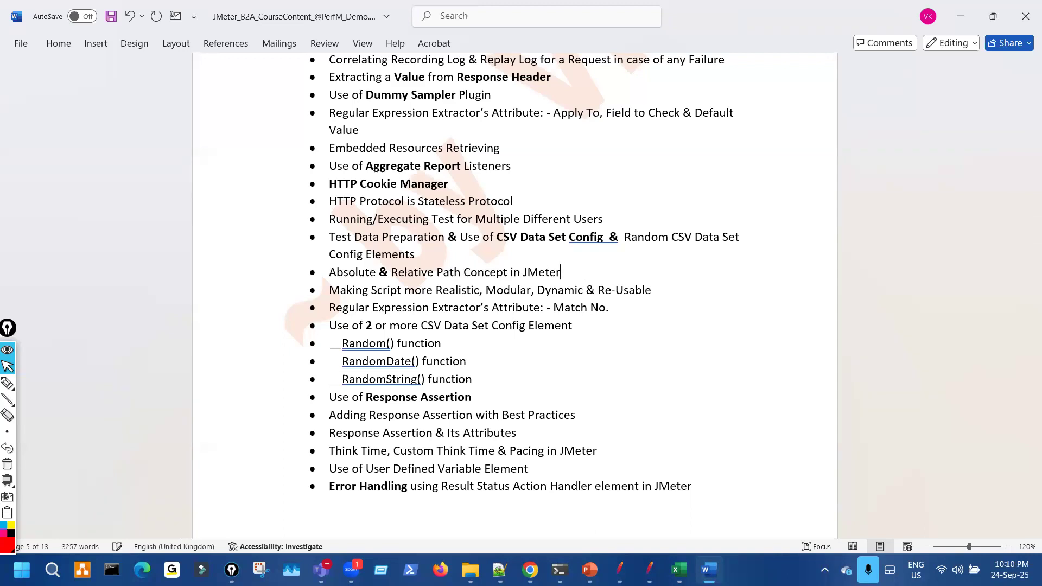
type("(or in Programming")
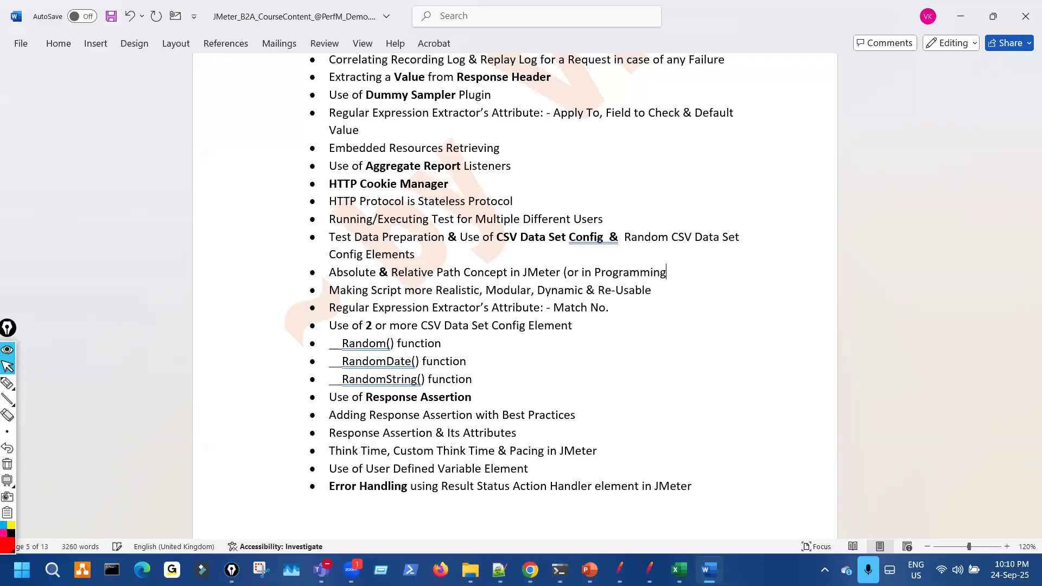
type("/IT world)")
key("ctrl+s")
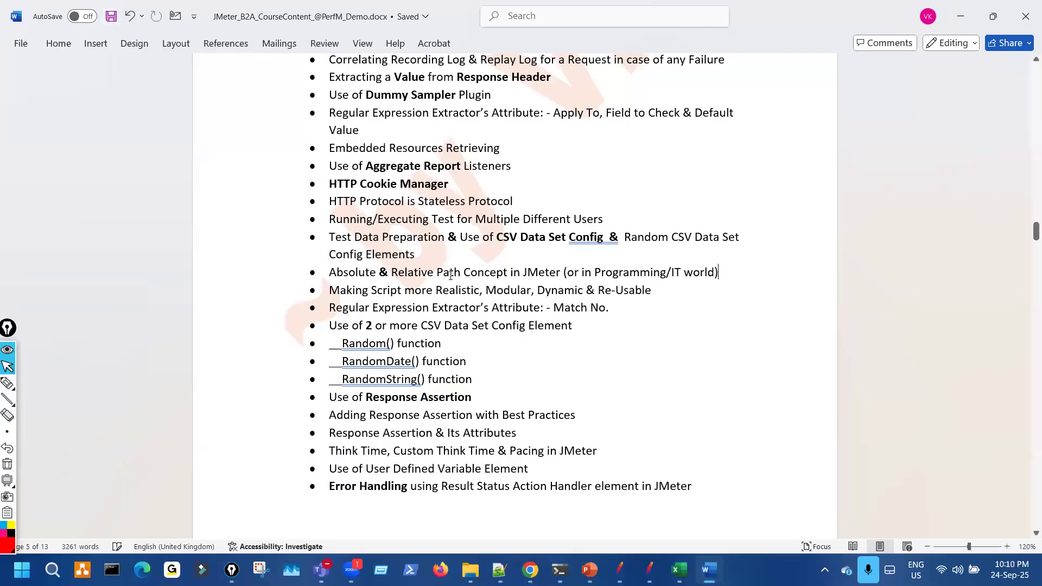
- Insert '(File)' before 'Path' in the path bullet and save the outline
type("File")
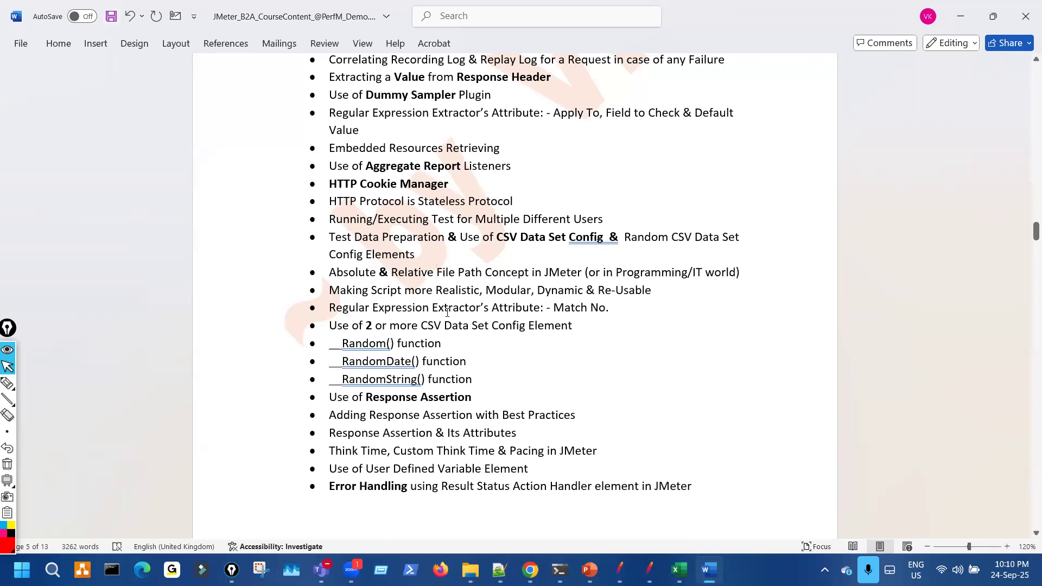
type("(")
key("Right")
key("Right")
key("Right")
key("Right")
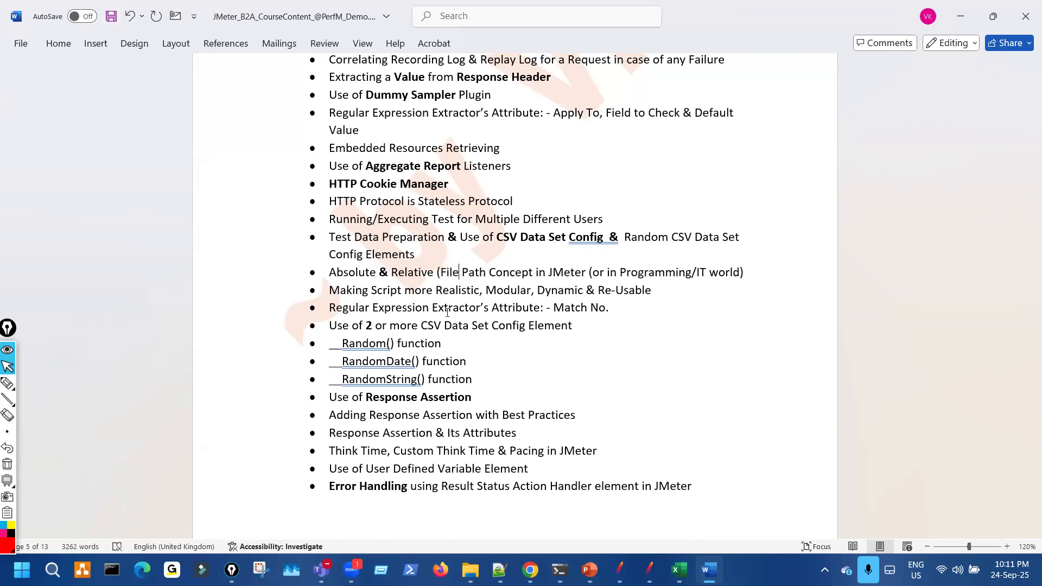
type(")")
key("ctrl+s")
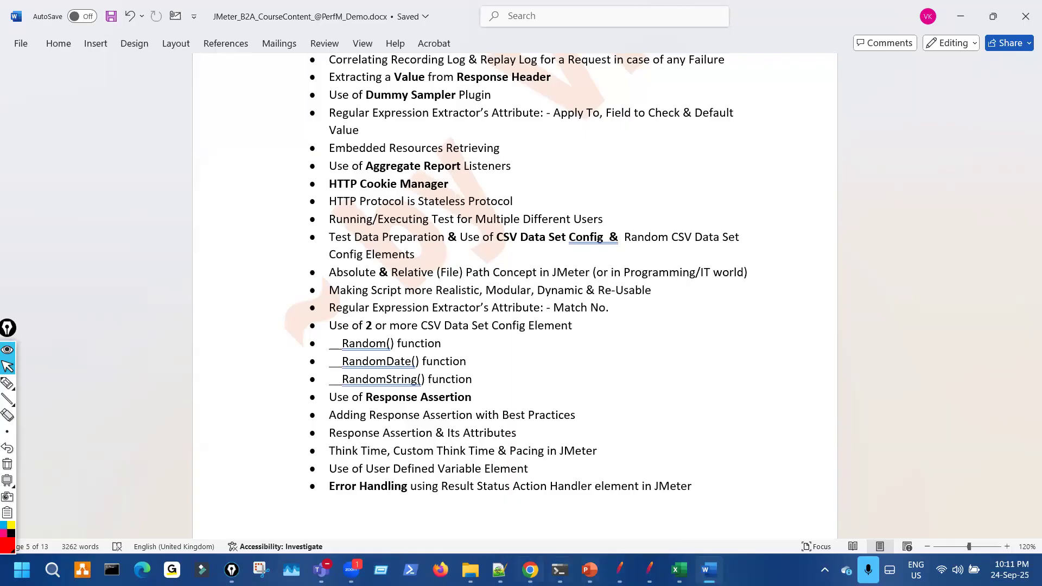
- Insert '(File)' before 'Path' in the PowerPoint slide heading to match the outline
left_click(589, 570)
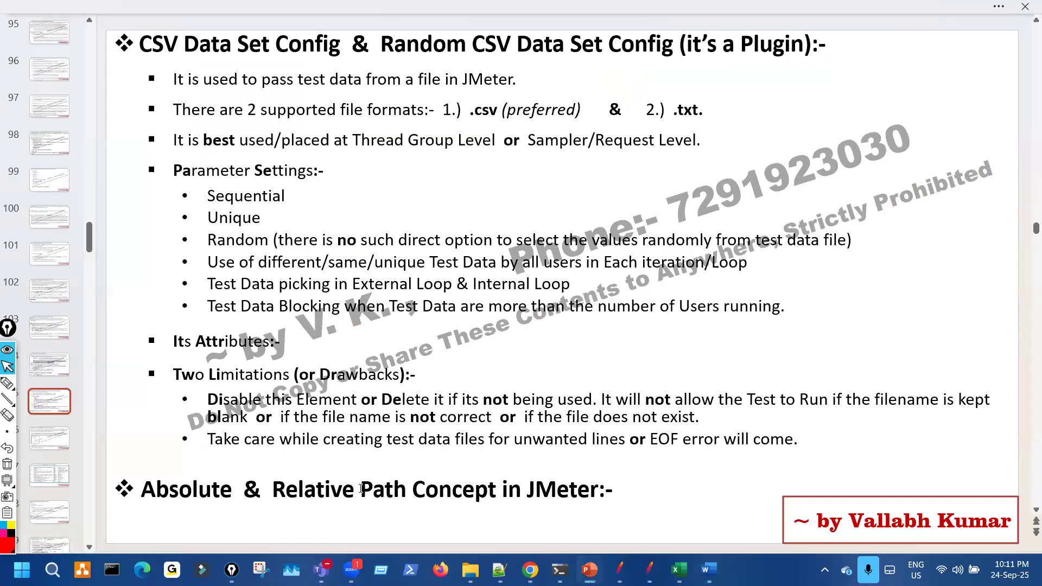
left_click(365, 499)
type("(File)")
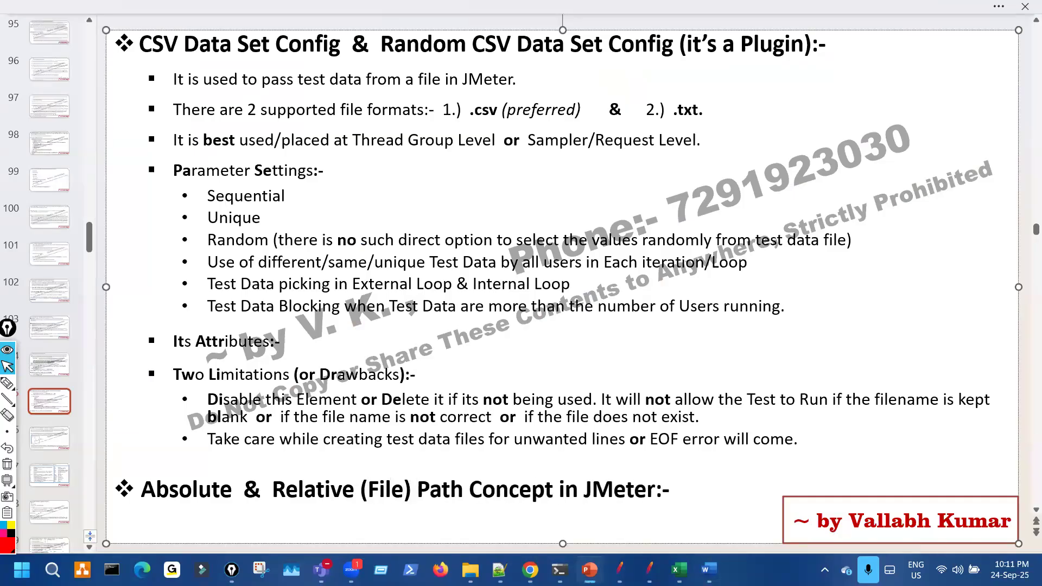
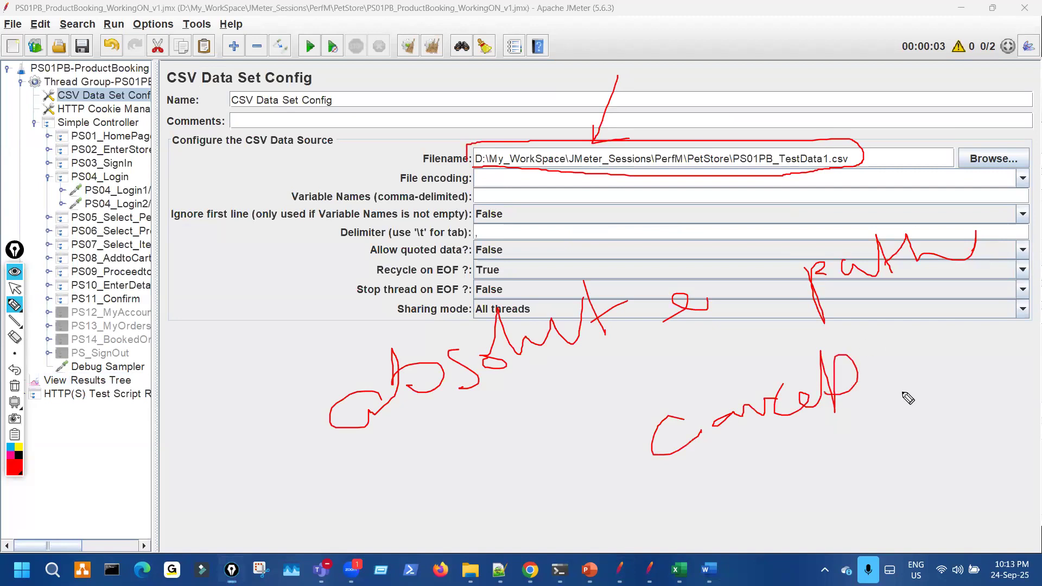
- Annotate the absolute Filename path, noting that the drive D: acts like a folder
left_click_drag(542, 167, 802, 172)
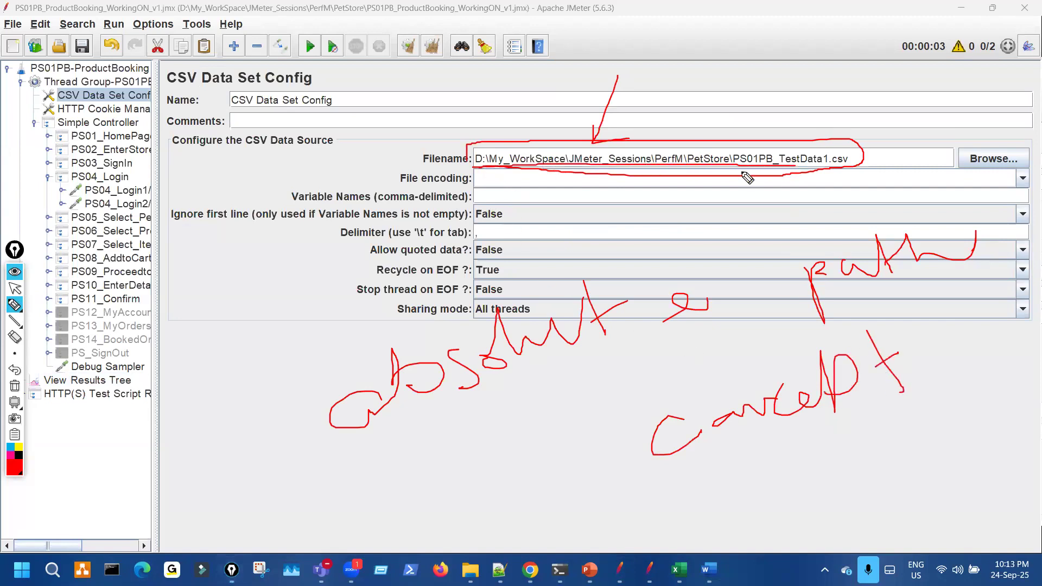
key("ctrl+shift+7")
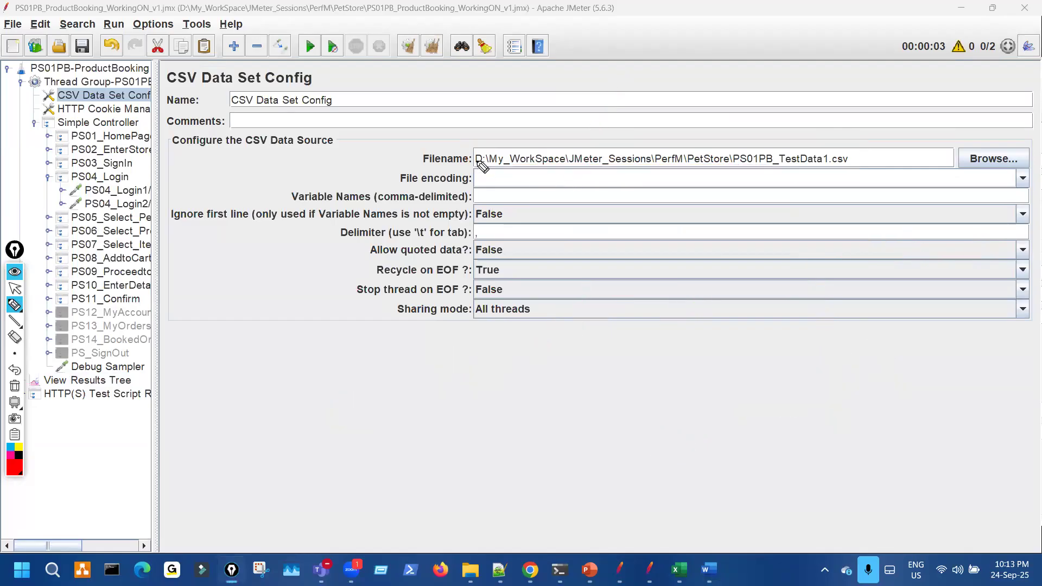
mouse_move(478, 152)
left_mouse_down()
mouse_move(490, 175)
mouse_move(487, 155)
mouse_move(533, 166)
left_mouse_up()
left_click_drag(390, 460, 453, 428)
mouse_move(456, 388)
left_mouse_down()
mouse_move(455, 401)
mouse_move(511, 427)
left_mouse_up()
left_click_drag(586, 406, 598, 404)
mouse_move(590, 426)
left_mouse_down()
mouse_move(629, 407)
mouse_move(735, 450)
mouse_move(712, 382)
mouse_move(748, 355)
mouse_move(755, 377)
mouse_move(837, 337)
mouse_move(888, 353)
left_mouse_up()
left_click_drag(800, 394, 891, 381)
left_click_drag(838, 403, 881, 387)
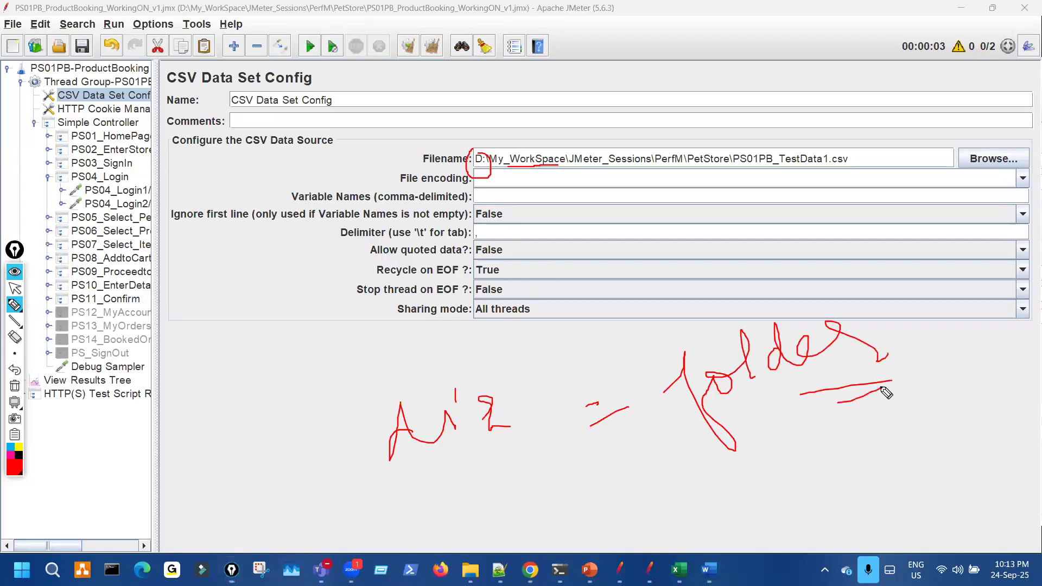
mouse_move(709, 320)
left_mouse_down()
mouse_move(472, 363)
mouse_move(502, 370)
left_mouse_up()
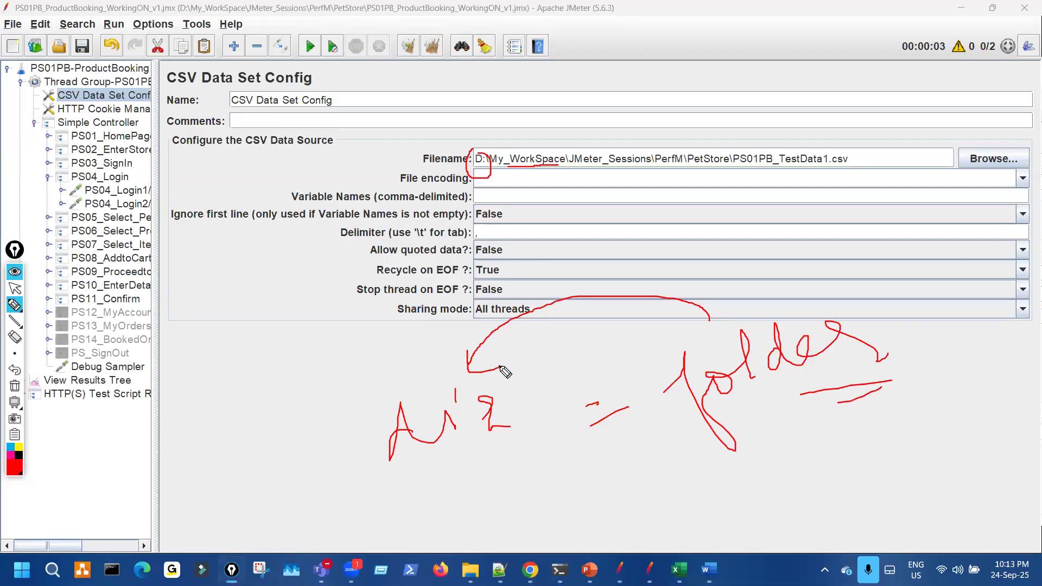
key("ctrl+shift+7")
- Mark the folder names in the Filename path, then switch to the File Explorer window
left_click_drag(502, 172, 638, 169)
left_click_drag(547, 144, 624, 135)
left_click_drag(638, 170, 711, 170)
key("Escape")
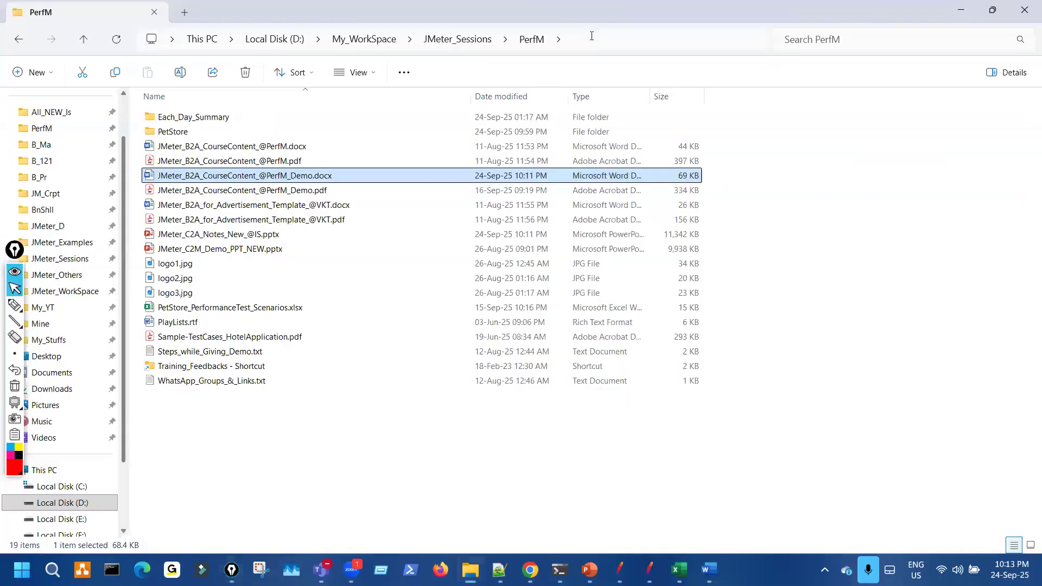
left_click(592, 35)
- Trace the PerfM folder path in File Explorer and open the PetStore folder
key("ctrl+shift+3")
left_click_drag(156, 12, 181, 32)
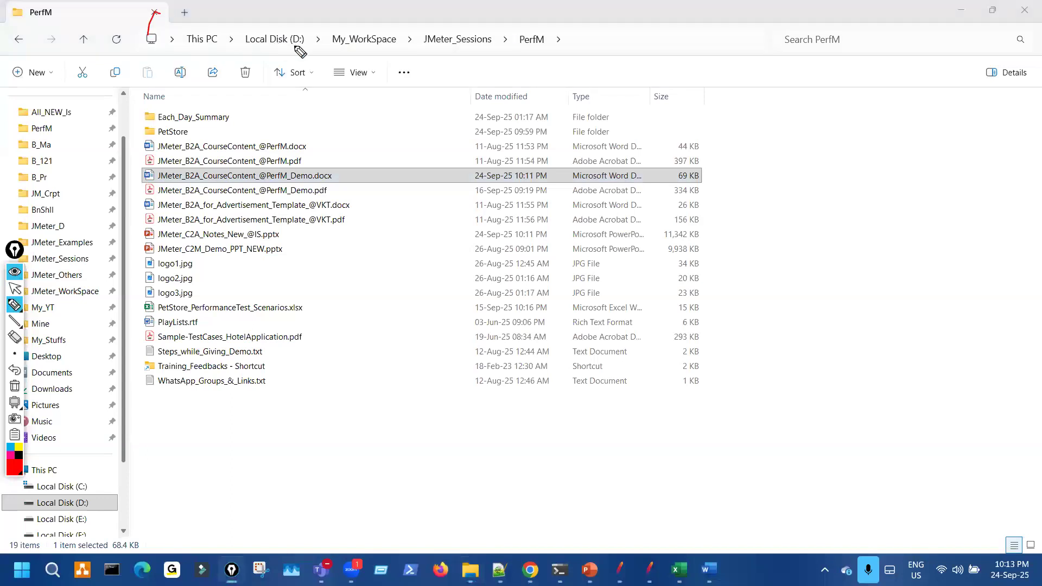
left_click_drag(278, 34, 286, 26)
left_click_drag(349, 43, 373, 18)
mouse_move(442, 42)
left_mouse_down()
mouse_move(461, 22)
mouse_move(524, 27)
mouse_move(512, 49)
left_mouse_up()
left_click_drag(154, 130, 203, 128)
key("ctrl+shift+7")
key("ctrl+shift+2")
double_click(191, 135)
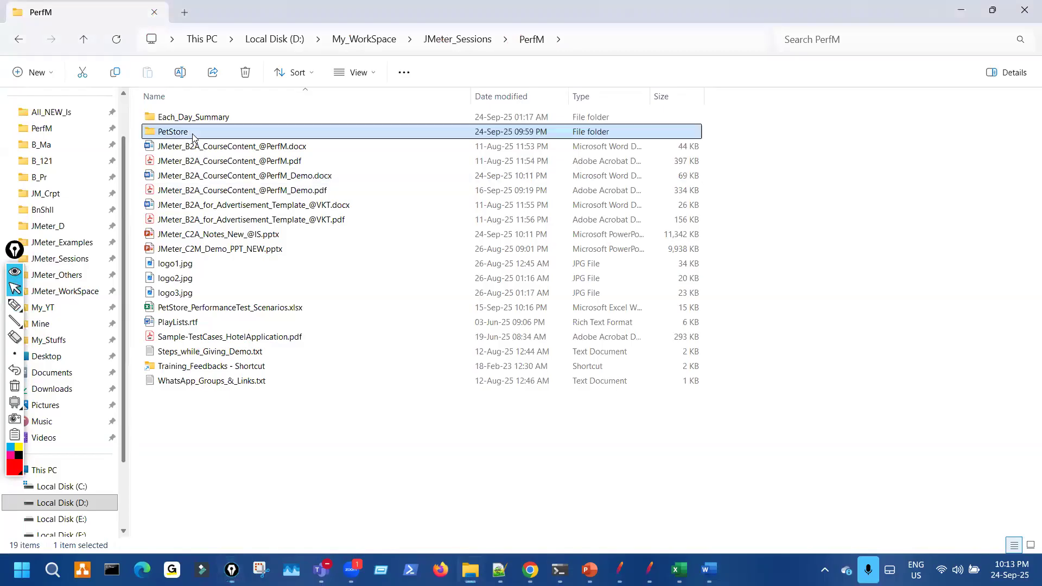
- Point out the PetStore folder path and the PS01PB_TestData1.csv file inside it
key("ctrl+shift+1")
left_click_drag(275, 135, 290, 216)
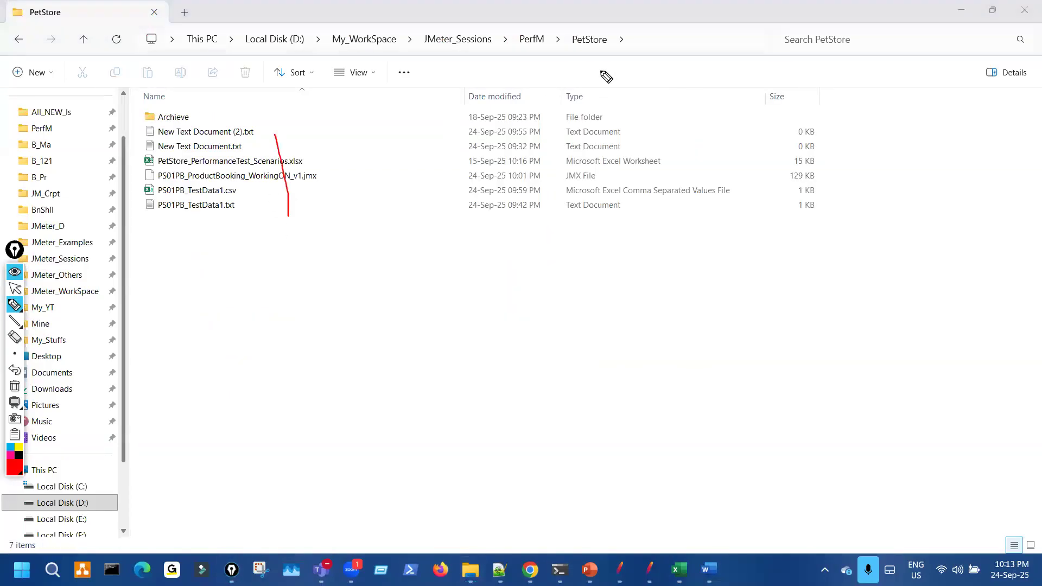
key("ctrl+shift+7")
key("ctrl+shift+2")
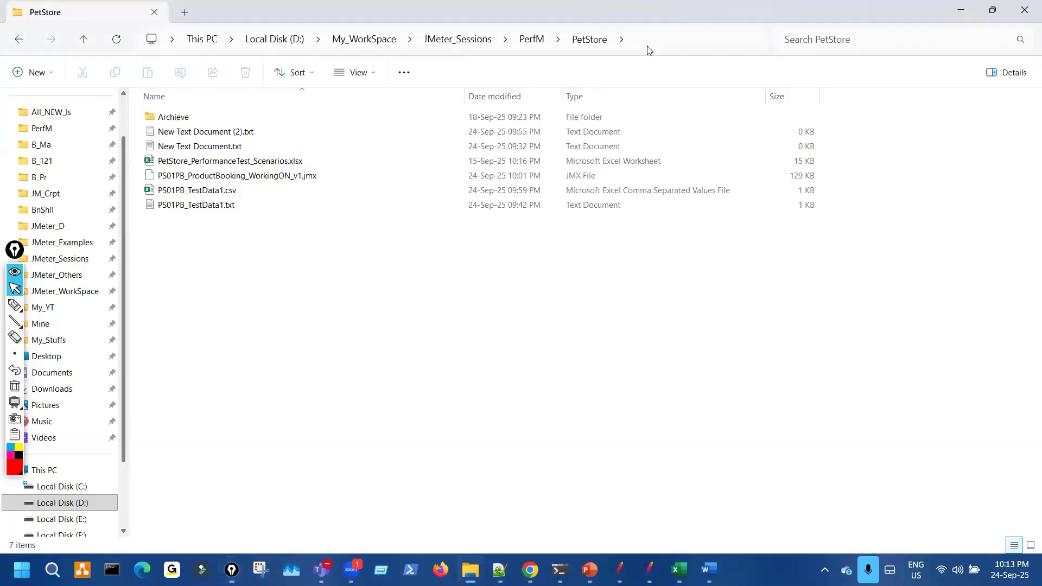
left_click(647, 45)
left_click(318, 253)
key("ctrl+shift+1")
mouse_move(643, 34)
left_mouse_down()
mouse_move(581, 25)
mouse_move(350, 62)
mouse_move(538, 41)
left_mouse_up()
left_click_drag(165, 200, 265, 194)
key("ctrl+shift+7")
key("ctrl+shift+2")
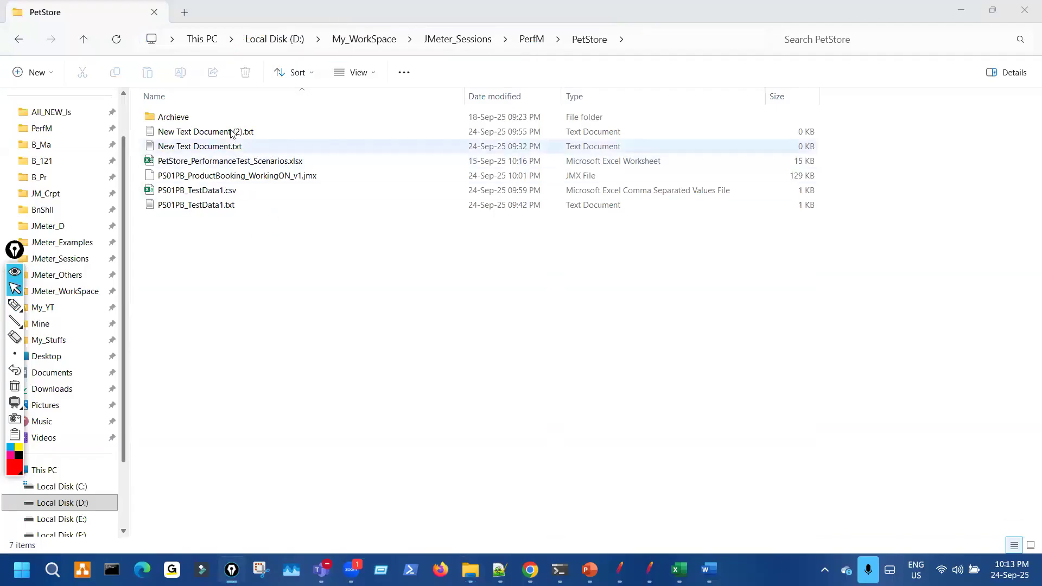
- Delete New Text Document (2).txt, New Text Document.txt and PS01PB_TestData1.txt from PetStore
left_click(235, 133)
left_click(222, 147, "ctrl")
left_click(228, 205, "ctrl")
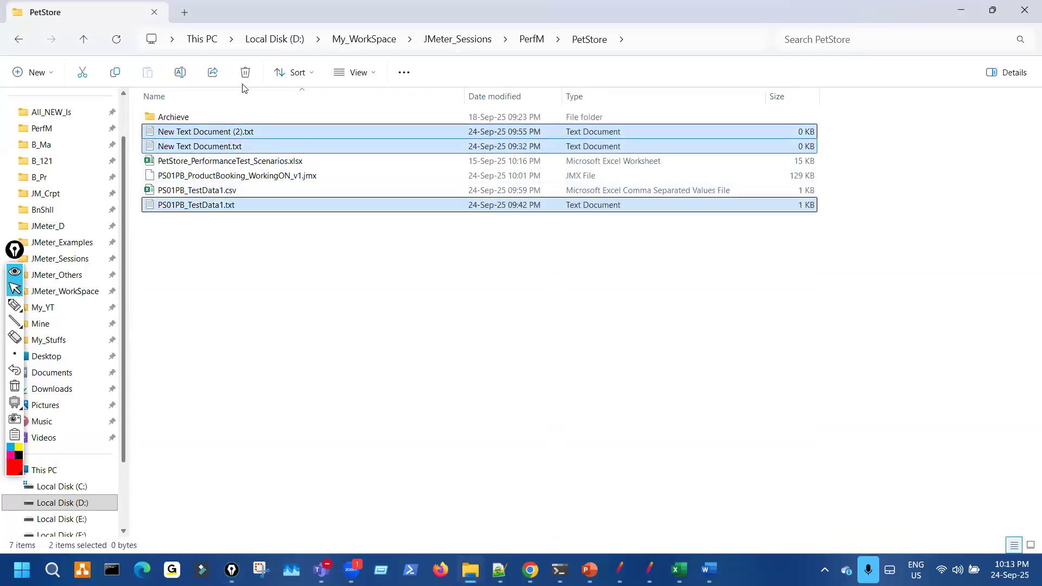
key("Delete")
- Highlight the remaining PS01PB_TestData1.csv file and return to JMeter
left_click_drag(203, 173, 263, 170)
key("ctrl+shift+7")
key("ctrl+shift+2")
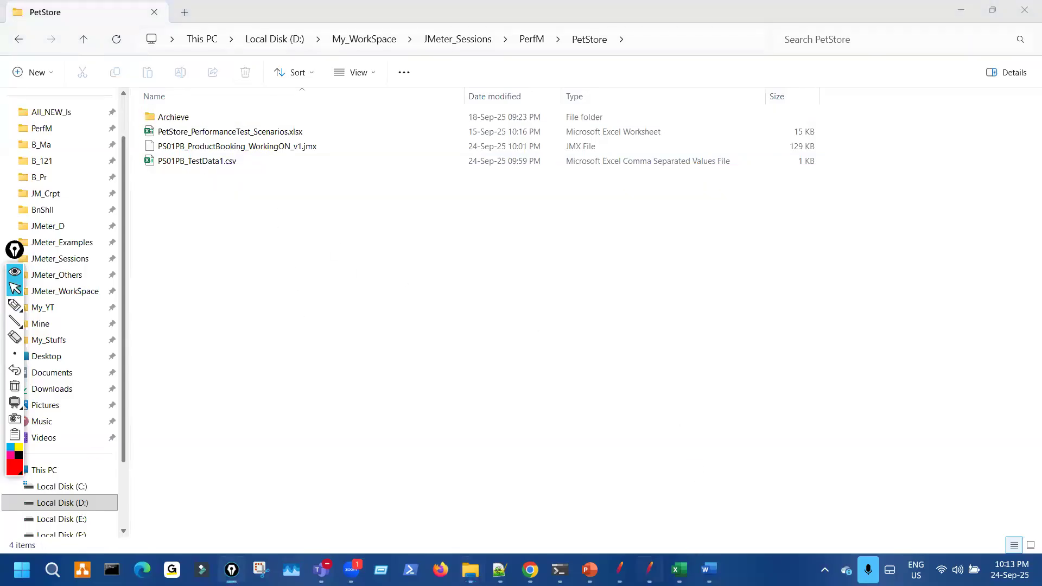
mouse_move(620, 570)
left_click(633, 428)
key("ctrl+shift+3")
- Mark the empty File encoding setting and label the Filename path as absolute
left_click_drag(896, 174, 531, 181)
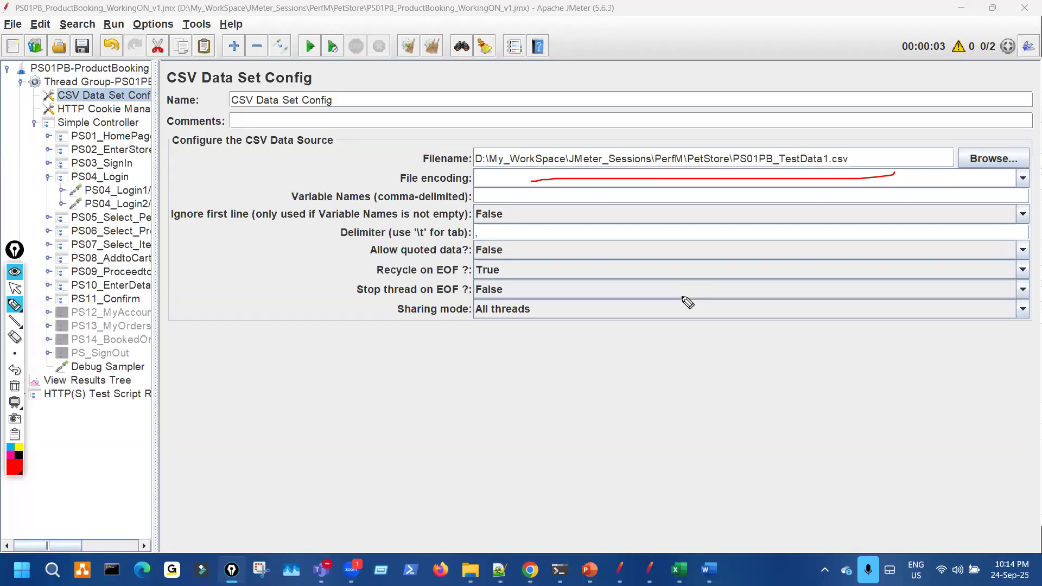
left_click_drag(495, 174, 831, 173)
mouse_move(608, 386)
left_mouse_down()
mouse_move(727, 332)
mouse_move(746, 341)
mouse_move(772, 287)
mouse_move(847, 305)
left_mouse_up()
left_click_drag(879, 271, 837, 299)
left_click_drag(767, 382, 855, 354)
left_click_drag(806, 402, 865, 374)
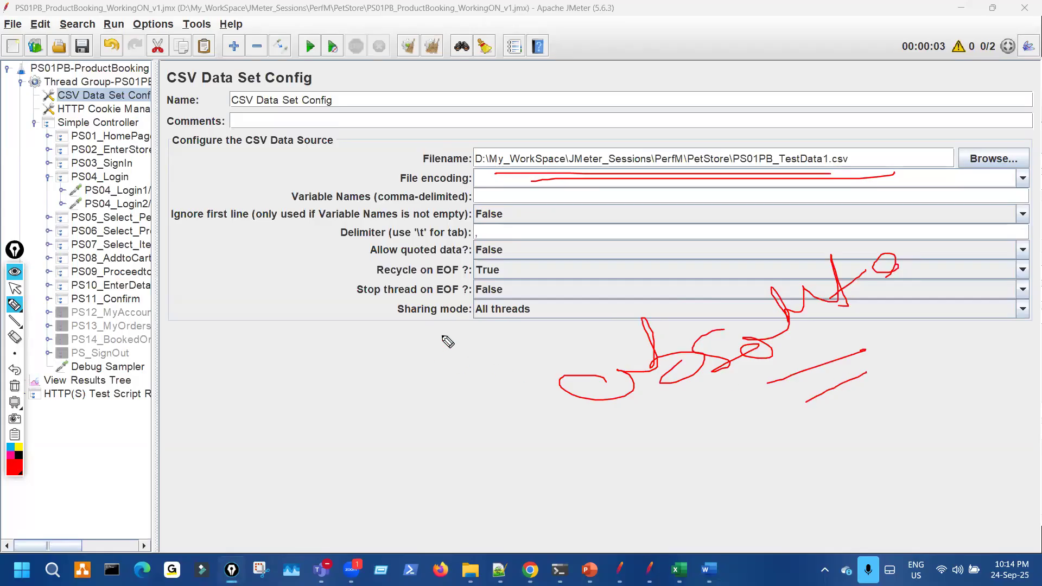
mouse_move(509, 146)
left_mouse_down()
mouse_move(658, 183)
mouse_move(679, 152)
mouse_move(673, 146)
left_mouse_up()
- Contrast it with a relative path and select D:\My_WorkSpace\JMeter_Sessions\PerfM\PetStore\ in Filename
mouse_move(181, 534)
left_mouse_down()
mouse_move(205, 486)
mouse_move(298, 477)
mouse_move(349, 494)
mouse_move(377, 463)
mouse_move(465, 447)
mouse_move(481, 425)
mouse_move(517, 426)
mouse_move(510, 452)
left_mouse_up()
left_click_drag(387, 502, 532, 459)
left_click_drag(445, 522, 562, 478)
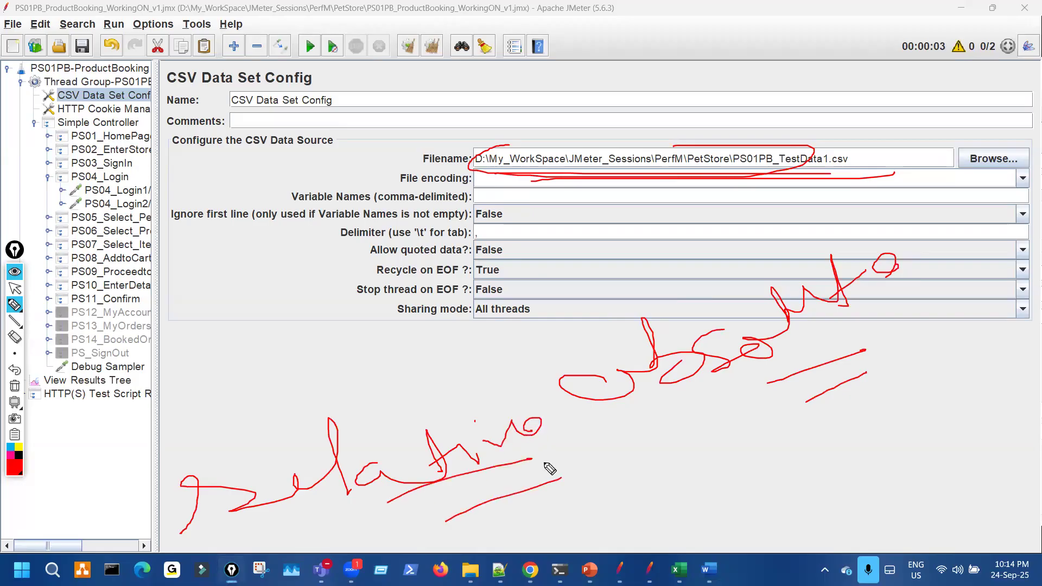
key("ctrl+shift+7")
key("ctrl+shift+2")
mouse_move(475, 158)
left_mouse_down()
mouse_move(730, 157)
mouse_move(734, 173)
left_mouse_up()
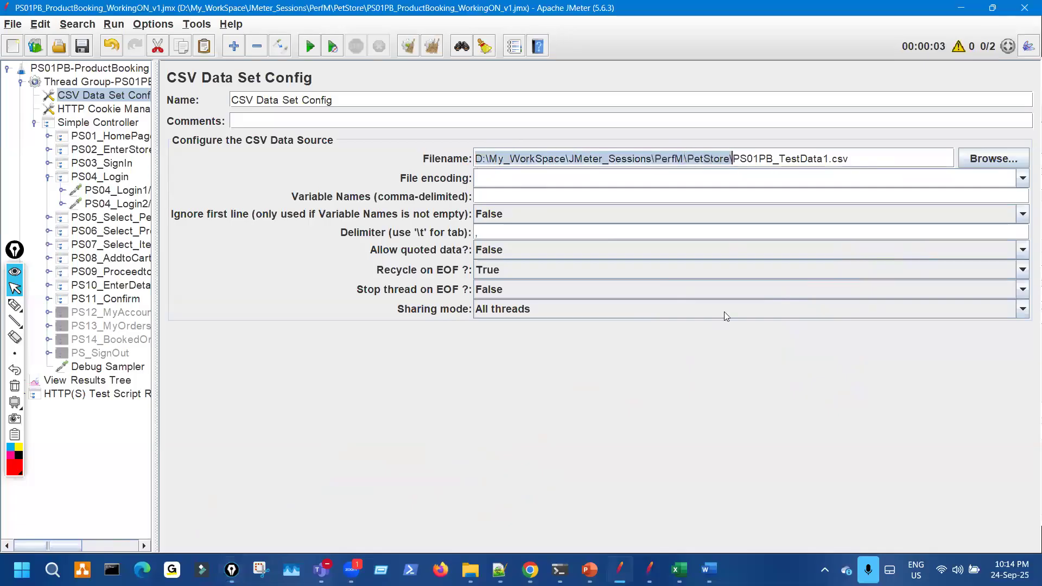
- Delete the folder prefix so Filename reads just PS01PB_TestData1.csv, and annotate the result
key("Delete")
key("ctrl+shift+3")
mouse_move(485, 139)
left_mouse_down()
mouse_move(447, 170)
mouse_move(561, 131)
mouse_move(541, 198)
mouse_move(594, 134)
left_mouse_up()
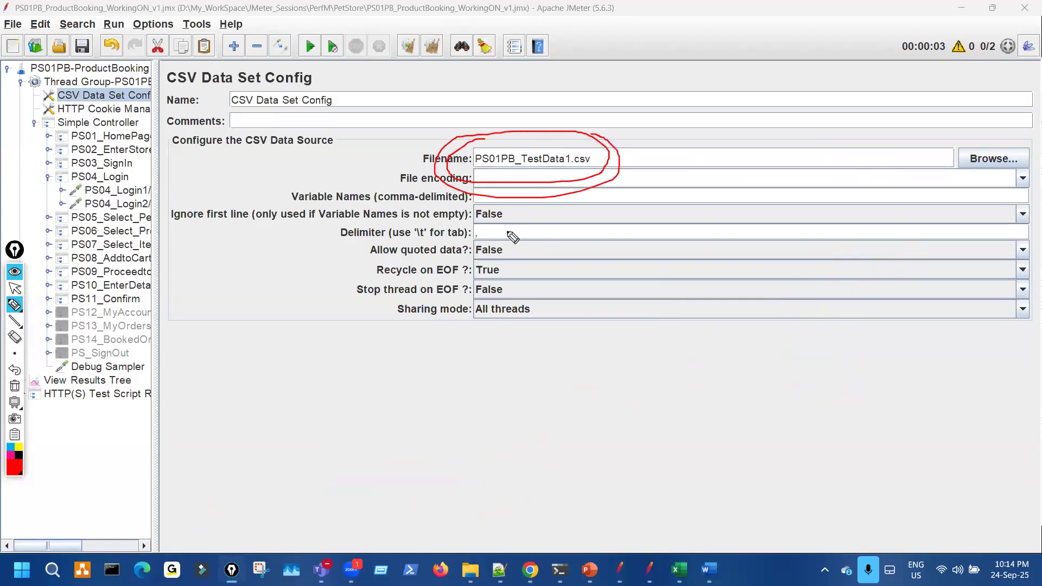
mouse_move(215, 390)
left_mouse_down()
mouse_move(507, 412)
mouse_move(370, 357)
mouse_move(195, 386)
left_mouse_up()
mouse_move(376, 368)
left_mouse_down()
mouse_move(360, 432)
mouse_move(470, 372)
left_mouse_up()
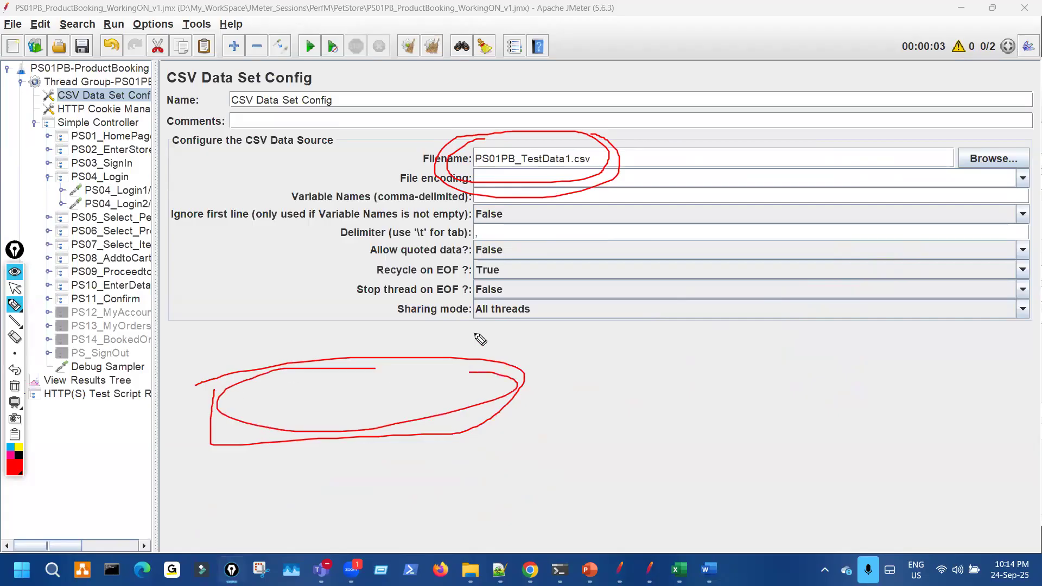
left_click_drag(476, 173, 614, 160)
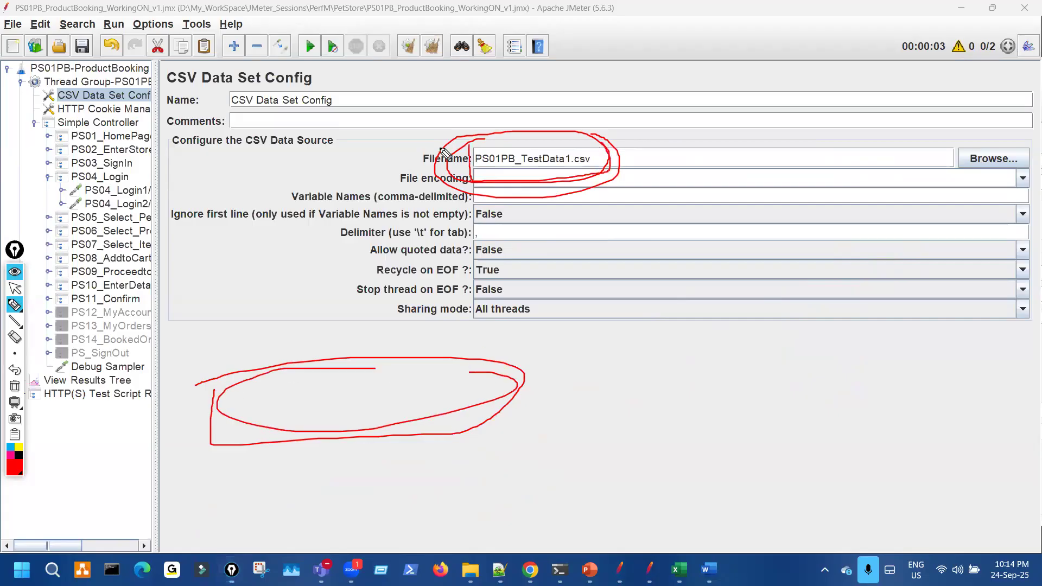
mouse_move(778, 113)
left_mouse_down()
mouse_move(638, 149)
mouse_move(685, 163)
left_mouse_up()
mouse_move(798, 179)
left_mouse_down()
mouse_move(865, 144)
mouse_move(886, 157)
mouse_move(966, 137)
left_mouse_up()
mouse_move(873, 192)
left_mouse_down()
mouse_move(945, 164)
mouse_move(944, 184)
left_mouse_up()
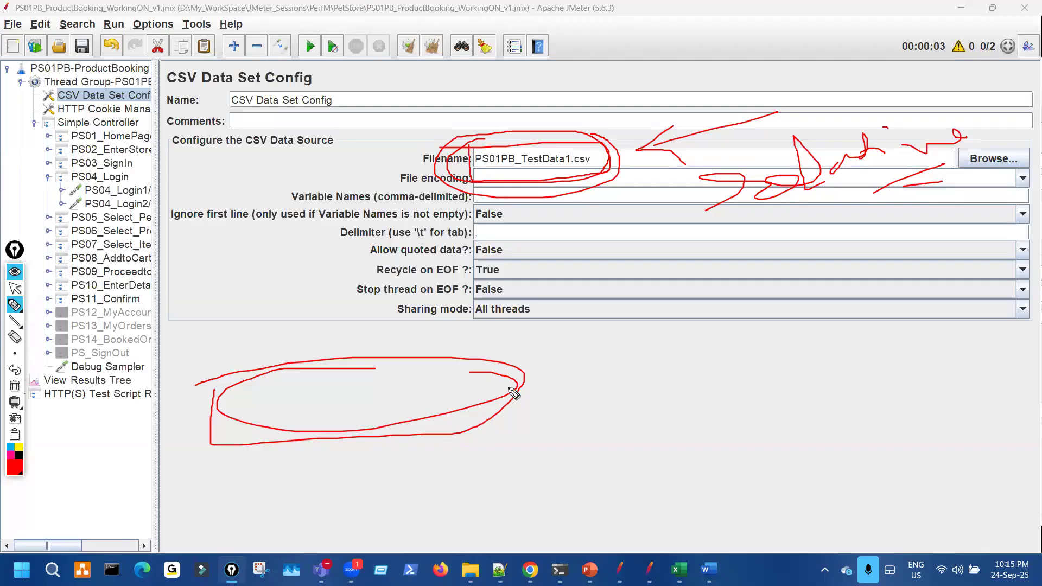
key("ctrl+shift+7")
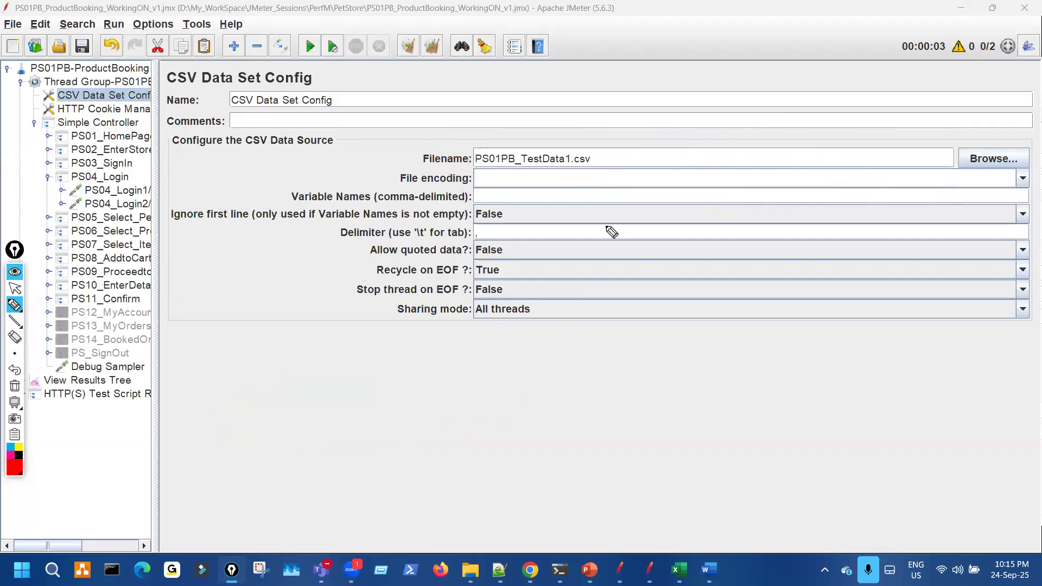
key("ctrl+shift+2")
- Select the whole PS01PB_TestData1.csv Filename value and label it as a relative path
left_click(606, 158)
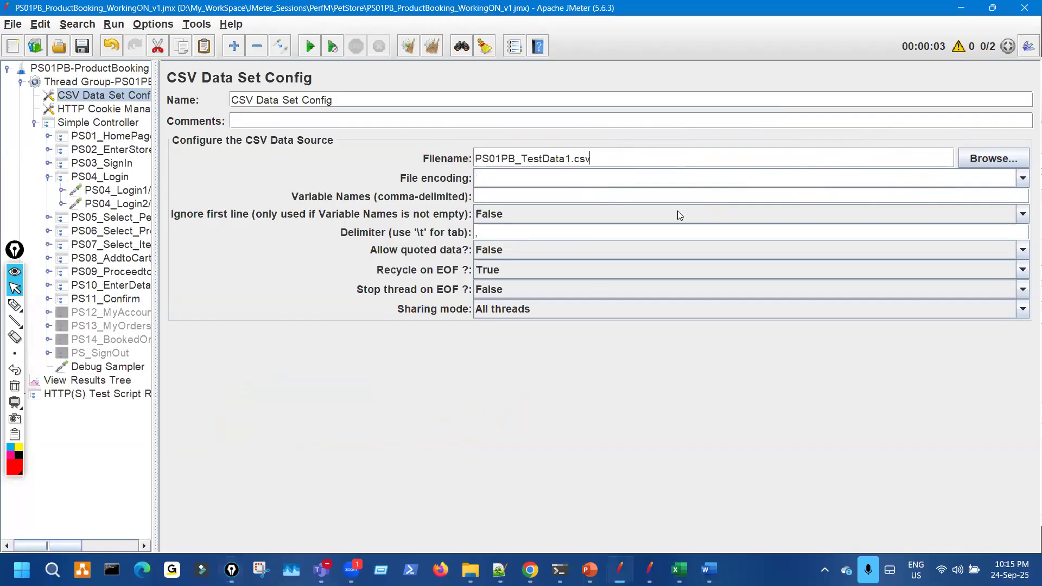
key("ctrl+a")
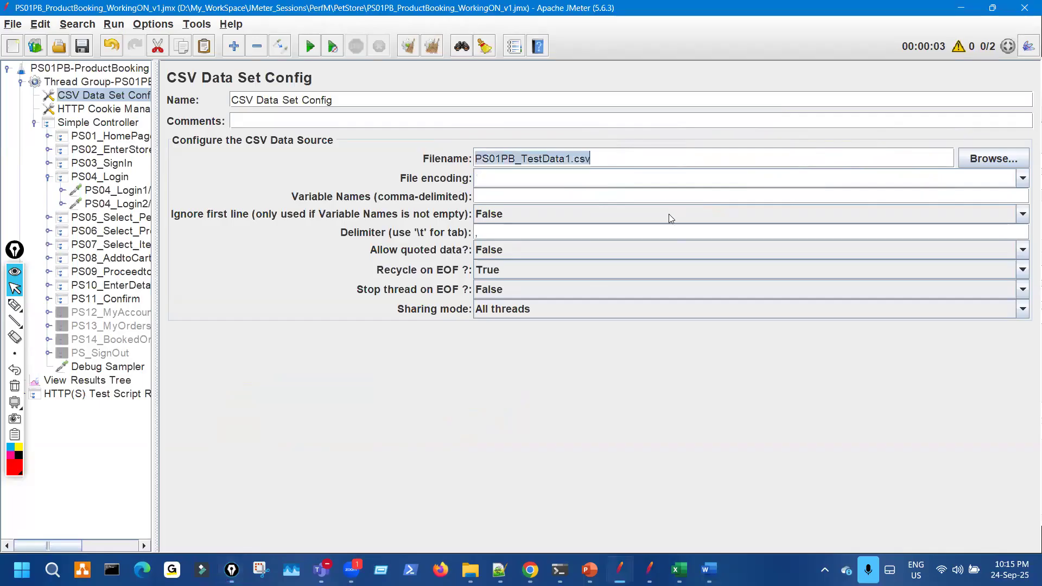
key("ctrl+shift+3")
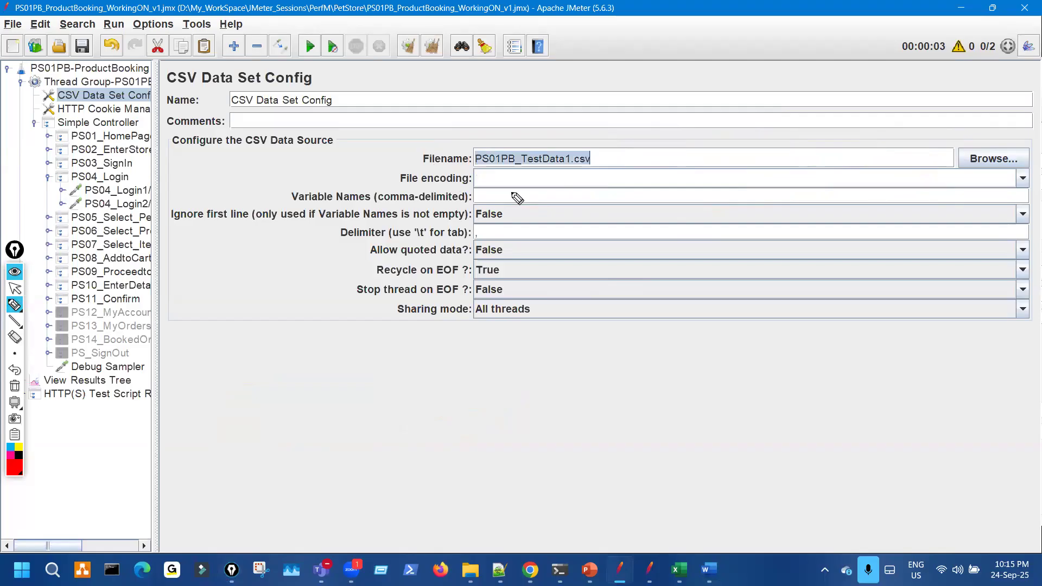
mouse_move(467, 143)
left_mouse_down()
mouse_move(533, 177)
mouse_move(611, 174)
mouse_move(466, 157)
mouse_move(478, 173)
left_mouse_up()
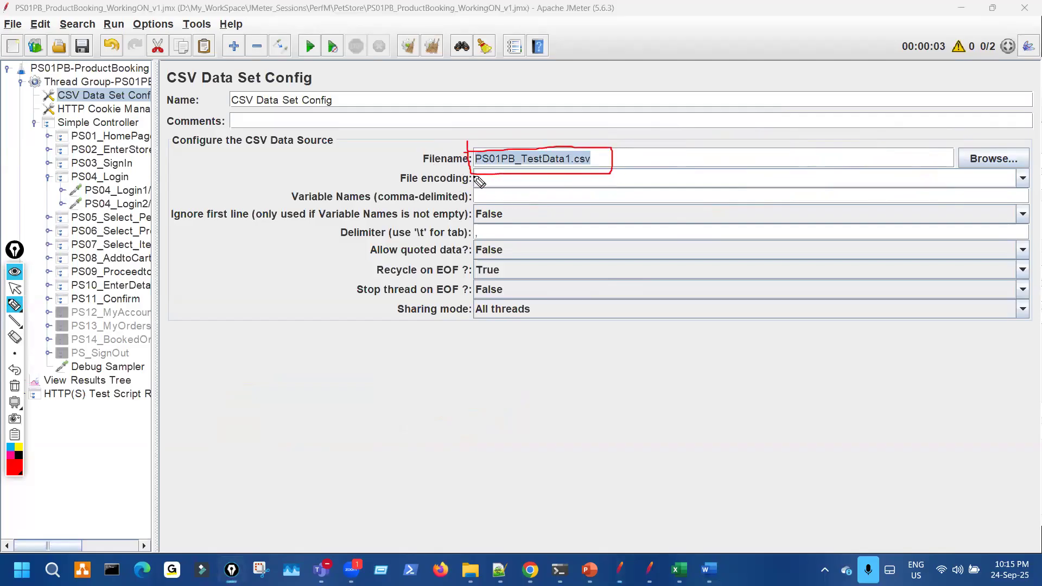
mouse_move(685, 101)
left_mouse_down()
mouse_move(612, 146)
mouse_move(656, 144)
left_mouse_up()
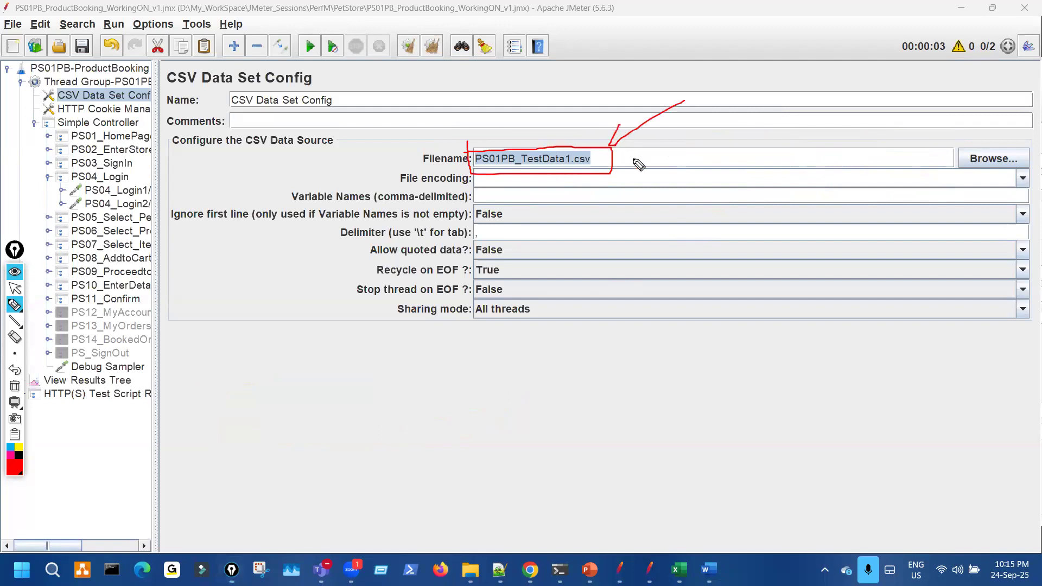
mouse_move(586, 360)
left_mouse_down()
mouse_move(651, 322)
mouse_move(691, 328)
mouse_move(731, 276)
mouse_move(740, 314)
mouse_move(760, 293)
left_mouse_up()
left_click(752, 280)
mouse_move(762, 290)
left_mouse_down()
mouse_move(783, 298)
mouse_move(833, 287)
left_mouse_up()
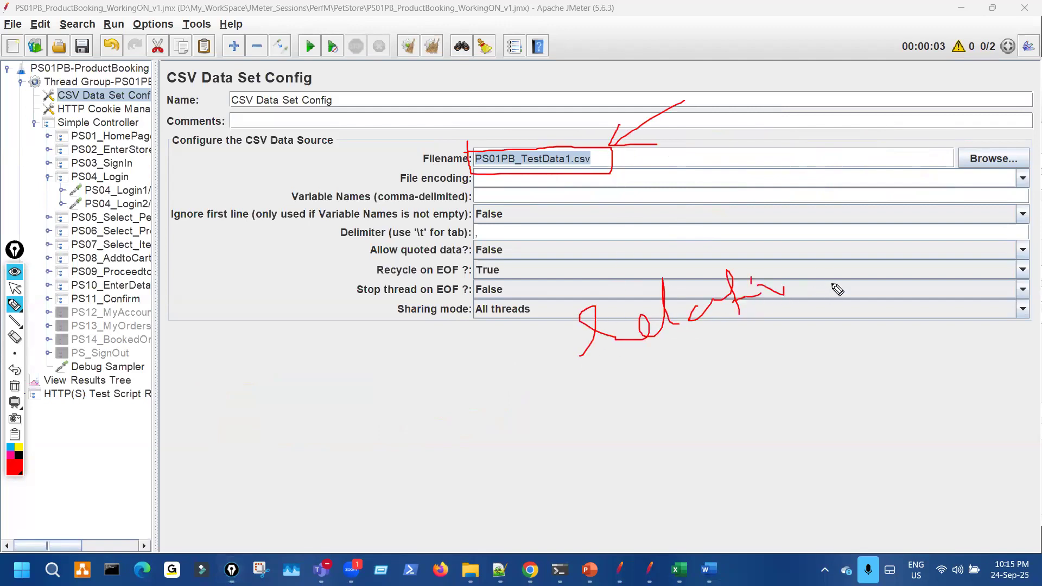
mouse_move(775, 411)
left_mouse_down()
mouse_move(785, 396)
mouse_move(870, 371)
left_mouse_up()
- Link the 'relative' note to the Filename value and circle the Filename and File encoding values
left_click_drag(317, 322, 502, 190)
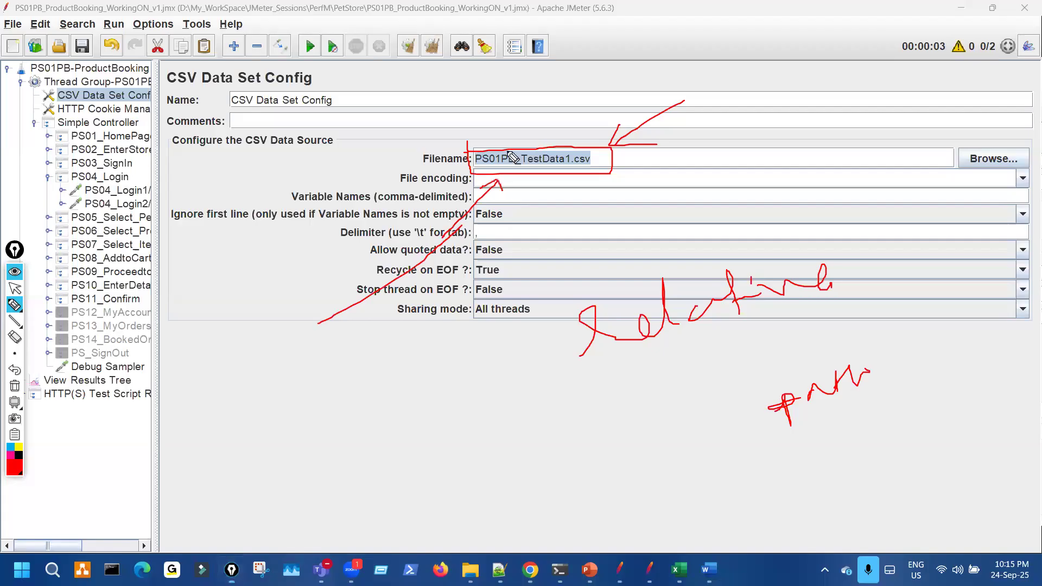
left_click_drag(570, 174, 551, 145)
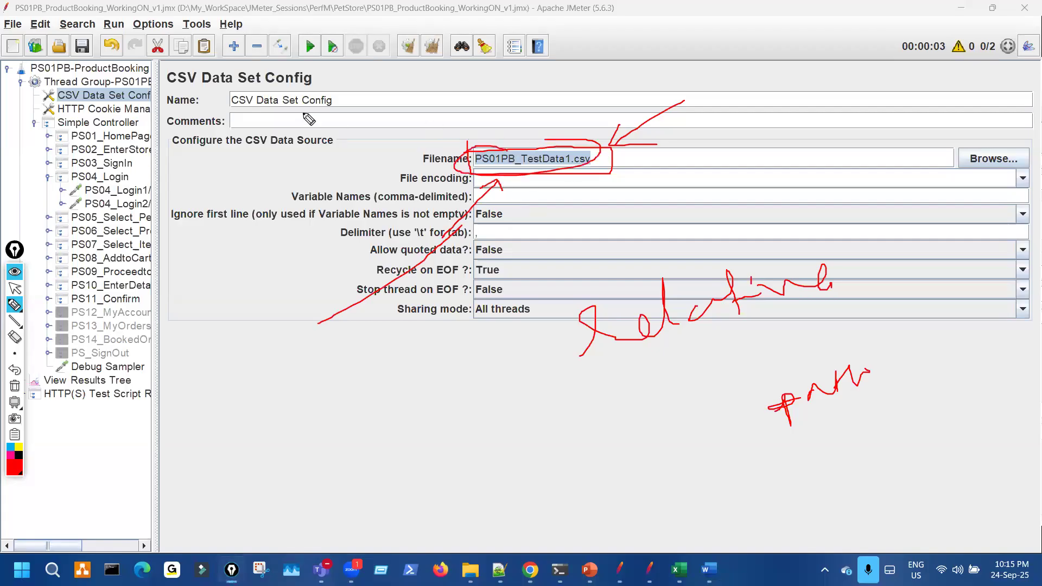
left_click_drag(204, 26, 139, 69)
key("ctrl+shift+7")
mouse_move(496, 136)
left_mouse_down()
mouse_move(592, 142)
mouse_move(485, 142)
left_mouse_up()
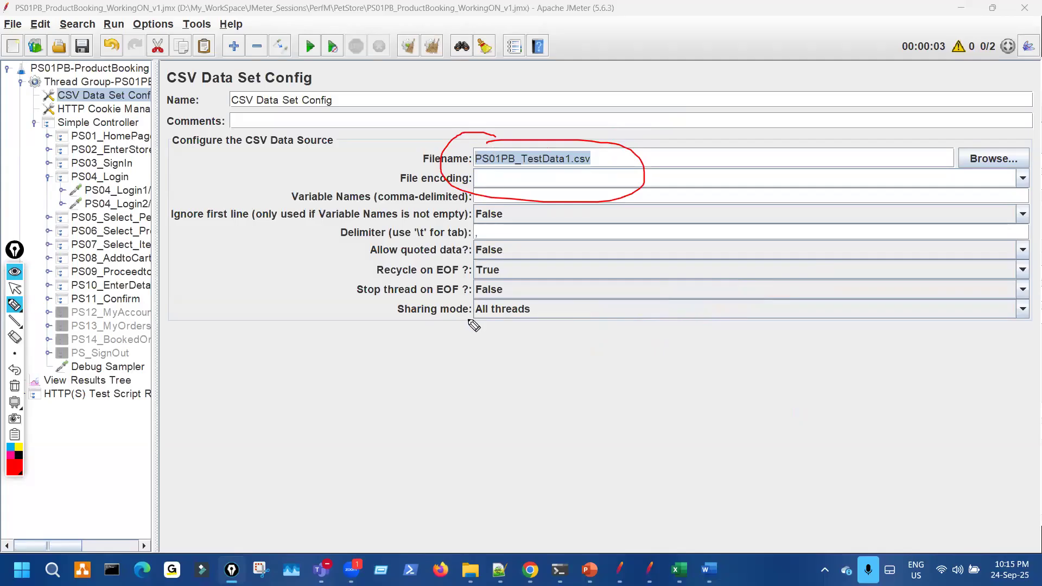
key("ctrl+shift+7")
key("ctrl+shift+2")
left_click(620, 164)
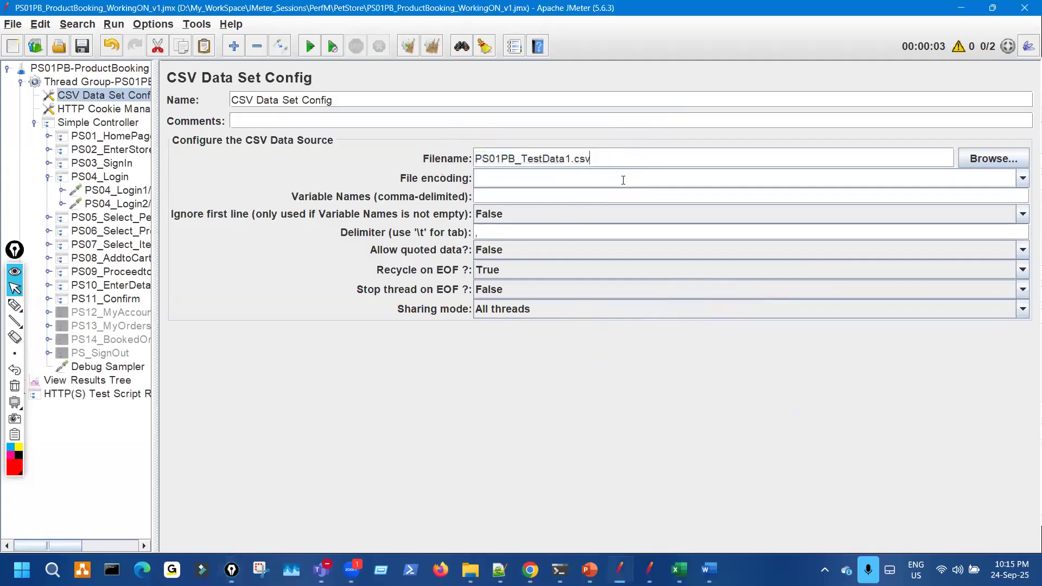
key("Home")
type("D:\\My_WorkSpace\\JMeter_Sessions\\PerfM\\PetStore\\")
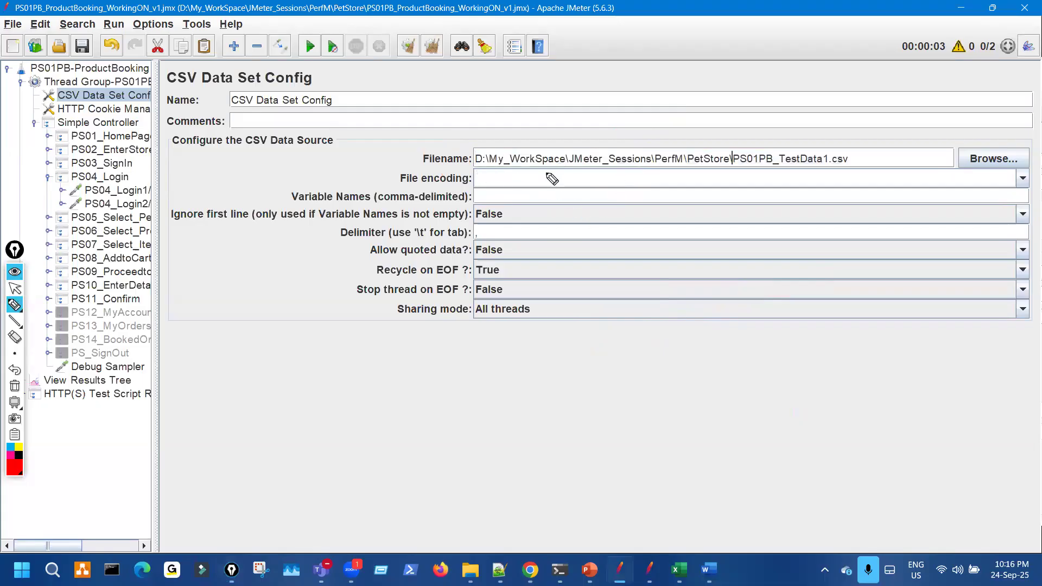
left_click_drag(477, 171, 733, 176)
mouse_move(484, 151)
left_mouse_down()
mouse_move(561, 154)
mouse_move(582, 137)
left_mouse_up()
left_click_drag(635, 140, 681, 143)
mouse_move(694, 139)
left_mouse_down()
mouse_move(746, 129)
mouse_move(774, 147)
mouse_move(953, 174)
left_mouse_up()
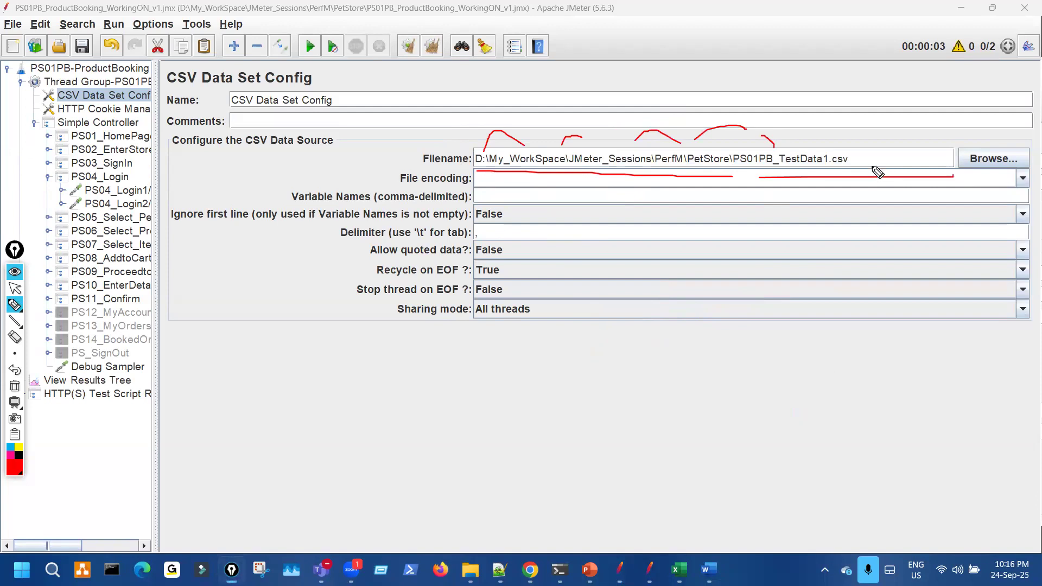
left_click_drag(526, 170, 843, 191)
key("Escape")
mouse_move(732, 157)
left_mouse_down()
mouse_move(474, 158)
mouse_move(642, 165)
mouse_move(515, 132)
left_mouse_up()
key("BackSpace")
key("ctrl+shift+3")
left_click_drag(657, 150, 740, 136)
mouse_move(209, 311)
left_mouse_down()
mouse_move(230, 326)
mouse_move(257, 321)
left_mouse_up()
left_click_drag(231, 280, 225, 295)
mouse_move(403, 320)
left_mouse_down()
mouse_move(468, 302)
mouse_move(478, 280)
mouse_move(550, 273)
mouse_move(565, 281)
left_mouse_up()
mouse_move(601, 252)
left_mouse_down()
mouse_move(591, 261)
mouse_move(626, 254)
left_mouse_up()
left_click_drag(701, 222, 749, 213)
mouse_move(464, 146)
left_mouse_down()
mouse_move(603, 180)
mouse_move(480, 134)
left_mouse_up()
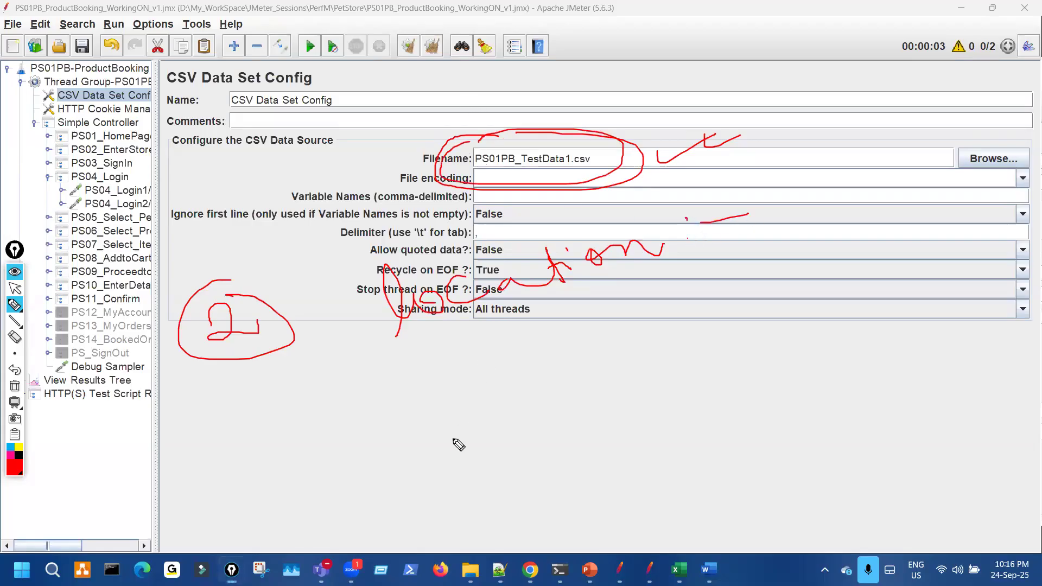
- Mark up the current screen with freehand annotation strokes, then clear them
left_click_drag(475, 379, 480, 411)
mouse_move(471, 371)
left_mouse_down()
mouse_move(486, 372)
mouse_move(459, 375)
left_mouse_up()
mouse_move(554, 357)
left_mouse_down()
mouse_move(577, 398)
mouse_move(659, 379)
left_mouse_up()
mouse_move(752, 316)
left_mouse_down()
mouse_move(787, 381)
mouse_move(802, 354)
mouse_move(864, 360)
mouse_move(925, 343)
mouse_move(961, 317)
mouse_move(935, 322)
left_mouse_up()
left_click(802, 326)
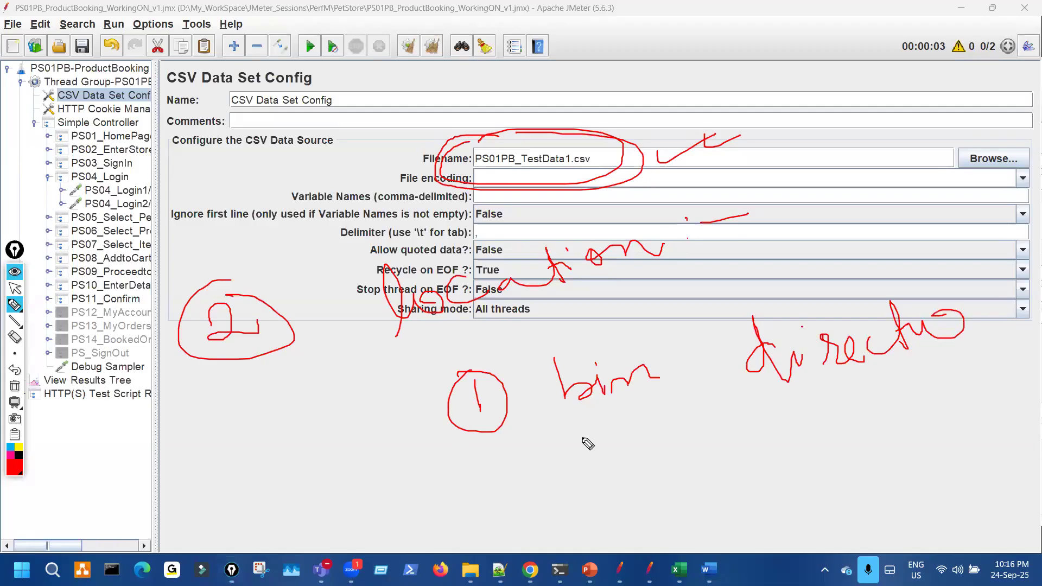
left_click_drag(567, 406, 592, 392)
left_click_drag(553, 422, 651, 401)
left_click_drag(597, 423, 651, 407)
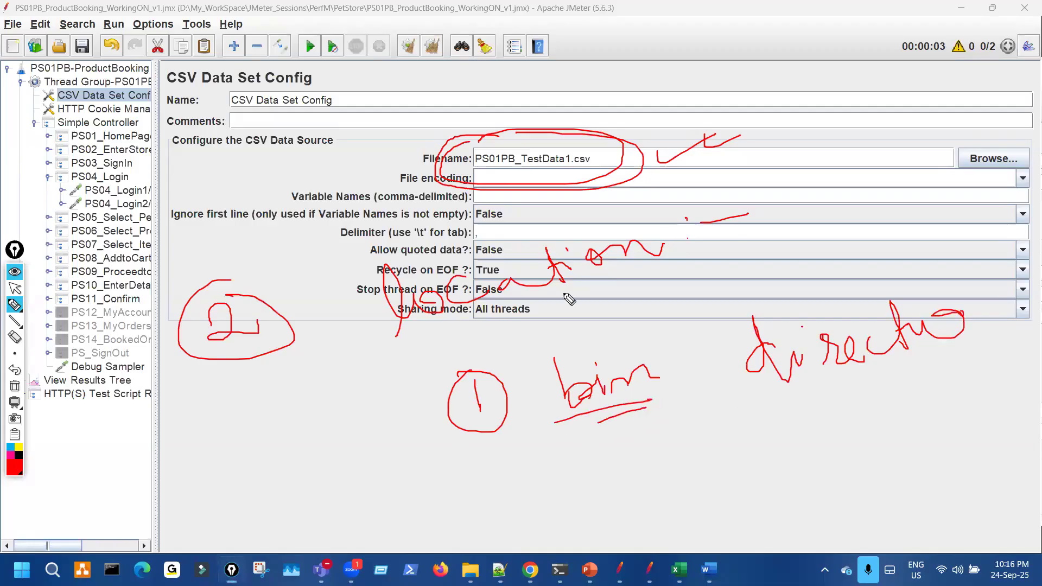
mouse_move(466, 144)
left_mouse_down()
mouse_move(572, 182)
mouse_move(496, 142)
left_mouse_up()
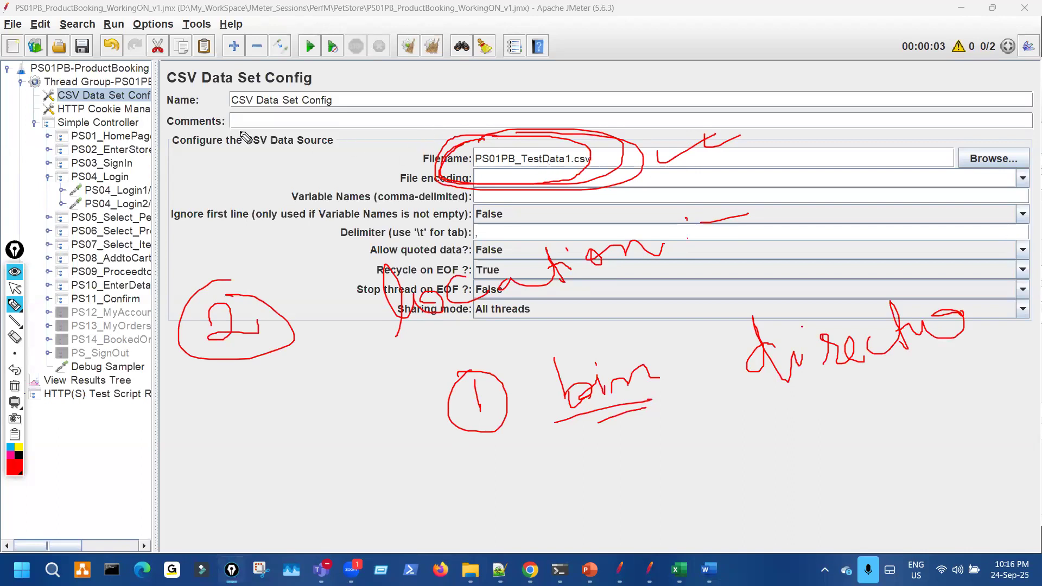
left_click_drag(311, 64, 296, 33)
left_click_drag(486, 102, 510, 128)
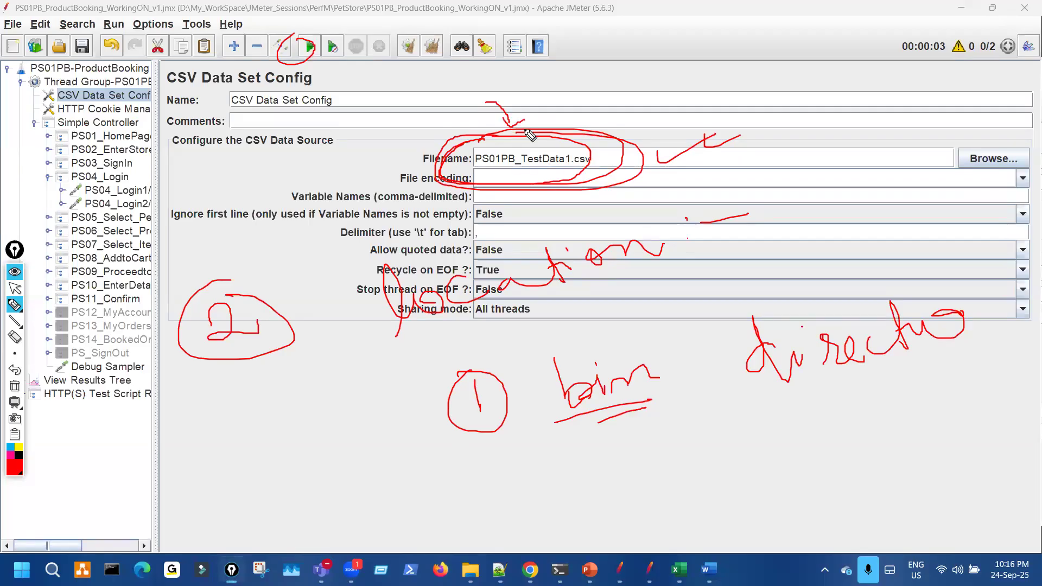
mouse_move(469, 398)
left_mouse_down()
mouse_move(480, 413)
mouse_move(502, 412)
left_mouse_up()
mouse_move(577, 424)
left_mouse_down()
mouse_move(675, 399)
mouse_move(660, 403)
left_mouse_up()
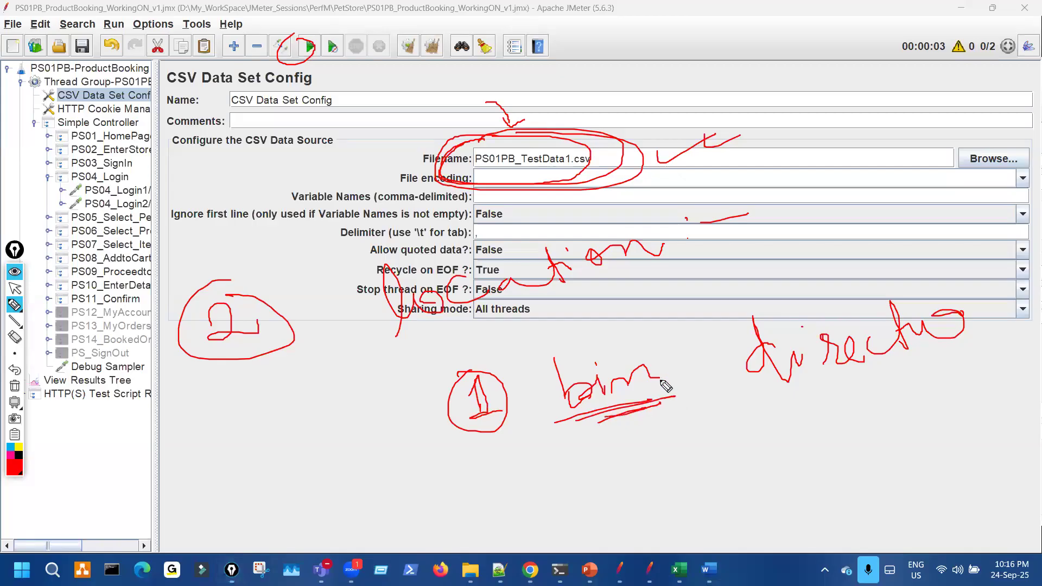
mouse_move(472, 168)
left_mouse_down()
mouse_move(597, 172)
mouse_move(537, 151)
mouse_move(468, 171)
mouse_move(594, 167)
left_mouse_up()
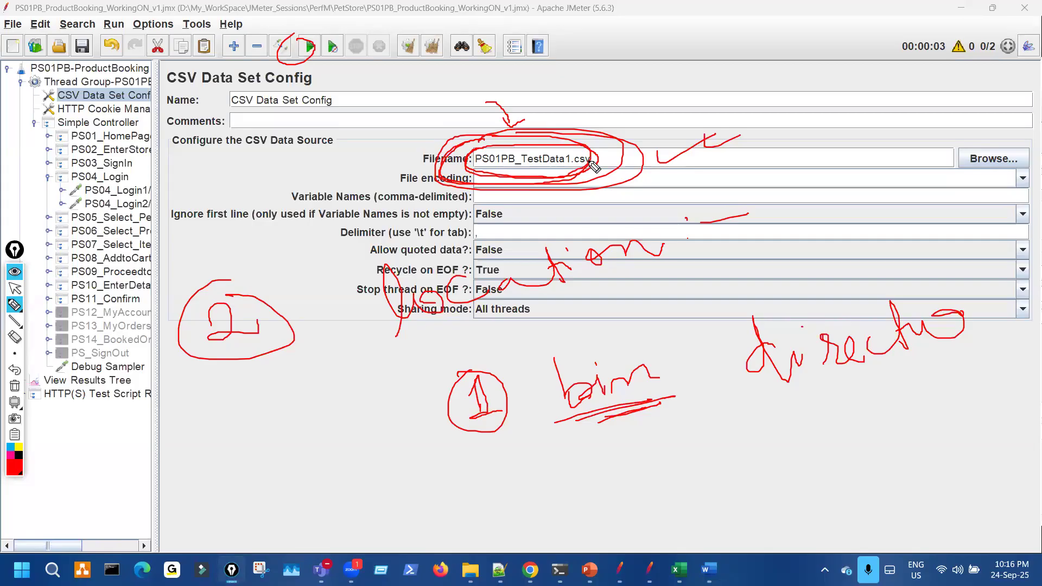
mouse_move(491, 476)
left_mouse_down()
mouse_move(494, 511)
mouse_move(537, 495)
left_mouse_up()
left_click(544, 490)
mouse_move(527, 456)
left_mouse_down()
mouse_move(508, 452)
mouse_move(543, 456)
left_mouse_up()
mouse_move(632, 498)
left_mouse_down()
mouse_move(642, 467)
mouse_move(738, 480)
mouse_move(764, 457)
left_mouse_up()
mouse_move(851, 437)
left_mouse_down()
mouse_move(865, 471)
mouse_move(883, 434)
mouse_move(906, 418)
left_mouse_up()
left_click_drag(884, 471, 892, 506)
left_click_drag(901, 478, 922, 498)
left_click_drag(938, 464, 987, 462)
mouse_move(997, 426)
left_mouse_down()
mouse_move(1023, 470)
mouse_move(1041, 444)
left_mouse_up()
left_click_drag(970, 503, 1018, 485)
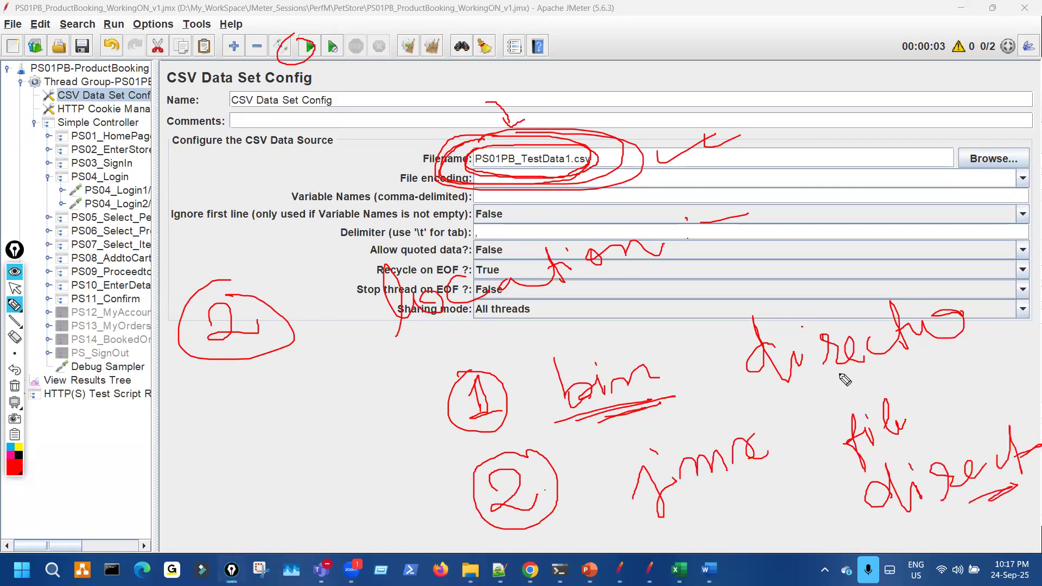
left_click_drag(56, 3, 88, 166)
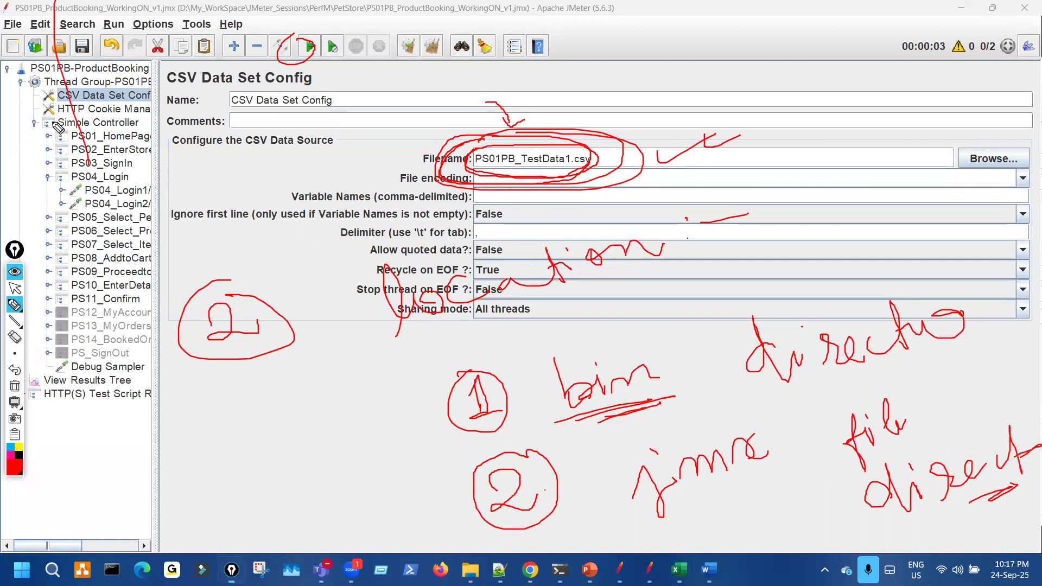
mouse_move(64, 102)
left_mouse_down()
mouse_move(50, 267)
mouse_move(216, 99)
mouse_move(48, 237)
mouse_move(171, 137)
mouse_move(128, 130)
left_mouse_up()
left_click_drag(64, 24, 181, 17)
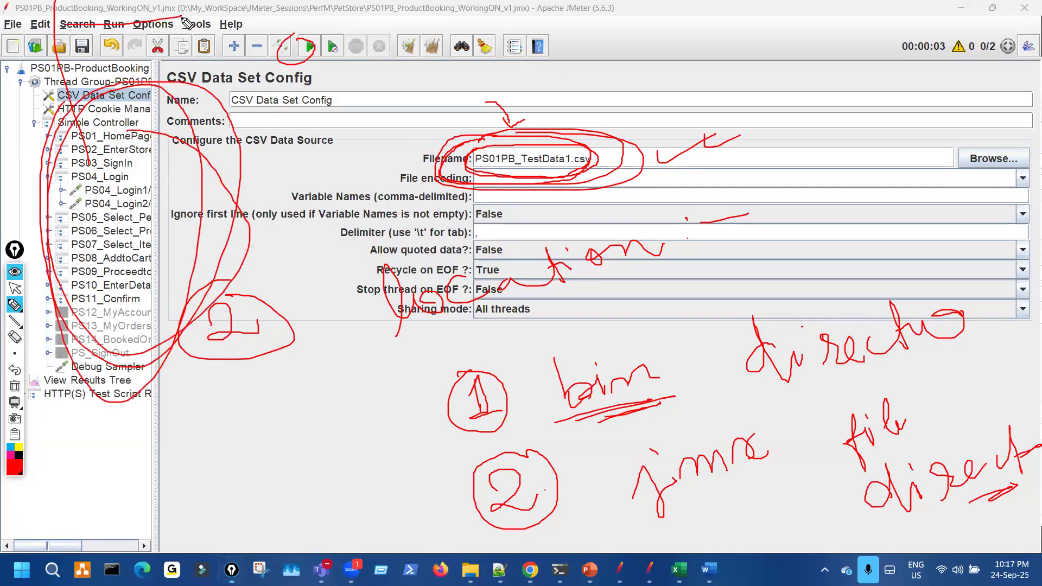
key("ctrl+shift+7")
key("ctrl+shift+2")
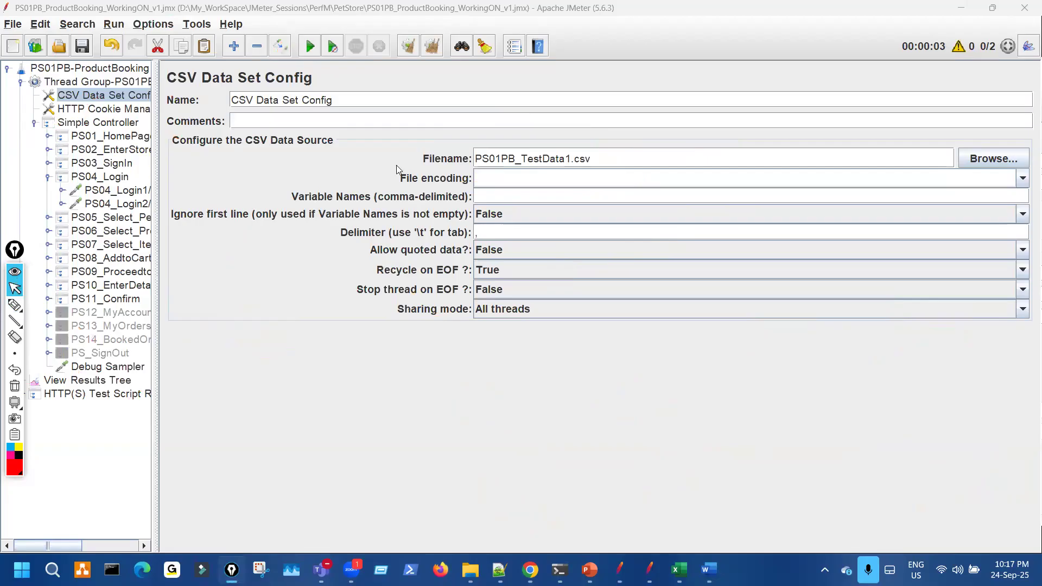
- Bring the PetStore folder window forward and annotate its file list
mouse_move(471, 570)
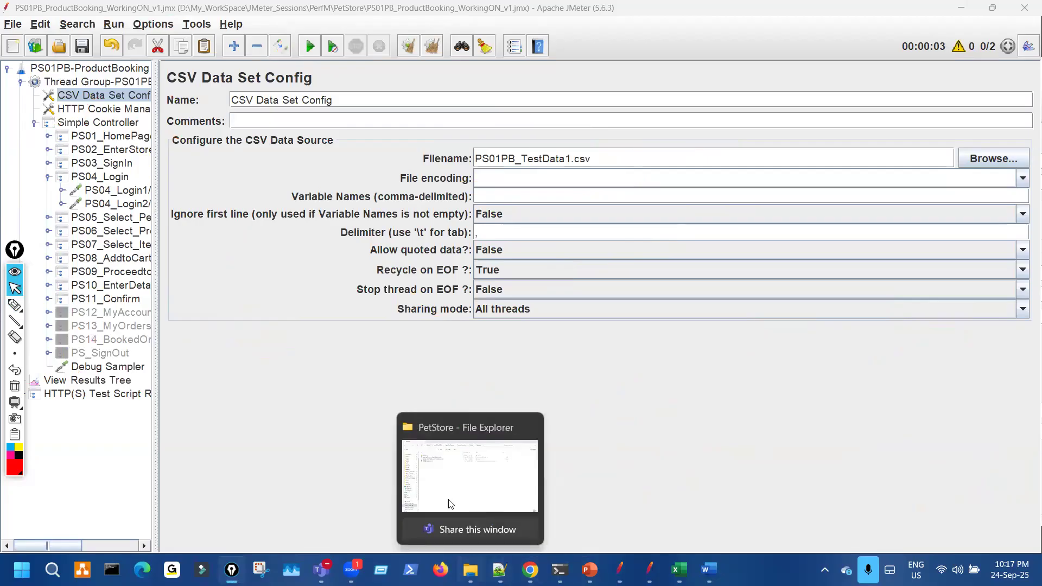
left_click(452, 503)
key("ctrl+shift+3")
left_click_drag(310, 146, 305, 161)
mouse_move(296, 274)
left_mouse_down()
mouse_move(305, 158)
mouse_move(324, 185)
left_mouse_up()
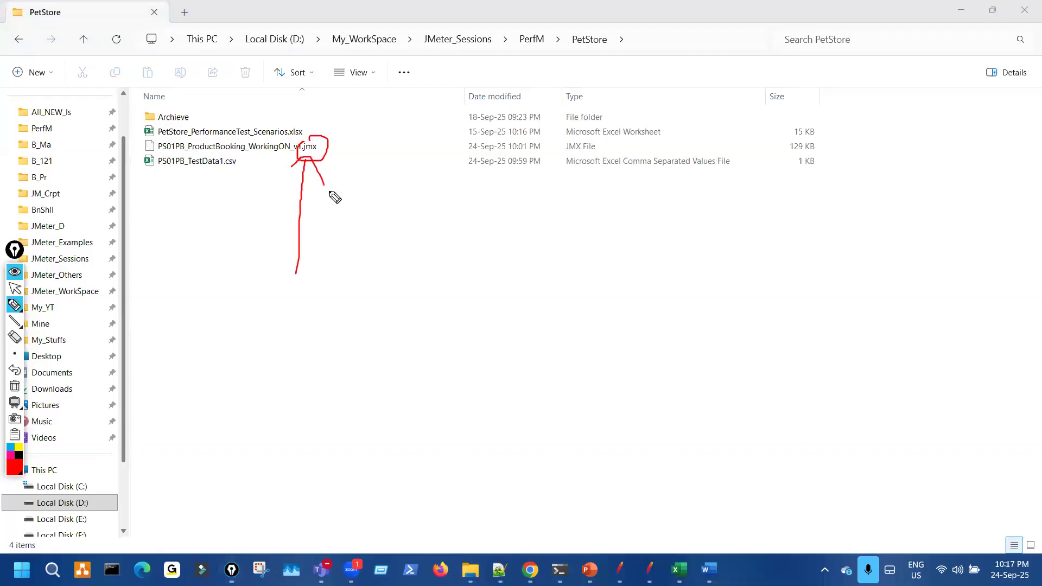
mouse_move(267, 433)
left_mouse_down()
mouse_move(308, 461)
mouse_move(332, 386)
left_mouse_up()
left_click_drag(326, 350, 334, 366)
left_click_drag(350, 378, 440, 367)
mouse_move(490, 446)
left_mouse_down()
mouse_move(564, 408)
mouse_move(642, 409)
mouse_move(671, 371)
left_mouse_up()
left_click_drag(769, 374, 820, 356)
mouse_move(843, 327)
left_mouse_down()
mouse_move(845, 343)
mouse_move(898, 336)
mouse_move(915, 313)
left_mouse_up()
key("ctrl+shift+7")
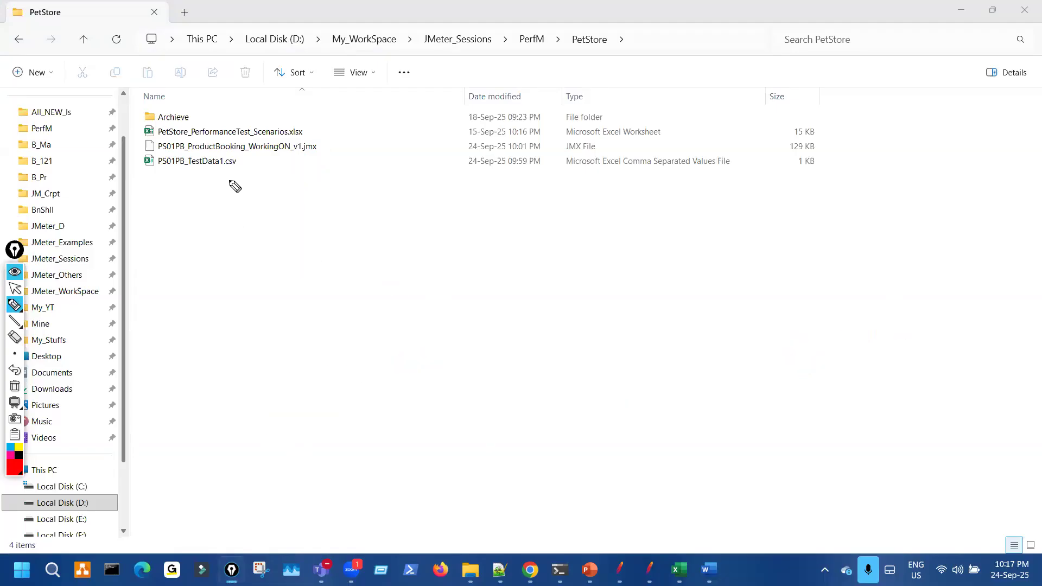
left_click_drag(293, 136, 326, 136)
left_click_drag(219, 171, 257, 164)
key("ctrl+shift+7")
key("ctrl+shift+2")
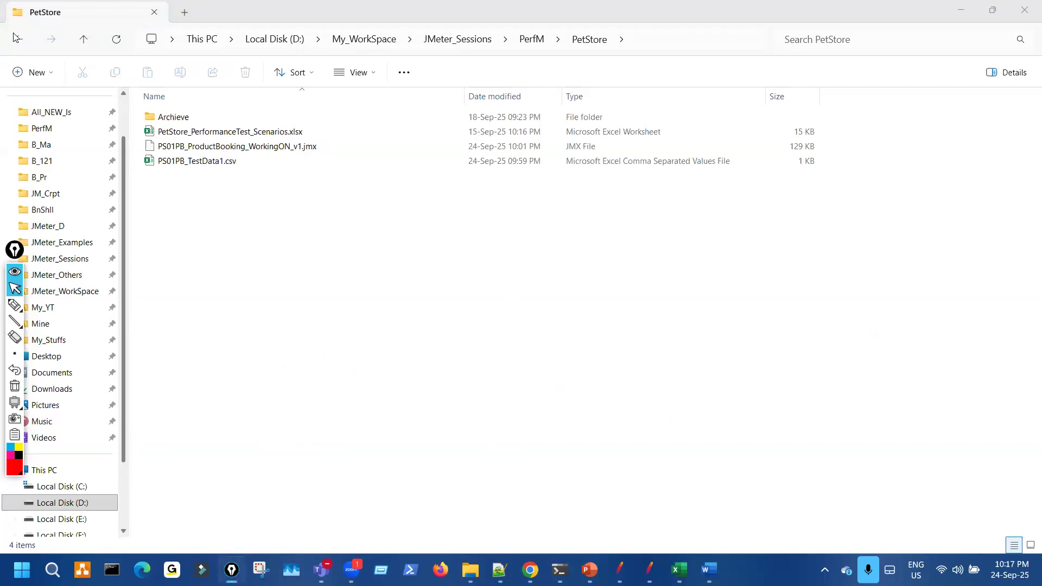
- Go up to the parent PerfM folder and reopen the PetStore folder
key("alt+Up")
key("ctrl+shift+3")
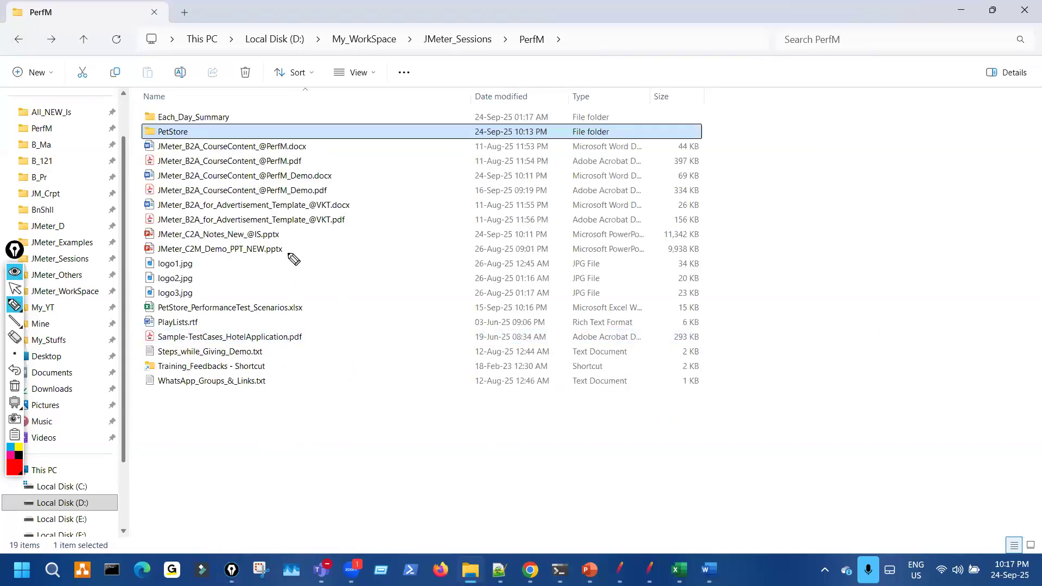
left_click_drag(256, 252, 288, 251)
left_click_drag(337, 207, 364, 205)
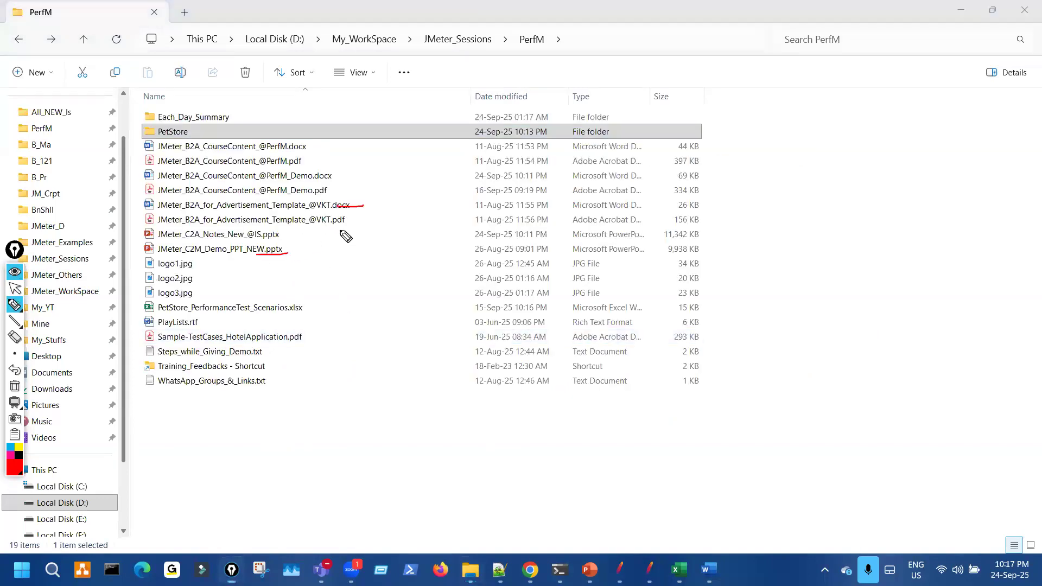
key("ctrl+shift+7")
key("ctrl+shift+2")
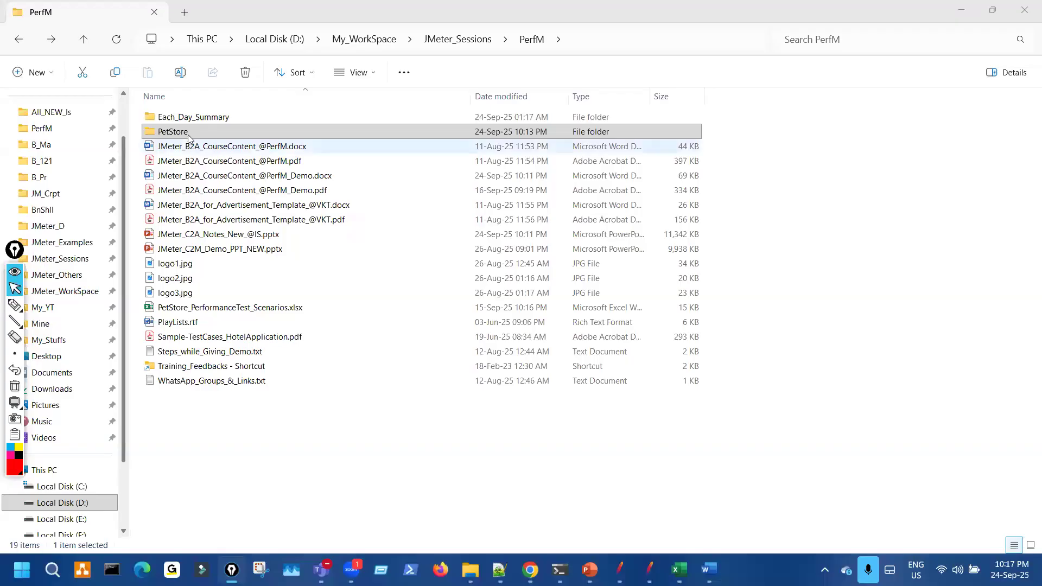
double_click(188, 135)
key("ctrl+shift+3")
left_click_drag(330, 142, 293, 158)
mouse_move(273, 268)
left_mouse_down()
mouse_move(265, 163)
mouse_move(324, 136)
mouse_move(313, 163)
left_mouse_up()
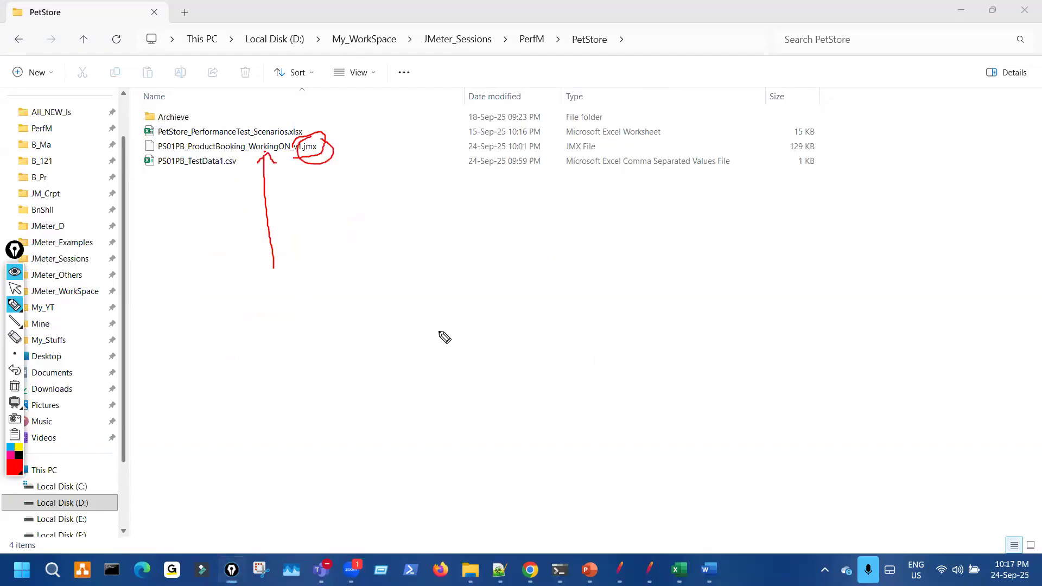
- Highlight the PS01PB_ProductBooking_WorkingON_v1.jmx and PS01PB_TestData1.csv files with annotations
key("ctrl+shift+7")
key("ctrl+shift+6")
key("ctrl+shift+6")
key("ctrl+shift+6")
key("ctrl+shift+6")
key("ctrl+shift+6")
key("ctrl+shift+6")
key("ctrl+shift+6")
key("ctrl+shift+6")
key("ctrl+shift+6")
key("ctrl+shift+6")
key("ctrl+shift+6")
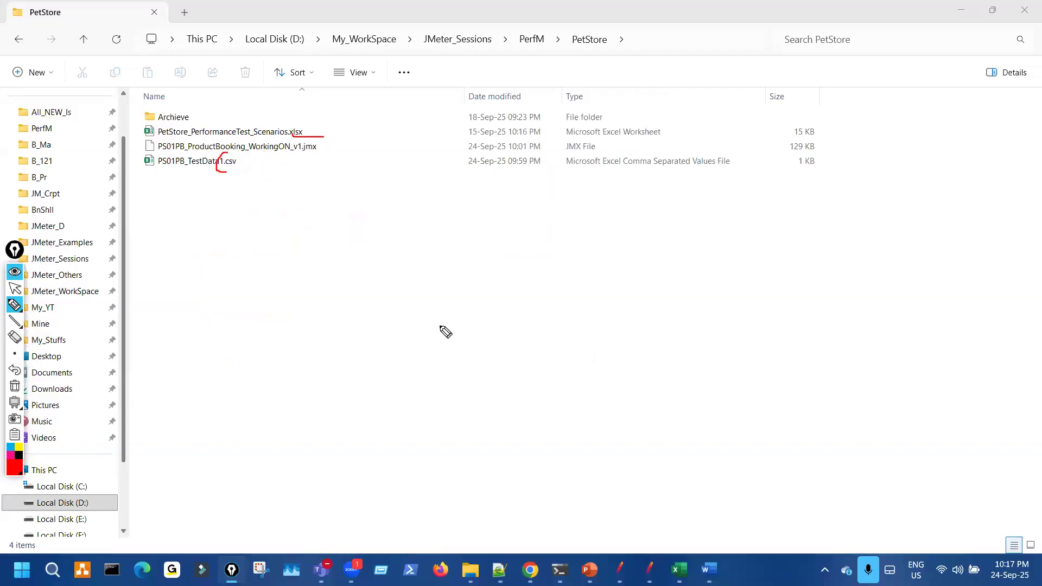
key("ctrl+shift+6")
key("ctrl+shift+6")
key("ctrl+shift+6")
key("ctrl+shift+6")
key("ctrl+shift+6")
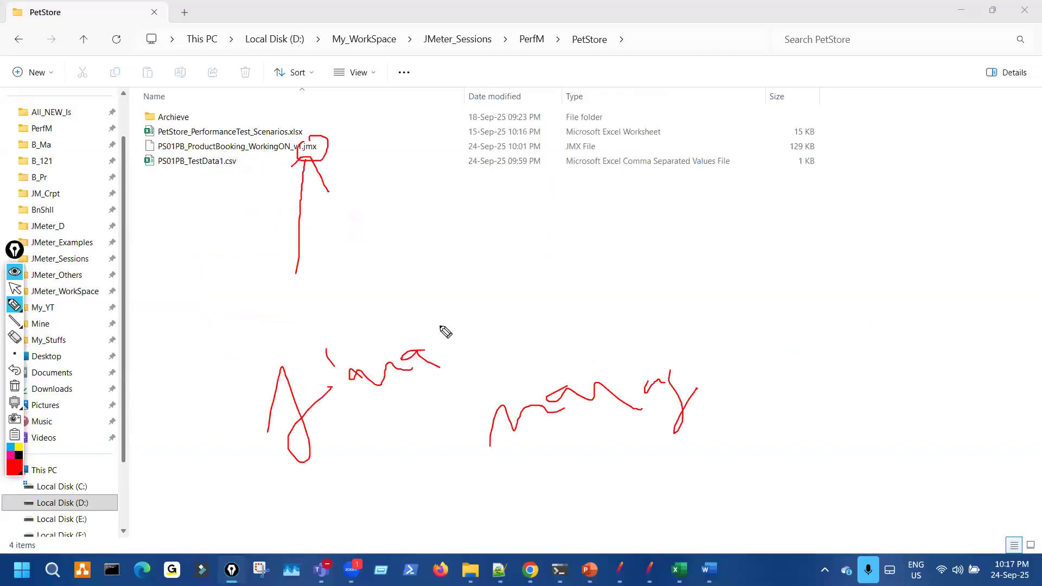
key("ctrl+shift+6")
key("ctrl+shift+6")
key("ctrl+shift+6")
key("ctrl+shift+6")
key("ctrl+shift+6")
key("ctrl+shift+6")
key("ctrl+shift+6")
key("ctrl+shift+6")
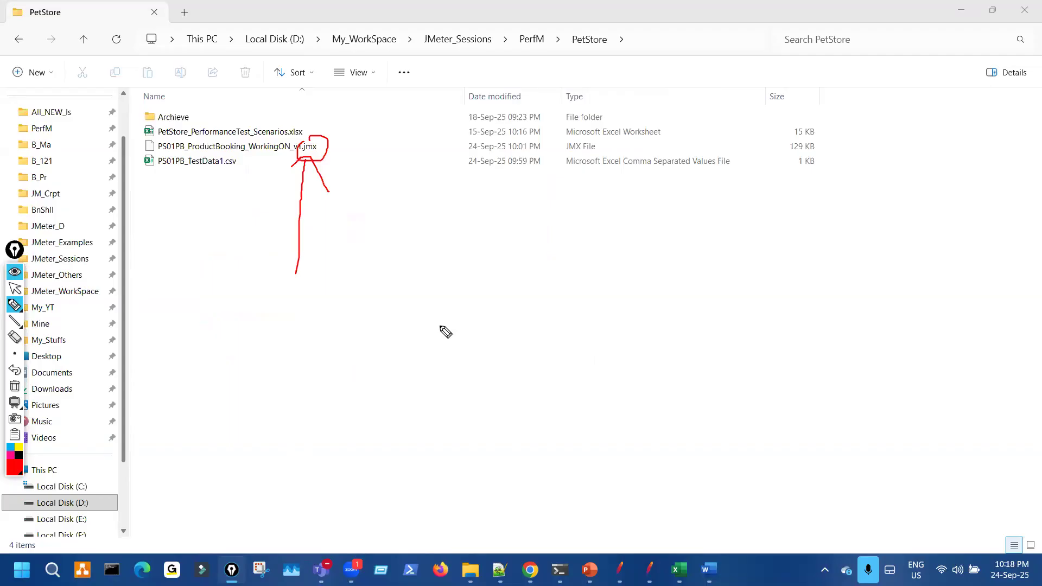
left_click(16, 290)
key("ctrl+shift+7")
key("ctrl+shift+3")
mouse_move(522, 298)
left_mouse_down()
mouse_move(508, 245)
mouse_move(522, 298)
left_mouse_up()
left_click_drag(512, 260, 519, 282)
mouse_move(616, 220)
left_mouse_down()
mouse_move(669, 249)
mouse_move(732, 226)
left_mouse_up()
left_click(664, 214)
left_click_drag(516, 285, 536, 278)
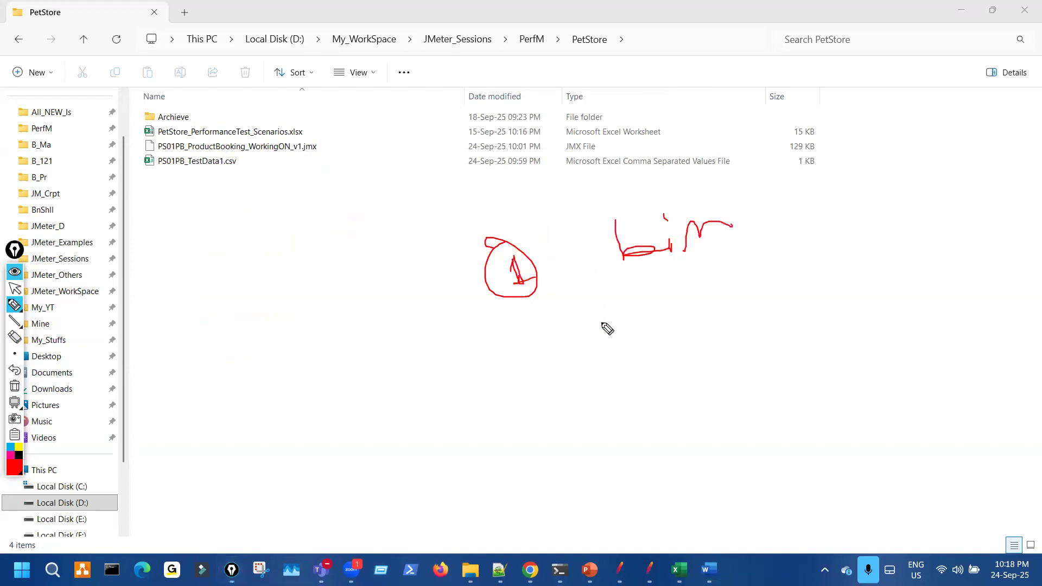
mouse_move(782, 206)
left_mouse_down()
mouse_move(808, 223)
mouse_move(791, 230)
mouse_move(798, 188)
left_mouse_up()
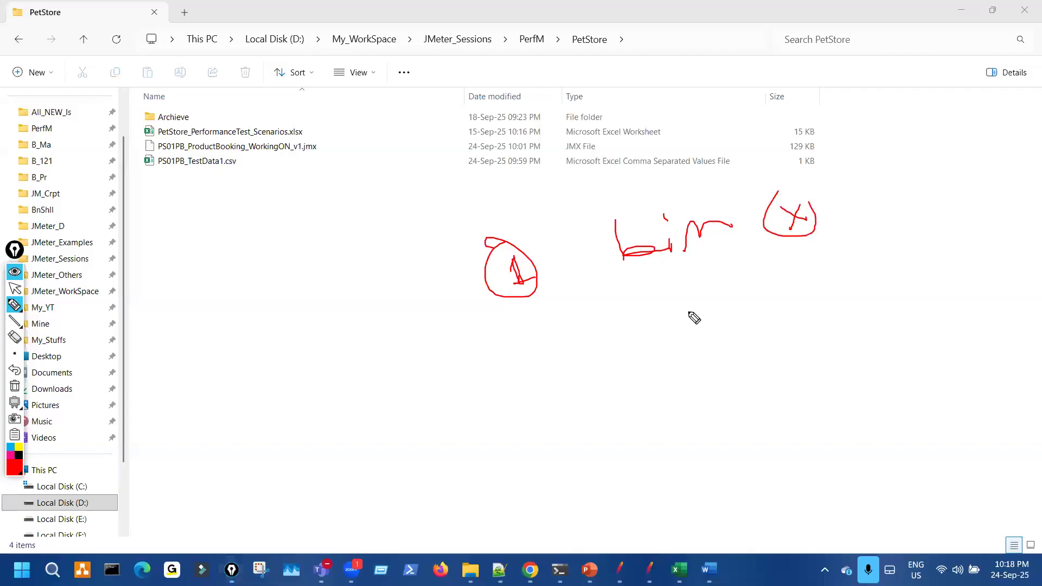
left_click_drag(522, 386, 546, 400)
left_click_drag(529, 361, 540, 376)
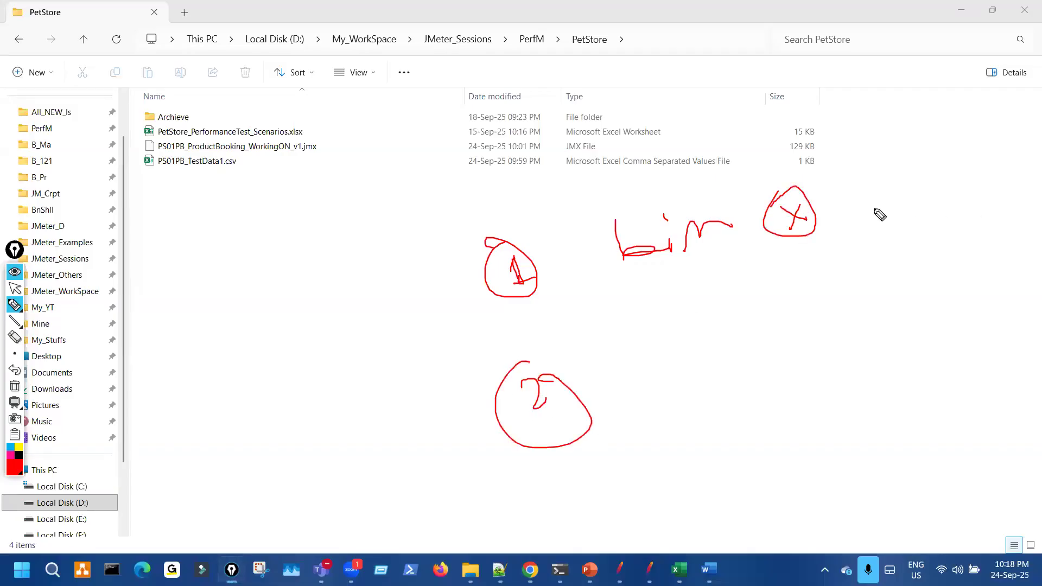
left_click_drag(862, 210, 847, 275)
mouse_move(844, 260)
left_mouse_down()
mouse_move(842, 285)
mouse_move(856, 282)
left_mouse_up()
mouse_move(634, 418)
left_mouse_down()
mouse_move(708, 405)
mouse_move(682, 377)
left_mouse_up()
mouse_move(700, 402)
left_mouse_down()
mouse_move(756, 396)
mouse_move(786, 365)
mouse_move(802, 369)
left_mouse_up()
left_click_drag(872, 321, 896, 397)
left_click_drag(858, 353, 871, 337)
left_click_drag(894, 395, 912, 354)
mouse_move(905, 293)
left_mouse_down()
mouse_move(906, 306)
mouse_move(966, 326)
left_mouse_up()
left_click_drag(879, 406, 978, 361)
left_click_drag(913, 392, 970, 367)
- Underline the D:\My_WorkSpace\JMeter_Sessions\PerfM\PetStore folder path
mouse_move(270, 142)
left_mouse_down()
mouse_move(293, 159)
mouse_move(301, 143)
left_mouse_up()
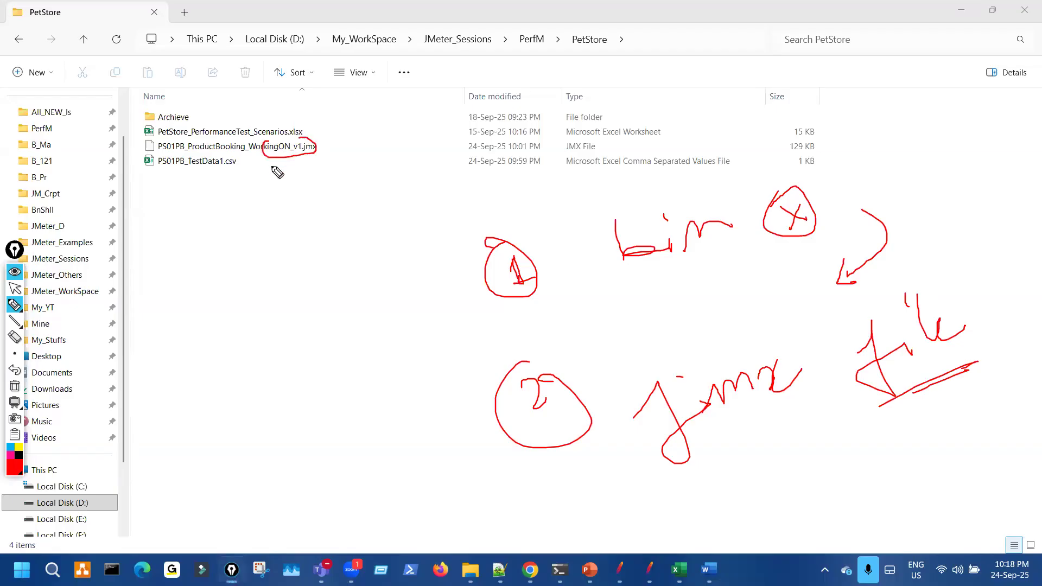
mouse_move(200, 159)
left_mouse_down()
mouse_move(193, 178)
mouse_move(236, 161)
left_mouse_up()
mouse_move(393, 123)
left_mouse_down()
mouse_move(300, 155)
mouse_move(323, 159)
left_mouse_up()
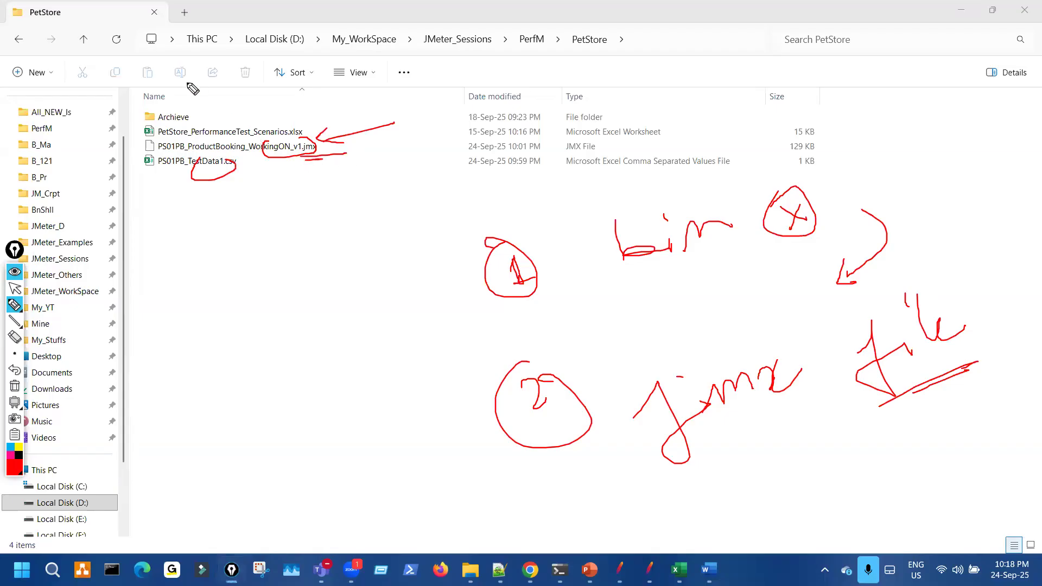
mouse_move(195, 61)
left_mouse_down()
mouse_move(623, 51)
mouse_move(621, 38)
left_mouse_up()
mouse_move(455, 27)
left_mouse_down()
mouse_move(174, 39)
mouse_move(579, 67)
mouse_move(413, 22)
left_mouse_up()
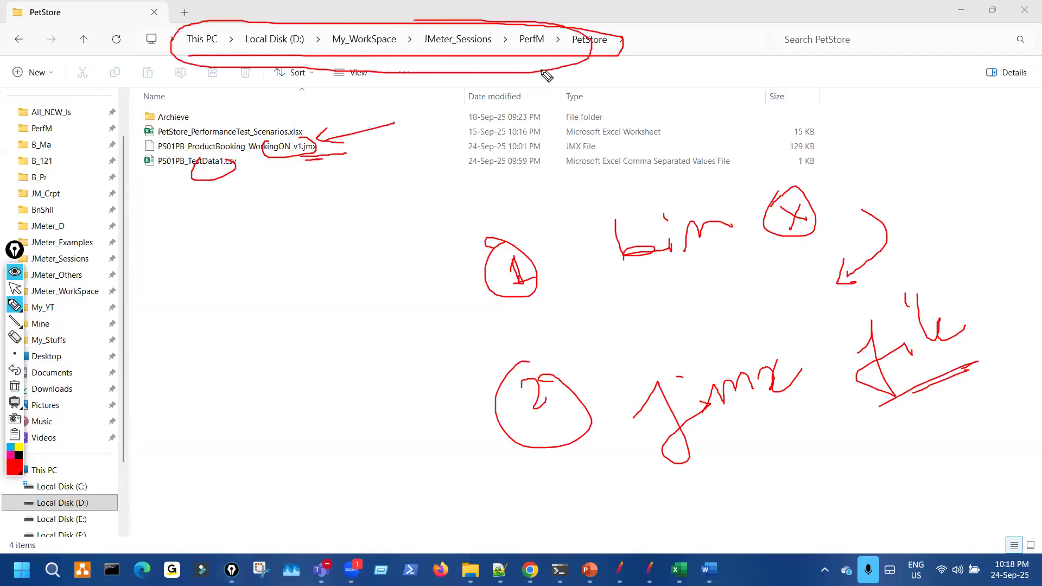
left_click_drag(260, 54, 347, 35)
key("ctrl+shift+7")
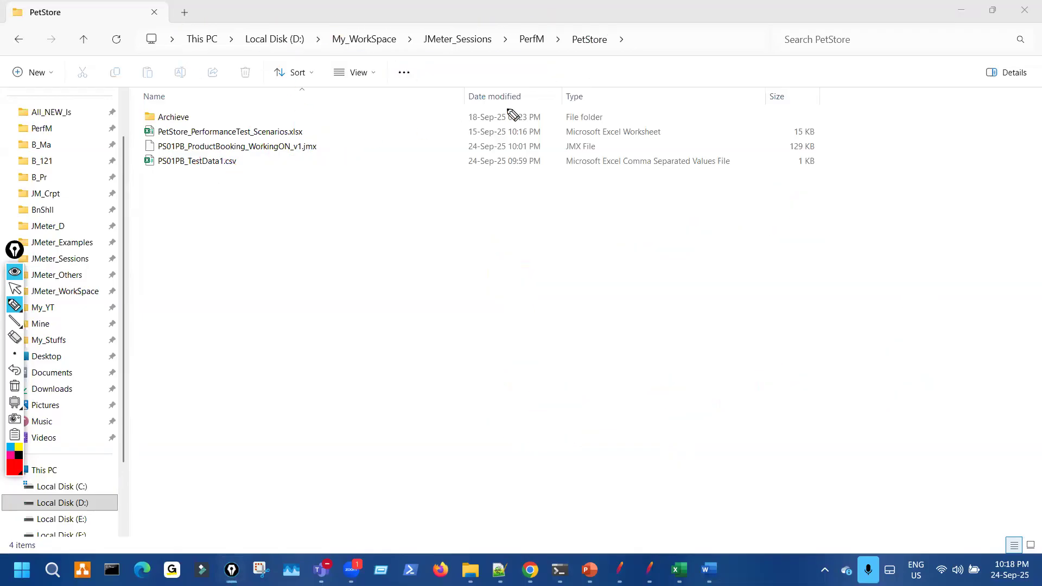
mouse_move(322, 143)
left_mouse_down()
mouse_move(263, 167)
mouse_move(277, 171)
left_mouse_up()
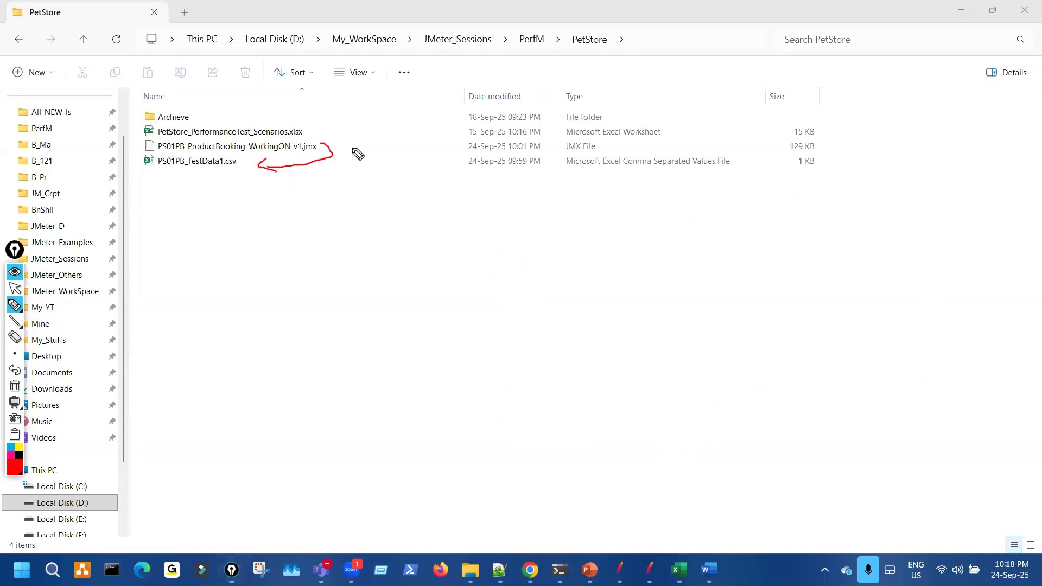
mouse_move(555, 50)
left_mouse_down()
mouse_move(604, 34)
mouse_move(587, 38)
left_mouse_up()
left_click_drag(197, 53, 530, 53)
mouse_move(585, 36)
left_mouse_down()
mouse_move(624, 43)
mouse_move(594, 31)
left_mouse_up()
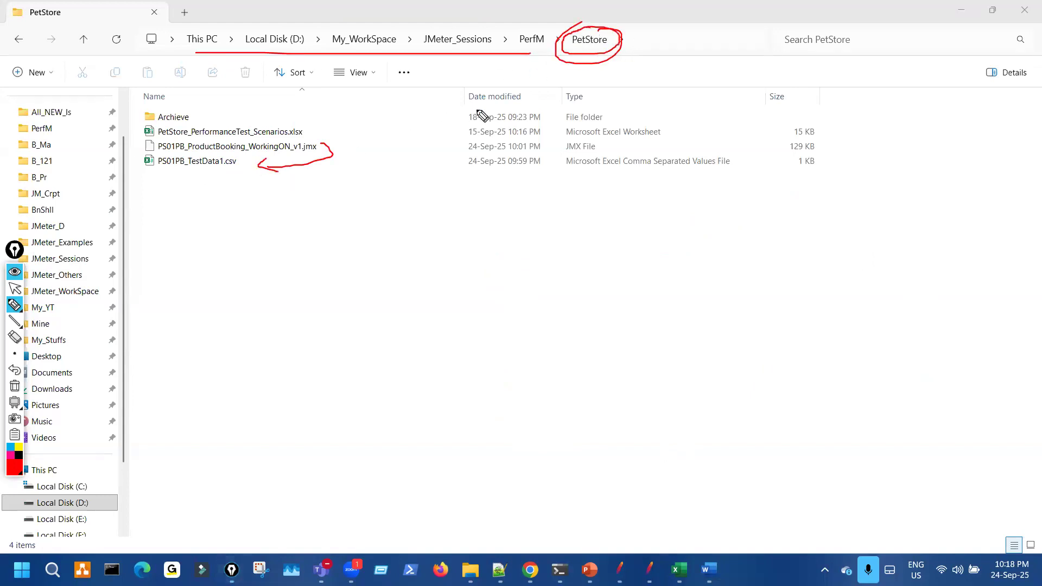
left_click_drag(372, 134, 326, 147)
left_click_drag(586, 75, 585, 46)
mouse_move(266, 159)
left_mouse_down()
mouse_move(233, 181)
mouse_move(251, 175)
left_mouse_up()
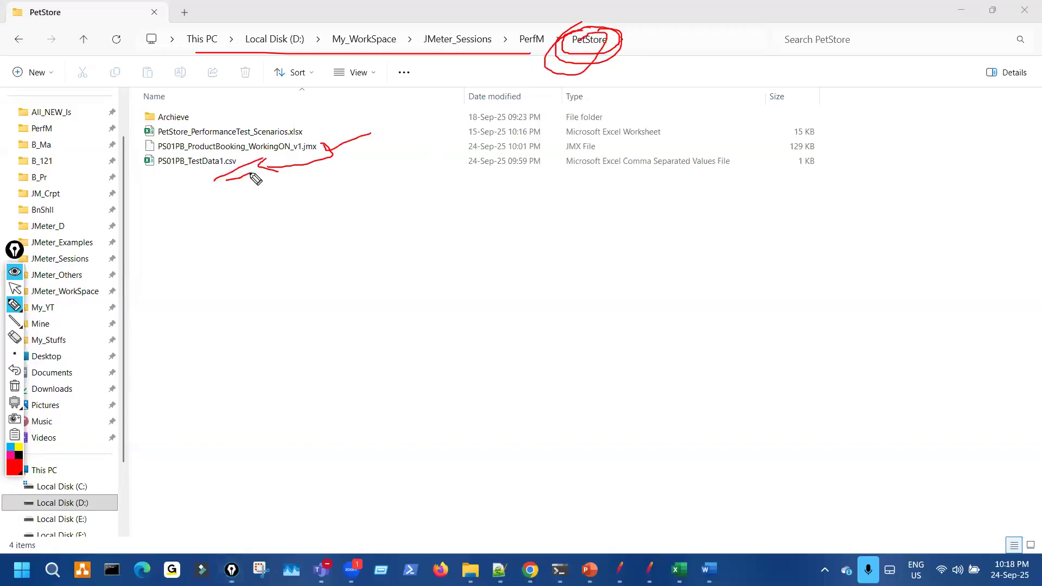
mouse_move(457, 258)
left_mouse_down()
mouse_move(463, 295)
mouse_move(479, 265)
left_mouse_up()
left_click_drag(553, 242, 623, 245)
left_click(593, 224)
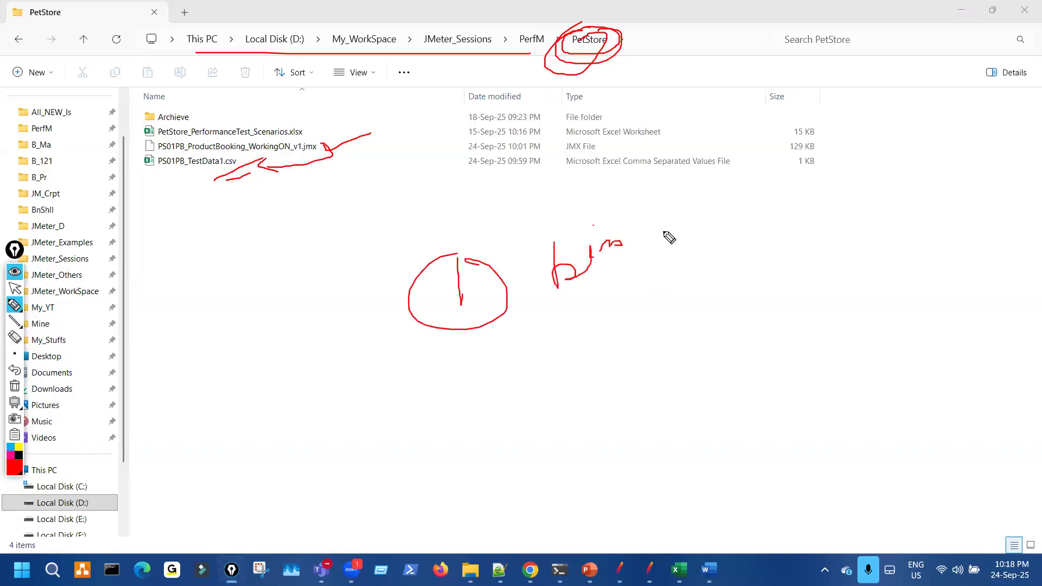
mouse_move(689, 216)
left_mouse_down()
mouse_move(742, 236)
mouse_move(700, 262)
left_mouse_up()
left_click_drag(474, 402, 504, 413)
left_click_drag(476, 379, 495, 391)
left_click(554, 396)
mouse_move(609, 382)
left_mouse_down()
mouse_move(654, 451)
mouse_move(661, 384)
mouse_move(770, 361)
left_mouse_up()
left_click(642, 352)
mouse_move(777, 329)
left_mouse_down()
mouse_move(788, 346)
mouse_move(682, 410)
left_mouse_up()
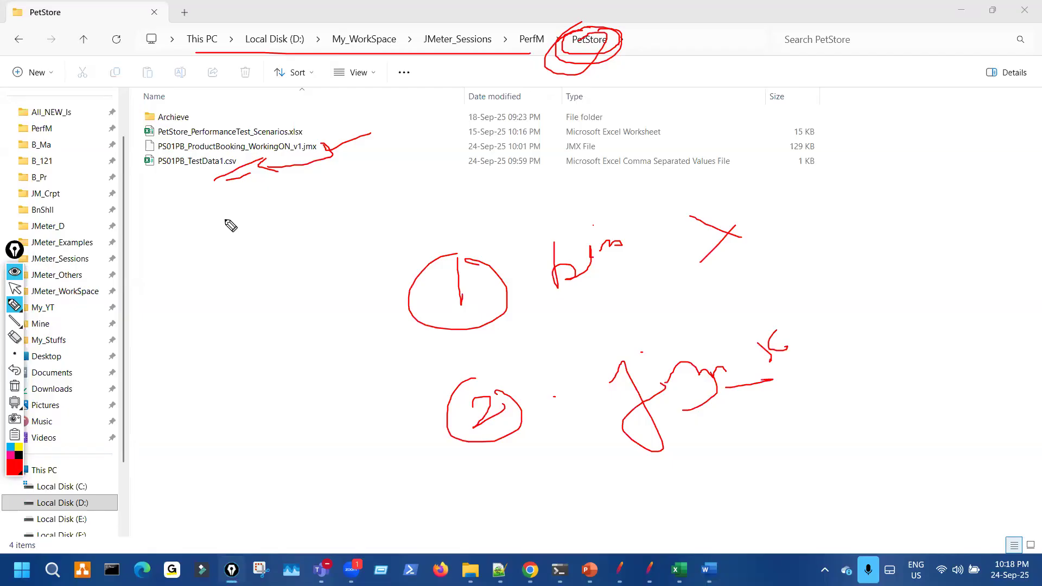
key("Escape")
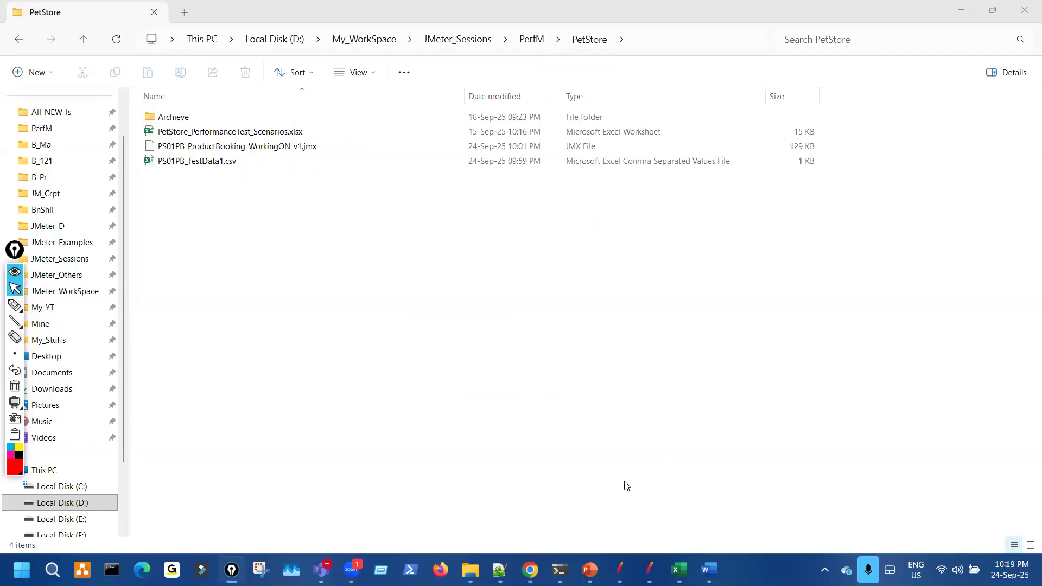
- Arrange JMeter in front, beside a shrunken Excel window showing the CSV data file
left_click(619, 570)
left_click_drag(592, 159, 471, 178)
left_click(649, 570)
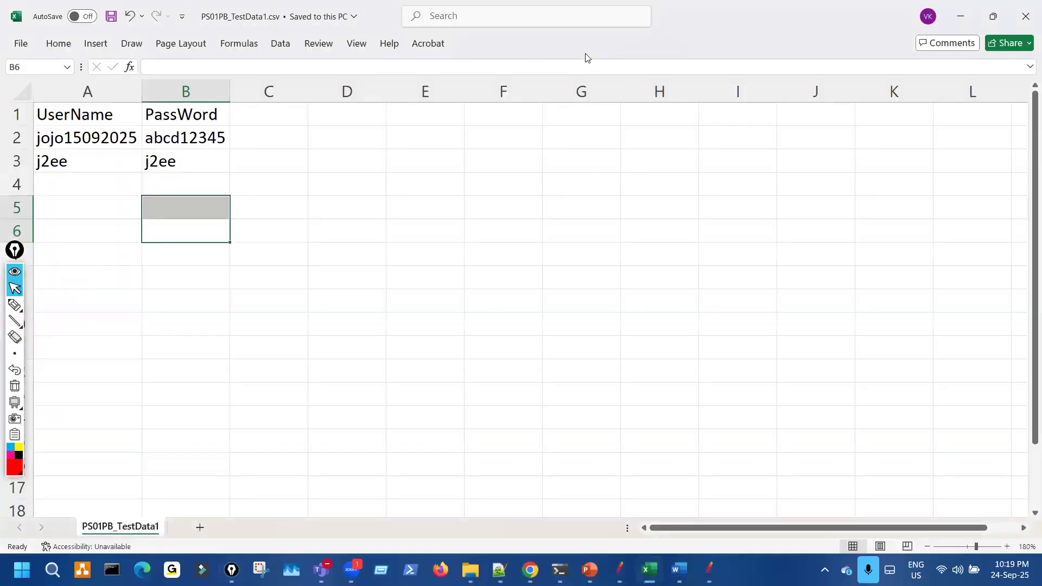
left_click(993, 17)
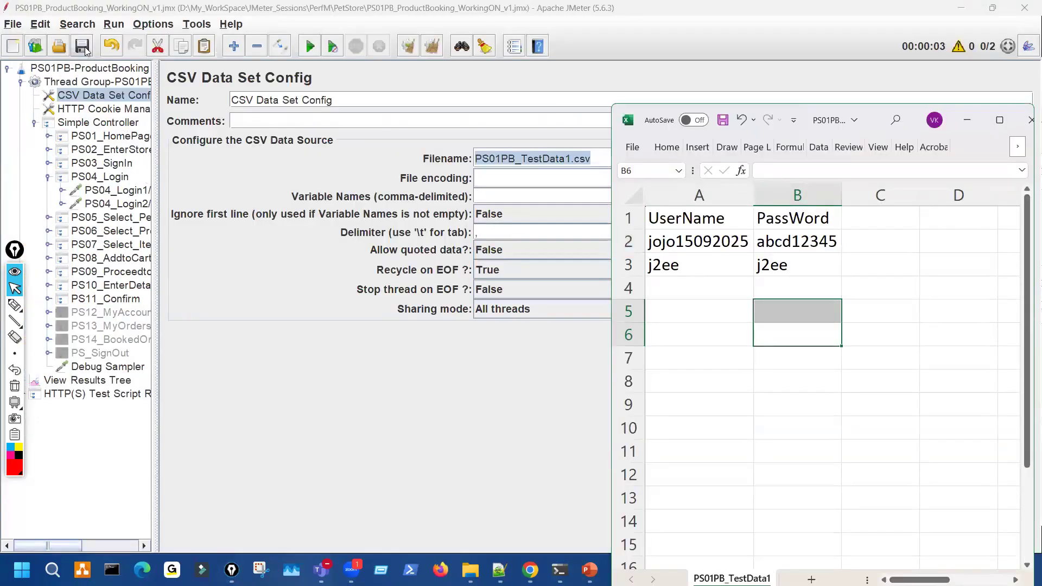
left_click(191, 200)
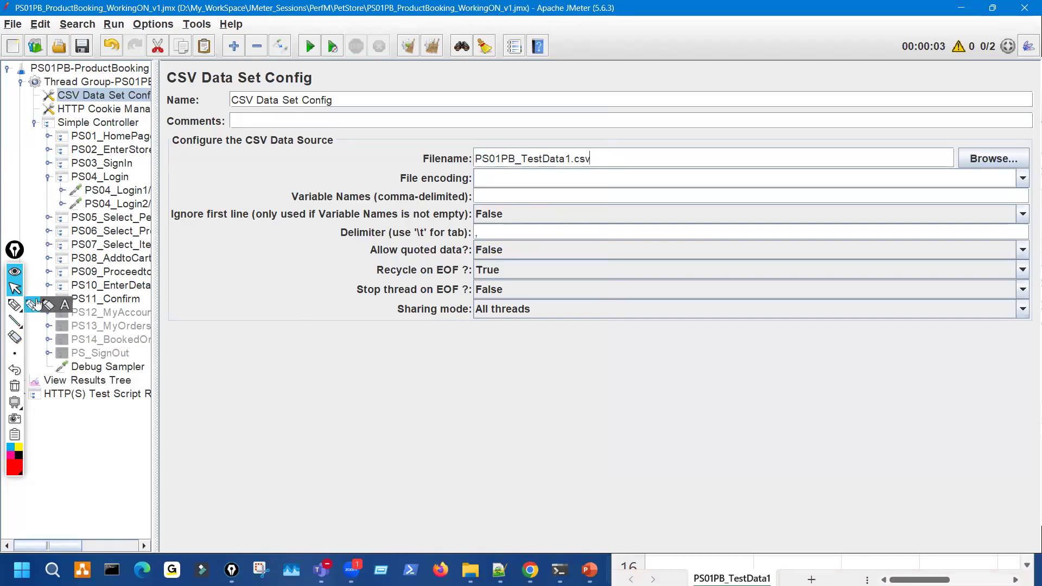
- Circle the CSV Data Set Config Filename field with an on-screen annotation
left_click(34, 305)
mouse_move(482, 153)
left_mouse_down()
mouse_move(477, 174)
mouse_move(534, 137)
left_mouse_up()
key("Escape")
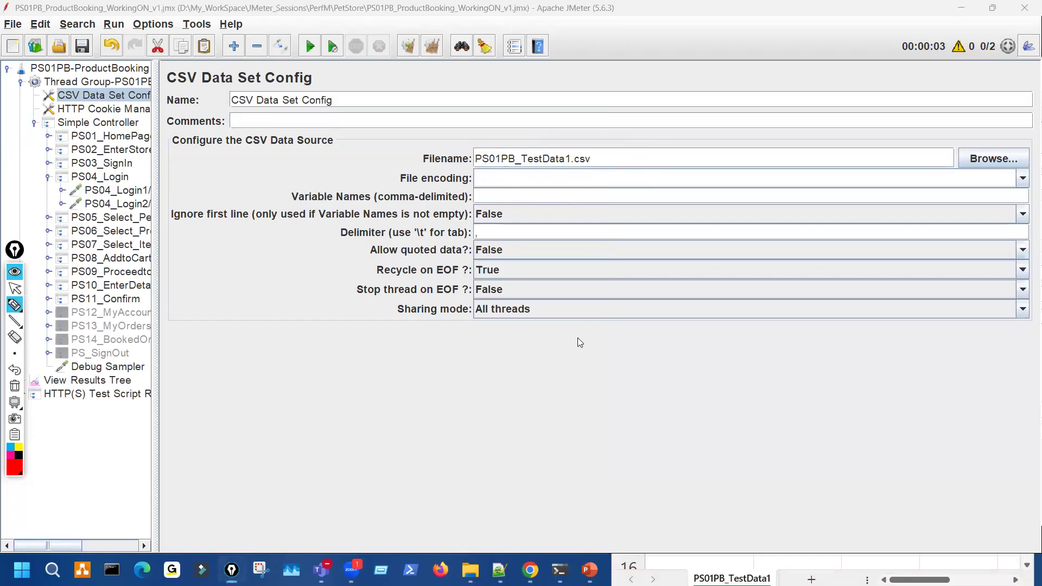
left_click(602, 158)
key("ctrl+z")
key("ctrl+z")
key("ctrl+z")
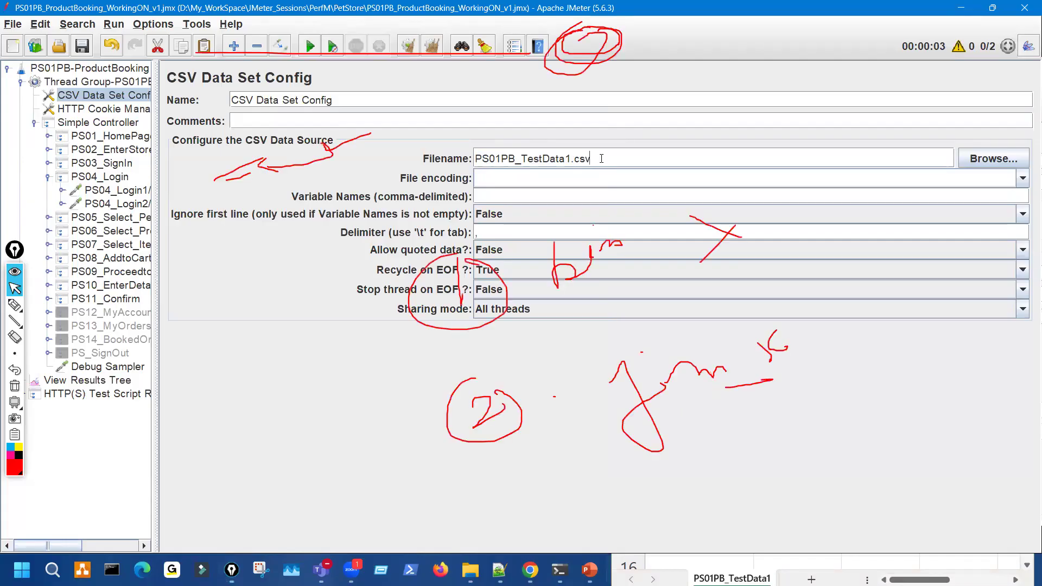
- Erase PS01PB_TestData1.csv so the Filename field is empty
key("ctrl+a")
key("BackSpace")
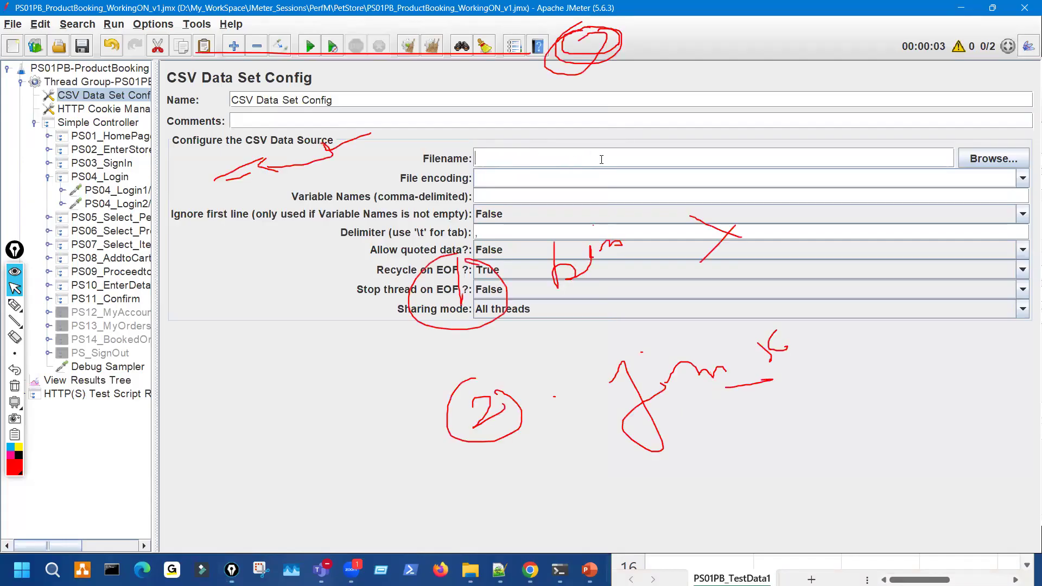
key("ctrl+z")
key("ctrl+z")
key("ctrl+z")
key("ctrl+z")
- Paste D:\My_WorkSpace\JMeter_Sessions\PerfM\PetStore\PS01PB_TestData1.csv into the Filename field
left_click(15, 386)
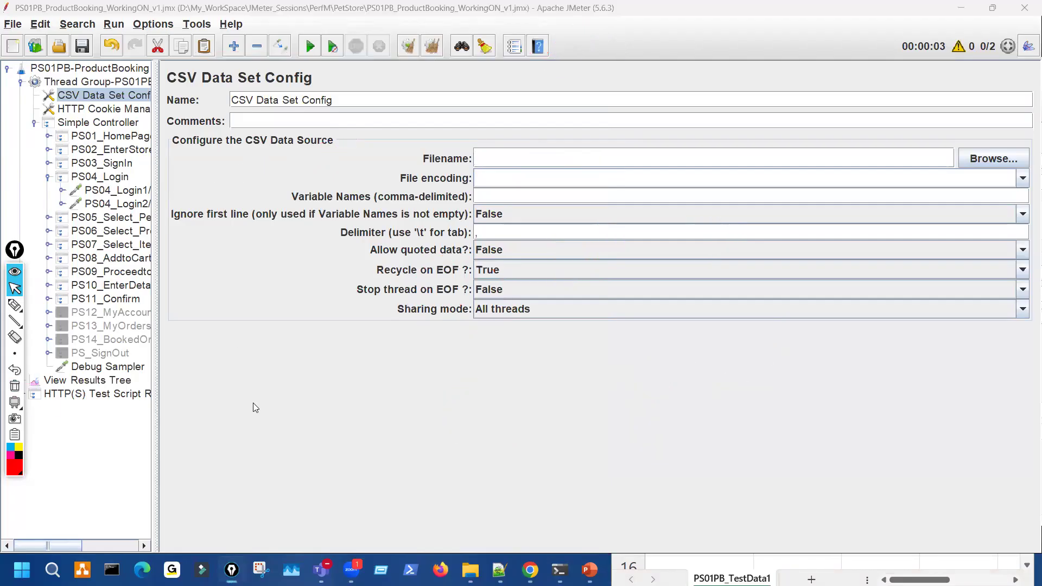
key("alt+Tab")
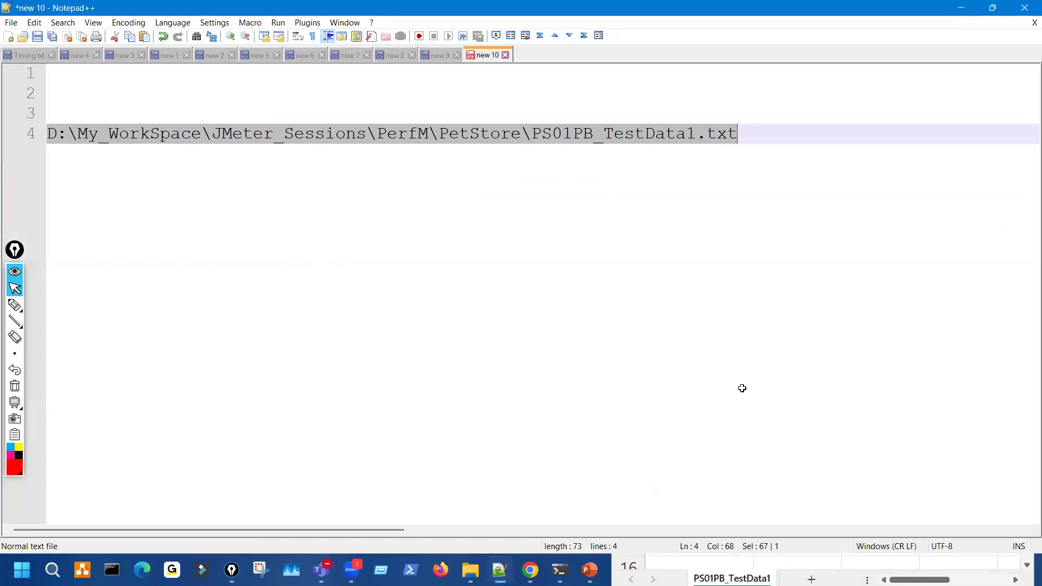
key("alt+Tab")
left_click(620, 570)
left_click(542, 164)
type("D:\\My_WorkSpace\\JMeter_Sessions\\PerfM\\PetStore\\PS01PB_TestData1.txt")
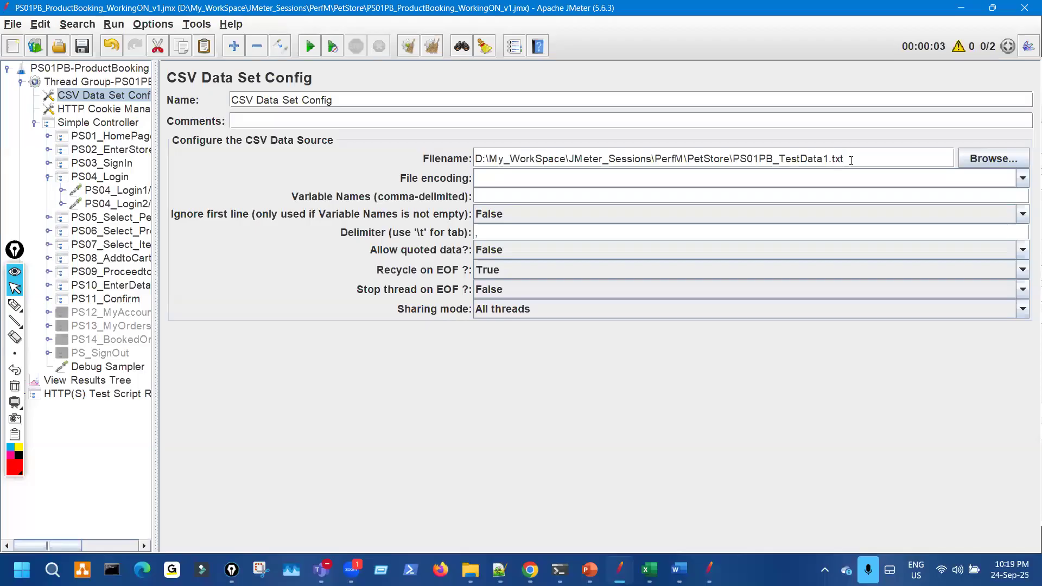
- Annotate the full Filename path with a brace, circle, arrow and underline
key("ctrl+shift+3")
left_click_drag(843, 125, 853, 183)
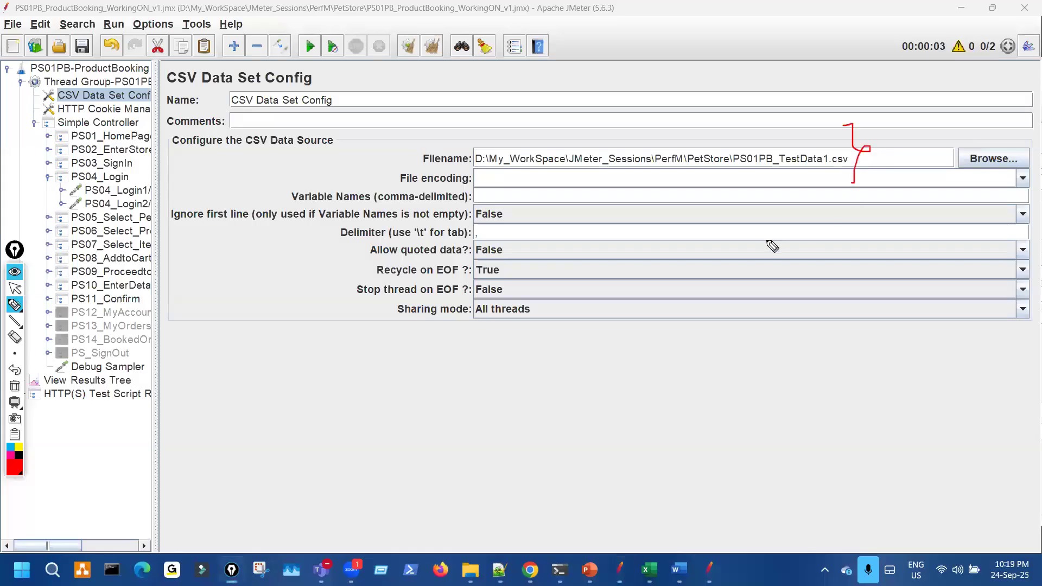
mouse_move(513, 179)
left_mouse_down()
mouse_move(818, 149)
mouse_move(499, 150)
mouse_move(474, 172)
mouse_move(518, 178)
left_mouse_up()
left_click_drag(568, 326, 601, 183)
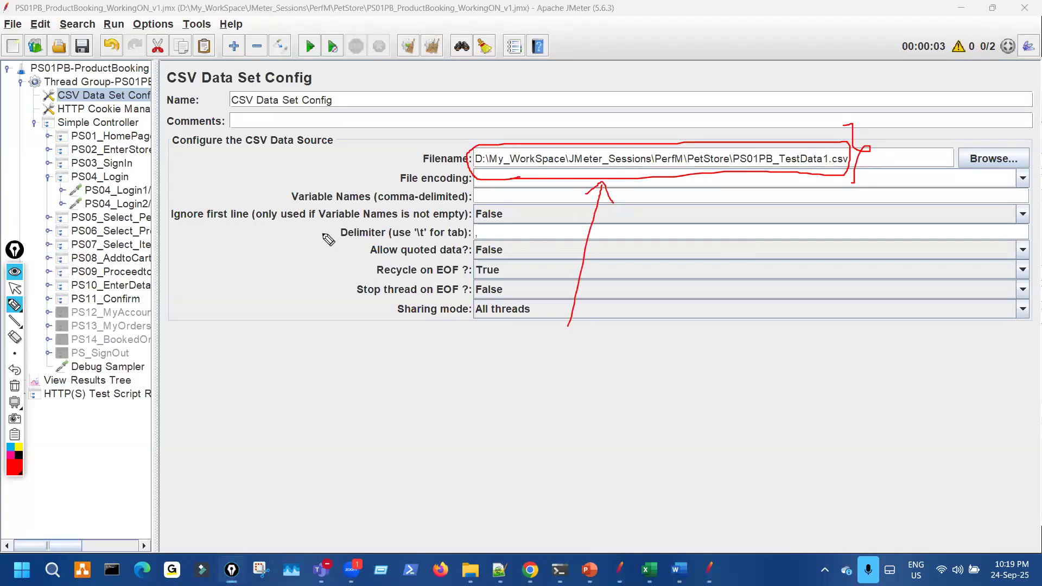
left_click_drag(163, 188, 264, 173)
left_click_drag(337, 105, 326, 143)
mouse_move(374, 105)
left_mouse_down()
mouse_move(440, 70)
mouse_move(437, 54)
left_mouse_up()
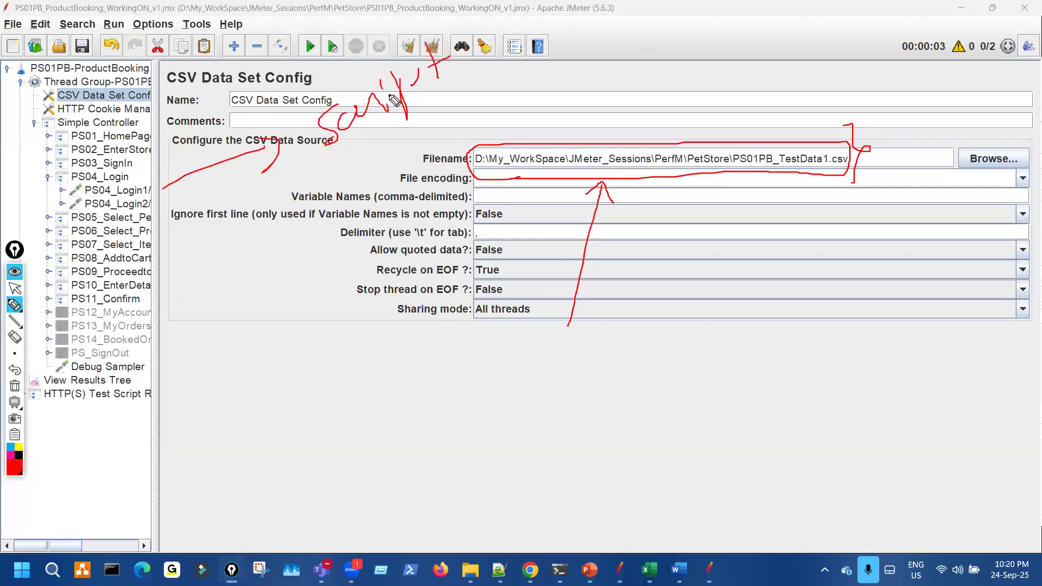
left_click_drag(117, 124, 139, 245)
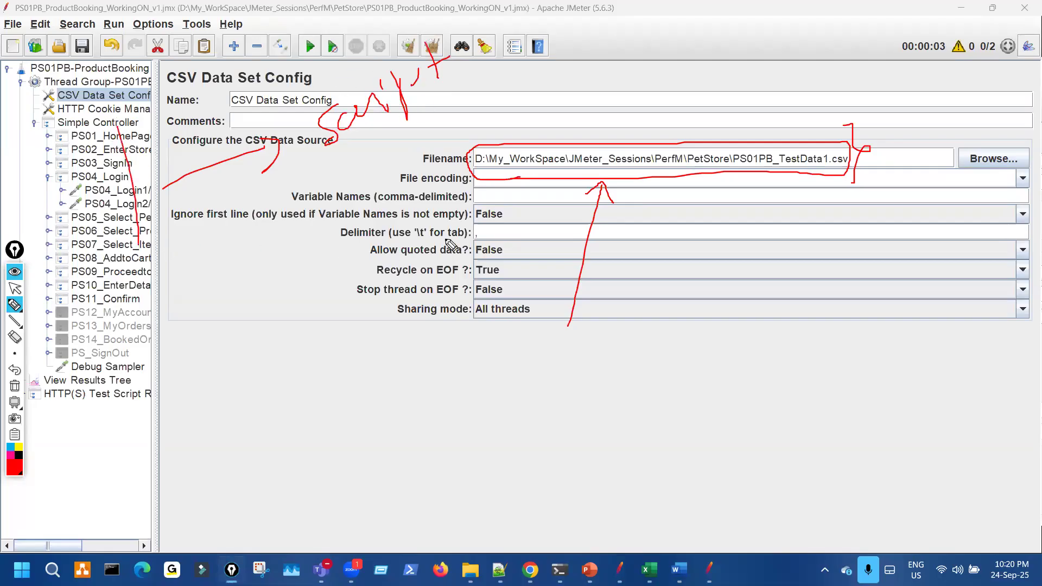
mouse_move(477, 154)
left_mouse_down()
mouse_move(861, 167)
mouse_move(651, 144)
mouse_move(861, 162)
mouse_move(803, 147)
left_mouse_up()
key("ctrl+shift+7")
left_click_drag(481, 177, 724, 169)
mouse_move(603, 303)
left_mouse_down()
mouse_move(592, 198)
mouse_move(613, 207)
left_mouse_up()
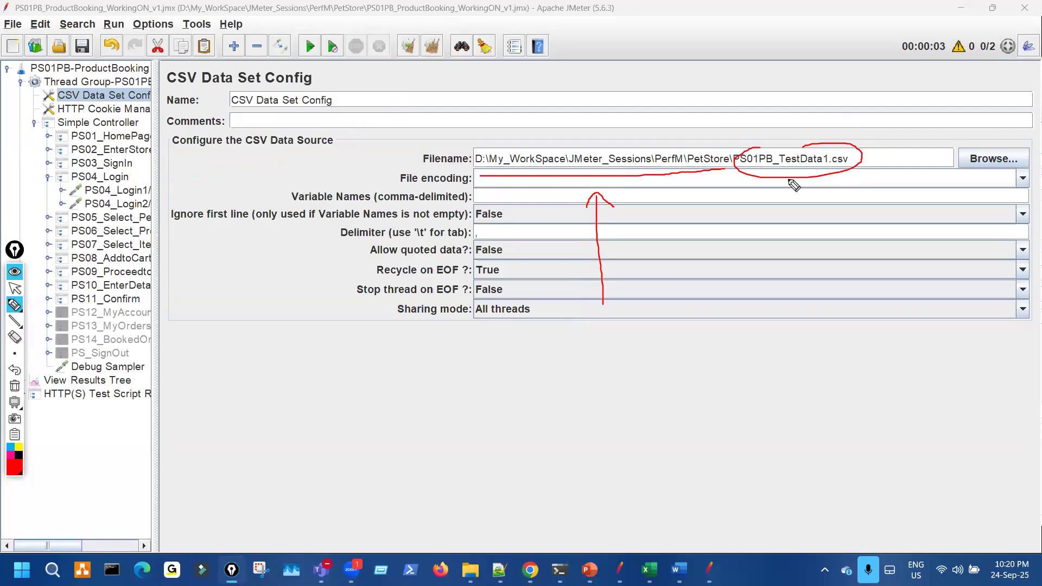
left_click_drag(319, 191, 339, 166)
left_click_drag(712, 204, 738, 217)
left_click_drag(723, 344, 757, 366)
mouse_move(791, 326)
left_mouse_down()
mouse_move(828, 340)
mouse_move(874, 336)
mouse_move(929, 265)
mouse_move(963, 292)
mouse_move(977, 277)
mouse_move(951, 361)
mouse_move(971, 345)
left_mouse_up()
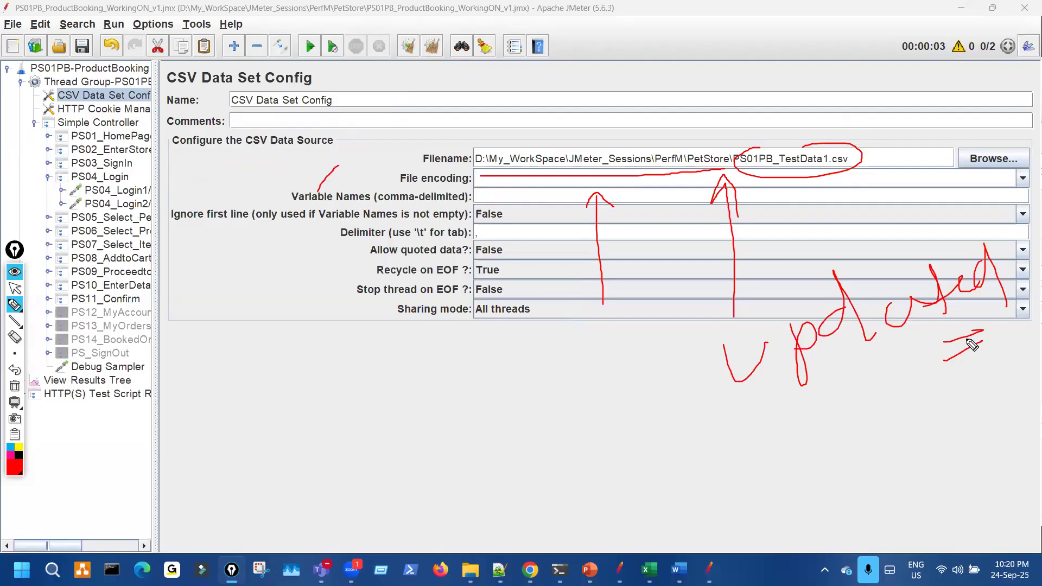
left_click_drag(164, 131, 145, 191)
mouse_move(236, 419)
left_mouse_down()
mouse_move(225, 476)
mouse_move(271, 502)
left_mouse_up()
left_click_drag(277, 442, 278, 452)
left_click_drag(281, 389, 313, 448)
left_click_drag(319, 402, 344, 455)
left_click_drag(321, 438, 354, 419)
mouse_move(289, 487)
left_mouse_down()
mouse_move(382, 462)
mouse_move(410, 468)
left_mouse_up()
left_click_drag(429, 430, 491, 420)
mouse_move(507, 499)
left_mouse_down()
mouse_move(526, 460)
mouse_move(547, 471)
mouse_move(540, 455)
mouse_move(624, 460)
left_mouse_up()
left_click_drag(629, 397, 624, 460)
left_click_drag(668, 418, 665, 459)
left_click_drag(674, 429, 719, 417)
mouse_move(586, 422)
left_mouse_down()
mouse_move(575, 403)
mouse_move(434, 395)
mouse_move(391, 406)
left_mouse_up()
mouse_move(394, 394)
left_mouse_down()
mouse_move(383, 407)
mouse_move(392, 412)
left_mouse_up()
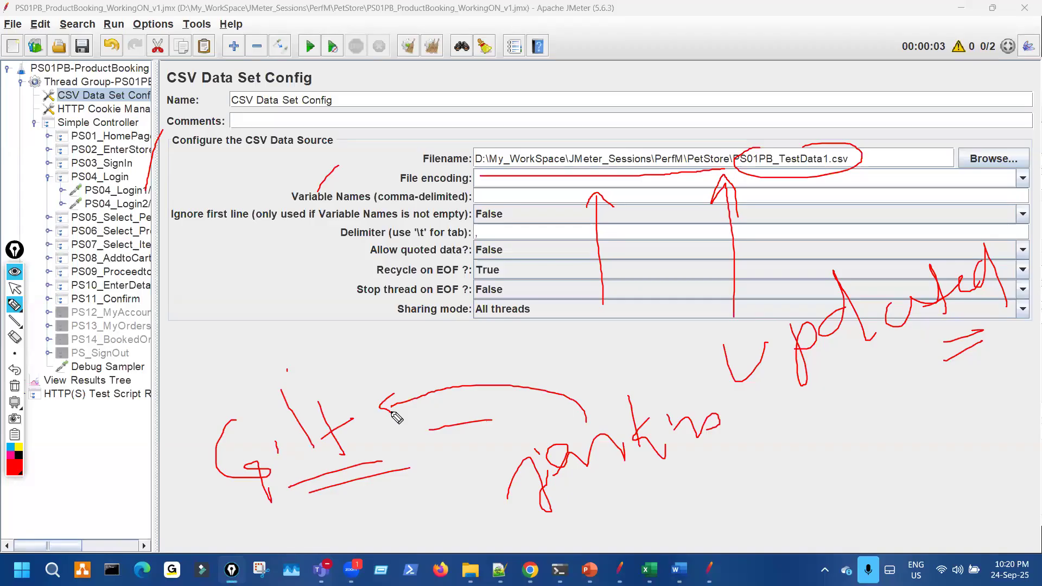
mouse_move(434, 185)
left_mouse_down()
mouse_move(450, 197)
mouse_move(464, 189)
left_mouse_up()
mouse_move(184, 365)
left_mouse_down()
mouse_move(374, 460)
mouse_move(312, 399)
left_mouse_up()
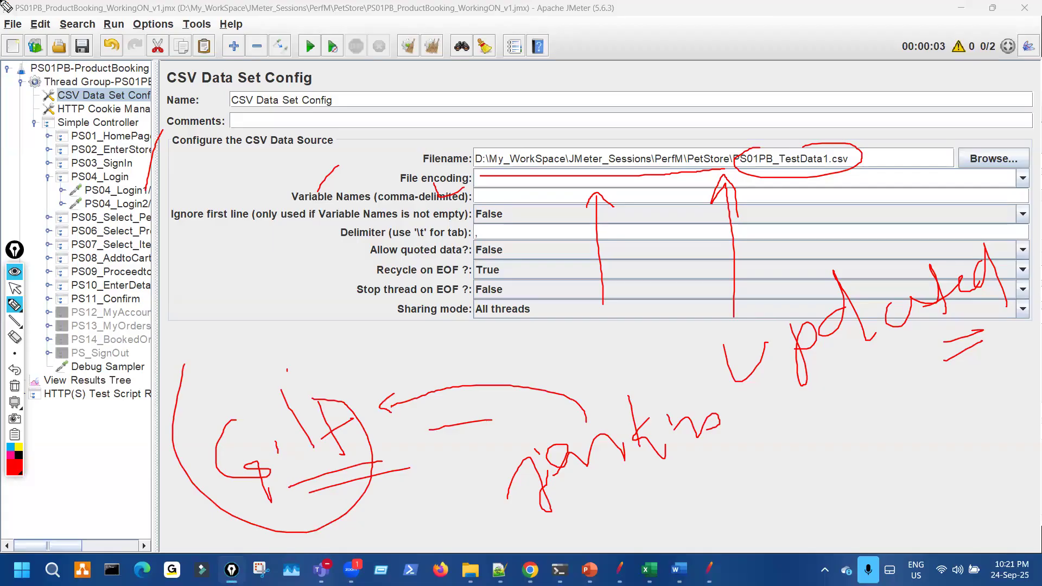
mouse_move(208, 386)
left_mouse_down()
mouse_move(375, 435)
mouse_move(352, 413)
left_mouse_up()
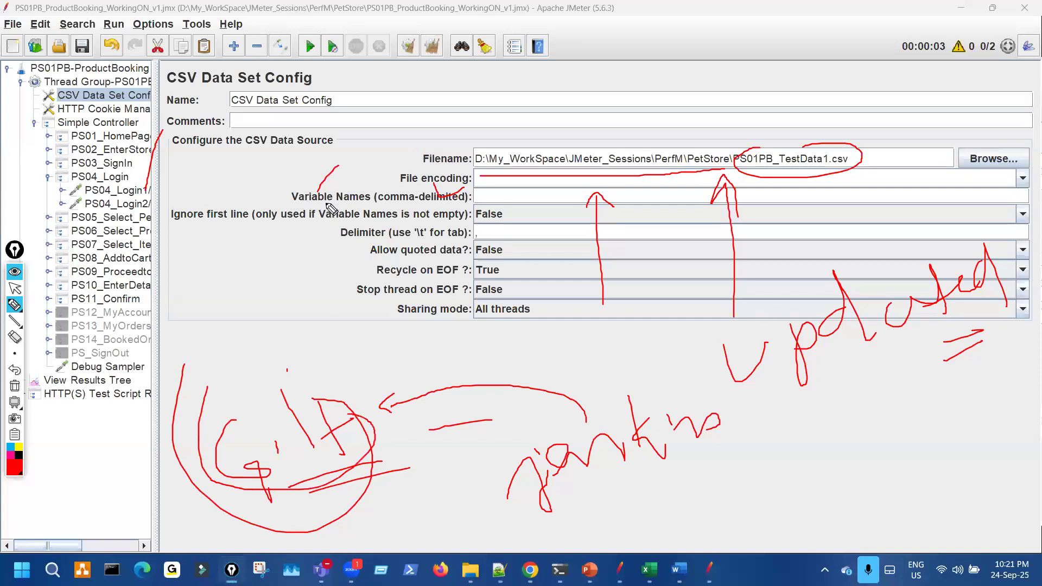
left_click_drag(253, 274, 254, 265)
left_click_drag(142, 197, 200, 165)
left_click_drag(777, 133, 823, 163)
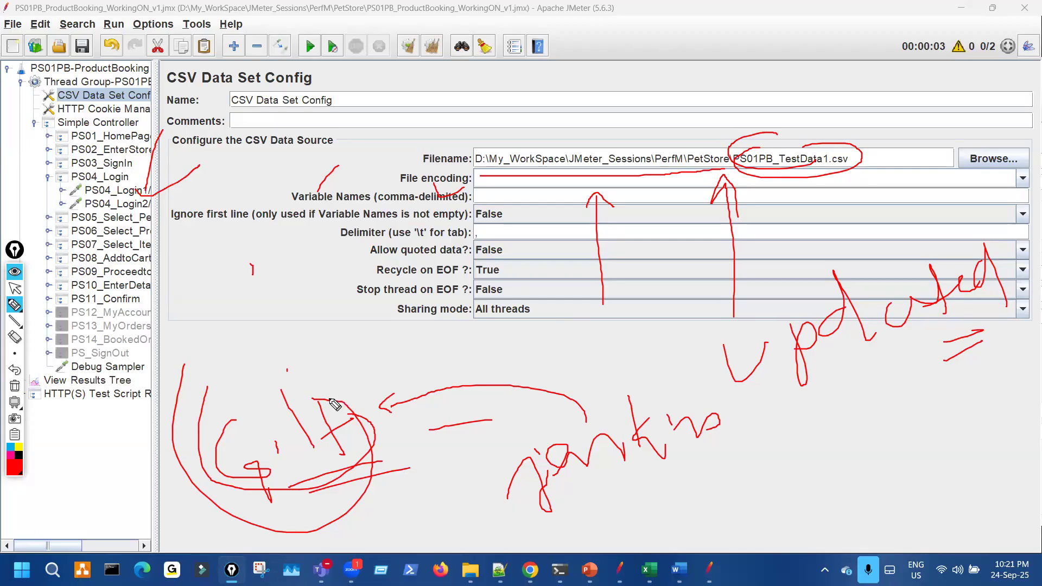
mouse_move(306, 385)
left_mouse_down()
mouse_move(228, 386)
mouse_move(283, 522)
mouse_move(354, 402)
left_mouse_up()
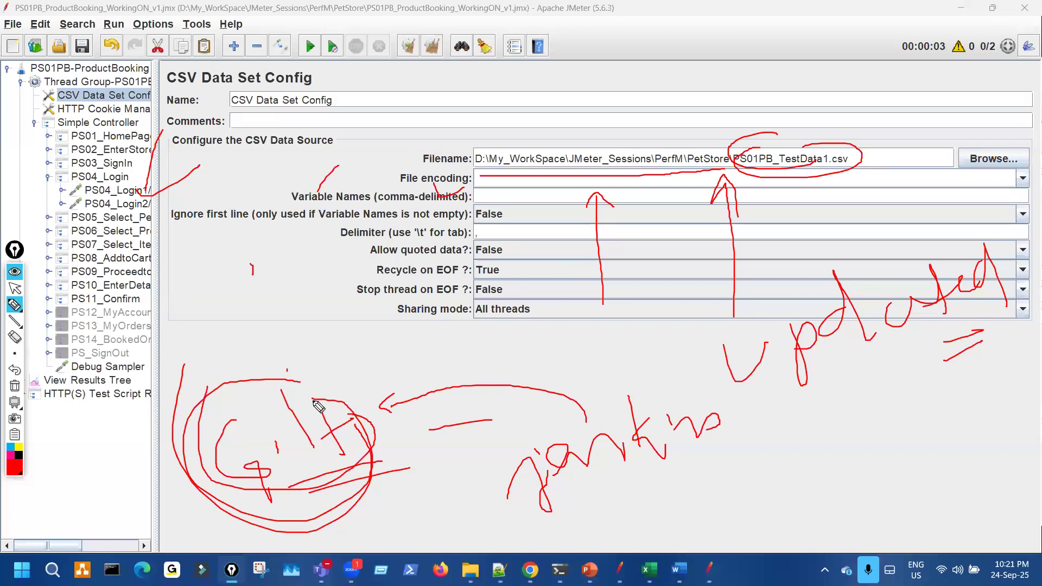
left_click_drag(253, 333, 243, 347)
left_click_drag(284, 71, 211, 155)
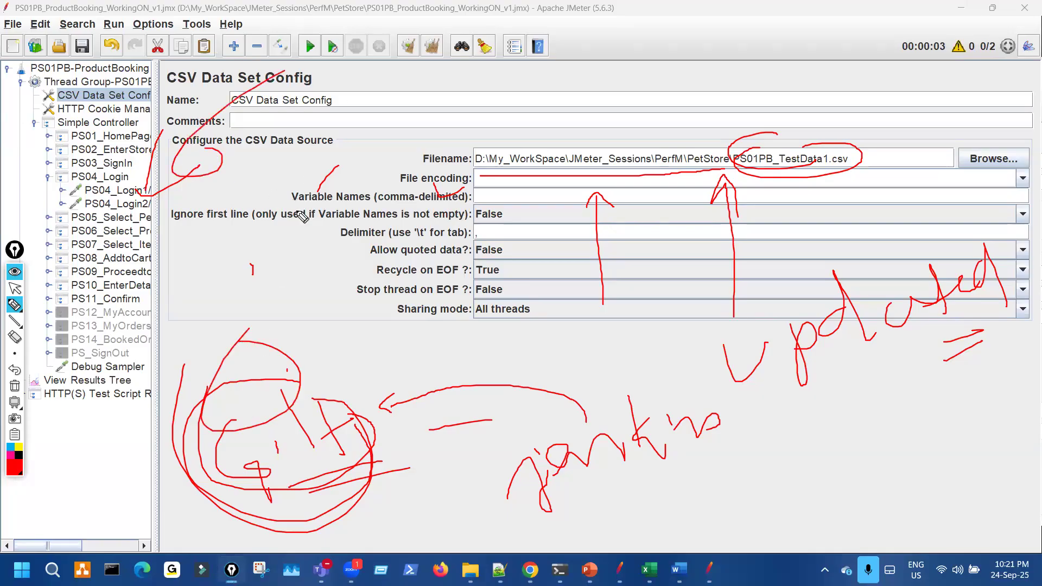
key("ctrl+shift+7")
left_click_drag(125, 139, 231, 287)
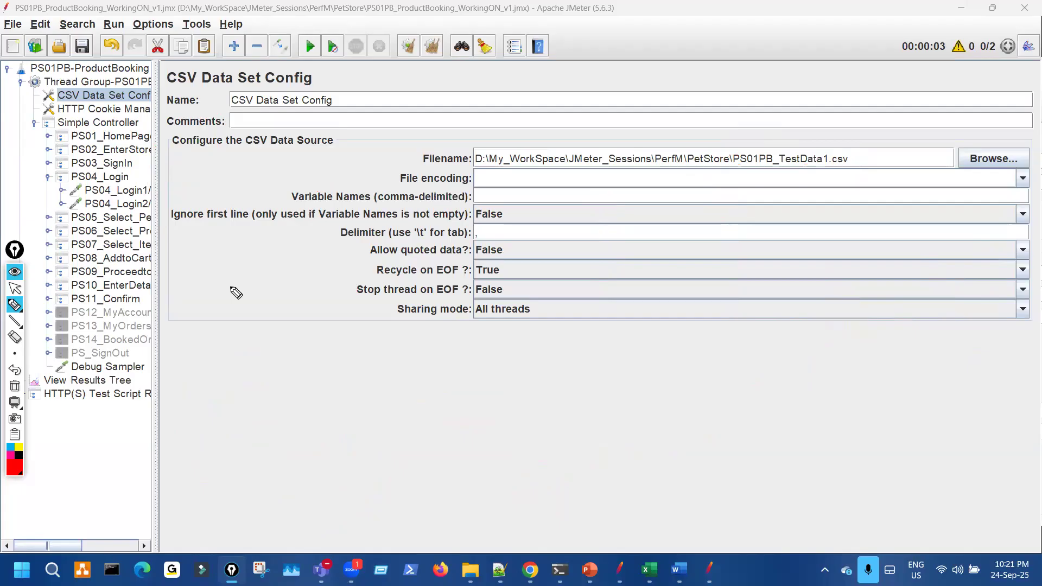
mouse_move(387, 398)
left_mouse_down()
mouse_move(476, 329)
mouse_move(565, 323)
mouse_move(597, 293)
mouse_move(598, 329)
left_mouse_up()
left_click_drag(460, 472, 522, 553)
left_click_drag(525, 489, 535, 519)
mouse_move(548, 432)
left_mouse_down()
mouse_move(567, 494)
mouse_move(536, 453)
left_mouse_up()
left_click_drag(554, 478, 573, 467)
left_click_drag(532, 540, 601, 518)
left_click_drag(685, 445, 621, 472)
left_click_drag(610, 464, 647, 476)
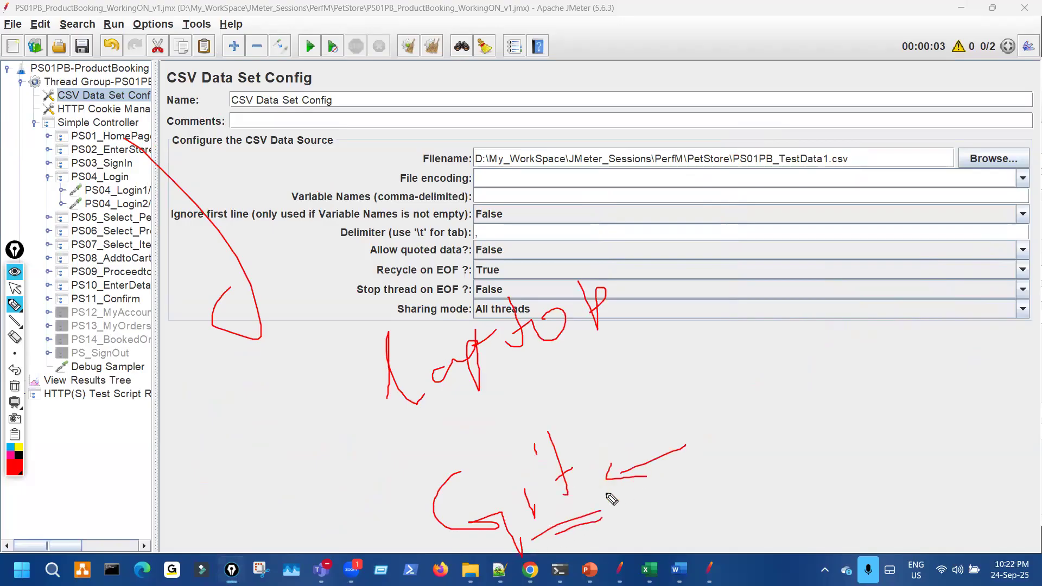
left_click_drag(598, 431, 611, 456)
mouse_move(611, 411)
left_mouse_down()
mouse_move(620, 466)
mouse_move(659, 434)
left_mouse_up()
left_click_drag(665, 382, 666, 444)
mouse_move(794, 367)
left_mouse_down()
mouse_move(725, 405)
mouse_move(749, 420)
left_mouse_up()
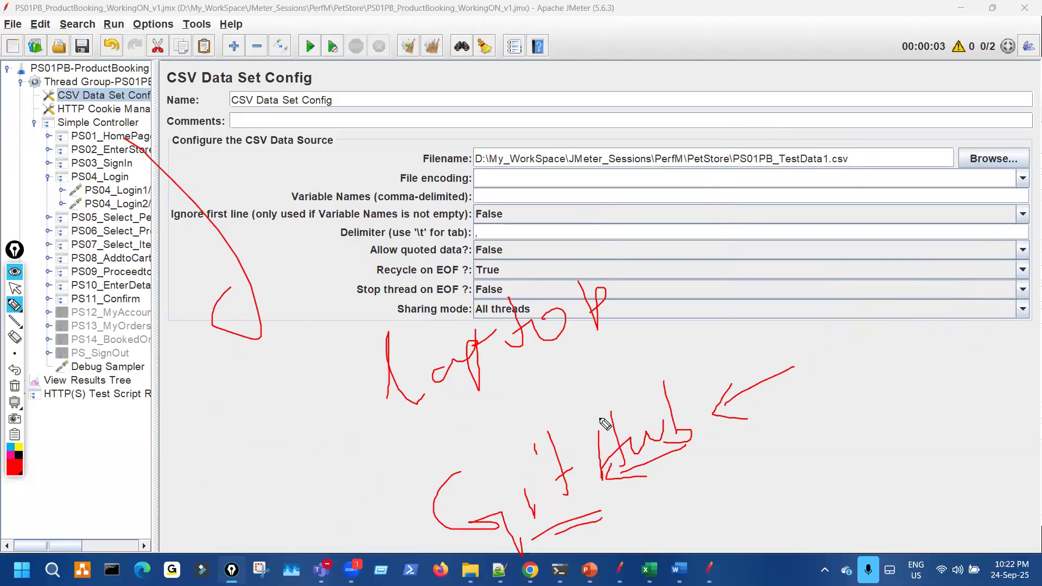
left_click_drag(159, 117, 154, 251)
left_click_drag(409, 127, 479, 139)
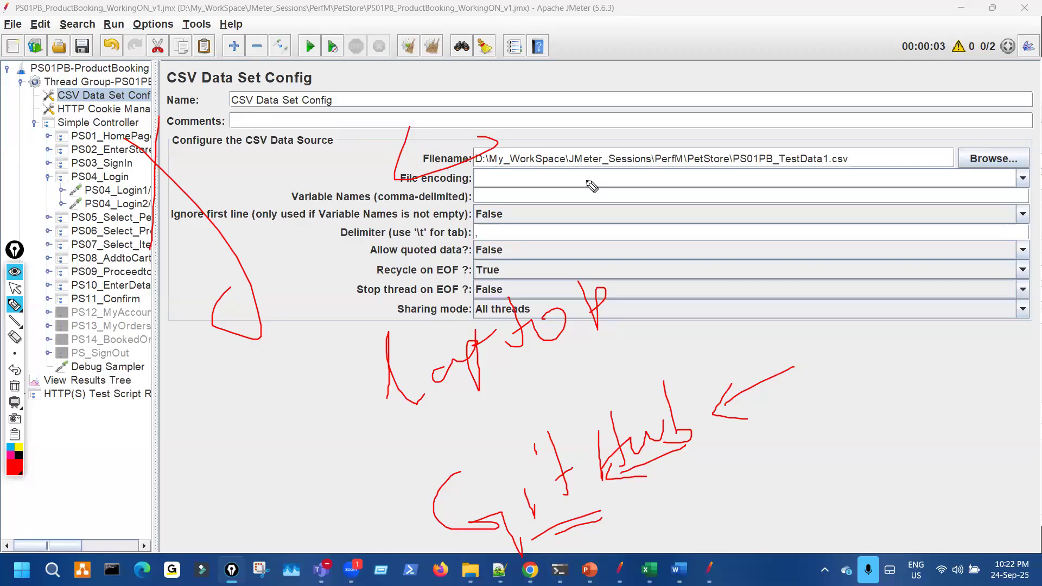
mouse_move(141, 463)
left_mouse_down()
mouse_move(165, 463)
mouse_move(198, 426)
mouse_move(211, 380)
mouse_move(227, 402)
left_mouse_up()
left_click_drag(230, 376, 229, 387)
left_click_drag(239, 392, 260, 373)
left_click_drag(269, 363, 279, 383)
left_click_drag(100, 220, 100, 155)
mouse_move(251, 79)
left_mouse_down()
mouse_move(250, 129)
mouse_move(283, 87)
mouse_move(291, 117)
left_mouse_up()
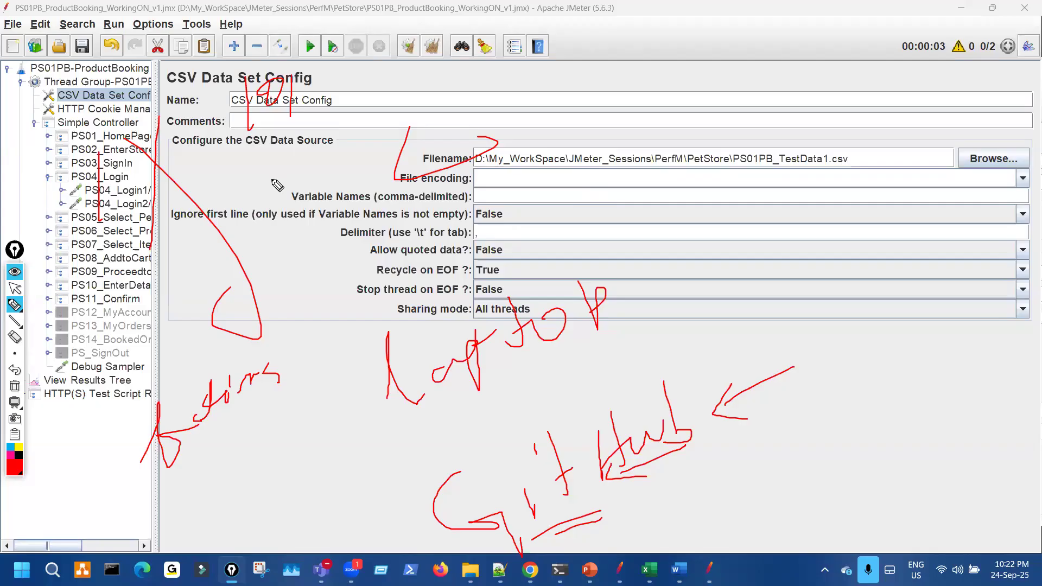
mouse_move(152, 111)
left_mouse_down()
mouse_move(220, 248)
mouse_move(179, 288)
left_mouse_up()
left_click_drag(55, 163, 66, 319)
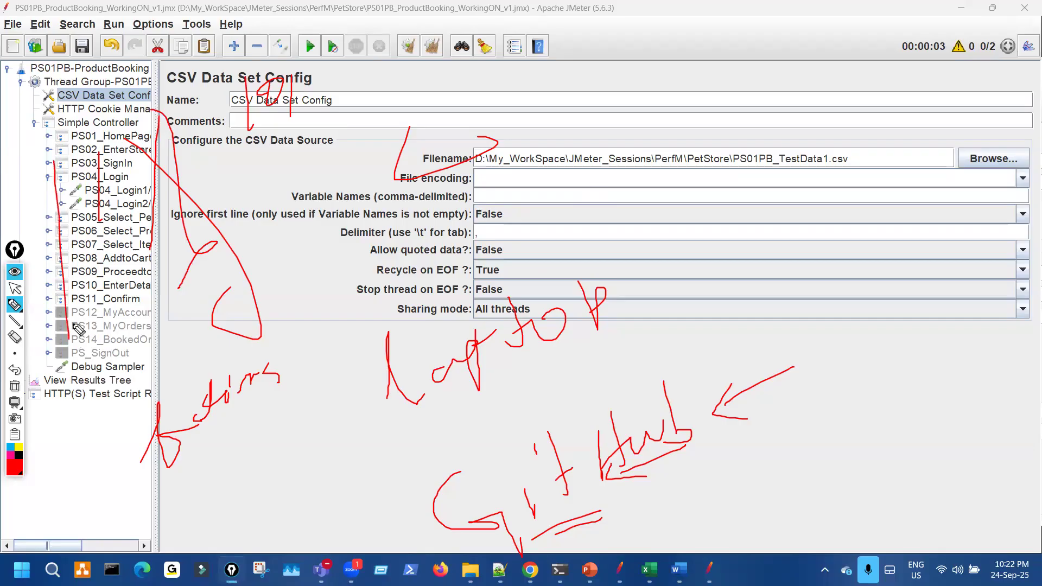
left_click_drag(663, 513, 733, 477)
mouse_move(731, 315)
left_mouse_down()
mouse_move(707, 370)
mouse_move(714, 363)
left_mouse_up()
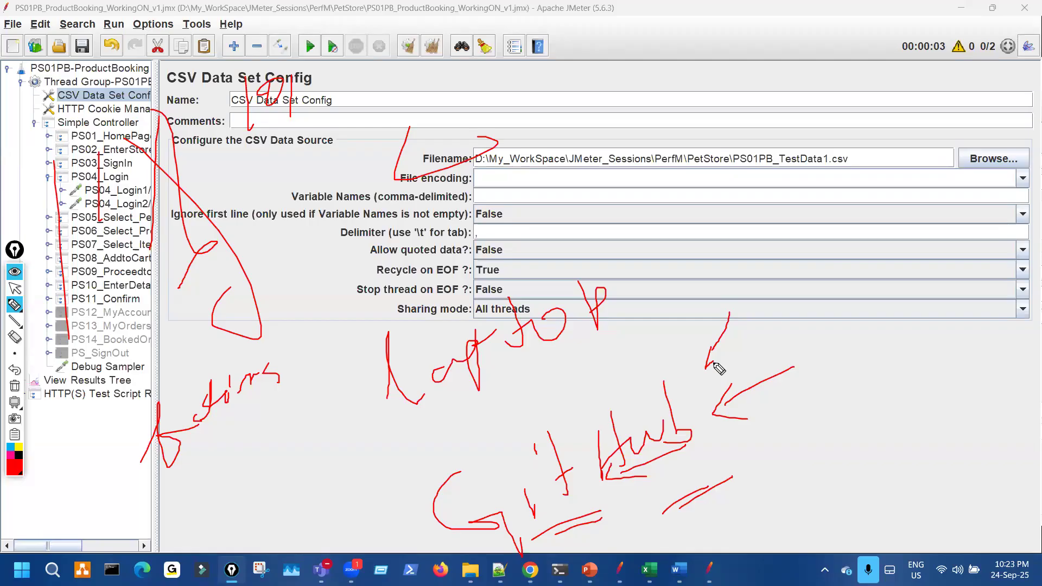
left_click_drag(157, 170, 157, 312)
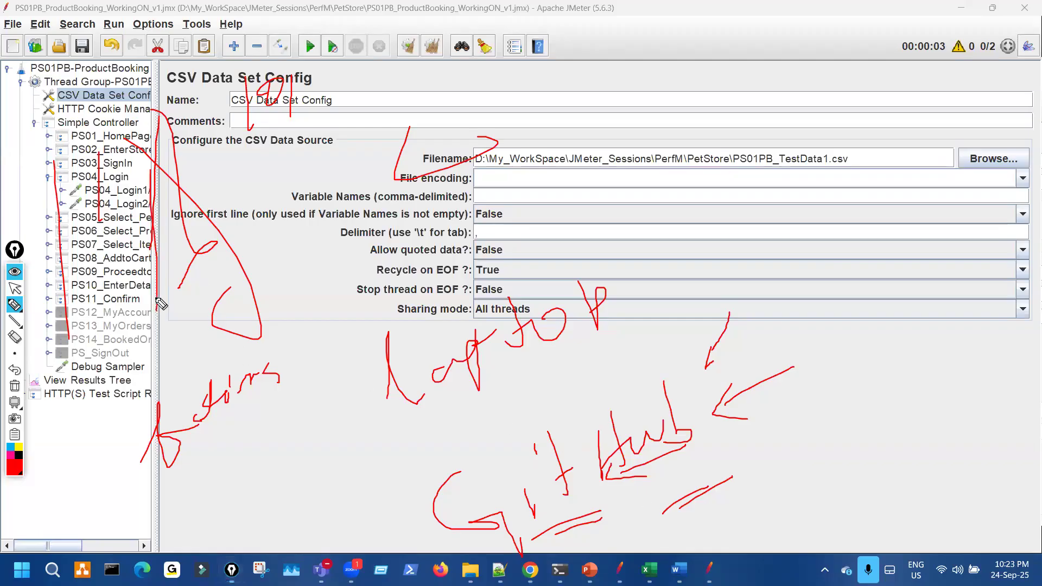
left_click_drag(145, 203, 132, 346)
left_click_drag(224, 251, 276, 190)
mouse_move(155, 228)
left_mouse_down()
mouse_move(320, 133)
mouse_move(328, 157)
left_mouse_up()
left_click_drag(382, 86, 404, 143)
left_click_drag(429, 81, 428, 103)
left_click_drag(420, 51, 481, 93)
left_click_drag(460, 71, 483, 62)
mouse_move(555, 52)
left_mouse_down()
mouse_move(590, 106)
mouse_move(719, 41)
mouse_move(715, 93)
left_mouse_up()
mouse_move(749, 41)
left_mouse_down()
mouse_move(759, 49)
mouse_move(745, 59)
left_mouse_up()
left_click_drag(539, 131, 667, 102)
left_click_drag(616, 125, 673, 116)
left_click_drag(584, 94, 612, 134)
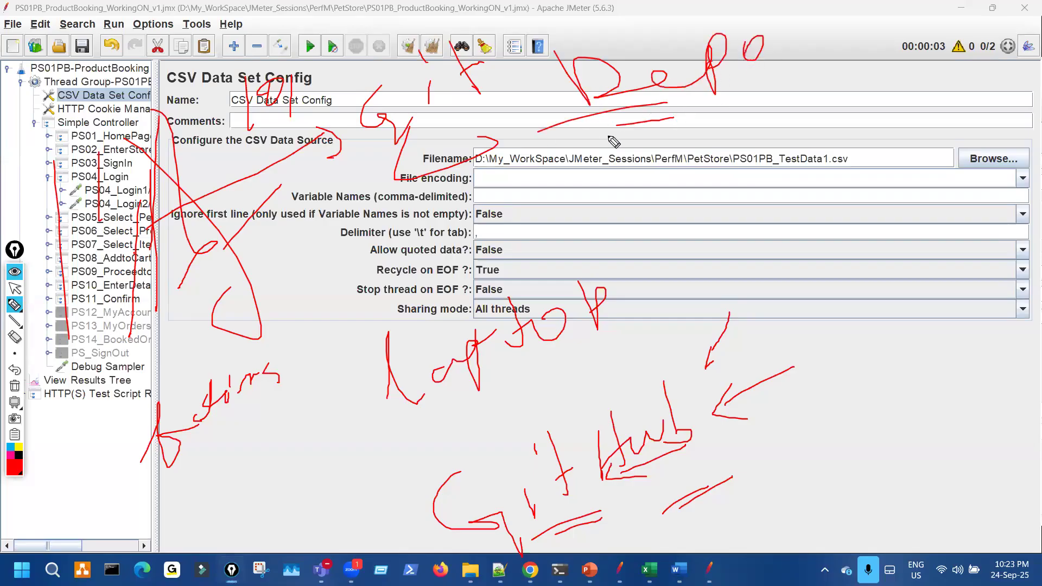
mouse_move(184, 240)
left_mouse_down()
mouse_move(281, 163)
mouse_move(289, 189)
left_mouse_up()
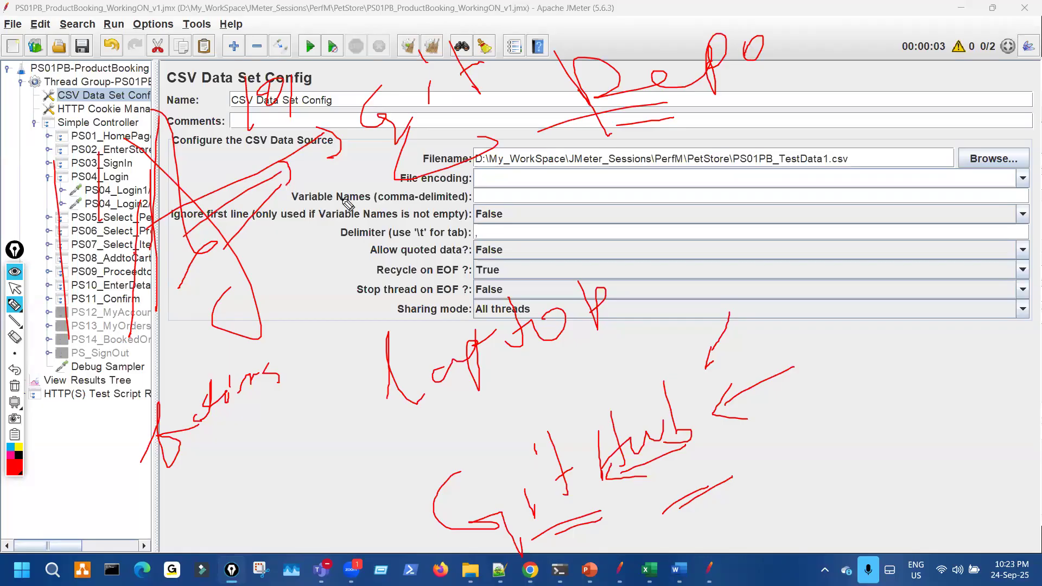
left_click_drag(129, 147, 119, 287)
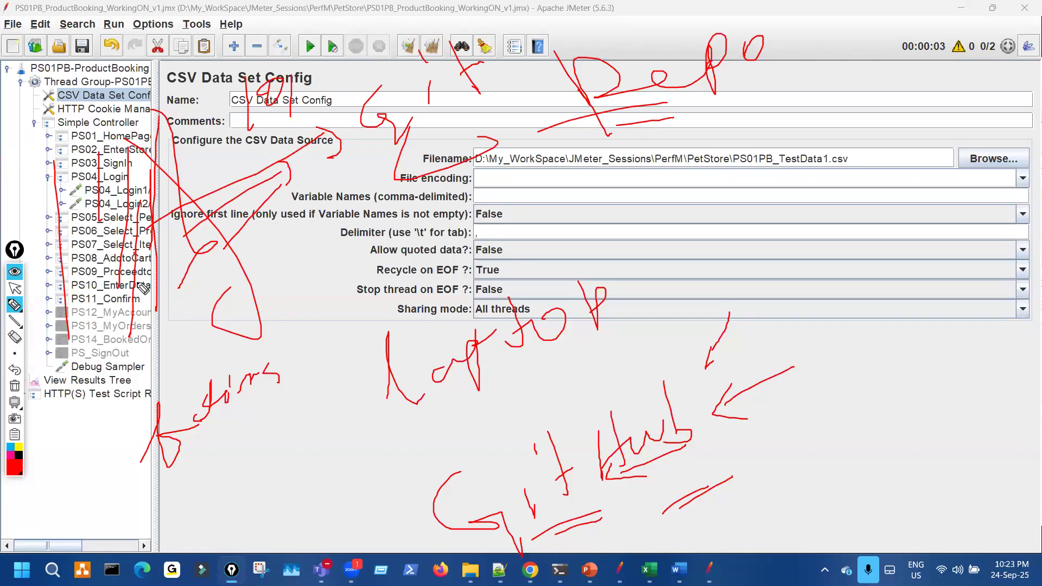
left_click_drag(152, 383, 305, 212)
left_click_drag(309, 216, 302, 244)
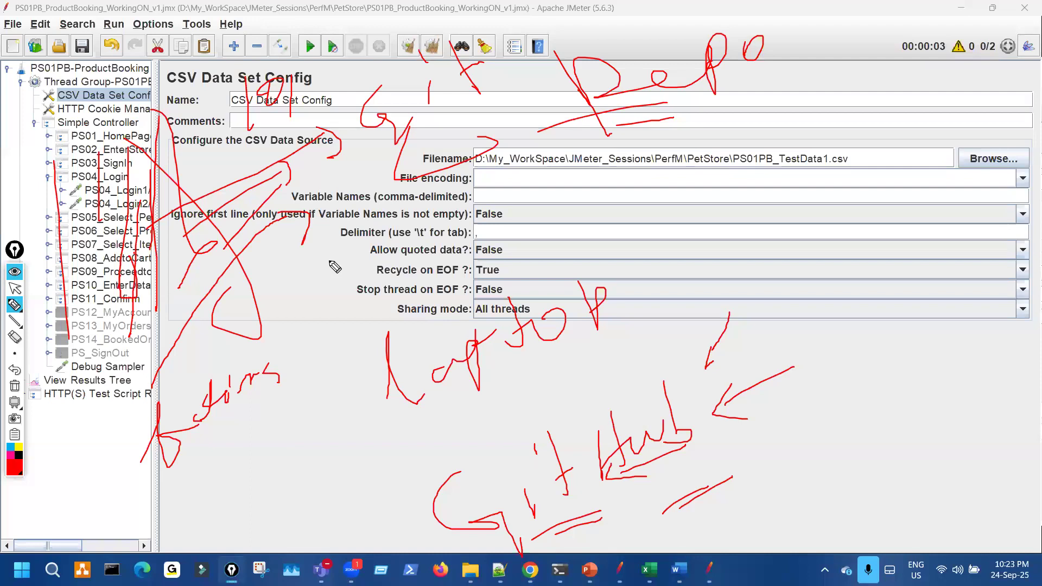
left_click_drag(352, 250, 413, 247)
key("ctrl+shift+7")
left_click_drag(151, 123, 148, 128)
left_click_drag(118, 163, 136, 175)
mouse_move(130, 238)
left_mouse_down()
mouse_move(147, 280)
mouse_move(150, 264)
left_mouse_up()
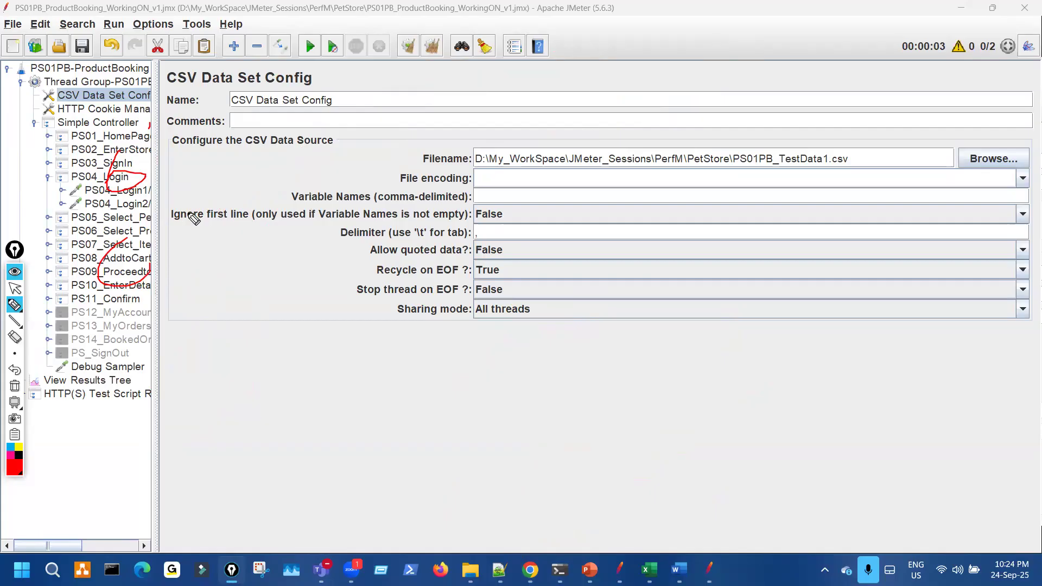
mouse_move(241, 277)
left_mouse_down()
mouse_move(247, 319)
mouse_move(361, 294)
left_mouse_up()
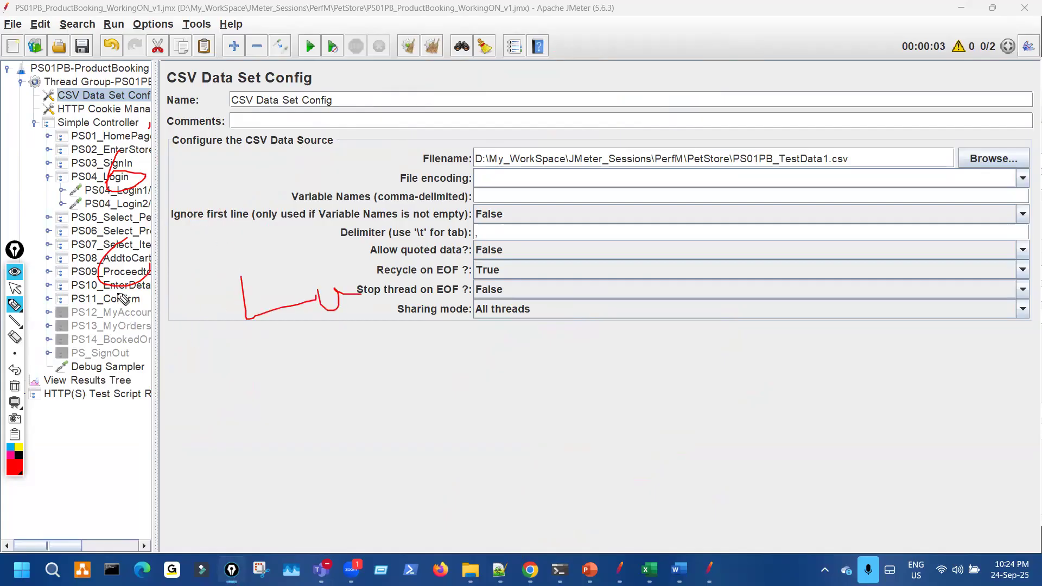
mouse_move(92, 297)
left_mouse_down()
mouse_move(323, 401)
mouse_move(328, 452)
left_mouse_up()
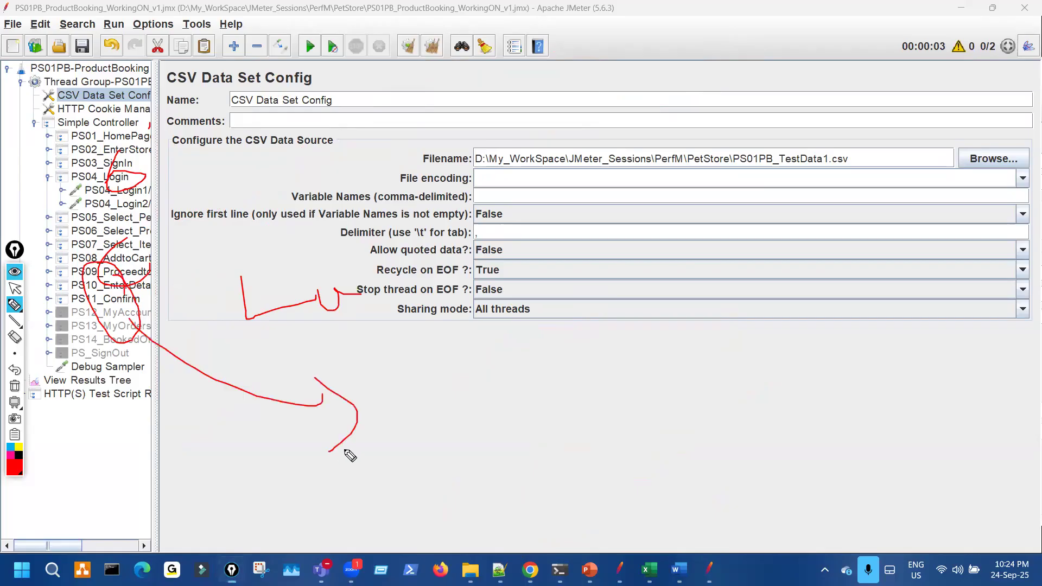
left_click_drag(449, 81, 462, 132)
left_click_drag(145, 162, 140, 156)
mouse_move(155, 278)
left_mouse_down()
mouse_move(146, 266)
mouse_move(174, 370)
left_mouse_up()
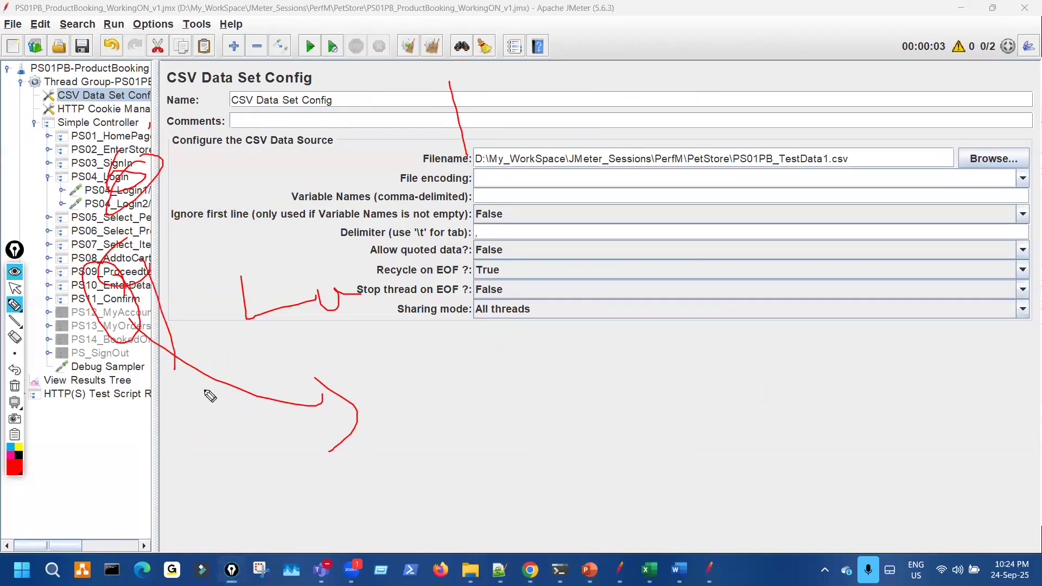
left_click_drag(533, 367, 505, 462)
left_click_drag(129, 345, 112, 332)
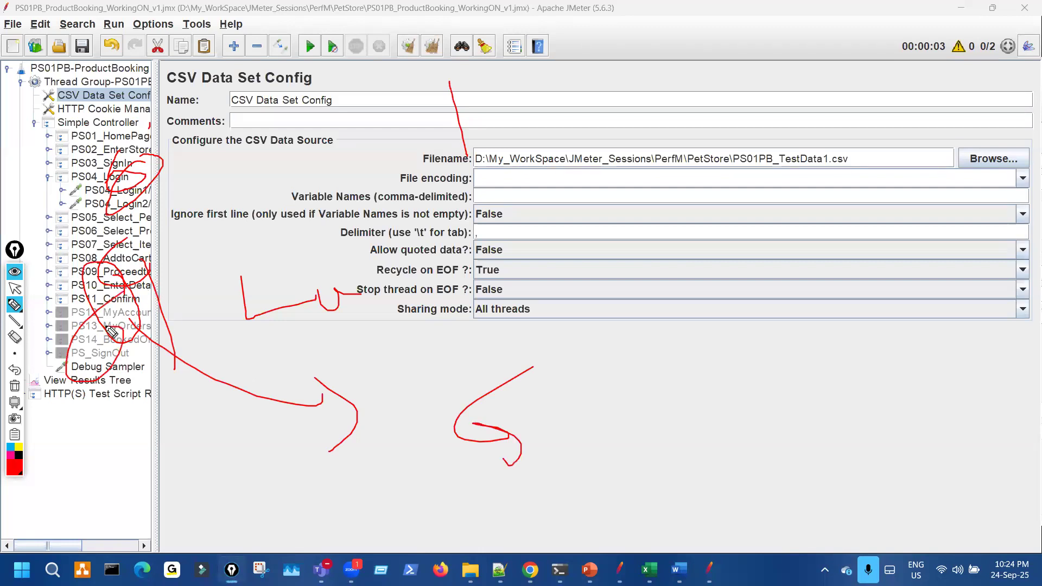
key("ctrl+shift+7")
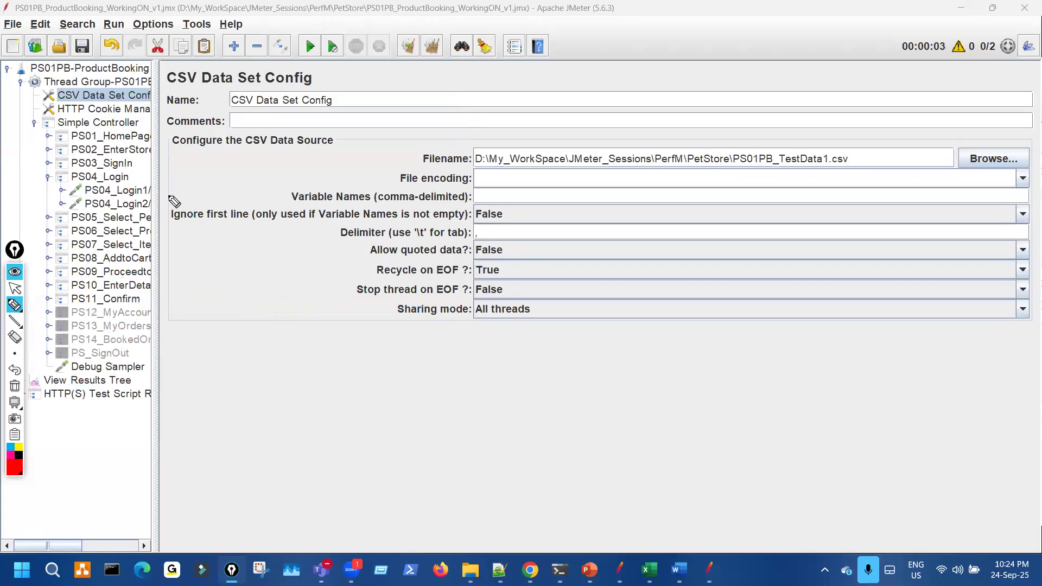
left_click_drag(126, 130, 180, 190)
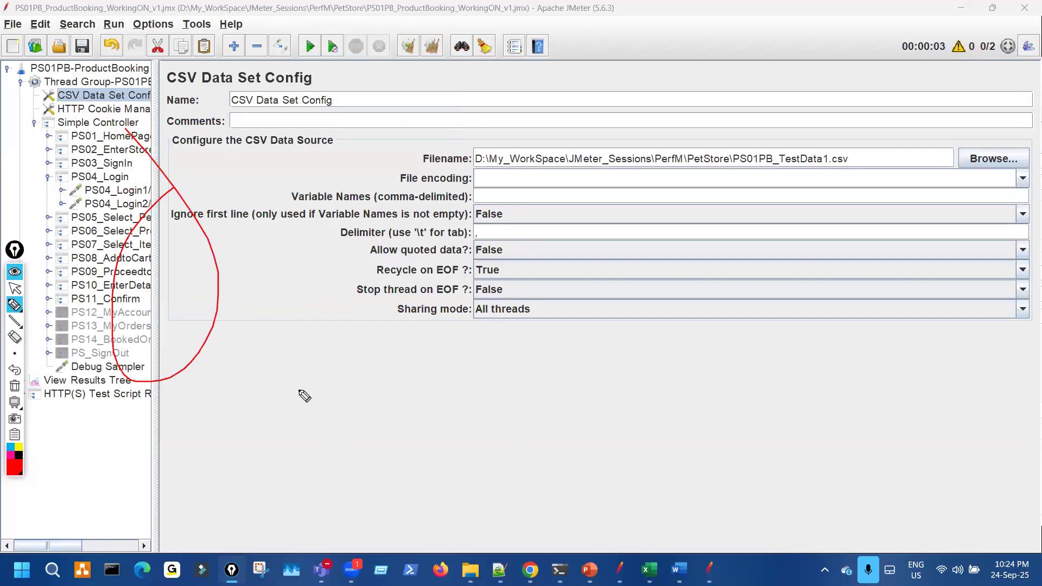
mouse_move(190, 360)
left_mouse_down()
mouse_move(317, 348)
mouse_move(333, 359)
left_mouse_up()
mouse_move(424, 374)
left_mouse_down()
mouse_move(522, 359)
mouse_move(525, 332)
left_mouse_up()
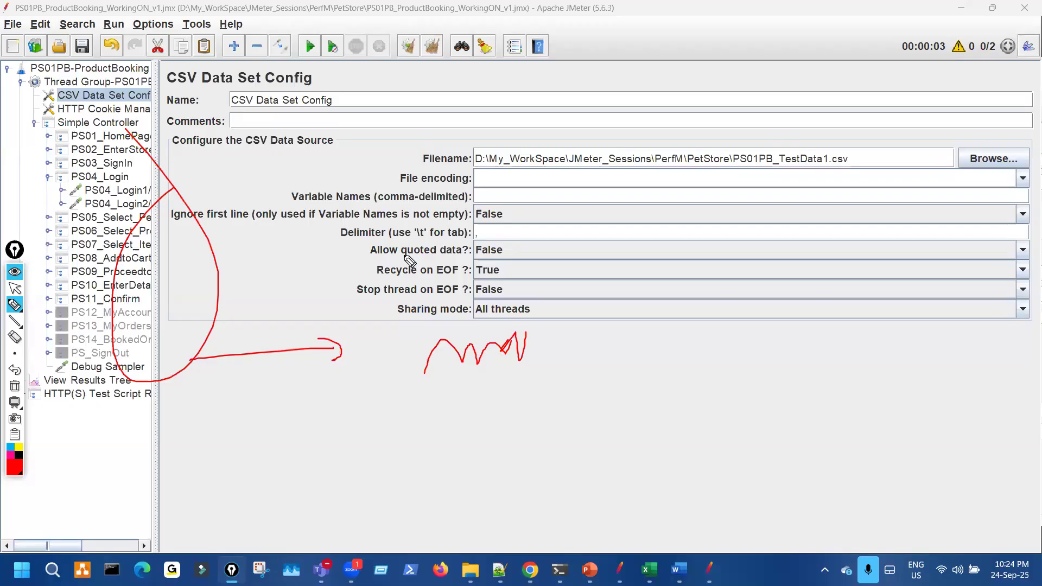
left_click_drag(477, 416, 551, 402)
left_click_drag(156, 199, 172, 232)
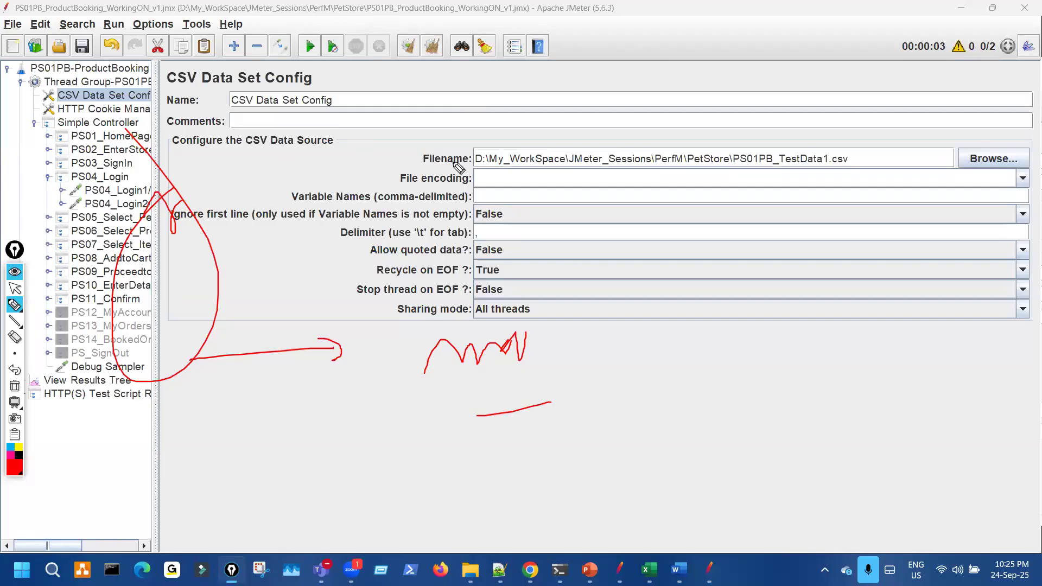
left_click_drag(147, 237, 436, 109)
left_click_drag(287, 205, 346, 182)
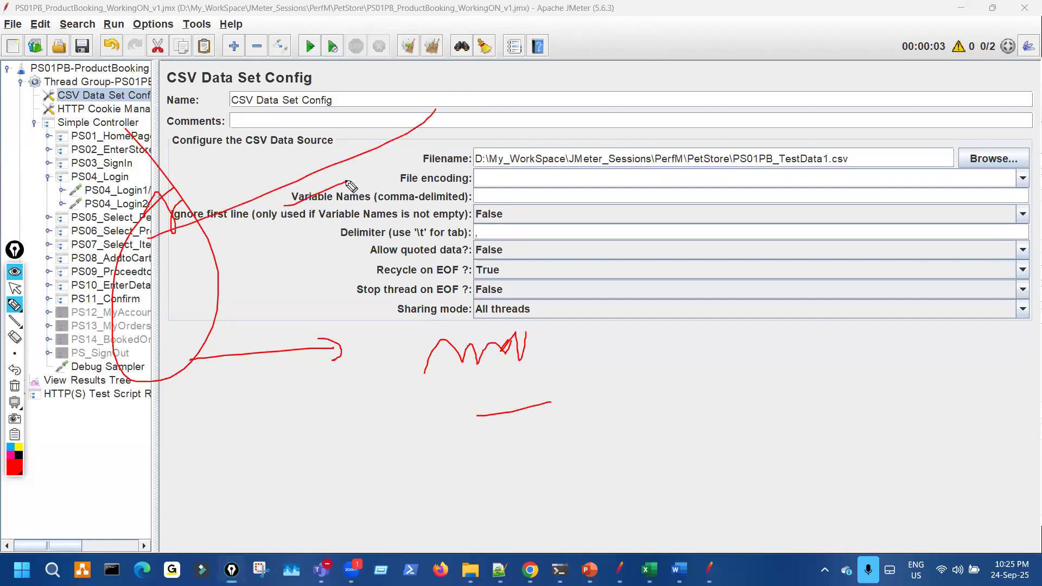
left_click_drag(156, 156, 173, 250)
left_click_drag(237, 154, 254, 274)
left_click_drag(122, 163, 187, 255)
mouse_move(246, 277)
left_mouse_down()
mouse_move(575, 251)
mouse_move(614, 302)
mouse_move(761, 245)
left_mouse_up()
mouse_move(742, 391)
left_mouse_down()
mouse_move(763, 355)
mouse_move(782, 360)
left_mouse_up()
left_click_drag(798, 303, 840, 333)
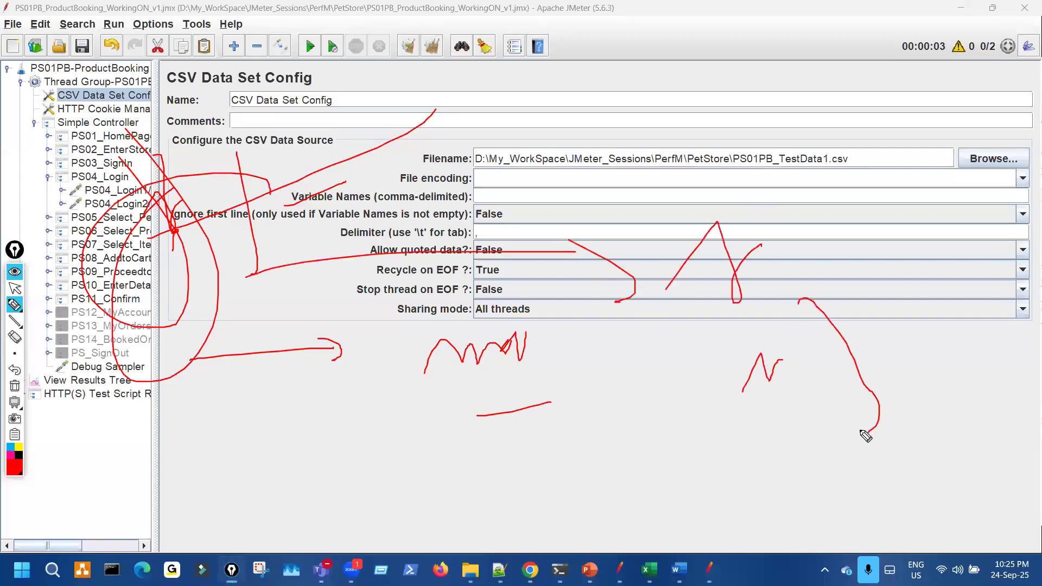
left_click_drag(513, 268, 566, 221)
mouse_move(350, 399)
left_mouse_down()
mouse_move(535, 486)
mouse_move(466, 387)
left_mouse_up()
mouse_move(402, 406)
left_mouse_down()
mouse_move(498, 436)
mouse_move(403, 404)
left_mouse_up()
left_click_drag(327, 160, 422, 372)
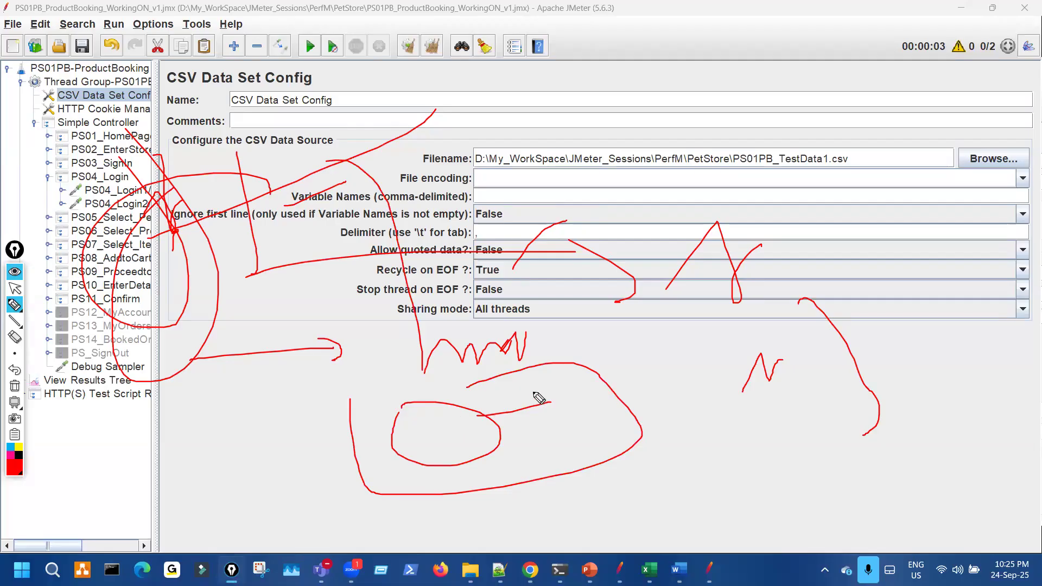
mouse_move(521, 431)
left_mouse_down()
mouse_move(645, 403)
mouse_move(655, 410)
left_mouse_up()
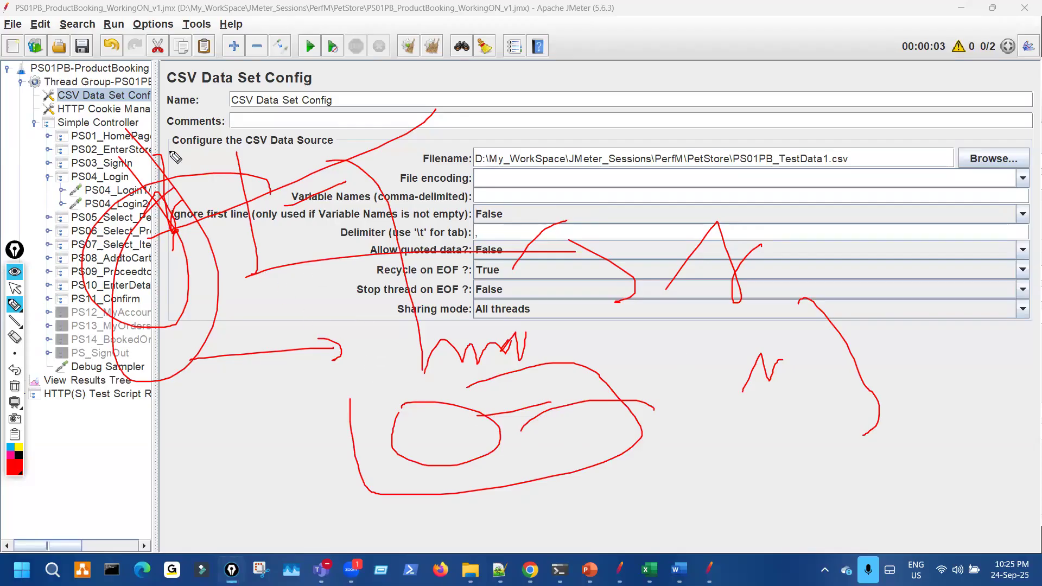
left_click_drag(182, 236, 300, 387)
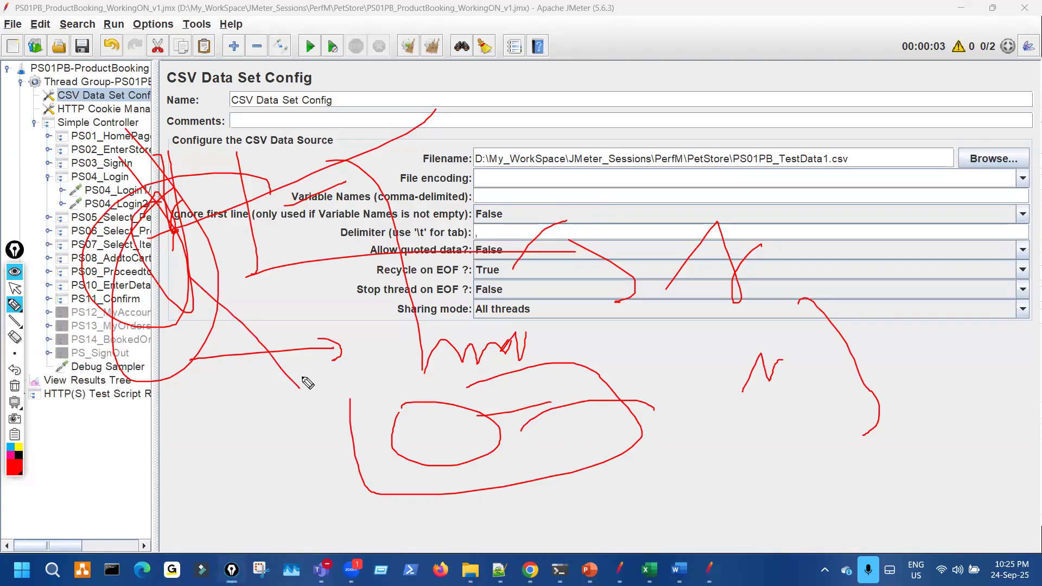
key("ctrl+shift+7")
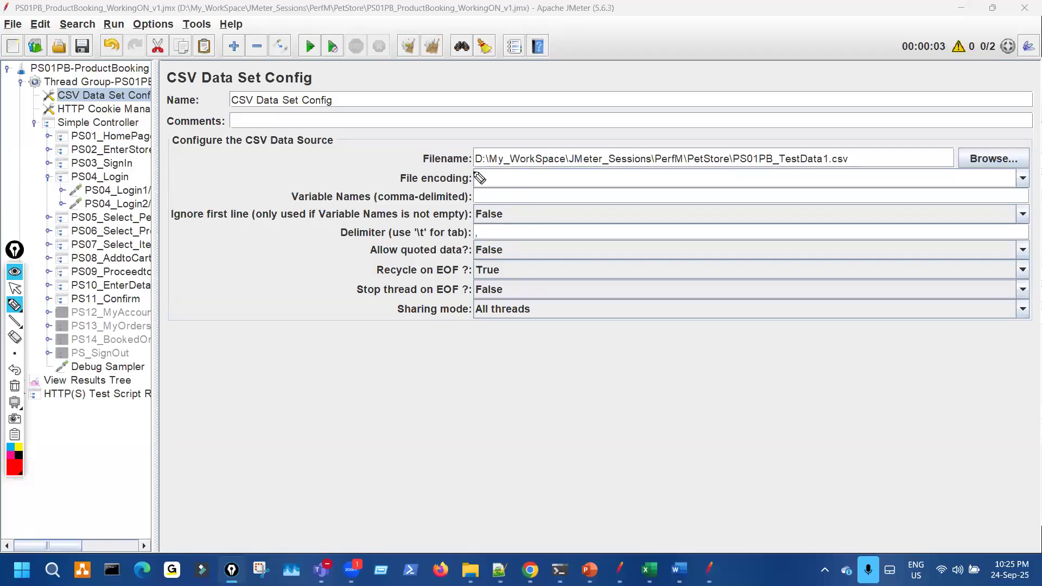
mouse_move(475, 171)
left_mouse_down()
mouse_move(562, 175)
mouse_move(898, 143)
mouse_move(481, 128)
mouse_move(468, 151)
left_mouse_up()
left_click_drag(492, 321, 555, 210)
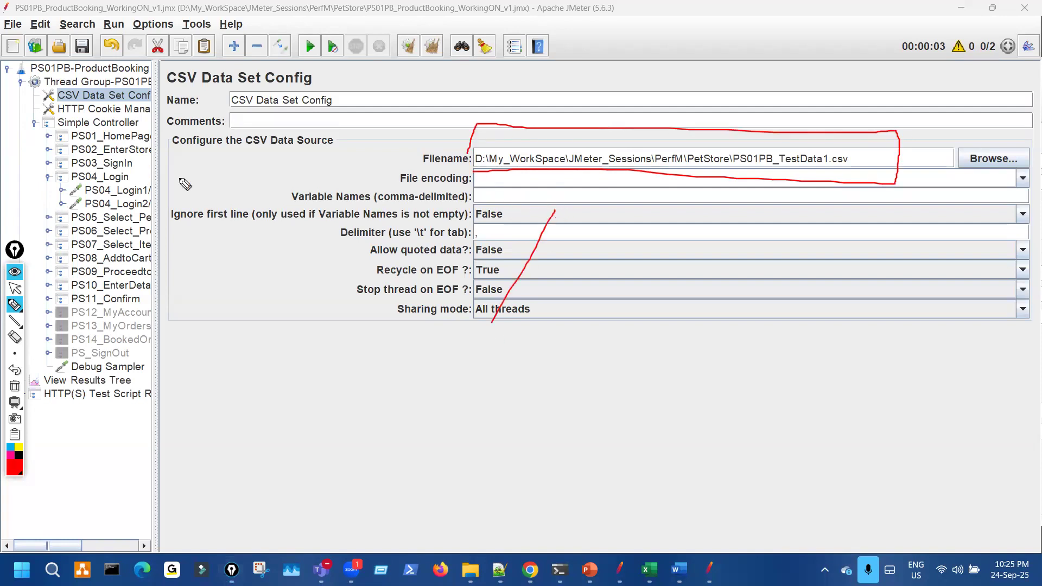
left_click_drag(182, 282, 162, 145)
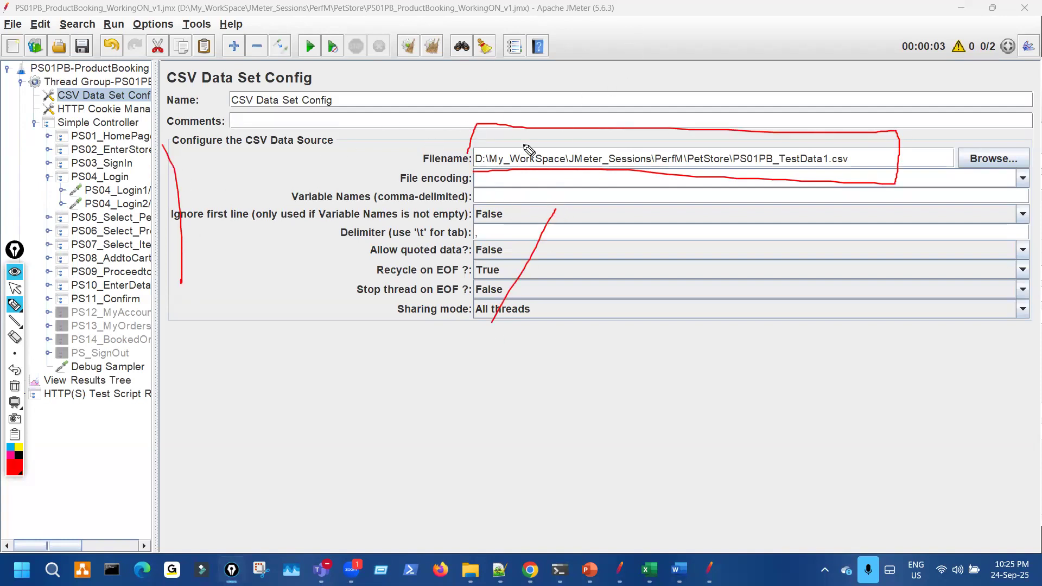
left_click_drag(491, 173, 842, 174)
left_click_drag(481, 357, 559, 361)
left_click_drag(639, 314, 651, 338)
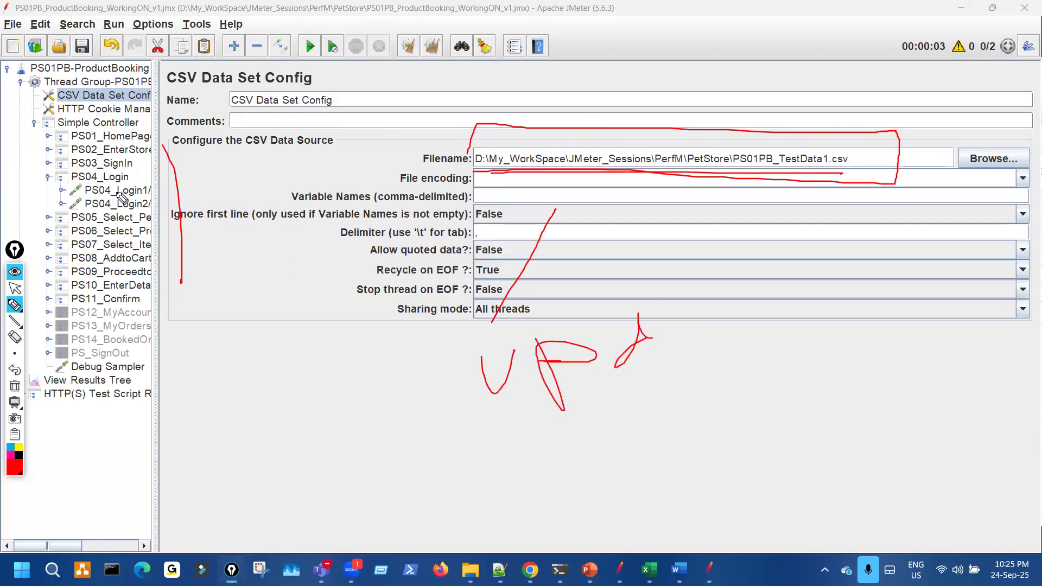
mouse_move(567, 123)
left_mouse_down()
mouse_move(657, 184)
mouse_move(701, 166)
left_mouse_up()
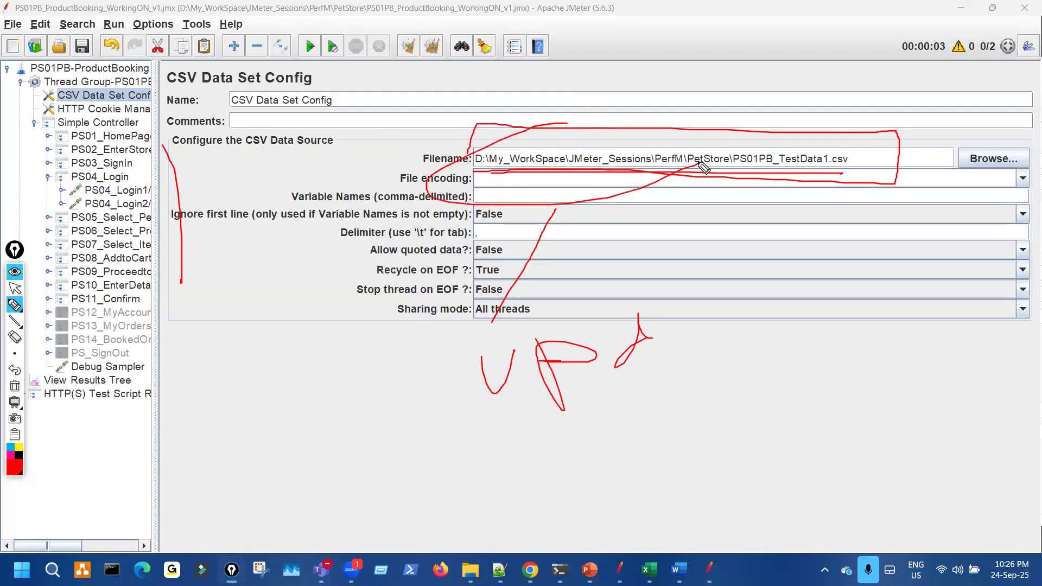
mouse_move(615, 412)
left_mouse_down()
mouse_move(591, 483)
mouse_move(599, 468)
mouse_move(618, 492)
mouse_move(636, 457)
left_mouse_up()
left_click_drag(620, 450, 620, 459)
left_click_drag(641, 419, 644, 450)
left_click_drag(624, 438, 647, 419)
left_click_drag(130, 277, 445, 440)
left_click_drag(434, 422, 529, 452)
mouse_move(591, 417)
left_mouse_down()
mouse_move(688, 442)
mouse_move(608, 410)
mouse_move(598, 483)
left_mouse_up()
mouse_move(502, 140)
left_mouse_down()
mouse_move(458, 173)
mouse_move(533, 139)
left_mouse_up()
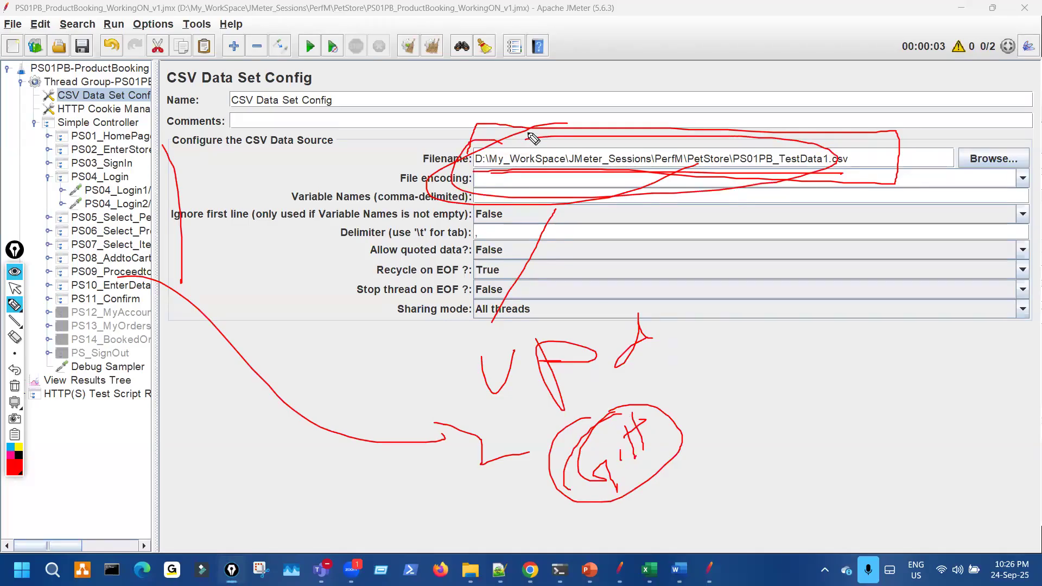
left_click_drag(685, 224, 681, 391)
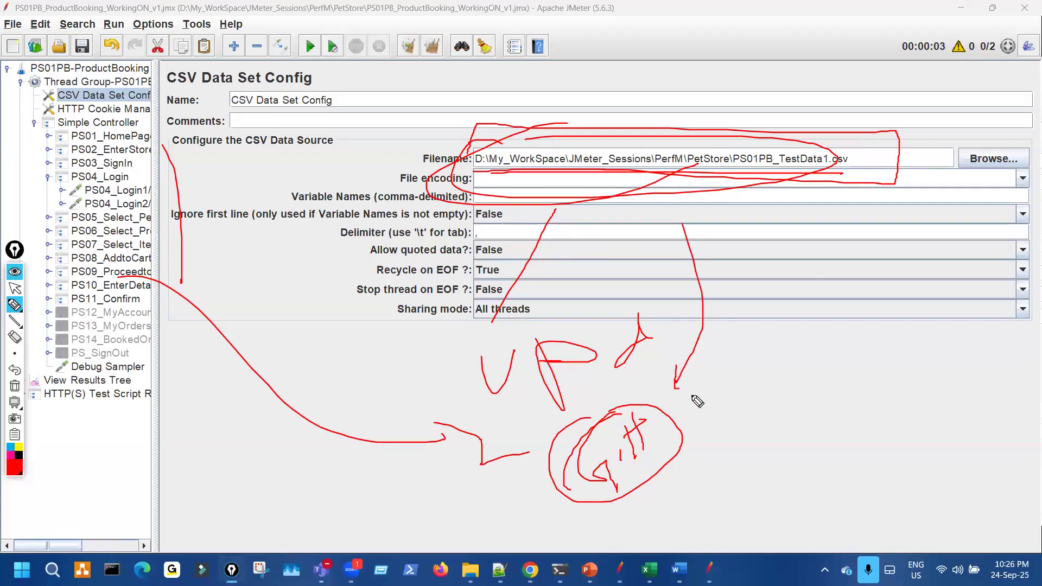
- Delete the D:\...\PetStore\ prefix, leaving Filename as PS01PB_TestData1.csv
key("ctrl+shift+2")
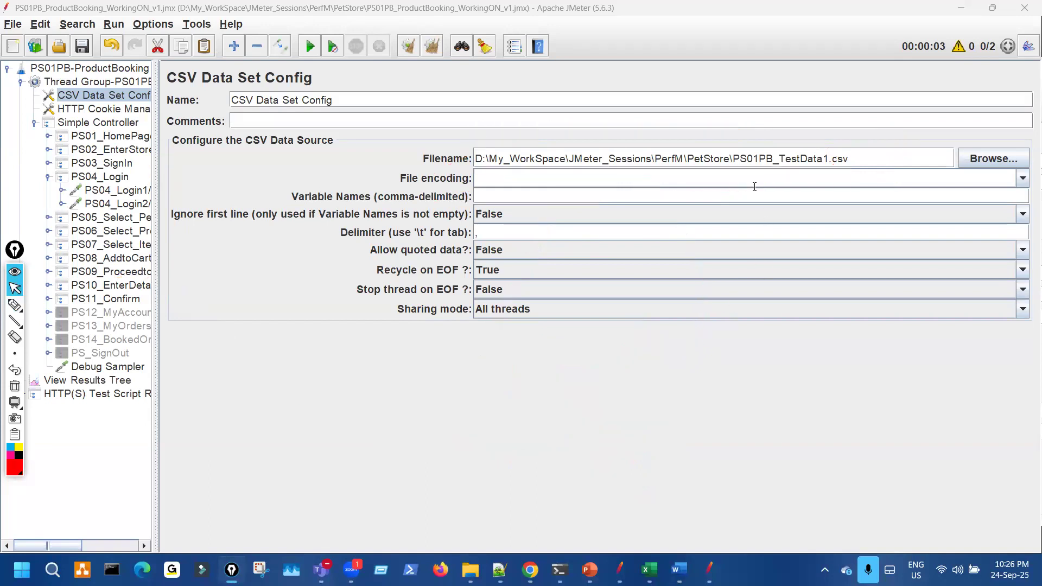
mouse_move(732, 159)
left_mouse_down()
mouse_move(442, 156)
mouse_move(574, 140)
mouse_move(551, 192)
left_mouse_up()
key("BackSpace")
- Circle and underline the shortened Filename value with red annotations, then clear them
key("ctrl+shift+1")
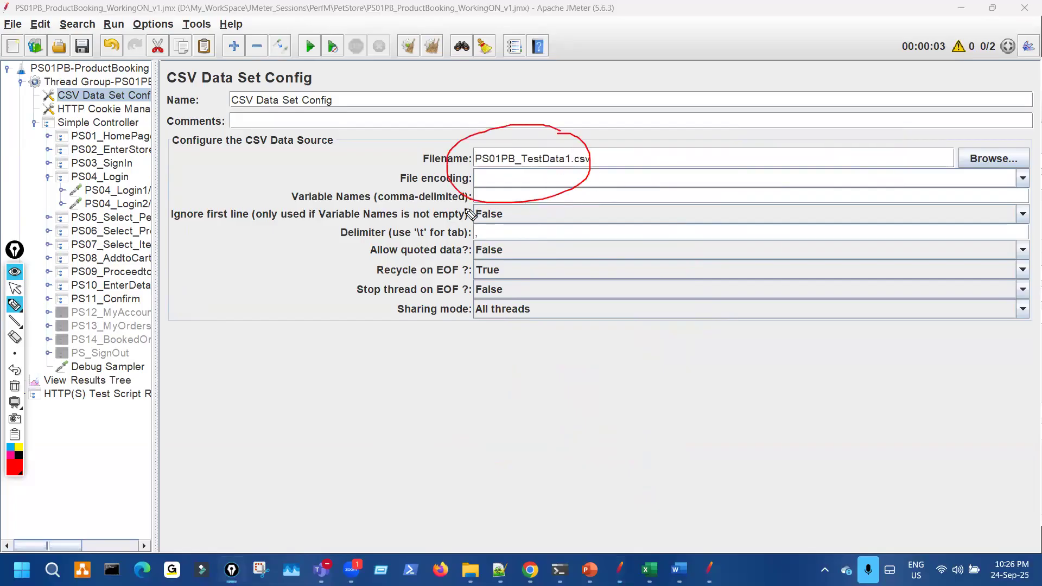
key("ctrl+shift+7")
key("ctrl+shift+2")
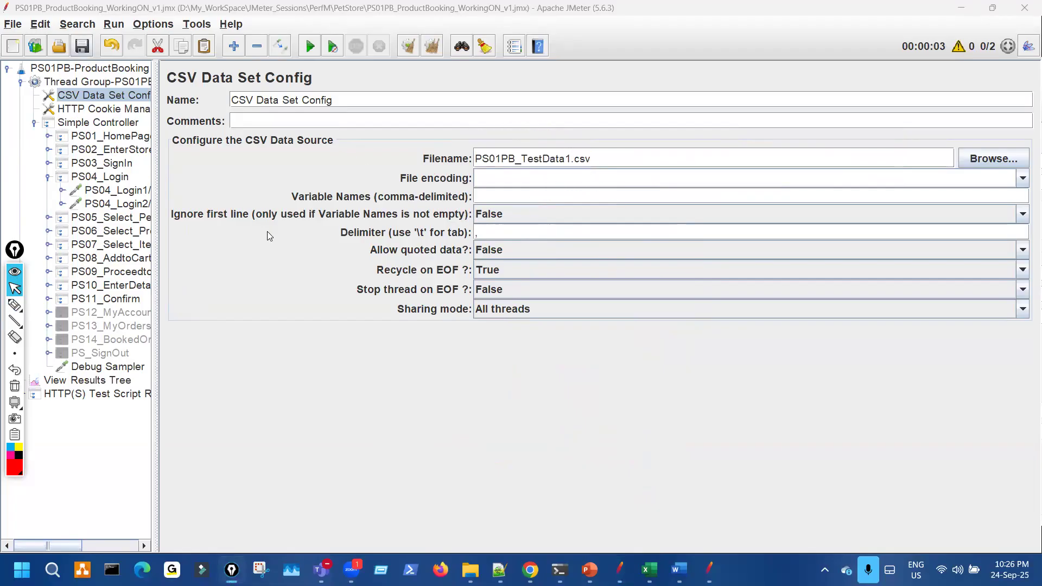
key("ctrl+shift+1")
mouse_move(398, 135)
left_mouse_down()
mouse_move(459, 131)
mouse_move(623, 165)
left_mouse_up()
left_click_drag(307, 129, 402, 80)
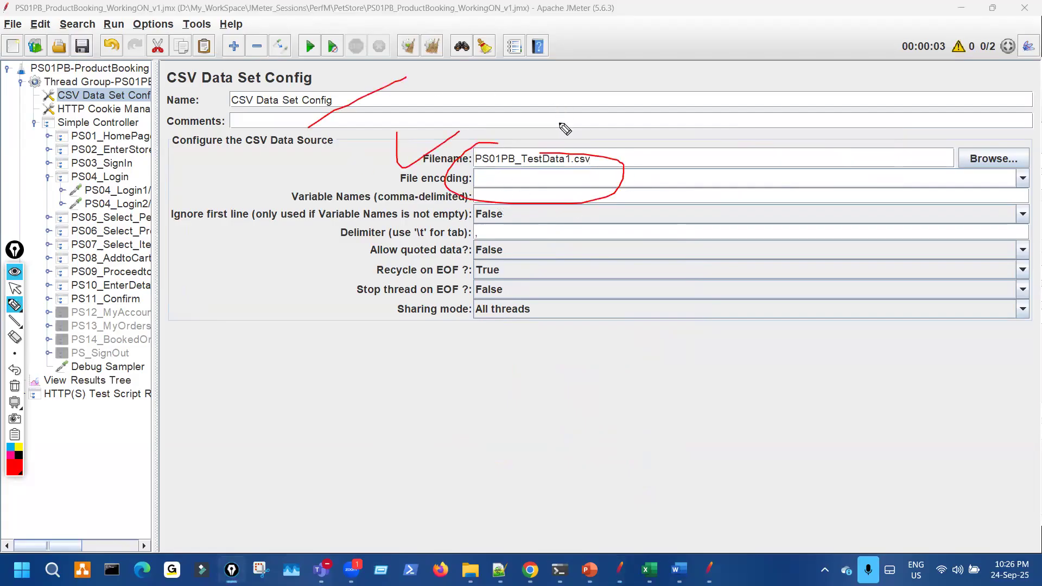
left_click_drag(429, 99, 394, 92)
left_click_drag(284, 45, 218, 8)
mouse_move(550, 113)
left_mouse_down()
mouse_move(530, 174)
mouse_move(586, 132)
left_mouse_up()
mouse_move(525, 260)
left_mouse_down()
mouse_move(534, 345)
mouse_move(567, 336)
left_mouse_up()
left_click_drag(632, 365, 736, 326)
mouse_move(695, 372)
left_mouse_down()
mouse_move(692, 388)
mouse_move(774, 445)
mouse_move(846, 406)
left_mouse_up()
left_click_drag(539, 135, 624, 180)
left_click_drag(651, 142, 699, 173)
mouse_move(559, 175)
left_mouse_down()
mouse_move(656, 175)
mouse_move(655, 184)
left_mouse_up()
key("ctrl+shift+7")
mouse_move(532, 142)
left_mouse_down()
mouse_move(489, 145)
mouse_move(553, 149)
left_mouse_up()
key("ctrl+shift+7")
key("ctrl+shift+2")
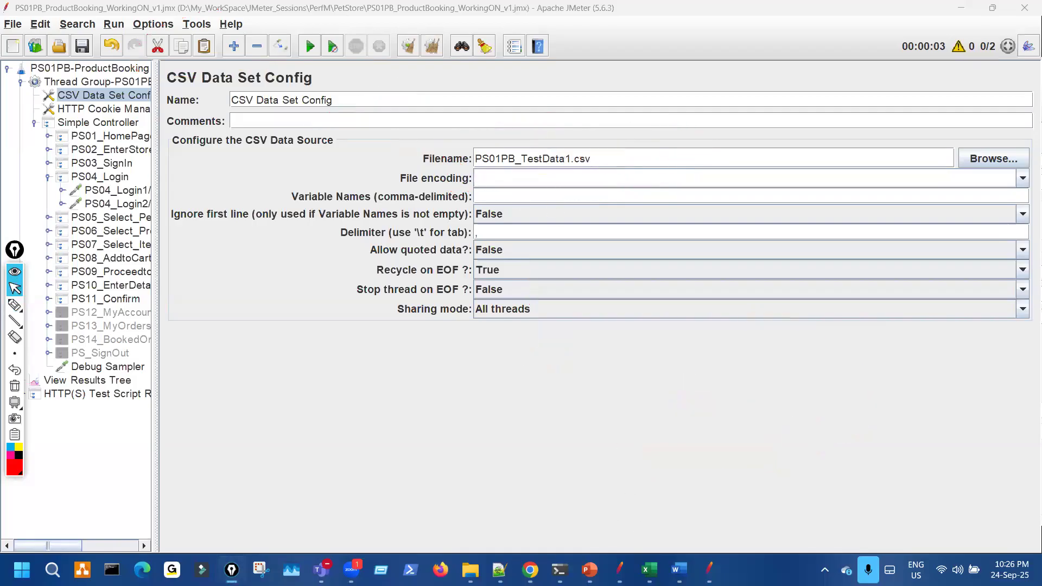
- Switch to the PetStore folder window and mark the .jmx extension in red
key("alt+Tab")
key("ctrl+shift+3")
left_click_drag(316, 138, 324, 137)
- Mark the .jmx plan and PS01PB_TestData1.csv in the PetStore folder with red ink, then clear it
mouse_move(226, 155)
left_mouse_down()
mouse_move(210, 173)
mouse_move(237, 158)
mouse_move(219, 186)
left_mouse_up()
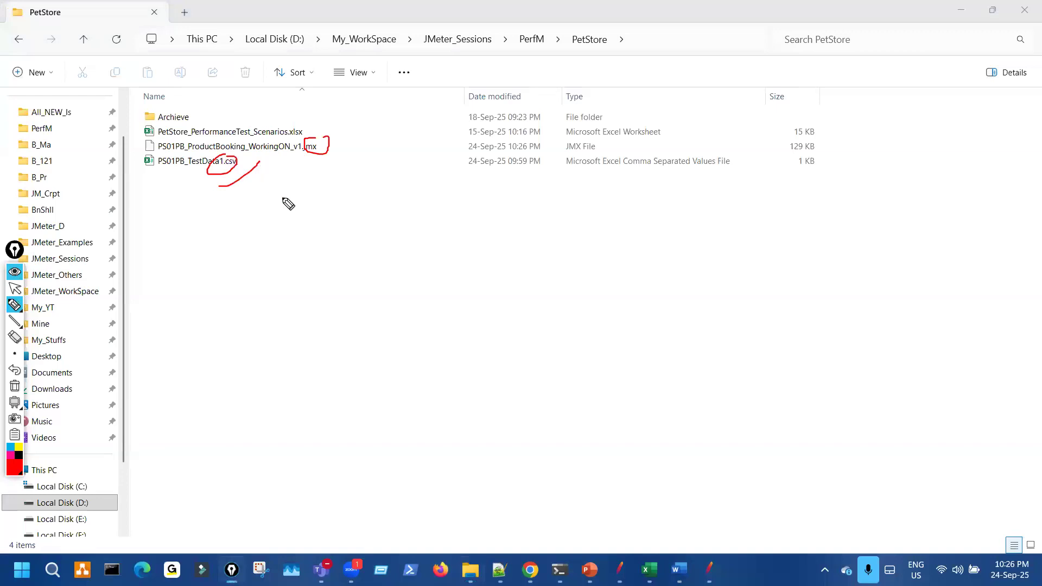
mouse_move(368, 216)
left_mouse_down()
mouse_move(404, 224)
mouse_move(381, 204)
left_mouse_up()
mouse_move(527, 211)
left_mouse_down()
mouse_move(535, 242)
mouse_move(526, 215)
left_mouse_up()
mouse_move(627, 190)
left_mouse_down()
mouse_move(659, 216)
mouse_move(663, 199)
left_mouse_up()
left_click_drag(675, 209, 721, 209)
left_click_drag(557, 337, 580, 343)
left_click_drag(572, 301, 600, 308)
left_click_drag(680, 302, 669, 341)
left_click_drag(713, 312, 696, 365)
left_click_drag(688, 290, 759, 305)
left_click_drag(778, 285, 784, 280)
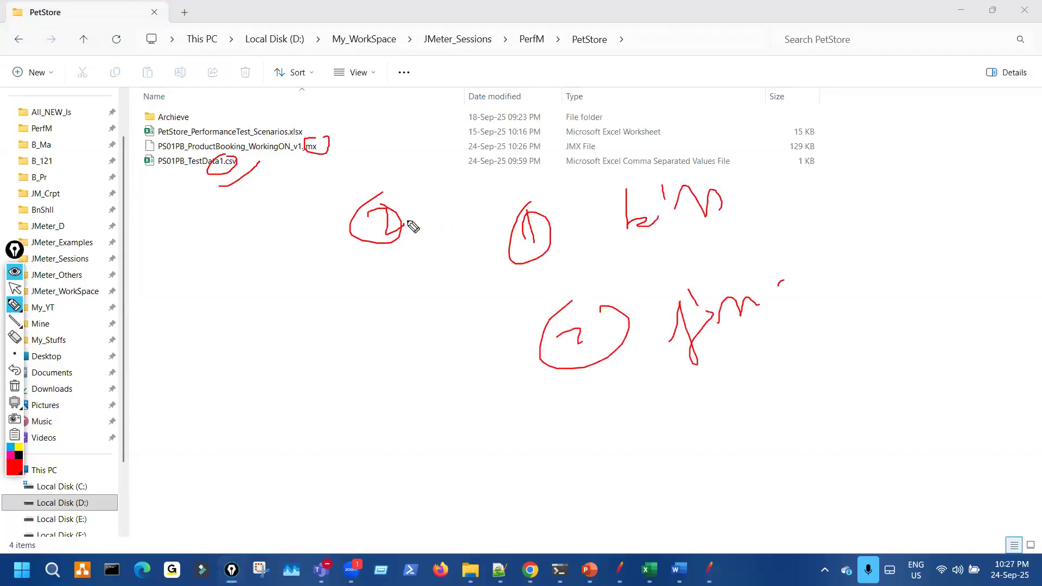
left_click_drag(237, 195, 307, 150)
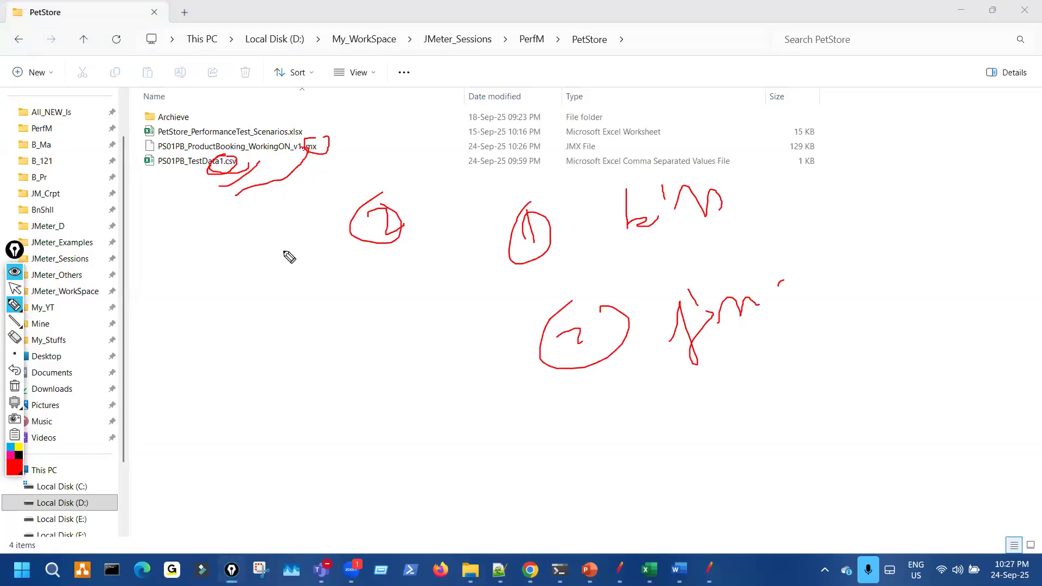
key("ctrl+shift+7")
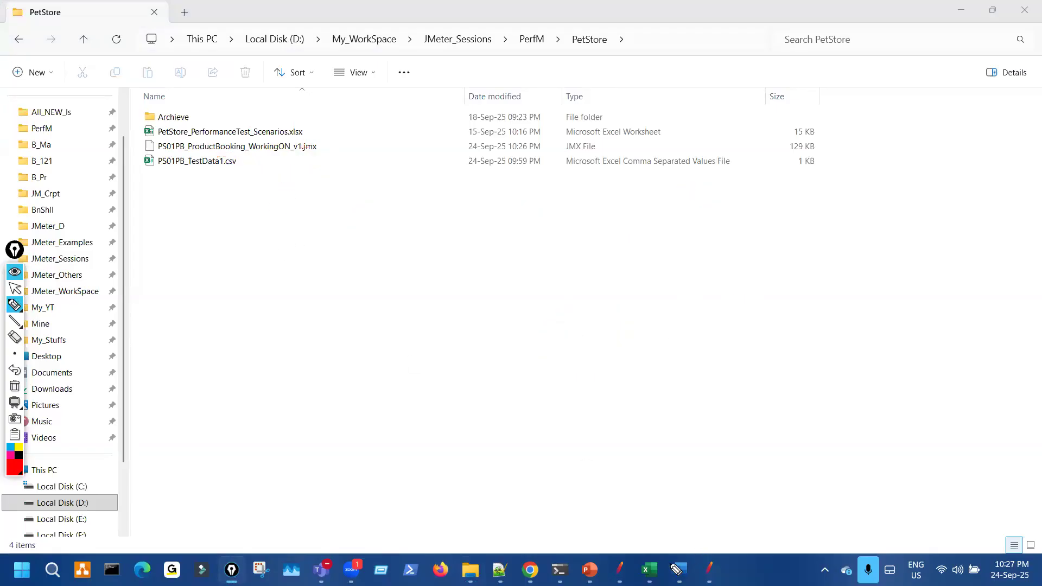
- In JMeter, mark the relative Filename PS01PB_TestData1.csv in red, then clear the ink and go to the slide
key("alt+Tab")
left_click_drag(506, 136, 594, 174)
mouse_move(338, 334)
left_mouse_down()
mouse_move(385, 449)
mouse_move(385, 437)
left_mouse_up()
left_click_drag(389, 397, 398, 405)
left_click_drag(402, 342, 406, 368)
left_click_drag(419, 329, 461, 324)
mouse_move(580, 400)
left_mouse_down()
mouse_move(562, 335)
mouse_move(555, 358)
mouse_move(575, 397)
left_mouse_up()
left_click_drag(599, 334, 591, 344)
left_click_drag(592, 454, 597, 418)
mouse_move(521, 163)
left_mouse_down()
mouse_move(552, 142)
mouse_move(564, 175)
left_mouse_up()
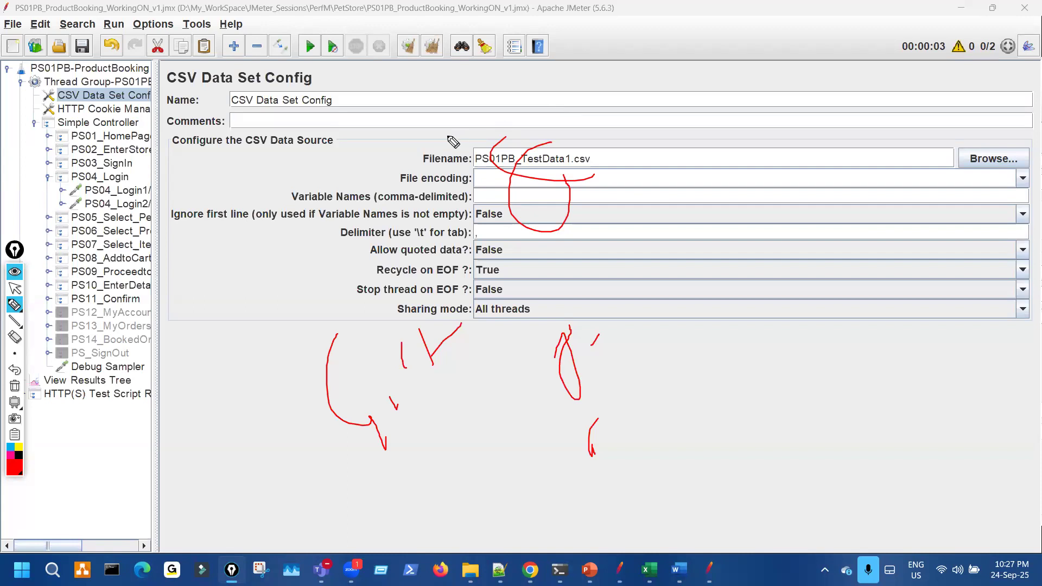
key("ctrl+shift+7")
key("ctrl+shift+2")
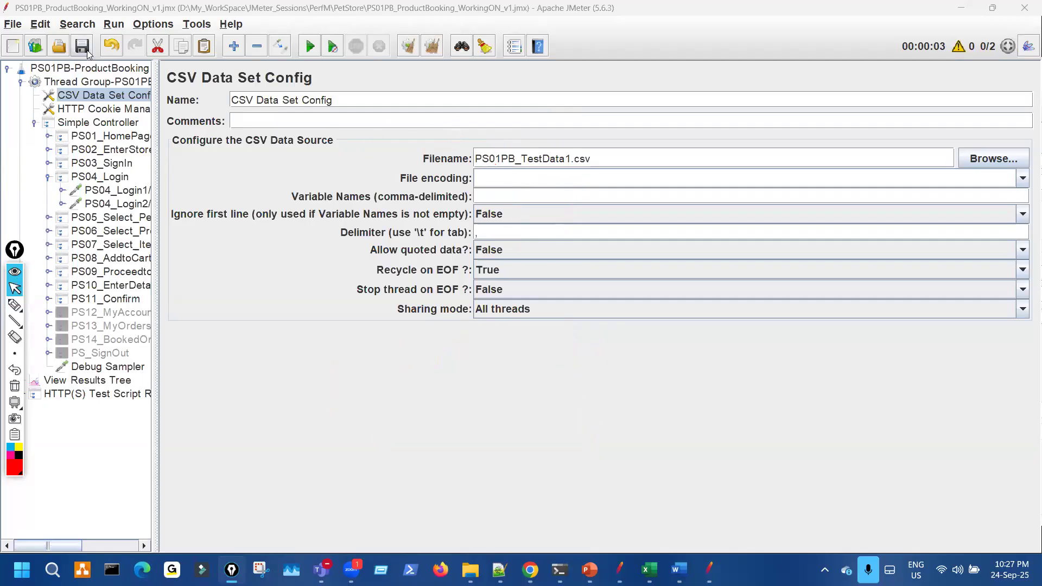
left_click(513, 453)
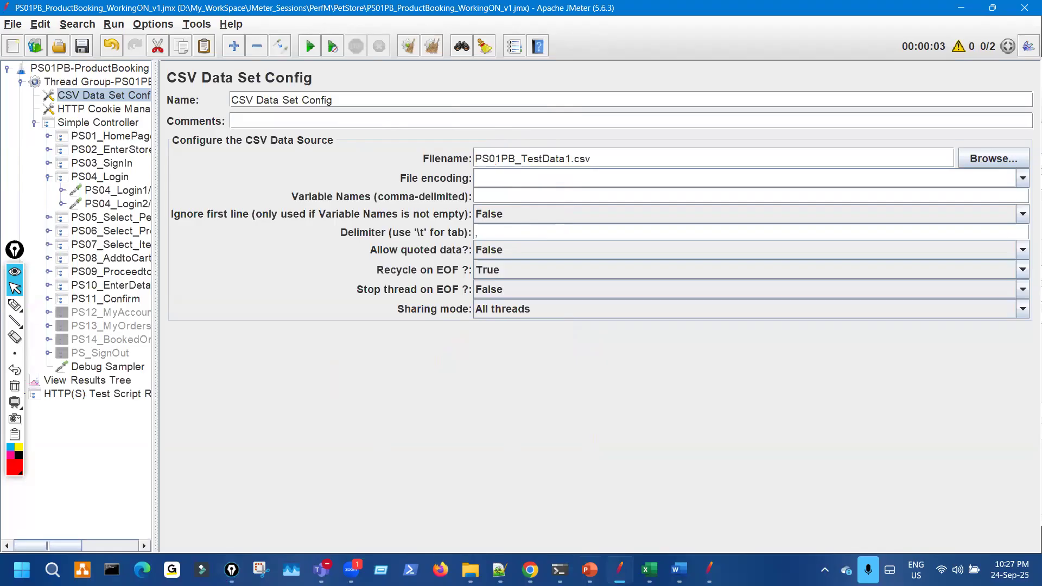
key("alt+Tab")
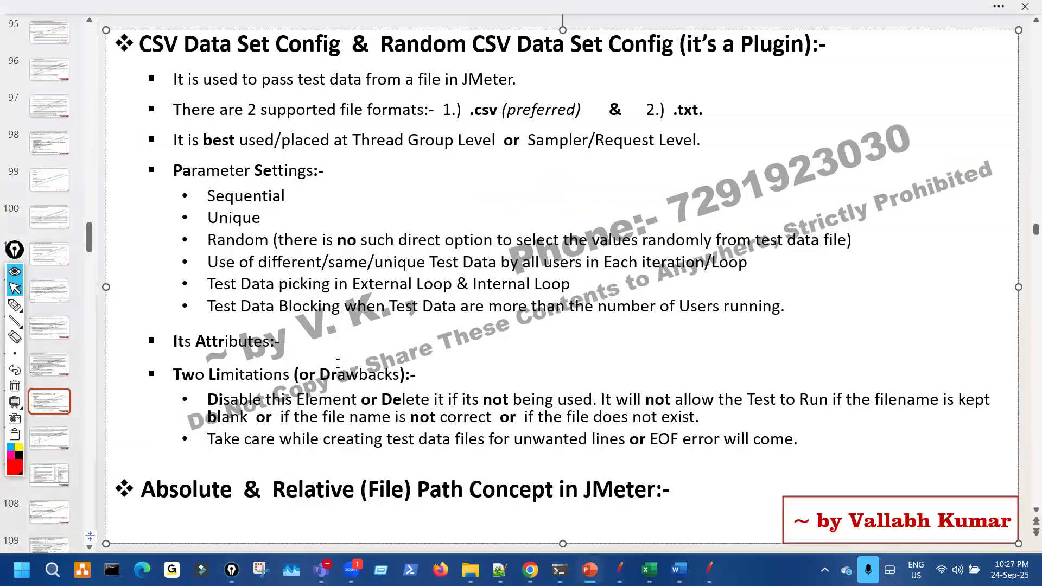
- Mark Parameter Settings and the Two Limitations heading in red, then clear the ink and return to JMeter
mouse_move(15, 305)
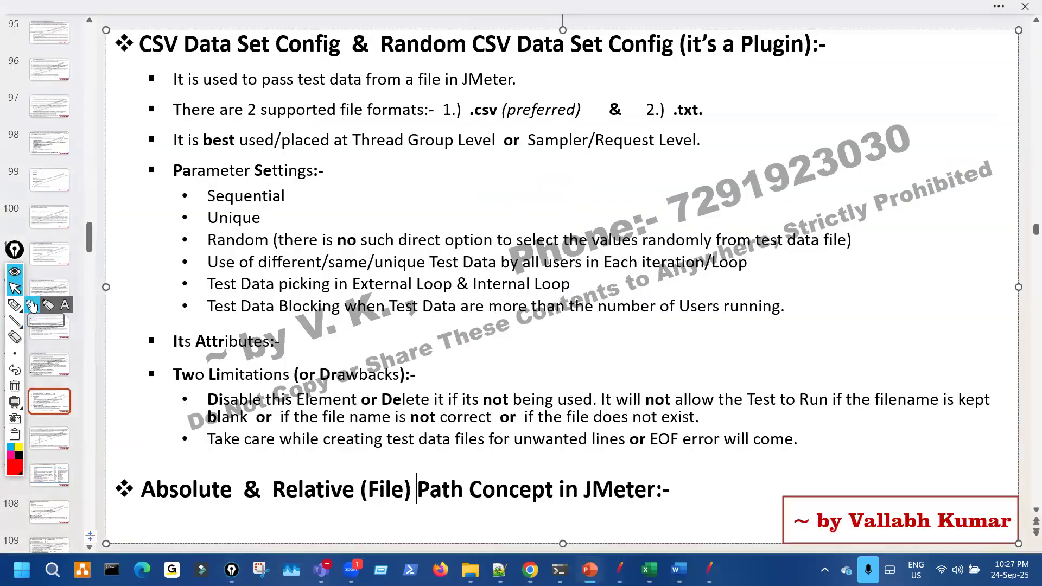
left_click_drag(144, 156, 146, 280)
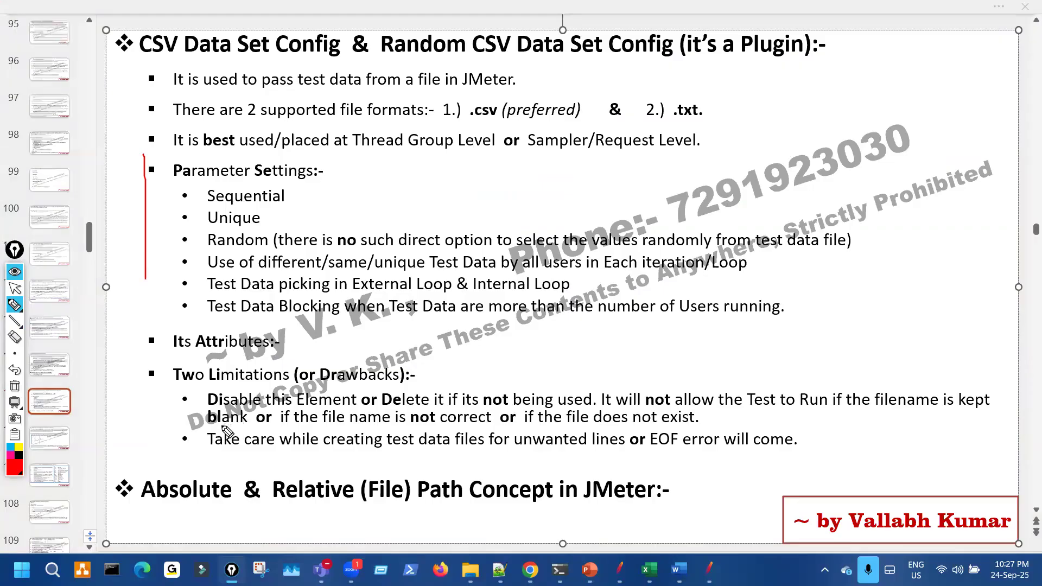
mouse_move(160, 415)
left_mouse_down()
mouse_move(209, 391)
mouse_move(293, 395)
mouse_move(415, 370)
left_mouse_up()
mouse_move(312, 370)
left_mouse_down()
mouse_move(185, 374)
mouse_move(204, 381)
left_mouse_up()
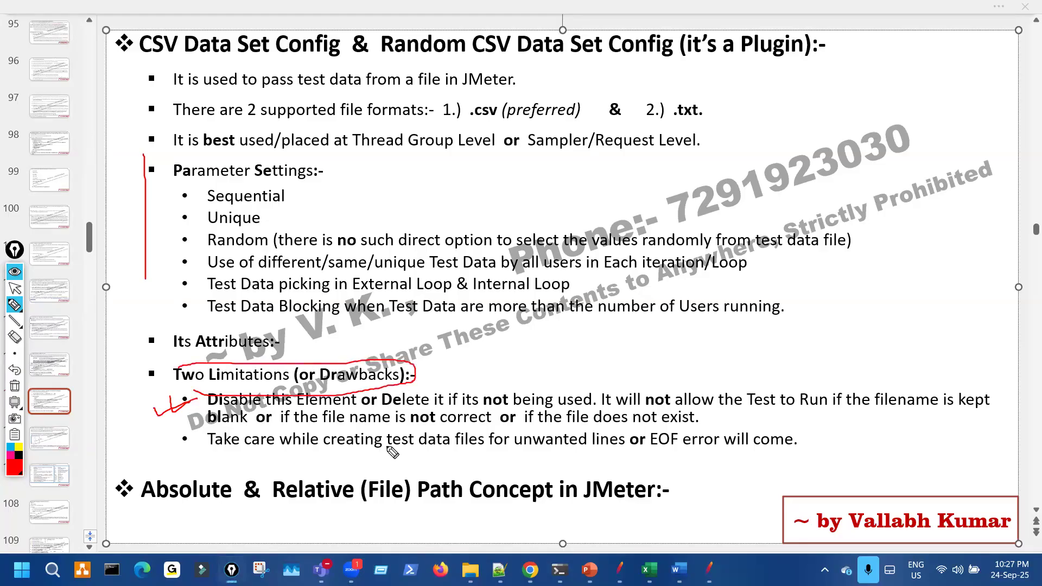
key("ctrl+shift+7")
key("ctrl+shift+2")
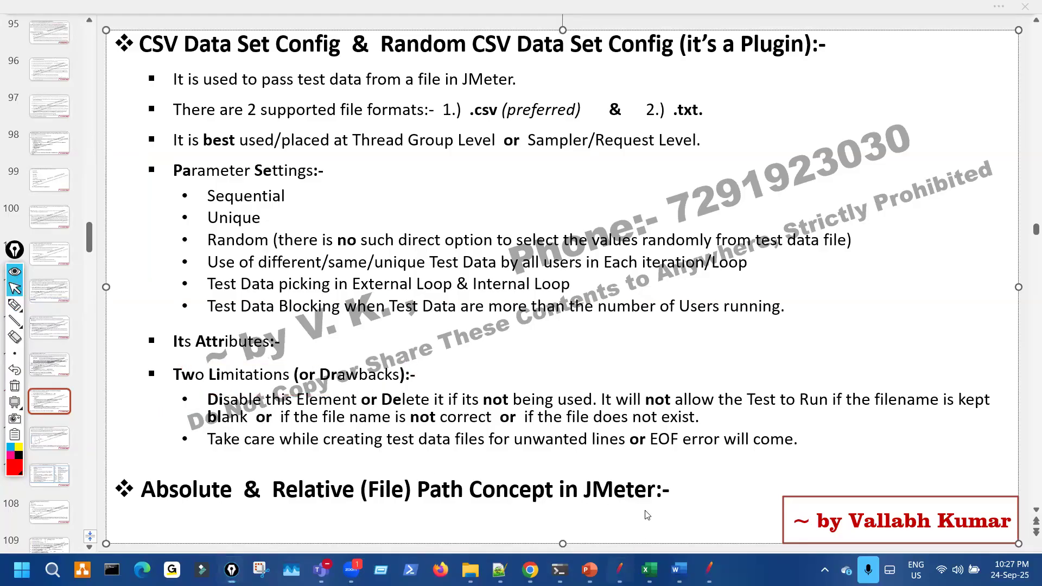
key("alt+Tab")
key("ctrl+shift+3")
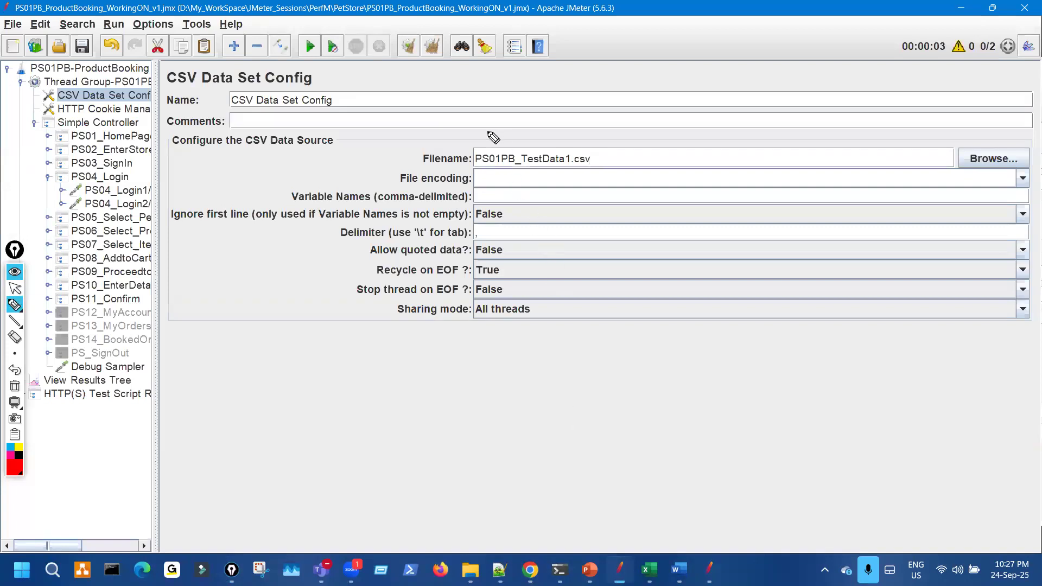
- Circle the relative Filename value and mark Sharing mode in red, then clear the ink
left_click_drag(612, 158, 570, 240)
key("ctrl+shift+1")
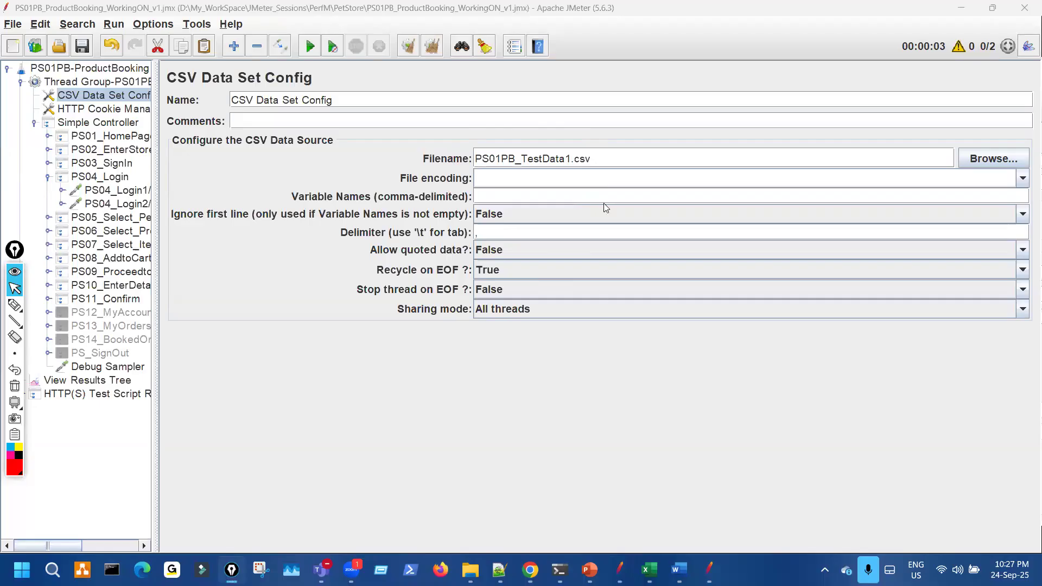
key("alt+Tab")
key("ctrl+shift+3")
left_click_drag(525, 128, 589, 166)
left_click_drag(483, 305, 495, 310)
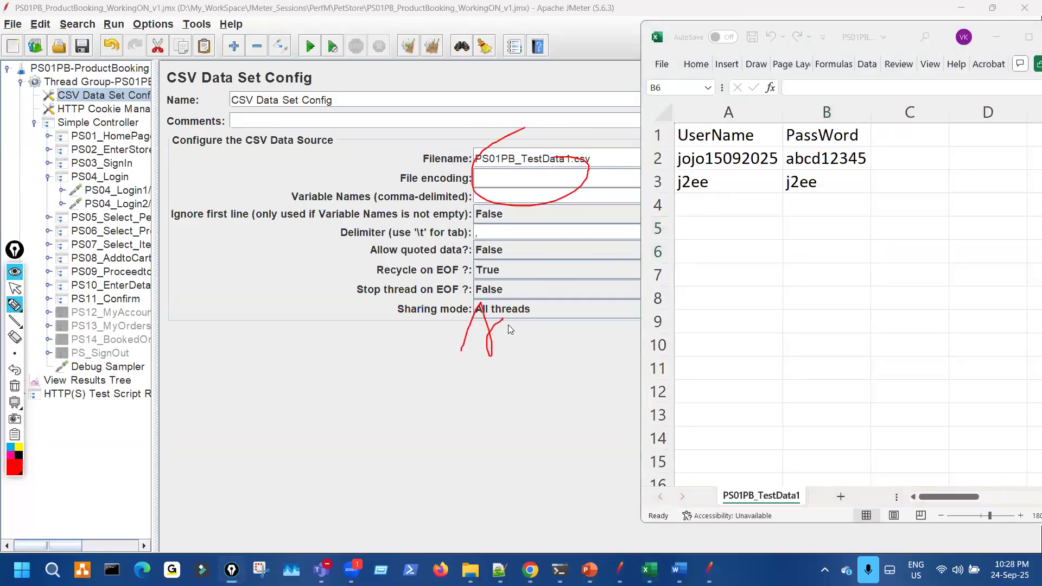
key("ctrl+shift+1")
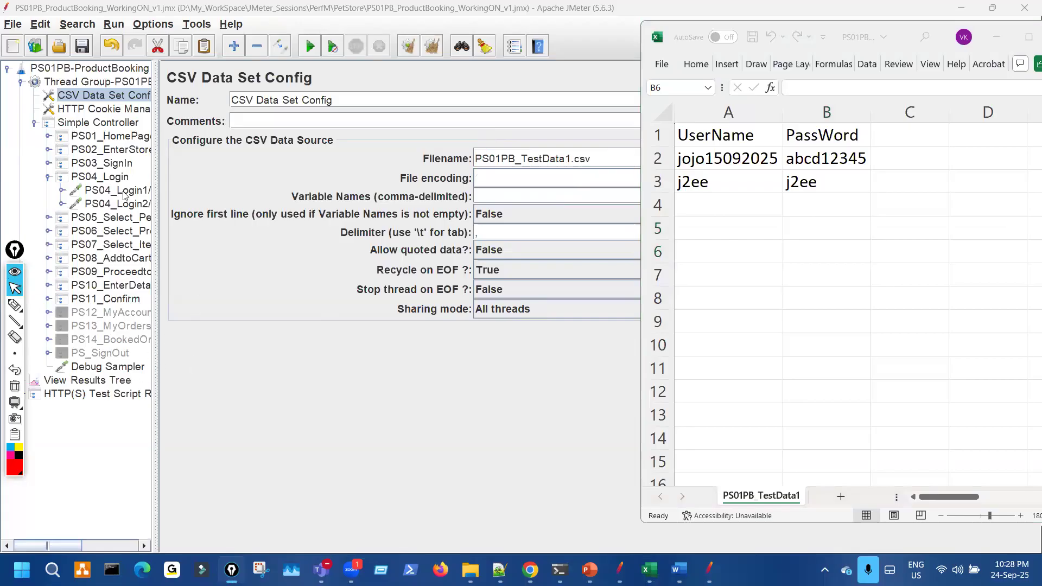
- Clear the old View Results Tree results and annotate the new sampler results
left_click(88, 380)
left_click(108, 82)
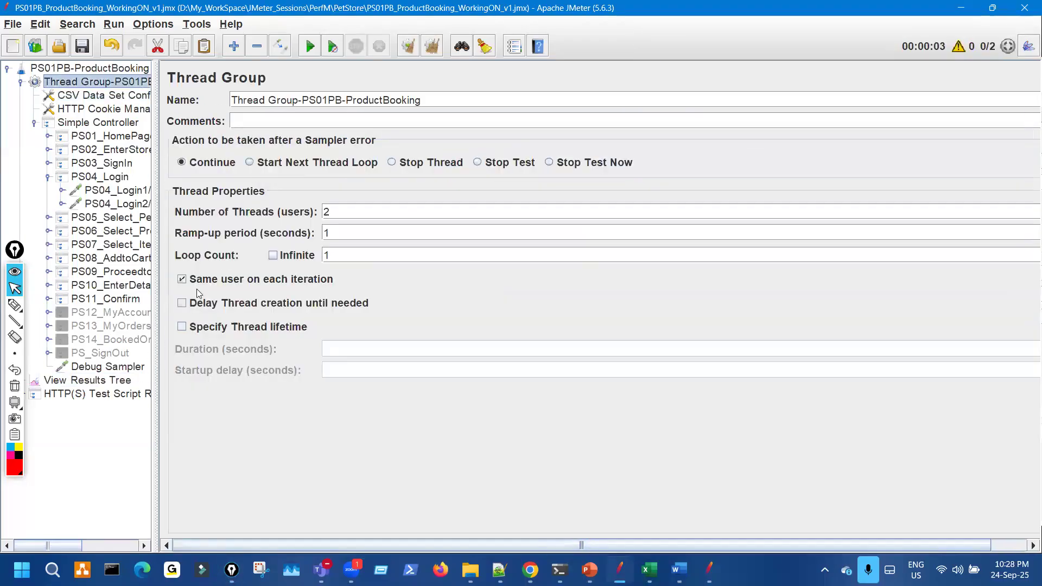
left_click(122, 380)
left_click(406, 47)
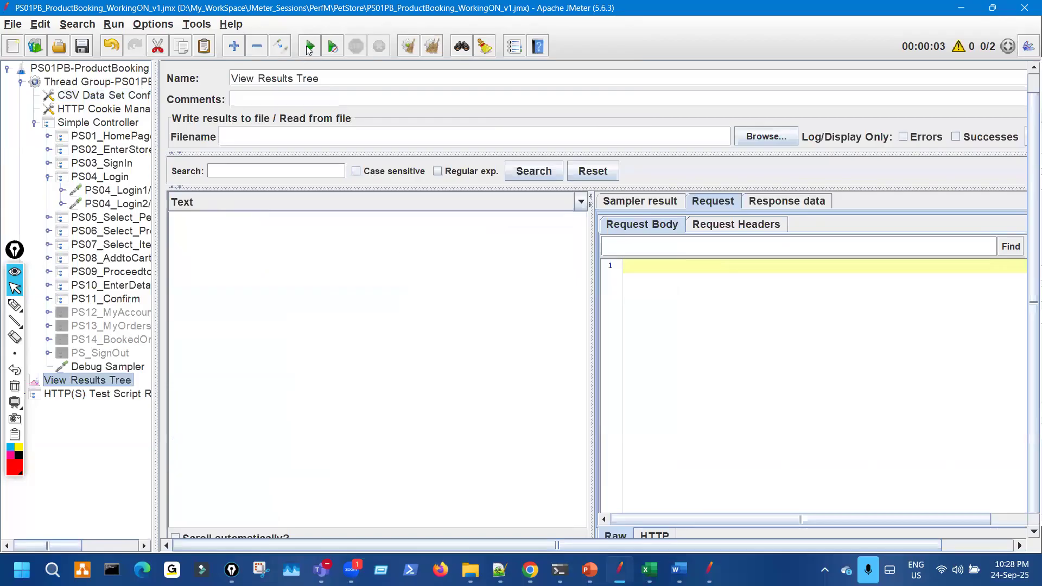
key("ctrl+shift+3")
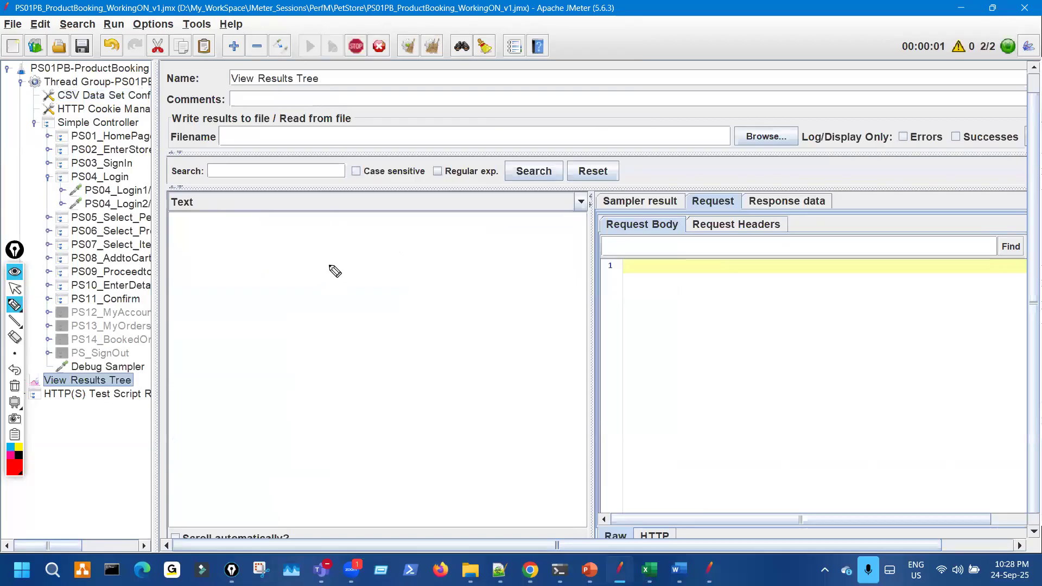
left_click_drag(313, 215, 305, 305)
key("ctrl+shift+1")
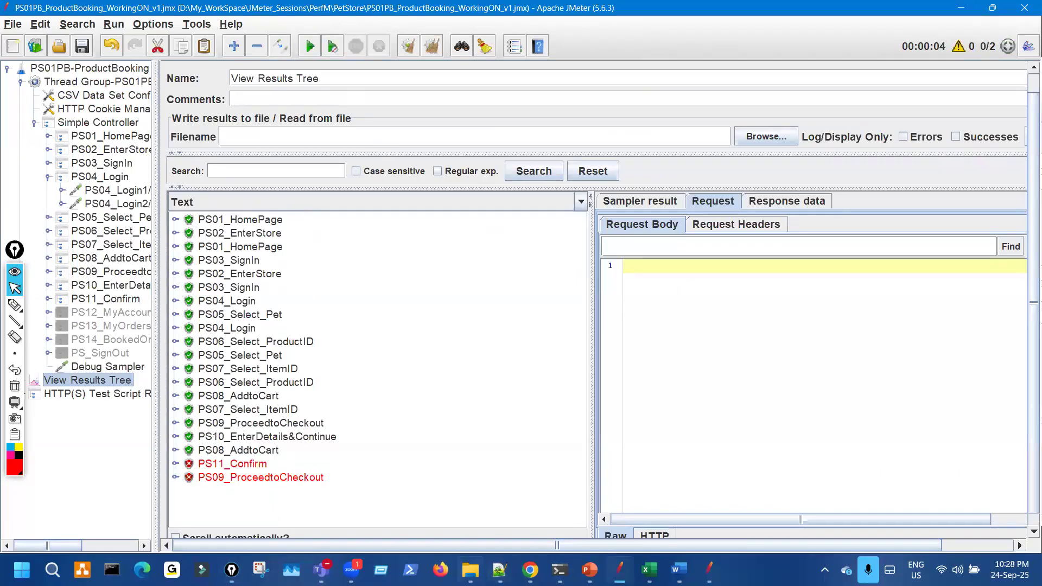
- Try deleting PS01PB_TestData1.csv from the PetStore folder
left_click(470, 570)
left_click(223, 165)
key("Delete")
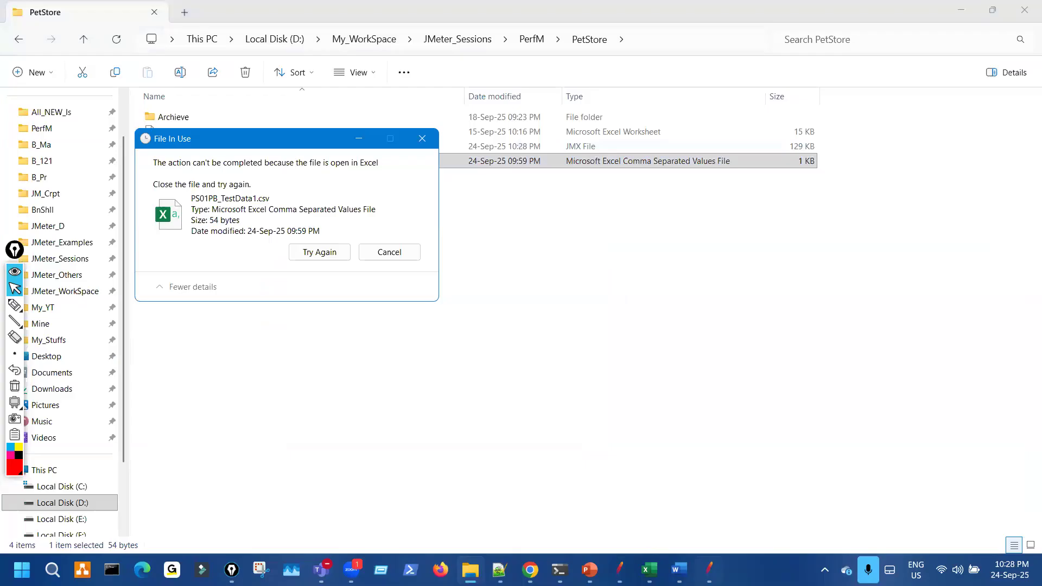
- Close Excel to release PS01PB_TestData1.csv, retry the deletion, and return to JMeter
left_click(648, 570)
left_click(658, 39)
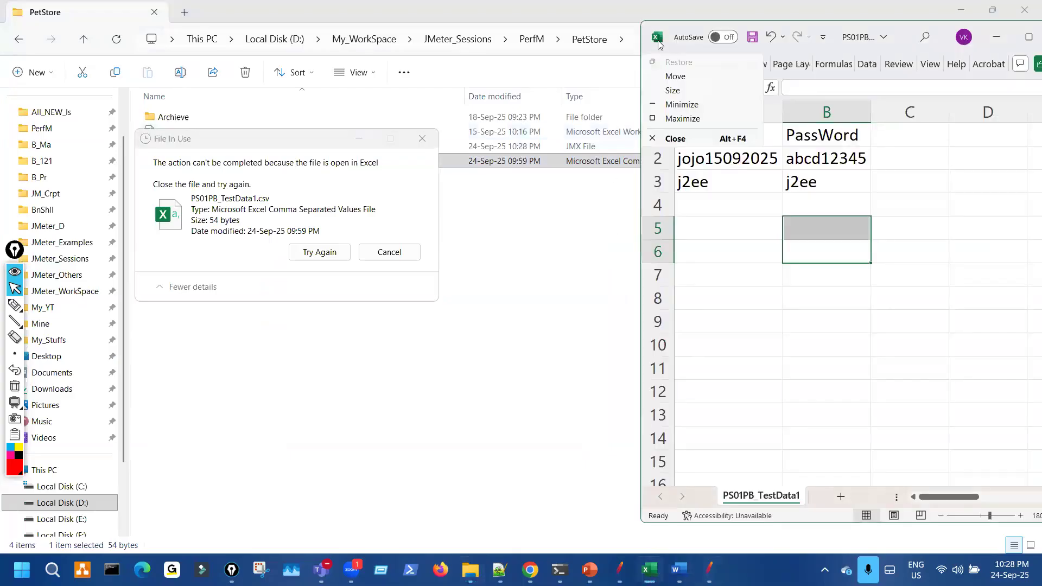
left_click_drag(908, 36, 686, 79)
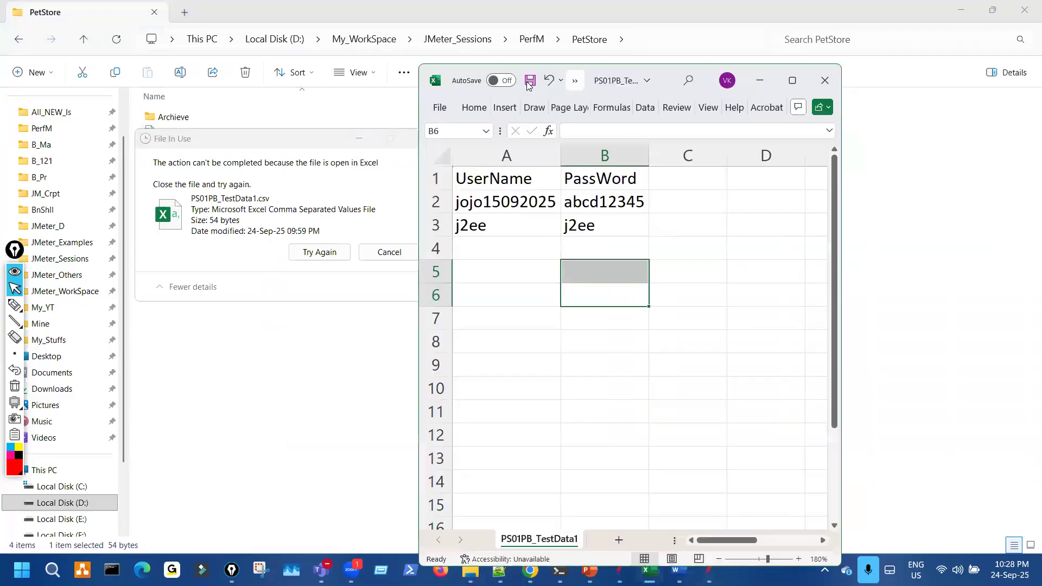
key("alt+F4")
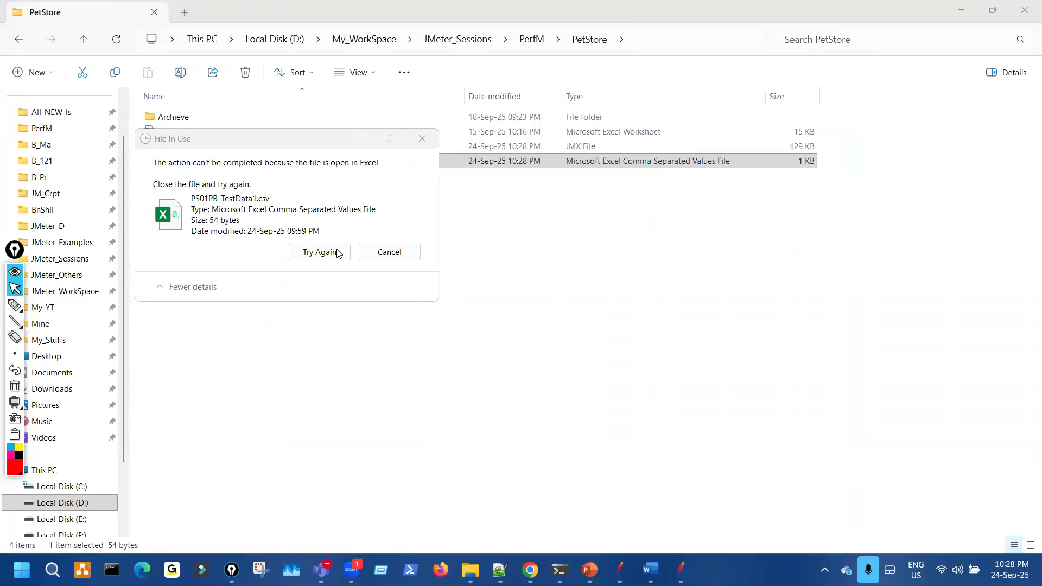
left_click(325, 252)
key("ctrl+shift+3")
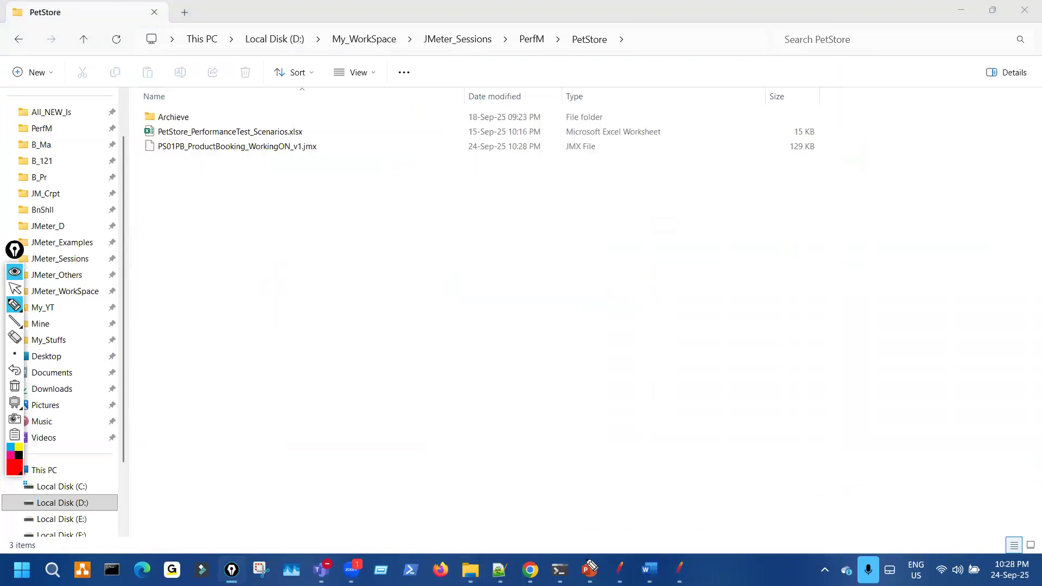
key("ctrl+shift+1")
key("alt+Tab")
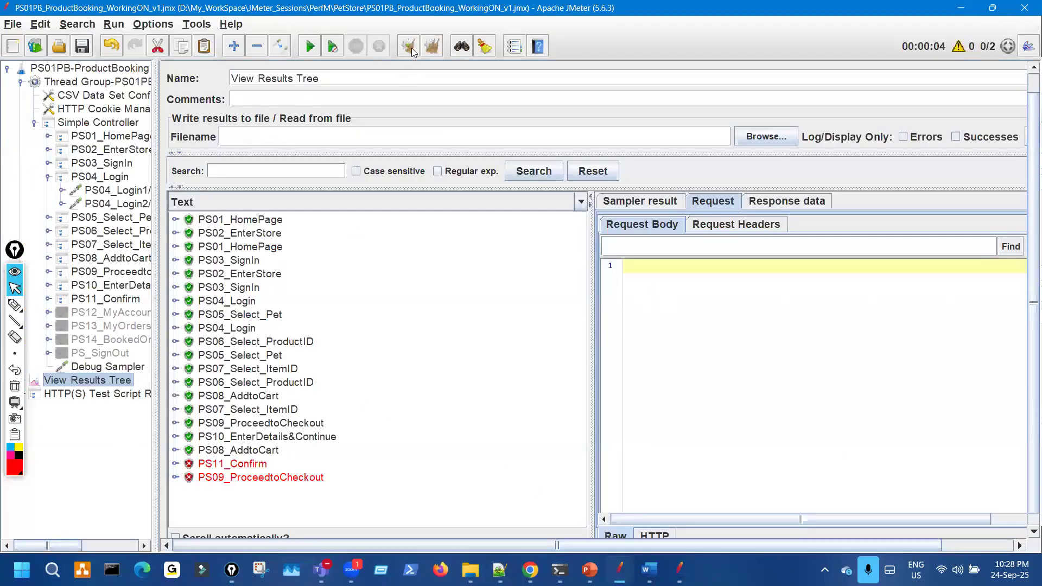
- Clear all previous results with Ctrl+E and mark the toolbar counters in red
key("ctrl+e")
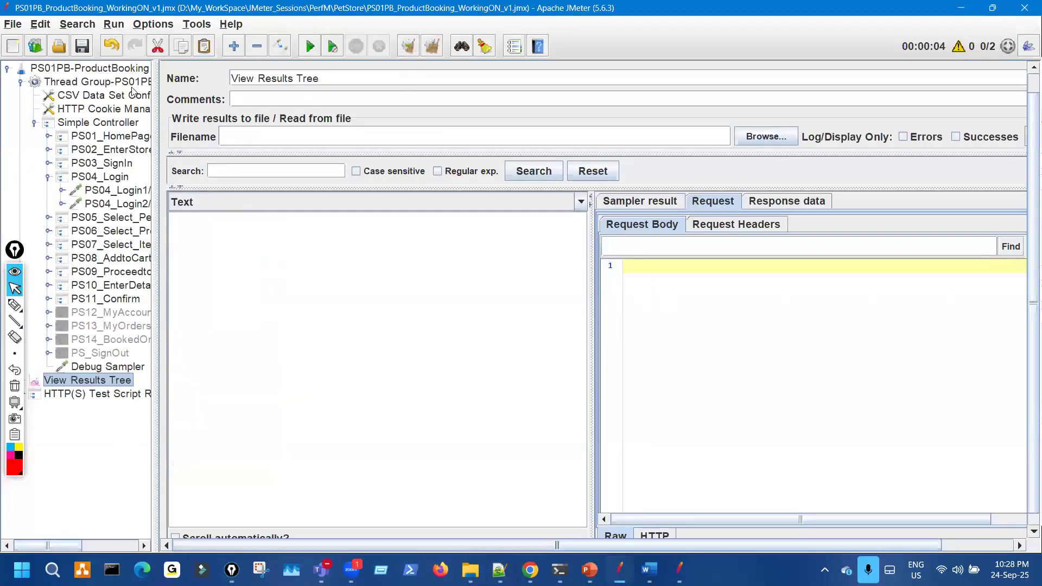
key("ctrl+shift+2")
mouse_move(302, 21)
left_mouse_down()
mouse_move(341, 52)
mouse_move(297, 24)
left_mouse_up()
mouse_move(955, 26)
left_mouse_down()
mouse_move(993, 59)
mouse_move(963, 25)
left_mouse_up()
mouse_move(944, 145)
left_mouse_down()
mouse_move(993, 35)
mouse_move(957, 68)
mouse_move(965, 82)
mouse_move(966, 70)
left_mouse_up()
key("ctrl+shift+5")
key("ctrl+shift+7")
mouse_move(965, 24)
left_mouse_down()
mouse_move(932, 56)
mouse_move(971, 20)
mouse_move(972, 68)
left_mouse_up()
left_click_drag(947, 153, 975, 73)
mouse_move(957, 187)
left_mouse_down()
mouse_move(977, 184)
mouse_move(974, 222)
mouse_move(1001, 215)
left_mouse_up()
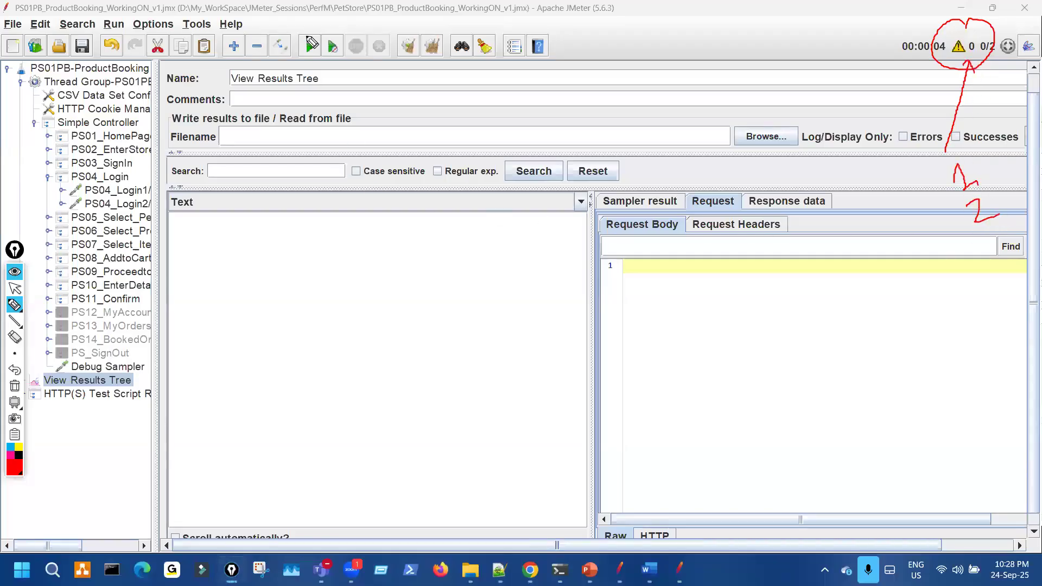
left_click_drag(345, 76, 356, 65)
left_click_drag(233, 323, 300, 353)
left_click_drag(281, 327, 243, 374)
key("ctrl+shift+1")
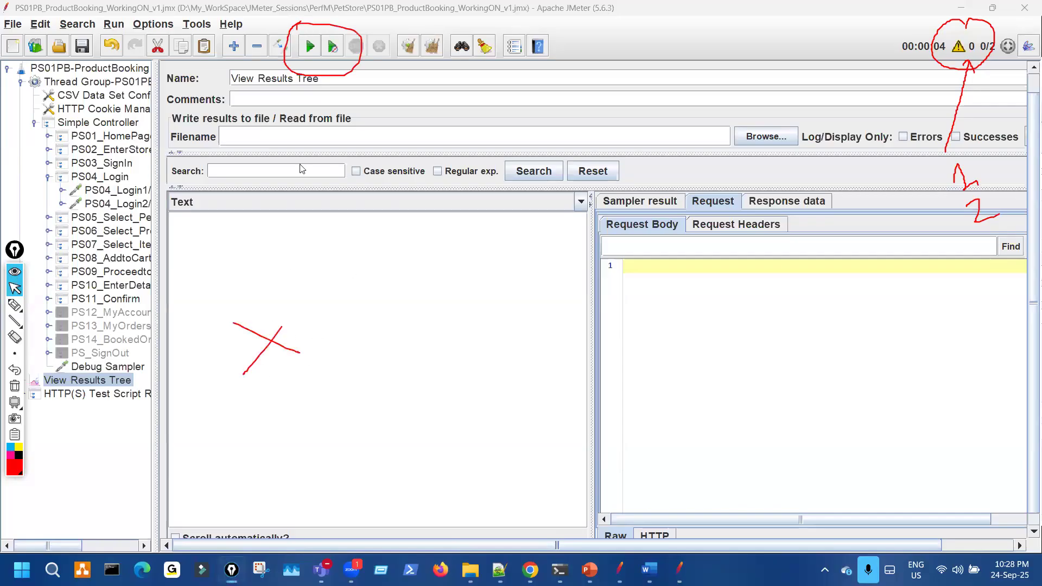
- Rerun the test plan, then mark the CSV Data Set Config Filename in red
left_click(309, 54)
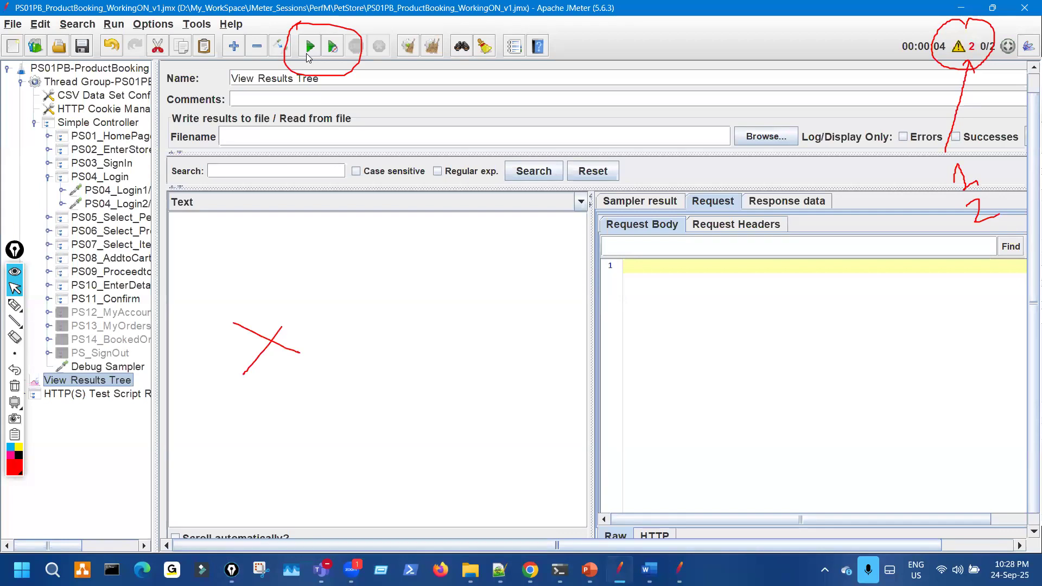
left_click(310, 48)
left_click(310, 48)
left_click(130, 95)
mouse_move(484, 137)
left_mouse_down()
mouse_move(472, 149)
mouse_move(608, 162)
mouse_move(498, 146)
left_mouse_up()
mouse_move(326, 79)
left_mouse_down()
mouse_move(467, 135)
mouse_move(472, 127)
mouse_move(477, 163)
mouse_move(600, 168)
left_mouse_up()
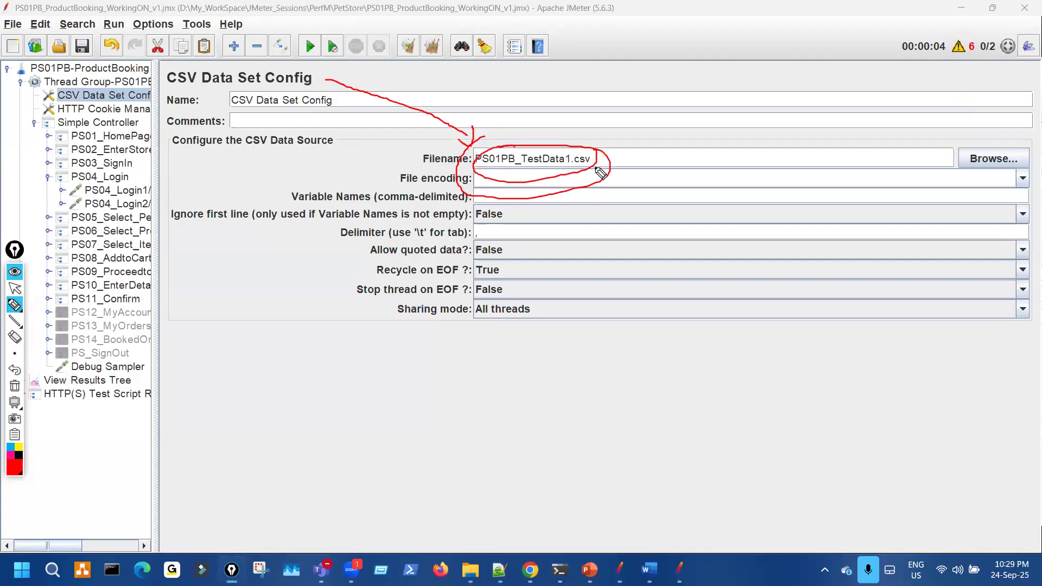
key("ctrl+shift+7")
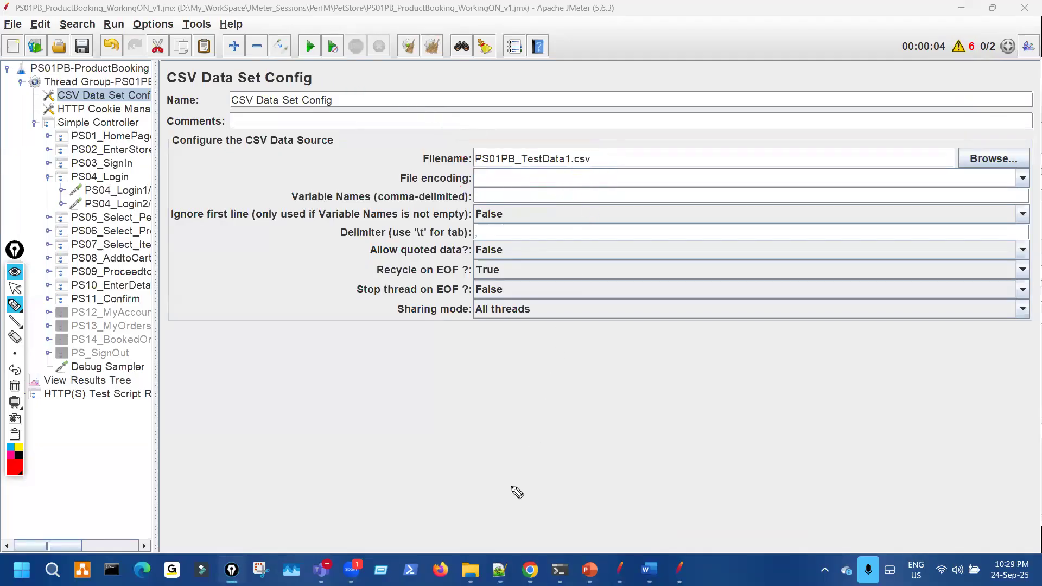
key("ctrl+shift+2")
key("alt+Tab")
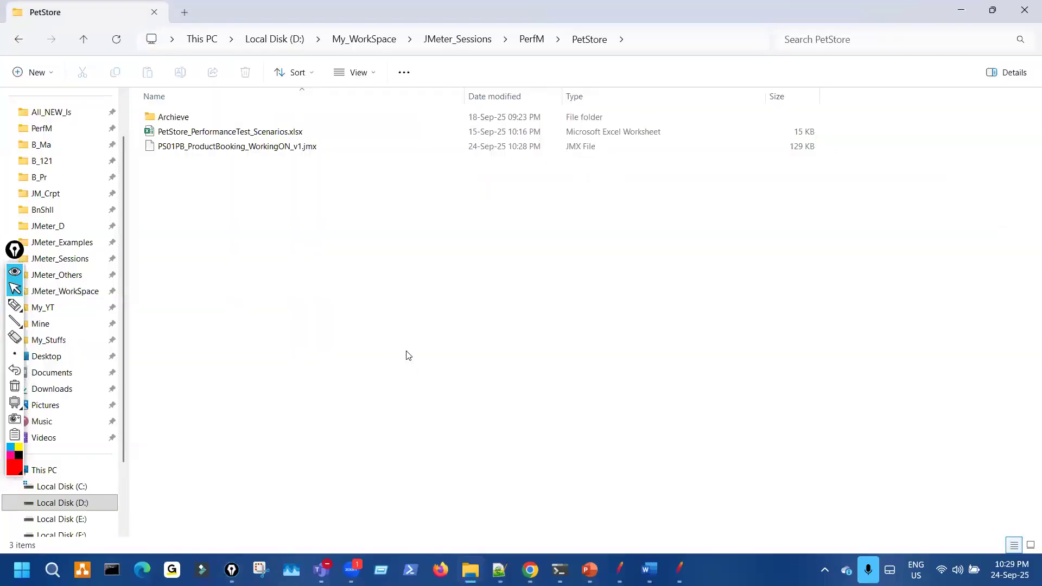
- Browse into the jmeter folder on drive C, then go back to PetStore
left_click(82, 487)
double_click(173, 206)
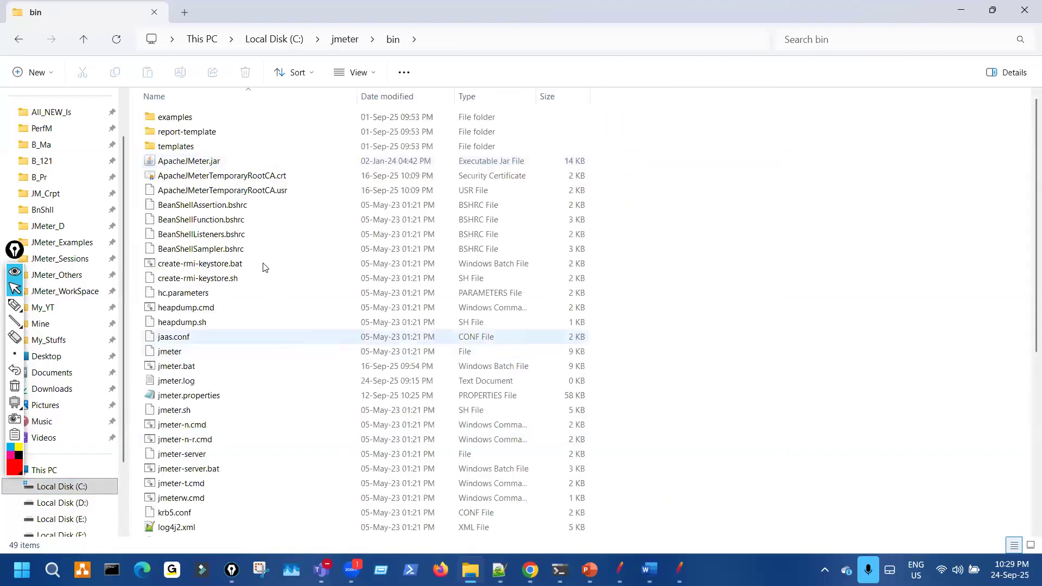
left_click(19, 39)
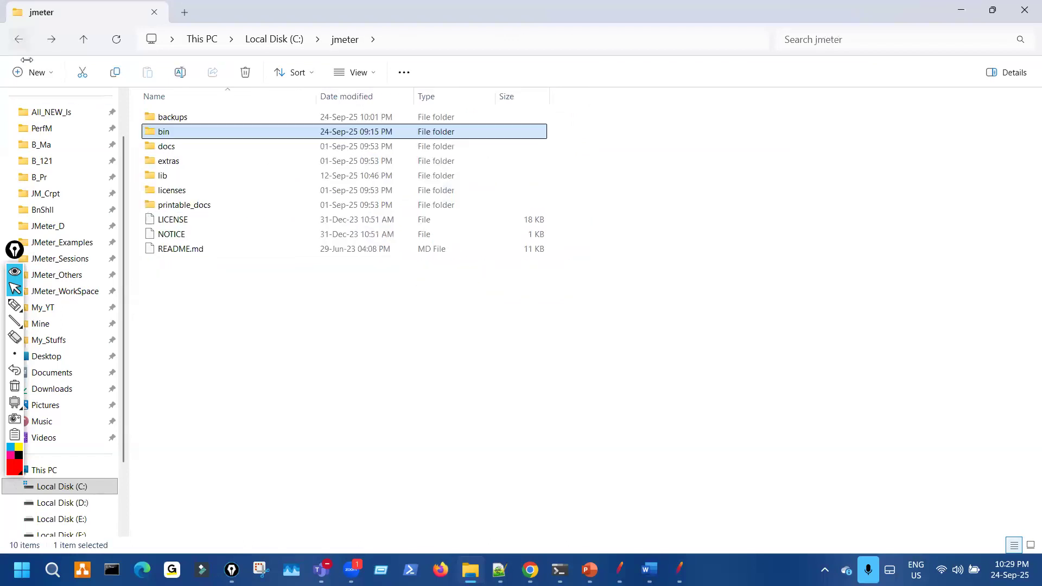
left_click(19, 39)
left_click(19, 39)
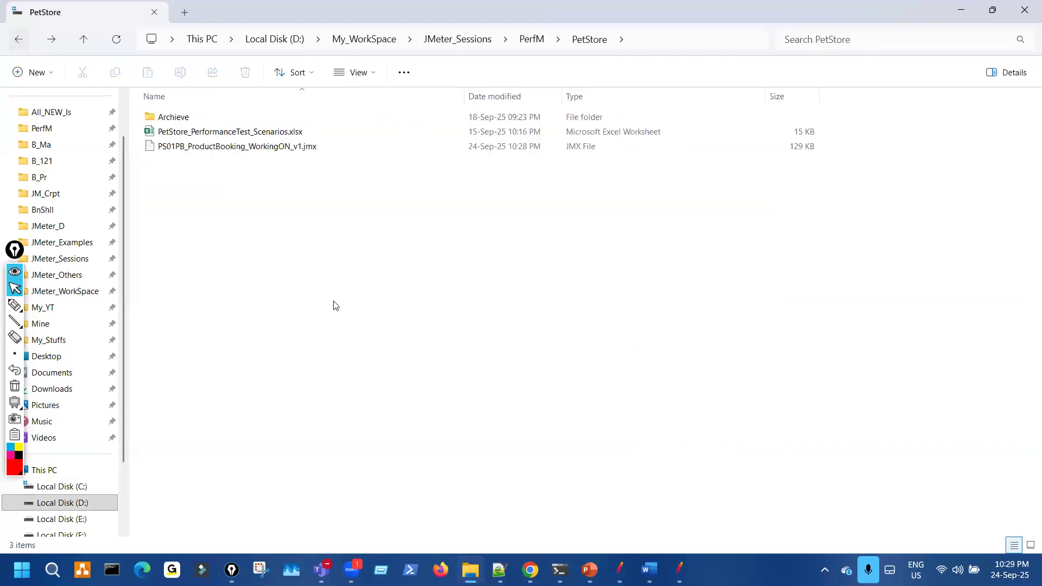
- Mark the PetStore folder contents in red to show the CSV file is gone, then clear the ink
key("ctrl+shift+3")
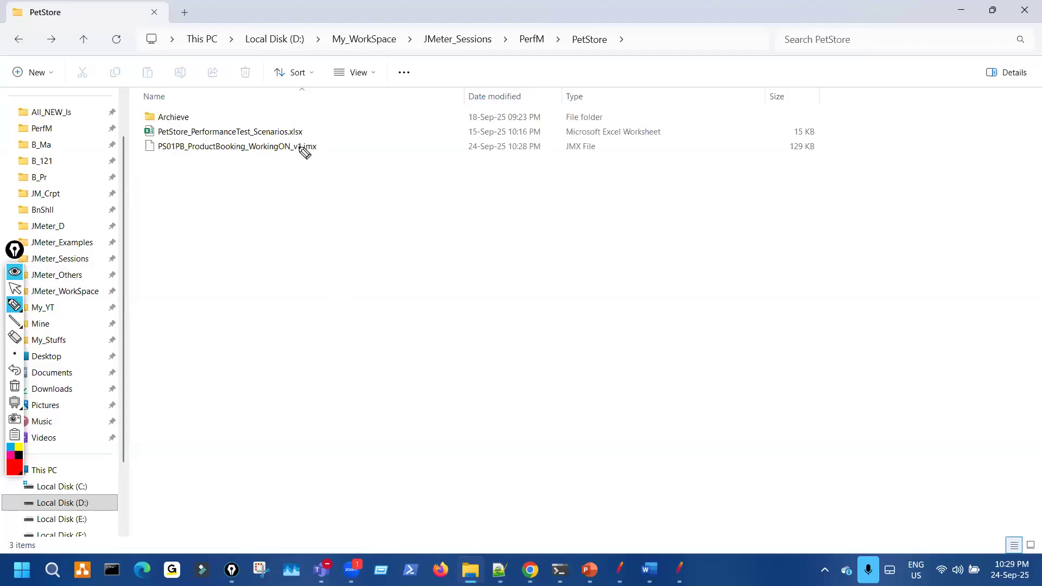
left_click_drag(298, 145, 297, 146)
left_click_drag(224, 48, 601, 67)
left_click_drag(220, 178, 413, 337)
left_click_drag(167, 242, 171, 343)
left_click_drag(356, 219, 412, 337)
left_click_drag(248, 235, 320, 265)
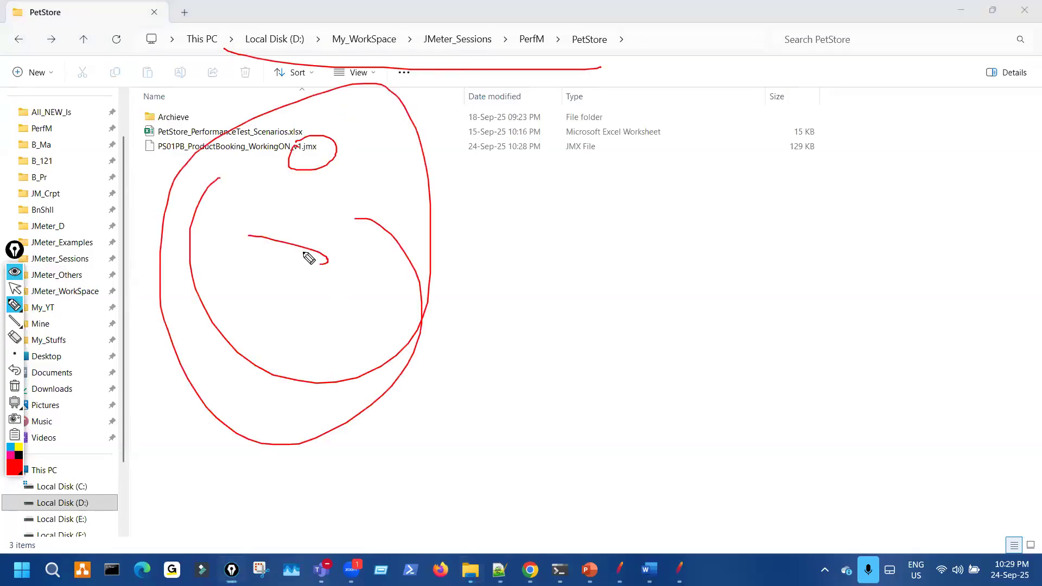
left_click_drag(462, 402, 525, 390)
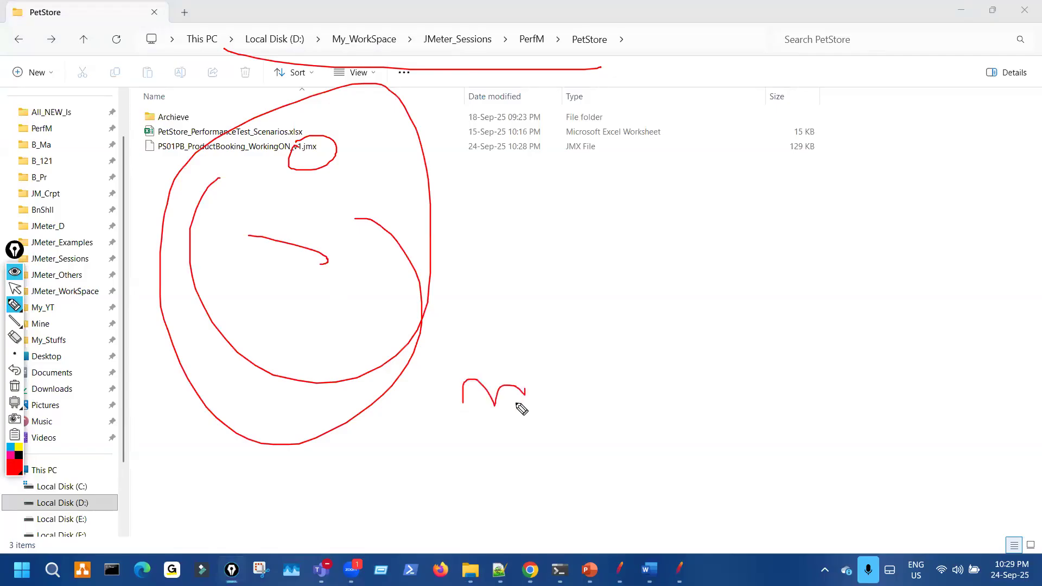
key("ctrl+shift+7")
key("ctrl+shift+2")
- Mark the empty View Results Tree in red, then clear the ink
key("ctrl+shift+3")
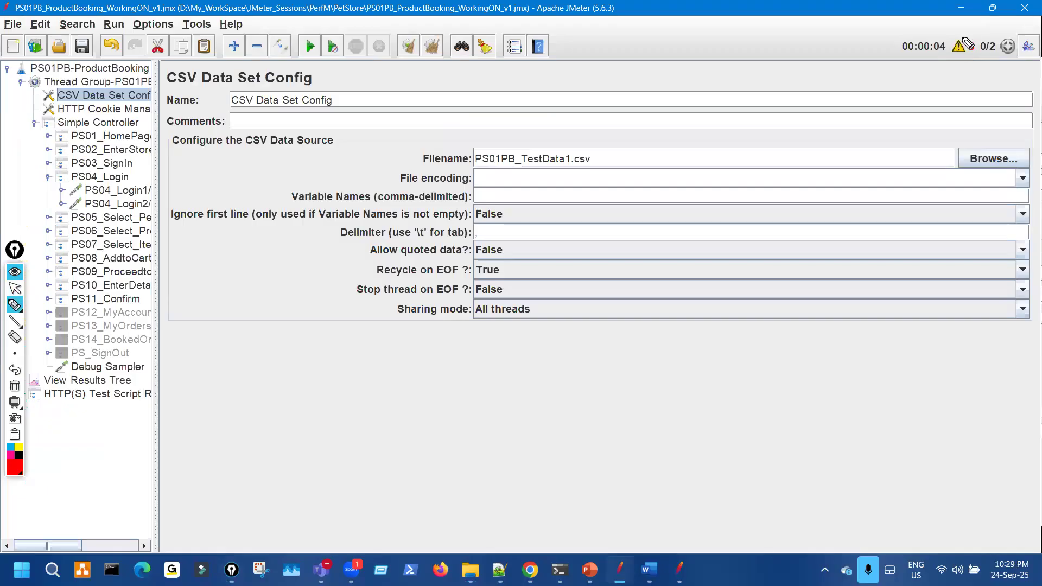
left_click_drag(961, 37, 971, 47)
key("ctrl+shift+2")
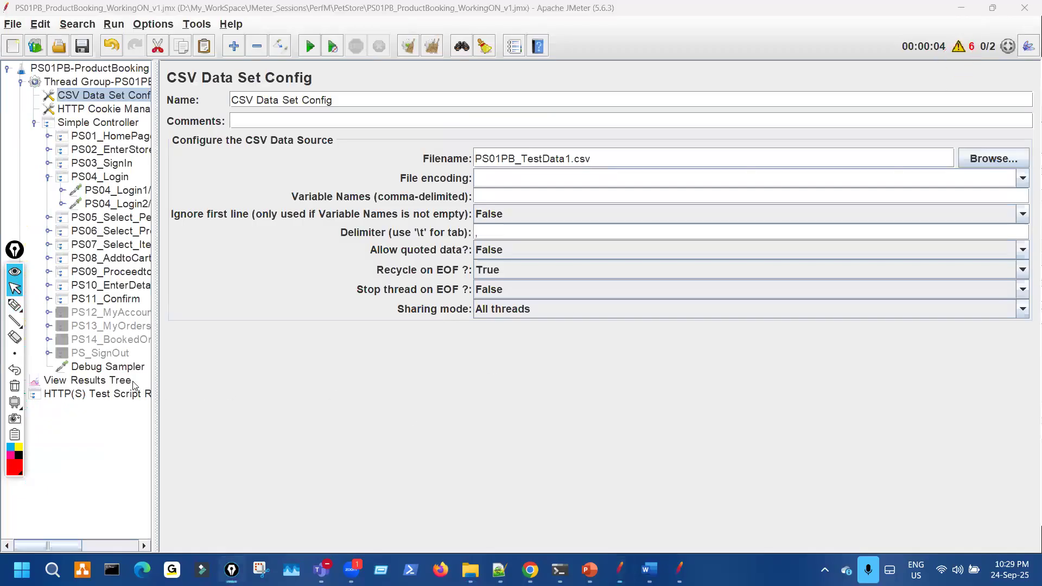
left_click(126, 381)
key("ctrl+shift+3")
left_click_drag(327, 275, 383, 295)
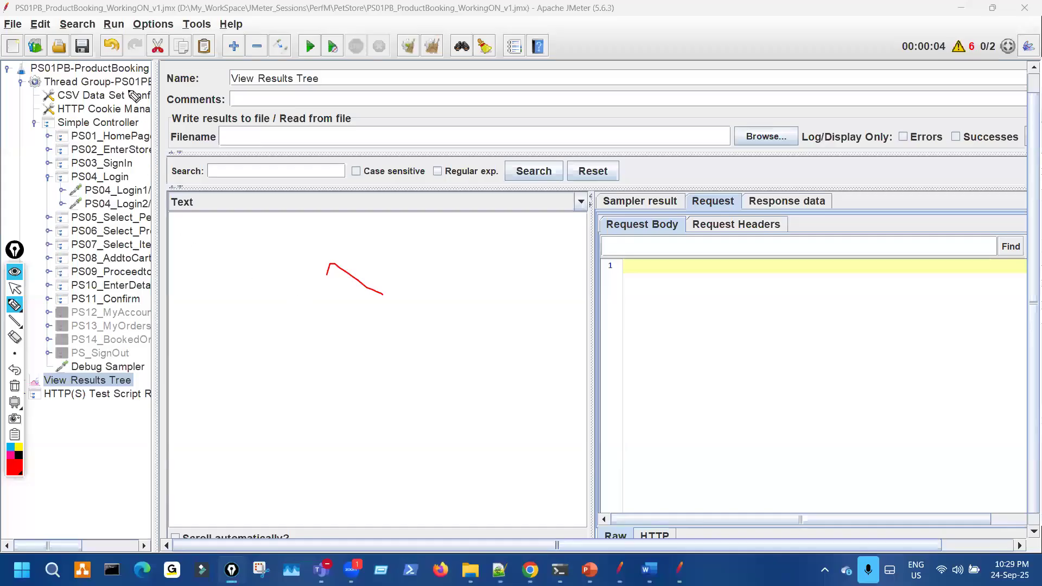
left_click_drag(109, 104, 136, 92)
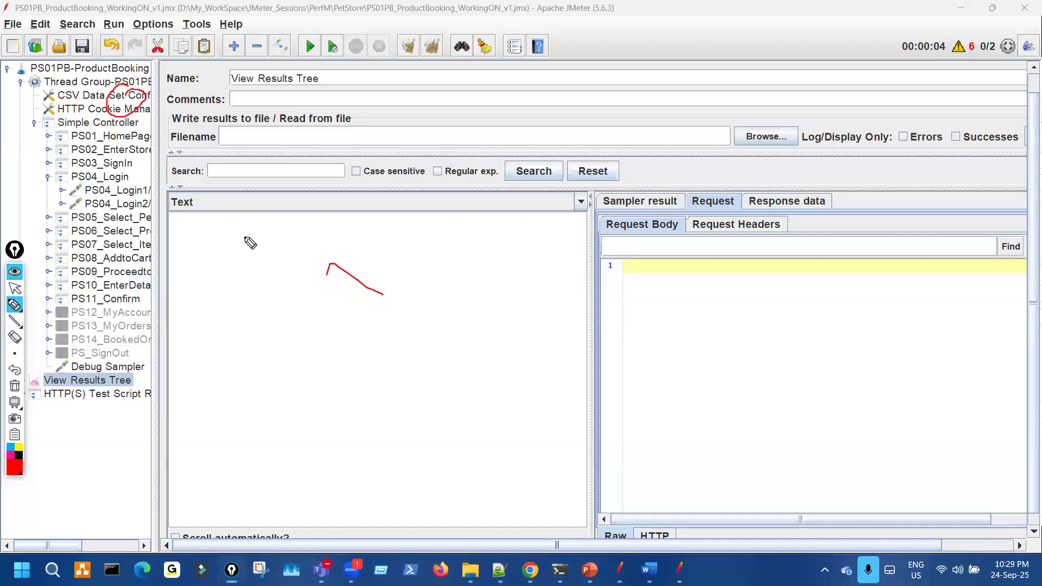
key("ctrl+shift+7")
key("ctrl+shift+2")
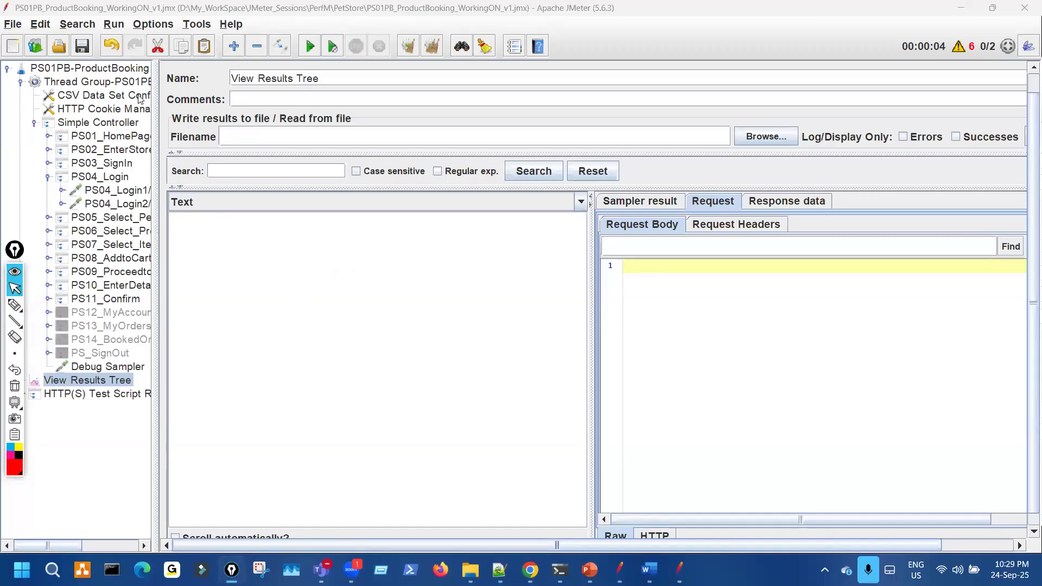
- Underline the CSV Data Set Config node and its Filename value in red
left_click(138, 96)
key("ctrl+shift+3")
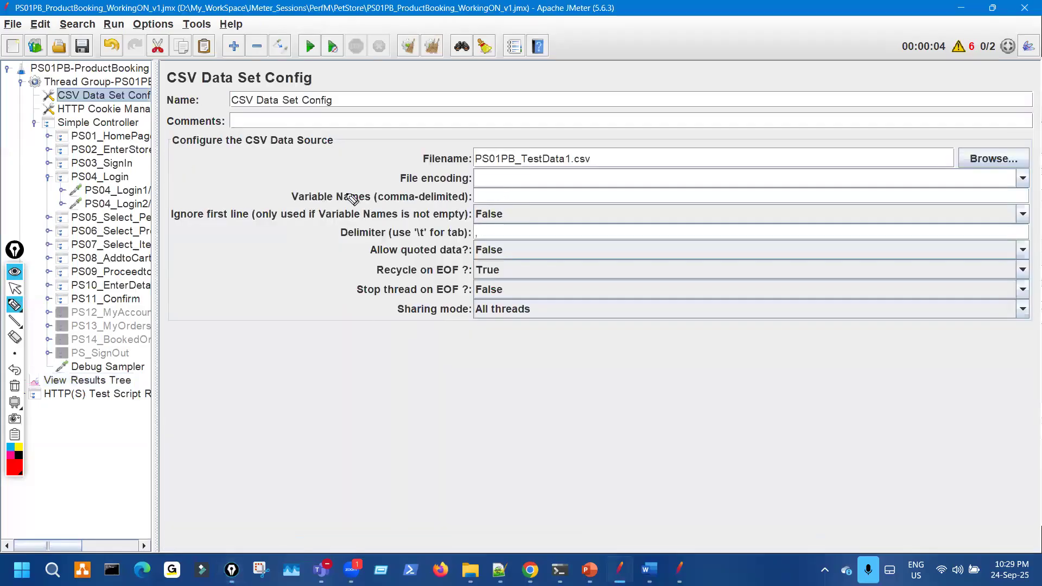
mouse_move(110, 92)
left_mouse_down()
mouse_move(150, 95)
mouse_move(153, 110)
left_mouse_up()
mouse_move(516, 137)
left_mouse_down()
mouse_move(572, 142)
mouse_move(602, 171)
mouse_move(659, 142)
left_mouse_up()
key("Escape")
- Annotate the empty View Results Tree and toolbar in red, then erase the marks
left_click(118, 382)
key("ctrl+shift+3")
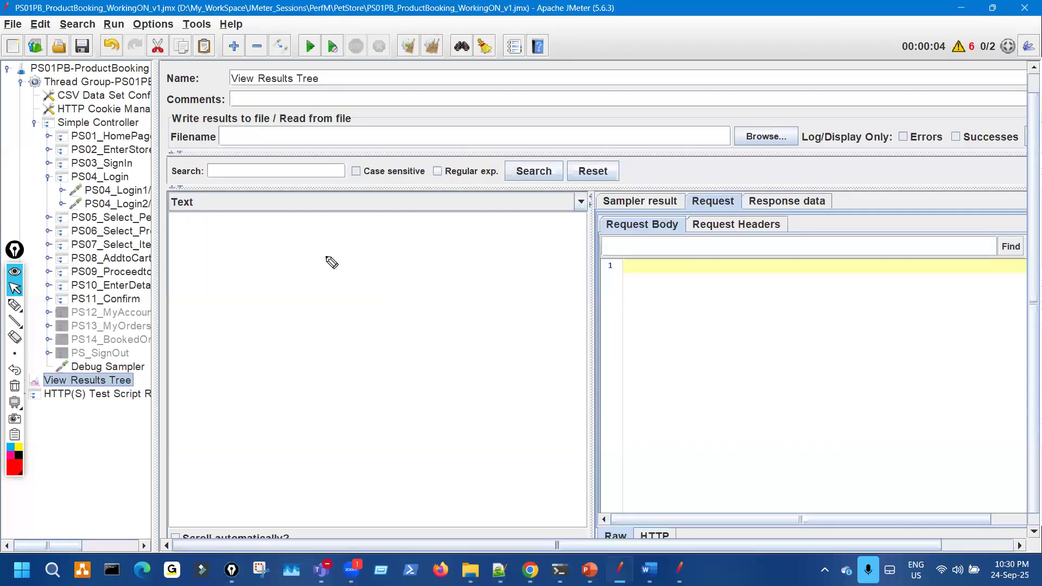
left_click_drag(360, 259, 373, 269)
mouse_move(222, 201)
left_mouse_down()
mouse_move(232, 253)
mouse_move(265, 243)
left_mouse_up()
left_click_drag(258, 233, 311, 219)
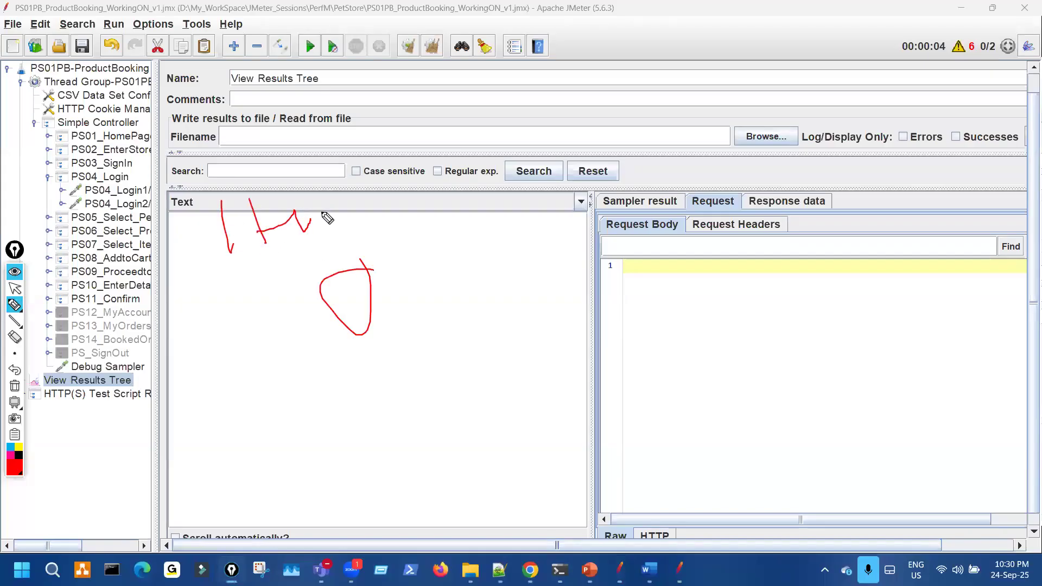
left_click_drag(304, 32, 358, 55)
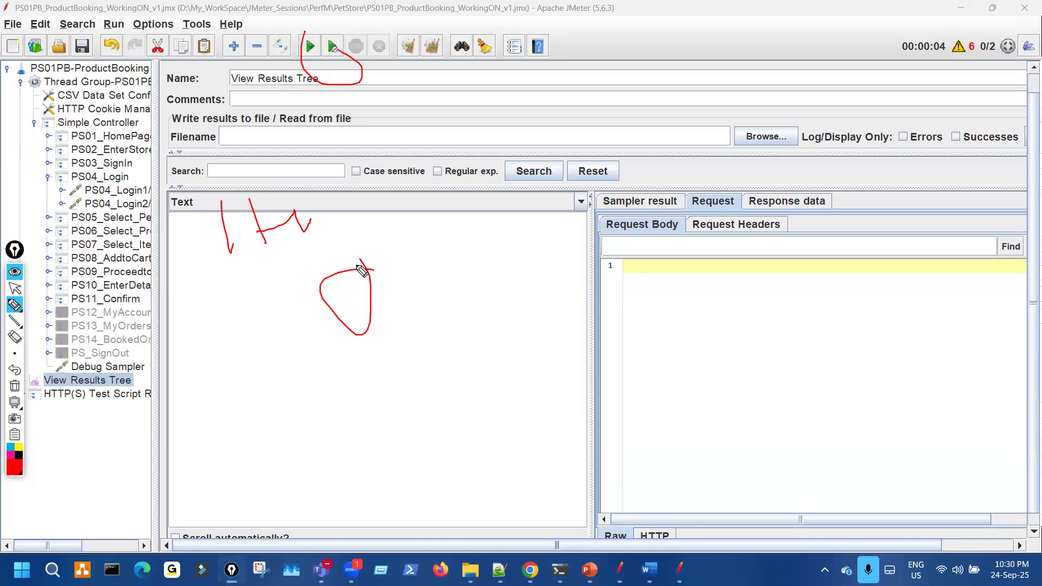
mouse_move(385, 232)
left_mouse_down()
mouse_move(453, 196)
mouse_move(473, 271)
mouse_move(490, 245)
left_mouse_up()
left_click_drag(488, 207, 492, 206)
left_click_drag(518, 208, 576, 204)
left_click_drag(608, 167, 644, 166)
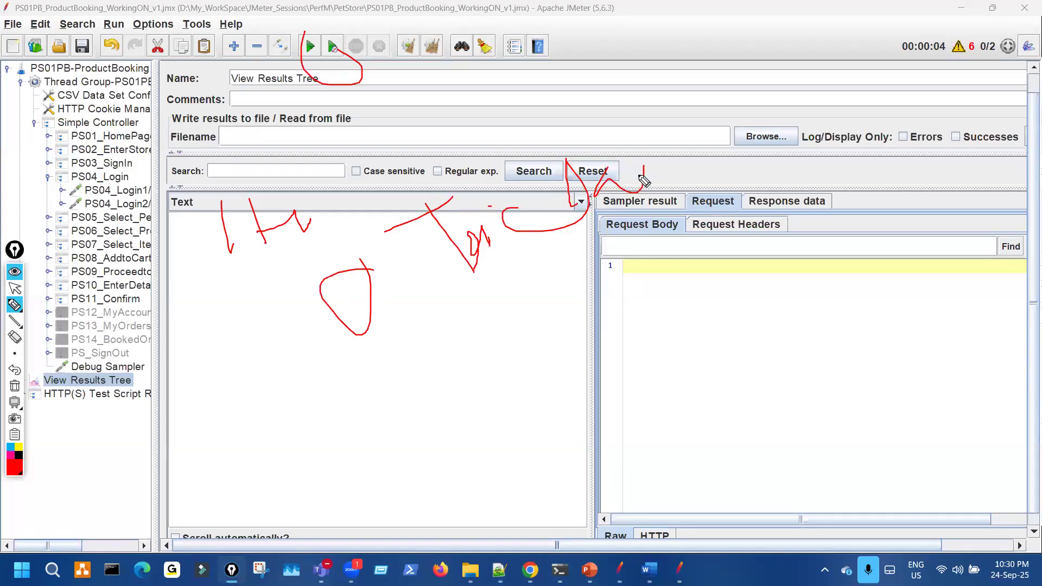
left_click_drag(271, 259, 282, 279)
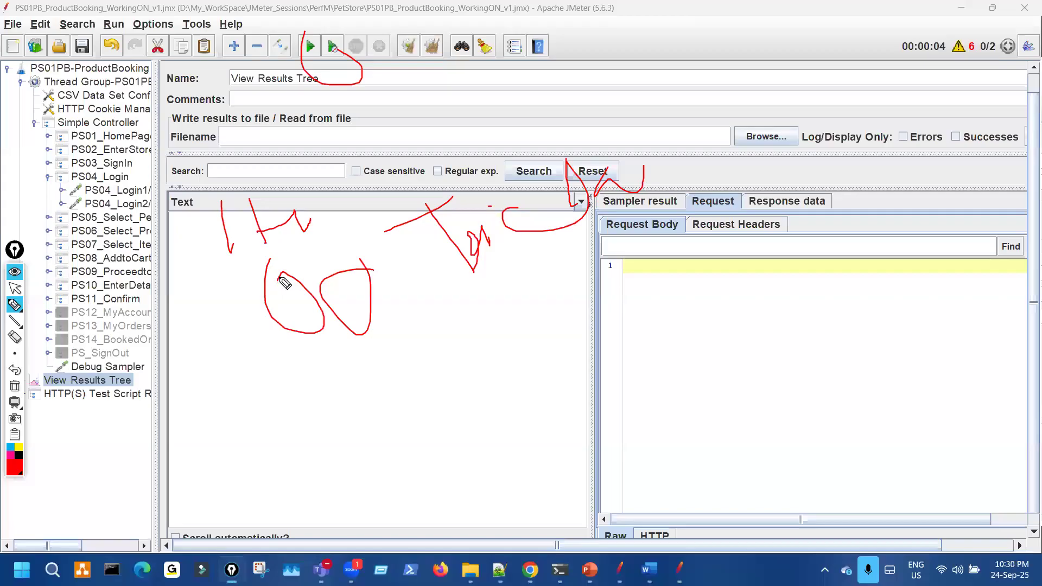
key("ctrl+shift+7")
key("ctrl+shift+2")
- Circle the CSV Data Set Config Filename PS01PB_TestData1.csv in red, then clear it
left_click(139, 98)
key("ctrl+shift+3")
mouse_move(476, 144)
left_mouse_down()
mouse_move(660, 163)
mouse_move(482, 145)
mouse_move(589, 179)
mouse_move(535, 187)
left_mouse_up()
key("ctrl+shift+7")
key("ctrl+shift+2")
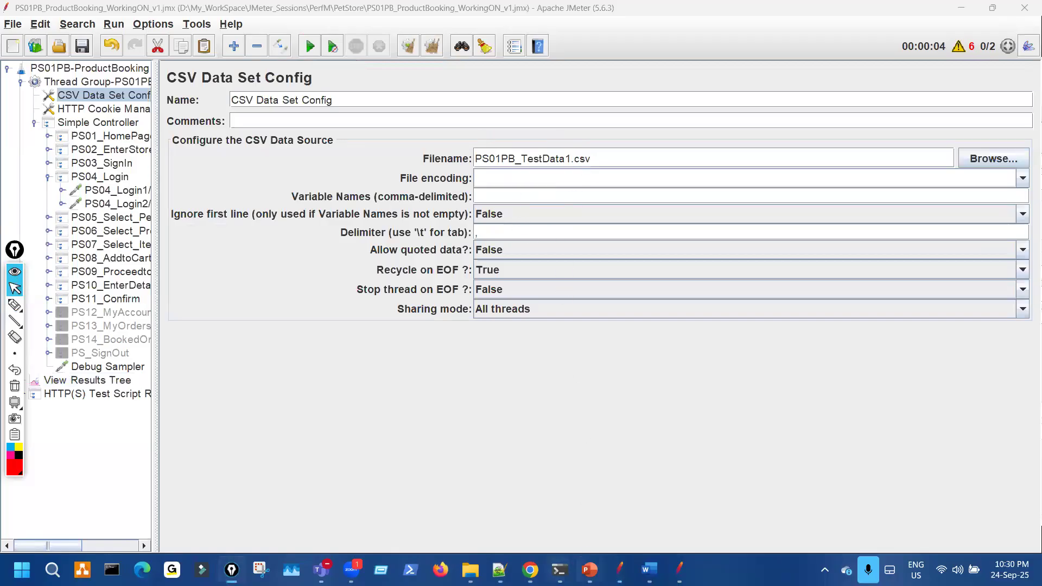
- Bring up the PowerPoint slide and tick its Two Limitations point in red
left_click(589, 570)
key("ctrl+shift+3")
left_click_drag(158, 371, 233, 354)
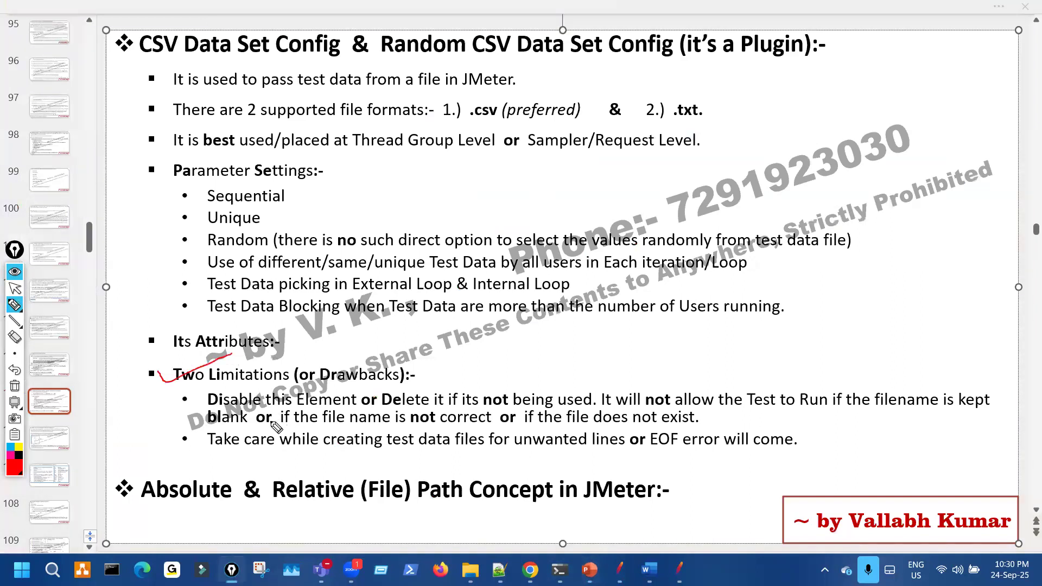
- Erase the red ink from the limitations slide and switch back to JMeter
left_click_drag(199, 71, 350, 72)
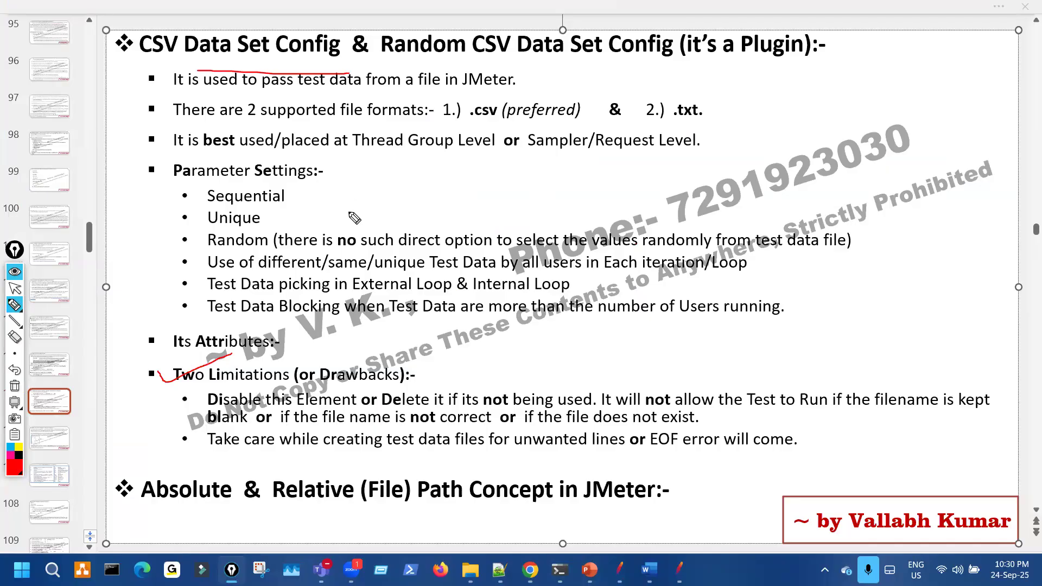
key("ctrl+shift+7")
key("ctrl+shift+2")
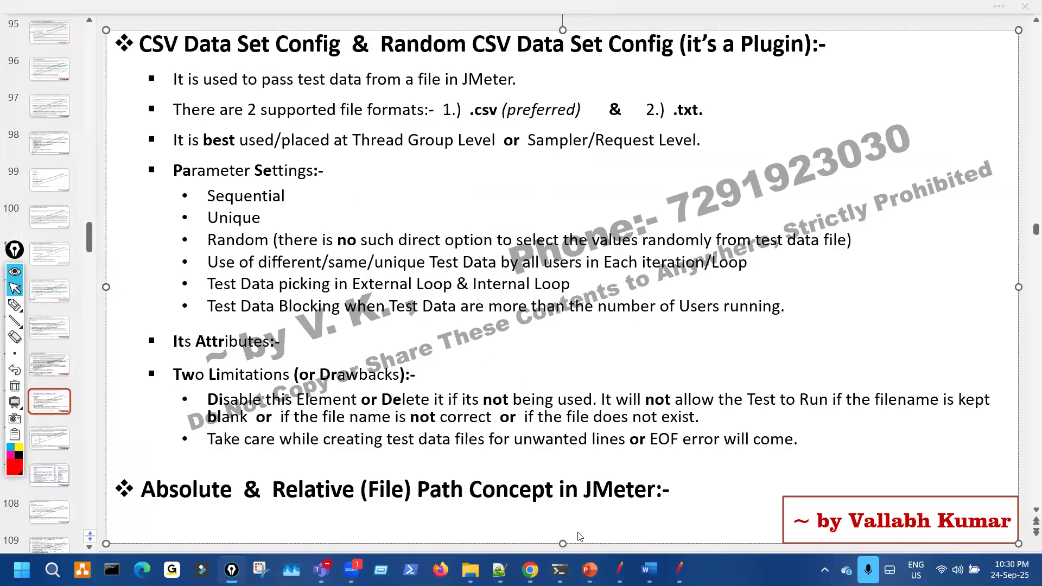
key("alt+Tab")
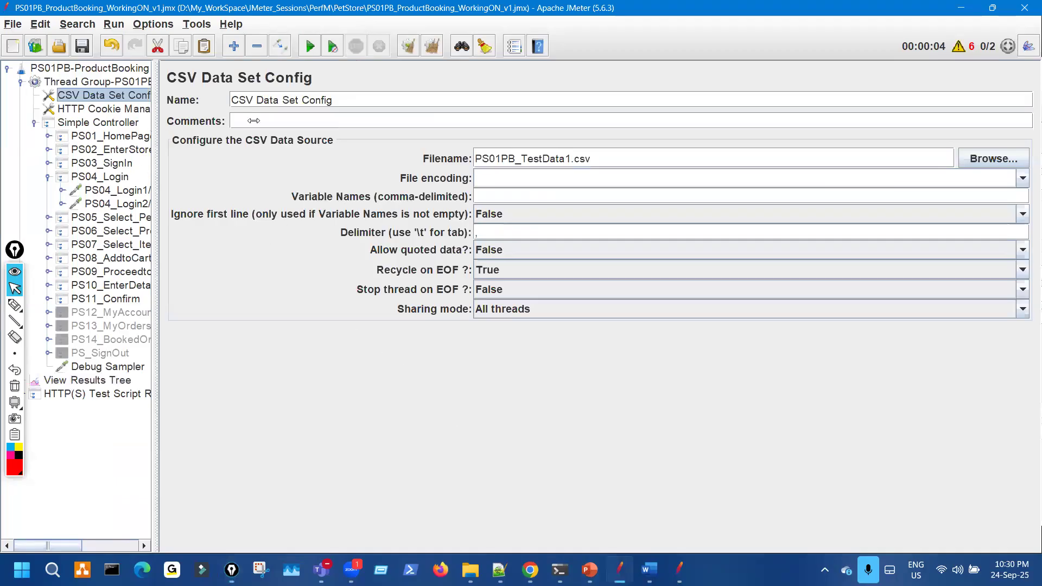
- Blank the CSV Data Set Config's Filename and cut the element out of the plan
left_click_drag(155, 121, 253, 120)
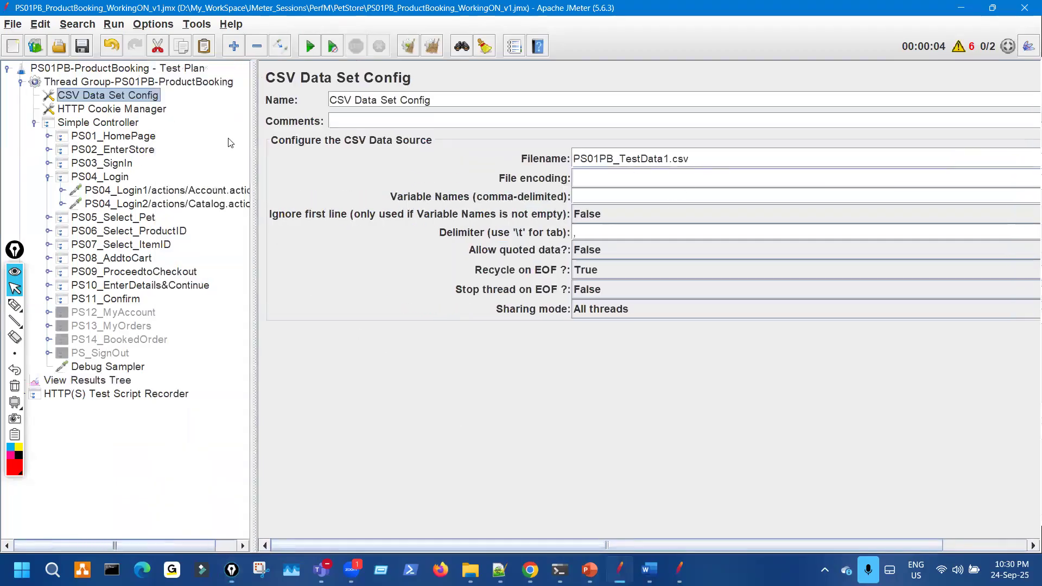
left_click_drag(222, 125, 199, 141)
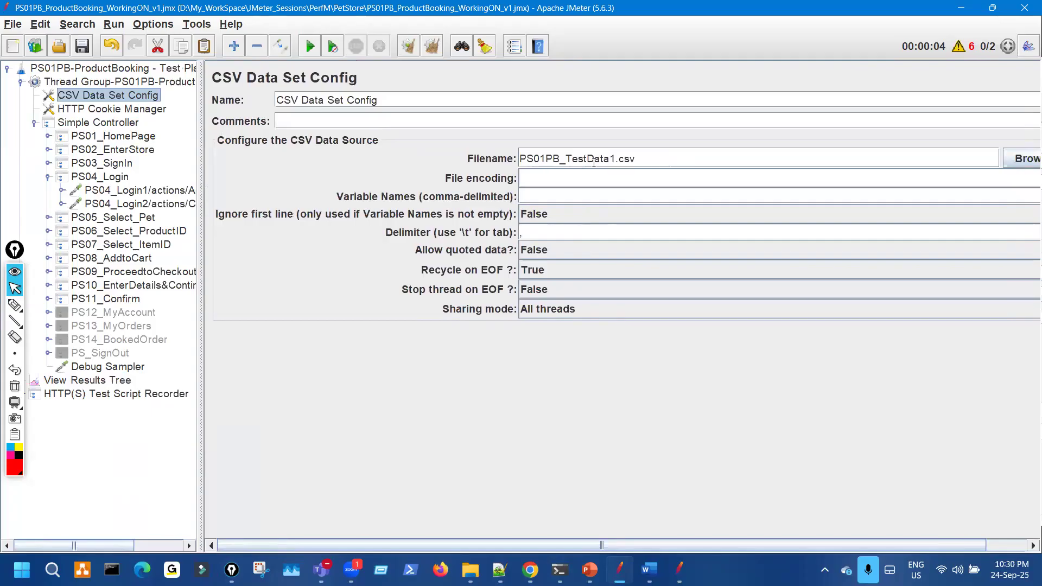
left_click_drag(637, 158, 503, 160)
key("BackSpace")
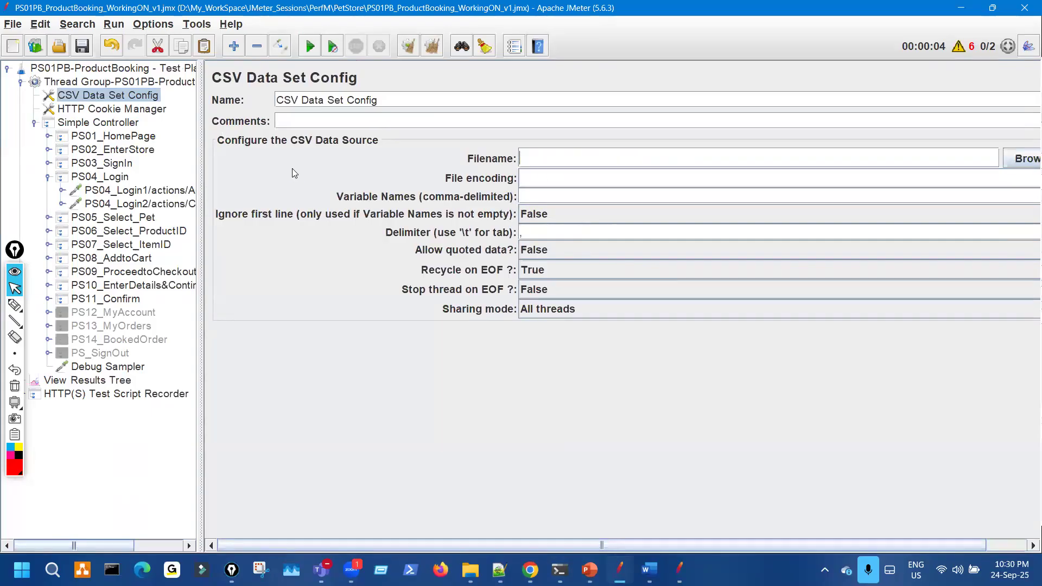
left_click(158, 48)
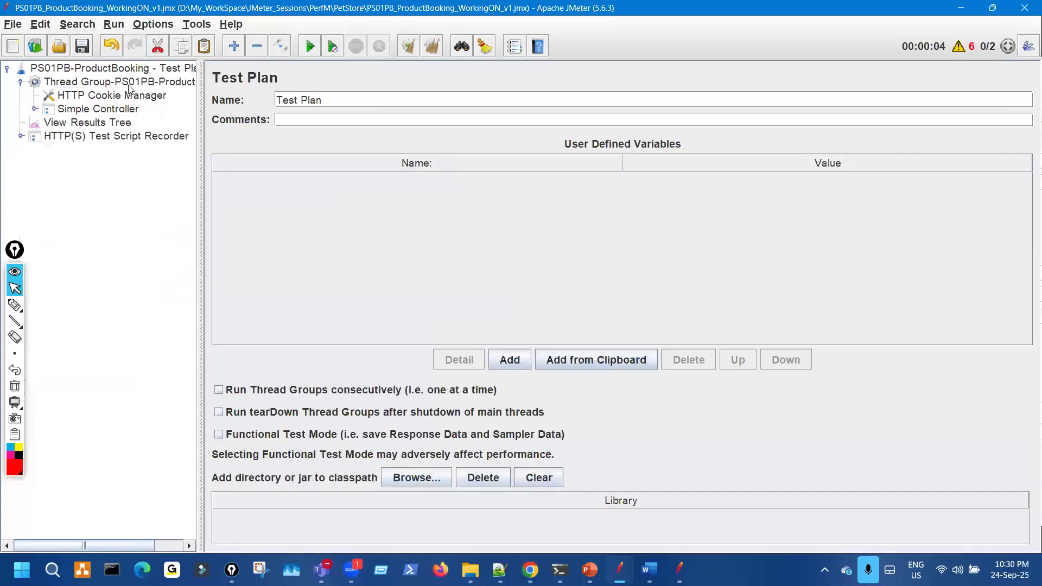
- Add a new CSV Data Set Config to the Thread Group and move it above HTTP Cookie Manager
right_click(129, 88)
mouse_move(304, 100)
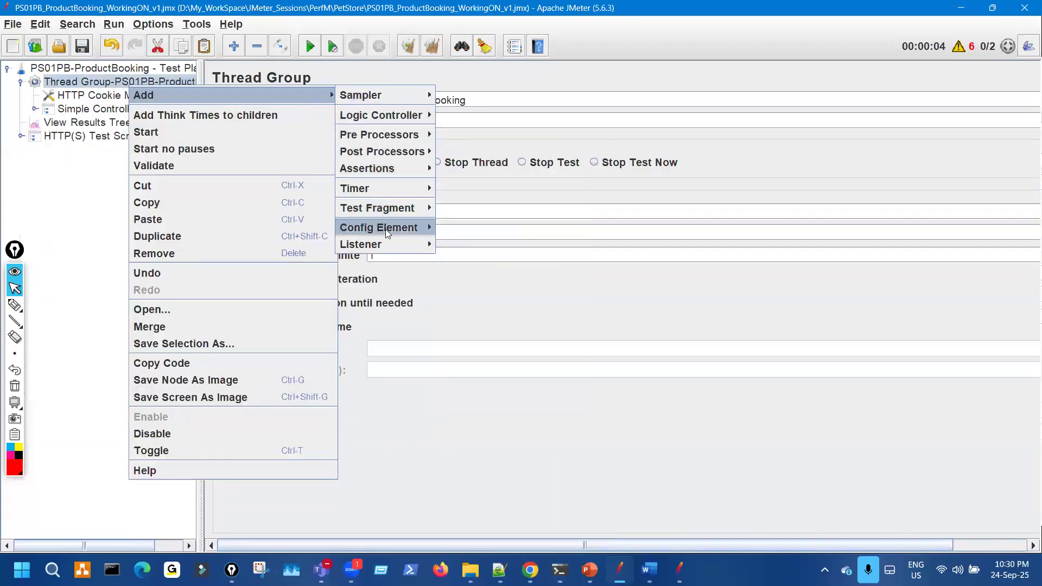
mouse_move(385, 229)
left_click(542, 146)
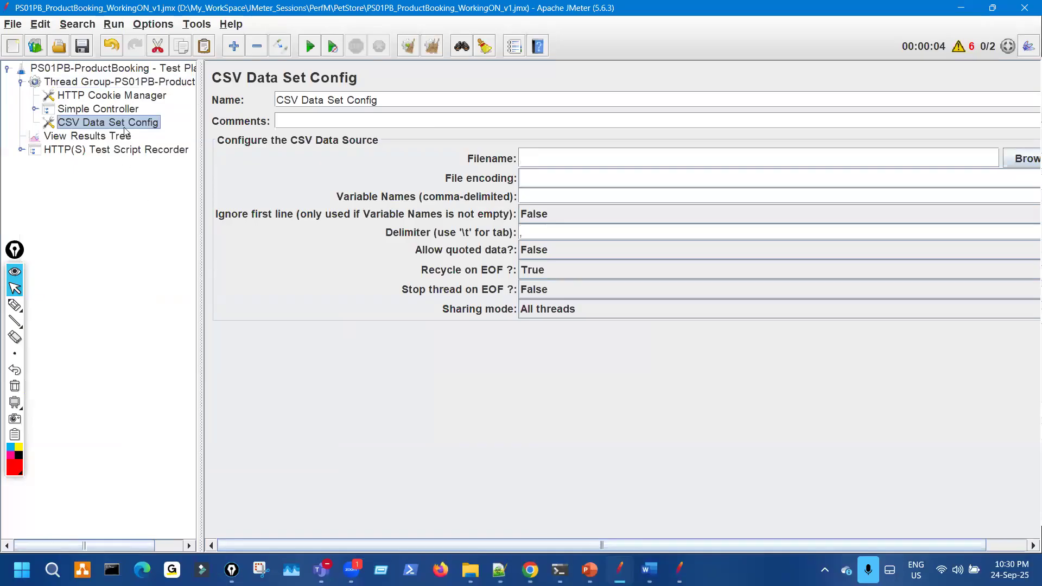
left_click_drag(132, 113, 142, 96)
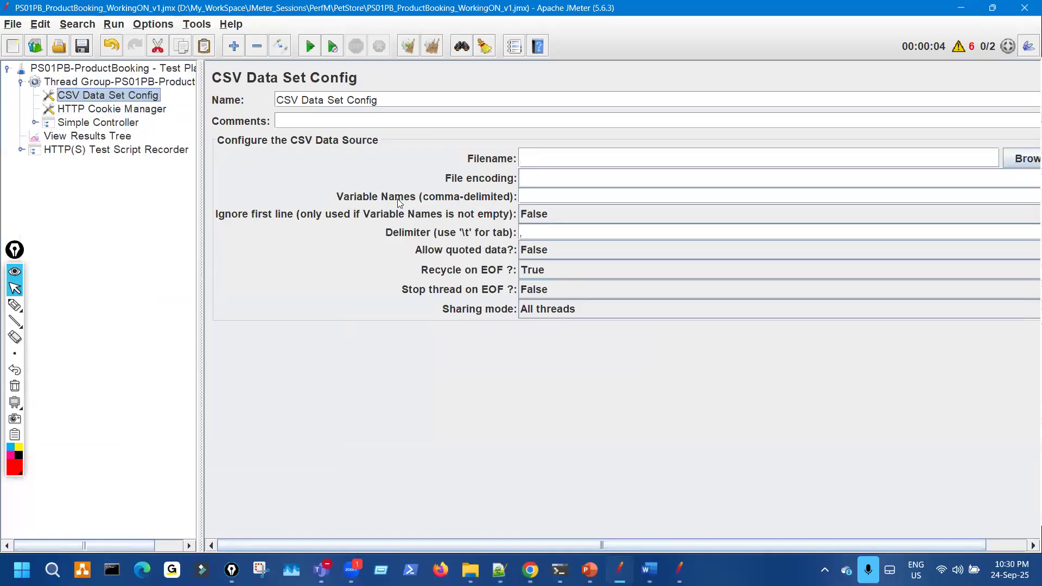
- Highlight the new config's empty Filename field, then show View Results Tree
key("ctrl+shift+3")
mouse_move(548, 130)
left_mouse_down()
mouse_move(492, 204)
mouse_move(575, 126)
left_mouse_up()
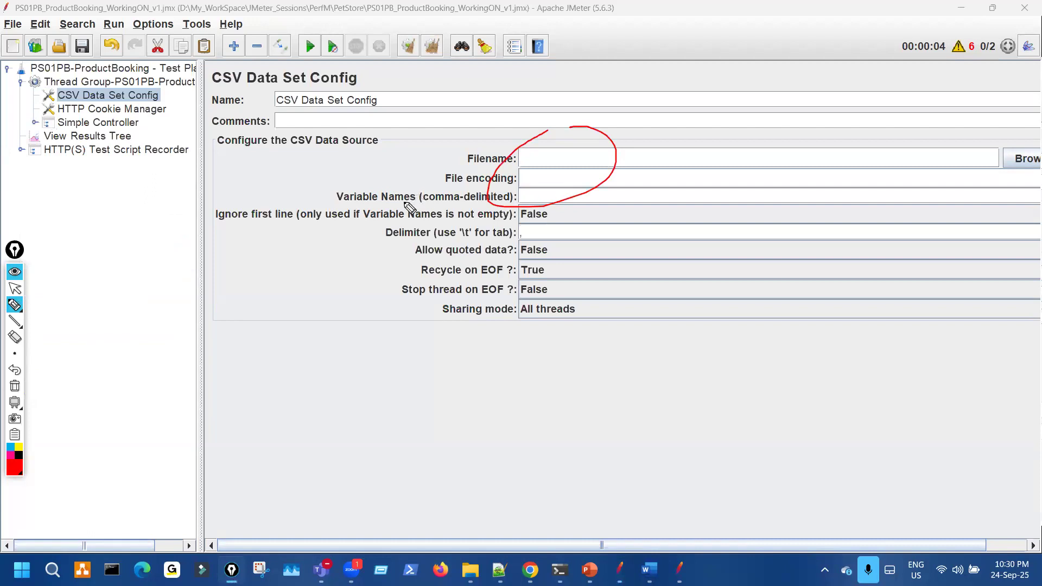
key("ctrl+shift+7")
key("ctrl+shift+2")
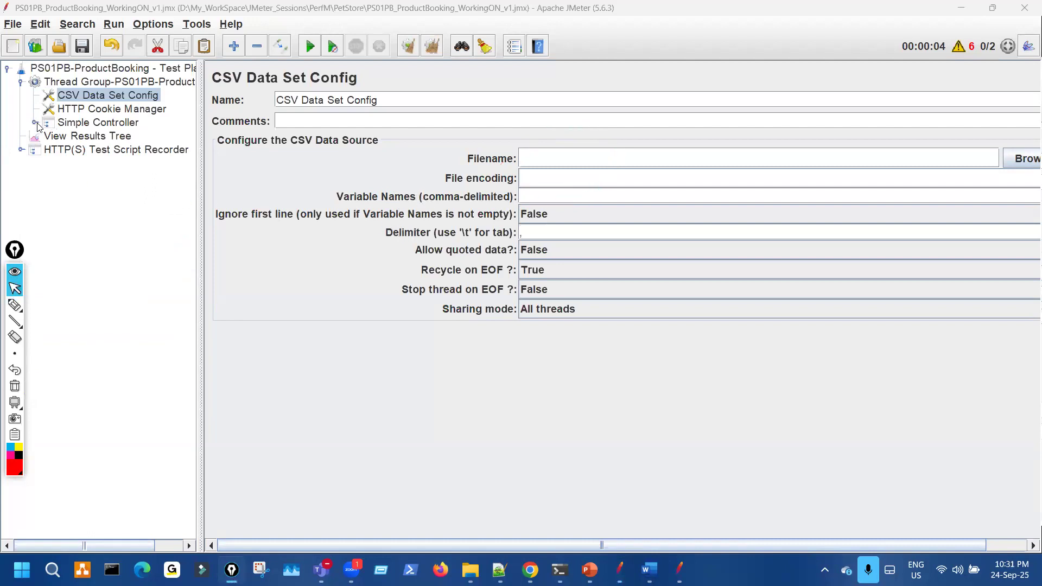
left_click(56, 136)
- Expand the Simple Controller and point out the warning count and Clear All action
left_click(35, 124)
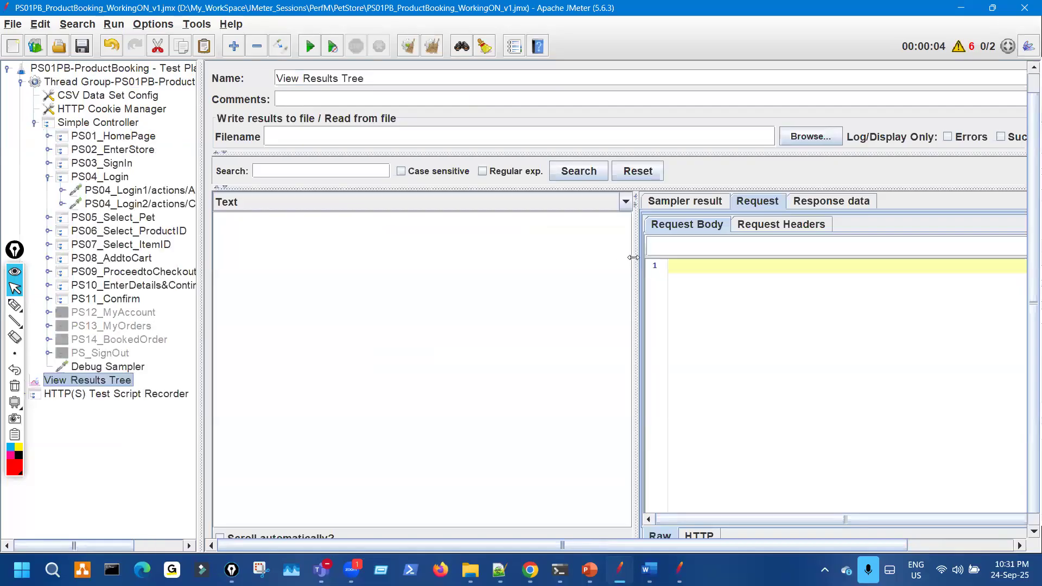
key("ctrl+shift+3")
left_click_drag(946, 24, 947, 37)
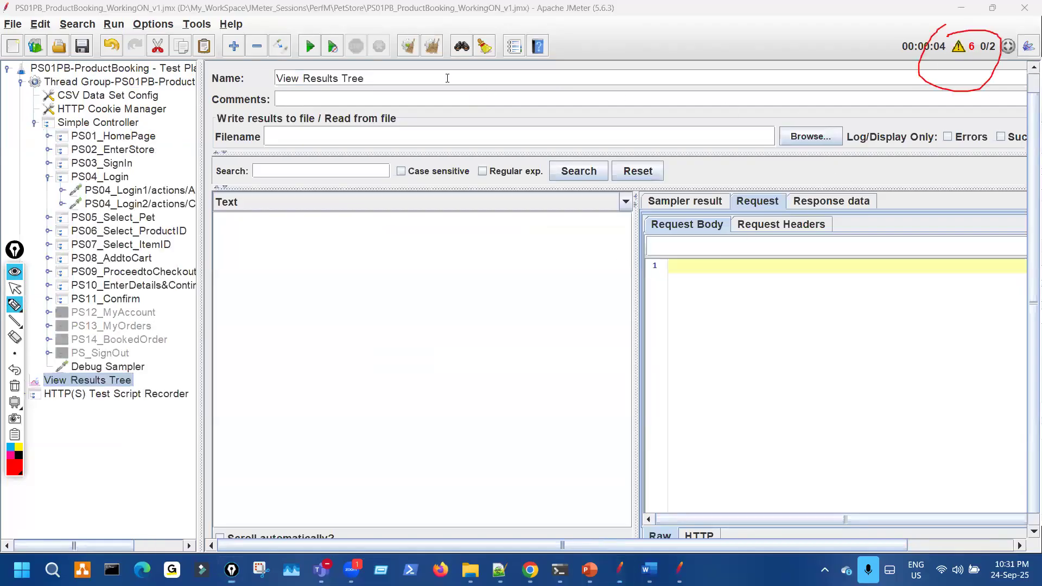
key("ctrl+shift+2")
key("ctrl+shift+3")
mouse_move(428, 31)
left_mouse_down()
mouse_move(444, 46)
mouse_move(434, 66)
mouse_move(417, 61)
left_mouse_up()
key("ctrl+shift+7")
key("ctrl+shift+2")
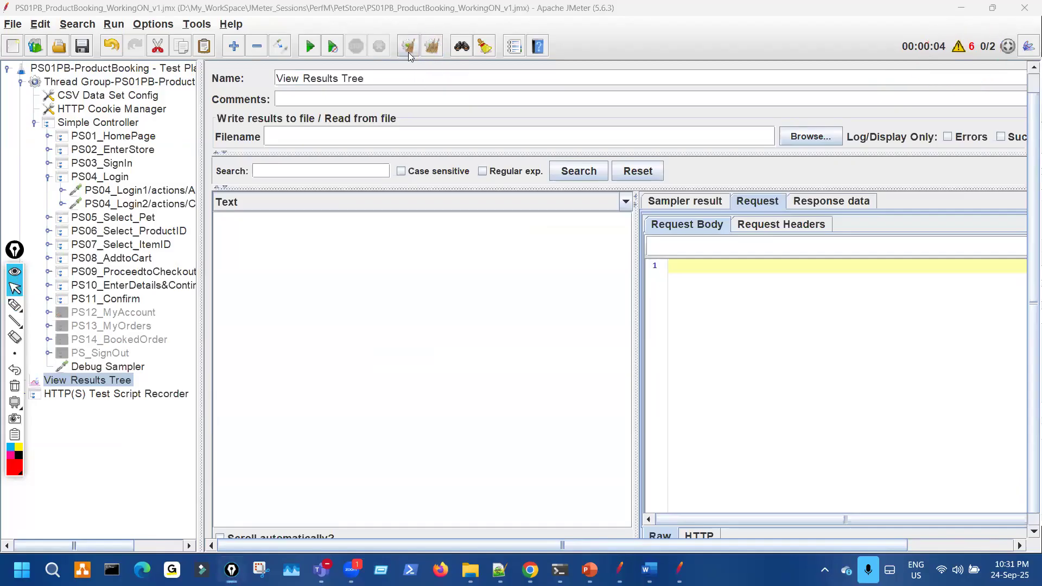
left_click(411, 52)
- Clear all previous results, then mark the warning count and the Start command
left_click(429, 51)
key("ctrl+shift+3")
mouse_move(961, 27)
left_mouse_down()
mouse_move(963, 73)
mouse_move(999, 31)
left_mouse_up()
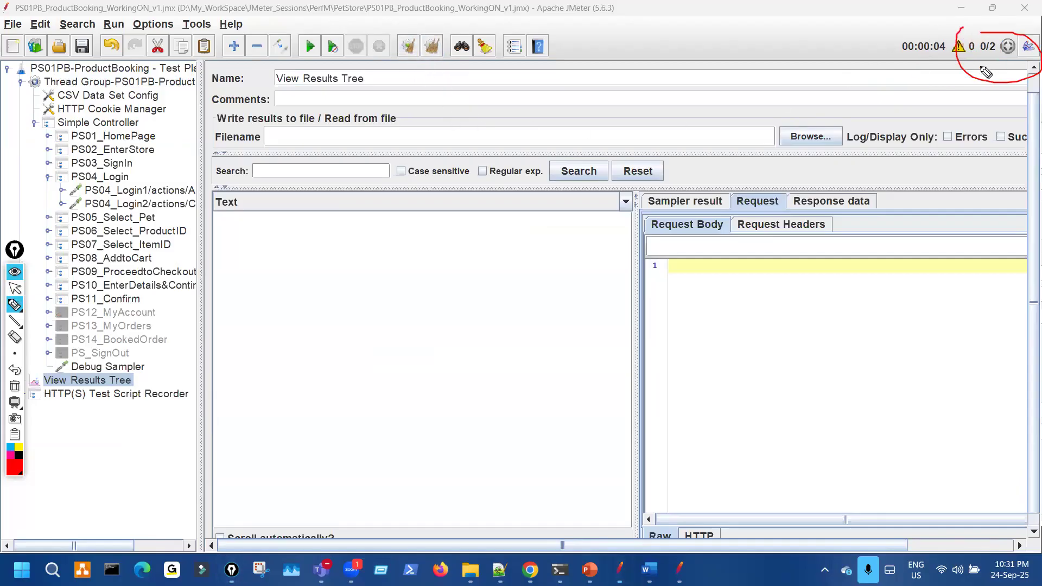
mouse_move(298, 18)
left_mouse_down()
mouse_move(256, 76)
mouse_move(302, 26)
left_mouse_up()
key("ctrl+shift+2")
- Start the test plan and mark the rising warning count and the empty results list
left_click(313, 53)
key("ctrl+shift+3")
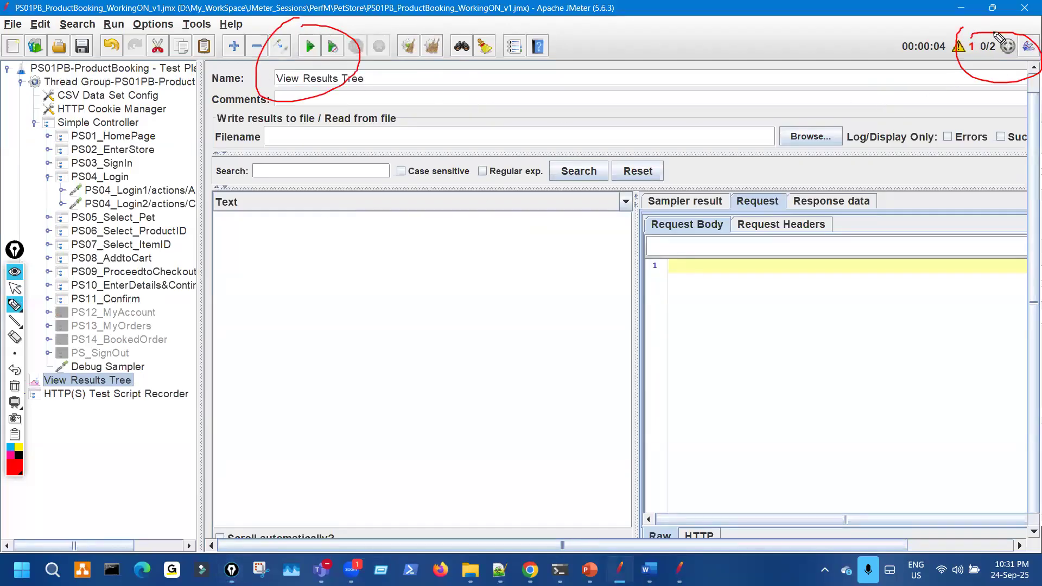
left_click_drag(964, 36, 994, 42)
left_click_drag(686, 147, 732, 166)
left_click_drag(667, 172, 836, 146)
left_click_drag(921, 93, 957, 66)
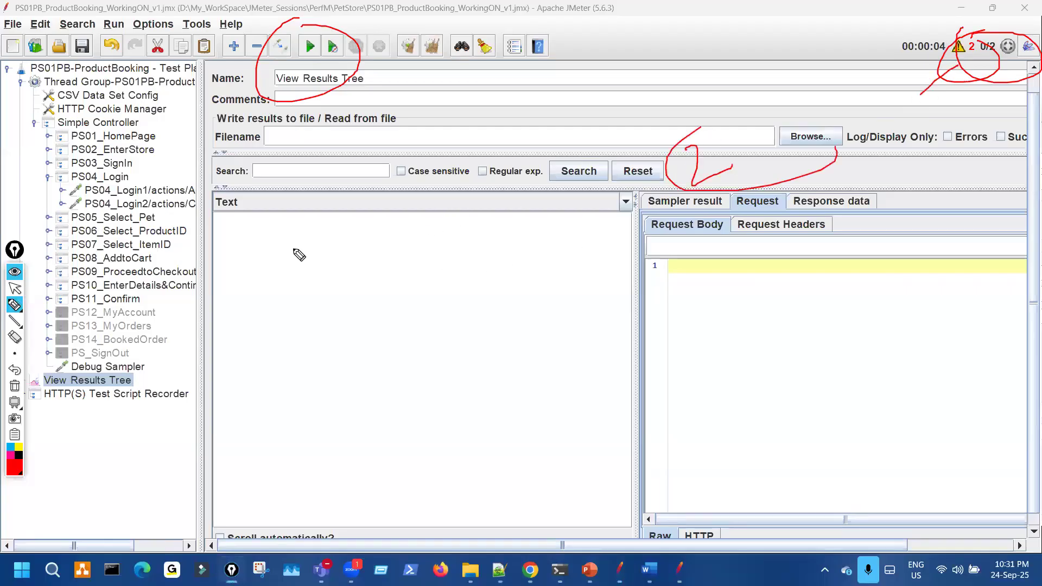
left_click_drag(277, 212, 359, 249)
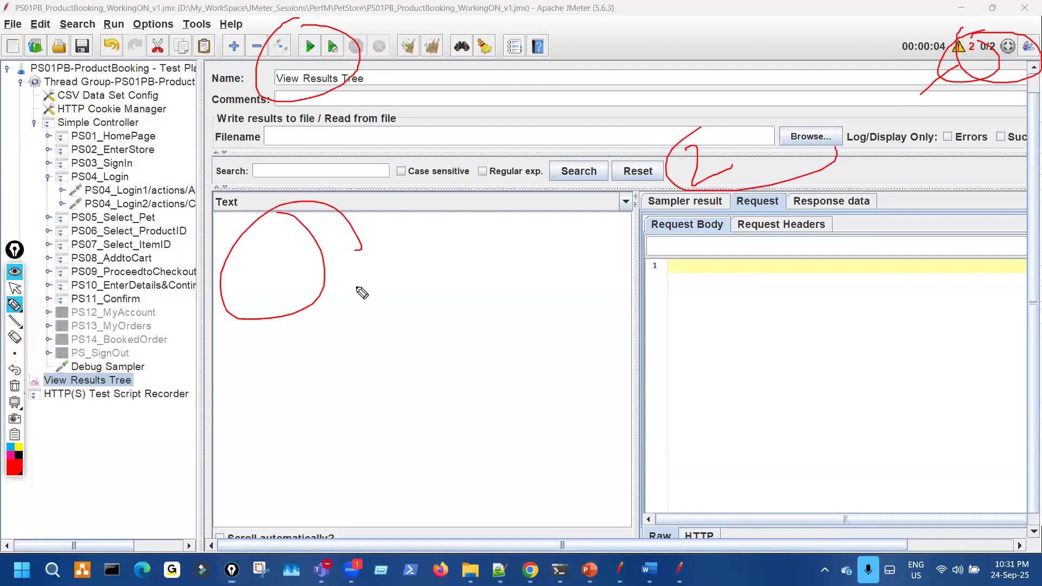
- Run the plan again, cross out the still-empty results and underline the Thread Group's elements
left_click(310, 46)
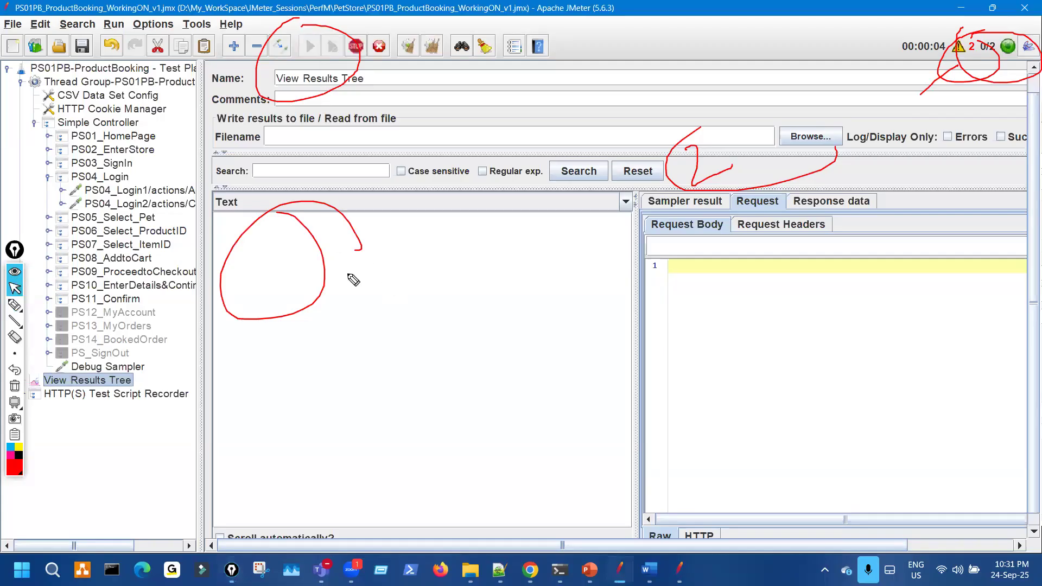
left_click_drag(328, 233, 410, 274)
left_click_drag(408, 248, 378, 290)
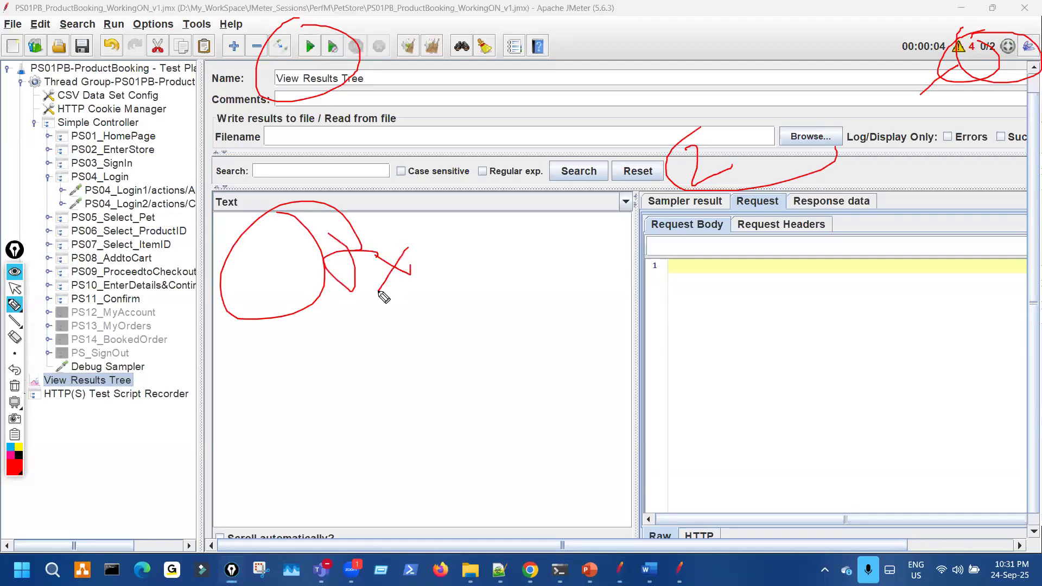
key("ctrl+shift+7")
key("ctrl+shift+2")
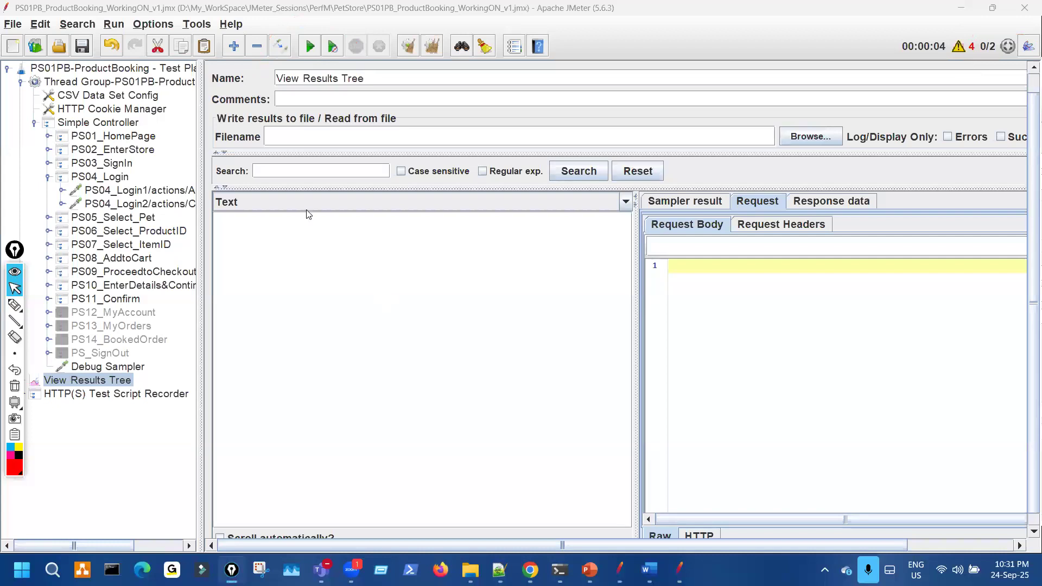
key("ctrl+shift+3")
mouse_move(309, 26)
left_mouse_down()
mouse_move(301, 34)
mouse_move(329, 28)
left_mouse_up()
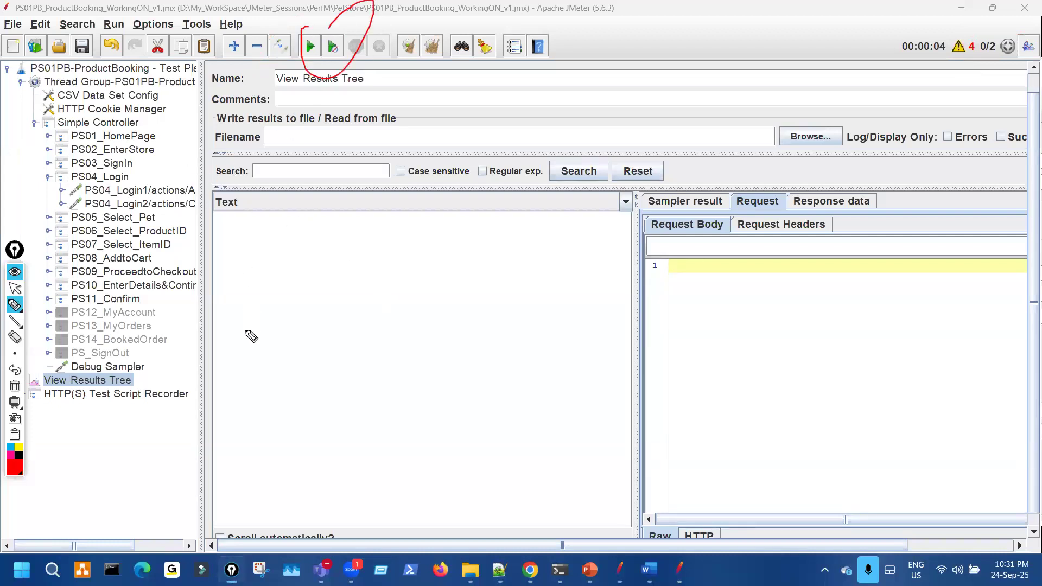
left_click_drag(275, 279, 353, 344)
left_click_drag(347, 289, 279, 356)
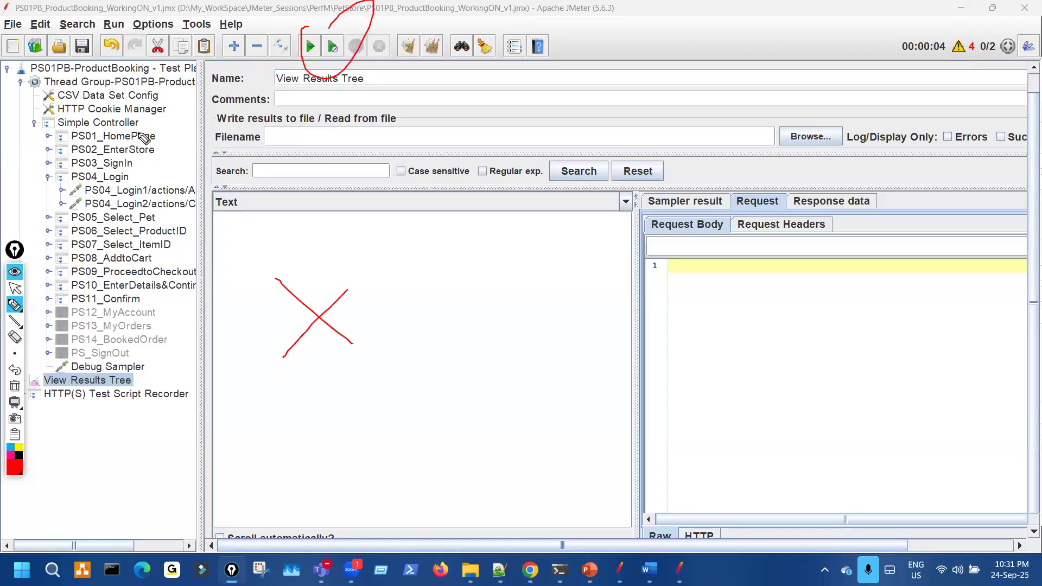
left_click_drag(83, 102, 207, 119)
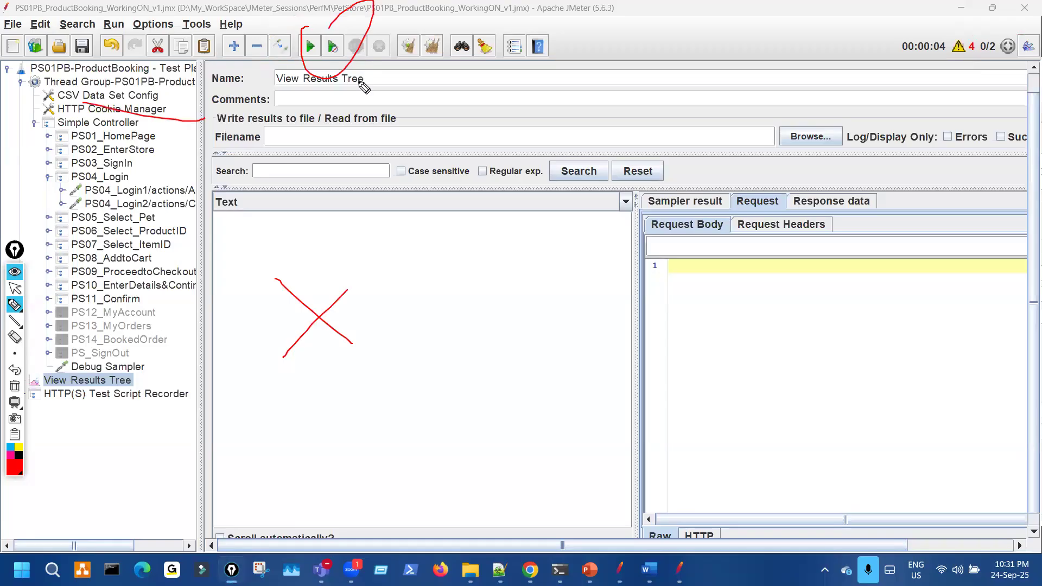
- Show the CSV Data Set Config with its empty Filename and mark the Start command
key("Escape")
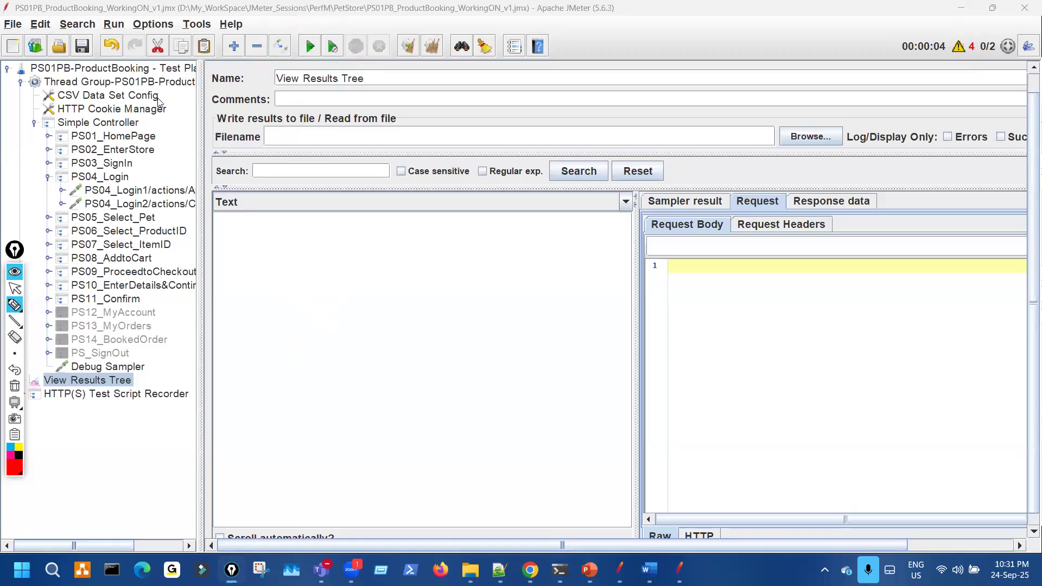
left_click(108, 95)
mouse_move(16, 90)
left_mouse_down()
mouse_move(22, 105)
mouse_move(125, 79)
left_mouse_up()
left_click_drag(261, 91, 325, 78)
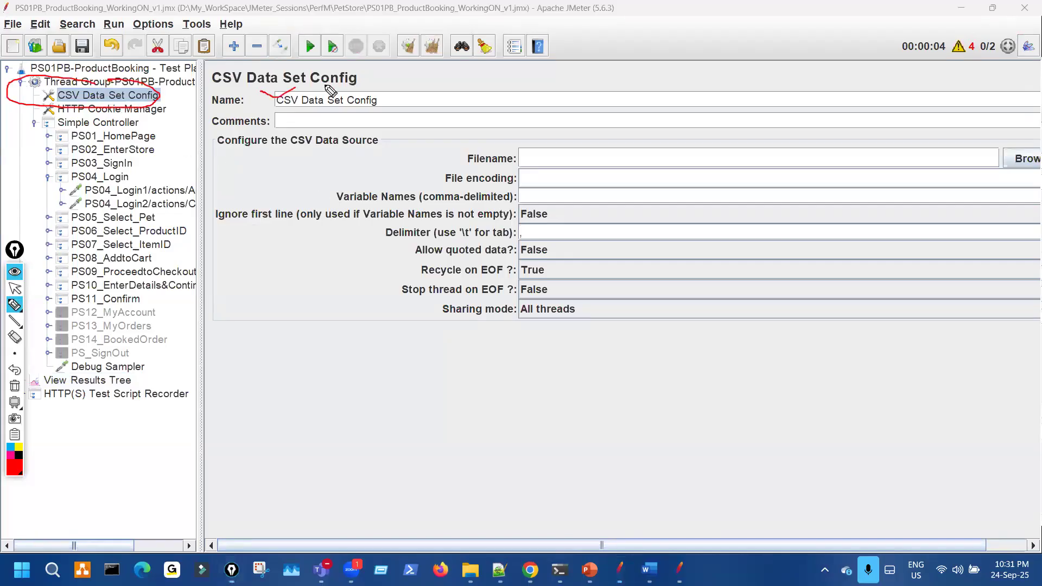
mouse_move(570, 141)
left_mouse_down()
mouse_move(513, 175)
mouse_move(613, 147)
left_mouse_up()
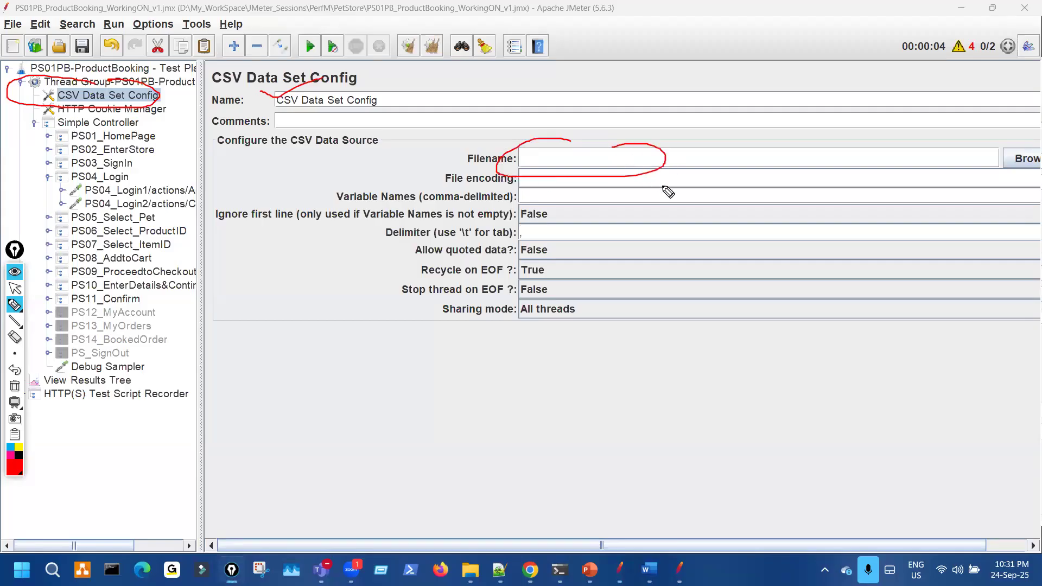
left_click_drag(302, 28, 322, 39)
key("Escape")
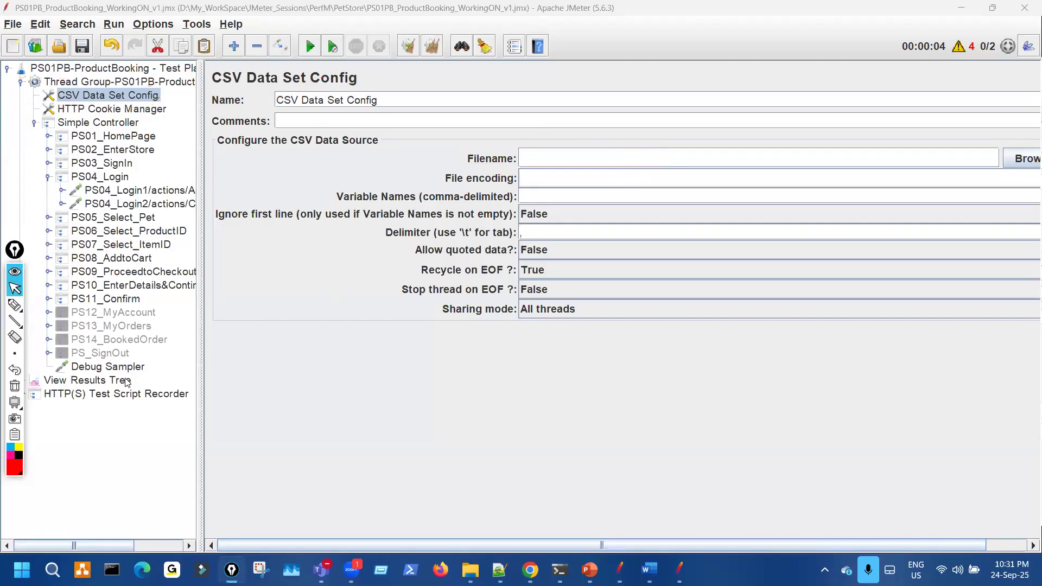
left_click(127, 381)
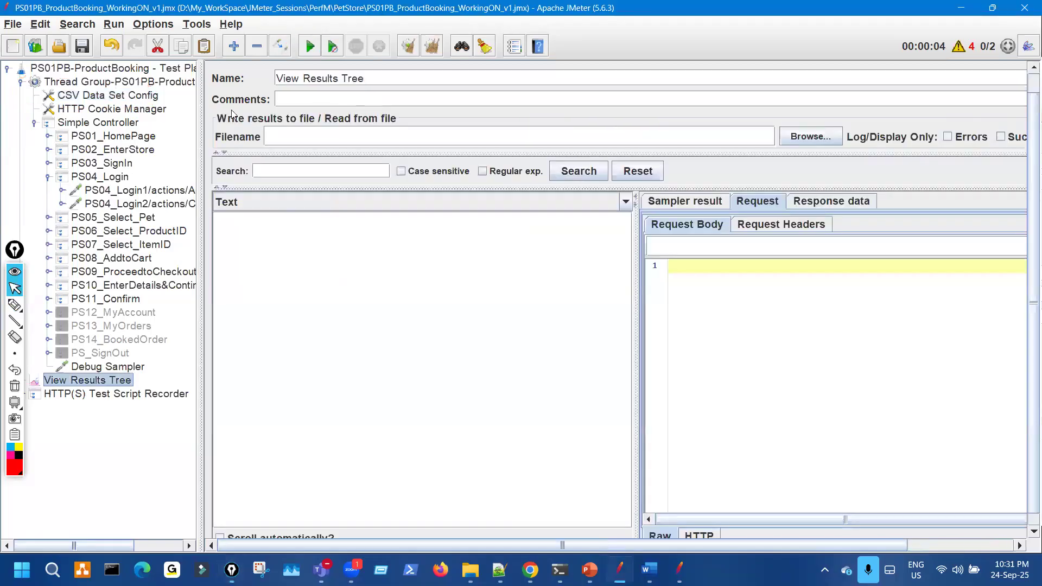
- Disable the CSV Data Set Config with Ctrl+T and mark it as crossed out
left_click(122, 96)
key("ctrl+t")
key("ctrl+shift+3")
mouse_move(120, 89)
left_mouse_down()
mouse_move(141, 96)
mouse_move(141, 85)
left_mouse_up()
key("ctrl+shift+1")
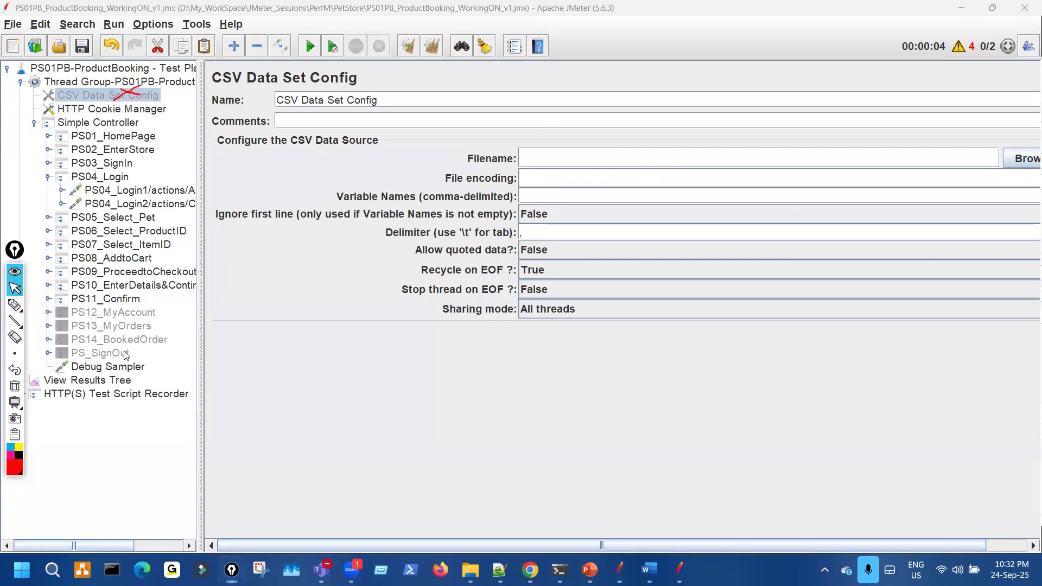
left_click(126, 383)
- Start the test, mark the sampler results, then stop the run and clear all results
left_click(310, 48)
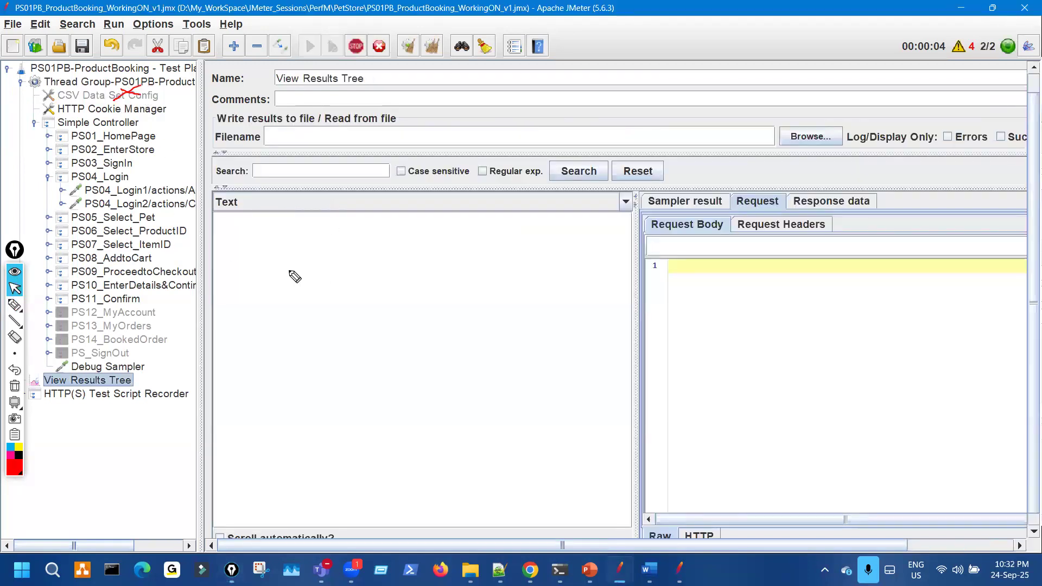
left_click_drag(144, 143, 157, 229)
left_click_drag(338, 233, 341, 285)
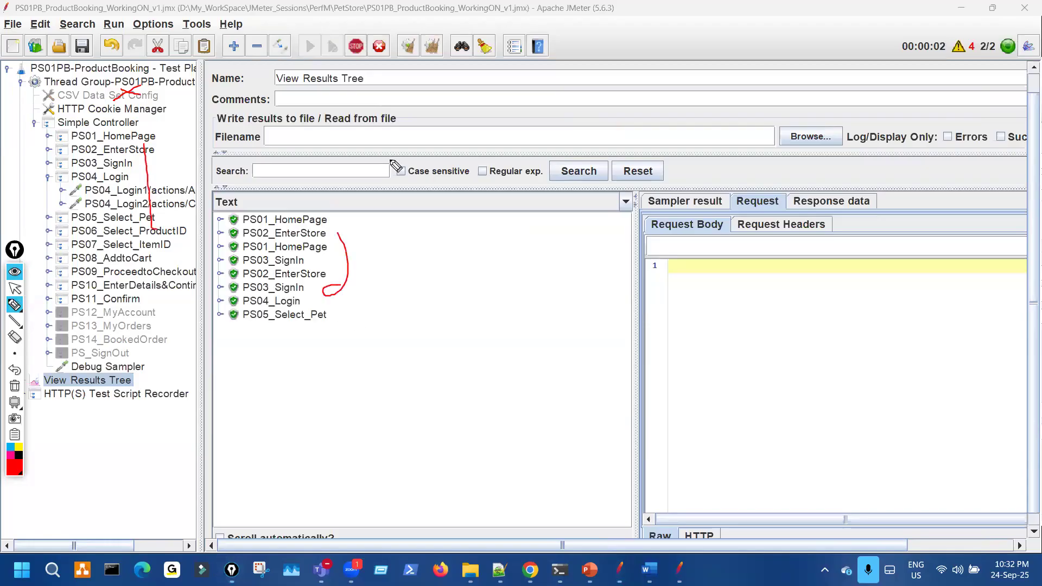
key("Escape")
left_click(355, 48)
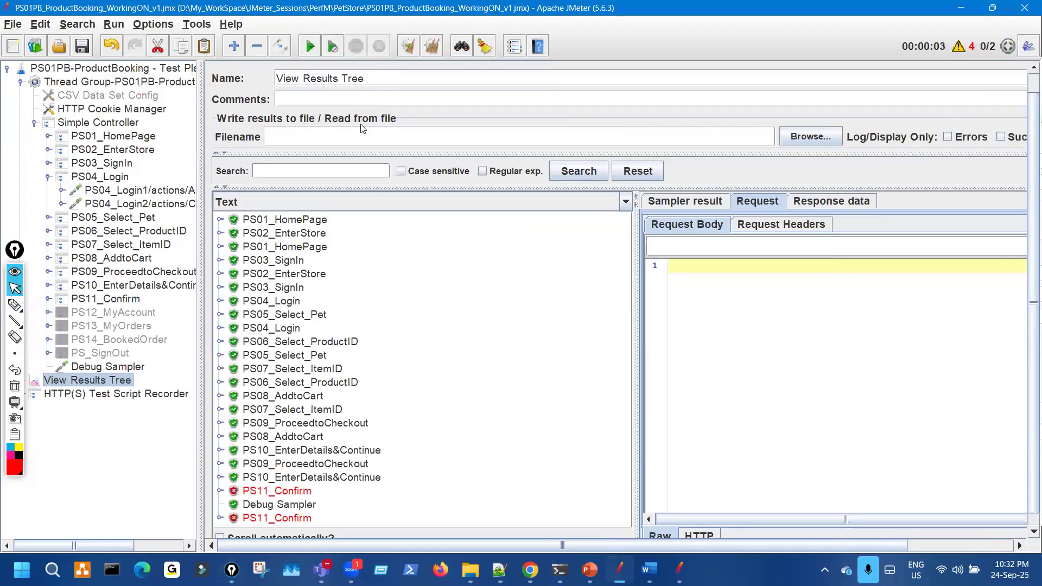
left_click(431, 46)
- Point out the CSV Data Set Config, then mark View Results Tree's empty results list
left_click(124, 95)
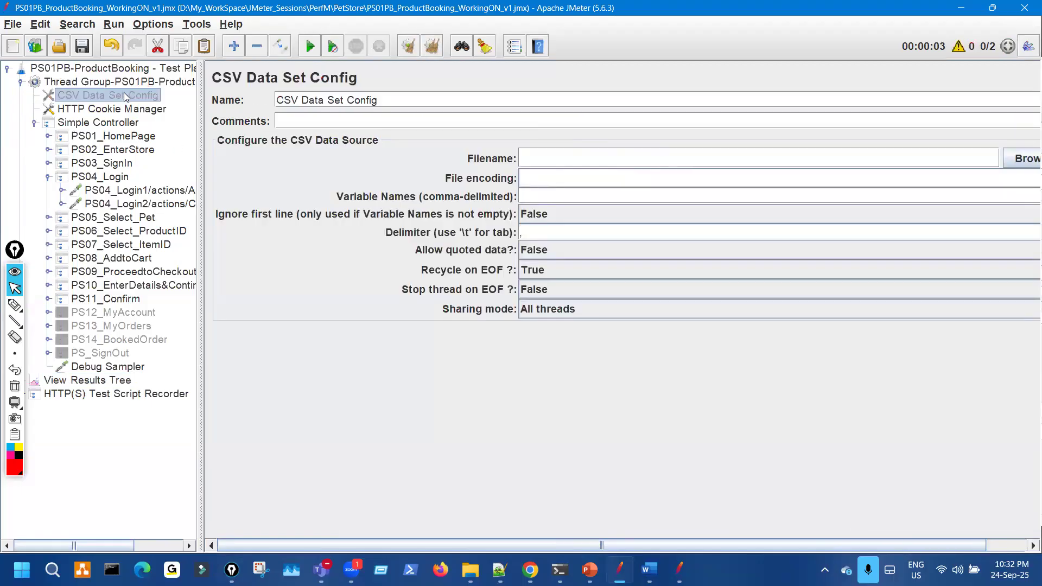
key("ctrl+shift+3")
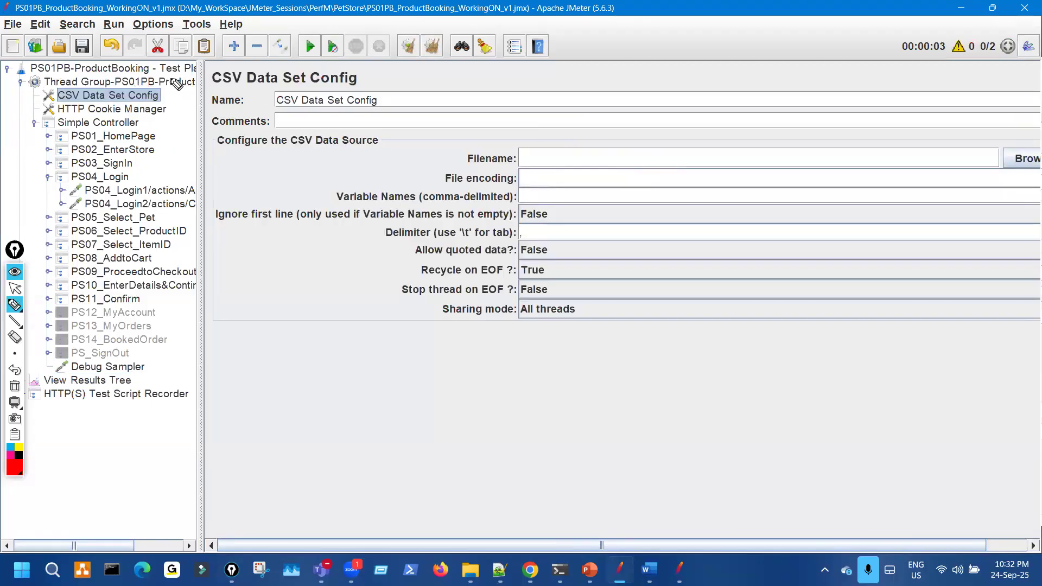
left_click_drag(169, 80, 155, 74)
key("ctrl+shift+7")
key("ctrl+shift+2")
left_click(127, 385)
key("ctrl+shift+3")
mouse_move(304, 238)
left_mouse_down()
mouse_move(321, 290)
mouse_move(301, 314)
left_mouse_up()
key("ctrl+shift+2")
- Run the plan twice with the blank filename, marking the still-empty results list
double_click(616, 8)
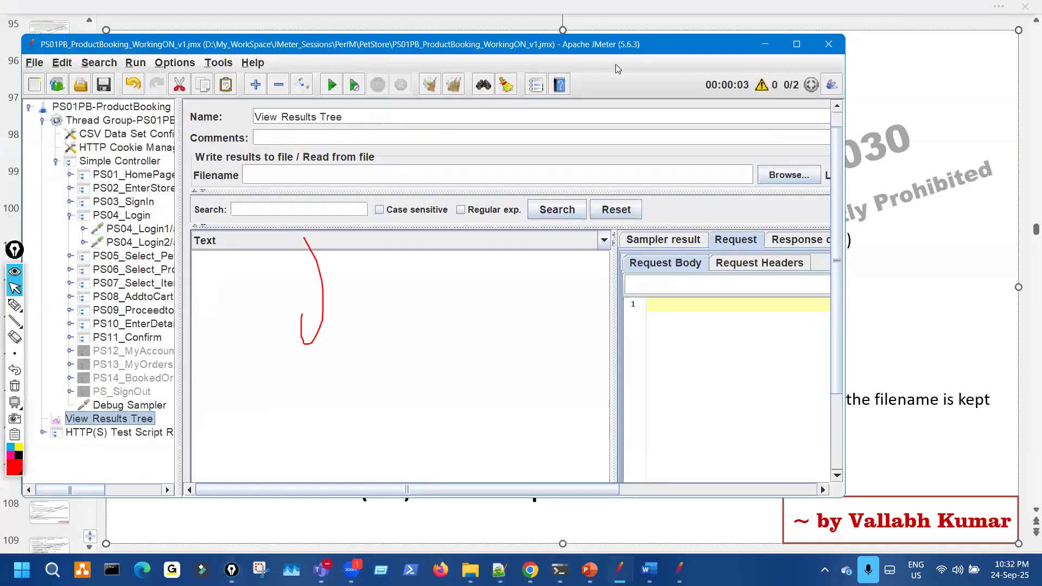
double_click(643, 36)
key("ctrl+shift+3")
left_click_drag(288, 34, 333, 53)
key("ctrl+shift+7")
key("ctrl+shift+2")
left_click(308, 48)
key("ctrl+shift+3")
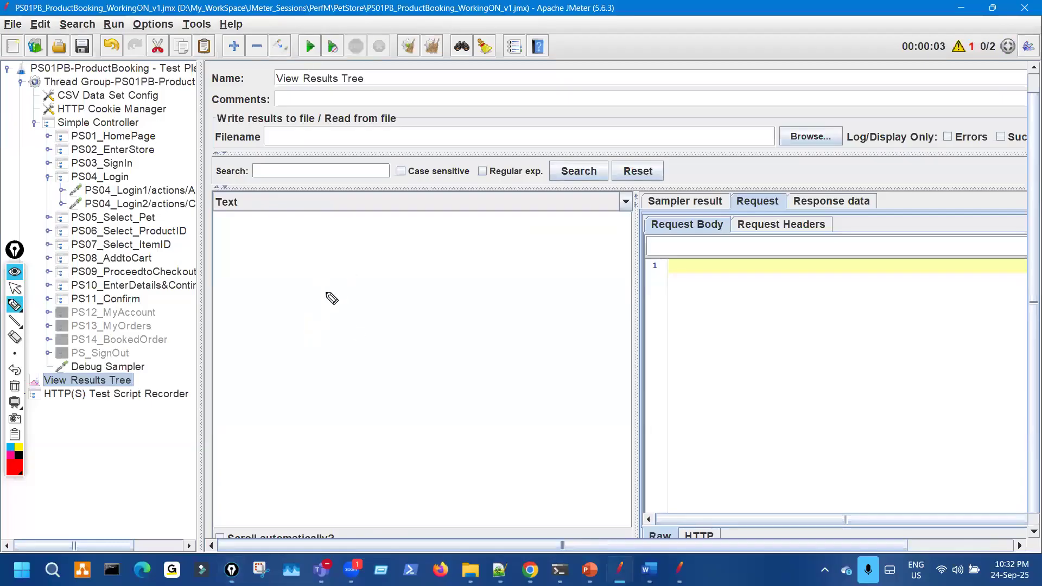
mouse_move(316, 217)
left_mouse_down()
mouse_move(340, 241)
mouse_move(329, 231)
left_mouse_up()
key("ctrl+shift+2")
left_click(309, 48)
key("ctrl+shift+3")
key("ctrl+shift+7")
key("ctrl+shift+2")
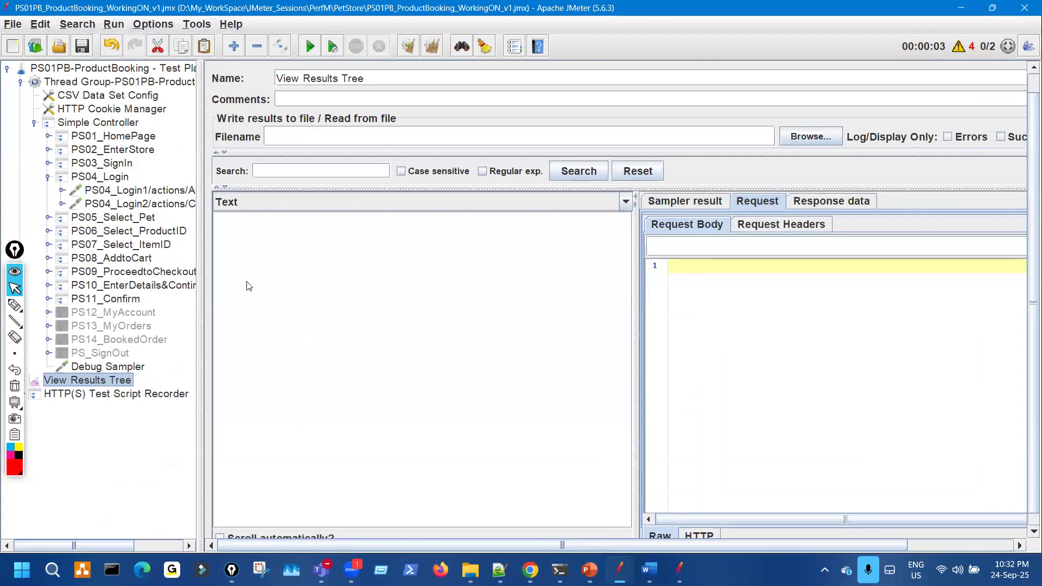
- Select the CSV Data Set Config and circle it and its empty Filename field in red
left_click(117, 98)
left_click(14, 304)
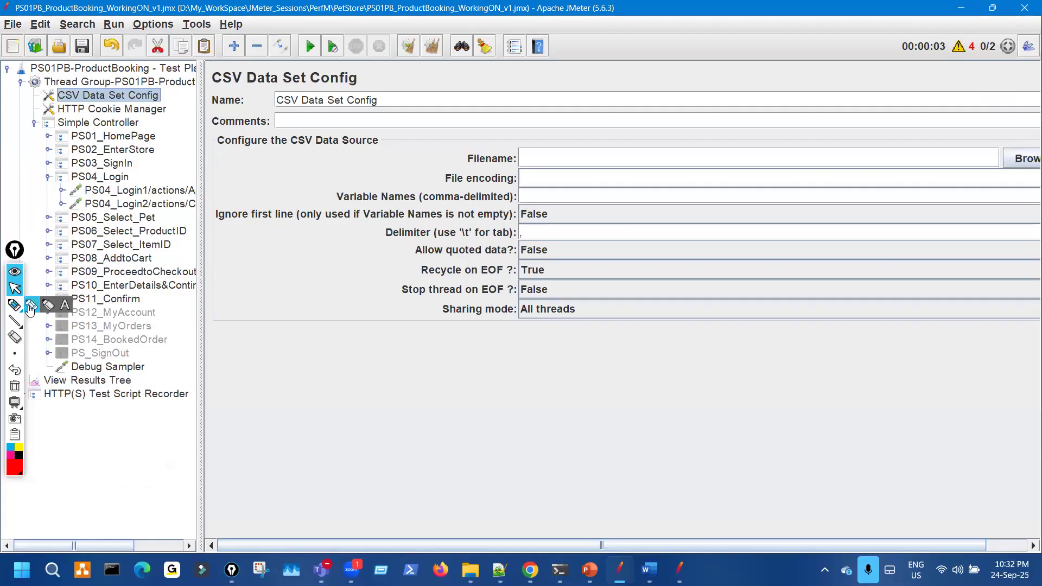
mouse_move(124, 90)
left_mouse_down()
mouse_move(95, 103)
mouse_move(166, 94)
left_mouse_up()
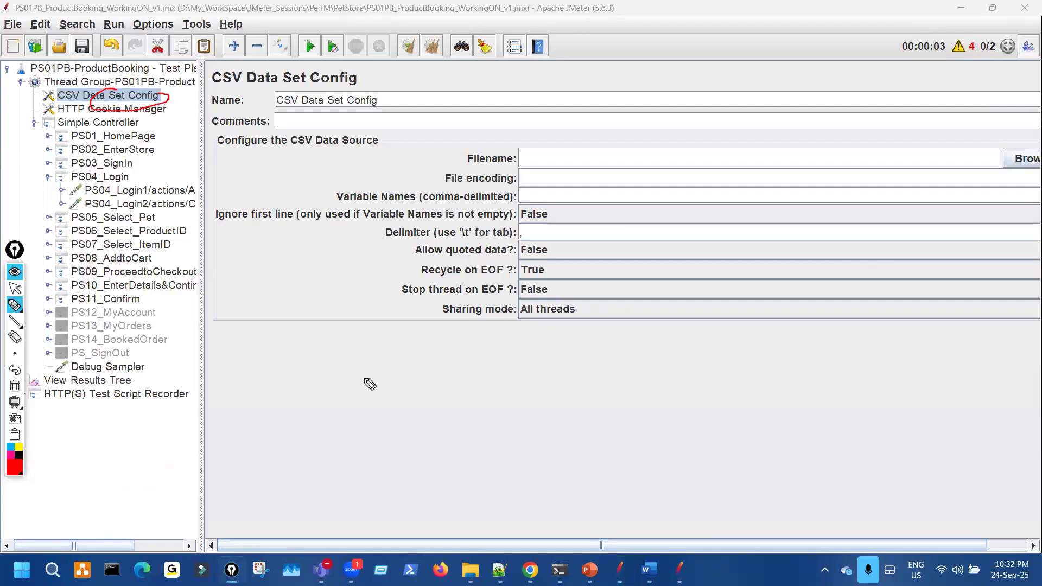
mouse_move(418, 399)
left_mouse_down()
mouse_move(414, 362)
mouse_move(448, 391)
mouse_move(416, 342)
left_mouse_up()
left_click(468, 370)
mouse_move(403, 415)
left_mouse_down()
mouse_move(450, 414)
mouse_move(421, 437)
left_mouse_up()
left_click_drag(169, 98, 160, 96)
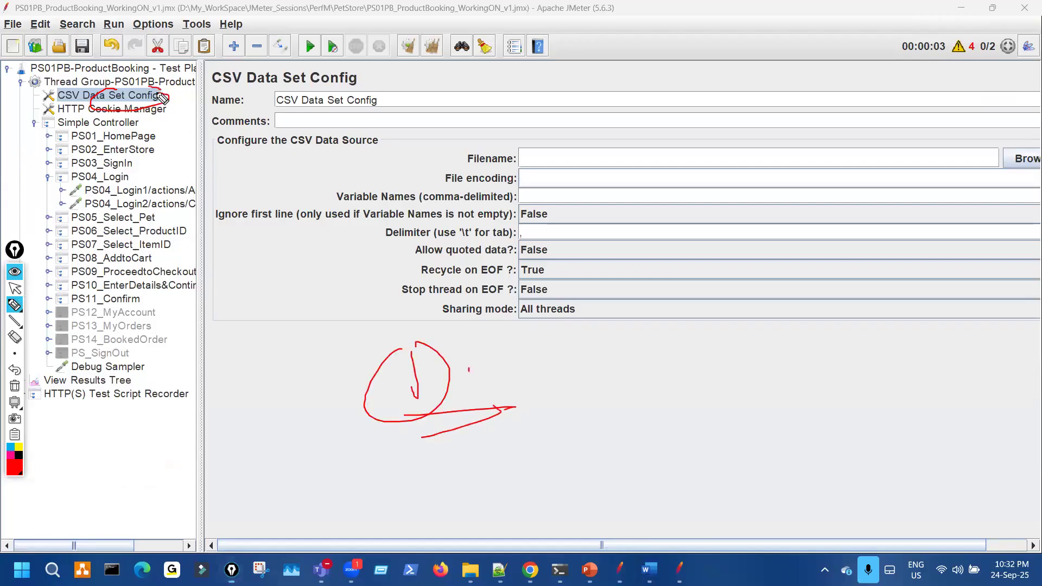
mouse_move(589, 154)
left_mouse_down()
mouse_move(521, 174)
mouse_move(546, 155)
mouse_move(658, 150)
left_mouse_up()
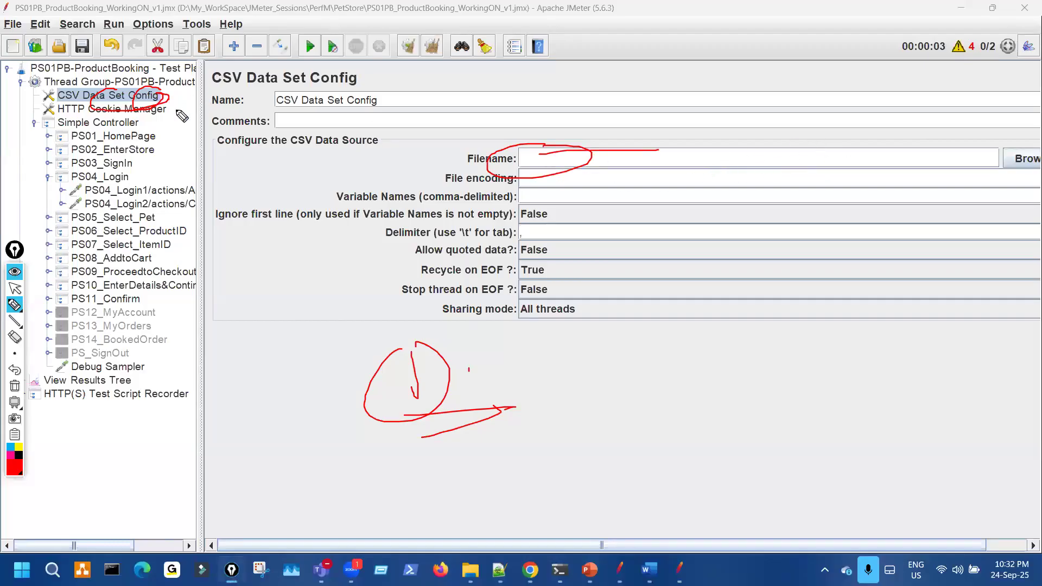
- Further mark the blank Filename and link the Thread Group to the CSV config
left_click_drag(173, 111, 193, 99)
mouse_move(523, 142)
left_mouse_down()
mouse_move(578, 143)
mouse_move(548, 136)
left_mouse_up()
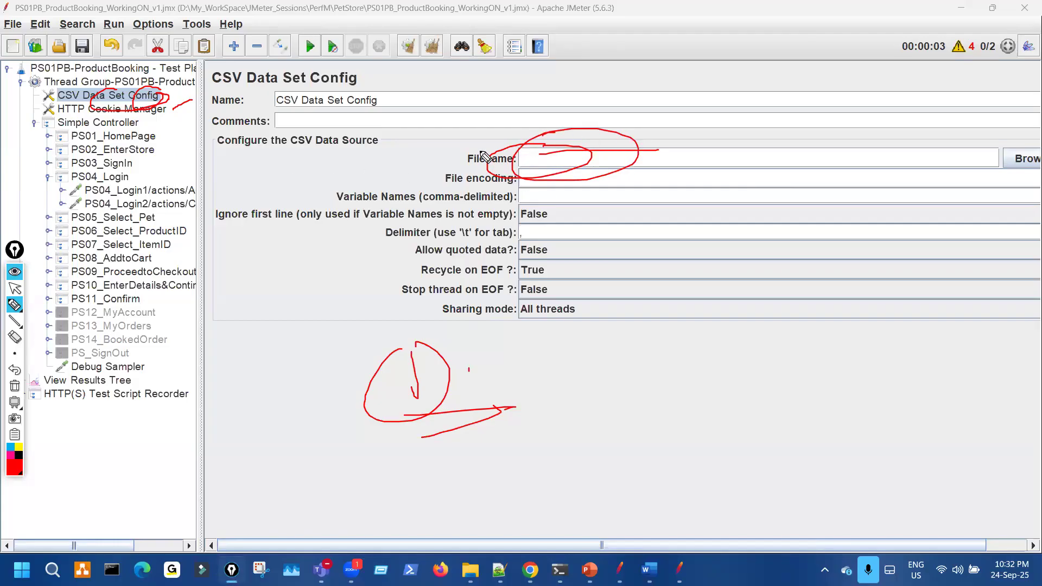
left_click_drag(189, 91, 245, 70)
key("ctrl+shift+7")
mouse_move(576, 159)
left_mouse_down()
mouse_move(546, 152)
mouse_move(570, 179)
left_mouse_up()
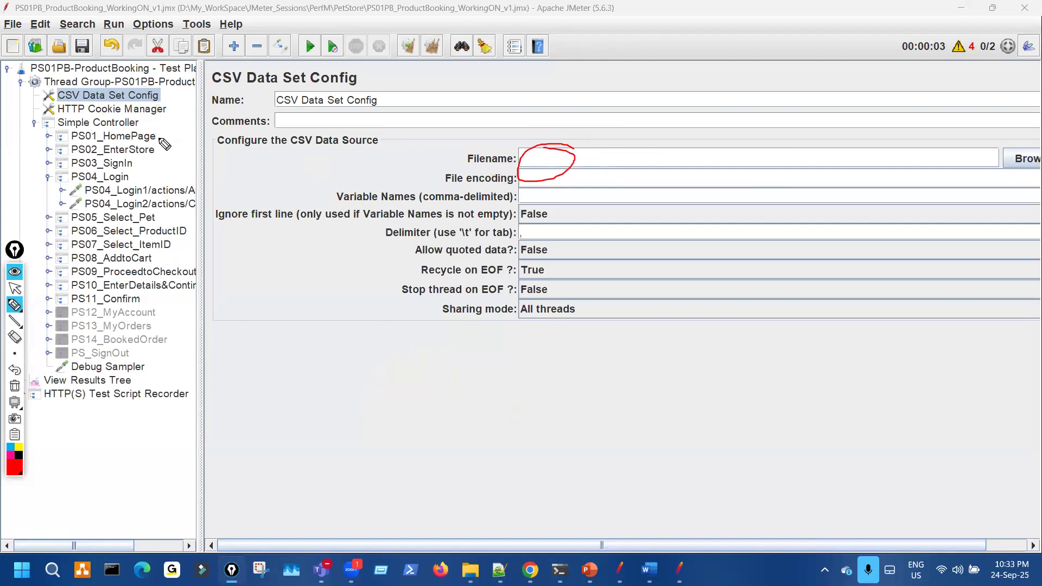
left_click_drag(132, 83, 153, 94)
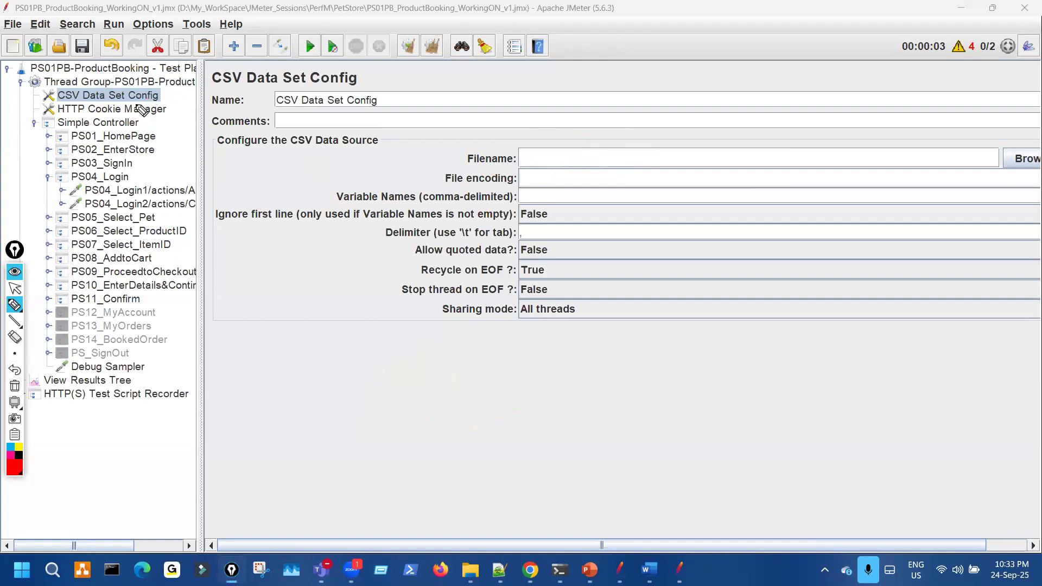
key("ctrl+shift+2")
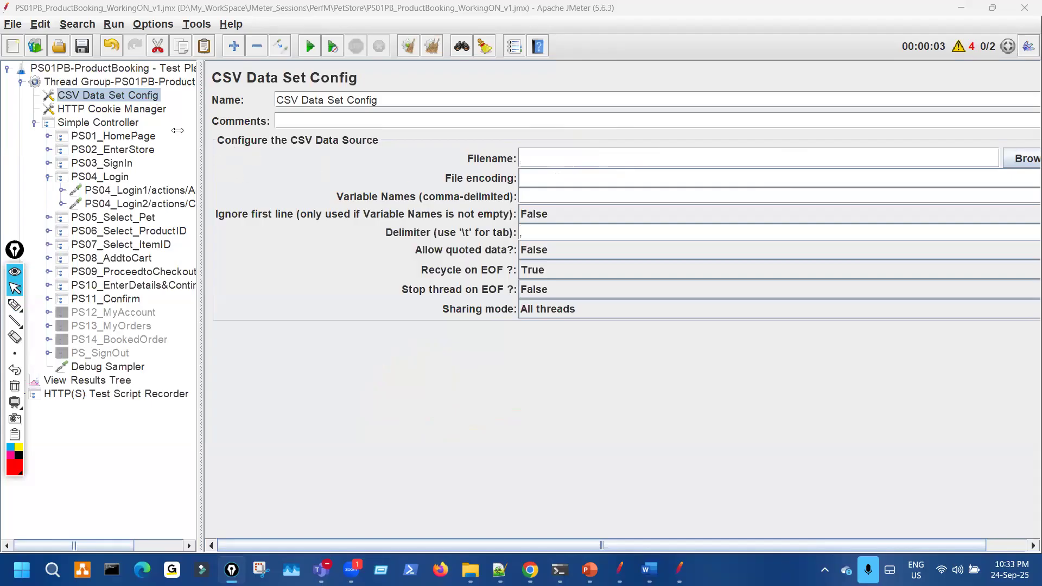
- Switch to Notepad++ and select the PS01PB_TestData1.txt file name in the path
left_click_drag(177, 130, 170, 129)
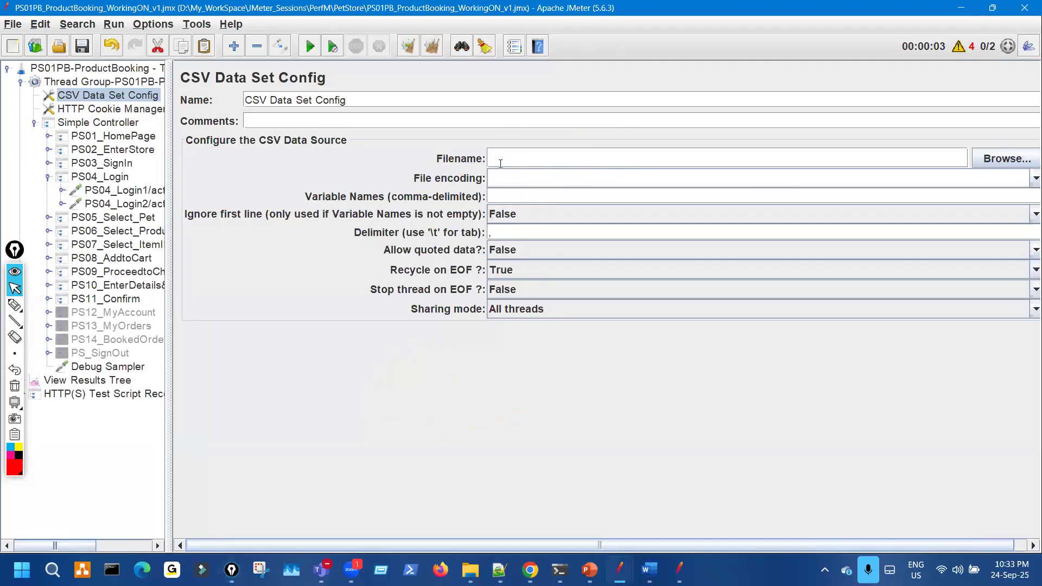
key("alt+Tab")
left_click_drag(531, 139, 769, 140)
key("ctrl+c")
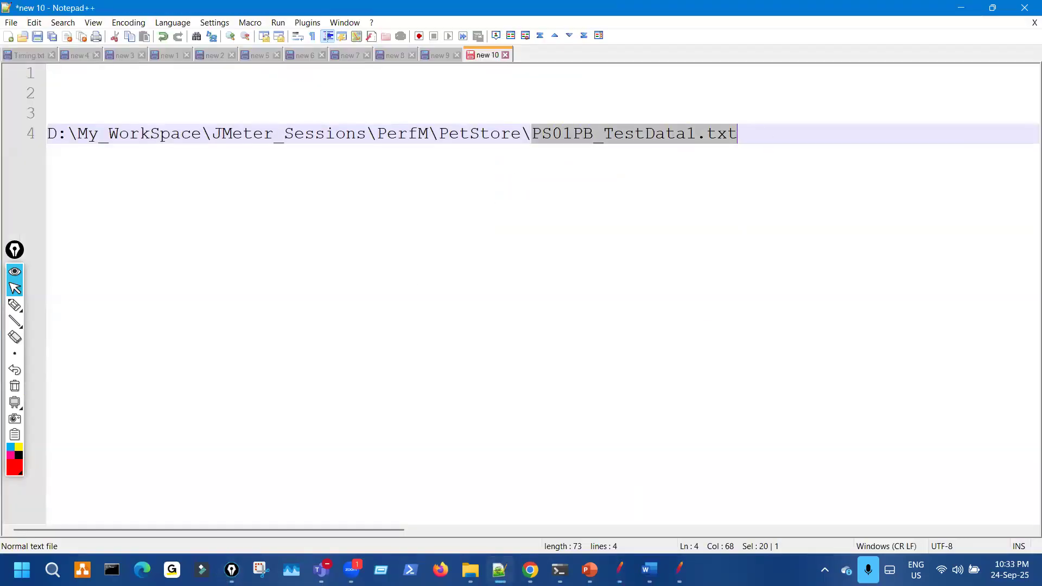
- Paste the file name into Filename and change its extension to make it PS01PB_TestData1.csv
left_click(615, 562)
key("alt+Tab")
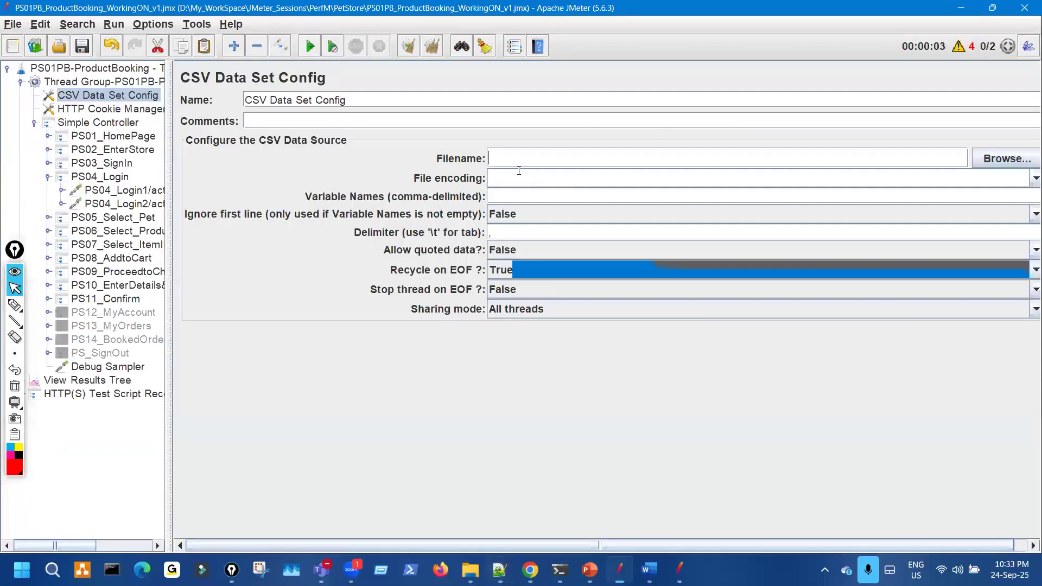
key("ctrl+v")
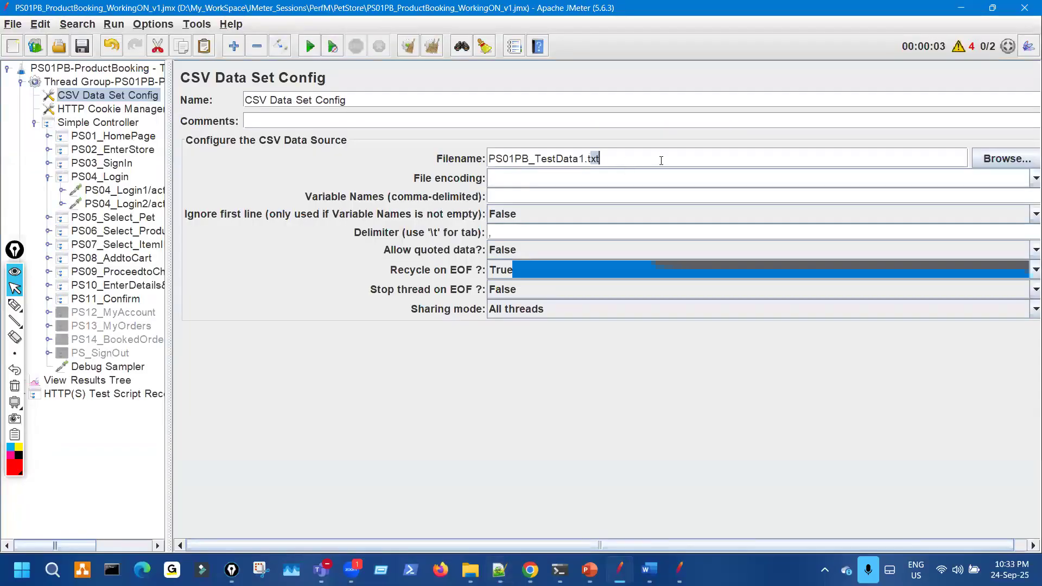
type("csv")
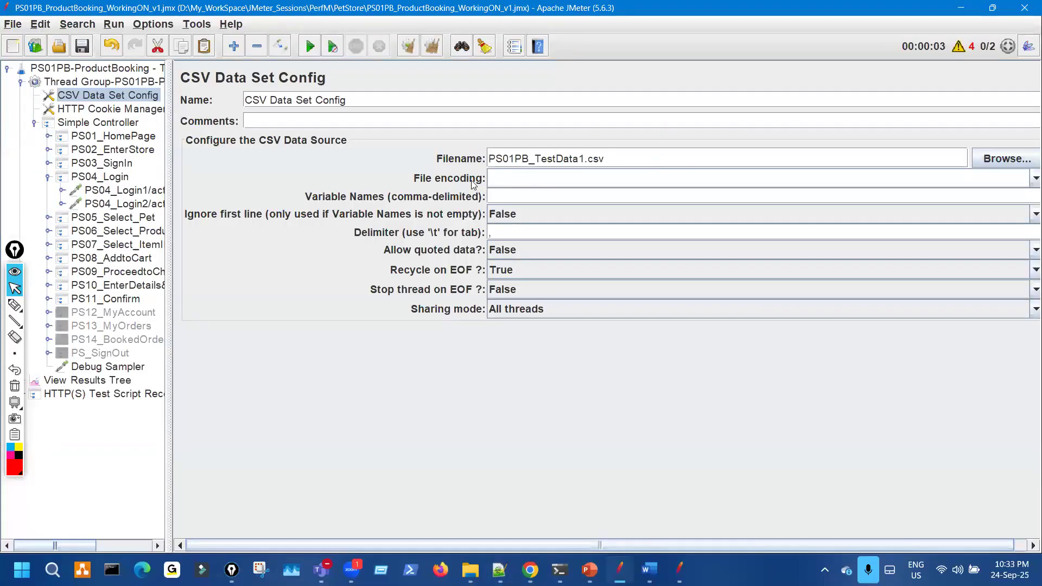
left_click(61, 51)
left_click(704, 378)
- Circle the new Filename value and add a check mark beside it
key("ctrl+shift+3")
mouse_move(564, 142)
left_mouse_down()
mouse_move(470, 186)
mouse_move(692, 127)
left_mouse_up()
mouse_move(649, 152)
left_mouse_down()
mouse_move(700, 140)
mouse_move(694, 156)
left_mouse_up()
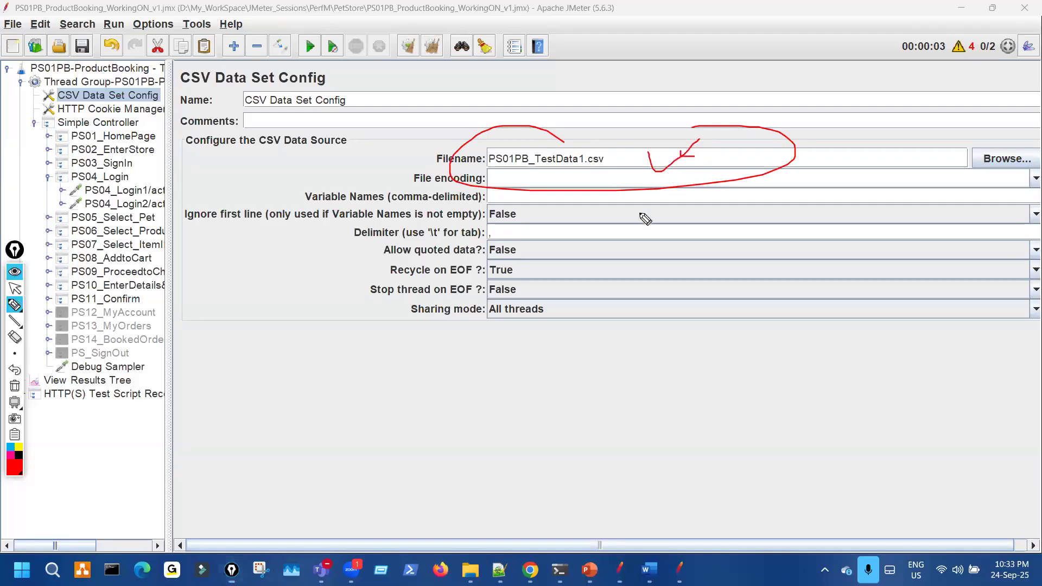
key("ctrl+shift+1")
- Run the test from View Results Tree and mark the empty results with a red X
left_click(116, 382)
key("ctrl+shift+2")
key("ctrl+shift+1")
left_click(310, 48)
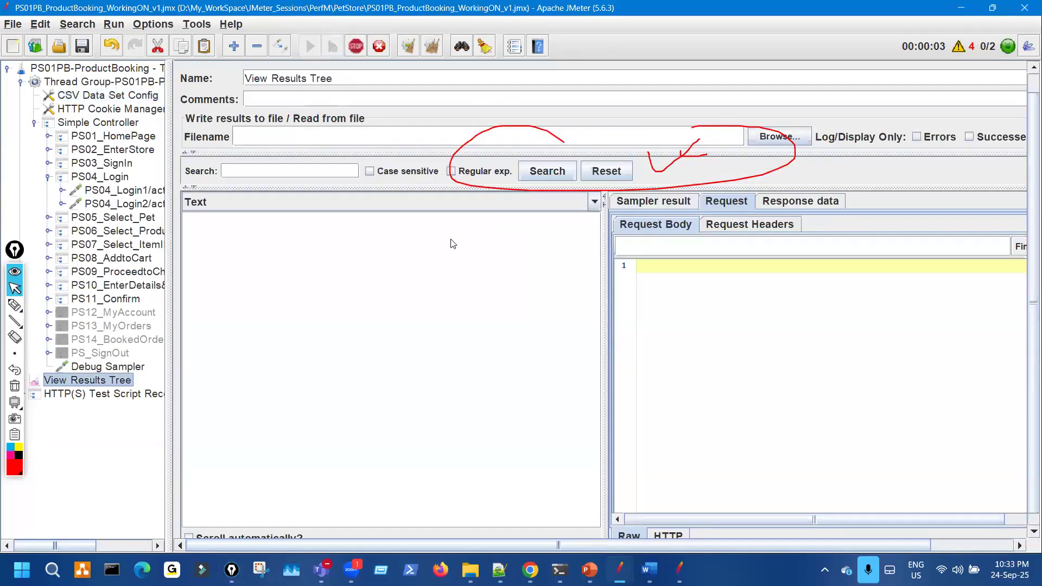
key("ctrl+shift+2")
left_click_drag(360, 220, 382, 231)
left_click_drag(376, 221, 357, 242)
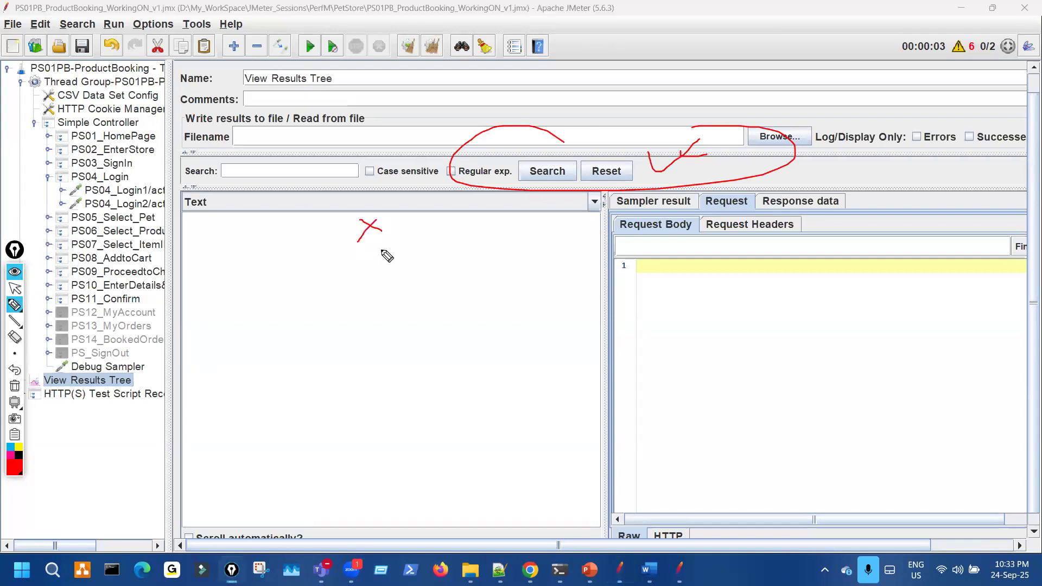
key("ctrl+shift+1")
- Circle the CSV config's Filename, then cross out the PetStore folder, which lacks the CSV file
left_click(147, 98)
key("ctrl+shift+2")
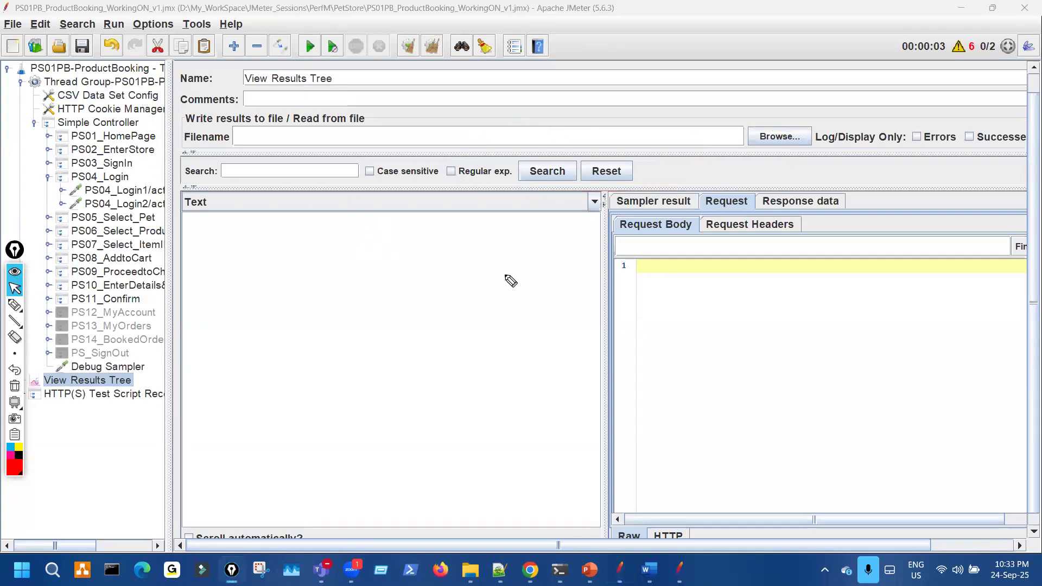
mouse_move(500, 135)
left_mouse_down()
mouse_move(620, 167)
mouse_move(557, 144)
left_mouse_up()
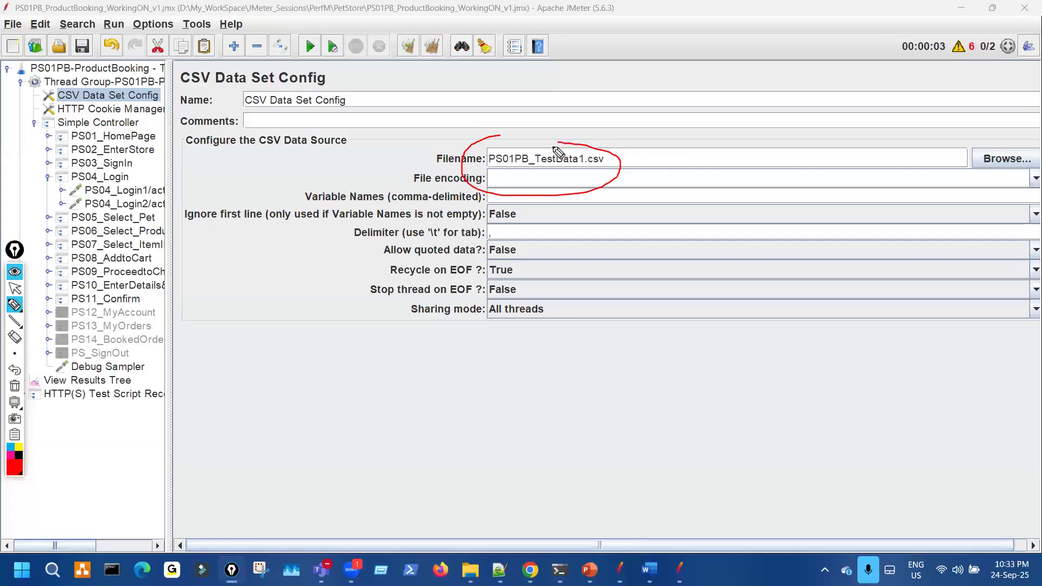
left_click(577, 188)
key("ctrl+shift+1")
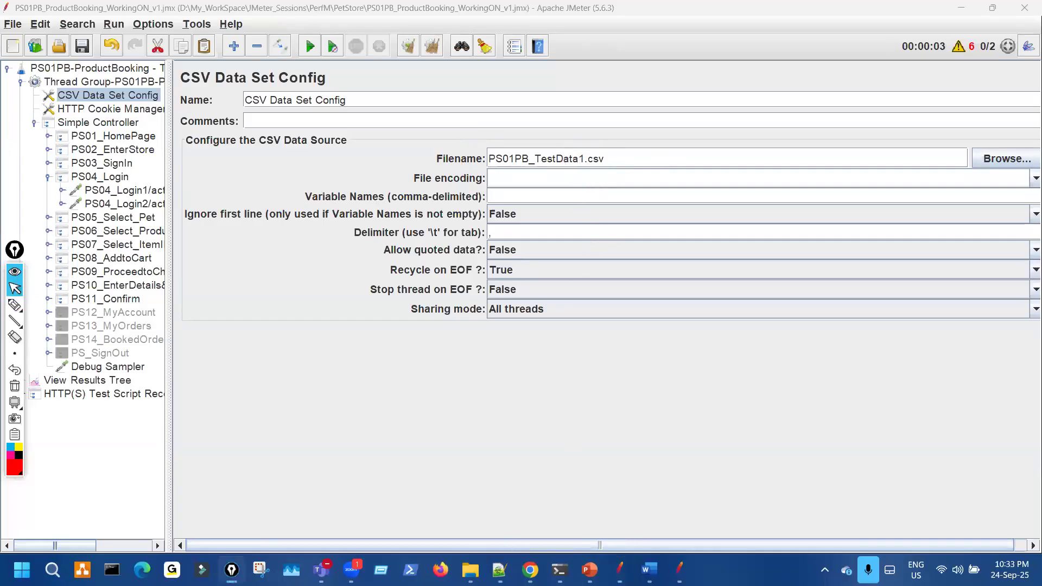
key("alt+Tab")
key("ctrl+shift+2")
mouse_move(199, 173)
left_mouse_down()
mouse_move(267, 205)
mouse_move(223, 230)
left_mouse_up()
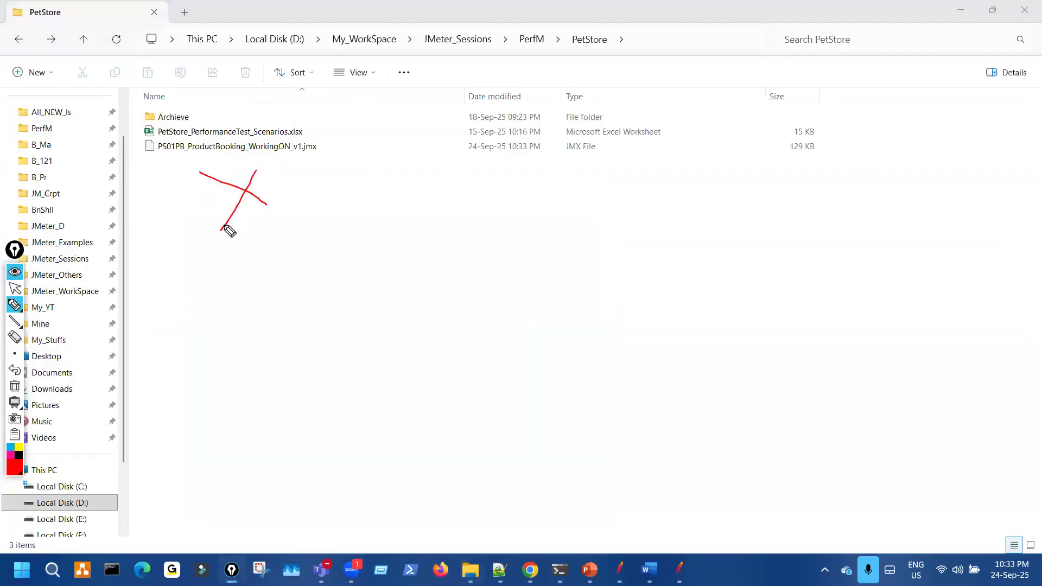
- Mark PetStore's file list as lacking the CSV, then return to JMeter and highlight File encoding
key("ctrl+shift+7")
mouse_move(214, 169)
left_mouse_down()
mouse_move(176, 212)
mouse_move(231, 204)
left_mouse_up()
key("ctrl+shift+7")
key("ctrl+shift+1")
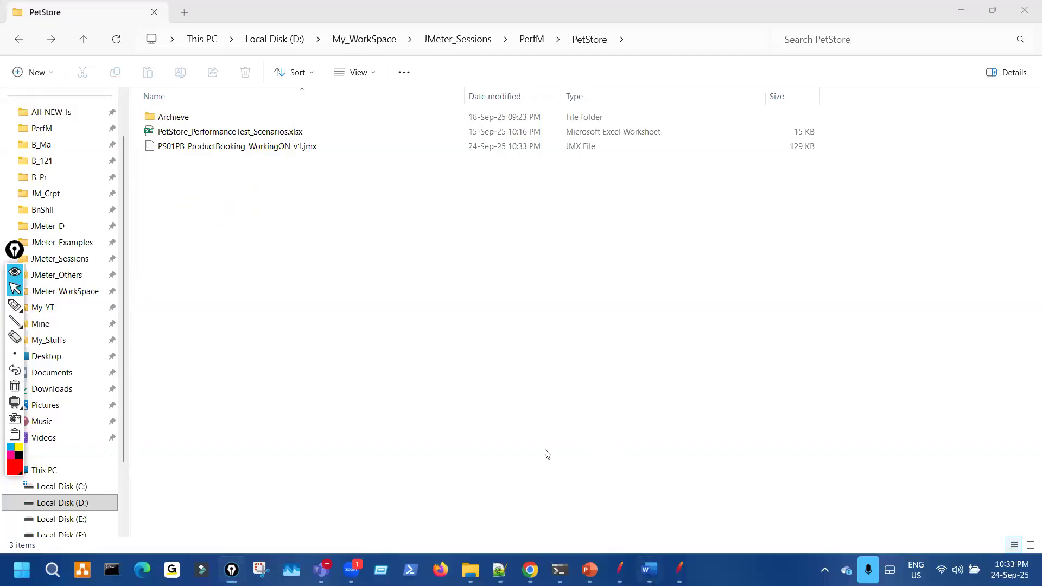
key("alt+Tab")
key("ctrl+shift+2")
left_click_drag(540, 176, 597, 178)
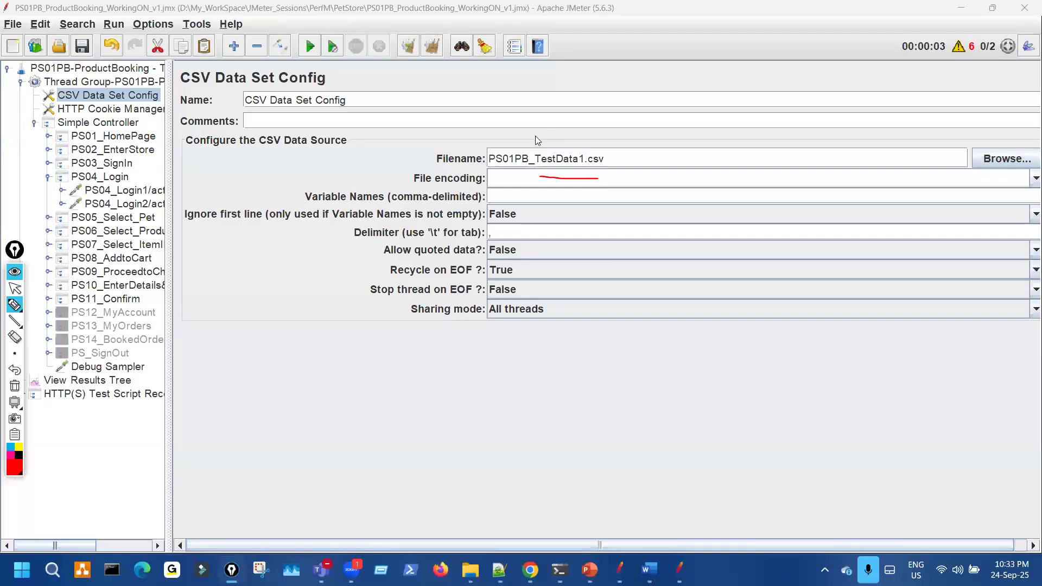
- Delete the CSV Data Set Config Filename value so the field is blank
left_click_drag(576, 139, 577, 140)
key("ctrl+shift+7")
left_click_drag(979, 38, 950, 40)
key("ctrl+shift+7")
key("ctrl+shift+2")
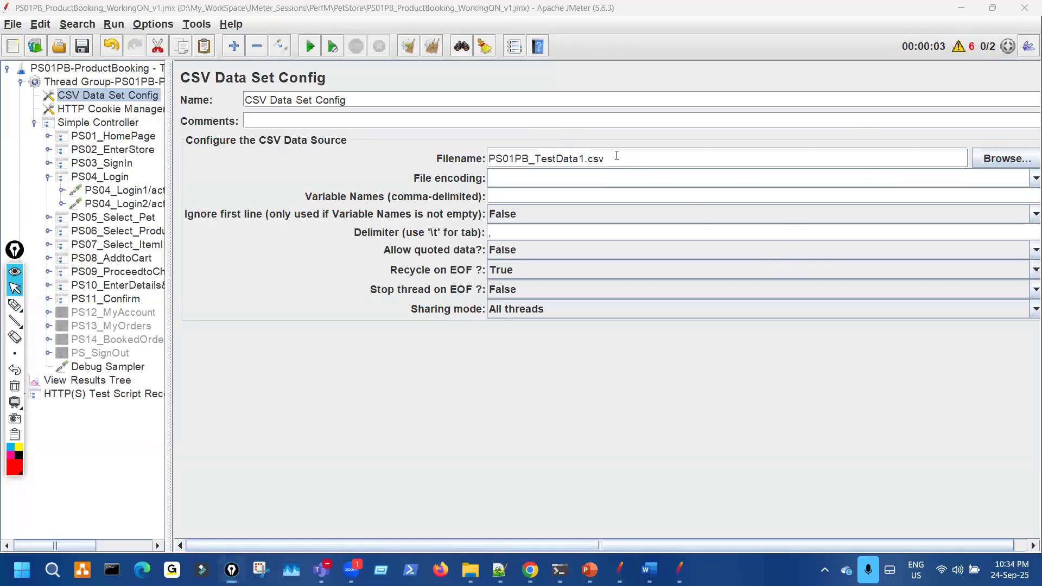
left_click_drag(617, 157, 405, 153)
key("Delete")
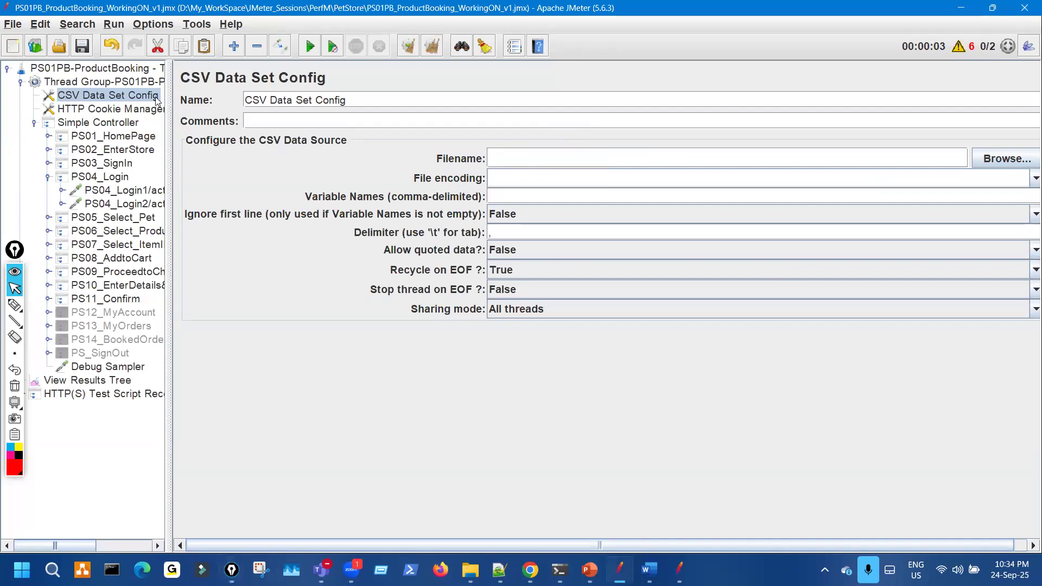
- Check the Thread Group's thread count, note the run's single error, and open the log
left_click(159, 83)
left_click_drag(358, 214, 301, 214)
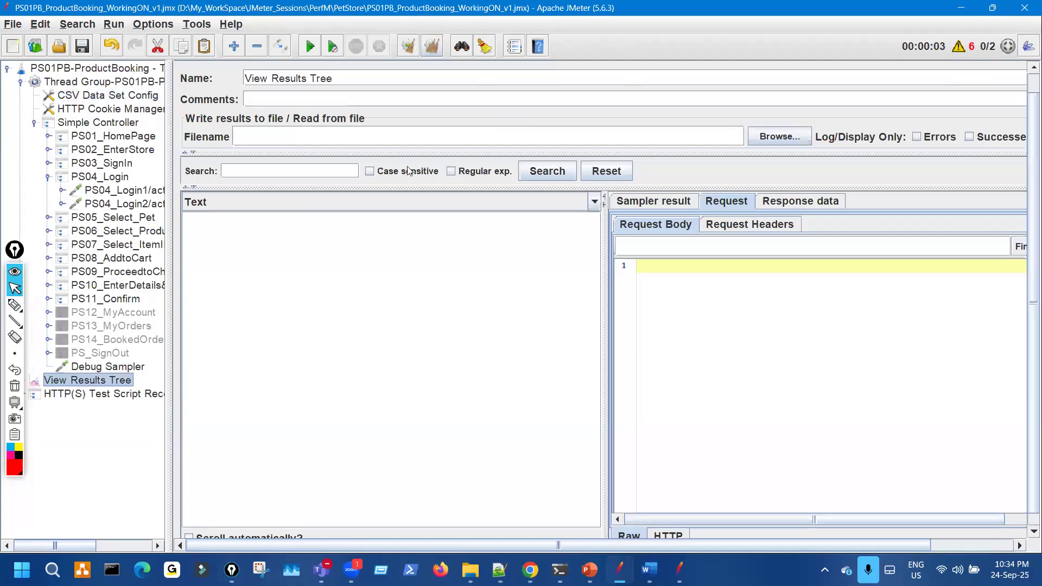
key("ctrl+shift+3")
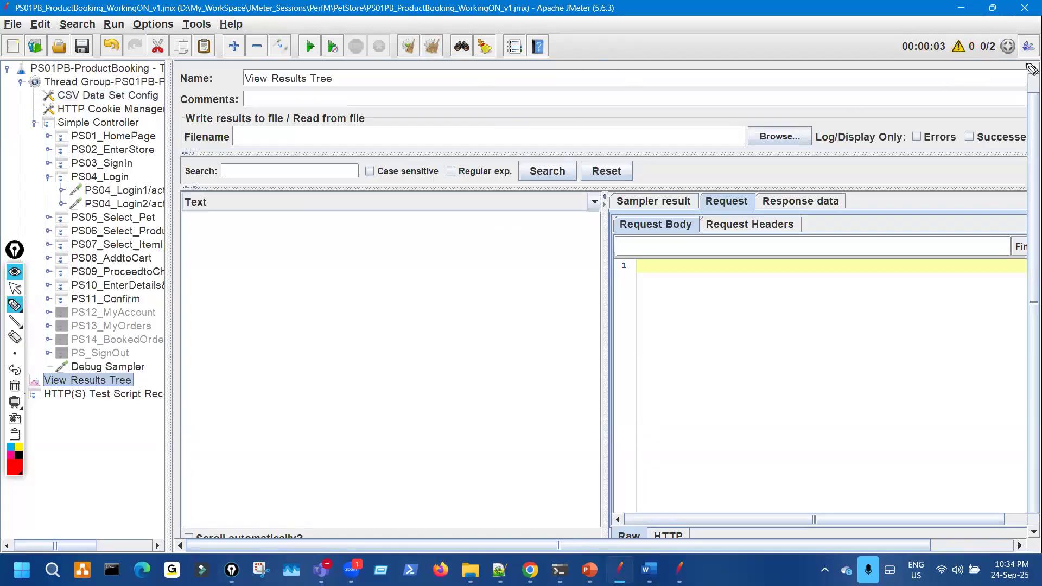
left_click_drag(944, 30, 941, 25)
left_click_drag(406, 59, 434, 31)
key("ctrl+shift+7")
key("ctrl+shift+2")
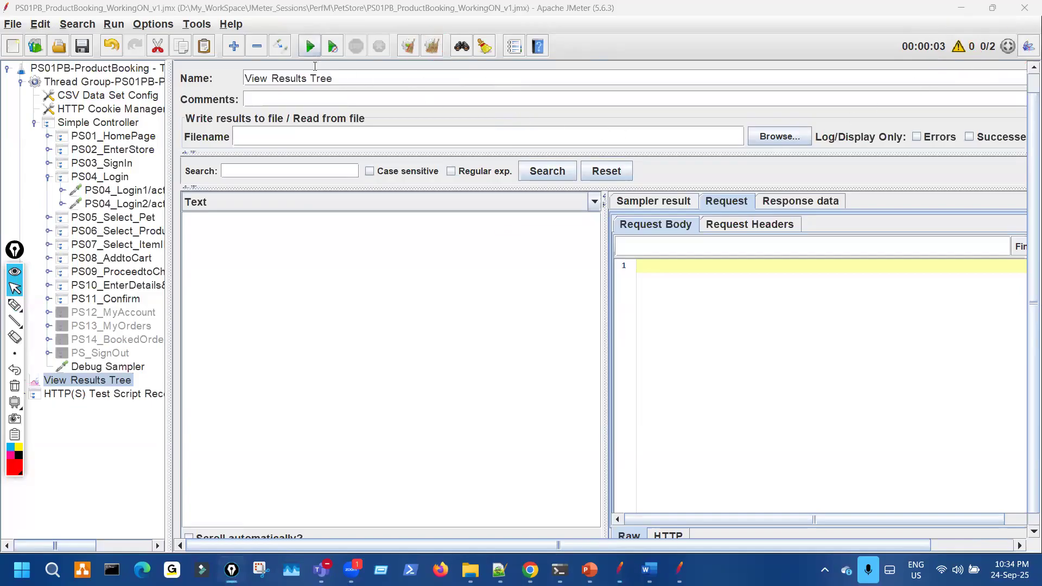
key("ctrl+shift+3")
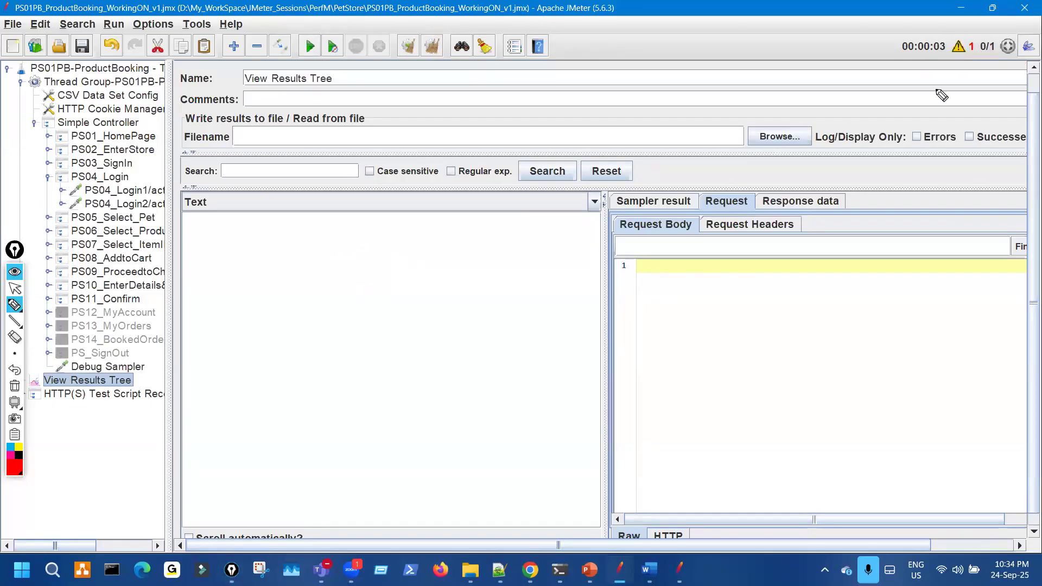
mouse_move(942, 60)
left_mouse_down()
mouse_move(979, 54)
mouse_move(955, 86)
mouse_move(960, 64)
left_mouse_up()
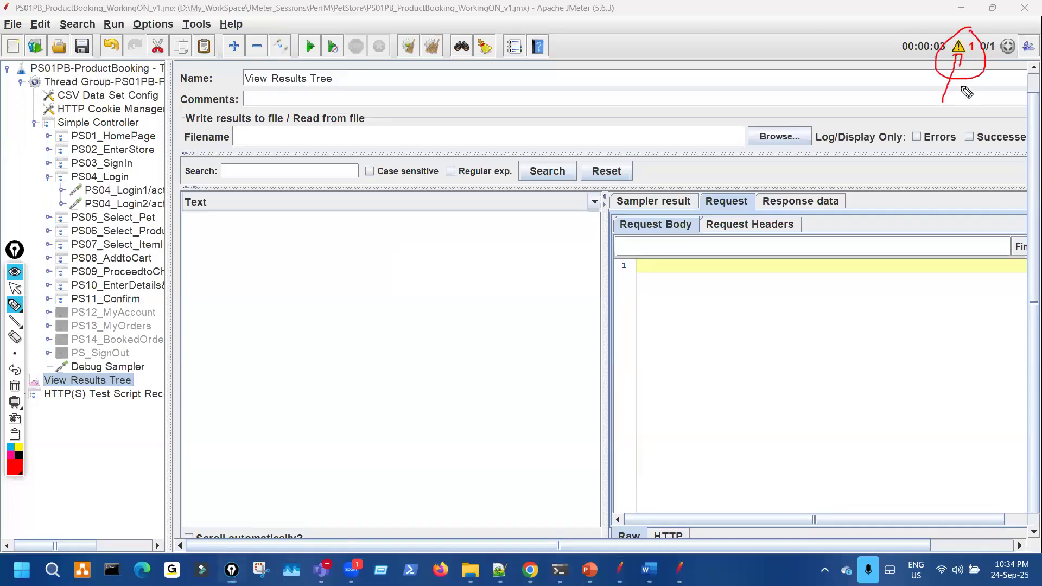
key("Escape")
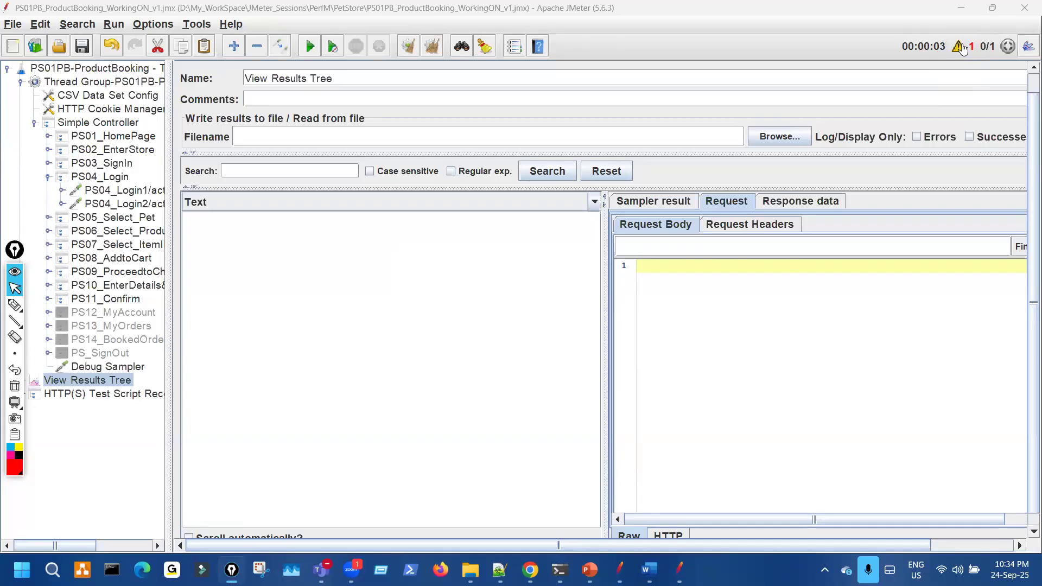
left_click(959, 47)
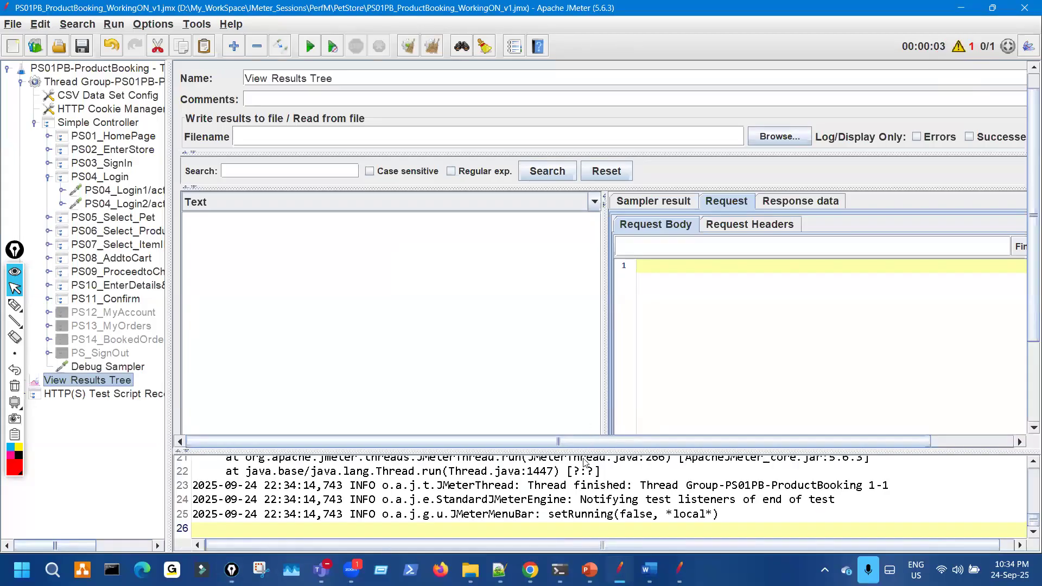
- Enlarge the log panel so all log lines are visible
left_click_drag(610, 348, 586, 123)
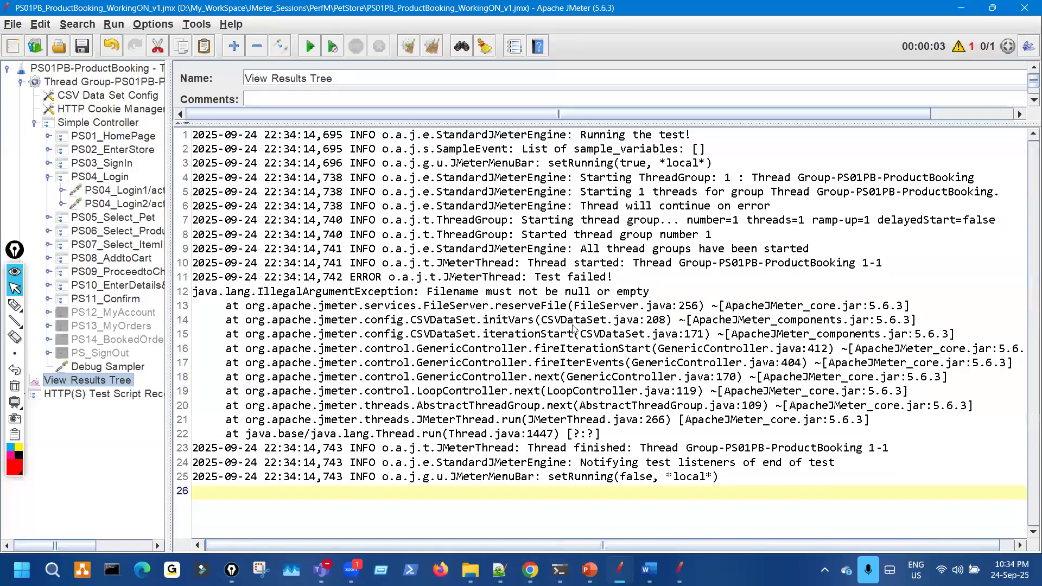
left_click(195, 27)
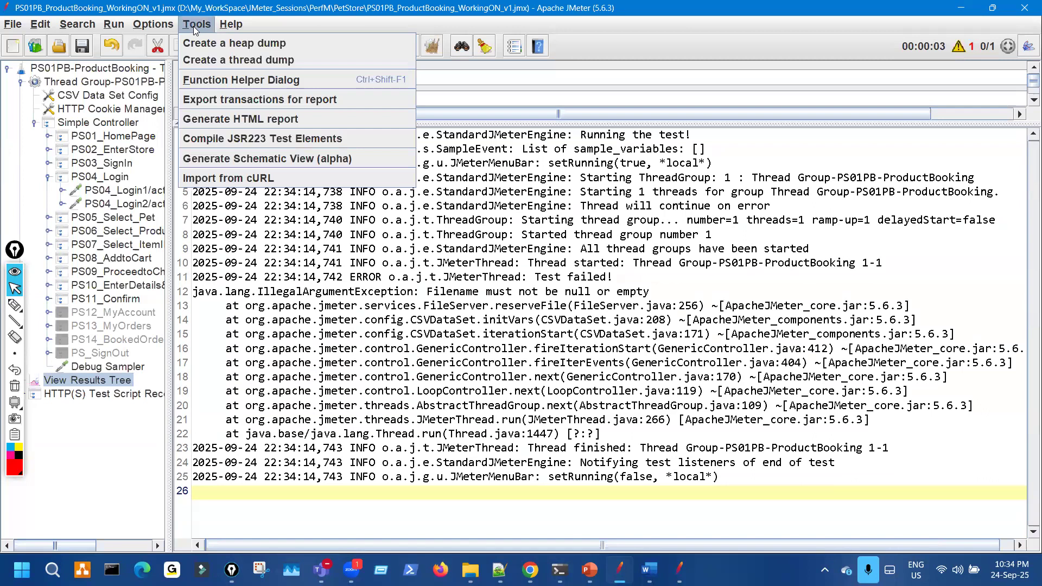
mouse_move(152, 25)
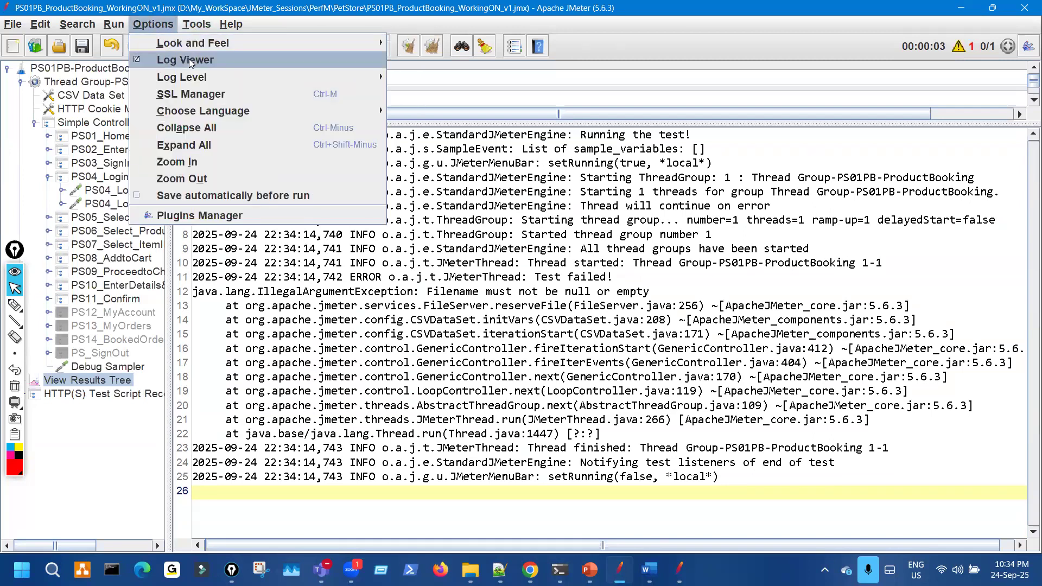
left_click(473, 514)
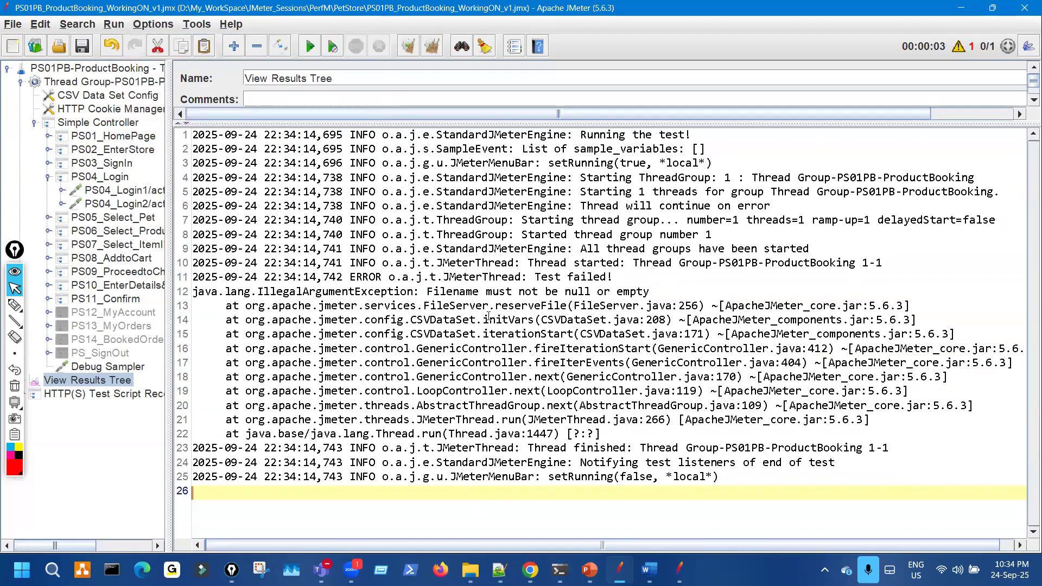
- Highlight the line 11 ERROR and CSVDataSet stack trace calls, then close the log
key("ctrl+shift+3")
mouse_move(395, 287)
left_mouse_down()
mouse_move(360, 259)
mouse_move(396, 281)
mouse_move(510, 296)
mouse_move(654, 287)
mouse_move(510, 280)
mouse_move(685, 318)
left_mouse_up()
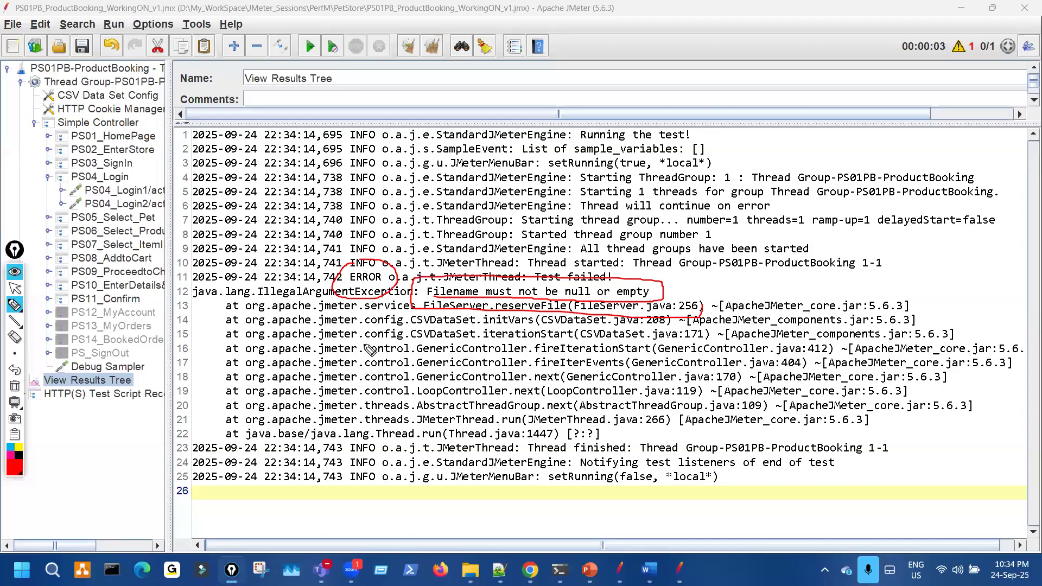
mouse_move(457, 314)
left_mouse_down()
mouse_move(408, 321)
mouse_move(525, 324)
left_mouse_up()
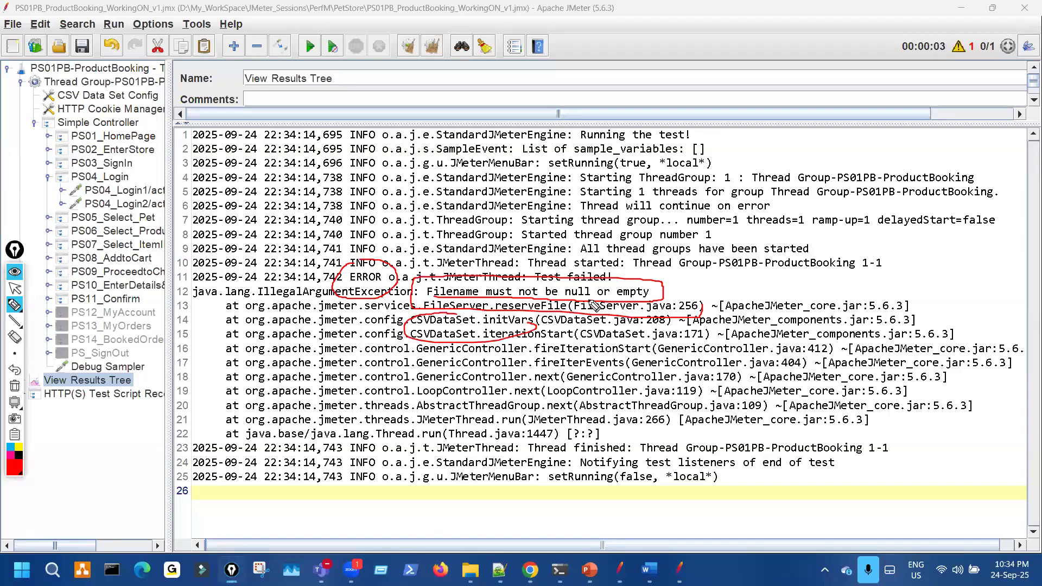
key("ctrl+shift+7")
key("ctrl+shift+2")
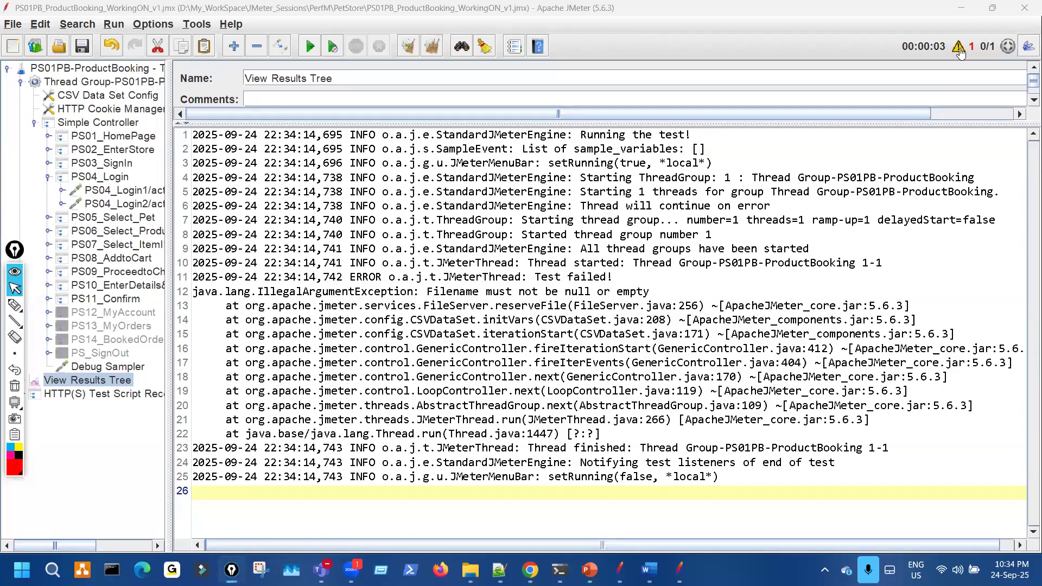
left_click(958, 48)
- Paste PS01PB_TestData1.csv back into the empty CSV Data Set Config Filename field
left_click(125, 95)
key("ctrl+shift+3")
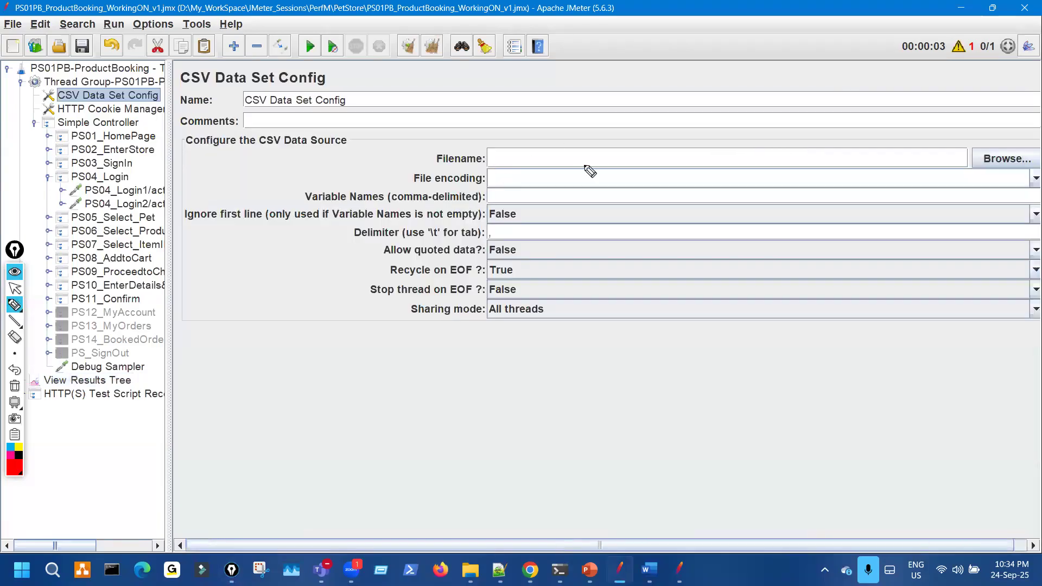
left_click_drag(568, 171, 563, 164)
key("ctrl+shift+7")
key("ctrl+shift+2")
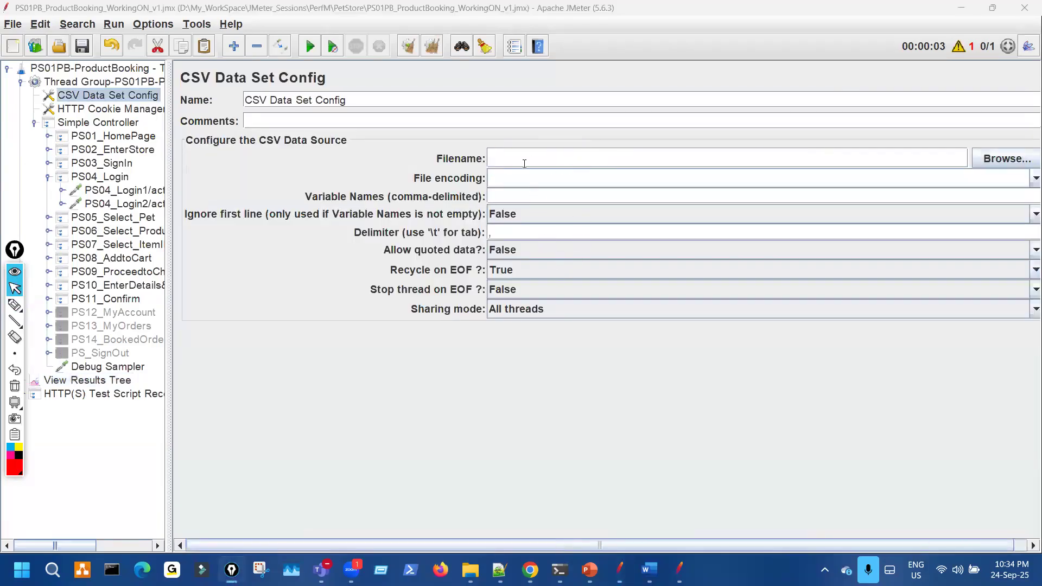
left_click(524, 164)
type("PS01PB_TestData1.csv")
- Rerun the test from View Results Tree and point out the new error count
left_click(124, 381)
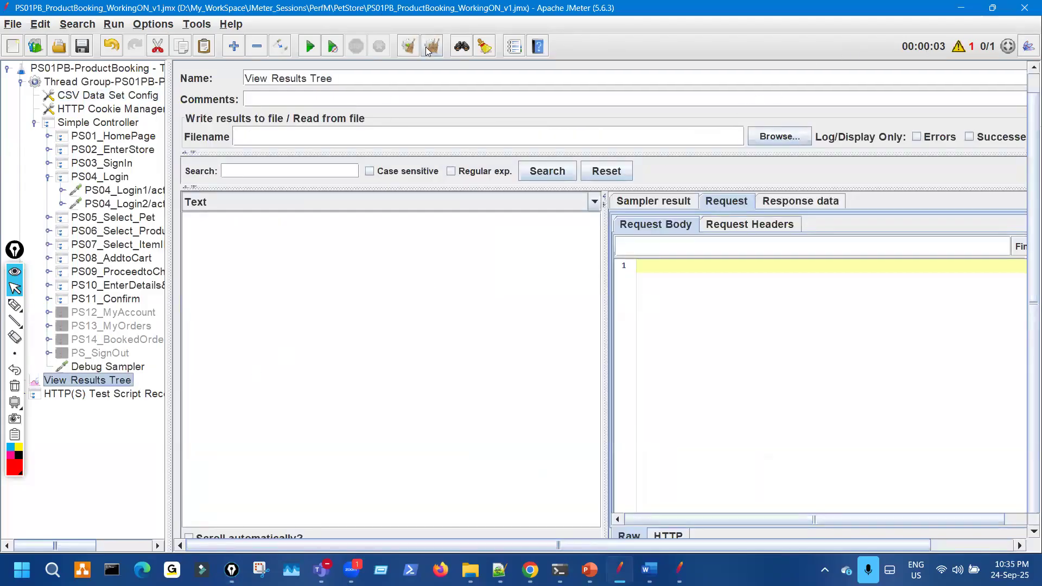
key("ctrl+shift+3")
left_click_drag(968, 30, 998, 33)
left_click(15, 288)
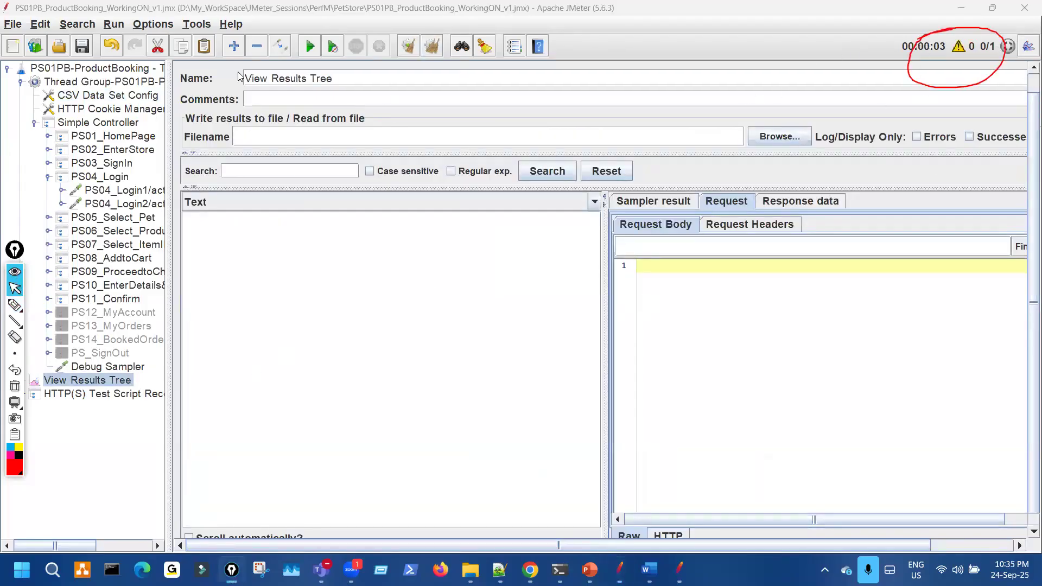
left_click(310, 50)
key("ctrl+shift+3")
left_click_drag(969, 56, 939, 84)
left_click_drag(354, 233, 494, 247)
key("ctrl+shift+7")
key("ctrl+shift+2")
- Enlarge the log, mark the line 13 could-not-read-header error for PS01PB_TestData1.csv, then close it
left_click(960, 46)
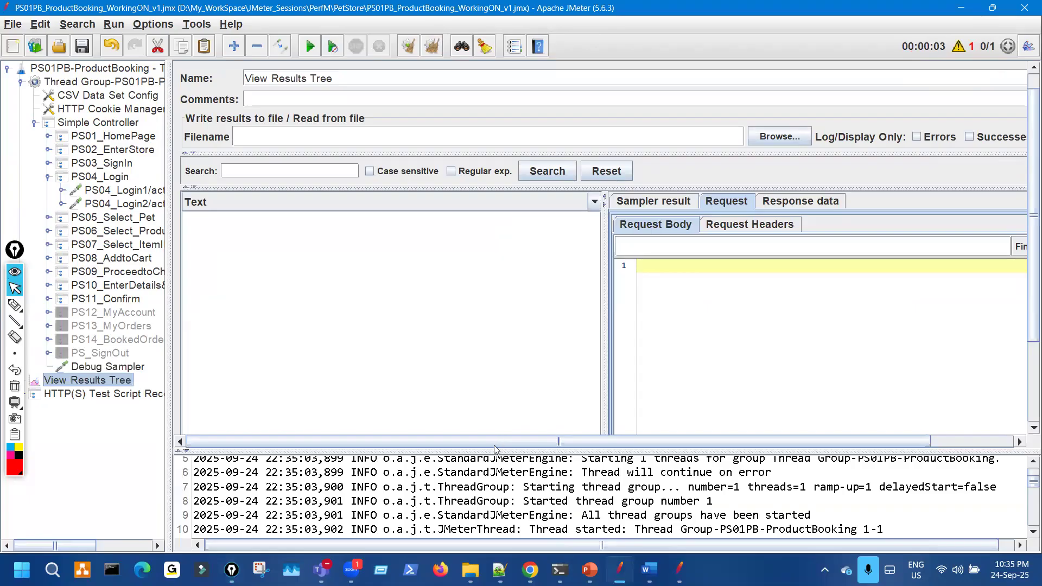
left_click_drag(492, 219, 510, 128)
key("ctrl+shift+3")
mouse_move(464, 256)
left_mouse_down()
mouse_move(706, 260)
mouse_move(697, 244)
mouse_move(852, 242)
mouse_move(792, 232)
left_mouse_up()
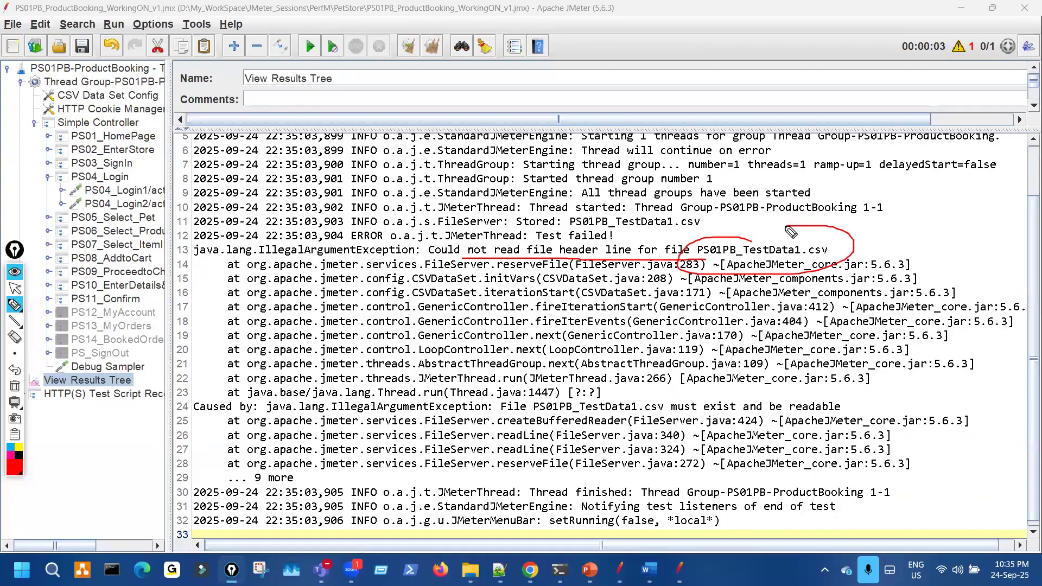
mouse_move(755, 240)
left_mouse_down()
mouse_move(799, 195)
mouse_move(780, 233)
left_mouse_up()
key("ctrl+shift+7")
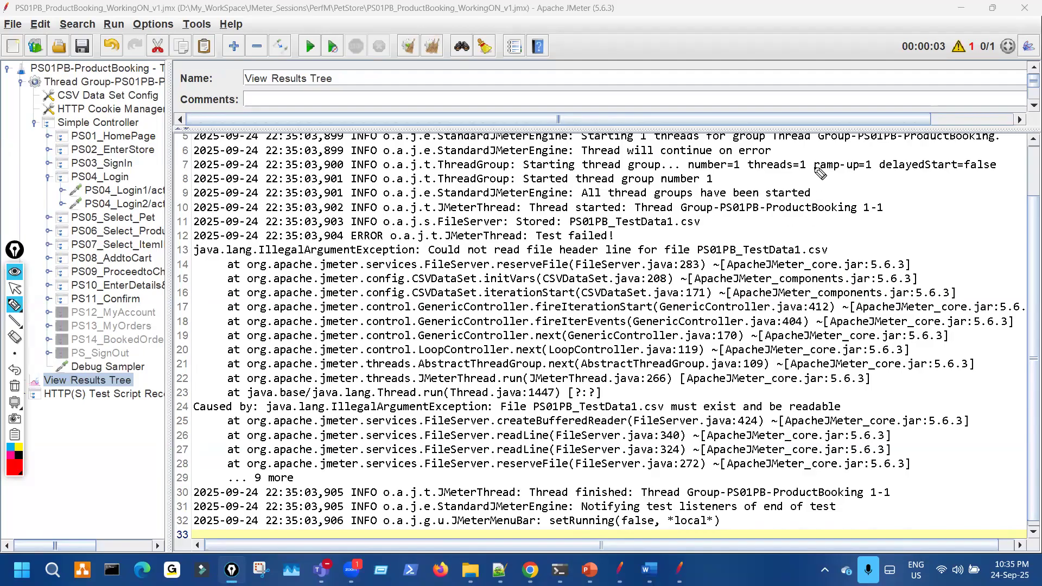
key("ctrl+shift+1")
left_click(959, 48)
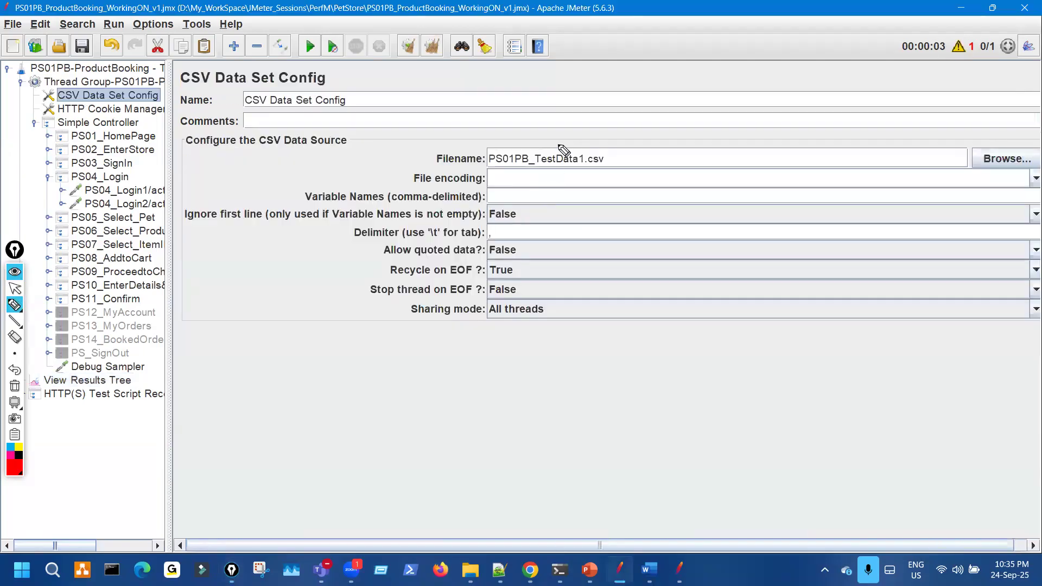
- Annotate the PS01PB_TestData1.csv Filename value with red notes, then minimize JMeter to the desktop
key("ctrl+shift+2")
left_click_drag(554, 133, 572, 151)
mouse_move(586, 286)
left_mouse_down()
mouse_move(619, 342)
mouse_move(630, 334)
left_mouse_up()
left_click_drag(683, 270, 688, 271)
left_click_drag(679, 293, 632, 332)
left_click_drag(713, 313, 736, 310)
mouse_move(596, 442)
left_mouse_down()
mouse_move(636, 404)
mouse_move(620, 388)
left_mouse_up()
left_click_drag(645, 414, 676, 402)
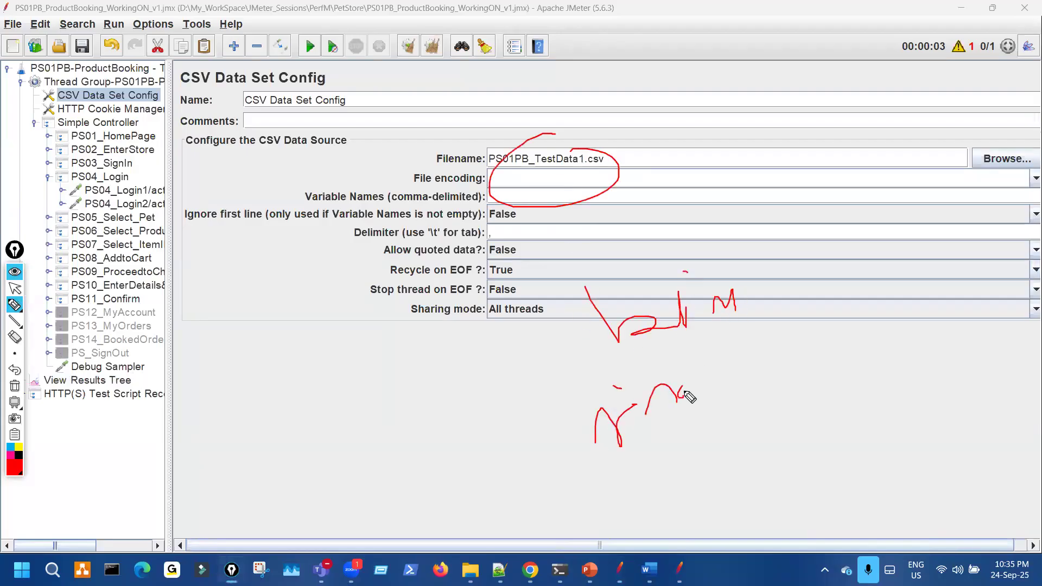
key("ctrl+shift+1")
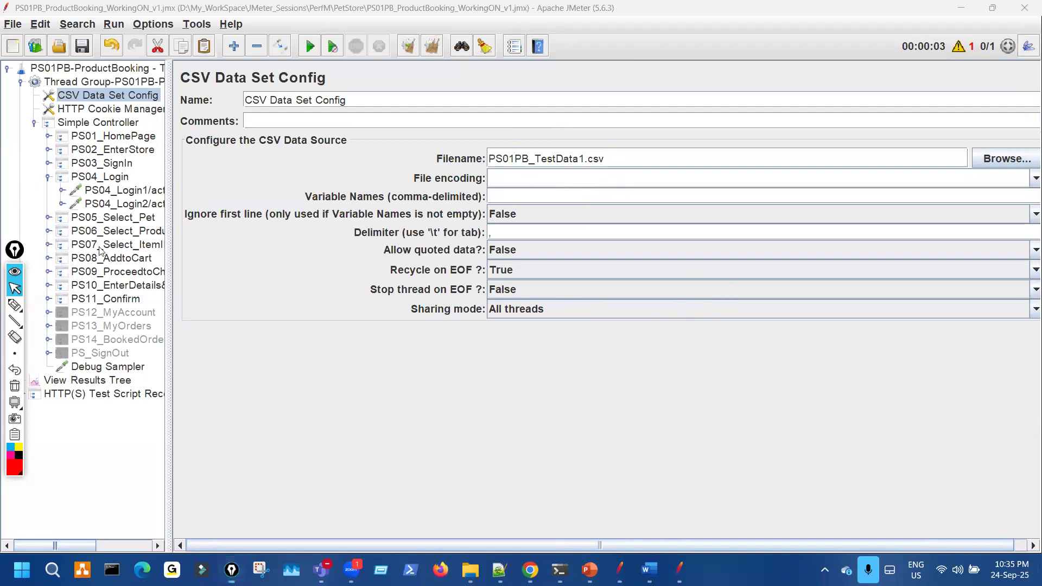
key("super+d")
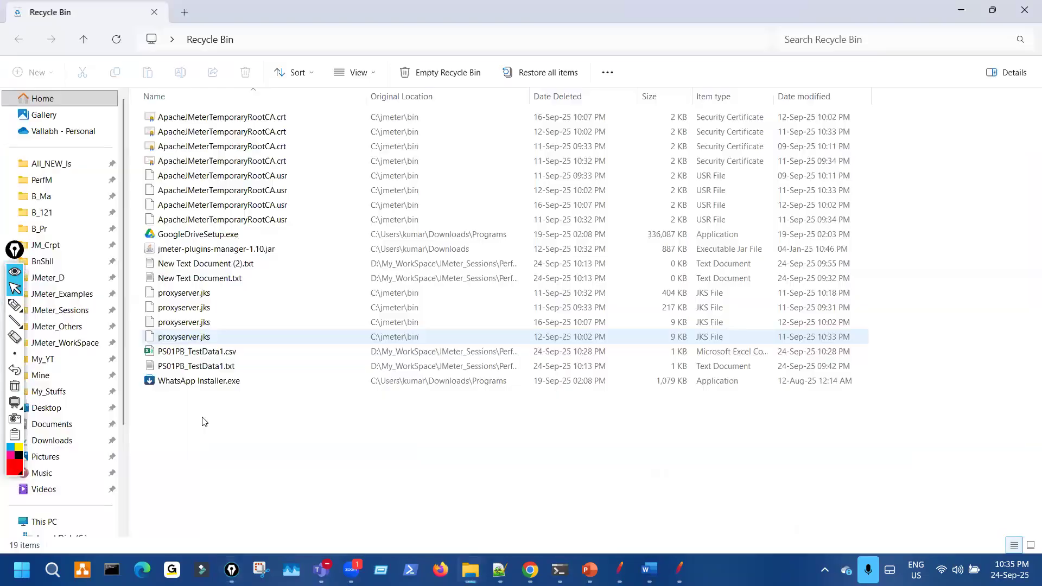
- Select the deleted PS01PB_TestData1.csv in the Recycle Bin
left_click(204, 355)
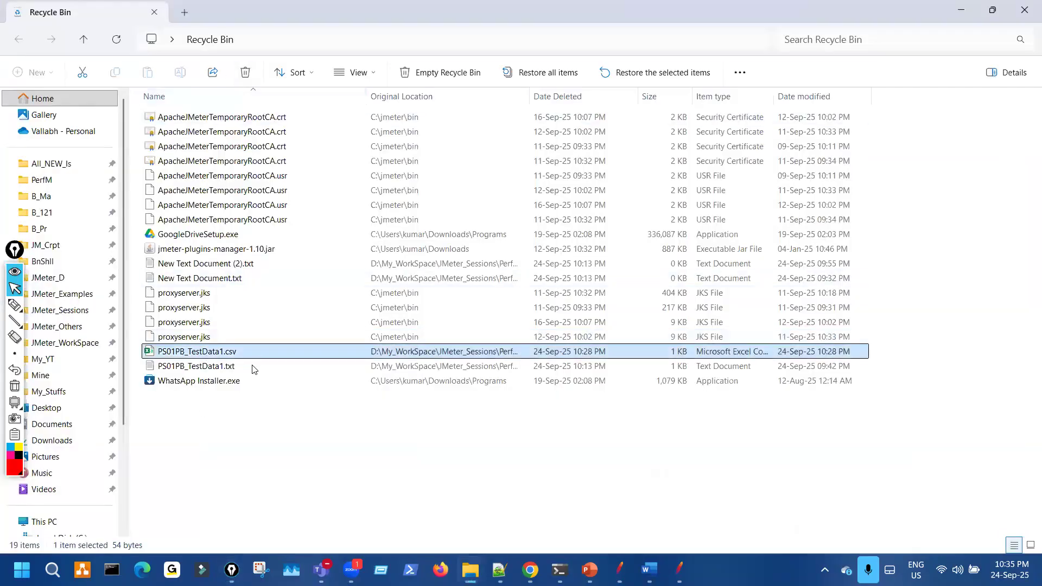
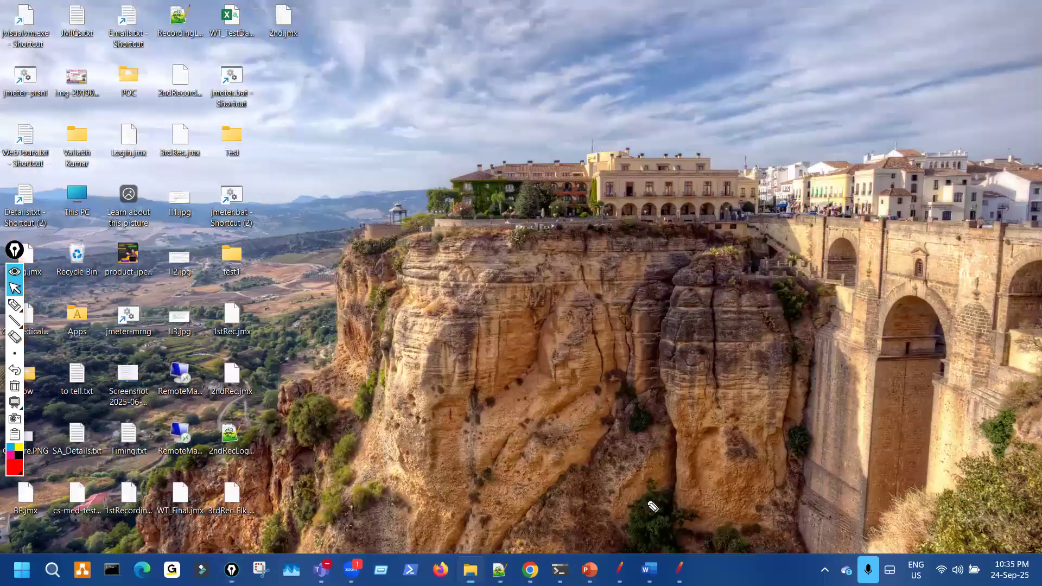
- Back in JMeter, clear View Results Tree and start the PS01PB test run
key("alt+Tab")
key("alt+Tab")
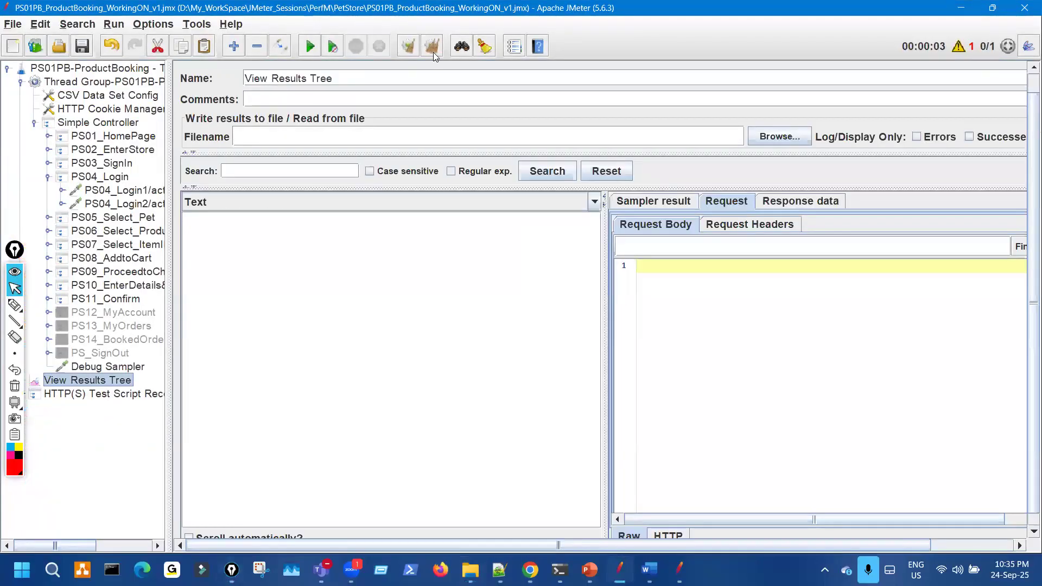
left_click(432, 48)
left_click(310, 50)
- Bracket the passing samplers in red ink, then clear the ink and refocus JMeter
key("ctrl+shift+3")
mouse_move(349, 217)
left_mouse_down()
mouse_move(381, 274)
mouse_move(356, 338)
left_mouse_up()
key("Escape")
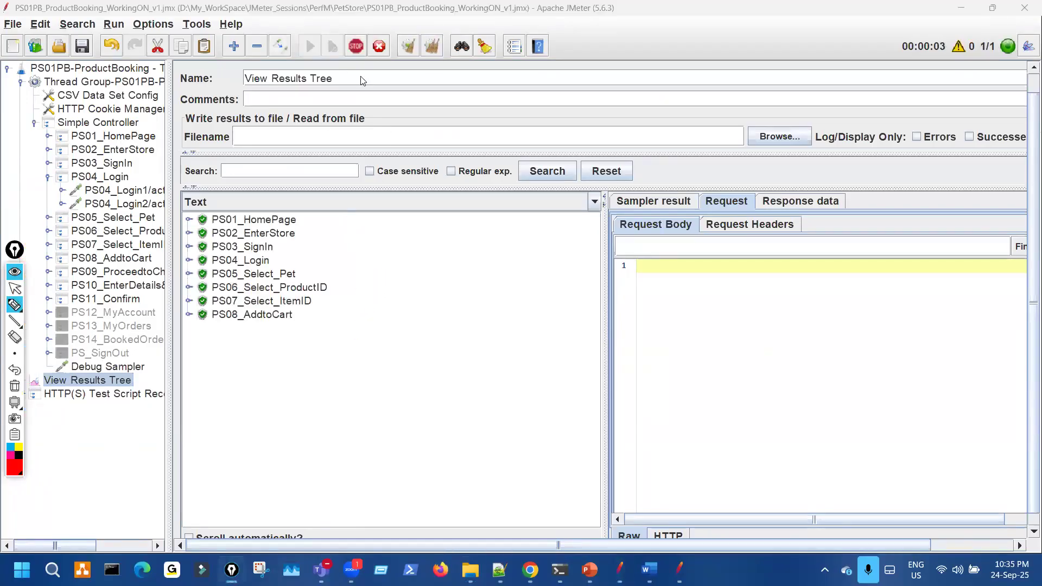
left_click(347, 8)
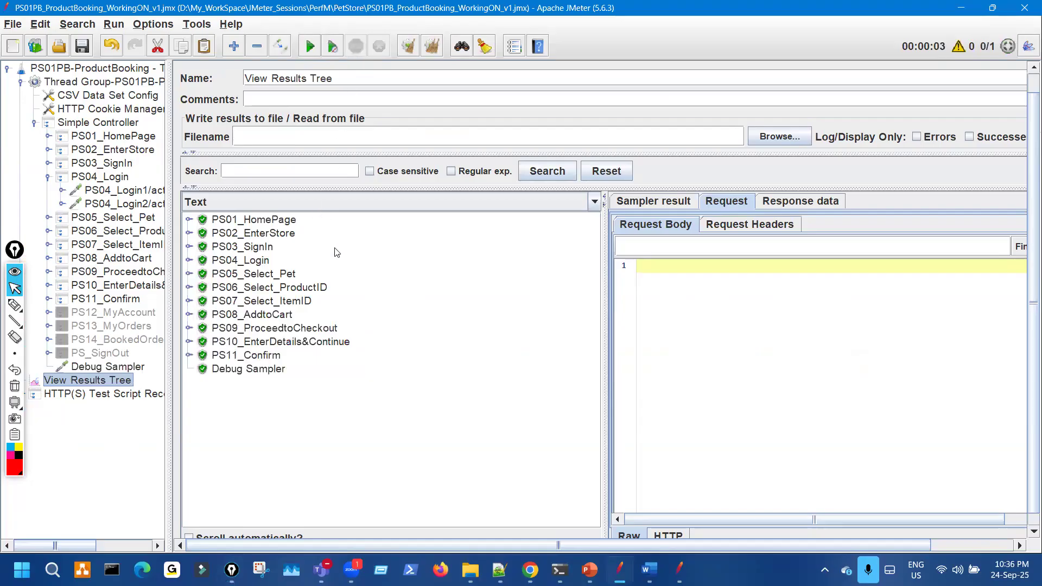
mouse_move(470, 570)
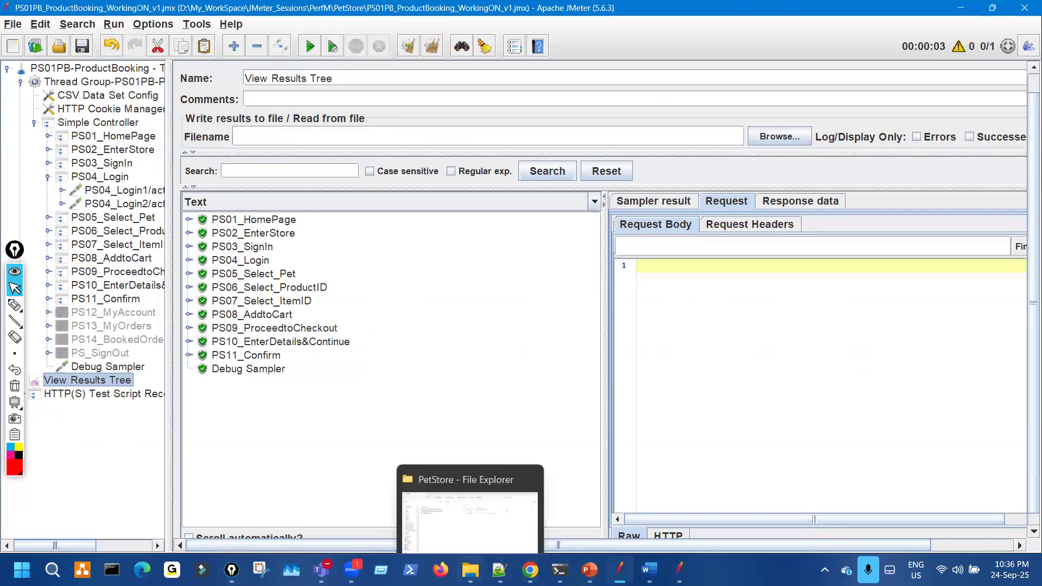
- Select PS01PB_TestData1.csv in the PetStore folder, circle it and handwrite 'DIst' beside it
left_click(490, 499)
left_click(235, 162)
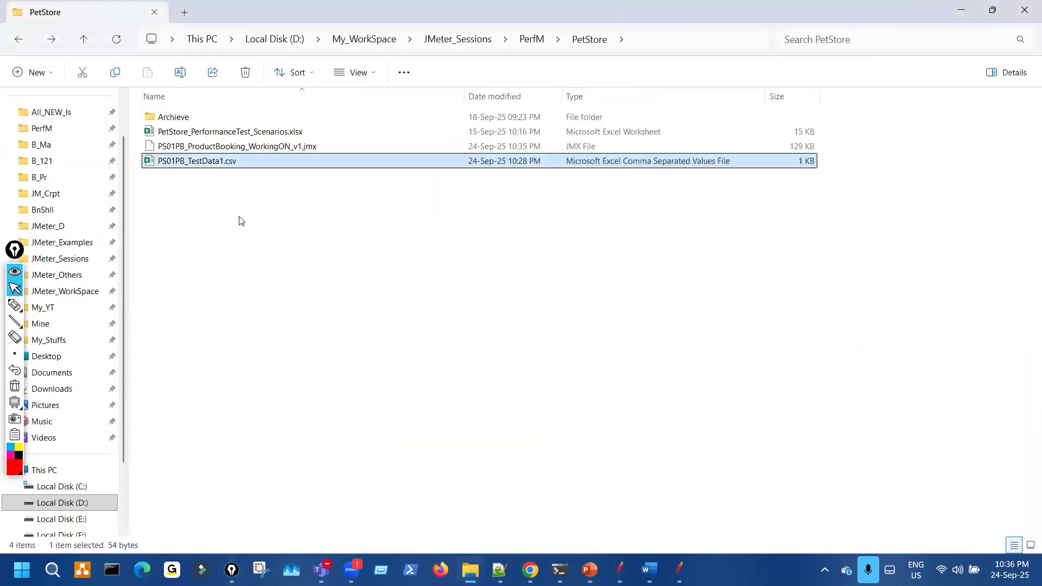
key("ctrl+shift+3")
left_click_drag(230, 156, 233, 165)
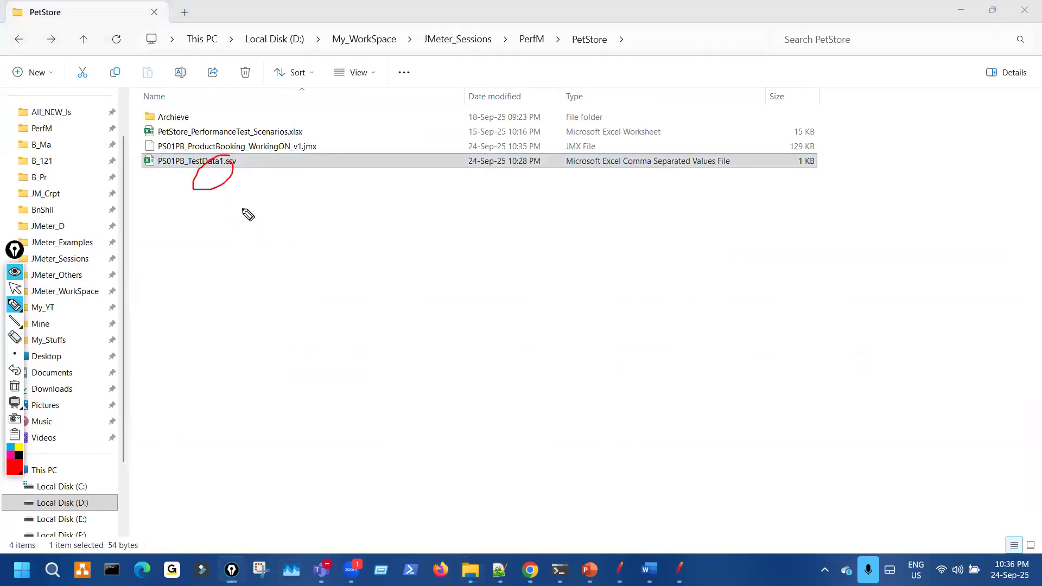
mouse_move(277, 222)
left_mouse_down()
mouse_move(278, 242)
mouse_move(294, 239)
left_mouse_up()
left_click_drag(329, 274, 349, 321)
left_click_drag(369, 283, 374, 301)
left_click_drag(439, 297, 437, 256)
left_click_drag(431, 299, 461, 284)
left_click_drag(494, 228, 503, 270)
left_click_drag(494, 255, 509, 251)
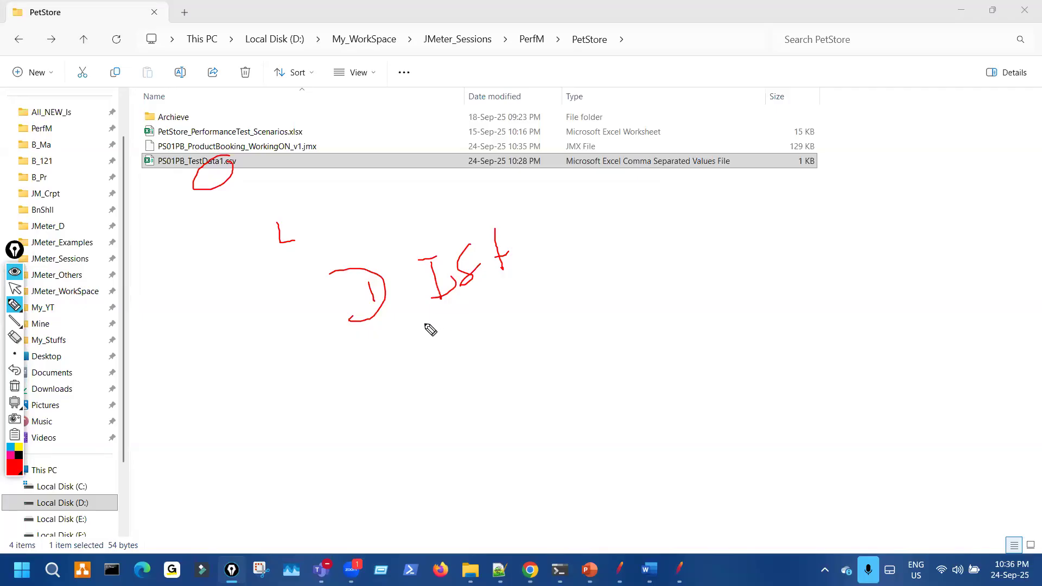
- Add notes by the CSV file row, circle 'ON' in the test plan name, then erase the ink
mouse_move(460, 225)
left_mouse_down()
mouse_move(435, 225)
mouse_move(495, 249)
left_mouse_up()
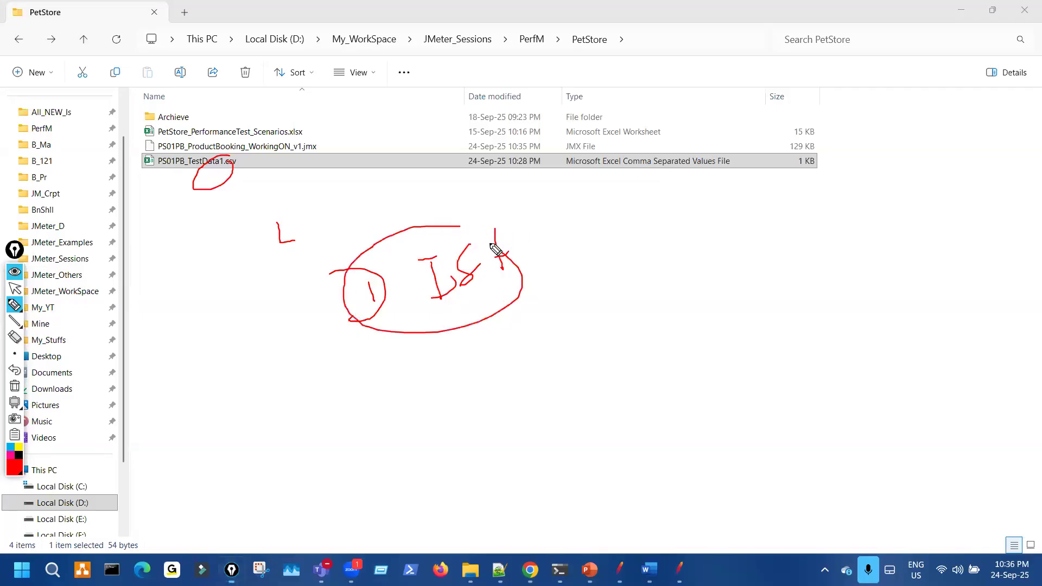
left_click(221, 173)
left_click_drag(262, 173, 244, 194)
mouse_move(344, 156)
left_mouse_down()
mouse_move(391, 176)
mouse_move(448, 154)
mouse_move(409, 177)
mouse_move(418, 179)
left_mouse_up()
left_click(393, 146)
left_click(406, 164)
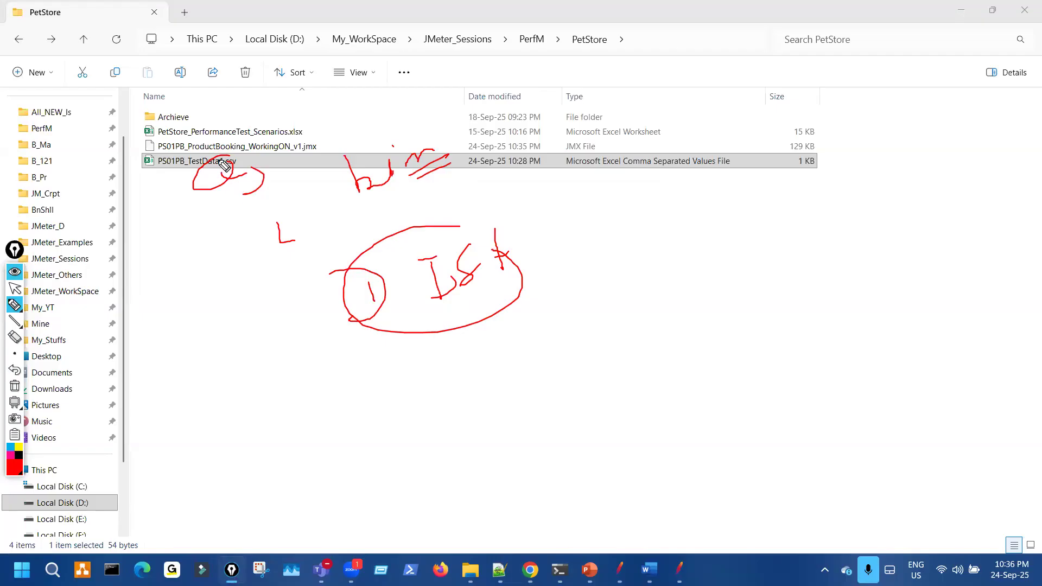
left_click_drag(212, 183, 239, 179)
left_click_drag(299, 169, 296, 172)
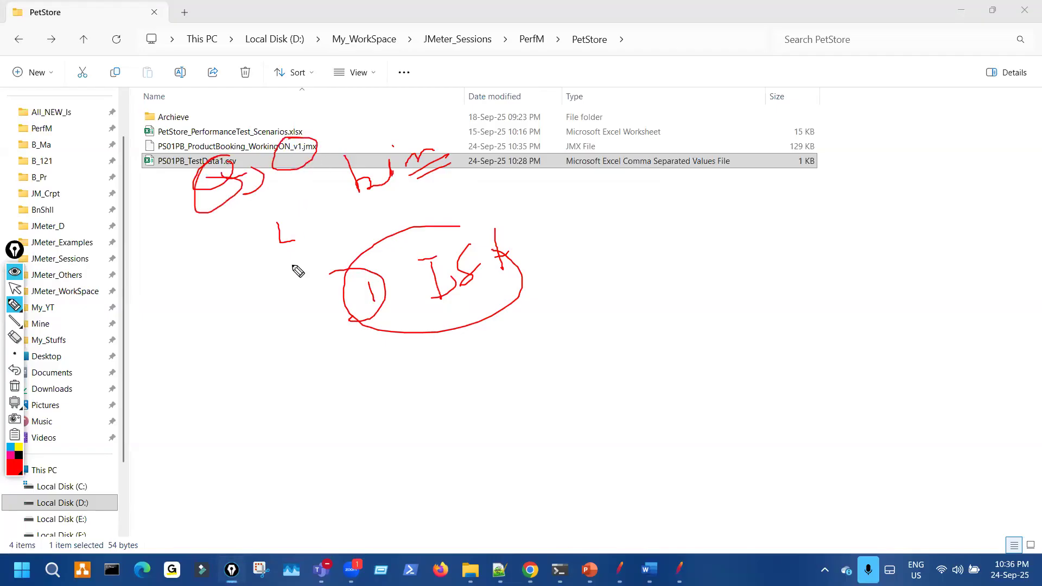
key("ctrl+shift+7")
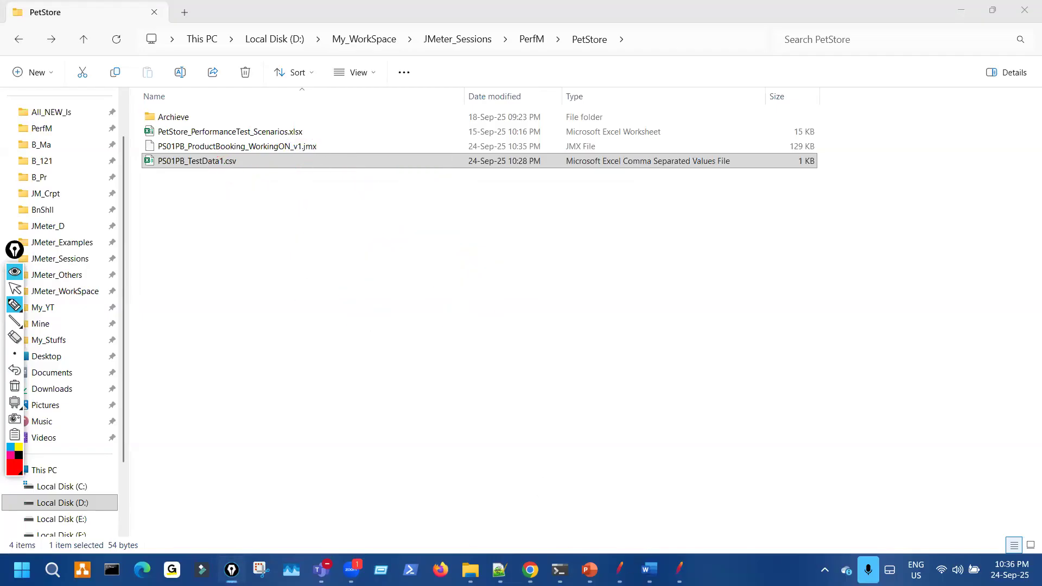
key("ctrl+shift+2")
- Move through JMeter and Chrome to the CSV Data Set Config slide and tick '(File)' in the path heading
key("alt+Tab")
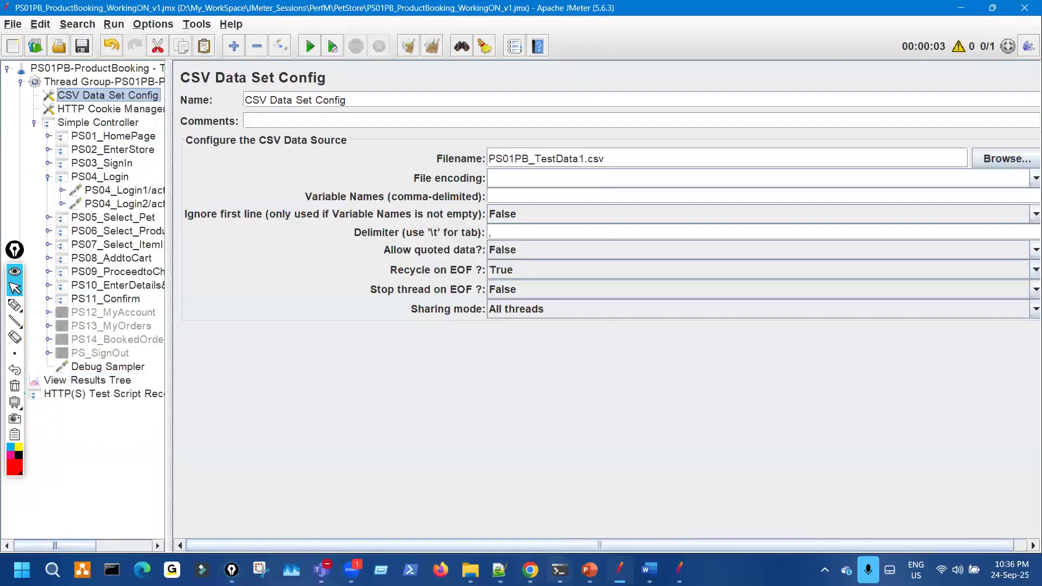
left_click(530, 556)
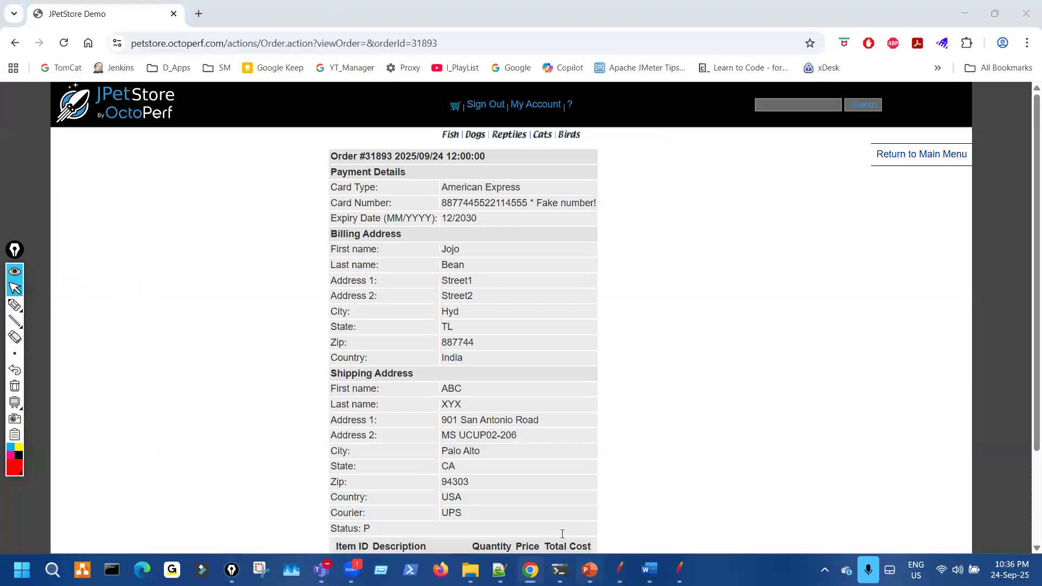
key("alt+Tab")
key("ctrl+shift+3")
left_click_drag(346, 498, 403, 476)
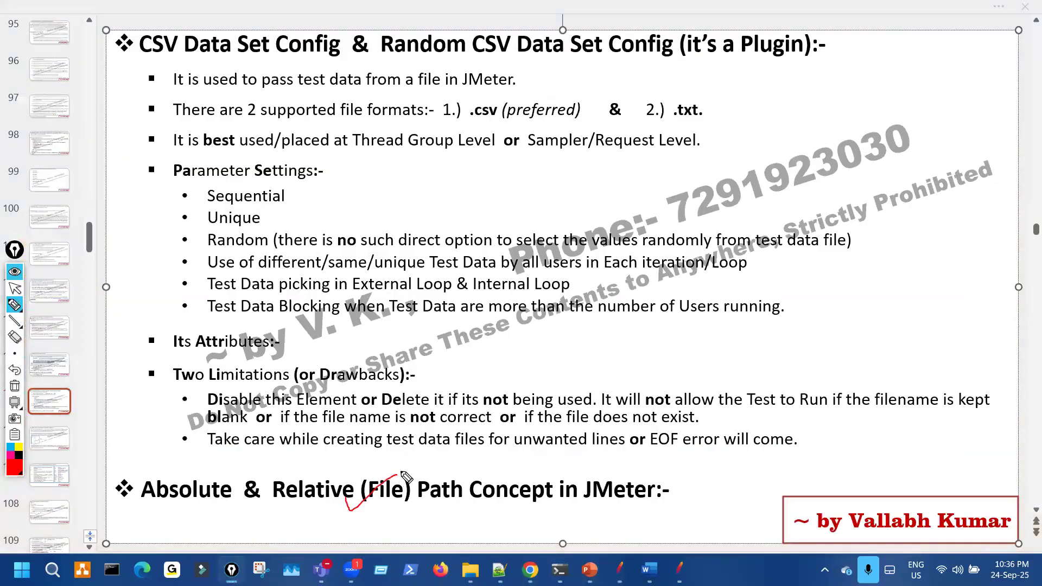
- Circle 'if the file name is not correct' under Two Limitations on the slide
mouse_move(286, 385)
left_mouse_down()
mouse_move(460, 420)
mouse_move(337, 384)
left_mouse_up()
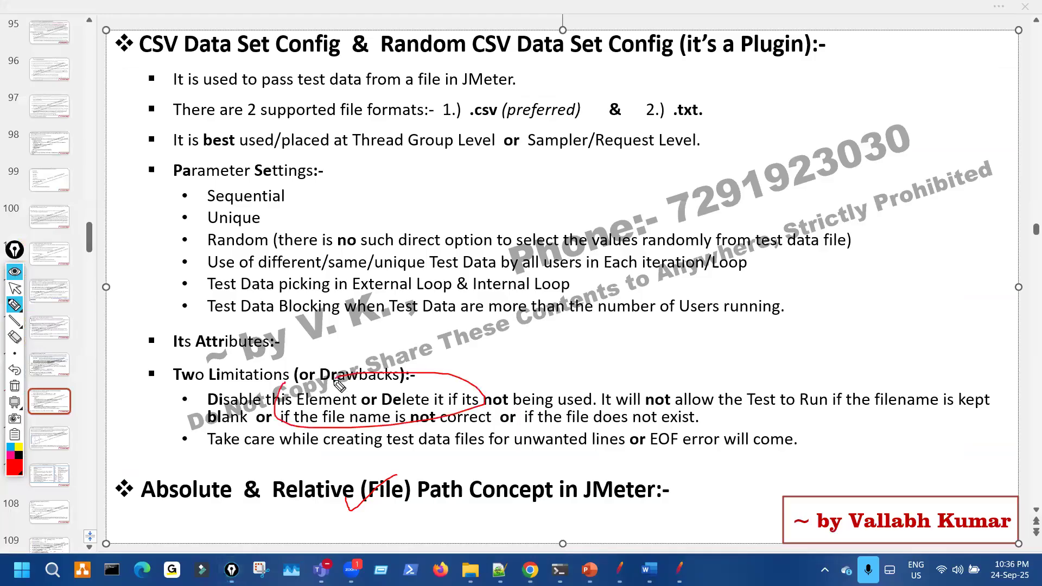
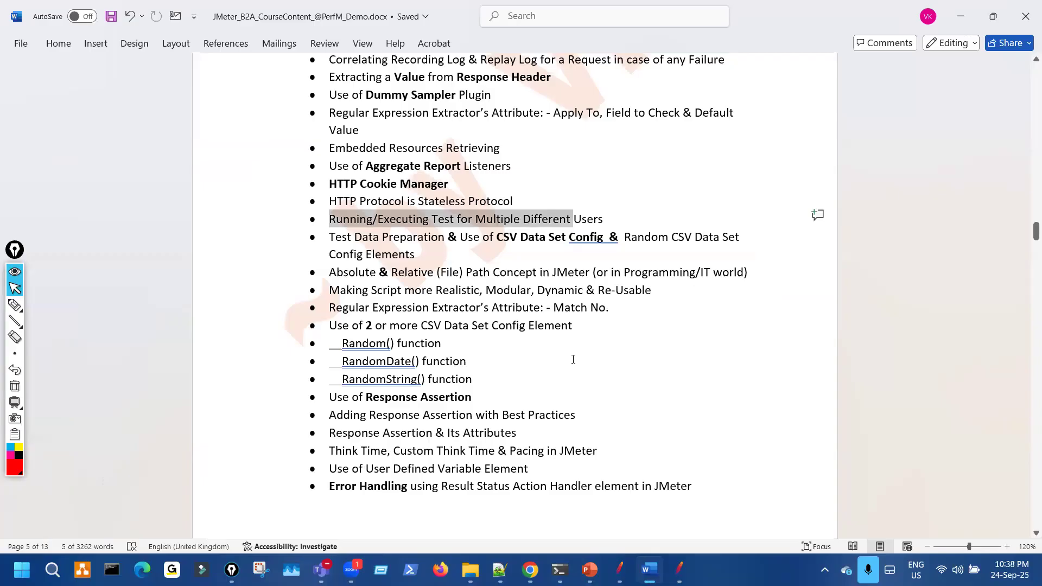
- Clear the topic-list highlight, cycle through PowerPoint, JMeter and Word, and open the PetStore project folder
left_click(574, 358)
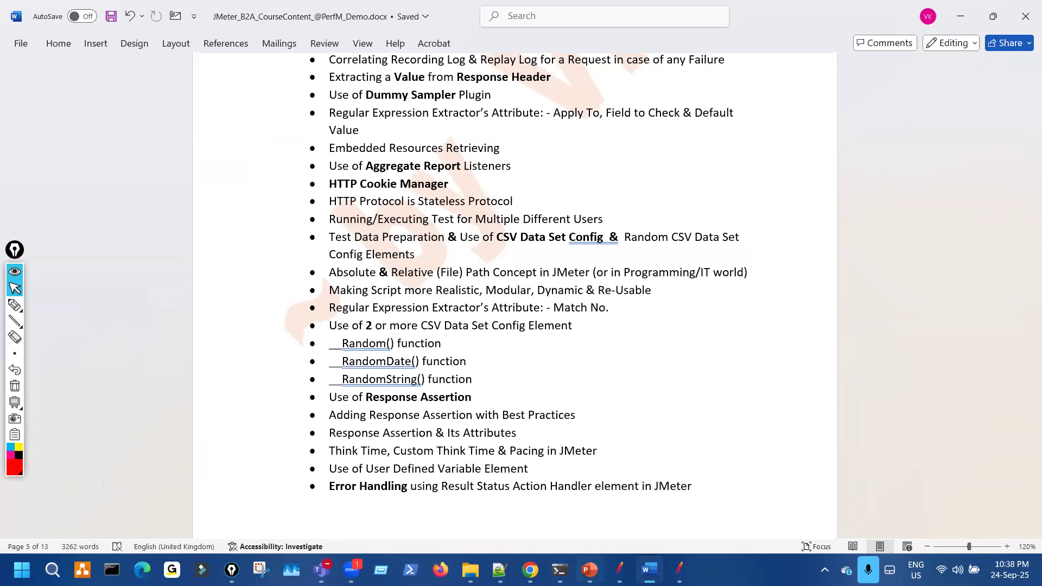
left_click(590, 570)
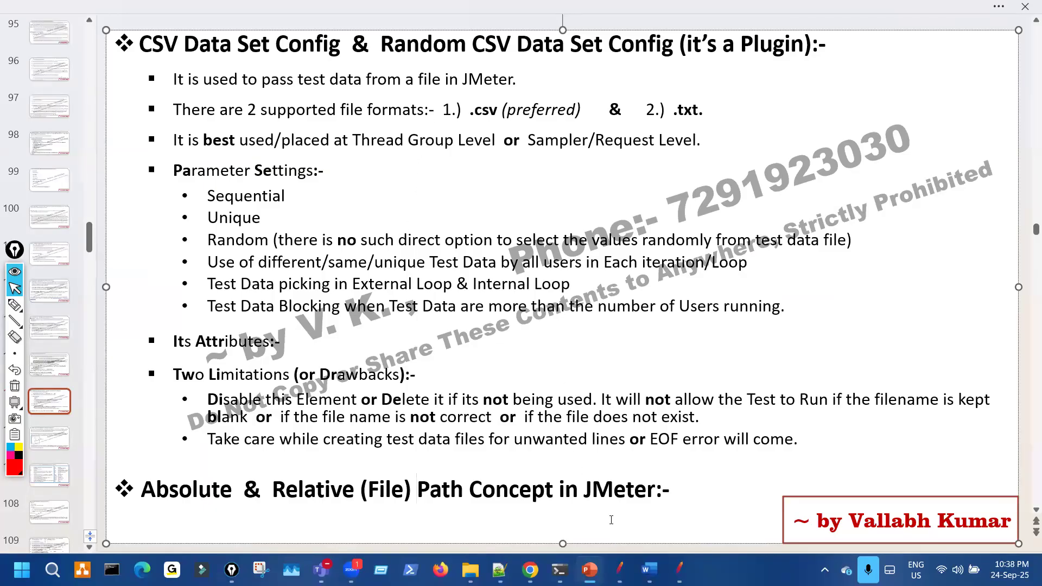
left_click(619, 569)
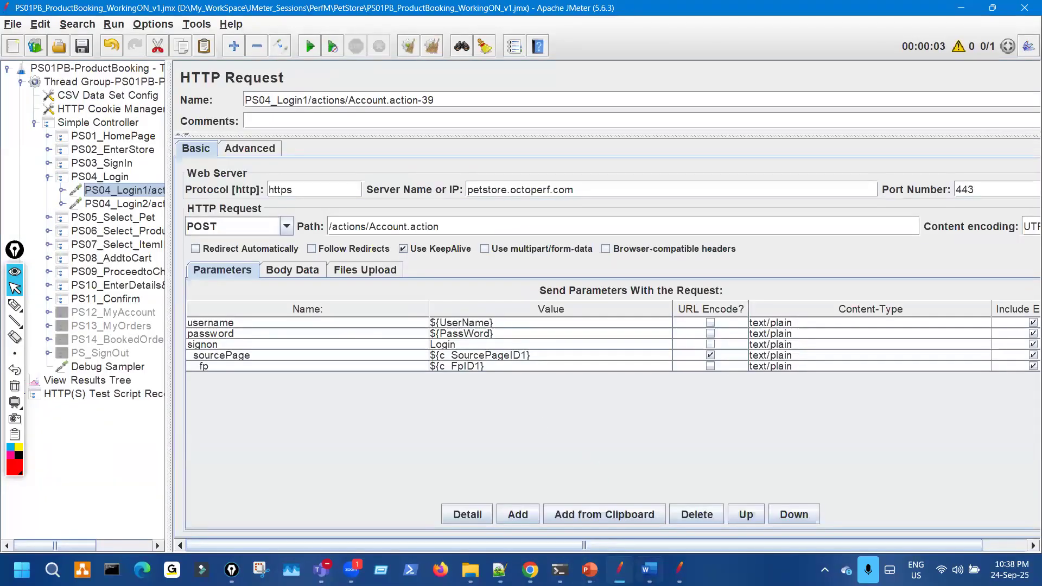
left_click(650, 569)
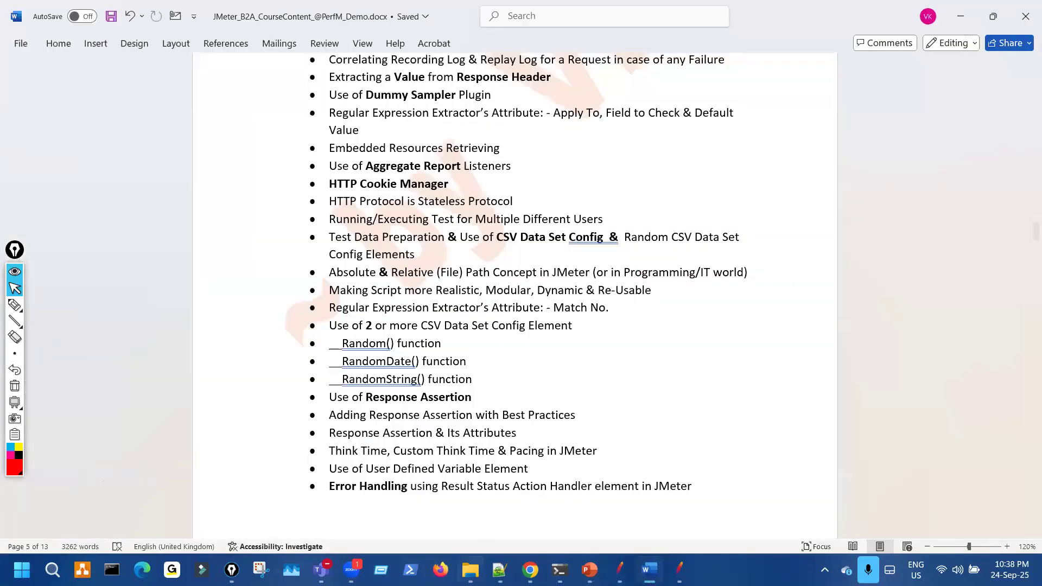
left_click(470, 569)
- Open PS01PB_TestData1.csv in Excel, zoom in, and autofit column A to show the user names
left_click(256, 162)
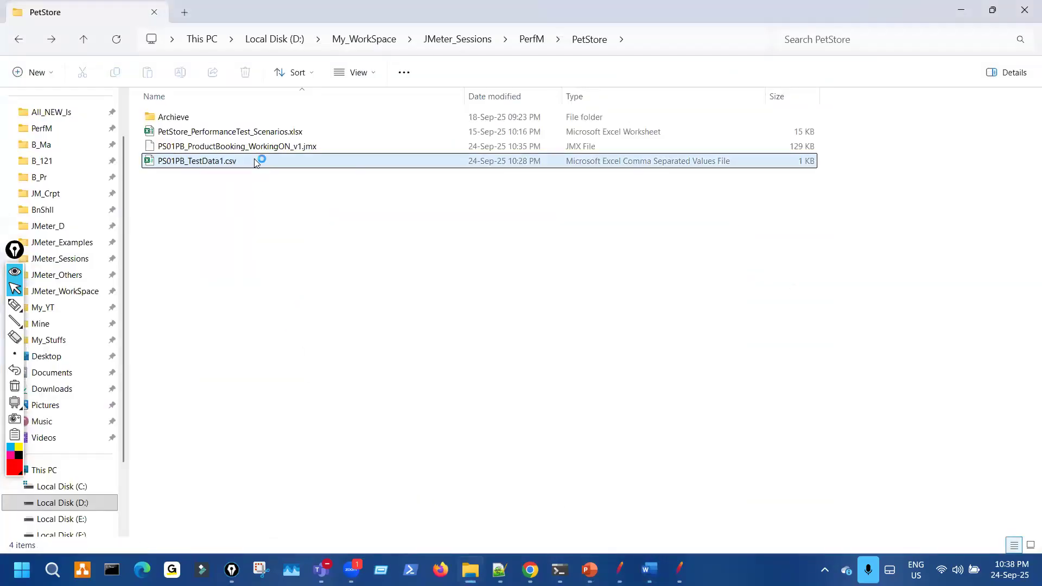
key("Return")
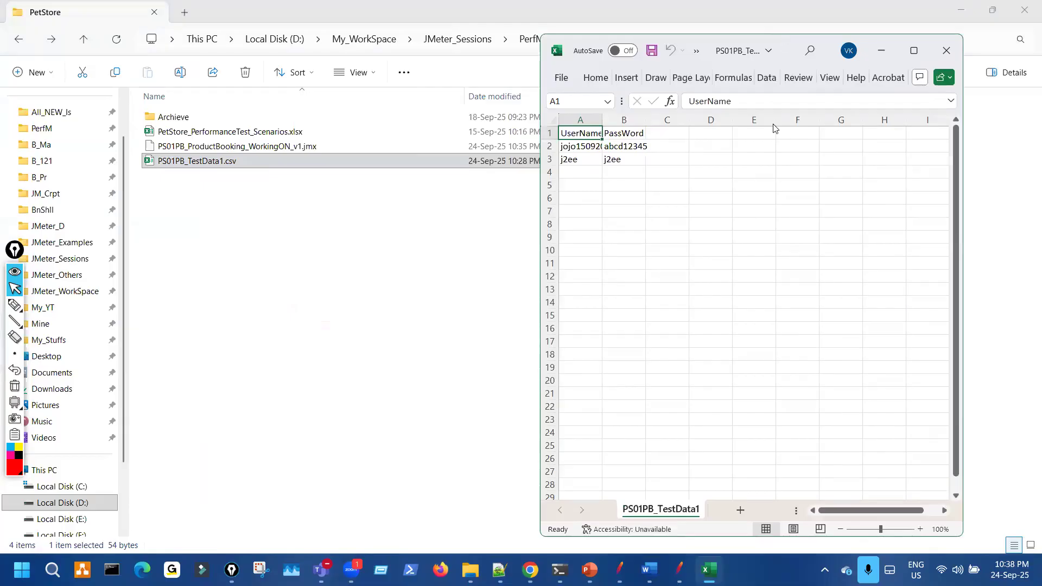
left_click(973, 483)
left_click(972, 483)
left_click(973, 483)
left_click(973, 483)
left_click(973, 483)
left_click(972, 483)
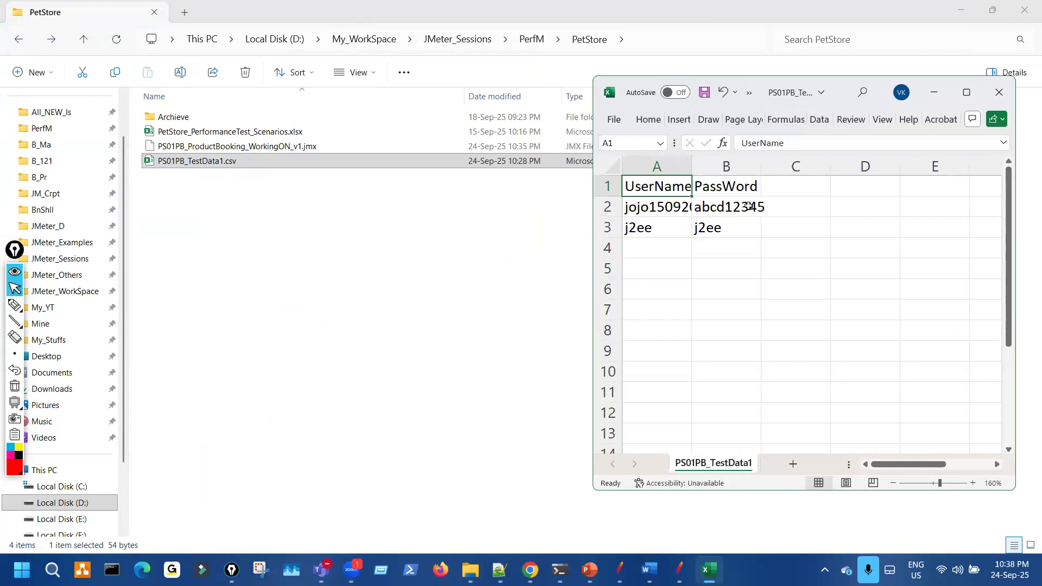
double_click(693, 166)
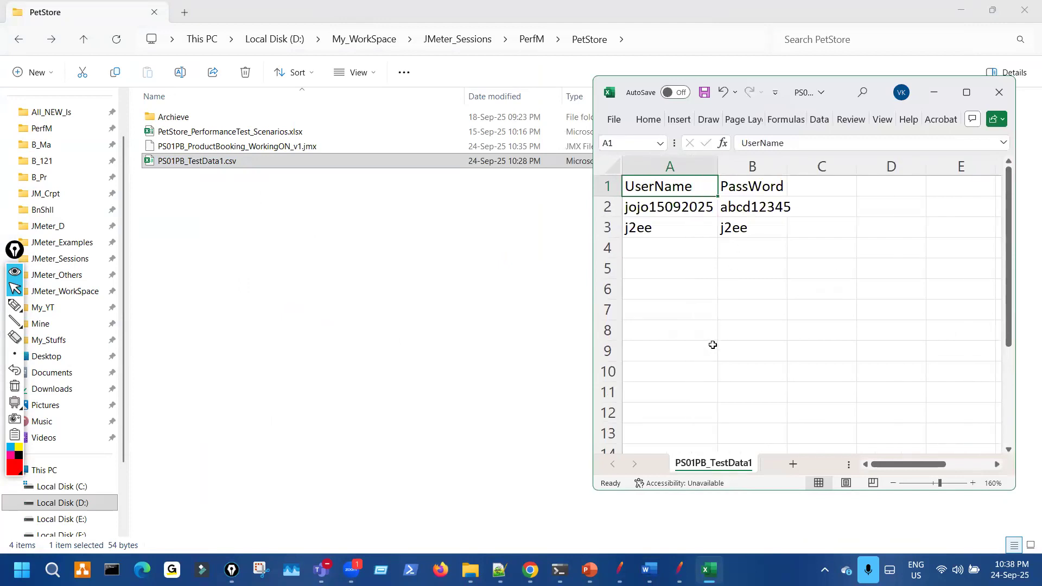
- Toggle the screen pen off and return to the JMeter PS04_Login1 request
type("d")
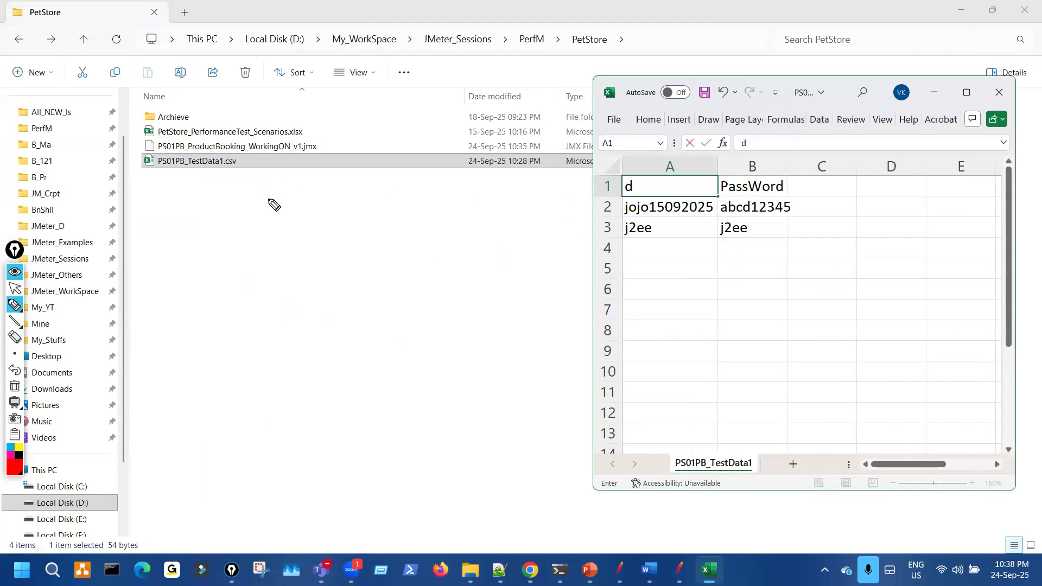
key("ctrl+shift+2")
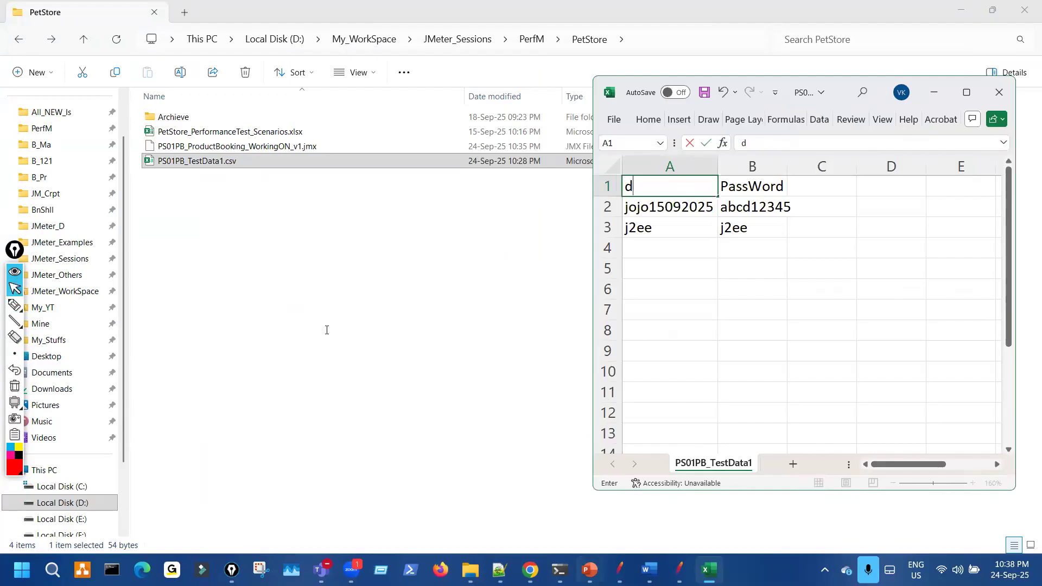
key("ctrl+shift+3")
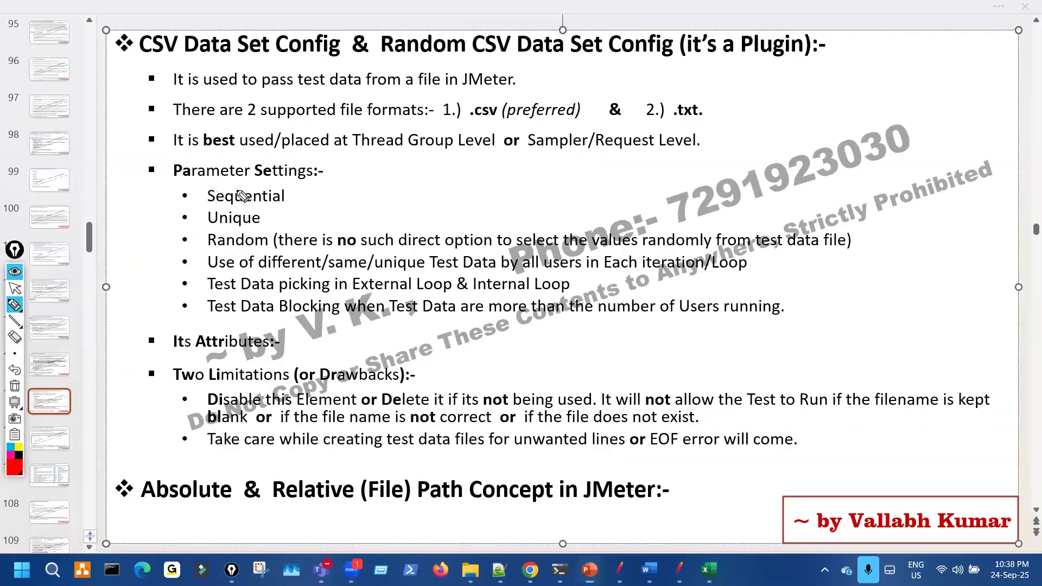
key("ctrl+shift+2")
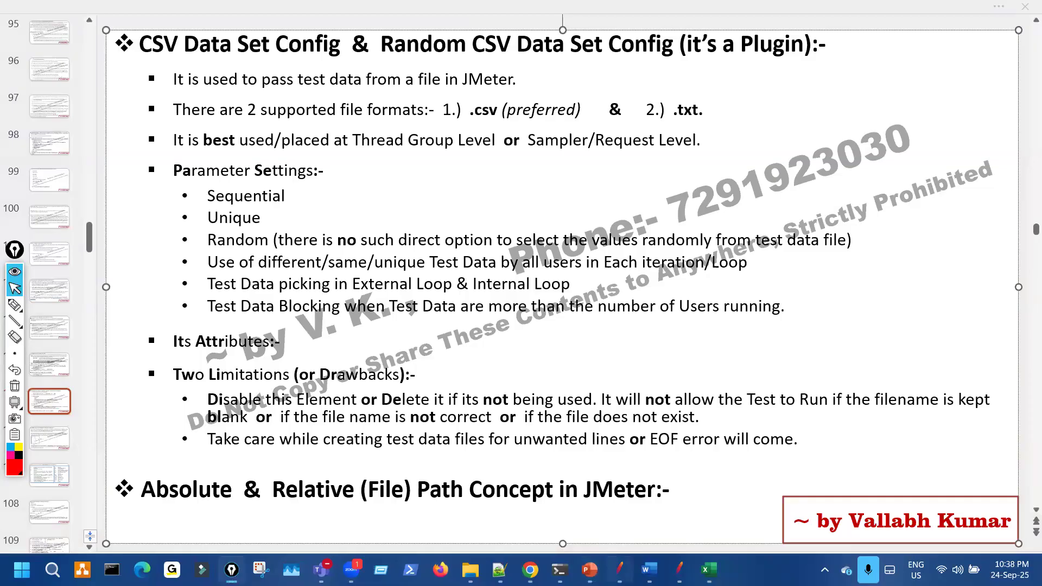
mouse_move(619, 570)
left_click(615, 535)
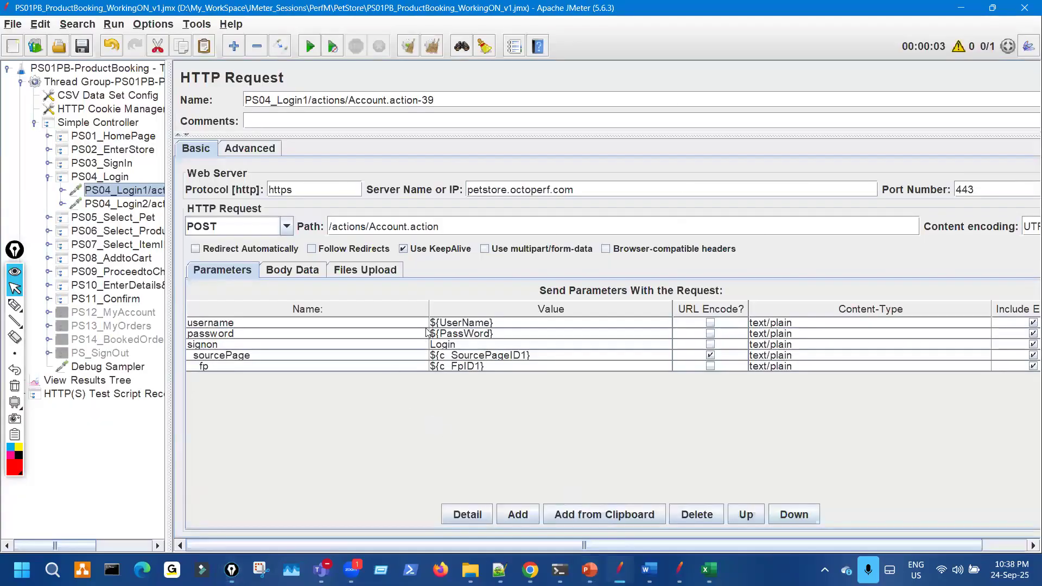
- Bring the test-data sheet over JMeter, then bracket its two data rows and link them to the request
key("alt+Tab")
key("ctrl+shift+3")
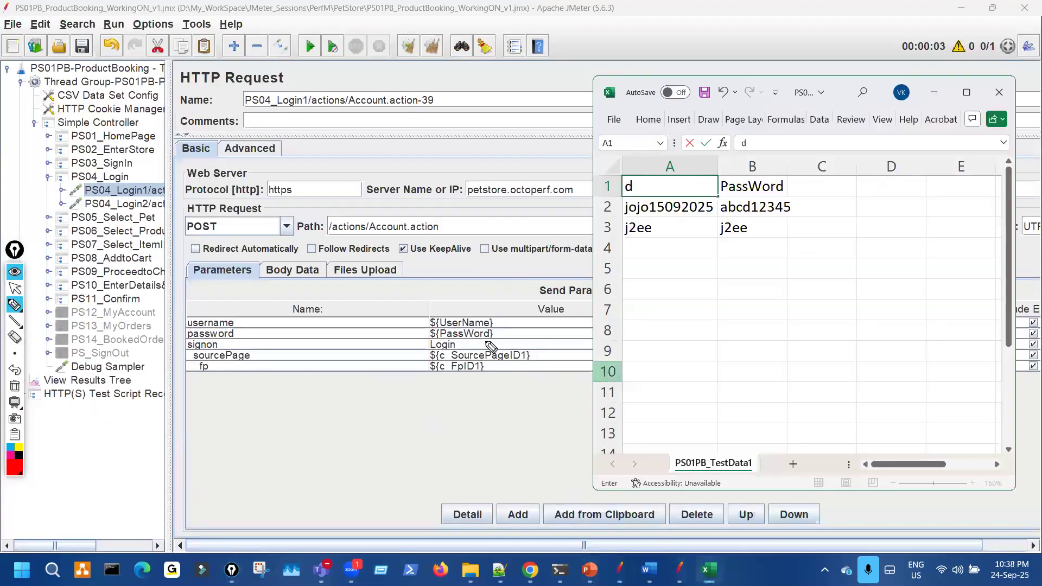
mouse_move(804, 193)
left_mouse_down()
mouse_move(817, 252)
mouse_move(804, 269)
left_mouse_up()
left_click_drag(845, 213, 871, 221)
left_click_drag(423, 132, 445, 156)
mouse_move(471, 99)
left_mouse_down()
mouse_move(498, 124)
mouse_move(503, 92)
left_mouse_up()
mouse_move(524, 86)
left_mouse_down()
mouse_move(527, 126)
mouse_move(577, 106)
left_mouse_up()
mouse_move(503, 212)
left_mouse_down()
mouse_move(622, 205)
mouse_move(615, 195)
left_mouse_up()
mouse_move(527, 250)
left_mouse_down()
mouse_move(618, 242)
mouse_move(609, 254)
mouse_move(783, 235)
left_mouse_up()
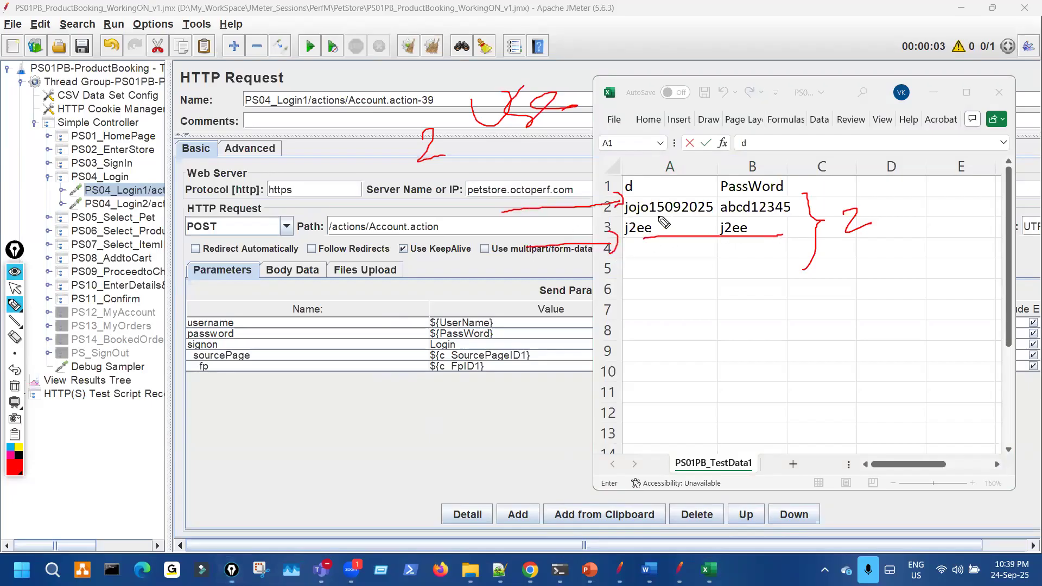
- Underline the first data row, mark rows 4 and 5, sketch a large 5, then clear the ink
left_click_drag(630, 214, 795, 212)
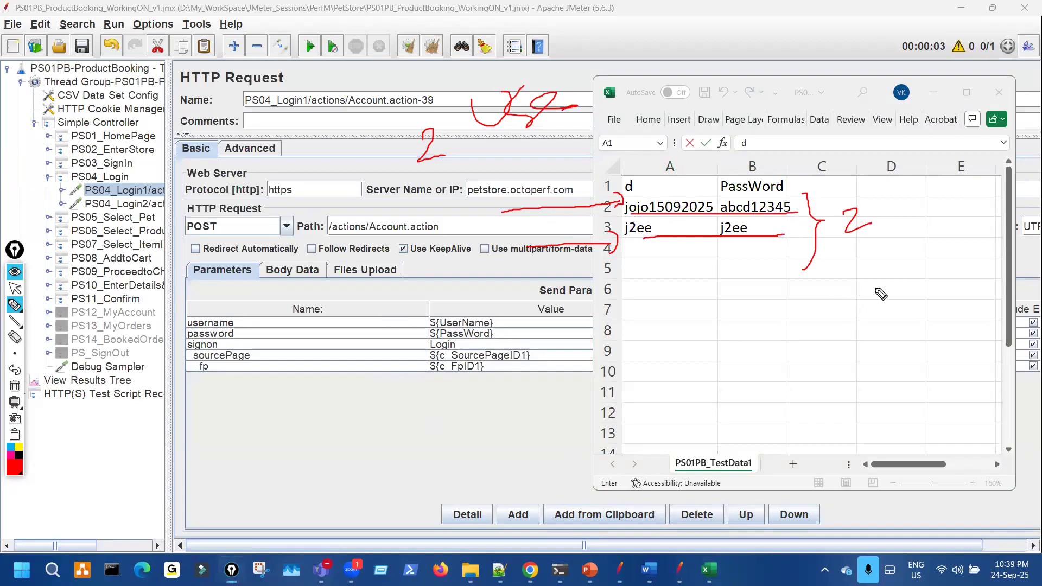
mouse_move(914, 268)
left_mouse_down()
mouse_move(893, 293)
mouse_move(904, 306)
left_mouse_up()
left_click_drag(904, 247, 898, 269)
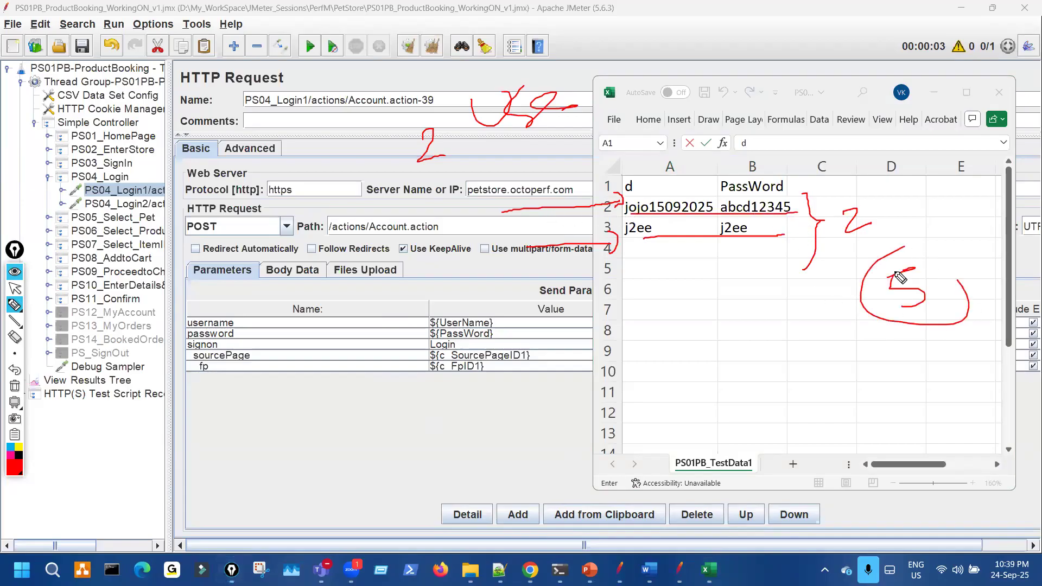
mouse_move(647, 247)
left_mouse_down()
mouse_move(642, 275)
mouse_move(658, 293)
left_mouse_up()
left_click_drag(380, 132, 432, 123)
left_click_drag(404, 133, 411, 163)
left_click_drag(411, 163, 434, 200)
key("ctrl+shift+7")
- Draw arrows mapping each iteration to data rows 2 through 6, then clear the ink
mouse_move(870, 208)
left_mouse_down()
mouse_move(846, 242)
mouse_move(839, 236)
left_mouse_up()
left_click_drag(793, 184, 780, 340)
left_click_drag(475, 101, 417, 145)
mouse_move(448, 83)
left_mouse_down()
mouse_move(523, 145)
mouse_move(405, 91)
left_mouse_up()
left_click_drag(514, 210, 607, 210)
mouse_move(536, 231)
left_mouse_down()
mouse_move(624, 230)
mouse_move(608, 239)
left_mouse_up()
left_click_drag(536, 260, 615, 251)
left_click_drag(550, 278, 609, 276)
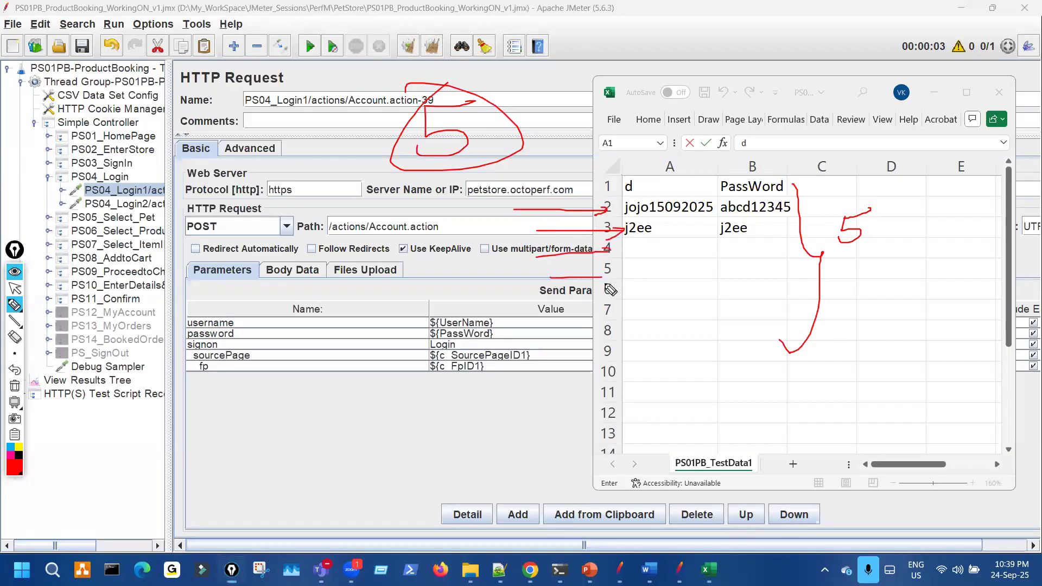
mouse_move(554, 300)
left_mouse_down()
mouse_move(619, 298)
mouse_move(610, 302)
left_mouse_up()
key("ctrl+shift+7")
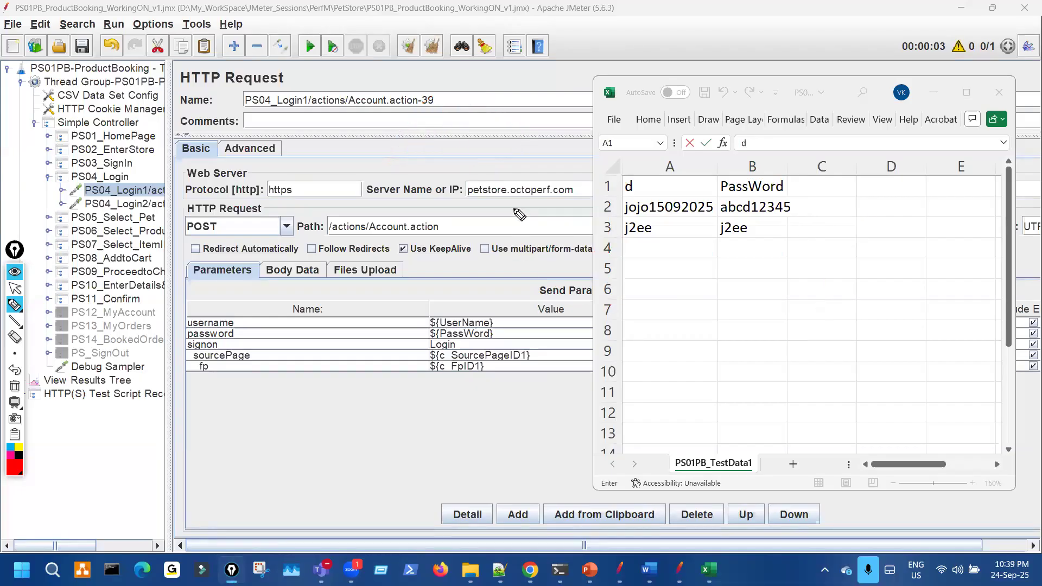
- Circle the two user names, write 3 around the request, and add a note below the rows
left_click_drag(630, 191, 625, 196)
left_click_drag(806, 274, 938, 278)
mouse_move(380, 112)
left_mouse_down()
mouse_move(423, 130)
mouse_move(394, 144)
left_mouse_up()
left_click_drag(556, 119, 334, 28)
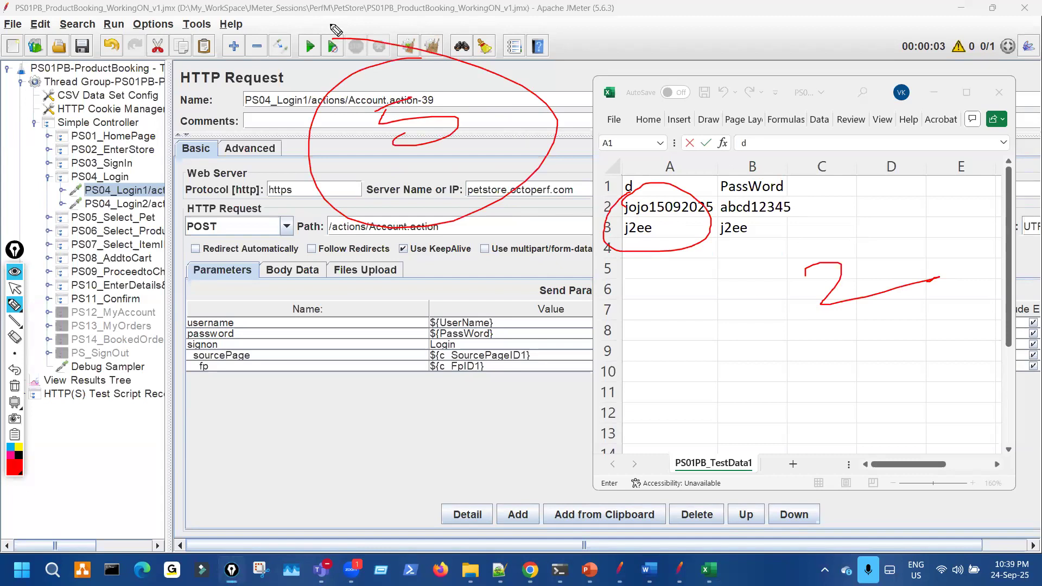
mouse_move(676, 201)
left_mouse_down()
mouse_move(628, 238)
mouse_move(658, 183)
left_mouse_up()
mouse_move(673, 314)
left_mouse_down()
mouse_move(739, 332)
mouse_move(794, 330)
left_mouse_up()
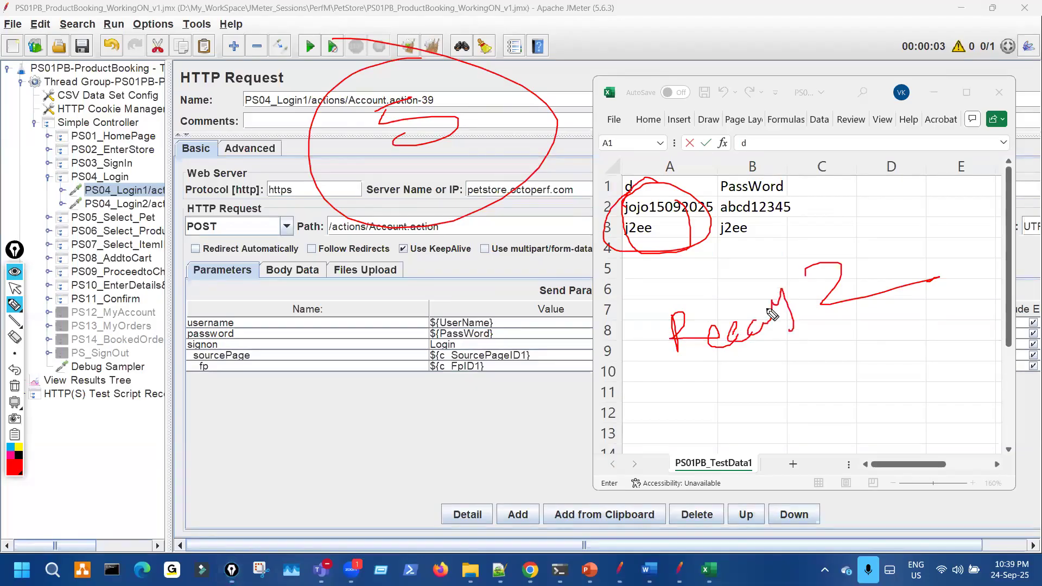
left_click_drag(609, 191, 611, 212)
left_click_drag(482, 151, 390, 95)
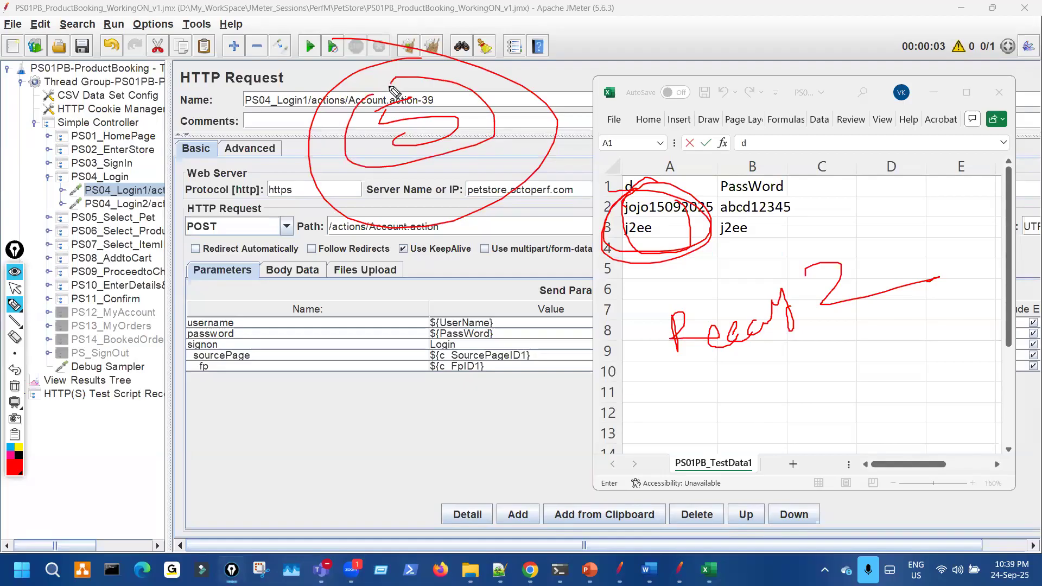
- Bracket rows 1 to 4, write 10 above the request, and point iterations at rows 2 and 3
key("ctrl+shift+7")
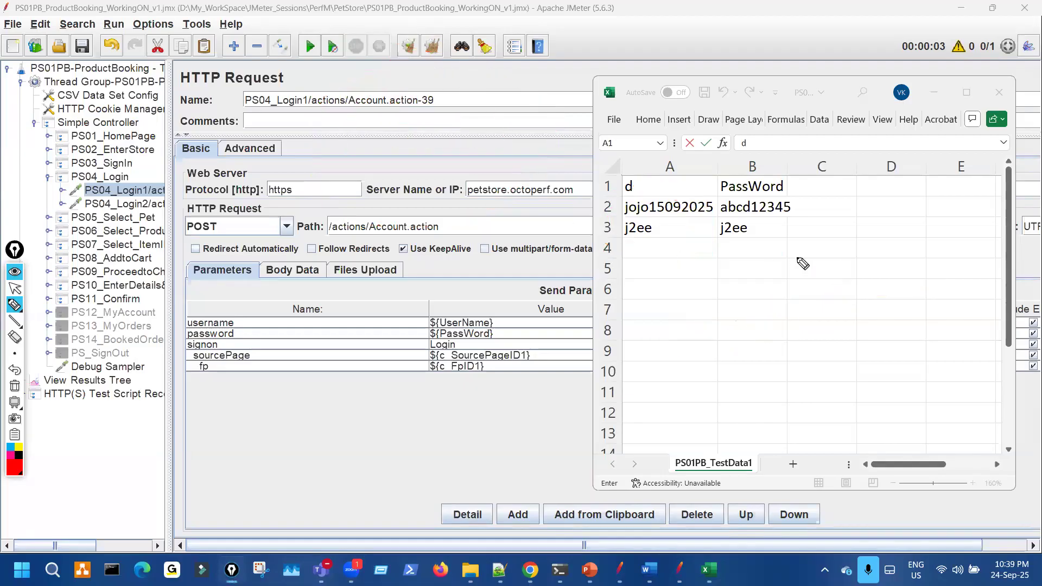
mouse_move(802, 190)
left_mouse_down()
mouse_move(824, 242)
mouse_move(798, 249)
left_mouse_up()
left_click_drag(859, 219, 904, 232)
mouse_move(387, 111)
left_mouse_down()
mouse_move(456, 96)
mouse_move(426, 134)
left_mouse_up()
left_click_drag(342, 29, 360, 73)
mouse_move(378, 31)
left_mouse_down()
mouse_move(378, 52)
mouse_move(354, 55)
left_mouse_up()
left_click_drag(532, 201, 619, 198)
mouse_move(548, 226)
left_mouse_down()
mouse_move(621, 227)
mouse_move(610, 233)
left_mouse_up()
mouse_move(506, 184)
left_mouse_down()
mouse_move(513, 201)
mouse_move(527, 200)
left_mouse_up()
mouse_move(532, 198)
left_mouse_down()
mouse_move(559, 163)
mouse_move(567, 179)
left_mouse_up()
left_click_drag(512, 232, 570, 224)
- Number further iterations 3, 4 and 5, circle the user names in A2 and A3, then clear the ink
mouse_move(394, 93)
left_mouse_down()
mouse_move(401, 170)
mouse_move(423, 103)
left_mouse_up()
left_click_drag(237, 420, 273, 446)
left_click_drag(296, 480, 319, 538)
left_click_drag(360, 521, 372, 531)
left_click_drag(368, 516, 383, 505)
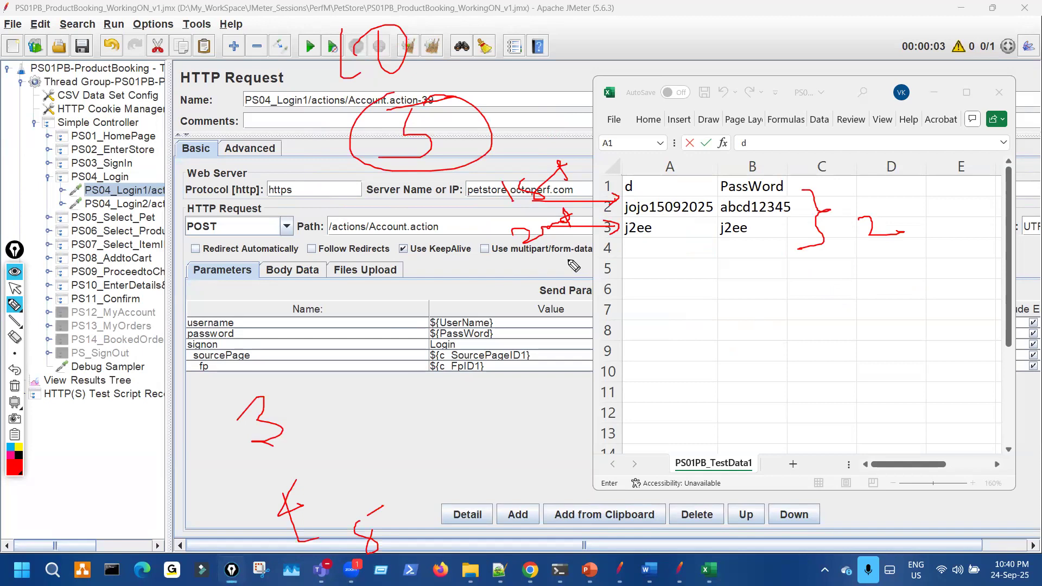
left_click_drag(626, 186, 647, 177)
left_click_drag(641, 225, 668, 222)
mouse_move(612, 250)
left_mouse_down()
mouse_move(524, 297)
mouse_move(491, 228)
mouse_move(619, 163)
mouse_move(627, 180)
left_mouse_up()
mouse_move(336, 390)
left_mouse_down()
mouse_move(292, 407)
mouse_move(315, 408)
left_mouse_up()
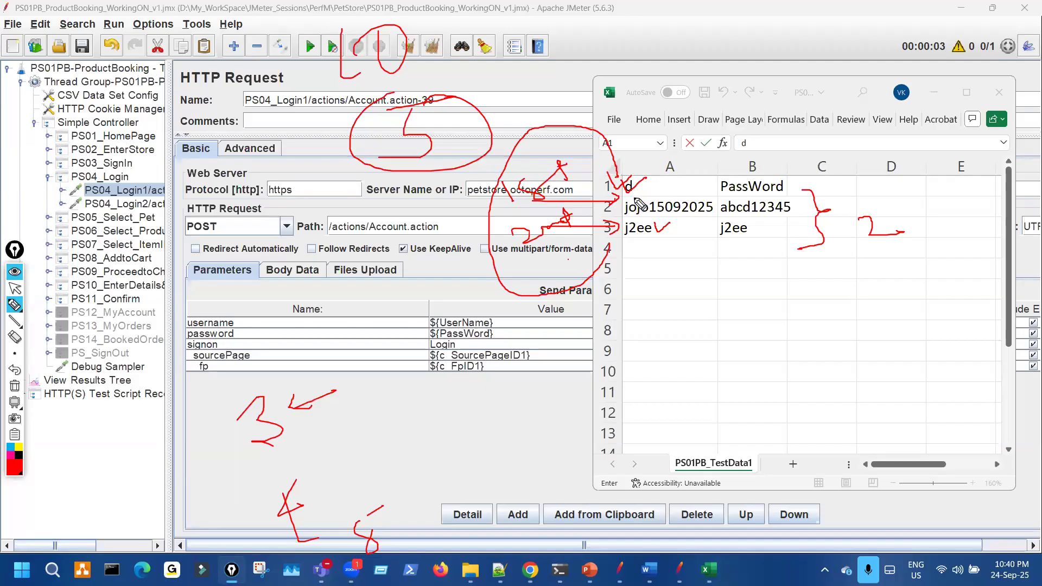
mouse_move(646, 198)
left_mouse_down()
mouse_move(646, 248)
mouse_move(628, 240)
mouse_move(660, 170)
left_mouse_up()
mouse_move(361, 504)
left_mouse_down()
mouse_move(348, 541)
mouse_move(388, 528)
left_mouse_up()
mouse_move(678, 191)
left_mouse_down()
mouse_move(651, 217)
mouse_move(684, 208)
mouse_move(681, 243)
mouse_move(666, 181)
mouse_move(671, 205)
left_mouse_up()
key("ctrl+shift+7")
- Loop the top rows of column A, circle a 5 by the request, note 2 data rows, then clear
mouse_move(660, 255)
left_mouse_down()
mouse_move(560, 301)
mouse_move(716, 169)
left_mouse_up()
left_click_drag(723, 246, 592, 207)
left_click_drag(467, 109, 438, 124)
left_click_drag(447, 122, 455, 155)
left_click_drag(444, 94, 423, 54)
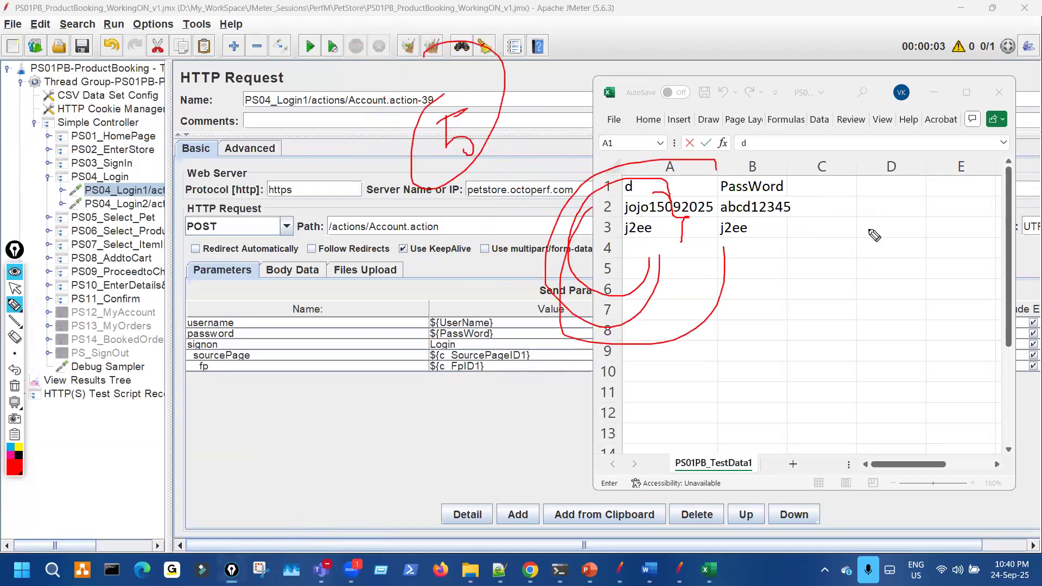
mouse_move(882, 214)
left_mouse_down()
mouse_move(917, 222)
mouse_move(917, 206)
left_mouse_up()
mouse_move(795, 172)
left_mouse_down()
mouse_move(830, 217)
mouse_move(816, 242)
left_mouse_up()
key("ctrl+shift+7")
- Arrow iterations to data rows 2 and 3, loop both user names, then clear the ink and exit pen mode
mouse_move(576, 213)
left_mouse_down()
mouse_move(613, 215)
mouse_move(616, 240)
left_mouse_up()
mouse_move(585, 249)
left_mouse_down()
mouse_move(551, 242)
mouse_move(617, 197)
mouse_move(639, 202)
left_mouse_up()
mouse_move(628, 240)
left_mouse_down()
mouse_move(631, 227)
mouse_move(540, 192)
mouse_move(631, 192)
mouse_move(640, 218)
left_mouse_up()
left_click_drag(650, 253, 634, 246)
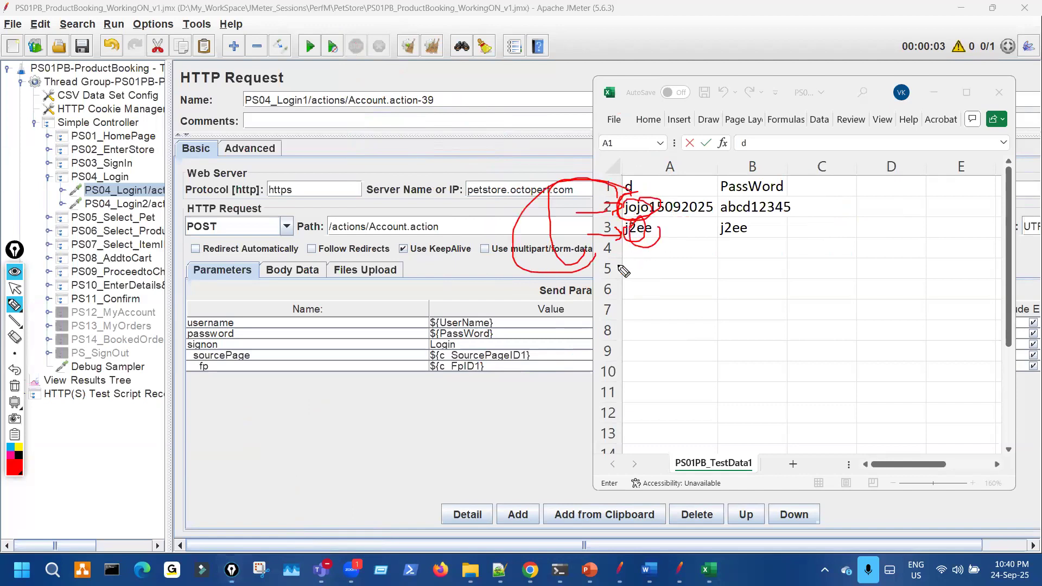
left_click_drag(548, 288, 646, 171)
left_click_drag(644, 223, 649, 244)
mouse_move(592, 280)
left_mouse_down()
mouse_move(611, 179)
mouse_move(657, 193)
mouse_move(628, 251)
left_mouse_up()
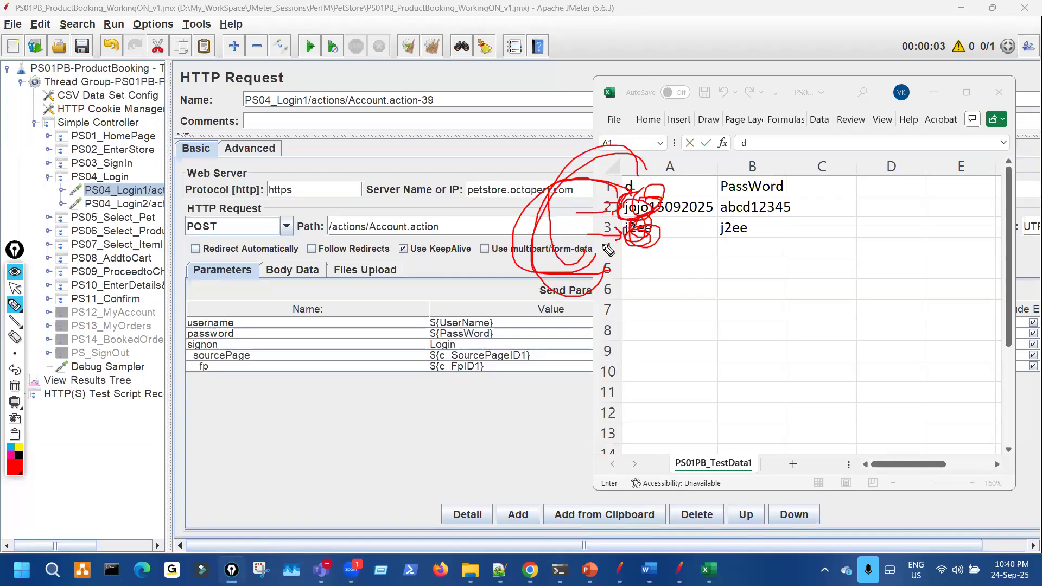
mouse_move(694, 193)
left_mouse_down()
mouse_move(697, 228)
mouse_move(674, 230)
left_mouse_up()
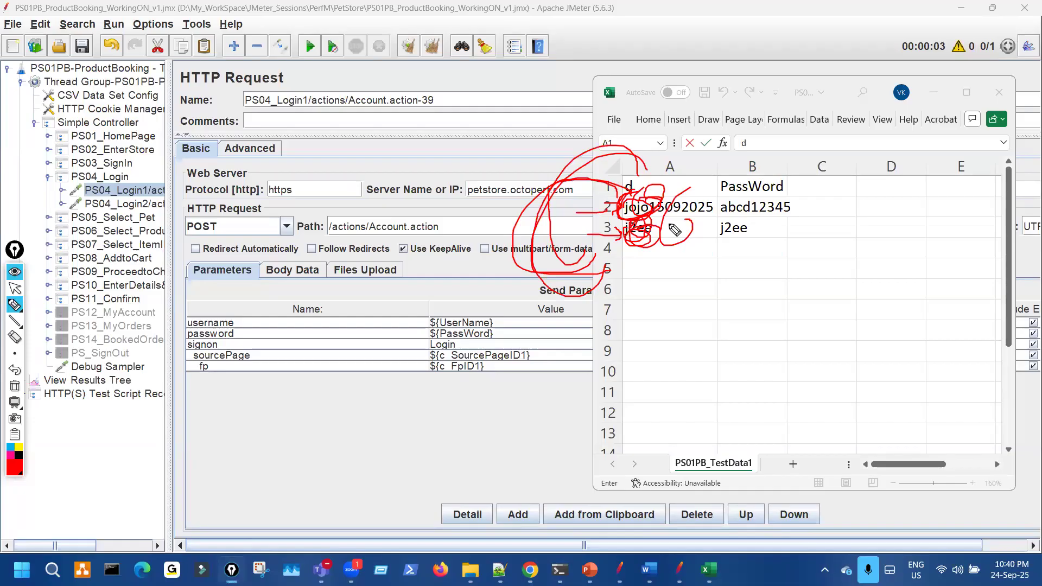
key("ctrl+shift+7")
key("ctrl+shift+2")
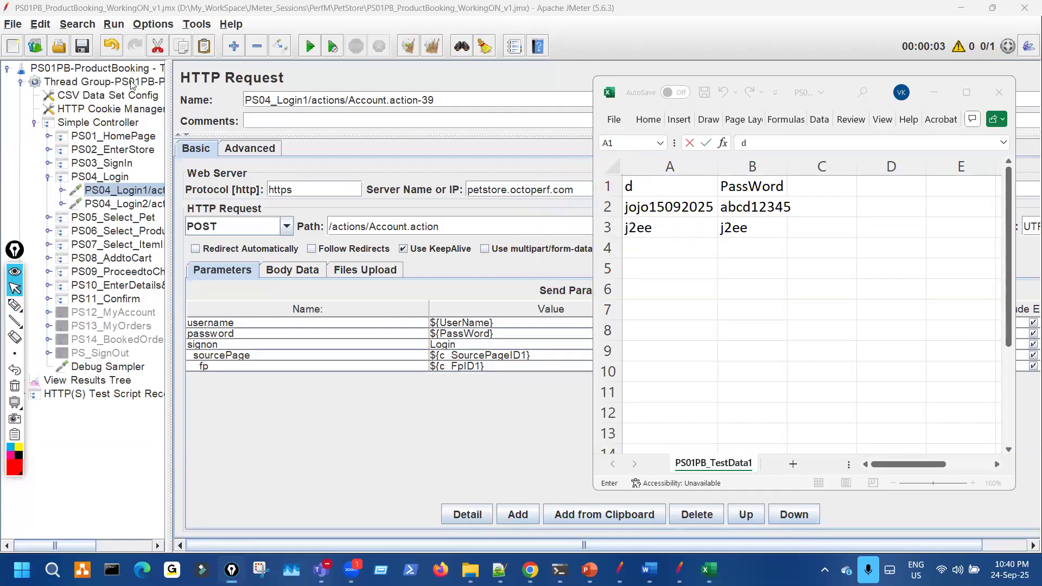
left_click(130, 82)
- Check the thread count, then disable PS01_HomePage, PS02_EnterStore and PS03_SignIn
left_click_drag(351, 212, 306, 211)
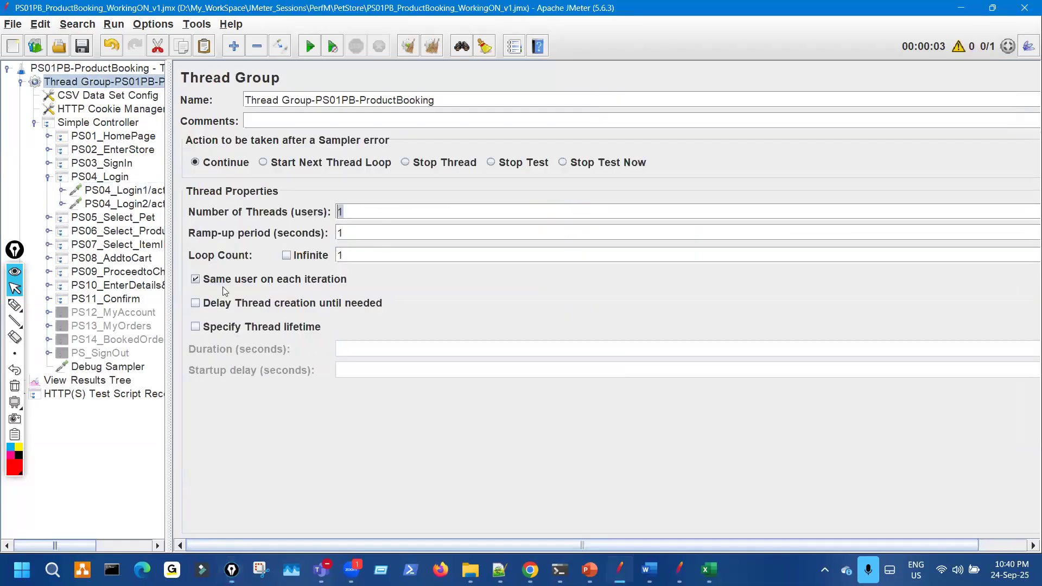
left_click(128, 383)
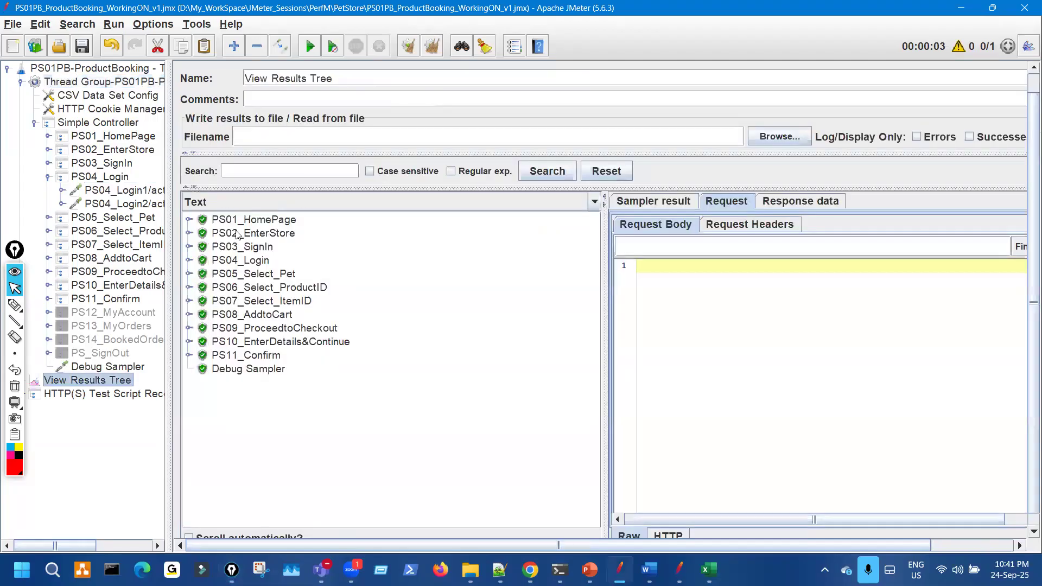
left_click(48, 177)
left_click(129, 140)
left_click(130, 150, "ctrl")
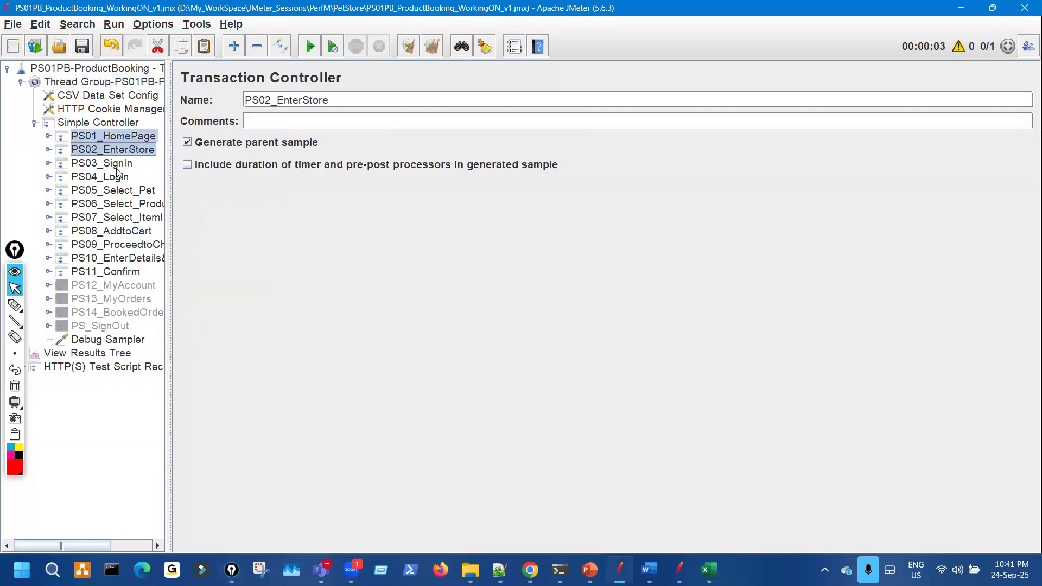
left_click(118, 166, "ctrl")
key("ctrl+t")
- Disable PS05_Select_Pet through PS11_Confirm, clear View Results Tree, and start the run
left_click(120, 190)
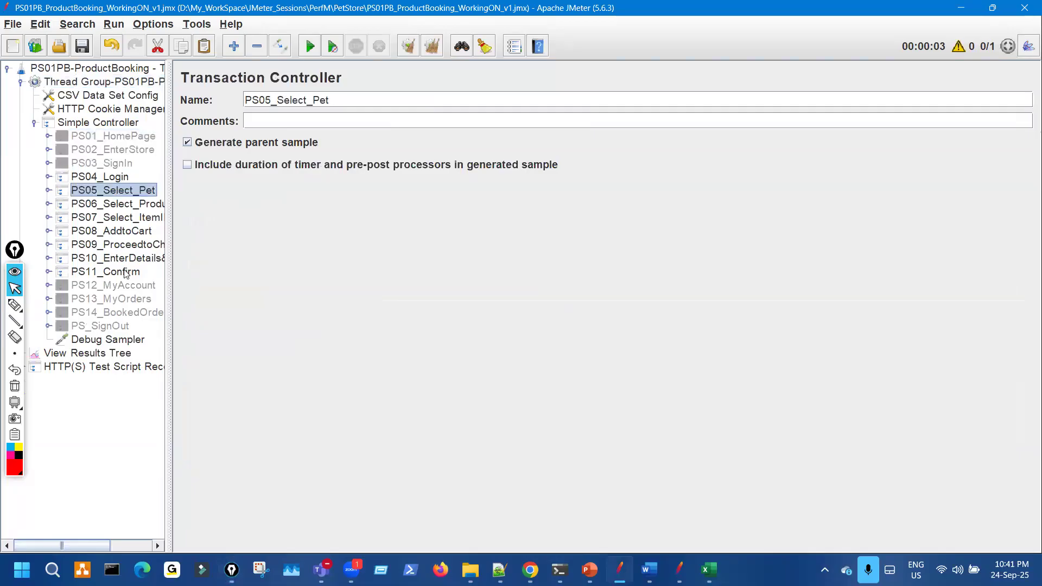
left_click(124, 273, "shift")
key("ctrl+t")
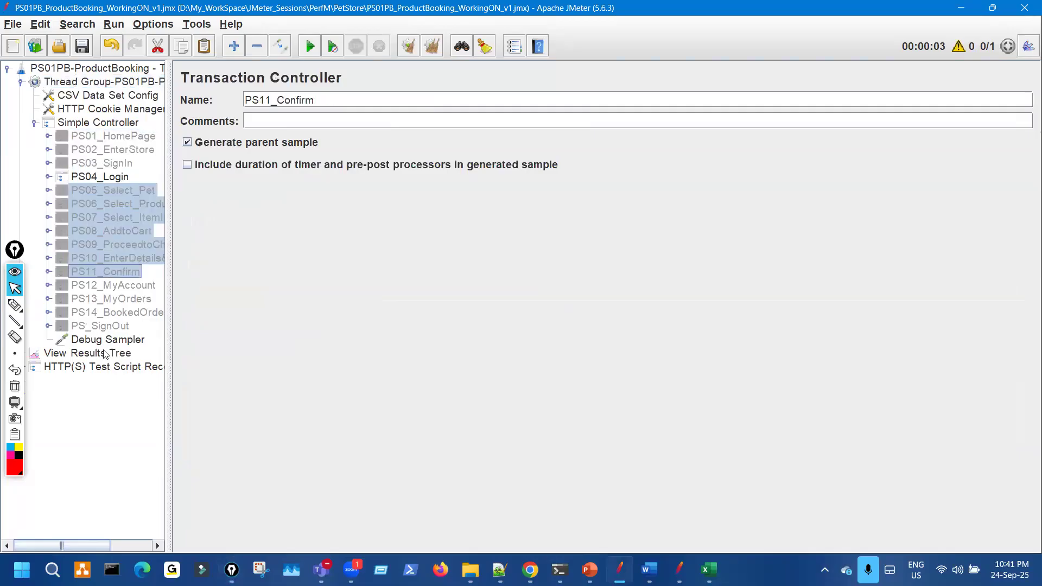
left_click(113, 353)
left_click(405, 48)
key("ctrl+r")
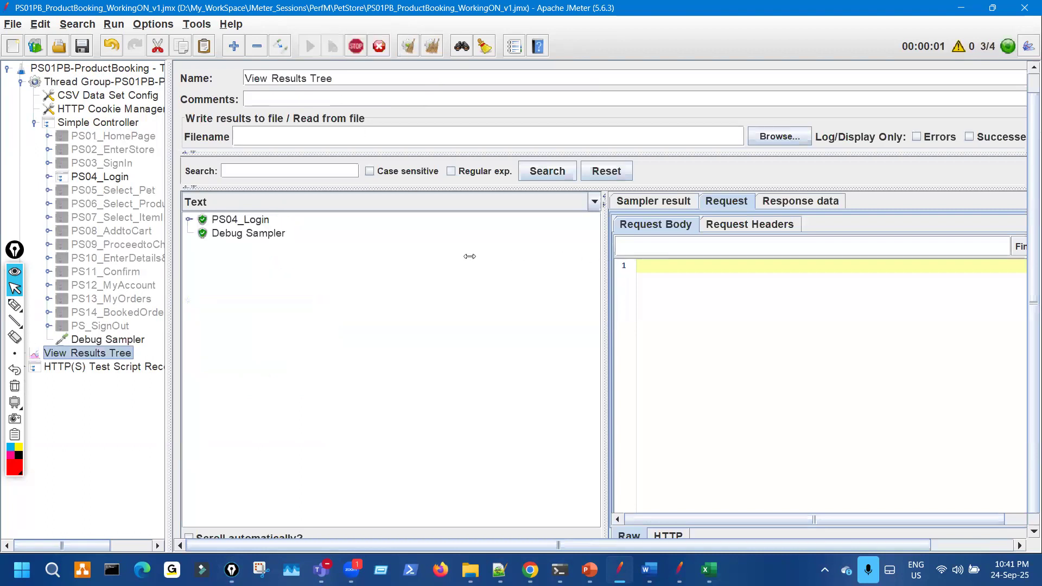
- Widen the details pane and check the username in the first iteration's PS04_Login1 request body
left_click_drag(605, 261, 433, 261)
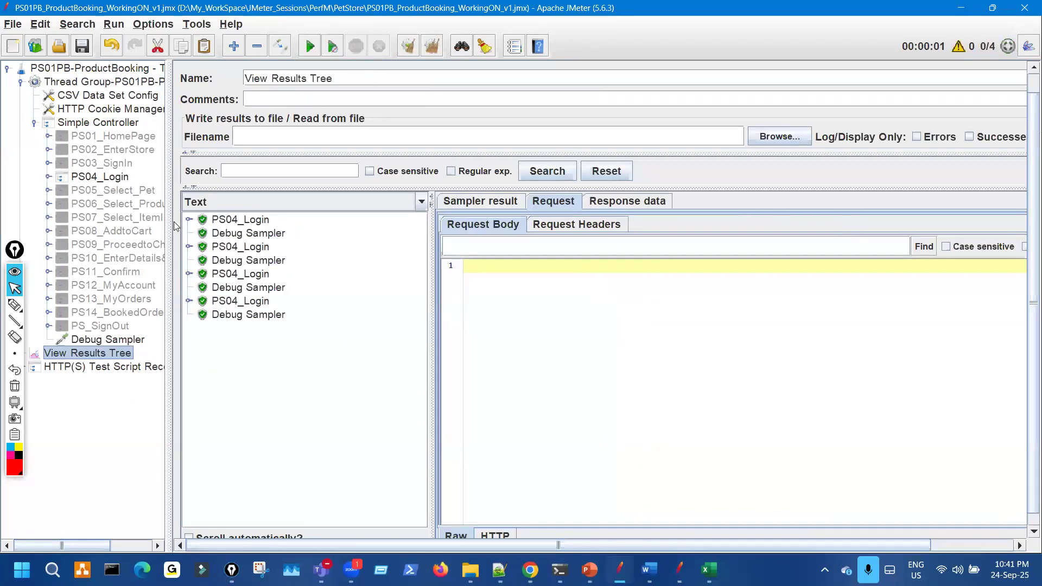
left_click(249, 220)
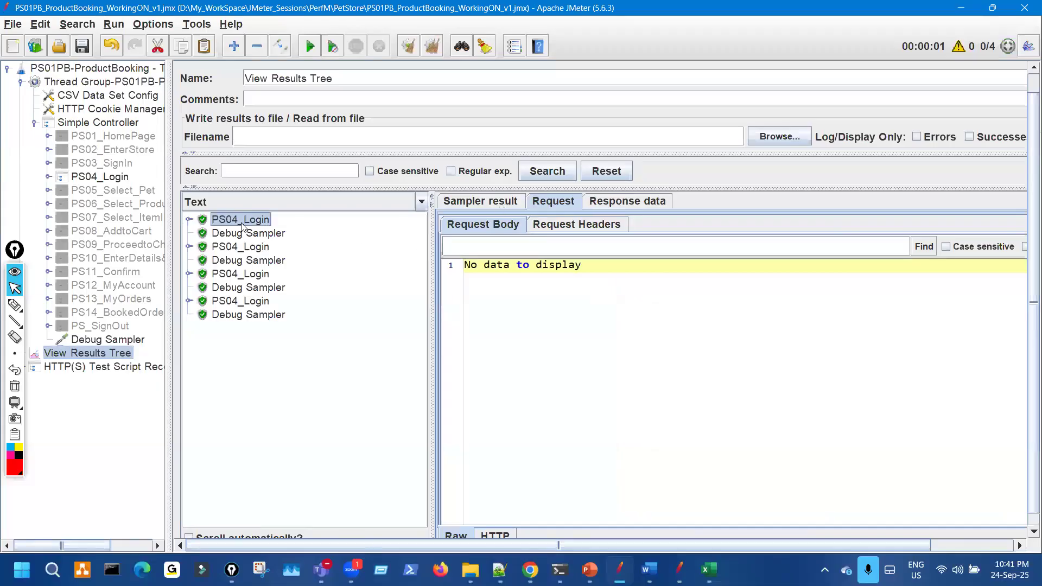
key("Right")
key("Down")
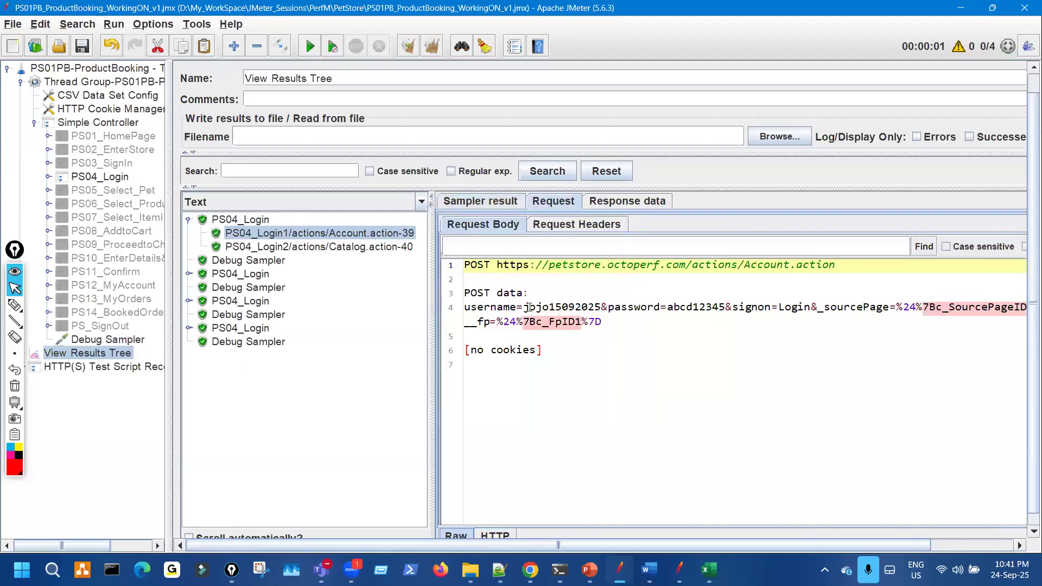
left_click_drag(530, 308, 608, 308)
- Mark the matching usernames on the test data sheet and strike through the username sent in JMeter
left_click(709, 570)
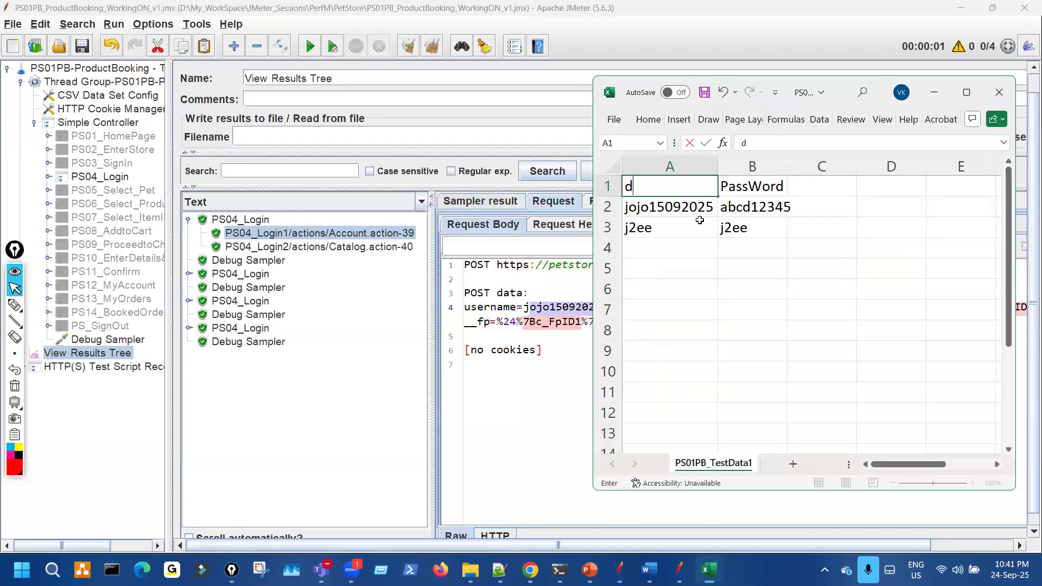
key("ctrl+shift+3")
left_click_drag(696, 199, 680, 222)
key("ctrl+shift+7")
key("ctrl+shift+2")
left_click(575, 377)
key("ctrl+shift+3")
left_click_drag(574, 309, 619, 308)
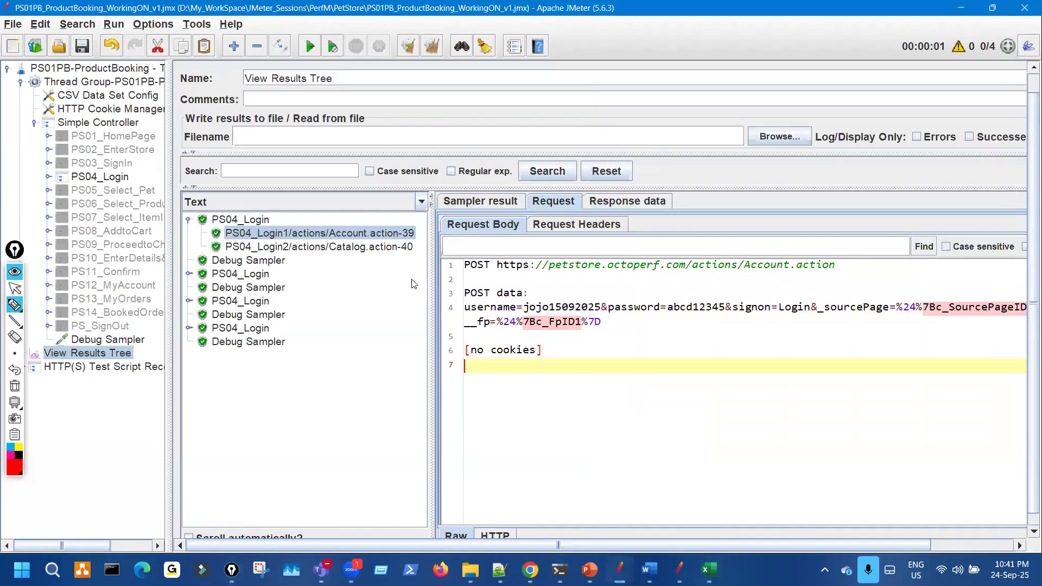
key("ctrl+shift+2")
- Check the second iteration's PS04_Login1 sampler result and underline its sent password
left_click(189, 274)
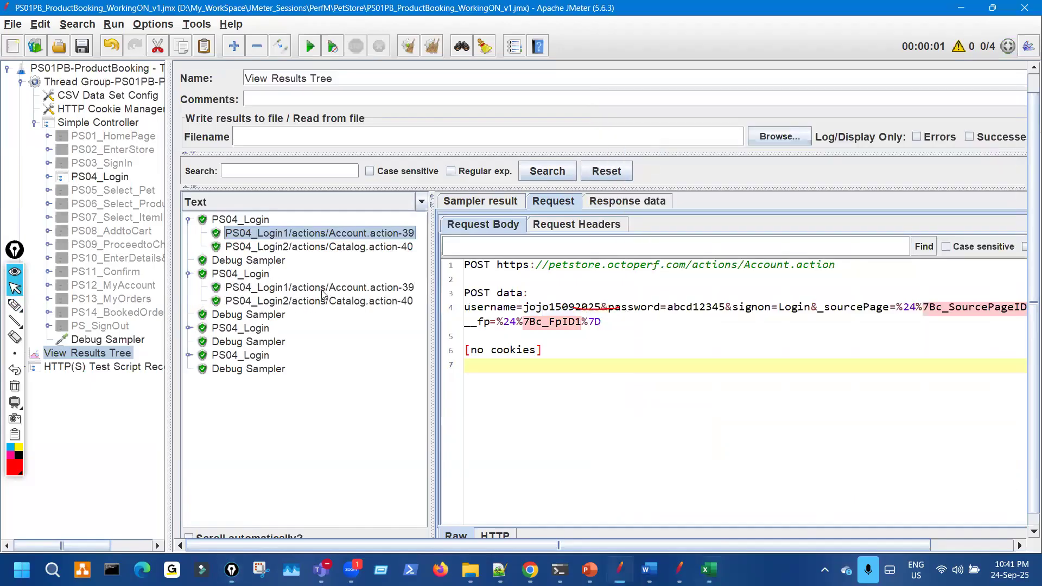
left_click(325, 287)
left_click(509, 201)
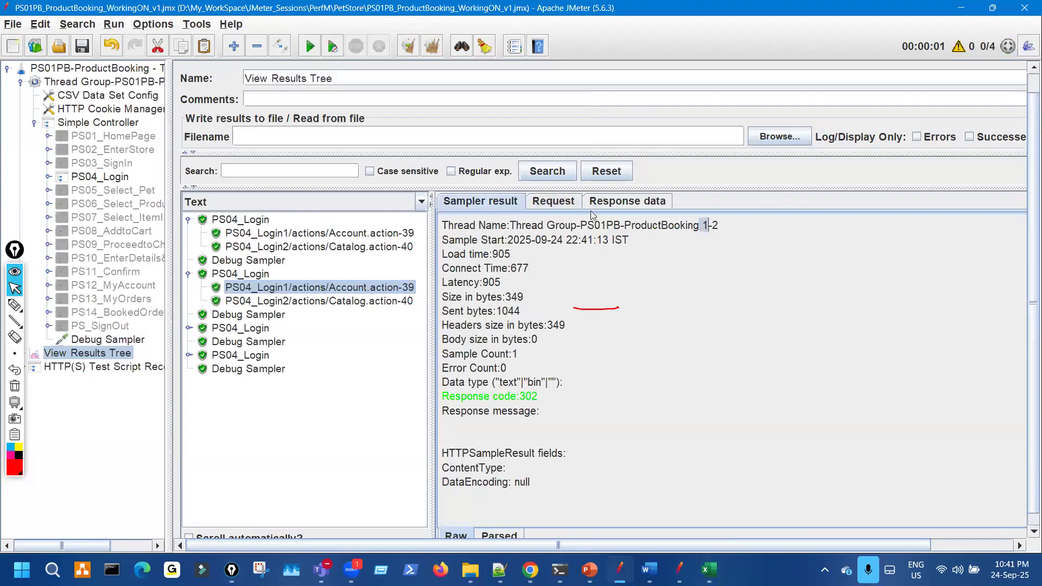
left_click(565, 202)
key("ctrl+shift+3")
left_click_drag(597, 318, 650, 317)
key("ctrl+shift+7")
key("ctrl+shift+2")
- Check the third iteration's Login1 request, highlighting thread 1-3 and circling its username and password
left_click(189, 328)
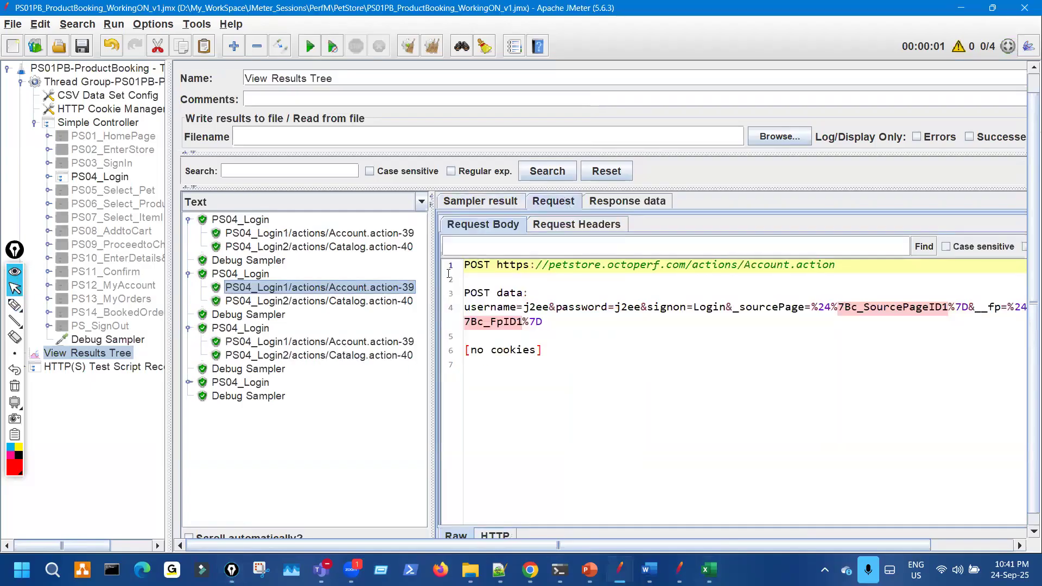
left_click(320, 342)
left_click(481, 202)
left_click_drag(719, 226, 619, 222)
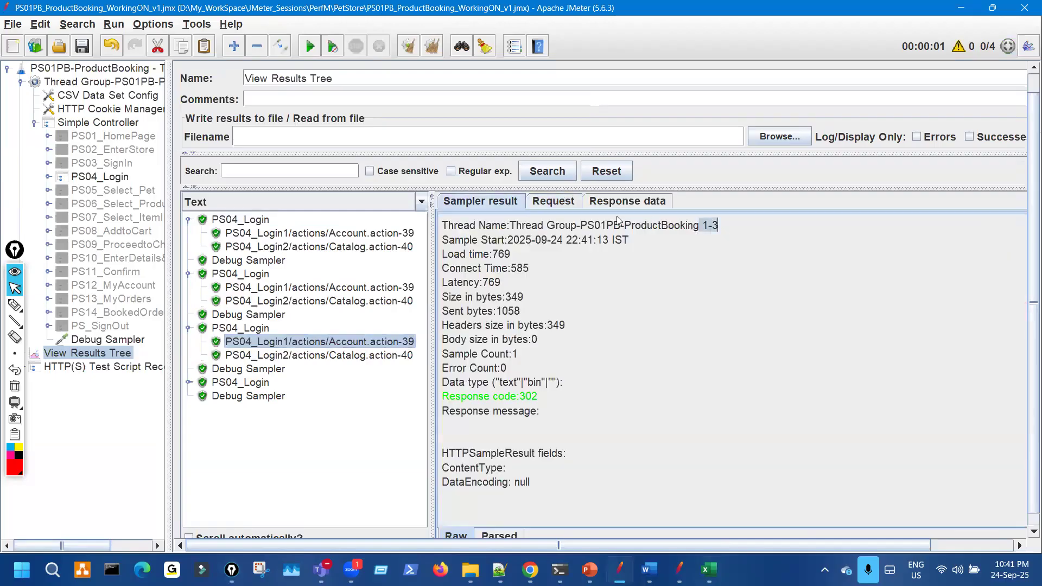
left_click(553, 201)
left_click(15, 305)
left_click_drag(603, 286, 569, 297)
left_click(15, 386)
mouse_move(684, 288)
left_mouse_down()
mouse_move(774, 297)
mouse_move(727, 288)
left_mouse_up()
left_click(15, 385)
- Check the fourth iteration's Login1 request, highlighting thread 1-4 and circling the sent credentials
left_click(188, 383)
left_click(314, 396)
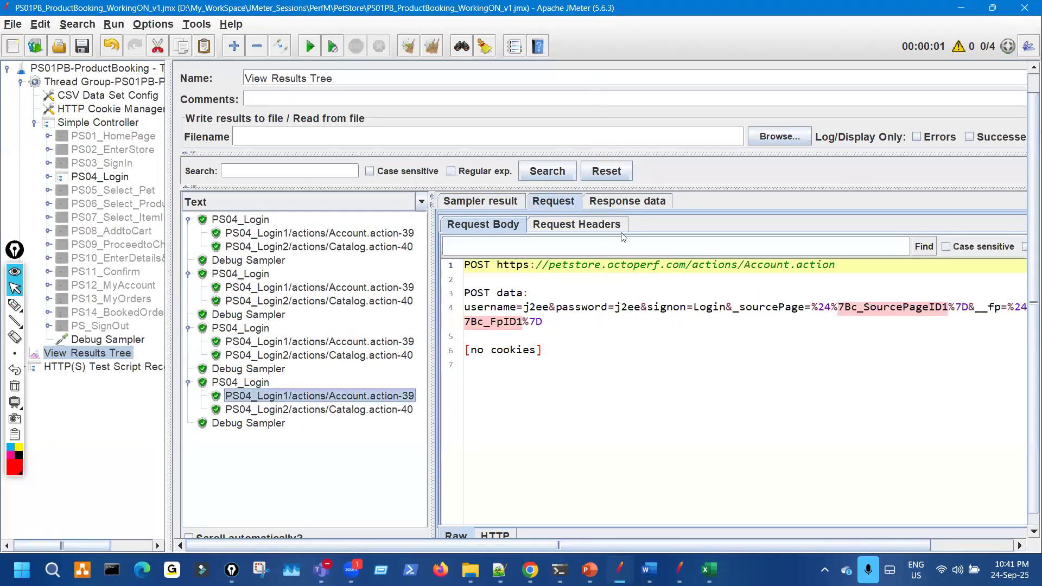
left_click(481, 202)
left_click_drag(752, 230, 702, 228)
left_click(562, 202)
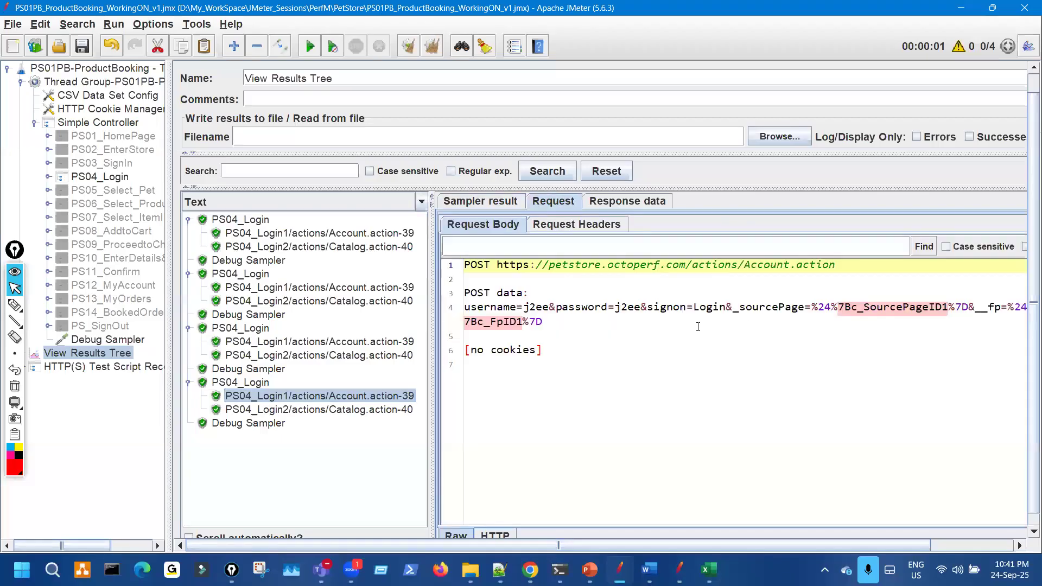
key("ctrl+shift+5")
key("ctrl+shift+3")
mouse_move(556, 288)
left_mouse_down()
mouse_move(621, 338)
mouse_move(664, 291)
left_mouse_up()
key("ctrl+shift+2")
- Mark the third data row on the test data sheet, then clear all annotation ink
left_click(713, 562)
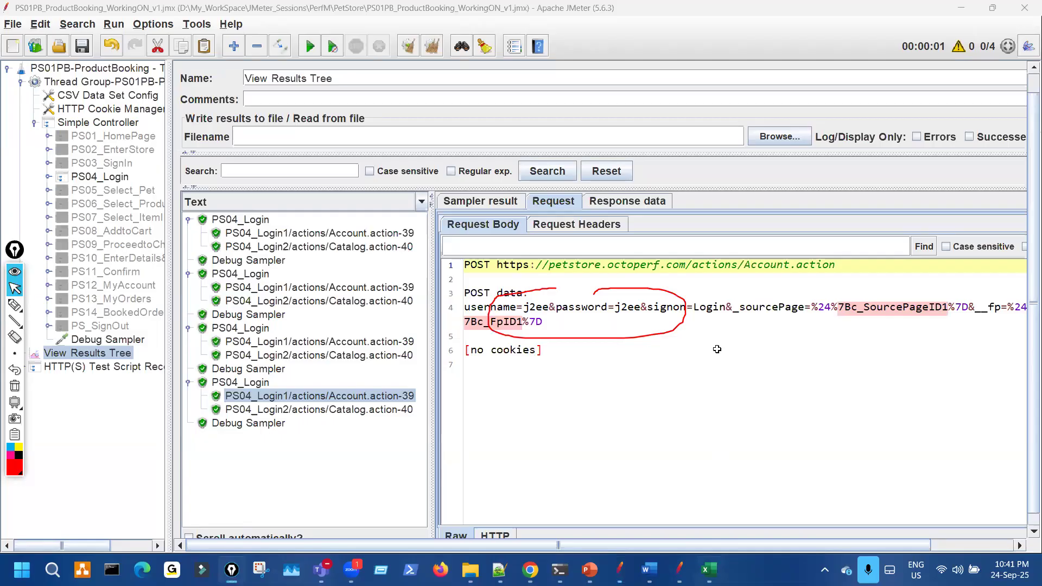
key("ctrl+shift+3")
mouse_move(651, 228)
left_mouse_down()
mouse_move(623, 281)
mouse_move(613, 238)
left_mouse_up()
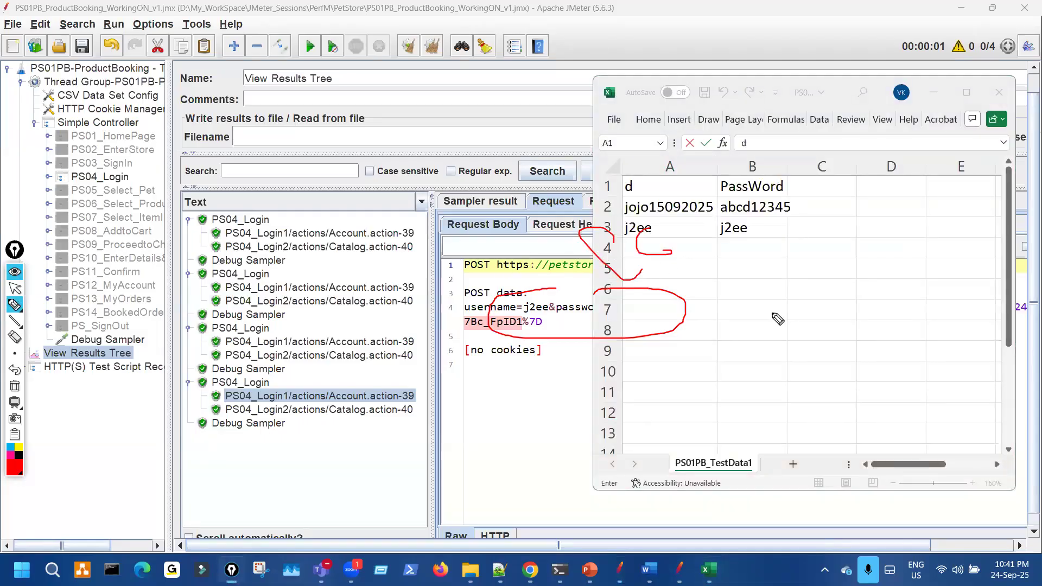
left_click_drag(869, 263, 811, 253)
mouse_move(348, 215)
left_mouse_down()
mouse_move(385, 305)
mouse_move(363, 218)
left_mouse_up()
left_click_drag(662, 269, 771, 271)
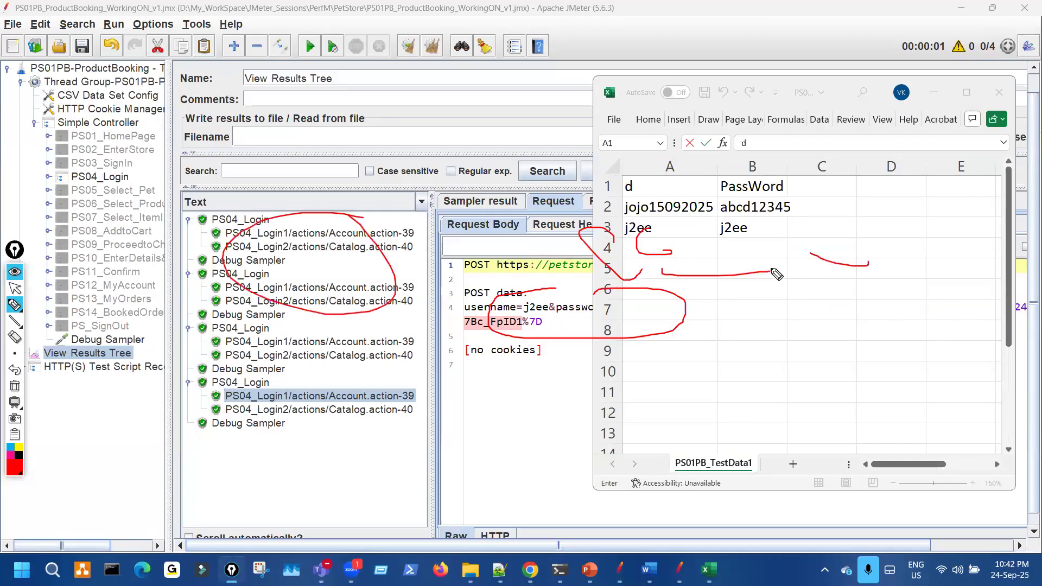
key("ctrl+shift+7")
key("ctrl+shift+2")
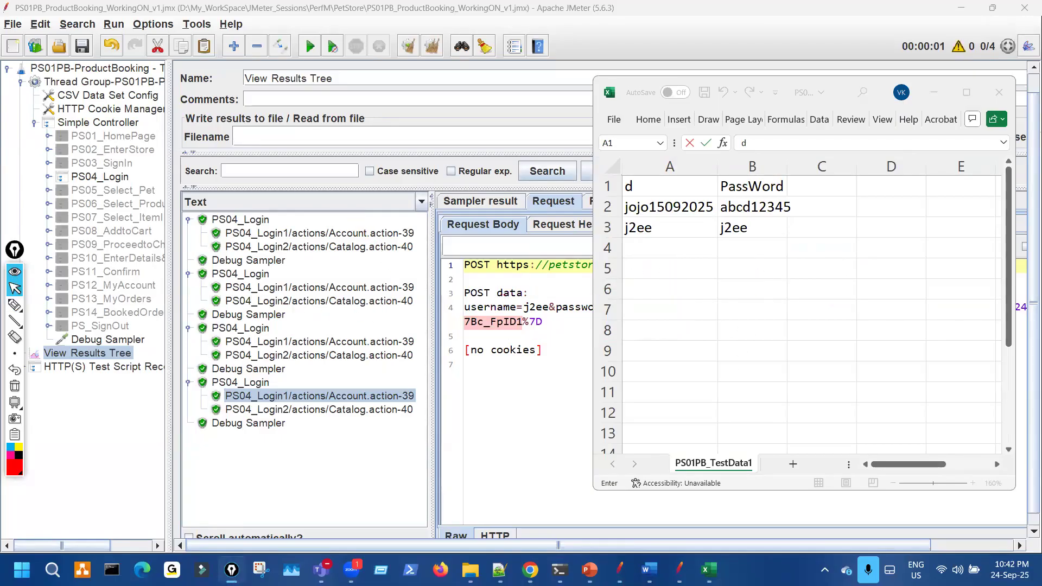
- Tick Sequential on the CSV Data Set Config slide and sketch arrows beside the settings
left_click(590, 569)
key("ctrl+shift+3")
left_click_drag(340, 190, 362, 186)
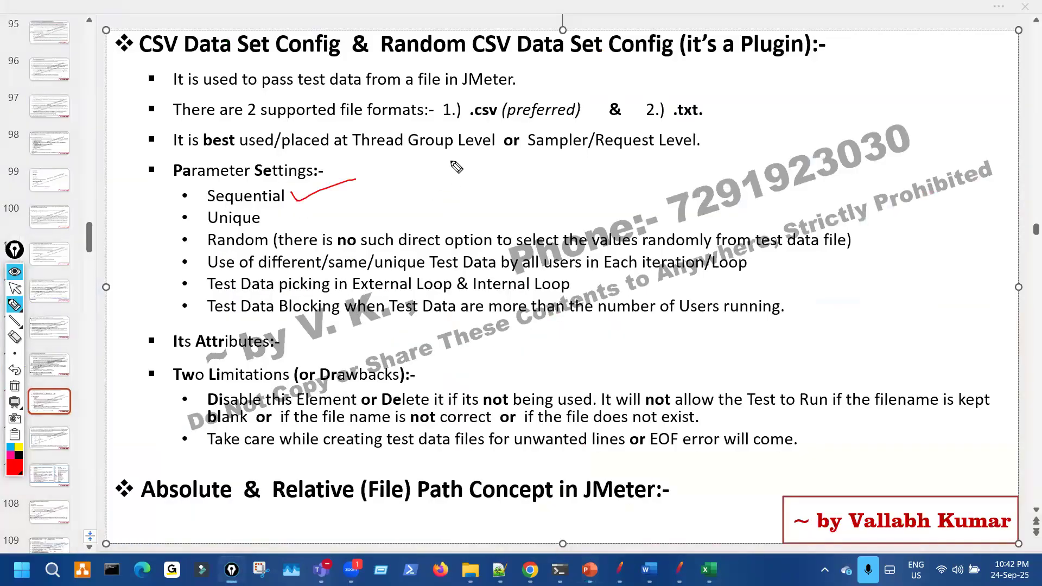
left_click_drag(733, 154, 761, 203)
mouse_move(773, 180)
left_mouse_down()
mouse_move(790, 203)
mouse_move(753, 165)
left_mouse_up()
left_click_drag(450, 184, 464, 227)
left_click_drag(487, 188, 746, 174)
mouse_move(584, 160)
left_mouse_down()
mouse_move(749, 142)
mouse_move(734, 156)
left_mouse_up()
mouse_move(575, 269)
left_mouse_down()
mouse_move(724, 266)
mouse_move(766, 279)
left_mouse_up()
left_click_drag(458, 175, 513, 202)
left_click_drag(823, 139, 839, 234)
mouse_move(854, 325)
left_mouse_down()
mouse_move(876, 347)
mouse_move(883, 320)
left_mouse_up()
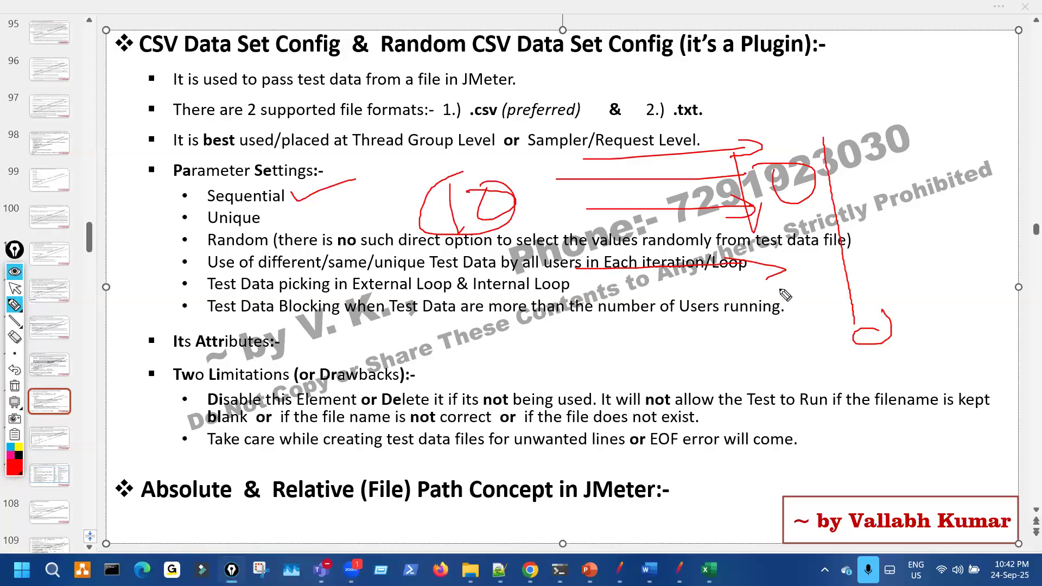
- Circle Unique, change the pen width, and underline the last Limitations bullet about test data
mouse_move(212, 209)
left_mouse_down()
mouse_move(255, 222)
mouse_move(230, 207)
left_mouse_up()
left_click(15, 353)
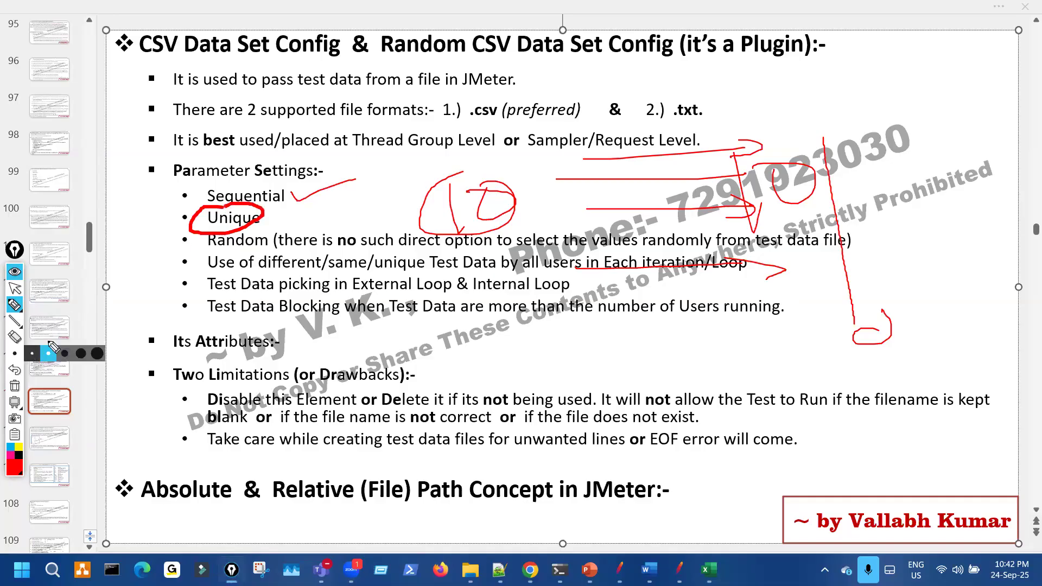
left_click(49, 354)
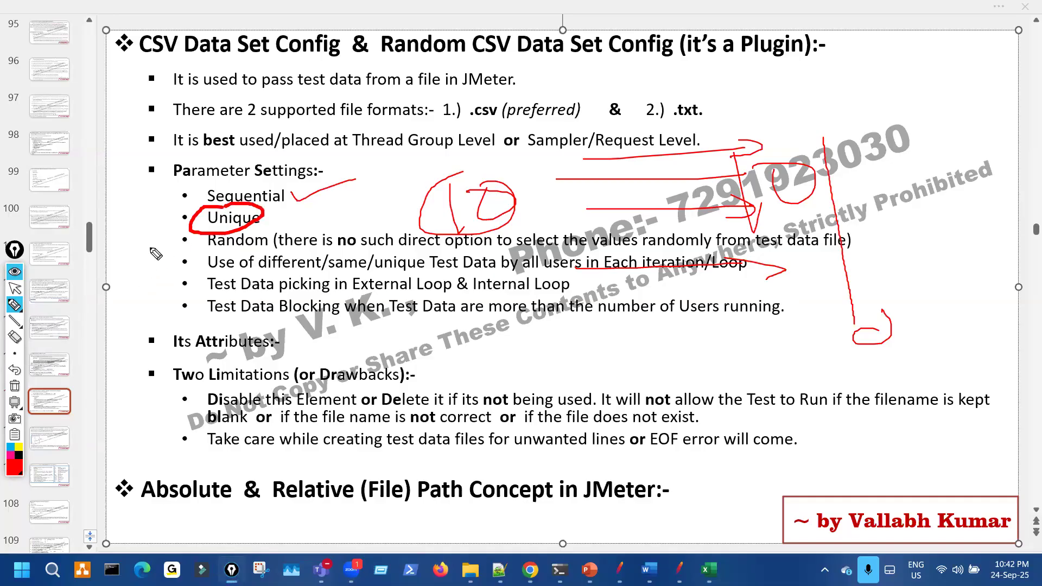
mouse_move(189, 435)
left_mouse_down()
mouse_move(190, 486)
mouse_move(220, 461)
mouse_move(207, 473)
left_mouse_up()
mouse_move(266, 457)
left_mouse_down()
mouse_move(247, 453)
mouse_move(313, 451)
left_mouse_up()
mouse_move(332, 444)
left_mouse_down()
mouse_move(433, 429)
mouse_move(421, 448)
left_mouse_up()
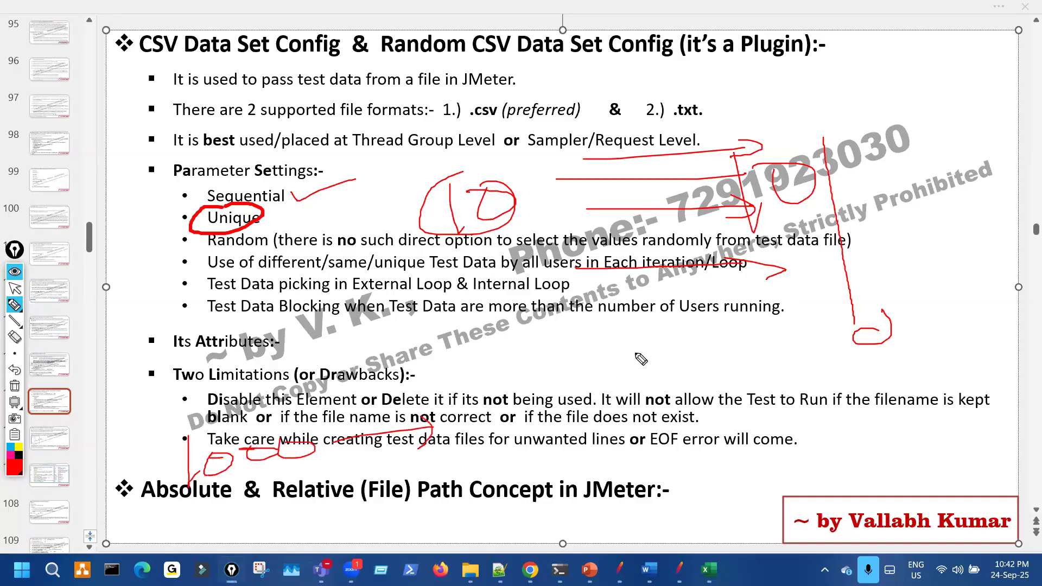
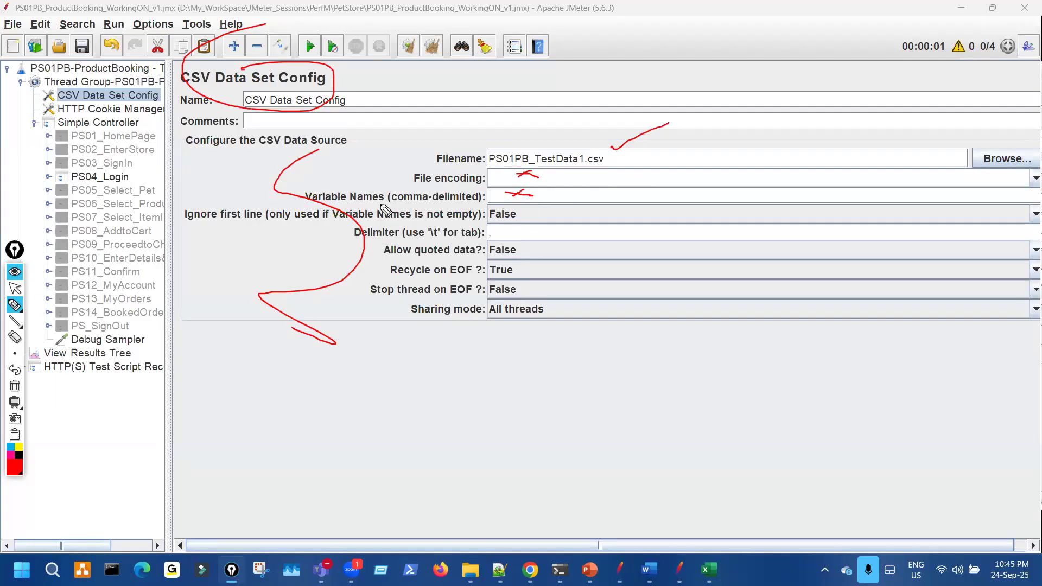
- Underline Variable Names, bring up PS01PB_TestData1 alongside, and undo the accidental A1 edit
left_click_drag(358, 206, 455, 209)
key("ctrl+shift+7")
key("Escape")
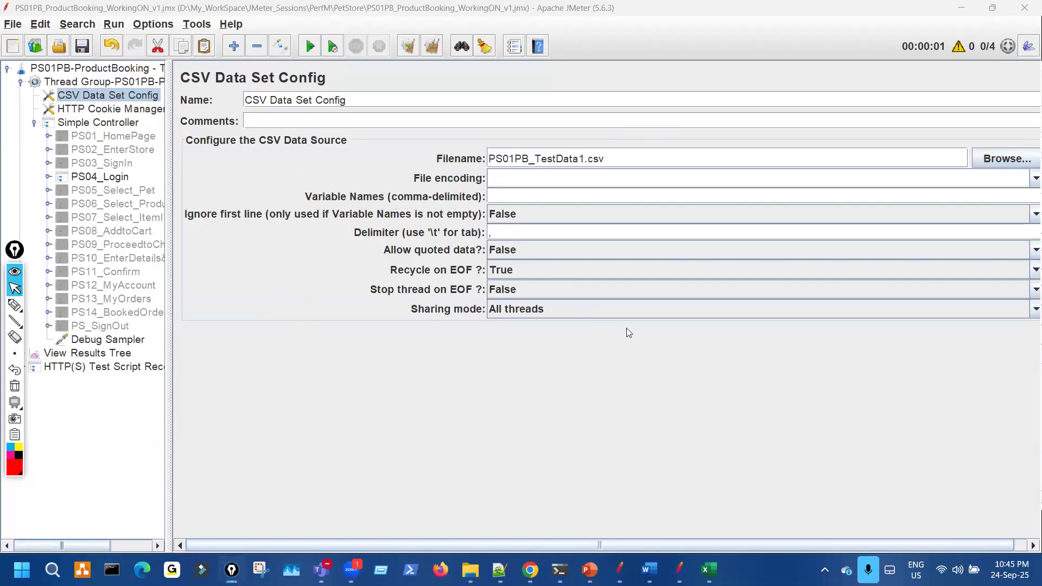
left_click(709, 569)
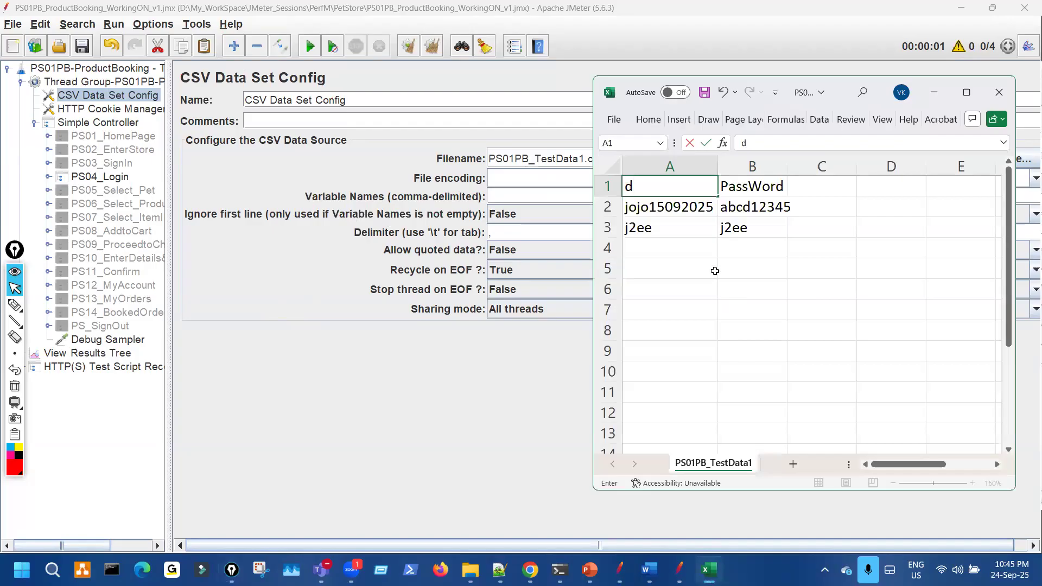
key("ctrl+shift+2")
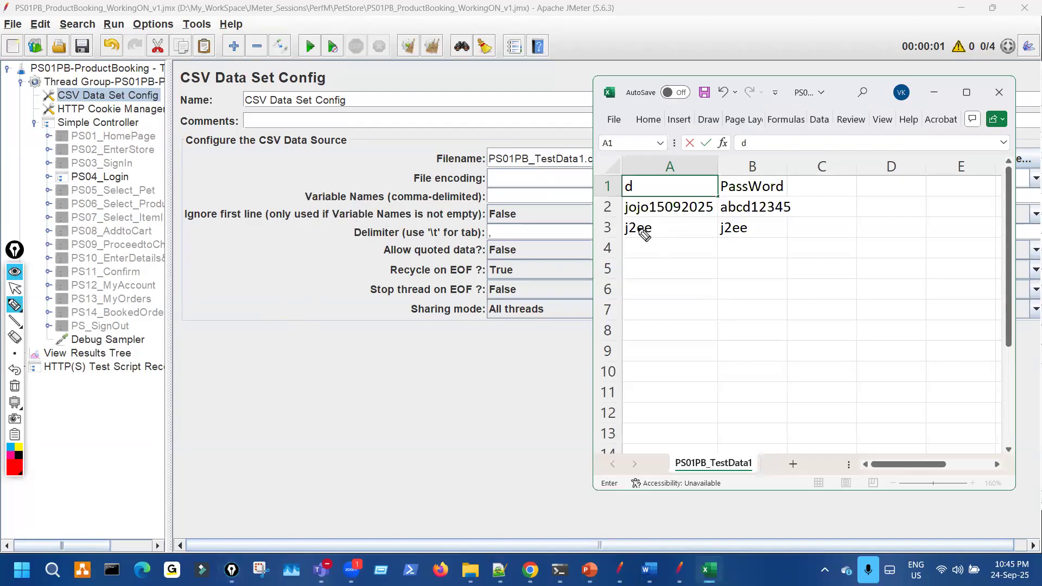
key("Escape")
left_click(676, 269)
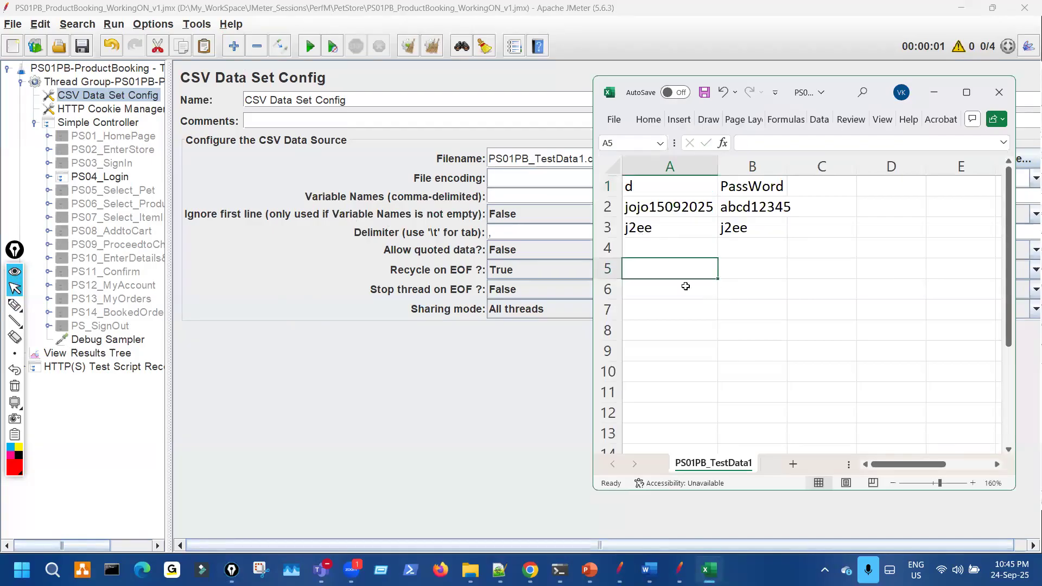
key("ctrl+z")
- Annotate the UserName/PassWord header row and the two data rows, arrowing headers toward Variable Names
key("ctrl+shift+2")
mouse_move(651, 193)
left_mouse_down()
mouse_move(754, 196)
mouse_move(749, 174)
mouse_move(618, 188)
left_mouse_up()
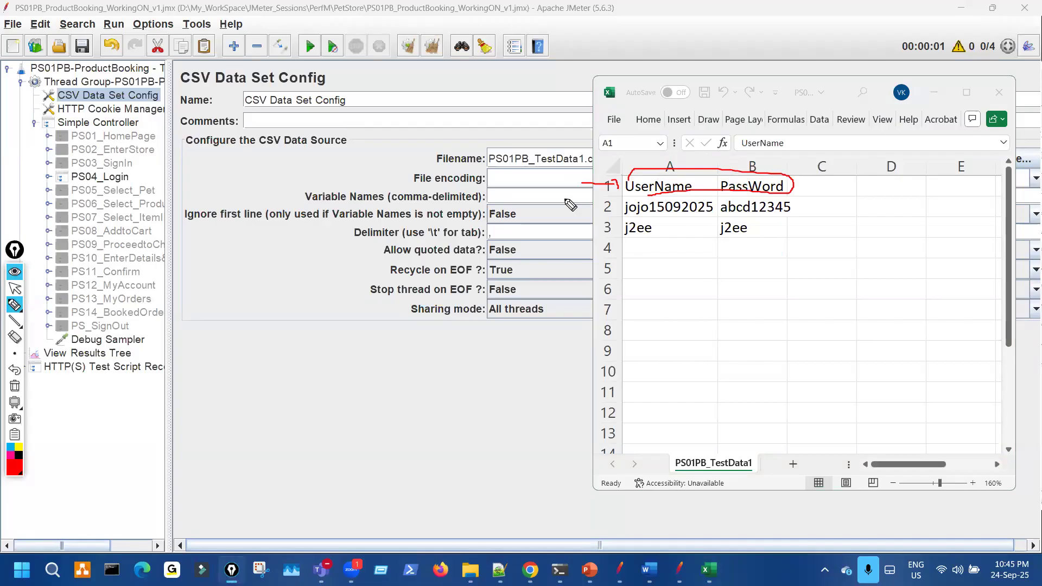
left_click_drag(641, 191, 661, 179)
mouse_move(587, 175)
left_mouse_down()
mouse_move(545, 176)
mouse_move(549, 189)
left_mouse_up()
mouse_move(619, 188)
left_mouse_down()
mouse_move(756, 188)
mouse_move(700, 186)
left_mouse_up()
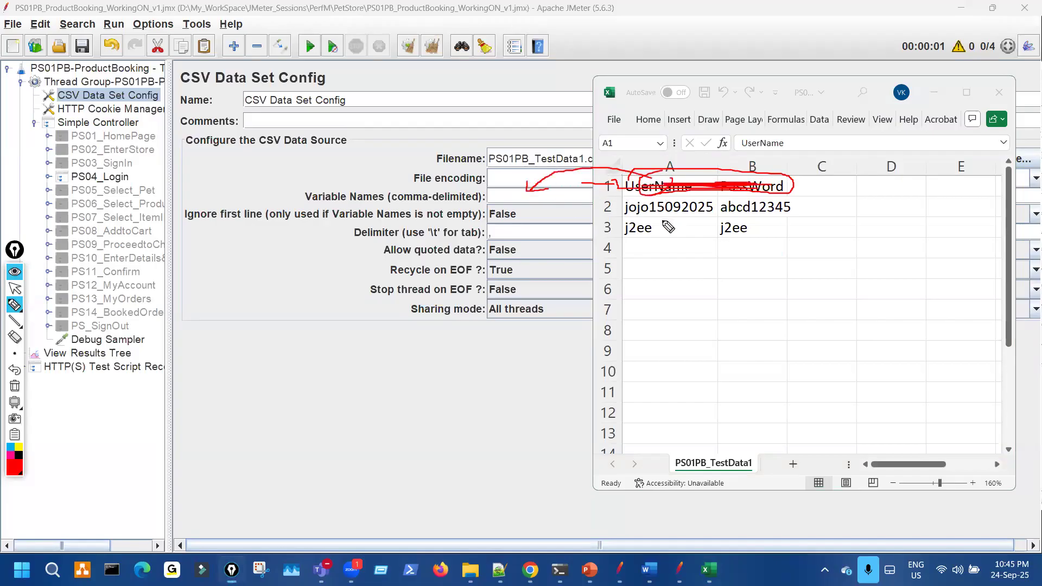
left_click_drag(618, 202, 623, 245)
left_click_drag(711, 193, 719, 211)
left_click_drag(675, 206, 678, 216)
key("ctrl+shift+7")
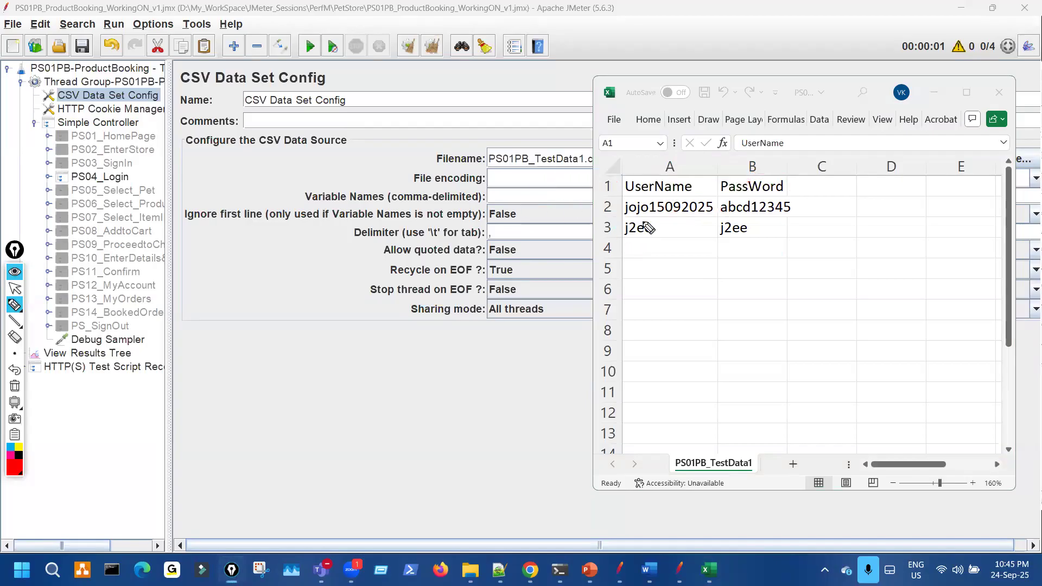
- Write UN and P beside Variable Names and trace the column A and B values
mouse_move(485, 193)
left_mouse_down()
mouse_move(513, 206)
mouse_move(528, 190)
mouse_move(554, 217)
left_mouse_up()
mouse_move(567, 204)
left_mouse_down()
mouse_move(565, 174)
mouse_move(580, 202)
mouse_move(766, 187)
mouse_move(633, 187)
mouse_move(692, 183)
mouse_move(688, 246)
left_mouse_up()
left_click_drag(766, 194, 772, 225)
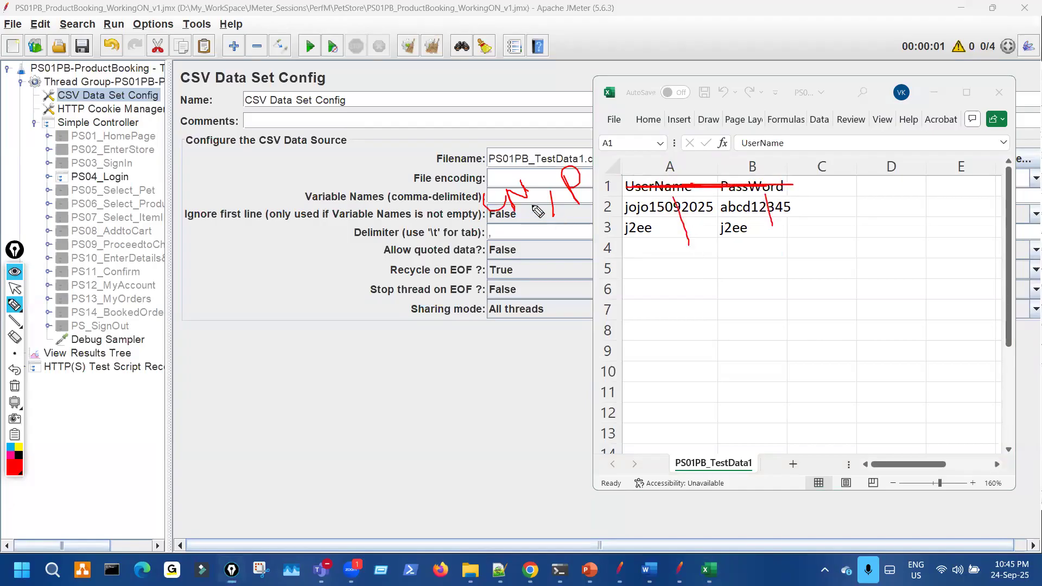
mouse_move(637, 194)
left_mouse_down()
mouse_move(635, 249)
mouse_move(625, 196)
mouse_move(577, 261)
mouse_move(530, 213)
left_mouse_up()
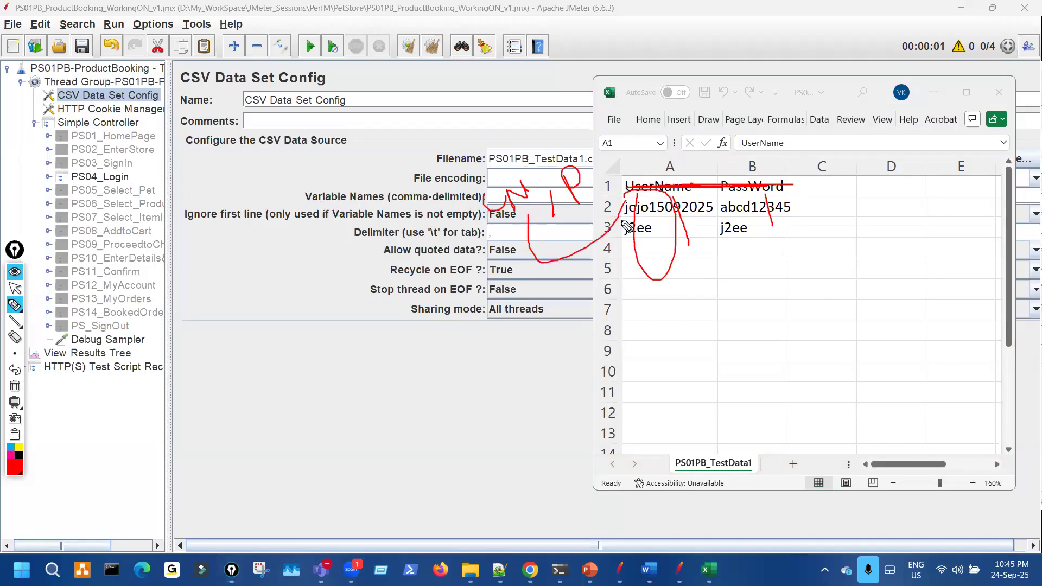
mouse_move(774, 255)
left_mouse_down()
mouse_move(755, 196)
mouse_move(600, 173)
left_mouse_up()
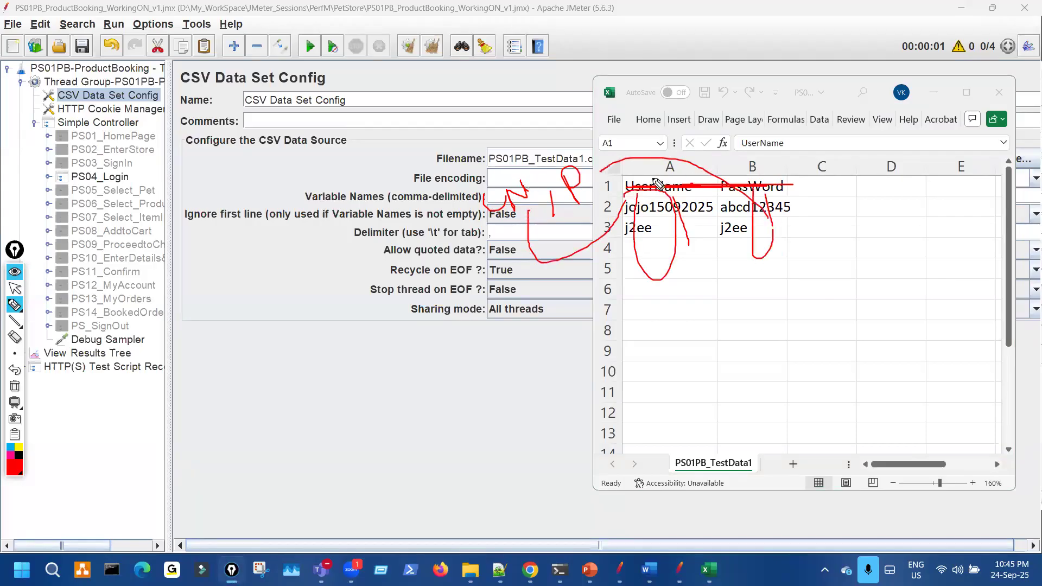
key("ctrl+shift+7")
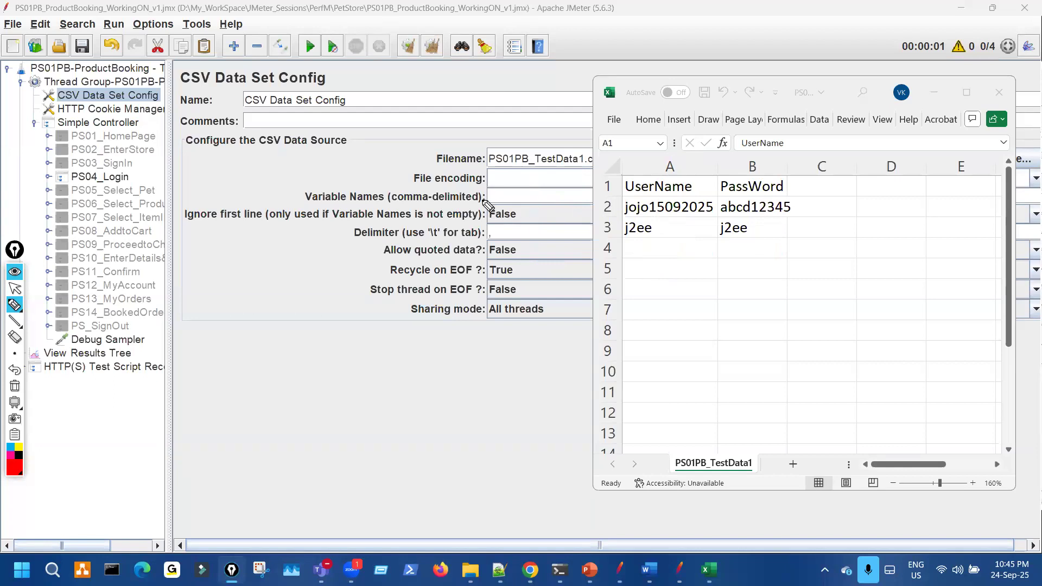
- Mark the UserName and column A headers on the spreadsheet, then clear the ink
left_click(648, 194)
left_click_drag(637, 148, 659, 166)
key("ctrl+shift+7")
key("ctrl+shift+2")
key("ctrl+shift+3")
- Annotate Ignore first line, the comma-delimited hint, and the headers linked to Variable Names
left_click_drag(243, 225, 515, 227)
left_click(404, 190)
left_click_drag(401, 199, 447, 191)
mouse_move(757, 185)
left_mouse_down()
mouse_move(591, 188)
mouse_move(641, 187)
mouse_move(605, 161)
mouse_move(518, 191)
mouse_move(541, 192)
left_mouse_up()
mouse_move(632, 189)
left_mouse_down()
mouse_move(784, 186)
mouse_move(545, 169)
mouse_move(526, 185)
left_mouse_up()
mouse_move(505, 184)
left_mouse_down()
mouse_move(484, 192)
mouse_move(558, 187)
mouse_move(551, 205)
left_mouse_up()
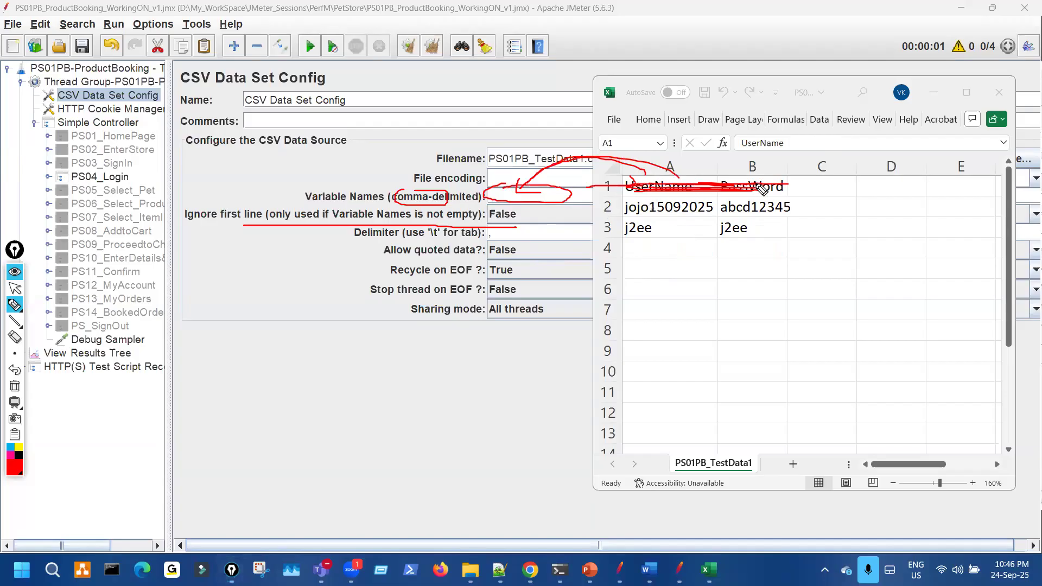
mouse_move(802, 180)
left_mouse_down()
mouse_move(676, 181)
mouse_move(759, 179)
left_mouse_up()
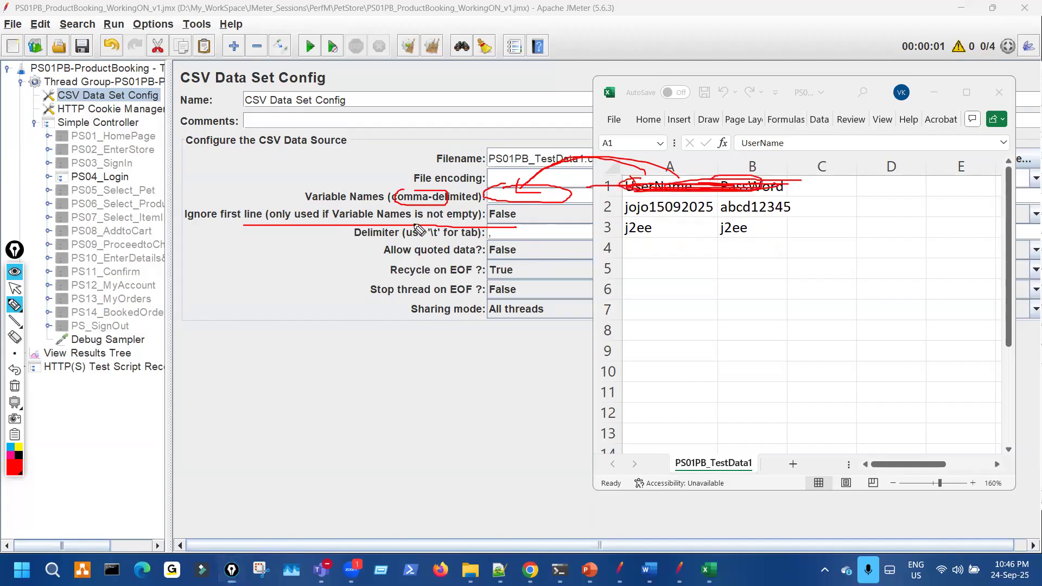
- Highlight Ignore first line's False value and open its dropdown
left_click_drag(326, 221, 529, 220)
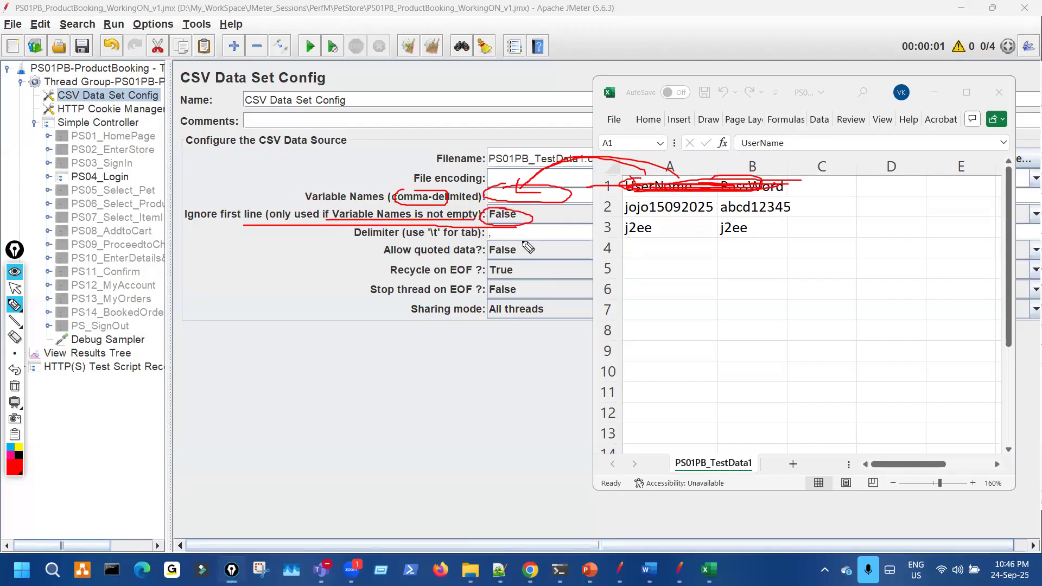
key("ctrl+shift+7")
key("ctrl+shift+2")
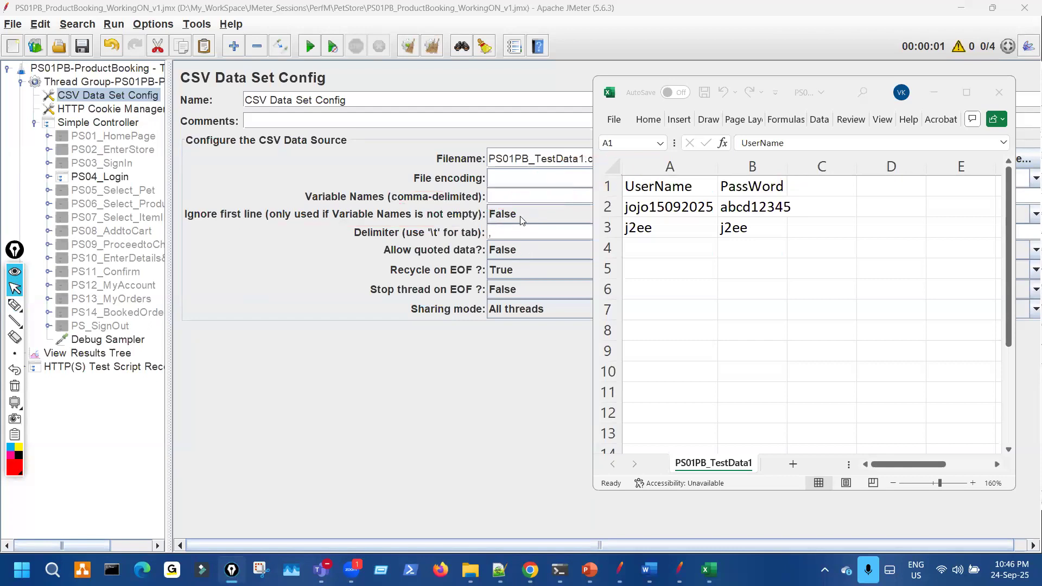
left_click(520, 216)
- Keep Ignore first line at False and circle the comma-delimited hint
left_click(518, 214)
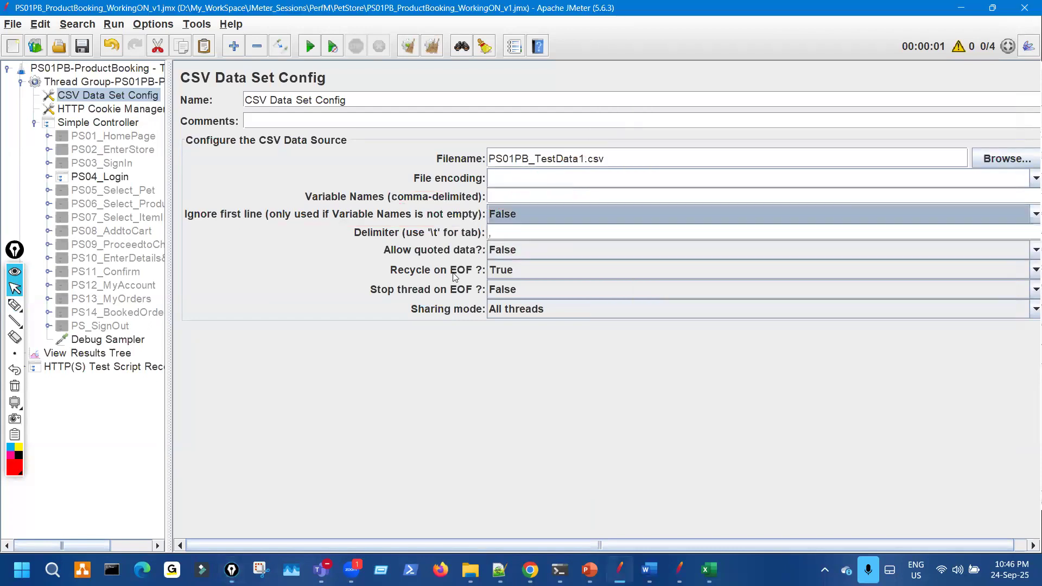
key("ctrl+shift+1")
left_click_drag(428, 189, 447, 205)
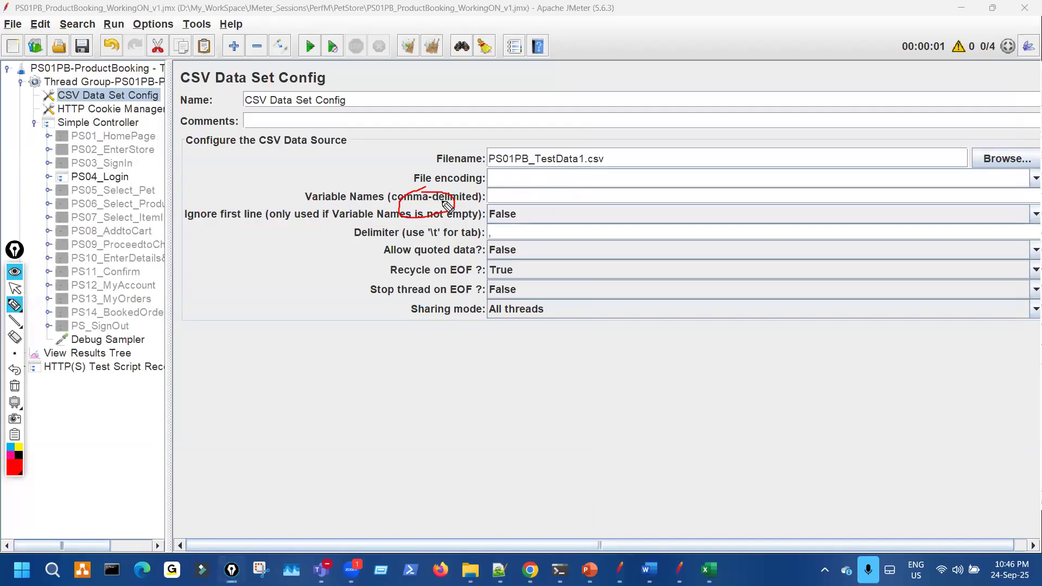
key("ctrl+shift+7")
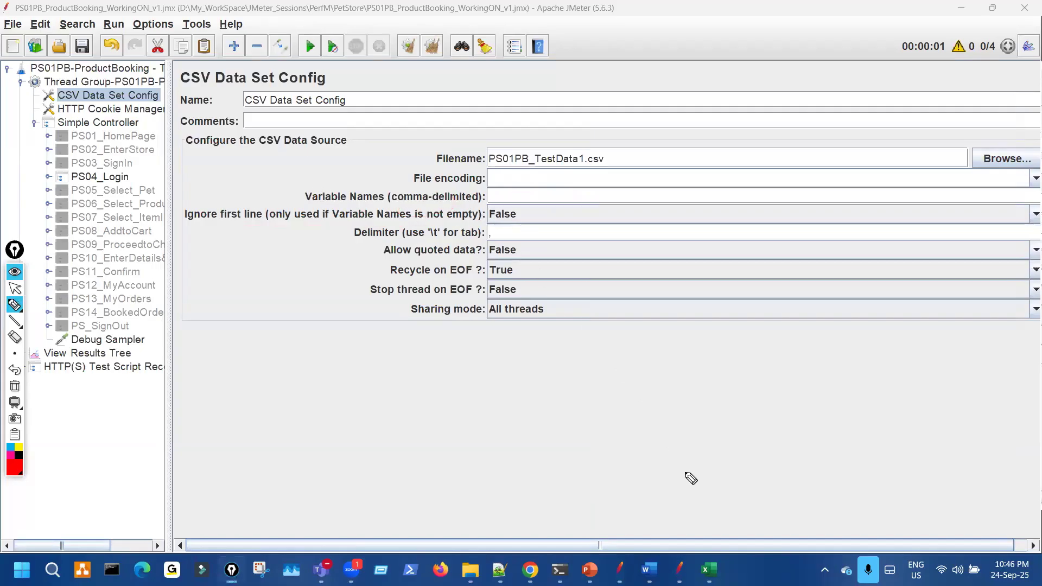
key("ctrl+shift+1")
- Bring the spreadsheet back and circle the comma Delimiter value with arrows
left_click(709, 570)
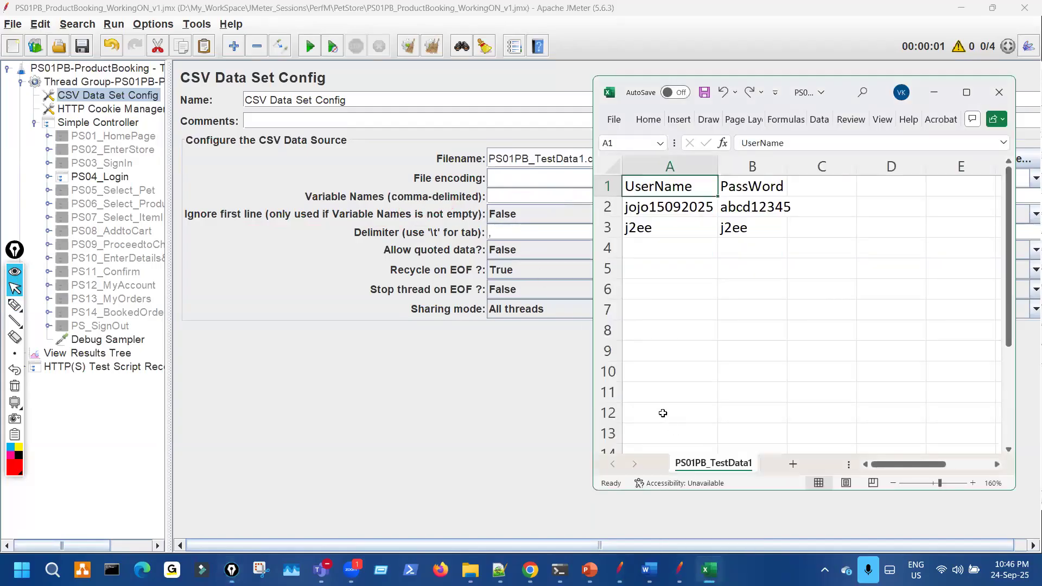
key("ctrl+shift+1")
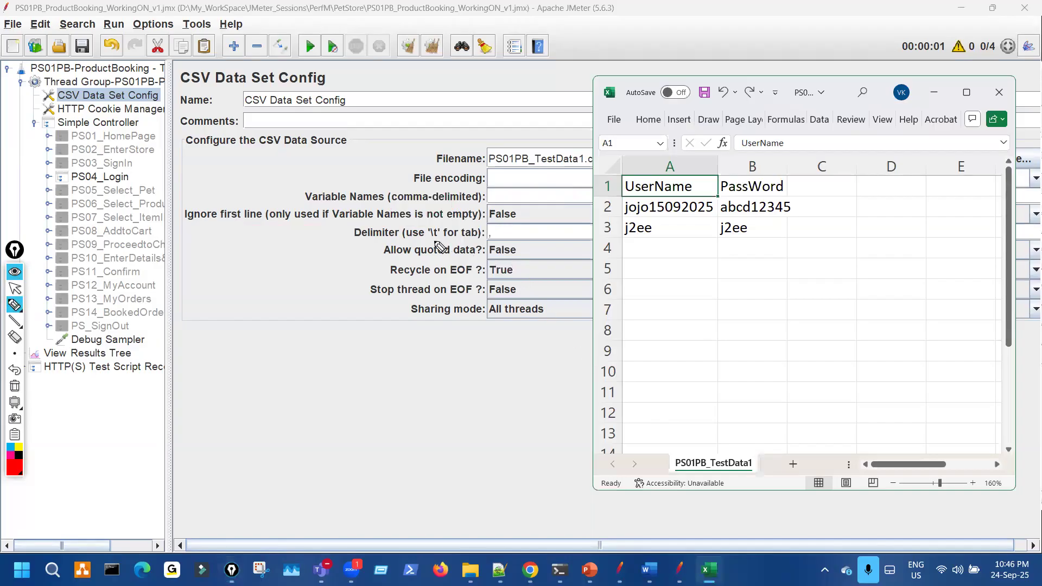
mouse_move(412, 228)
left_mouse_down()
mouse_move(478, 245)
mouse_move(507, 240)
mouse_move(490, 231)
left_mouse_up()
key("ctrl+shift+7")
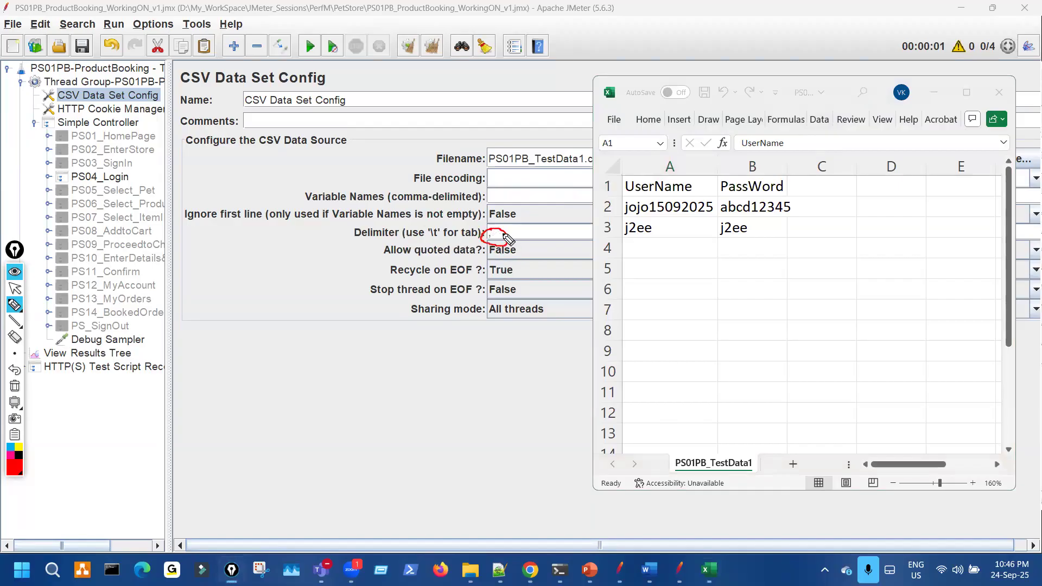
mouse_move(554, 218)
left_mouse_down()
mouse_move(495, 234)
mouse_move(494, 245)
mouse_move(489, 235)
left_mouse_up()
key("ctrl+shift+7")
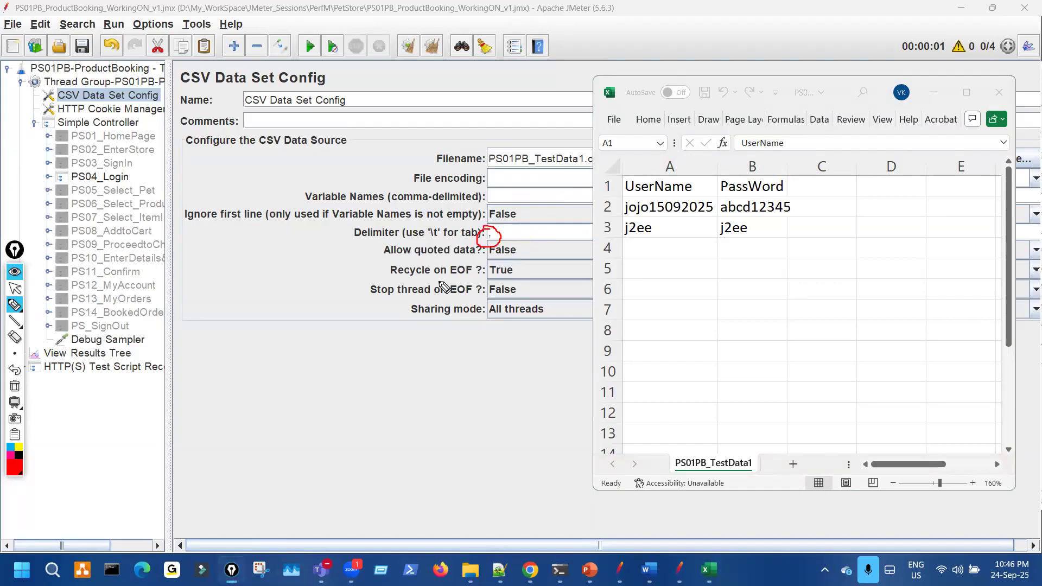
- Mark the column split and empty row in the sheet, then recircle the comma delimiter
left_click_drag(705, 190, 706, 197)
left_click(724, 214)
left_click_drag(704, 240, 685, 251)
left_click_drag(723, 216, 720, 221)
left_click_drag(498, 244, 491, 237)
key("Escape")
- Change the Delimiter from ',' to \t, circling the \t tab code in the label
left_click(493, 232)
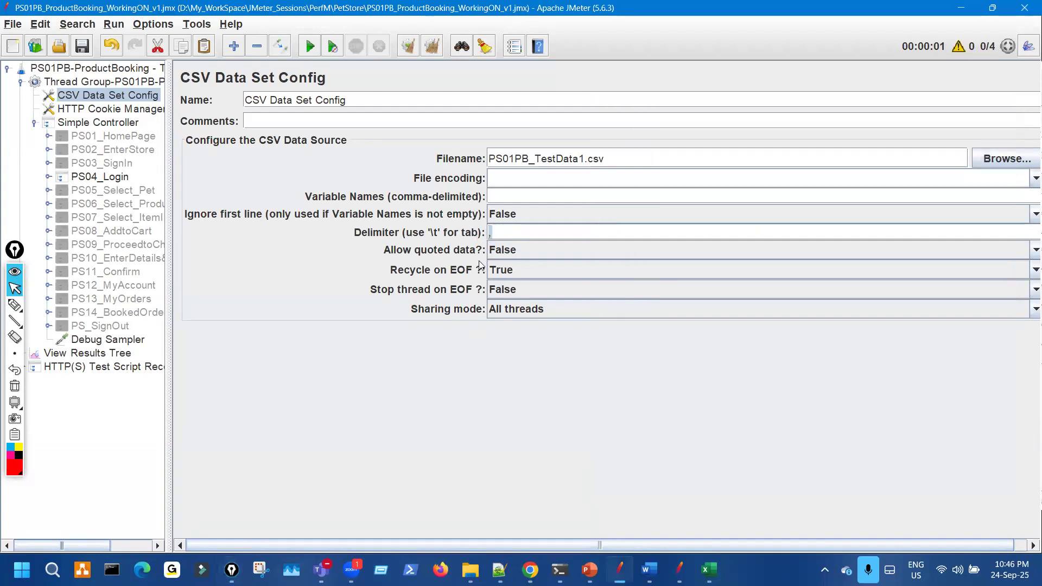
key("ctrl+shift+3")
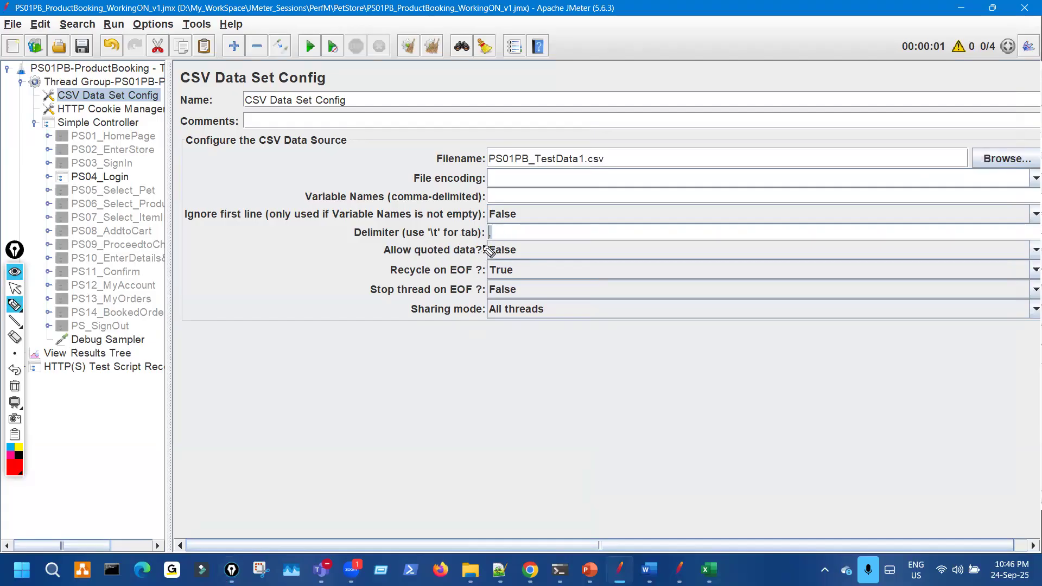
mouse_move(508, 240)
left_mouse_down()
mouse_move(434, 223)
mouse_move(432, 245)
left_mouse_up()
key("ctrl+shift+7")
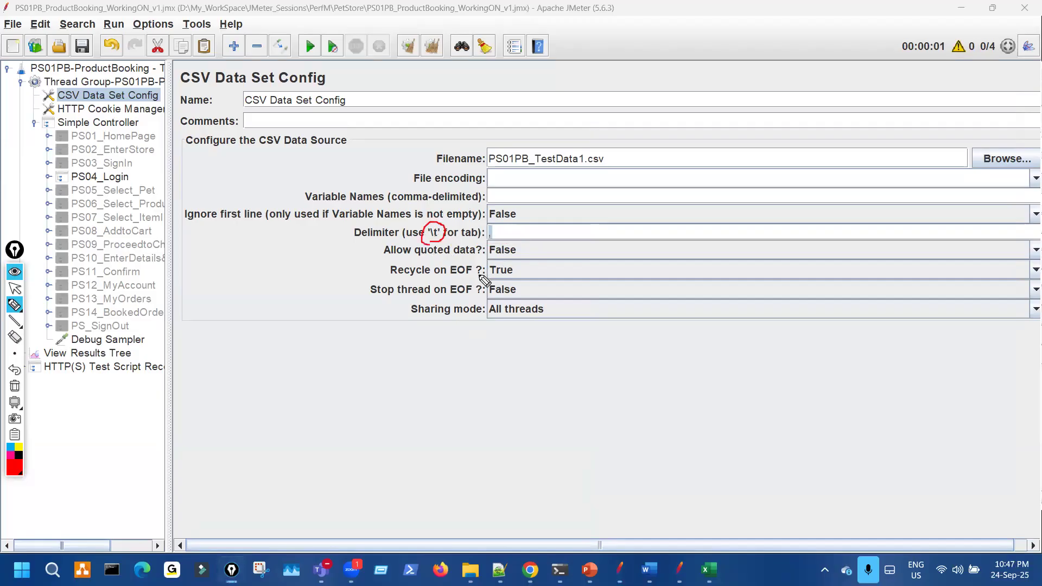
key("Escape")
left_click(502, 233)
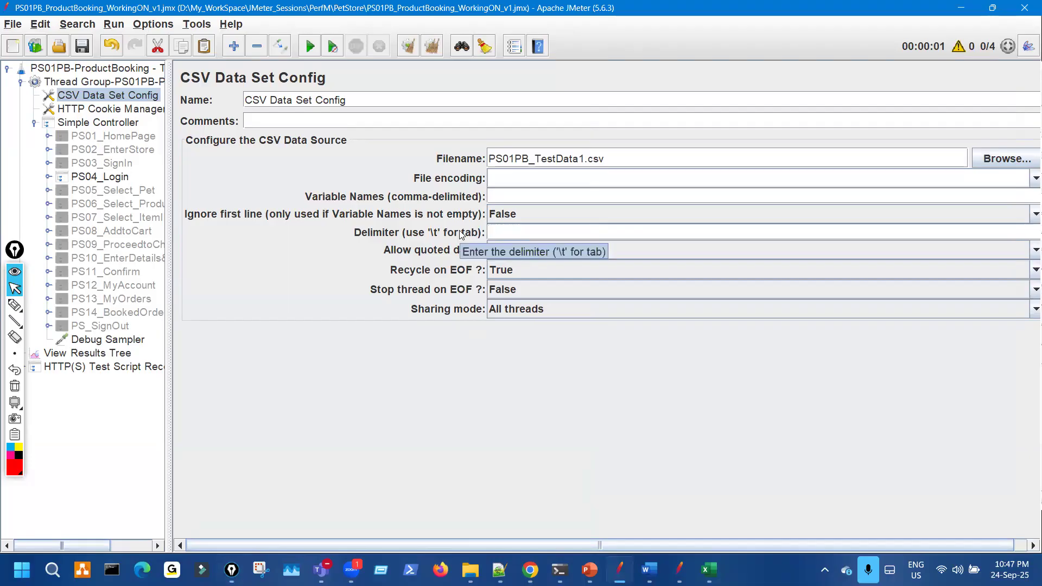
key("ctrl+shift+3")
left_click_drag(488, 226, 495, 231)
key("Escape")
- Switch to the test data spreadsheet and close it
left_click(78, 44)
key("ctrl+shift+3")
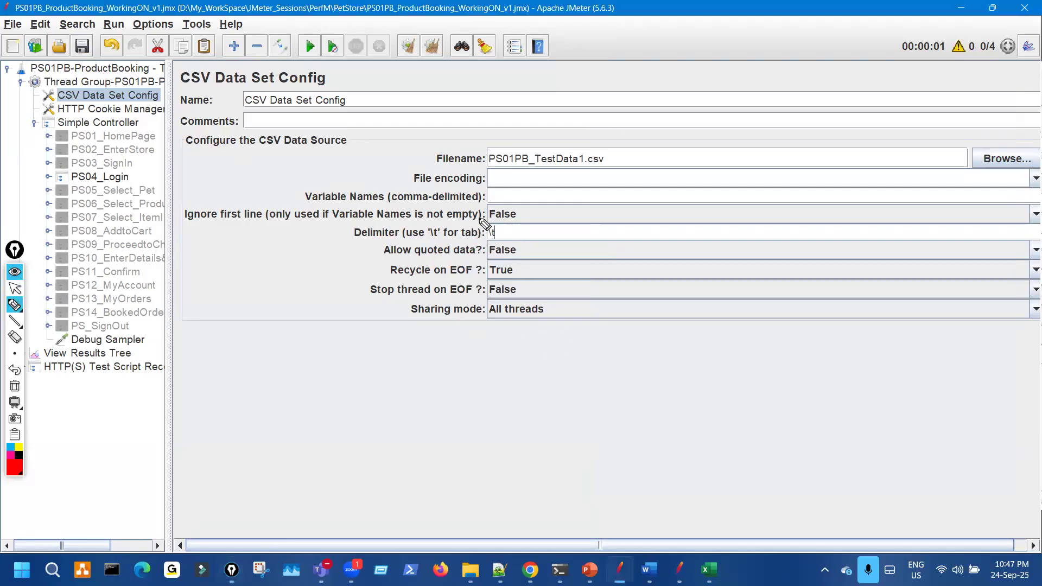
key("Escape")
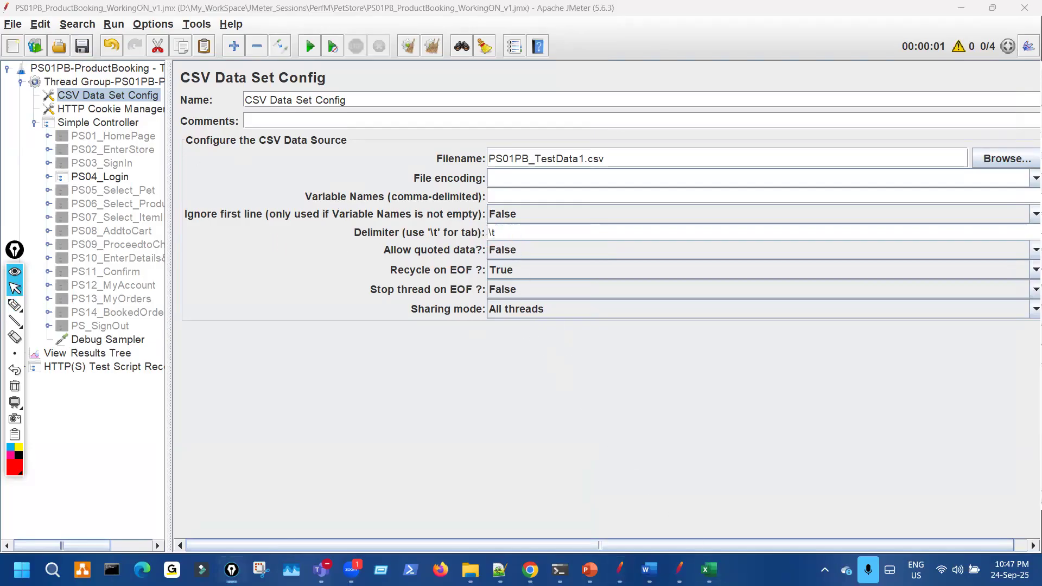
key("alt+Tab")
left_click(997, 93)
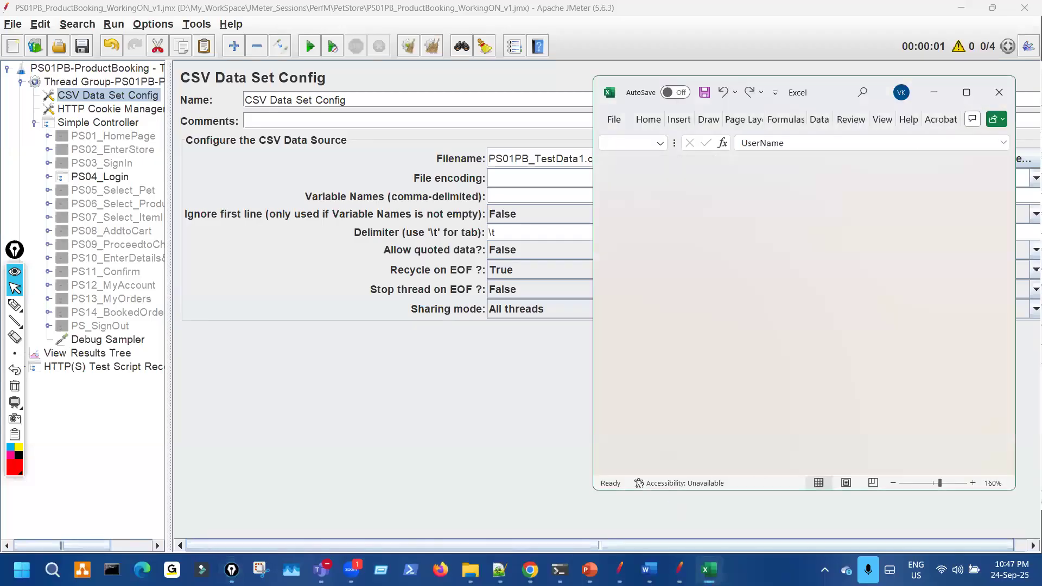
- Open PS01PB_TestData1.csv from the PetStore folder in Notepad via its context menu
key("alt+Tab")
left_click(232, 161)
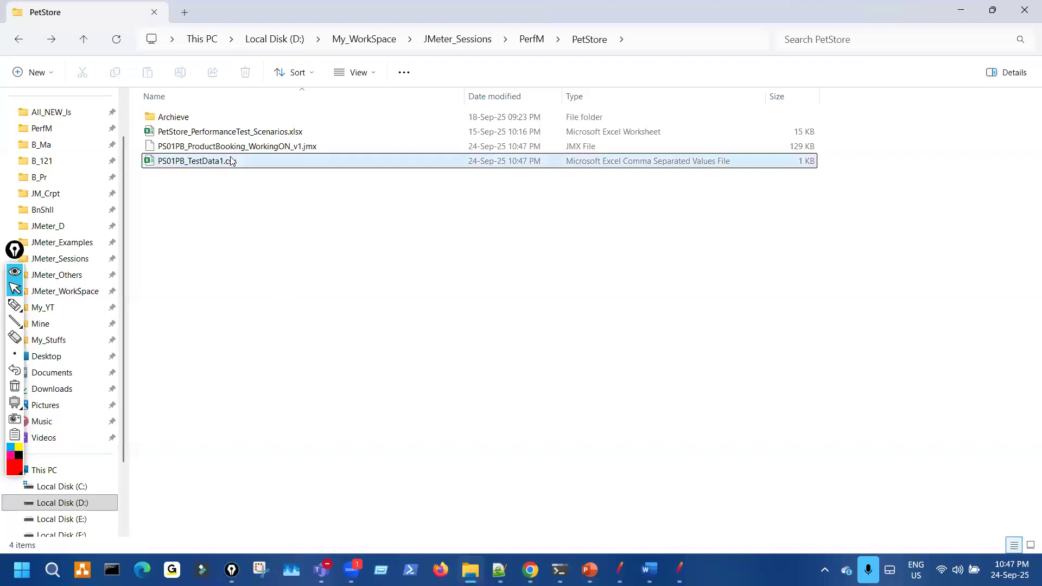
right_click(232, 161)
mouse_move(425, 242)
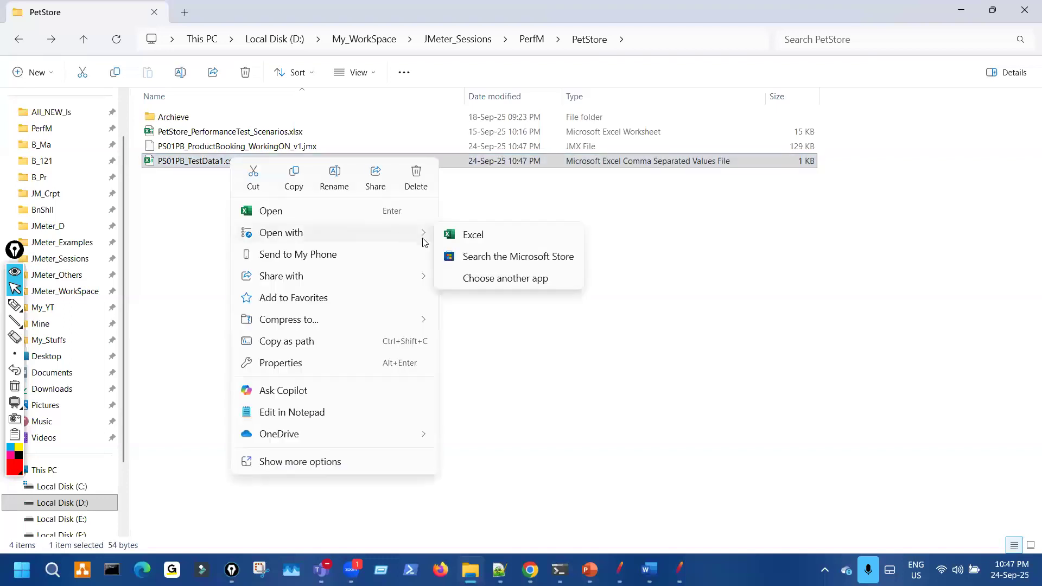
left_click(292, 413)
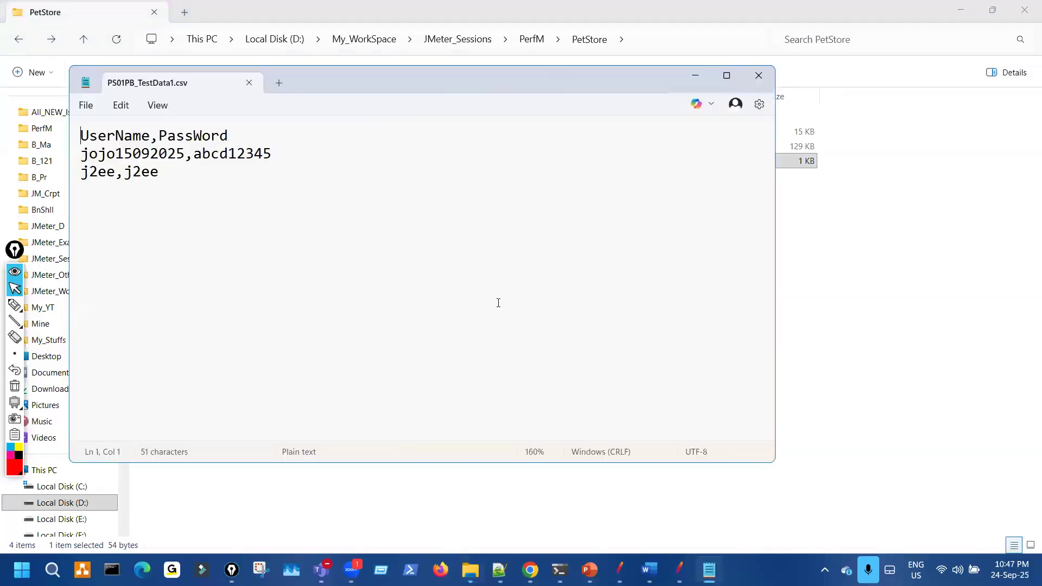
- Move Notepad aside and circle the \t Delimiter value in JMeter
left_click_drag(528, 85, 816, 117)
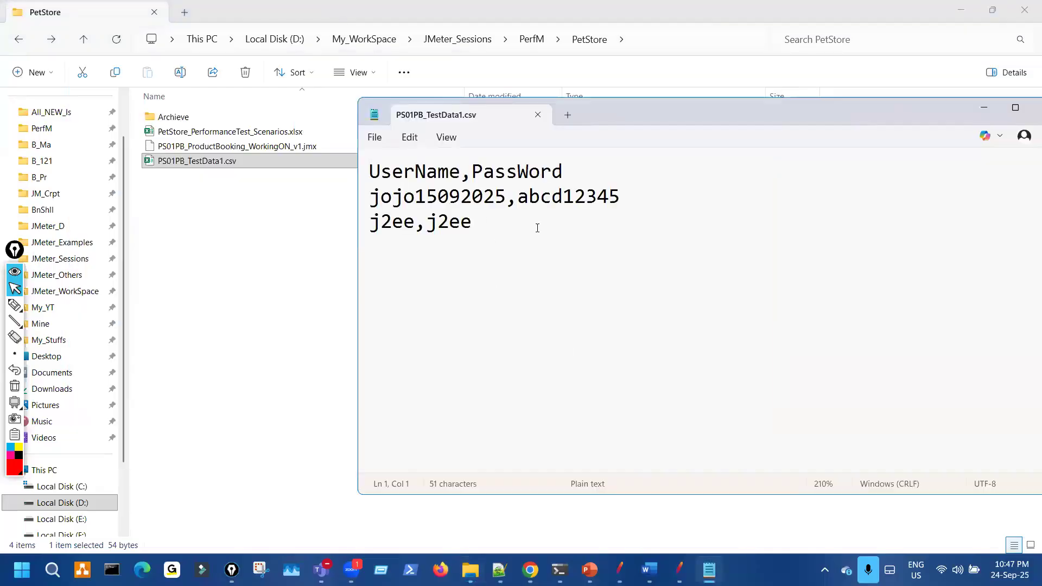
left_click(620, 564)
key("ctrl+shift+3")
left_click_drag(491, 222, 522, 221)
key("ctrl+shift+7")
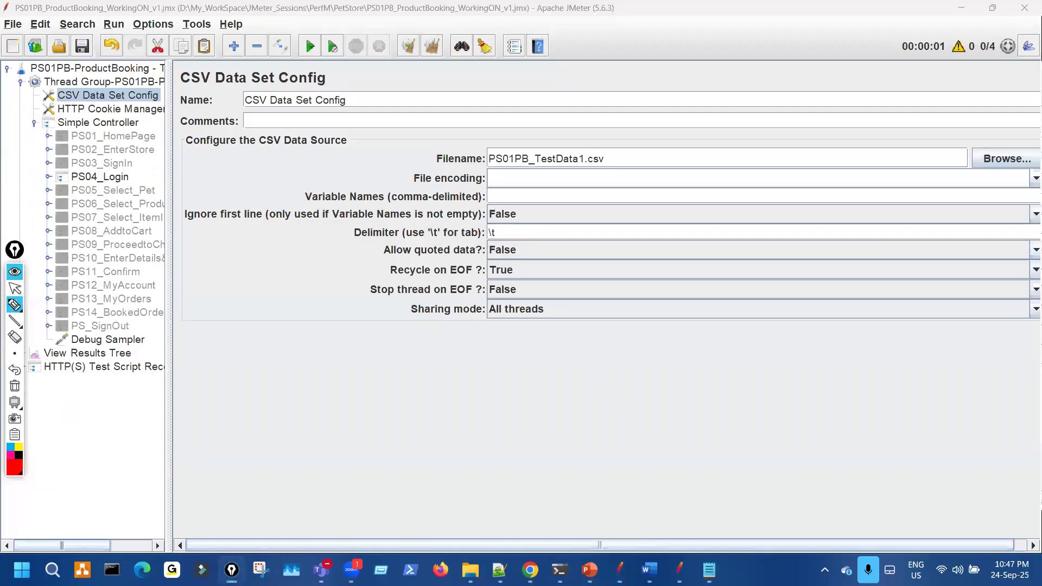
key("ctrl+shift+2")
left_click(709, 570)
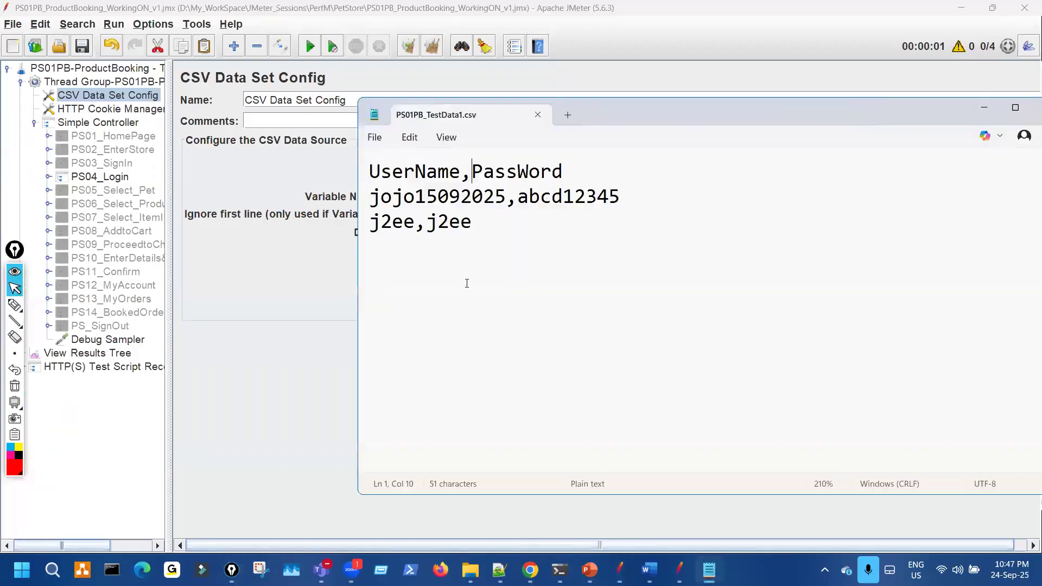
- Replace the comma with a tab on all three lines of the CSV
key("BackSpace")
key("Tab")
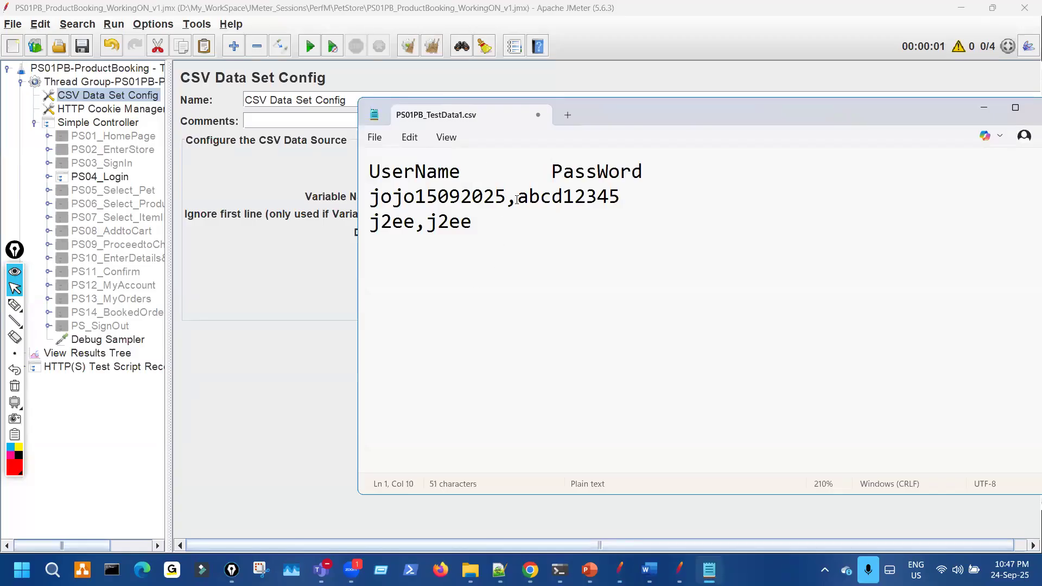
key("BackSpace")
key("Tab")
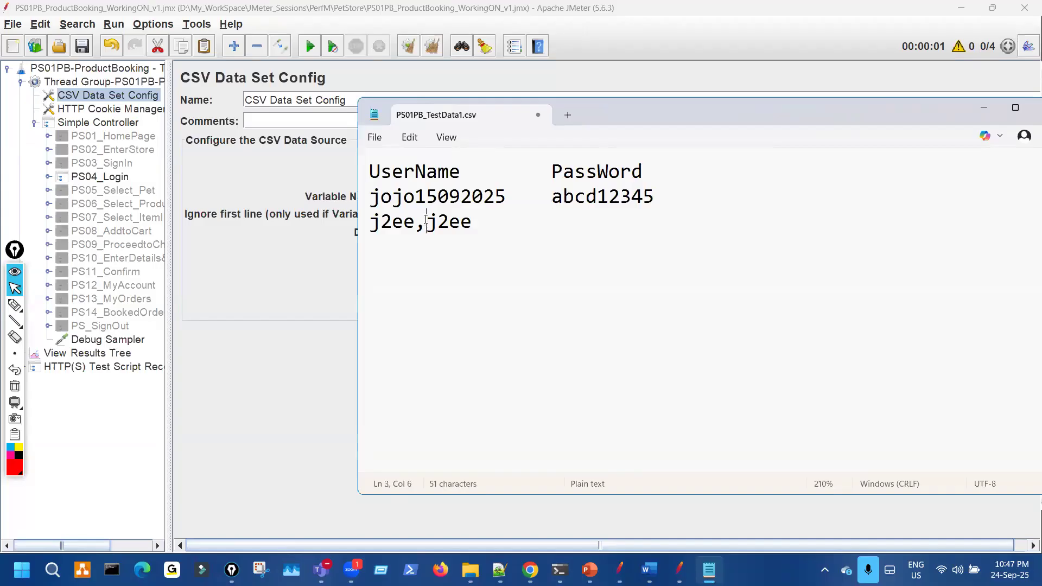
key("BackSpace")
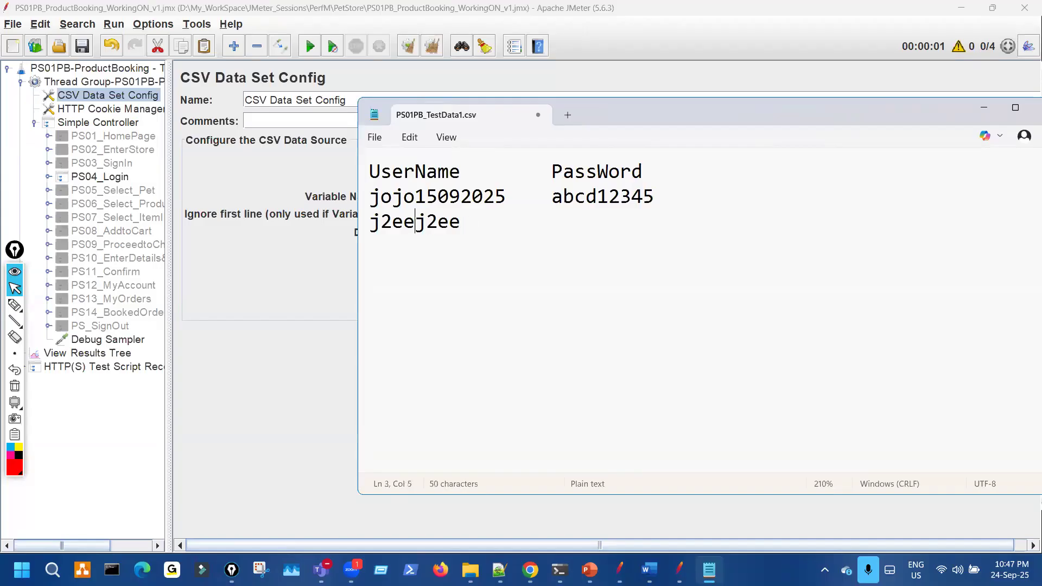
key("Tab")
- Mark the new tab gaps on each line, clear the ink, and reposition Notepad
key("ctrl+shift+3")
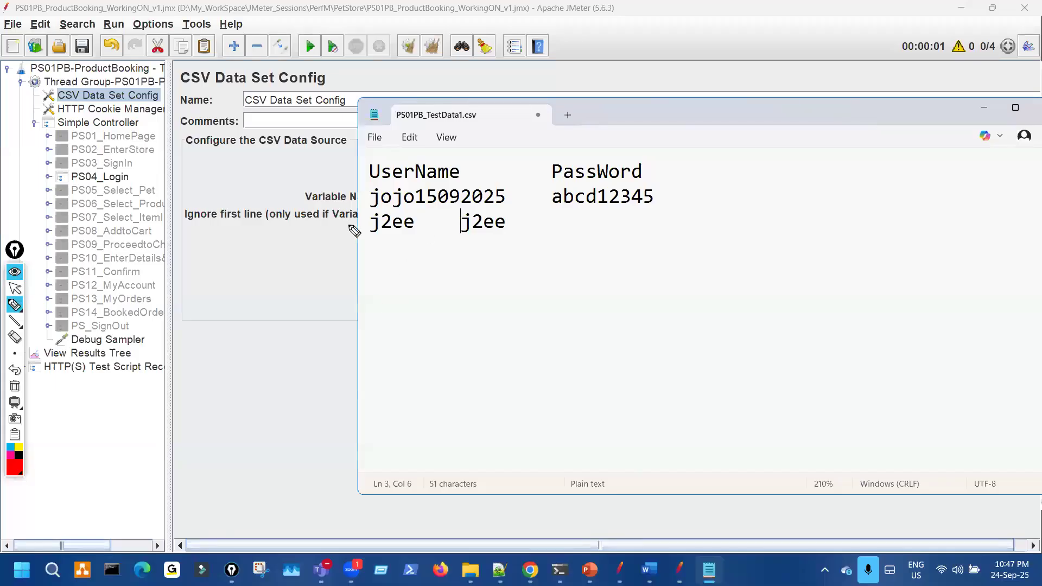
mouse_move(481, 171)
left_mouse_down()
mouse_move(552, 171)
mouse_move(538, 195)
mouse_move(552, 194)
left_mouse_up()
left_click_drag(426, 228, 455, 227)
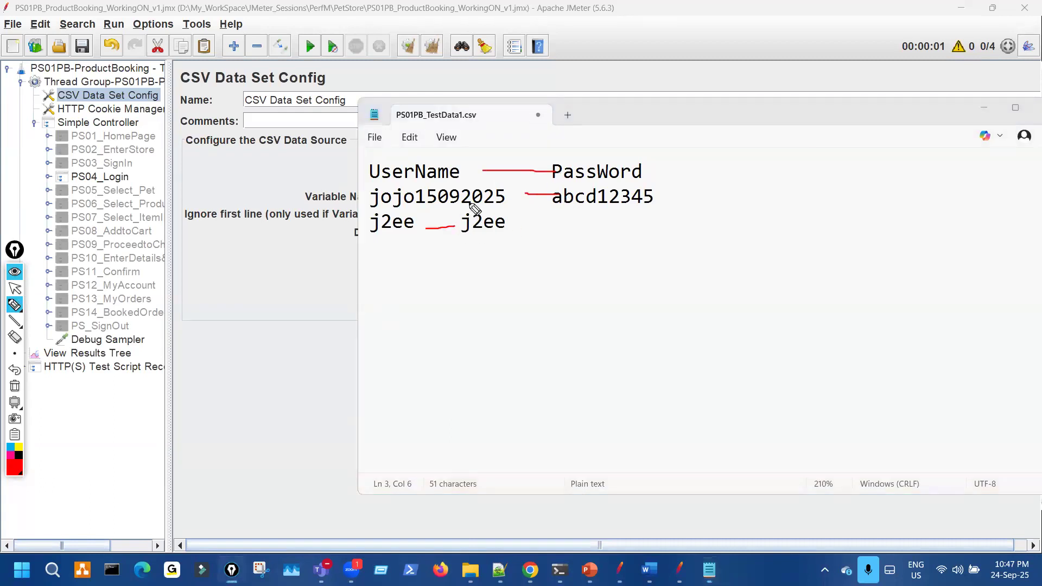
left_click_drag(501, 187, 500, 178)
left_click_drag(527, 208, 525, 220)
key("Escape")
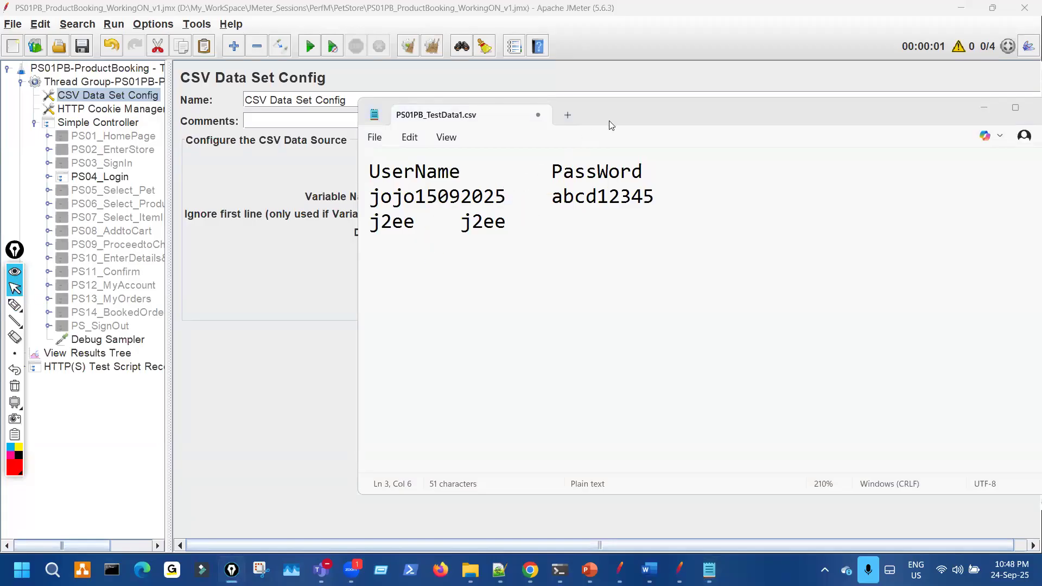
left_click_drag(608, 123, 683, 176)
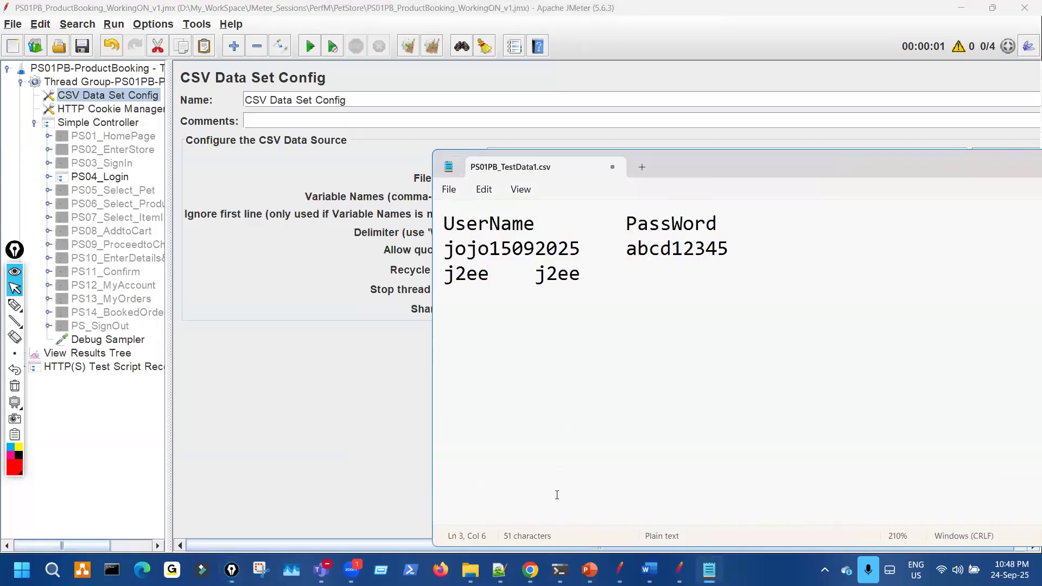
left_click(470, 570)
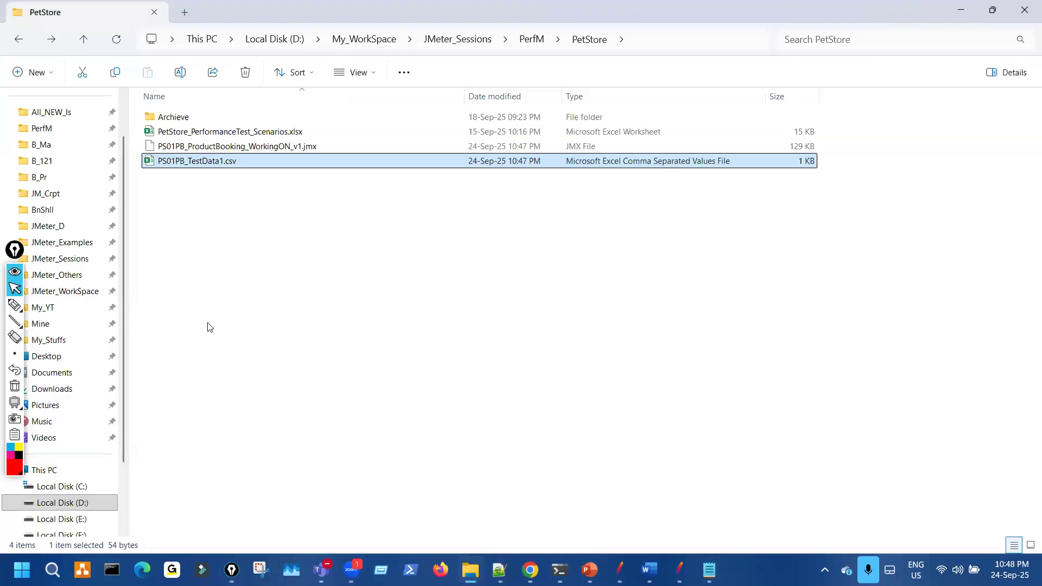
- Browse JMeter_Examples, PerfM, B_Ma and All_NEW_Is to locate the Eg_Scripts_M shortcut
left_click(90, 250)
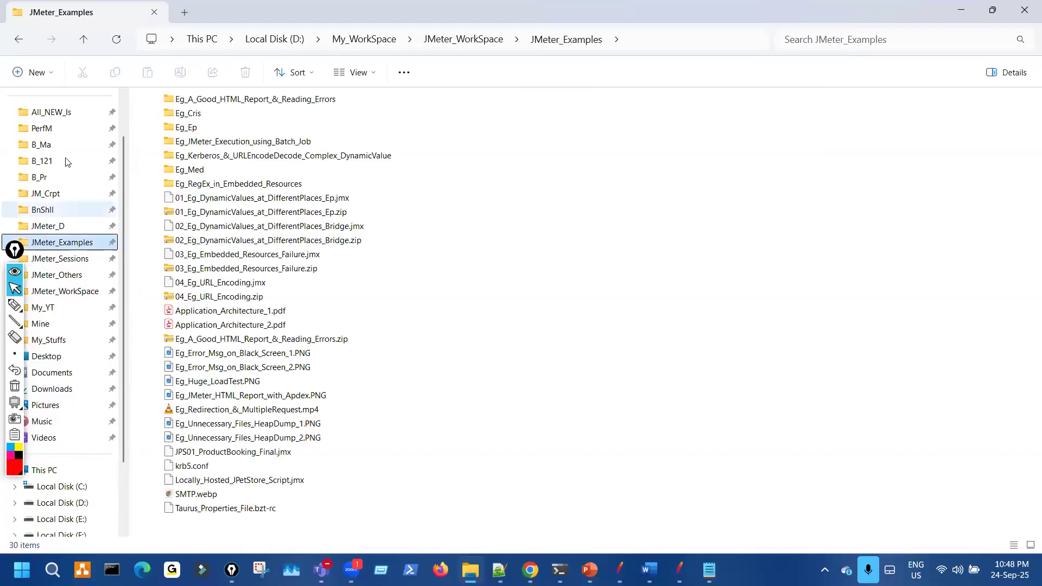
left_click(65, 134)
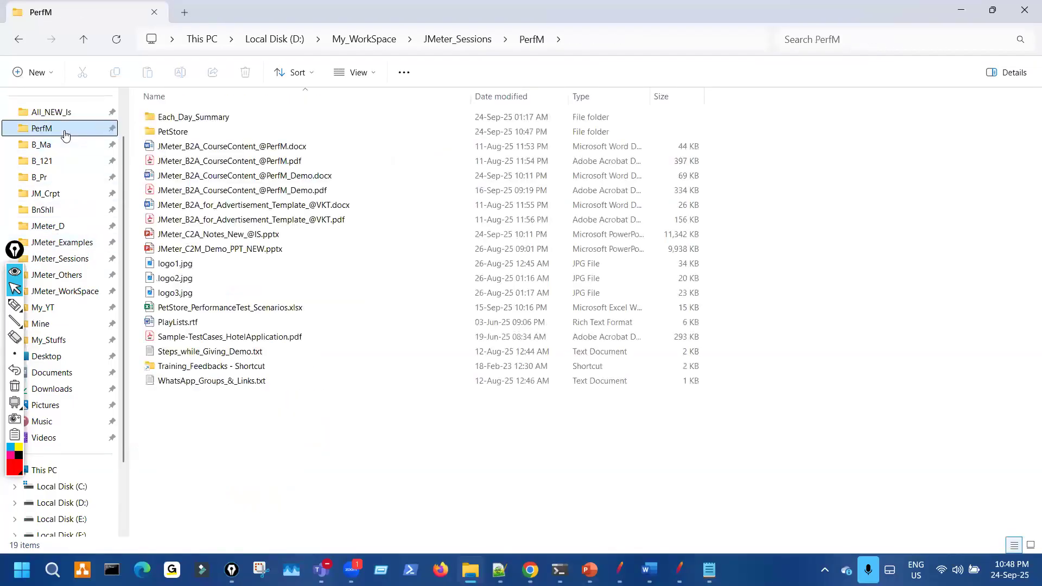
left_click(66, 147)
left_click(80, 113)
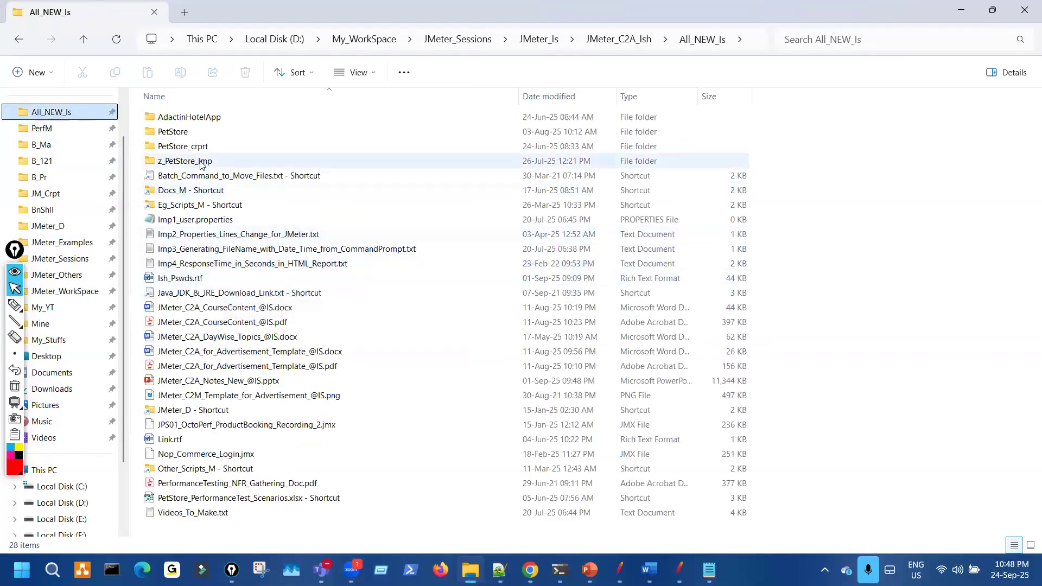
double_click(199, 206)
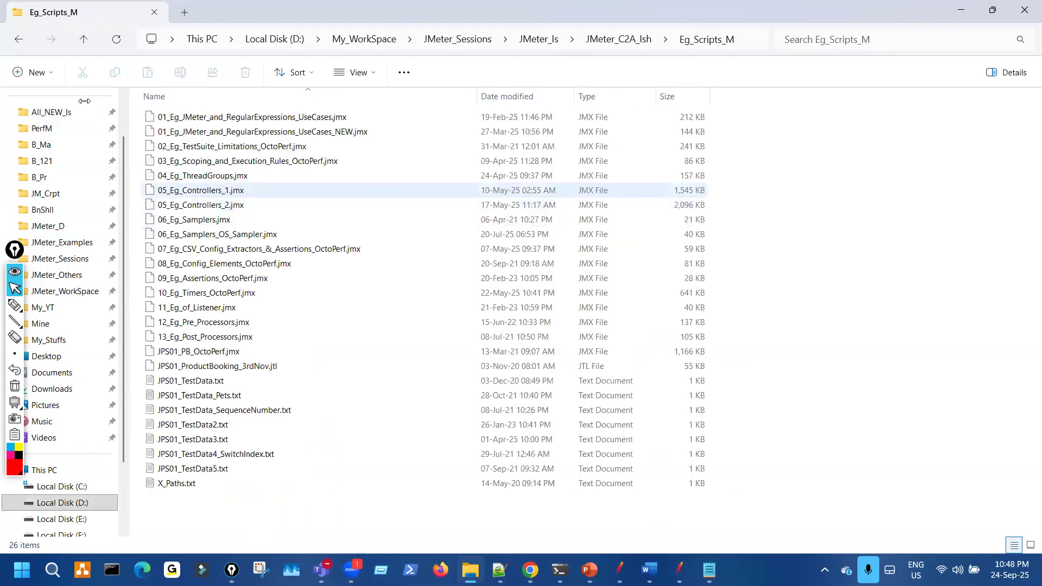
key("alt+Left")
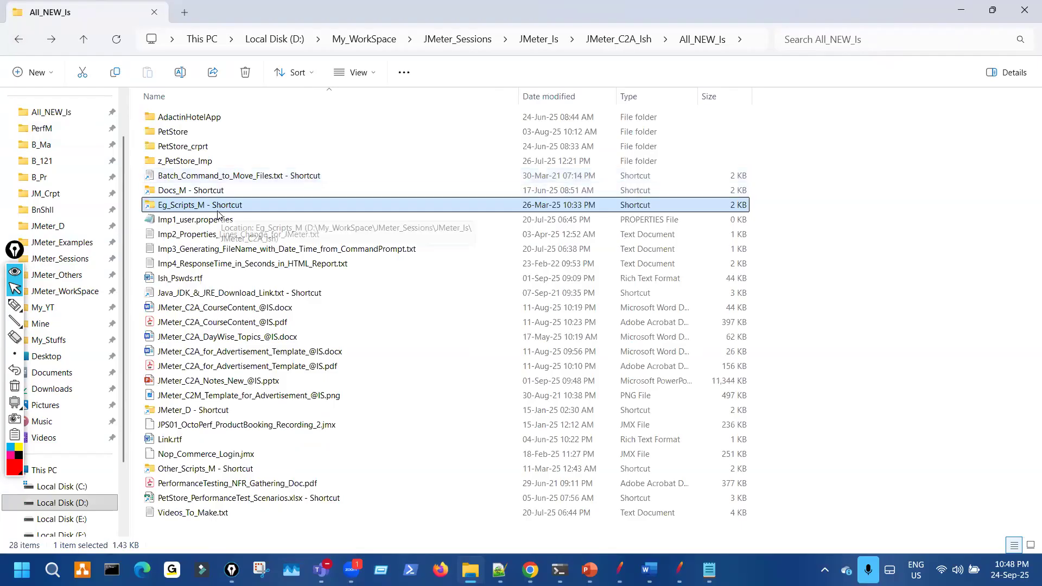
double_click(217, 206)
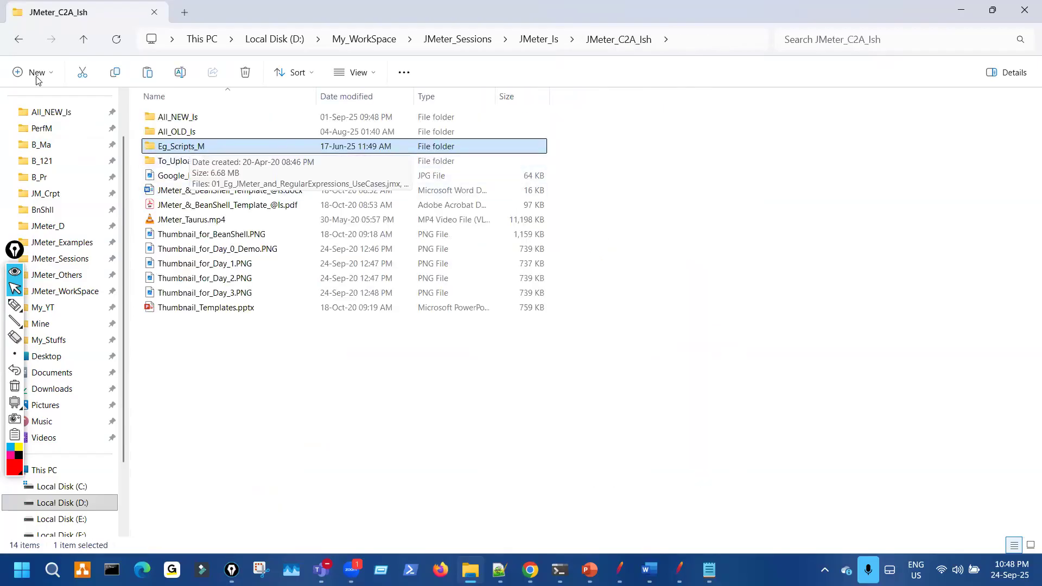
left_click(21, 41)
left_click(19, 40)
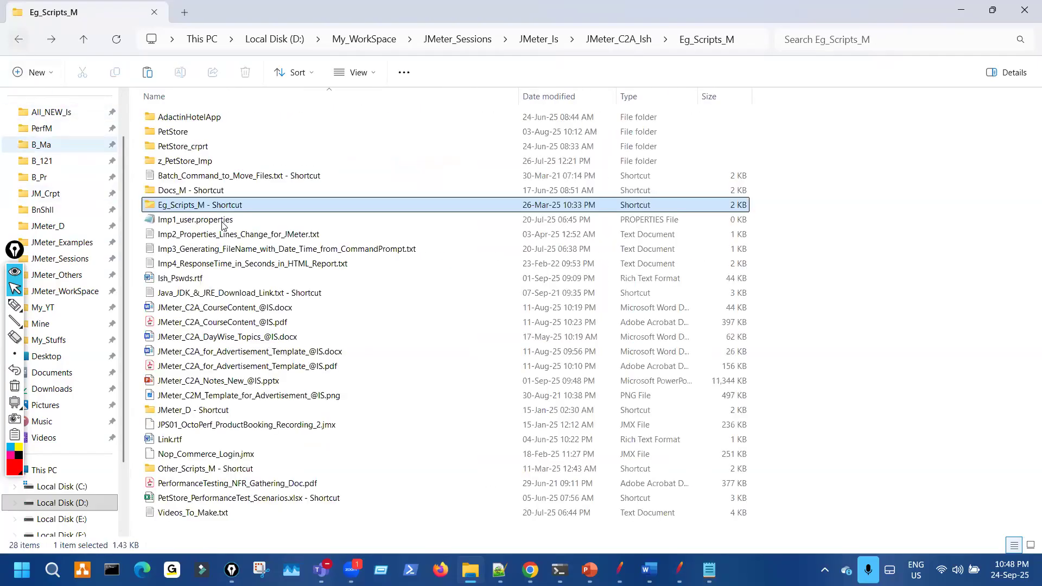
- Paste the Eg_Scripts_M shortcut into PerfM and open it
left_click(68, 130)
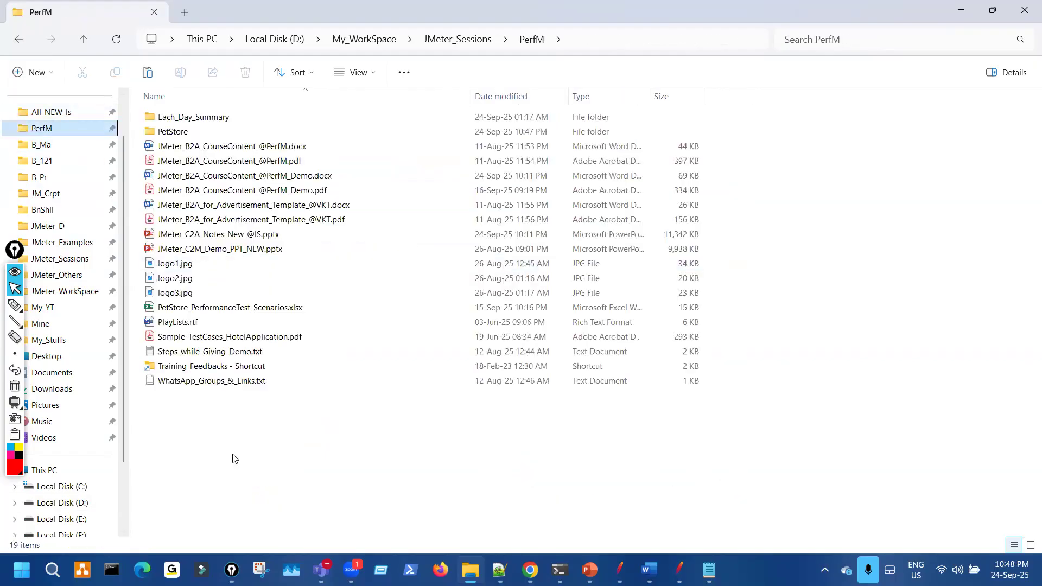
right_click(235, 458)
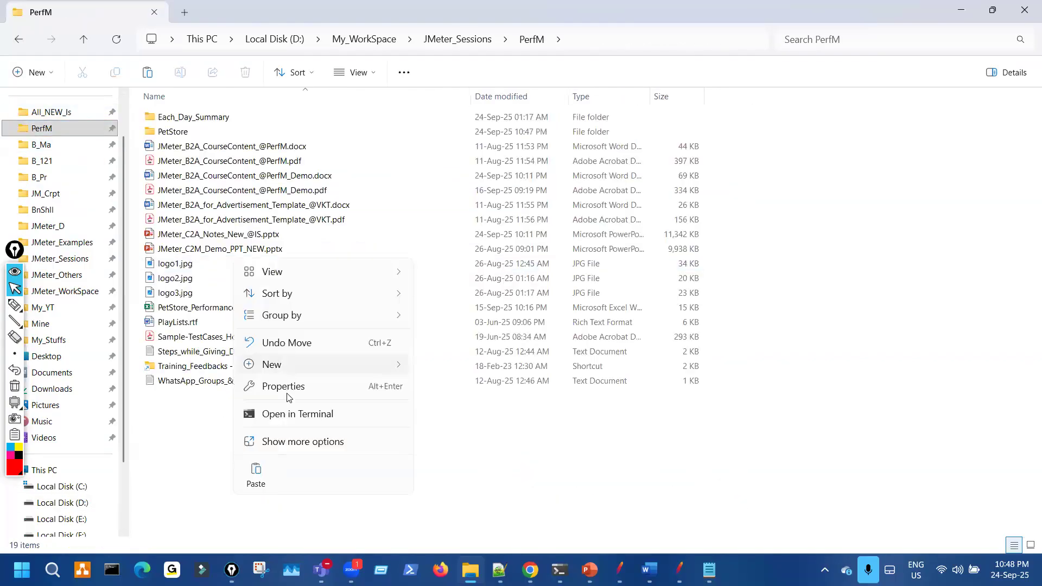
left_click(234, 481)
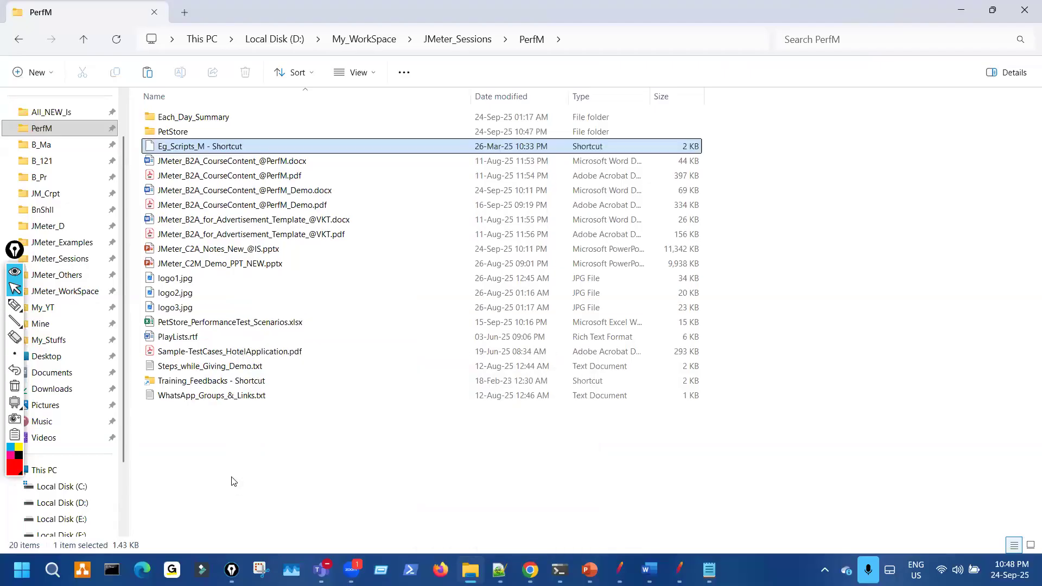
double_click(197, 146)
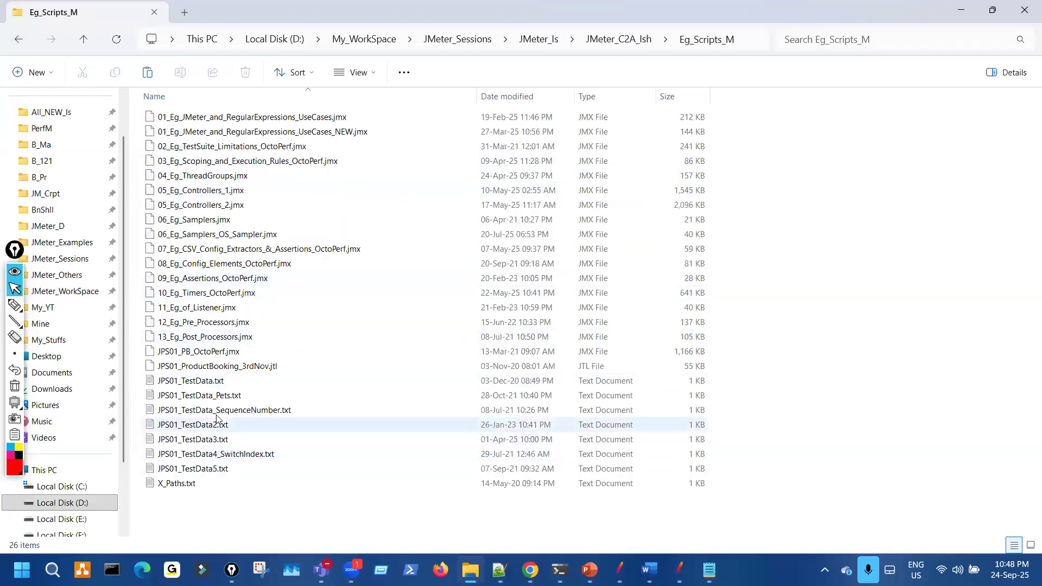
- Open JPS01_TestData, _Pets, _SequenceNumber, TestData2 and TestData3 text files in Notepad
left_click(239, 386)
double_click(239, 386)
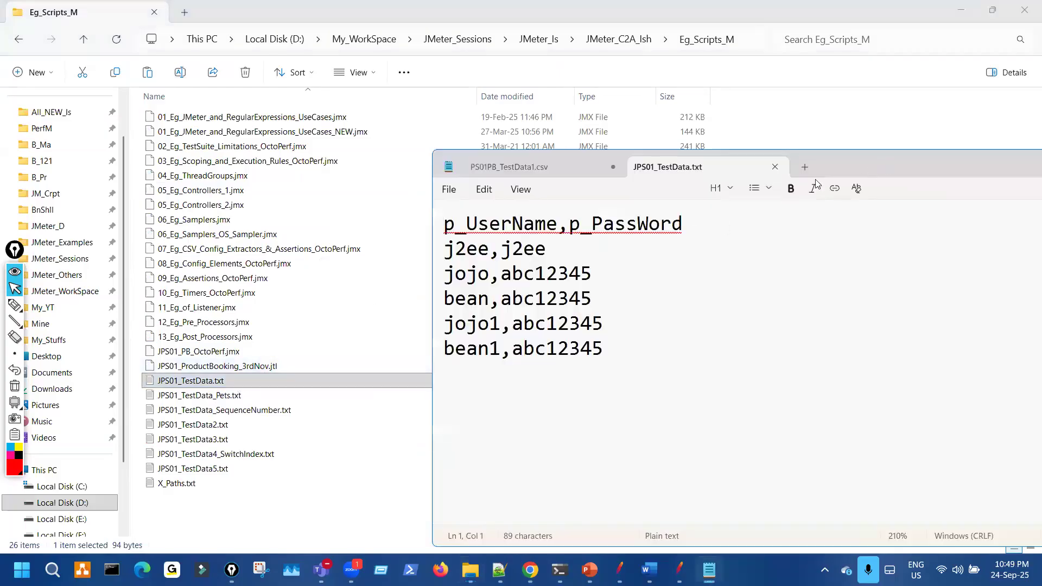
left_click(255, 398)
double_click(255, 398)
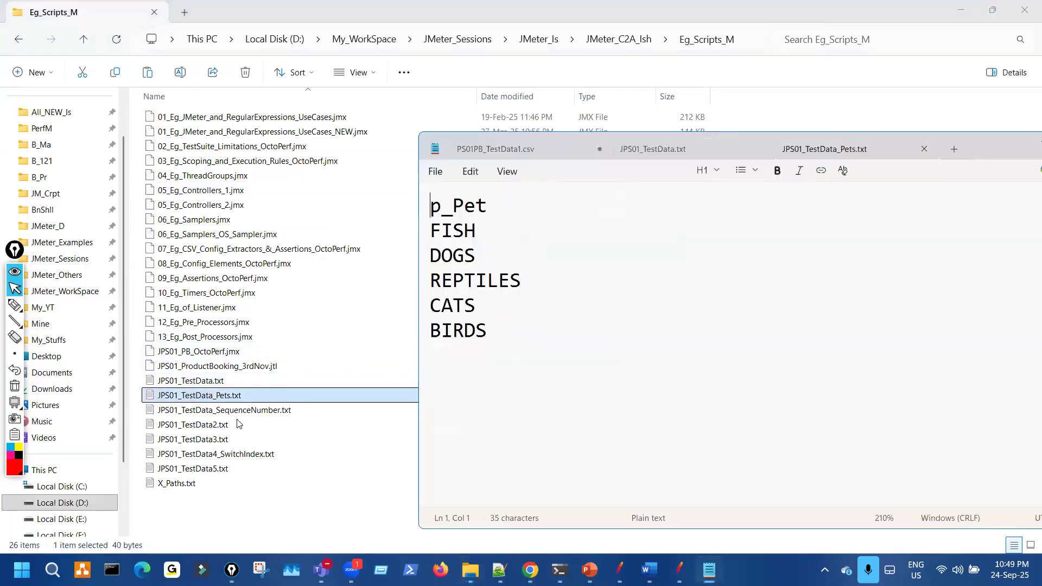
double_click(227, 411)
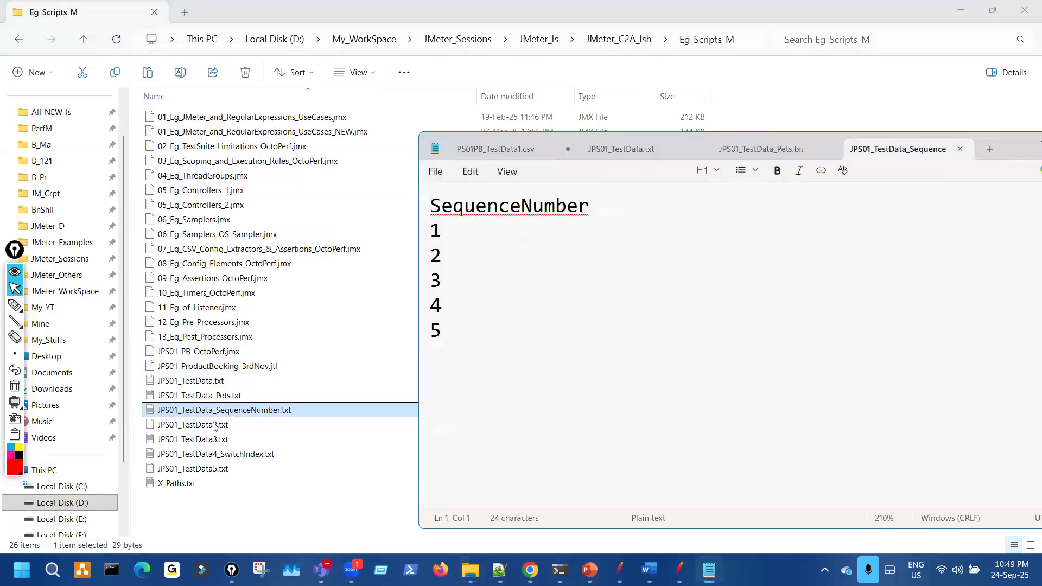
left_click(214, 426)
double_click(216, 425)
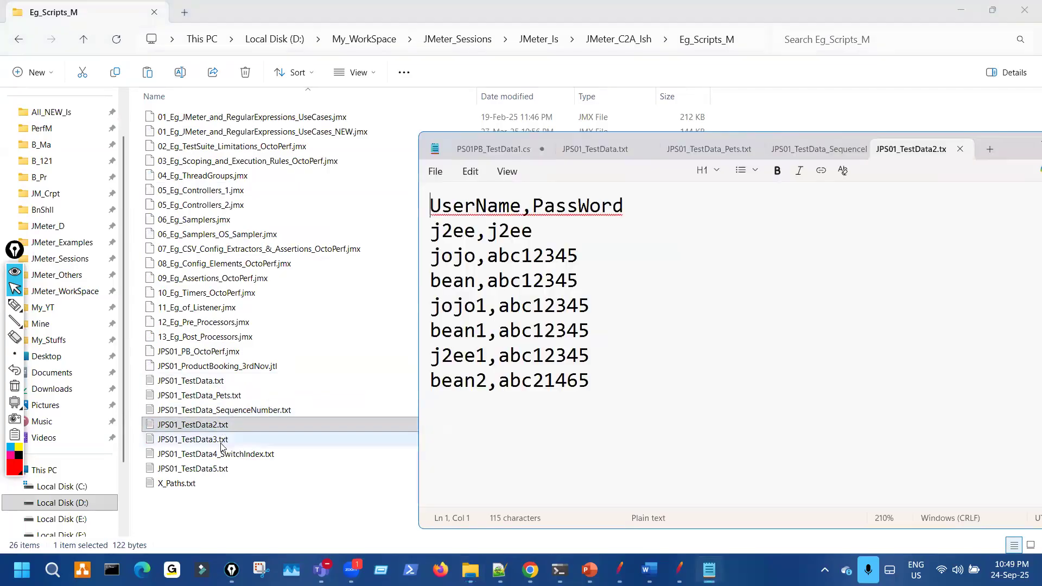
double_click(222, 441)
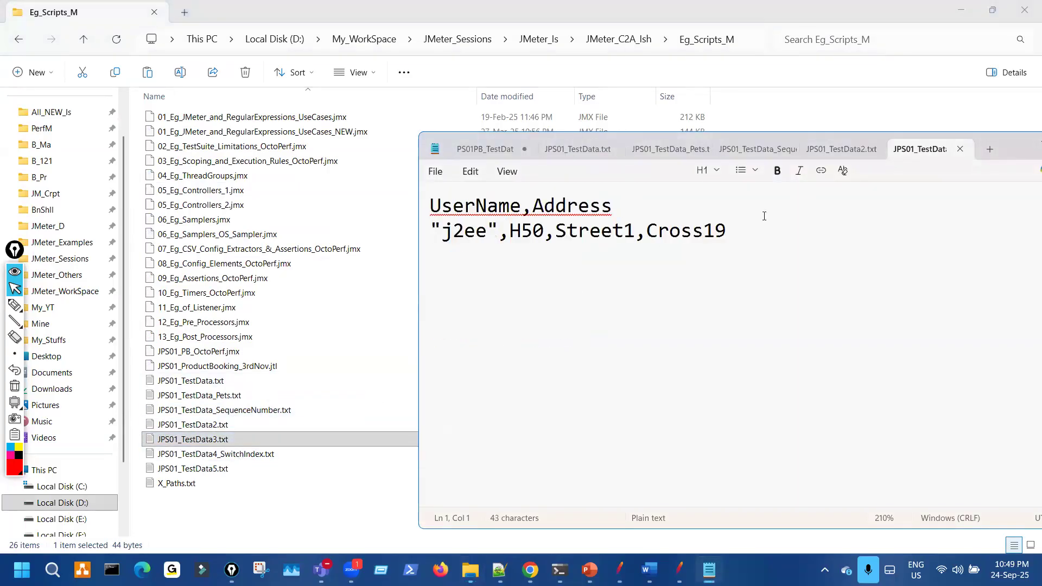
- Circle the Address header and H50,Street1,Cross19 values in JPS01_TestData3.txt, then close Notepad
left_click_drag(1022, 153, 801, 104)
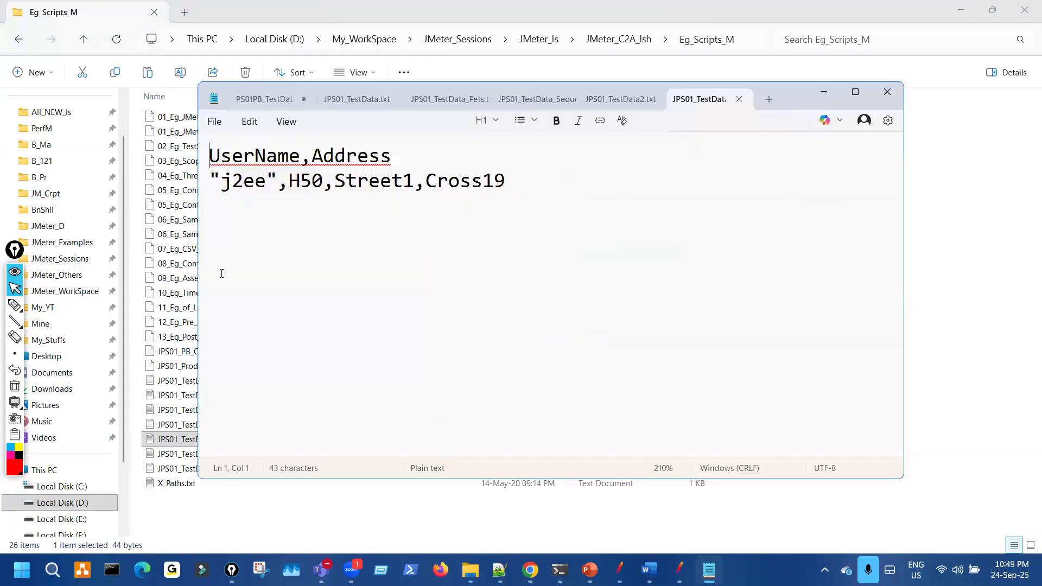
left_click(33, 305)
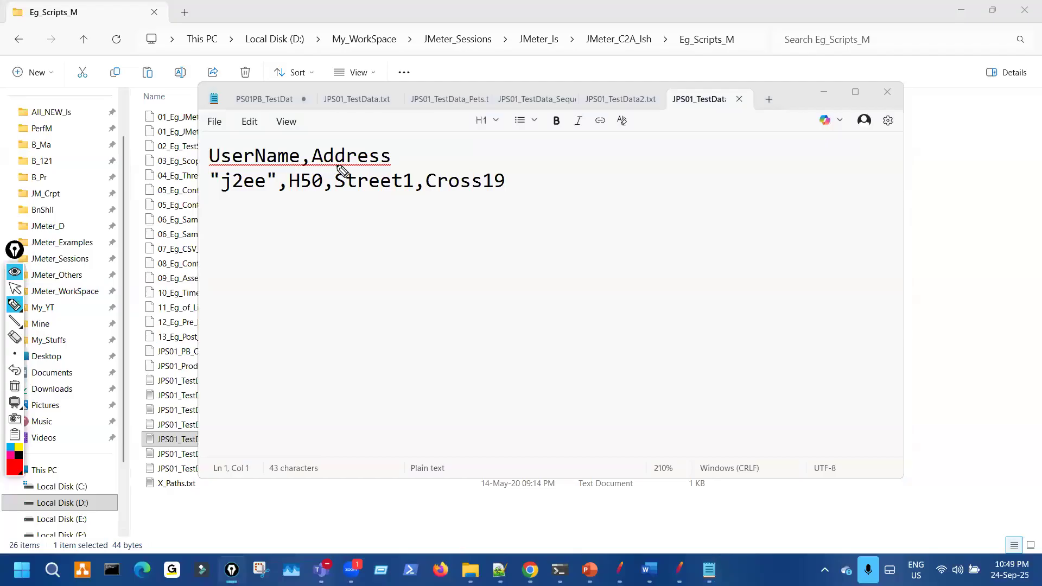
mouse_move(325, 166)
left_mouse_down()
mouse_move(367, 144)
mouse_move(326, 167)
left_mouse_up()
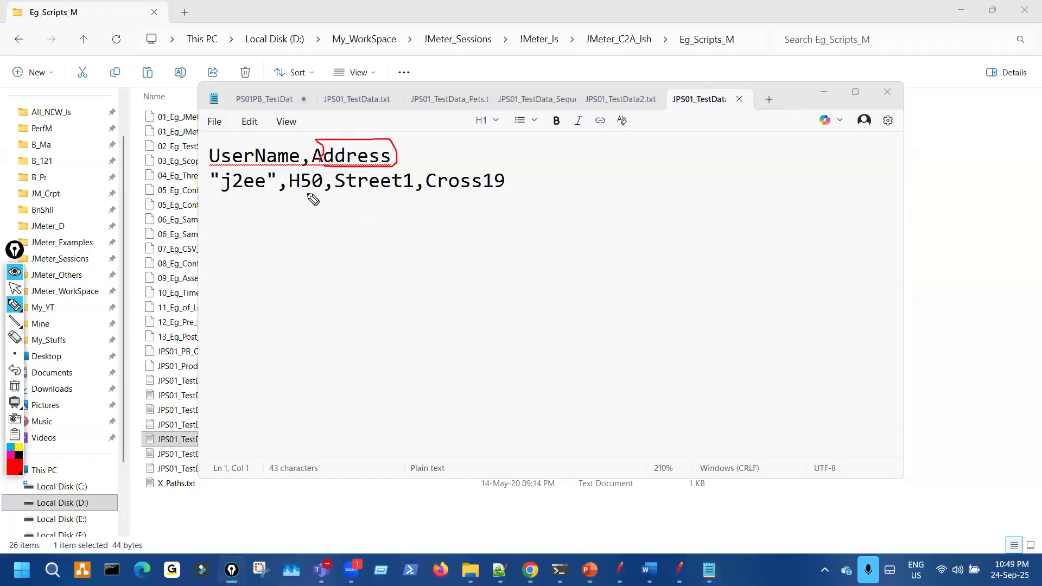
mouse_move(307, 200)
left_mouse_down()
mouse_move(511, 186)
mouse_move(380, 174)
mouse_move(298, 195)
mouse_move(325, 200)
left_mouse_up()
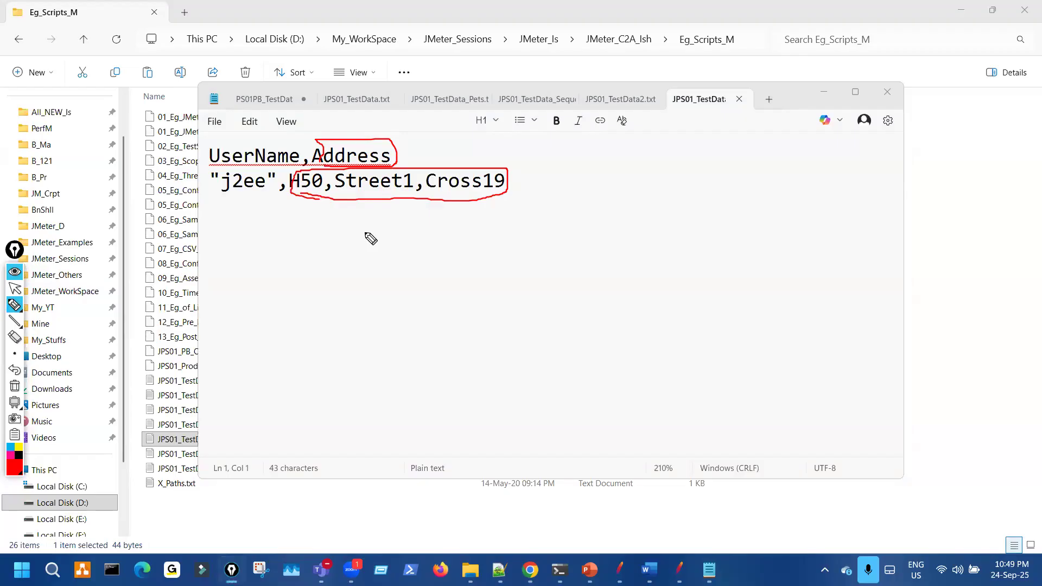
key("ctrl+shift+7")
key("ctrl+shift+2")
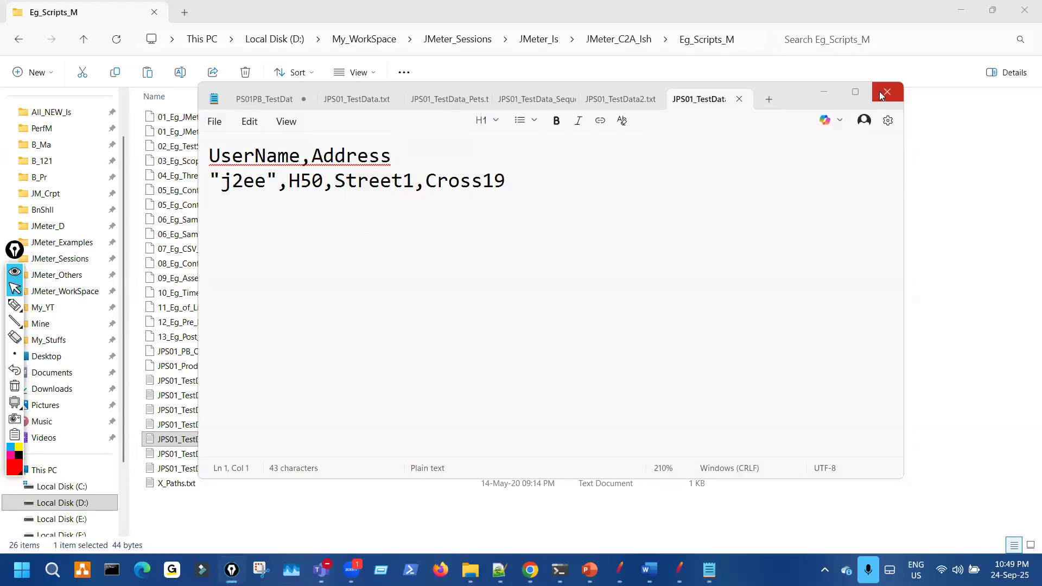
left_click(937, 232)
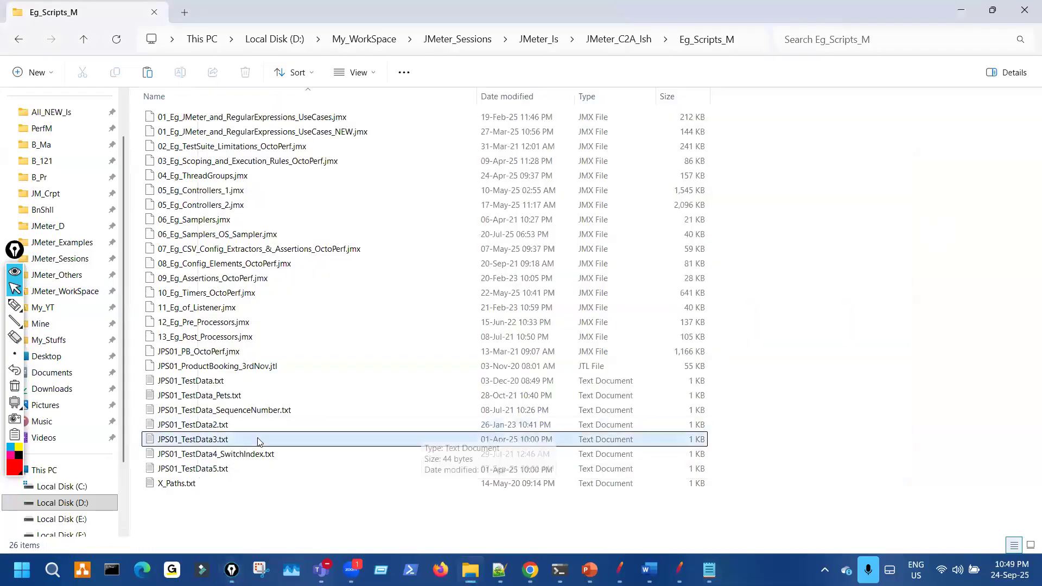
- Paste JPS01_TestData3.txt into the PetStore folder and check its contents
left_click(307, 434)
left_click(22, 37)
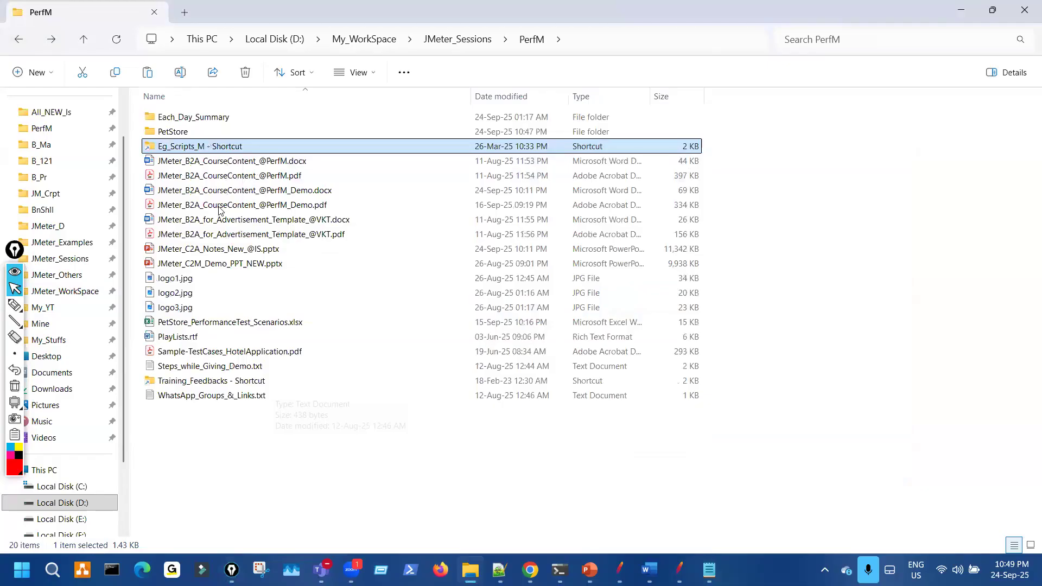
double_click(174, 132)
key("ctrl+v")
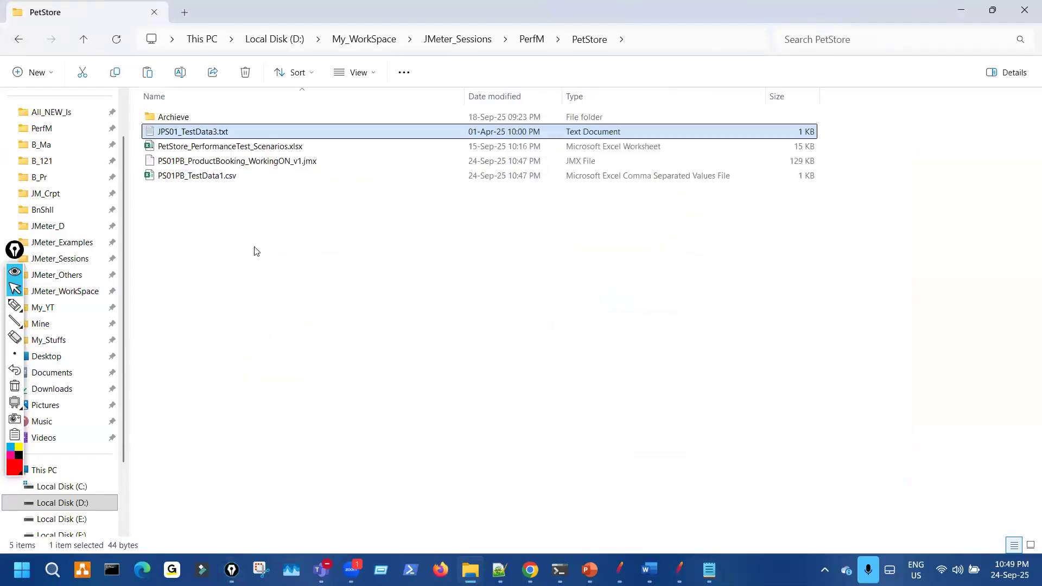
double_click(237, 131)
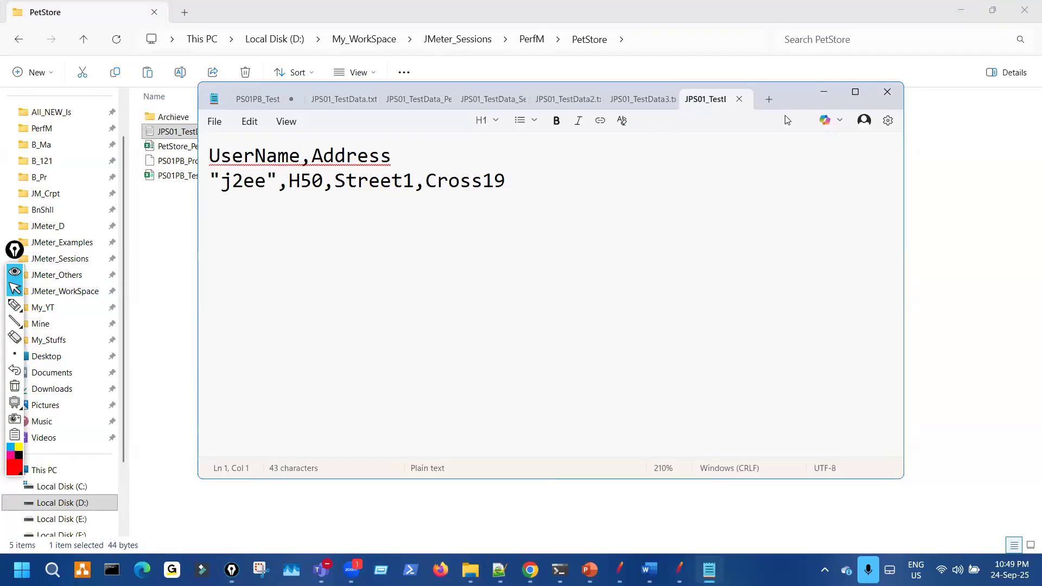
left_click(888, 92)
- Grab the JPS01_TestData3.txt file name and select the current Filename in JMeter's CSV config
right_click(239, 131)
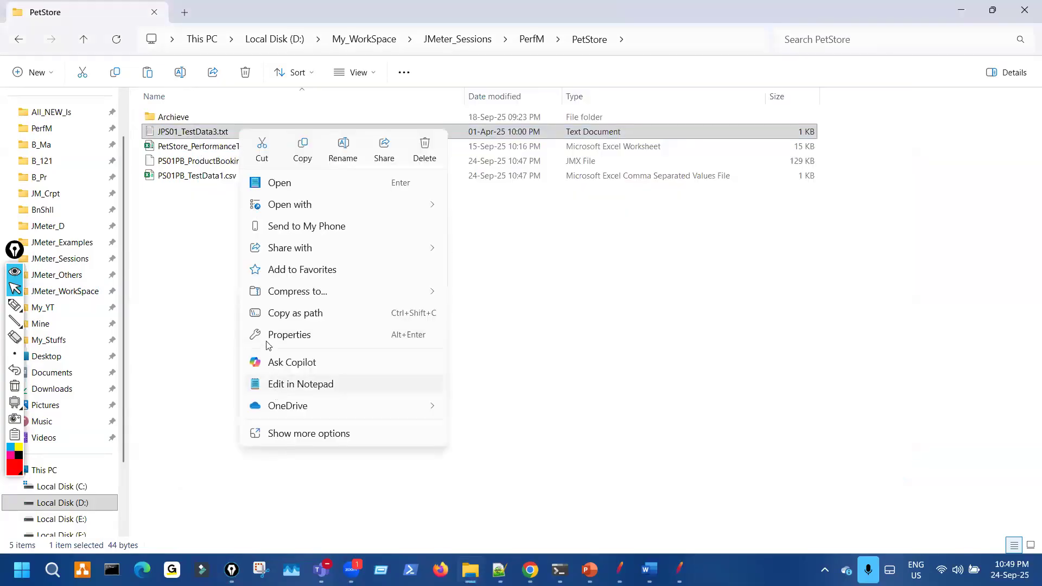
left_click(222, 240)
left_click(235, 133)
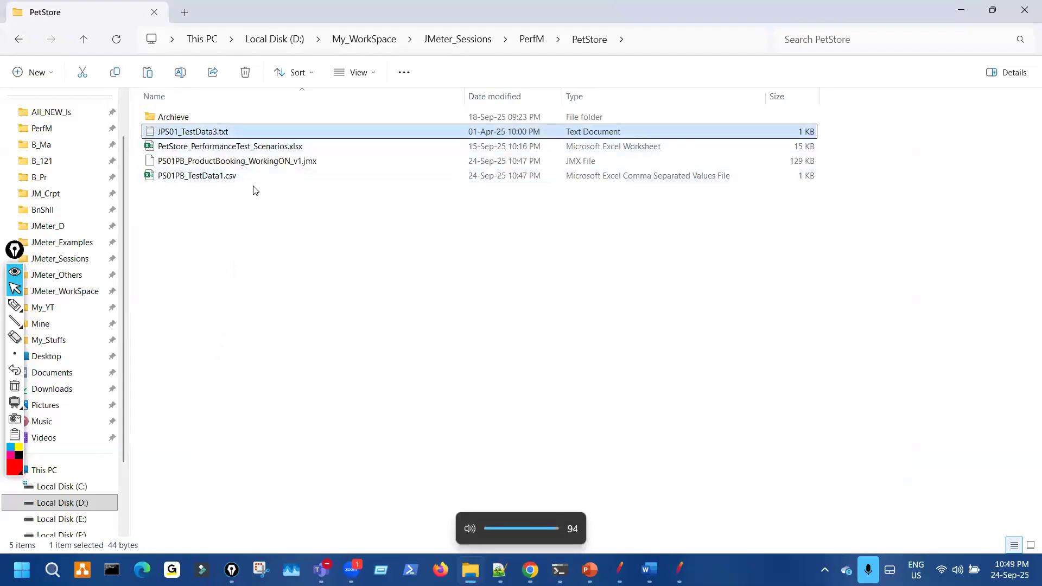
key("F2")
key("ctrl+a")
key("ctrl+c")
left_click(474, 424)
left_click(619, 564)
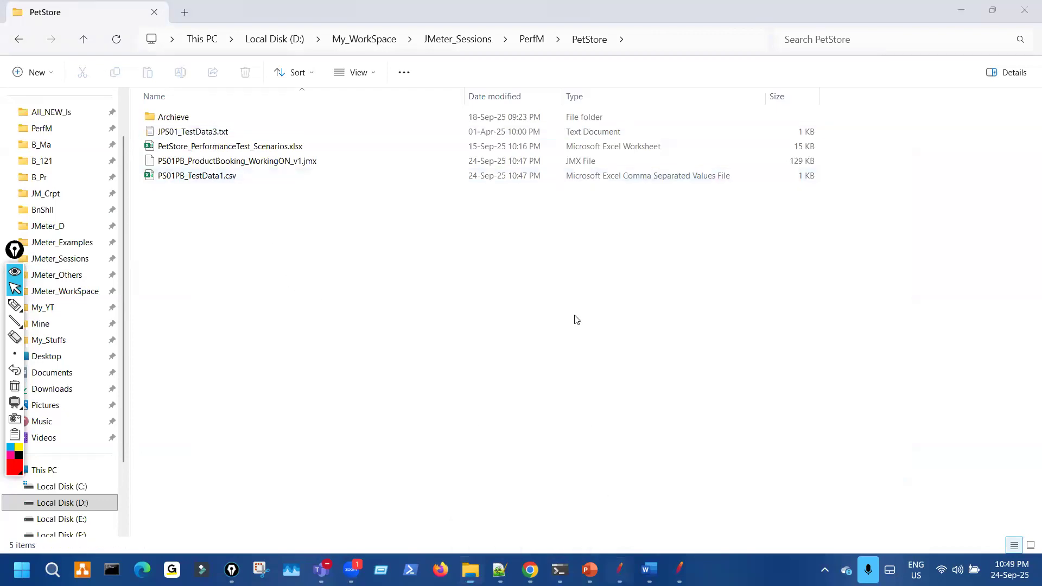
left_click_drag(614, 159, 466, 154)
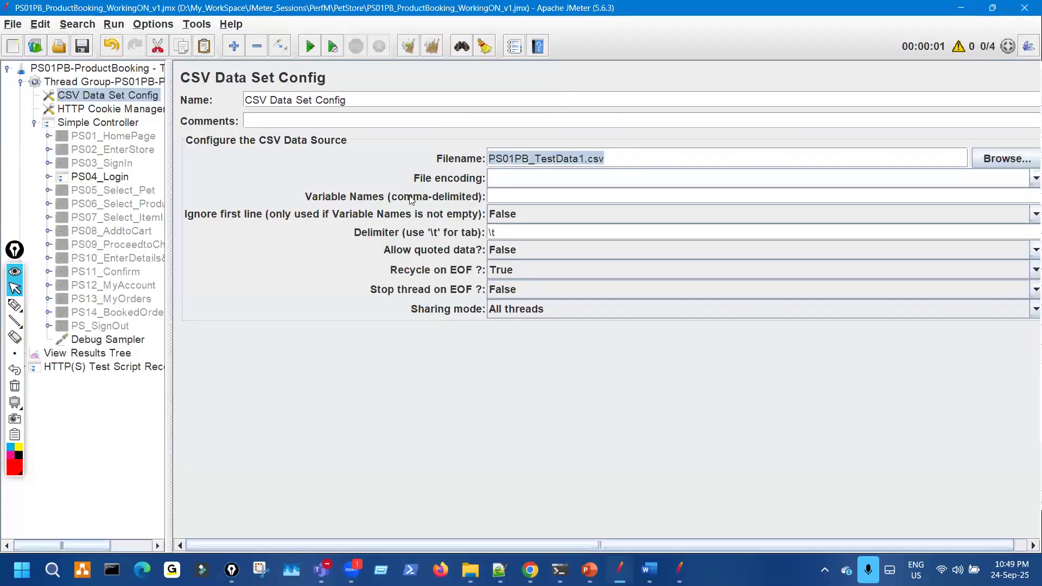
- Point the CSV Data Set Config at JPS01_TestData3.txt, expand PS04_Login, and copy the UserName header
key("ctrl+v")
left_click(48, 177)
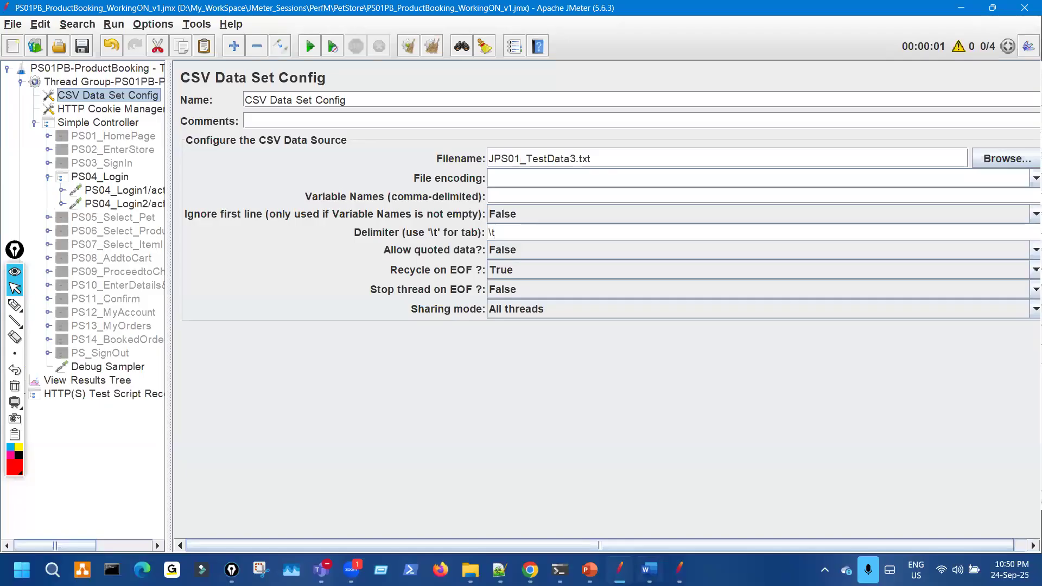
mouse_move(650, 570)
left_click(468, 569)
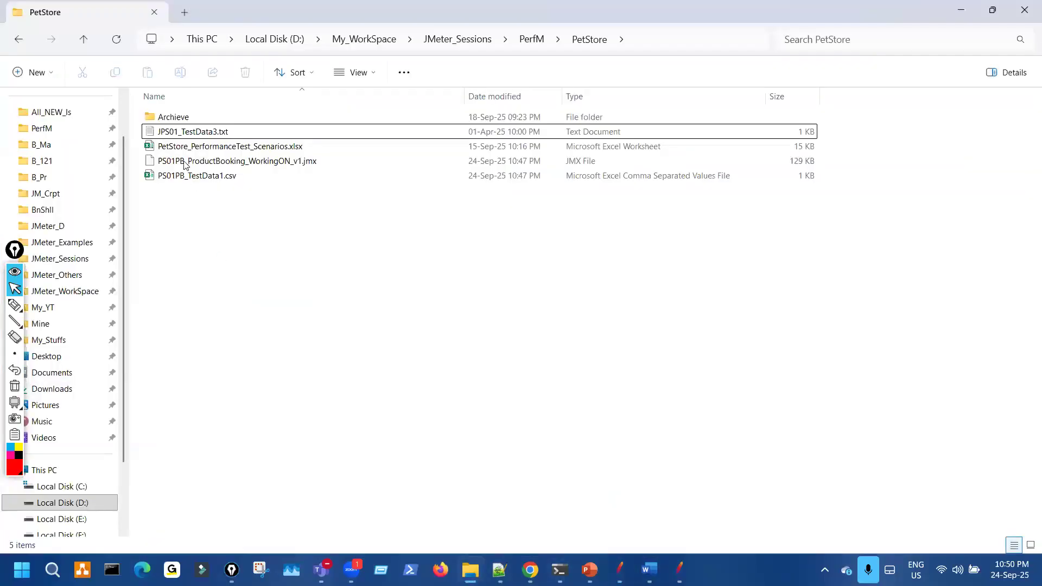
left_click(187, 132)
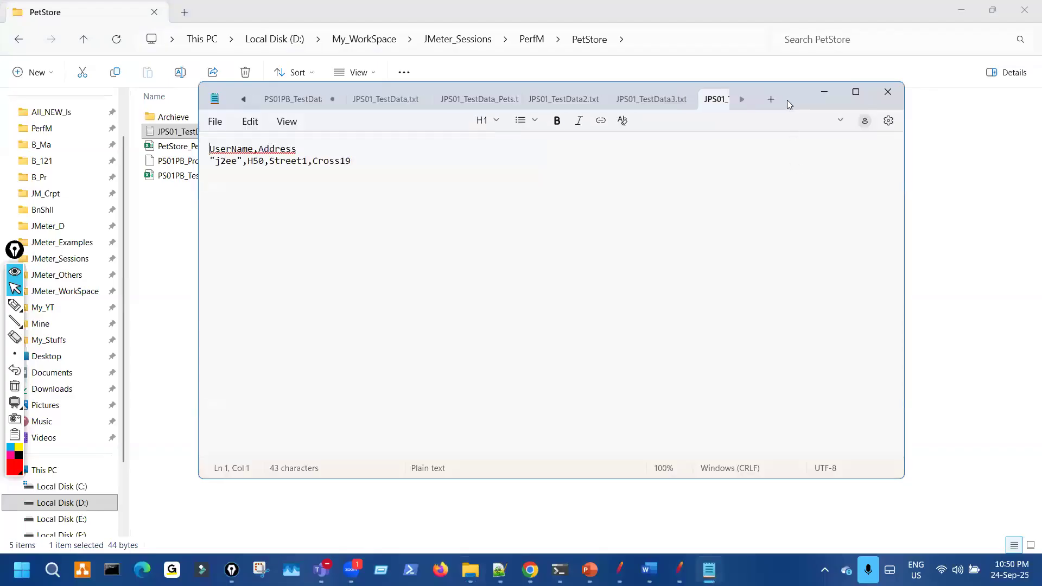
scroll(695, 324, "up", 11)
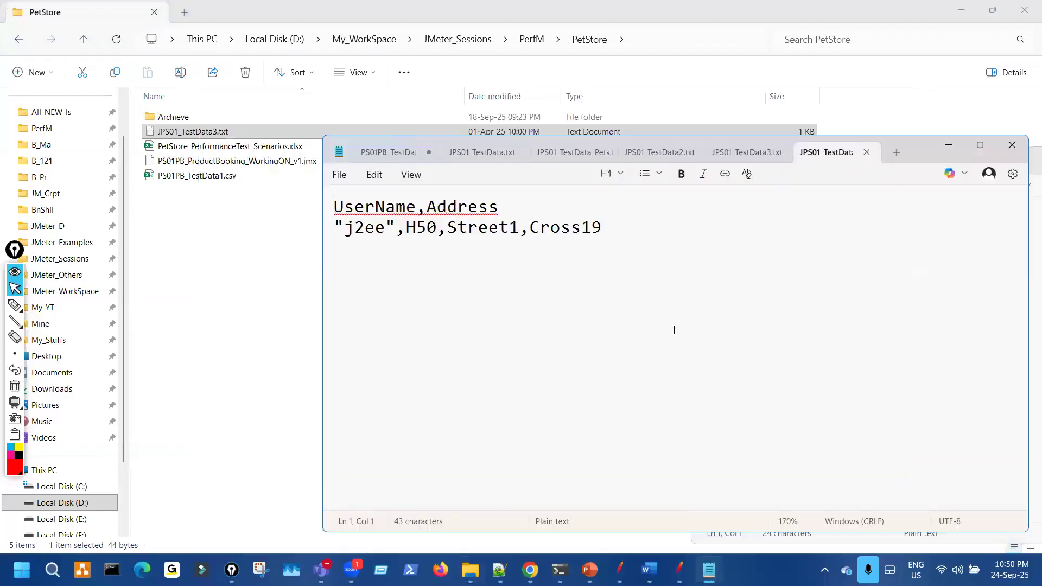
left_click(398, 209)
double_click(398, 210)
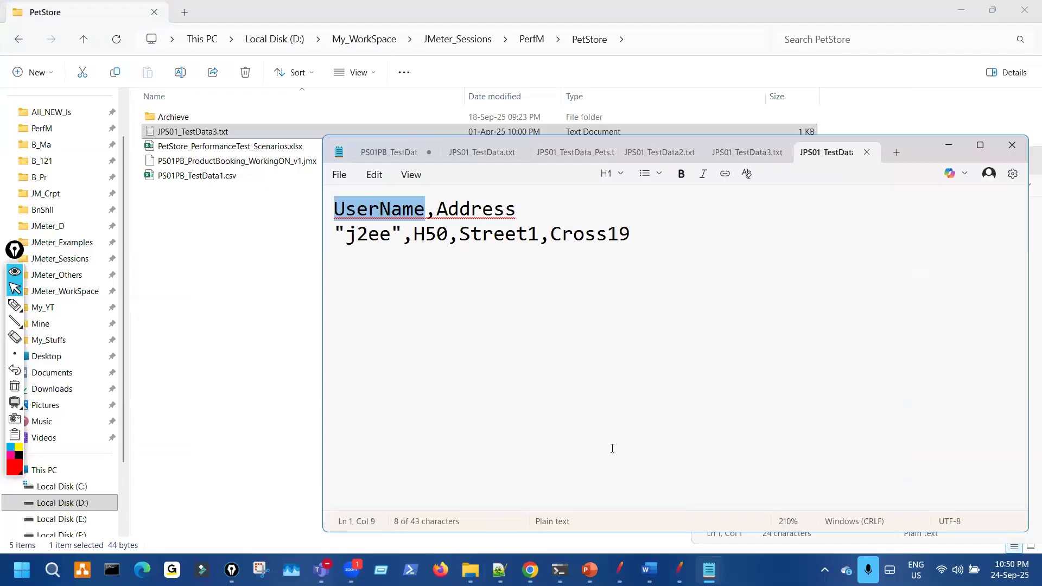
left_click(622, 568)
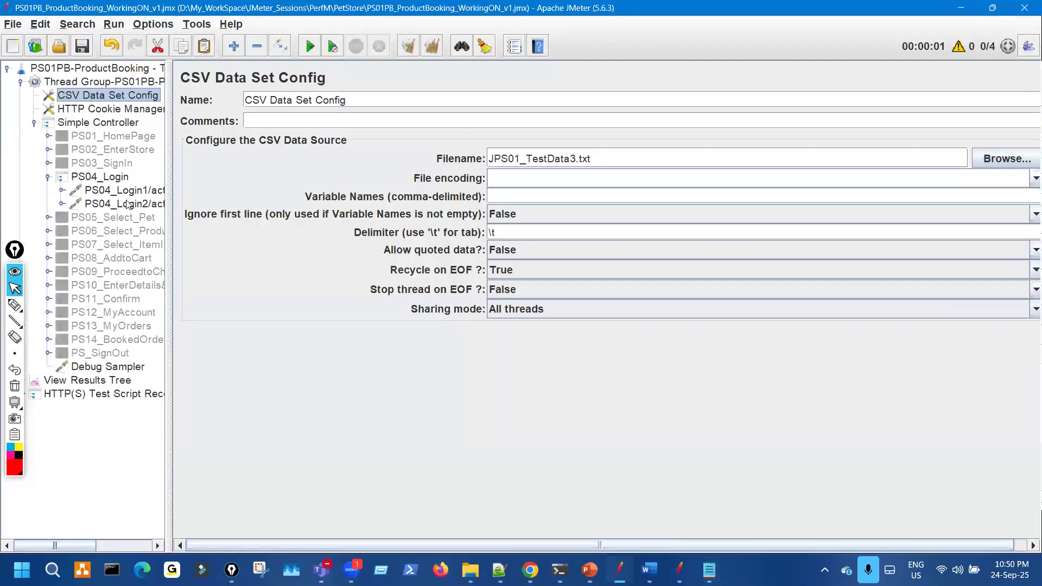
- Select the PS04_Login controller and append __${UserName to its name
left_click(123, 179)
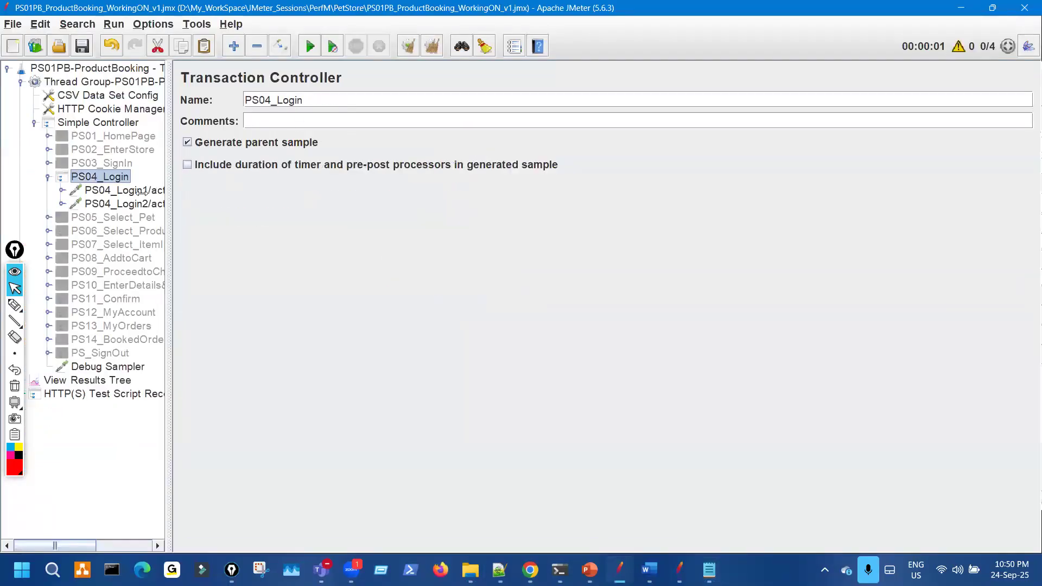
key("Down")
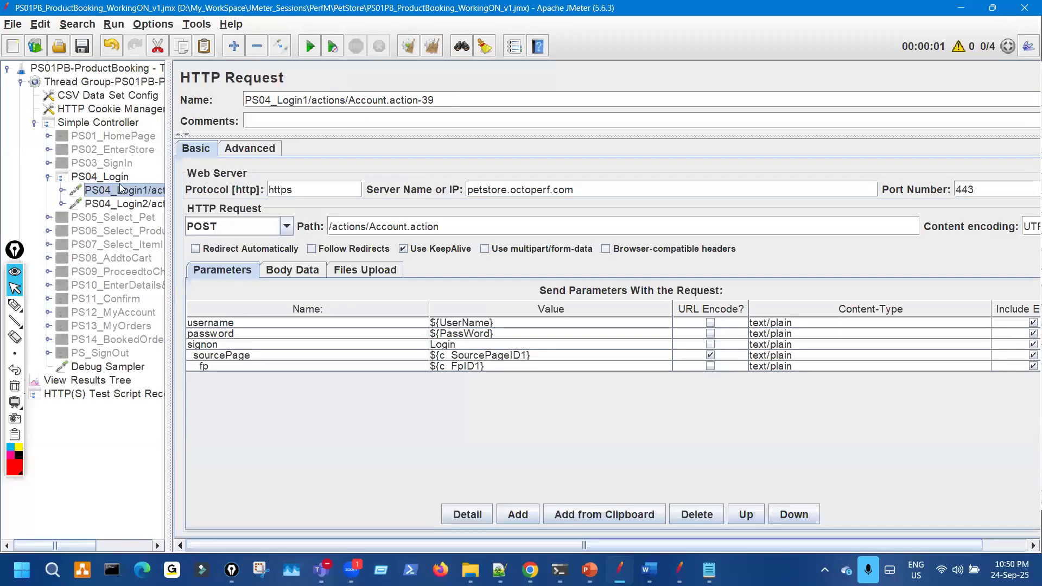
key("Up")
left_click(402, 98)
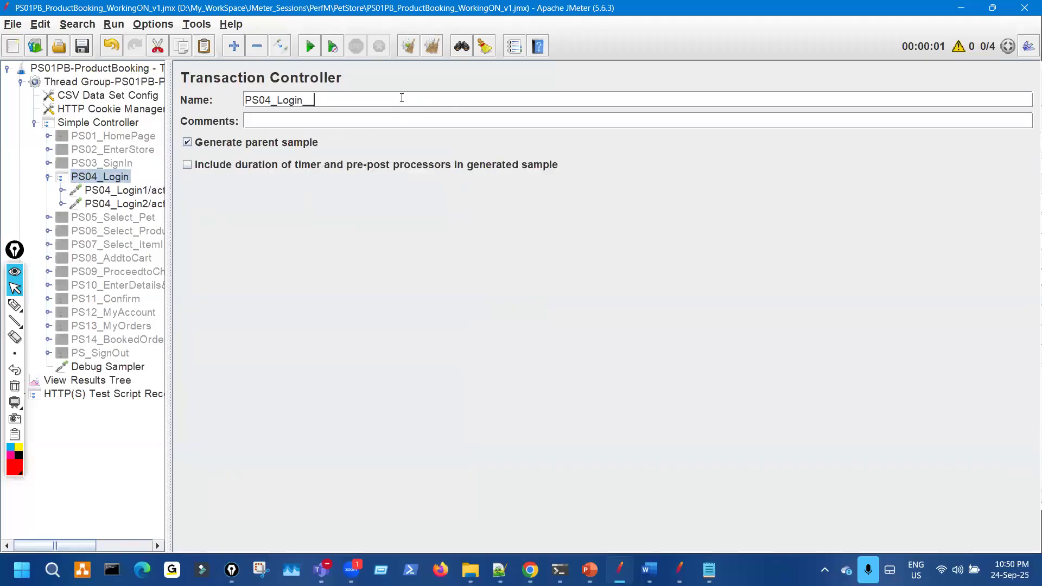
type("__${UserName")
- Copy the Address header from the UserName,Address data file and paste it into the controller name
mouse_move(709, 570)
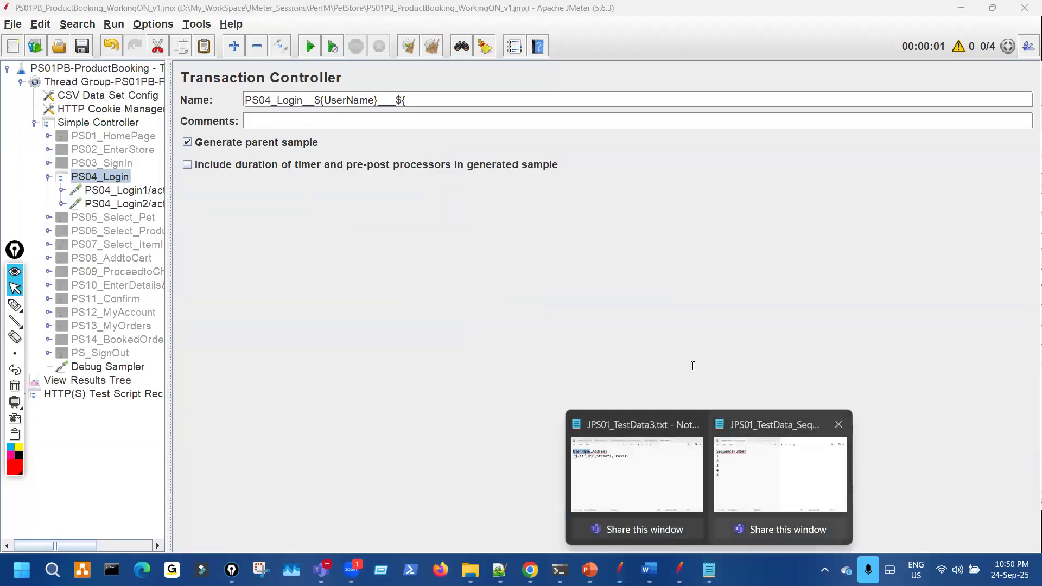
left_click(777, 478)
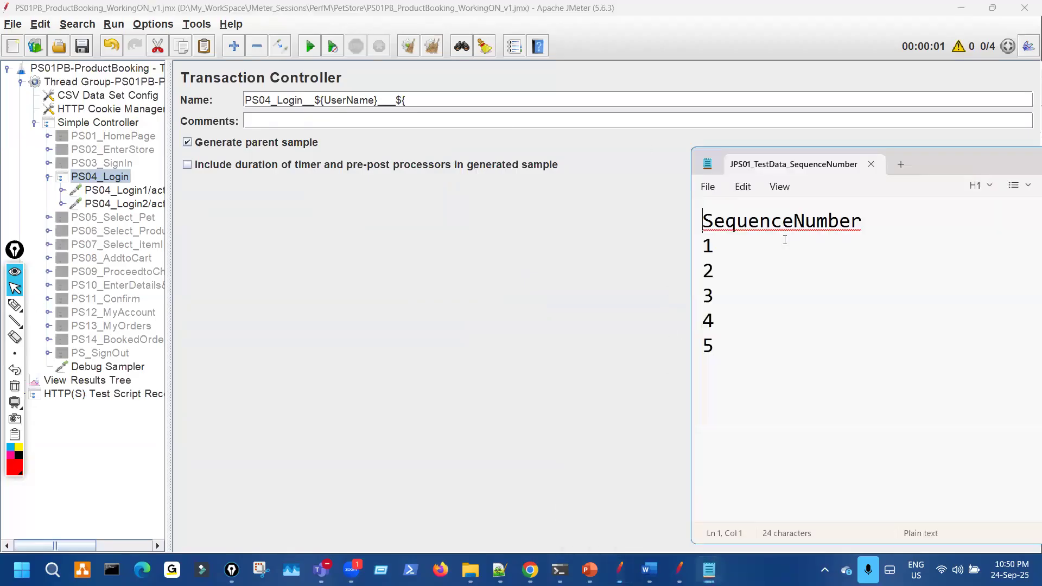
left_click_drag(715, 164, 556, 160)
left_click(713, 160)
left_click(698, 571)
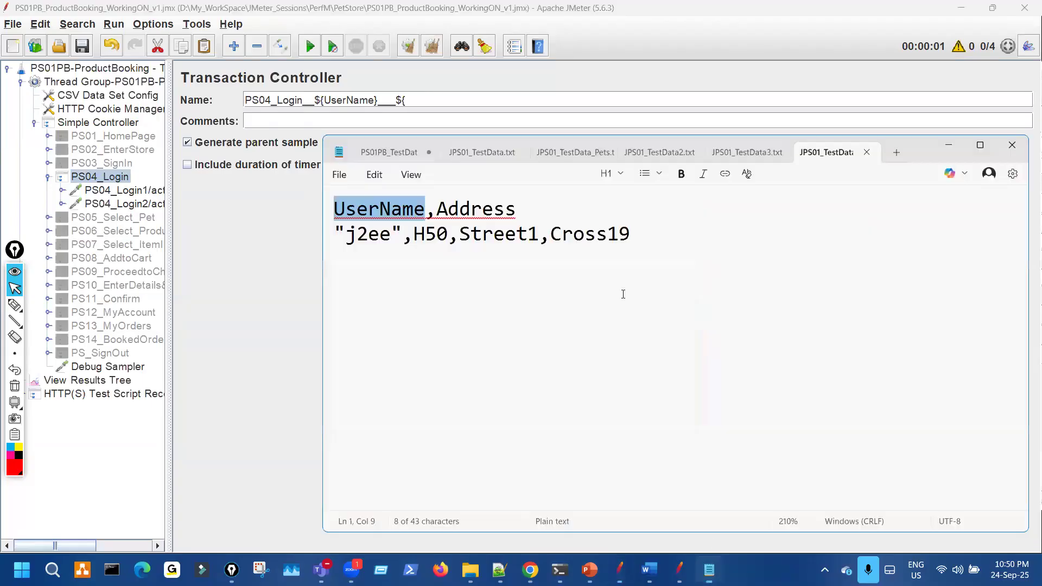
double_click(478, 209)
key("ctrl+c")
left_click(438, 93)
key("ctrl+v")
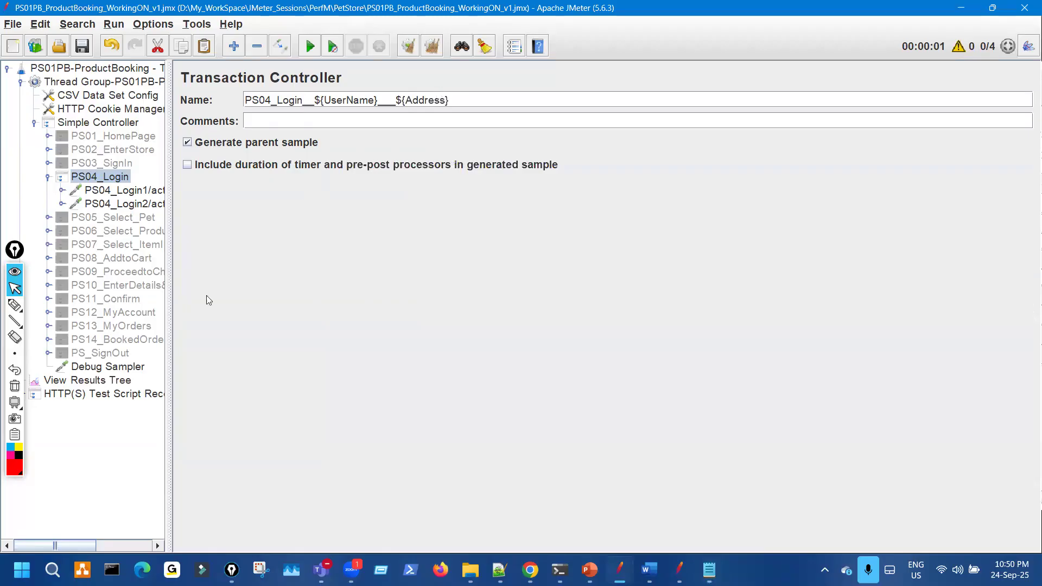
left_click(113, 381)
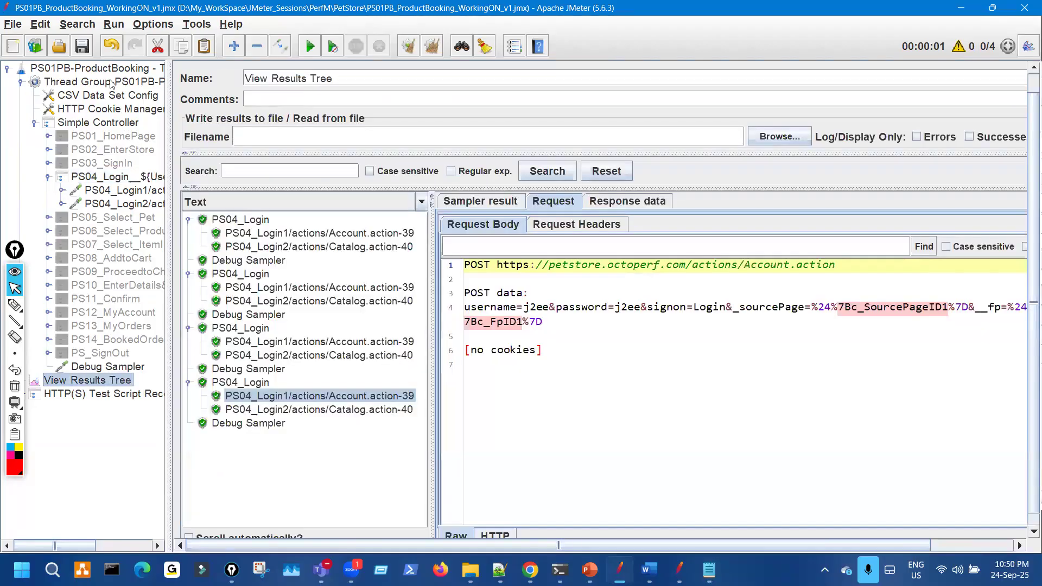
- Set the Thread Group's Number of Threads to 1
left_click(111, 82)
double_click(339, 210)
type("1")
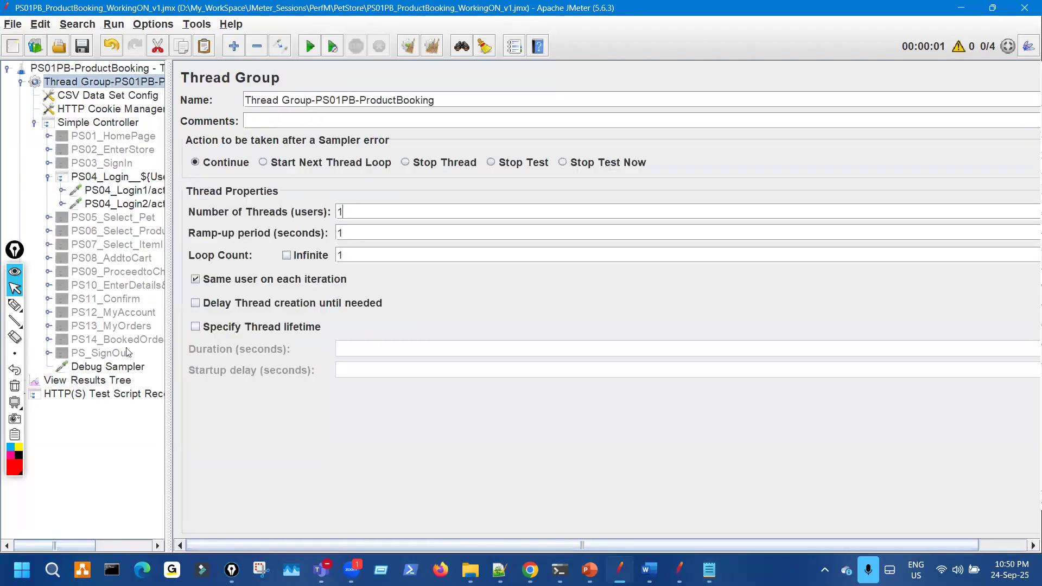
- Run the test and point out the unresolved ${UserName} and ${Address} in the login sample name
left_click(113, 382)
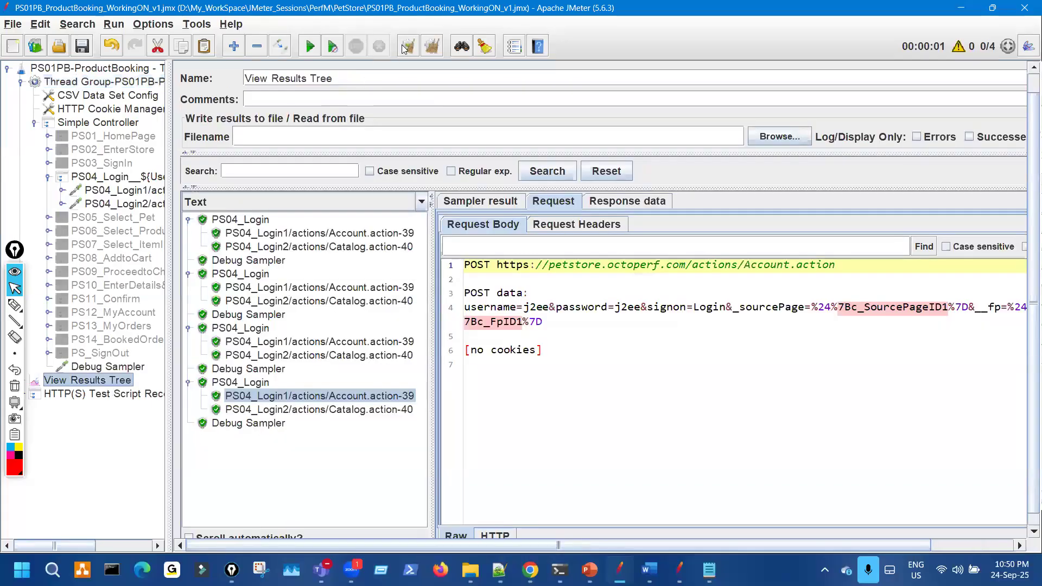
left_click(311, 49)
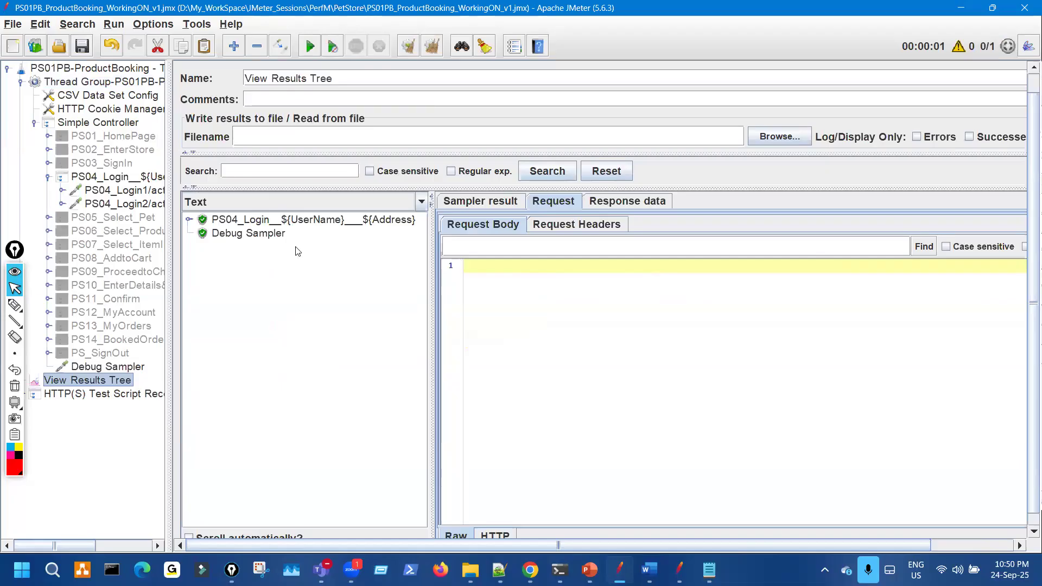
left_click_drag(432, 244, 466, 245)
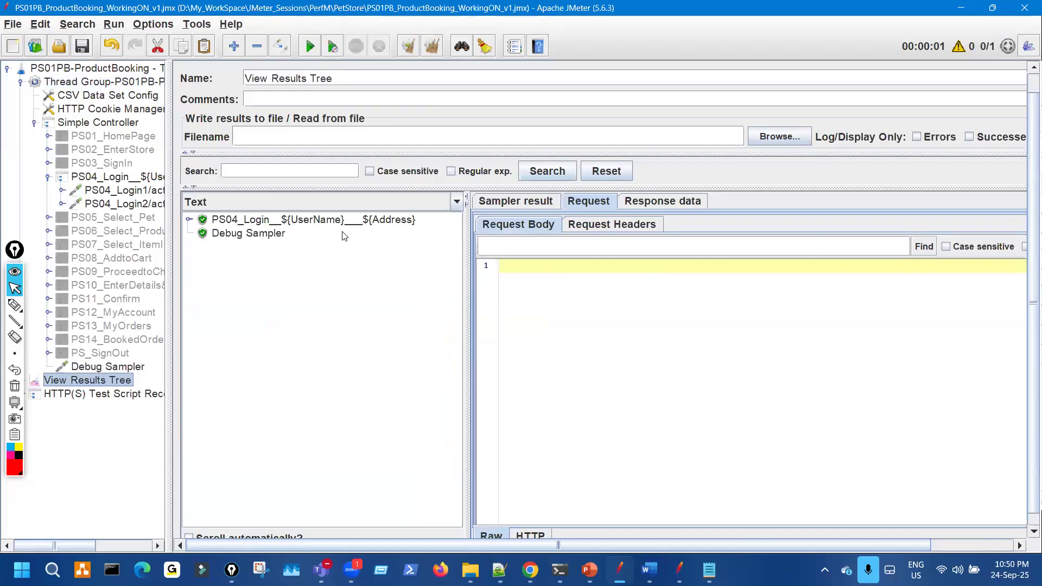
key("ctrl+shift+3")
left_click_drag(269, 220, 279, 226)
left_click_drag(346, 224, 362, 224)
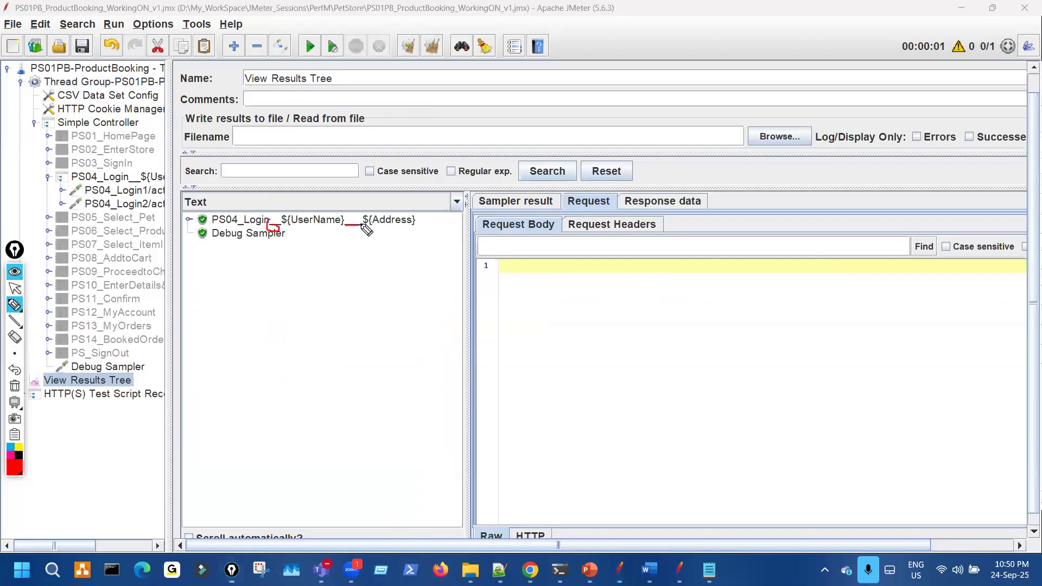
key("ctrl+shift+7")
key("ctrl+shift+2")
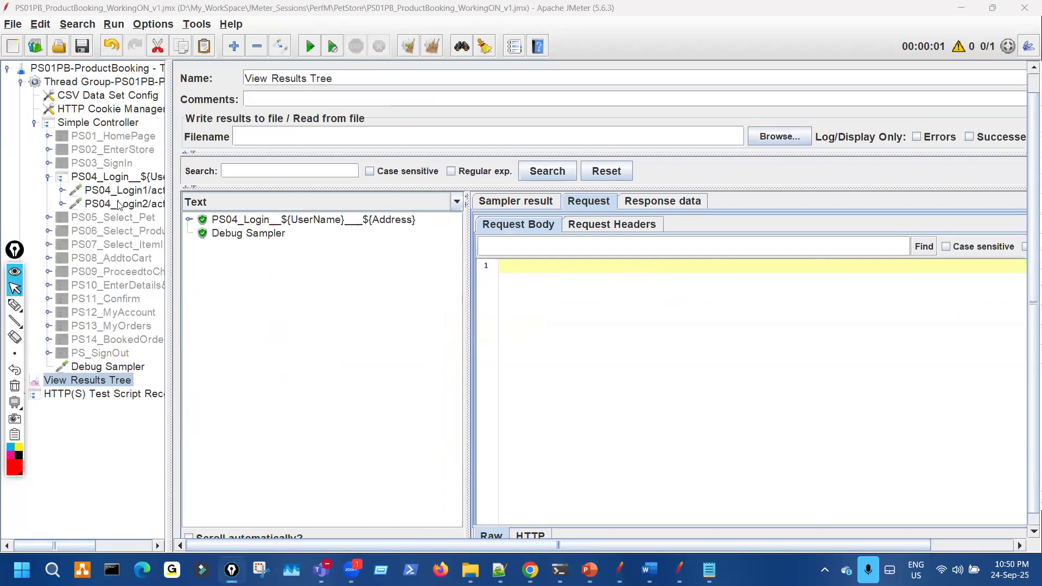
left_click(125, 97)
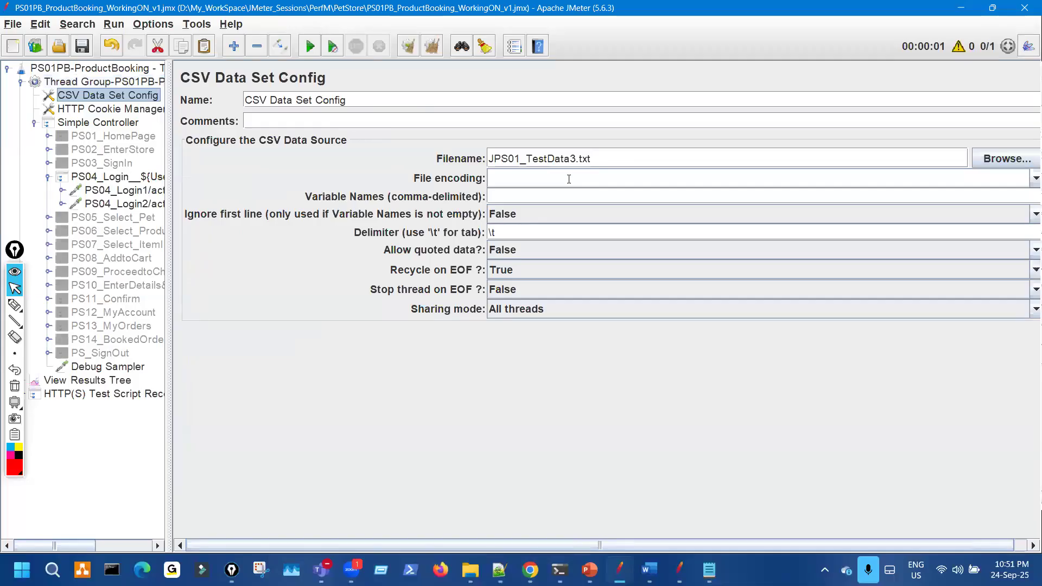
- Change the CSV Data Set Config delimiter from \t to a comma
left_click_drag(547, 160, 562, 161)
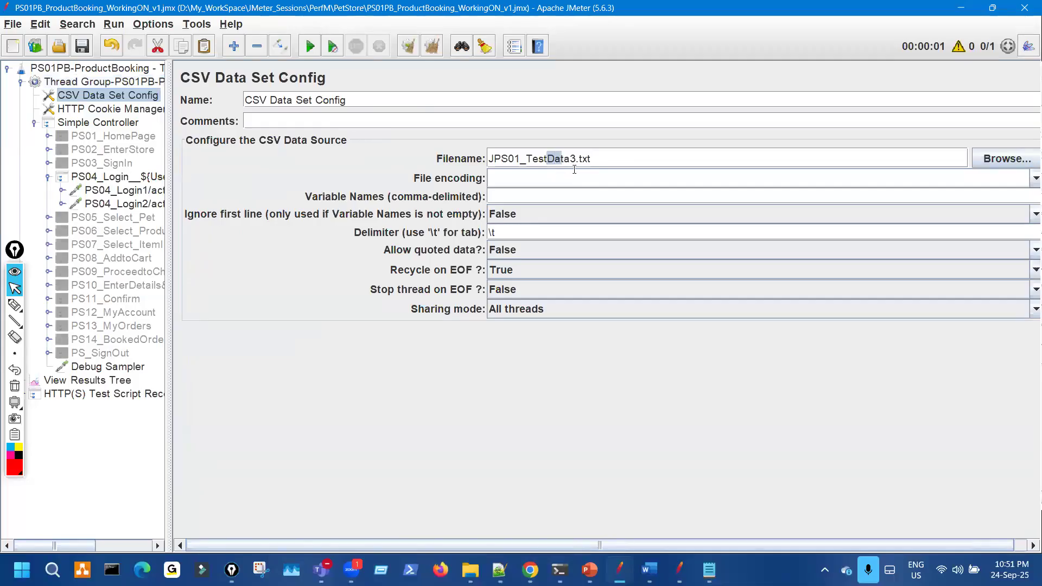
left_click(145, 179)
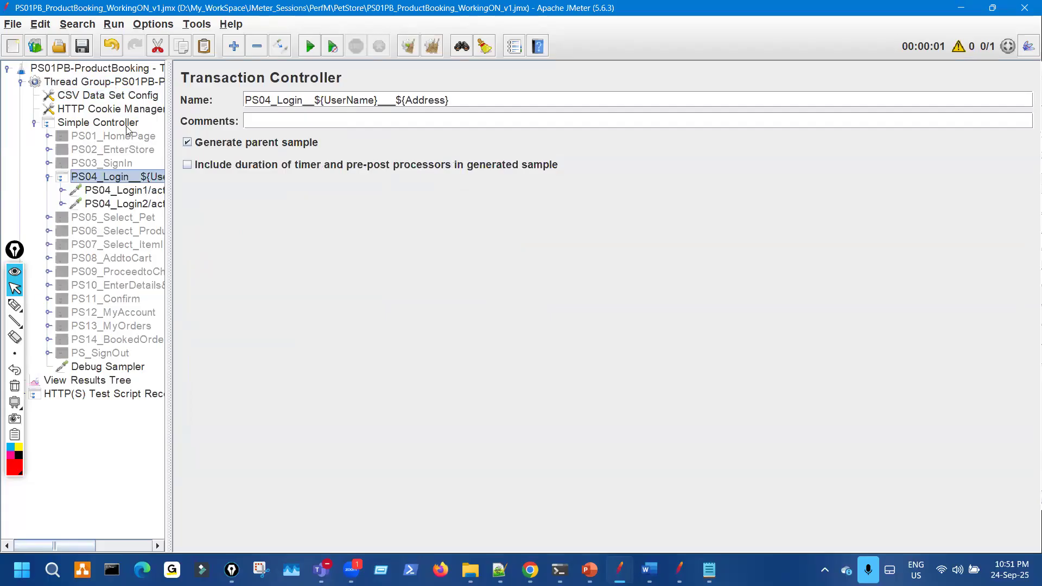
left_click(709, 570)
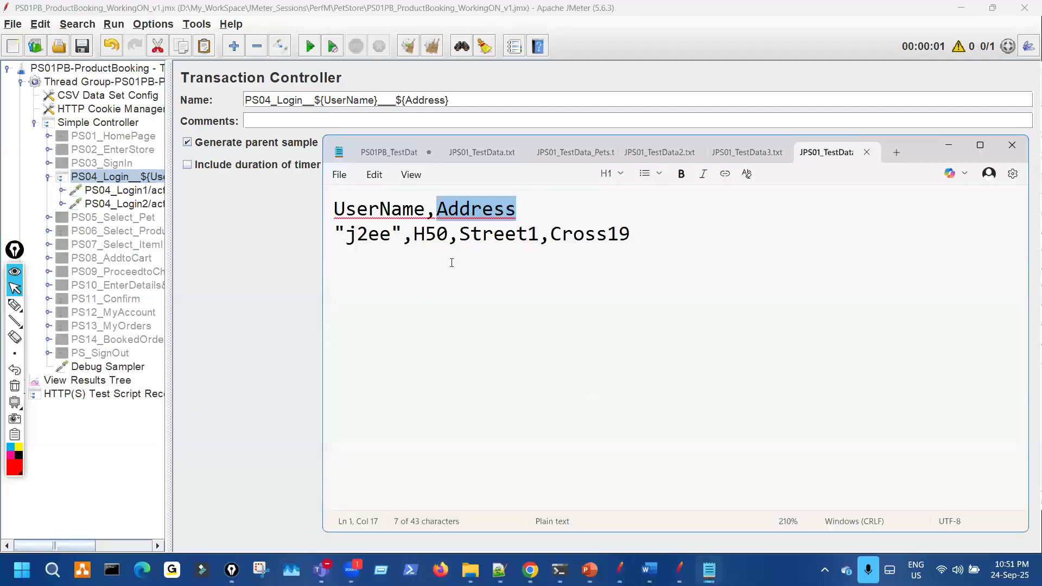
left_click(155, 96)
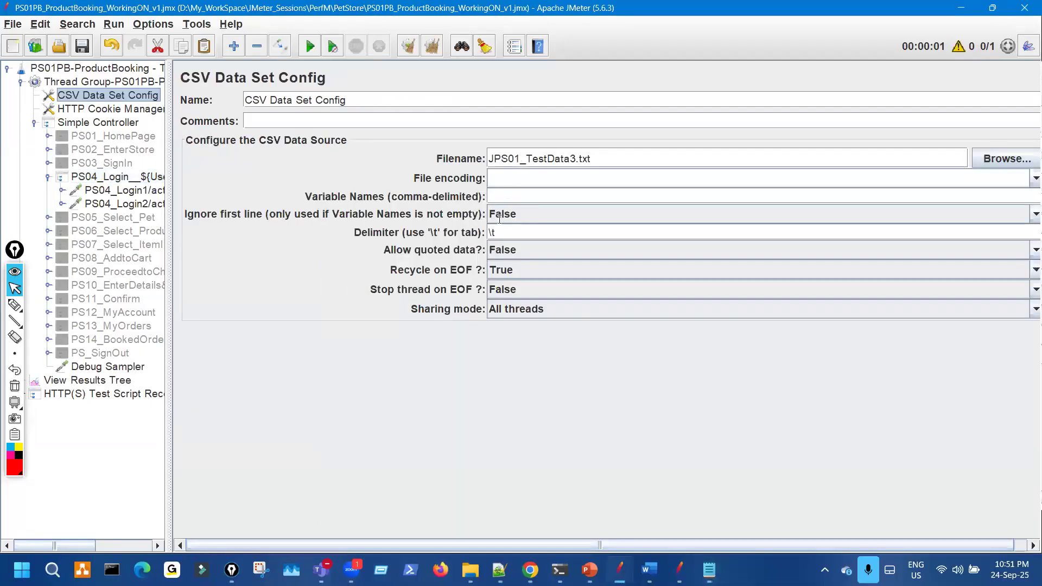
left_click_drag(500, 232, 432, 218)
type(",")
left_click_drag(496, 227, 413, 260)
- Run the test from View Results Tree, then clear all results
left_click(116, 380)
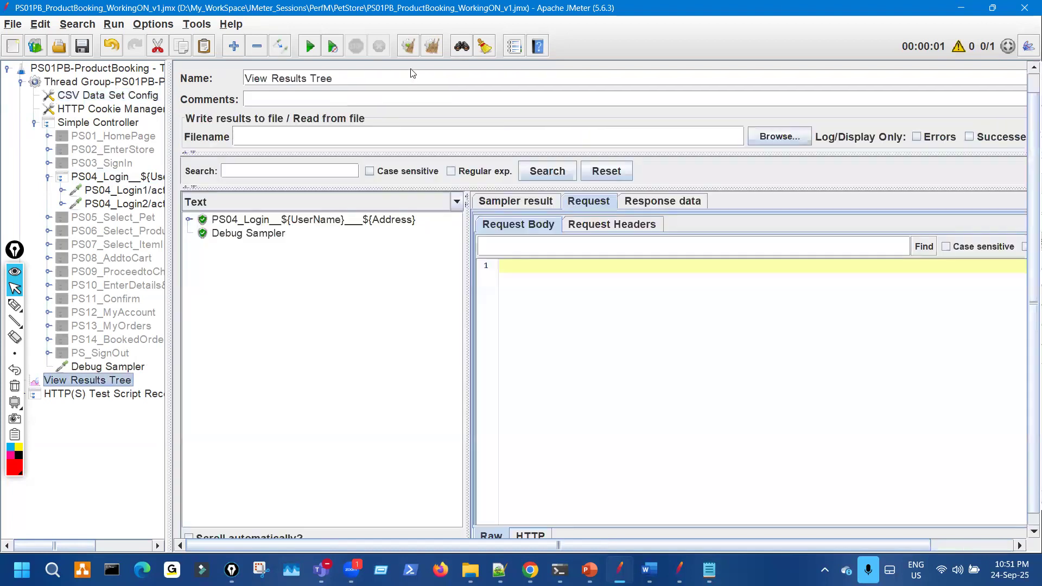
left_click(310, 47)
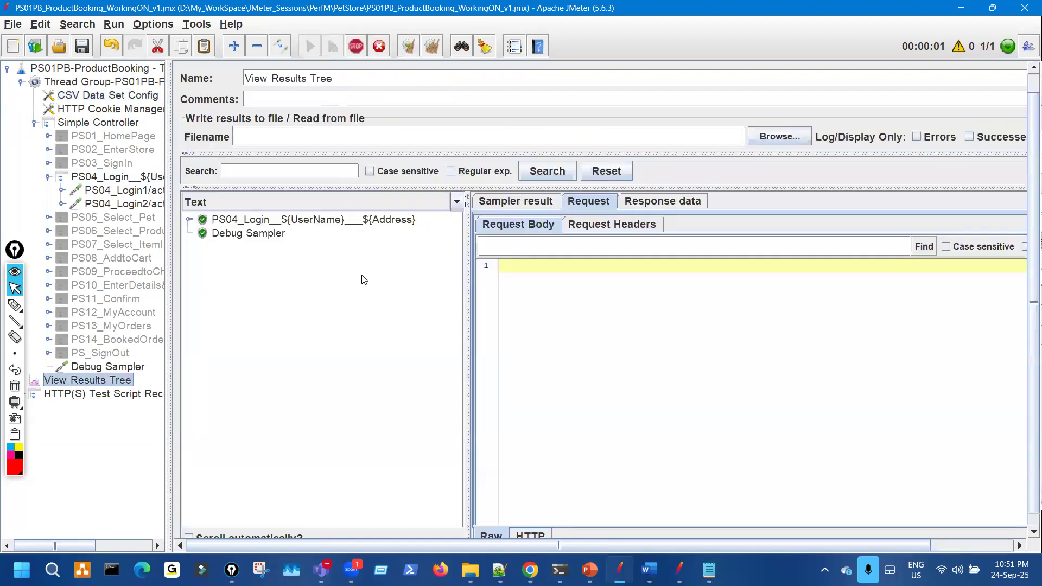
left_click_drag(467, 286, 537, 287)
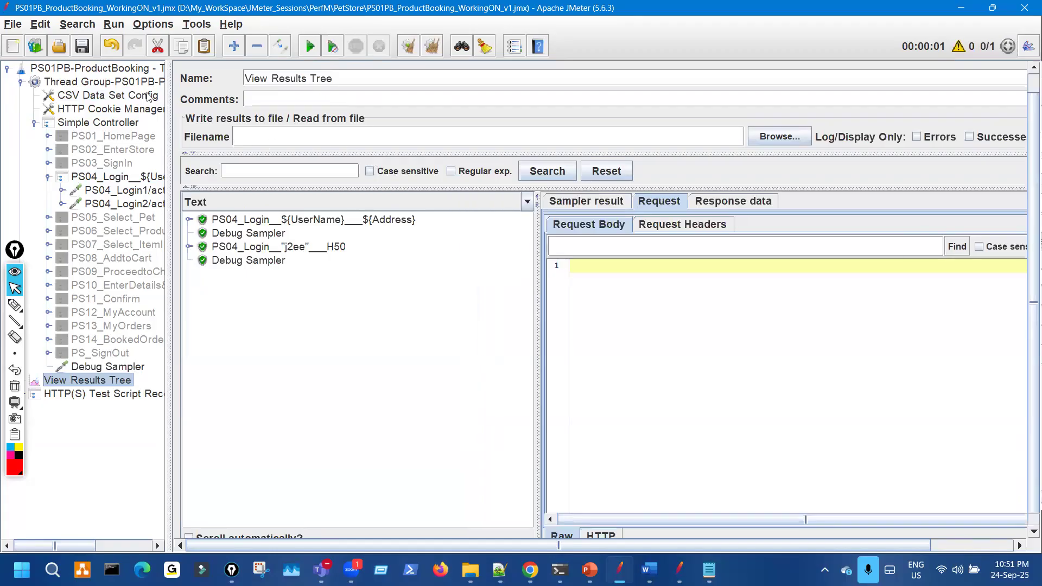
left_click(431, 47)
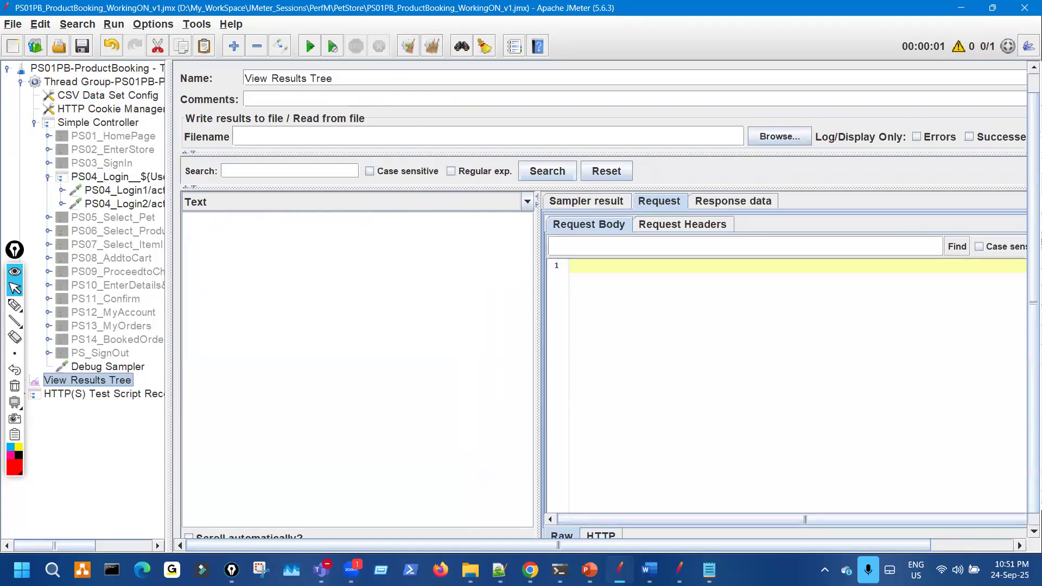
left_click(709, 569)
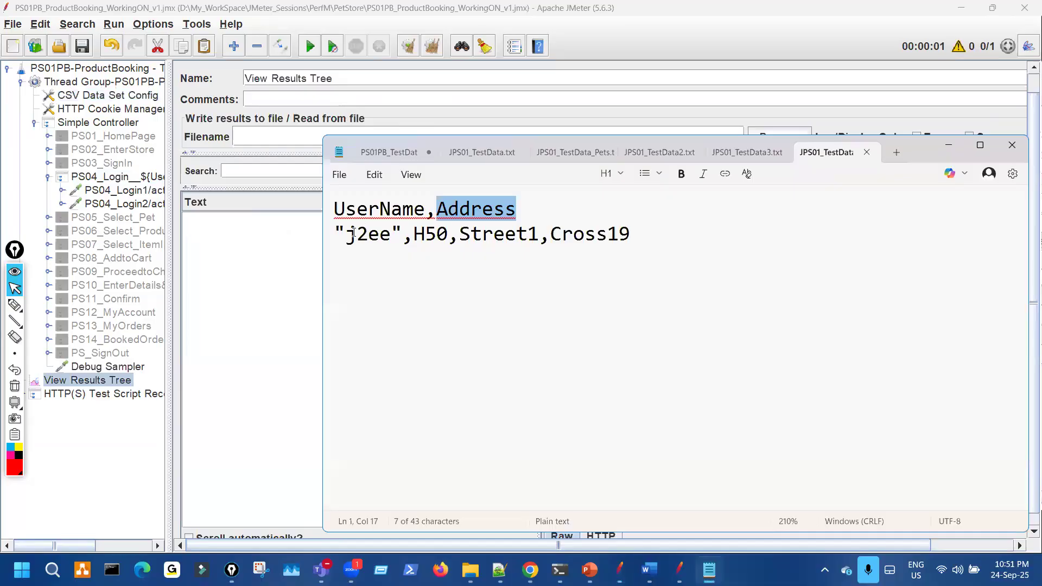
- Annotate the UserName and Address headers and the "j2ee",H50,Street1,Cross19 row in the data file
left_click(348, 288)
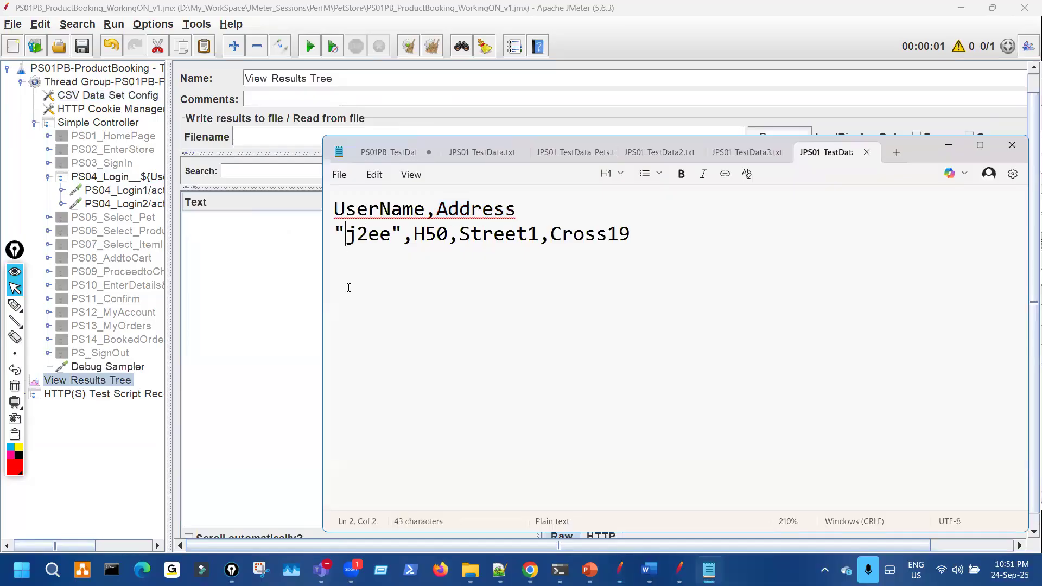
key("ctrl+shift+3")
left_click(433, 209)
mouse_move(375, 193)
left_mouse_down()
mouse_move(395, 196)
mouse_move(383, 192)
left_mouse_up()
left_click_drag(356, 224, 370, 231)
left_click_drag(434, 211, 410, 244)
mouse_move(469, 201)
left_mouse_down()
mouse_move(486, 198)
mouse_move(463, 202)
mouse_move(464, 215)
left_mouse_up()
key("ctrl+shift+7")
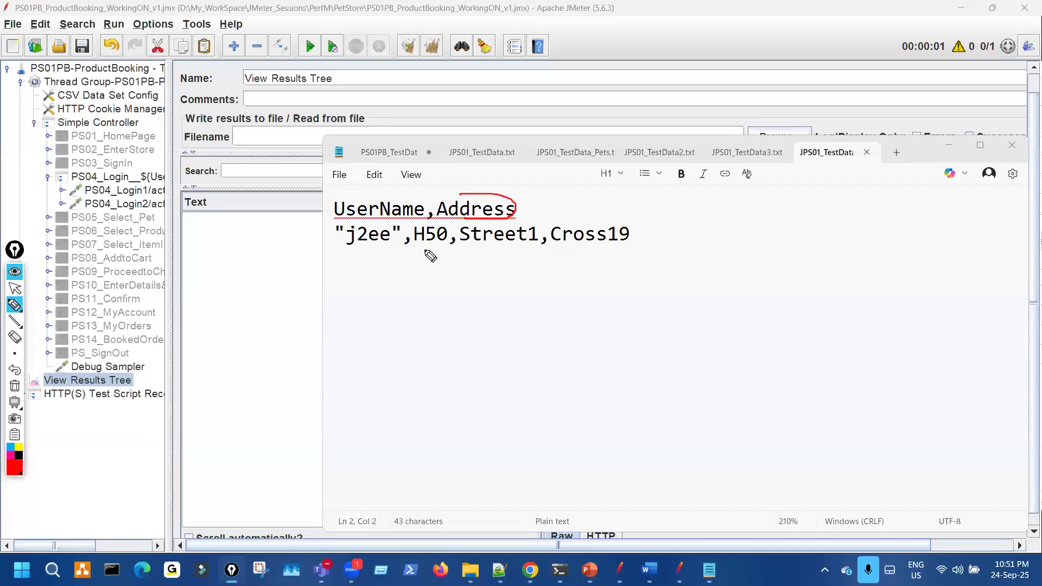
mouse_move(425, 250)
left_mouse_down()
mouse_move(635, 251)
mouse_move(569, 224)
mouse_move(426, 232)
left_mouse_up()
key("ctrl+shift+7")
key("ctrl+shift+2")
- Switch to the PS01PB_TestData tab and highlight its UserName header
left_click(391, 153)
key("ctrl+shift+3")
left_click_drag(395, 225, 440, 217)
key("ctrl+shift+7")
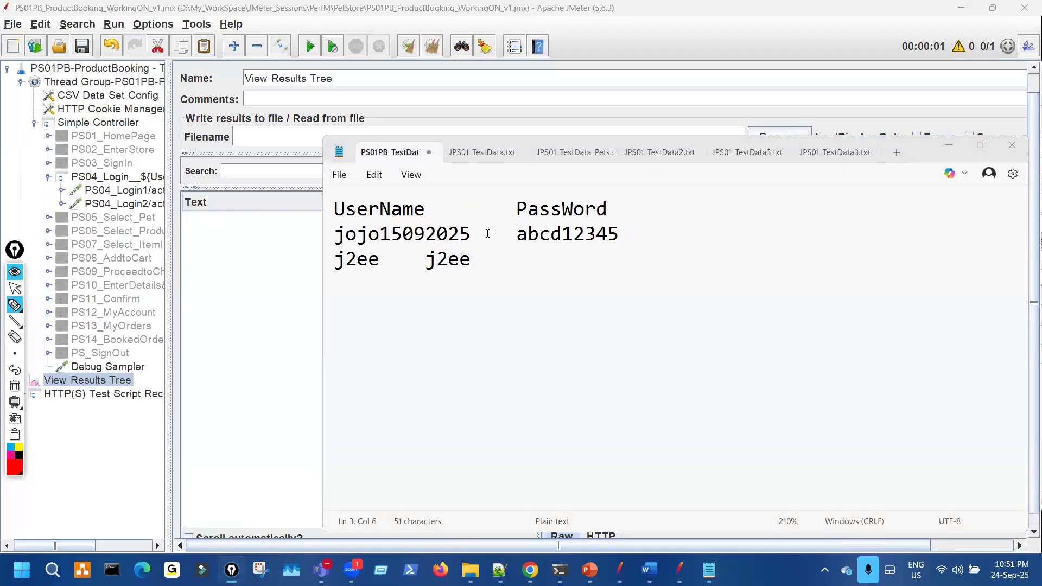
key("ctrl+shift+2")
- Replace the tabs between values on three lines with commas and save the PS01PB file
left_click(495, 328)
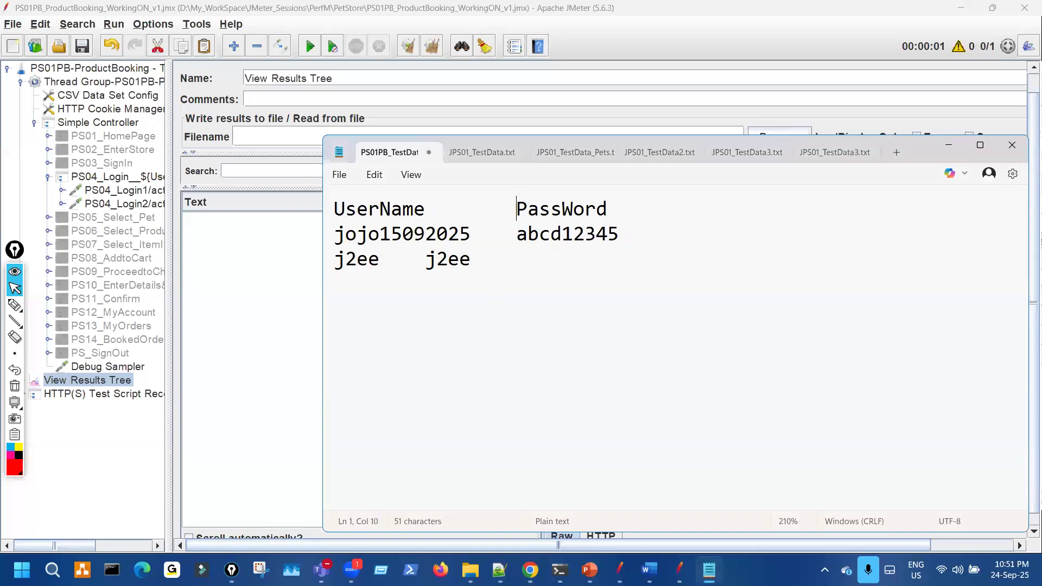
key("BackSpace")
type(",")
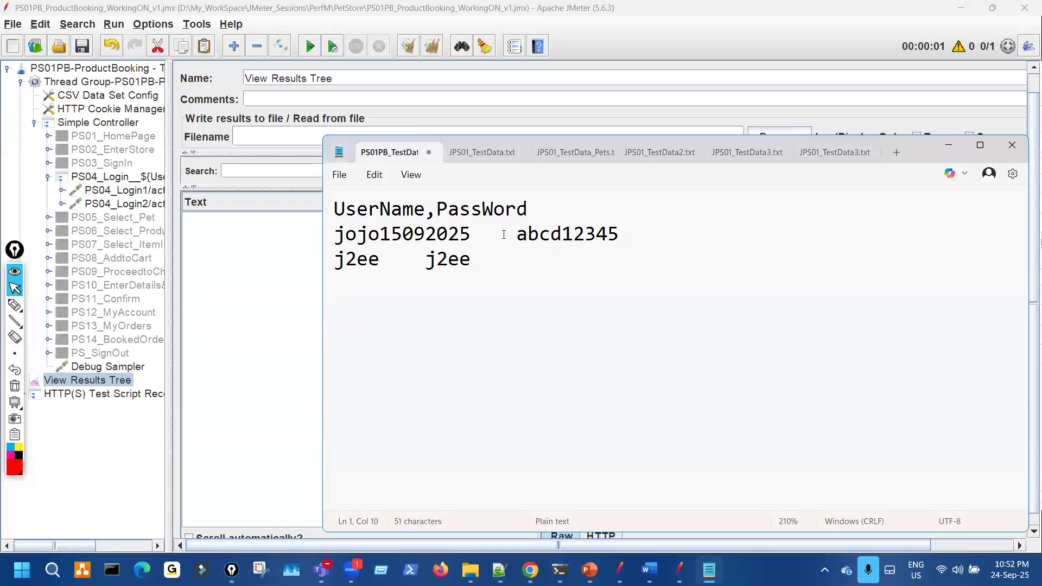
key("BackSpace")
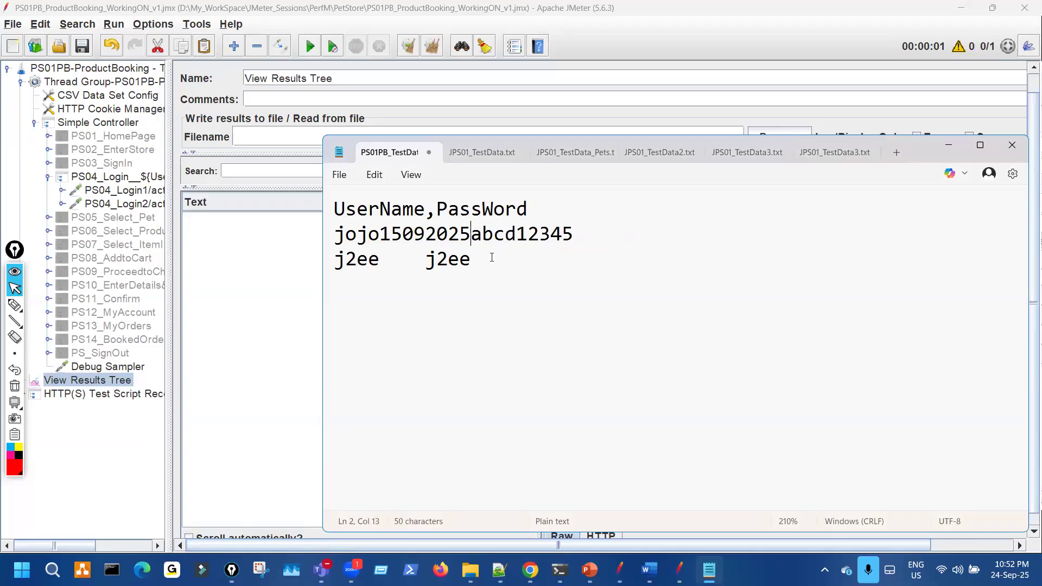
type(",")
key("BackSpace")
type(",")
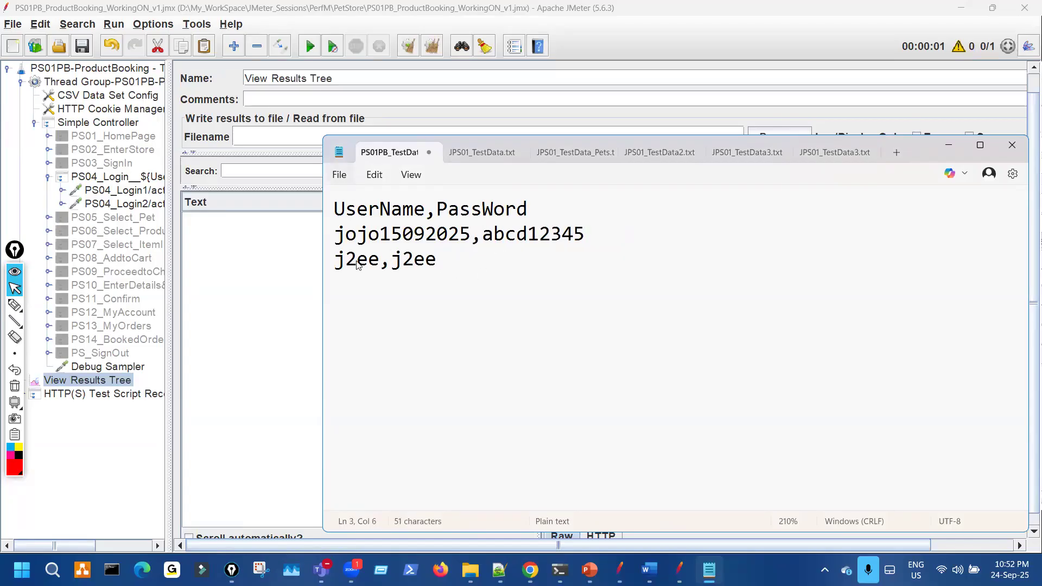
left_click(339, 174)
left_click(369, 307)
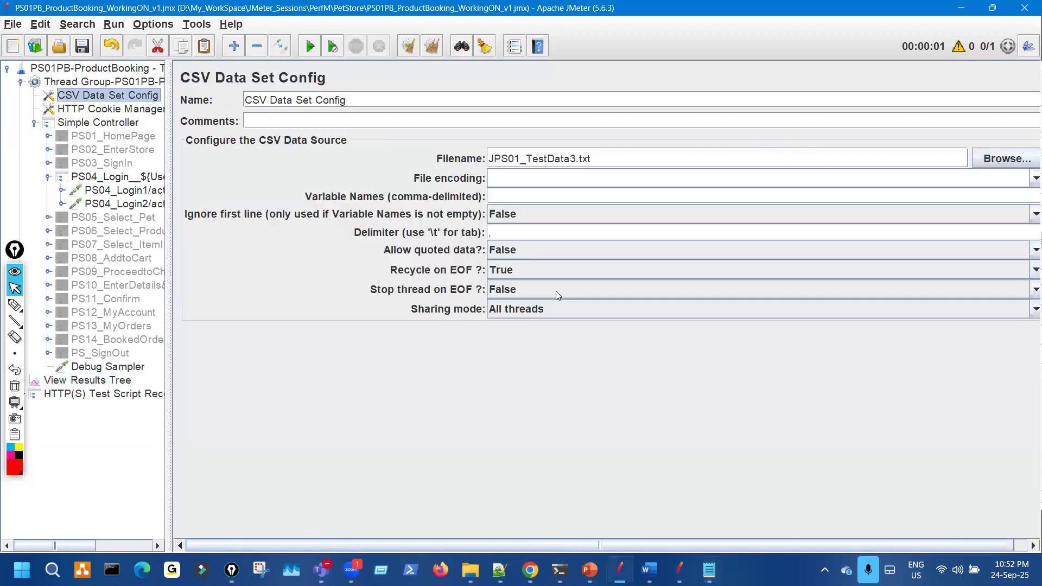
- Mark the UserName and PassWord columns of the PS01PB test data in Notepad
left_click_drag(488, 230, 487, 244)
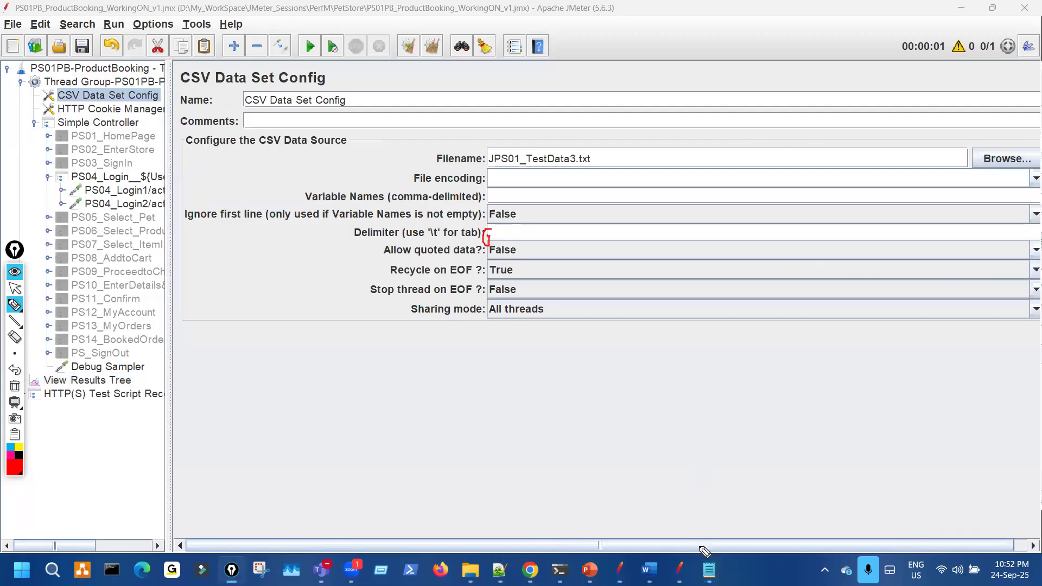
left_click(710, 569)
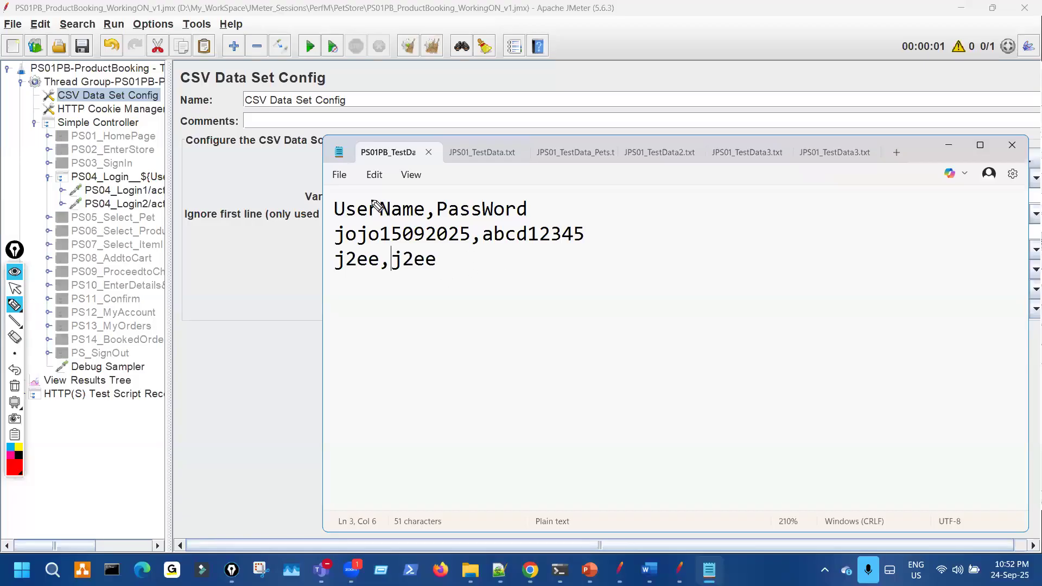
left_click_drag(368, 275, 373, 199)
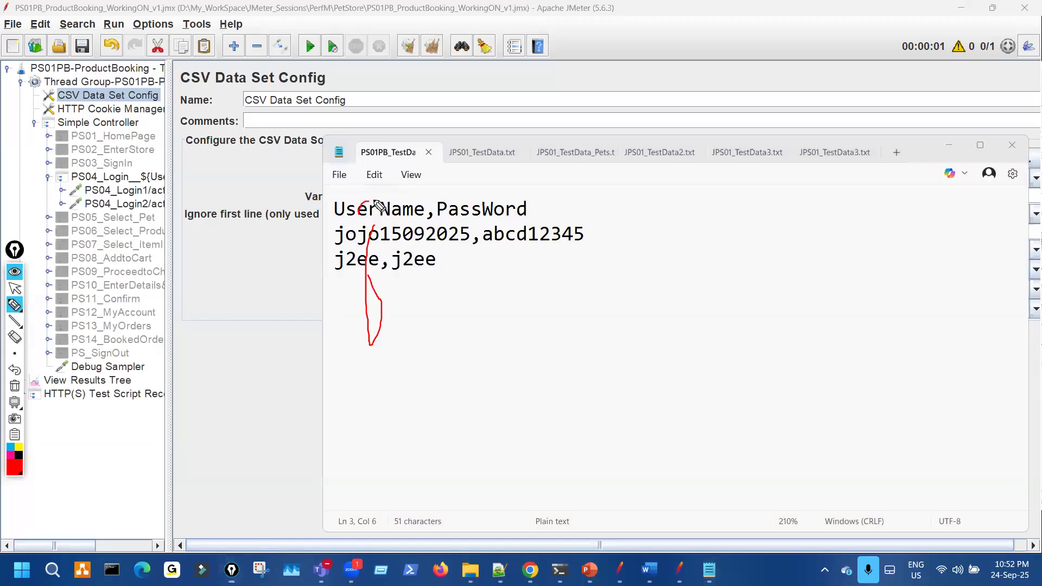
mouse_move(492, 281)
left_mouse_down()
mouse_move(465, 226)
mouse_move(472, 210)
left_mouse_up()
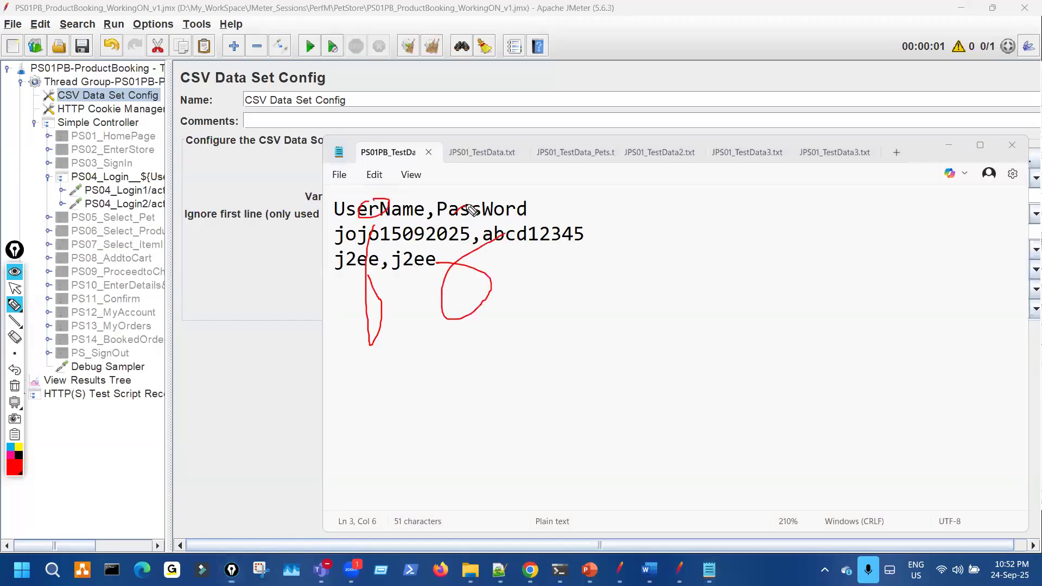
key("ctrl+shift+7")
key("ctrl+shift+2")
- Back in JMeter, point out the tab hint beside the delimiter setting
left_click(249, 296)
key("ctrl+shift+3")
mouse_move(432, 246)
left_mouse_down()
mouse_move(431, 223)
mouse_move(432, 246)
left_mouse_up()
key("ctrl+shift+7")
key("ctrl+shift+2")
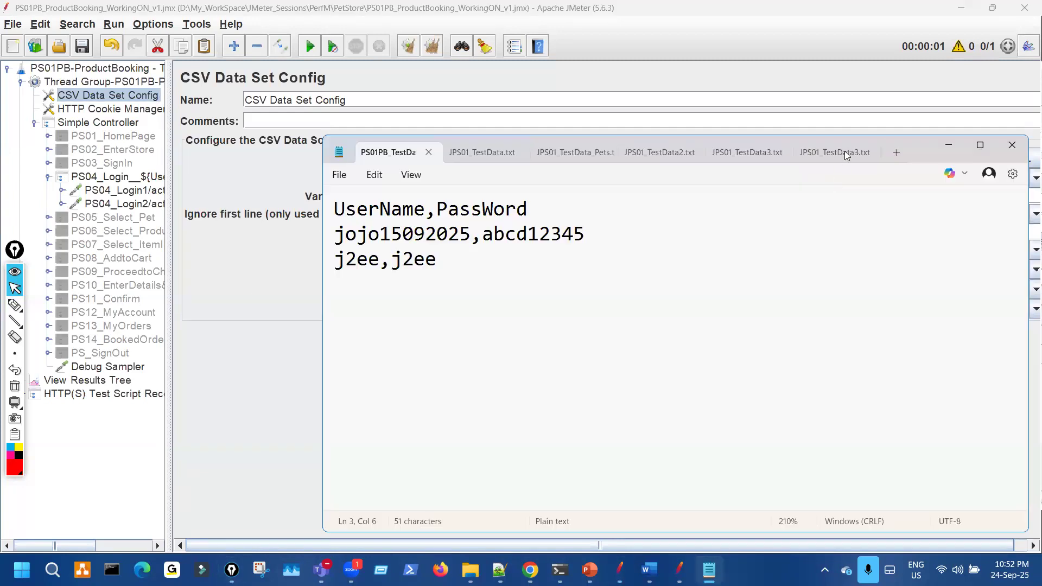
- Highlight the Address header and H50,Street1,Cross19 values in the UserName,Address data file
left_click(846, 153)
key("ctrl+shift+1")
left_click_drag(437, 217, 524, 219)
mouse_move(525, 255)
left_mouse_down()
mouse_move(653, 235)
mouse_move(418, 238)
mouse_move(465, 244)
left_mouse_up()
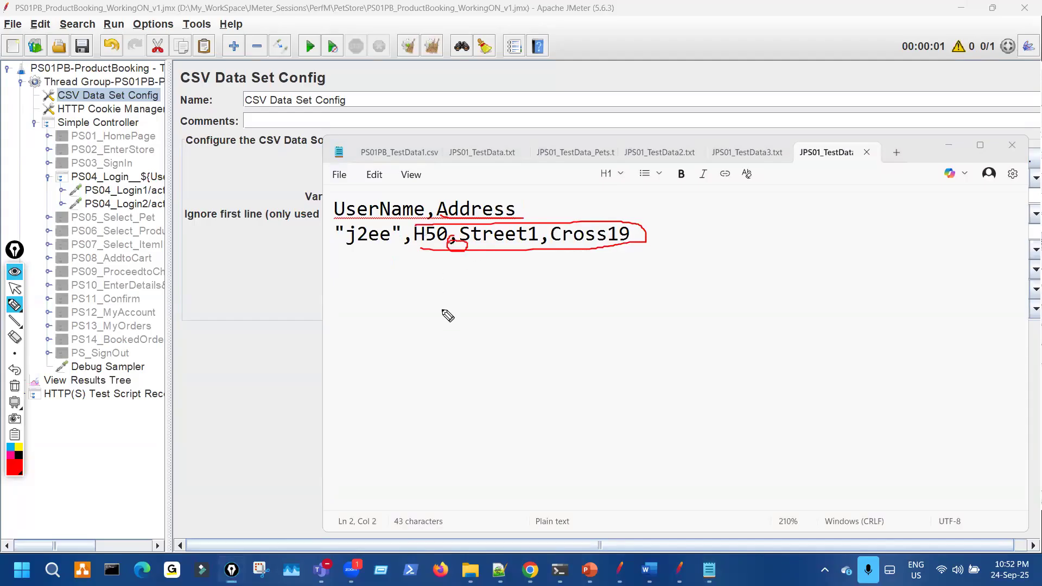
key("Escape")
- Run the test and compare the sample name with the quoted "j2ee" value in the data file
left_click(95, 381)
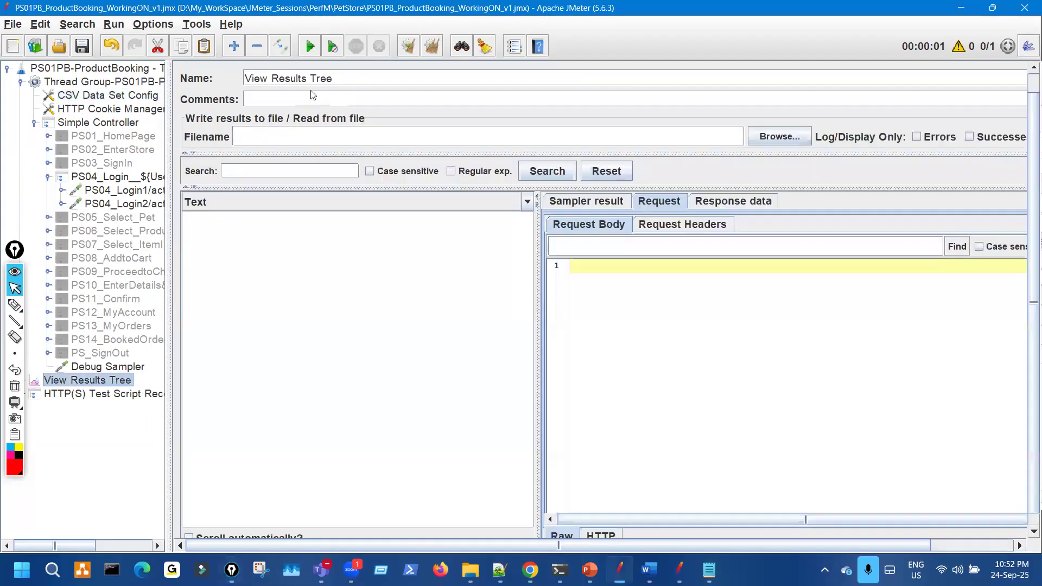
left_click(309, 54)
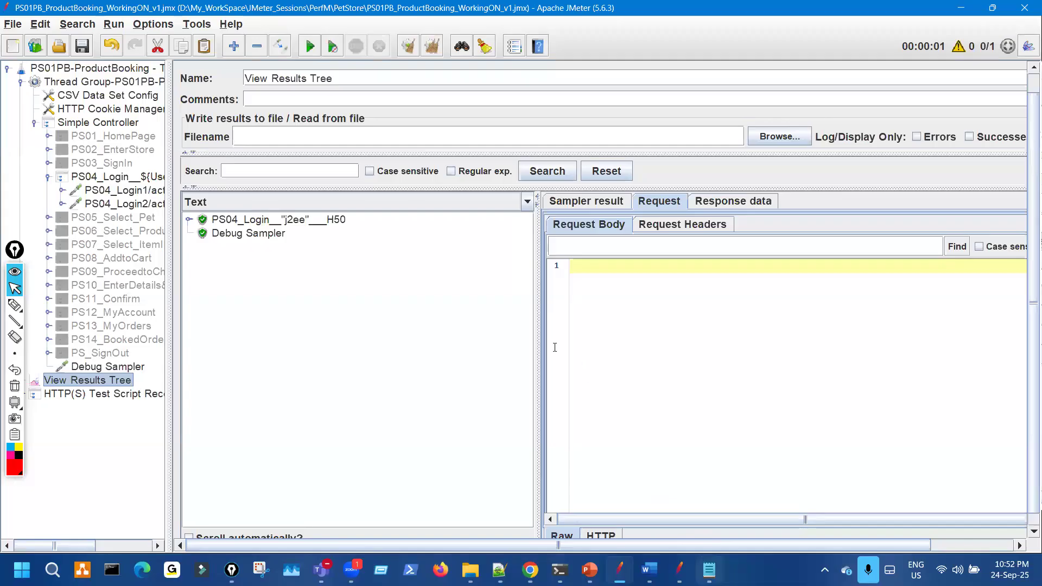
left_click(709, 570)
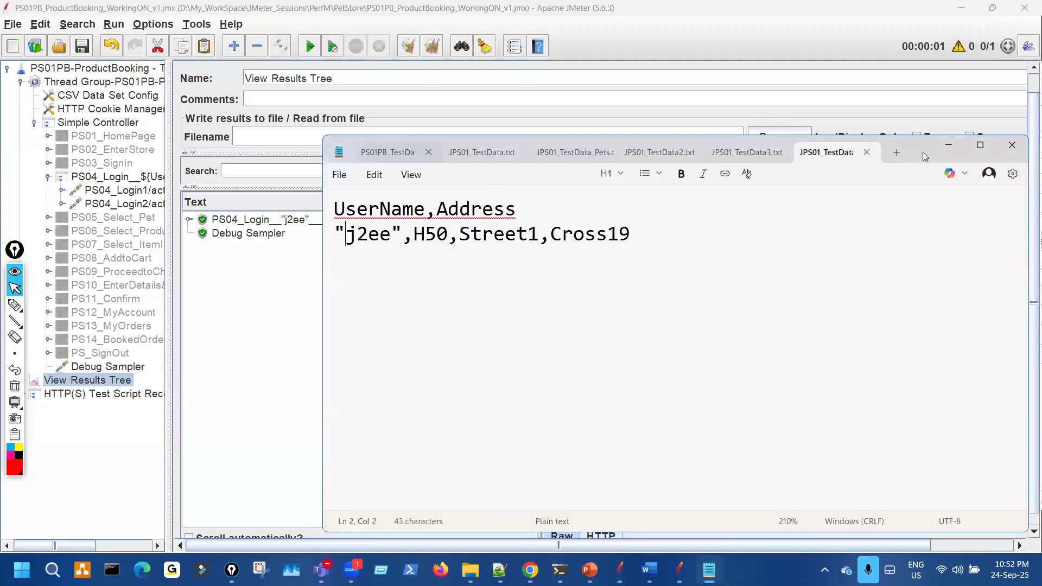
left_click_drag(927, 155, 989, 165)
key("ctrl+shift+3")
mouse_move(457, 265)
left_mouse_down()
mouse_move(432, 232)
mouse_move(396, 261)
mouse_move(460, 240)
left_mouse_up()
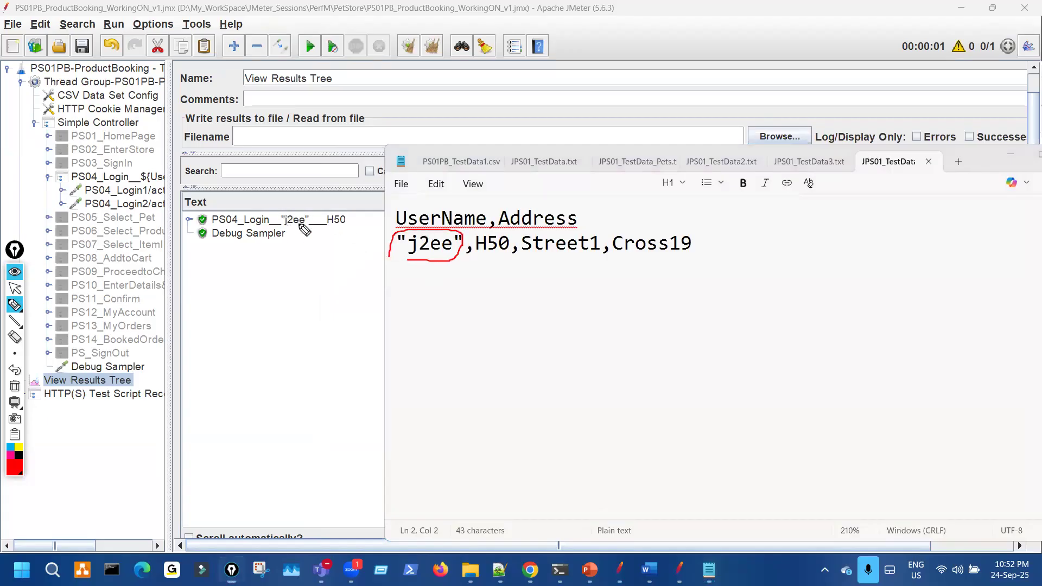
- Open the PS04_Login controller and highlight ${UserName} in its name
left_click(127, 179)
mouse_move(310, 94)
left_mouse_down()
mouse_move(318, 108)
mouse_move(385, 102)
mouse_move(328, 93)
mouse_move(391, 112)
left_mouse_up()
key("ctrl+shift+7")
left_click_drag(305, 107, 394, 85)
- Mark the ${UserName} variable within the PS04_Login controller name
key("ctrl+shift+7")
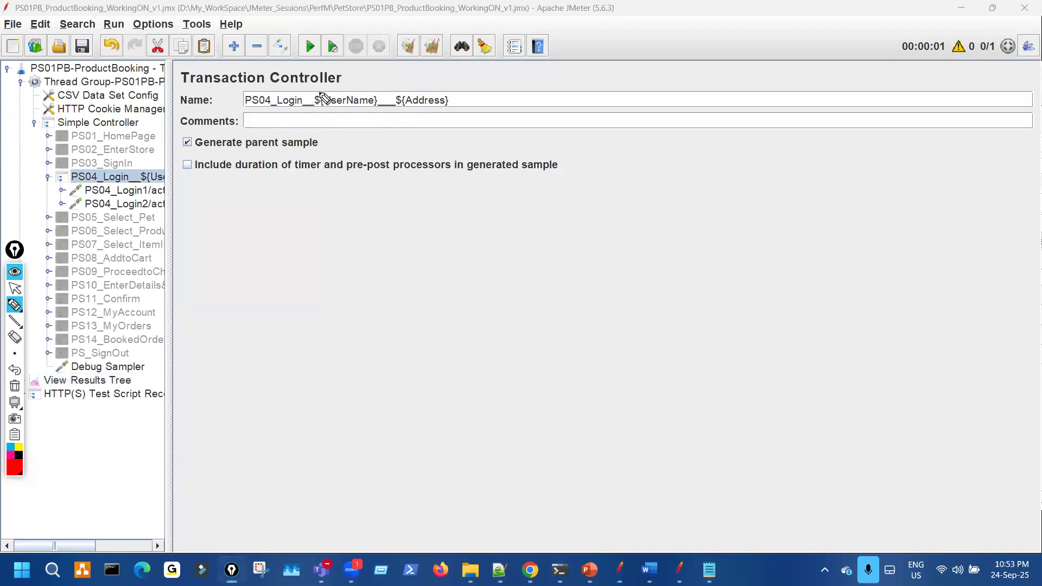
left_click_drag(337, 107, 416, 113)
mouse_move(284, 92)
left_mouse_down()
mouse_move(347, 94)
mouse_move(326, 93)
left_mouse_up()
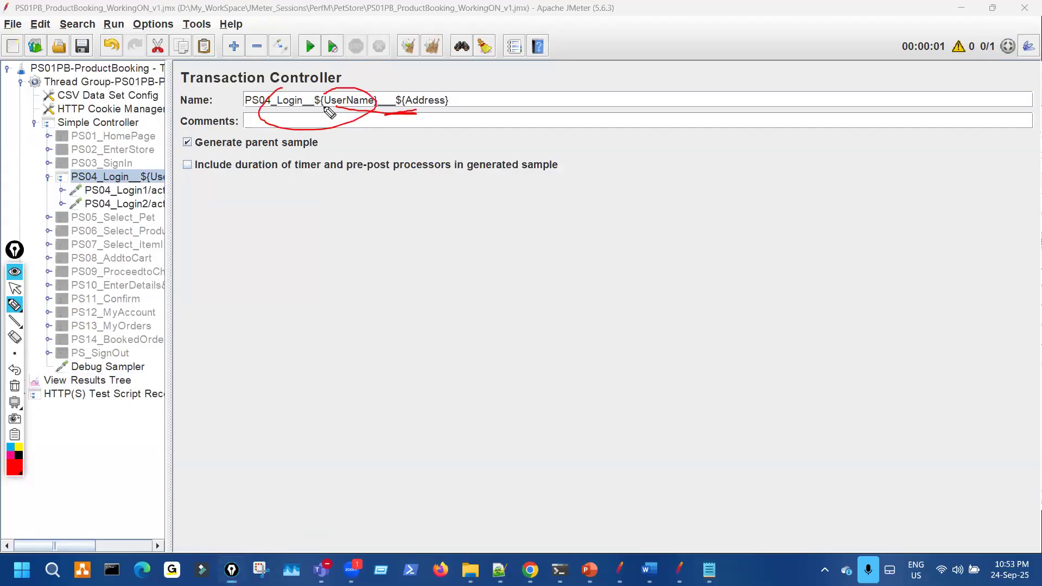
key("ctrl+shift+7")
key("ctrl+shift+1")
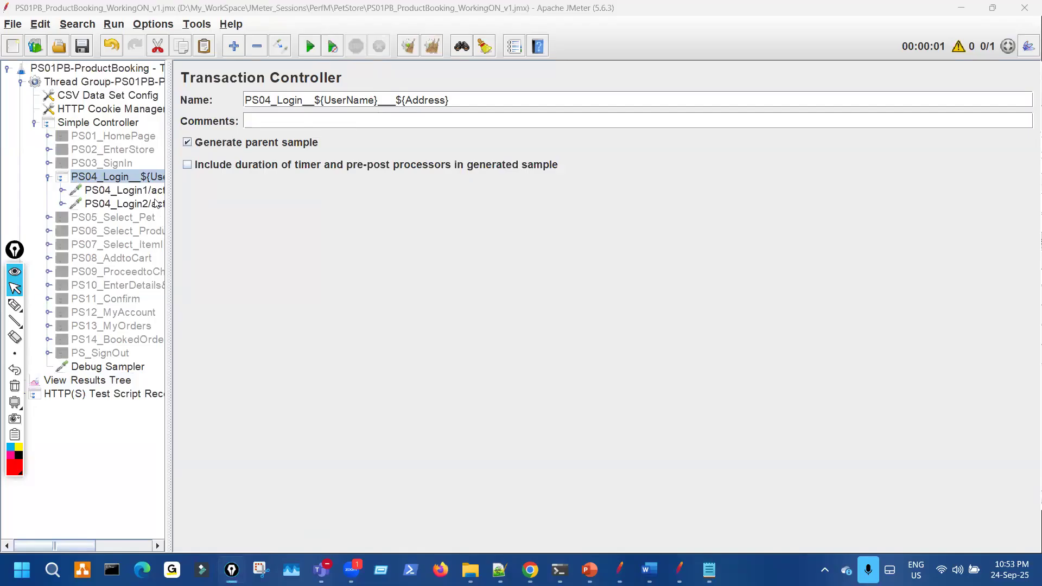
- Open the PS04_Login1 request and highlight its ${UserName} and ${PassWord} parameter values
left_click(124, 191)
key("ctrl+shift+3")
mouse_move(490, 319)
left_mouse_down()
mouse_move(520, 307)
mouse_move(525, 330)
left_mouse_up()
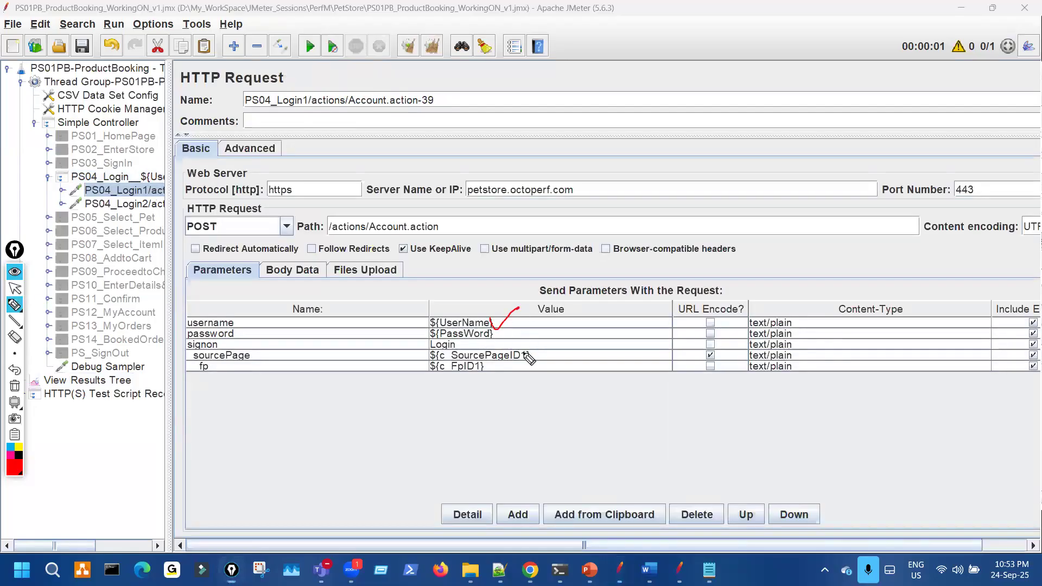
key("ctrl+shift+7")
mouse_move(437, 332)
left_mouse_down()
mouse_move(494, 348)
mouse_move(459, 333)
mouse_move(471, 348)
left_mouse_up()
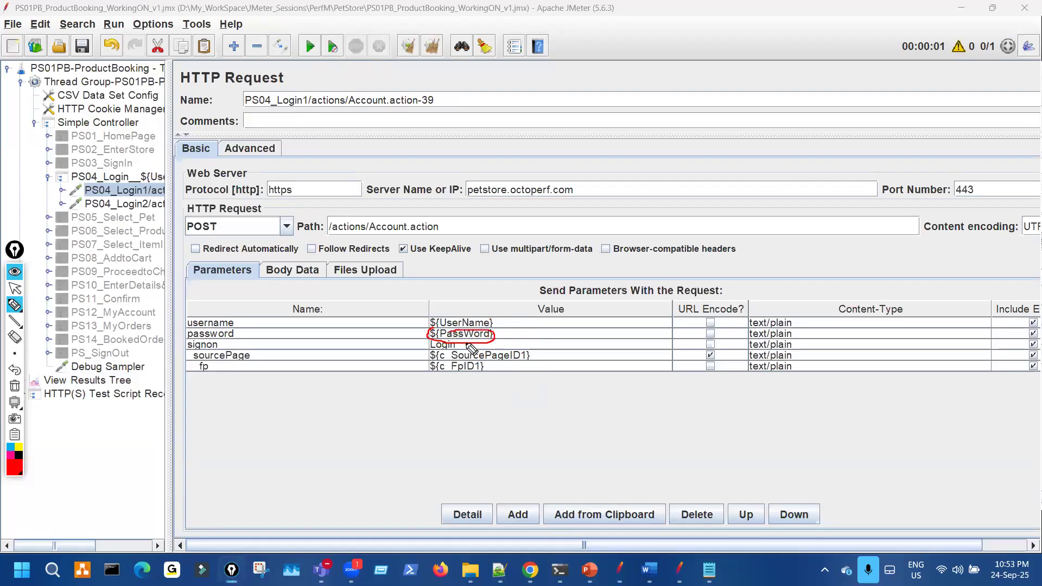
key("ctrl+shift+7")
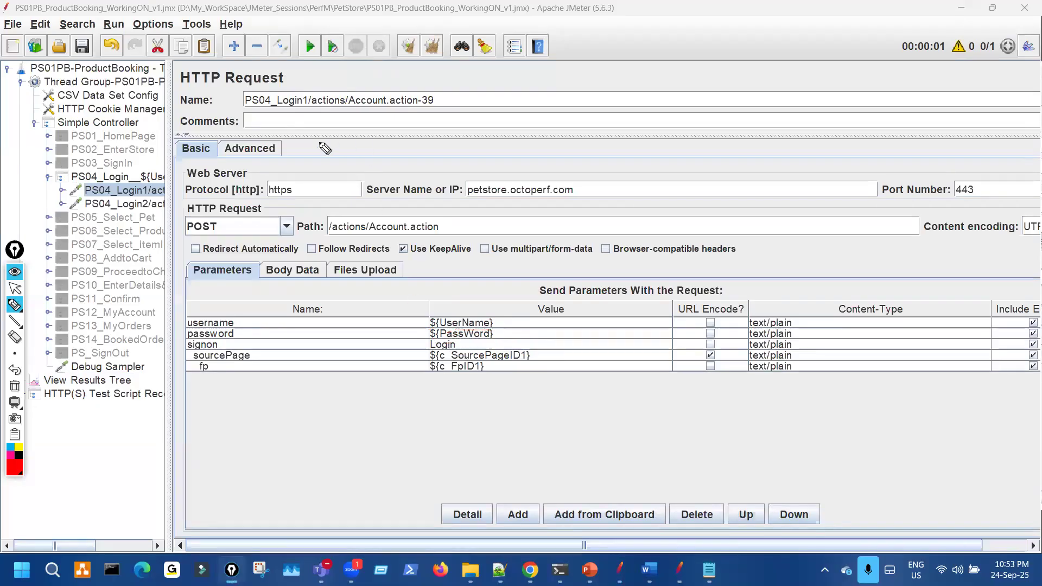
key("ctrl+shift+1")
- Return to the PS04_Login controller, then show the View Results Tree results
left_click(155, 177)
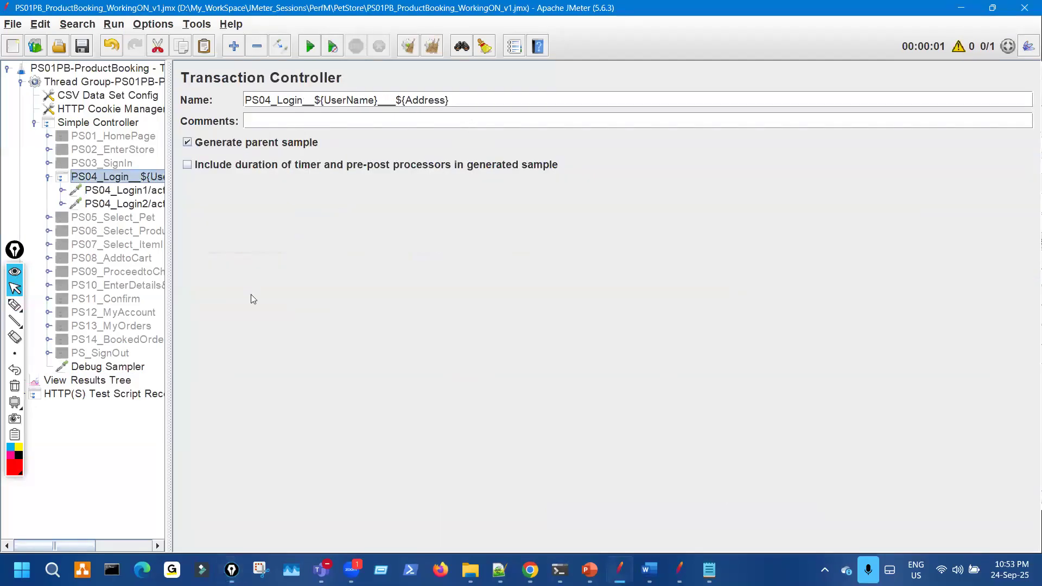
left_click(123, 381)
key("ctrl+shift+3")
- Match j2ee in the login sample name to j2ee on the Notepad data line
left_click_drag(327, 226, 354, 222)
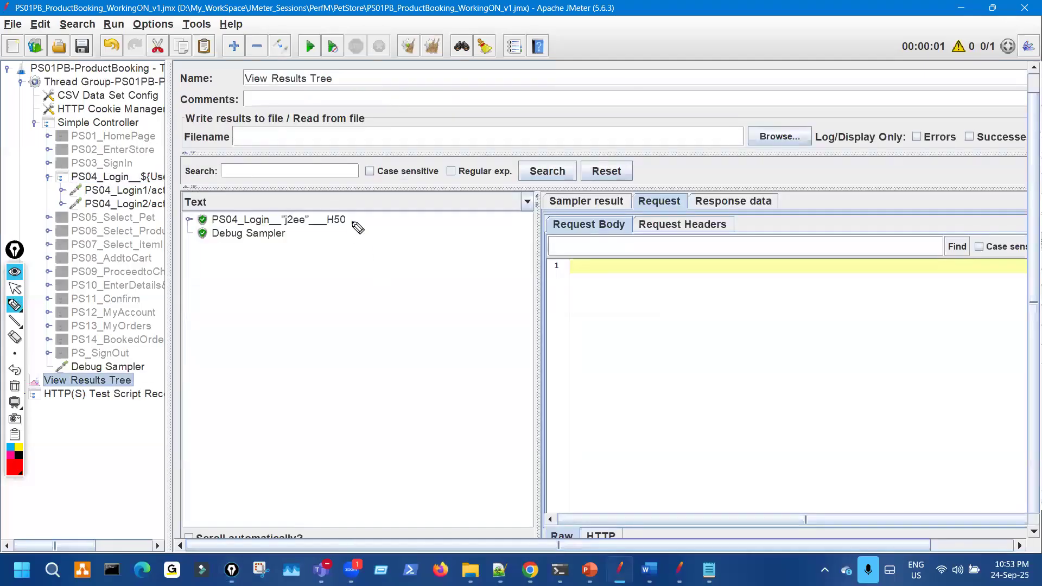
key("ctrl+shift+7")
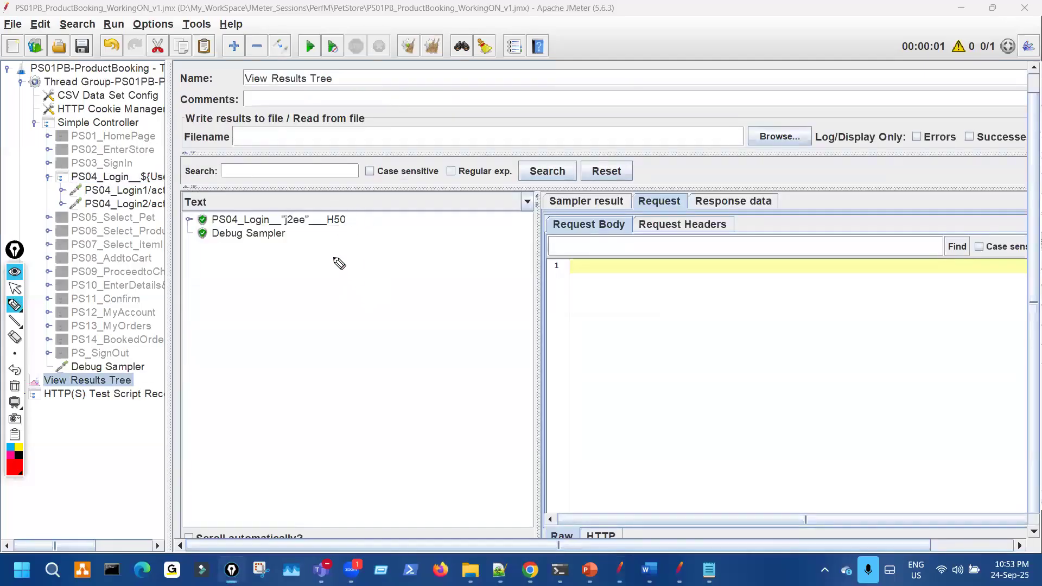
key("ctrl+shift+1")
left_click(709, 570)
key("ctrl+shift+3")
left_click_drag(430, 264, 412, 261)
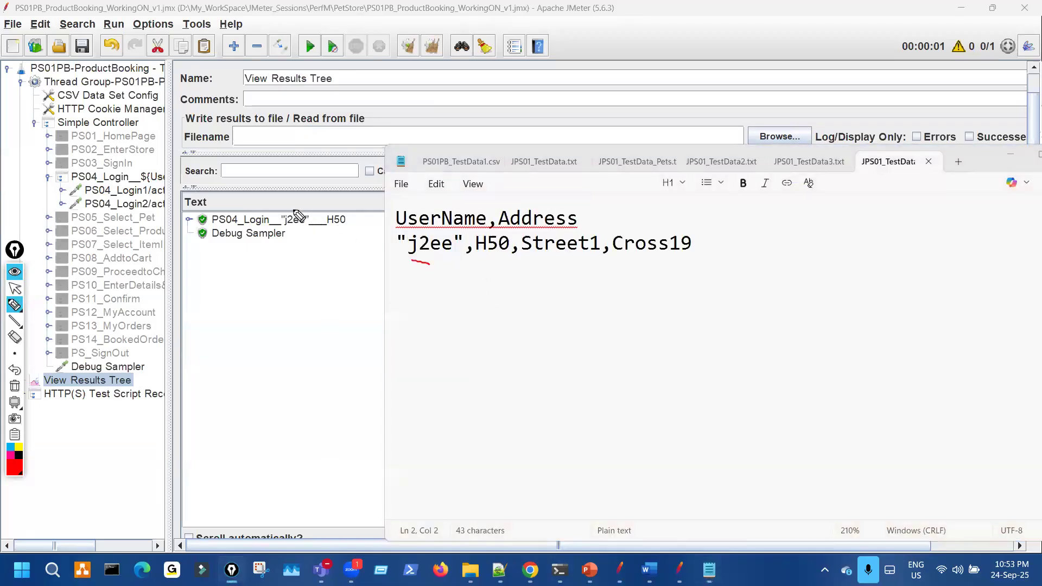
left_click_drag(290, 207, 308, 221)
left_click_drag(396, 242, 393, 244)
mouse_move(321, 209)
left_mouse_down()
mouse_move(286, 210)
mouse_move(352, 225)
mouse_move(327, 212)
left_mouse_up()
key("ctrl+shift+7")
- Circle H50 in both the login sample name and the data file line
left_click_drag(512, 207, 525, 190)
mouse_move(512, 262)
left_mouse_down()
mouse_move(511, 236)
mouse_move(478, 238)
mouse_move(479, 256)
mouse_move(652, 259)
left_mouse_up()
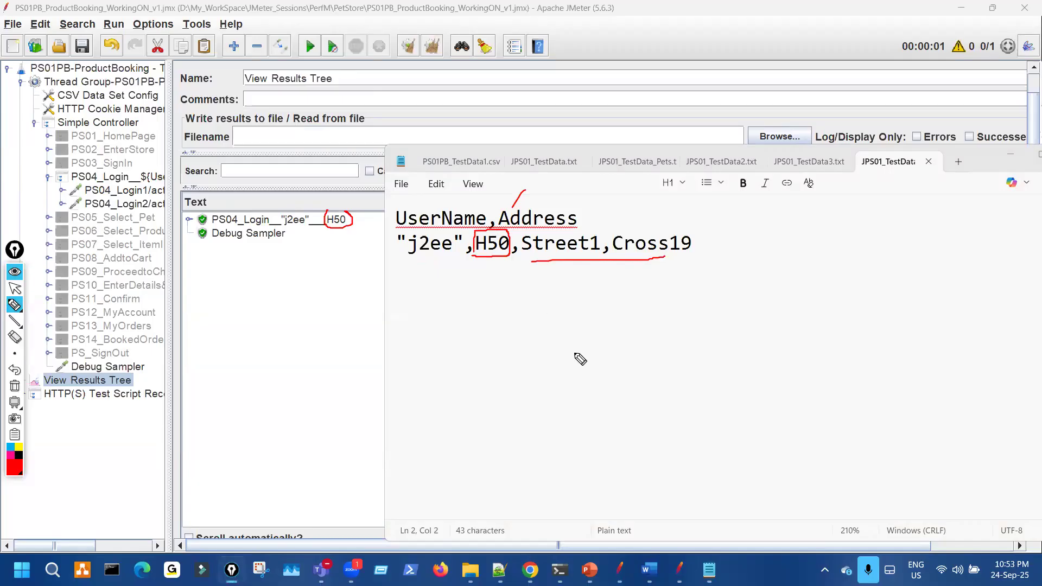
left_click_drag(570, 350, 567, 371)
key("ctrl+shift+7")
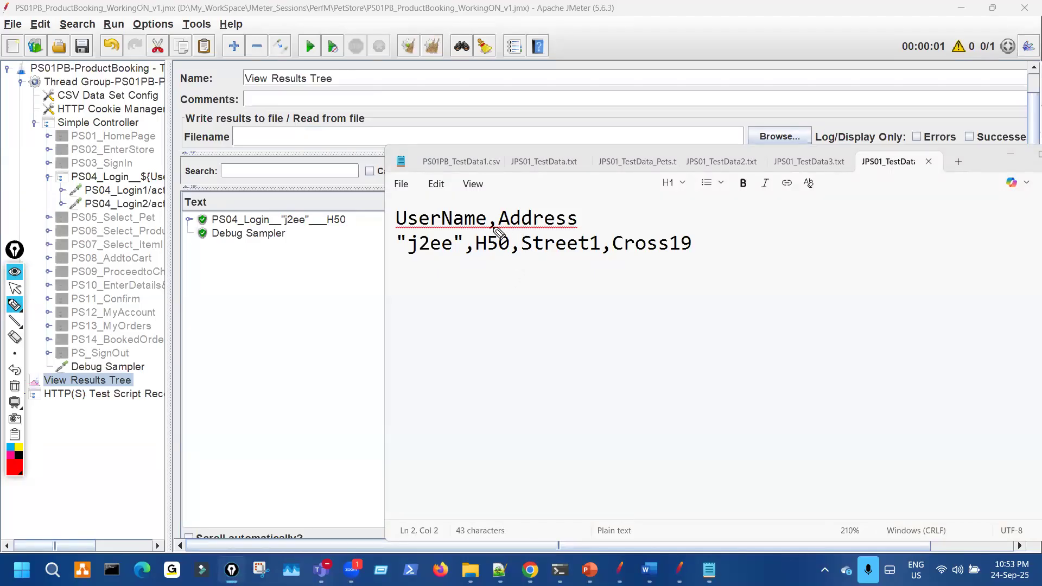
- Show how commas split the data line, boxing Street1,Cross19 as leftover values
mouse_move(494, 220)
left_mouse_down()
mouse_move(494, 230)
mouse_move(547, 205)
left_mouse_up()
mouse_move(472, 252)
left_mouse_down()
mouse_move(462, 265)
mouse_move(473, 278)
mouse_move(489, 257)
mouse_move(487, 236)
mouse_move(526, 270)
mouse_move(612, 255)
left_mouse_up()
mouse_move(620, 291)
left_mouse_down()
mouse_move(654, 313)
mouse_move(689, 307)
left_mouse_up()
mouse_move(709, 309)
left_mouse_down()
mouse_move(797, 298)
mouse_move(834, 273)
mouse_move(851, 305)
mouse_move(884, 278)
left_mouse_up()
left_click_drag(862, 313, 900, 309)
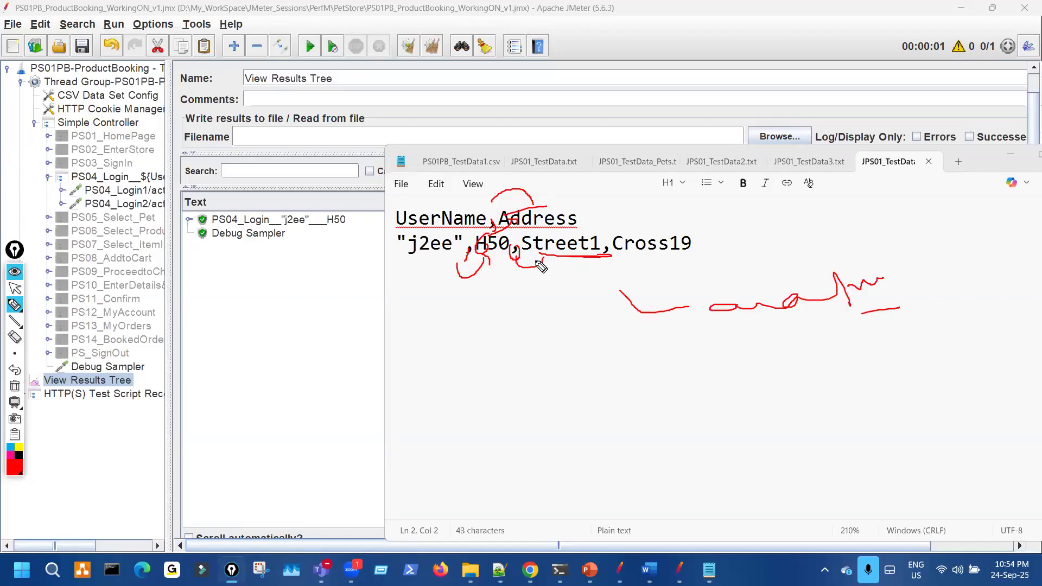
mouse_move(700, 260)
left_mouse_down()
mouse_move(697, 239)
mouse_move(543, 234)
mouse_move(493, 268)
mouse_move(687, 242)
mouse_move(576, 239)
mouse_move(601, 205)
mouse_move(550, 201)
left_mouse_up()
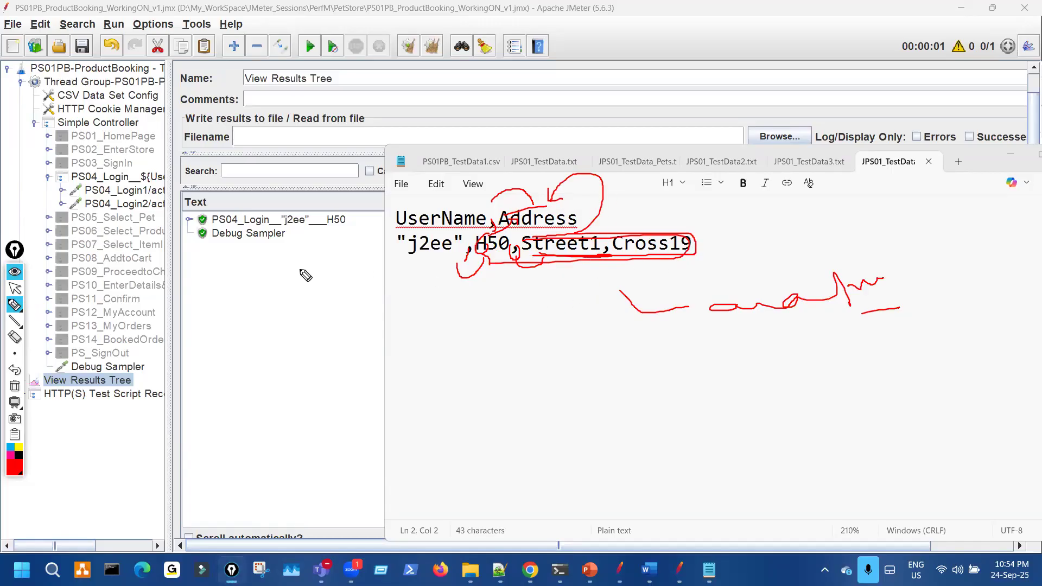
key("Escape")
- Change the CSV Data Set Config delimiter from comma to \t and save the test plan
left_click(125, 97)
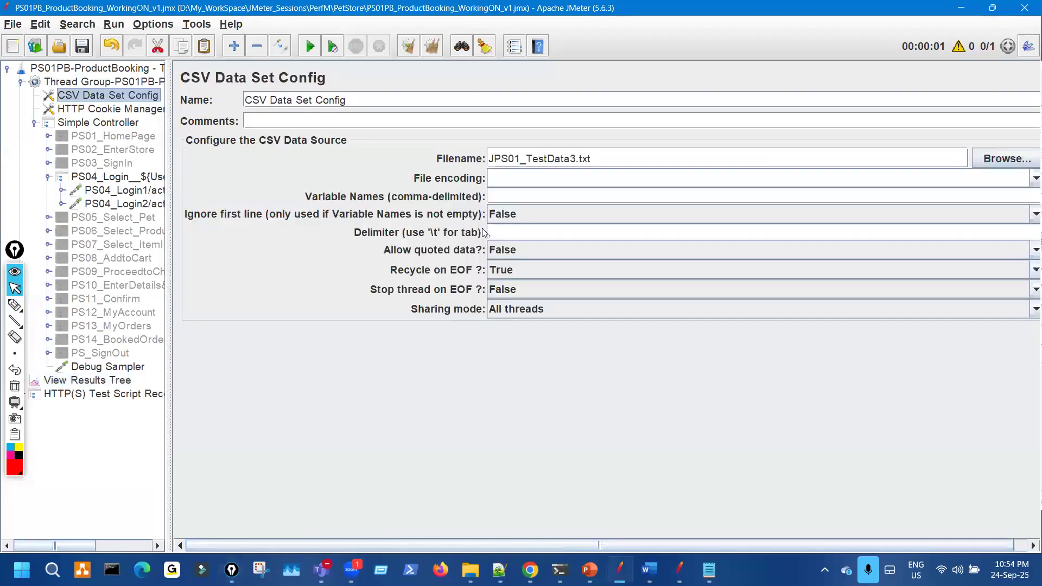
left_click(459, 232)
key("Delete")
key("ctrl+shift+3")
left_click_drag(495, 223, 489, 220)
key("ctrl+shift+7")
key("ctrl+shift+2")
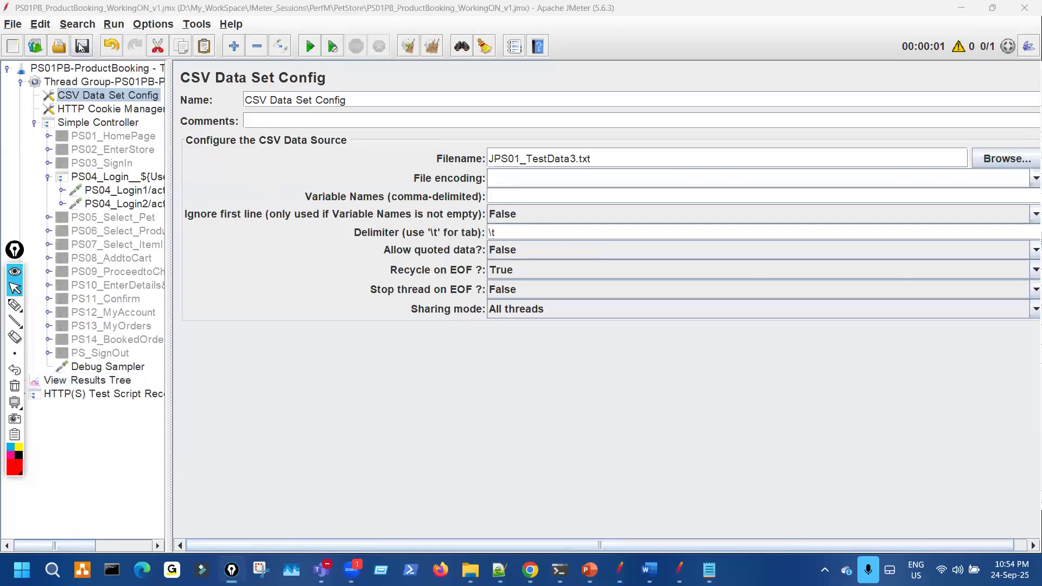
left_click(82, 47)
- In the Notepad data file, replace the commas after UserName and "j2ee" with tabs
left_click(709, 569)
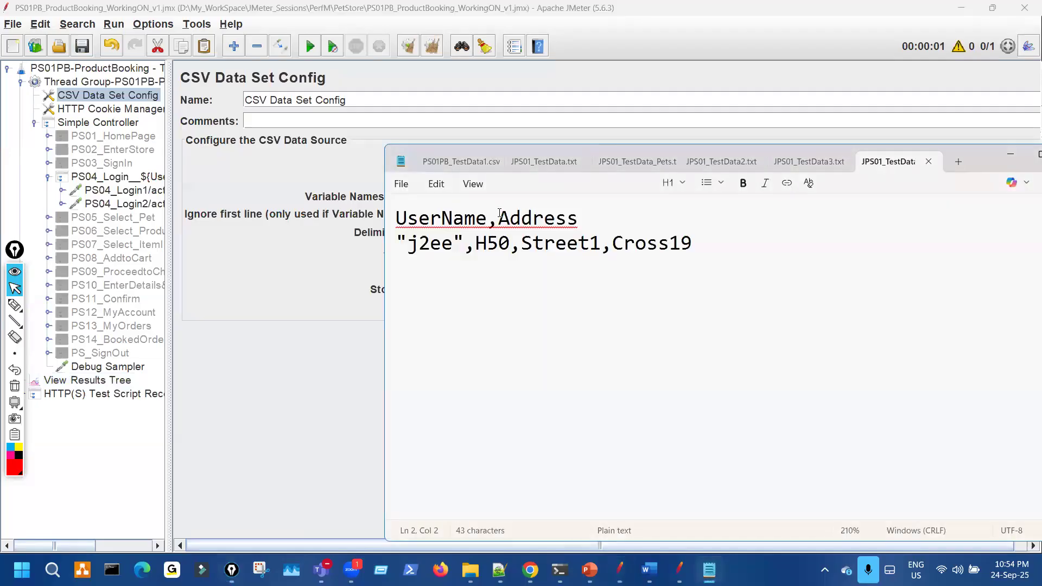
key("BackSpace")
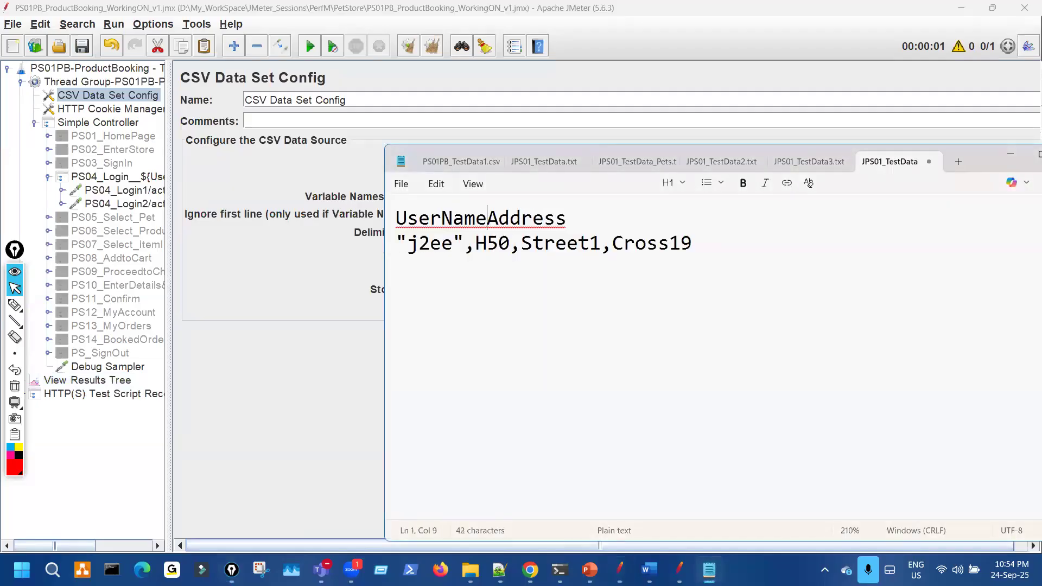
key("Tab")
key("BackSpace")
key("Tab")
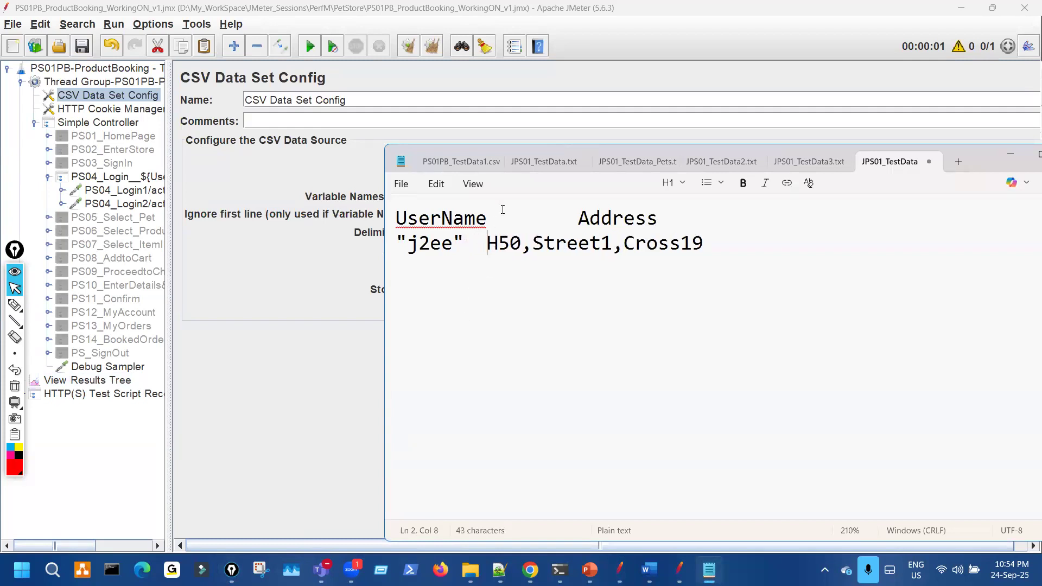
type("2")
key("BackSpace")
- Mark the two new tab gaps, save the data file and show View Results Tree
key("ctrl+2")
mouse_move(472, 250)
left_mouse_down()
mouse_move(465, 257)
mouse_move(471, 247)
left_mouse_up()
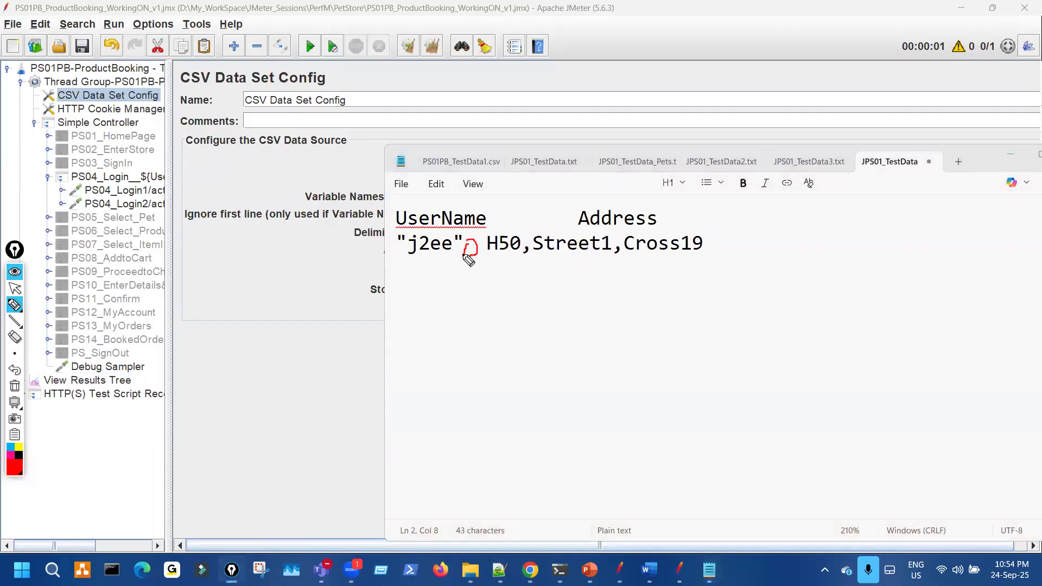
mouse_move(500, 230)
left_mouse_down()
mouse_move(578, 231)
mouse_move(532, 208)
mouse_move(486, 218)
mouse_move(476, 256)
mouse_move(472, 236)
left_mouse_up()
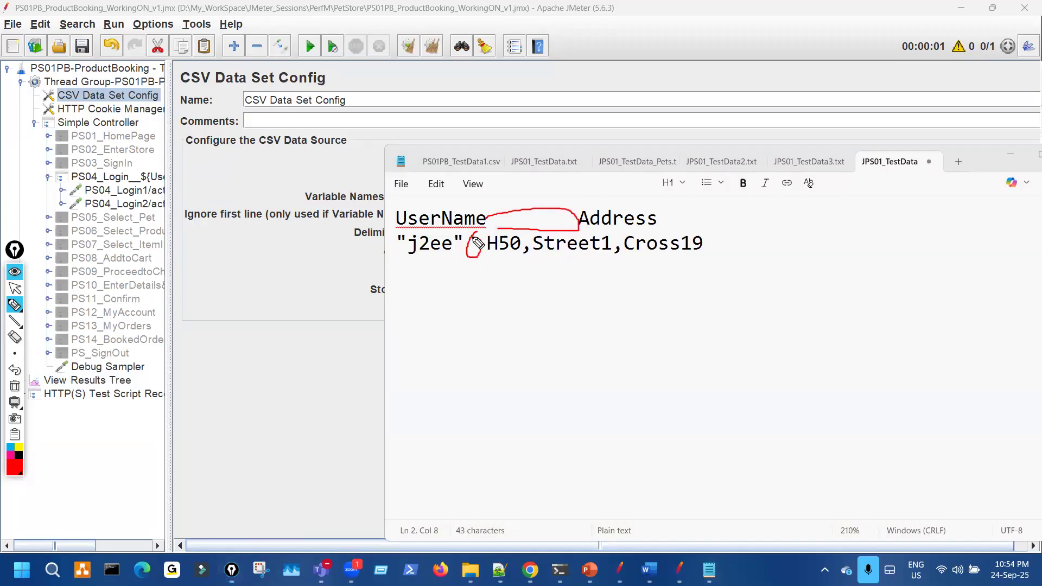
key("ctrl+shift+7")
key("ctrl+shift+2")
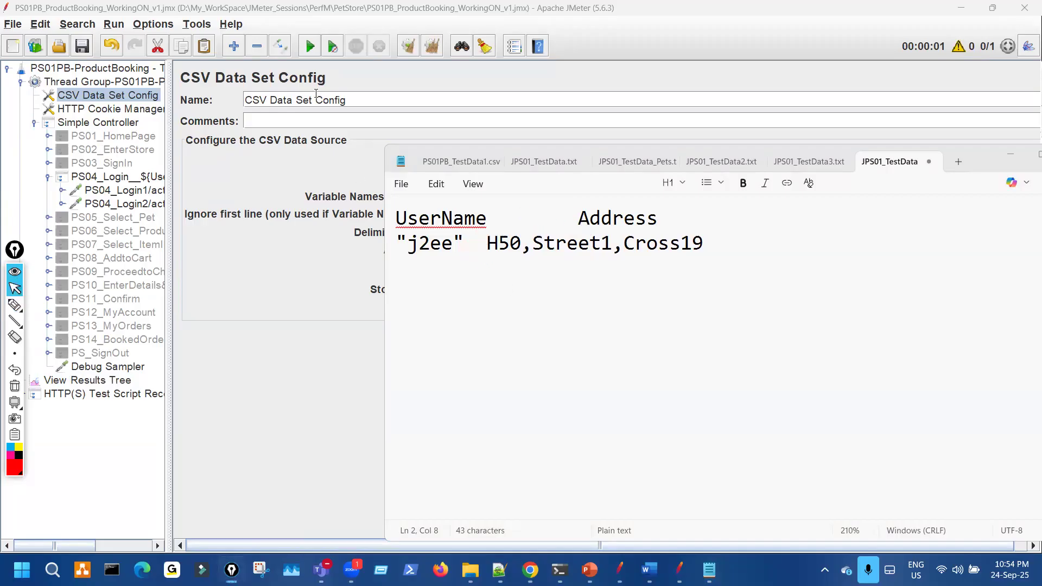
left_click(401, 186)
left_click(424, 319)
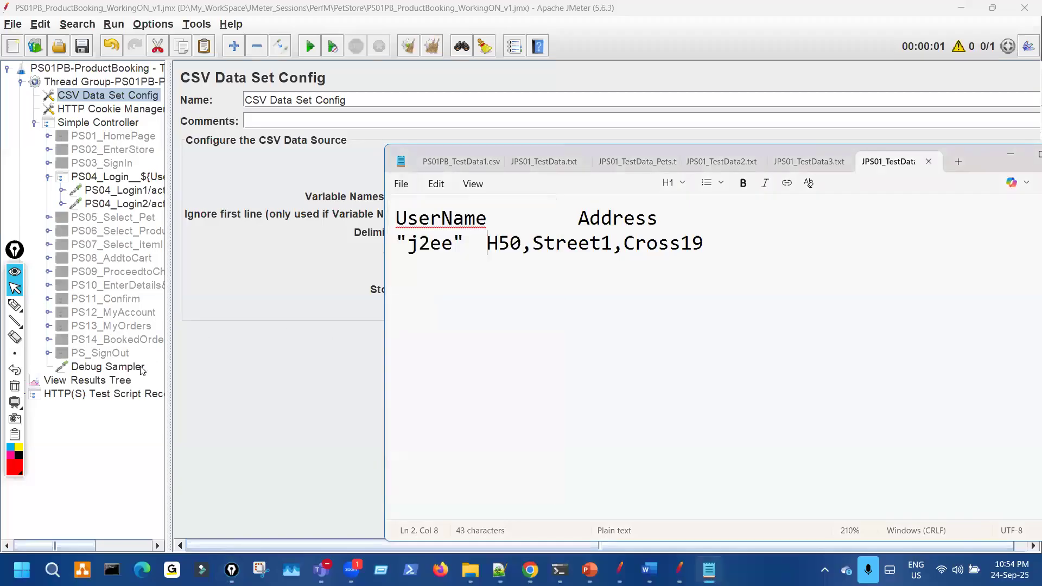
left_click(132, 381)
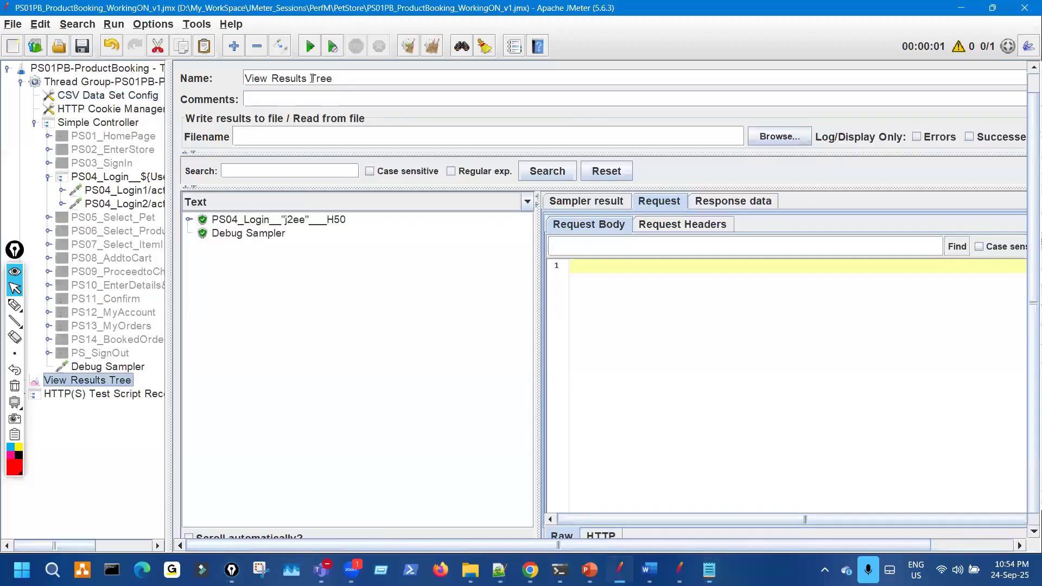
- Rerun the test and underline j2ee in the new login sample name
left_click(318, 49)
left_click(710, 570)
key("ctrl+shift+3")
left_click_drag(279, 253, 312, 259)
key("ctrl+shift+1")
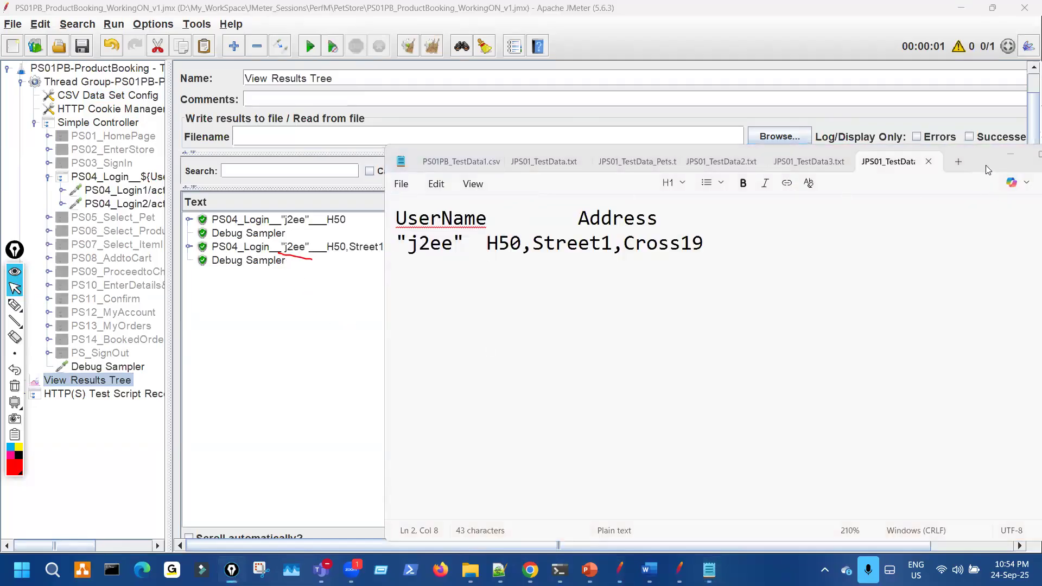
- Tile Notepad right and JMeter left, underlining H50,Street1,Cross19 in both windows
key("super+Right")
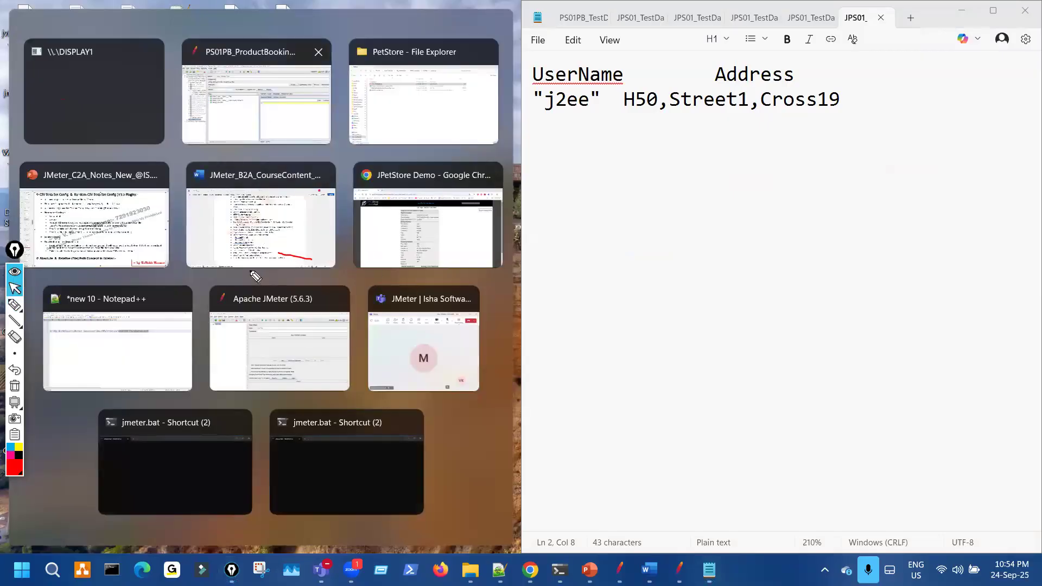
left_click_drag(241, 265, 331, 272)
left_click_drag(631, 117, 770, 118)
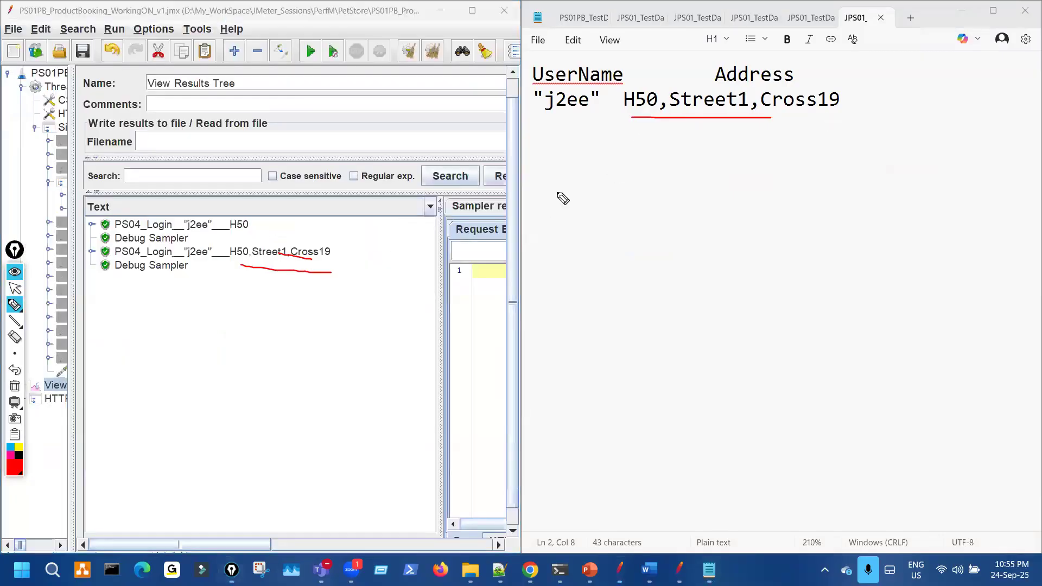
left_click_drag(258, 265, 314, 263)
key("ctrl+shift+7")
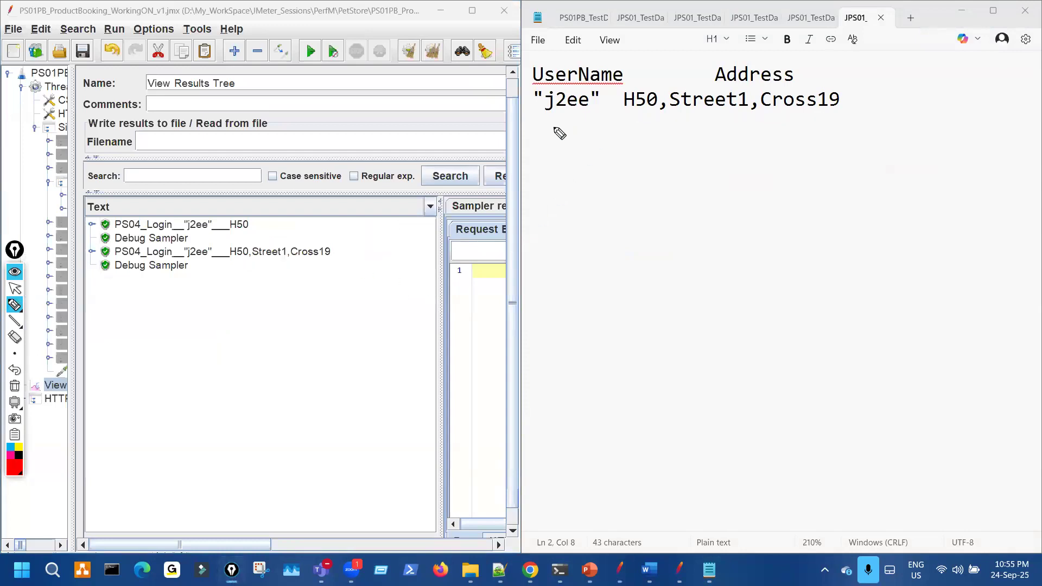
- Mark the UserName and Address columns and the tab gap dividing them in the data file
left_click_drag(559, 121, 549, 120)
mouse_move(649, 125)
left_mouse_down()
mouse_move(833, 148)
mouse_move(820, 124)
mouse_move(729, 124)
left_mouse_up()
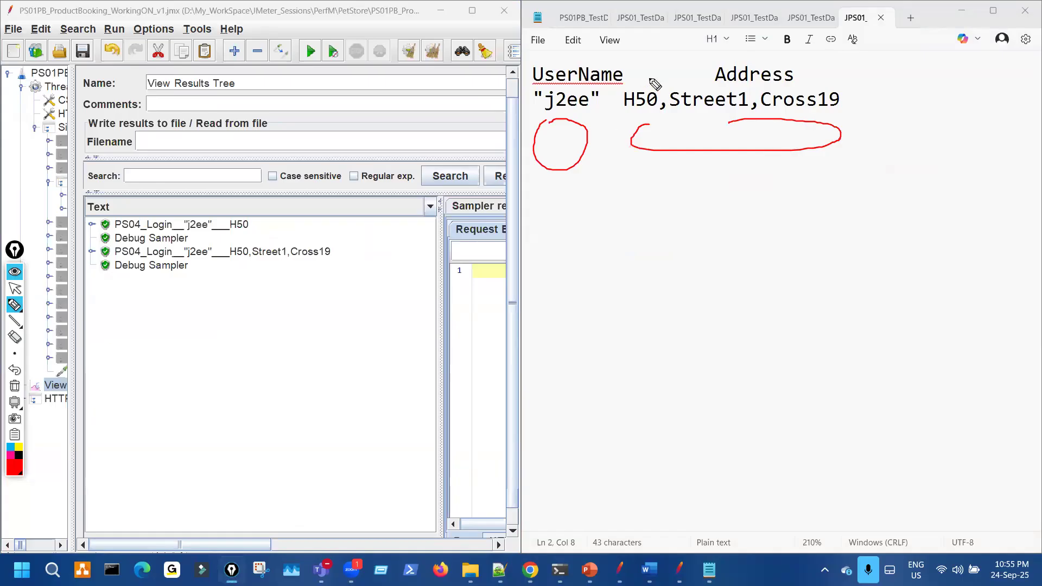
mouse_move(604, 107)
left_mouse_down()
mouse_move(605, 135)
mouse_move(602, 114)
left_mouse_up()
left_click_drag(608, 165, 603, 232)
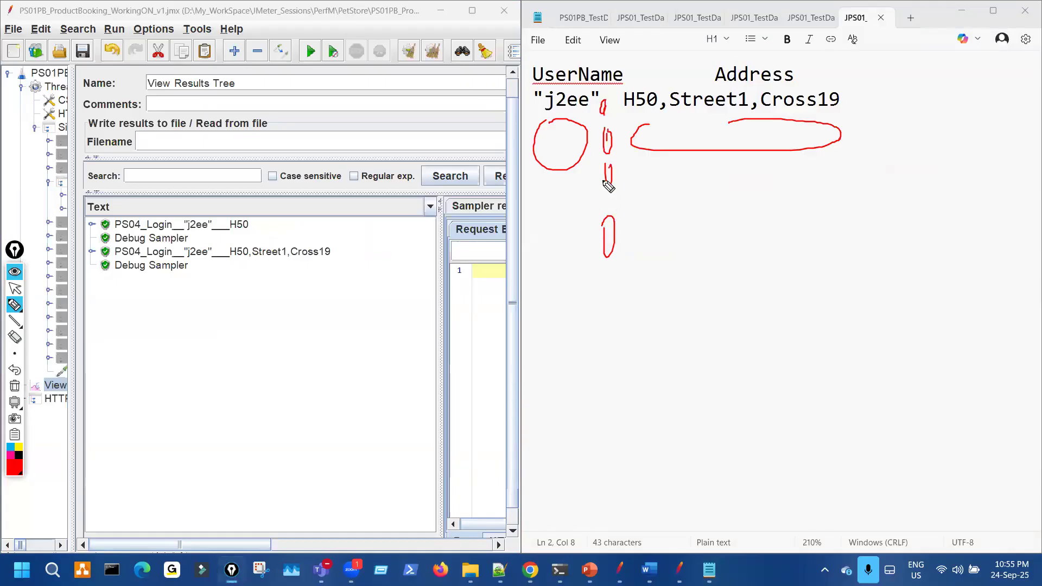
left_click_drag(655, 116, 852, 135)
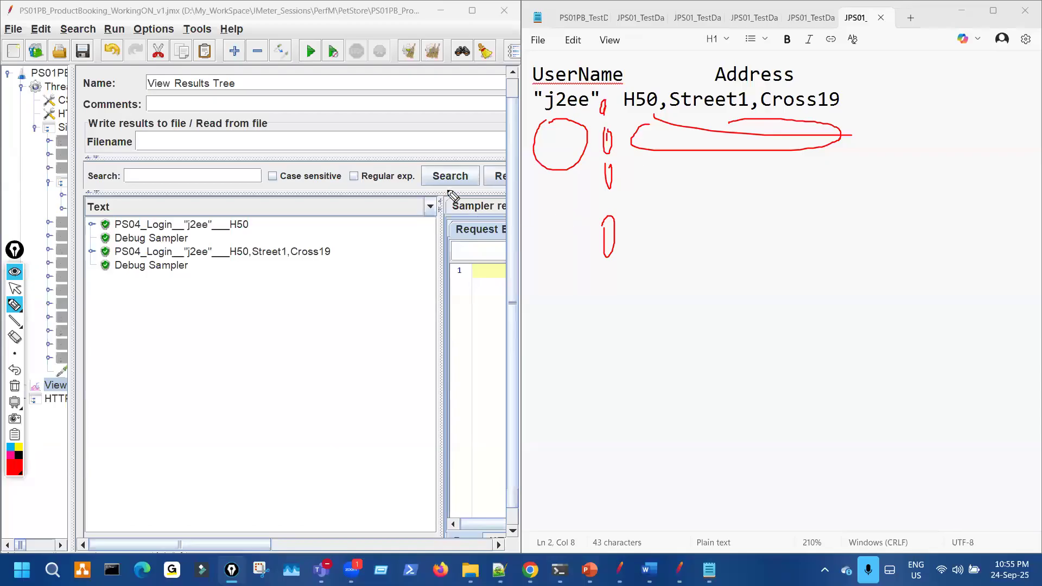
key("Escape")
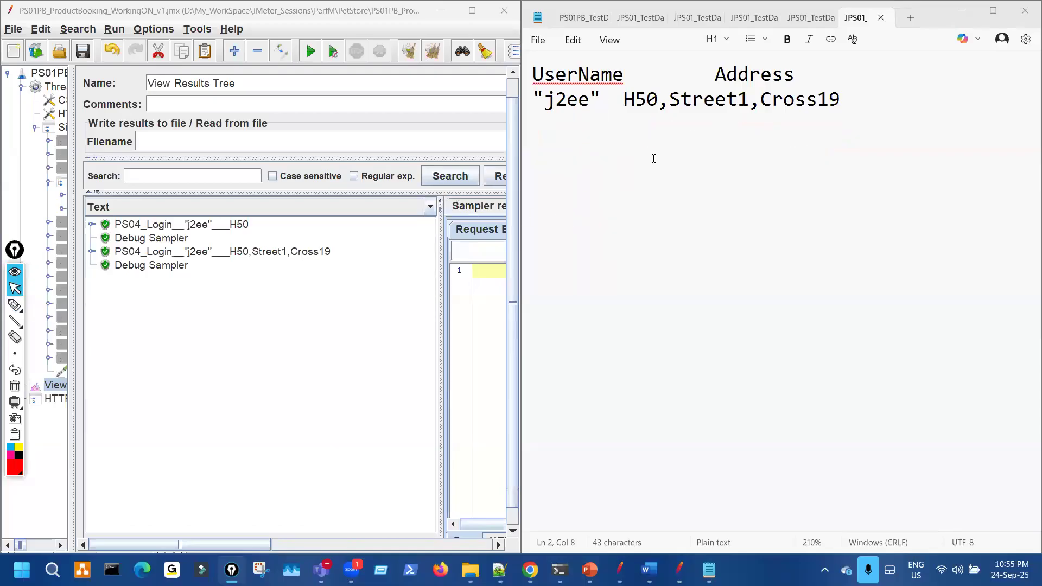
left_click(653, 155)
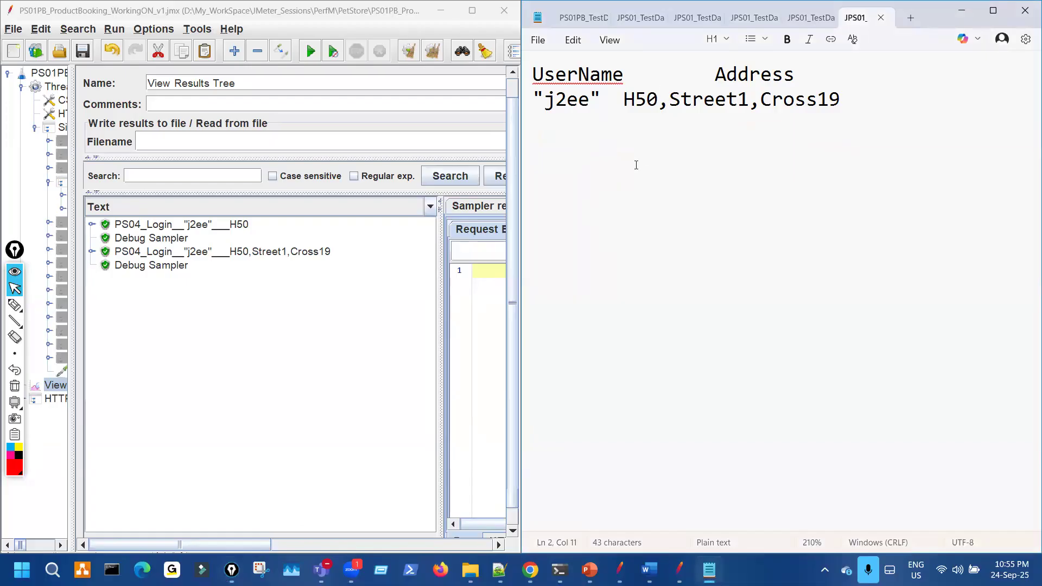
- Put commas back in place of the tabs after UserName and "j2ee" in the data file
key("Left")
key("Left")
key("Left")
type(",")
key("BackSpace")
key("BackSpace")
type(",")
key("Up")
key("Right")
key("Right")
key("BackSpace")
type(",")
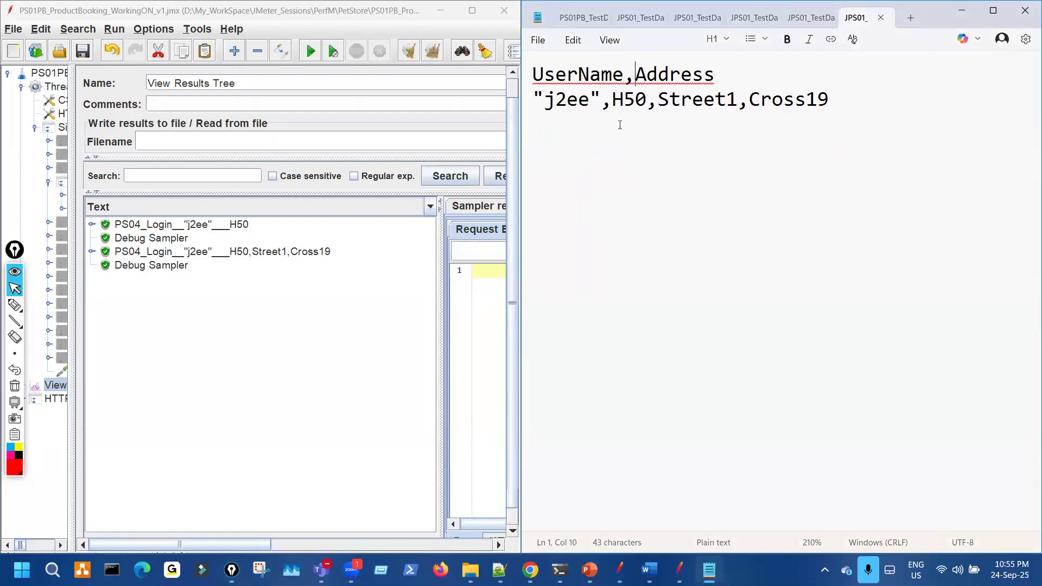
left_click(538, 40)
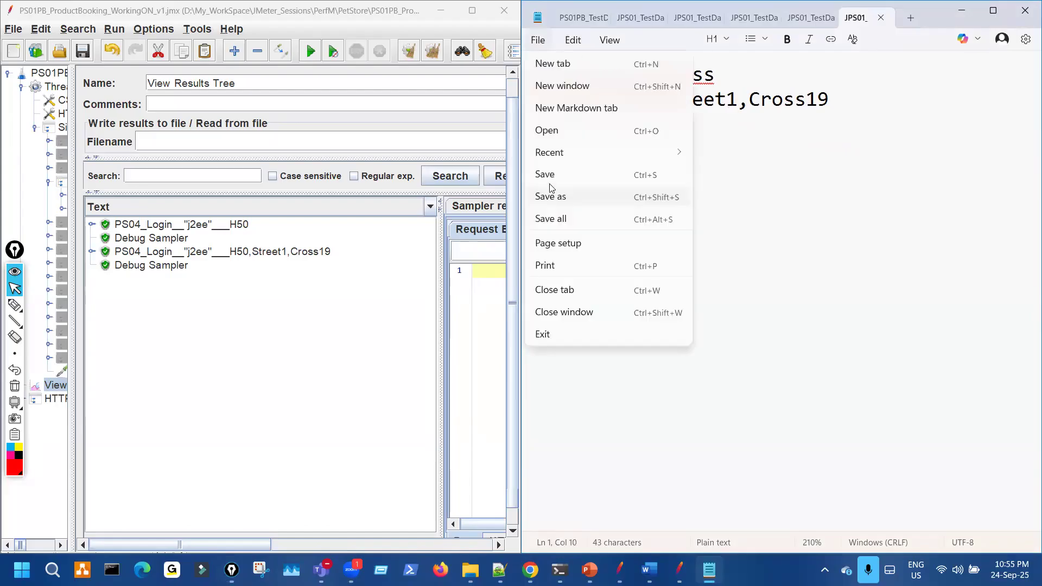
key("Escape")
- Show CSV Data Set Config maximized and circle Allow quoted data's False value
left_click(62, 102)
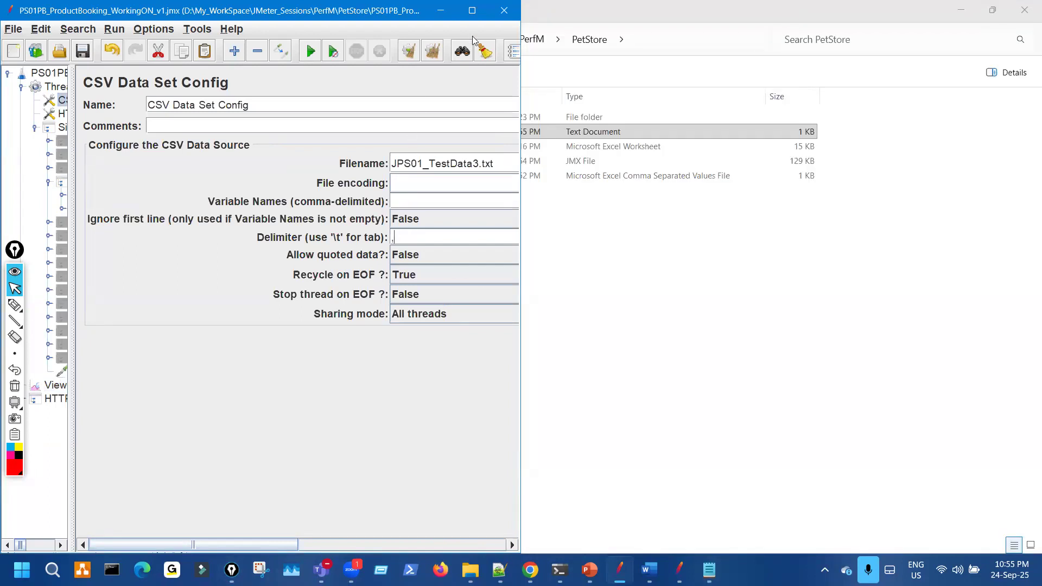
key("super+Up")
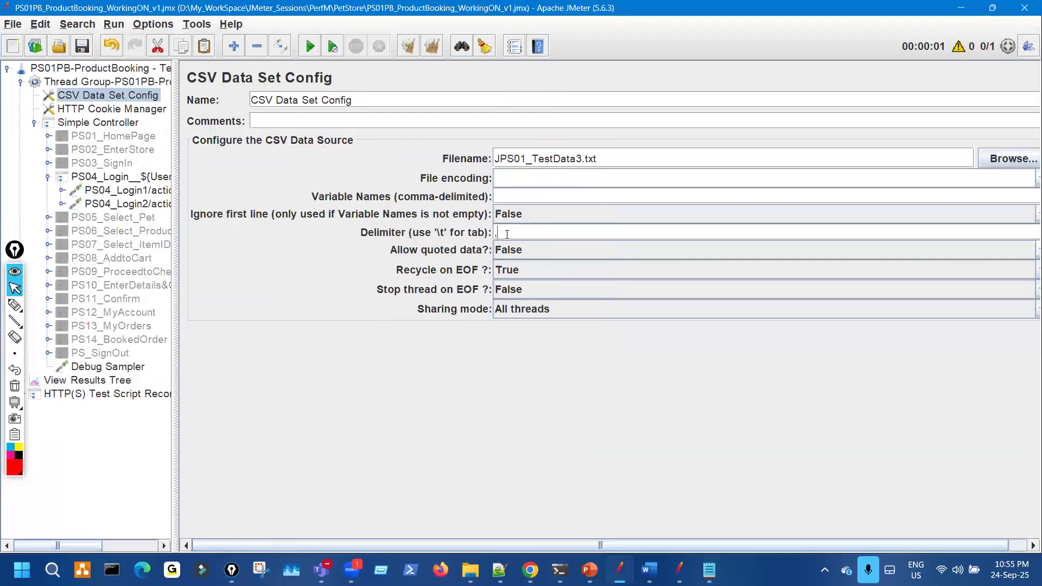
mouse_move(500, 249)
left_mouse_down()
mouse_move(546, 254)
mouse_move(516, 253)
left_mouse_up()
key("ctrl+shift+2")
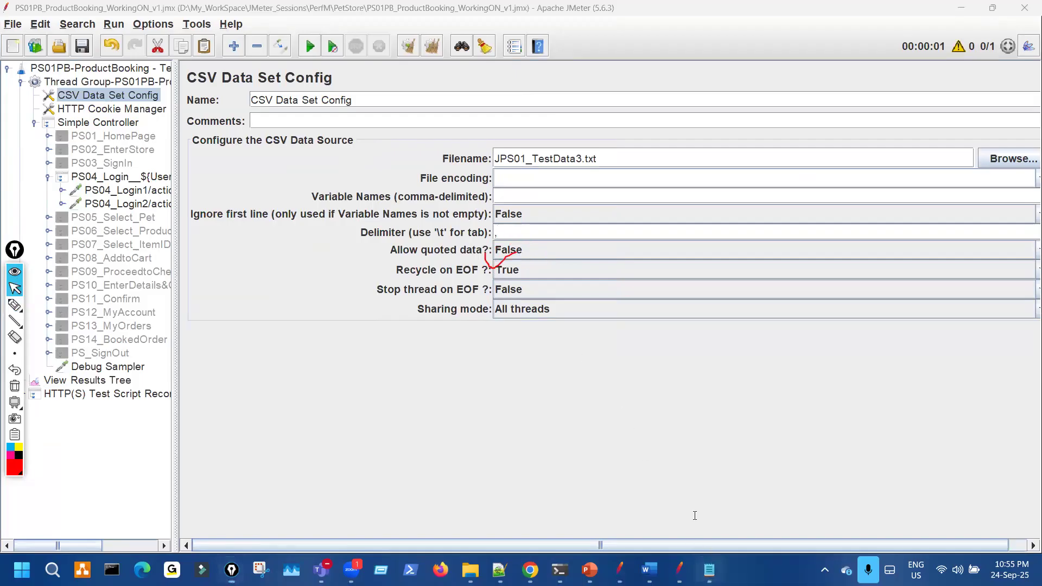
- Move Notepad to the lower centre and mark the quoted "j2ee" against Allow quoted data False
left_click(709, 570)
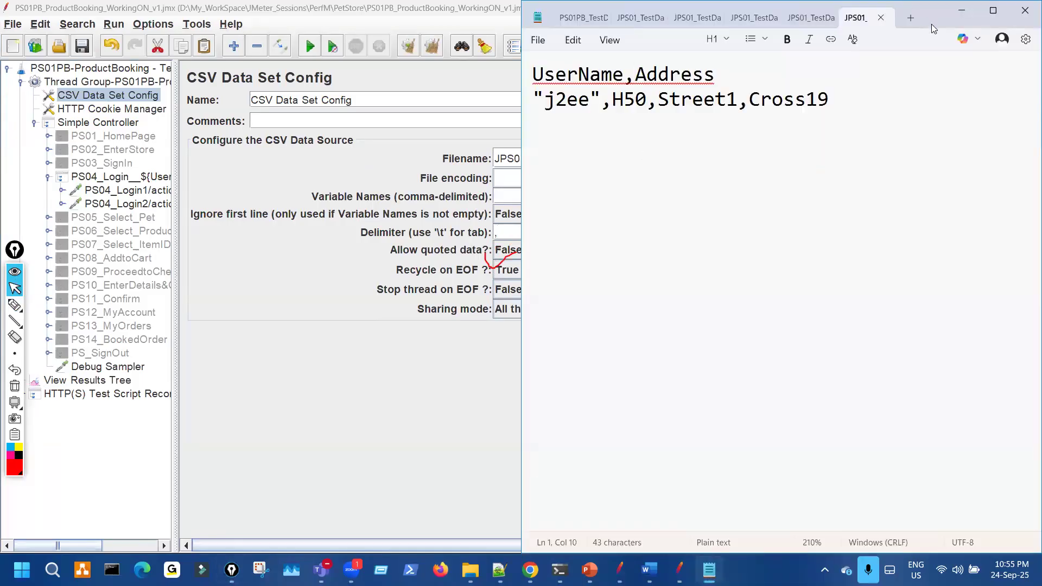
left_click_drag(931, 24, 857, 361)
key("ctrl+shift+3")
left_click_drag(319, 456, 373, 459)
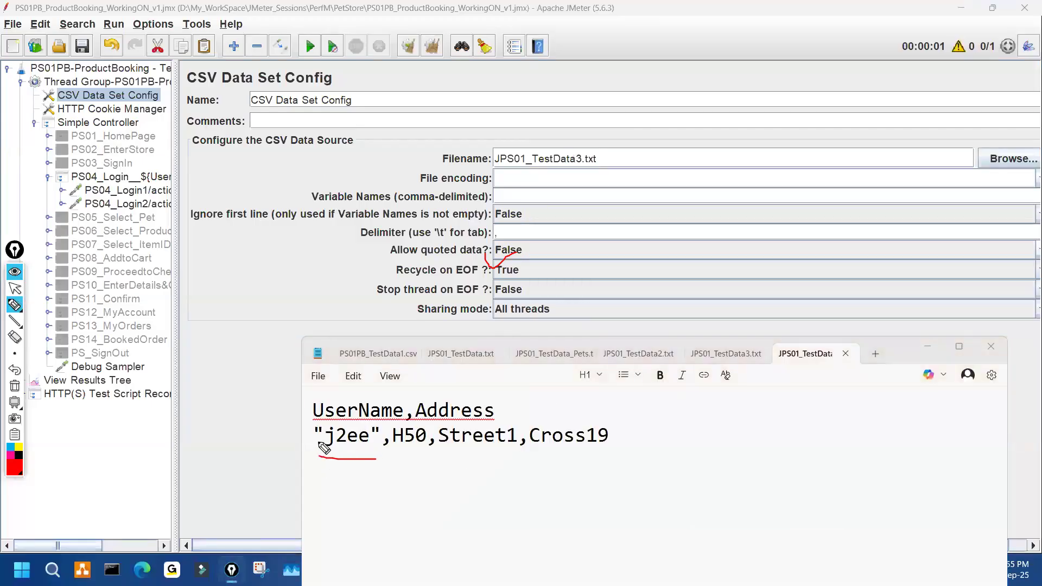
mouse_move(325, 428)
left_mouse_down()
mouse_move(326, 440)
mouse_move(380, 440)
mouse_move(364, 452)
left_mouse_up()
key("ctrl+shift+7")
left_click_drag(534, 258, 508, 249)
key("ctrl+shift+7")
key("ctrl+shift+2")
key("ctrl+shift+3")
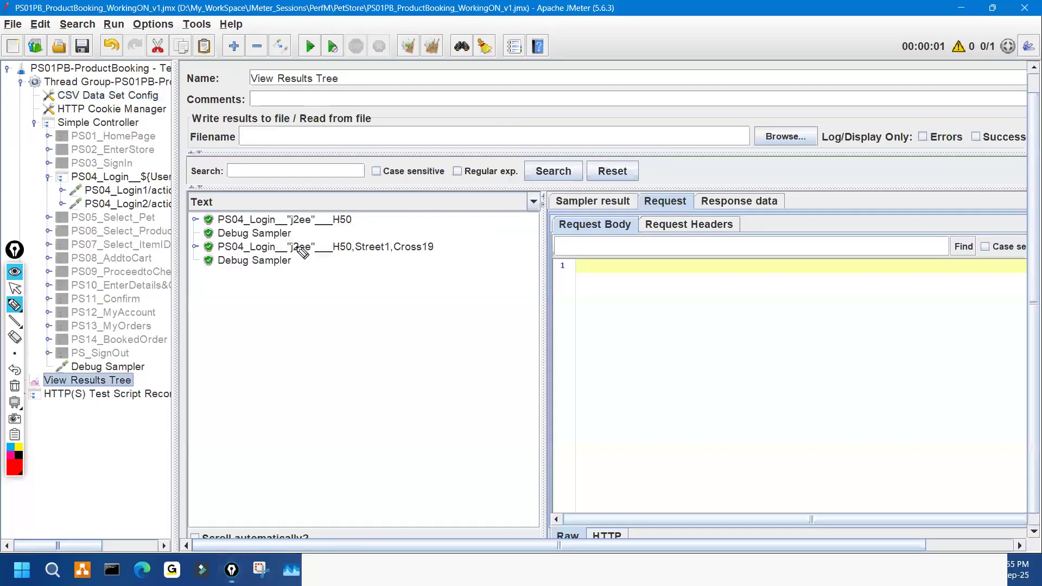
key("ctrl+shift+2")
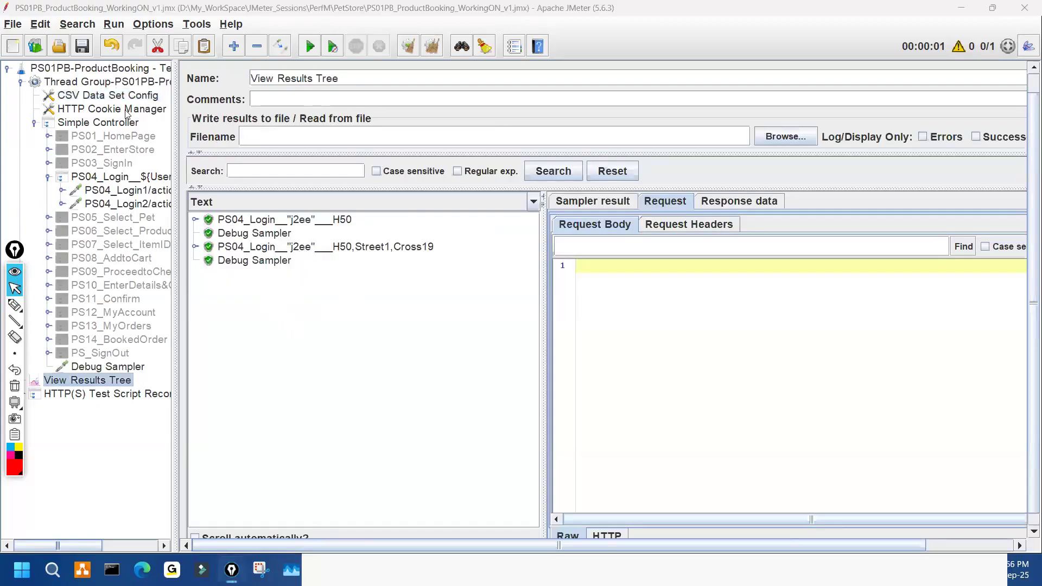
- Set Allow quoted data to True and show the View Results Tree listener
left_click(125, 97)
left_click(538, 253)
left_click(527, 269)
left_click(427, 570)
key("ctrl+shift+3")
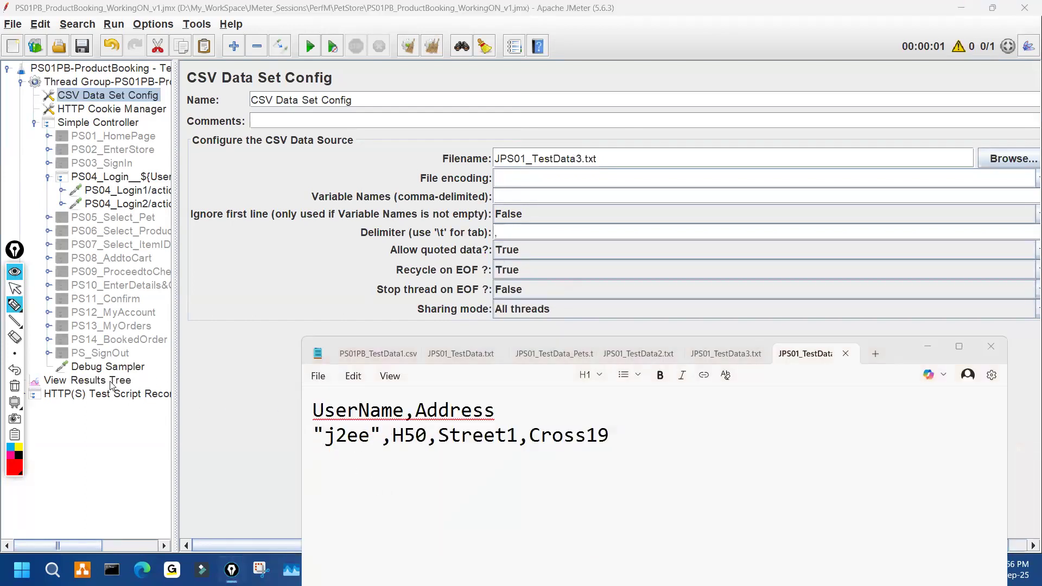
key("ctrl+shift+1")
left_click(112, 385)
- Run the test and circle the unquoted j2ee in the new login result
left_click(310, 46)
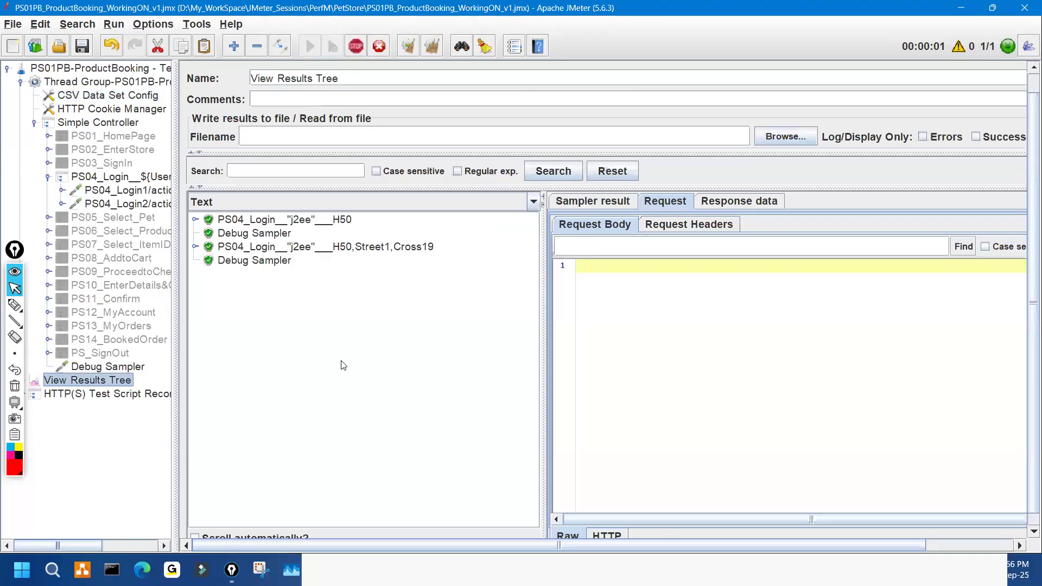
key("ctrl+shift+3")
left_click_drag(308, 269, 313, 277)
key("ctrl+shift+1")
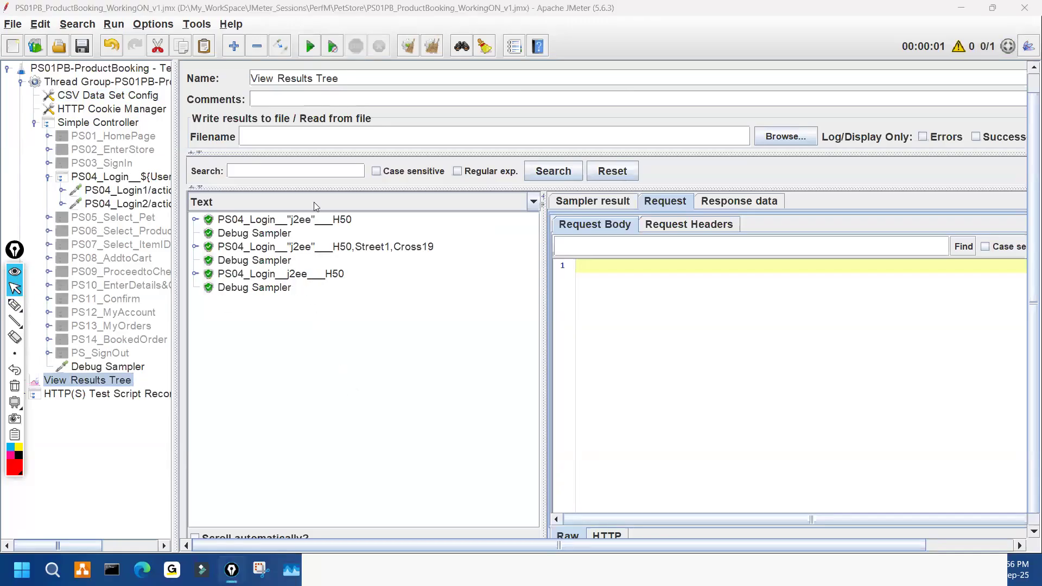
- Set Allow quoted data from True back to False, marking JPS01_TestData3.txt and the comma delimiter
left_click(108, 95)
key("ctrl+shift+3")
left_click_drag(499, 243, 482, 254)
key("ctrl+shift+1")
left_click(524, 252)
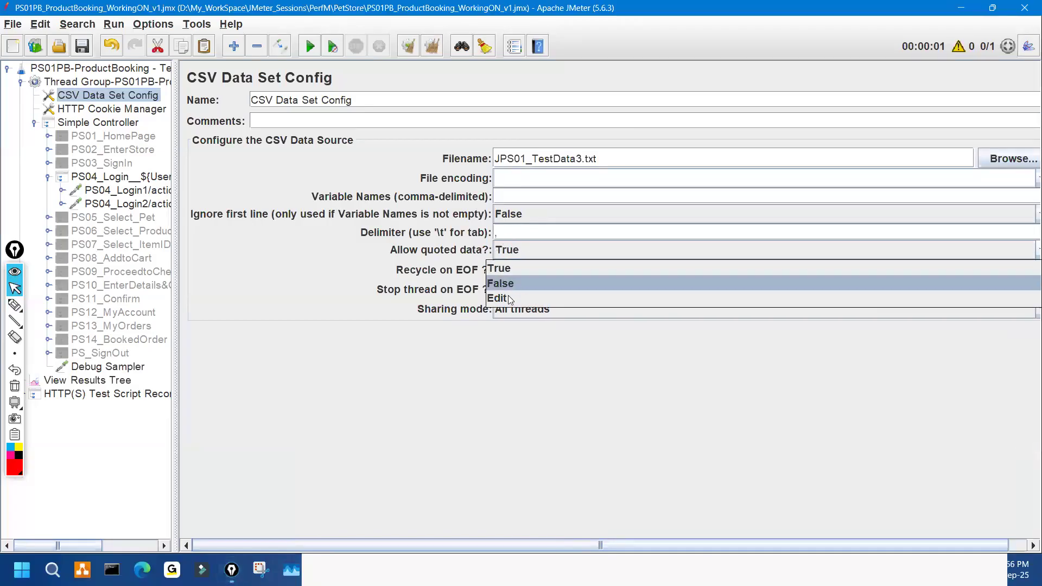
left_click(502, 280)
key("ctrl+shift+2")
left_click_drag(514, 156, 555, 142)
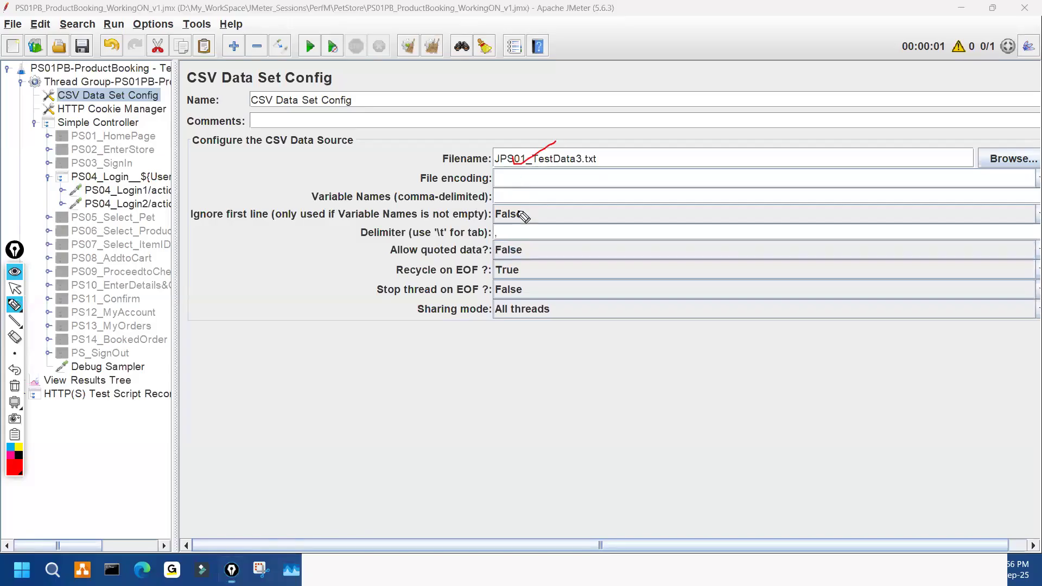
mouse_move(505, 228)
left_mouse_down()
mouse_move(537, 232)
mouse_move(511, 230)
left_mouse_up()
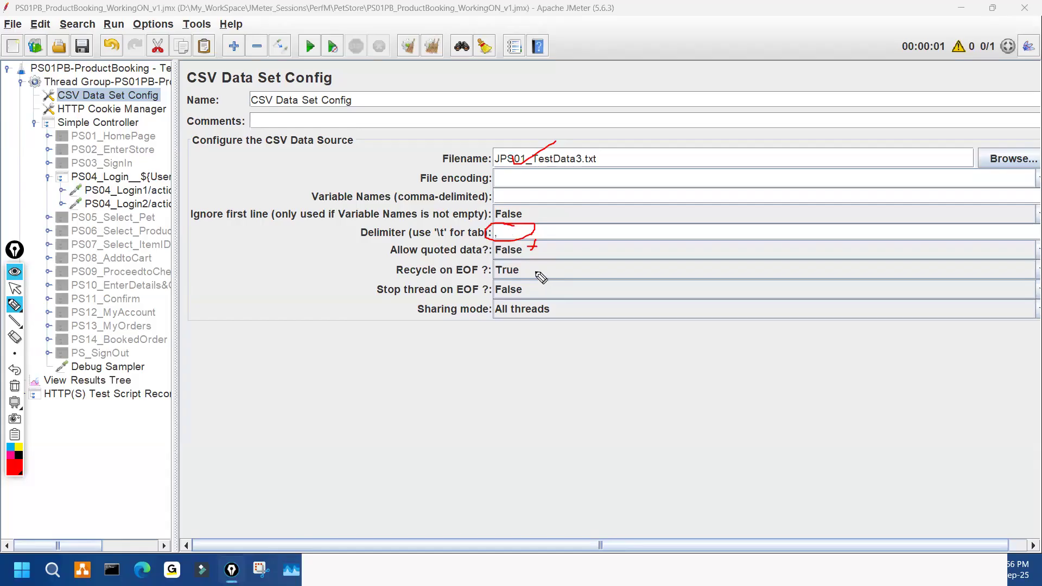
- Mark the delimiter and the Recycle on EOF, Stop thread and Sharing mode settings
left_click_drag(544, 227, 599, 211)
left_click_drag(533, 266, 552, 326)
left_click_drag(608, 274, 640, 264)
mouse_move(620, 264)
left_mouse_down()
mouse_move(625, 280)
mouse_move(665, 260)
left_mouse_up()
mouse_move(437, 283)
left_mouse_down()
mouse_move(484, 269)
mouse_move(460, 276)
left_mouse_up()
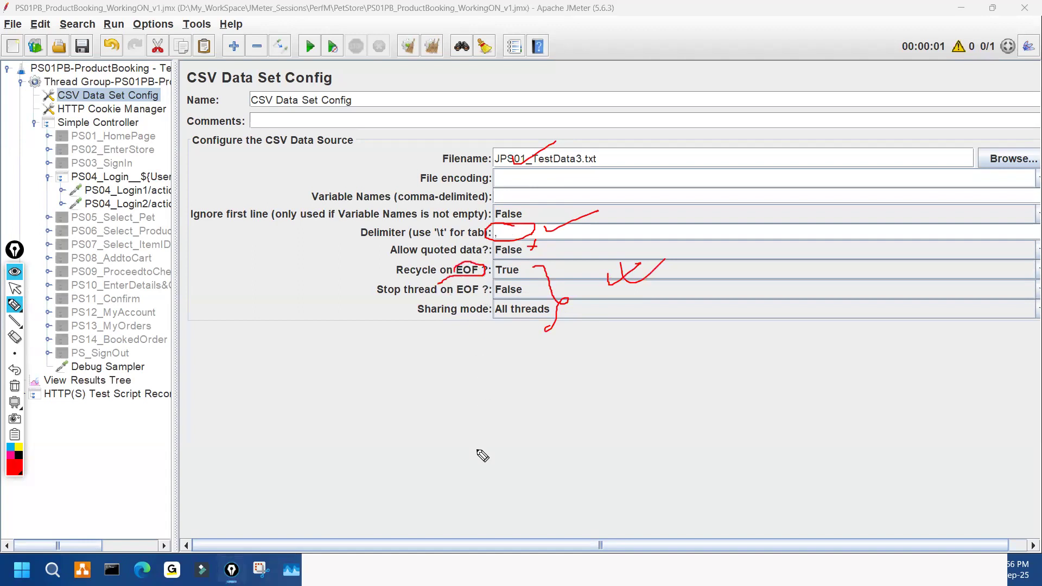
- Clear the ink and split JPS01_TestData.txt into its own Notepad window
key("Escape")
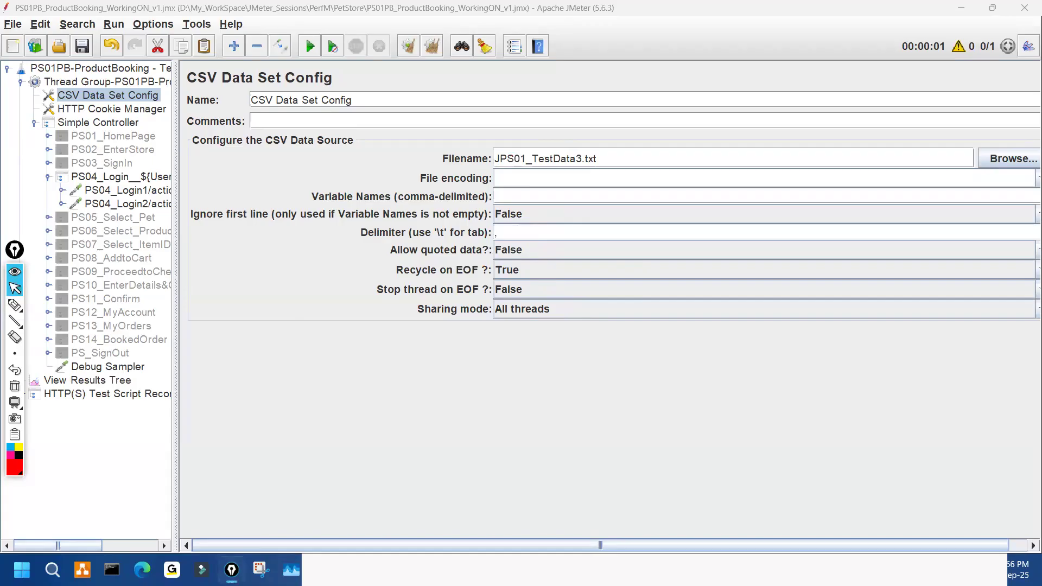
left_click(538, 566)
left_click_drag(567, 340, 700, 278)
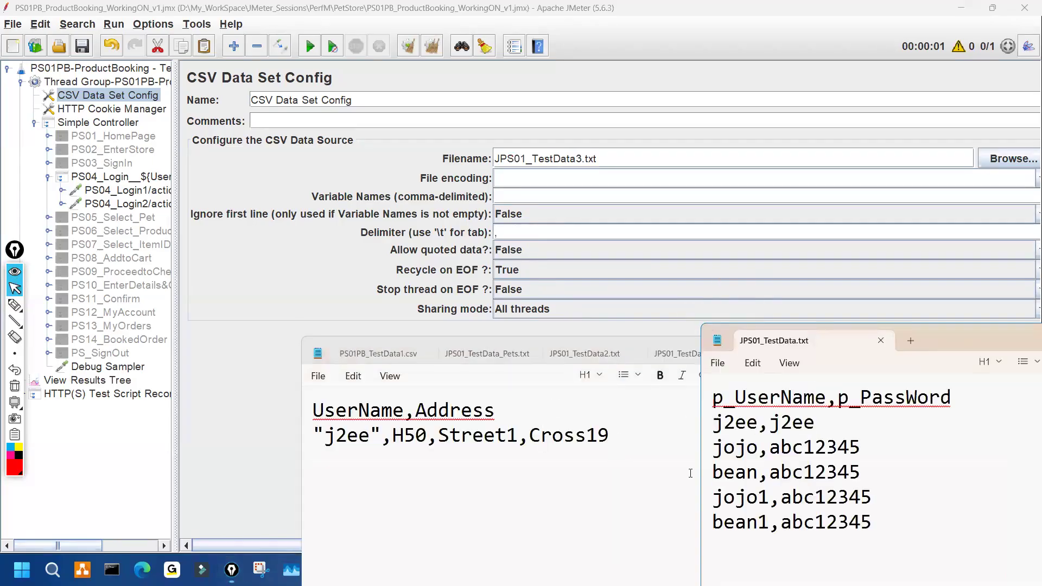
- Circle Recycle on EOF True and note the five data rows against the Pets file's 10
key("ctrl+shift+3")
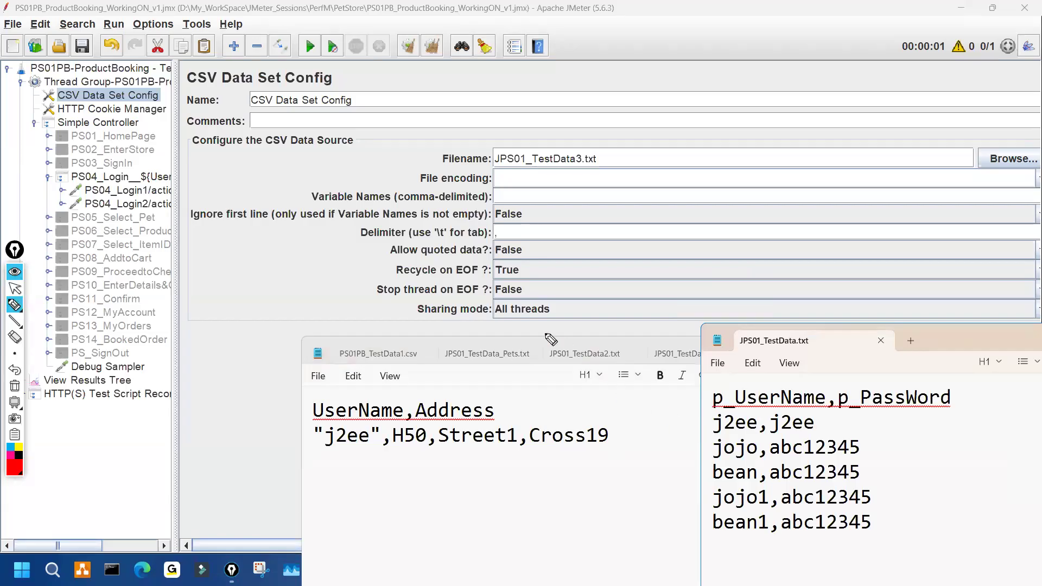
mouse_move(424, 278)
left_mouse_down()
mouse_move(519, 278)
mouse_move(510, 265)
left_mouse_up()
left_click_drag(864, 407, 888, 526)
left_click_drag(945, 445, 937, 480)
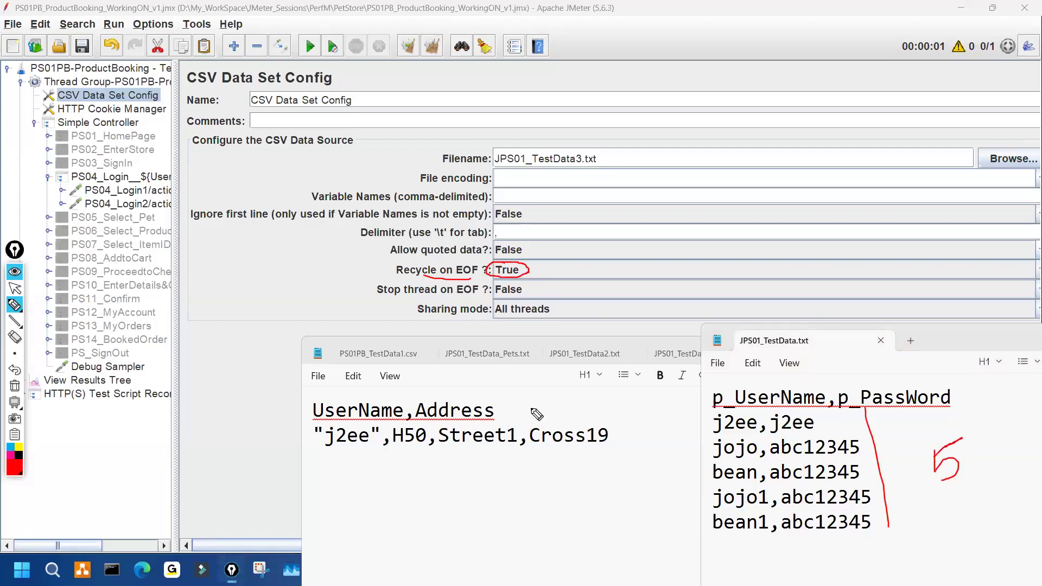
left_click_drag(458, 343, 470, 386)
left_click_drag(495, 350, 491, 351)
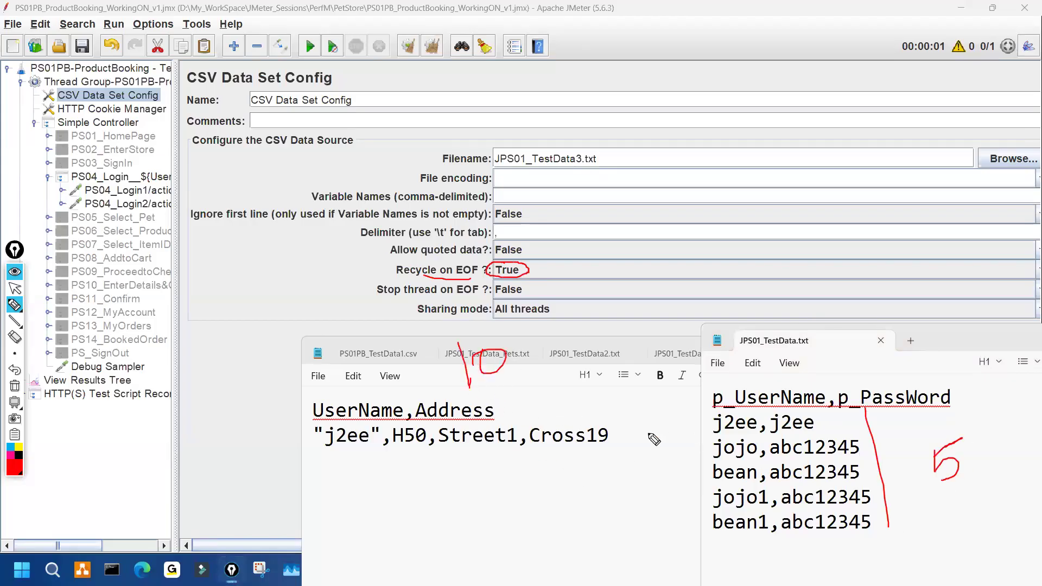
mouse_move(641, 419)
left_mouse_down()
mouse_move(712, 406)
mouse_move(678, 429)
mouse_move(705, 453)
left_mouse_up()
left_click_drag(663, 446, 718, 443)
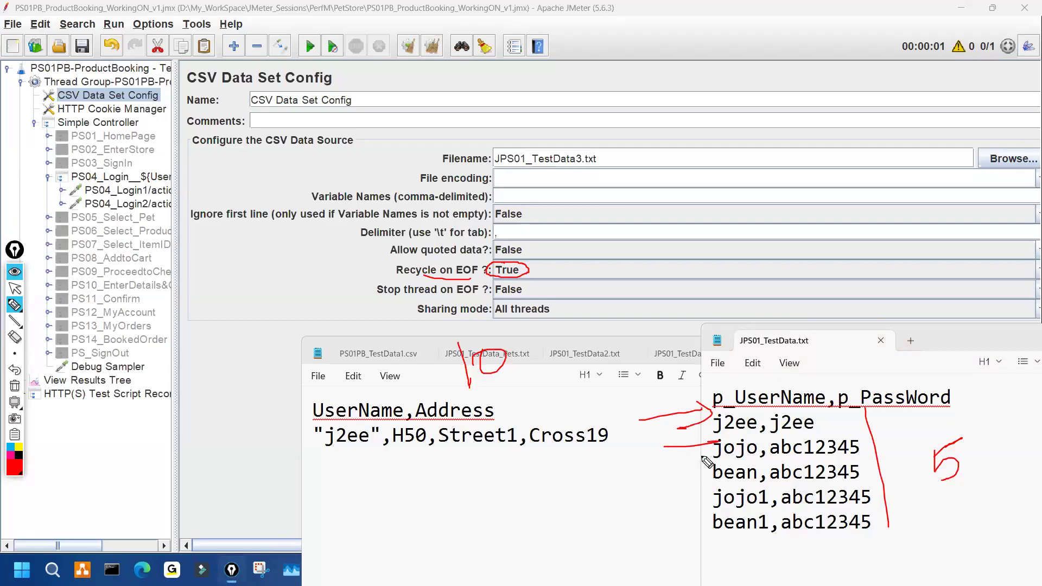
left_click_drag(660, 479, 704, 474)
mouse_move(700, 466)
left_mouse_down()
mouse_move(687, 482)
mouse_move(721, 496)
mouse_move(687, 520)
mouse_move(706, 522)
left_mouse_up()
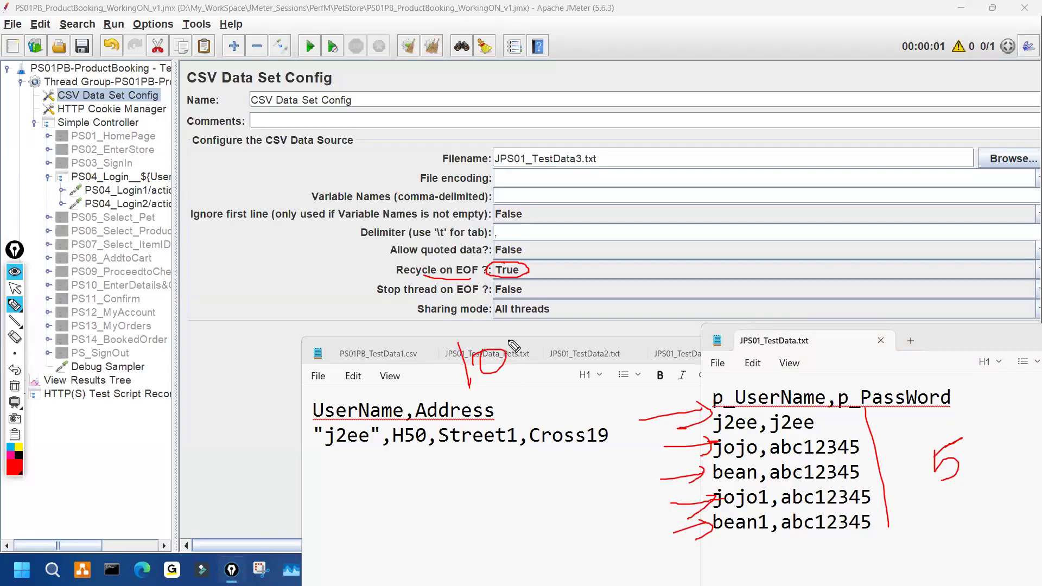
left_click_drag(474, 324, 499, 334)
left_click_drag(485, 511, 442, 576)
left_click_drag(687, 540, 653, 563)
- Circle the j2ee, jojo and bean user names and sketch the loop back to j2ee
mouse_move(575, 440)
left_mouse_down()
mouse_move(692, 383)
mouse_move(729, 404)
mouse_move(741, 435)
mouse_move(728, 433)
left_mouse_up()
mouse_move(749, 471)
left_mouse_down()
mouse_move(746, 486)
mouse_move(738, 468)
mouse_move(744, 535)
mouse_move(732, 524)
mouse_move(711, 537)
left_mouse_up()
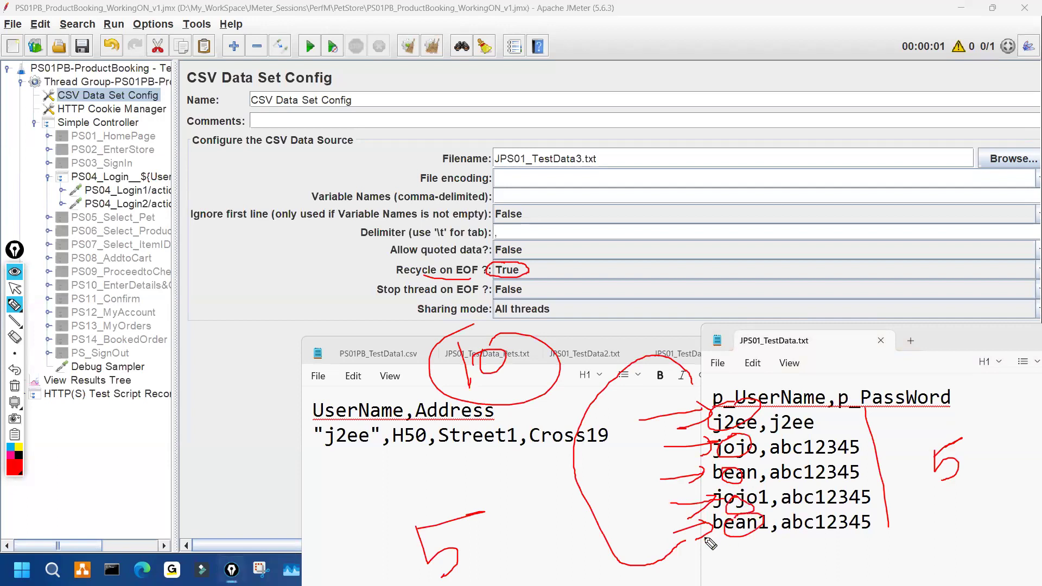
left_click_drag(535, 337, 516, 373)
mouse_move(722, 545)
left_mouse_down()
mouse_move(605, 500)
mouse_move(719, 402)
mouse_move(758, 452)
mouse_move(740, 440)
left_mouse_up()
left_click_drag(752, 463, 746, 479)
mouse_move(508, 258)
left_mouse_down()
mouse_move(526, 275)
mouse_move(535, 256)
left_mouse_up()
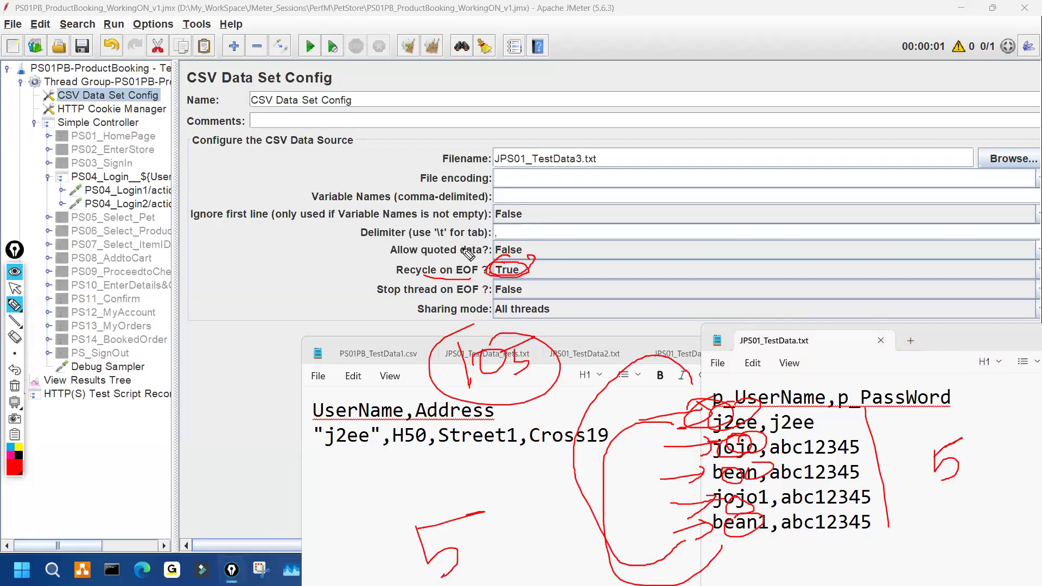
mouse_move(472, 261)
left_mouse_down()
mouse_move(448, 276)
mouse_move(489, 257)
left_mouse_up()
mouse_move(715, 536)
left_mouse_down()
mouse_move(833, 536)
mouse_move(760, 559)
mouse_move(792, 551)
mouse_move(760, 551)
mouse_move(608, 452)
mouse_move(718, 399)
left_mouse_up()
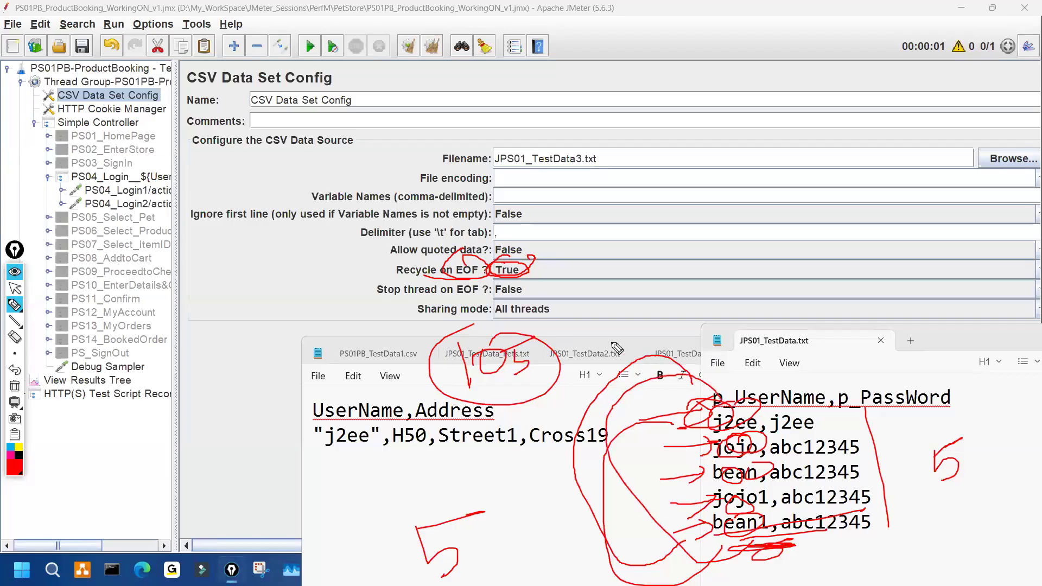
- Clear the ink, re-mark Recycle on EOF True, the jojo rows and the Pets file, then clear again
key("ctrl+shift+7")
left_click_drag(510, 263, 582, 254)
mouse_move(688, 456)
left_mouse_down()
mouse_move(702, 511)
mouse_move(711, 451)
left_mouse_up()
mouse_move(471, 352)
left_mouse_down()
mouse_move(474, 389)
mouse_move(524, 369)
left_mouse_up()
mouse_move(894, 412)
left_mouse_down()
mouse_move(910, 455)
mouse_move(937, 417)
left_mouse_up()
left_click_drag(693, 433, 716, 425)
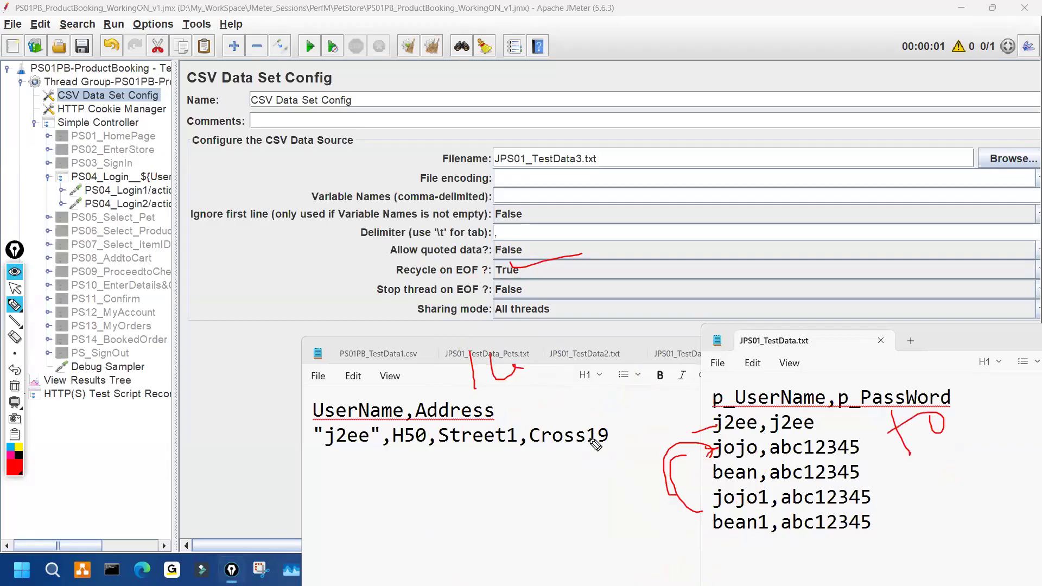
left_click_drag(923, 419, 916, 458)
mouse_move(462, 343)
left_mouse_down()
mouse_move(599, 358)
mouse_move(504, 333)
left_mouse_up()
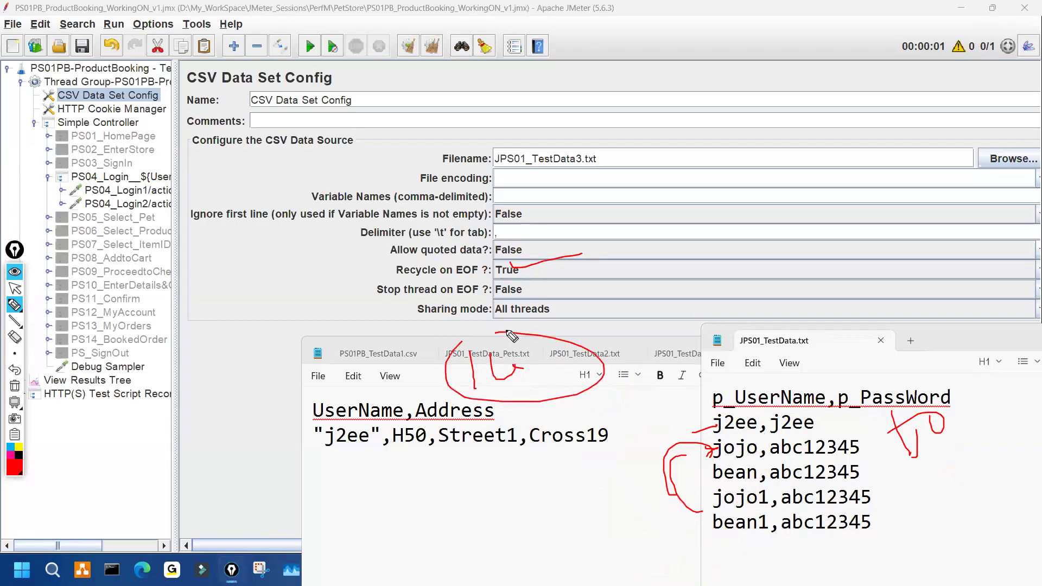
mouse_move(513, 267)
left_mouse_down()
mouse_move(550, 264)
mouse_move(497, 267)
left_mouse_up()
key("Escape")
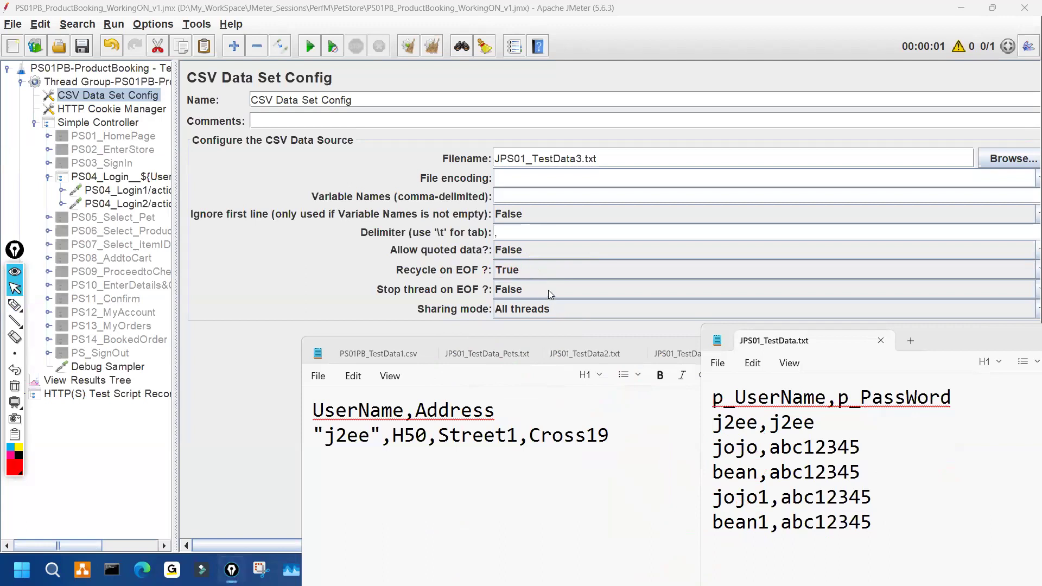
- Keep Recycle on EOF at True and underline EOF with Epic Pen, then clear it
left_click(533, 266)
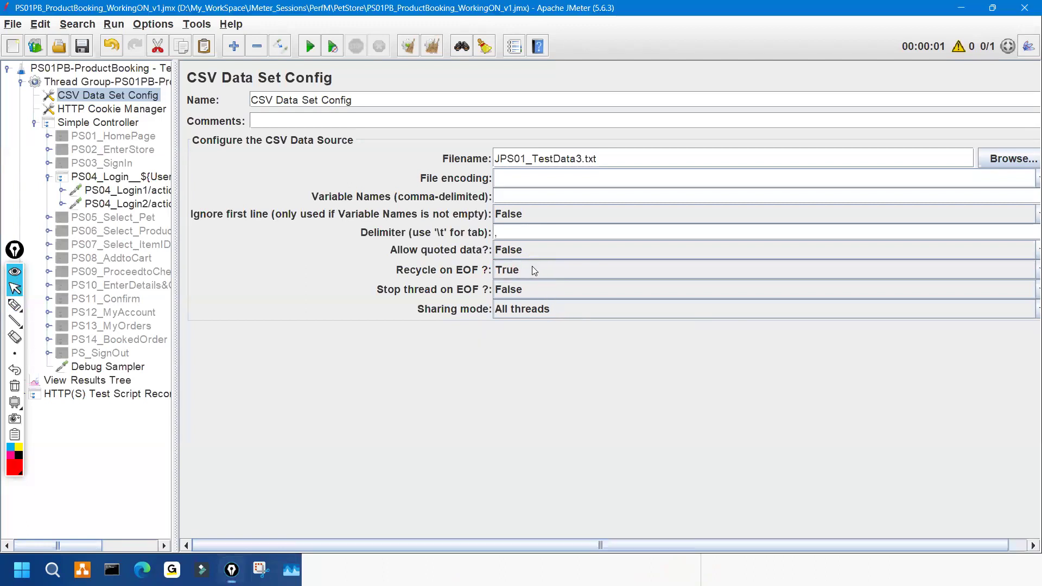
left_click(531, 288)
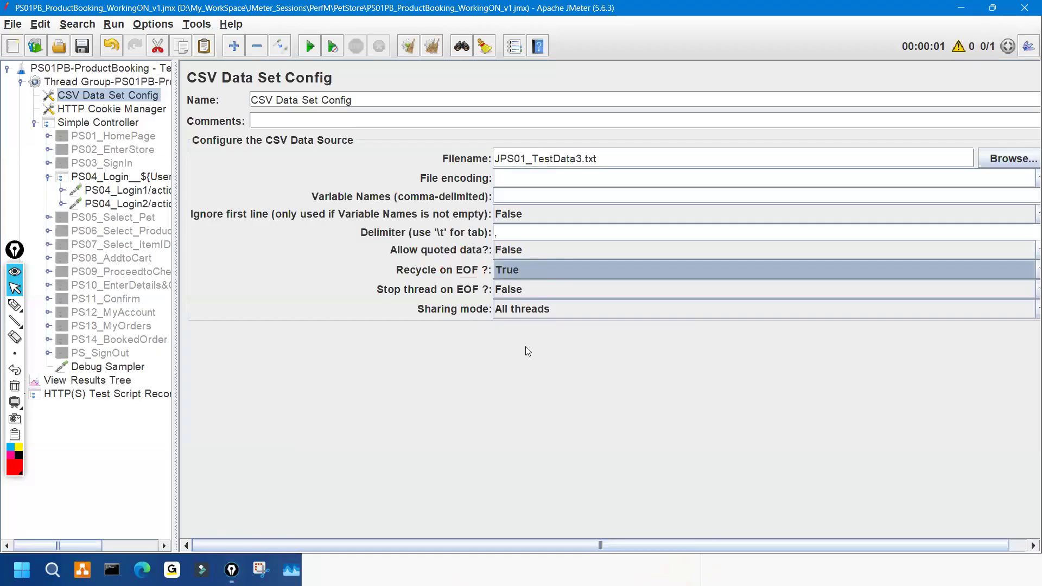
key("ctrl+shift+3")
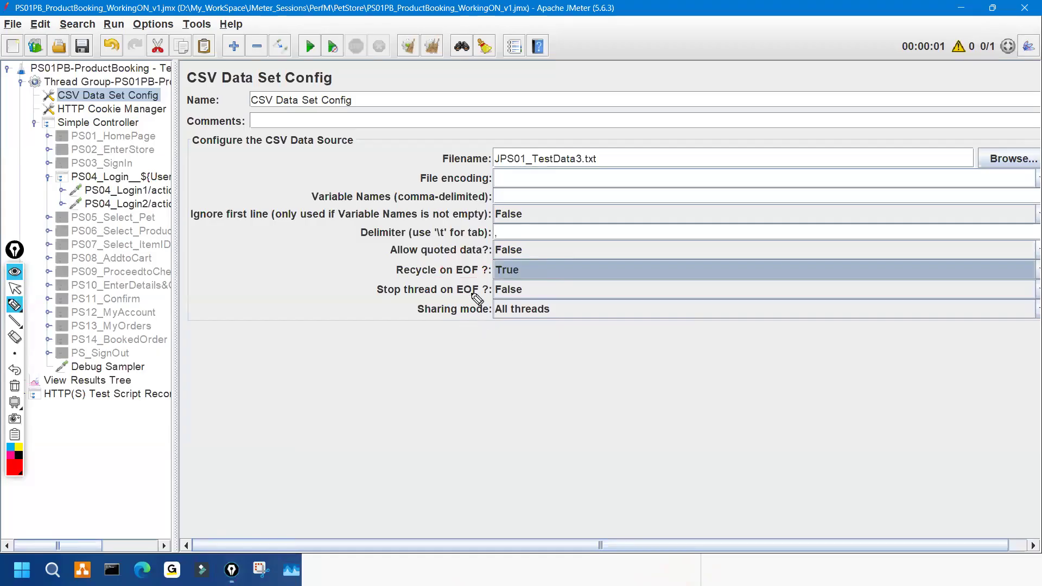
left_click_drag(472, 294, 487, 294)
key("ctrl+shift+7")
key("ctrl+shift+2")
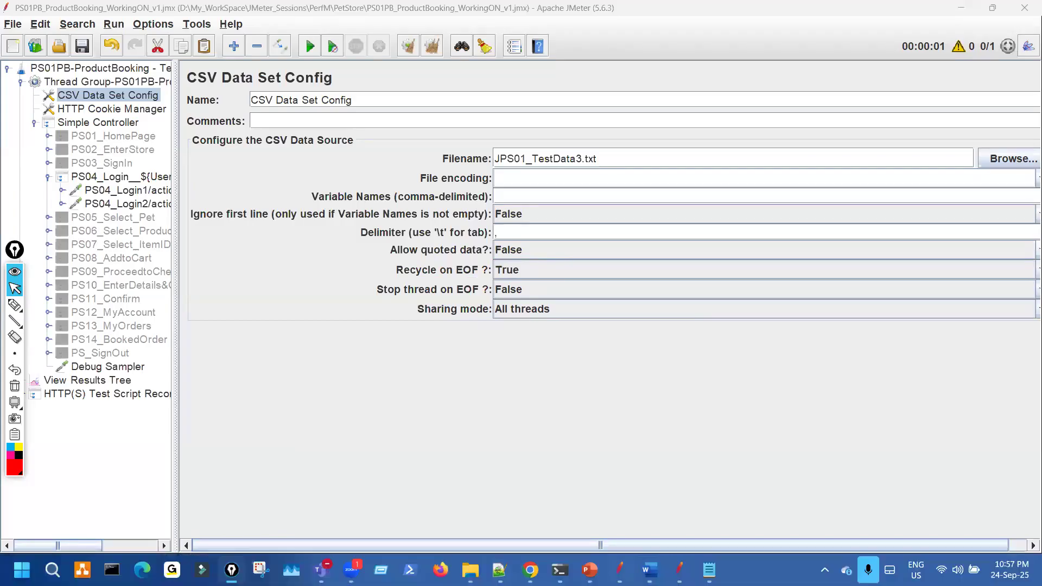
- Show JPS01_TestData.txt beside JMeter and mark Stop thread on EOF False, writing 'User'
mouse_move(710, 570)
left_click(697, 419)
key("ctrl+shift+1")
mouse_move(519, 283)
left_mouse_down()
mouse_move(488, 297)
mouse_move(546, 288)
left_mouse_up()
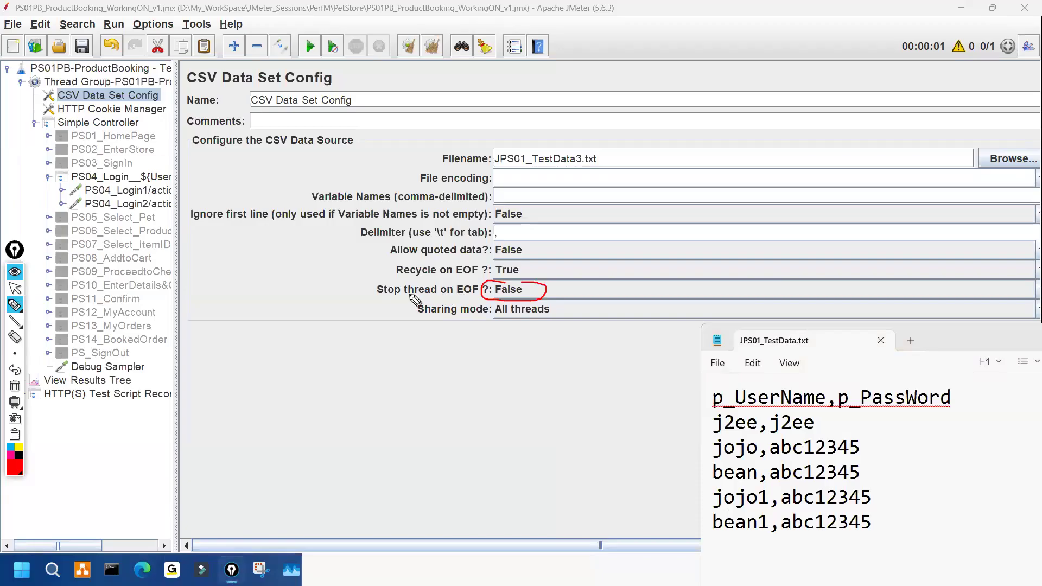
mouse_move(405, 294)
left_mouse_down()
mouse_move(438, 288)
mouse_move(416, 290)
left_mouse_up()
mouse_move(380, 334)
left_mouse_down()
mouse_move(465, 353)
mouse_move(402, 386)
mouse_move(470, 369)
left_mouse_up()
left_click_drag(410, 387, 470, 374)
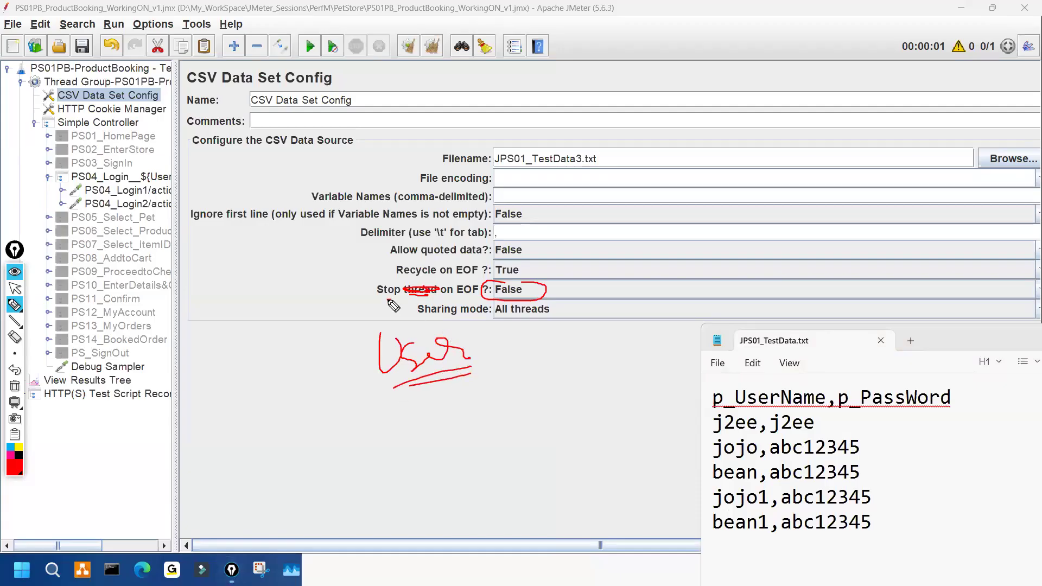
left_click_drag(387, 298, 478, 296)
mouse_move(545, 287)
left_mouse_down()
mouse_move(576, 270)
mouse_move(583, 285)
left_mouse_up()
- Write 'ID', bracket the data rows, write 15, and point at the j2ee, jojo and bean rows
left_click_drag(574, 425, 579, 466)
mouse_move(595, 442)
left_mouse_down()
mouse_move(593, 431)
mouse_move(595, 442)
left_mouse_up()
mouse_move(872, 405)
left_mouse_down()
mouse_move(909, 434)
mouse_move(893, 510)
left_mouse_up()
left_click_drag(957, 421, 931, 438)
left_click_drag(919, 445, 934, 474)
mouse_move(669, 426)
left_mouse_down()
mouse_move(710, 421)
mouse_move(726, 470)
left_mouse_up()
left_click_drag(687, 502, 726, 491)
mouse_move(691, 525)
left_mouse_down()
mouse_move(725, 520)
mouse_move(717, 524)
left_mouse_up()
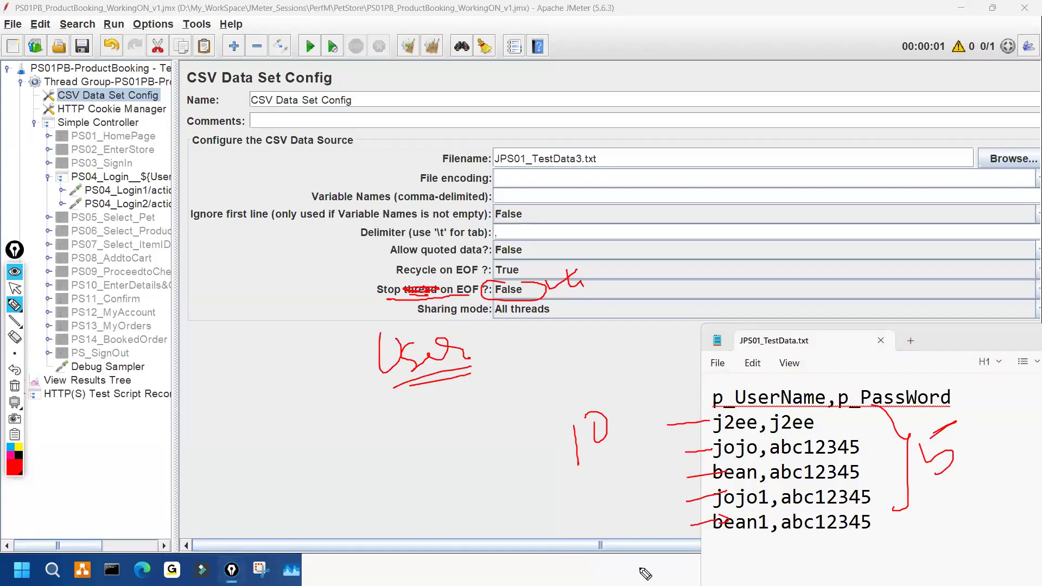
mouse_move(541, 535)
left_mouse_down()
mouse_move(548, 556)
mouse_move(612, 559)
left_mouse_up()
- Tick Recycle on EOF, write True beside Stop thread on EOF, then erase all annotations
left_click_drag(457, 267, 475, 263)
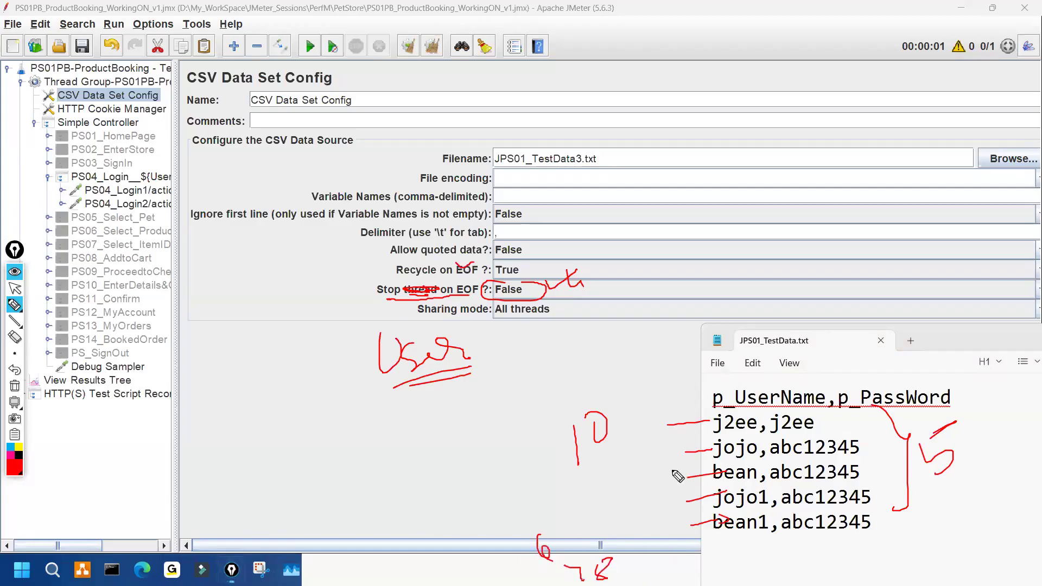
left_click_drag(649, 423, 673, 510)
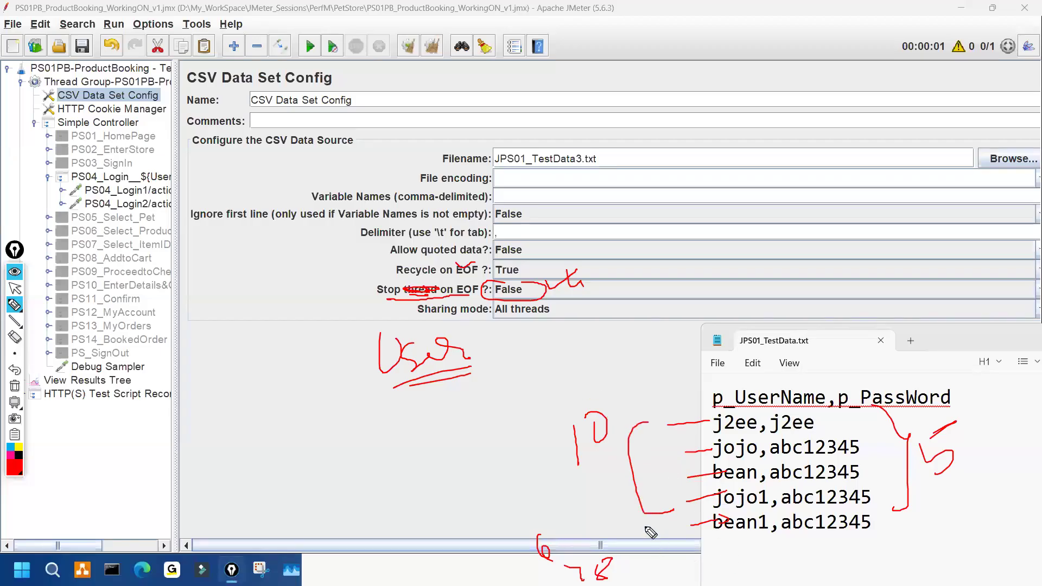
left_click_drag(637, 516, 625, 438)
left_click_drag(738, 553, 722, 584)
left_click_drag(547, 540, 548, 585)
mouse_move(489, 309)
left_mouse_down()
mouse_move(510, 282)
mouse_move(527, 301)
mouse_move(494, 293)
mouse_move(530, 287)
left_mouse_up()
mouse_move(657, 280)
left_mouse_down()
mouse_move(692, 272)
mouse_move(712, 298)
mouse_move(752, 267)
left_mouse_up()
left_click_drag(386, 300, 489, 293)
left_click_drag(825, 546, 844, 544)
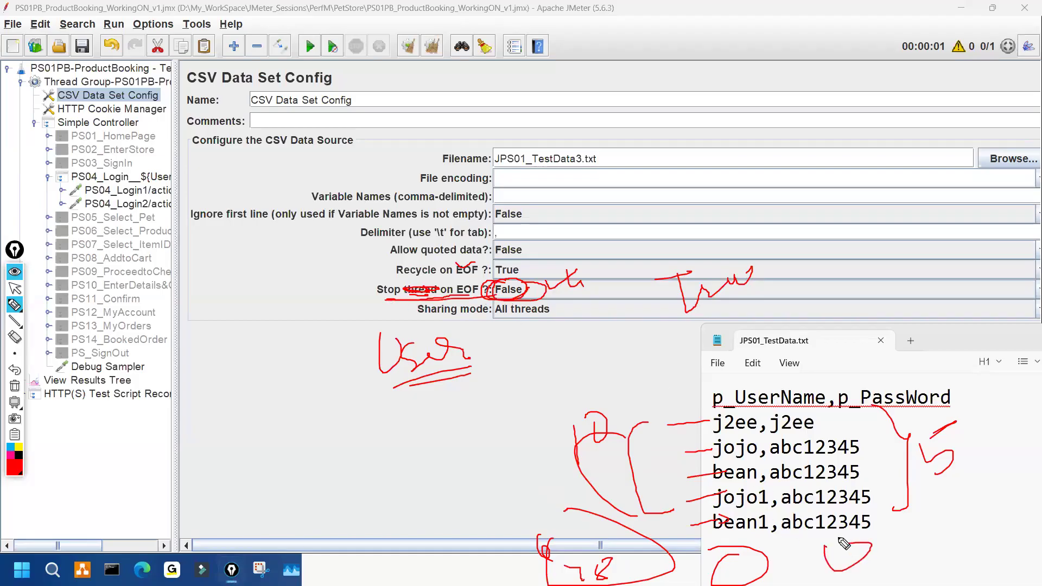
mouse_move(604, 283)
left_mouse_down()
mouse_move(569, 291)
mouse_move(591, 280)
left_mouse_up()
key("ctrl+shift+7")
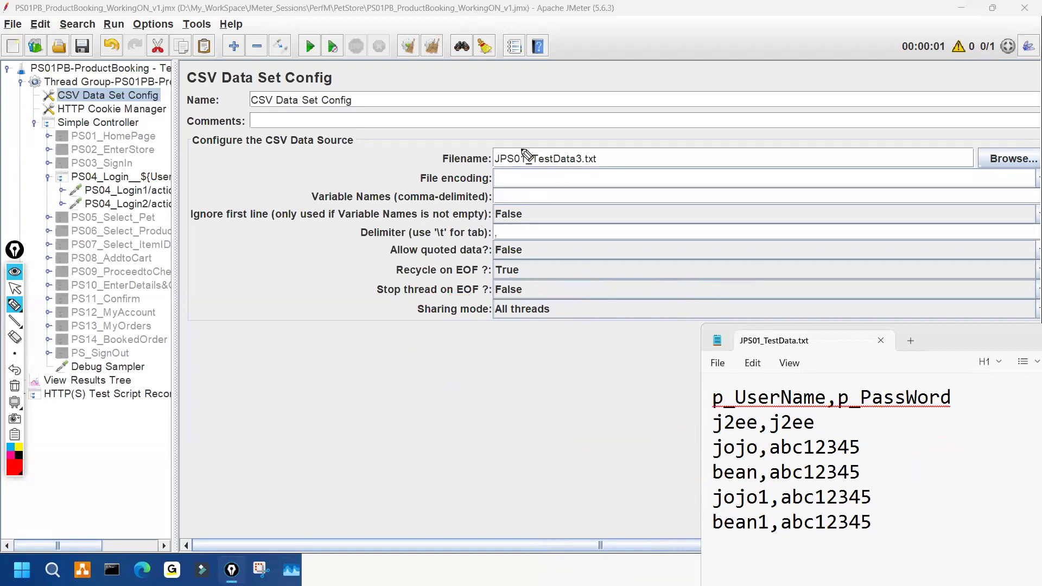
- Annotate the .txt filename, comma delimiter, EOF values and All threads sharing mode
mouse_move(585, 148)
left_mouse_down()
mouse_move(595, 162)
mouse_move(662, 131)
left_mouse_up()
mouse_move(491, 223)
left_mouse_down()
mouse_move(547, 237)
mouse_move(662, 189)
left_mouse_up()
mouse_move(521, 265)
left_mouse_down()
mouse_move(553, 287)
mouse_move(526, 291)
left_mouse_up()
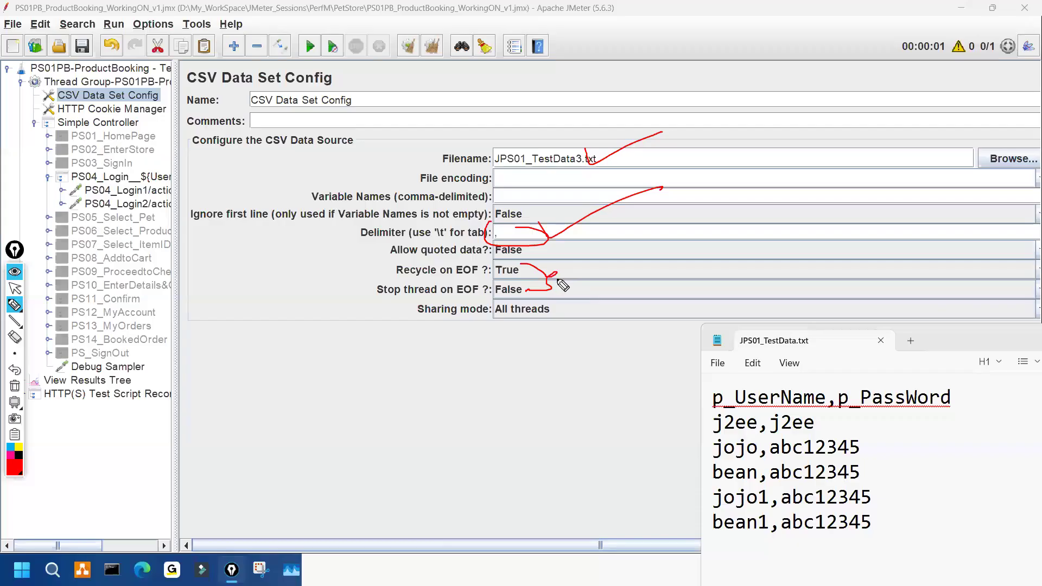
left_click_drag(559, 270, 587, 279)
left_click_drag(568, 283, 575, 272)
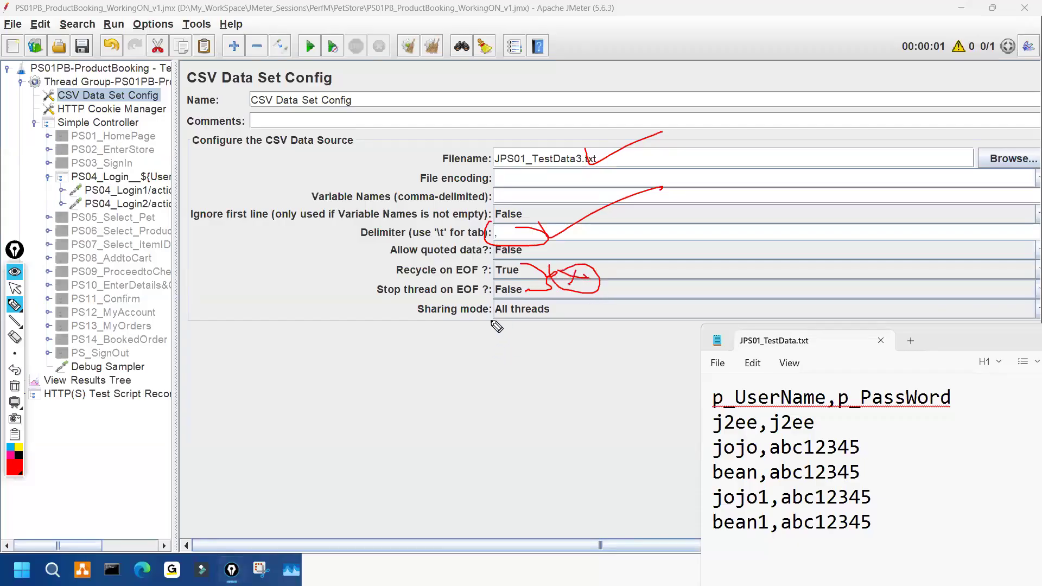
mouse_move(496, 307)
left_mouse_down()
mouse_move(498, 325)
mouse_move(570, 308)
mouse_move(500, 305)
left_mouse_up()
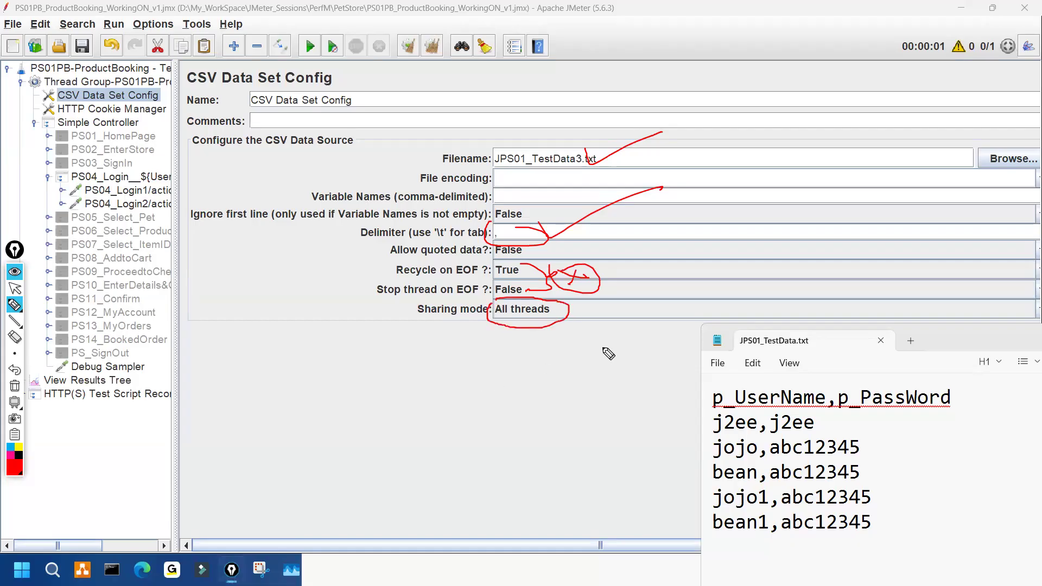
mouse_move(590, 318)
left_mouse_down()
mouse_move(611, 336)
mouse_move(671, 318)
left_mouse_up()
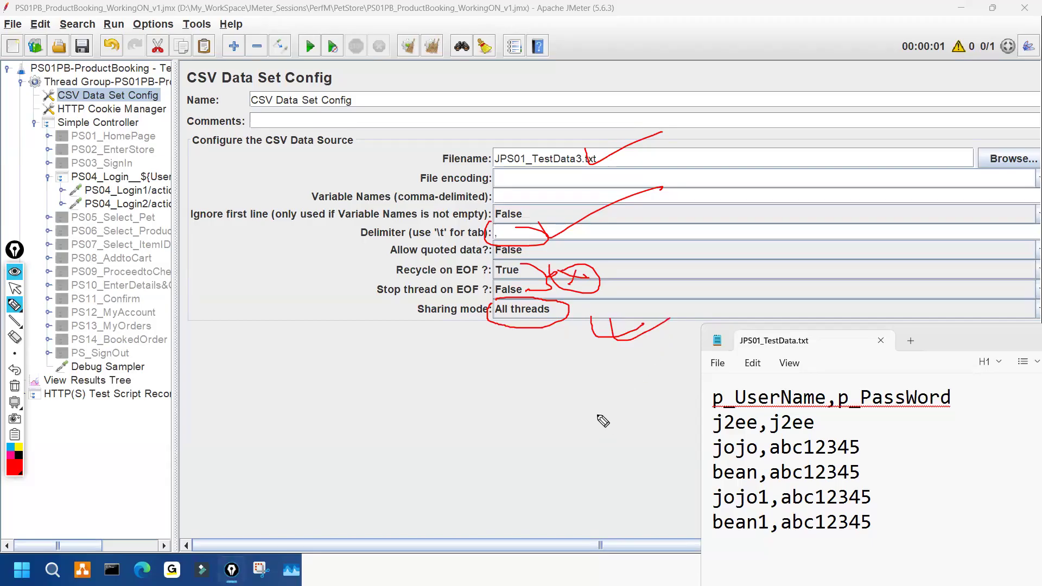
- Clear the pen marks and open the Sharing mode dropdown
key("ctrl+shift+7")
key("ctrl+shift+2")
left_click(542, 312)
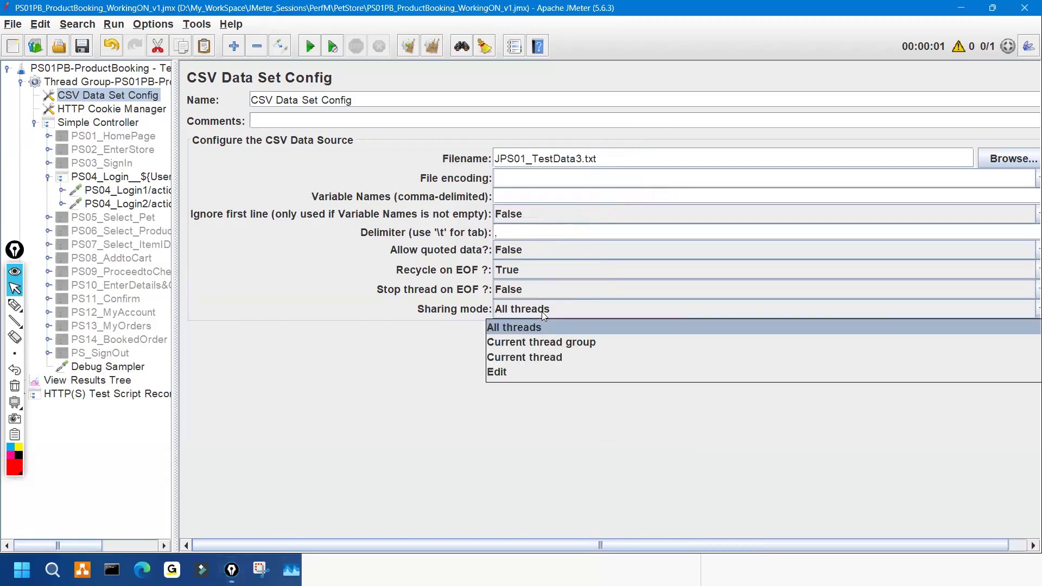
- Switch Sharing mode to Current thread group, then back to All threads, and bring JPS01_TestData.txt forward
key("ctrl+shift+3")
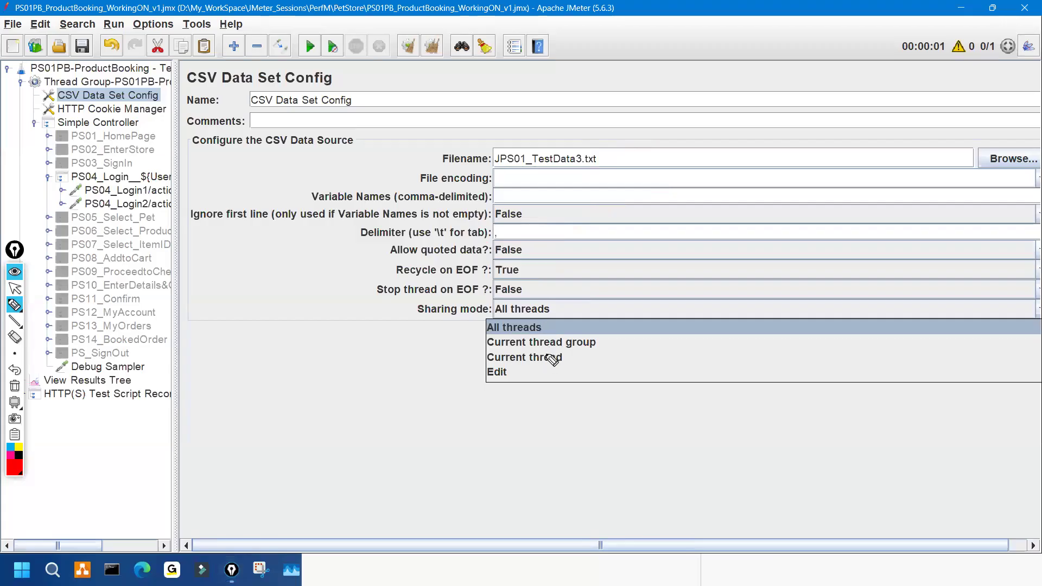
key("ctrl+shift+1")
left_click(560, 309)
left_click(560, 313)
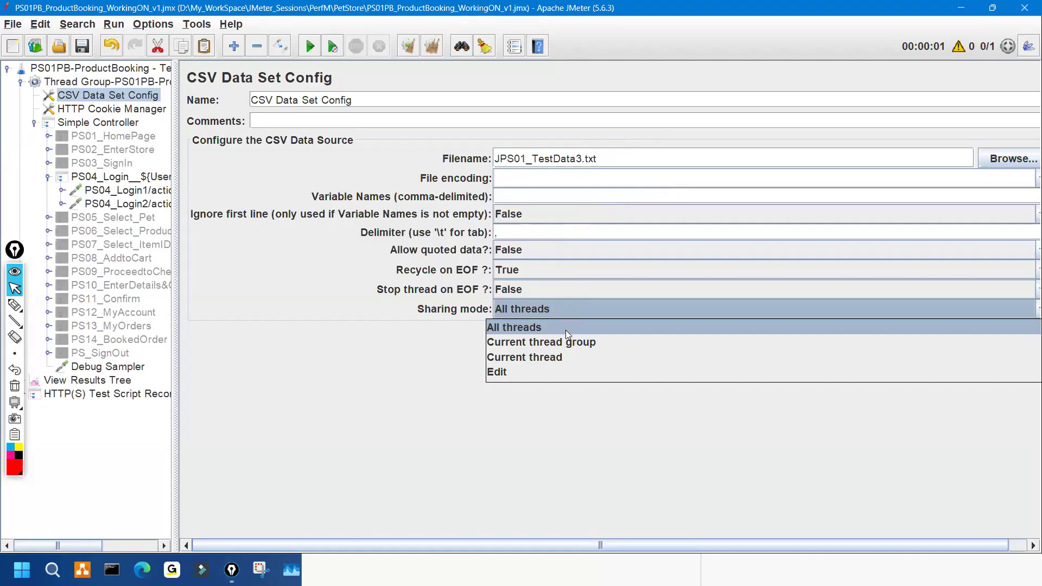
left_click(567, 341)
left_click(572, 313)
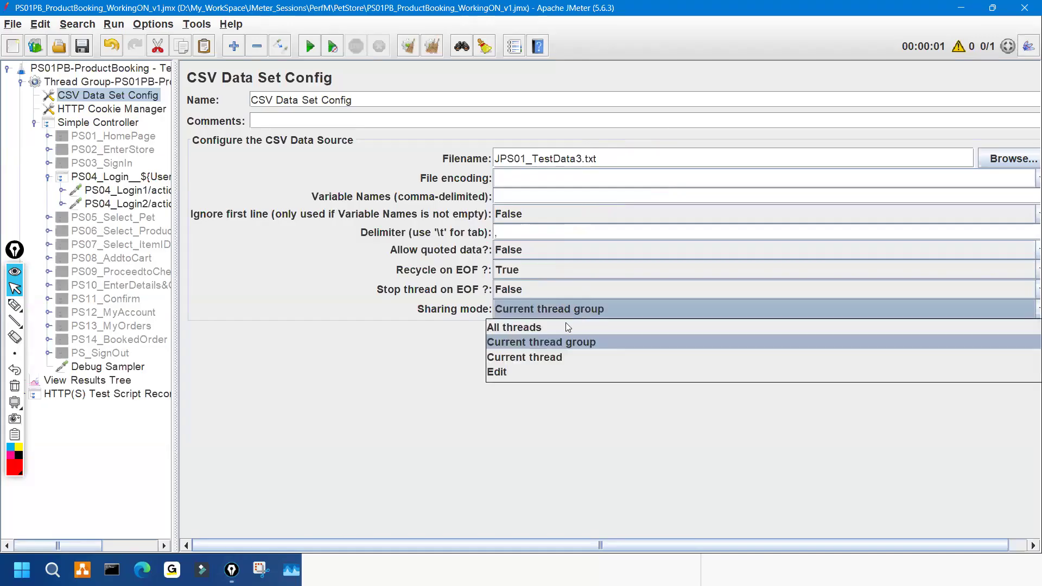
left_click(566, 325)
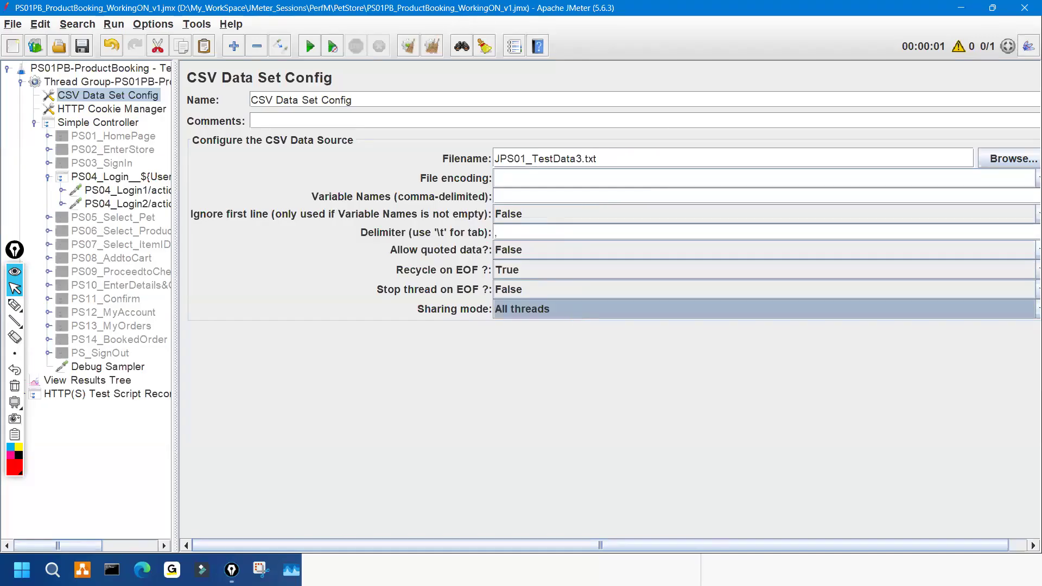
left_click(770, 569)
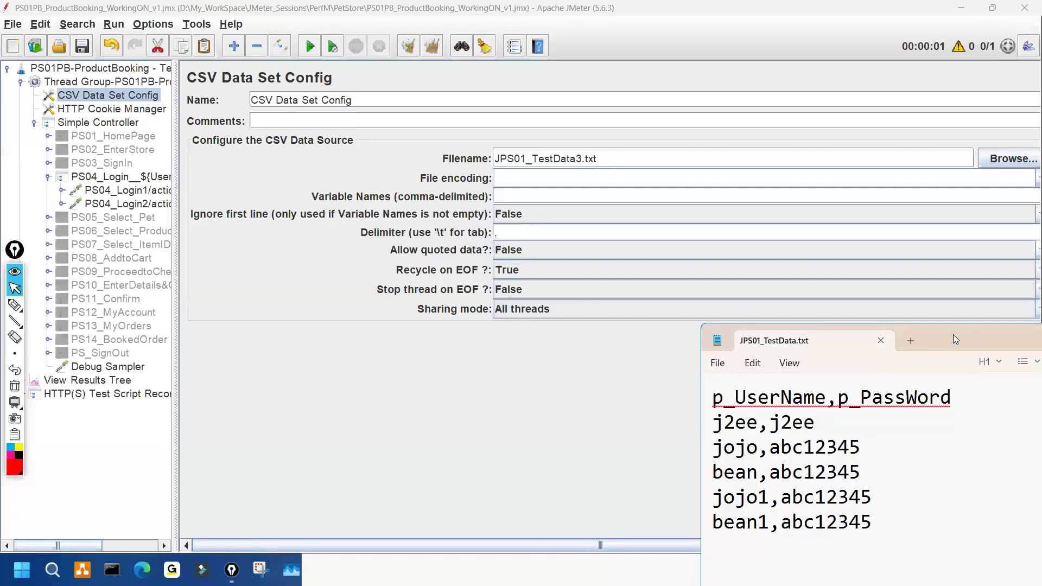
- Bring the Notepad test data files back up showing PS01PB_TestData1 and reposition the window
left_click_drag(953, 335, 545, 146)
left_click(983, 145)
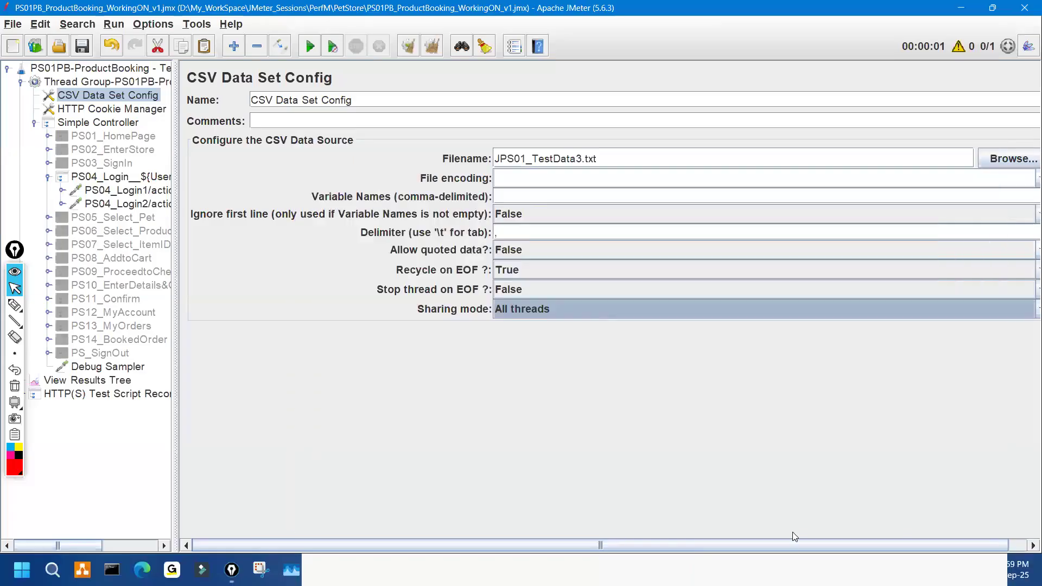
left_click(773, 569)
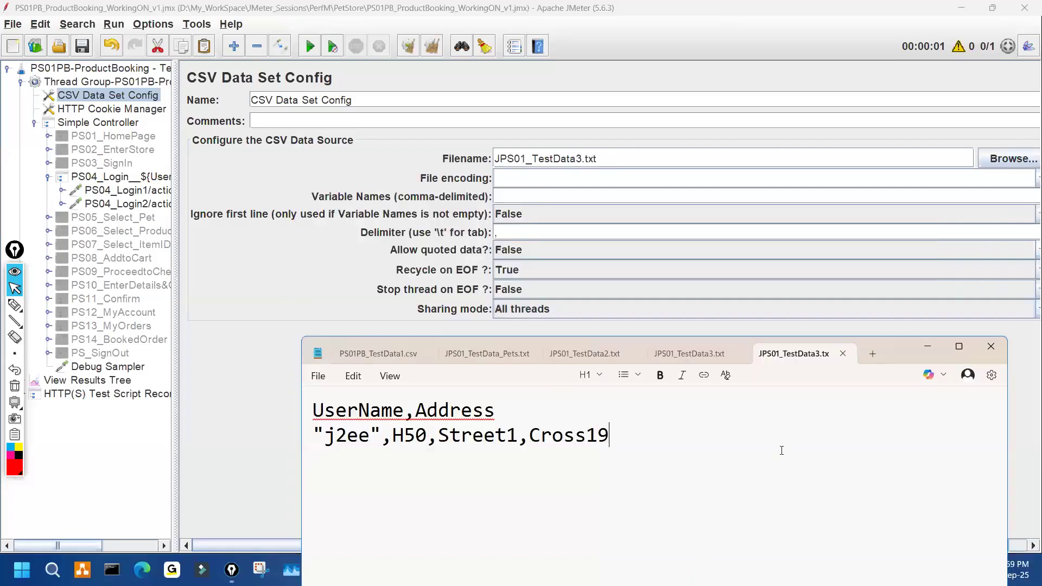
left_click(395, 352)
left_click_drag(893, 353, 918, 368)
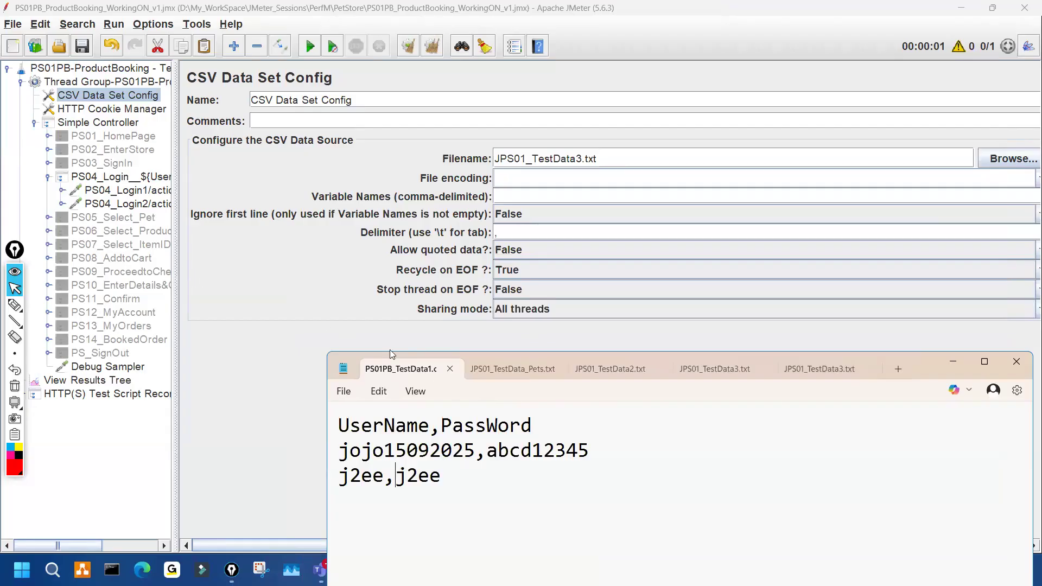
- Close the PS01PB_TestData1, JPS01_TestData_Pets, JPS01_TestData2 and duplicate JPS01_TestData3 tabs, then Notepad
left_click(452, 369)
left_click(450, 369)
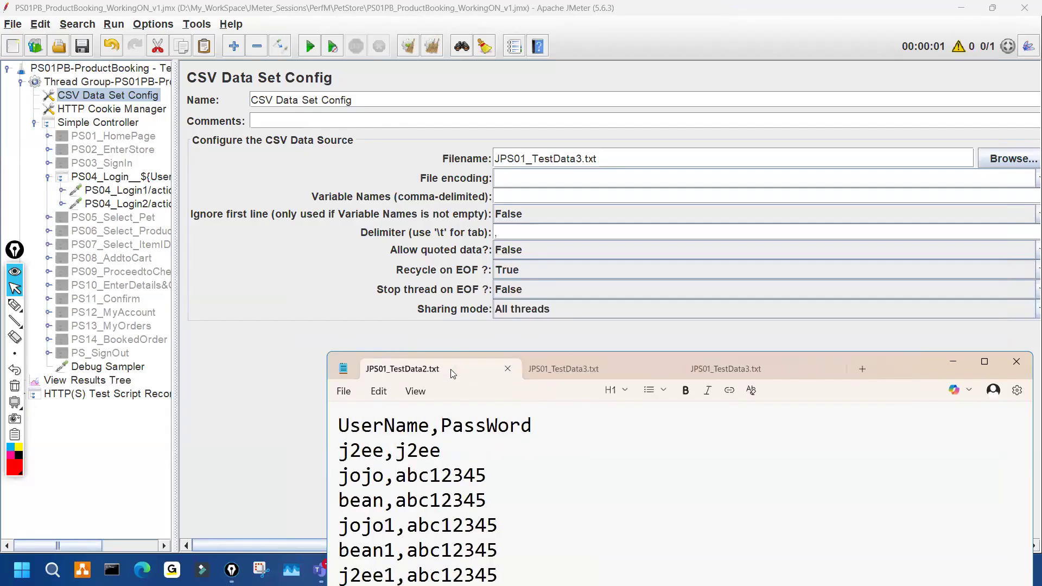
left_click(507, 369)
left_click(507, 369)
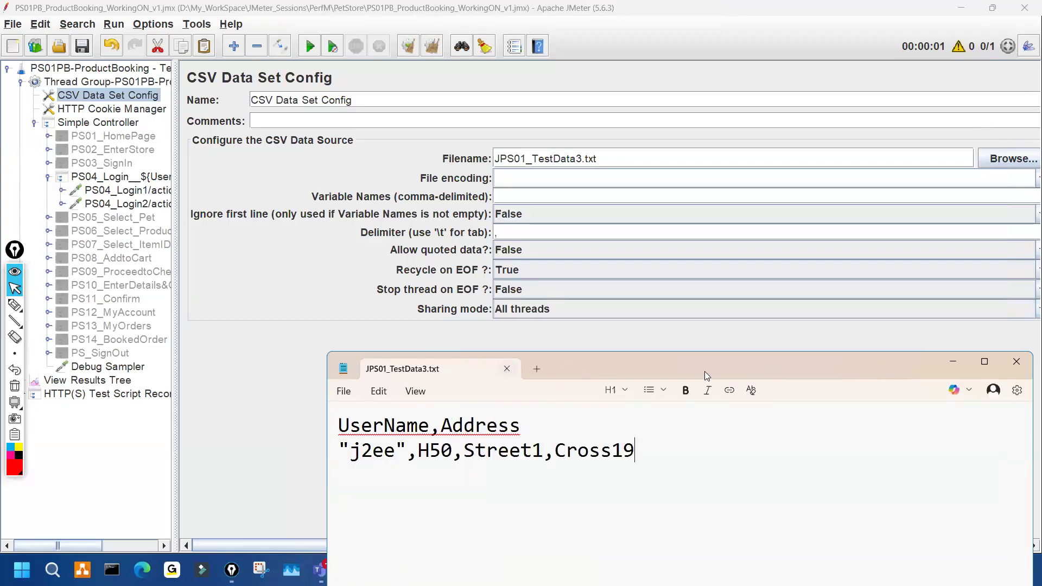
left_click(1017, 362)
- Delete JPS01_TestData3.txt from the PetStore folder
left_click(470, 570)
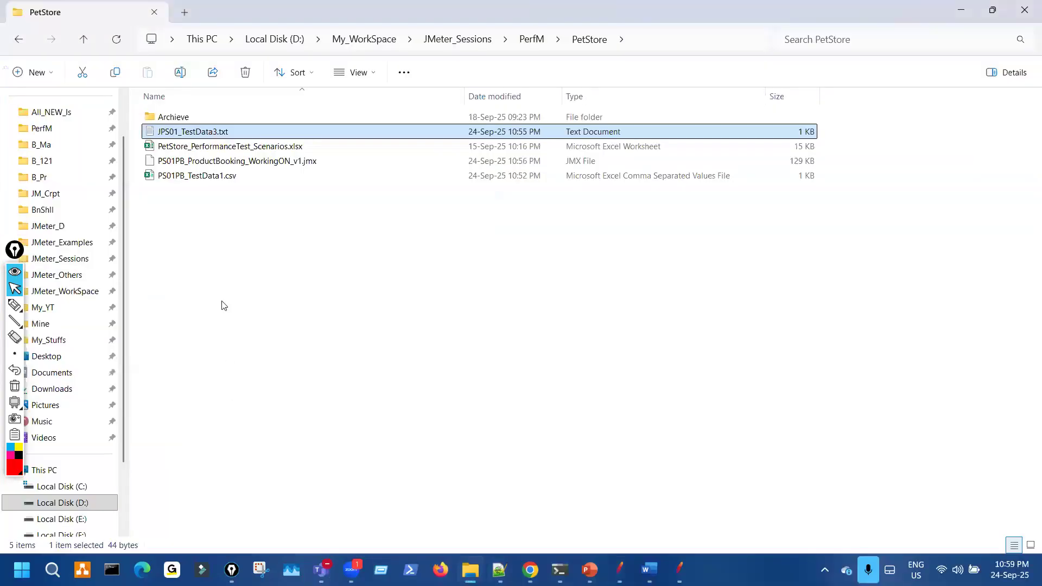
left_click(215, 133)
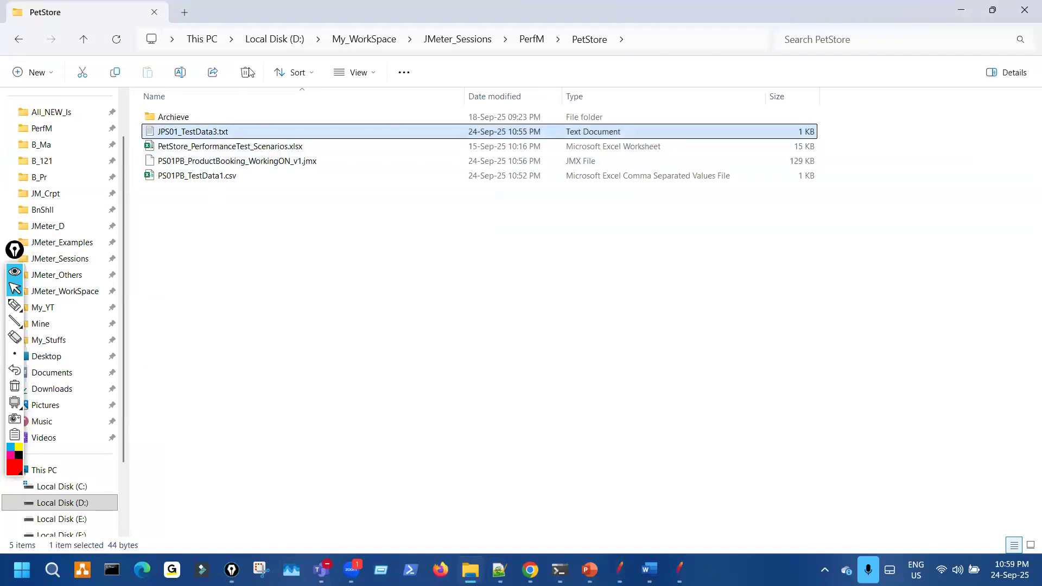
key("Delete")
- Open PS01PB_TestData1.csv in Notepad, keeping its name, and return to the JMeter test plan
left_click(210, 160)
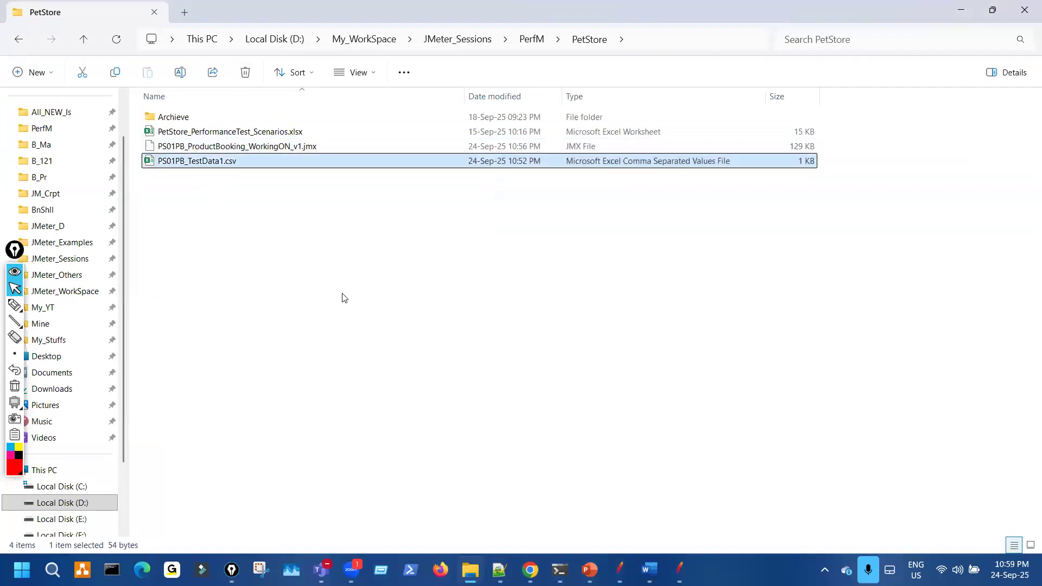
key("F2")
key("ctrl+a")
key("ctrl+c")
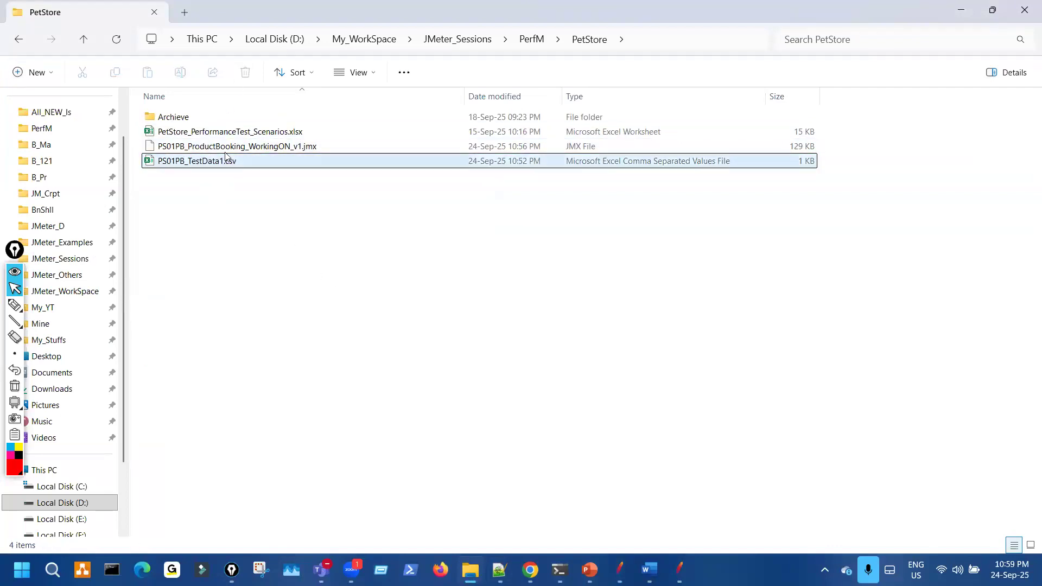
key("Return")
key("shift+F10")
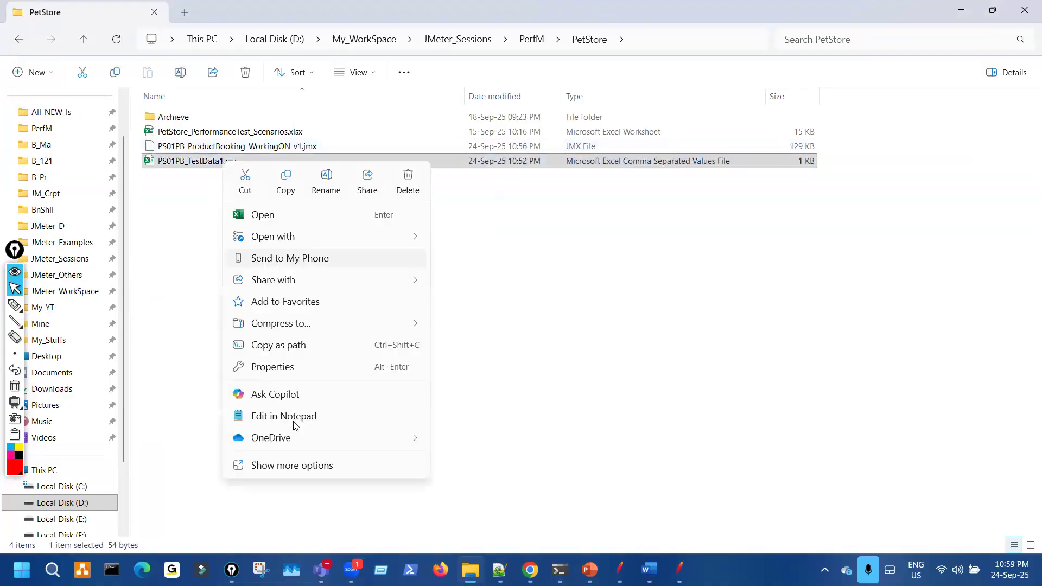
left_click(298, 418)
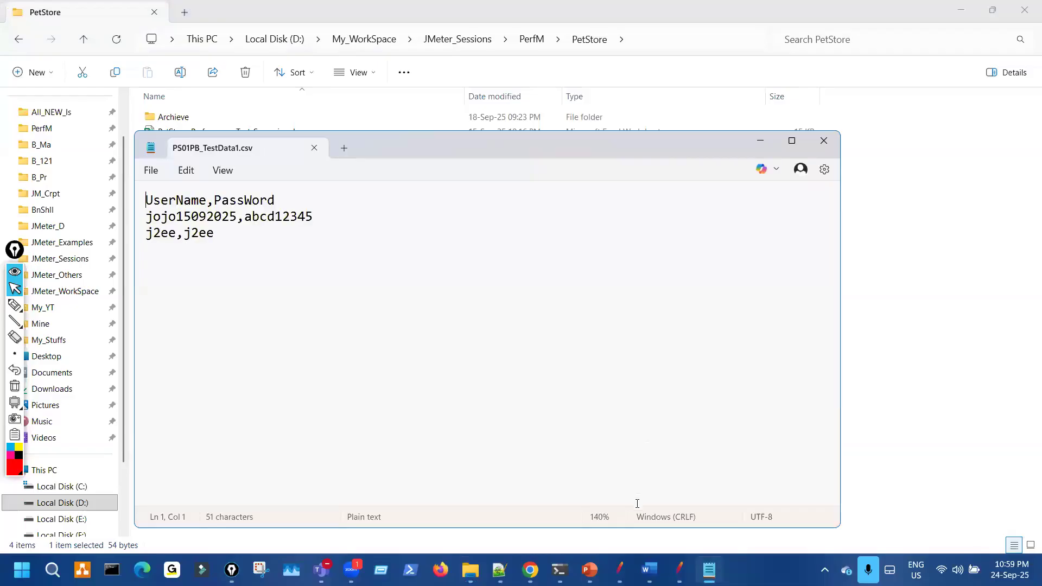
left_click(620, 570)
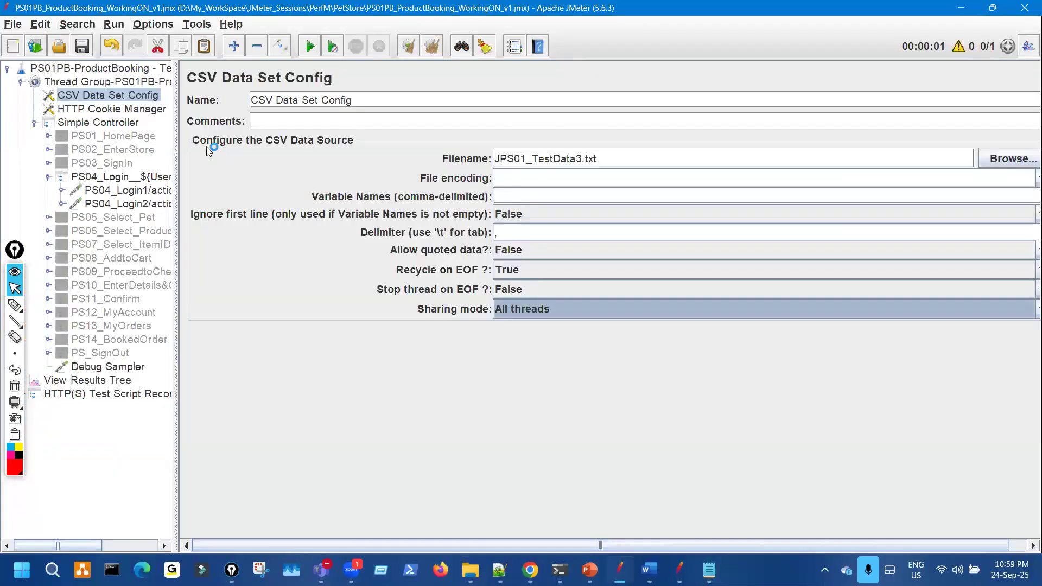
- Paste PS01PB_TestData1.csv as the CSV Data Set filename and select the thread count value
left_click_drag(607, 160, 473, 147)
key("ctrl+v")
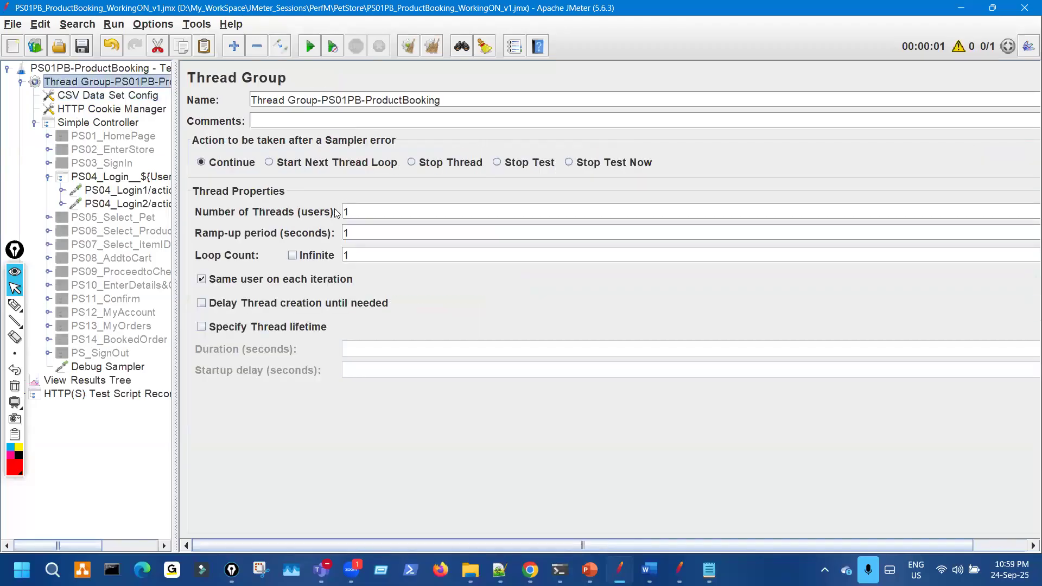
double_click(336, 212)
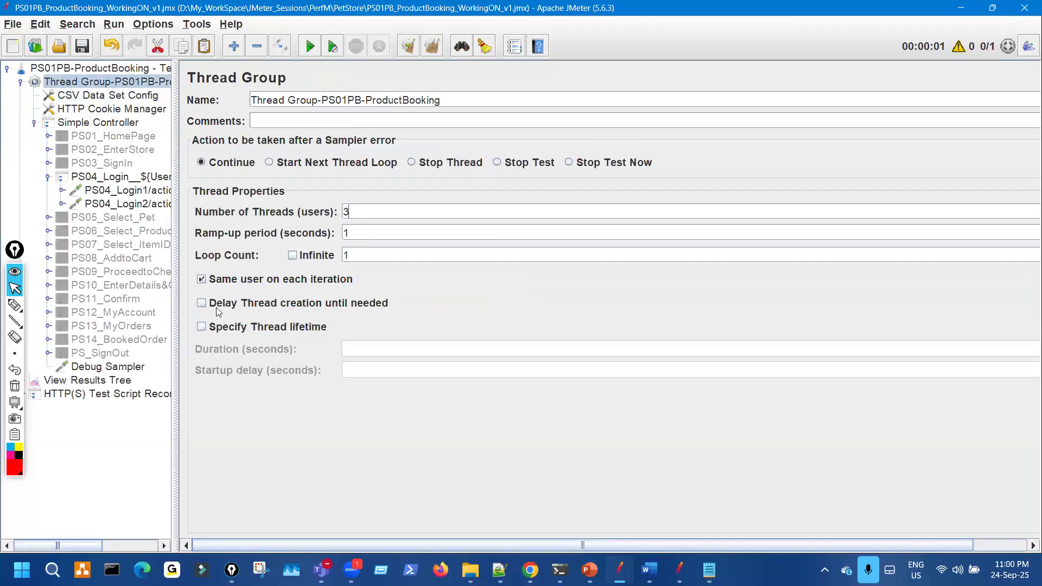
- Change Address to PassWord in the PS04_Login controller name and check the first login request
left_click(128, 179)
double_click(418, 99)
type("PassWord}")
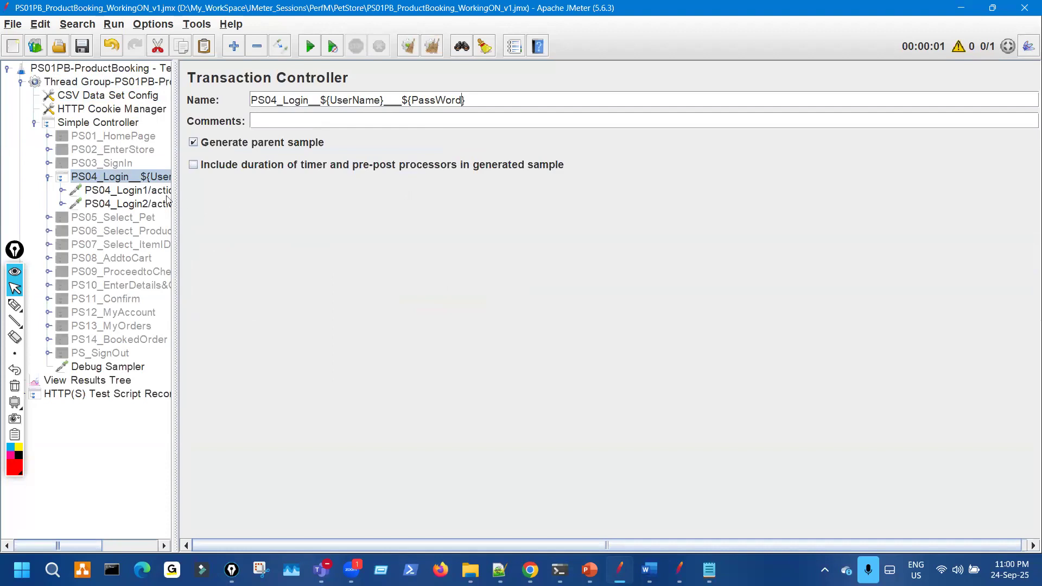
left_click(163, 190)
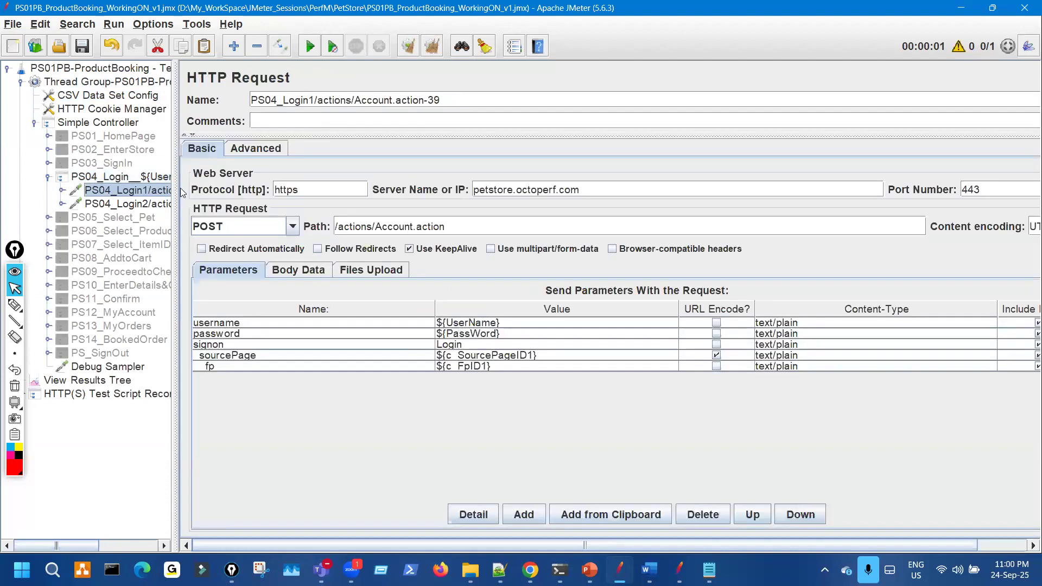
left_click(167, 178)
key("ctrl+shift+3")
mouse_move(353, 74)
left_mouse_down()
mouse_move(436, 137)
mouse_move(417, 91)
left_mouse_up()
key("ctrl+shift+7")
- Disable the Debug Sampler with Ctrl+T and return to View Results Tree
left_click(126, 381)
key("ctrl+shift+3")
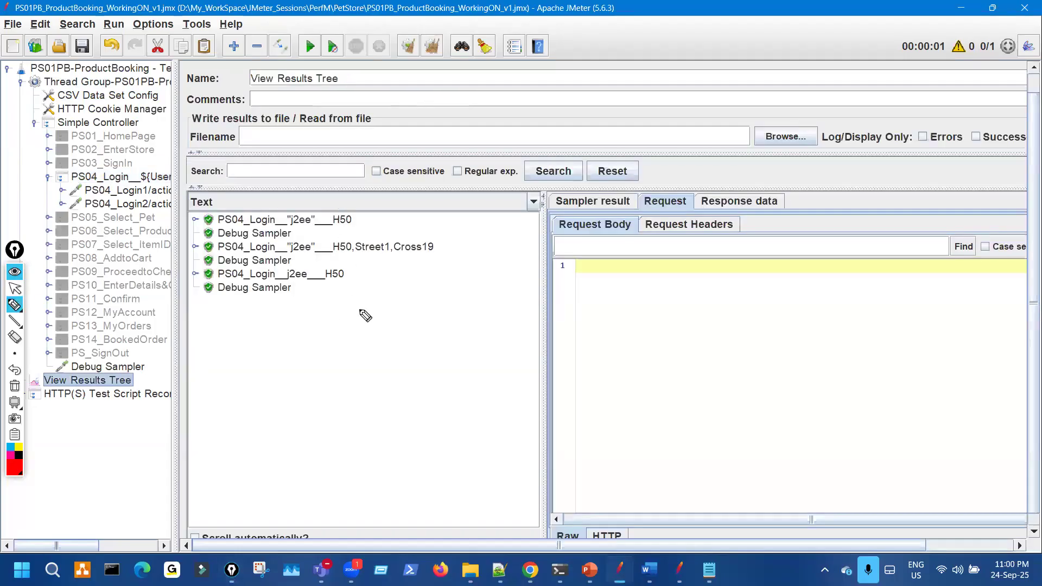
left_click_drag(330, 200, 359, 310)
key("ctrl+shift+7")
key("ctrl+shift+1")
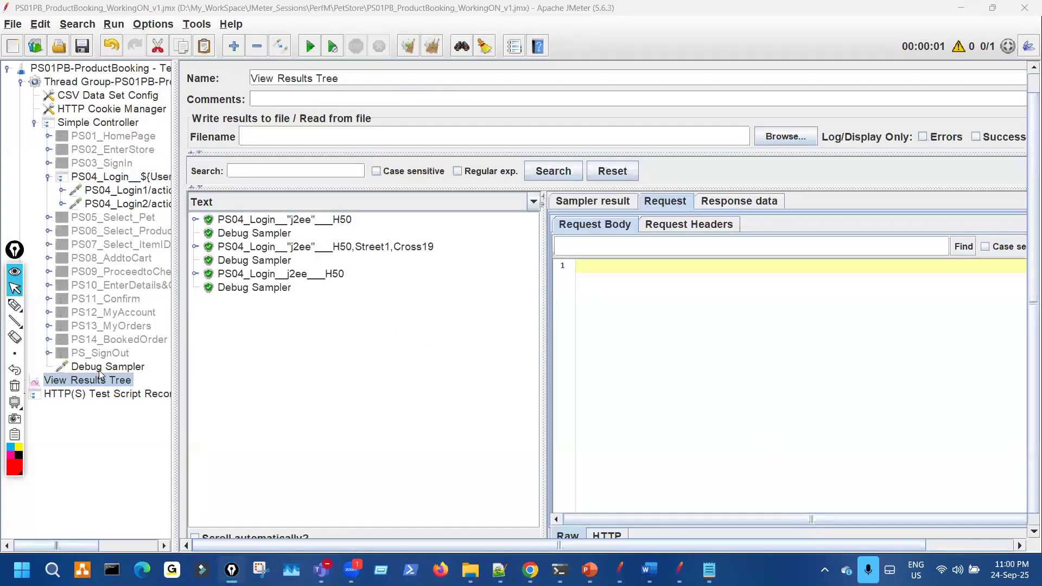
left_click(123, 370)
key("ctrl+t")
left_click(125, 379)
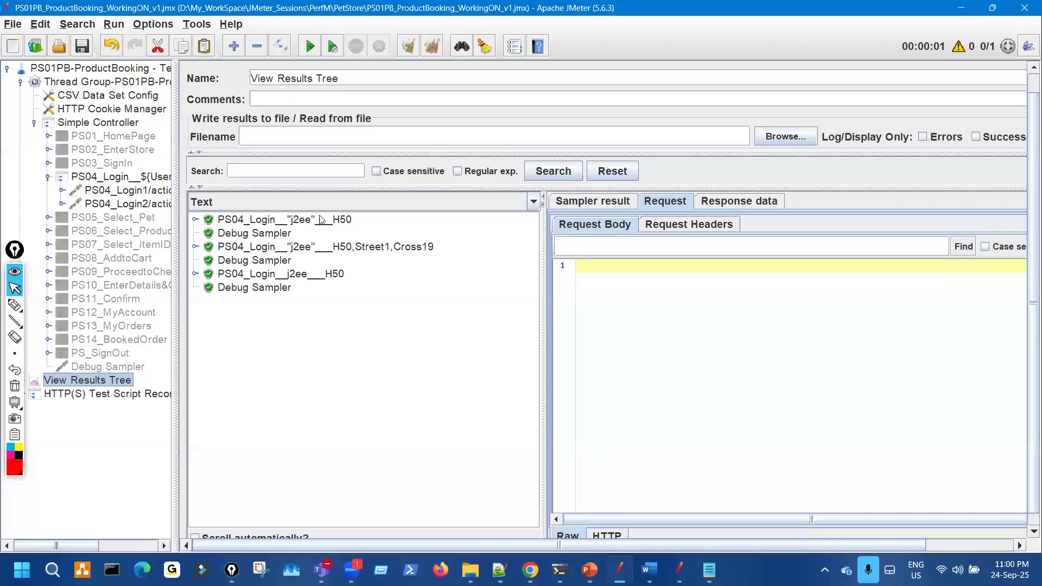
- Check the UserName/PassWord variables in the PS04_Login name and inspect the first result's request body
left_click(150, 176)
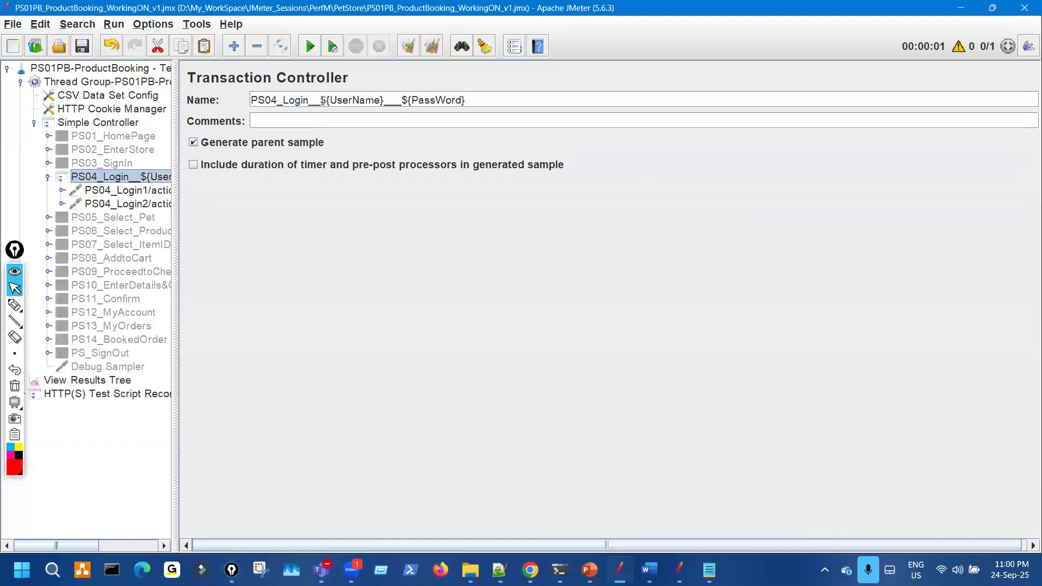
left_click_drag(322, 101, 451, 112)
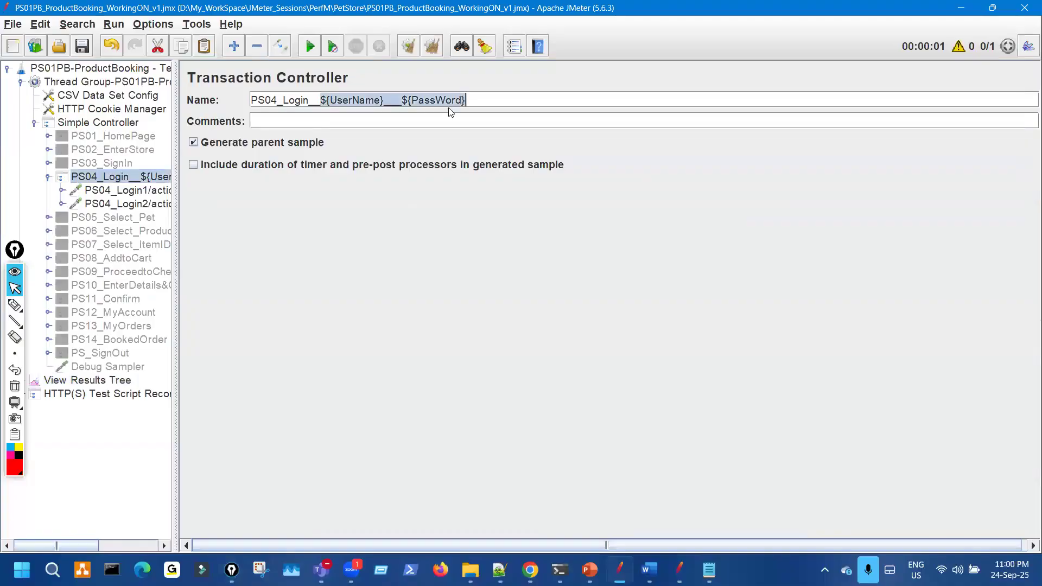
left_click(125, 382)
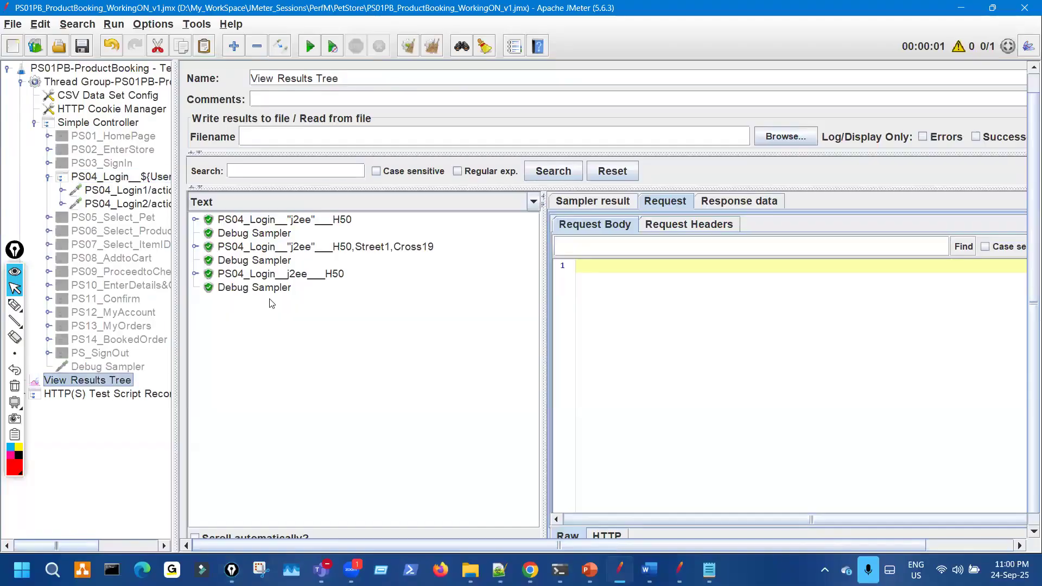
left_click(195, 220)
left_click(308, 233)
left_click_drag(649, 307, 695, 308)
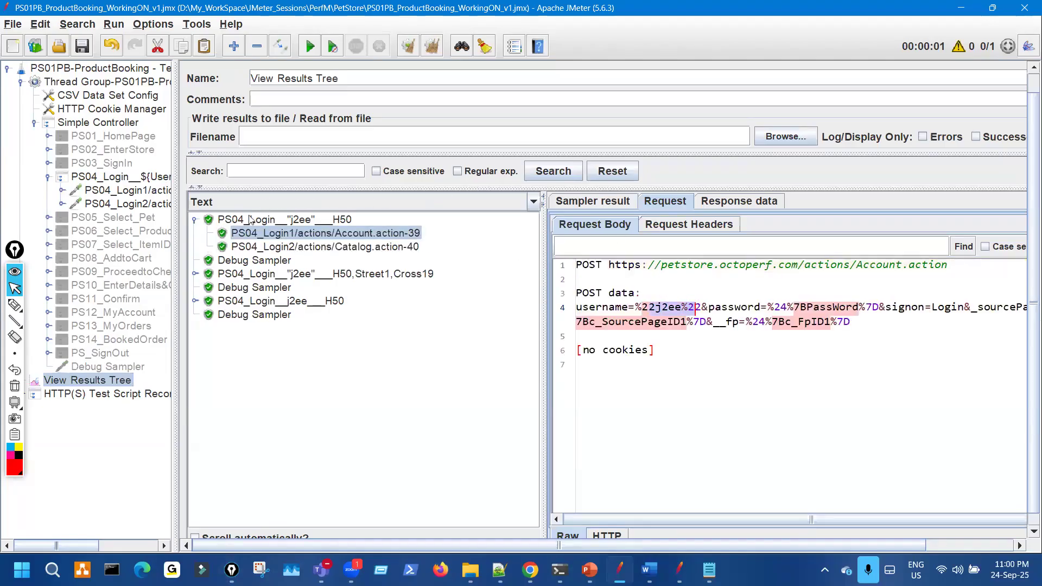
double_click(299, 221)
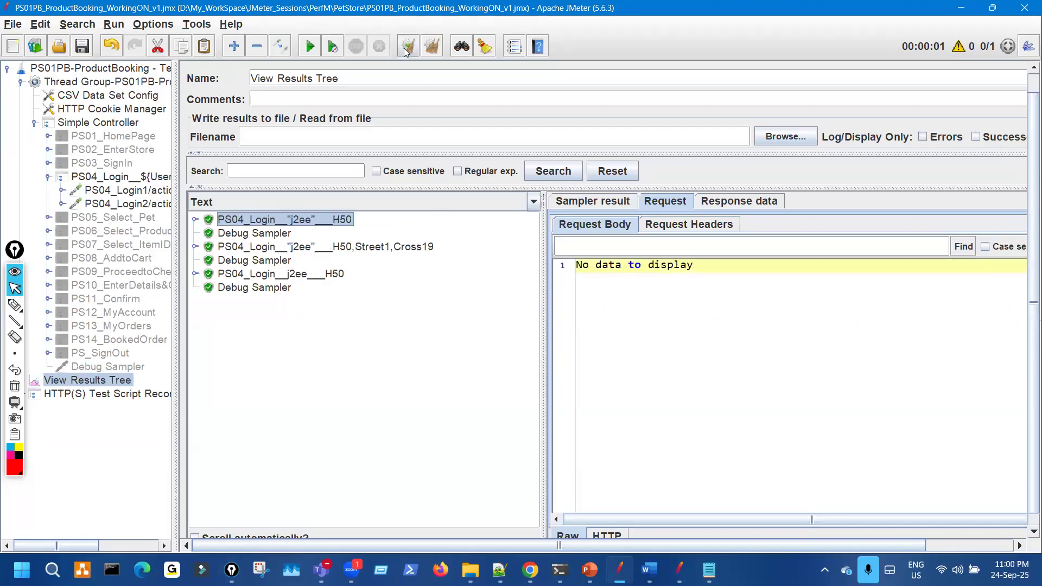
- Clear the results and place the PS01PB_TestData1.csv file beside JMeter
left_click(309, 48)
mouse_move(709, 570)
left_click(707, 533)
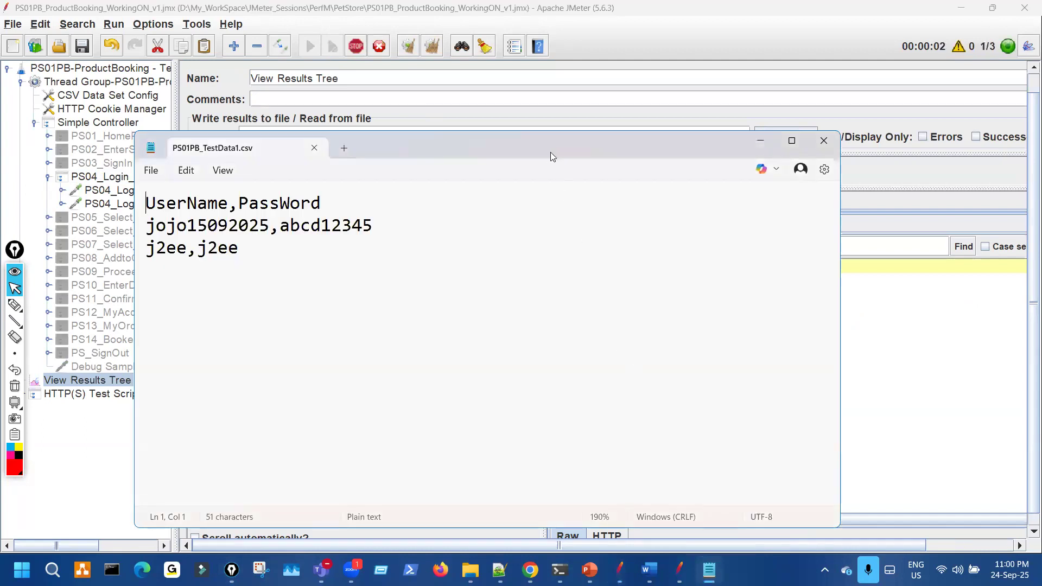
left_click_drag(550, 152, 925, 160)
- Mark up the user rows in the CSV test data on screen
key("ctrl+shift+3")
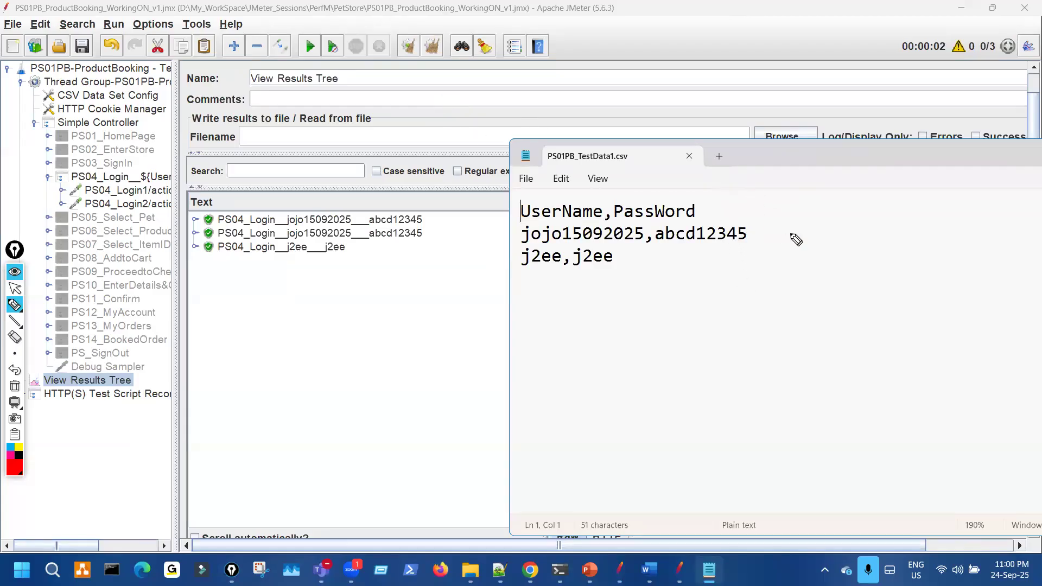
left_click_drag(791, 234, 791, 277)
left_click_drag(850, 239, 905, 255)
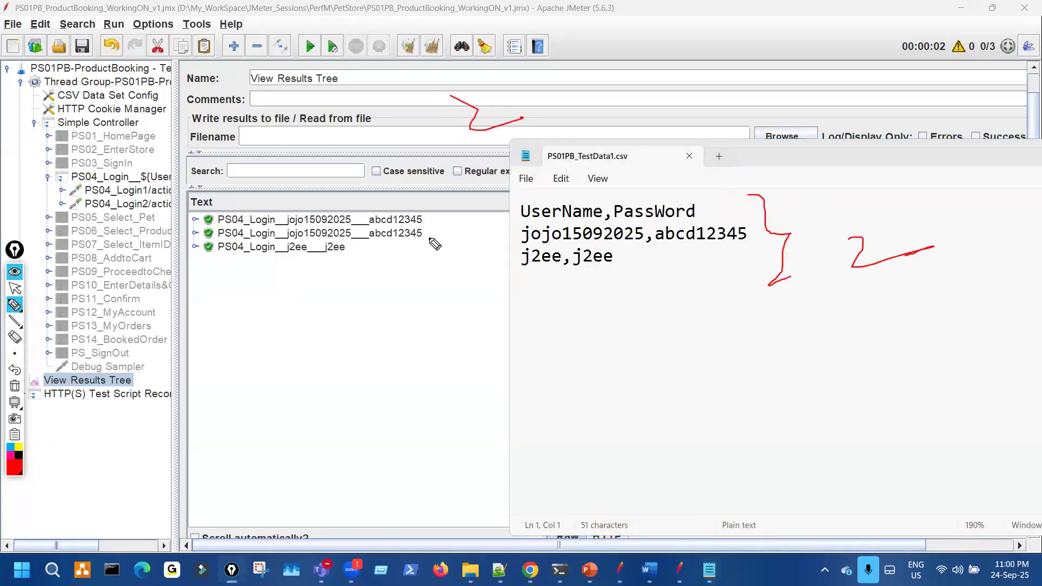
left_click_drag(498, 231, 530, 233)
left_click_drag(468, 263, 525, 261)
left_click_drag(522, 254, 475, 269)
left_click_drag(359, 250, 395, 242)
left_click_drag(468, 240, 486, 279)
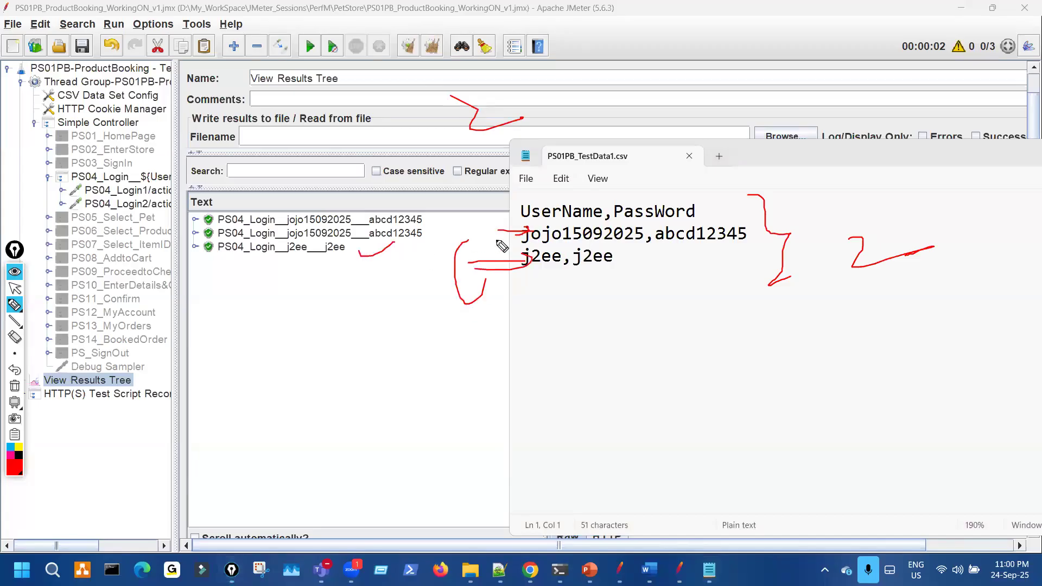
left_click_drag(417, 226, 426, 227)
left_click_drag(492, 237, 521, 244)
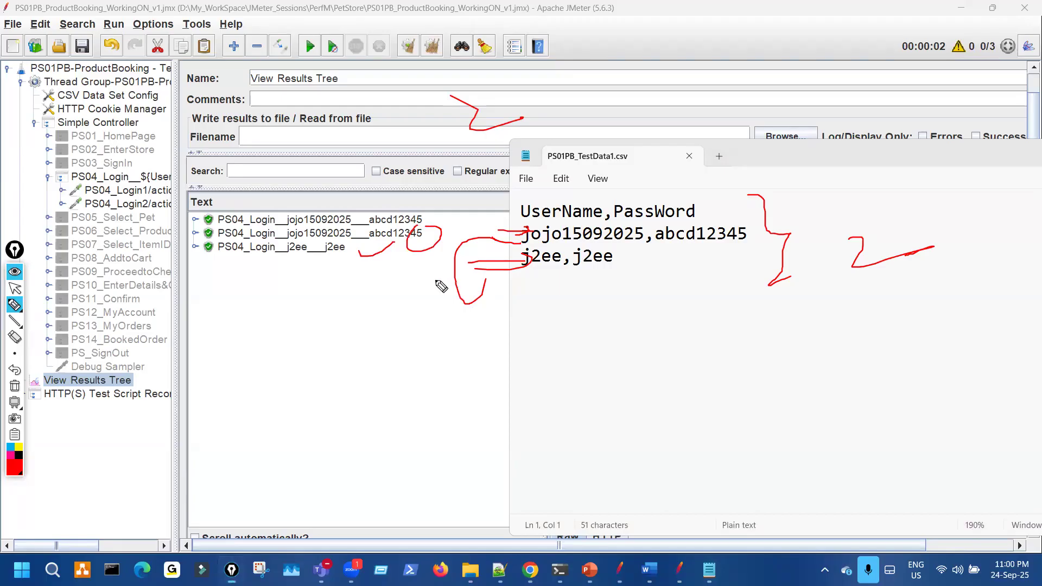
key("ctrl+shift+7")
key("ctrl+shift+2")
- Show sampler result details for the first login in View Results Tree and annotate it
left_click(411, 284)
key("ctrl+shift+3")
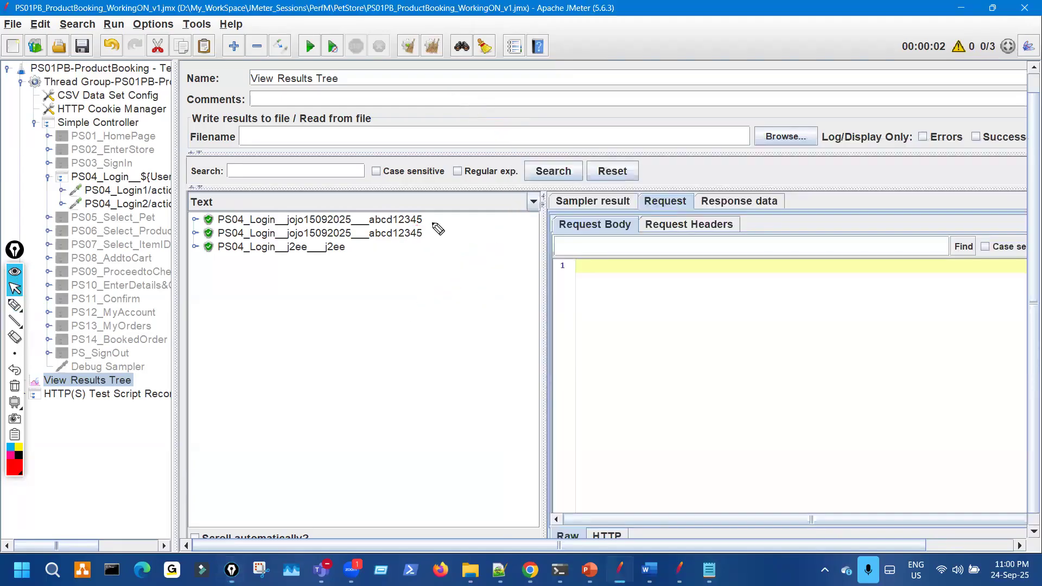
left_click_drag(427, 208, 448, 264)
left_click_drag(414, 220, 426, 215)
key("ctrl+shift+2")
left_click(594, 206)
left_click(410, 222)
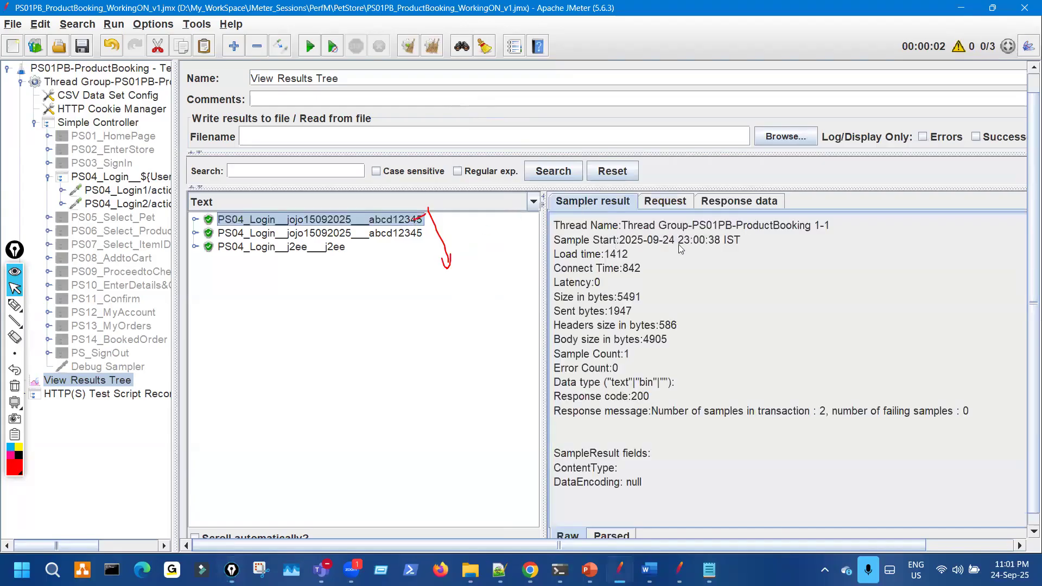
key("ctrl+shift+3")
left_click_drag(417, 221, 432, 253)
key("ctrl+shift+7")
key("ctrl+shift+2")
- Inspect the second and third login results, annotating each
left_click(402, 234)
key("ctrl+shift+3")
left_click_drag(843, 218, 812, 233)
key("ctrl+shift+7")
key("ctrl+shift+2")
left_click(341, 248)
key("ctrl+shift+3")
key("ctrl+shift+7")
key("ctrl+shift+2")
- Mark the matching CSV rows again, then select CSV Data Set Config
left_click(709, 569)
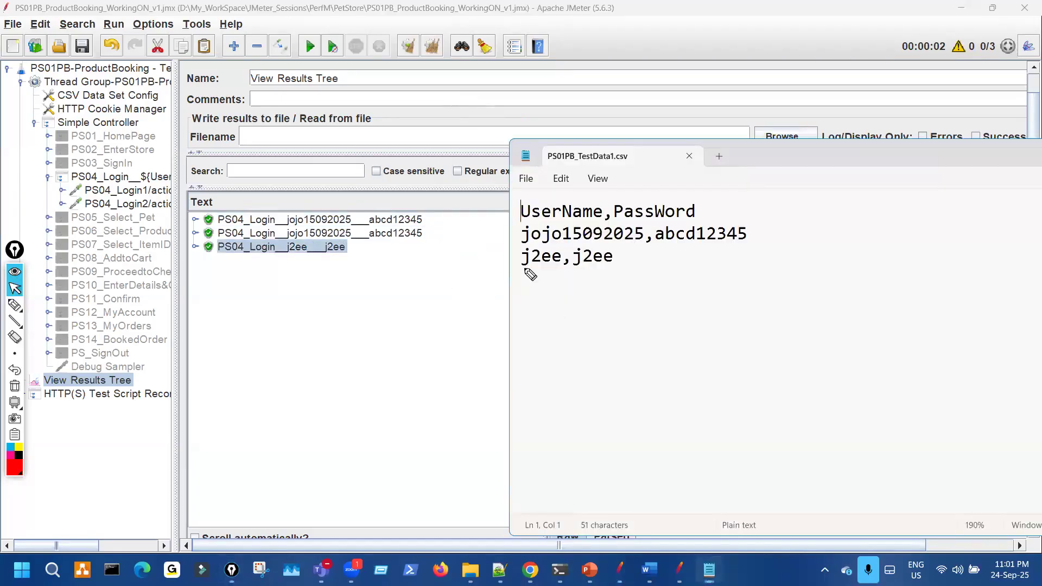
key("ctrl+shift+3")
left_click_drag(502, 237, 556, 237)
left_click_drag(546, 229, 533, 253)
mouse_move(501, 265)
left_mouse_down()
mouse_move(534, 265)
mouse_move(531, 275)
left_mouse_up()
mouse_move(521, 285)
left_mouse_down()
mouse_move(487, 308)
mouse_move(518, 232)
left_mouse_up()
left_click_drag(587, 227, 522, 238)
left_click_drag(365, 235, 374, 233)
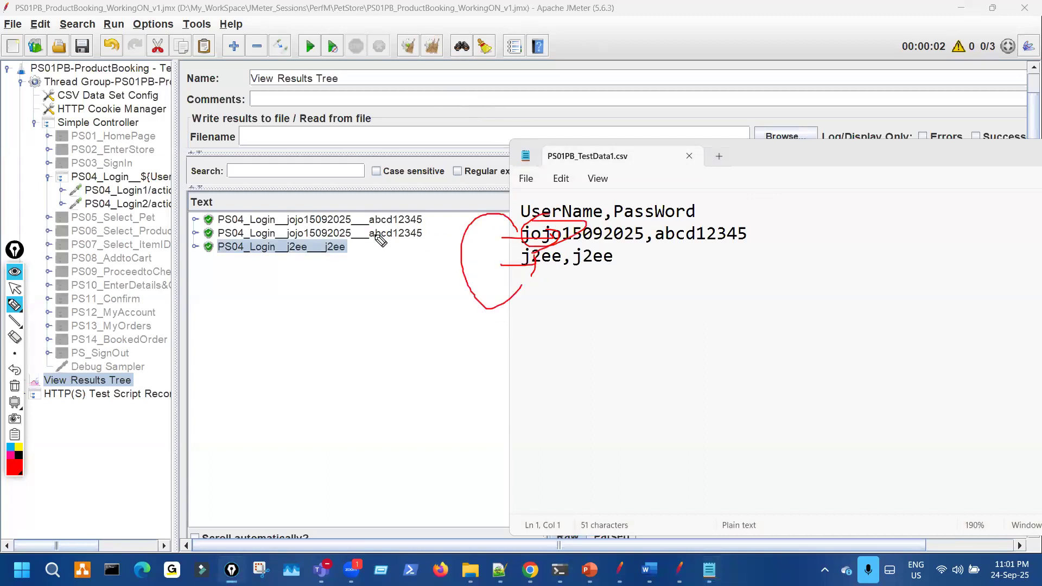
key("ctrl+shift+7")
key("ctrl+shift+2")
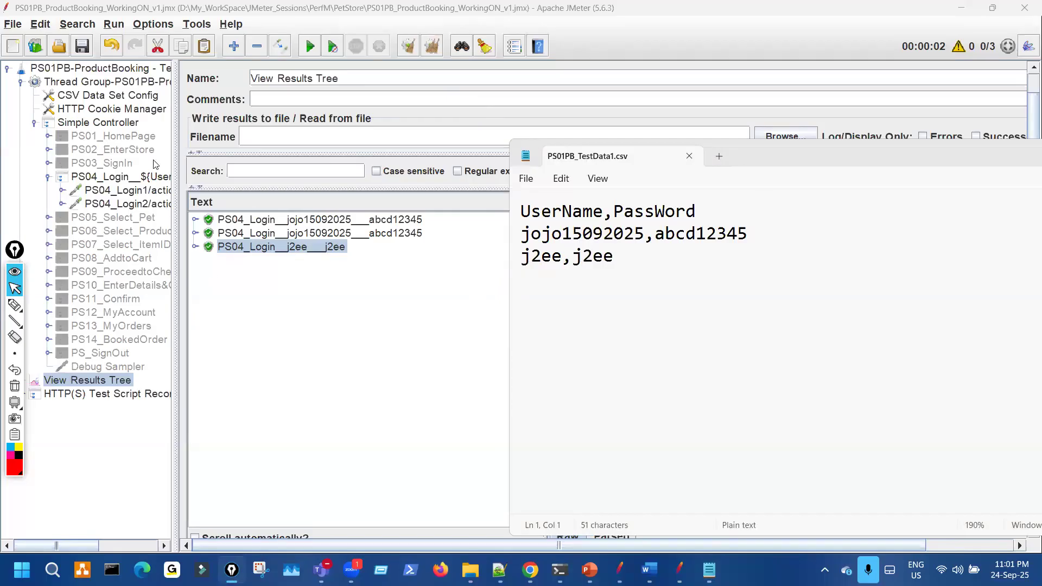
left_click(144, 99)
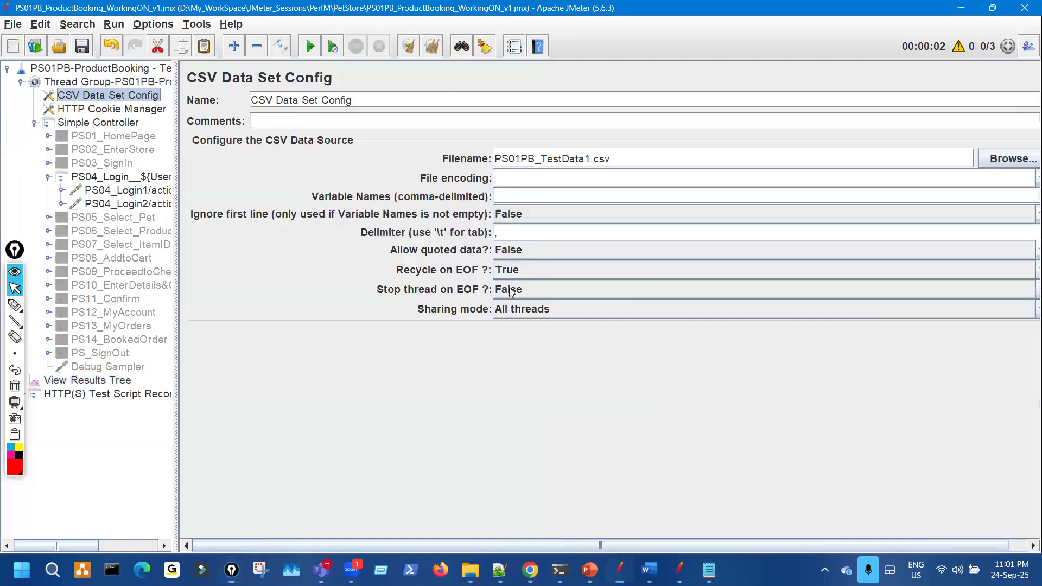
- Set Sharing mode to Current thread group and rerun the test with cleared View Results Tree
left_click(554, 307)
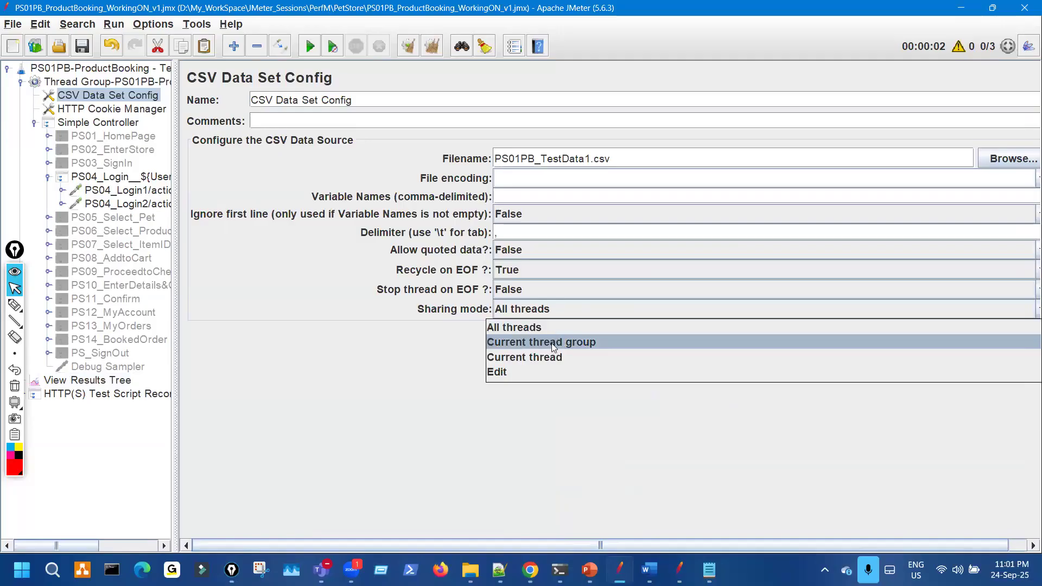
left_click(551, 343)
left_click(102, 382)
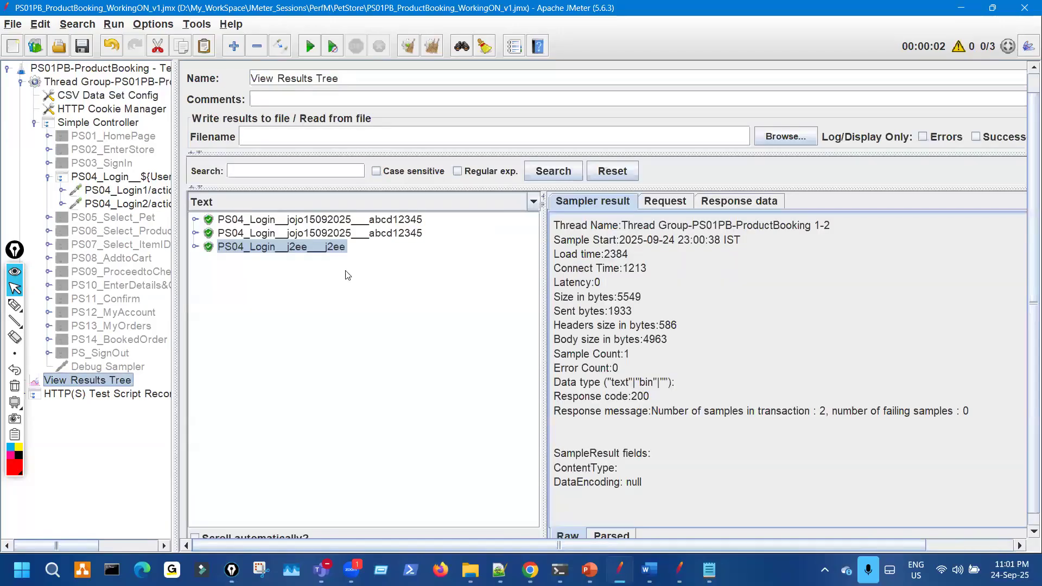
left_click(407, 49)
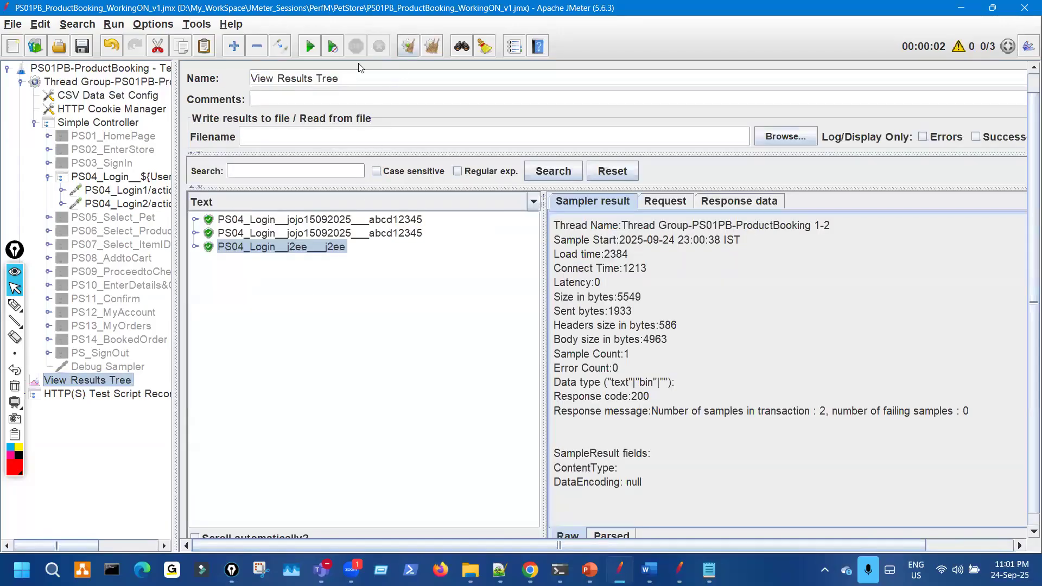
left_click(311, 48)
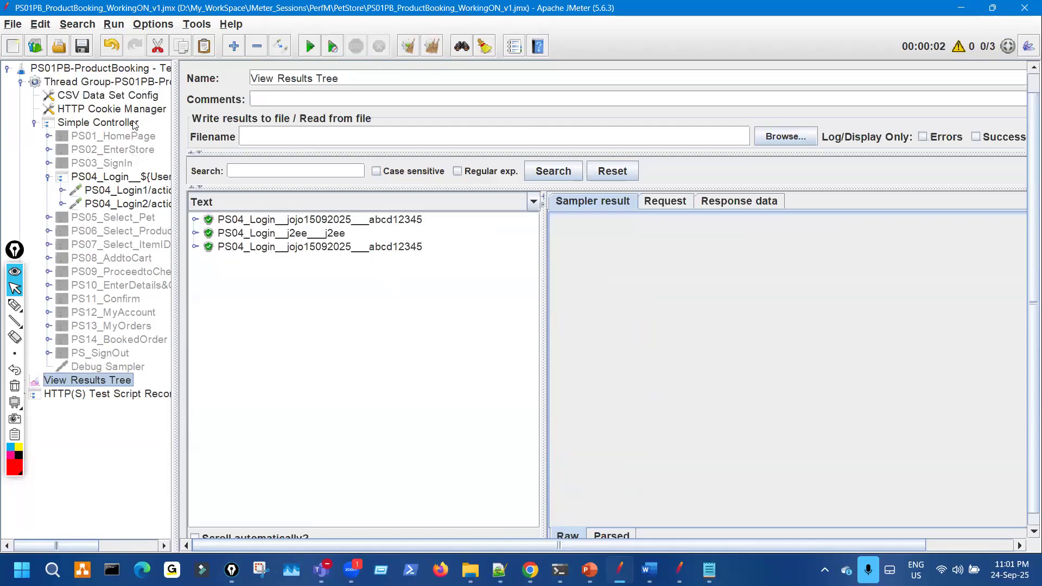
- Change CSV Data Set Config sharing mode to Current thread and rerun from View Results Tree
left_click(108, 95)
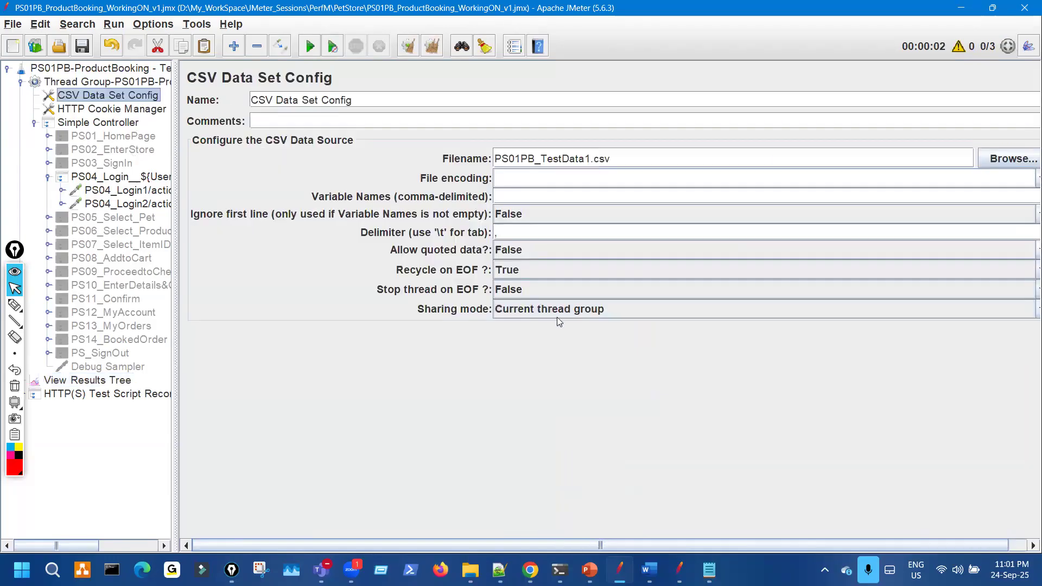
left_click(558, 312)
left_click(537, 352)
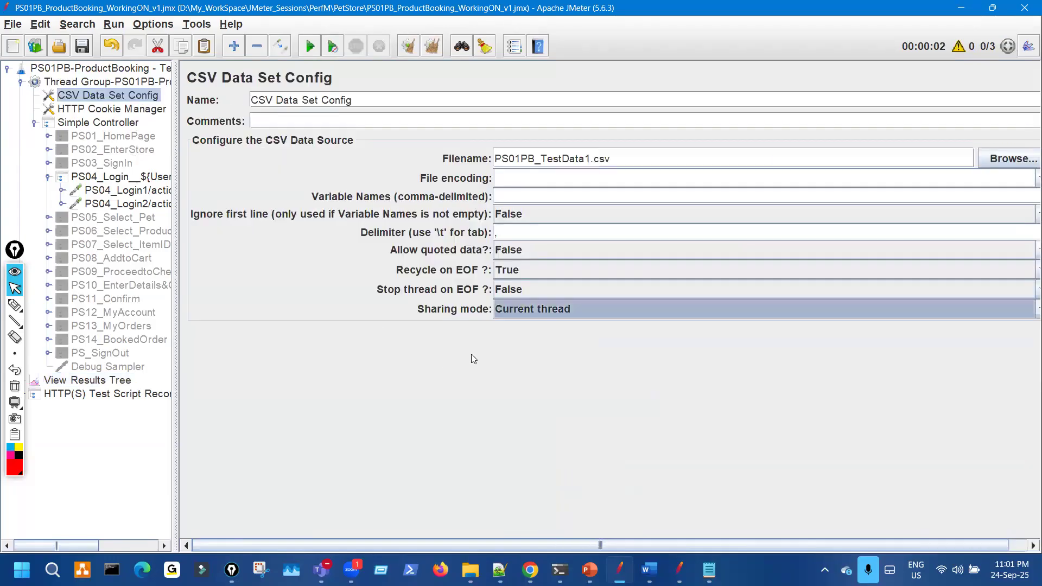
left_click(126, 382)
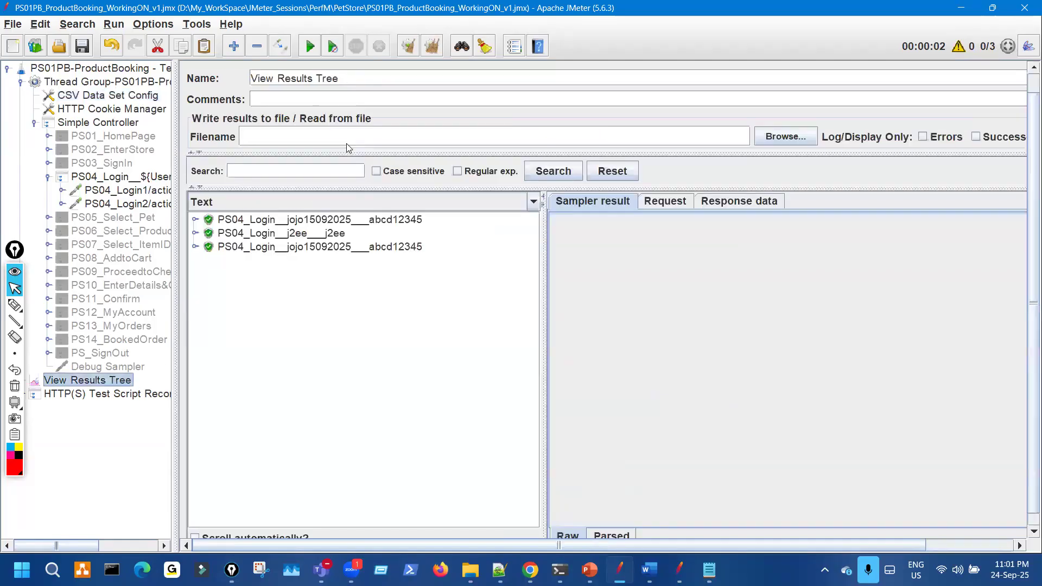
left_click(310, 47)
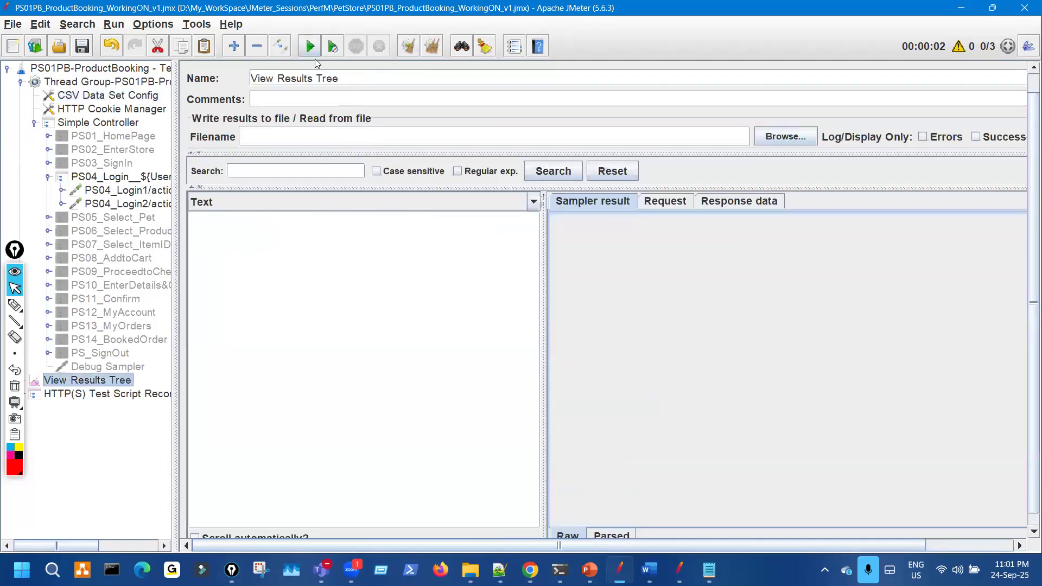
- Place the CSV test data file alongside the results to compare the logged-in users
left_click(708, 568)
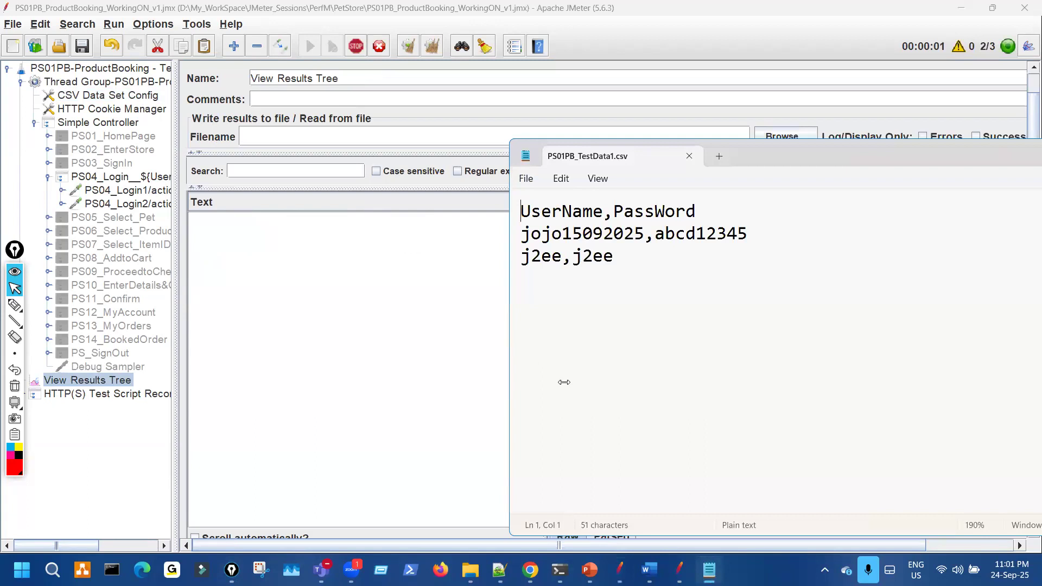
left_click(33, 304)
left_click_drag(182, 111, 208, 155)
mouse_move(225, 84)
left_mouse_down()
mouse_move(244, 120)
mouse_move(232, 94)
mouse_move(296, 60)
left_mouse_up()
mouse_move(408, 199)
left_mouse_down()
mouse_move(454, 248)
mouse_move(438, 309)
left_mouse_up()
mouse_move(446, 255)
left_mouse_down()
mouse_move(529, 235)
mouse_move(526, 244)
mouse_move(565, 247)
mouse_move(770, 246)
left_mouse_up()
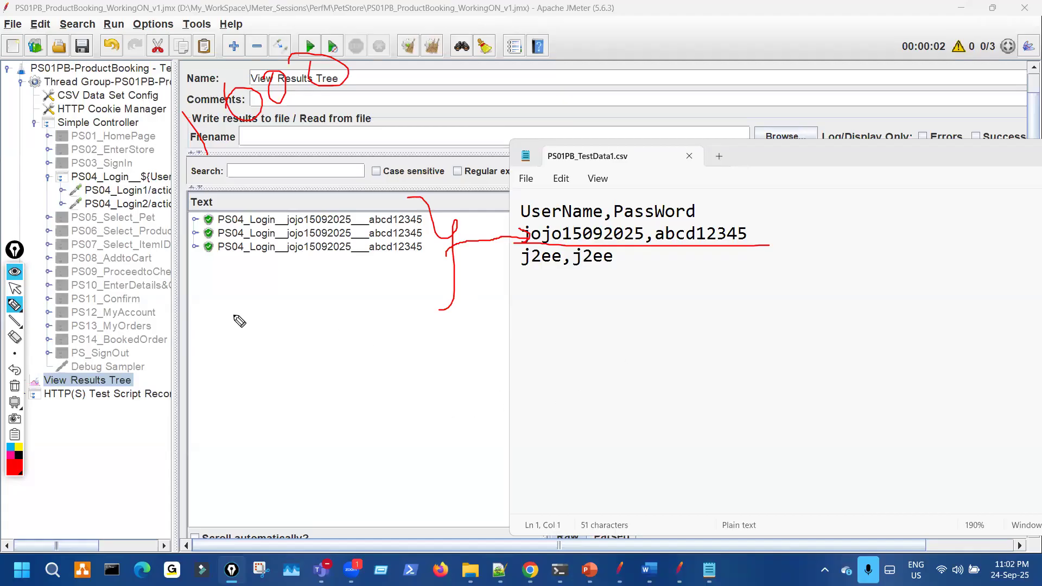
- Annotate the results and CSV data in red, then clear the ink and leave drawing mode
left_click_drag(296, 383, 324, 358)
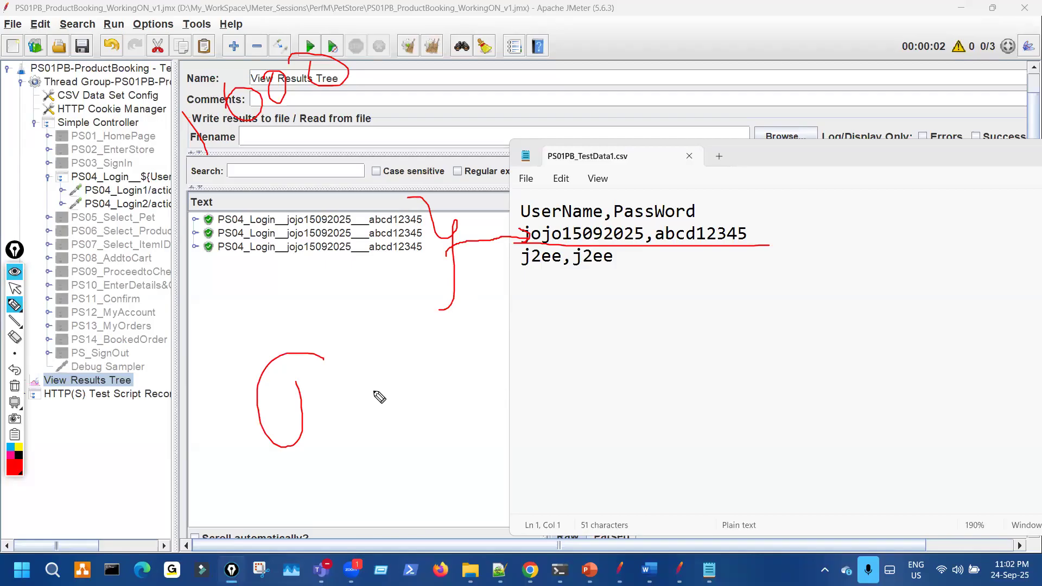
left_click_drag(440, 384, 444, 387)
mouse_move(541, 386)
left_mouse_down()
mouse_move(500, 396)
mouse_move(570, 401)
mouse_move(529, 348)
mouse_move(551, 366)
left_mouse_up()
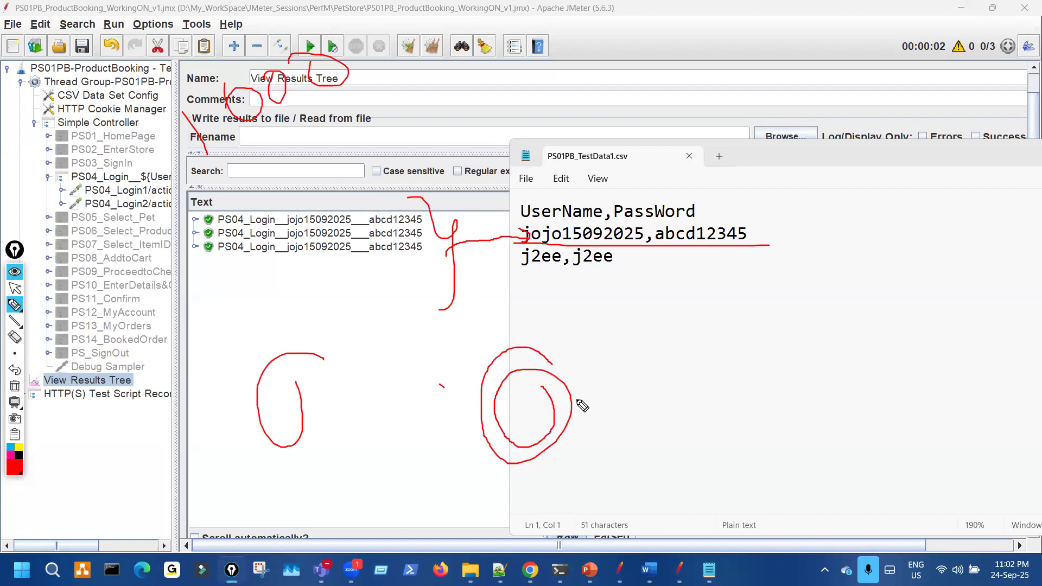
mouse_move(630, 375)
left_mouse_down()
mouse_move(655, 461)
mouse_move(670, 401)
left_mouse_up()
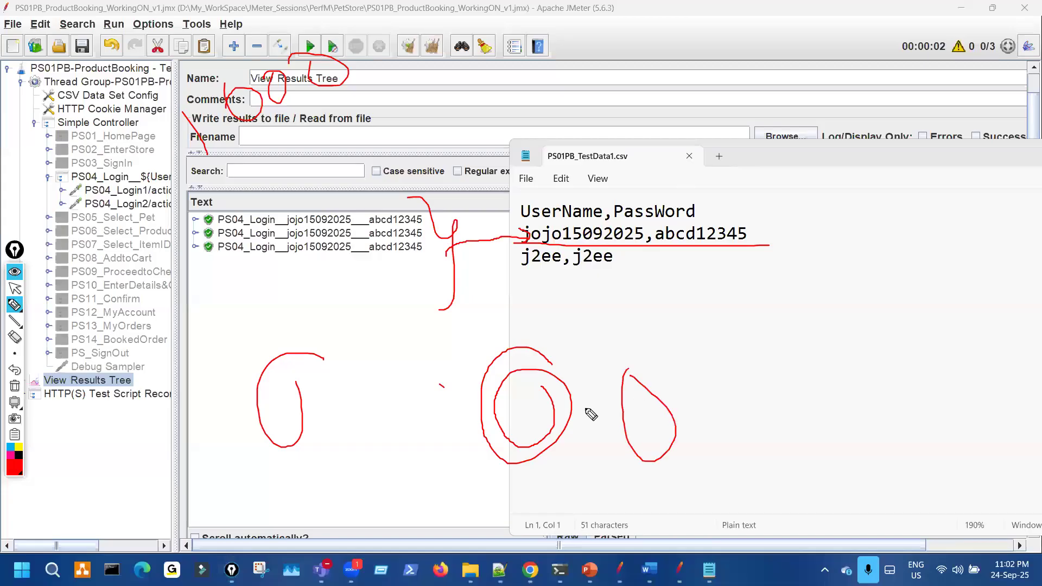
key("ctrl+shift+7")
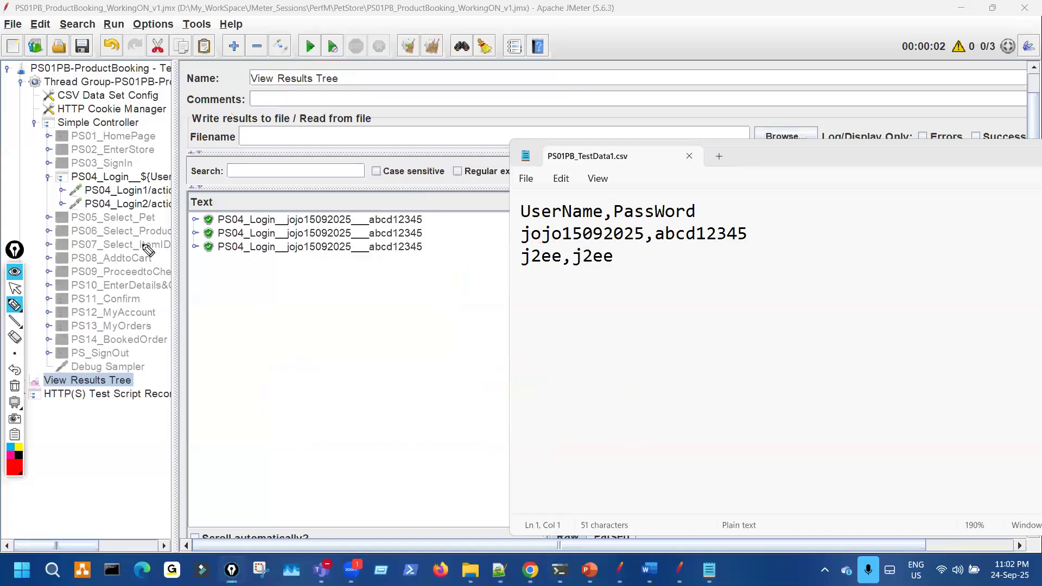
key("ctrl+shift+2")
- Select PS01_HomePage through PS_SignOut and toggle their enabled state with Ctrl+T
left_click(277, 133)
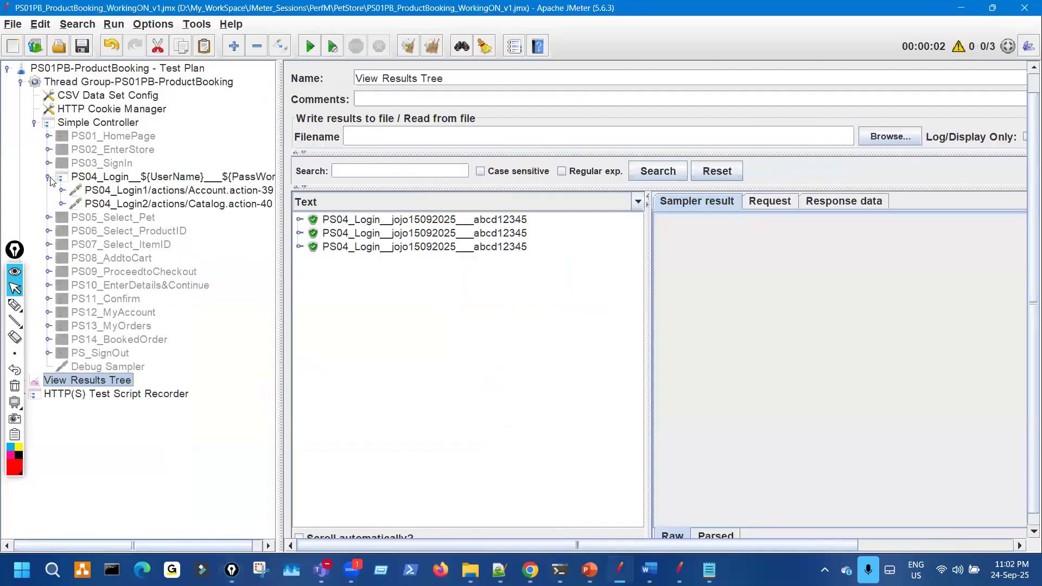
left_click(113, 139)
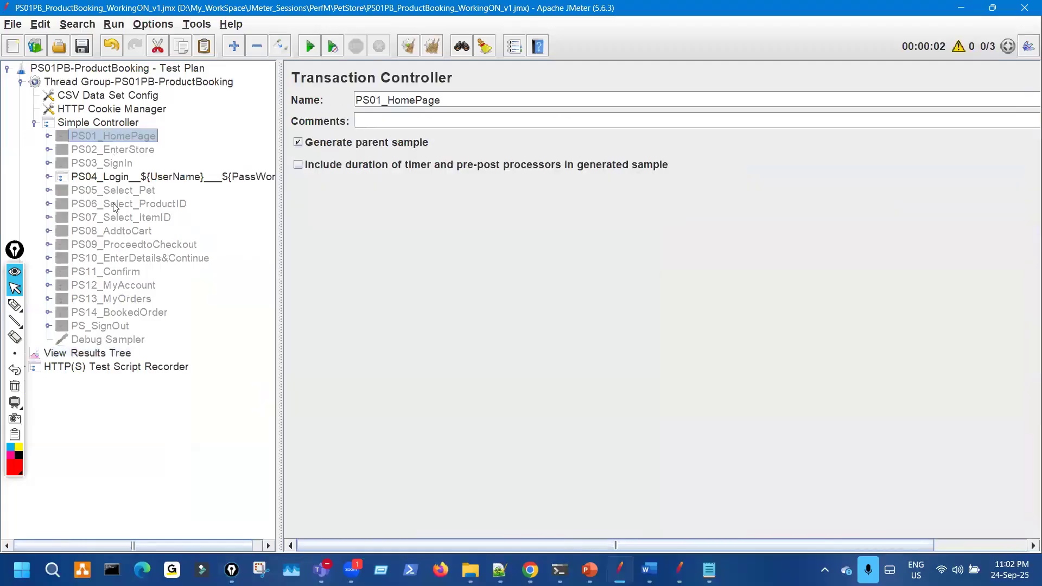
key("shift+Down")
key("shift+Down")
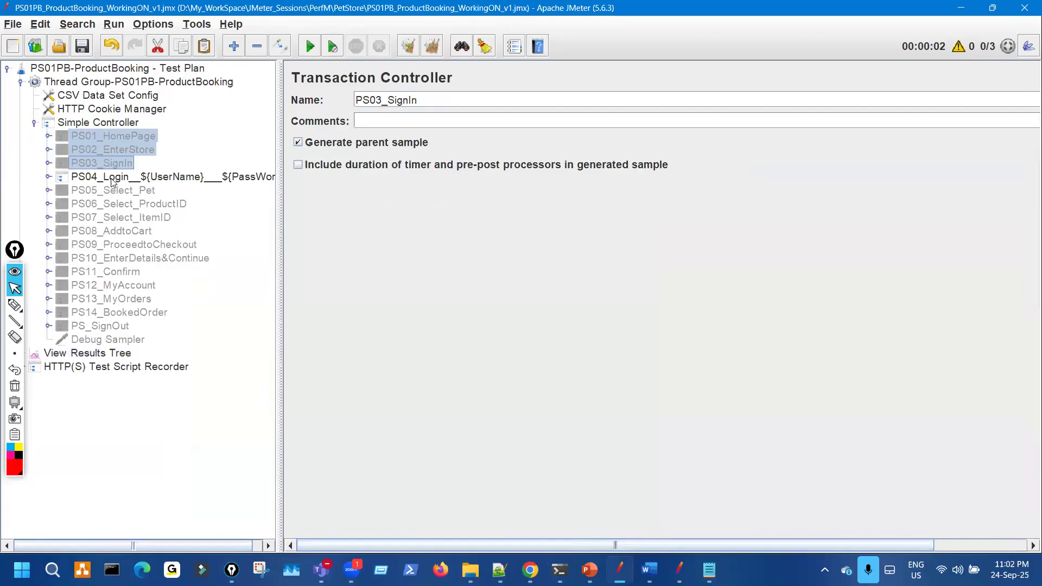
key("shift+Down")
left_click(122, 326, "shift")
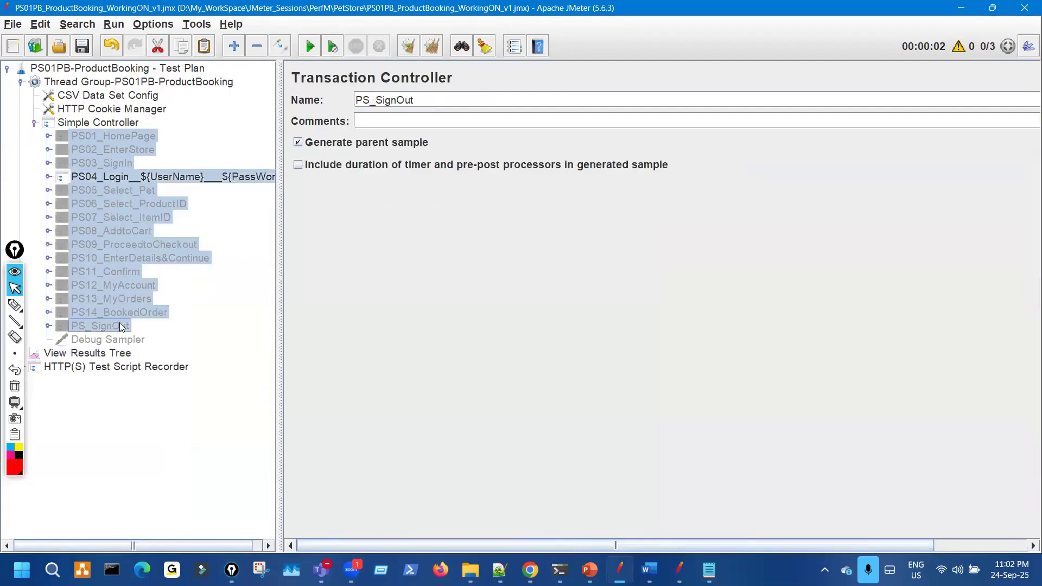
key("ctrl+t")
- Re-enable PS04_Login and check the Thread Group's Loop Count value
left_click(106, 177)
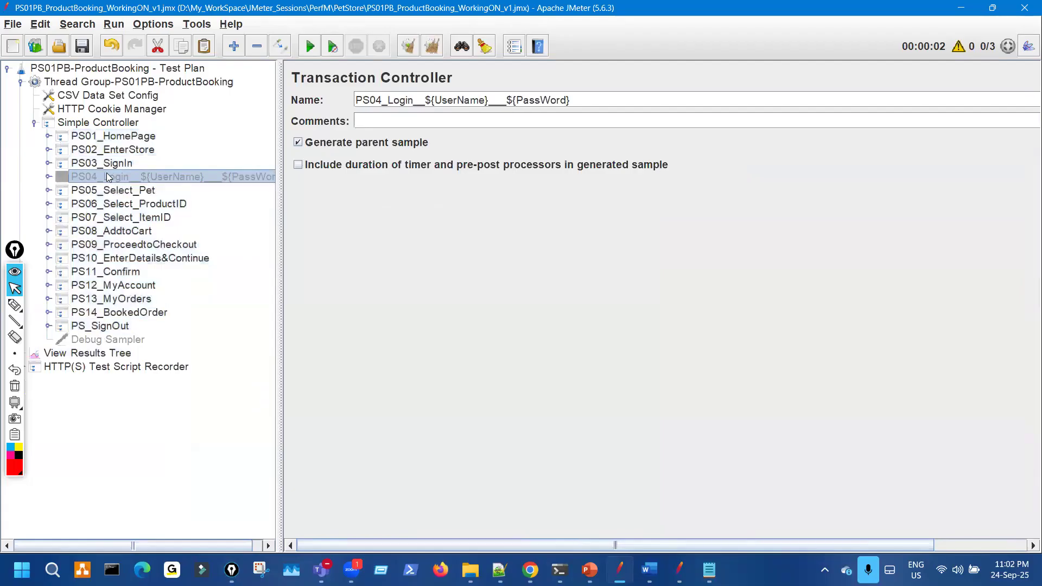
key("ctrl+t")
left_click(140, 84)
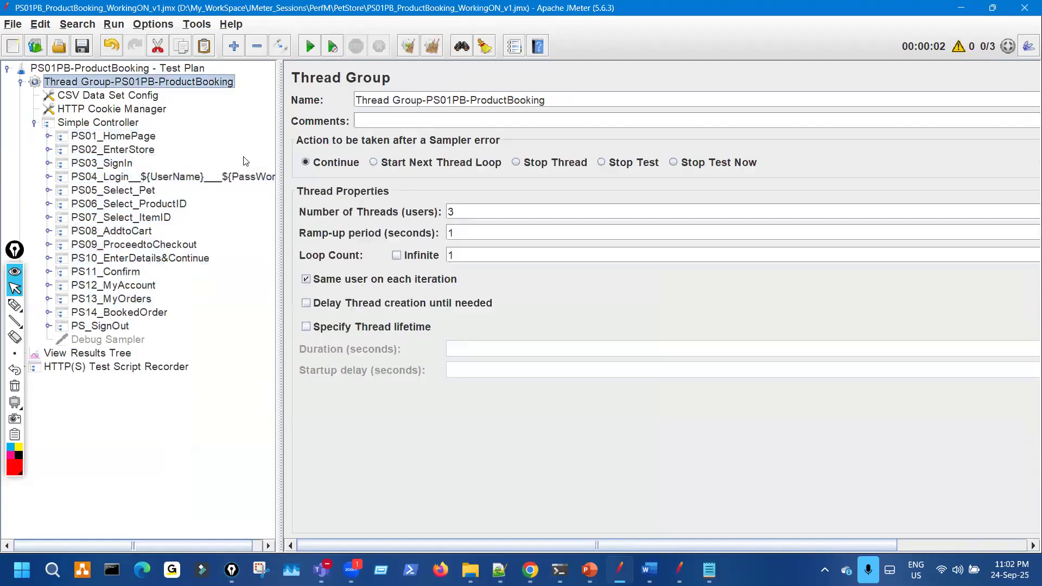
key("ctrl+shift+3")
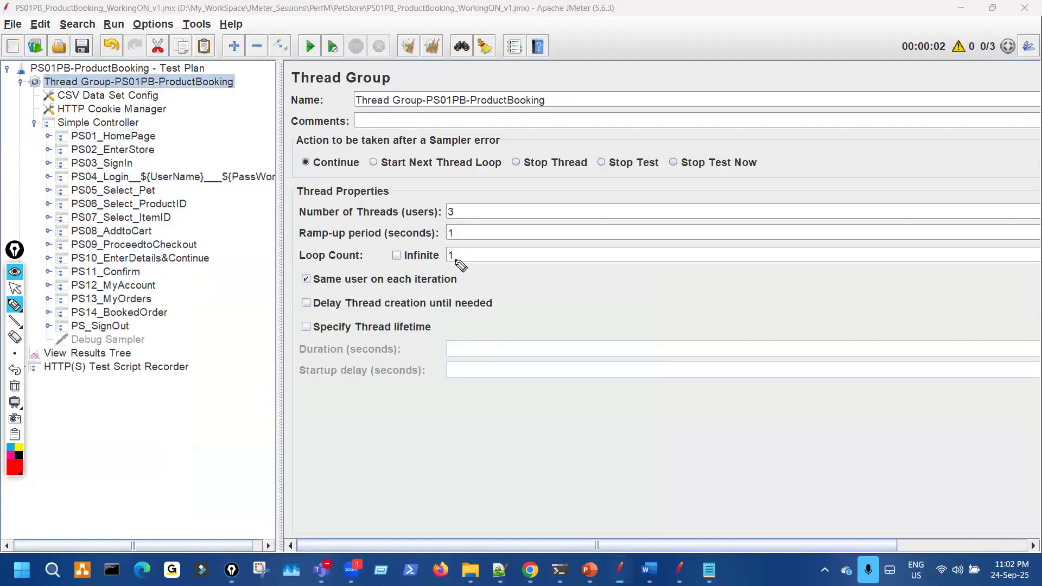
left_click_drag(462, 257, 459, 253)
key("ctrl+shift+7")
key("ctrl+shift+1")
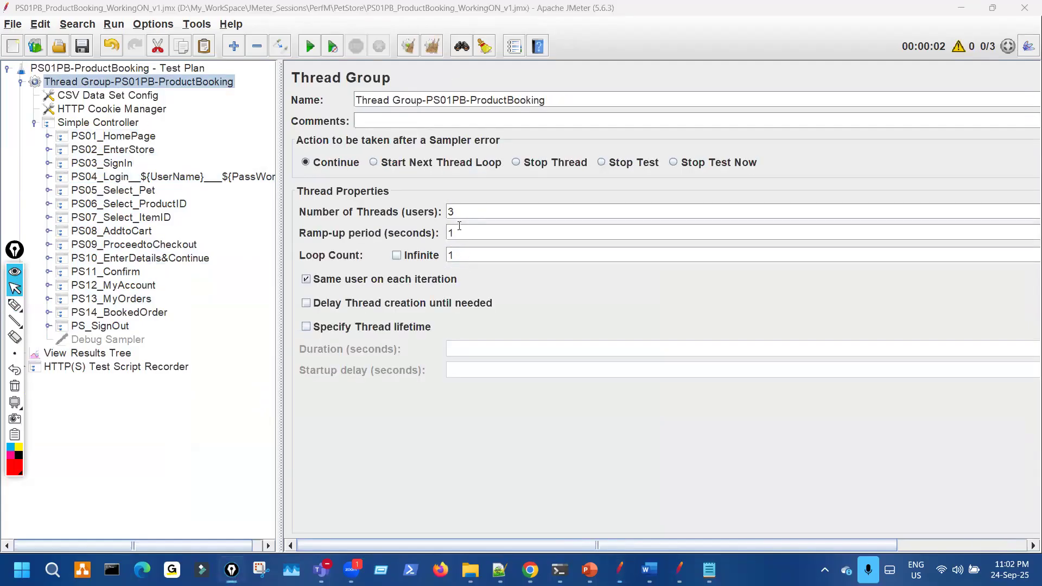
- Select PS12_MyAccount through PS_SignOut, pick the Number of Threads value, and clear View Results Tree
left_click(133, 286)
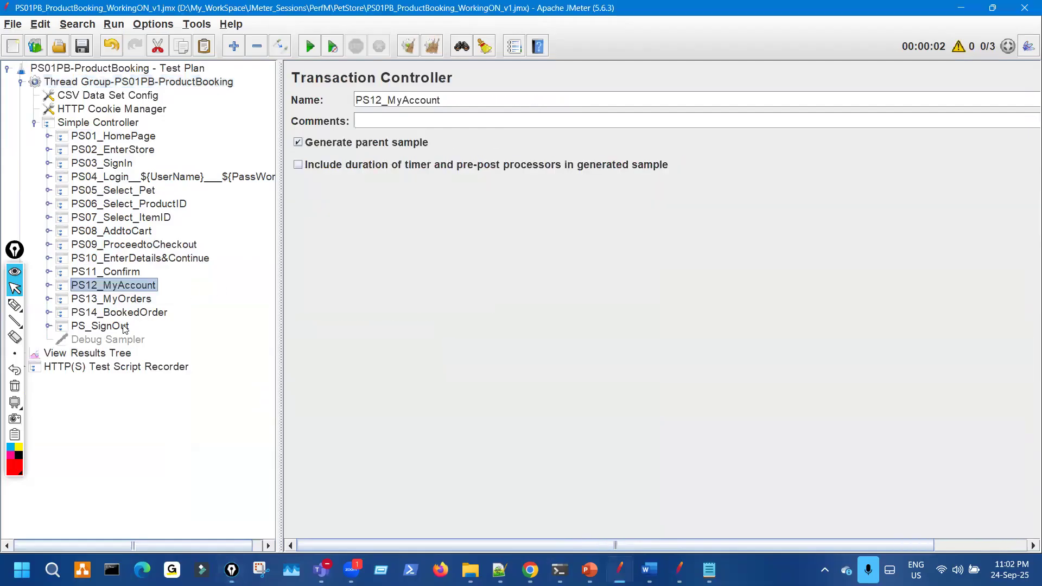
left_click(125, 327, "shift")
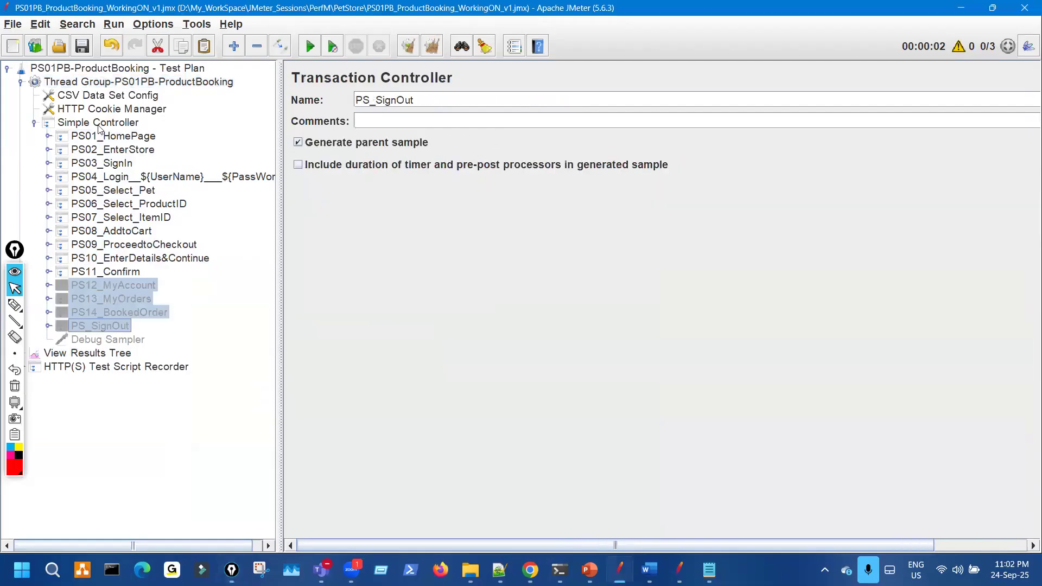
left_click(139, 81)
left_click_drag(459, 206, 442, 215)
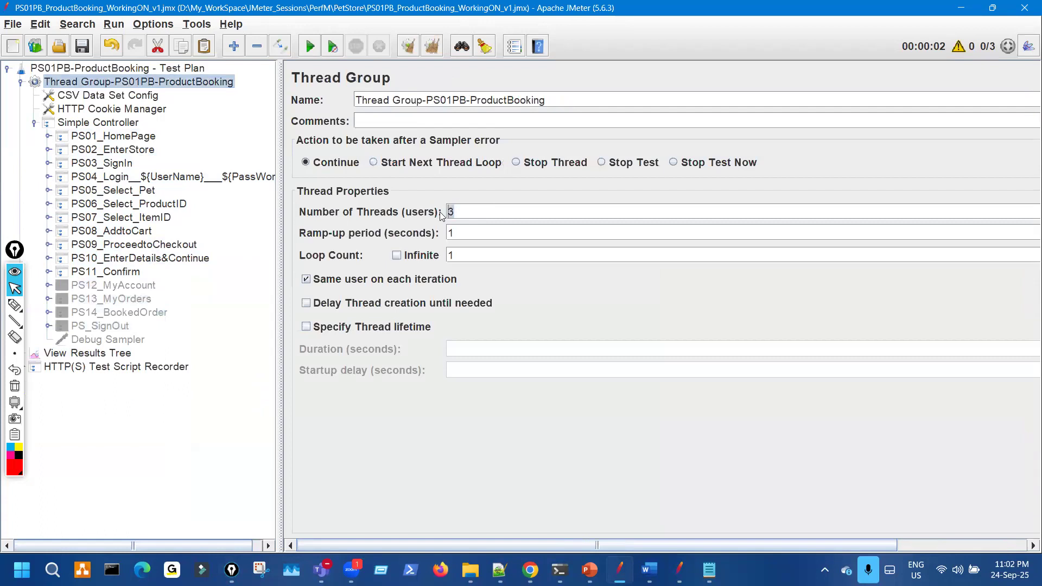
left_click(130, 353)
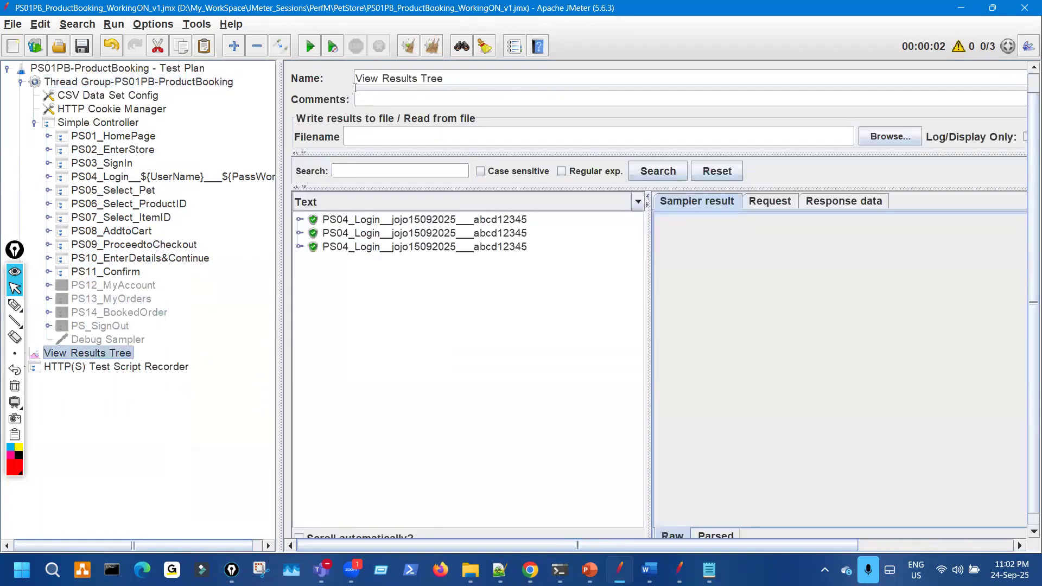
left_click(409, 44)
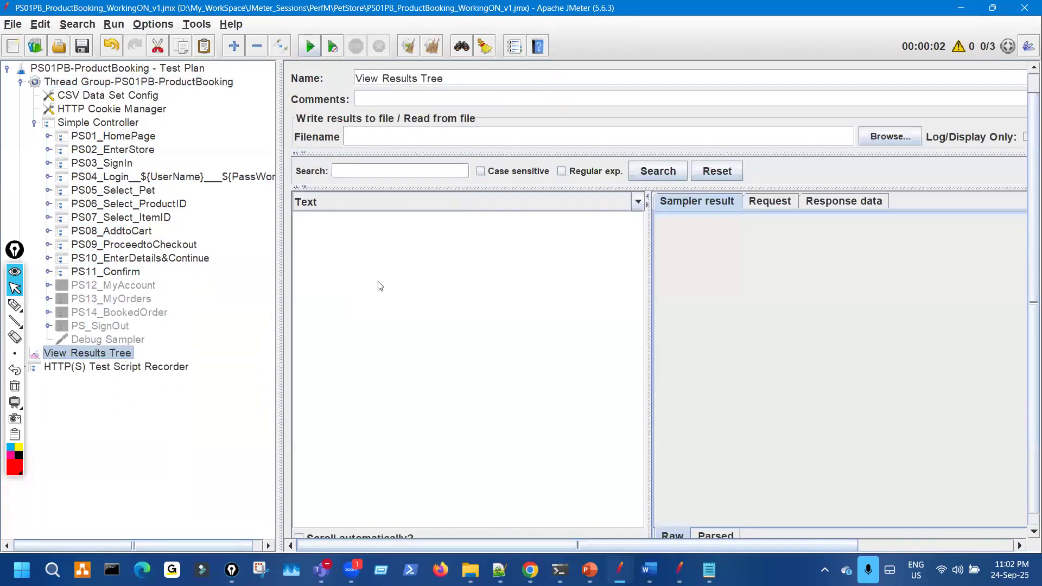
- Run the test and check the Thread Group's Loop Count
key("ctrl+r")
left_click(189, 82)
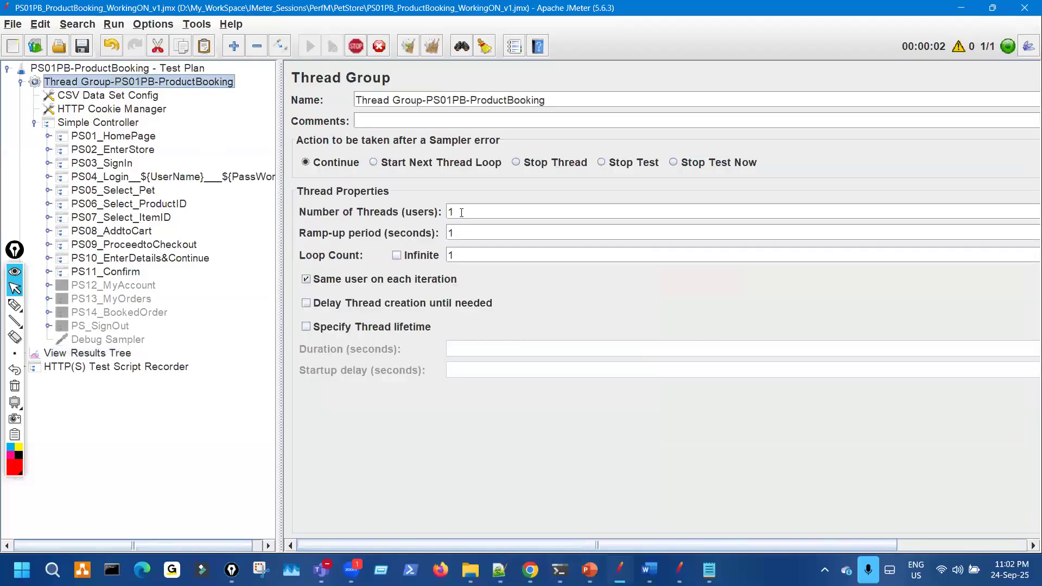
left_click_drag(458, 256, 399, 265)
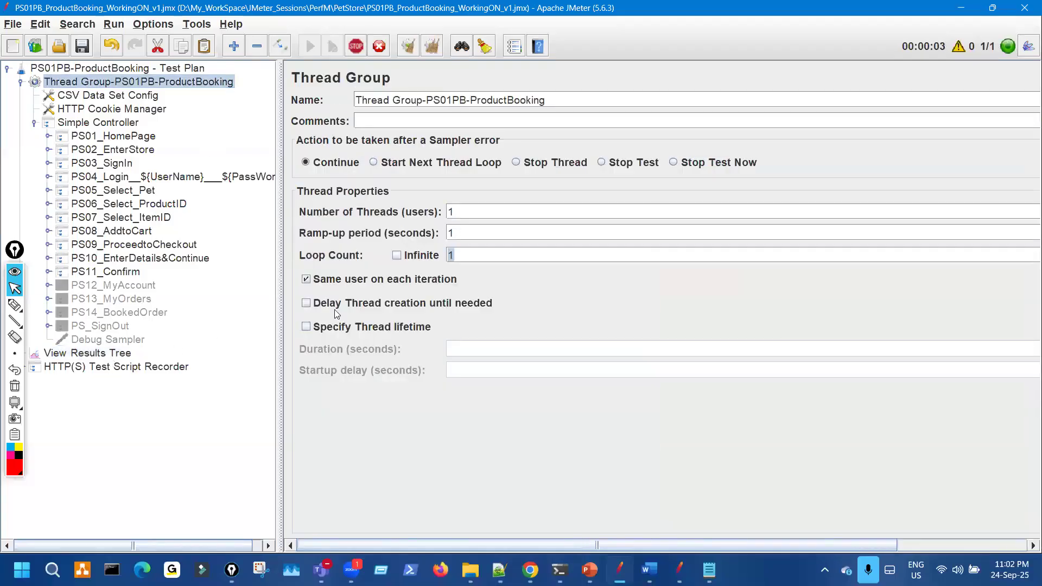
left_click(123, 355)
- Annotate the tree, marking the Simple Controller, PS01 to PS11, and the disabled PS13 and PS14
key("ctrl+shift+3")
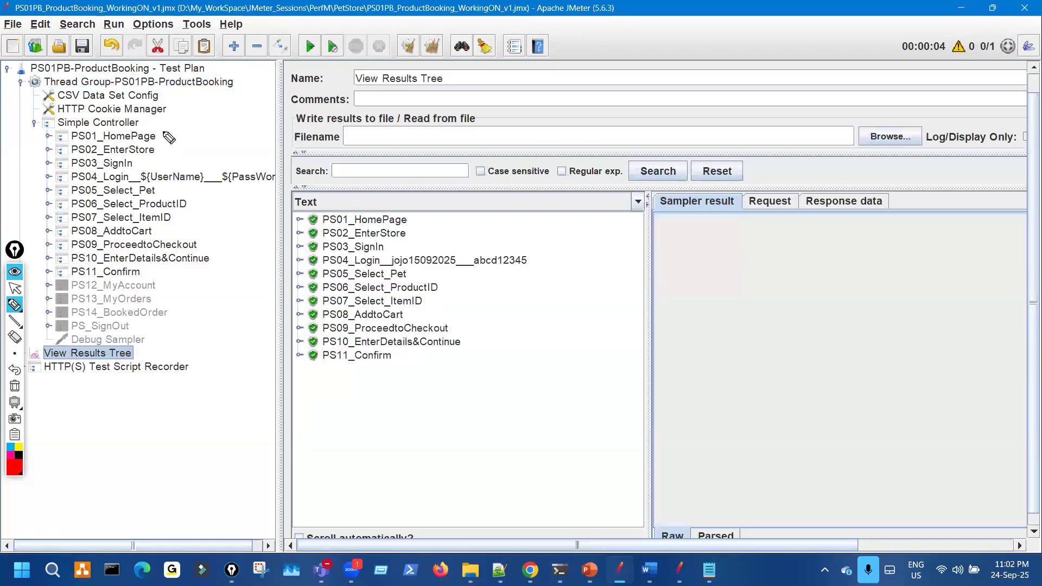
left_click_drag(163, 131, 188, 116)
mouse_move(216, 77)
left_mouse_down()
mouse_move(209, 63)
mouse_move(234, 52)
left_mouse_up()
left_click_drag(240, 95, 247, 95)
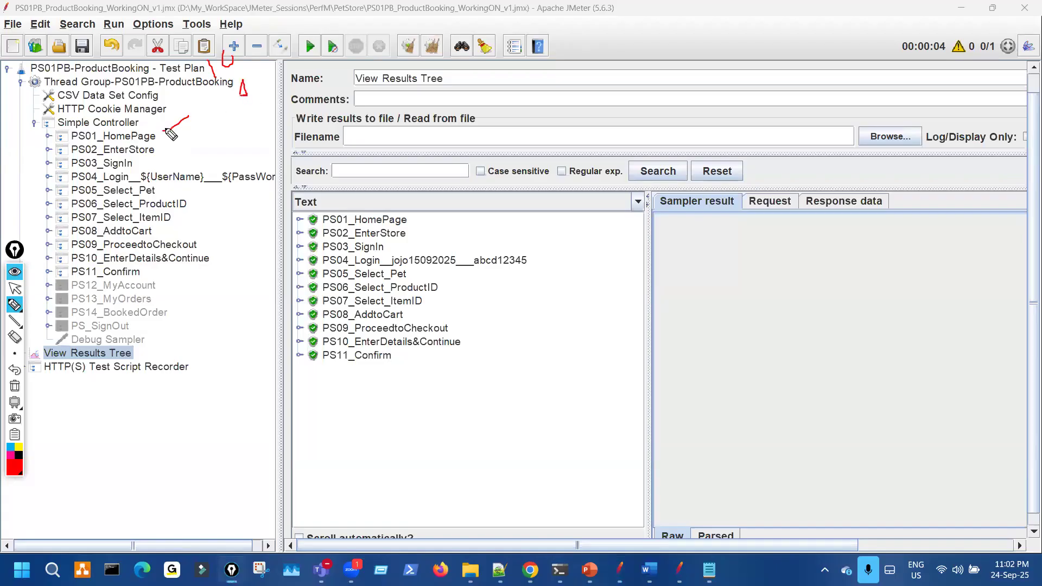
left_click_drag(166, 128, 173, 137)
mouse_move(187, 274)
left_mouse_down()
mouse_move(145, 274)
mouse_move(159, 287)
left_mouse_up()
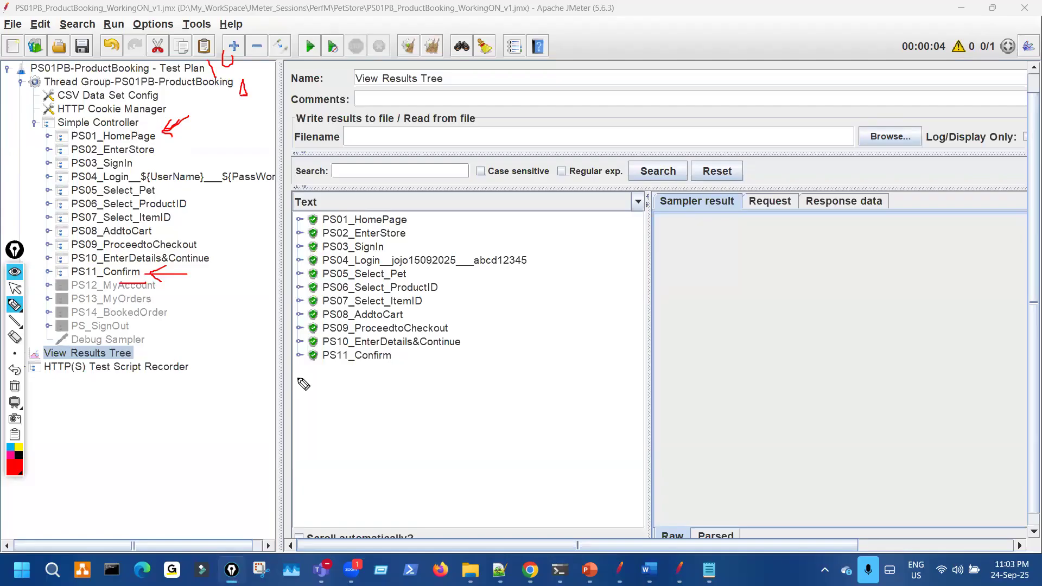
mouse_move(176, 333)
left_mouse_down()
mouse_move(128, 298)
mouse_move(98, 302)
mouse_move(147, 278)
left_mouse_up()
- Annotate the results list, noting one loop means a single iteration, then clear the ink
left_click_drag(321, 361, 414, 365)
left_click_drag(443, 213, 468, 356)
mouse_move(524, 301)
left_mouse_down()
mouse_move(535, 348)
mouse_move(550, 336)
left_mouse_up()
mouse_move(571, 268)
left_mouse_down()
mouse_move(622, 296)
mouse_move(593, 284)
mouse_move(658, 260)
left_mouse_up()
left_click_drag(688, 228, 714, 262)
left_click_drag(726, 310, 740, 326)
left_click_drag(725, 350, 737, 368)
mouse_move(750, 311)
left_mouse_down()
mouse_move(789, 385)
mouse_move(850, 347)
mouse_move(920, 345)
mouse_move(896, 340)
left_mouse_up()
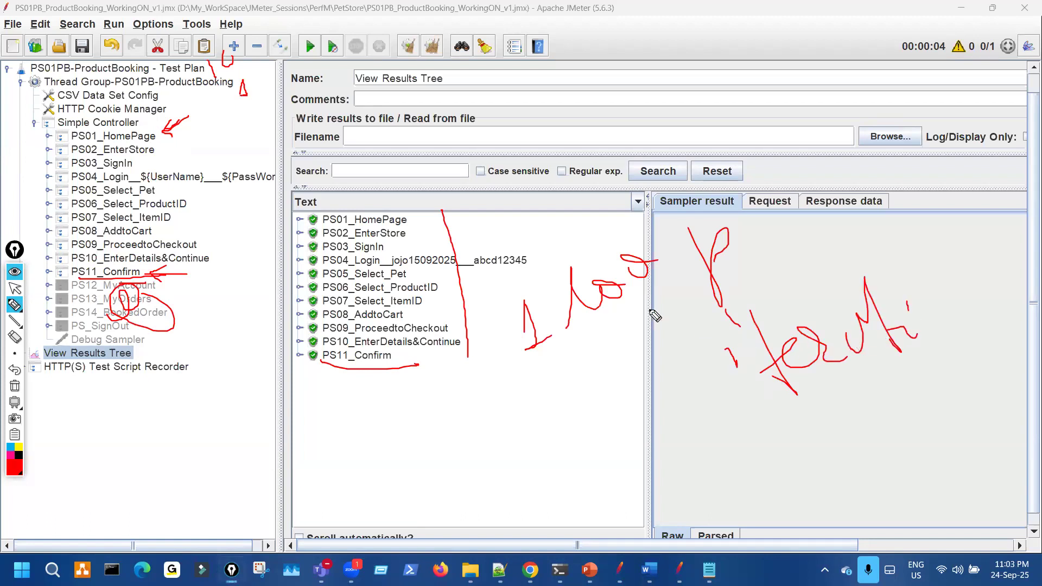
key("Escape")
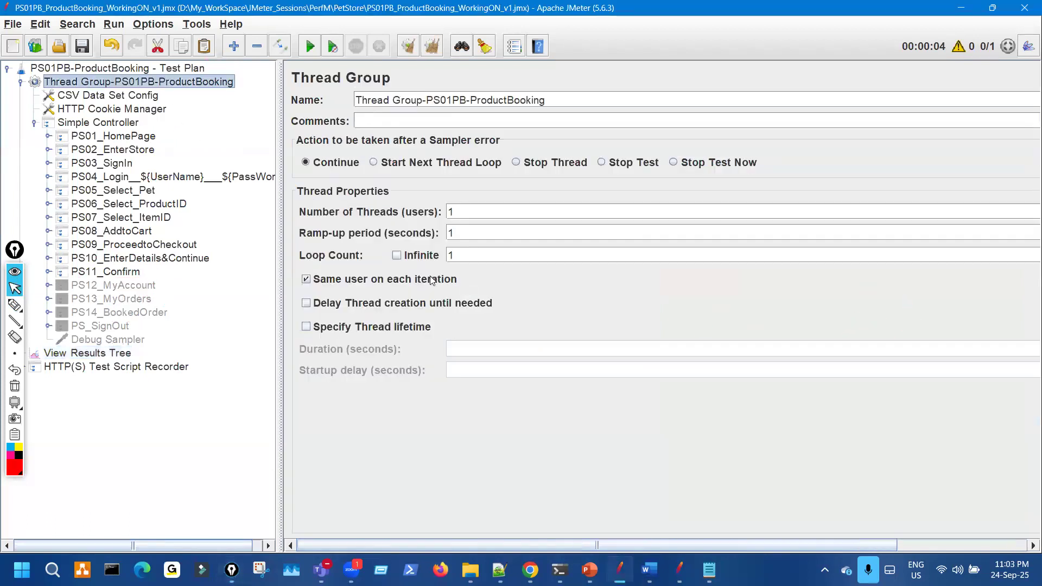
mouse_move(381, 264)
left_mouse_down()
mouse_move(482, 266)
mouse_move(441, 256)
left_mouse_up()
key("Escape")
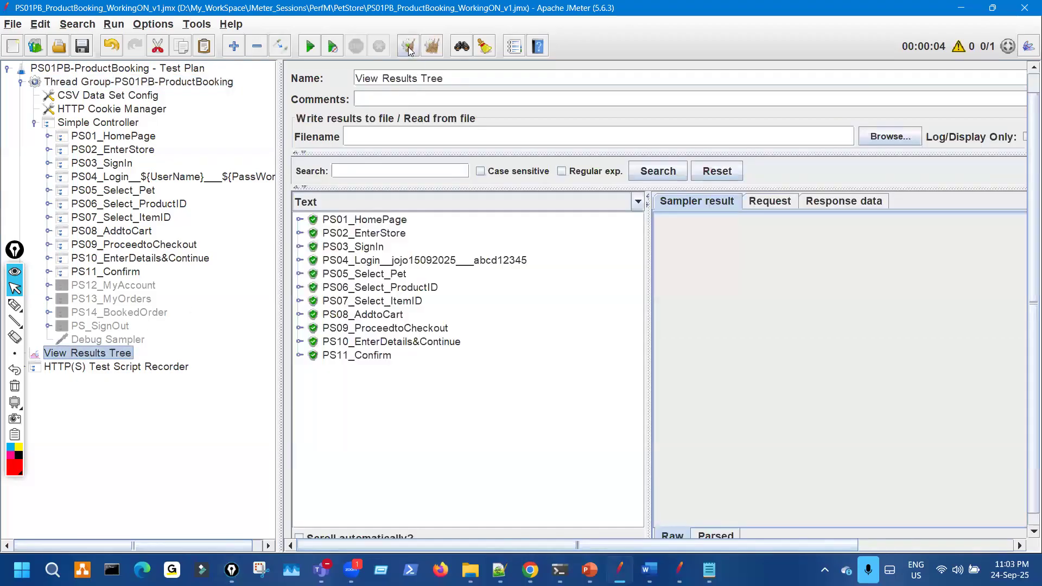
key("ctrl+e")
key("ctrl+r")
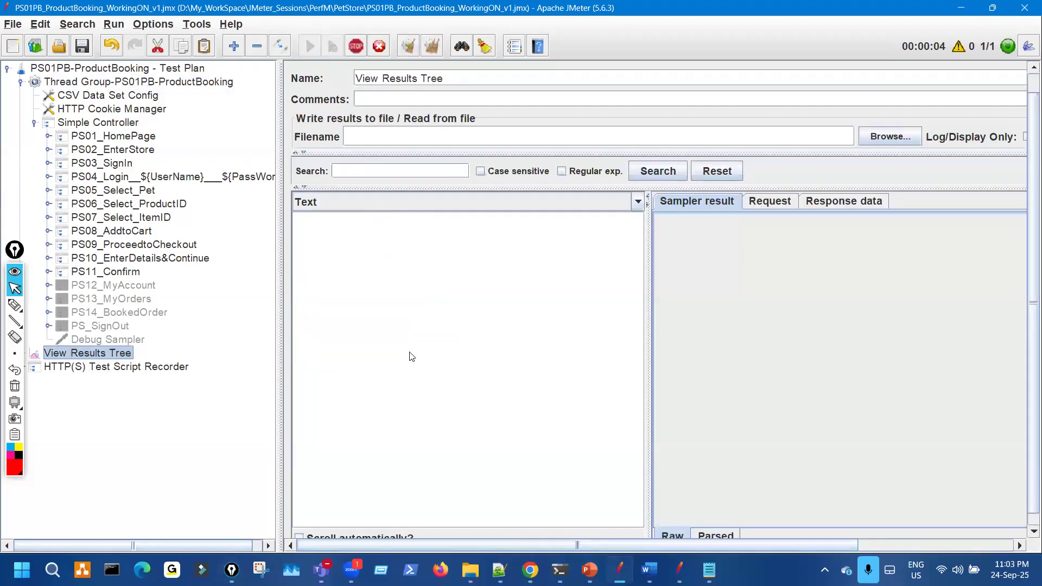
key("ctrl+shift+3")
mouse_move(162, 113)
left_mouse_down()
mouse_move(192, 186)
mouse_move(172, 278)
mouse_move(102, 174)
mouse_move(123, 142)
left_mouse_up()
mouse_move(150, 271)
left_mouse_down()
mouse_move(84, 178)
mouse_move(149, 122)
left_mouse_up()
left_click_drag(178, 281, 151, 149)
mouse_move(401, 212)
left_mouse_down()
mouse_move(410, 322)
mouse_move(392, 361)
mouse_move(350, 360)
left_mouse_up()
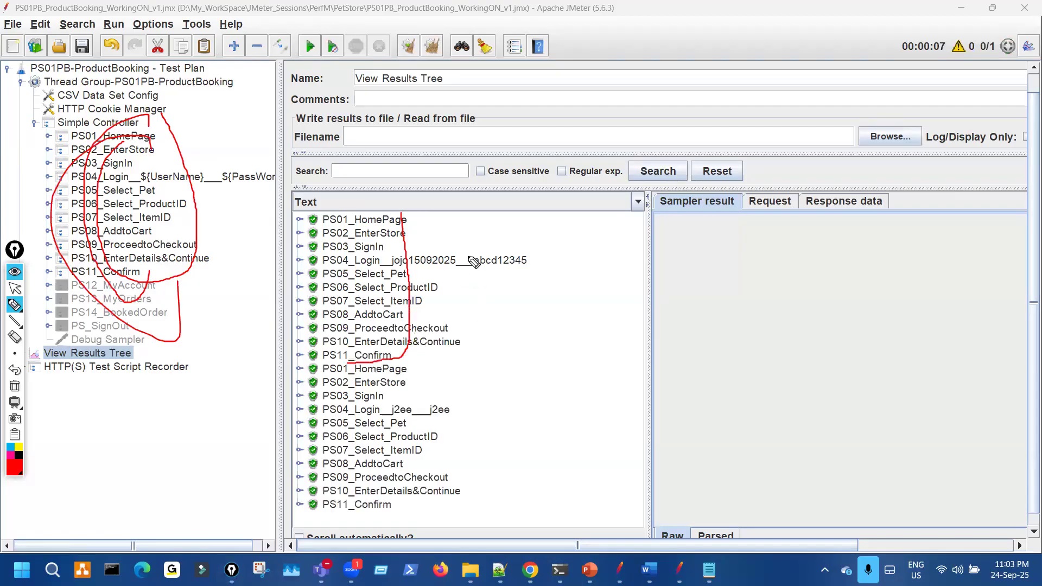
left_click_drag(468, 257, 478, 292)
mouse_move(396, 362)
left_mouse_down()
mouse_move(412, 375)
mouse_move(431, 434)
mouse_move(372, 511)
left_mouse_up()
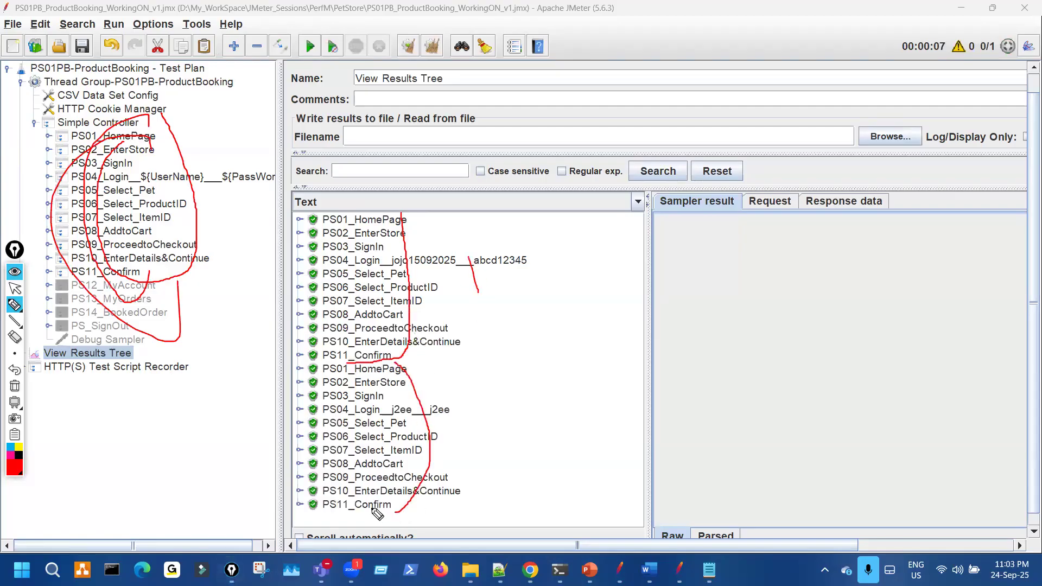
mouse_move(503, 432)
left_mouse_down()
mouse_move(575, 434)
mouse_move(582, 408)
left_mouse_up()
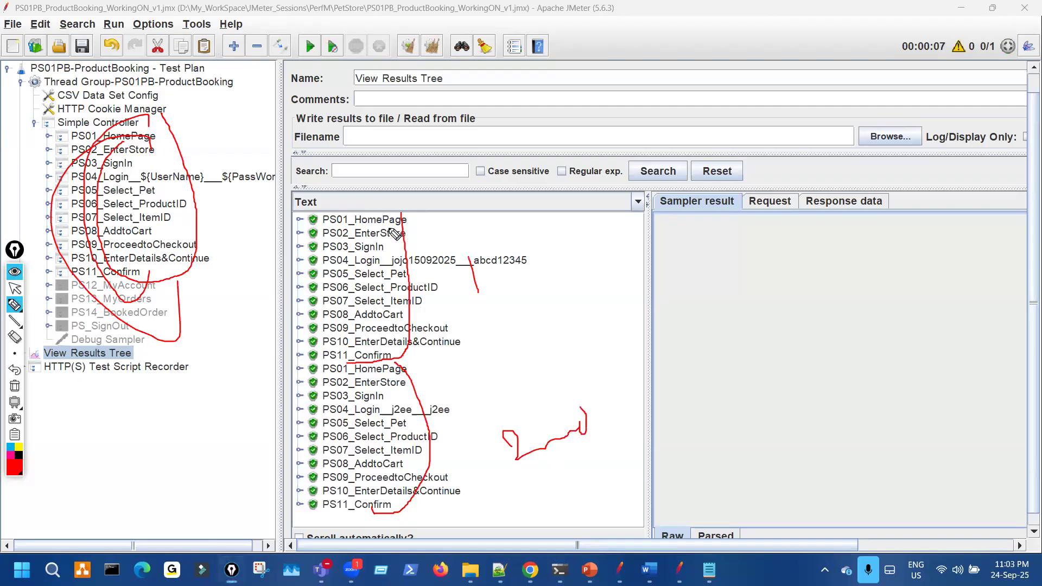
left_click_drag(234, 113, 291, 122)
mouse_move(146, 134)
left_mouse_down()
mouse_move(190, 212)
mouse_move(131, 163)
left_mouse_up()
mouse_move(294, 131)
left_mouse_down()
mouse_move(372, 111)
mouse_move(304, 202)
left_mouse_up()
left_click_drag(134, 128, 38, 306)
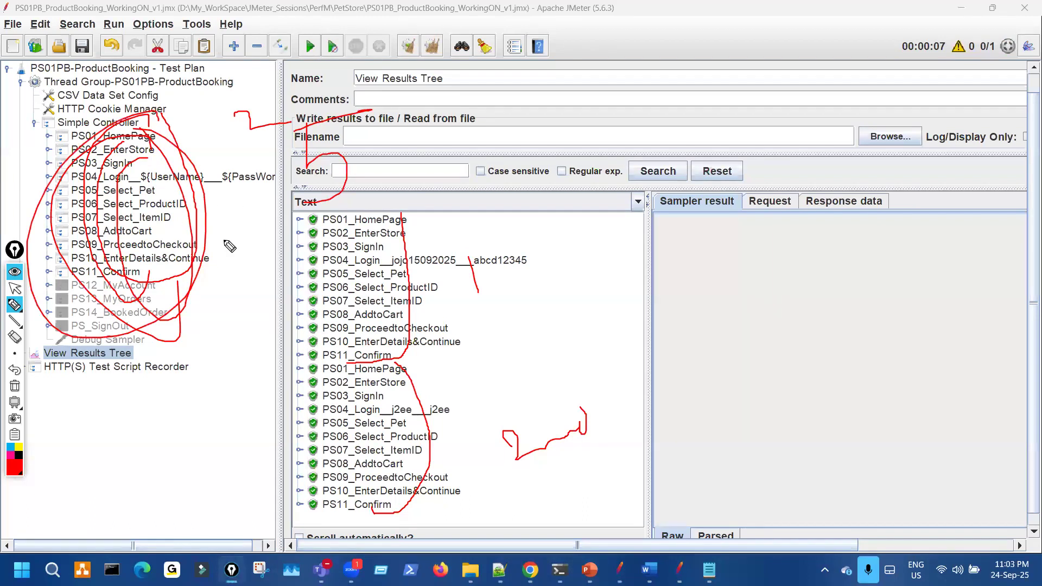
key("ctrl+shift+7")
key("ctrl+shift+2")
left_click_drag(277, 174, 230, 157)
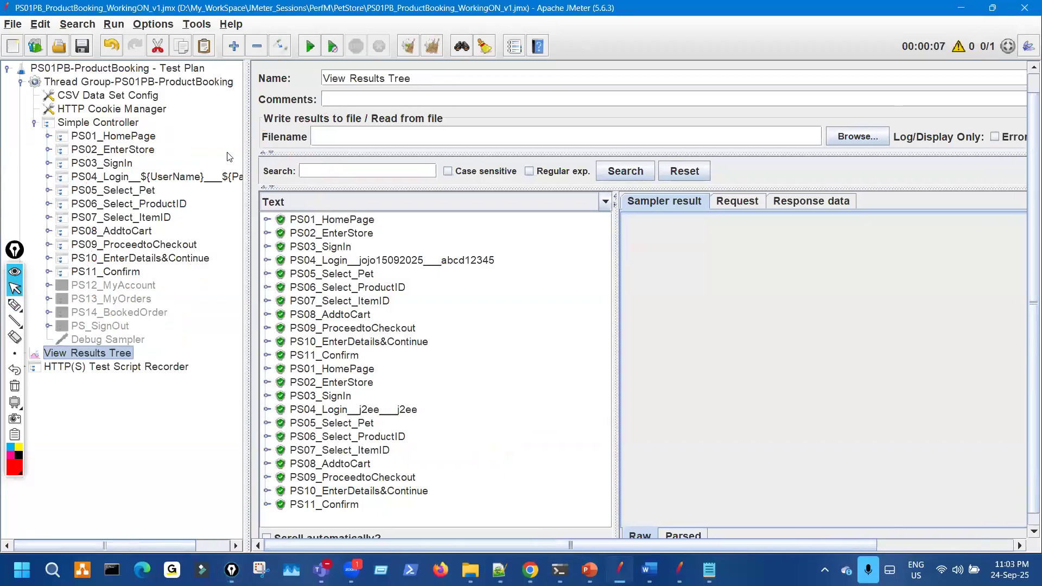
- Disable PS01_HomePage–PS03_SignIn and PS05_Select_Pet–PS11_Confirm, leaving PS04_Login enabled
left_click(129, 138)
key("shift+Down")
key("shift+Down")
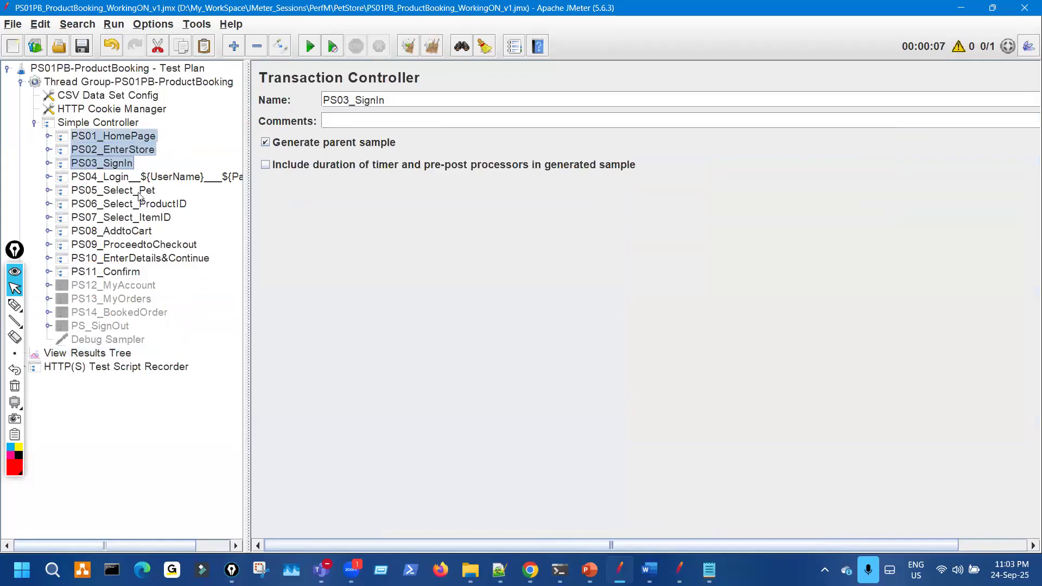
key("ctrl+t")
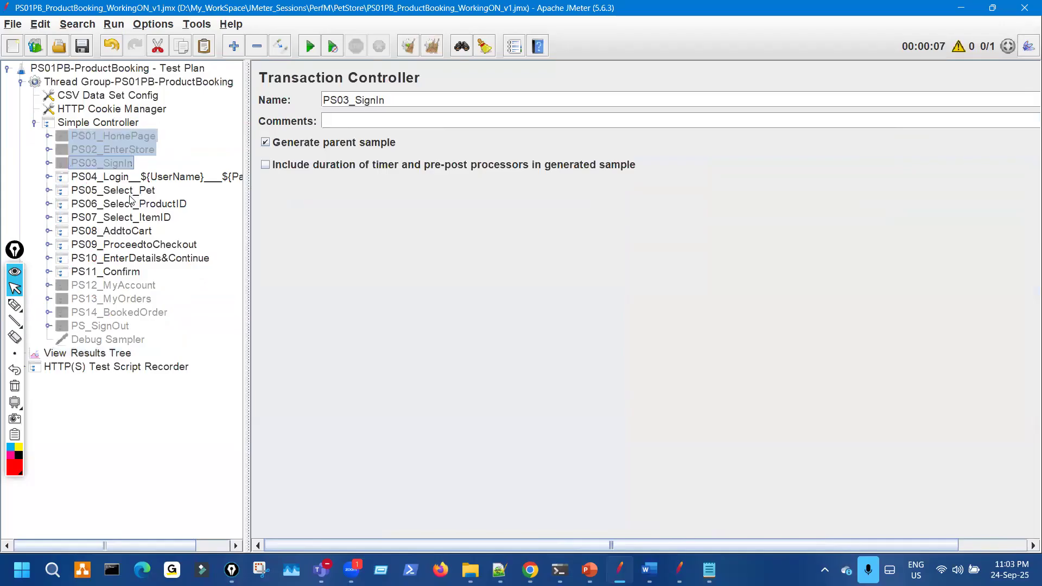
left_click(133, 190)
left_click(124, 270, "shift")
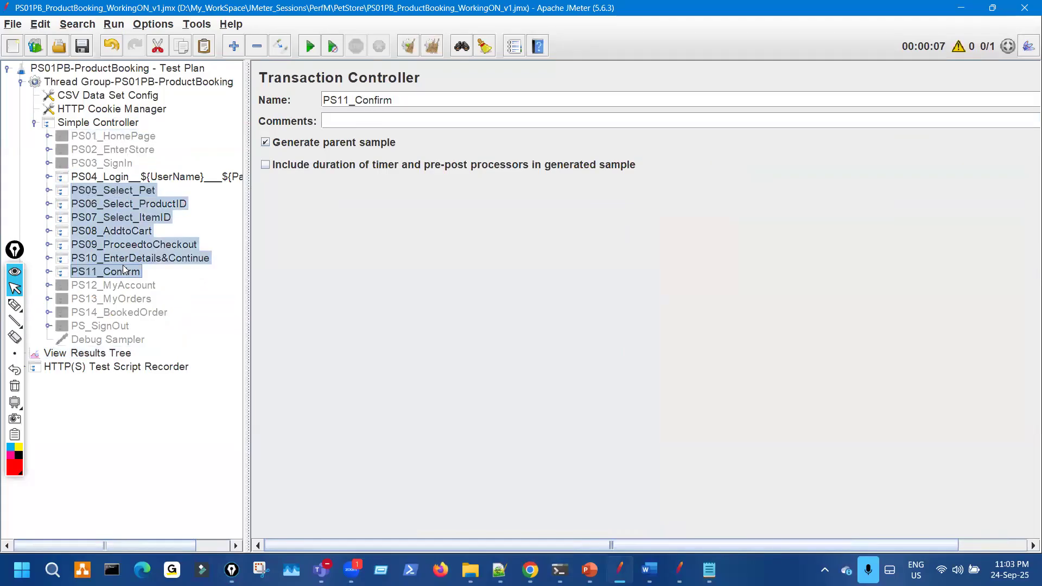
key("ctrl+t")
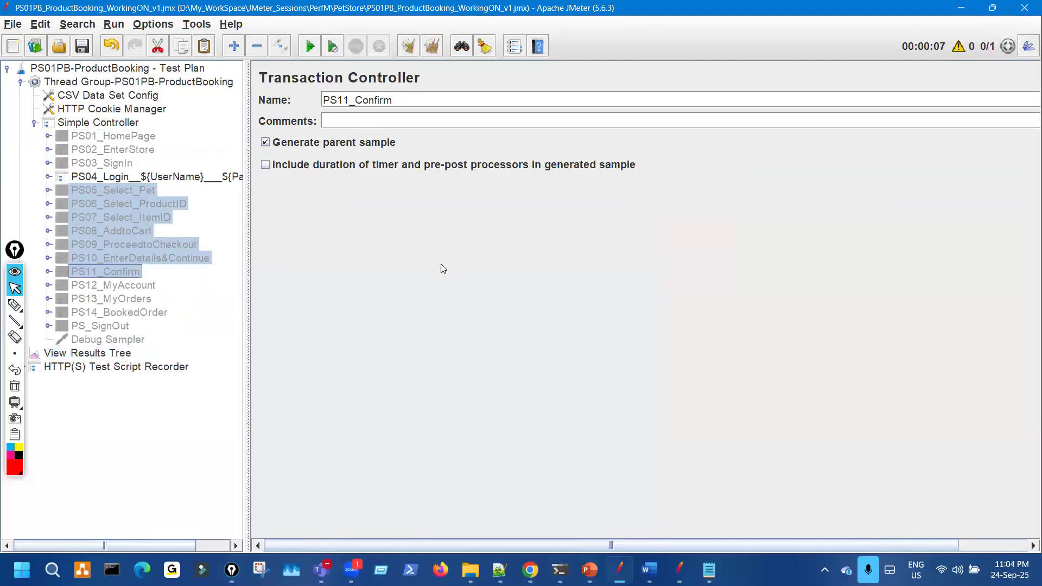
- Set the CSV Data Set Config Sharing mode to Current thread
left_click(142, 82)
left_click(139, 98)
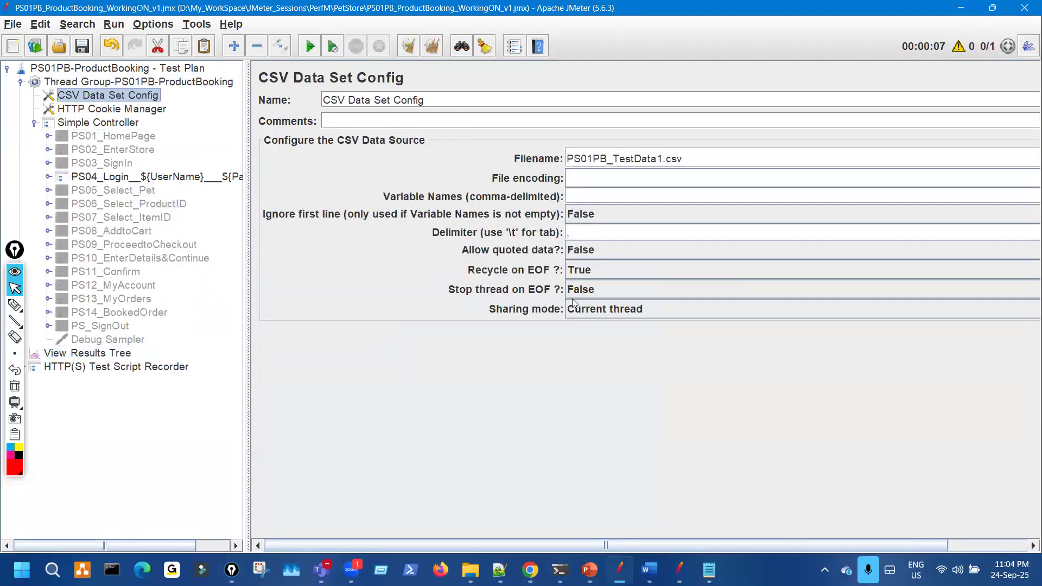
left_click(597, 309)
left_click(568, 351)
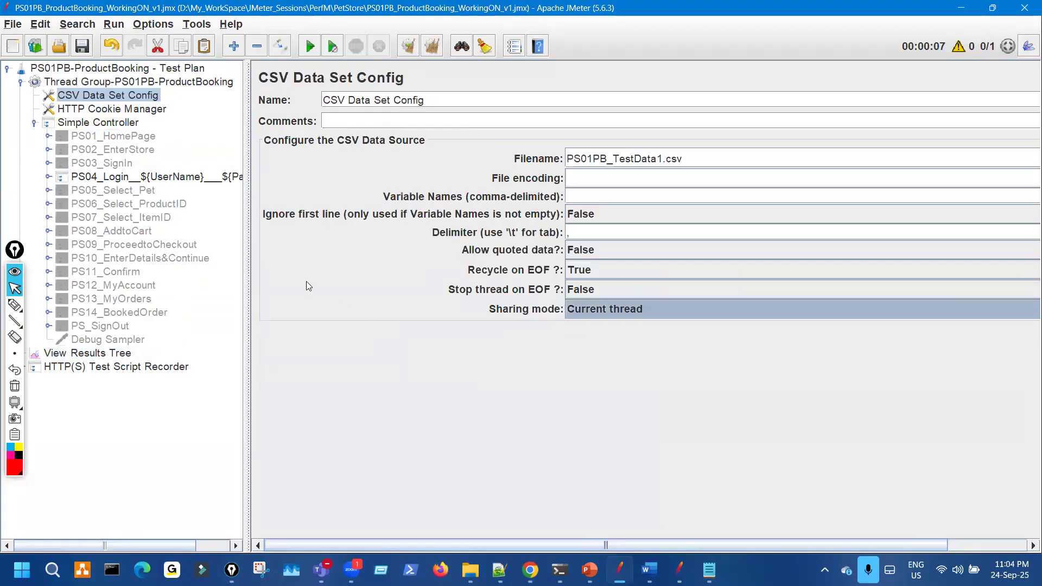
- Show the CSV file and mark its two data rows and the blank lines below
left_click(709, 570)
key("ctrl+shift+3")
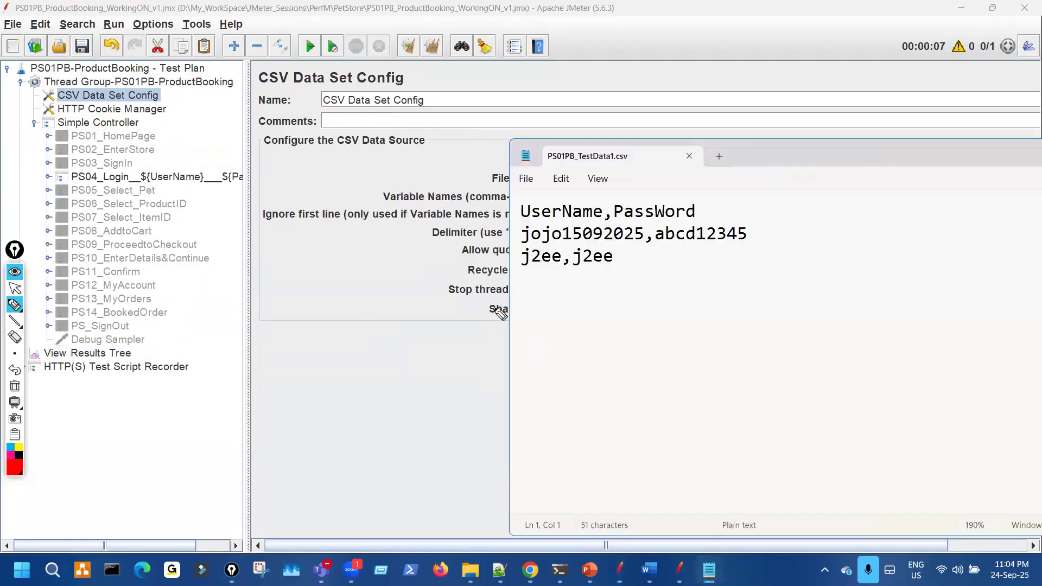
mouse_move(443, 228)
left_mouse_down()
mouse_move(642, 247)
mouse_move(770, 241)
left_mouse_up()
left_click_drag(440, 259, 669, 265)
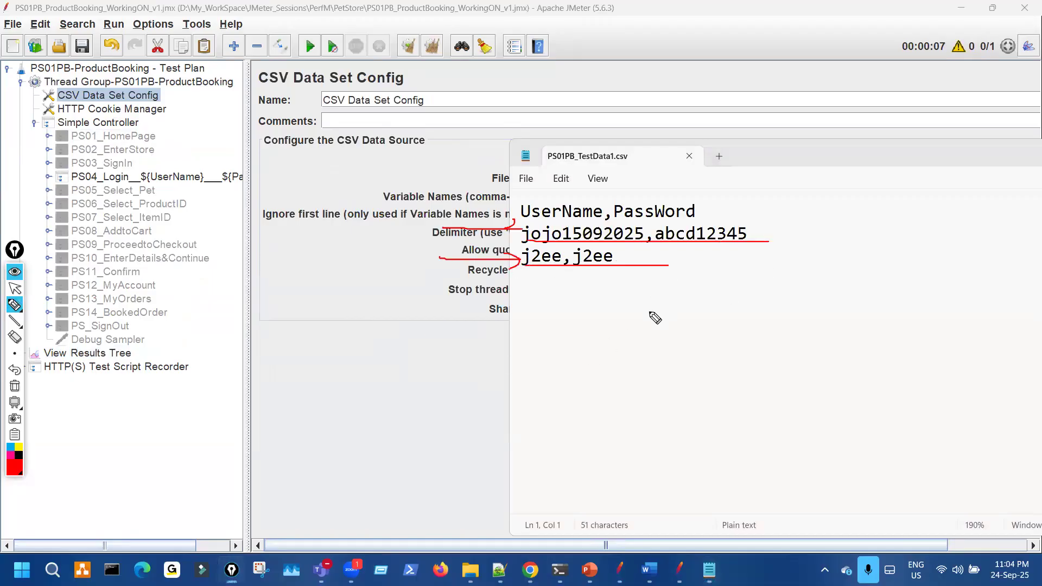
mouse_move(579, 293)
left_mouse_down()
mouse_move(534, 306)
mouse_move(634, 283)
mouse_move(586, 293)
left_mouse_up()
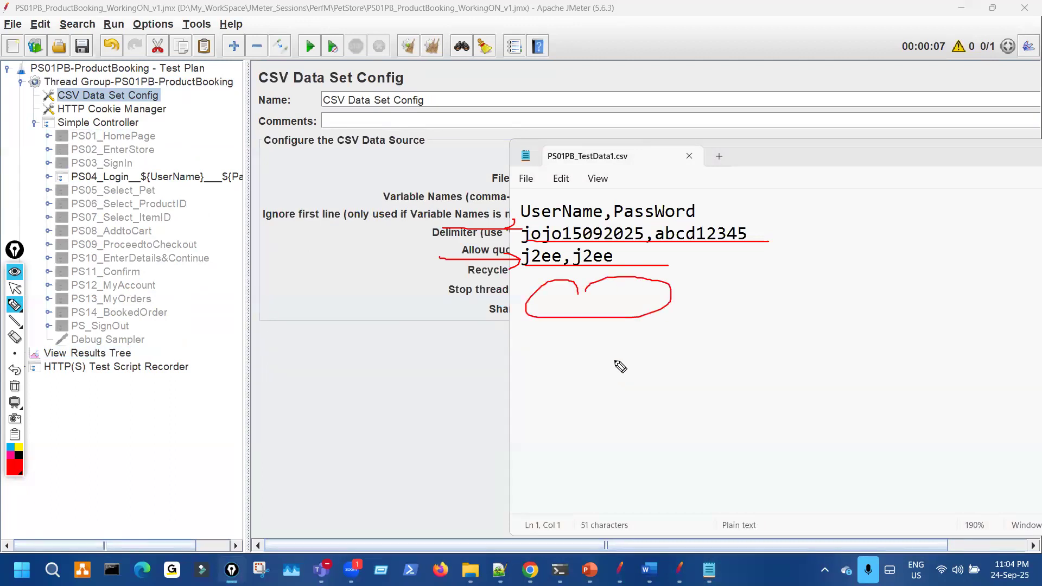
mouse_move(570, 341)
left_mouse_down()
mouse_move(651, 391)
mouse_move(567, 370)
left_mouse_up()
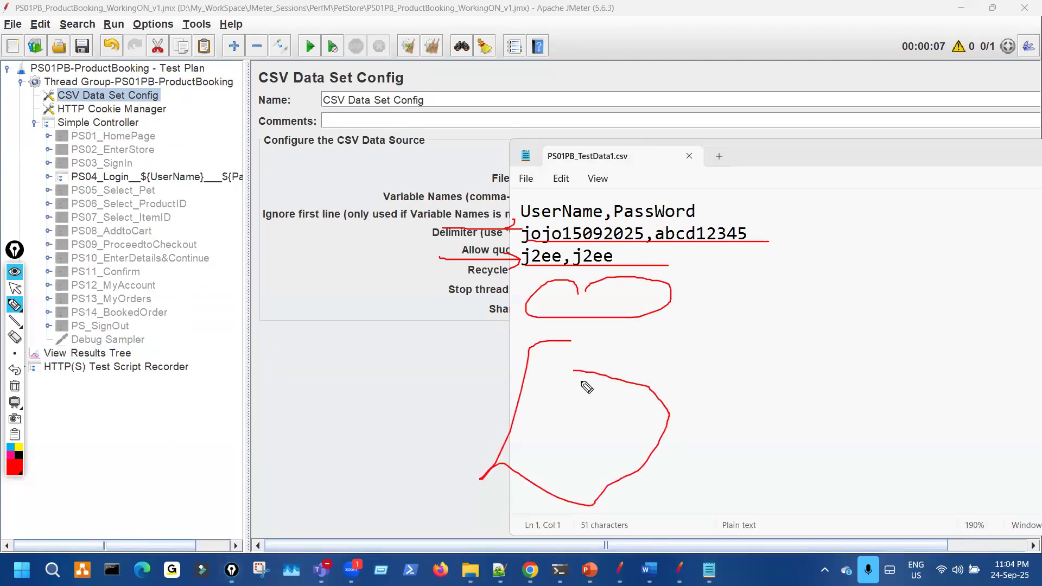
key("ctrl+shift+7")
key("ctrl+shift+2")
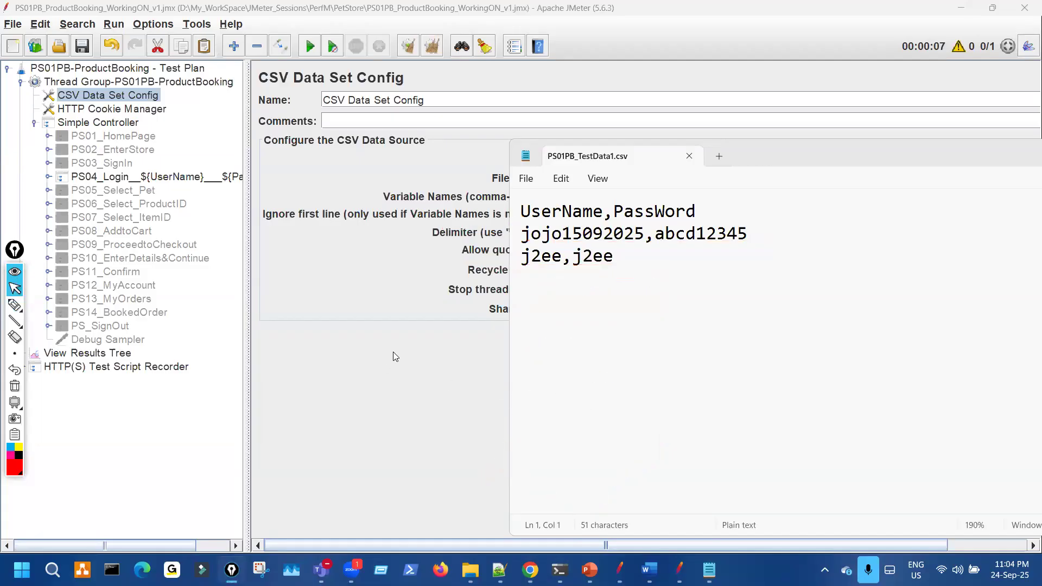
- Back in JMeter, circle the Current thread sharing mode, then select the Thread Group
key("alt+Tab")
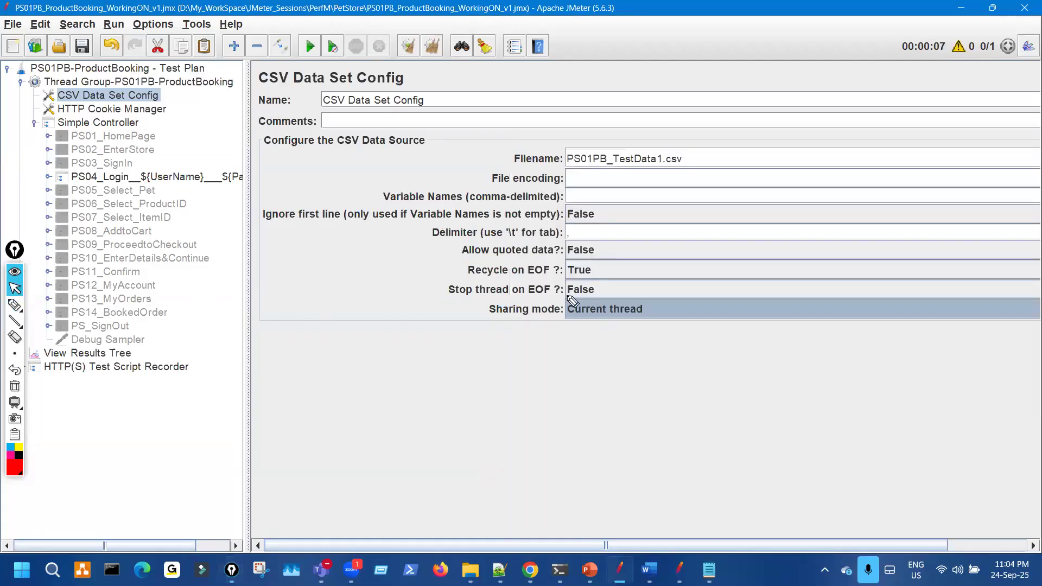
key("ctrl+shift+3")
left_click_drag(592, 297, 657, 305)
key("ctrl+shift+7")
key("ctrl+shift+2")
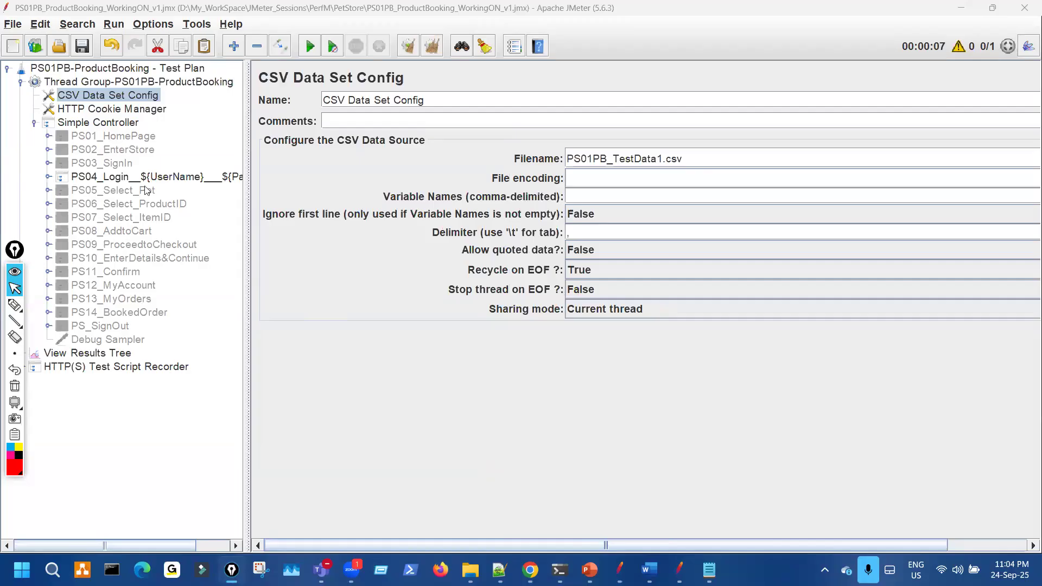
left_click(158, 82)
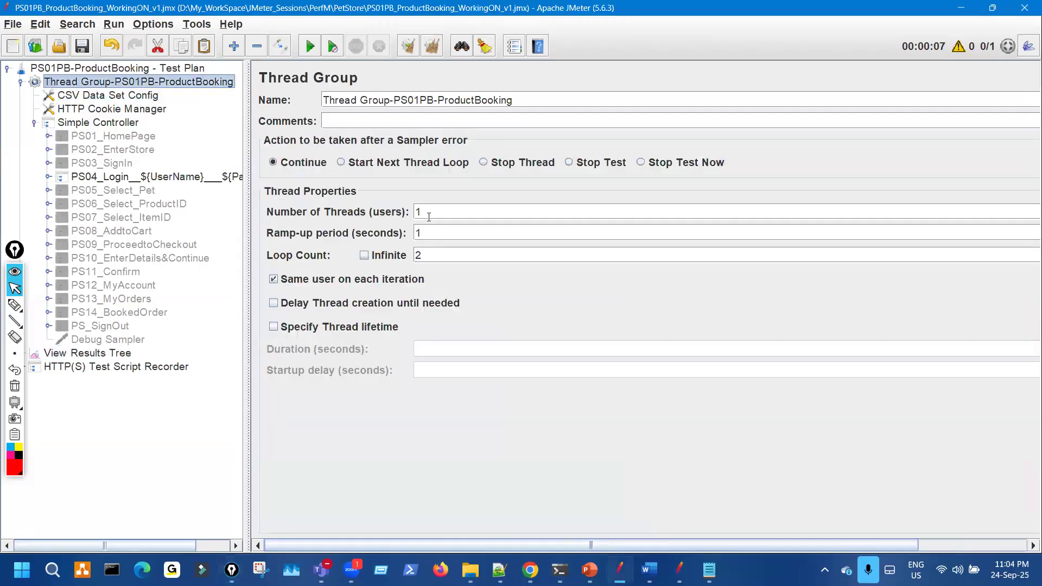
- Change Number of Threads, clear View Results Tree, and start a fresh run
key("BackSpace")
type("2")
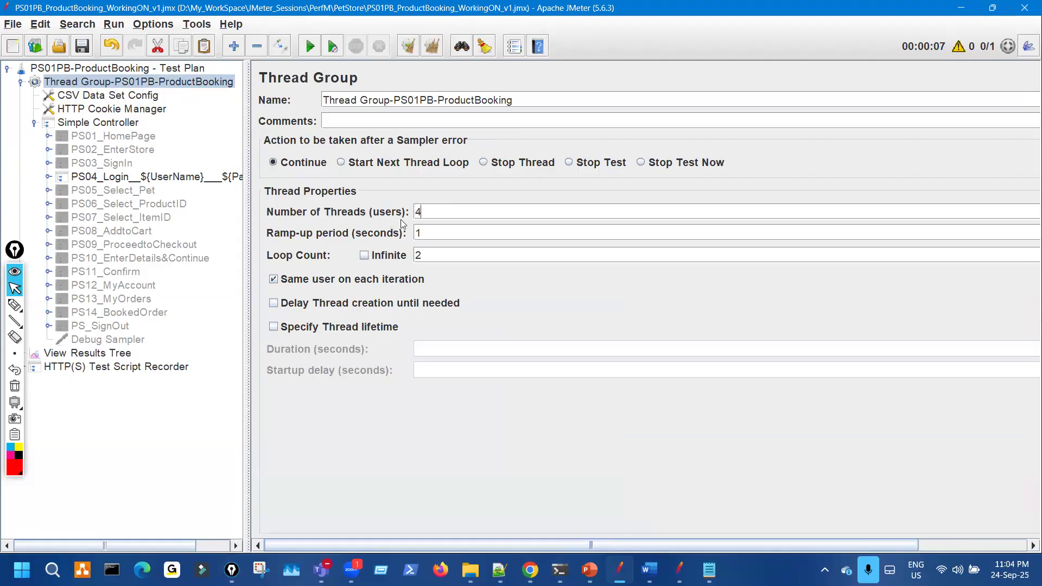
left_click(95, 354)
left_click_drag(171, 178, 188, 176)
key("ctrl+shift+7")
key("ctrl+shift+2")
left_click(408, 53)
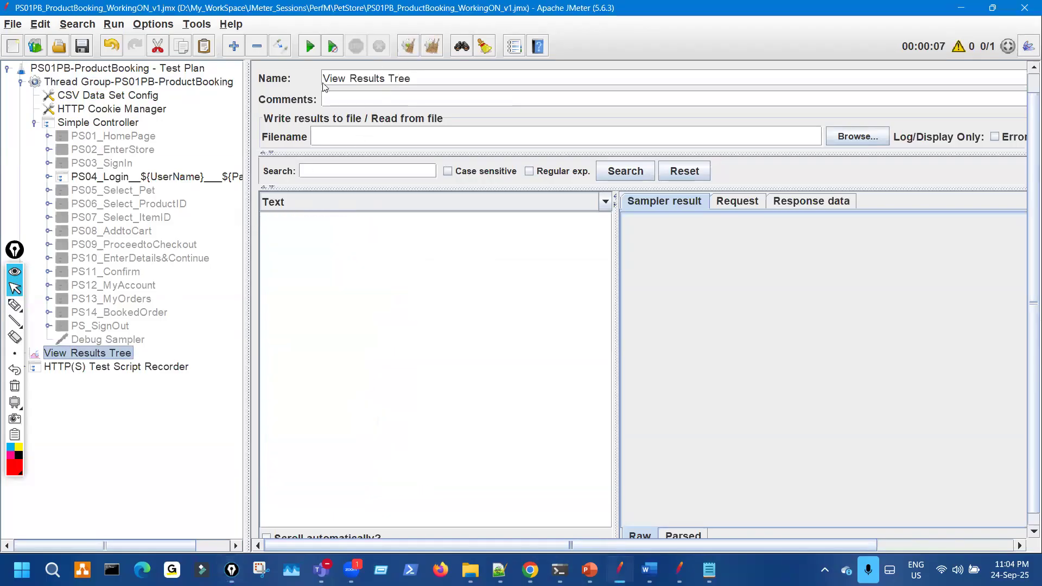
left_click(310, 47)
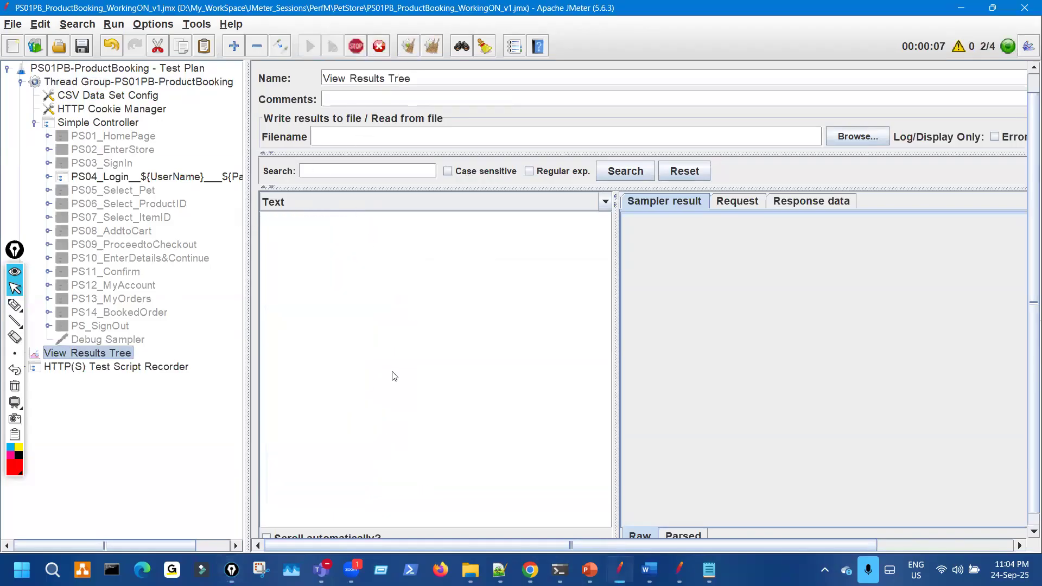
- Mark the PS04_Login result rows and the ${UserName} variable they use
key("ctrl+shift+3")
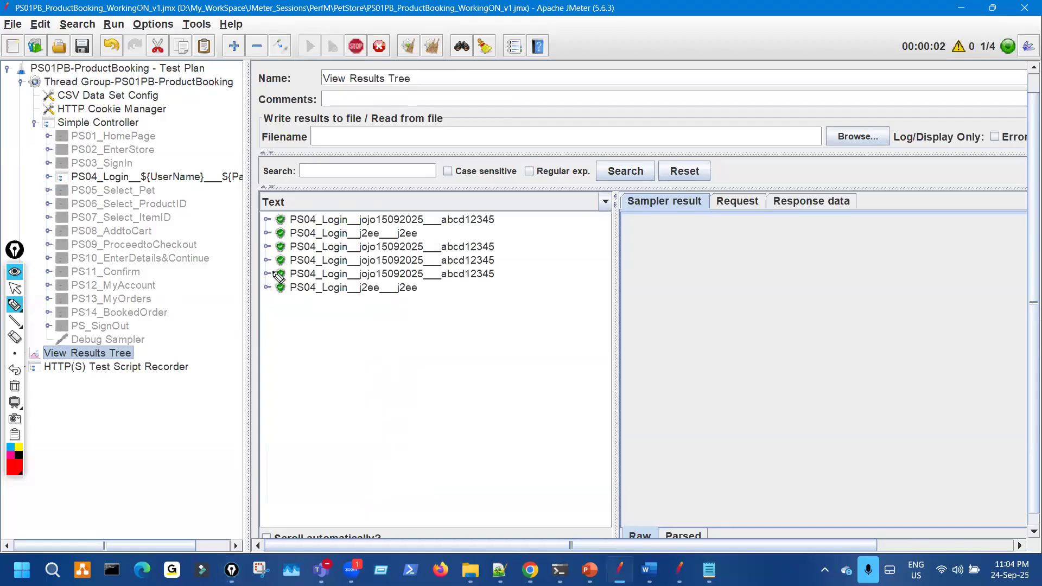
mouse_move(255, 267)
left_mouse_down()
mouse_move(290, 280)
mouse_move(538, 266)
left_mouse_up()
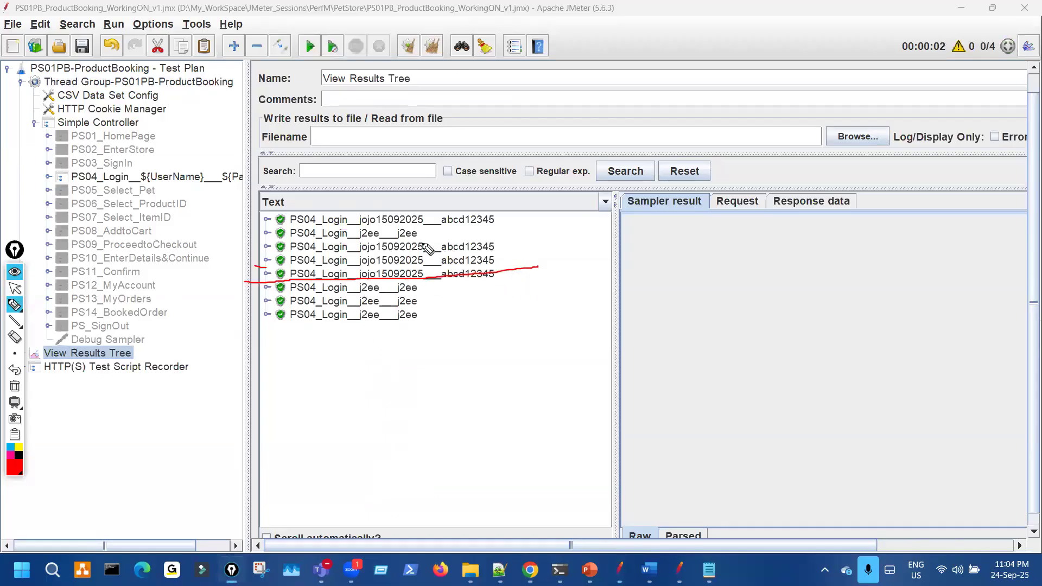
left_click_drag(426, 241, 441, 278)
mouse_move(173, 188)
left_mouse_down()
mouse_move(142, 209)
mouse_move(185, 164)
left_mouse_up()
key("ctrl+shift+7")
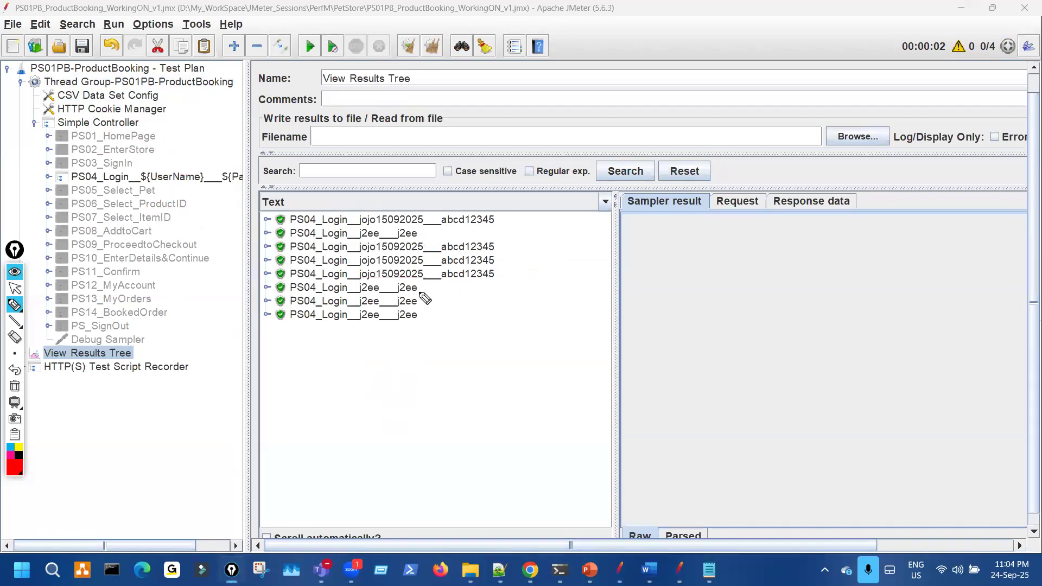
left_click_drag(421, 288, 427, 325)
key("ctrl+shift+2")
- Compare with the CSV file's rows, then expand PS04_Login and its Catalog request
left_click(709, 569)
key("ctrl+shift+3")
left_click_drag(612, 224, 618, 267)
key("ctrl+shift+7")
key("ctrl+shift+2")
left_click(48, 178)
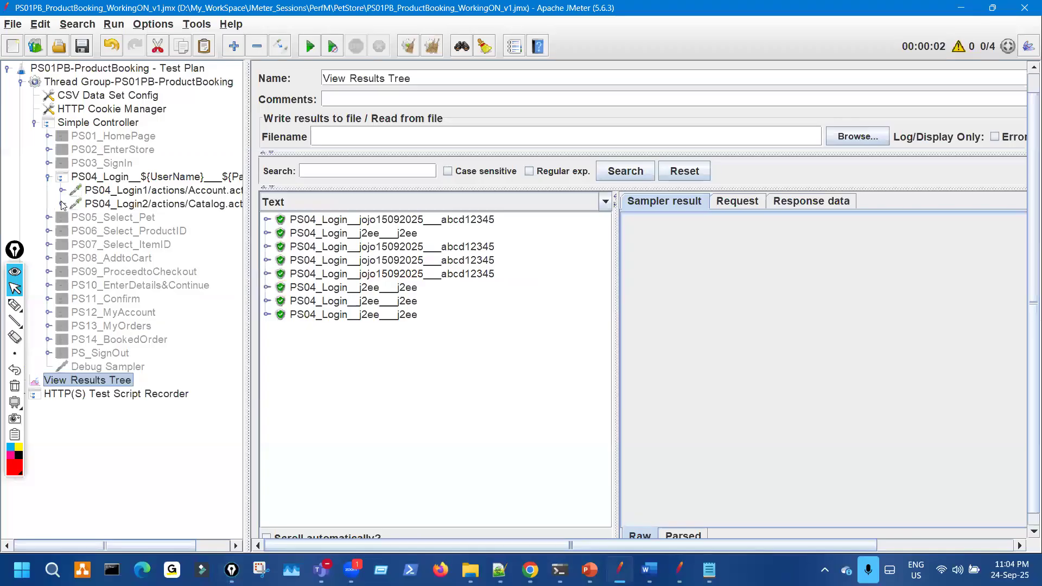
left_click(62, 204)
- Add a Constant Timer with a 5000 ms delay under the Catalog request and clear View Results Tree
right_click(115, 207)
mouse_move(163, 217)
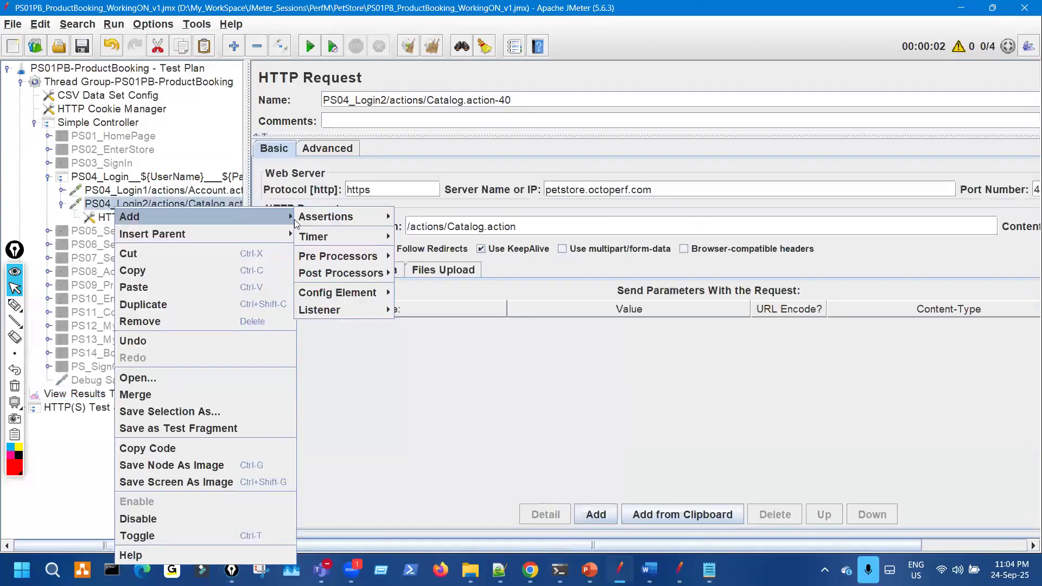
mouse_move(331, 236)
left_click(449, 237)
double_click(414, 141)
type("5000")
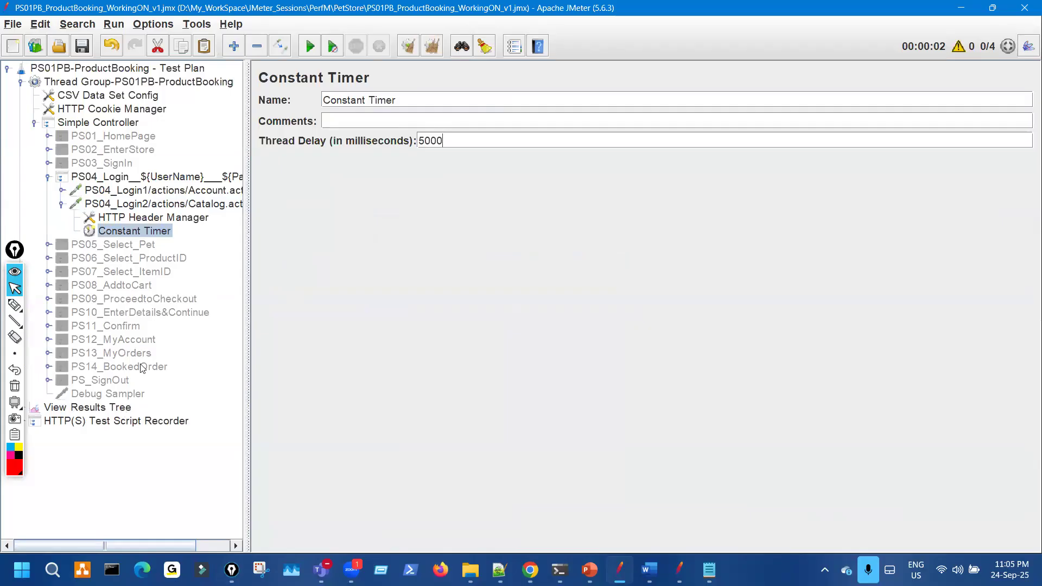
left_click(86, 407)
left_click(408, 46)
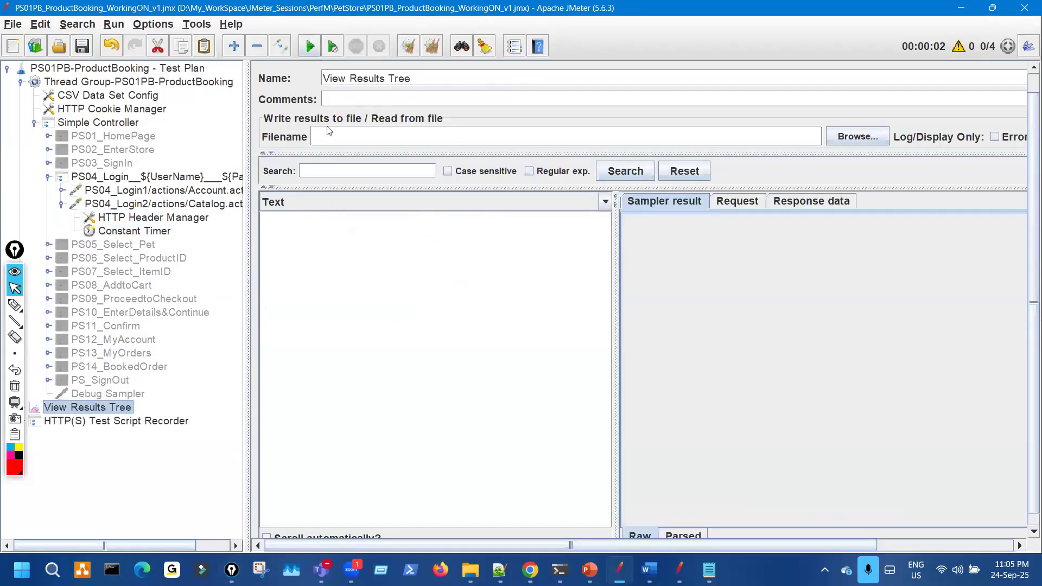
- Run the test and mark the four first-account and four second-account login rows
key("ctrl+r")
key("ctrl+shift+3")
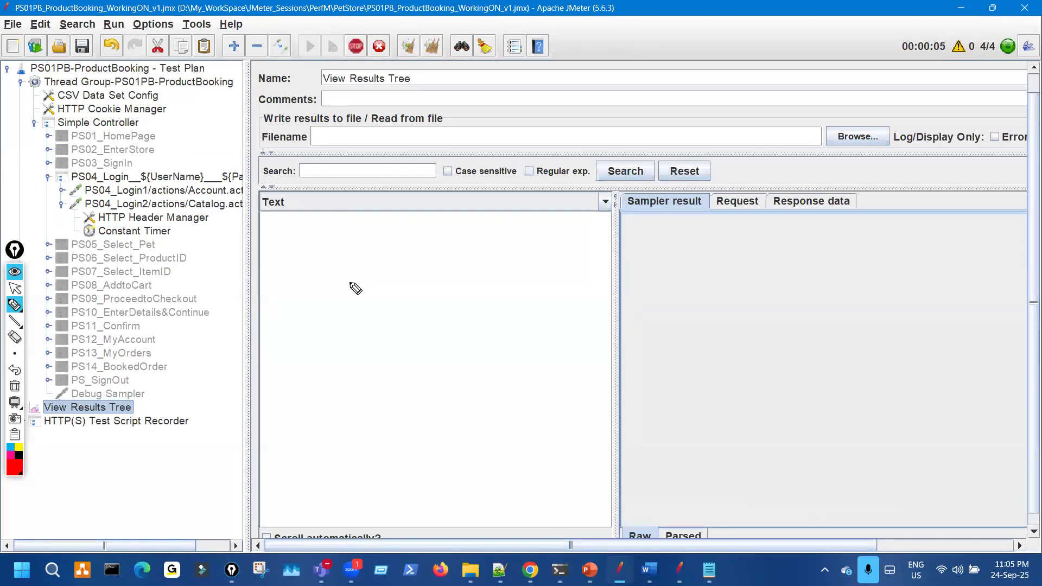
left_click_drag(250, 268, 617, 269)
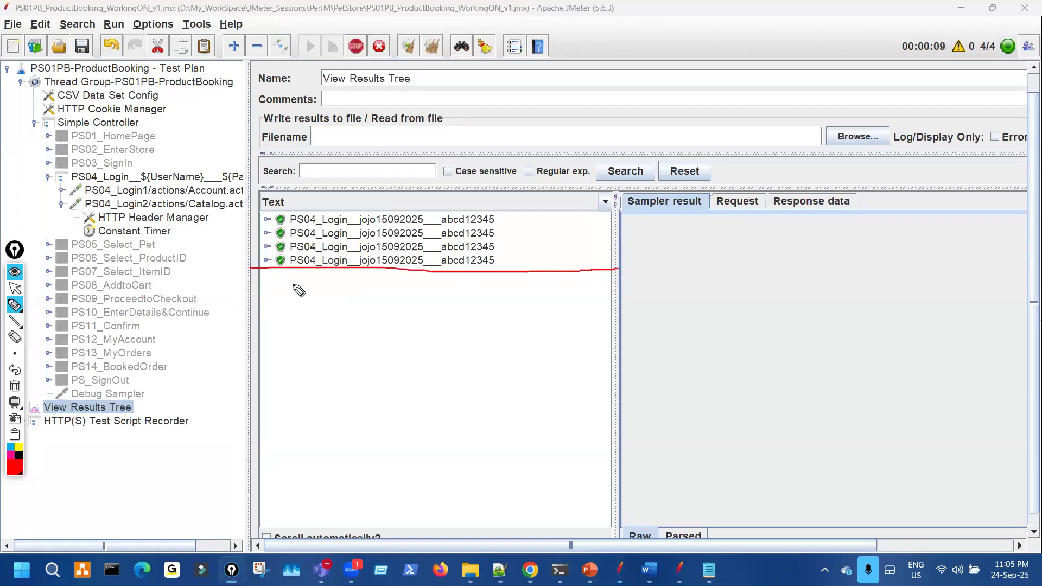
left_click_drag(131, 264, 173, 157)
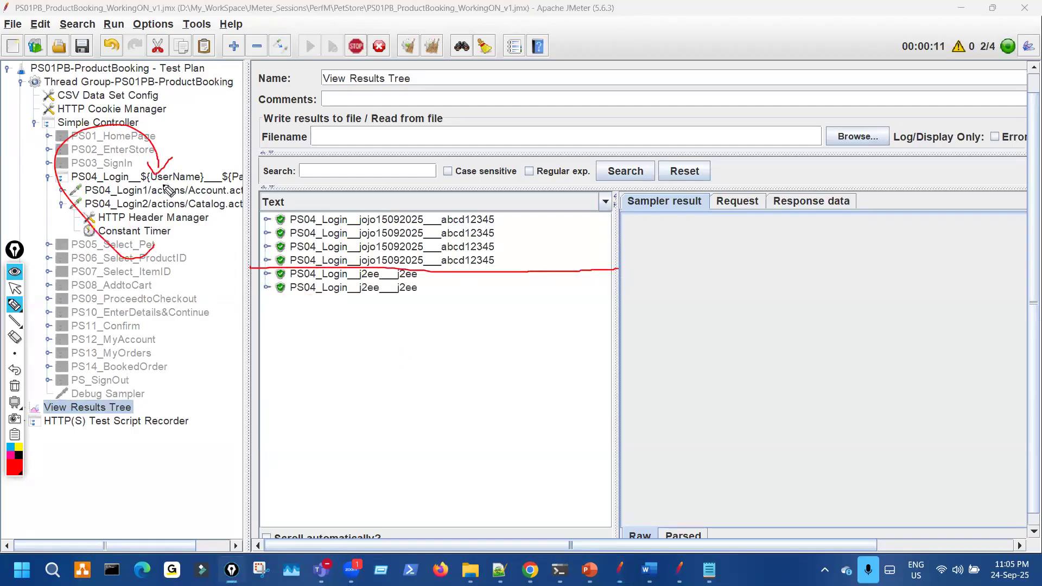
left_click_drag(273, 336, 524, 331)
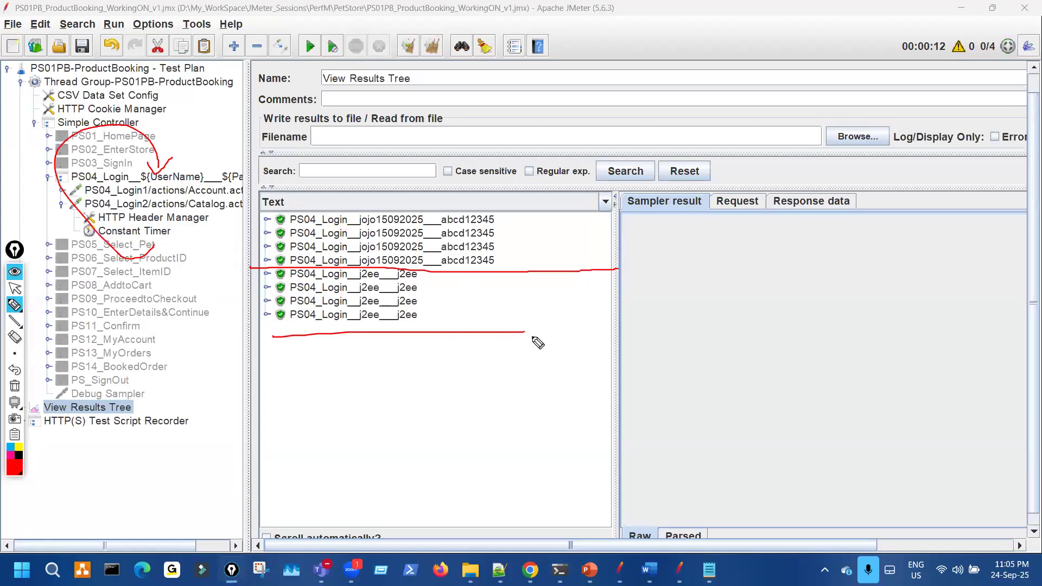
- Match the results to the CSV file's first data row, then select CSV Data Set Config
left_click(709, 569)
left_click_drag(495, 244, 532, 237)
mouse_move(472, 213)
left_mouse_down()
mouse_move(440, 219)
mouse_move(473, 274)
left_mouse_up()
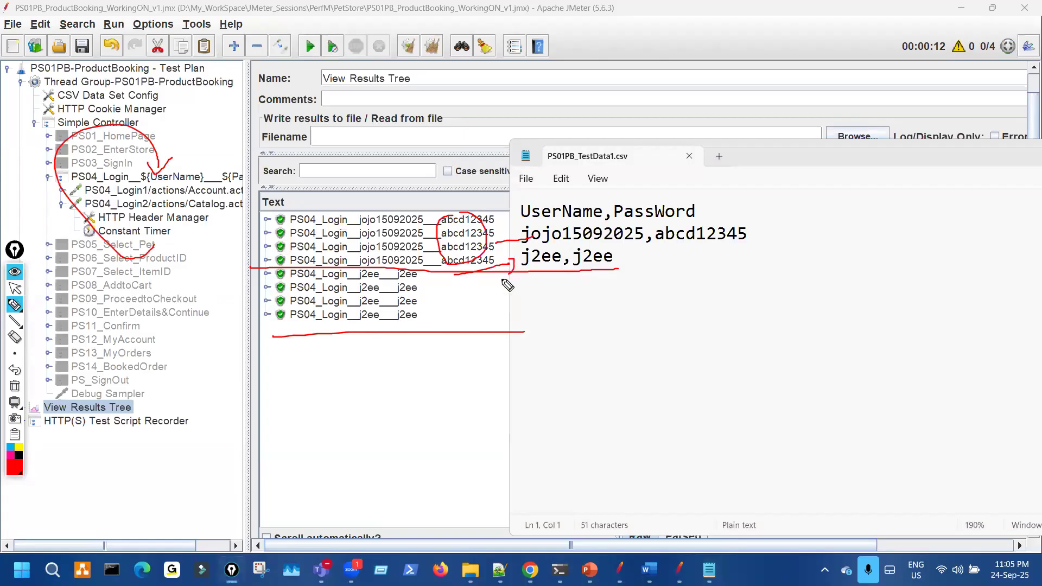
key("ctrl+shift+7")
key("ctrl+shift+2")
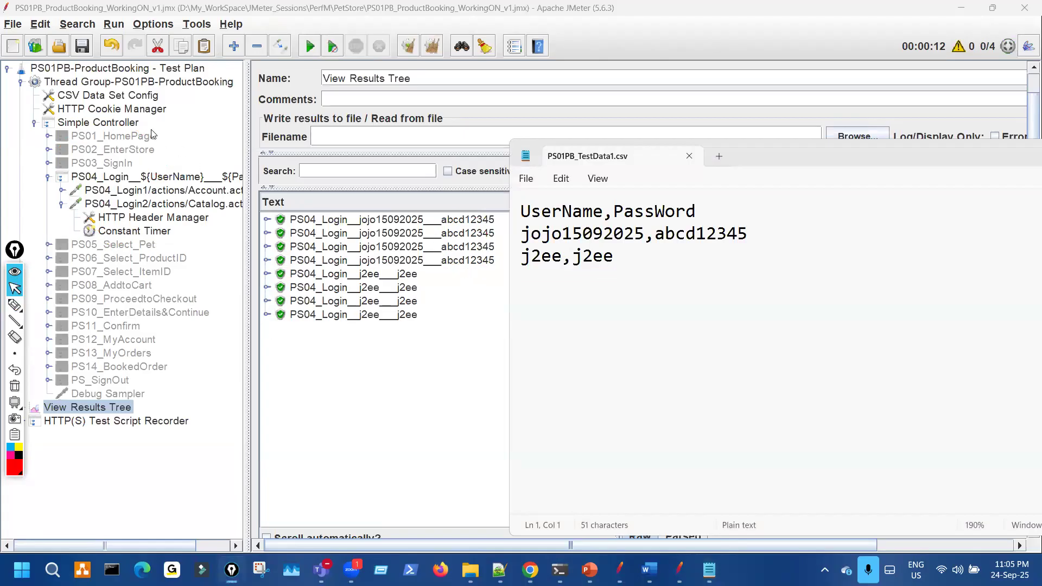
left_click(144, 100)
- Switch CSV sharing mode to All threads, mark the blank data lines, and clear the results
left_click(630, 311)
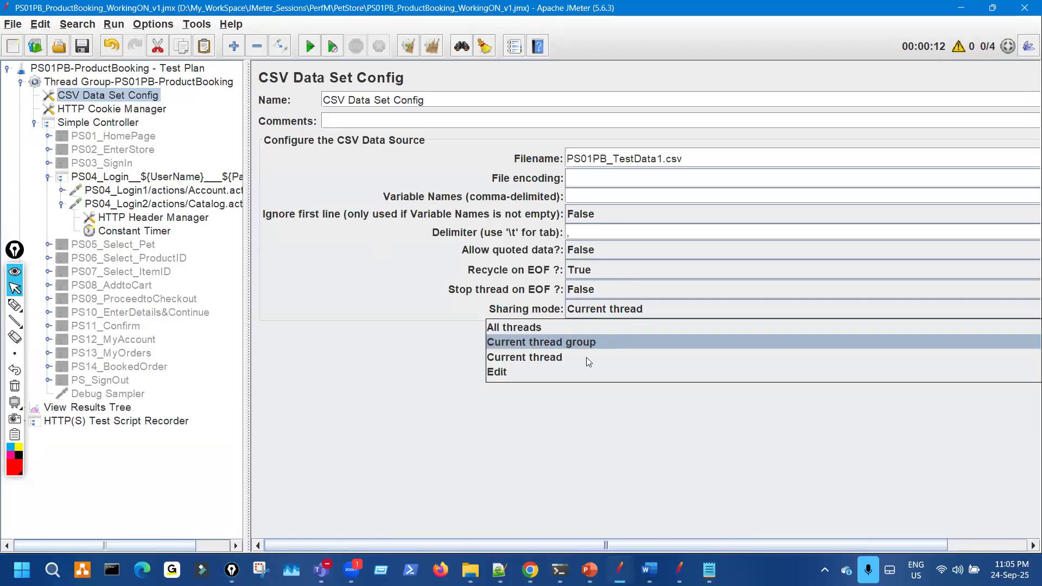
left_click(572, 329)
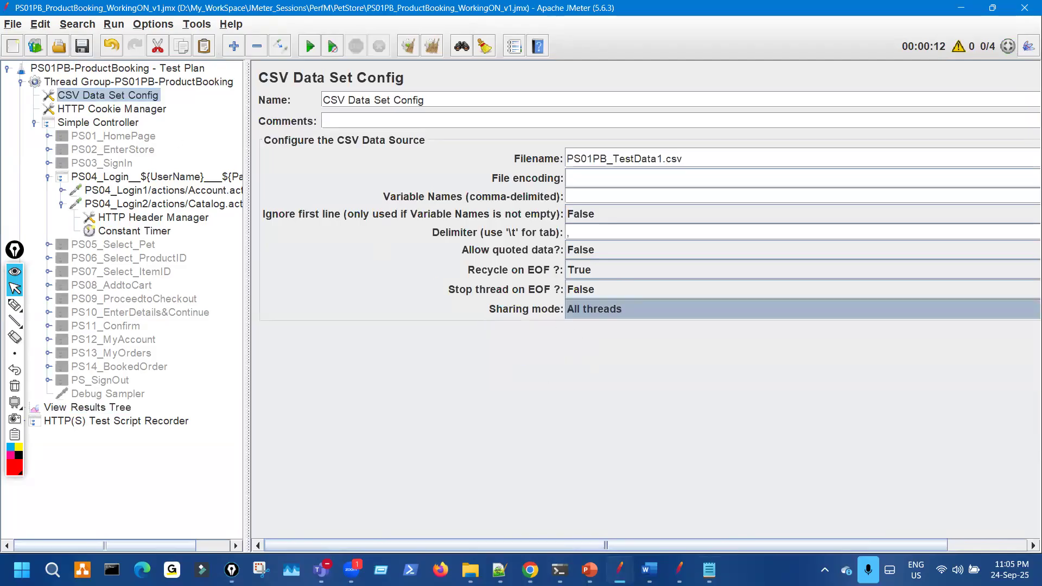
key("ctrl+shift+3")
left_click_drag(580, 245, 533, 288)
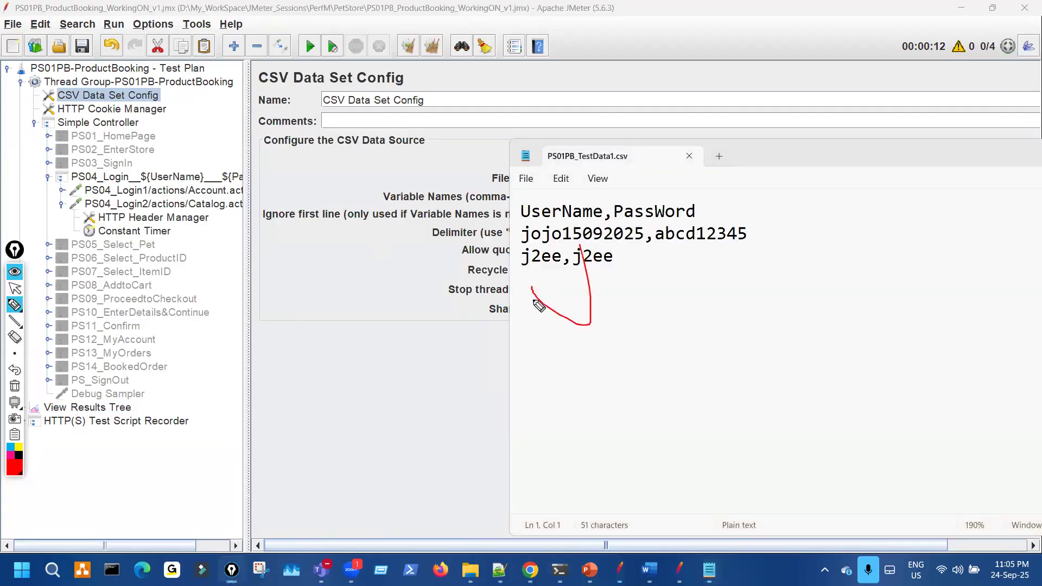
key("ctrl+shift+7")
key("ctrl+shift+2")
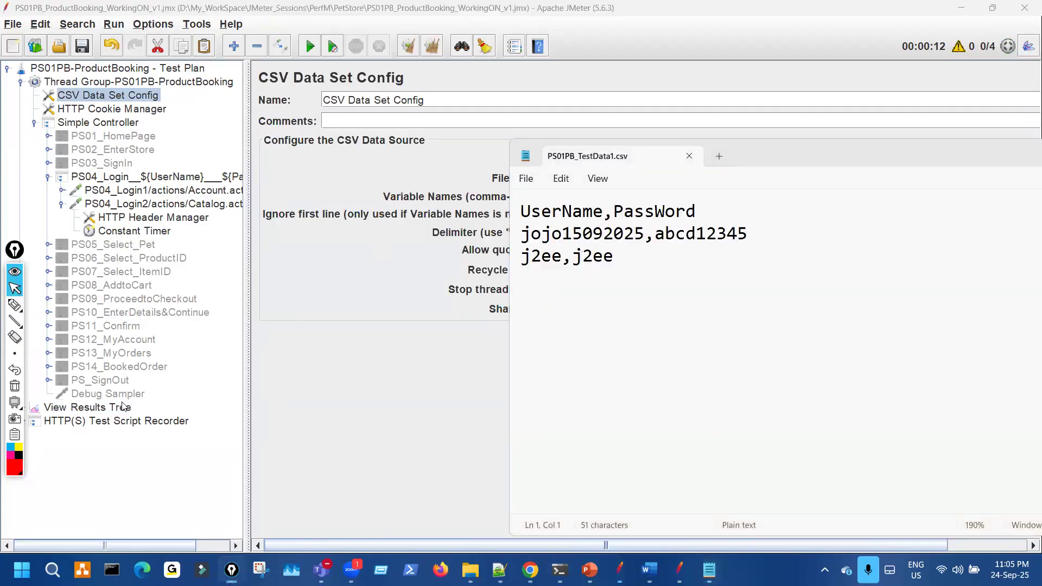
left_click(124, 407)
left_click(310, 48)
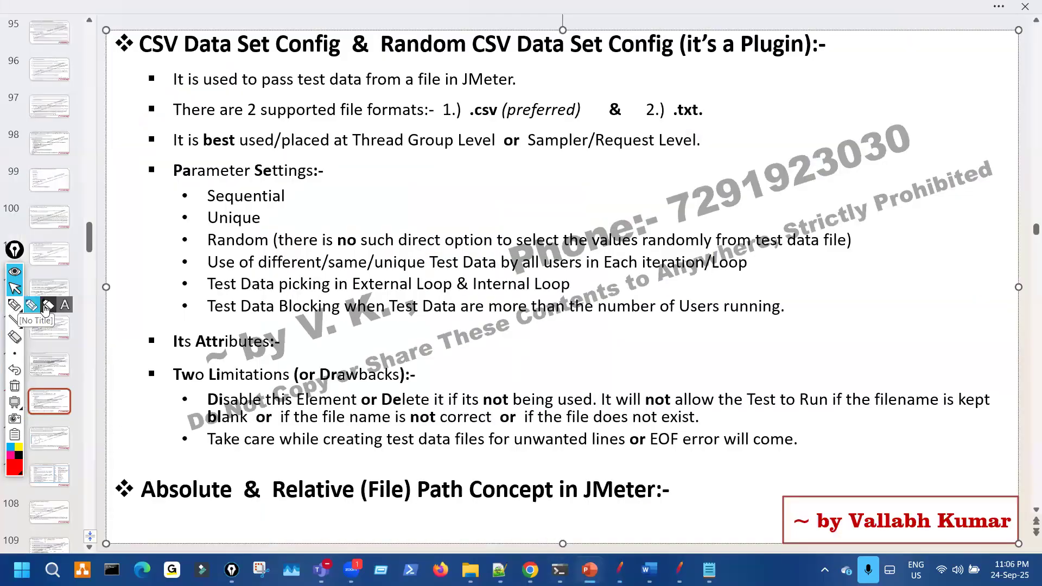
- Mark up the slide's Test Data attributes and the unwanted-lines EOF limitation, then clear the ink
left_click(33, 308)
left_click_drag(165, 268, 170, 305)
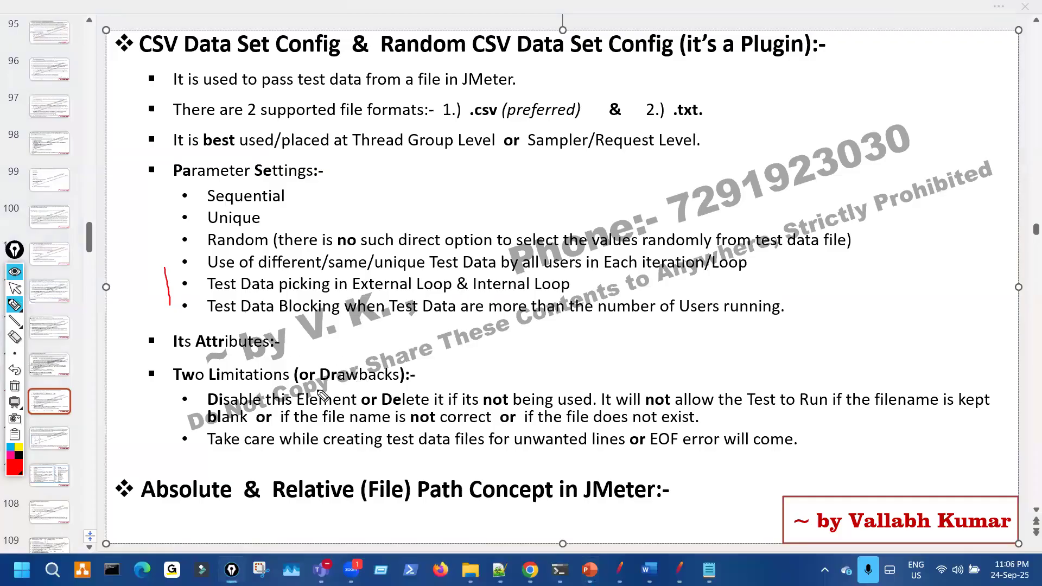
mouse_move(188, 333)
left_mouse_down()
mouse_move(269, 358)
mouse_move(179, 333)
left_mouse_up()
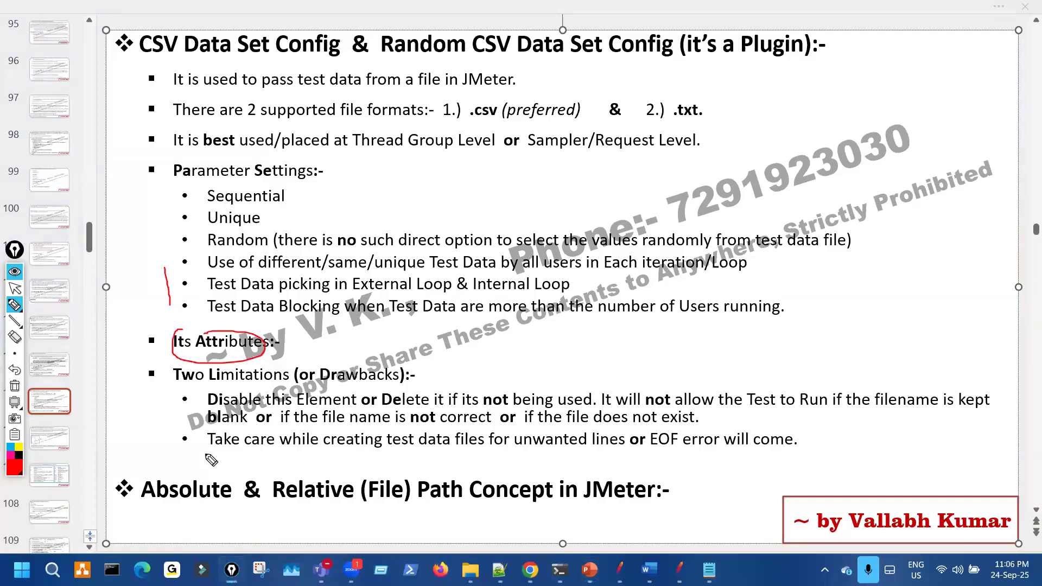
left_click_drag(175, 393, 257, 380)
left_click_drag(229, 451, 343, 452)
mouse_move(529, 460)
left_mouse_down()
mouse_move(811, 458)
mouse_move(582, 428)
mouse_move(171, 429)
left_mouse_up()
left_click_drag(812, 432, 882, 410)
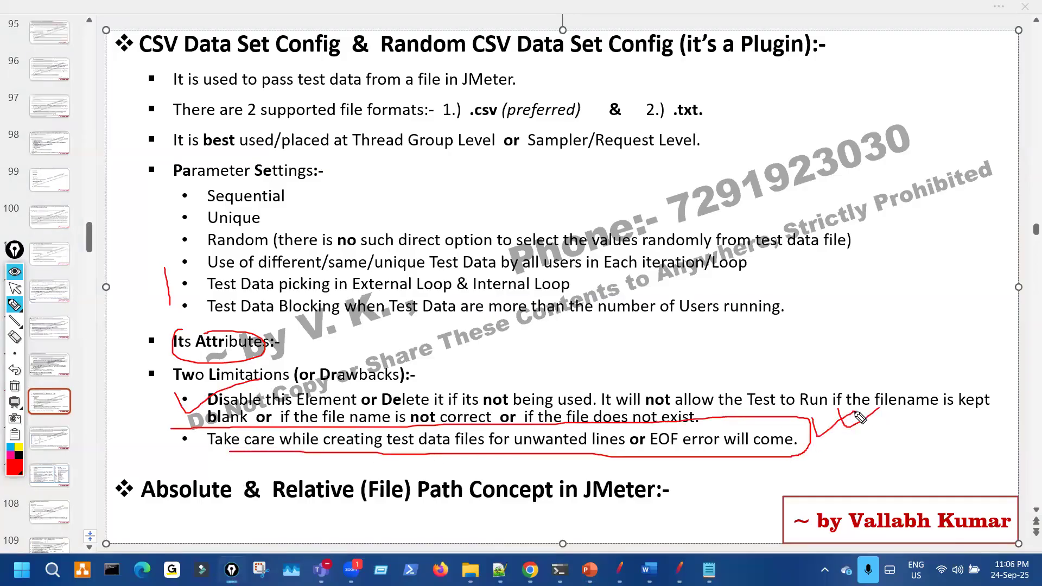
key("ctrl+shift+7")
key("ctrl+shift+2")
- Bring PS01PB_TestData1.csv forward and mark the area below its last data row
mouse_move(708, 570)
left_click(720, 526)
key("ctrl+shift+1")
left_click_drag(593, 248, 568, 326)
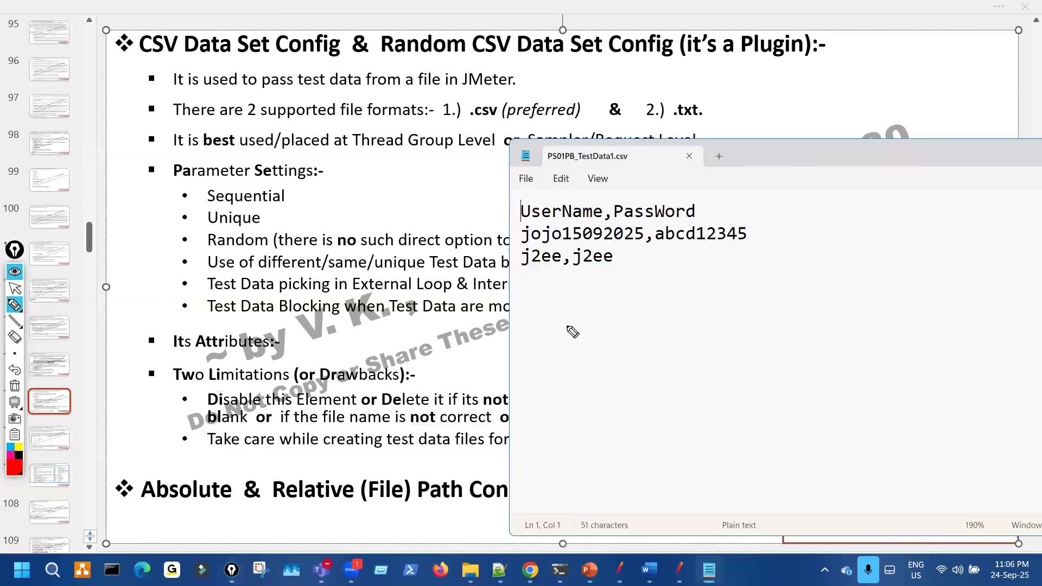
key("ctrl+shift+7")
mouse_move(538, 273)
left_mouse_down()
mouse_move(553, 267)
mouse_move(537, 268)
mouse_move(545, 308)
left_mouse_up()
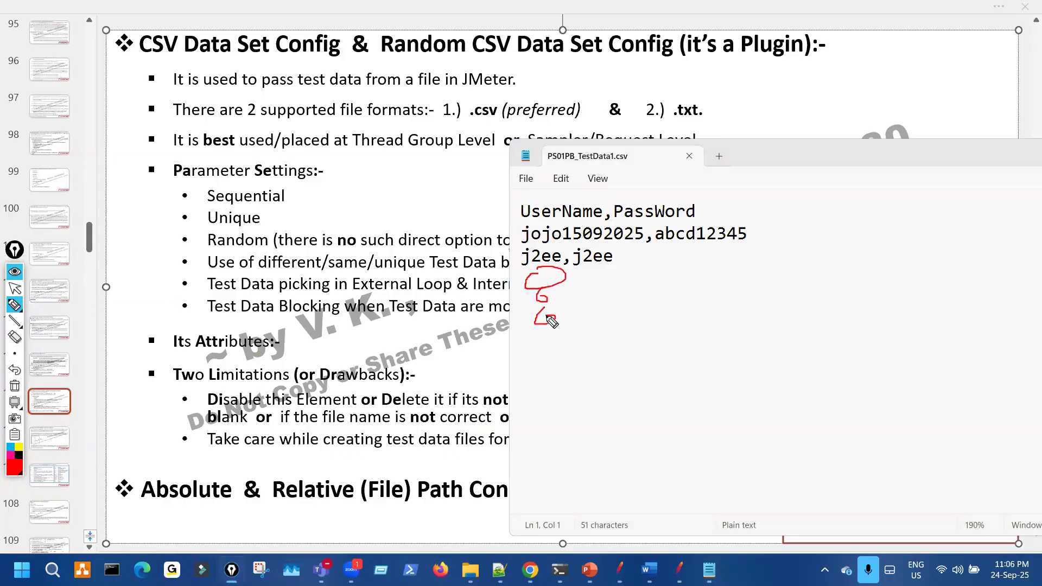
key("ctrl+shift+7")
key("ctrl+shift+2")
key("ctrl+shift+1")
mouse_move(617, 270)
left_mouse_down()
mouse_move(565, 267)
mouse_move(639, 252)
left_mouse_up()
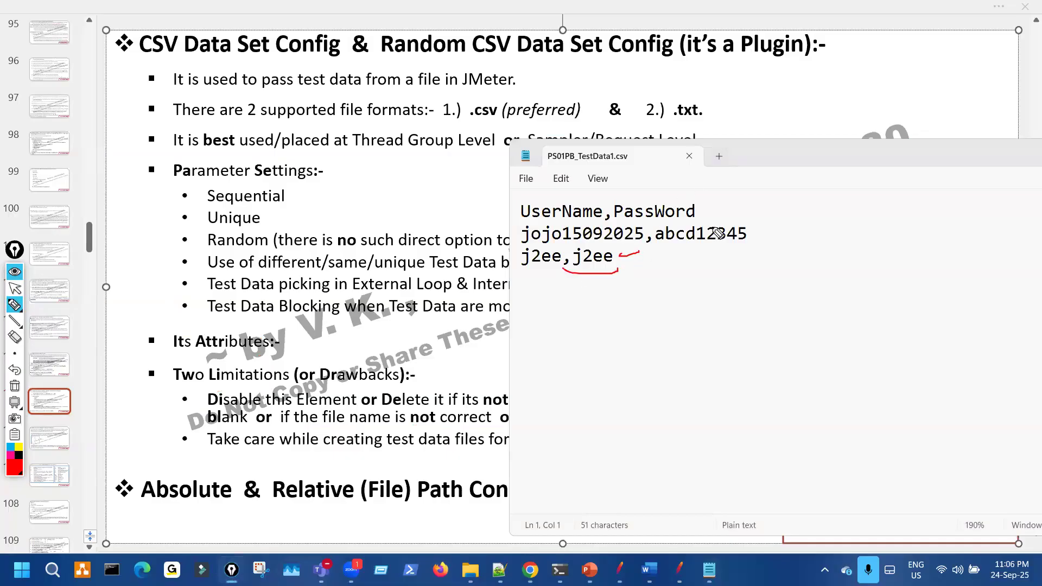
key("ctrl+shift+7")
key("ctrl+shift+2")
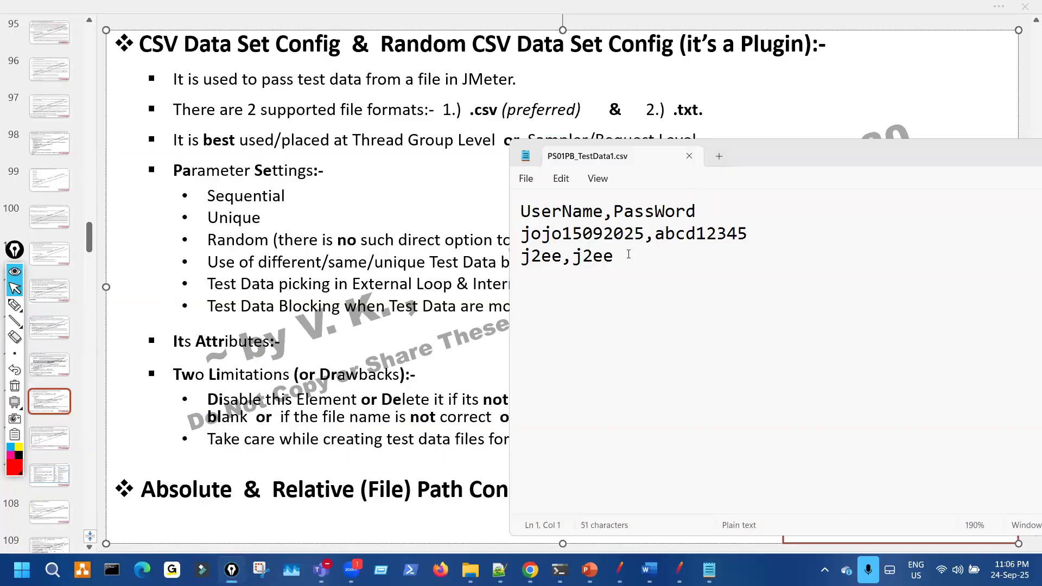
- Add several blank lines after the last data row of the CSV file
left_click(628, 254)
key("Return")
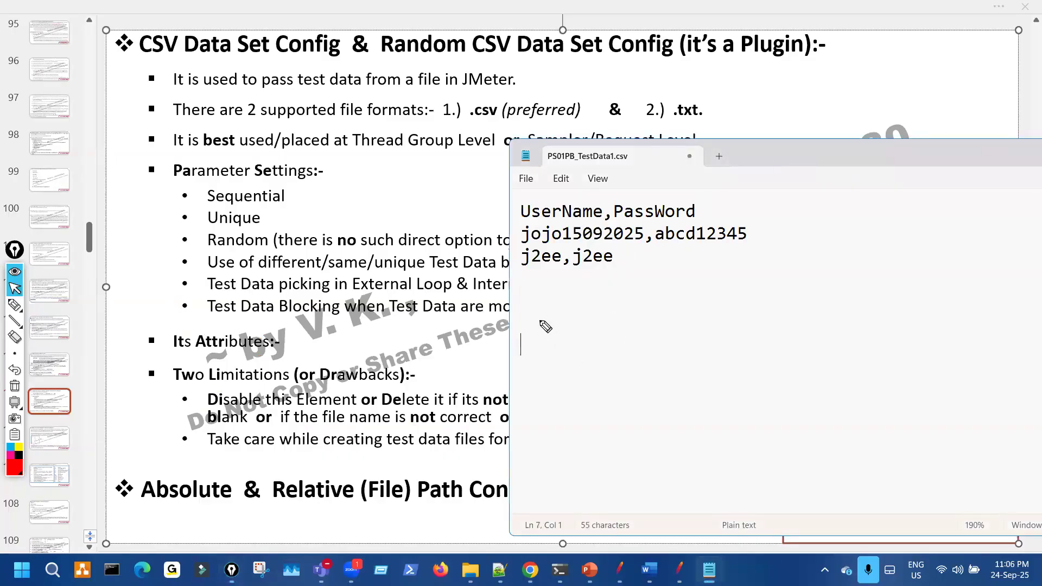
key("ctrl+shift+1")
mouse_move(522, 330)
left_mouse_down()
mouse_move(524, 369)
mouse_move(526, 337)
left_mouse_up()
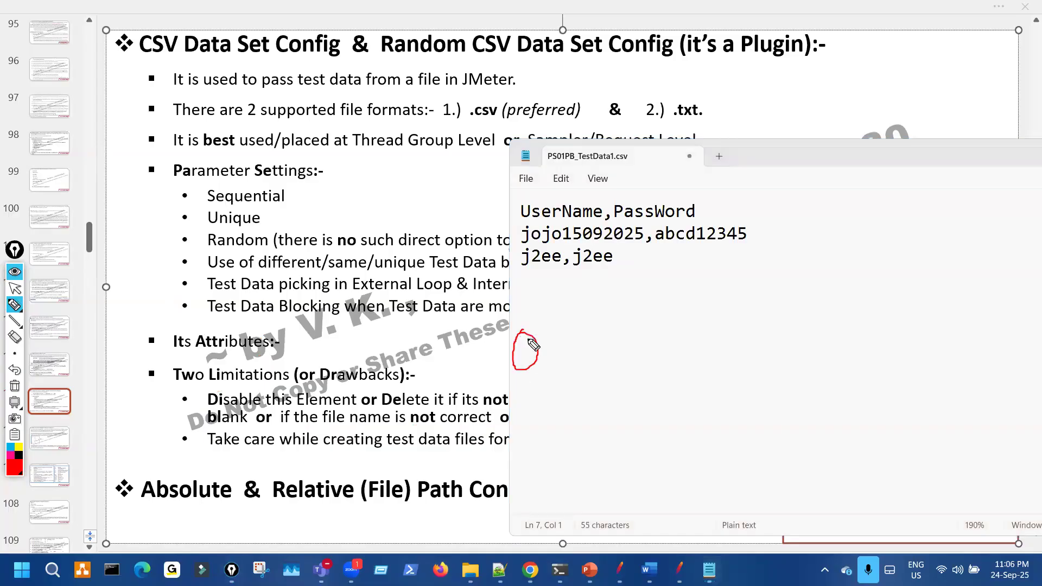
key("ctrl+shift+7")
key("ctrl+shift+2")
left_click(540, 343)
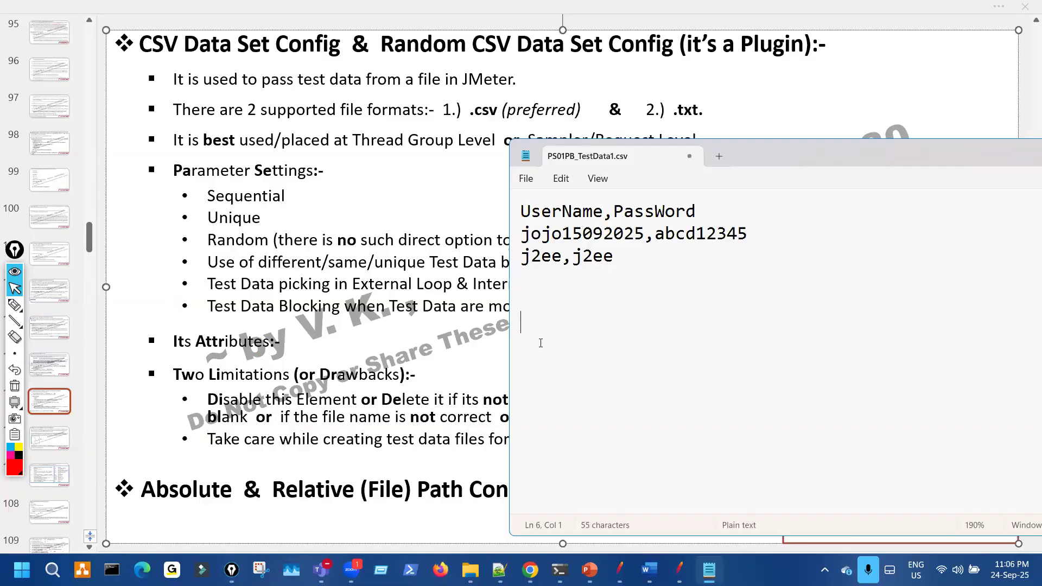
key("ctrl+shift+1")
left_click_drag(493, 268, 512, 279)
key("ctrl+shift+7")
key("ctrl+shift+2")
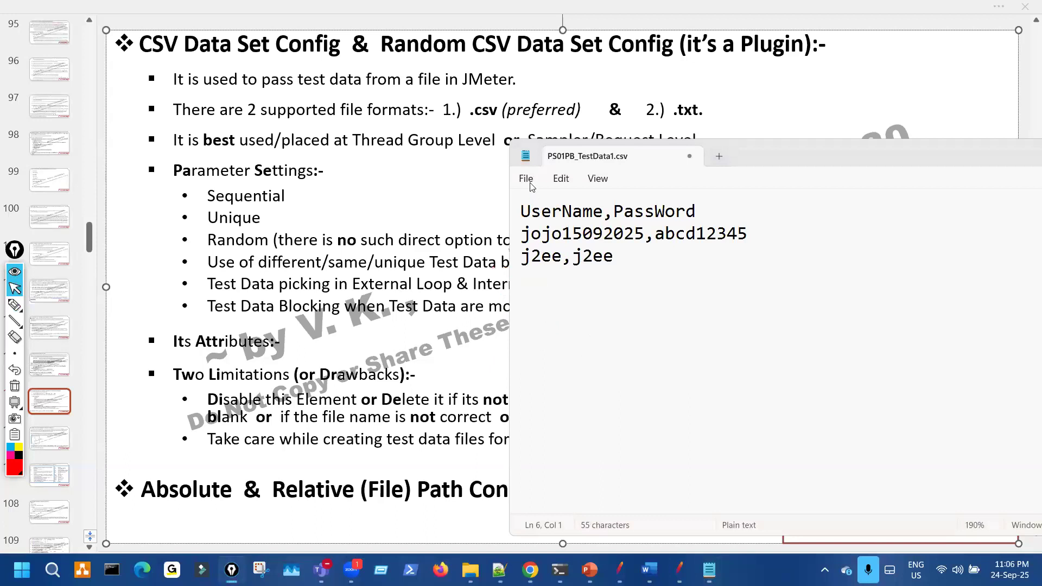
- Save PS01PB_TestData1.csv and return to JMeter
left_click(526, 179)
left_click(543, 313)
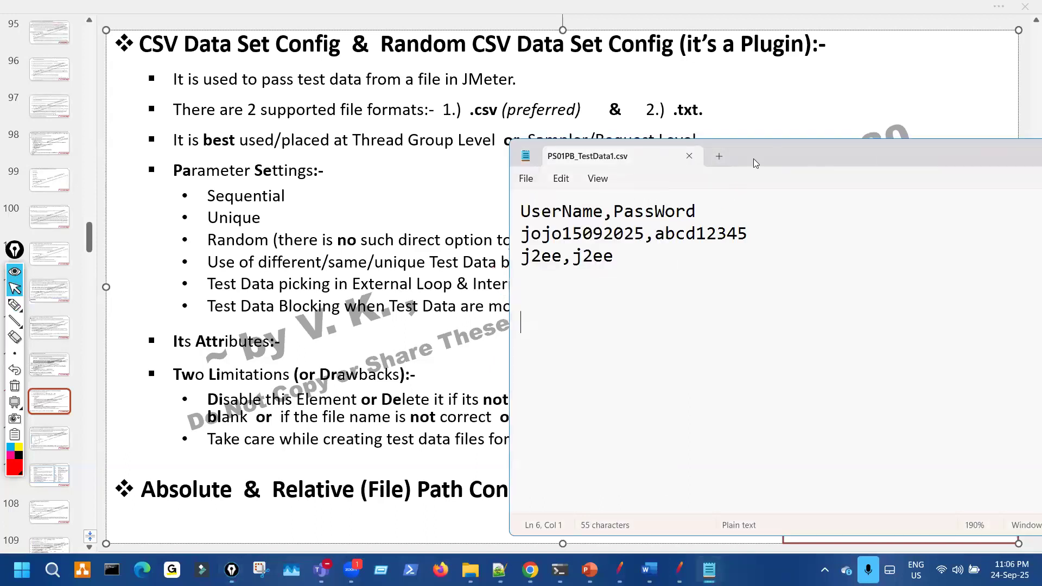
left_click_drag(782, 156, 918, 156)
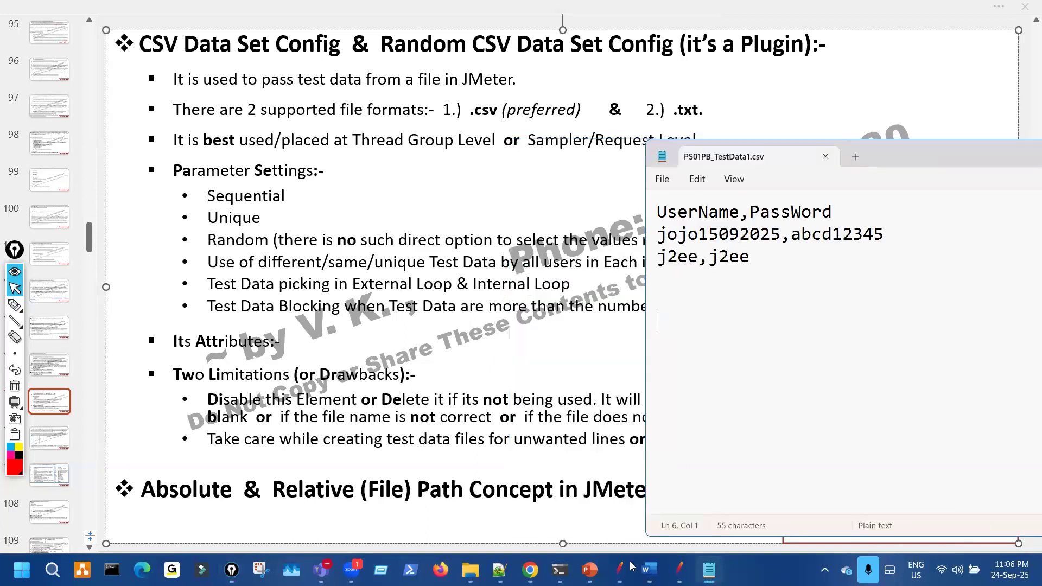
key("alt+Tab")
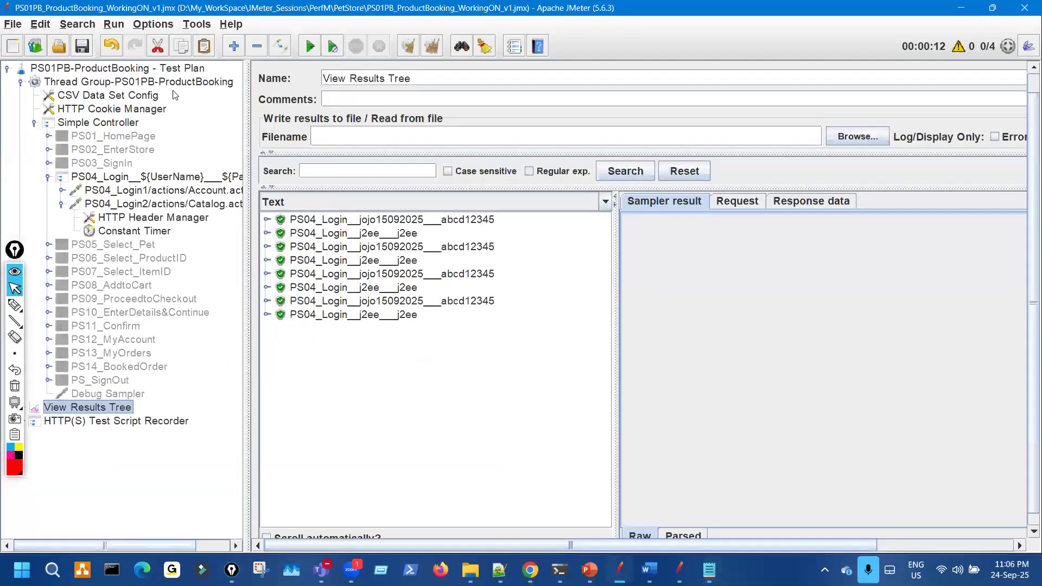
- Set the thread group loop count to 1, remove the Constant Timer, and clear View Results Tree
left_click(197, 82)
left_click_drag(427, 256, 402, 256)
type("1")
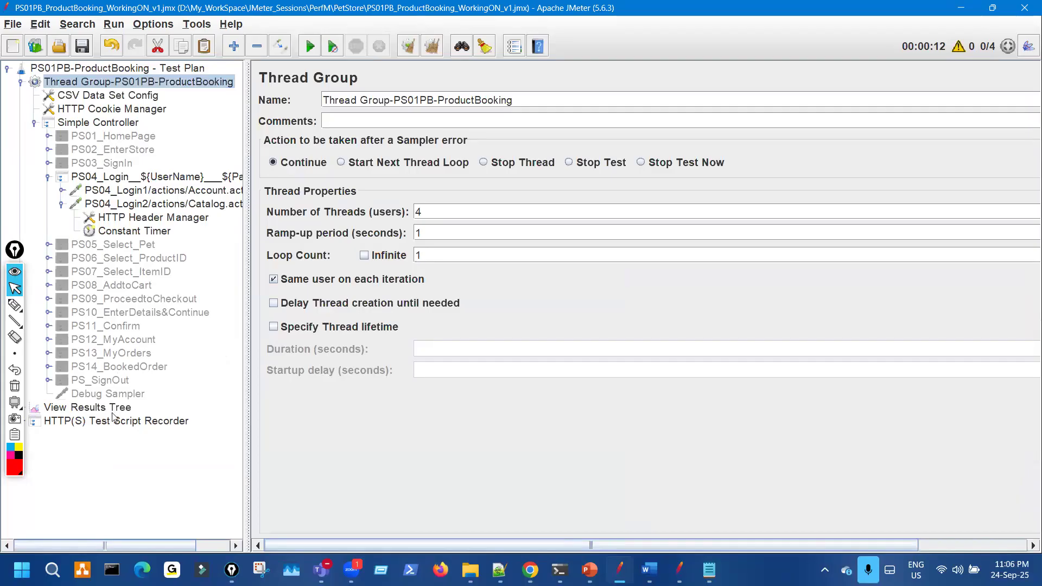
left_click(87, 407)
left_click(134, 230)
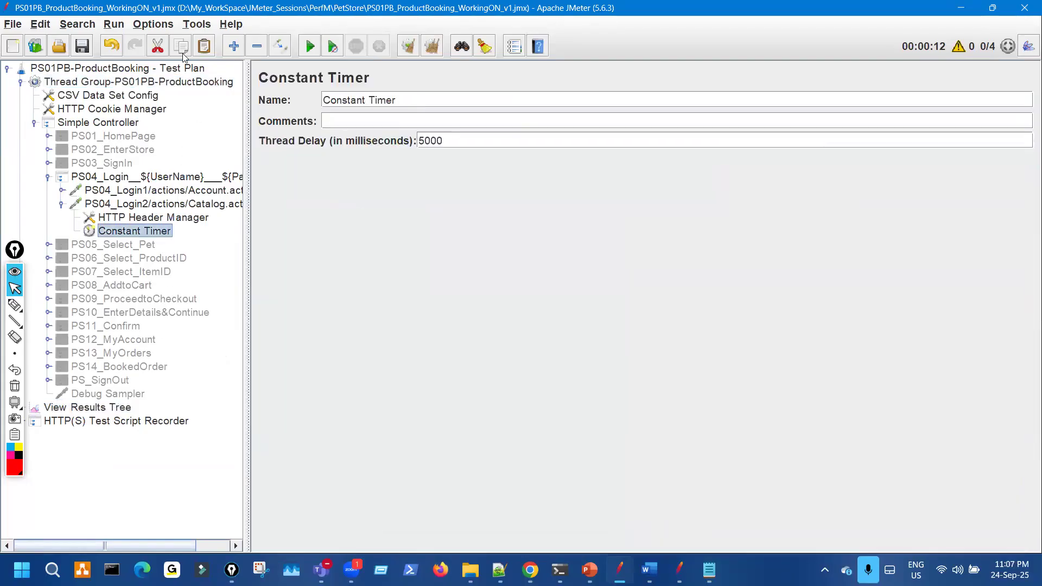
key("ctrl+x")
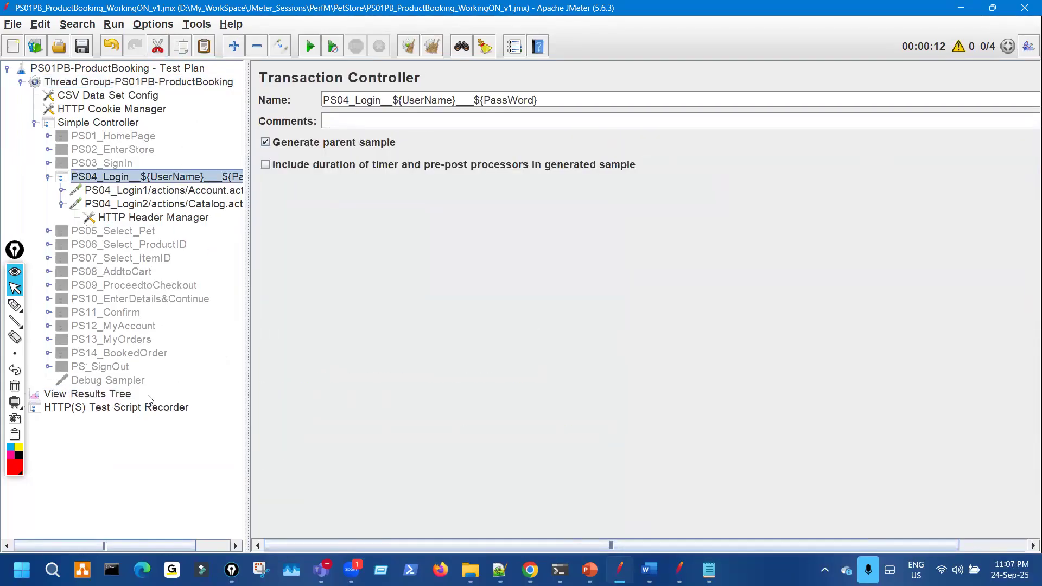
left_click(87, 393)
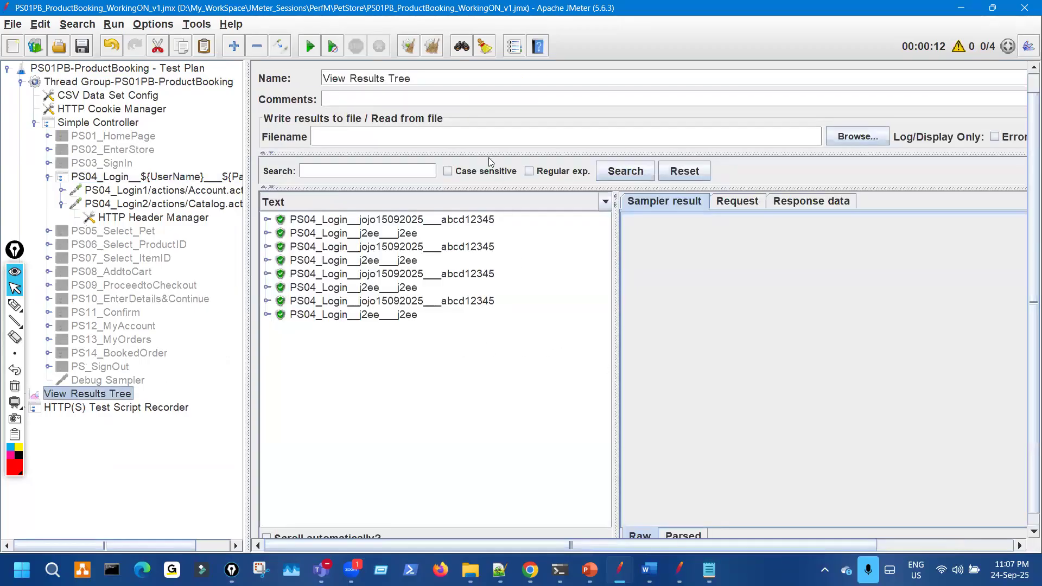
key("ctrl+e")
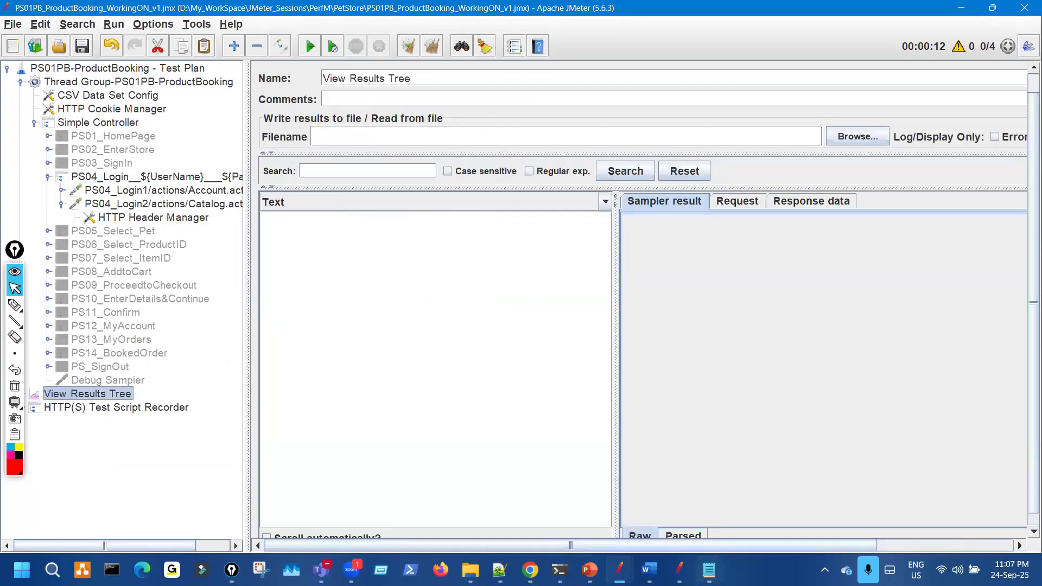
- Bring PS01PB_TestData1.csv forward and mark its two data rows and the empty area below
left_click(710, 570)
key("ctrl+shift+3")
mouse_move(461, 90)
left_mouse_down()
mouse_move(479, 103)
mouse_move(475, 141)
left_mouse_up()
mouse_move(743, 225)
left_mouse_down()
mouse_move(773, 247)
mouse_move(767, 269)
left_mouse_up()
left_click_drag(845, 234, 910, 262)
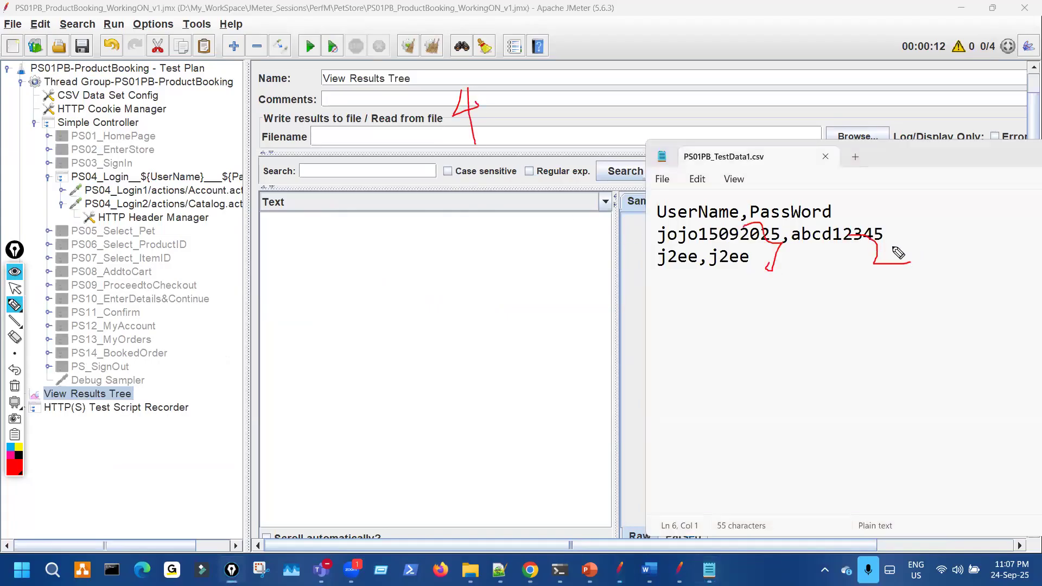
mouse_move(625, 241)
left_mouse_down()
mouse_move(645, 239)
mouse_move(645, 263)
mouse_move(643, 240)
mouse_move(673, 237)
left_mouse_up()
left_click_drag(654, 255, 696, 253)
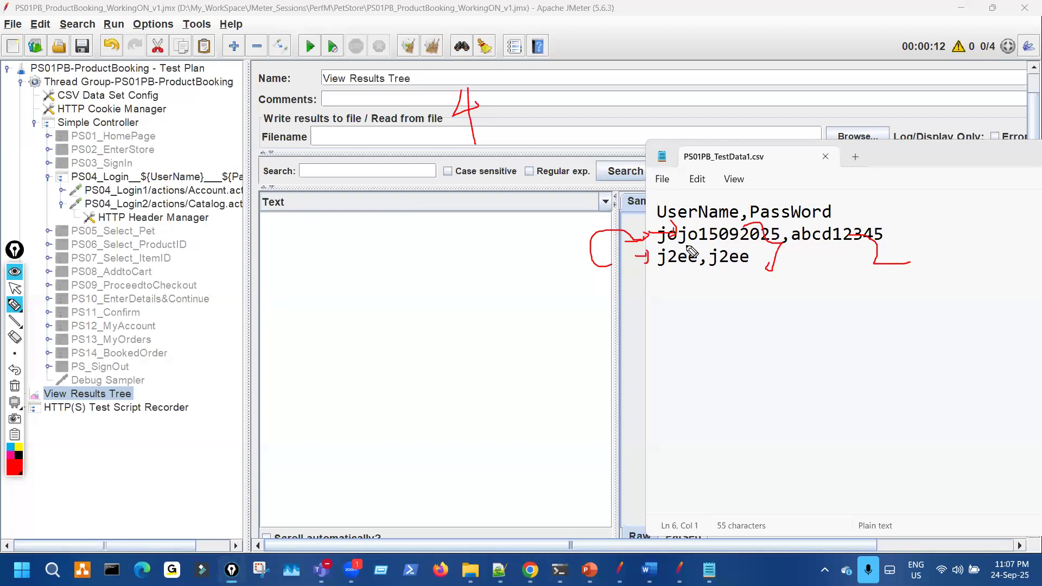
key("ctrl+shift+7")
left_click_drag(661, 316, 660, 315)
key("ctrl+shift+2")
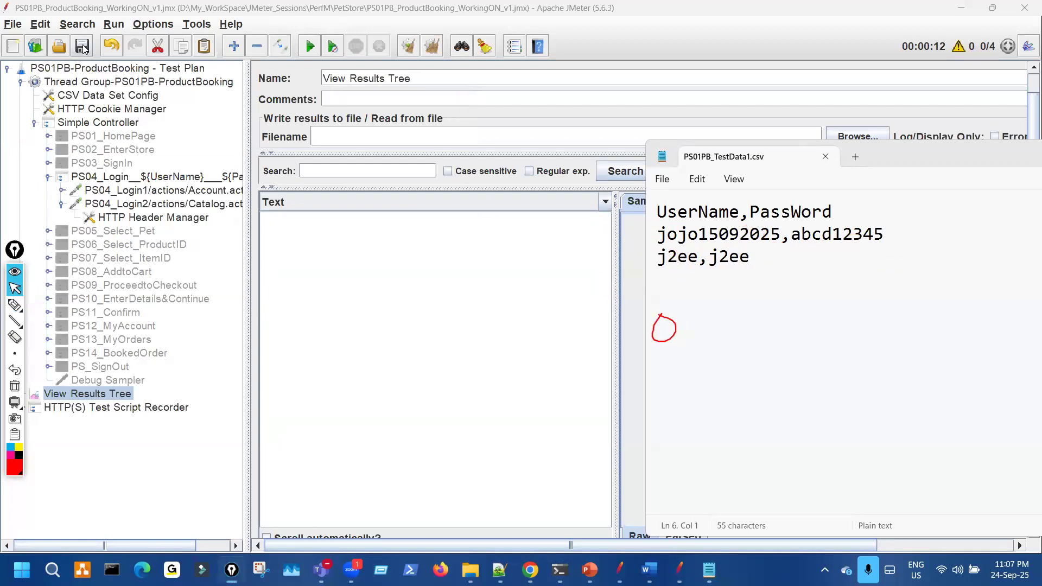
- Run the test and highlight the two <EOF> result rows
left_click(287, 56)
left_click(310, 46)
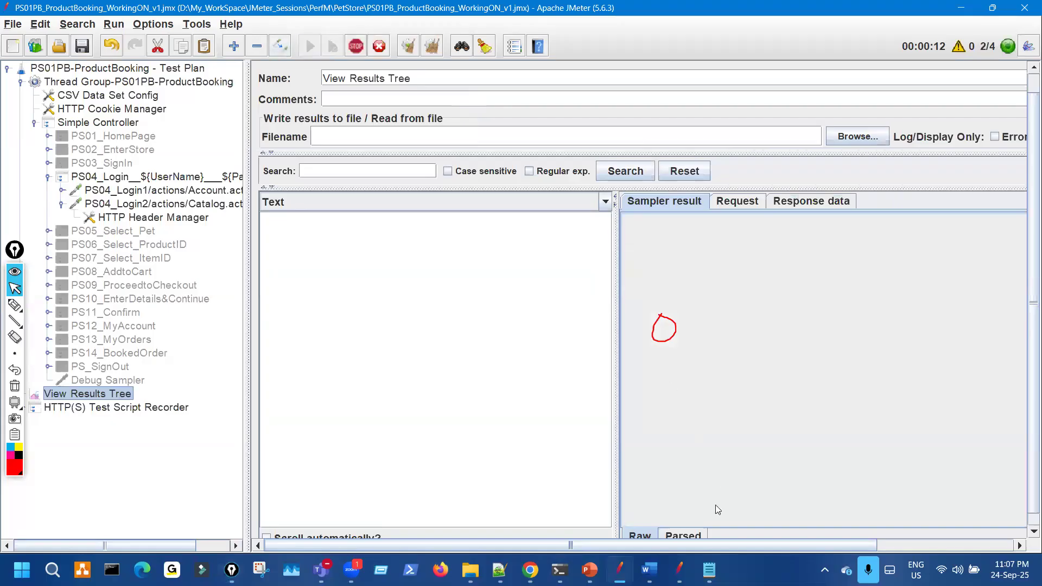
left_click(709, 570)
key("ctrl+shift+3")
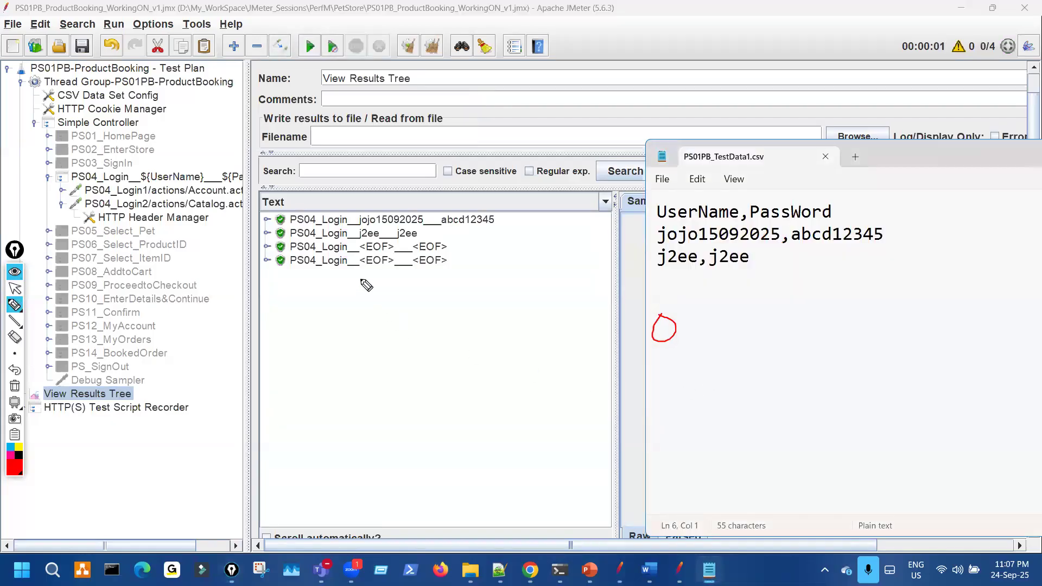
mouse_move(353, 240)
left_mouse_down()
mouse_move(457, 276)
mouse_move(391, 243)
mouse_move(416, 255)
mouse_move(432, 249)
left_mouse_up()
key("ctrl+shift+7")
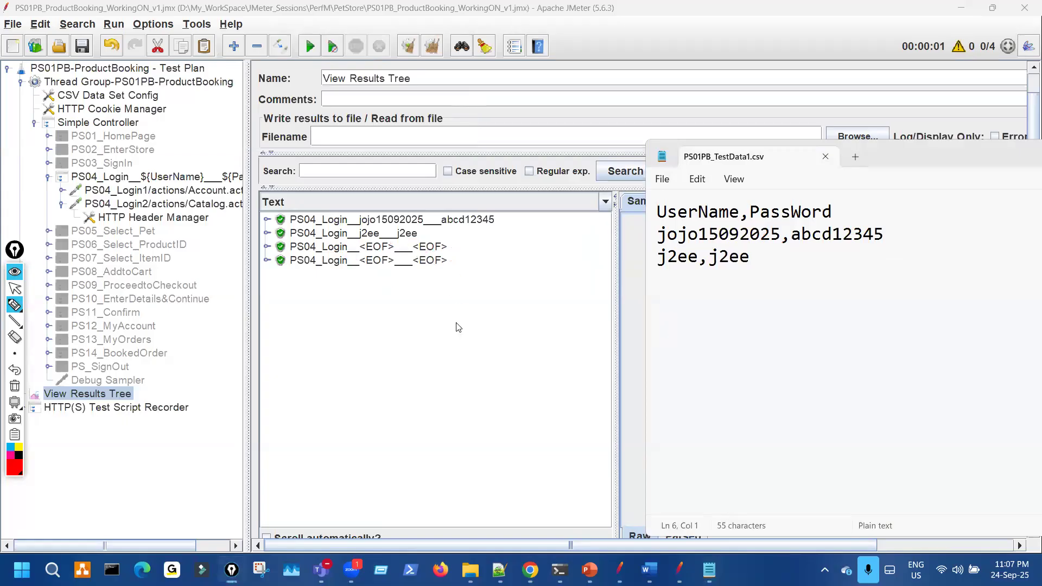
key("ctrl+shift+2")
- Inspect the sampler results of both <EOF> samples, noting the thread number
left_click(458, 327)
left_click(404, 247)
key("ctrl+shift+3")
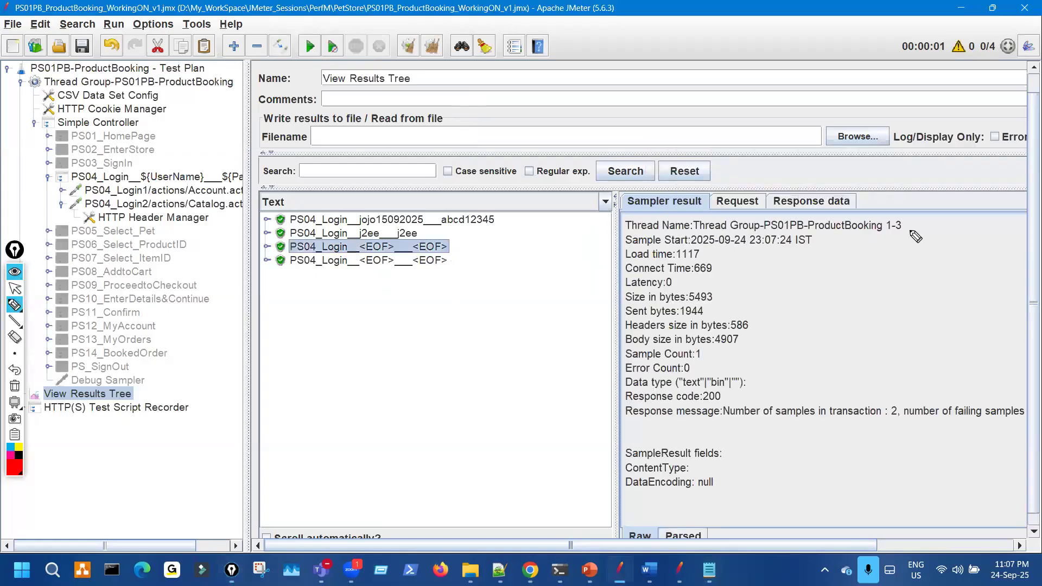
key("ctrl+shift+2")
left_click(436, 262)
key("ctrl+shift+3")
left_click_drag(880, 238, 918, 237)
key("ctrl+shift+2")
- Relate the CSV's trailing blank lines to the <EOF> rows, placing the cursor after the data
left_click(709, 569)
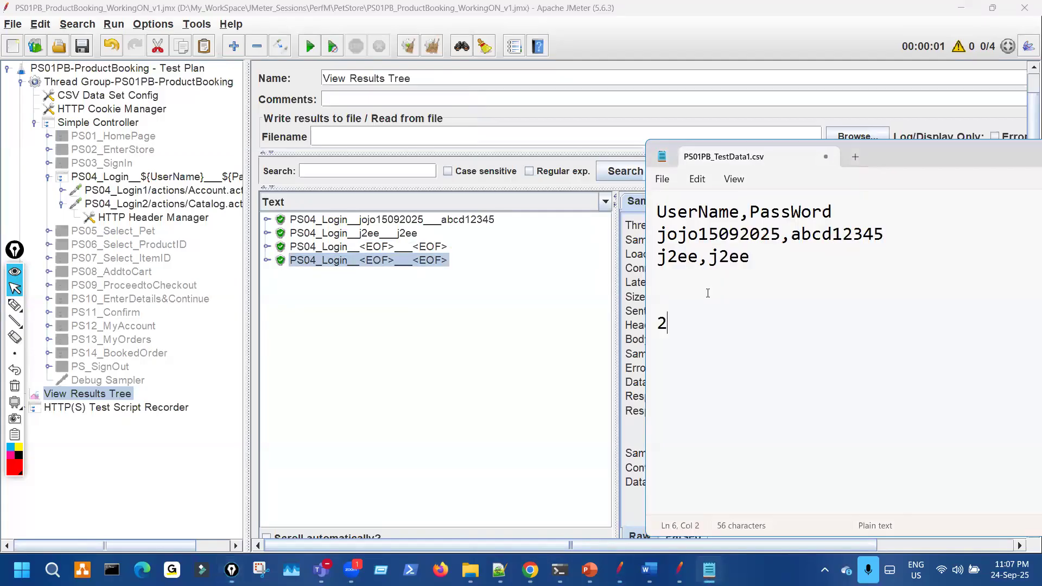
key("ctrl+shift+3")
left_click_drag(654, 232, 655, 268)
left_click_drag(444, 244, 449, 283)
mouse_move(659, 288)
left_mouse_down()
mouse_move(654, 297)
mouse_move(662, 289)
left_mouse_up()
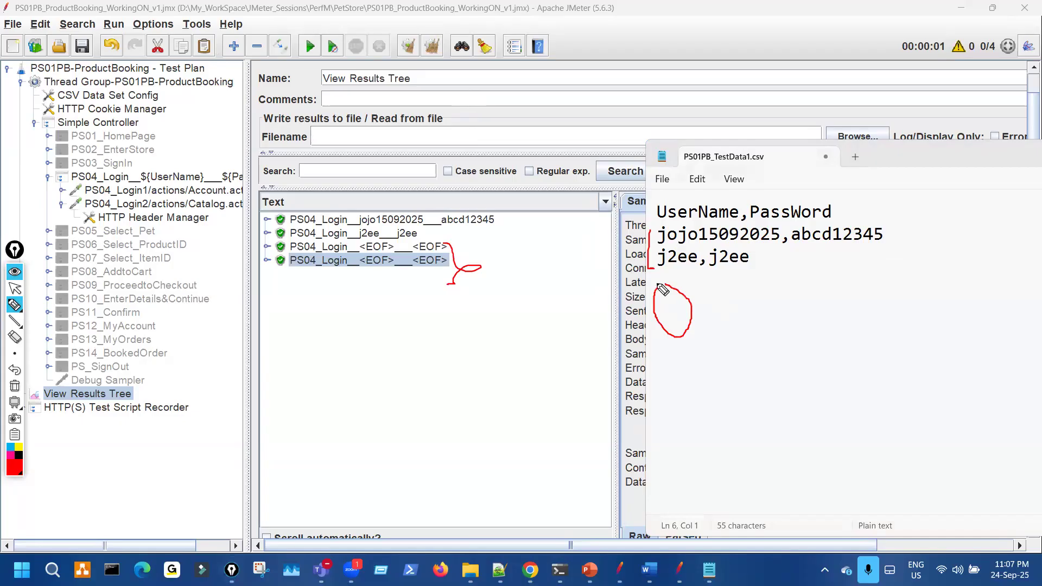
mouse_move(378, 257)
left_mouse_down()
mouse_move(452, 256)
mouse_move(459, 282)
left_mouse_up()
left_click_drag(638, 293, 612, 292)
mouse_move(419, 252)
left_mouse_down()
mouse_move(434, 249)
mouse_move(450, 275)
left_mouse_up()
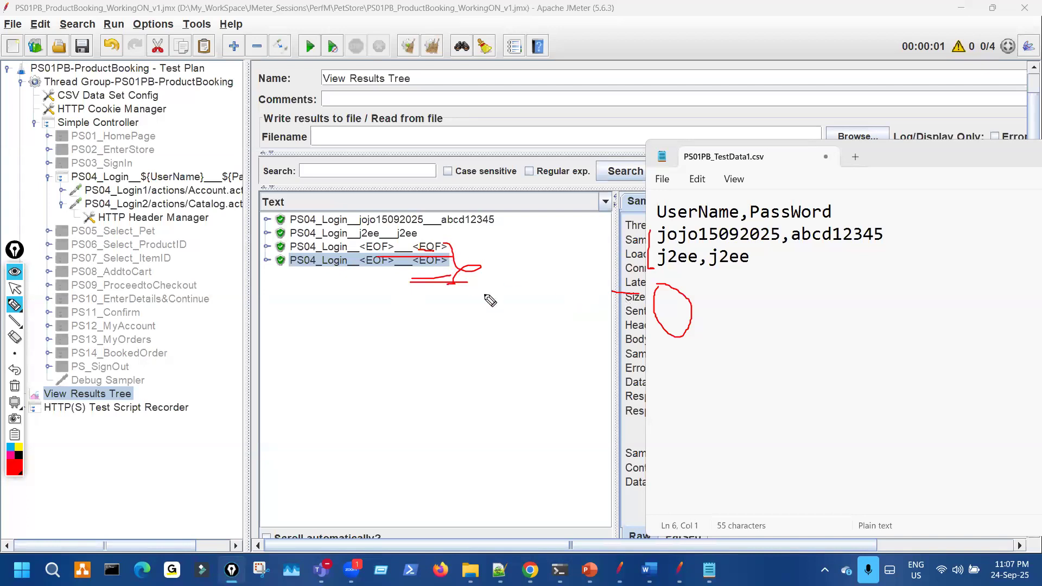
left_click_drag(646, 302, 654, 307)
mouse_move(648, 321)
left_mouse_down()
mouse_move(669, 320)
mouse_move(662, 327)
mouse_move(682, 294)
left_mouse_up()
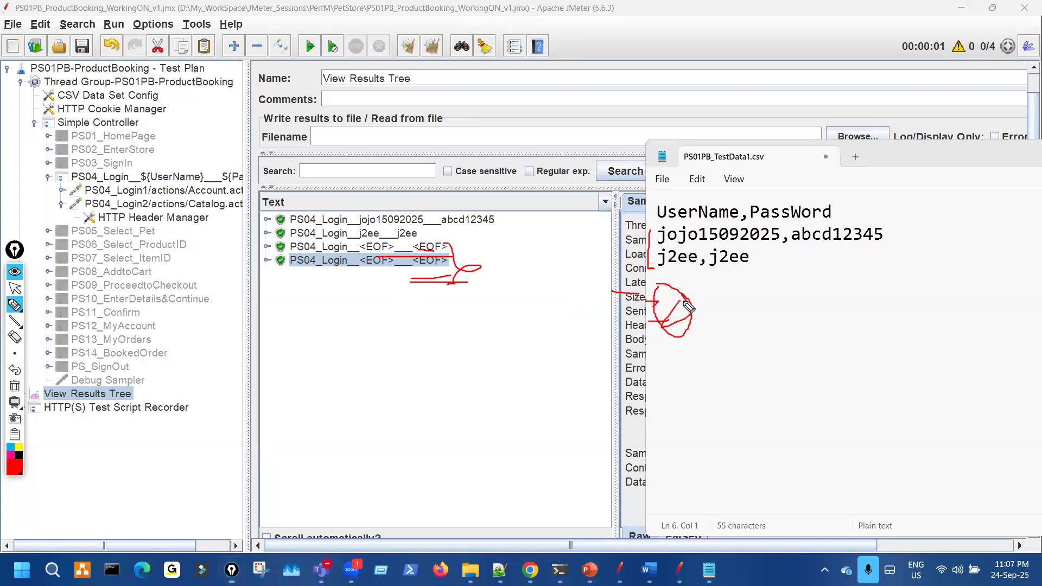
key("Escape")
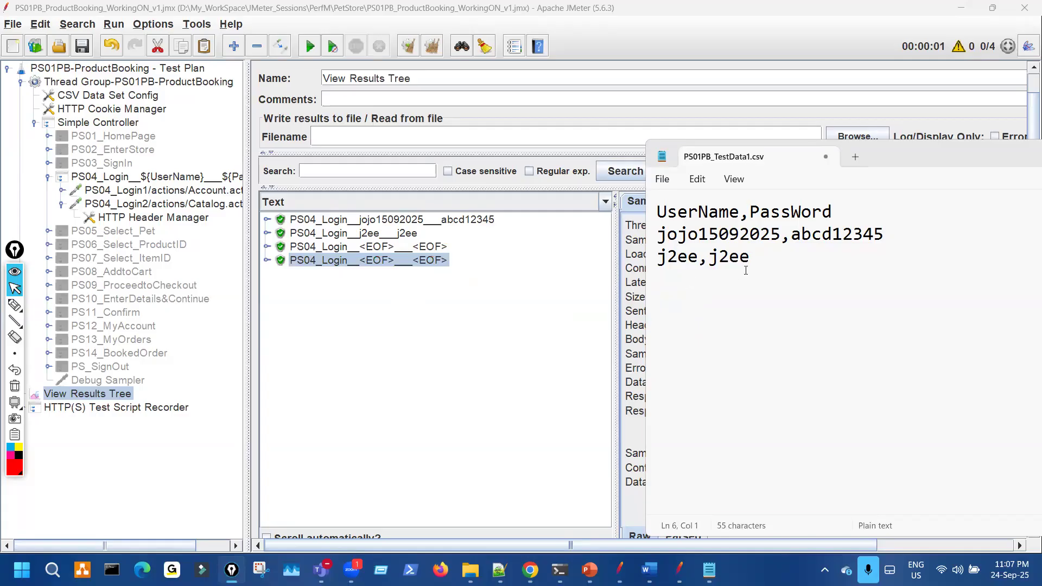
left_click(745, 271)
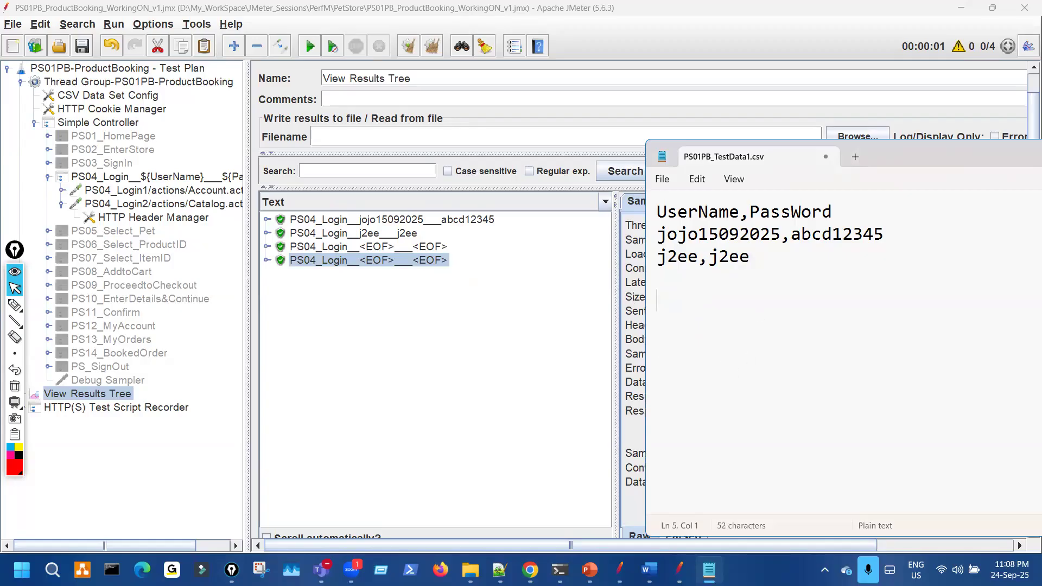
- Delete the trailing blank line from PS01PB_TestData1.csv and save it
key("BackSpace")
key("BackSpace")
key("ctrl+shift+3")
mouse_move(742, 263)
left_mouse_down()
mouse_move(754, 255)
mouse_move(751, 265)
left_mouse_up()
key("ctrl+shift+7")
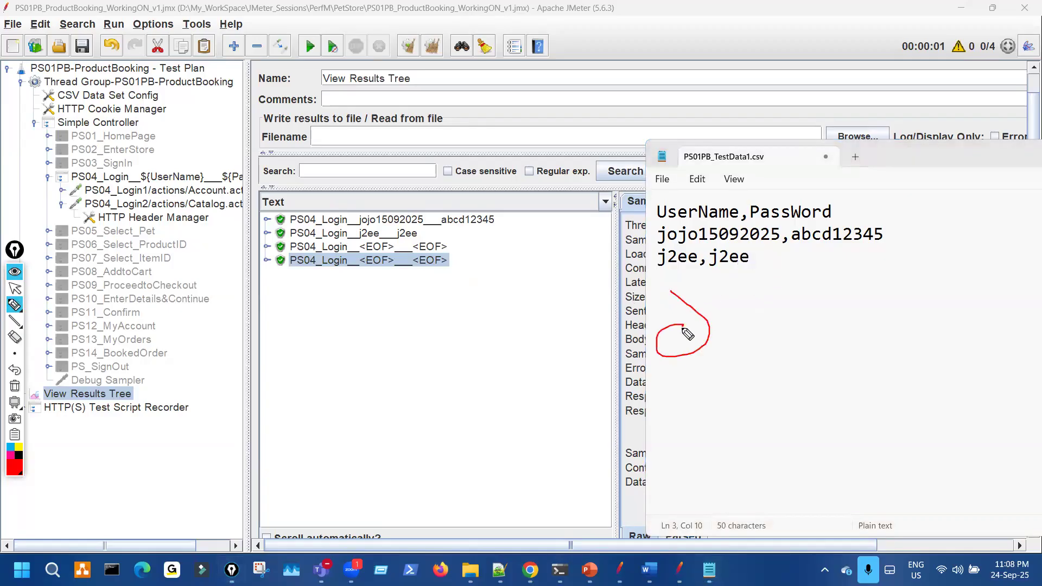
key("ctrl+shift+1")
key("alt+f")
left_click(700, 314)
- Rerun the test and match the new results to the two CSV data rows
left_click(411, 48)
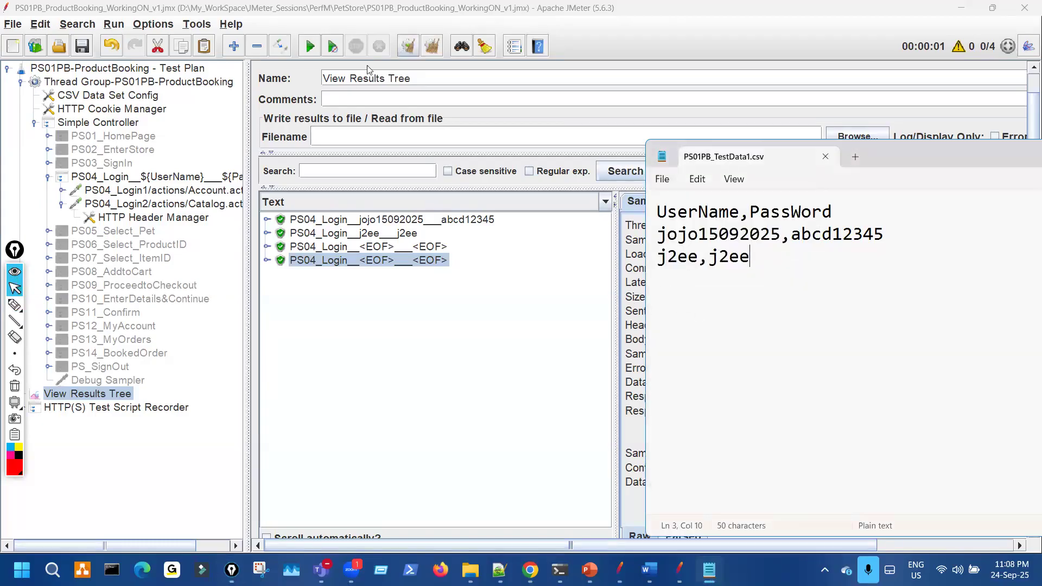
left_click(312, 48)
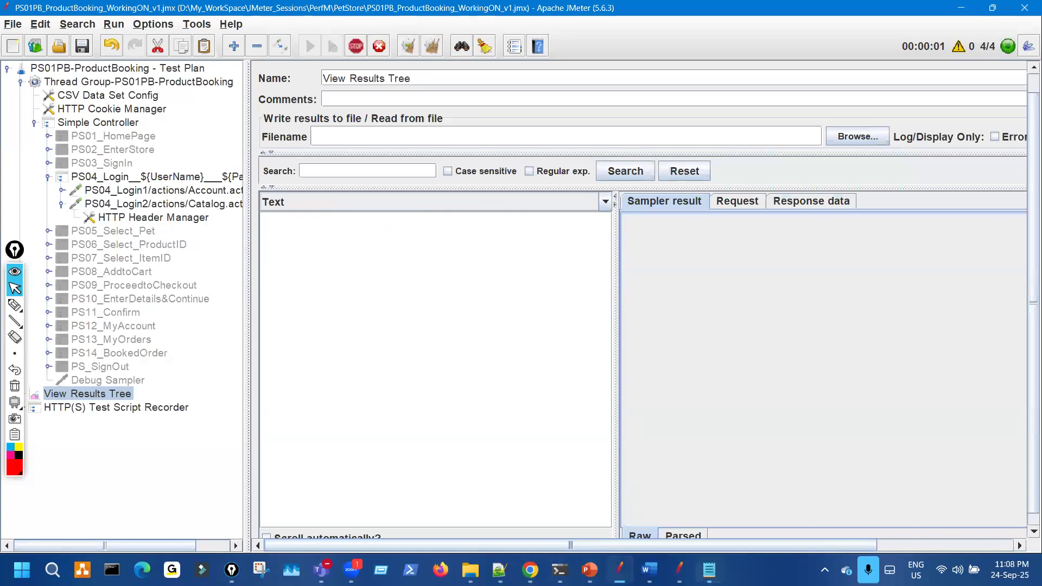
left_click(709, 570)
key("ctrl+shift+2")
mouse_move(440, 218)
left_mouse_down()
mouse_move(354, 305)
mouse_move(359, 212)
left_mouse_up()
left_click_drag(663, 248, 671, 270)
mouse_move(605, 303)
left_mouse_down()
mouse_move(647, 310)
mouse_move(668, 286)
mouse_move(715, 296)
left_mouse_up()
key("ctrl+shift+7")
key("ctrl+shift+2")
- Show the CSV Data Set Config slide and mark the point about unwanted lines causing EOF errors
left_click(80, 45)
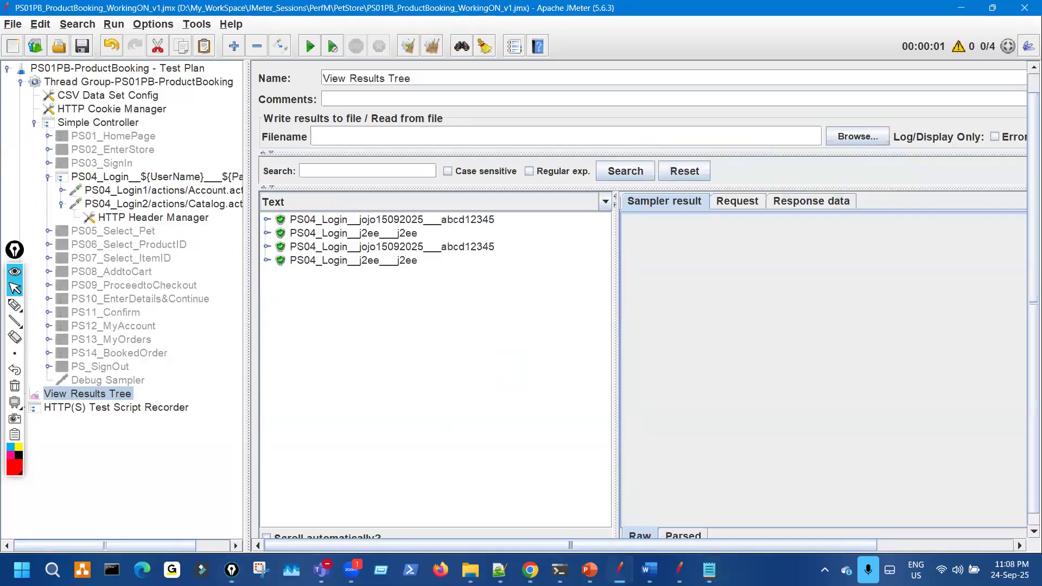
left_click(590, 569)
key("ctrl+shift+3")
left_click_drag(197, 441, 253, 440)
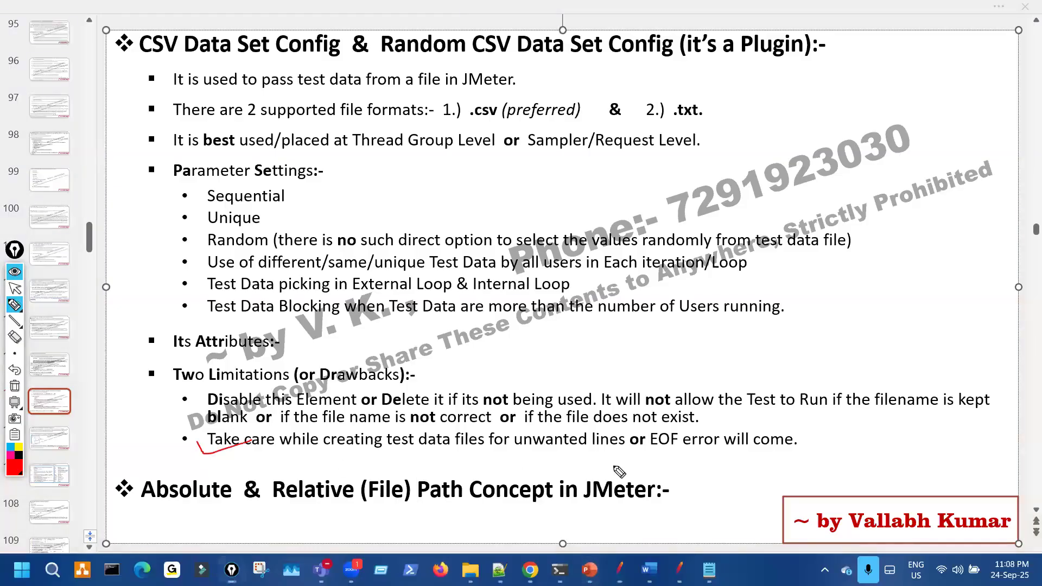
left_click_drag(666, 459, 602, 465)
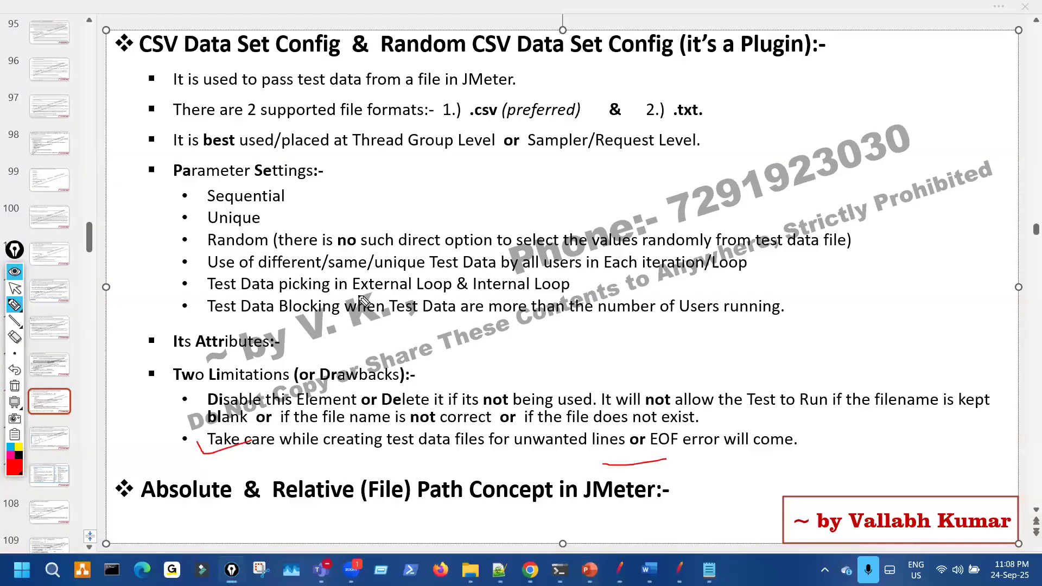
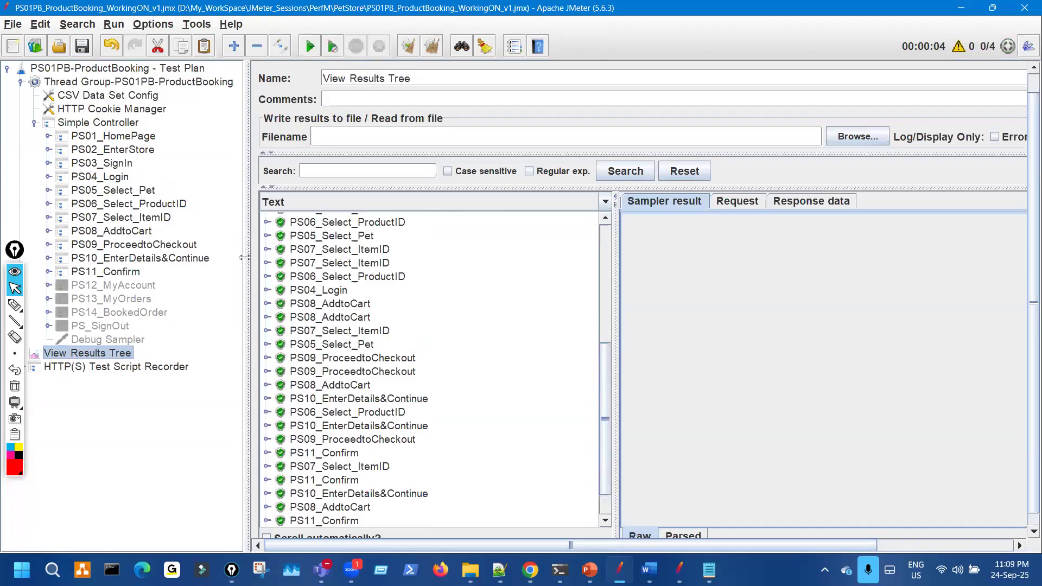
- Switch the results renderer to HTML and review the first PS11_Confirm order confirmation page
left_click_drag(176, 222, 174, 223)
left_click(530, 202)
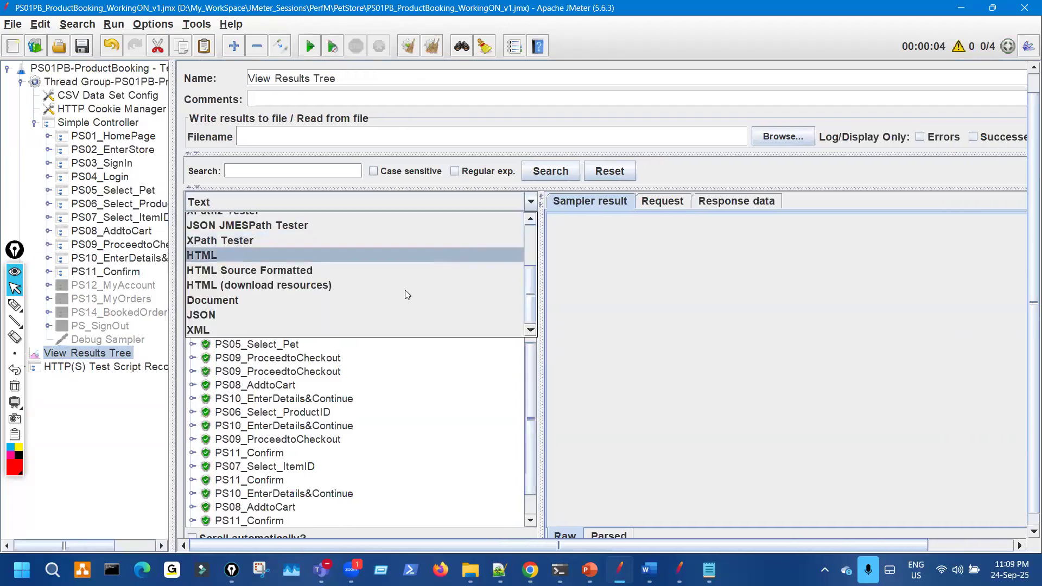
left_click(361, 255)
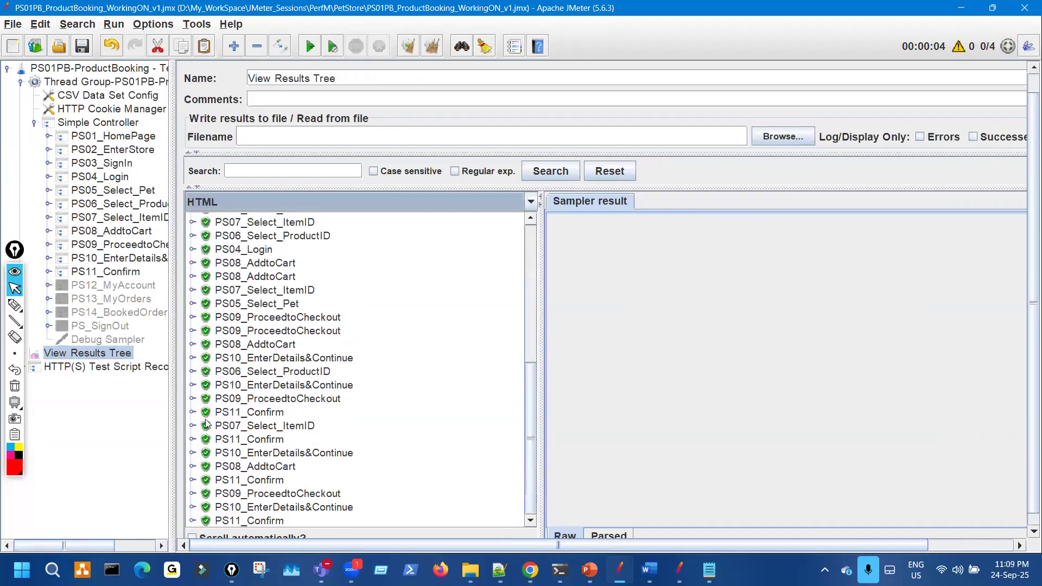
left_click(193, 413)
left_click(303, 425)
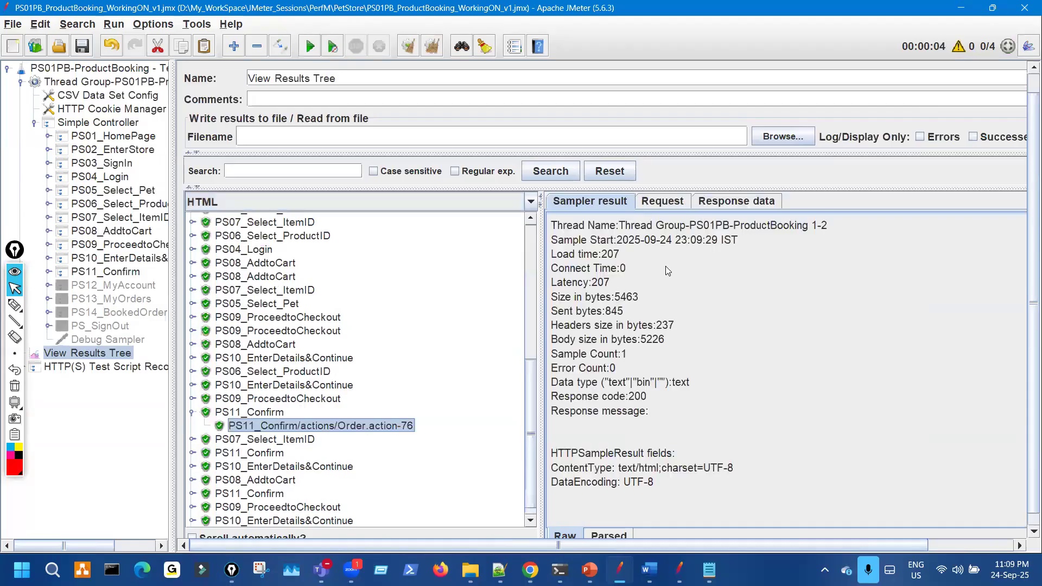
left_click(740, 203)
left_click_drag(643, 352, 691, 503)
scroll(674, 350, "down", 5)
scroll(674, 369, "up", 4)
scroll(739, 448, "down", 5)
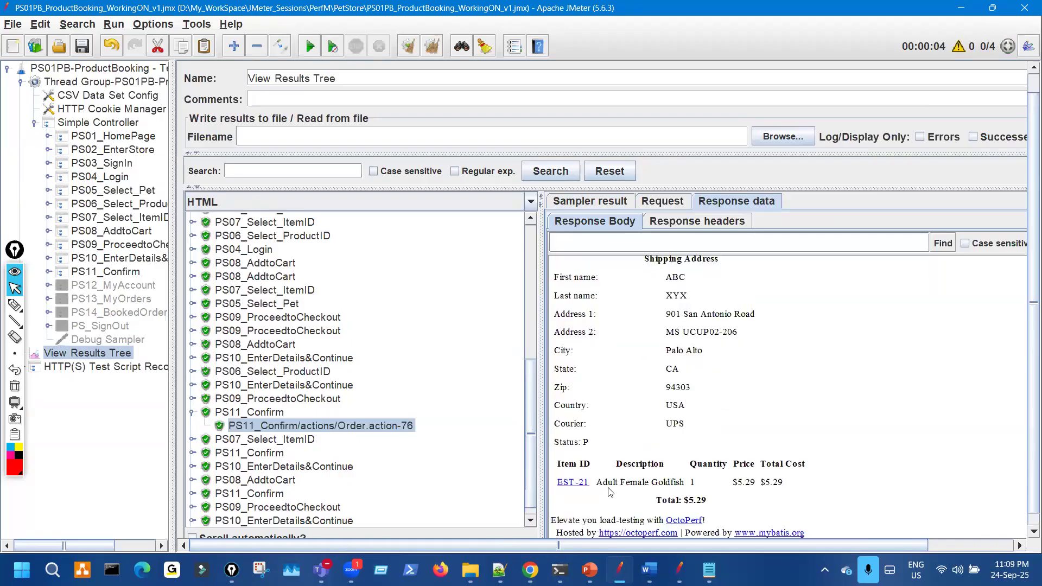
left_click_drag(608, 482, 761, 482)
scroll(362, 422, "down", 1)
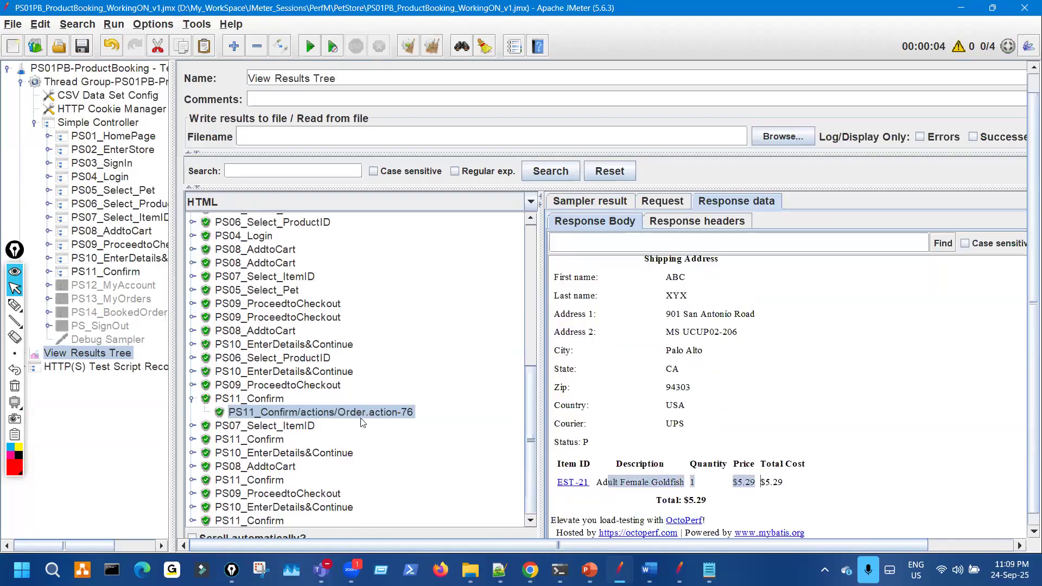
- Review the second and third users' PS11_Confirm confirmations, highlighting payment, billing and item ID
left_click(192, 439)
left_click(332, 452)
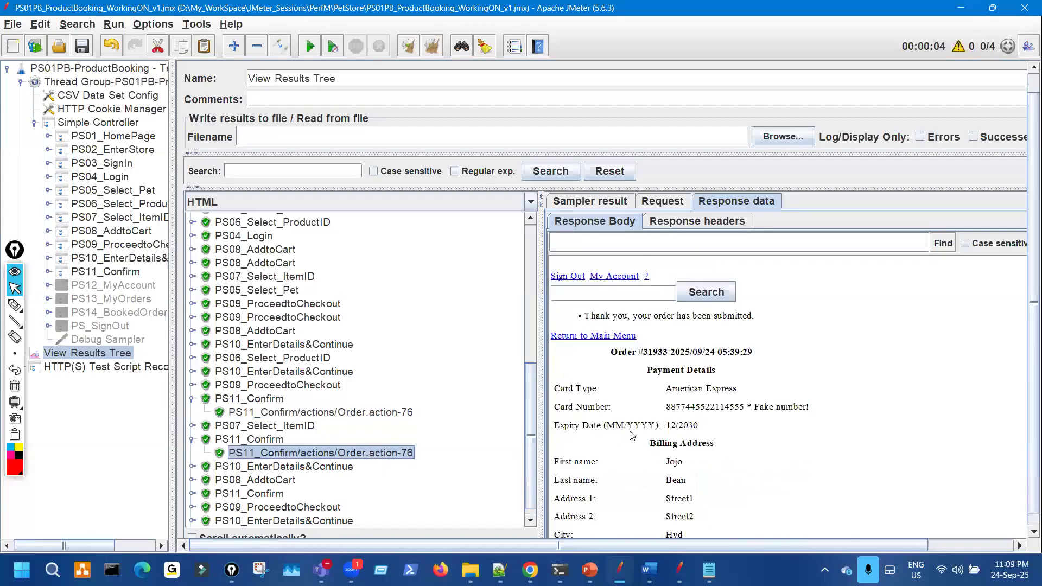
scroll(241, 501, "down", 1)
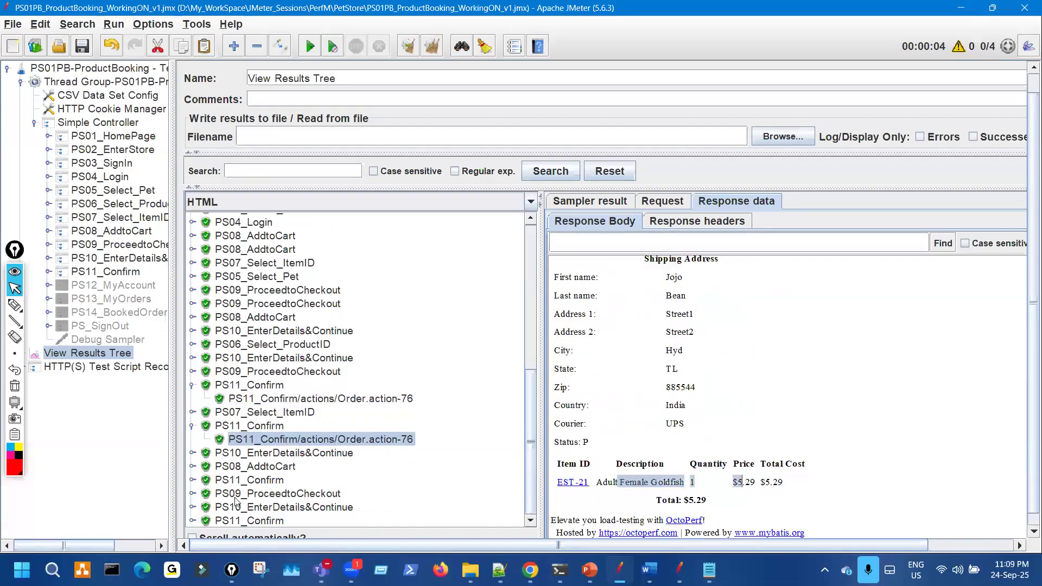
left_click(193, 481)
left_click(342, 493)
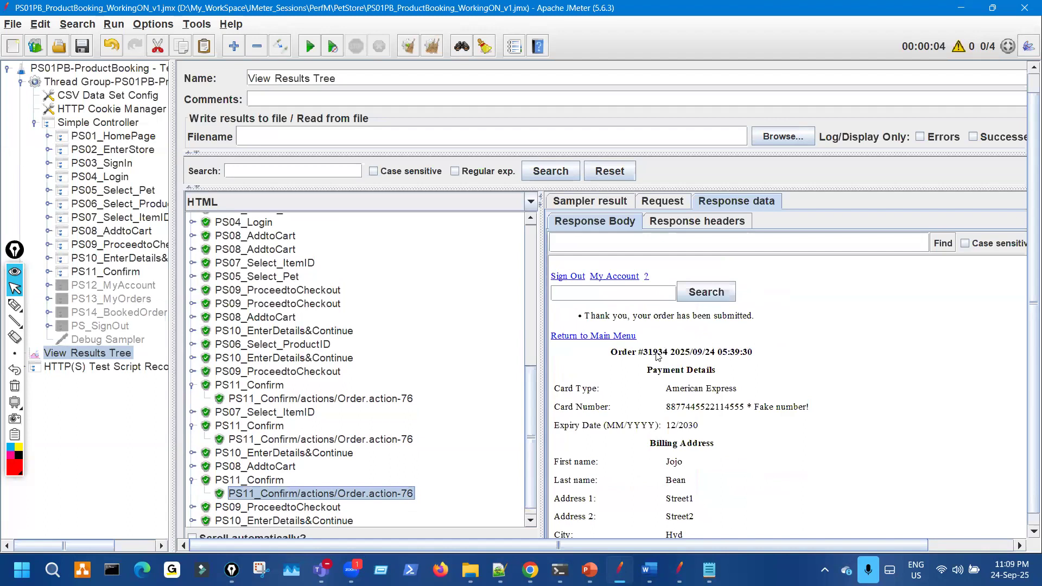
scroll(739, 356, "down", 10)
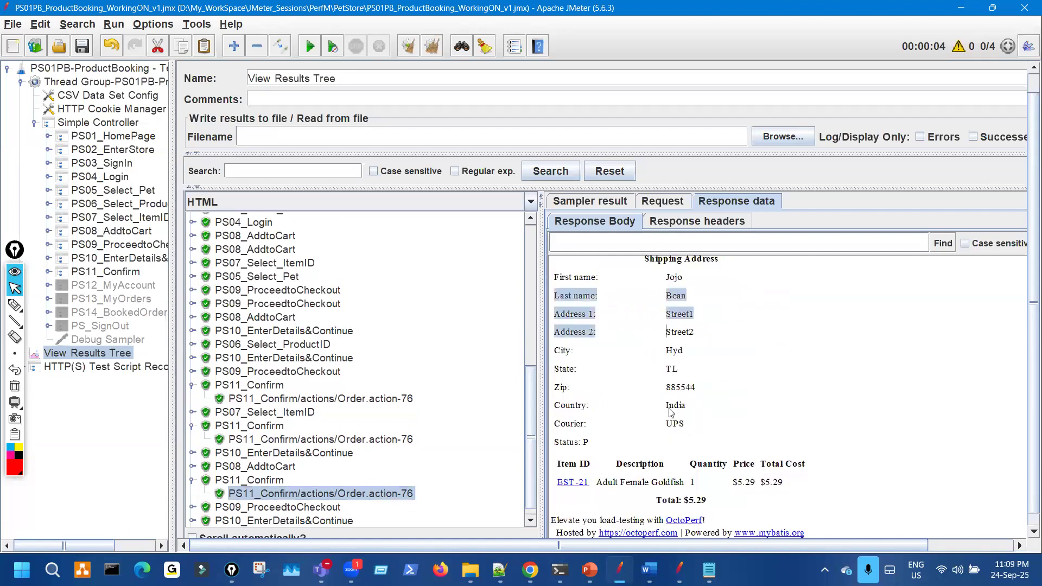
scroll(671, 412, "up", 5)
left_click_drag(666, 314, 700, 429)
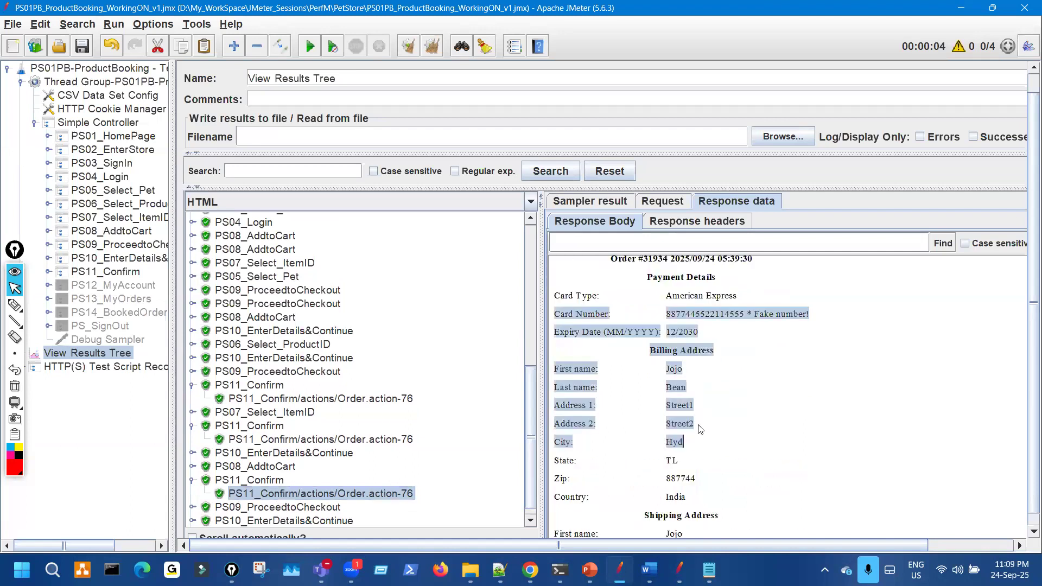
scroll(700, 429, "down", 10)
left_click_drag(617, 480, 802, 469)
scroll(242, 434, "up", 1)
scroll(245, 513, "down", 2)
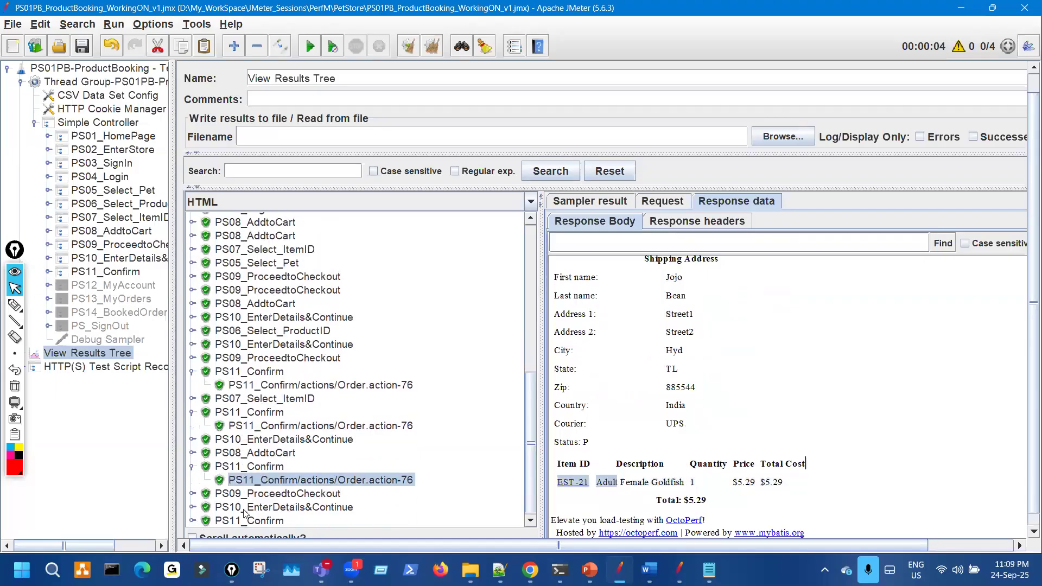
- Check the last Order.action confirmation: 1 Adult Female Goldfish for $5.29, highlighting order number and item
left_click(192, 521)
left_click(306, 521)
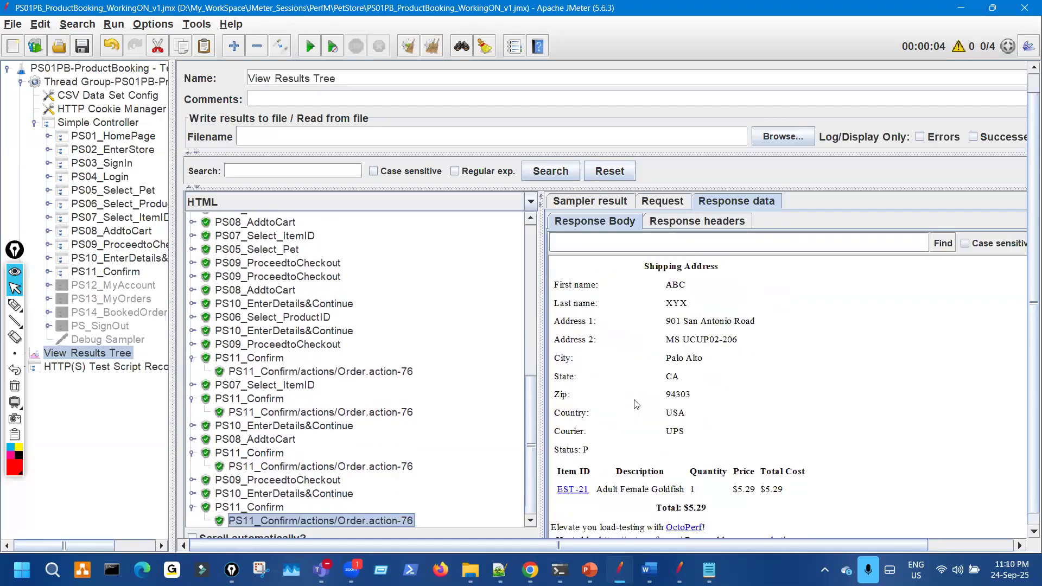
scroll(639, 393, "up", 3)
scroll(638, 350, "up", 3)
left_click_drag(634, 354, 718, 425)
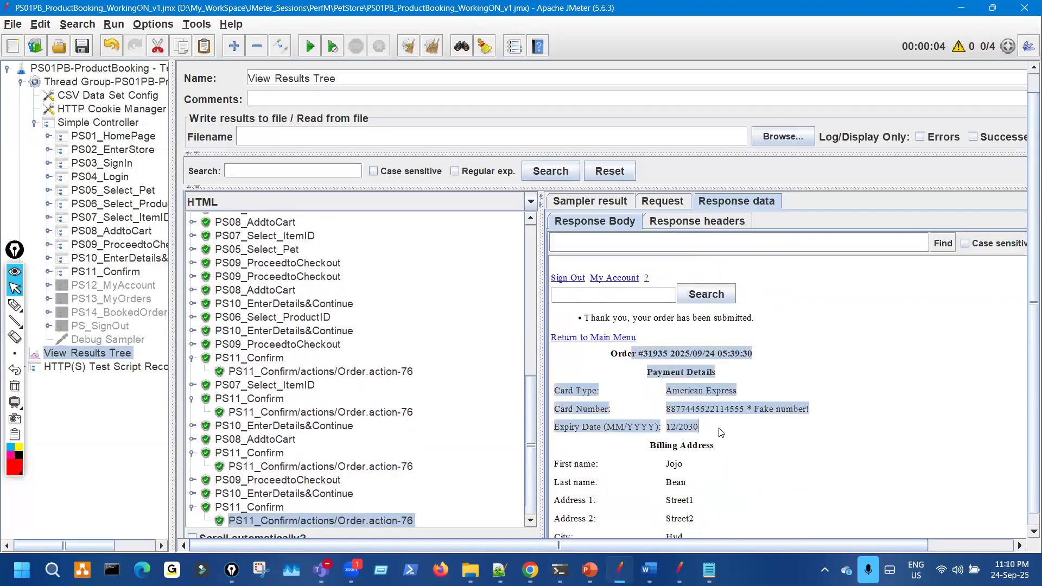
scroll(684, 424, "down", 6)
left_click_drag(613, 479, 732, 481)
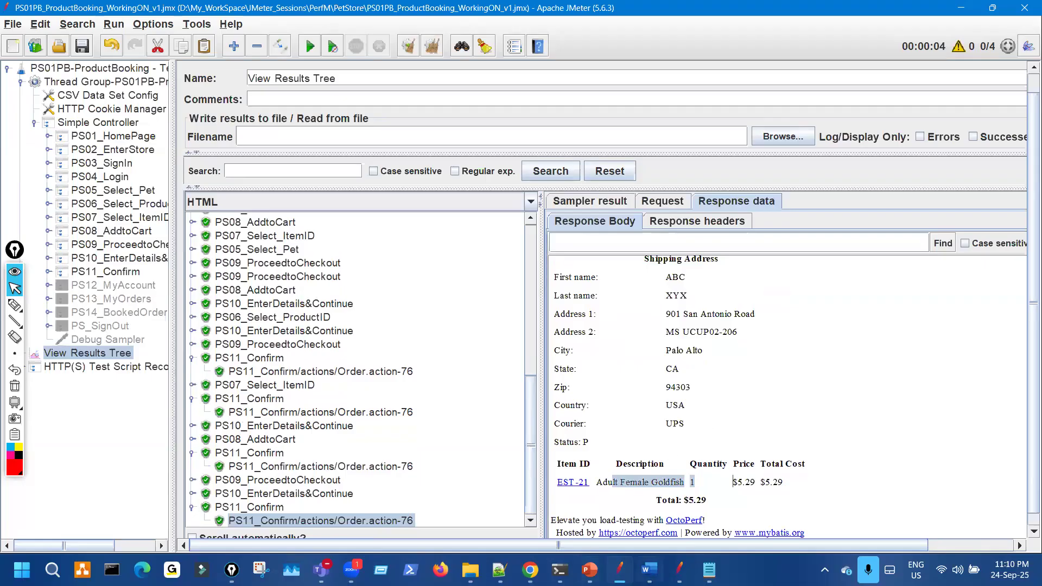
left_click(649, 570)
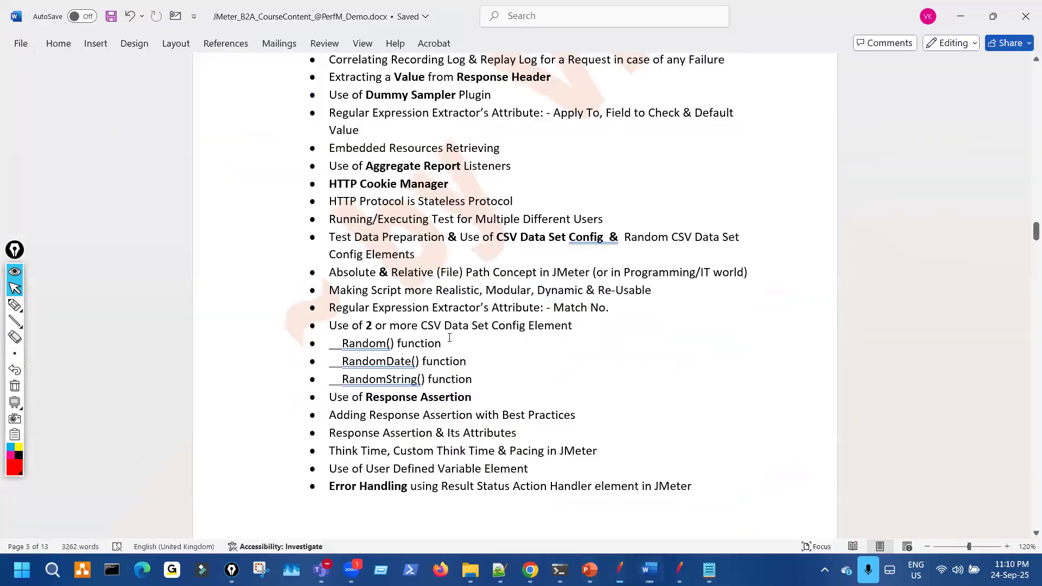
left_click_drag(436, 291, 651, 290)
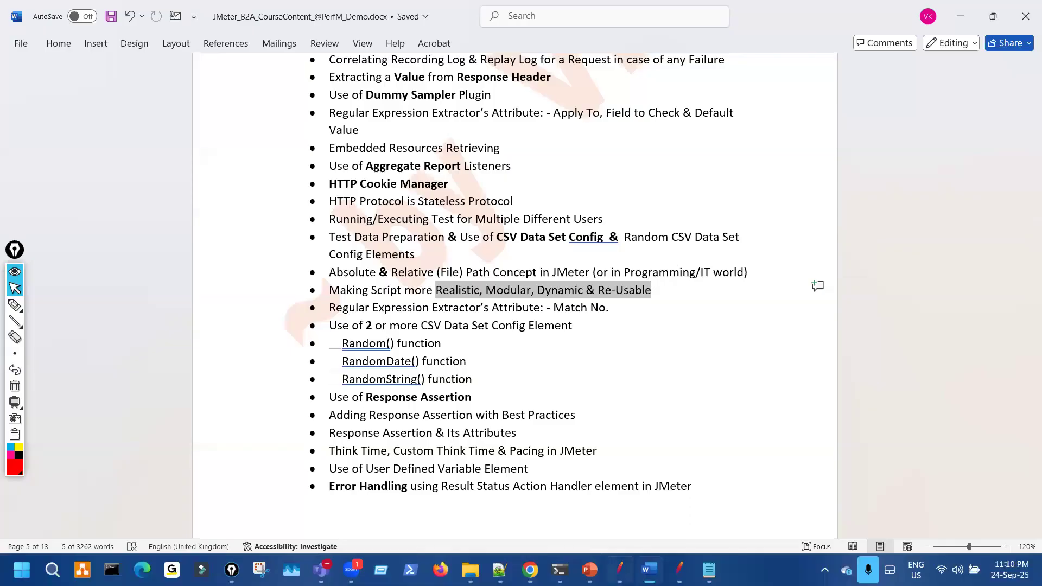
left_click(621, 569)
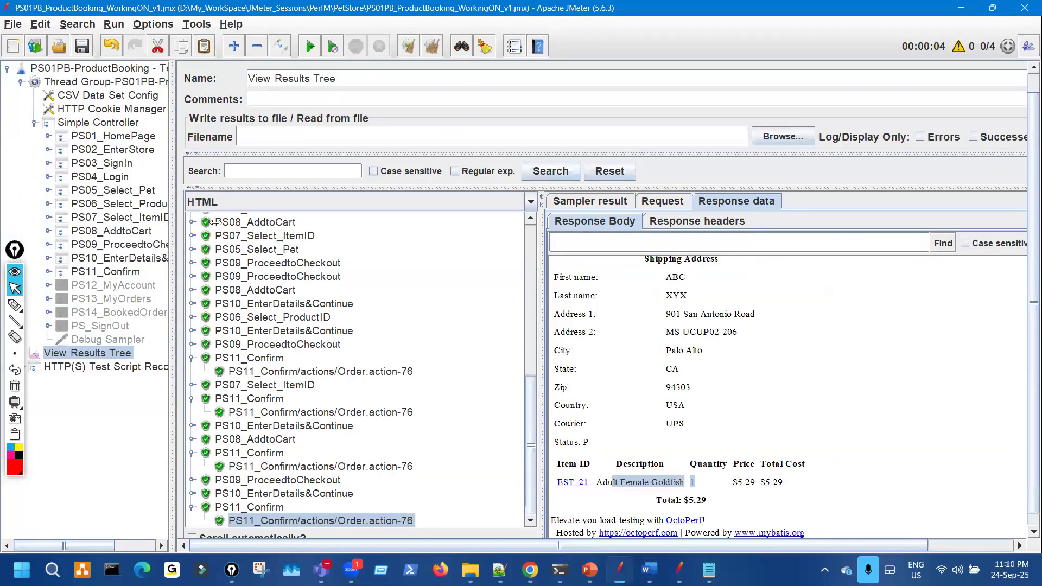
- Enable the PS12_MyAccount, PS13_MyOrders and PS14_BookedOrder controllers with Ctrl+T
left_click_drag(212, 222, 317, 213)
left_click(122, 287)
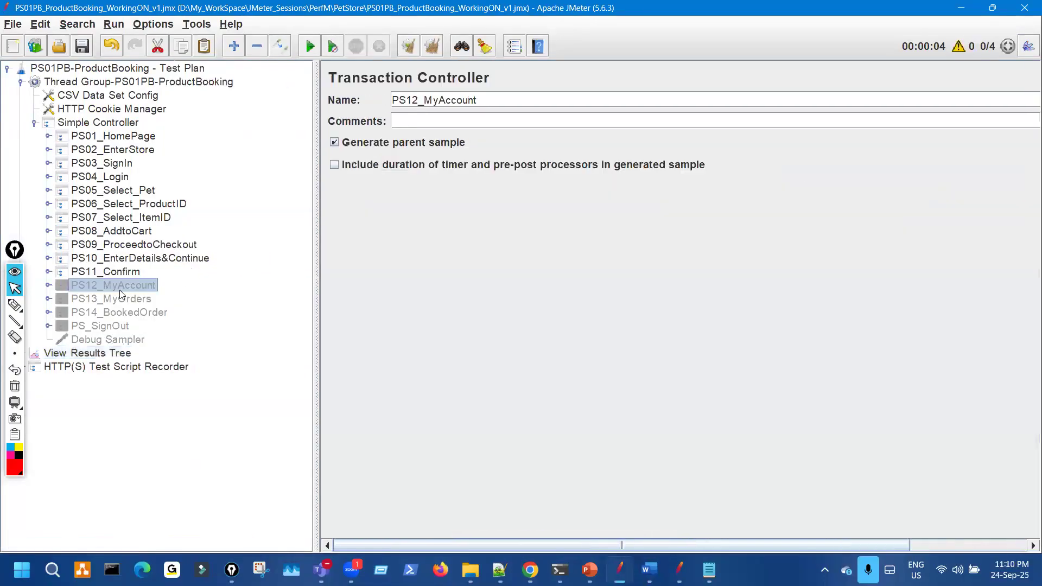
left_click(124, 301, "shift")
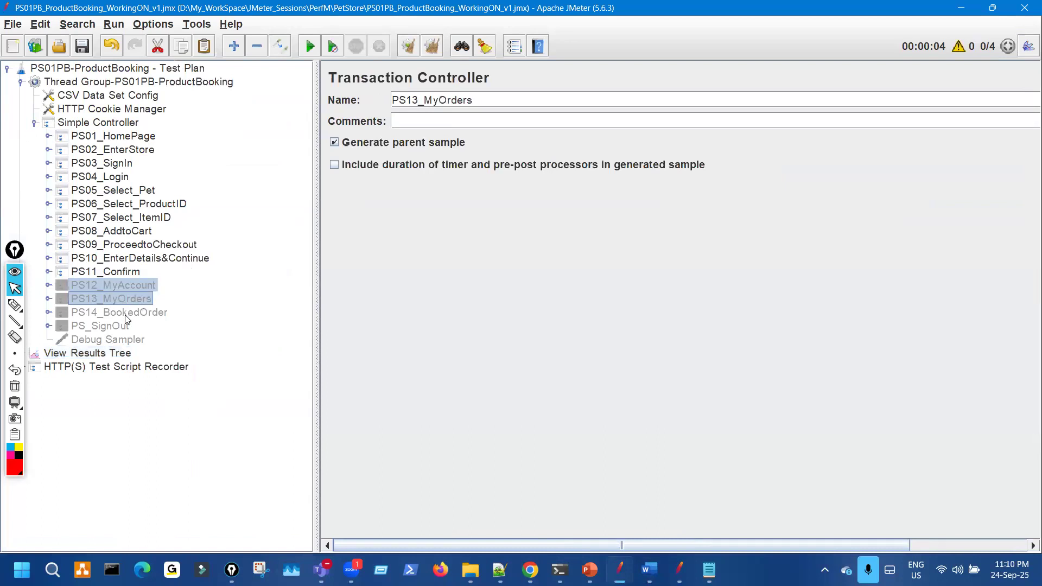
left_click(125, 314, "shift")
key("ctrl+t")
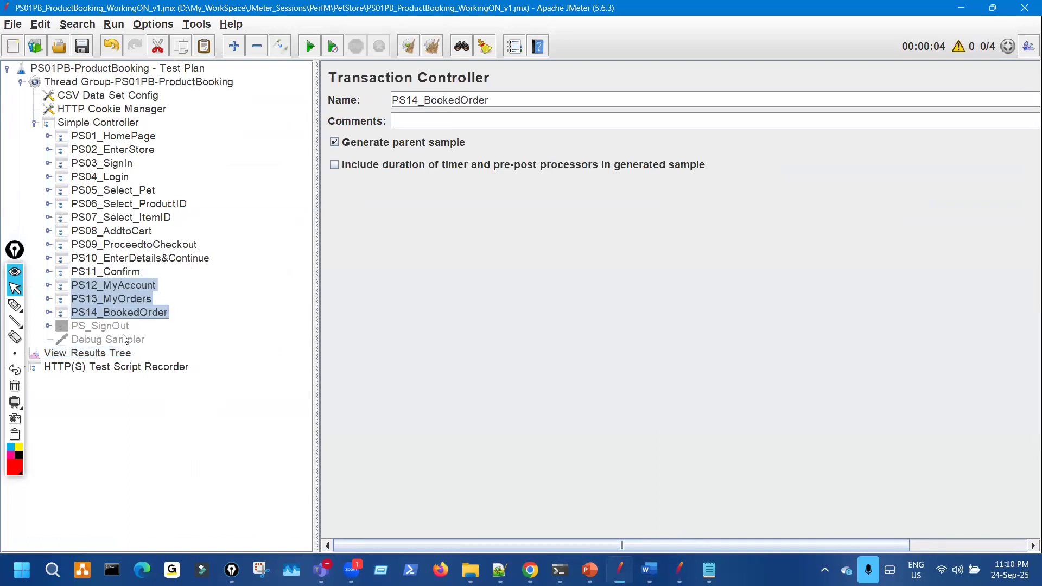
key("Down")
key("Down")
key("Down")
left_click(137, 313)
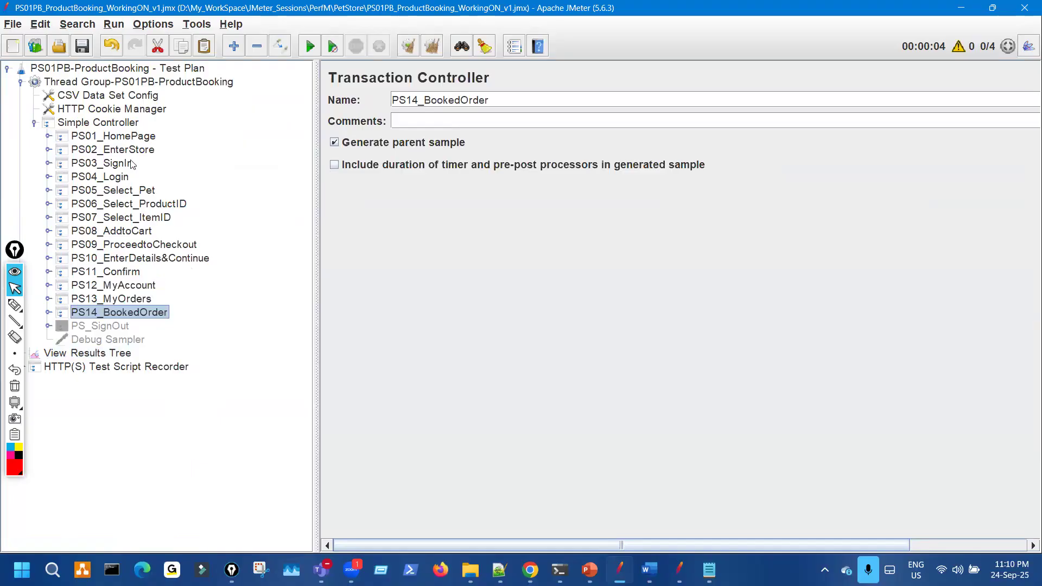
- Set the thread group to 1 thread, clear the old results and start a new run
left_click(140, 82)
double_click(504, 212)
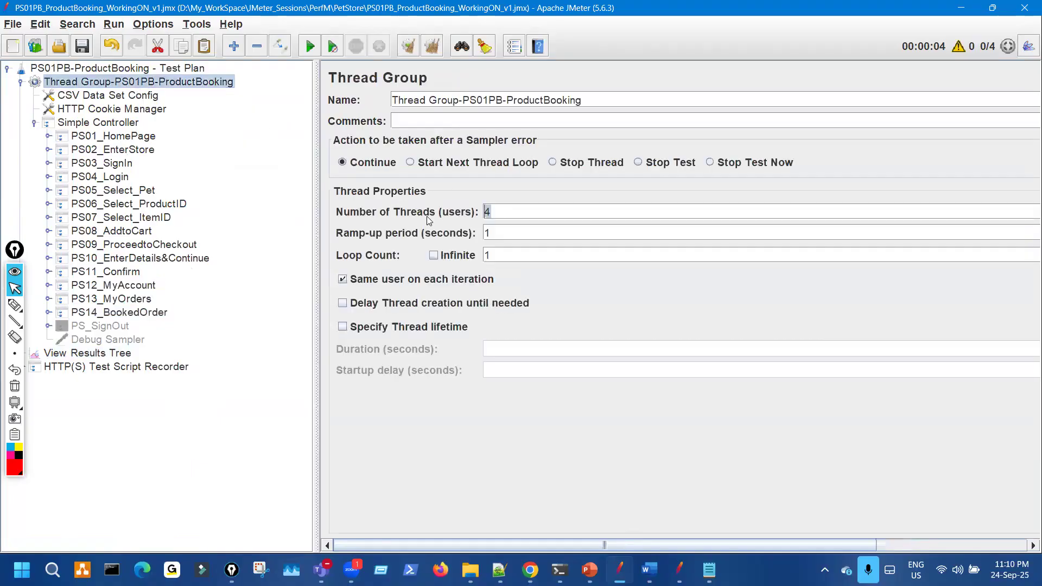
type("1")
left_click(88, 353)
left_click(414, 50)
left_click(310, 53)
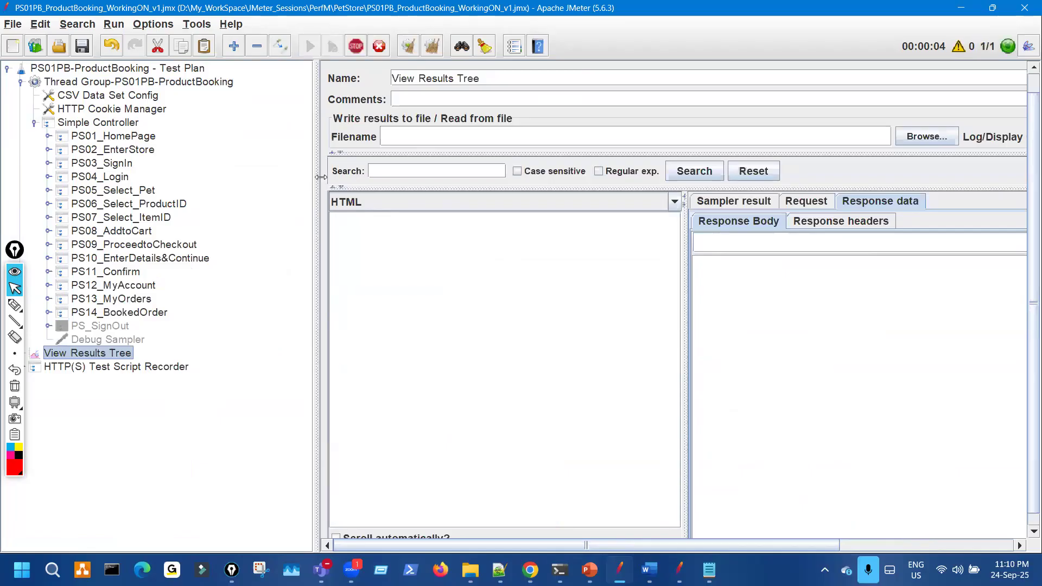
- Inspect the failed PS14_BookedOrder sample (Order.action-84) and confirm its 500 response code
left_click_drag(321, 178, 228, 178)
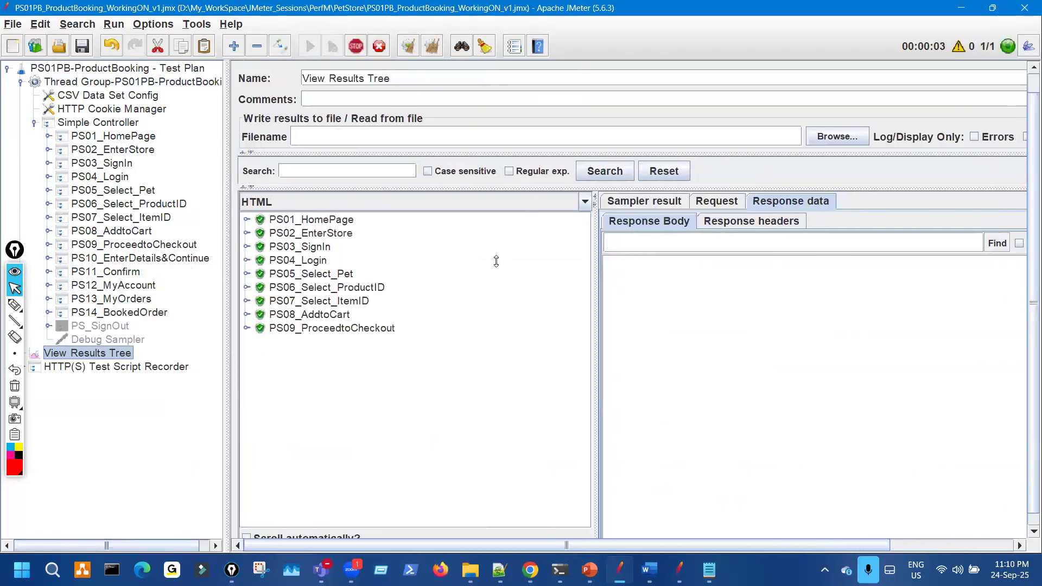
left_click(312, 397)
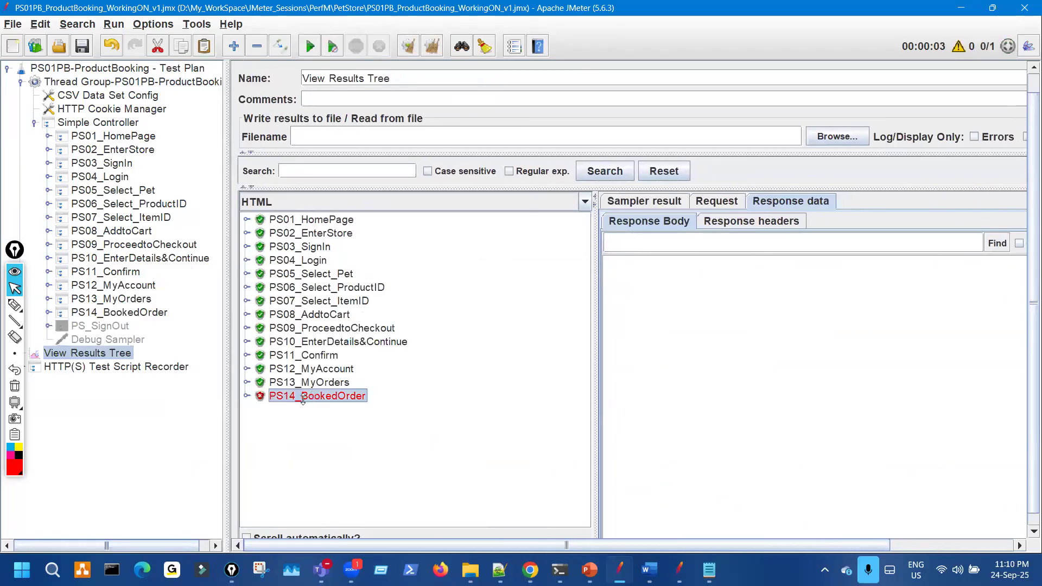
left_click(246, 396)
left_click(419, 409)
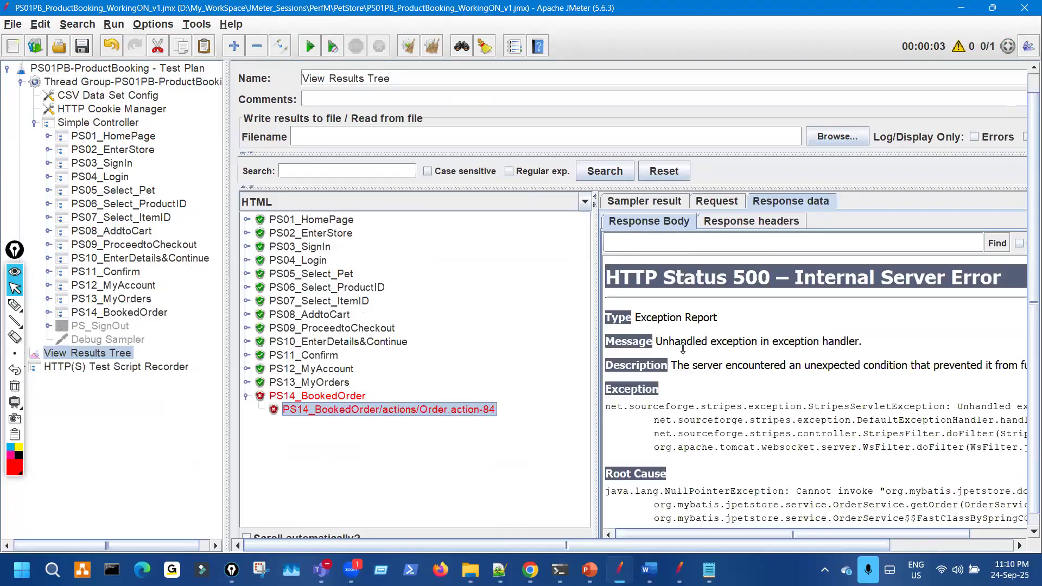
left_click(646, 199)
left_click_drag(683, 399, 717, 397)
left_click_drag(594, 271, 459, 271)
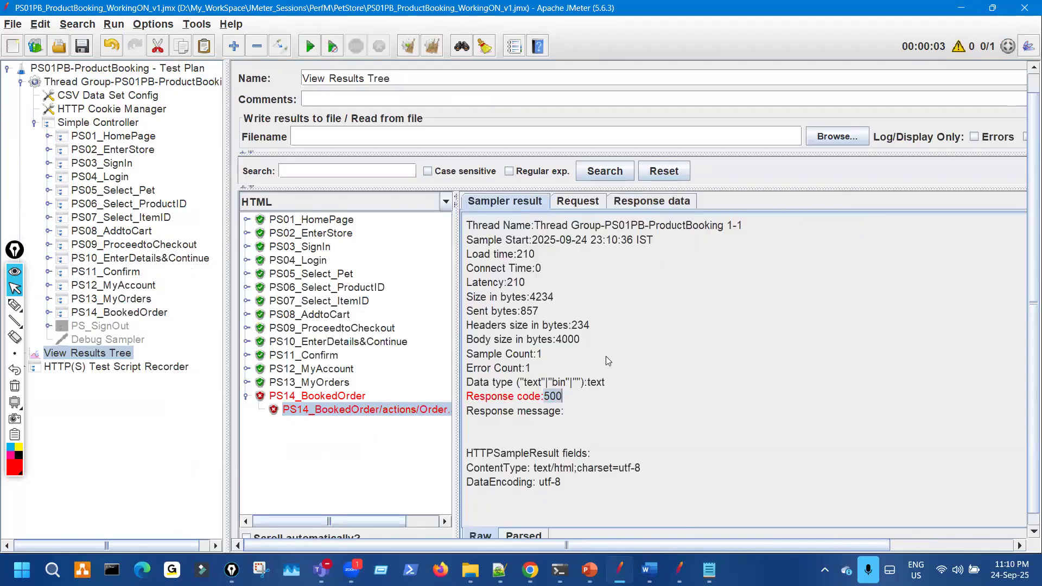
left_click(556, 397)
- Check the failed request URL with order id 93655, then circle Order.action-84 on the HTTP 500 page
left_click(576, 202)
left_click_drag(954, 269, 1008, 265)
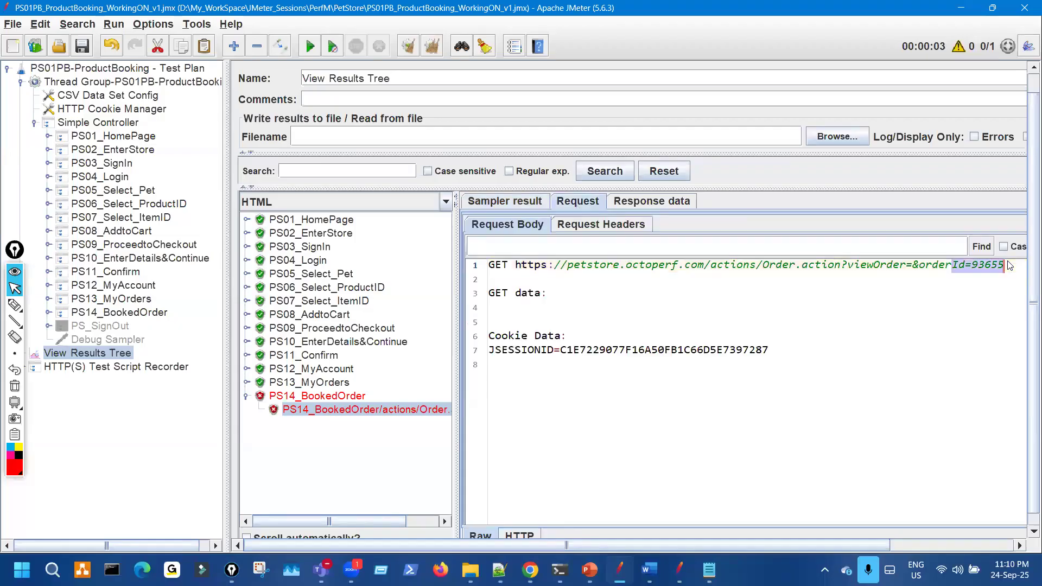
left_click(652, 202)
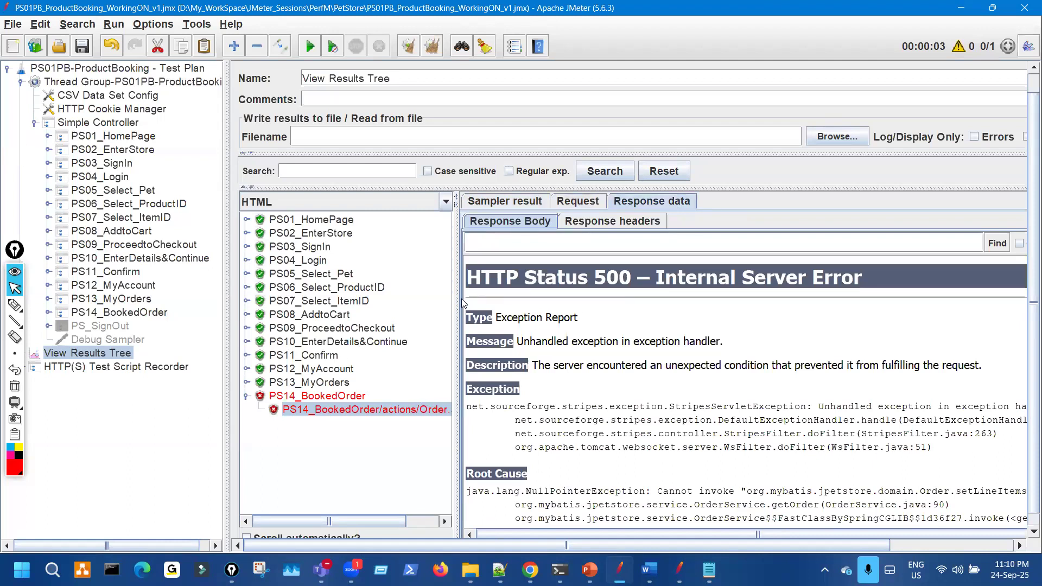
left_click_drag(458, 299, 681, 299)
key("ctrl+shift+1")
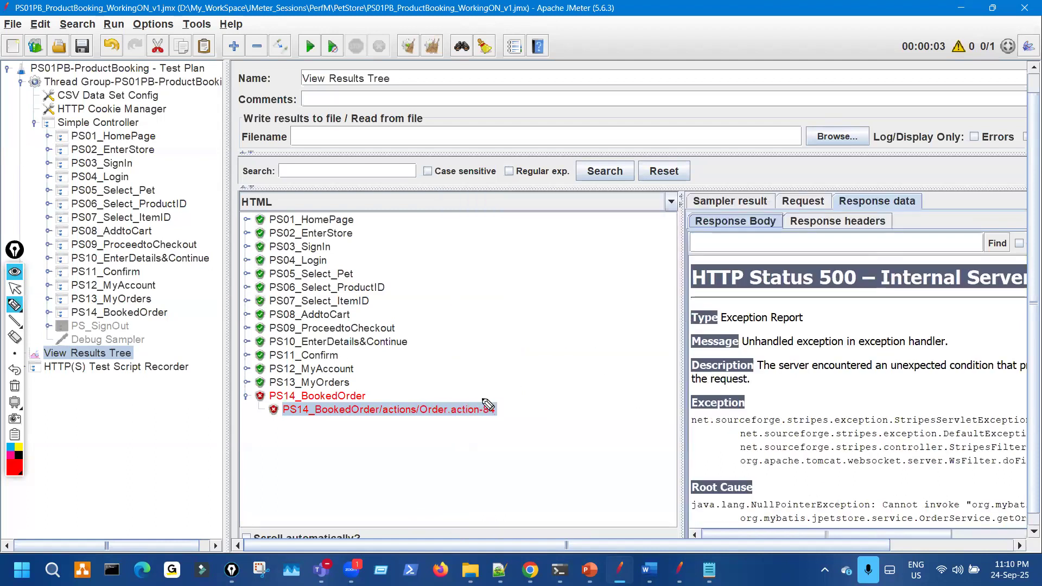
left_click_drag(463, 395, 474, 397)
left_click_drag(537, 410, 448, 417)
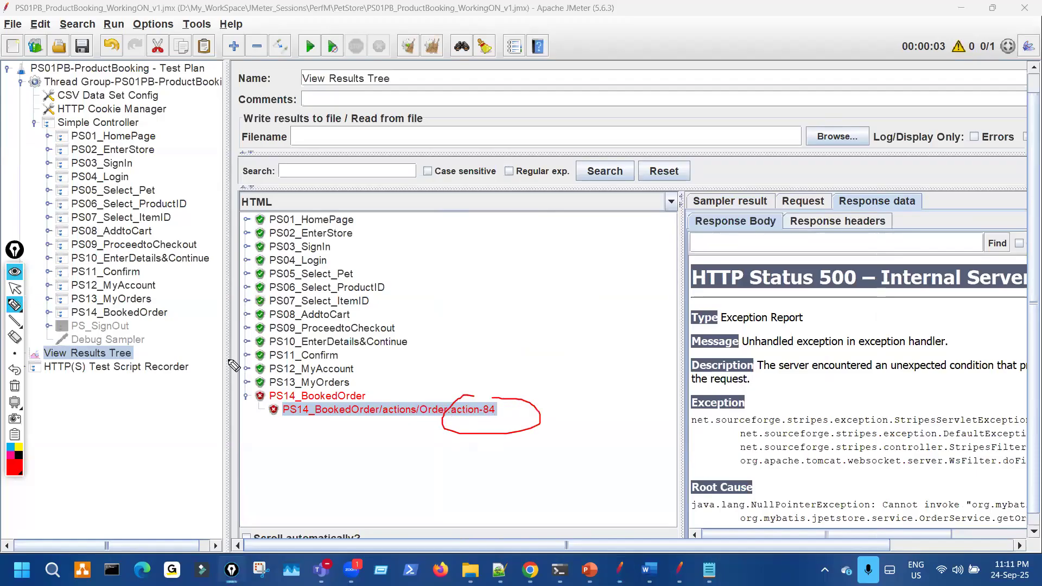
key("ctrl+shift+7")
key("ctrl+shift+2")
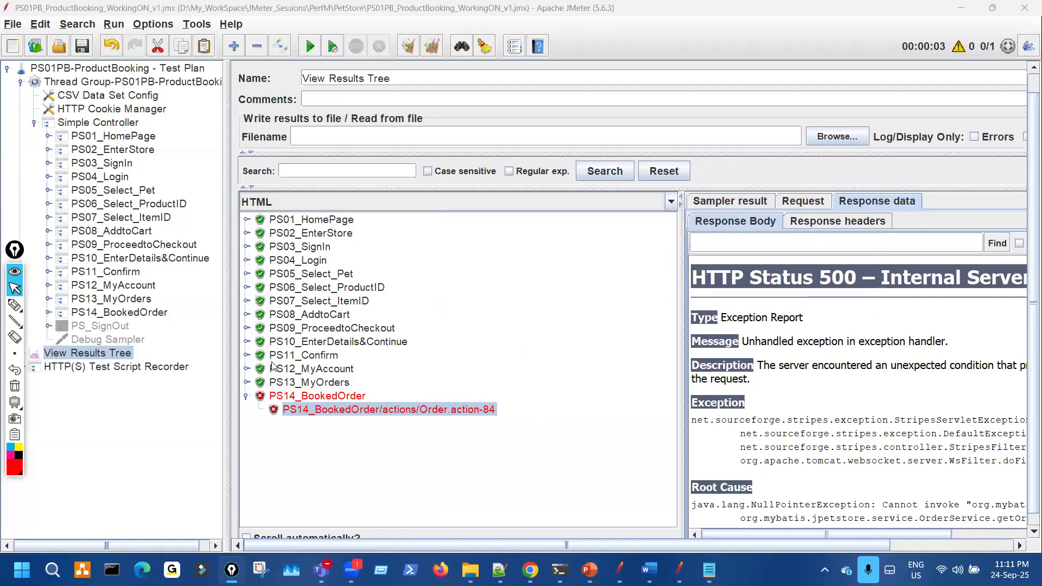
- Show PS11_Confirm's successful order confirmation with its shipping details
left_click(247, 355)
left_click(374, 368)
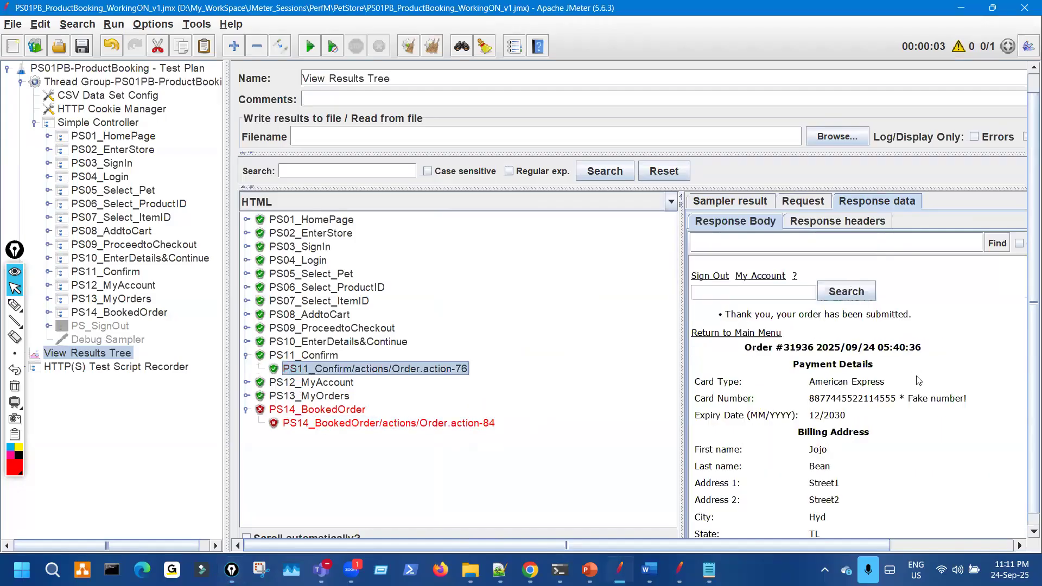
scroll(854, 463, "down", 5)
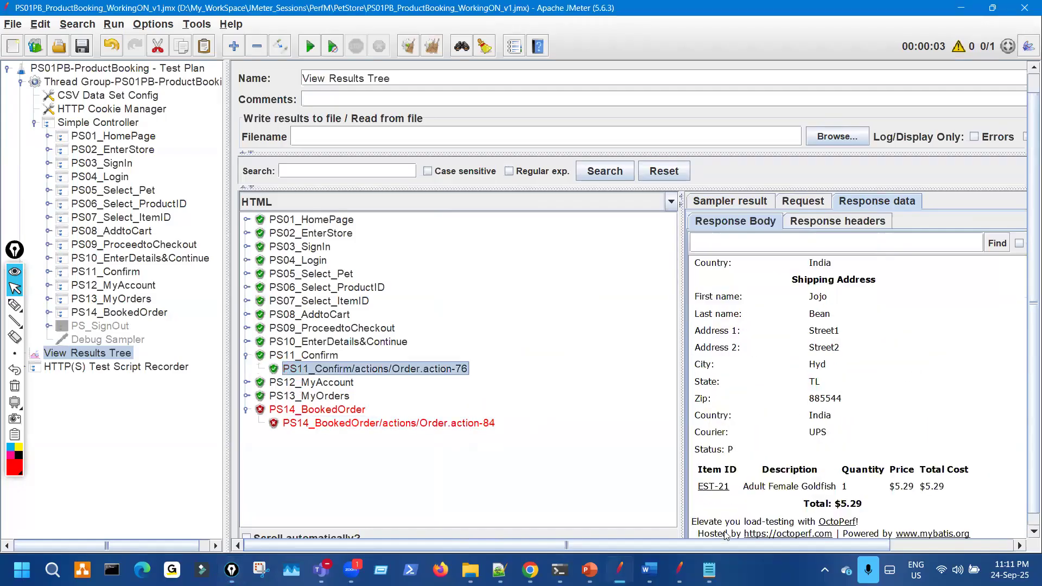
- Mark 'different users' and 'set of business' in slide step 4.10, then clear the ink
mouse_move(590, 567)
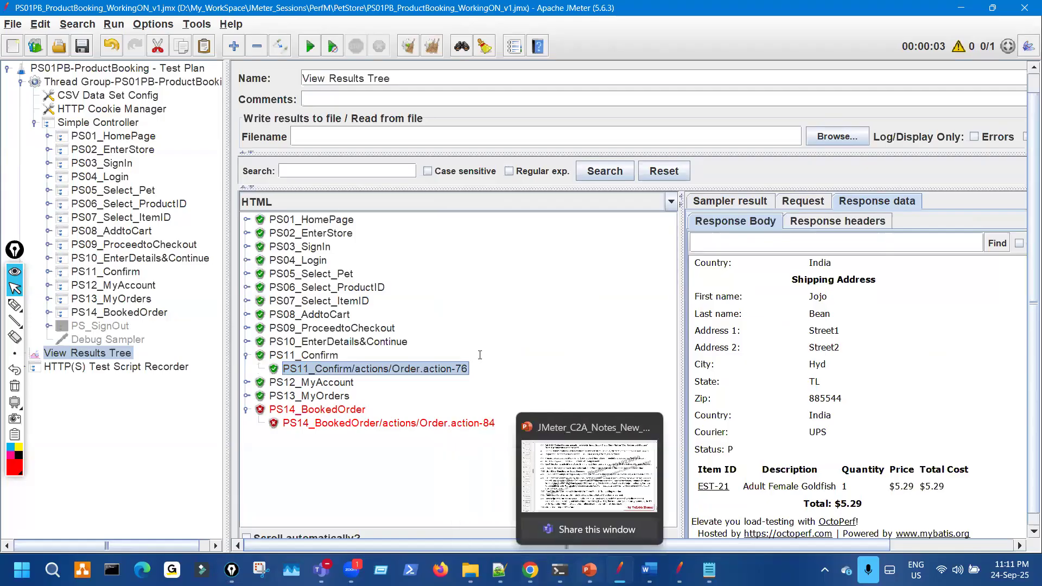
key("ctrl+shift+3")
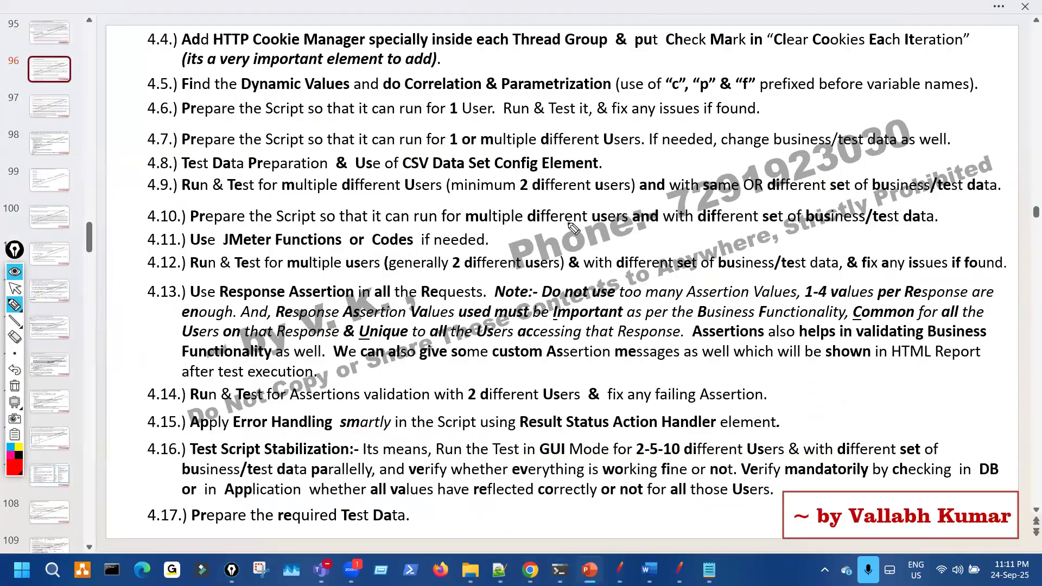
left_click_drag(516, 229, 588, 231)
mouse_move(651, 222)
left_mouse_down()
mouse_move(586, 199)
mouse_move(633, 242)
left_mouse_up()
left_click_drag(844, 196, 856, 219)
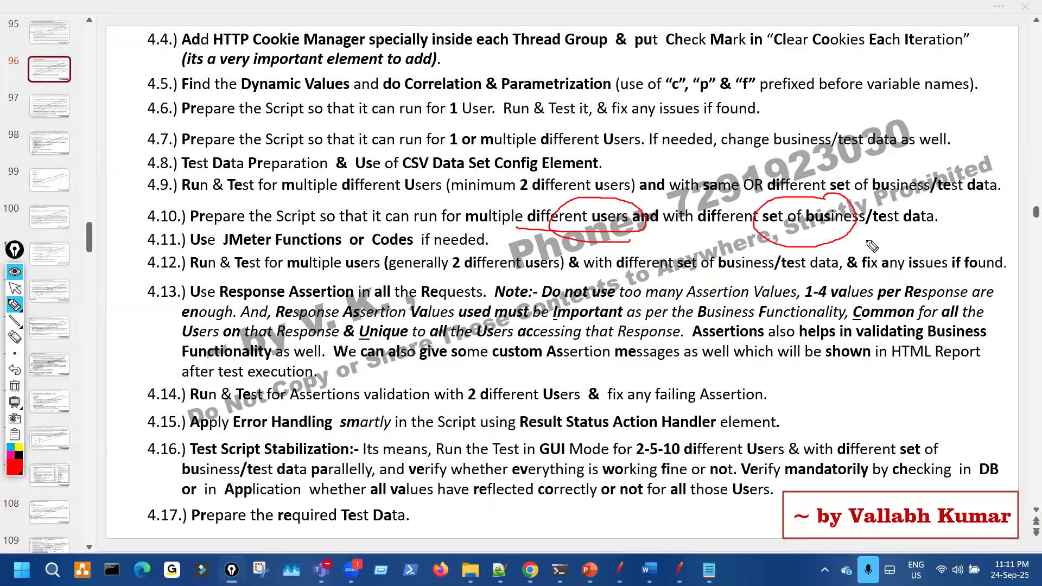
key("ctrl+shift+6")
key("ctrl+shift+2")
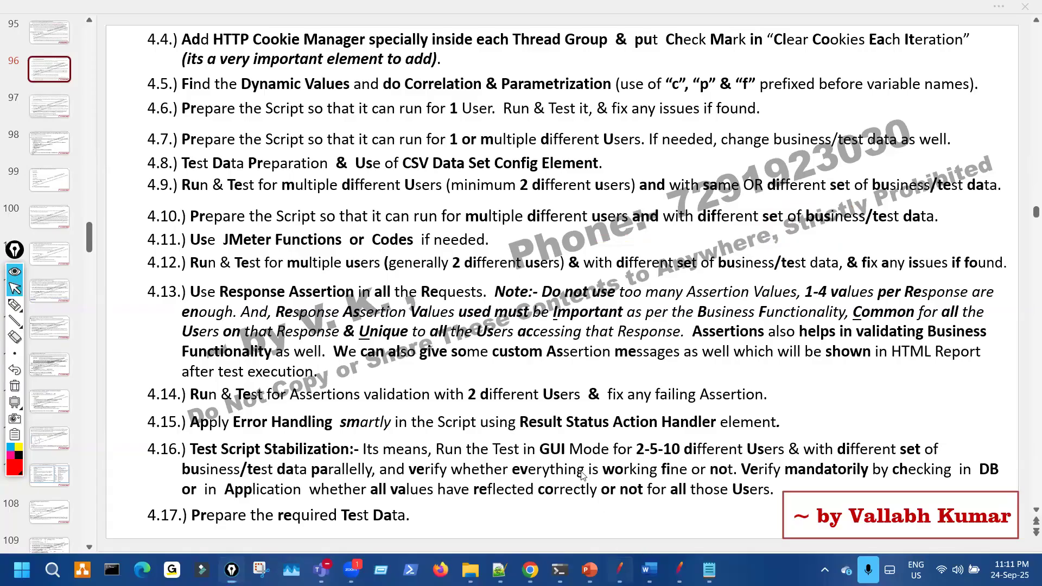
- Return to JMeter's Order.action-84 500 error, then bring the Word course-content document forward
key("alt+Tab")
left_click(383, 424)
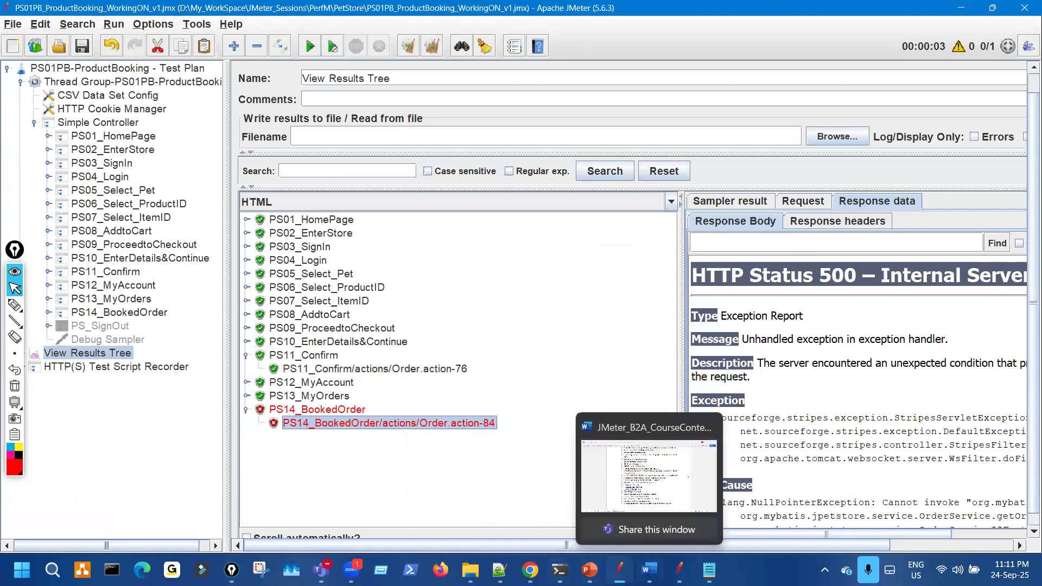
left_click(649, 570)
- Mark Non-Conventional correlation, Recording through Report, and Use of CSV in the topic list
key("ctrl+shift+3")
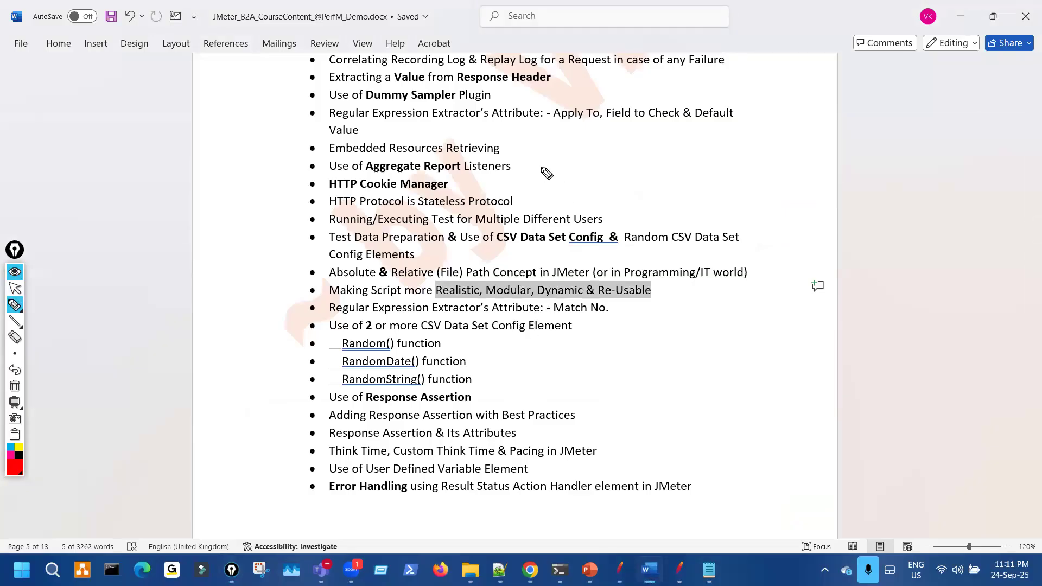
key("ctrl+shift+1")
scroll(542, 172, "up", 3)
key("ctrl+shift+3")
left_click_drag(422, 137, 490, 127)
left_click_drag(434, 175, 453, 285)
mouse_move(477, 342)
left_mouse_down()
mouse_move(494, 390)
mouse_move(499, 352)
left_mouse_up()
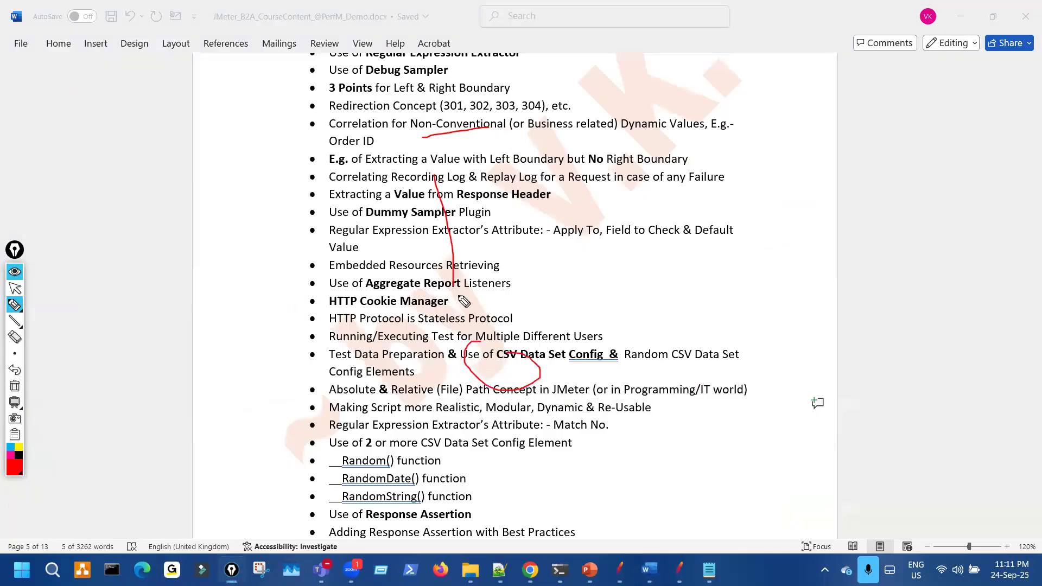
- Link Config Elements and Test Data Preparation to earlier topics, clear the ink, and switch to Zoom
left_click_drag(380, 372, 304, 203)
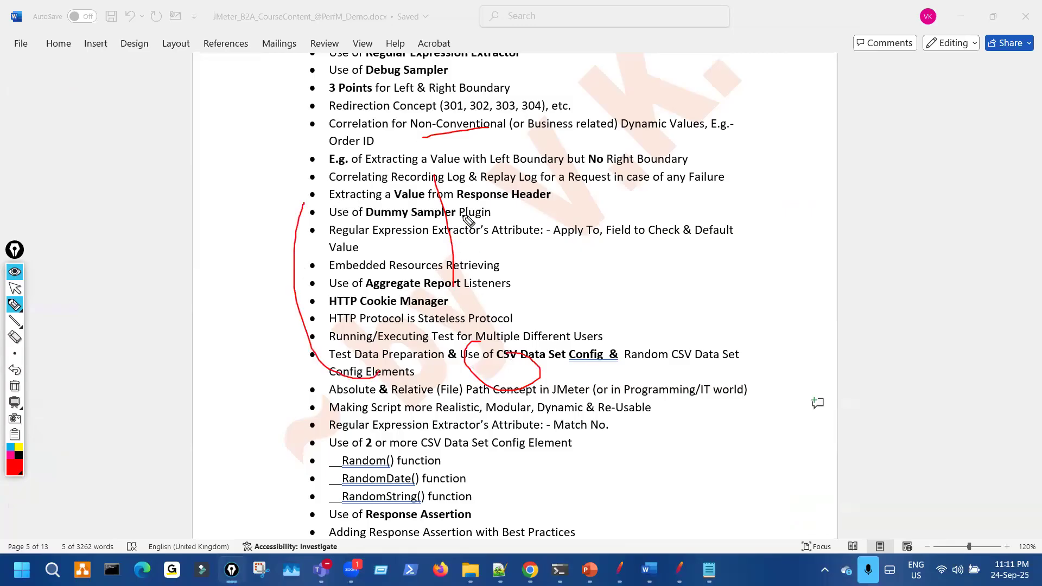
left_click_drag(330, 161, 417, 354)
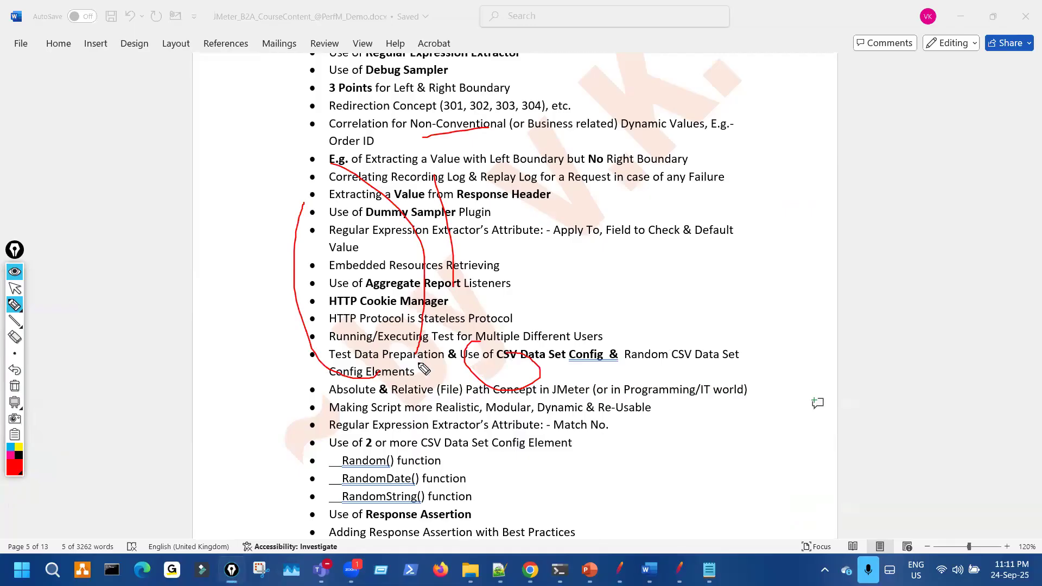
mouse_move(353, 362)
left_mouse_down()
mouse_move(283, 268)
mouse_move(416, 156)
mouse_move(432, 274)
mouse_move(422, 348)
left_mouse_up()
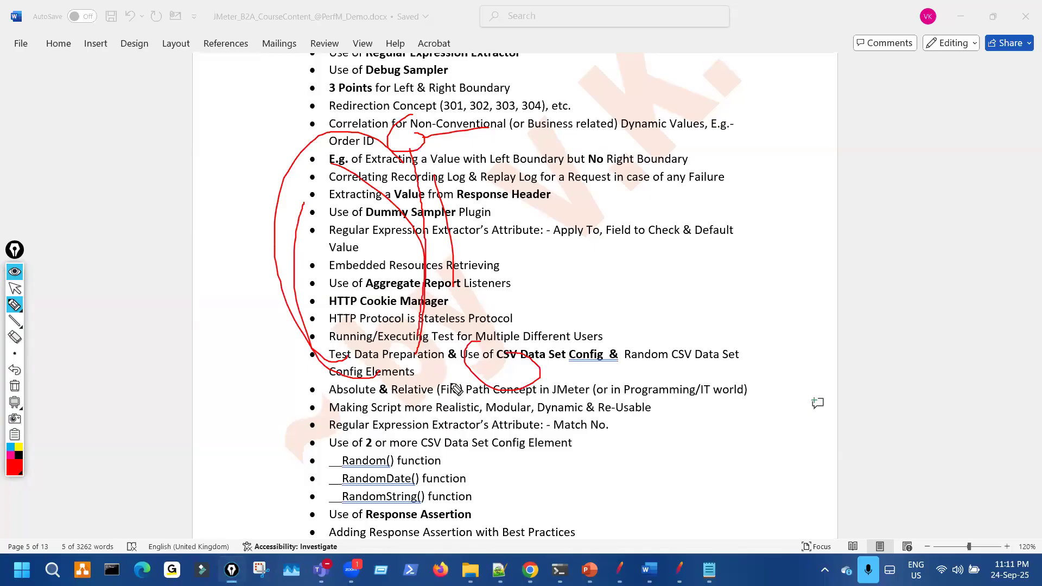
key("ctrl+shift+7")
key("ctrl+shift+2")
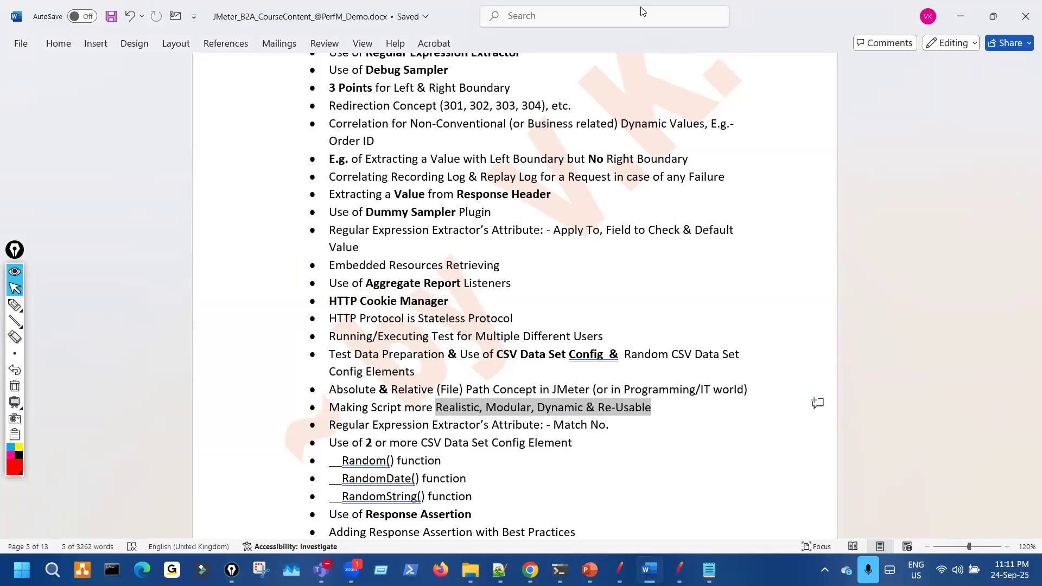
left_click(918, 56)
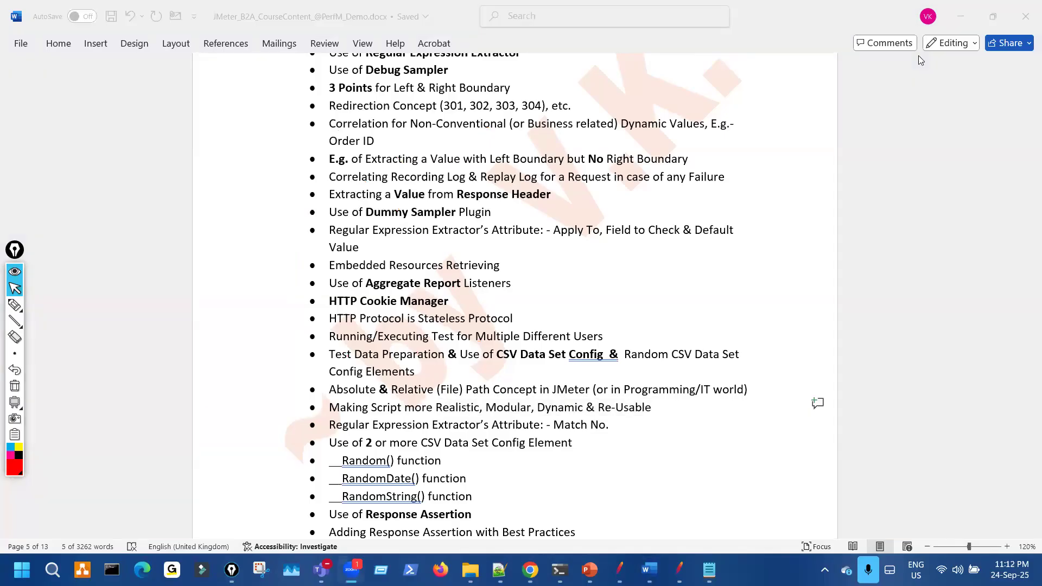